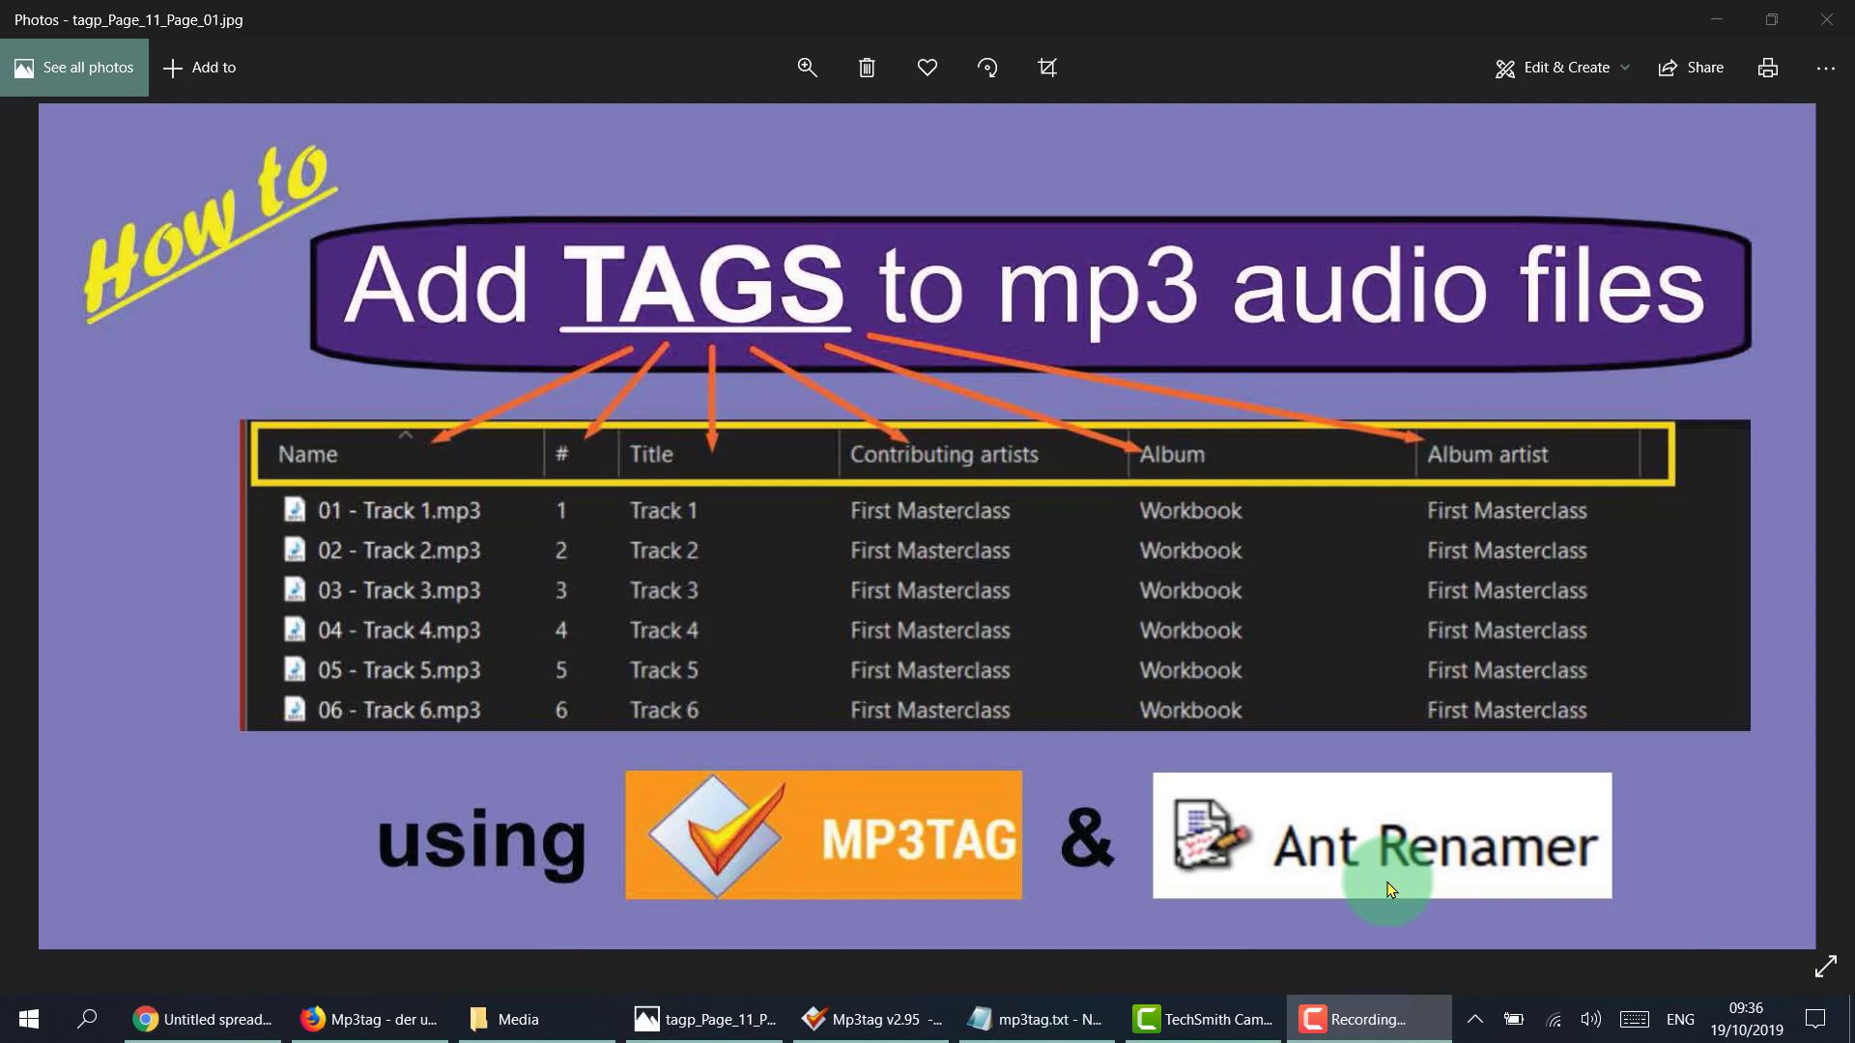
key("Right")
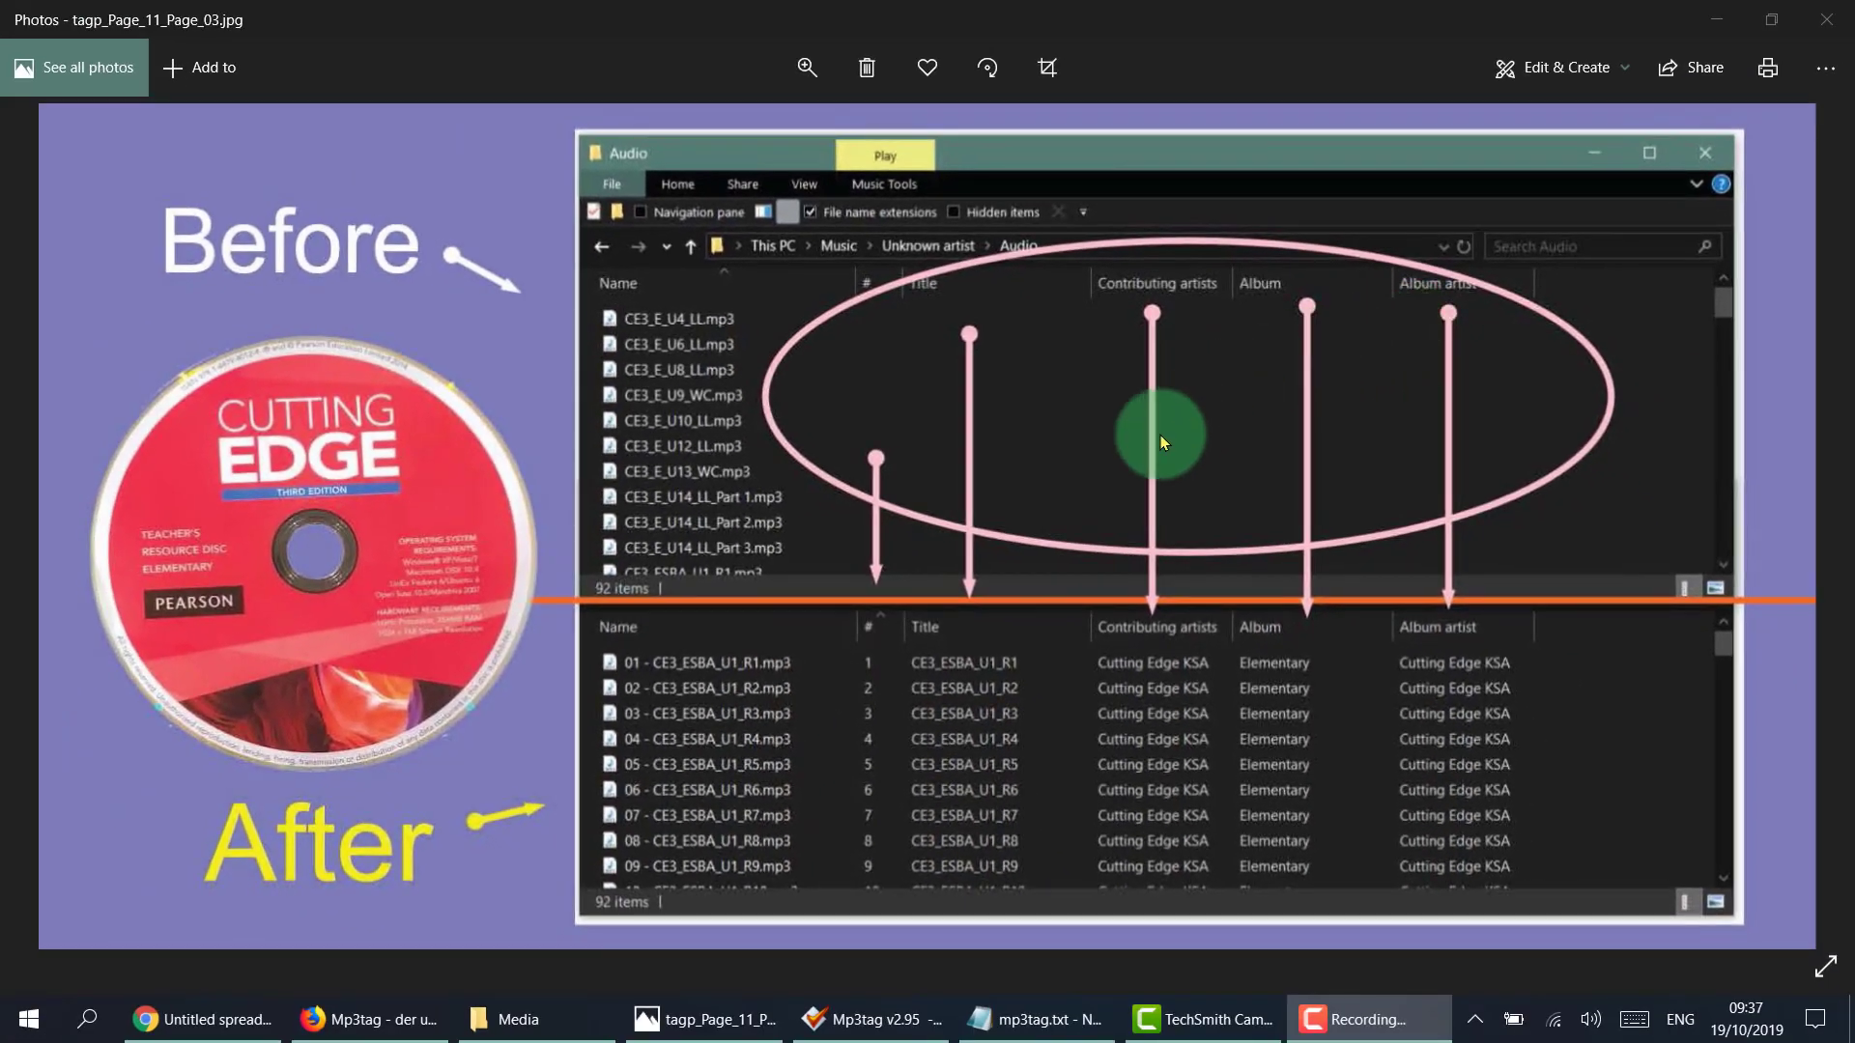
key("Right")
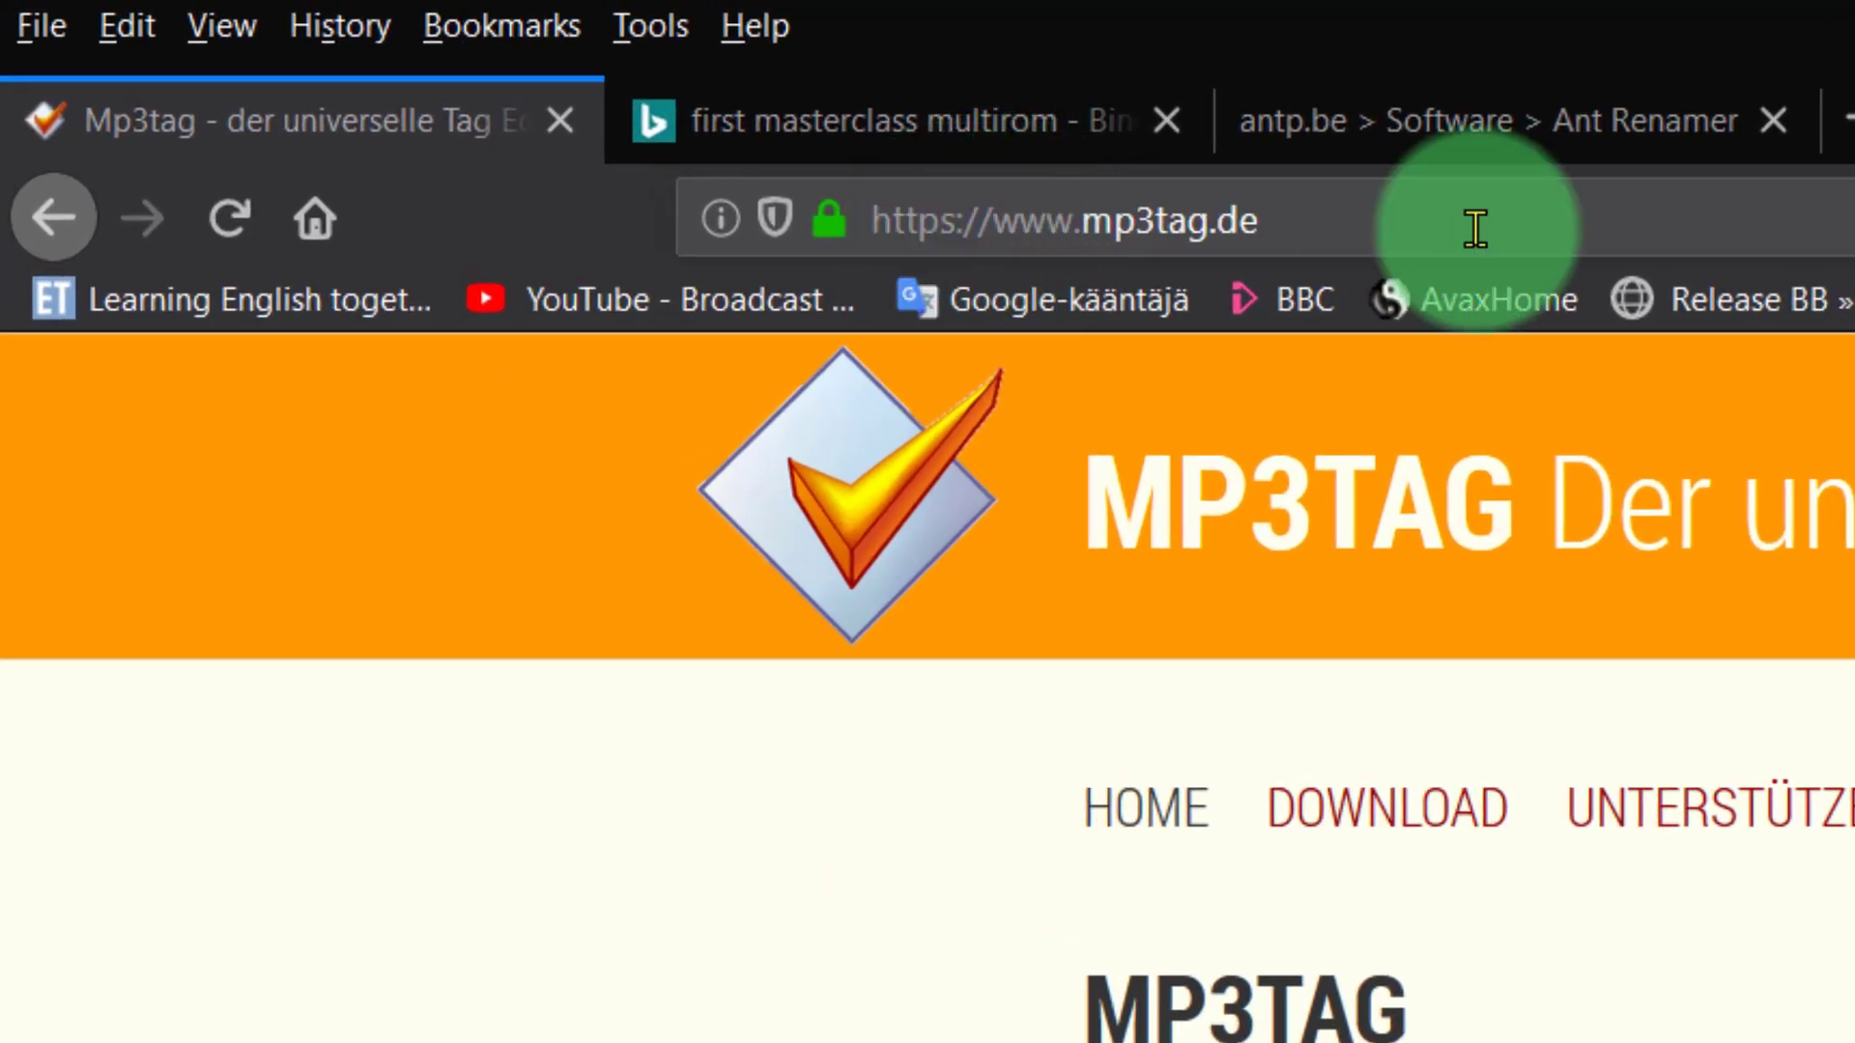
left_click_drag(1343, 220, 897, 299)
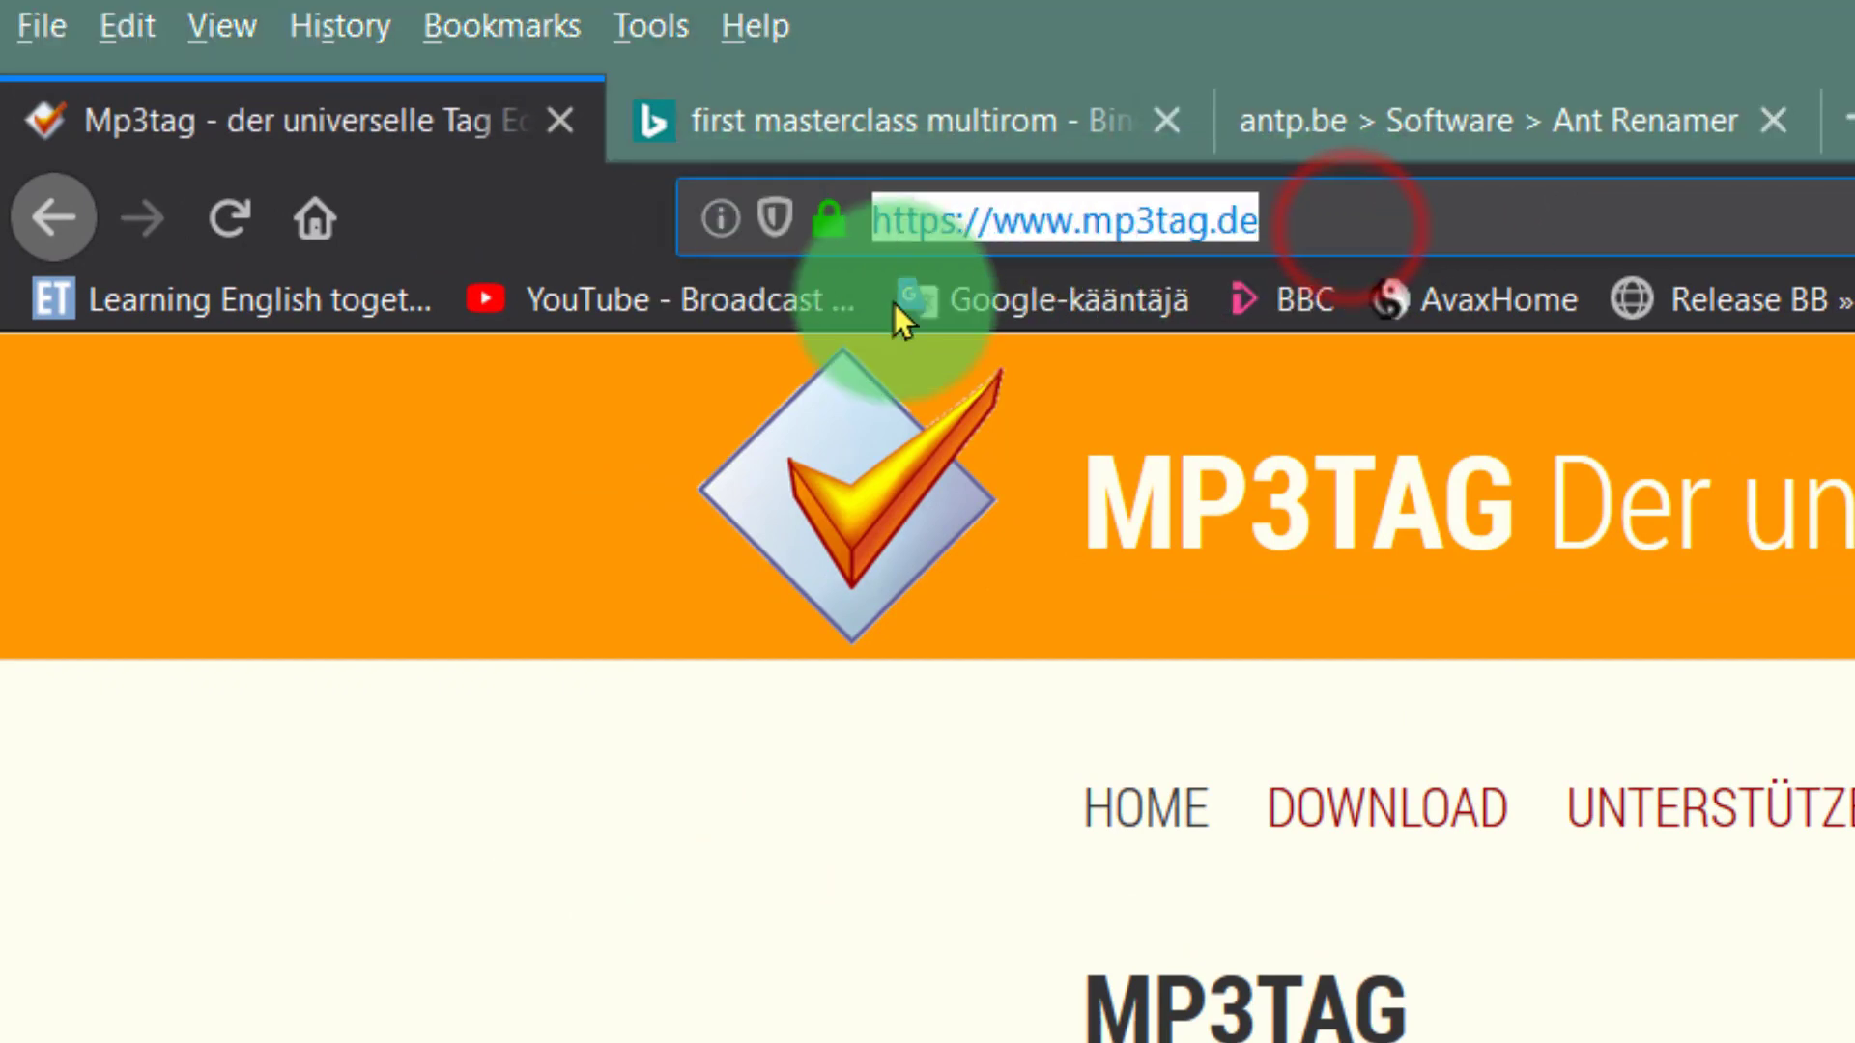
left_click(951, 763)
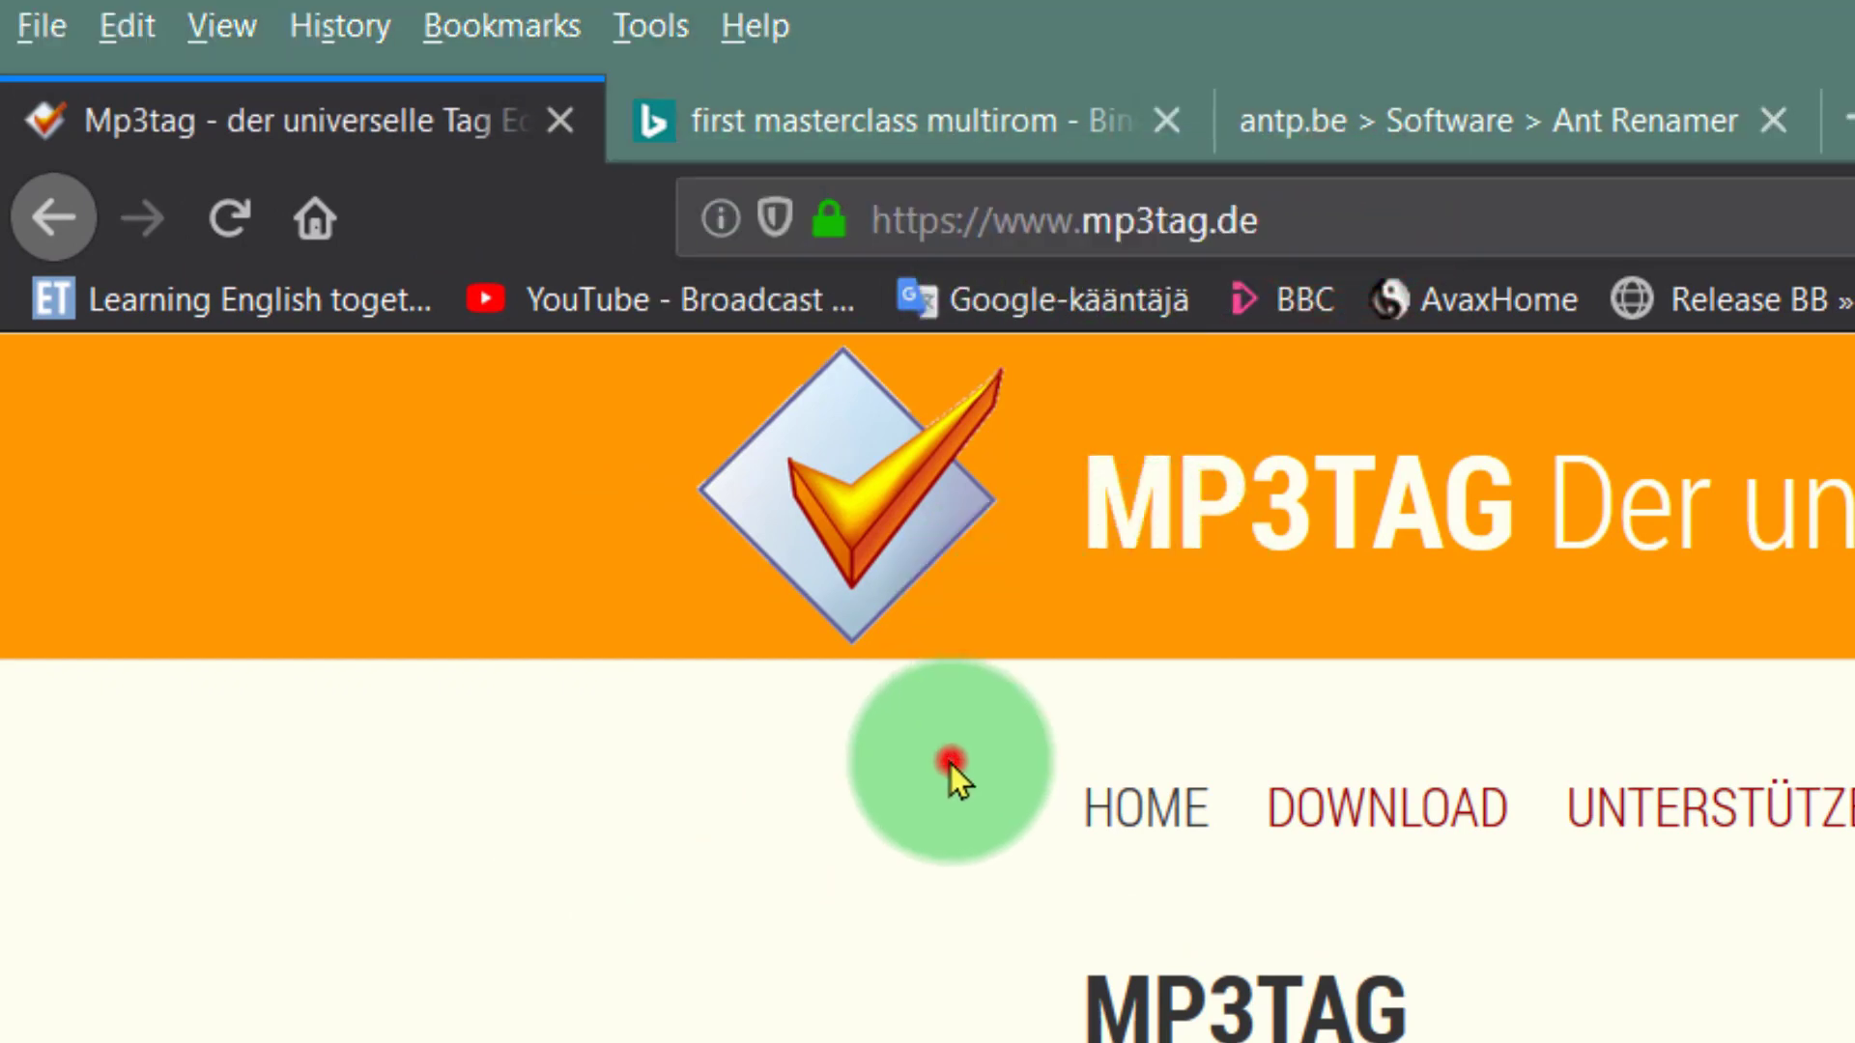
left_click(1388, 816)
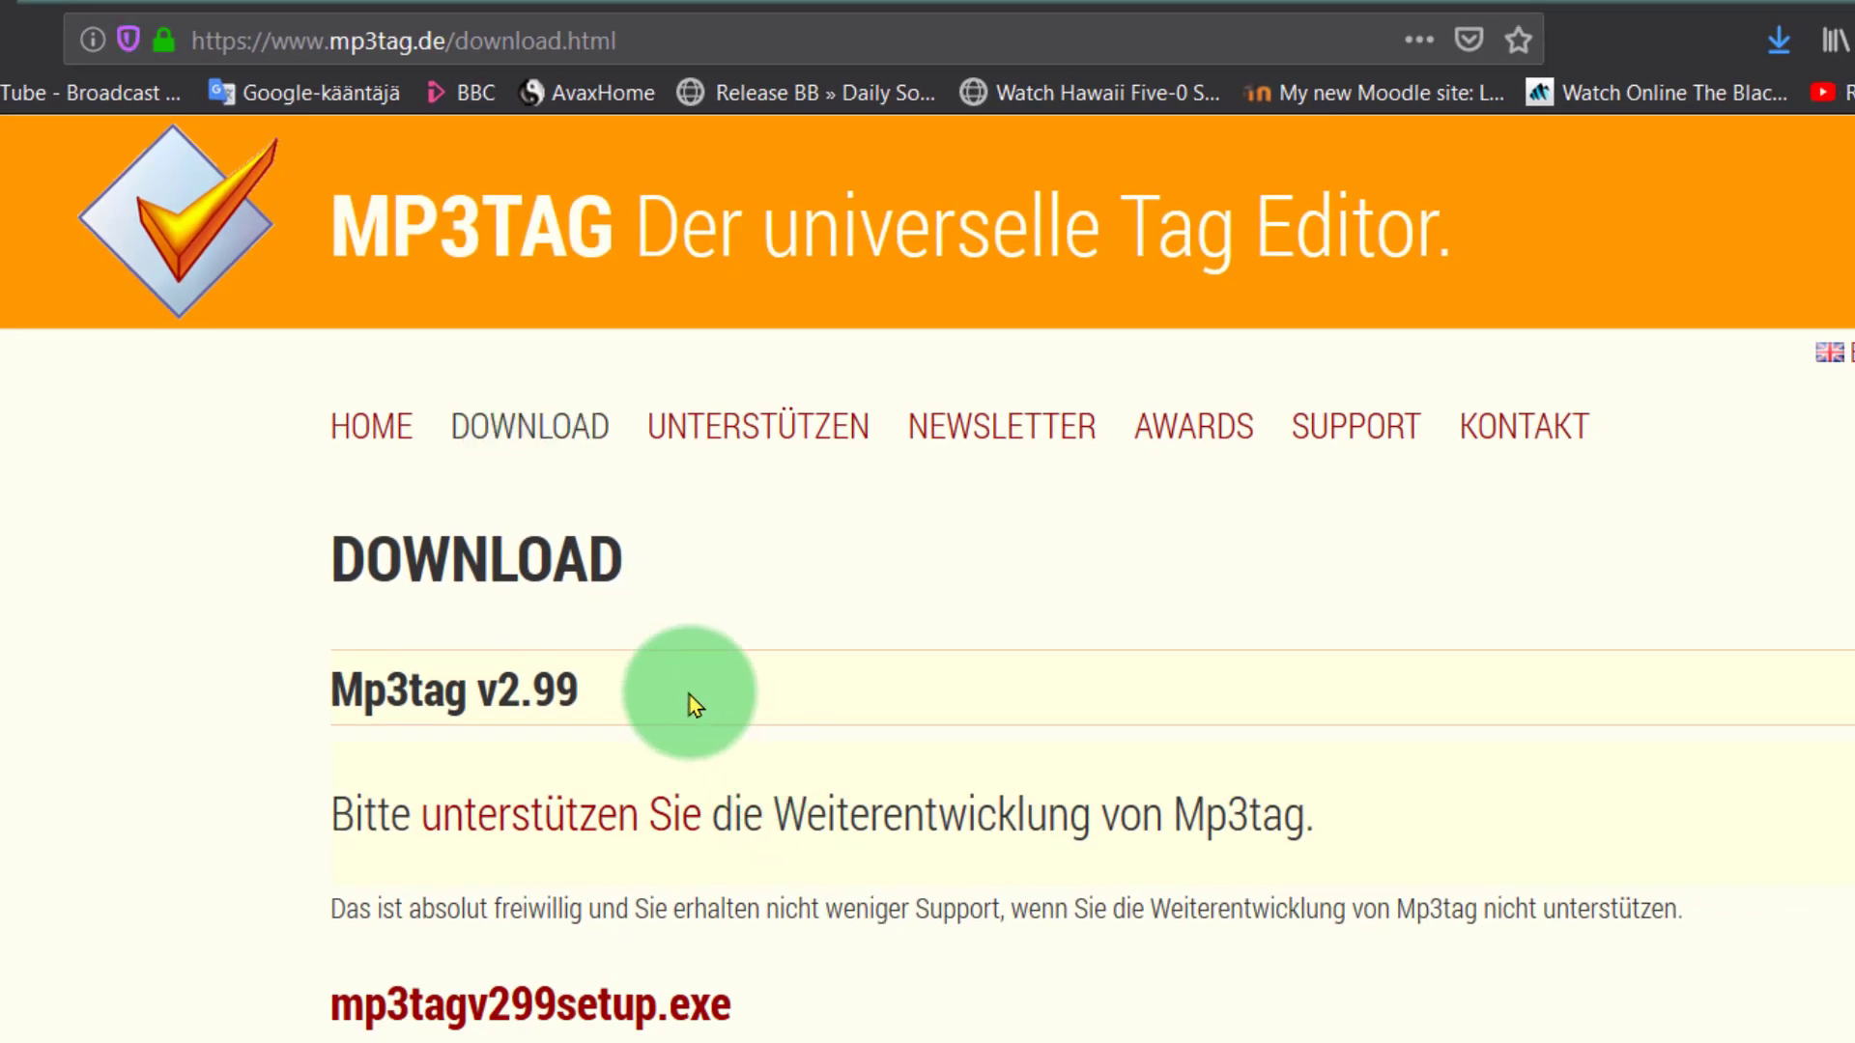
scroll(769, 610, "down", 4)
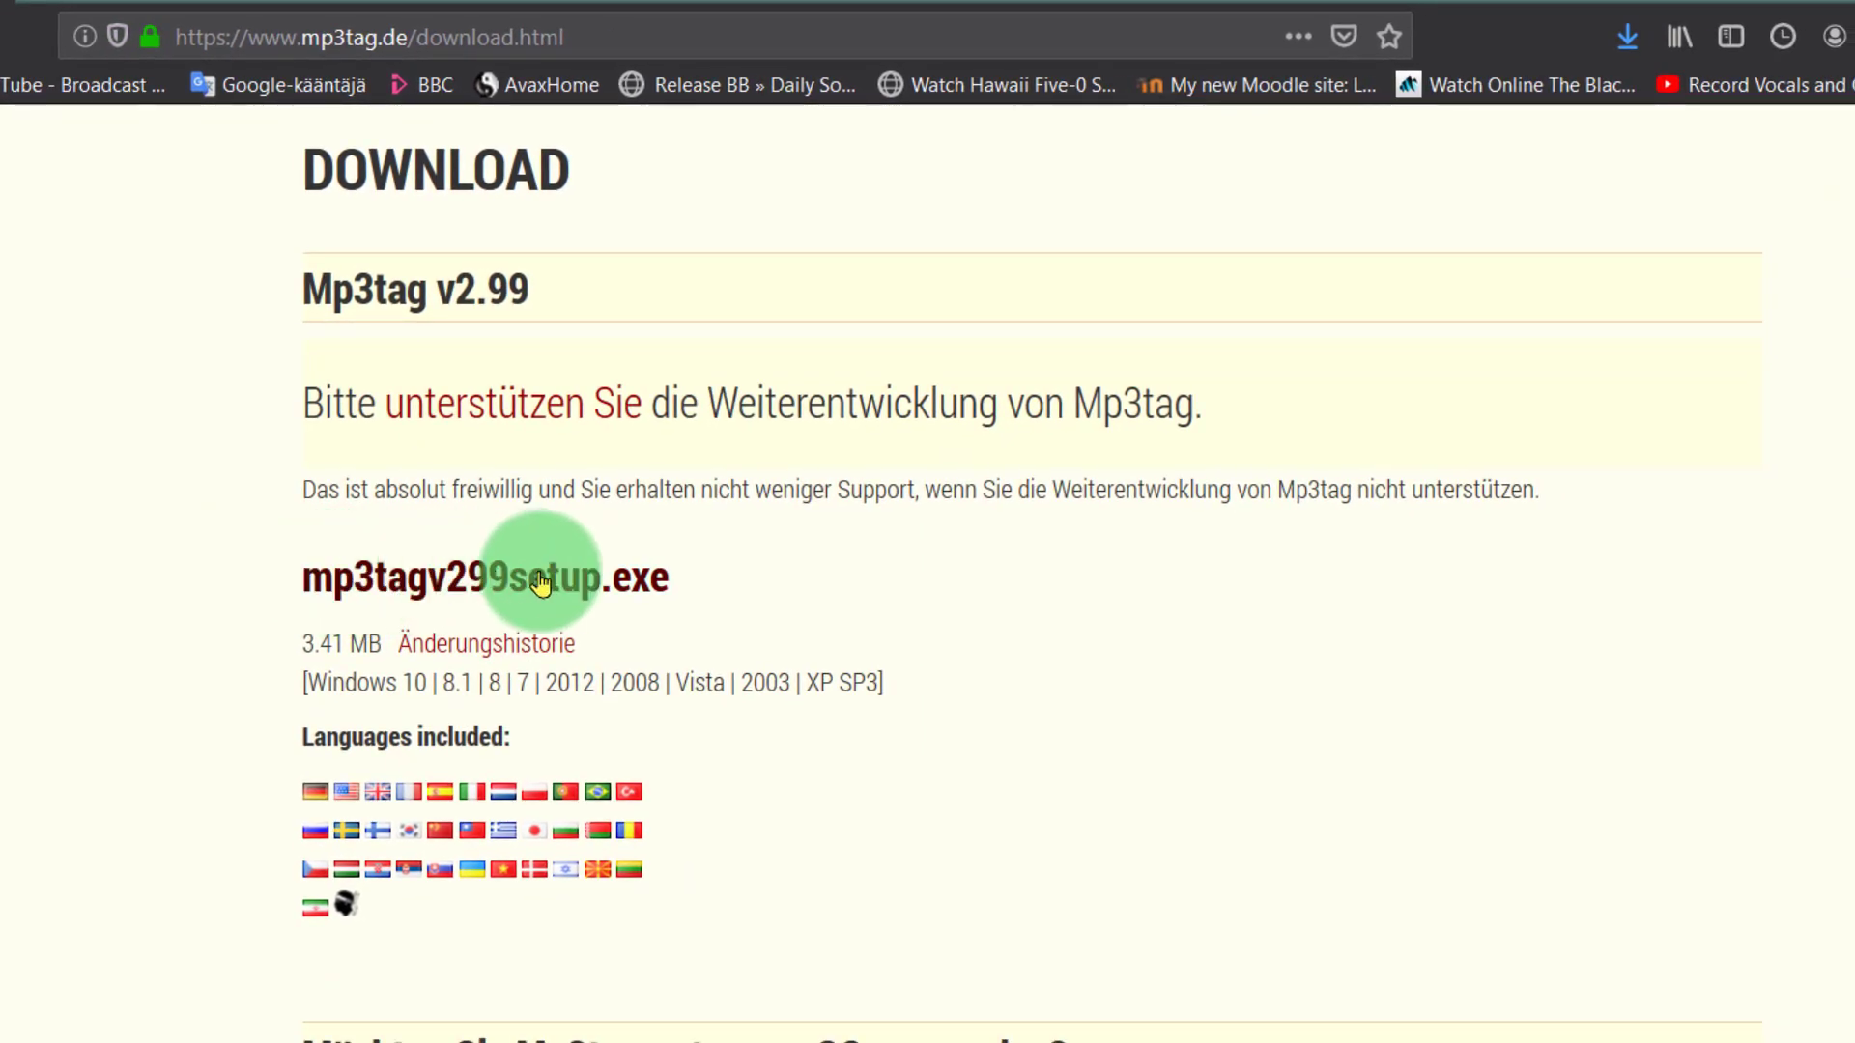
left_click(575, 579)
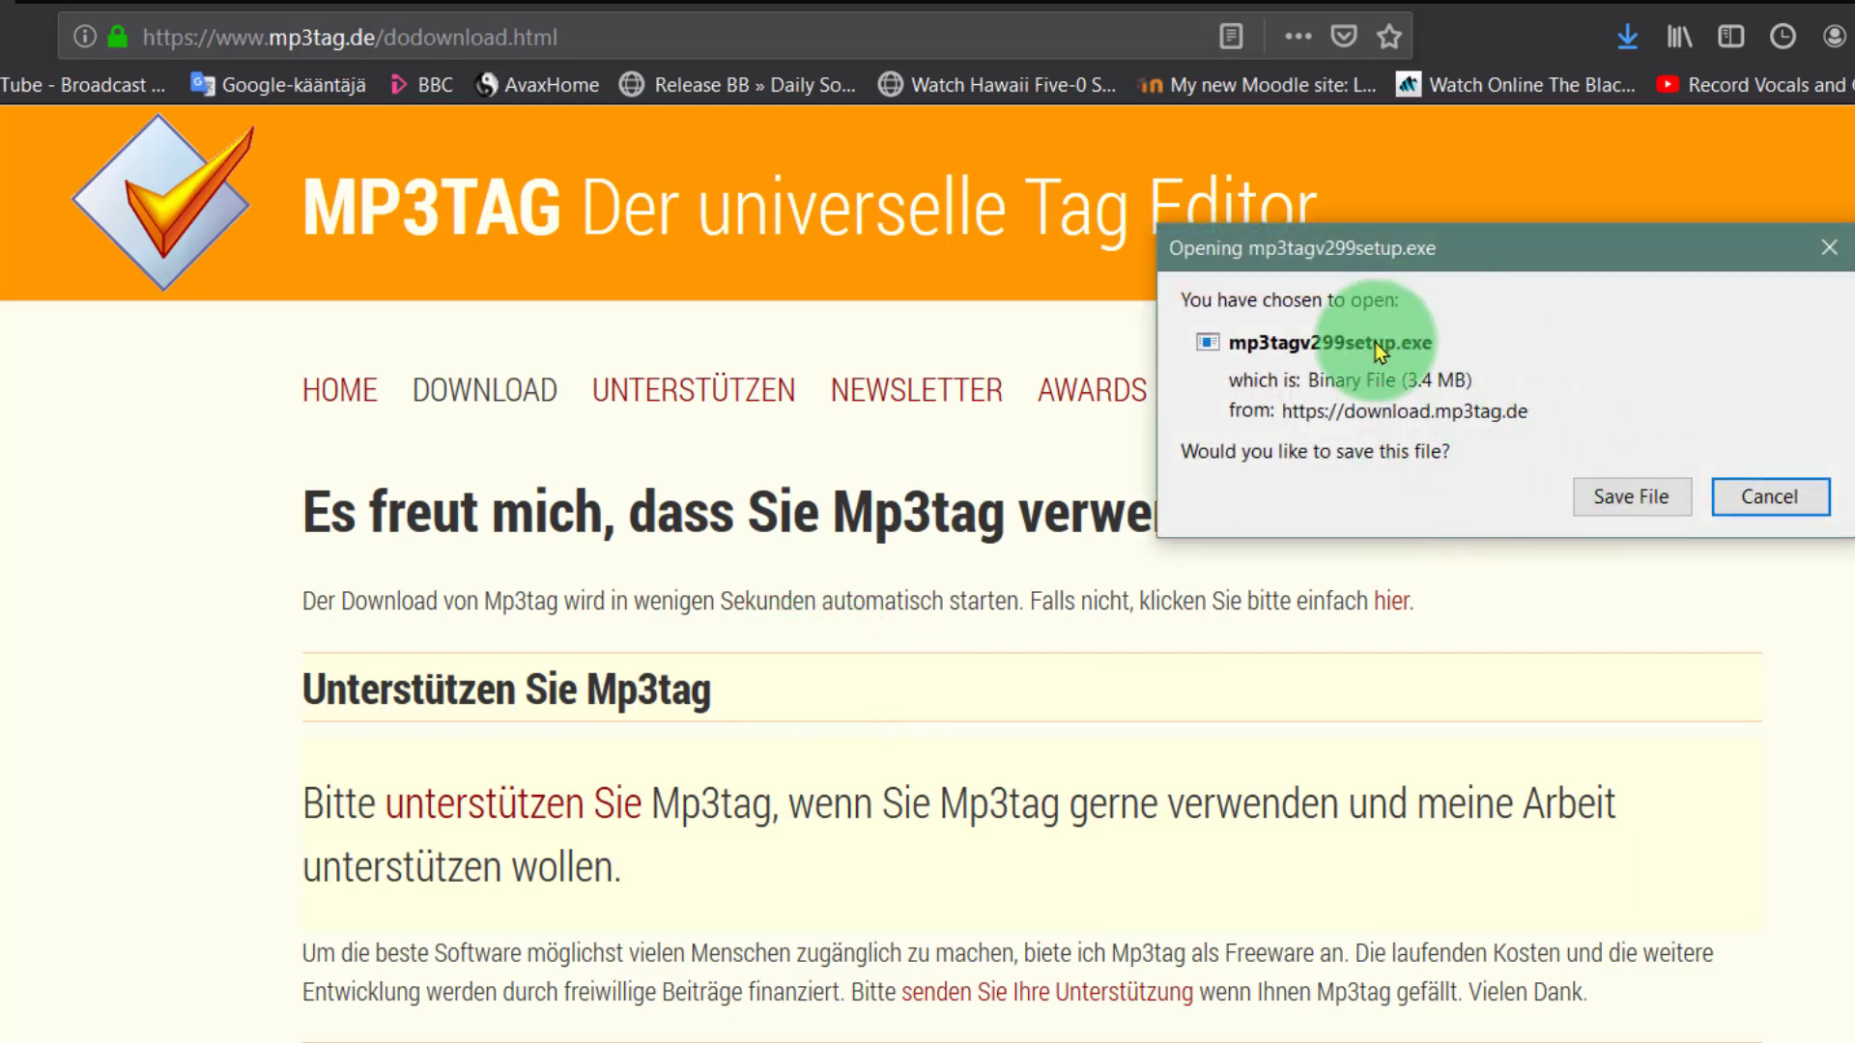
left_click(1648, 500)
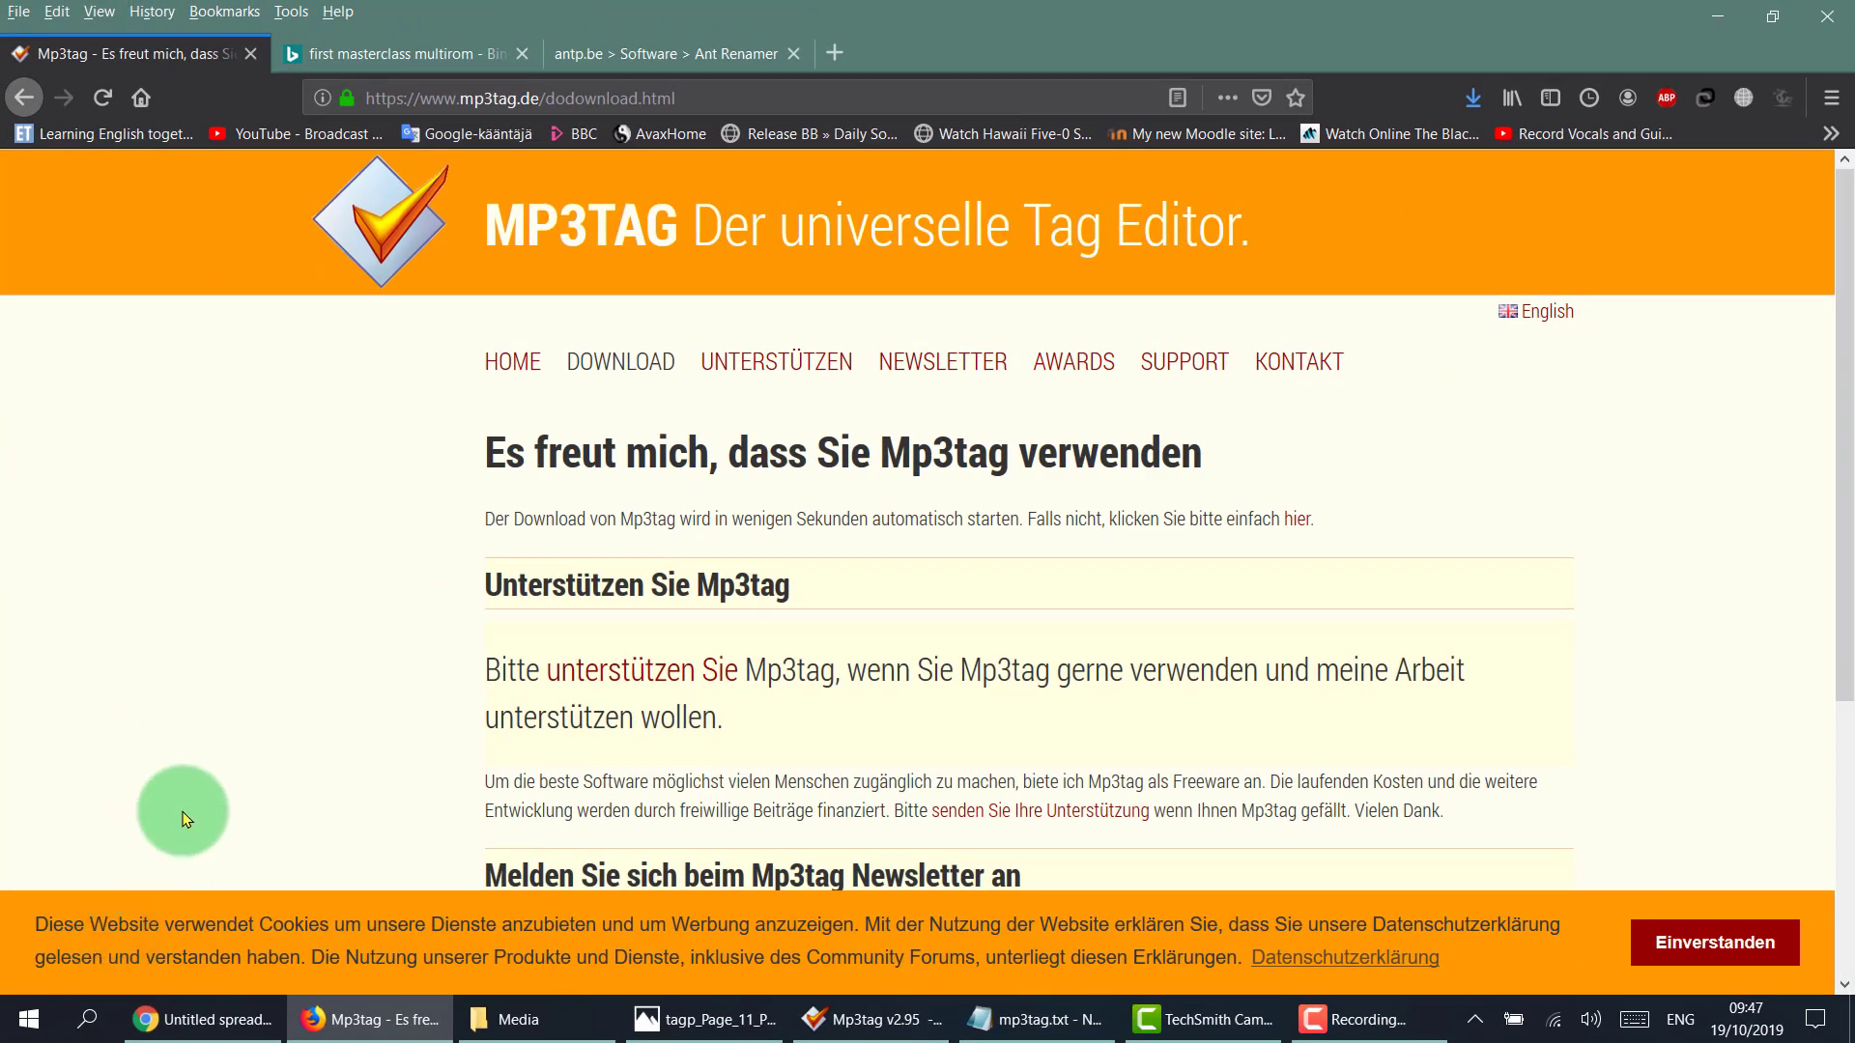
Open the Downloads folder and run mp3tagv299setup.exe.
left_click(29, 1019)
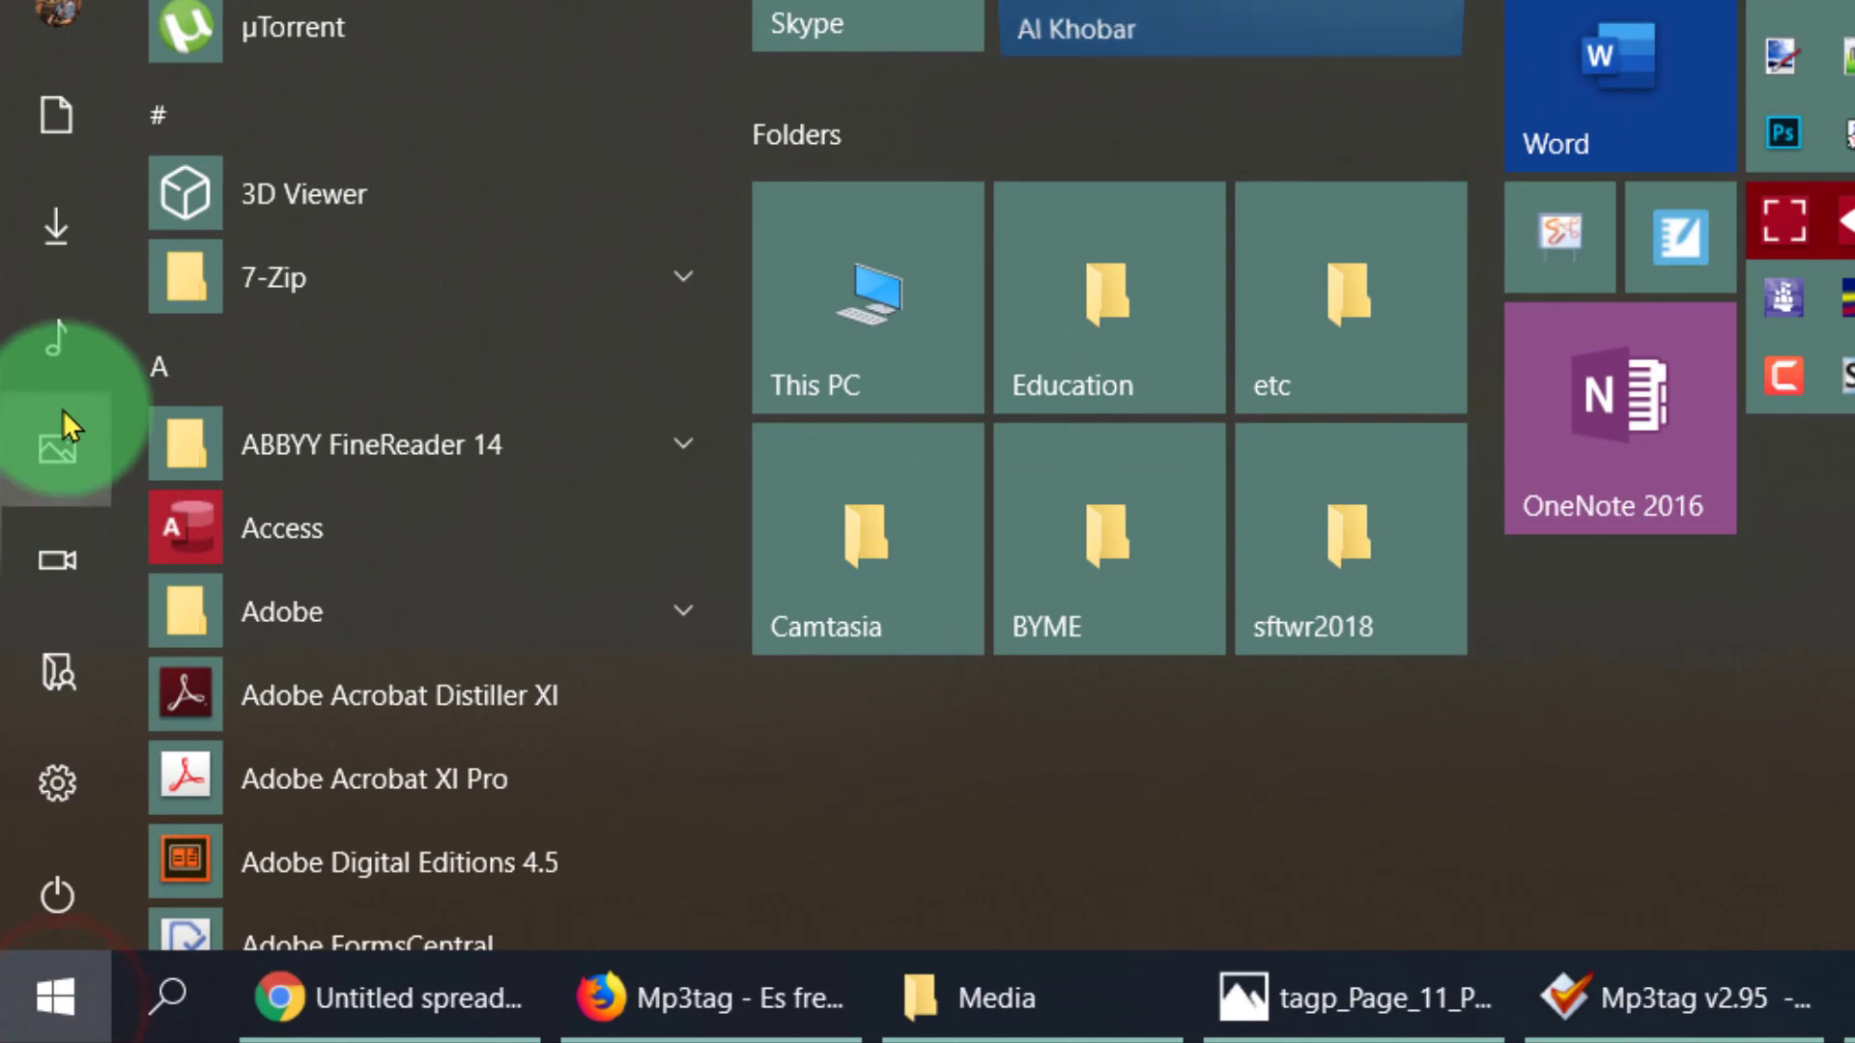
left_click(49, 220)
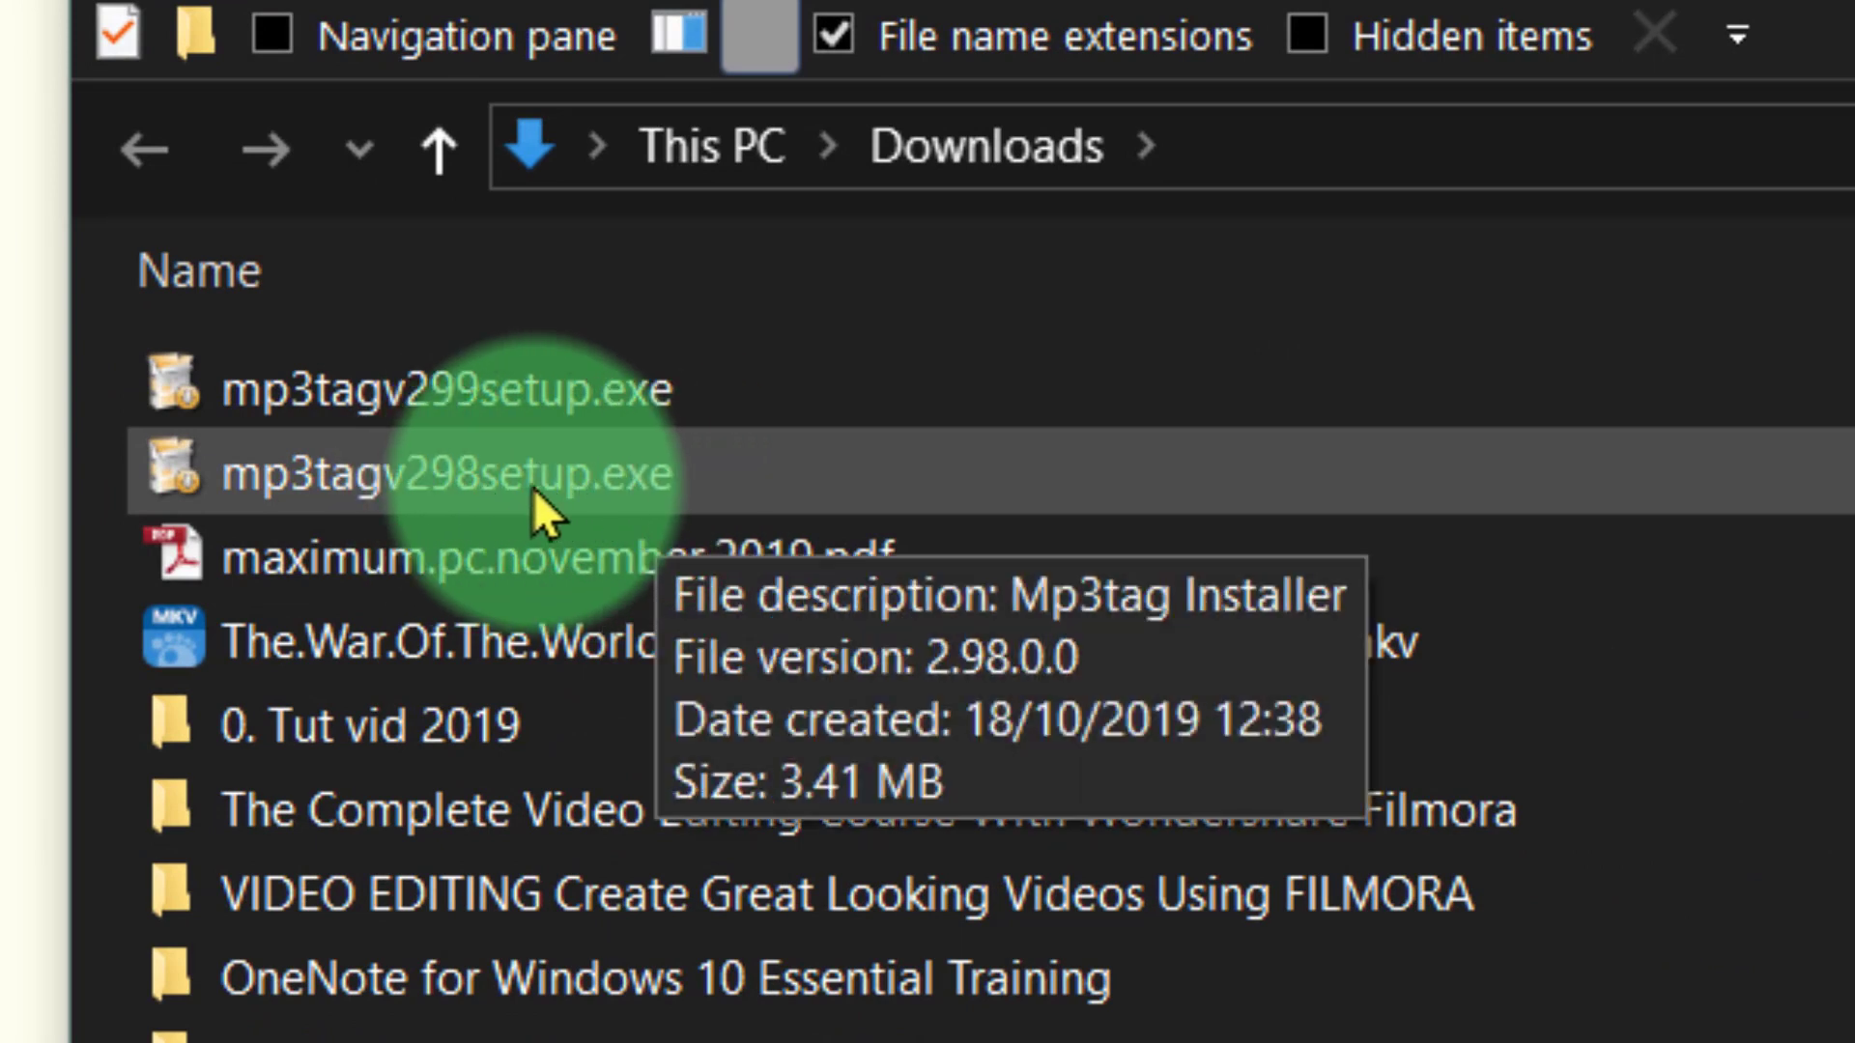
left_click(484, 489)
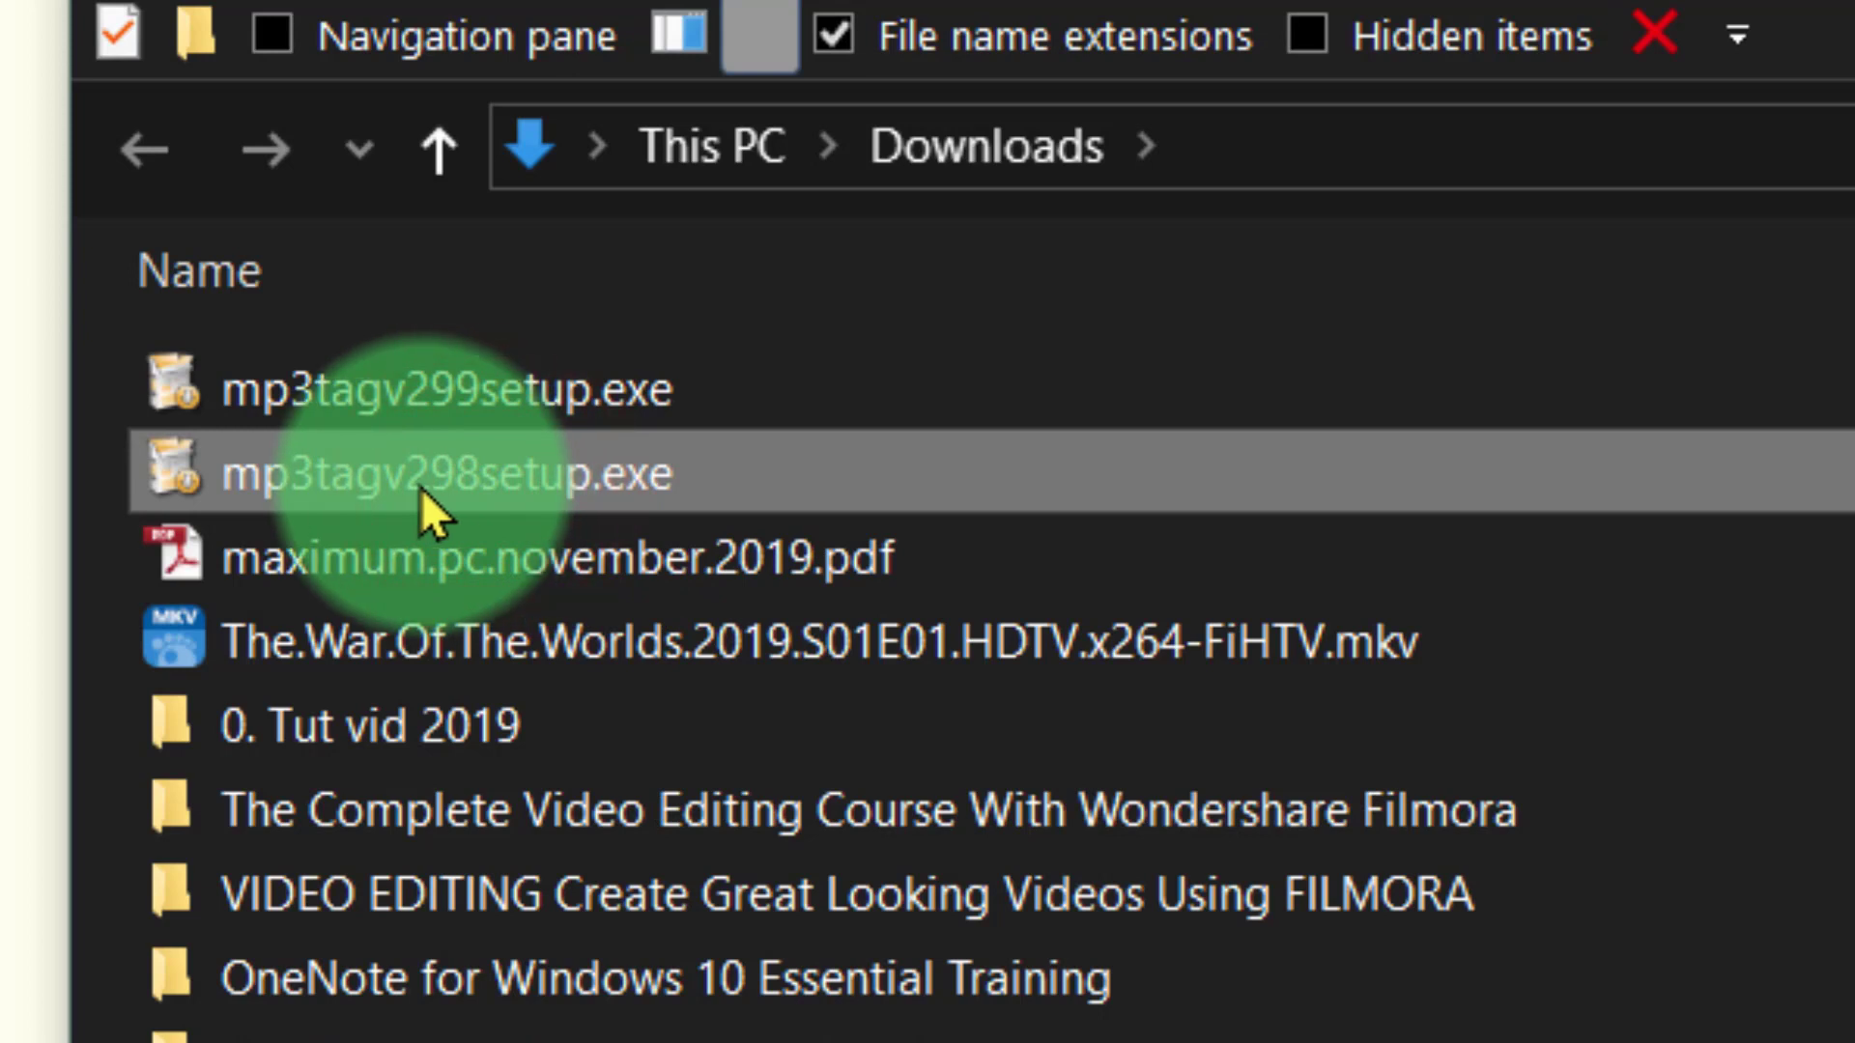
left_click(512, 418)
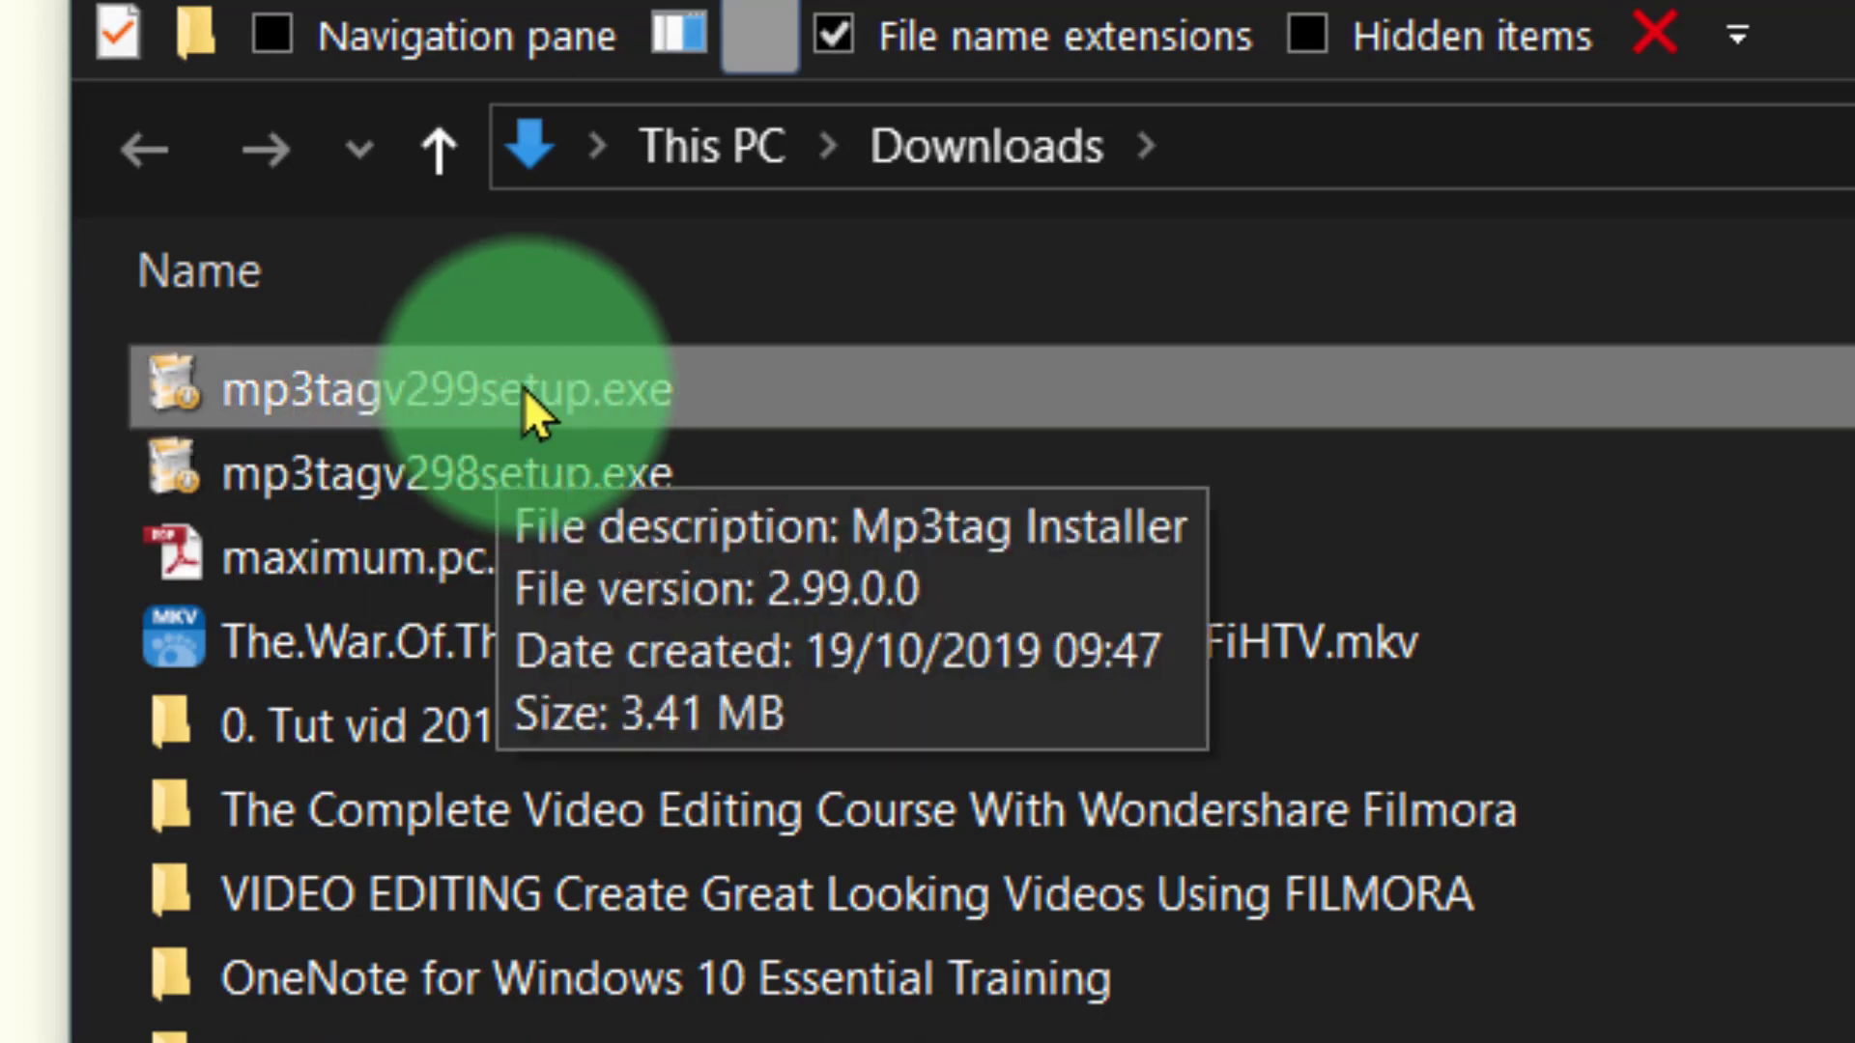
left_click(523, 388)
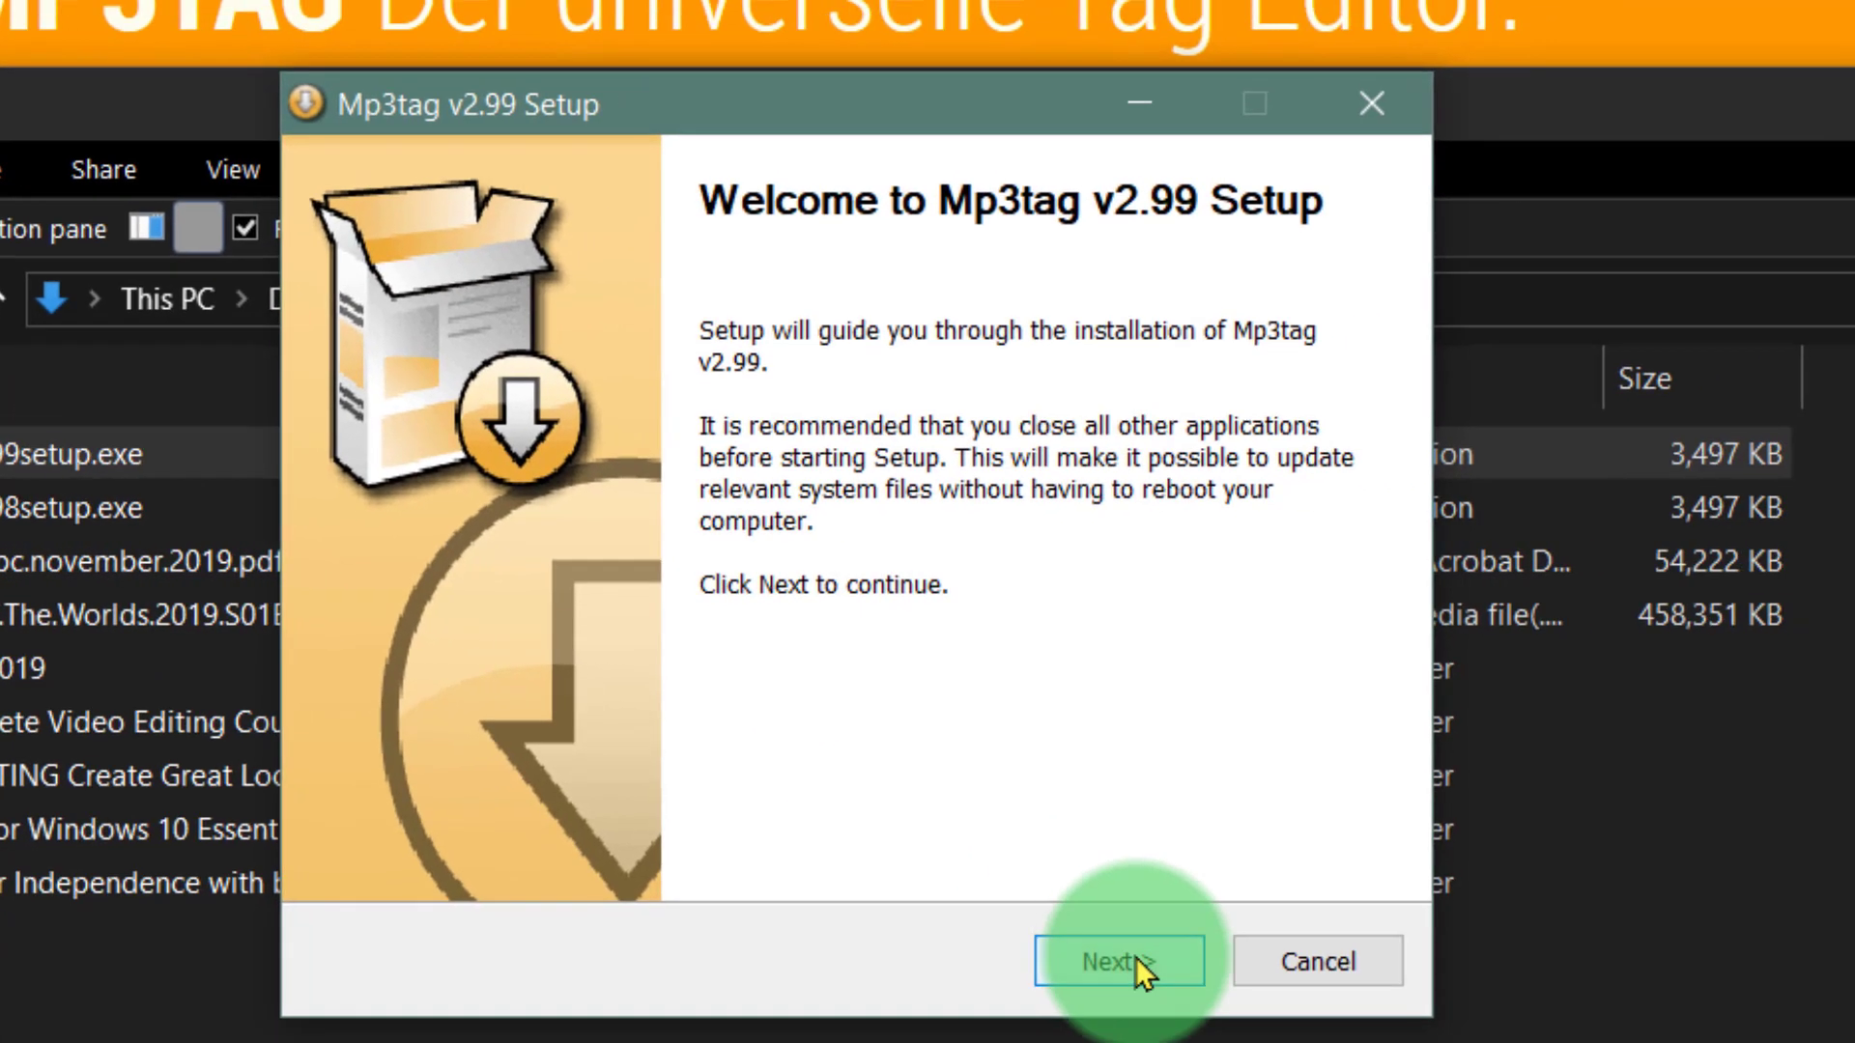
Accept the license and start a Standard Installation of Mp3tag with Normal components in C:\Program Files (x86)\Mp3tag.
left_click(1134, 958)
left_click(1126, 965)
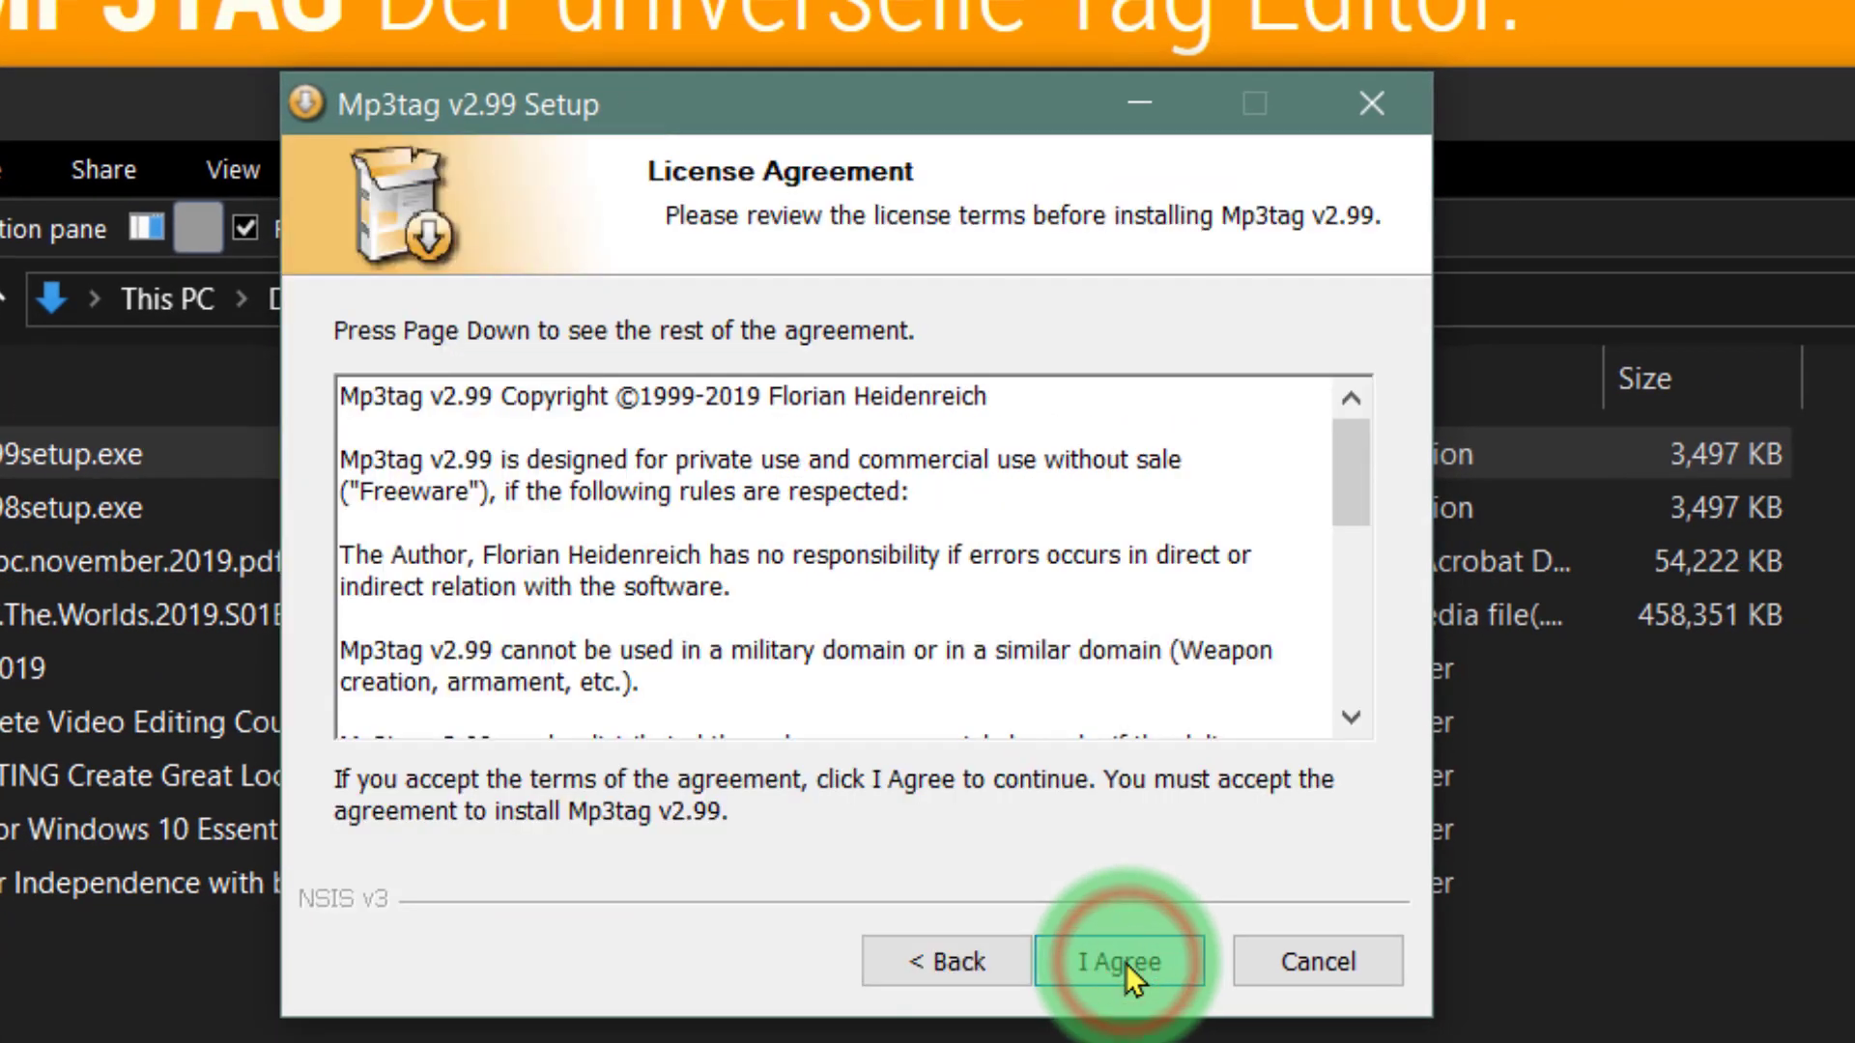
left_click(1127, 964)
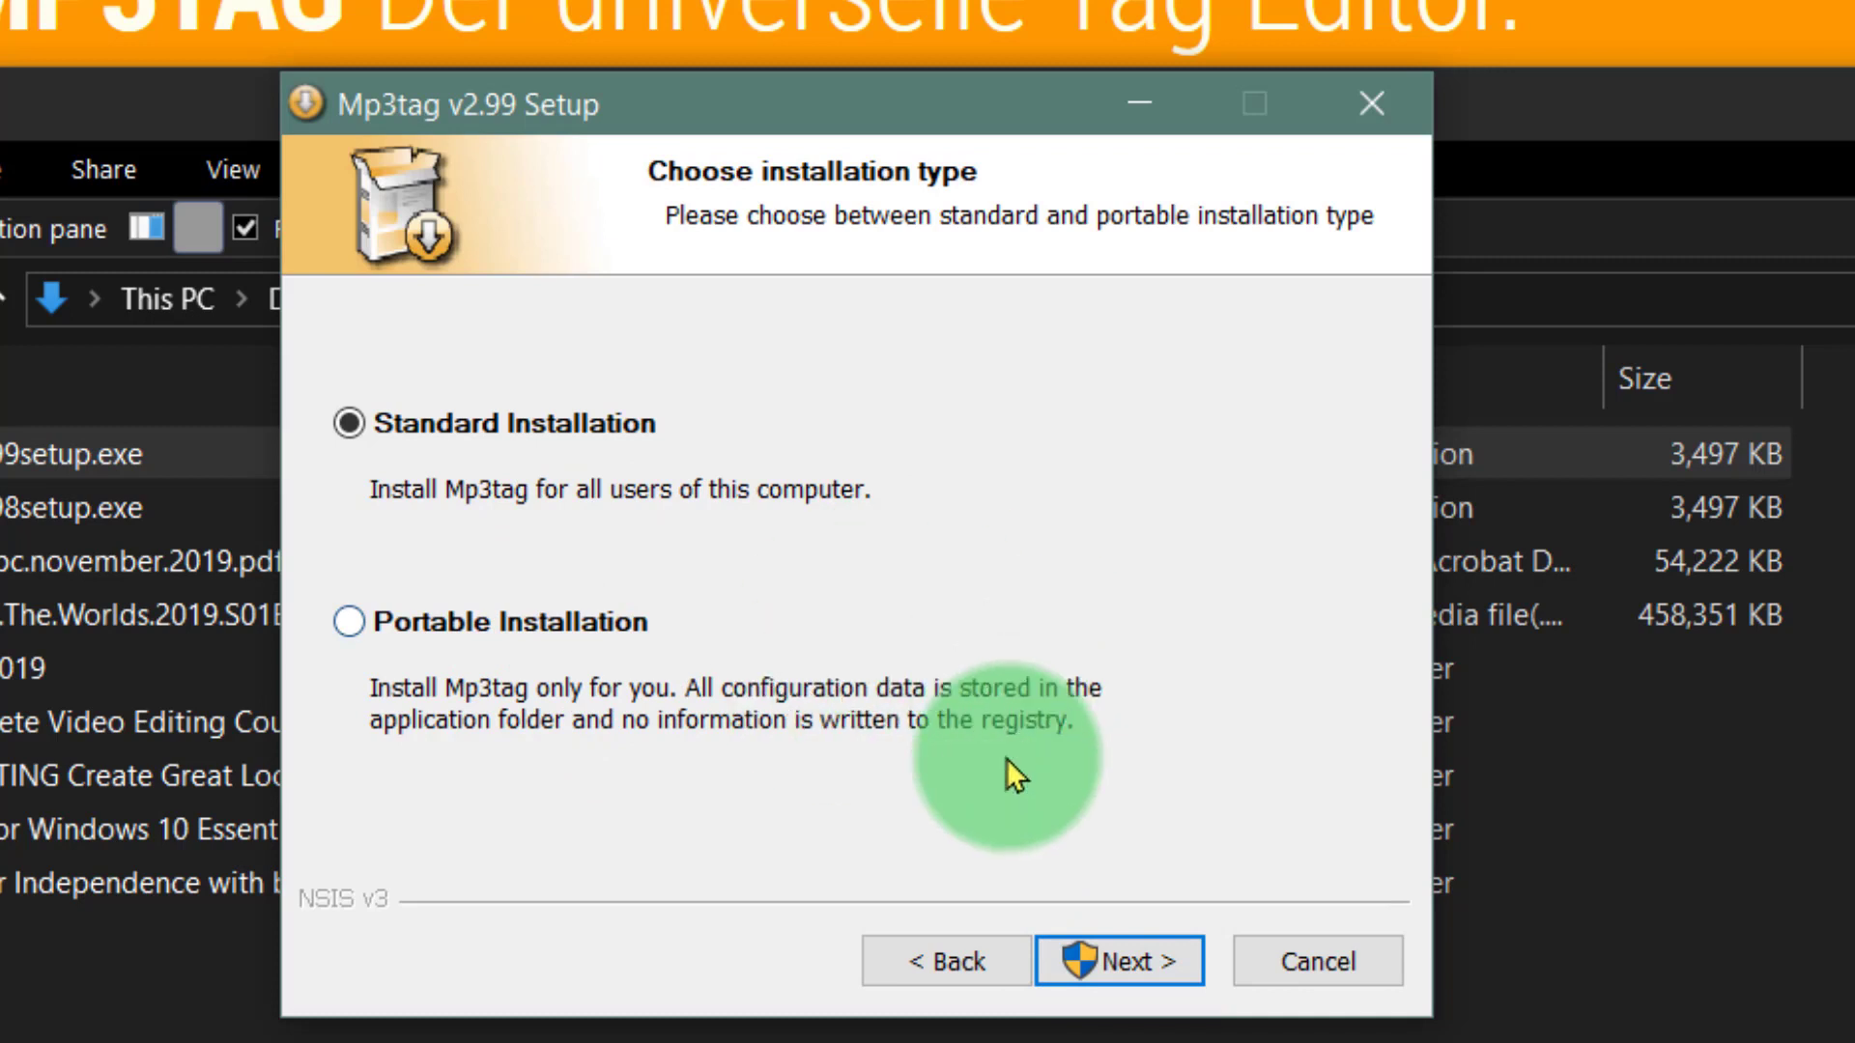
left_click(1099, 965)
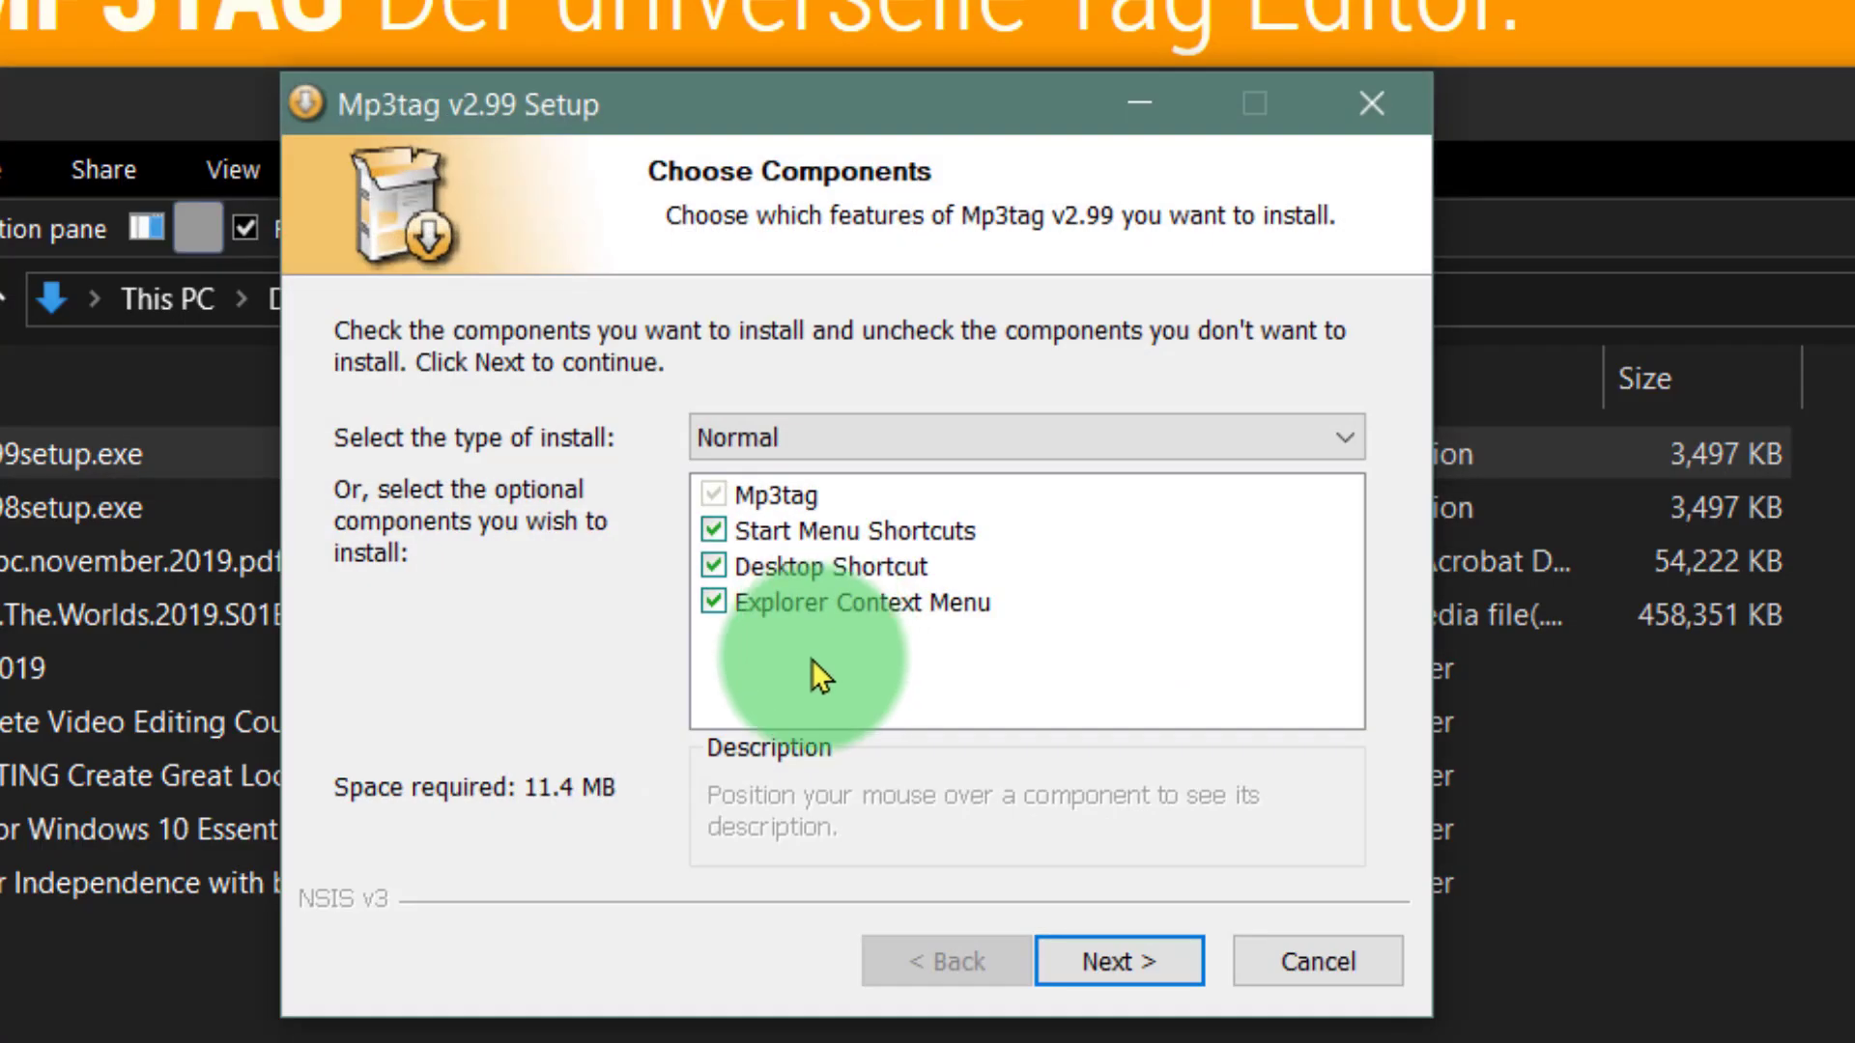
left_click(1095, 964)
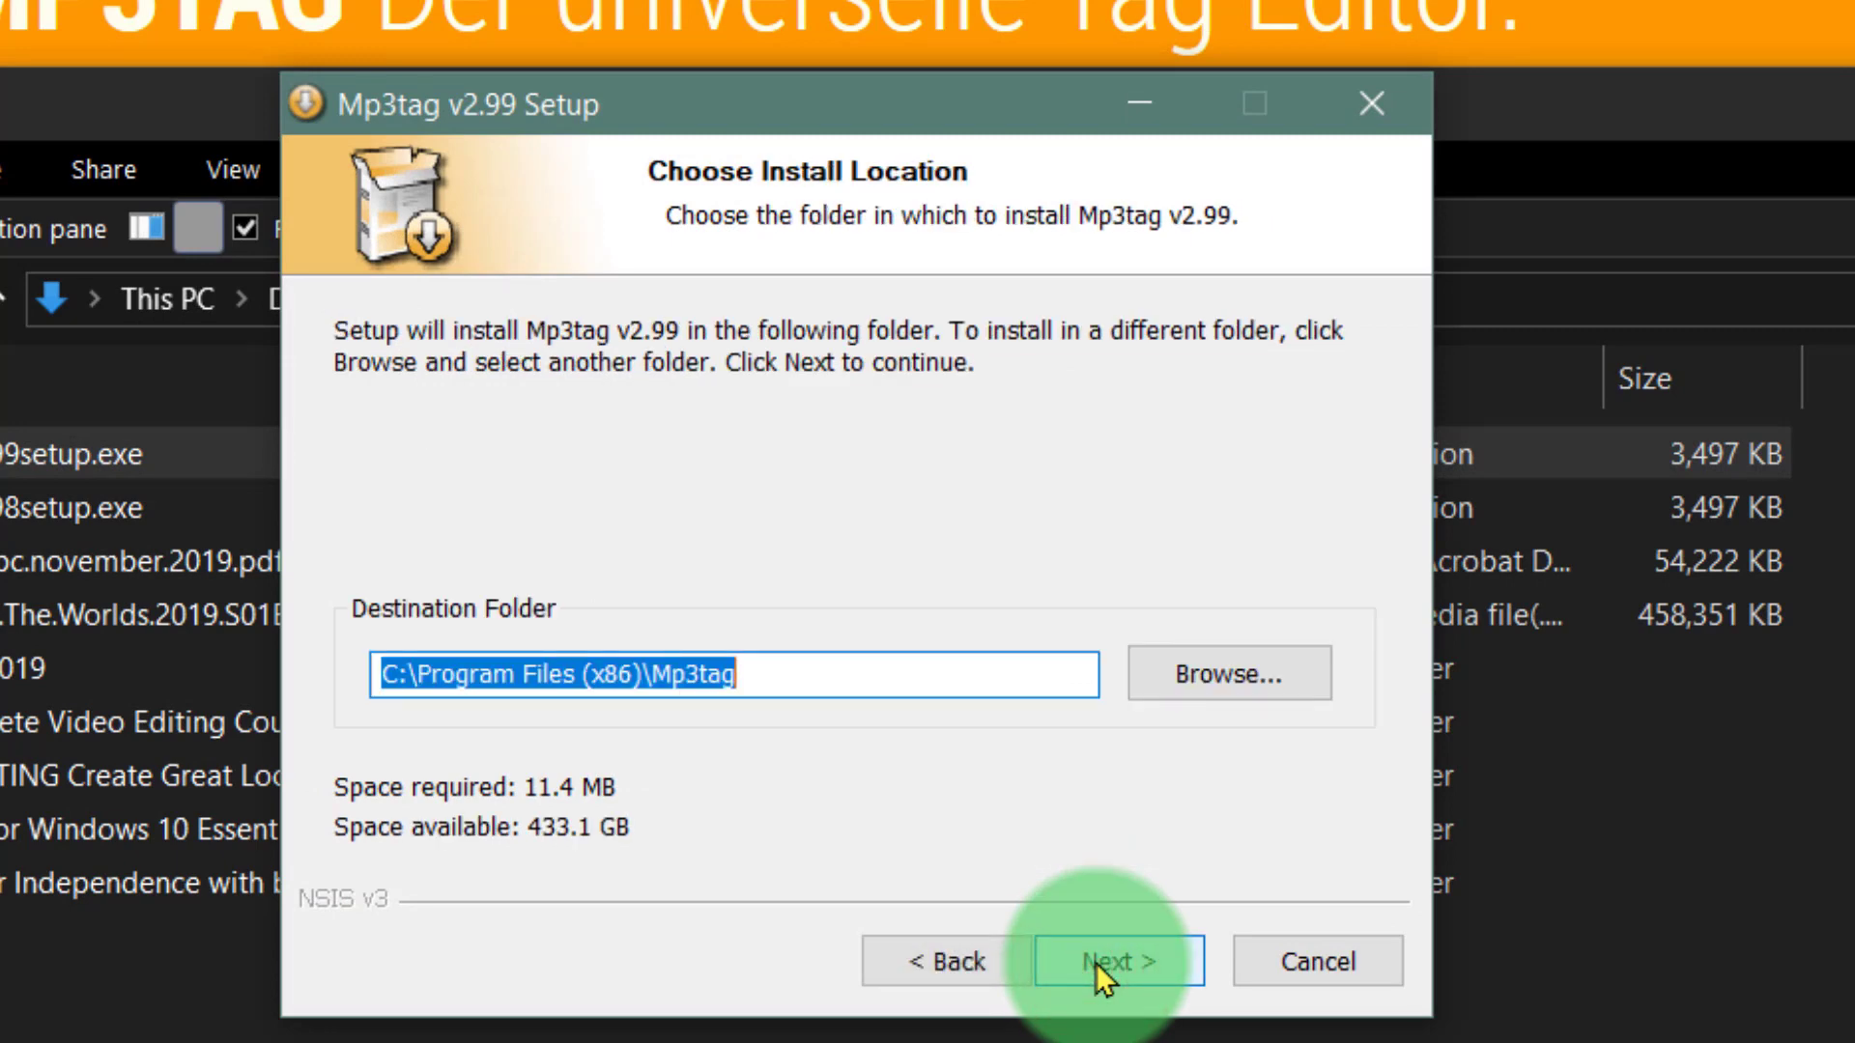
left_click(1096, 964)
left_click(1095, 964)
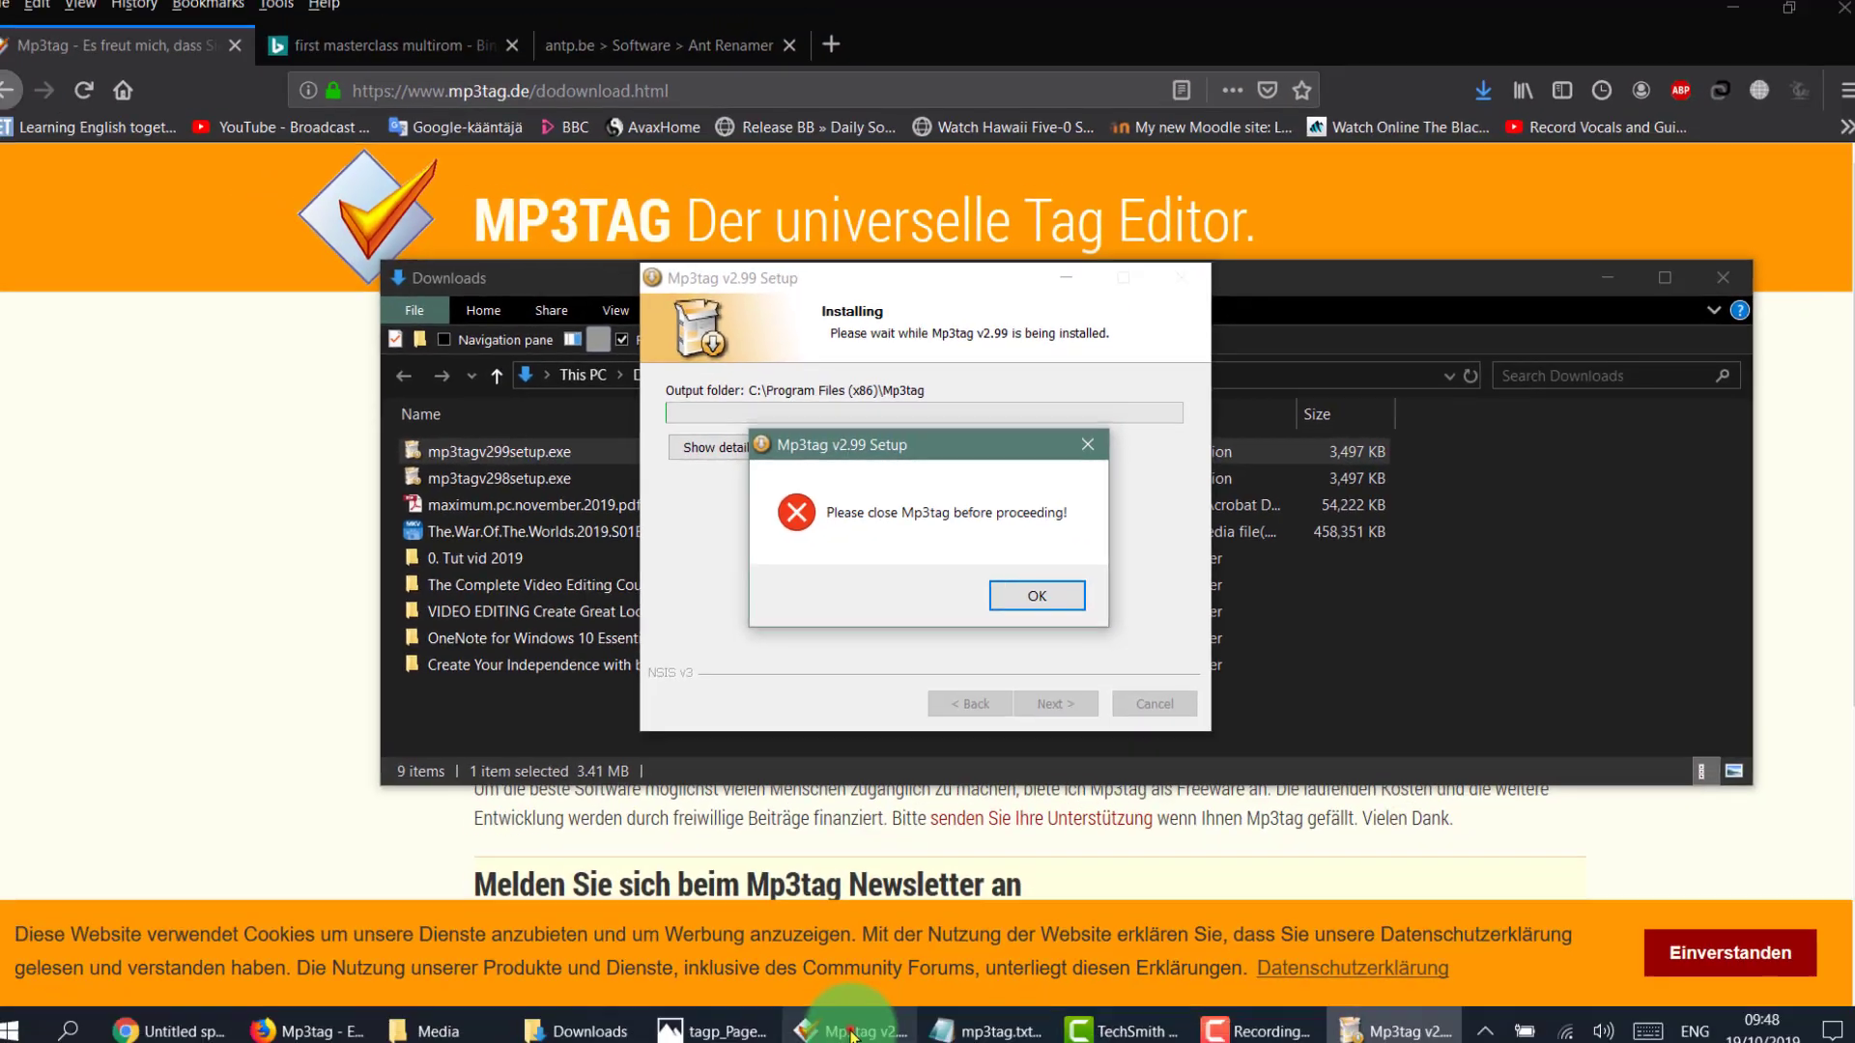
Close the running Mp3tag v2.95 and let the installer continue.
left_click(850, 1032)
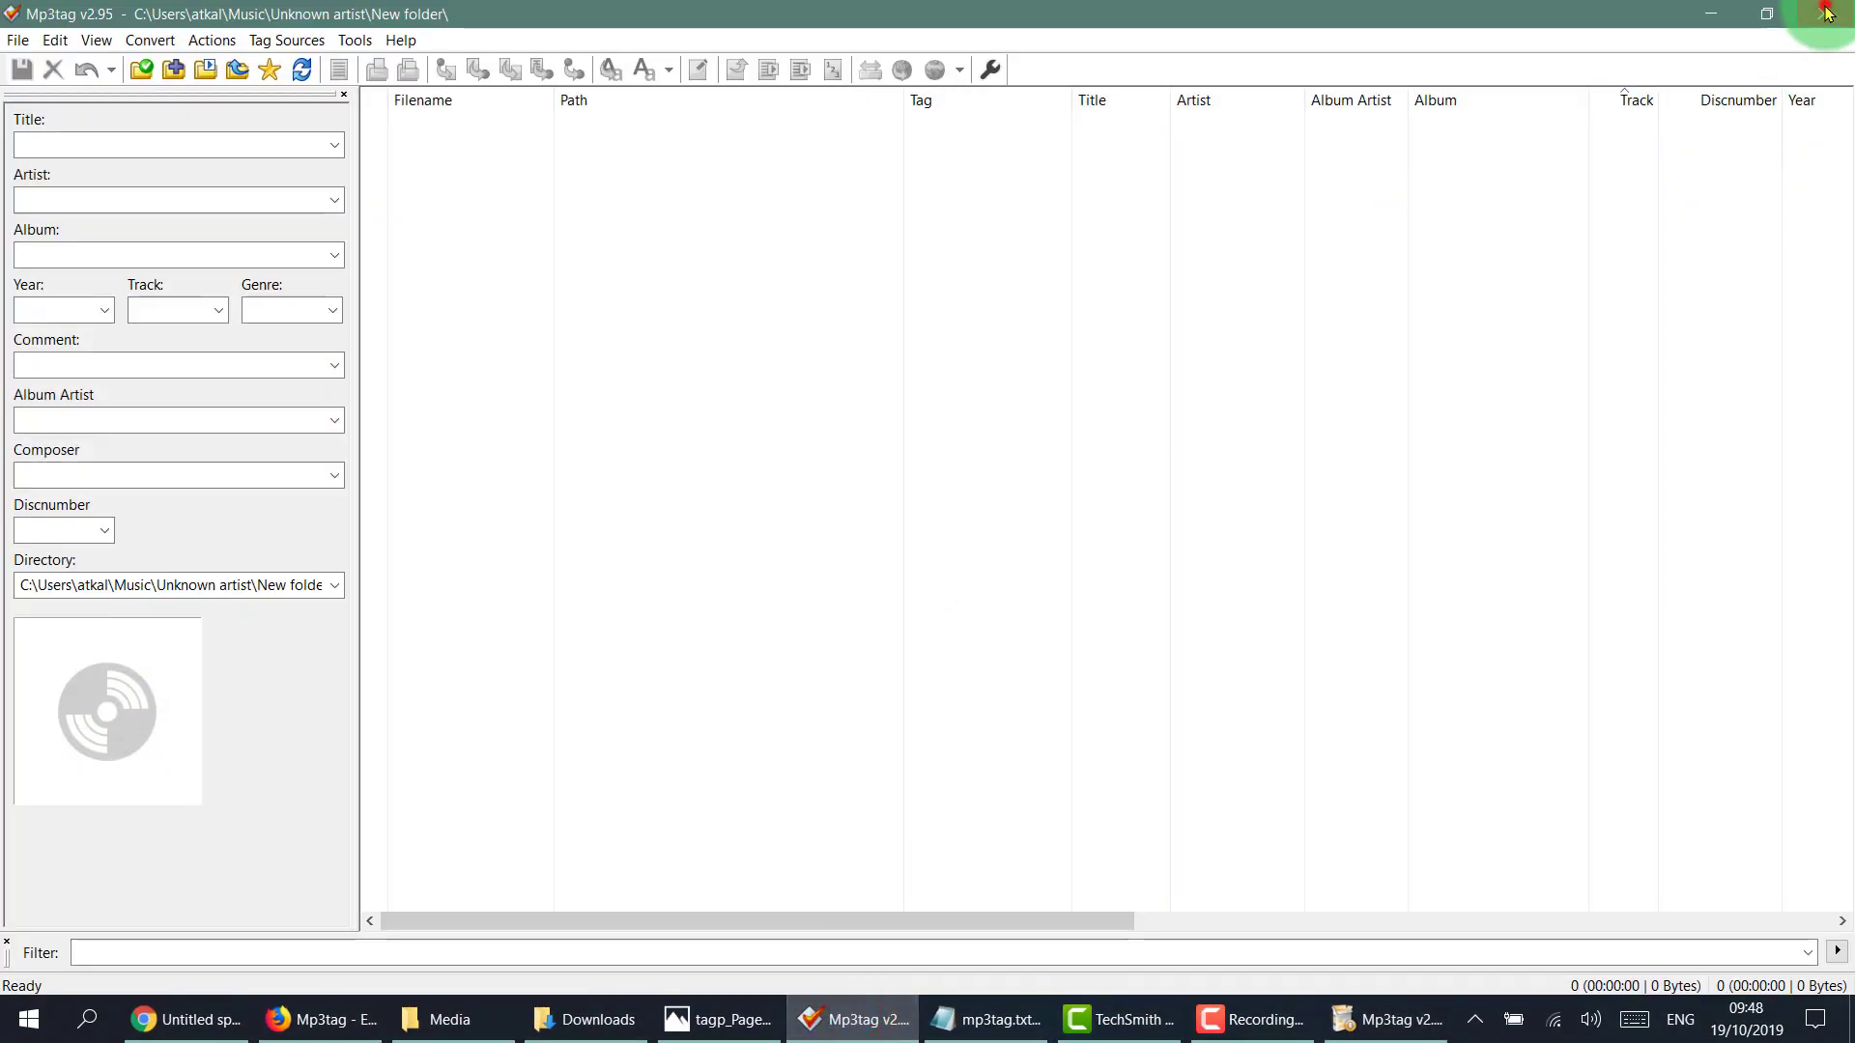
left_click(1826, 12)
left_click(1016, 591)
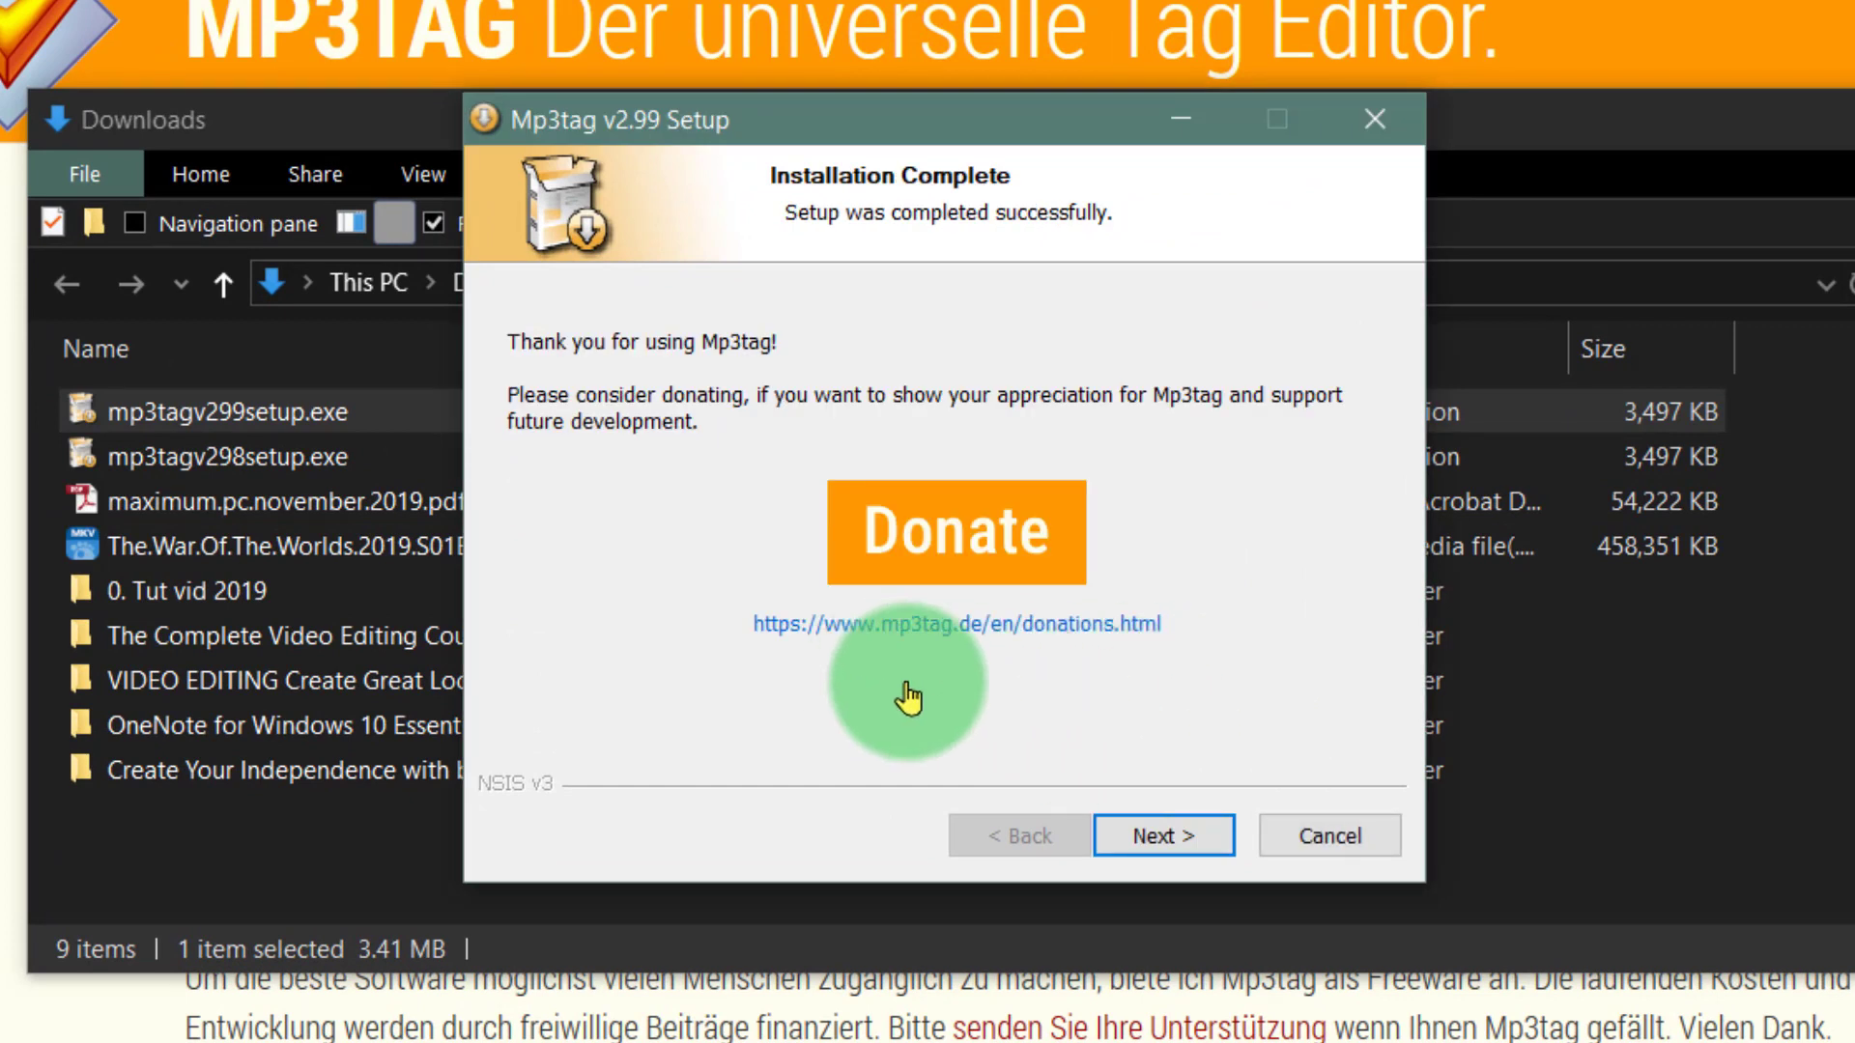
Finish the Mp3tag v2.99 setup wizard and close the Downloads folder window.
left_click(1157, 832)
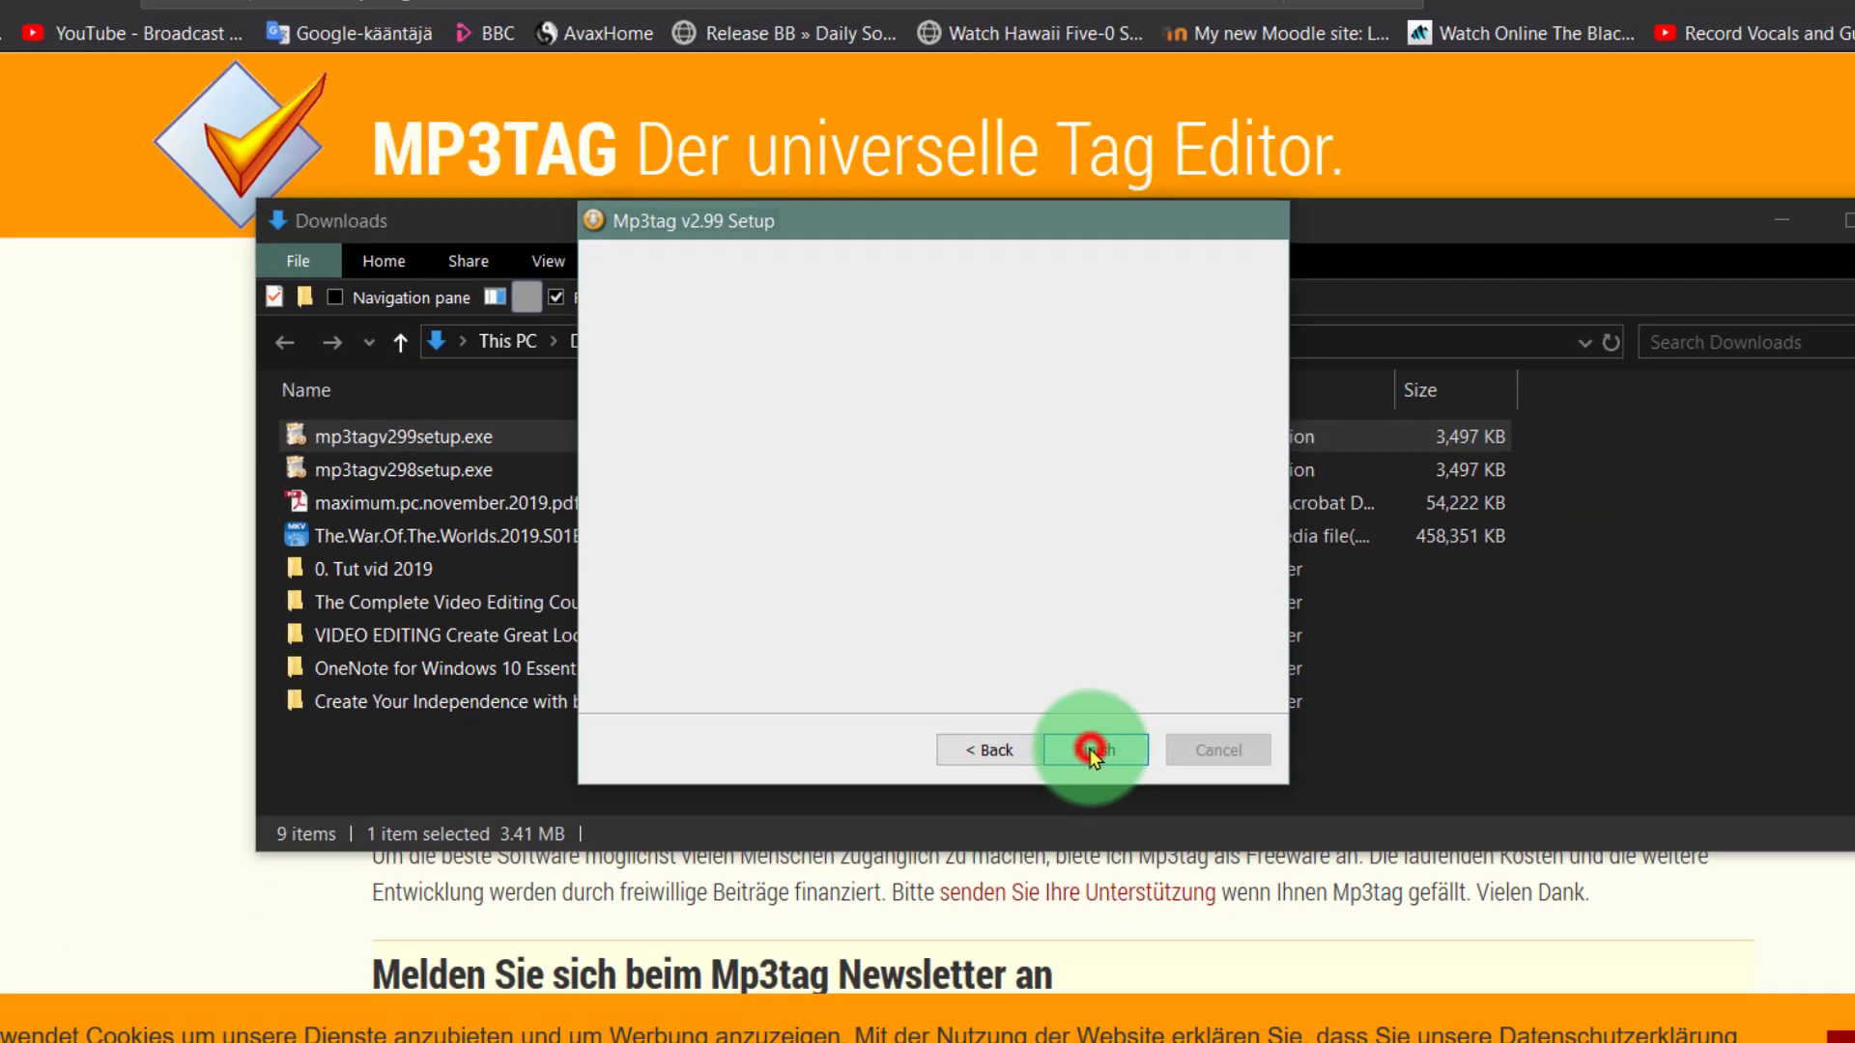
left_click(1160, 834)
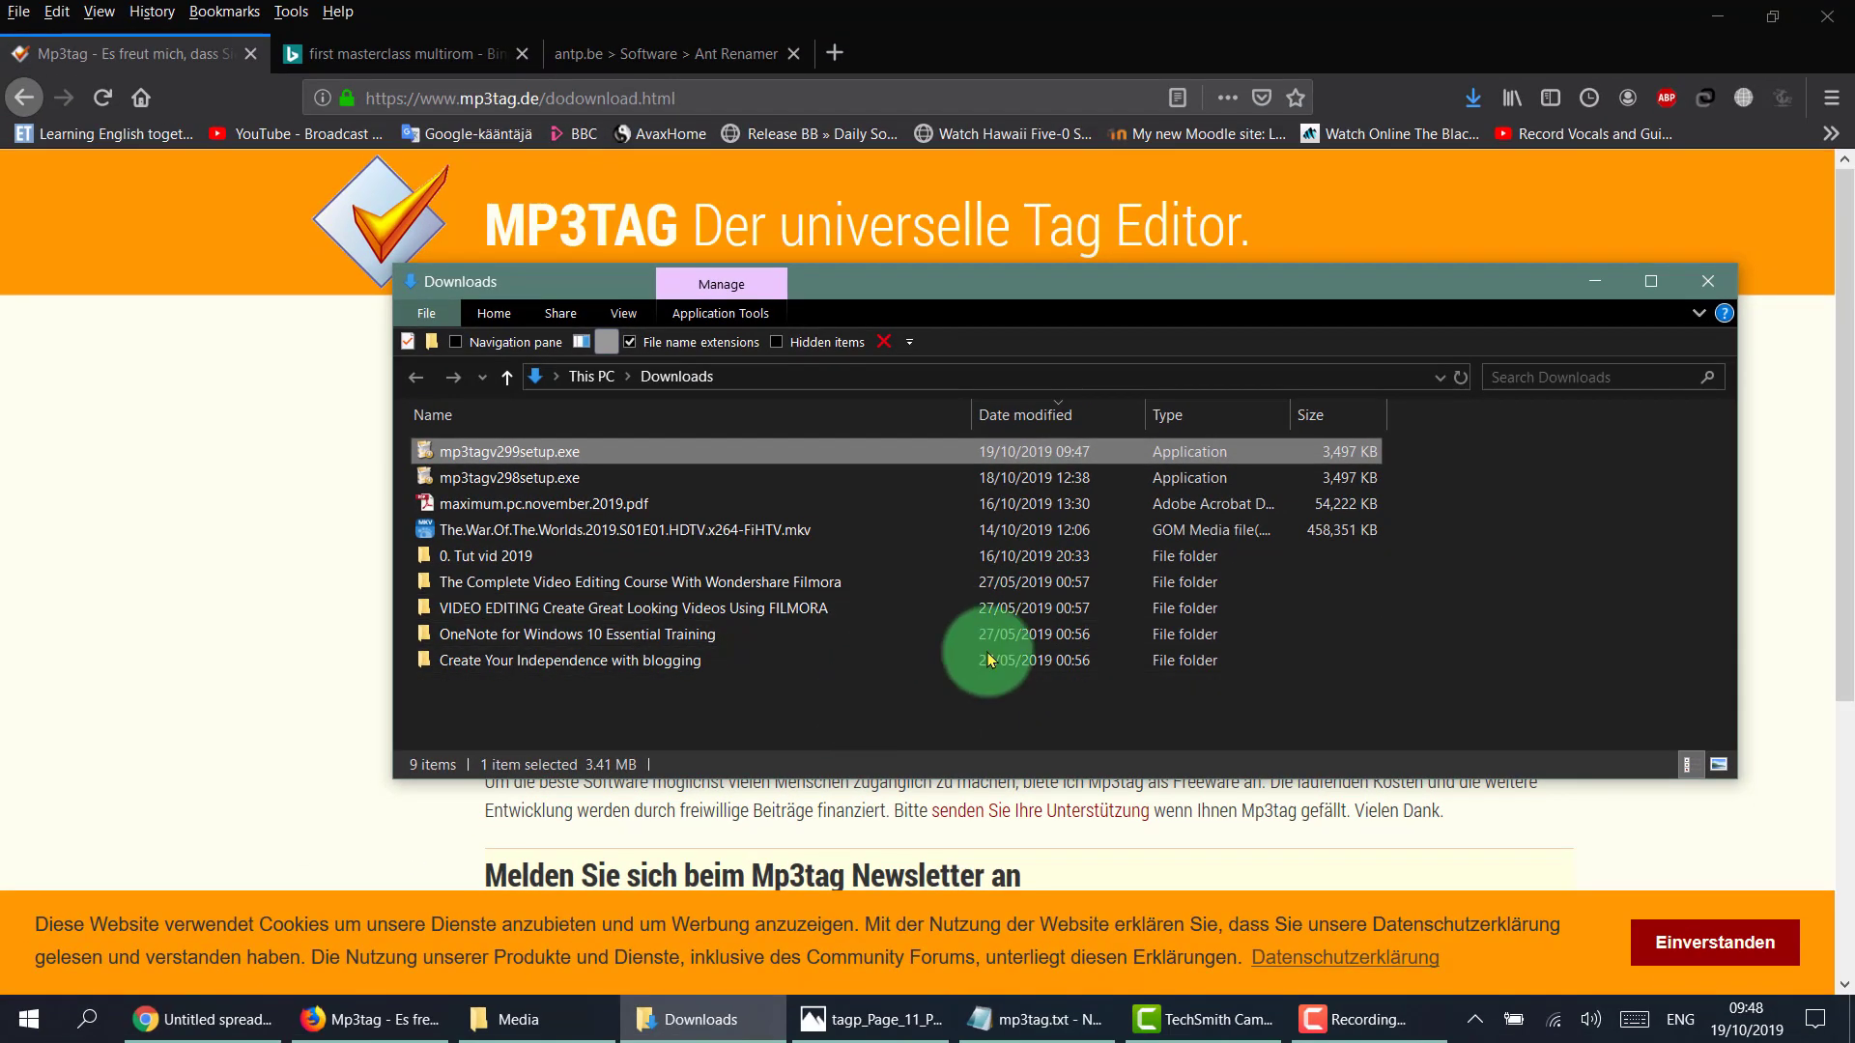
left_click(1708, 287)
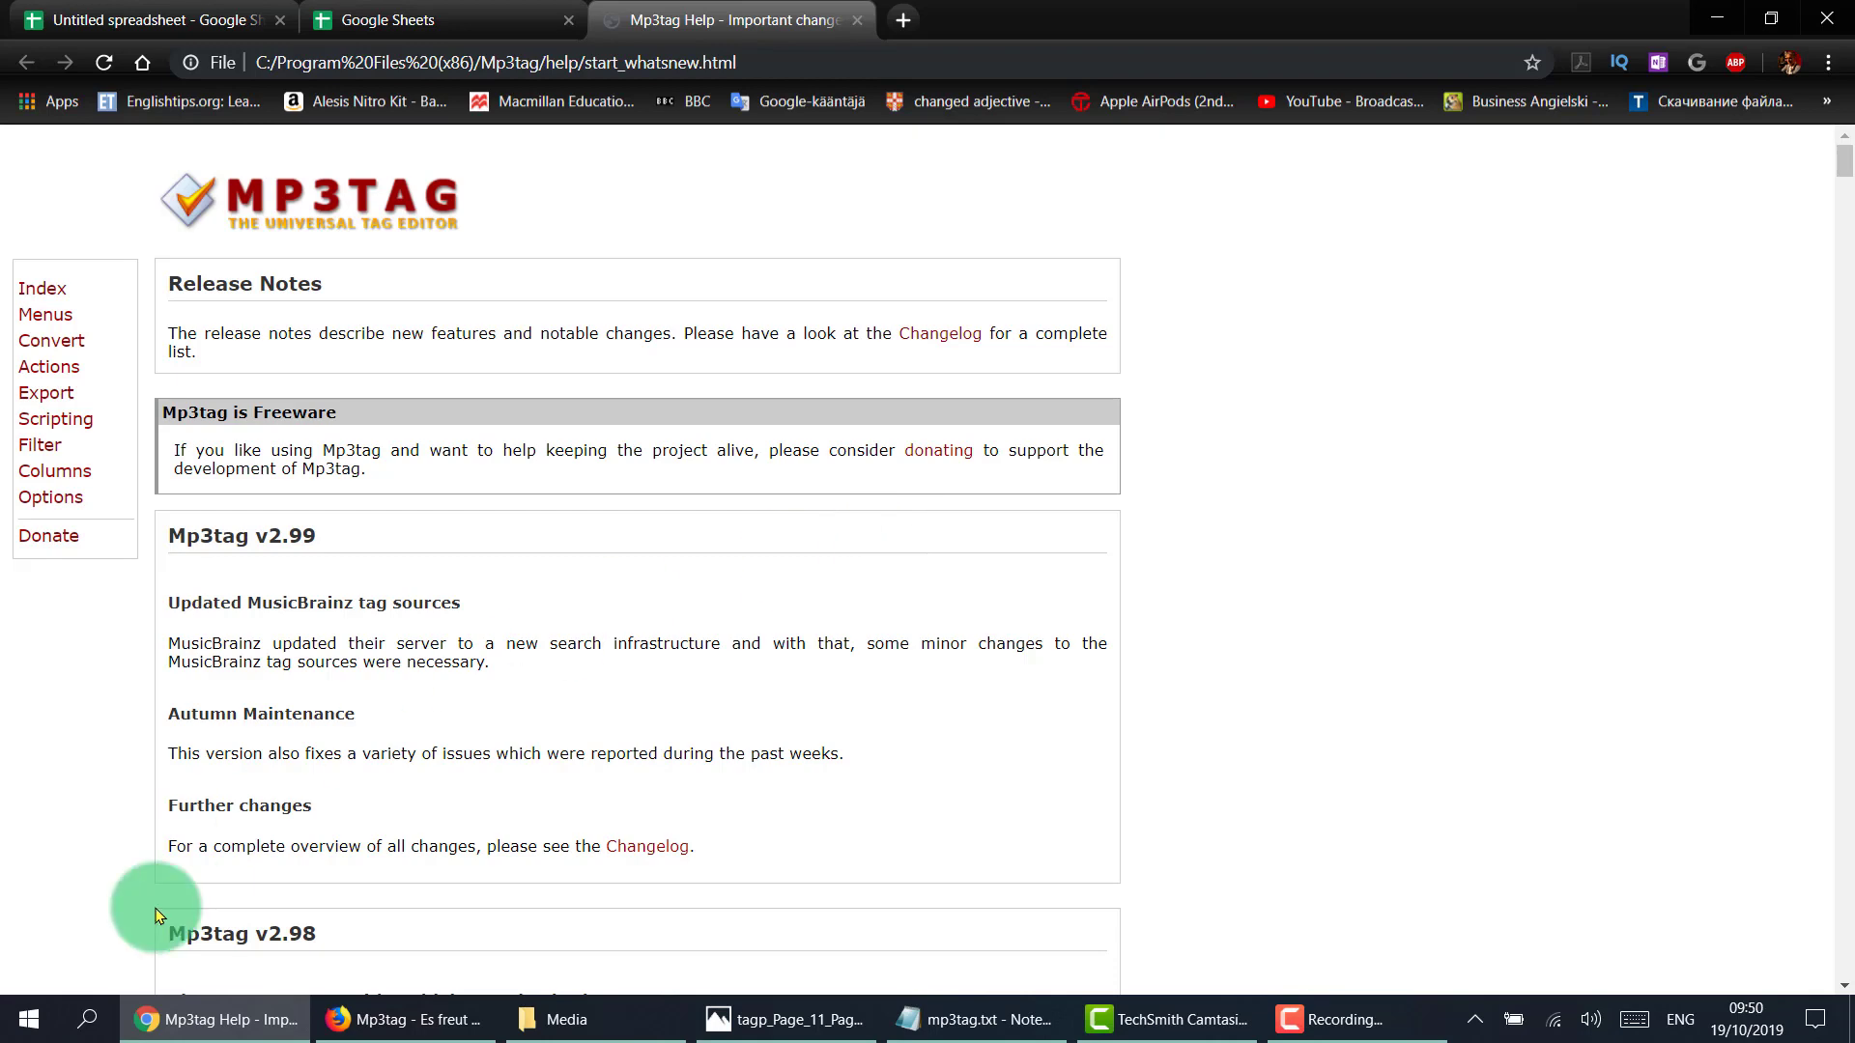
Launch the newly installed Mp3tag from the Music & Film group of Windows apps.
left_click(29, 1018)
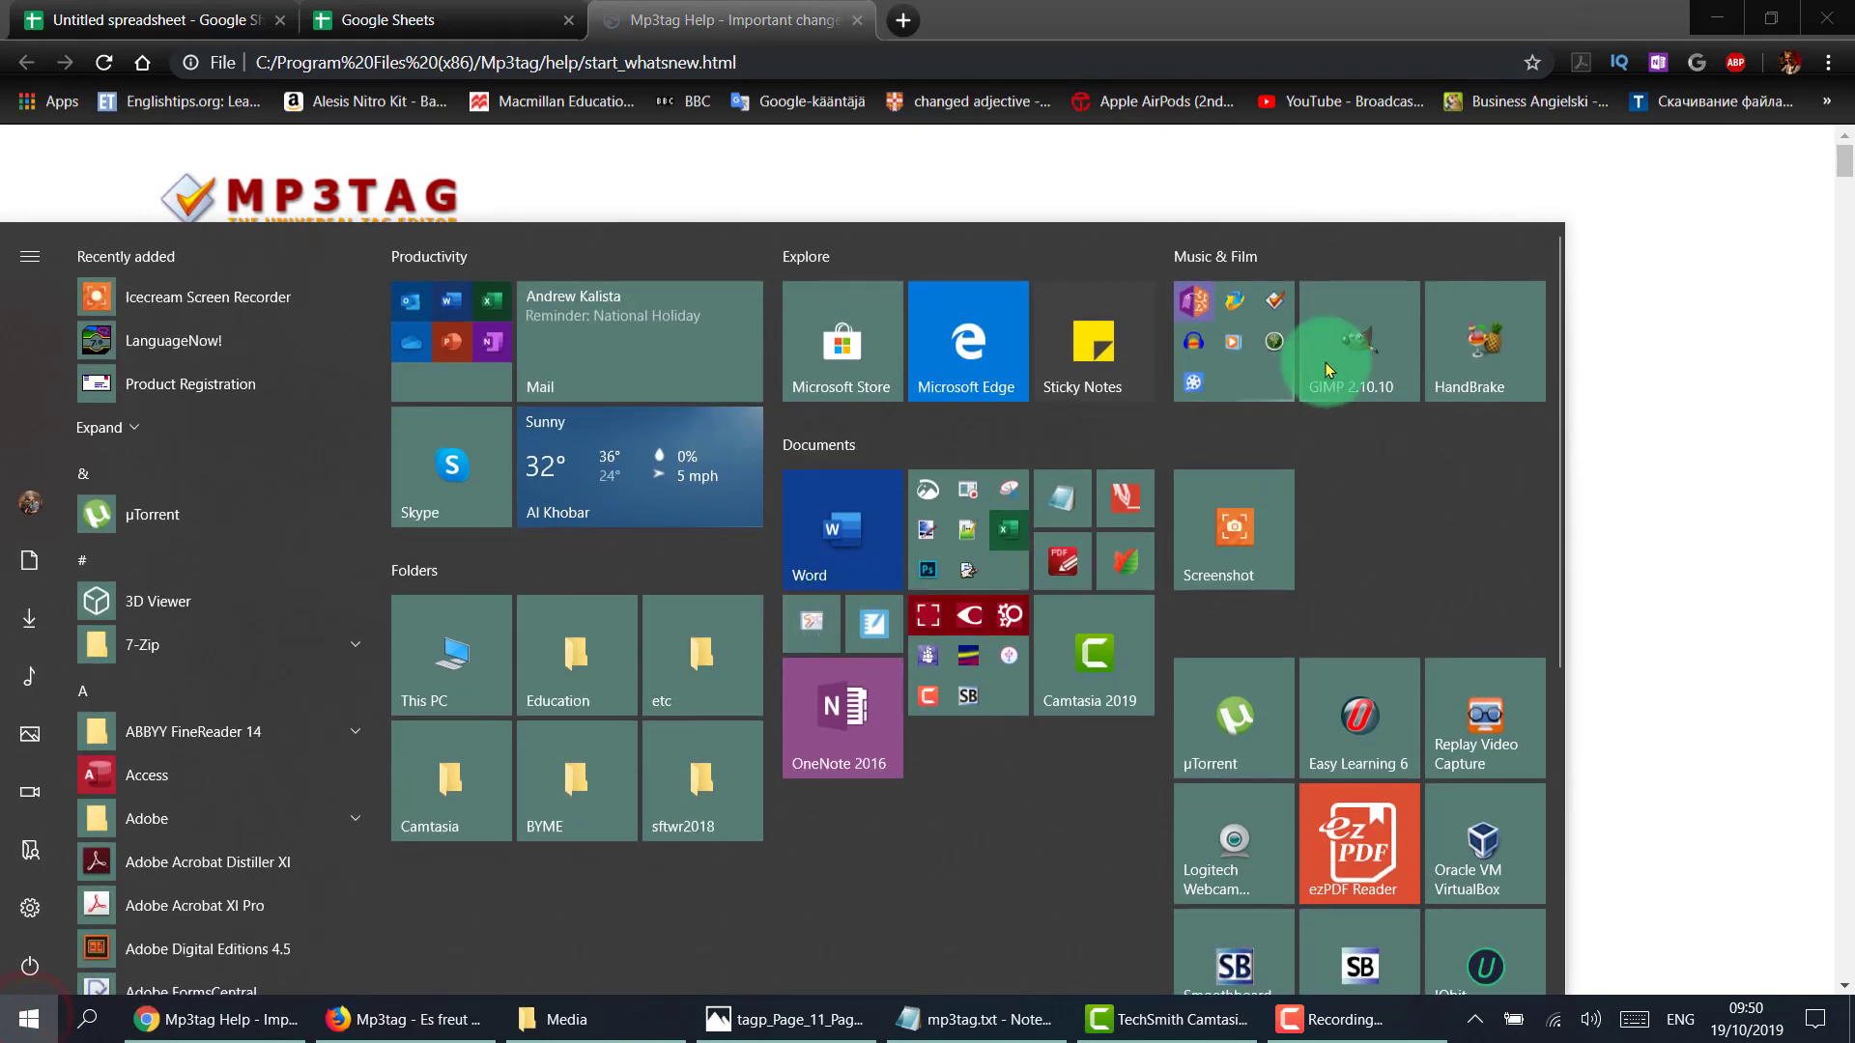
left_click(1231, 328)
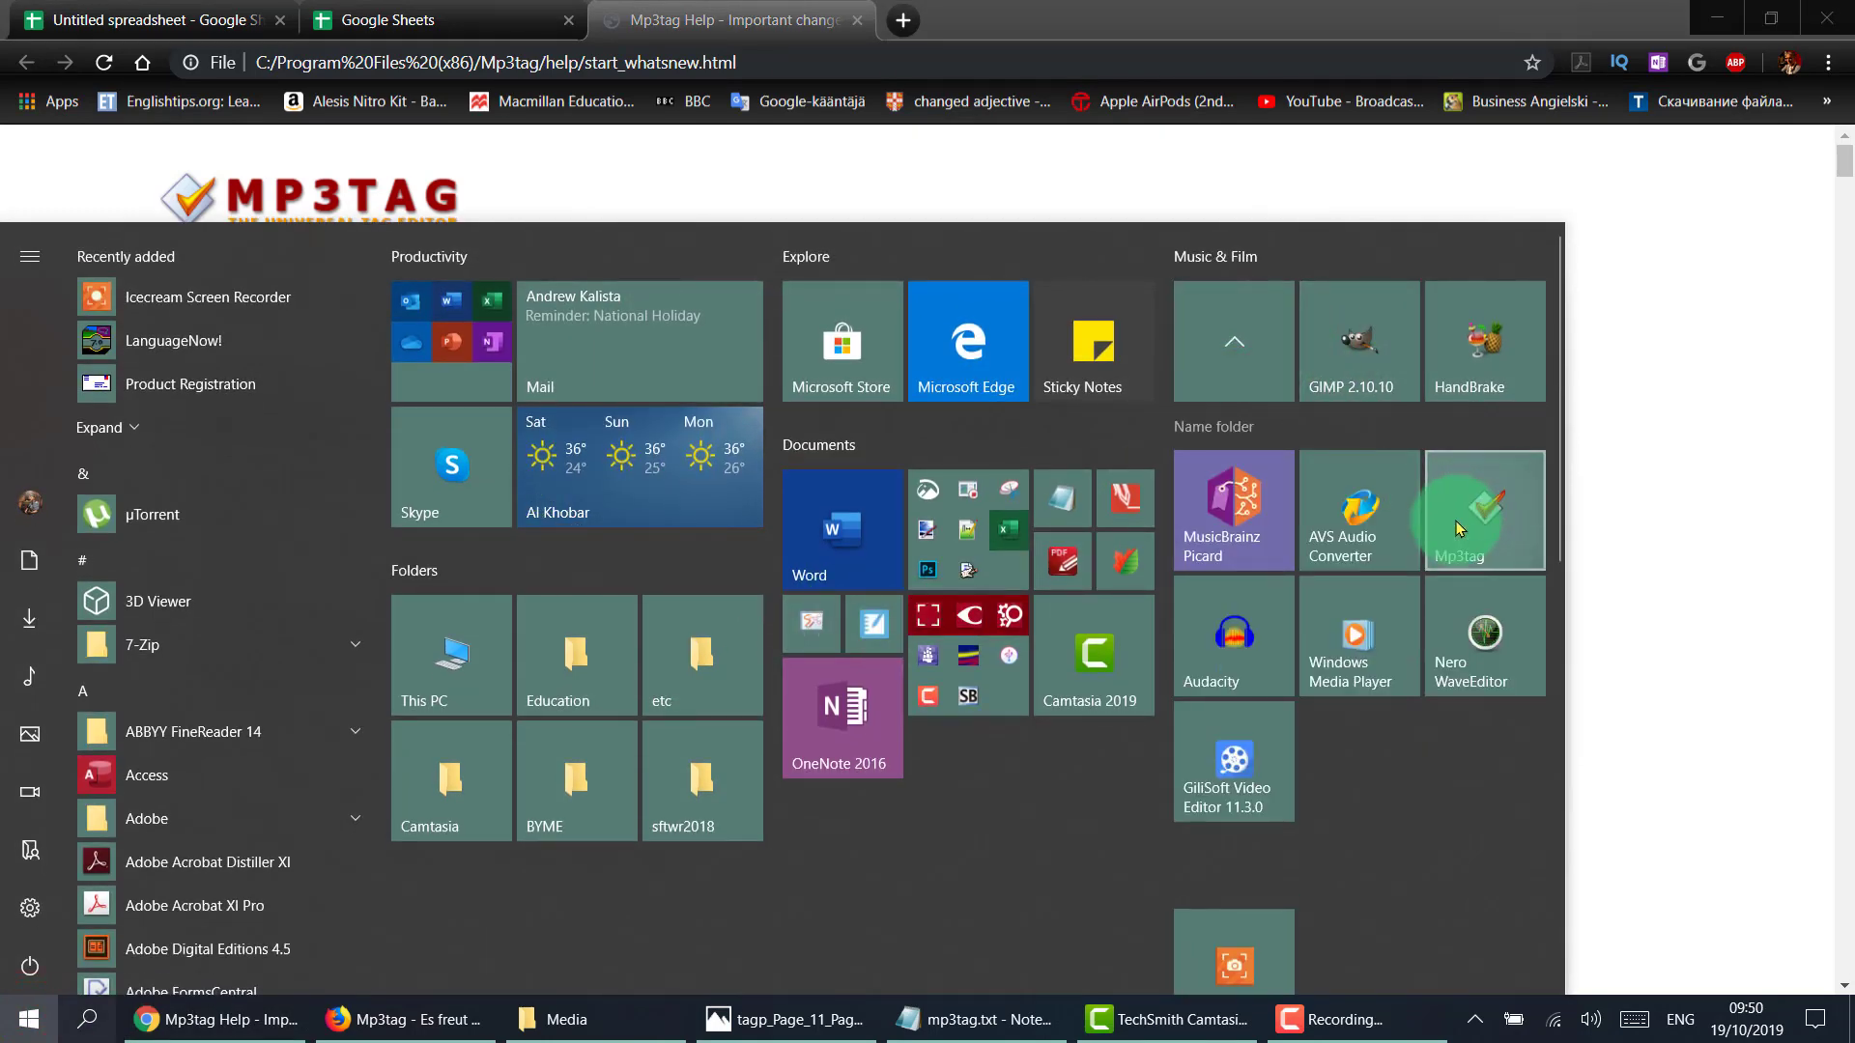
left_click(1459, 527)
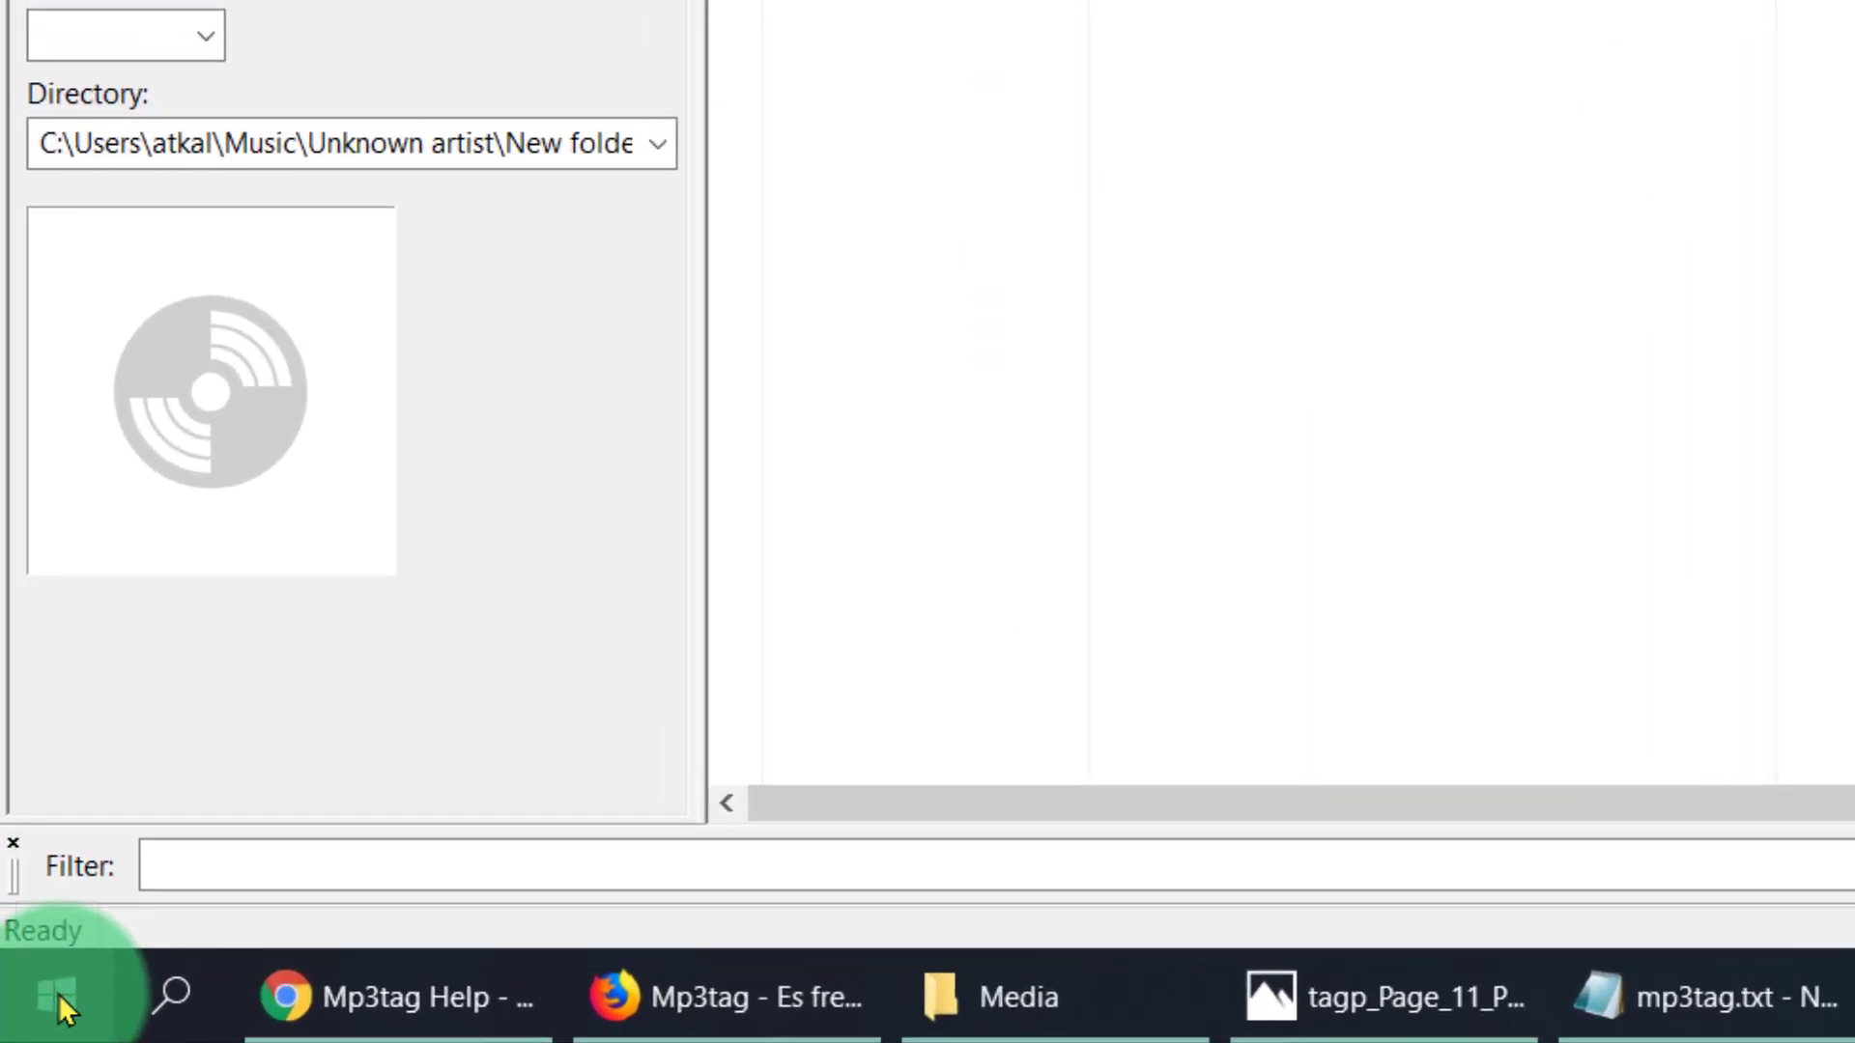
left_click(29, 1018)
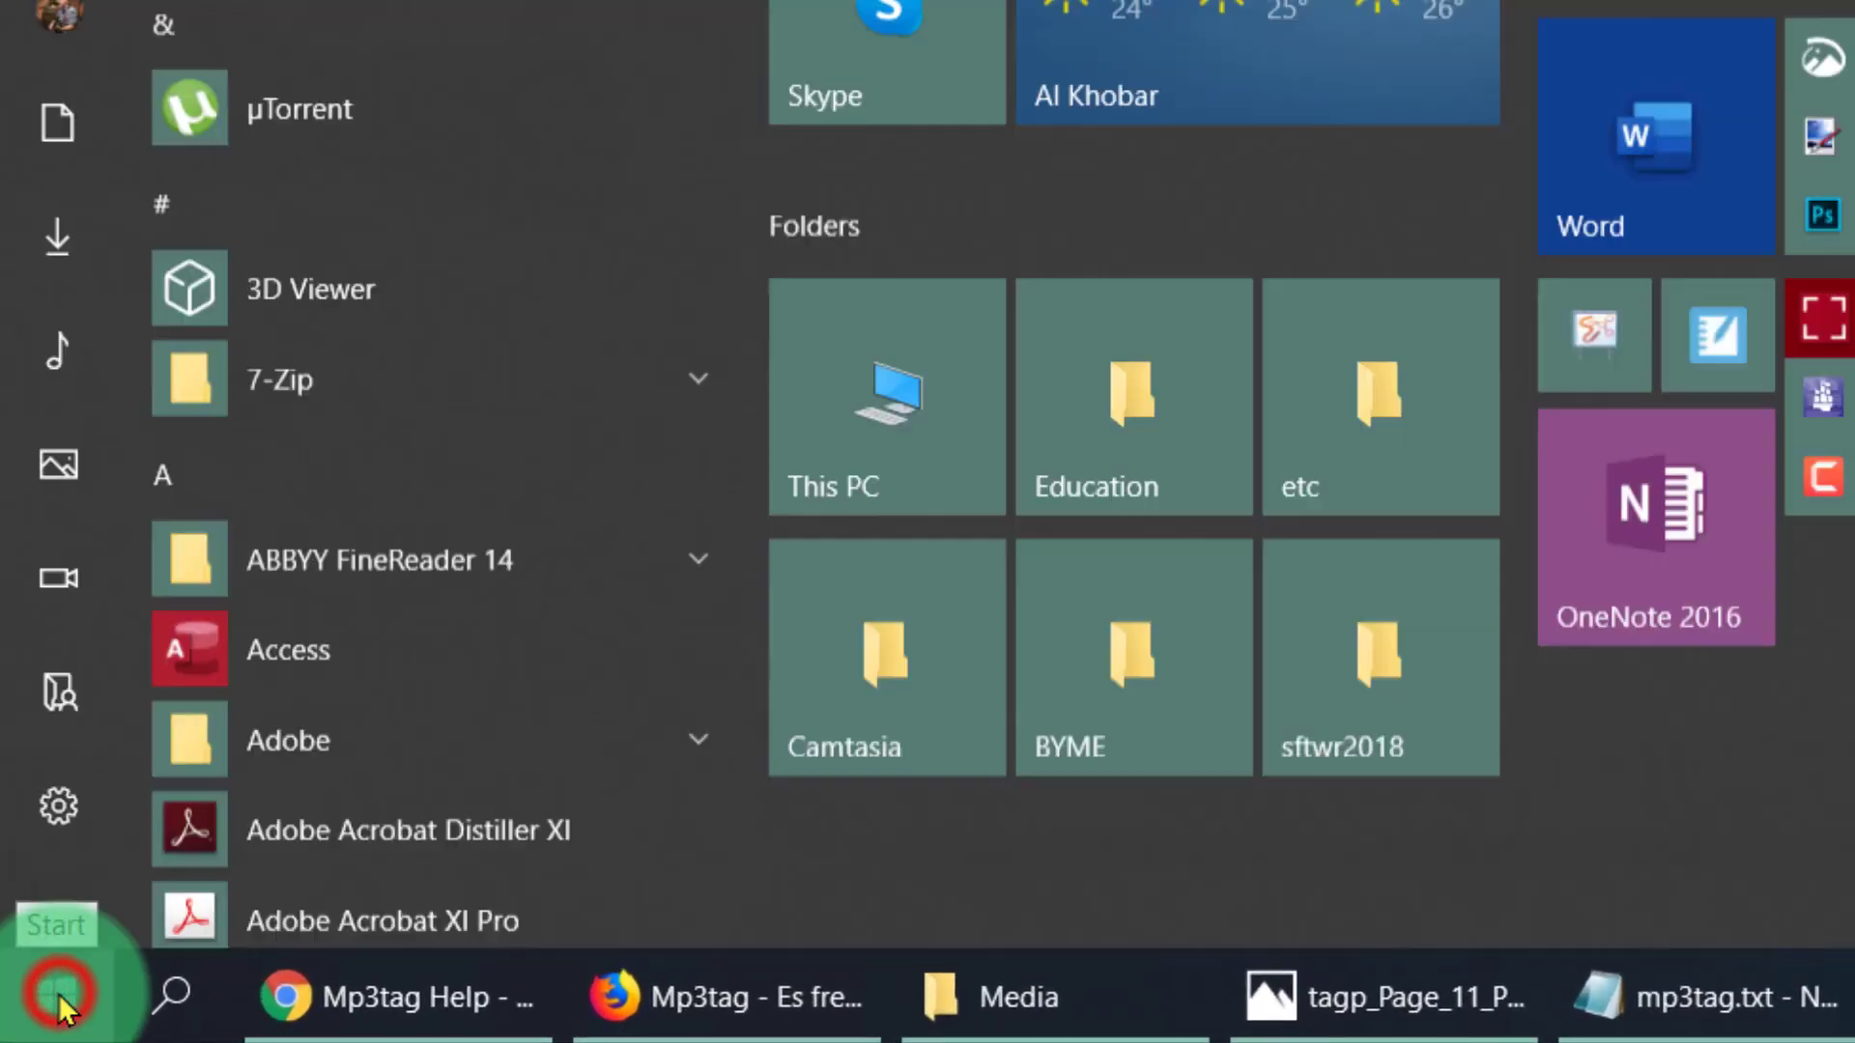
mouse_move(66, 330)
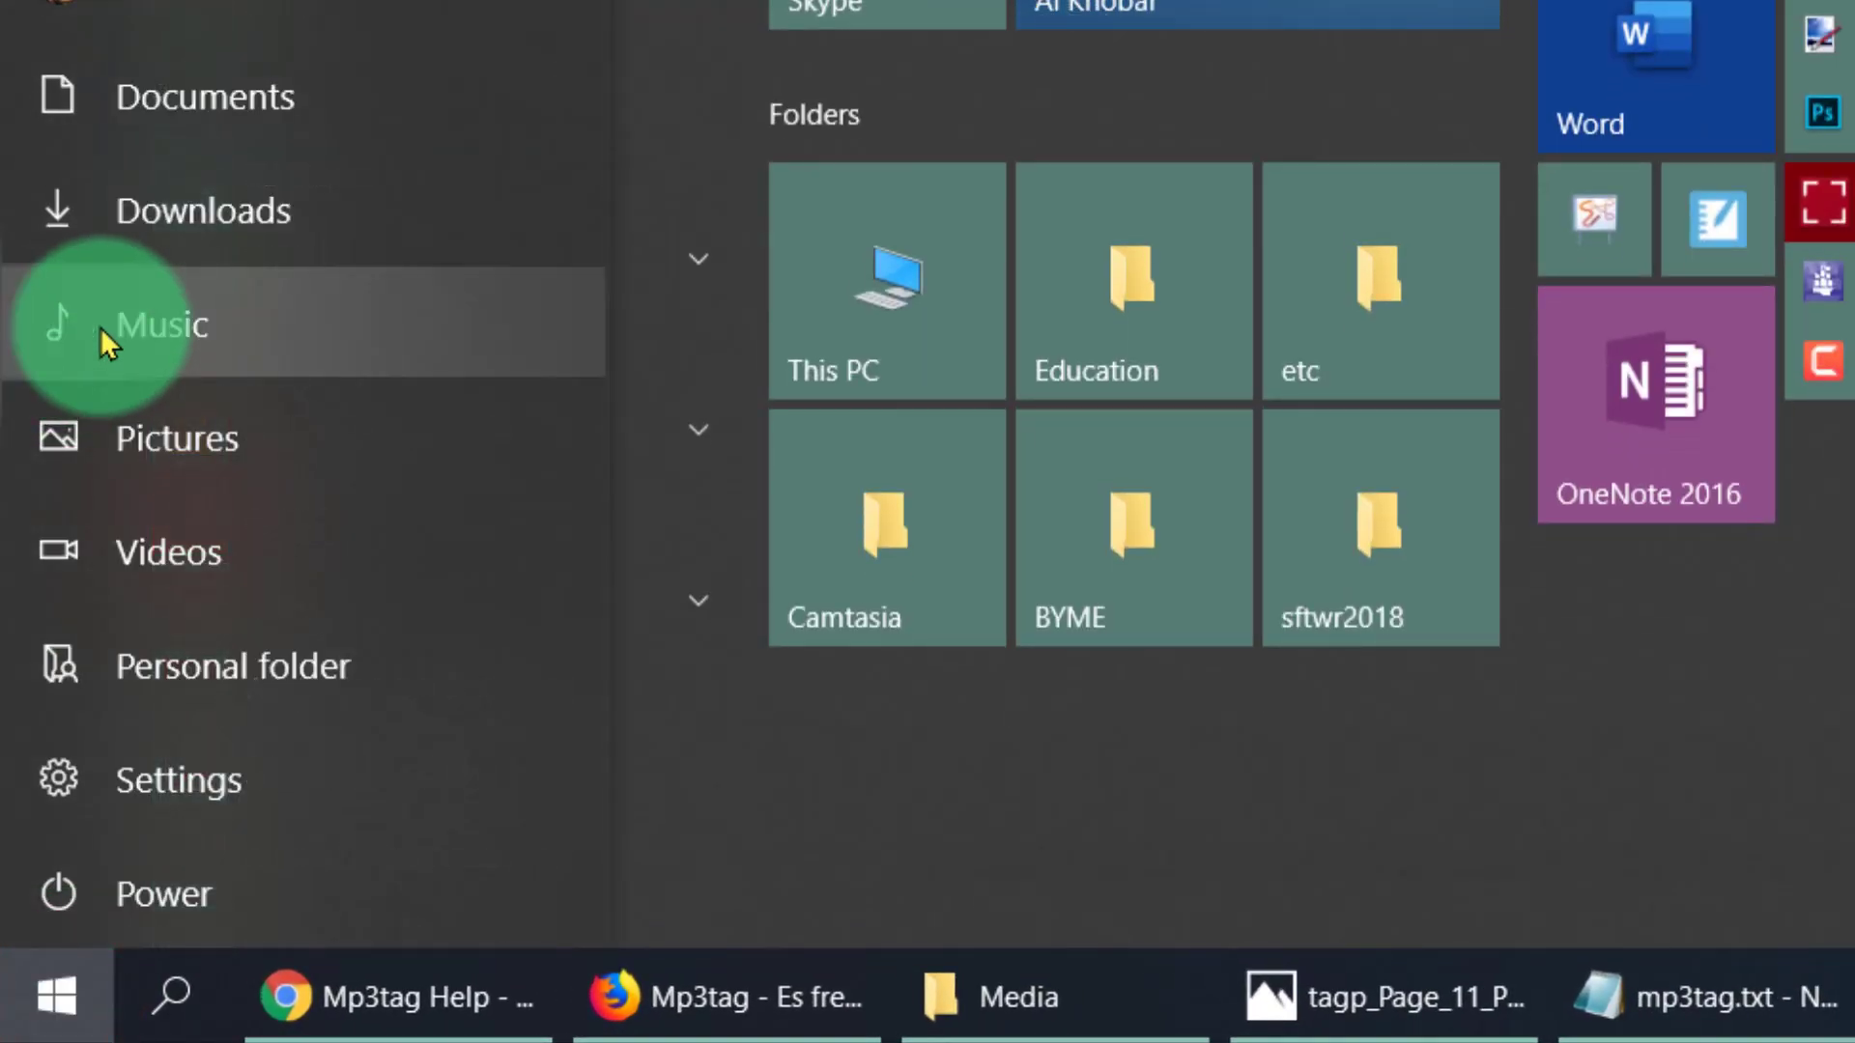
left_click(192, 305)
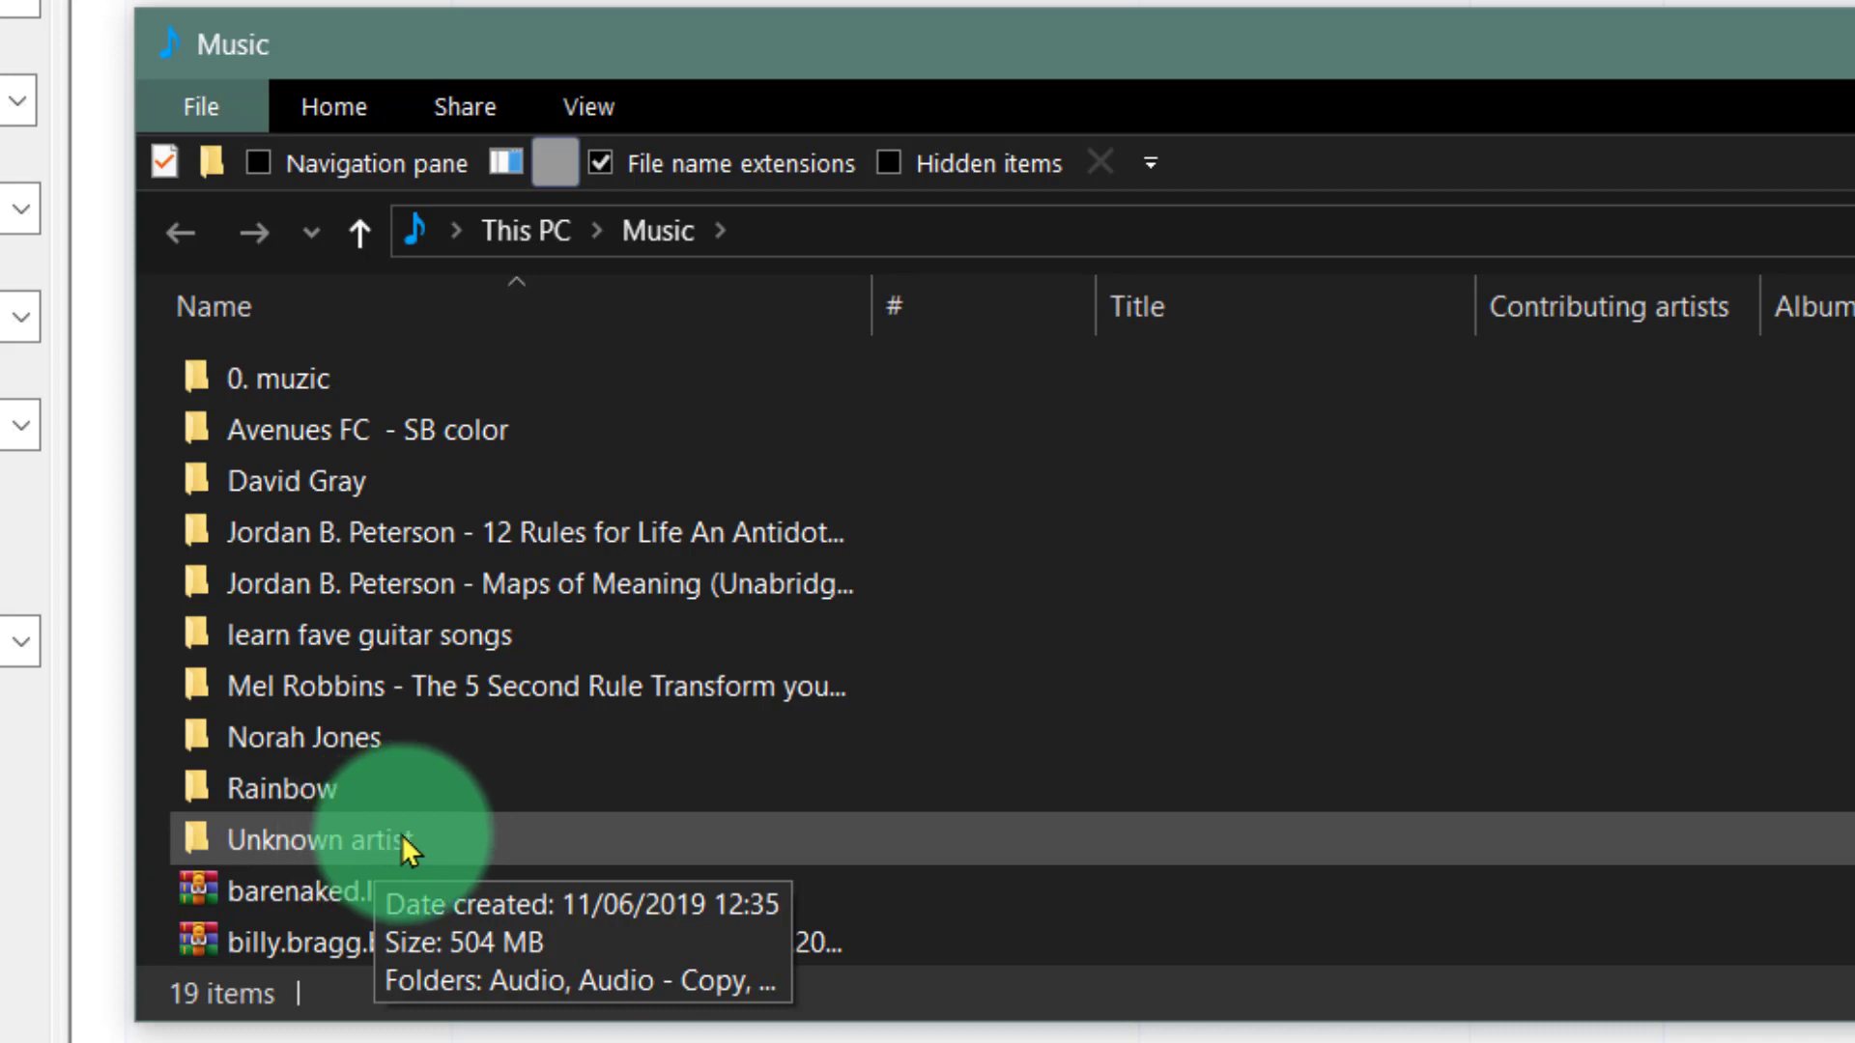
double_click(403, 833)
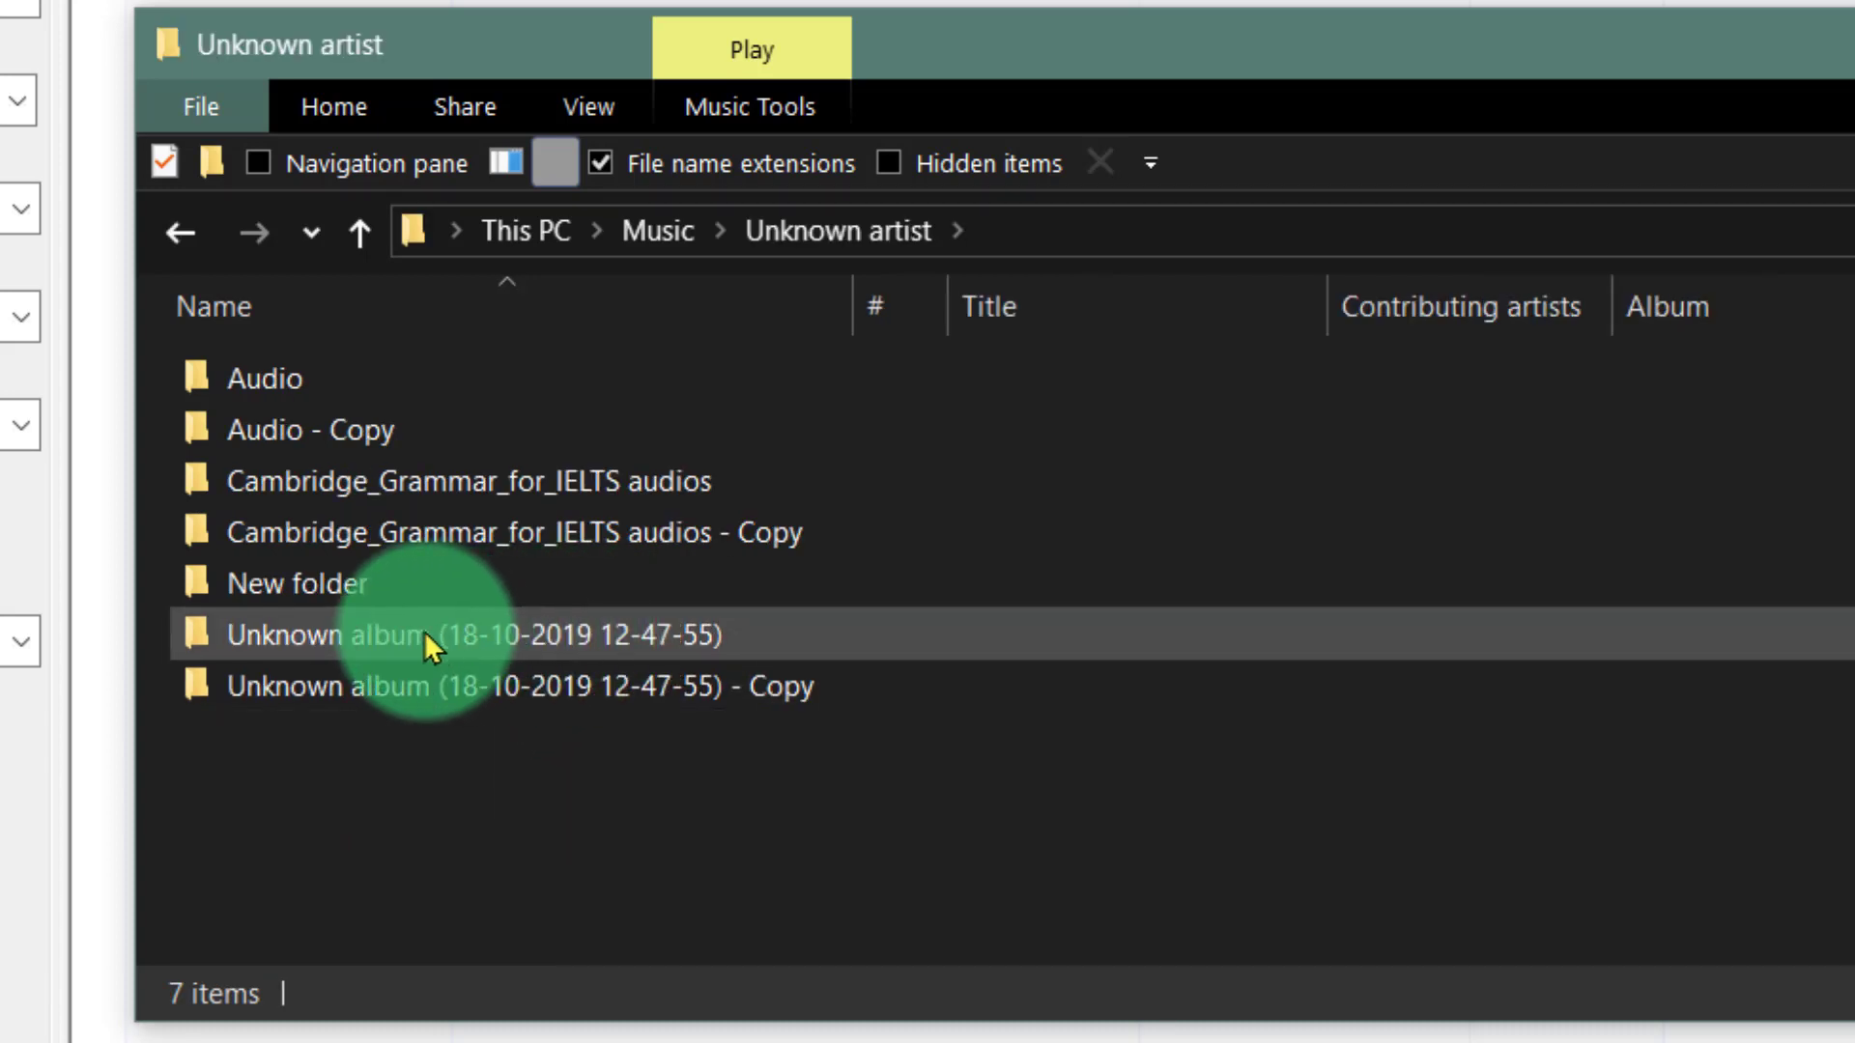
double_click(604, 629)
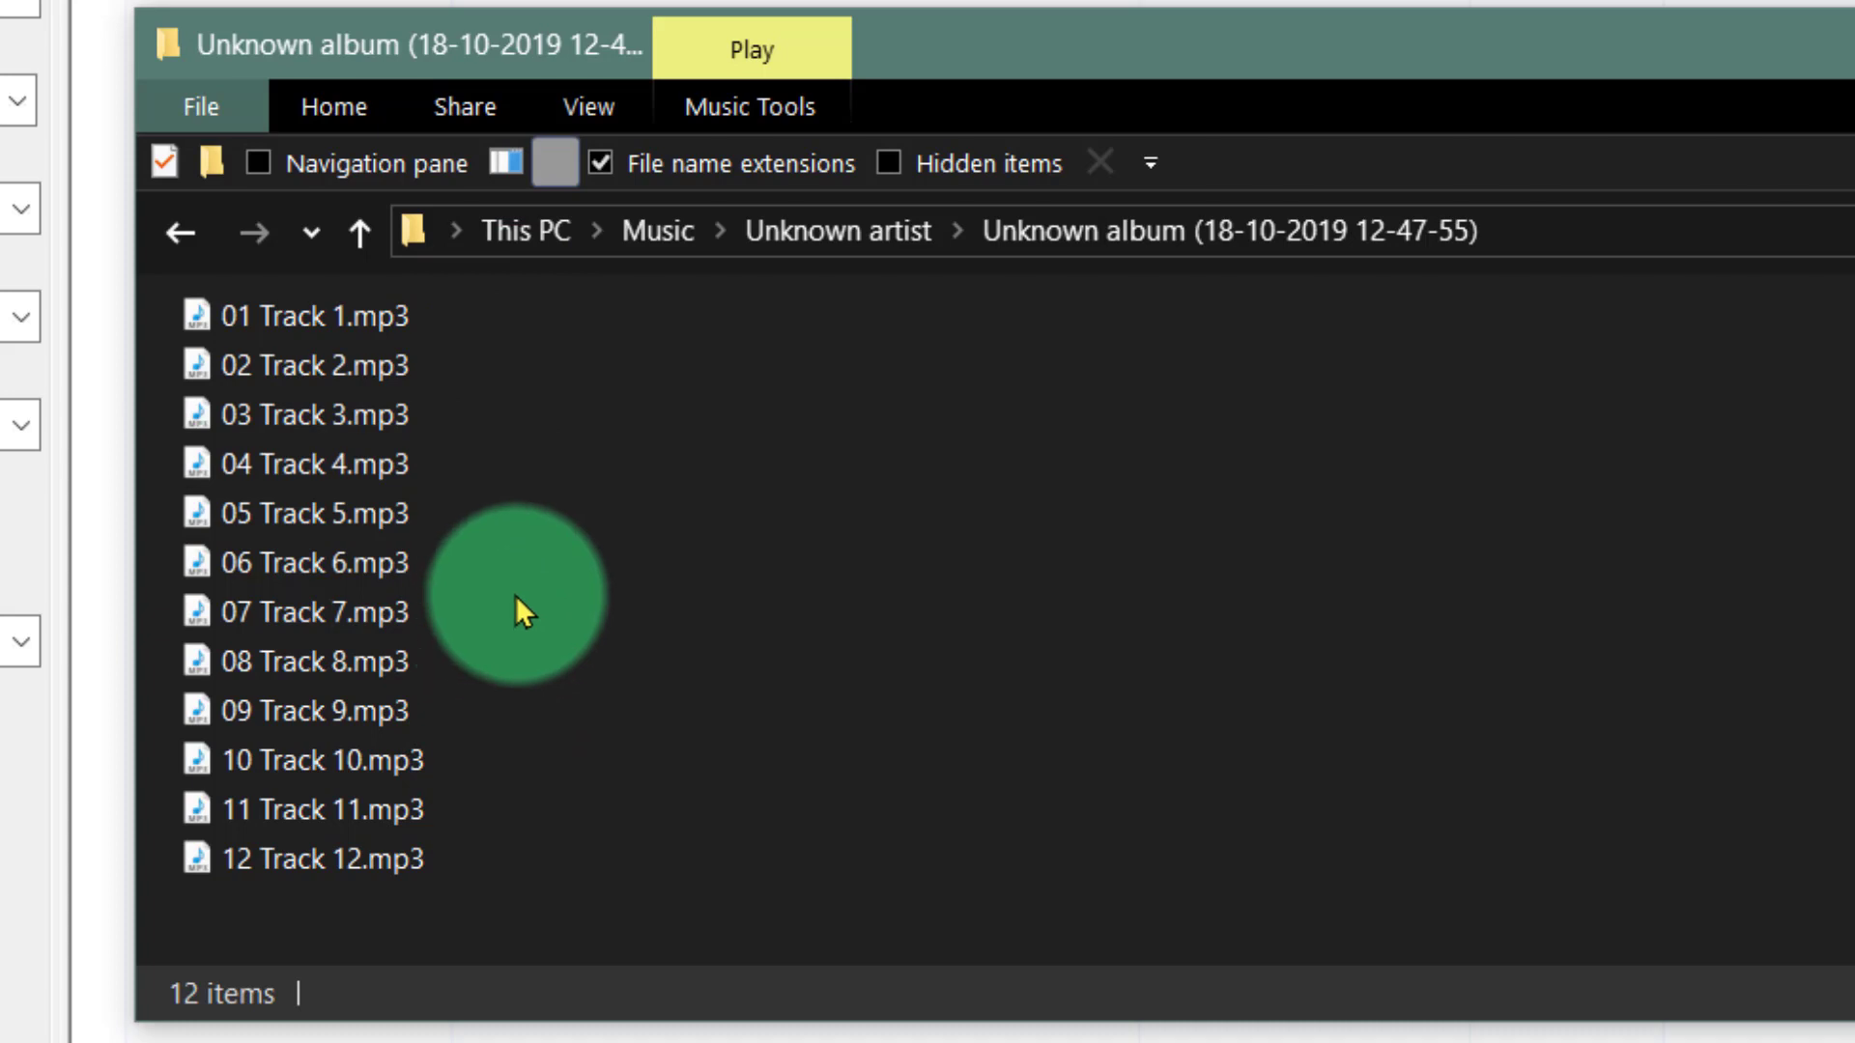
Switch the album folder's layout to Details to show the tracks' tag columns, and reposition the folder window.
left_click(597, 106)
left_click(597, 107)
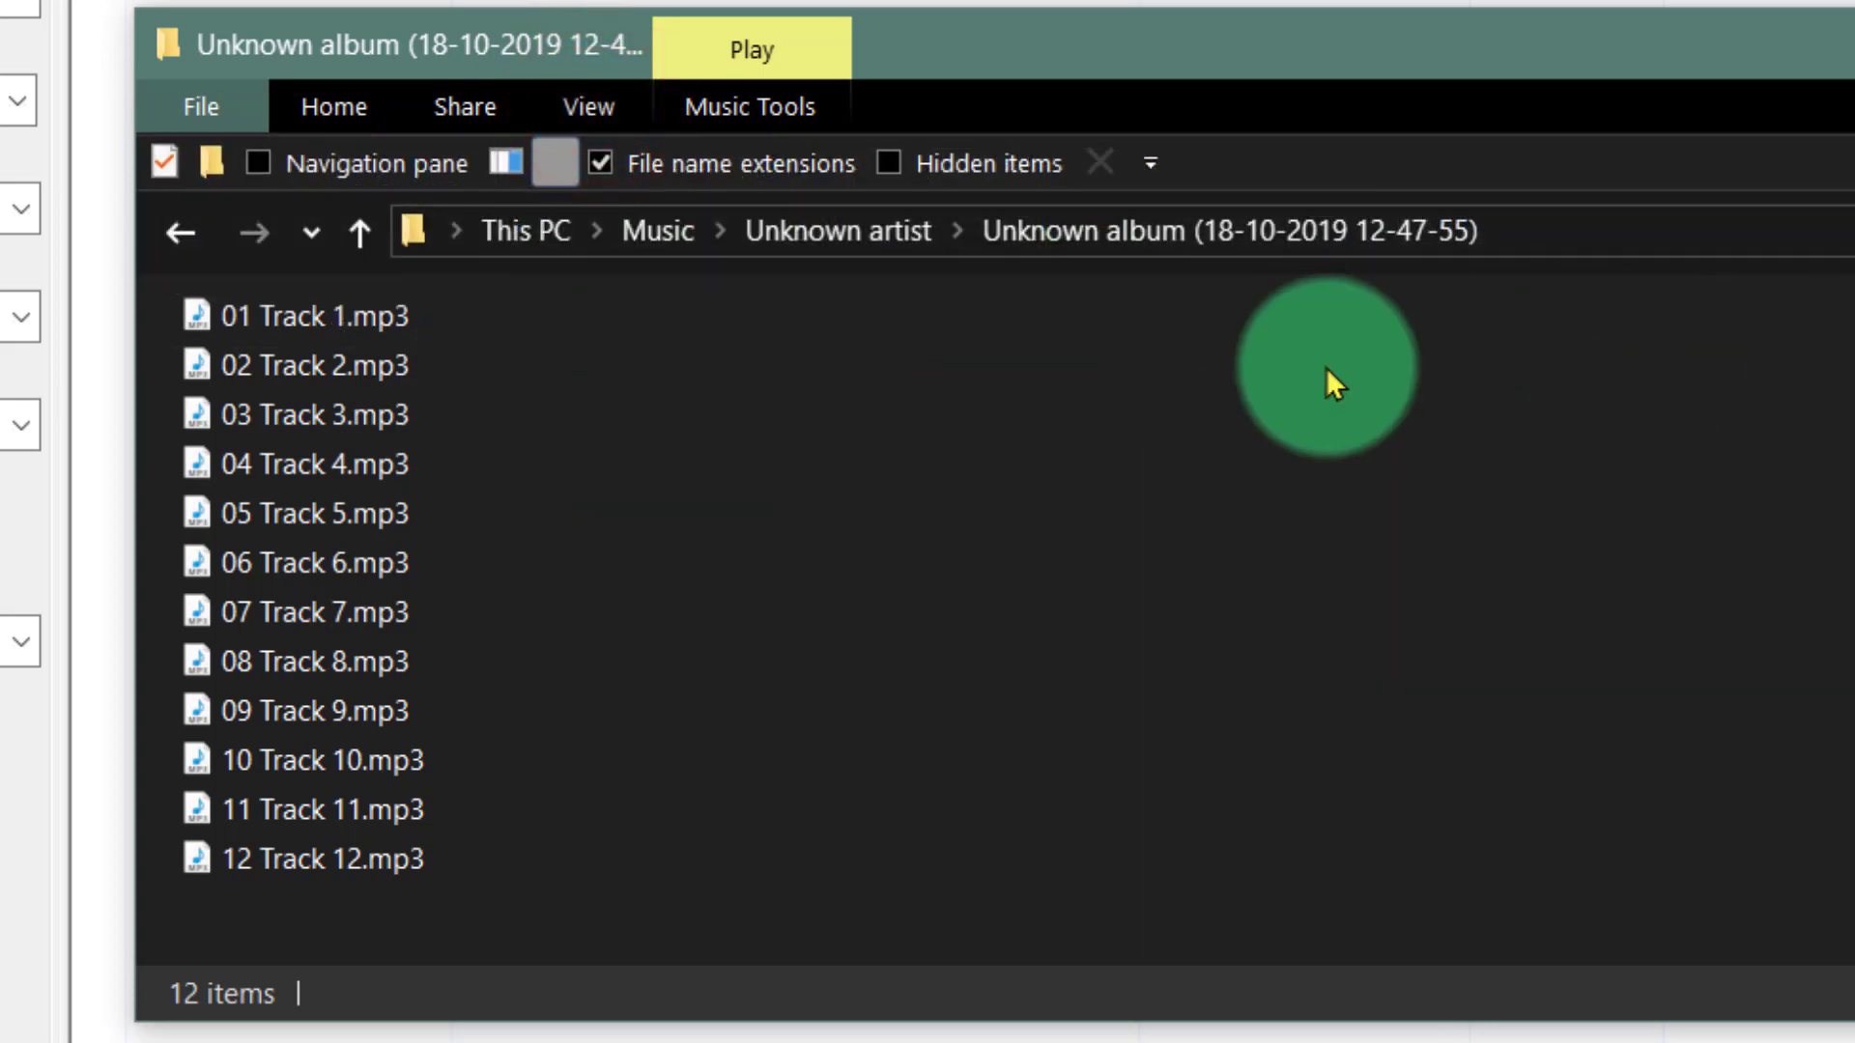
left_click(584, 104)
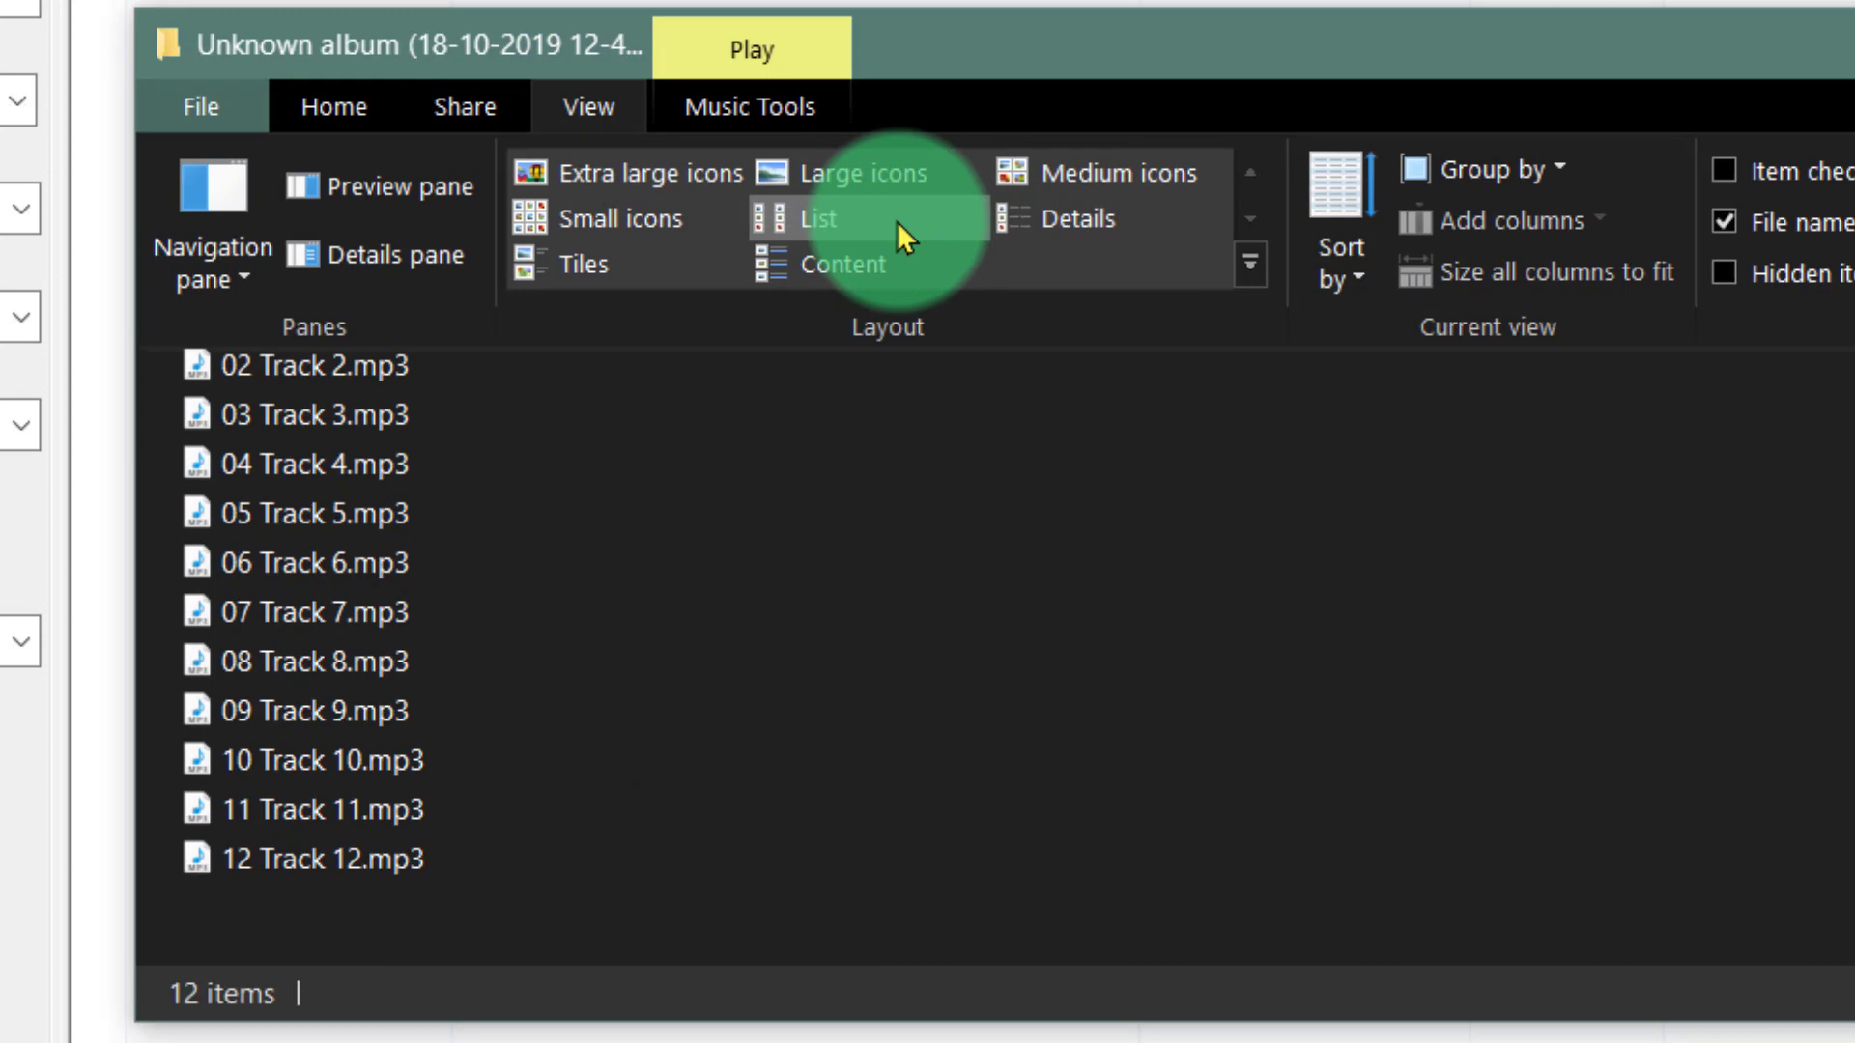
left_click(1046, 213)
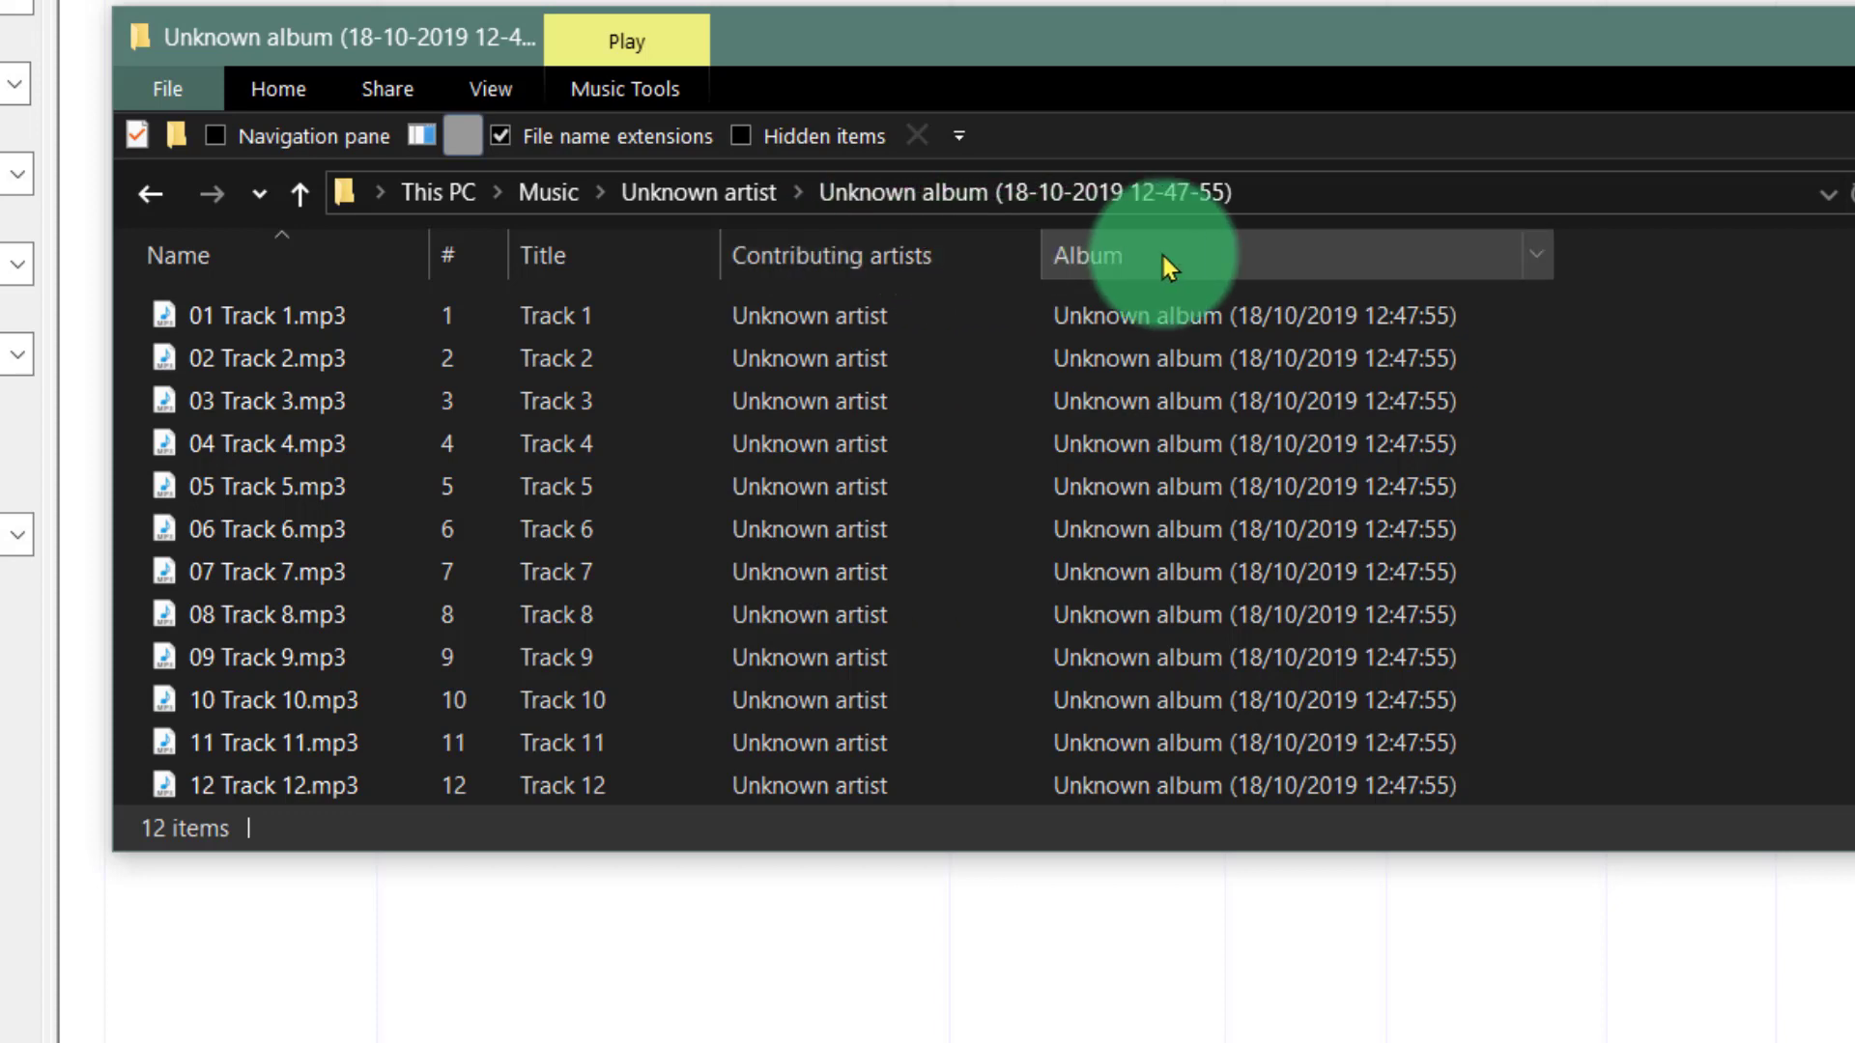
left_click_drag(1123, 31, 1149, 4)
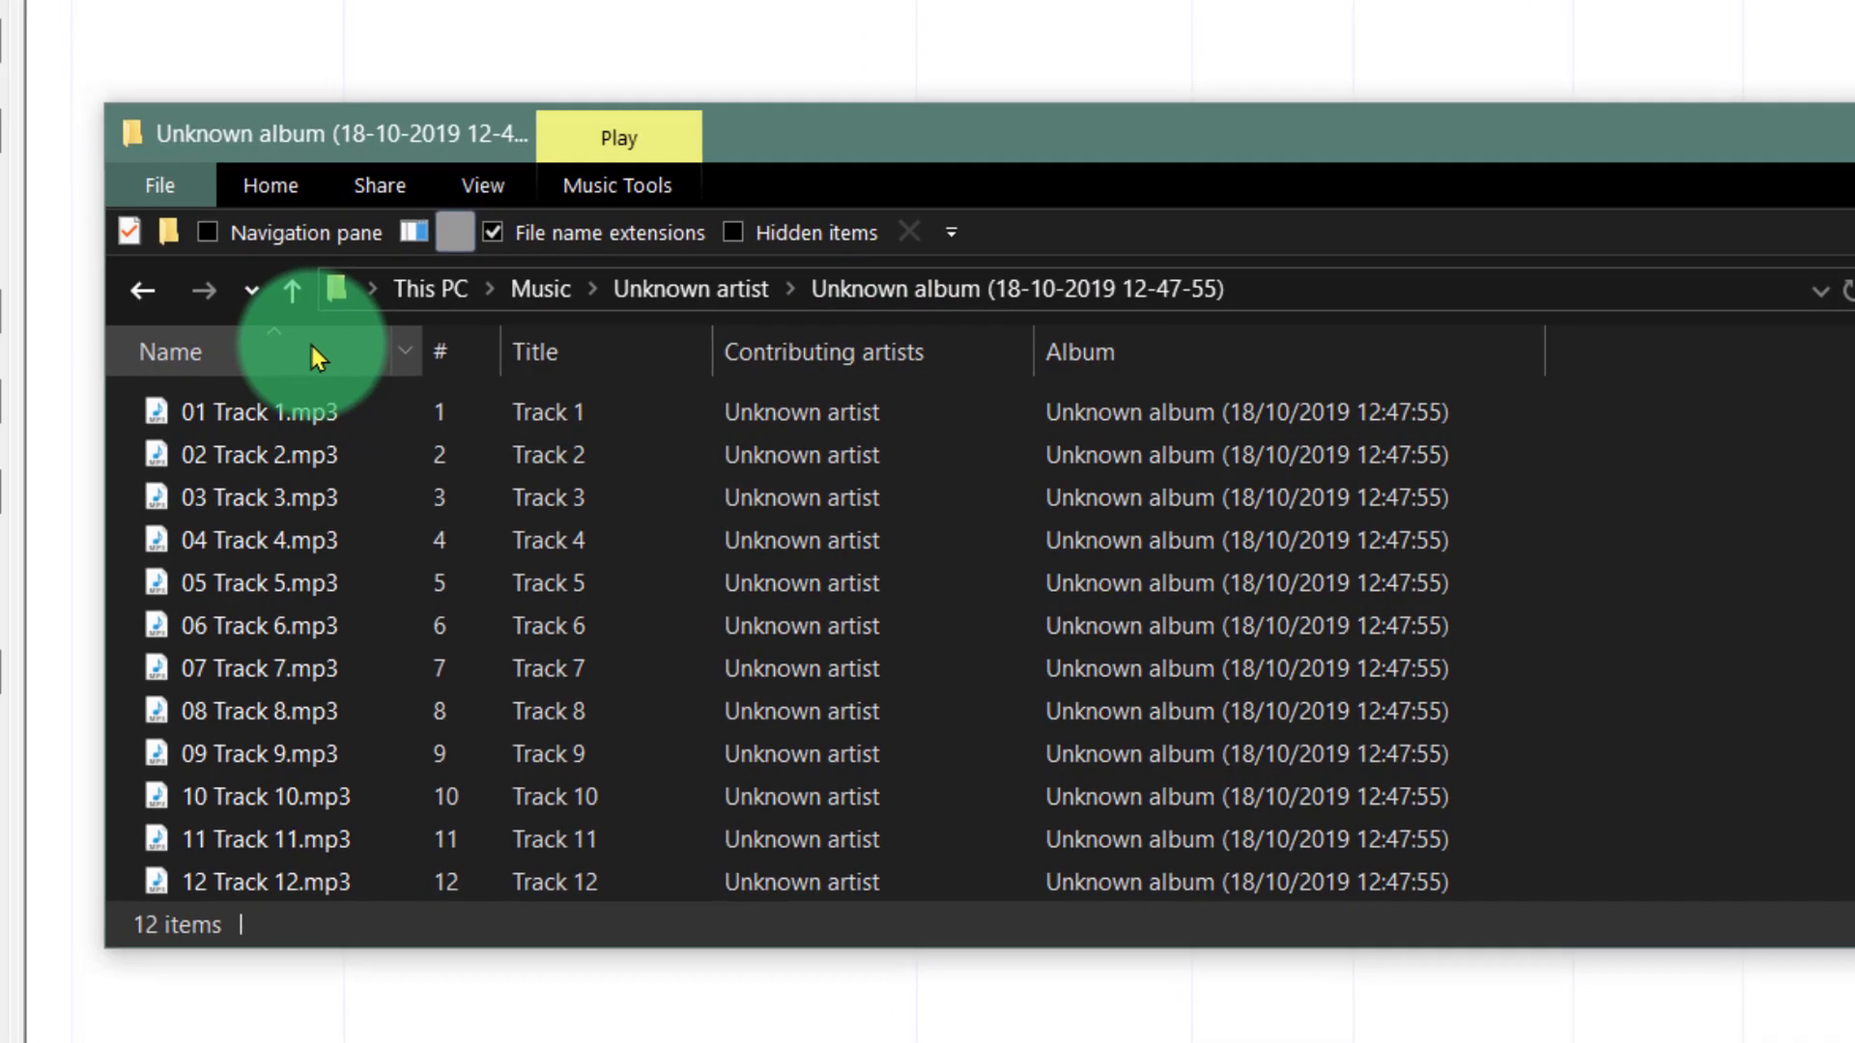
Add the Album artist column to the album folder's Details view.
right_click(426, 353)
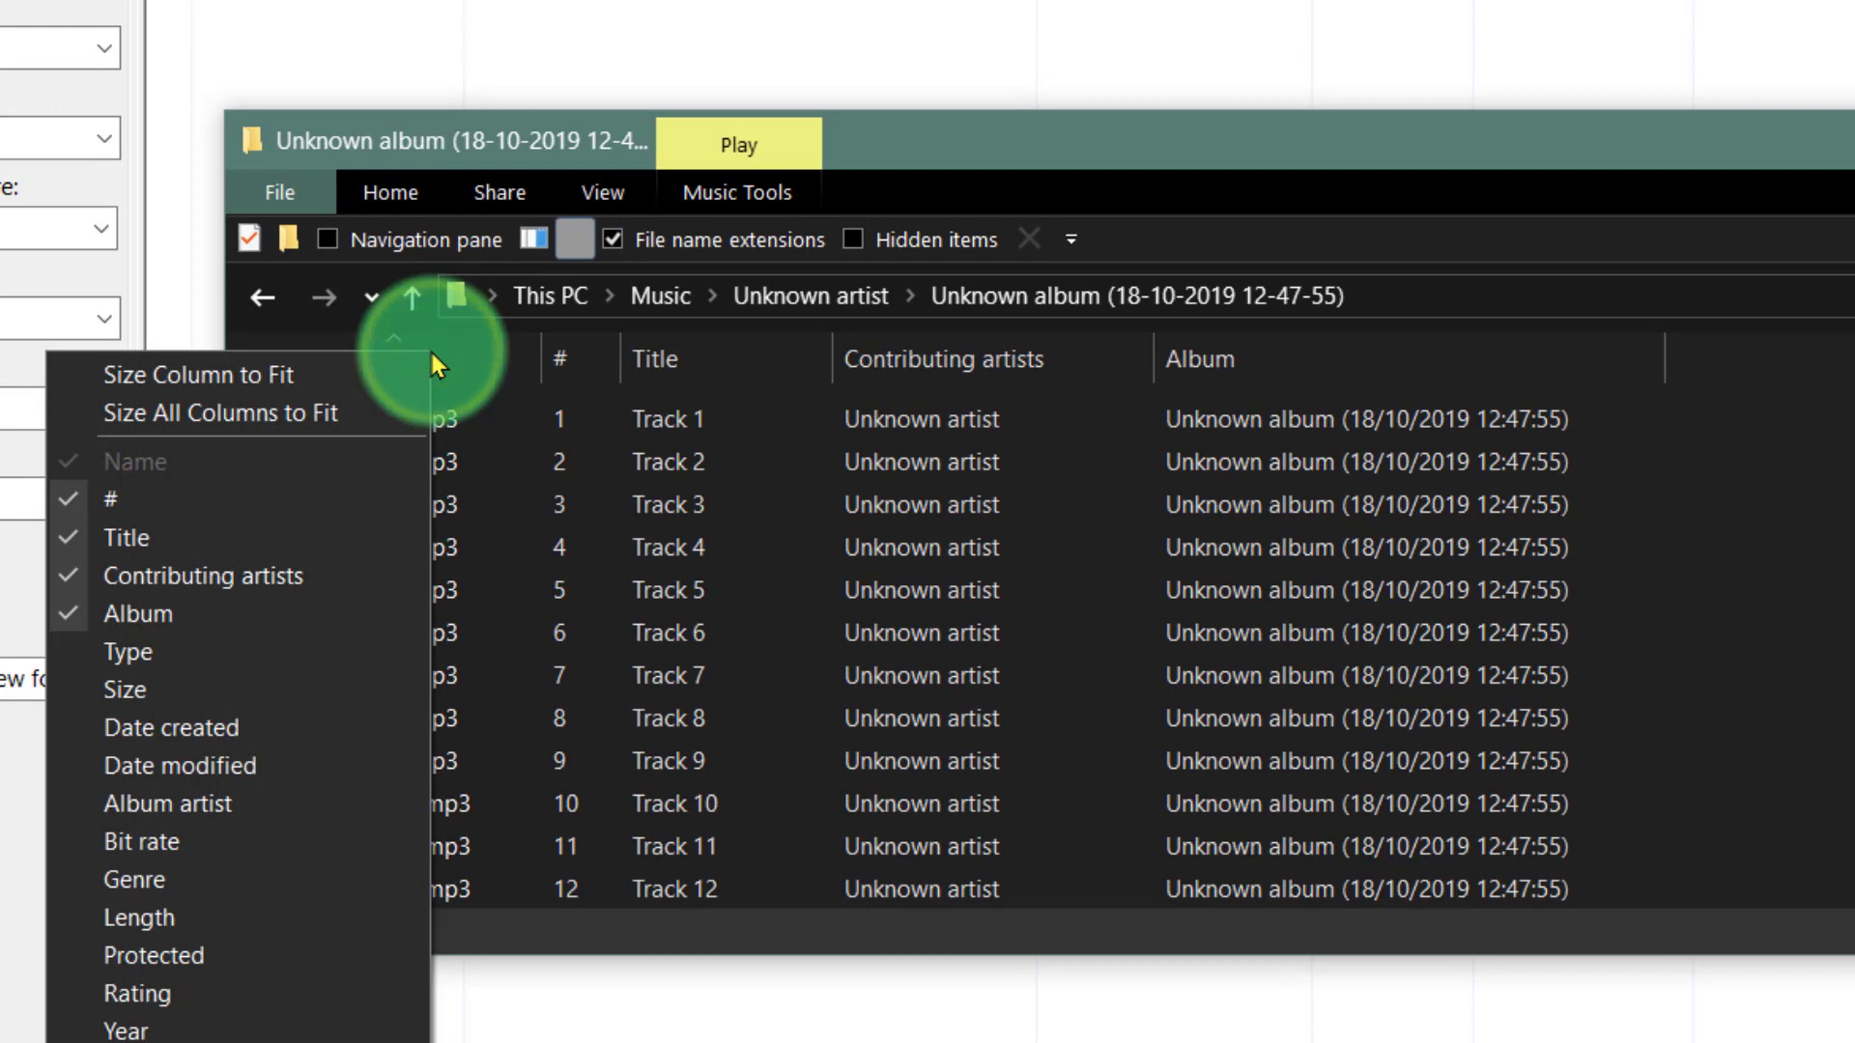
right_click(1259, 346)
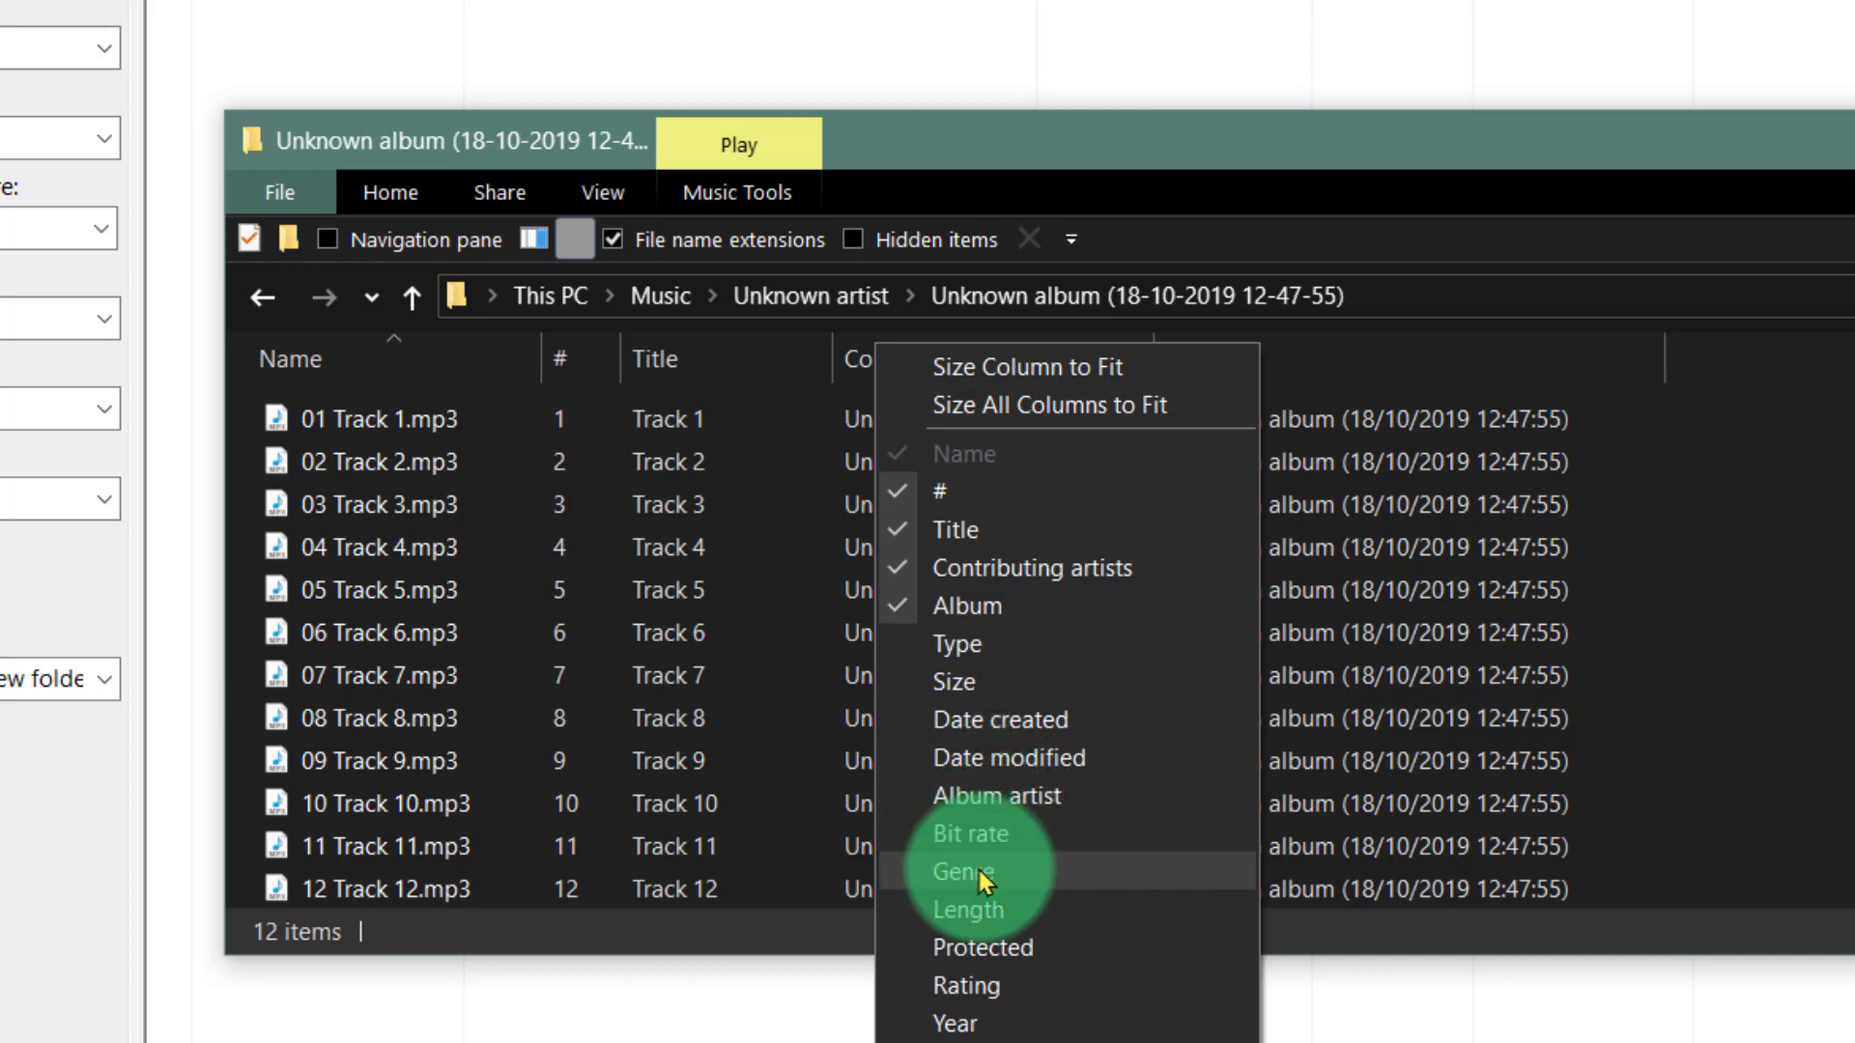
left_click(991, 790)
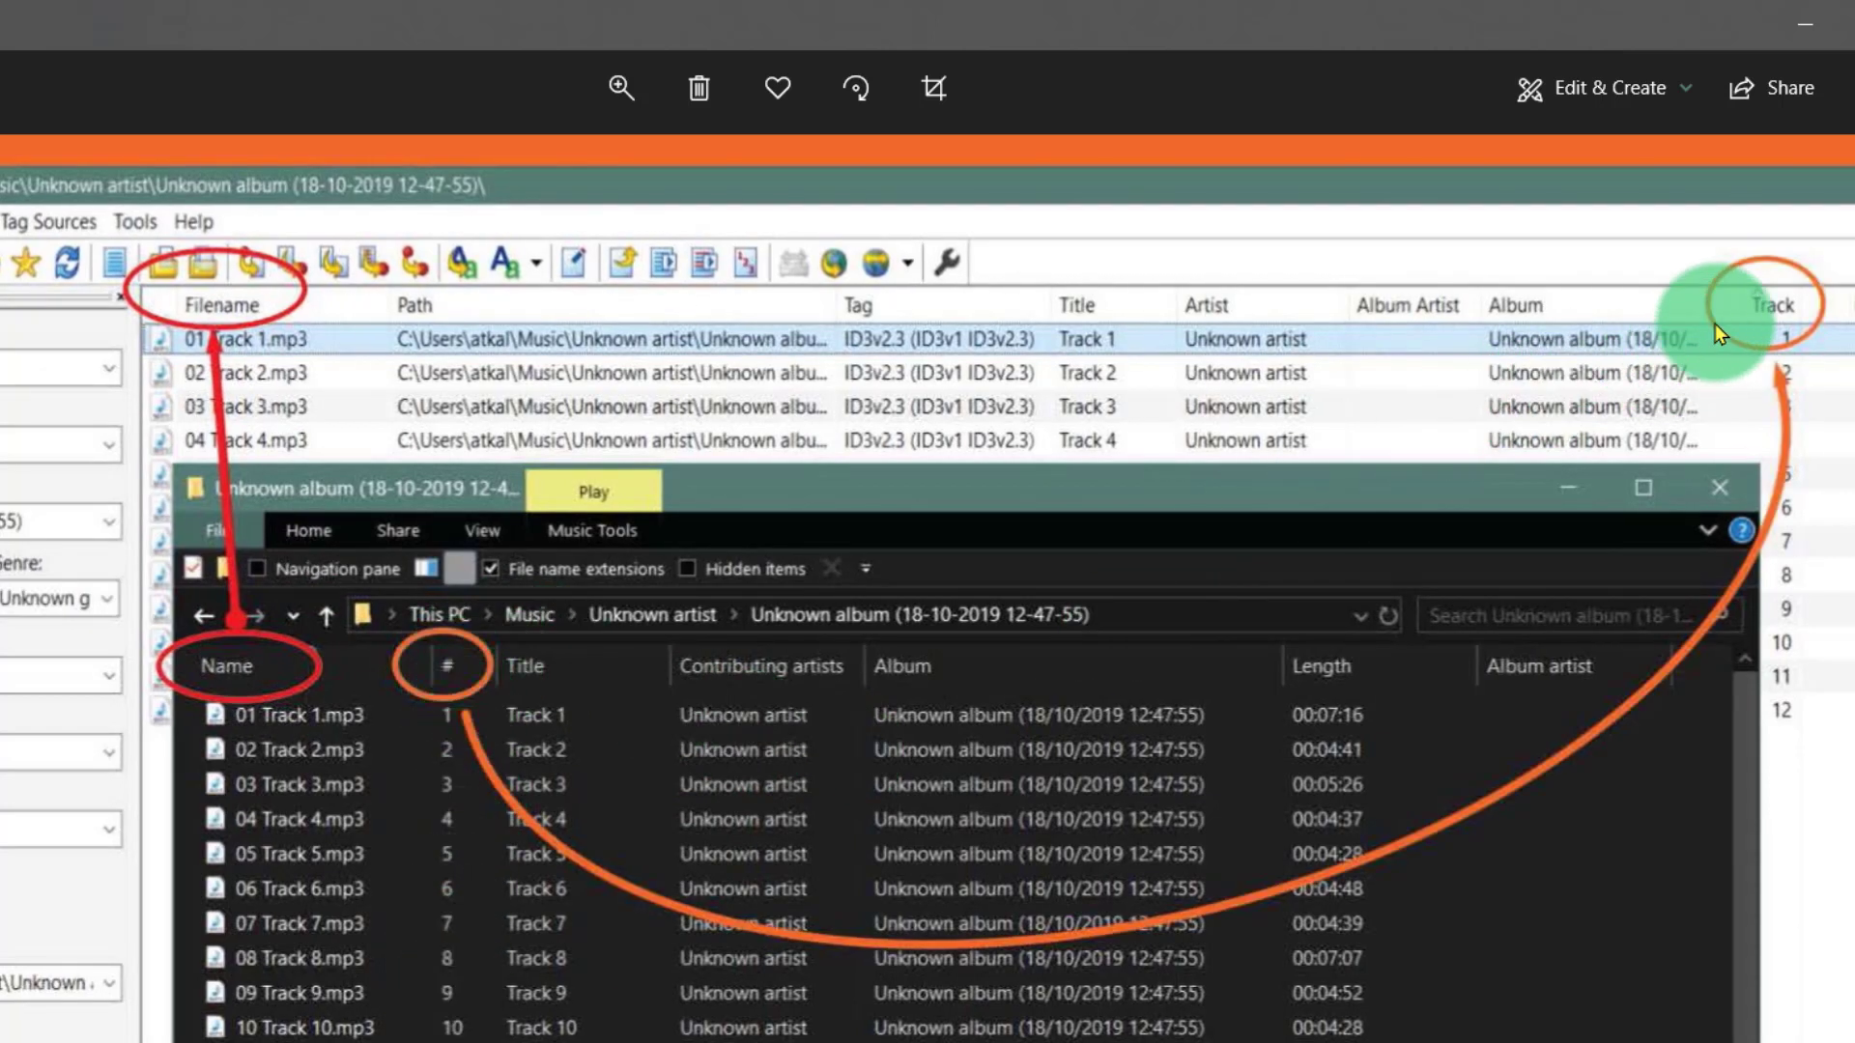
Page through the annotated images in Photos that match File Explorer's columns to Mp3tag's tag fields and cover art.
left_click(1776, 307)
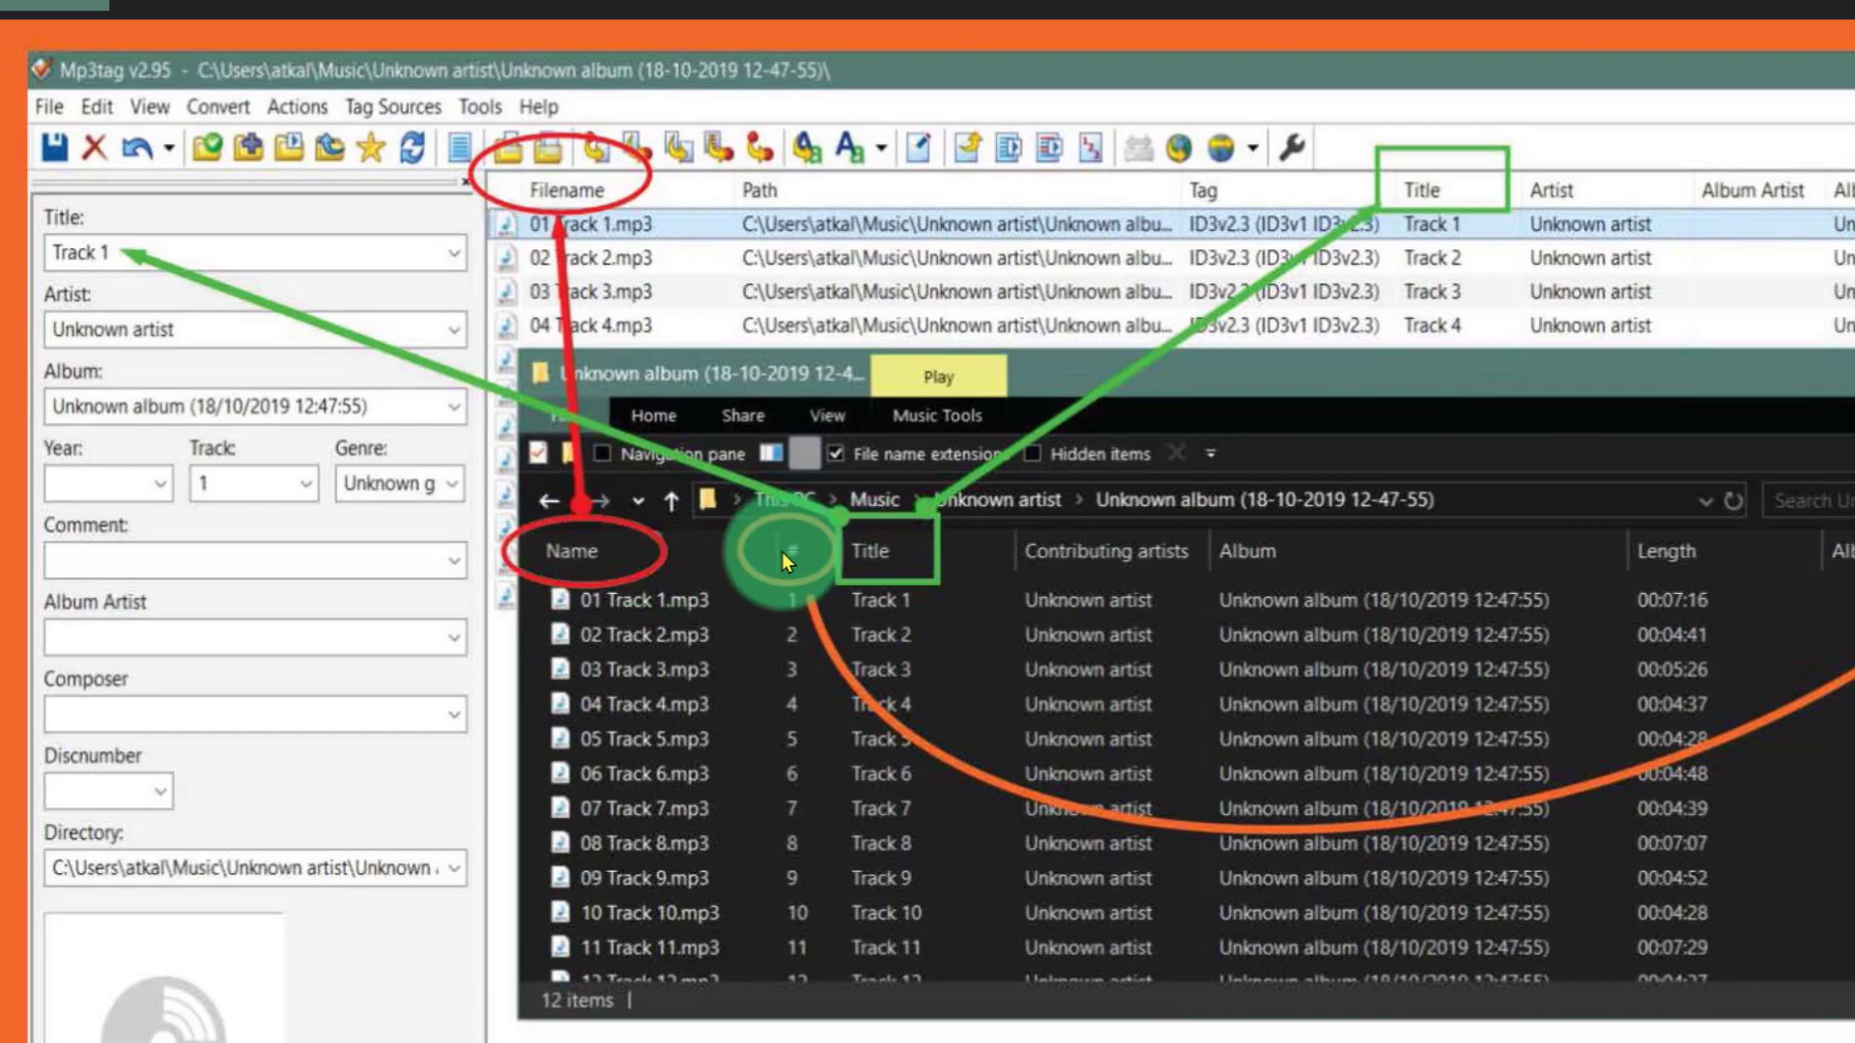
left_click_drag(781, 552, 816, 552)
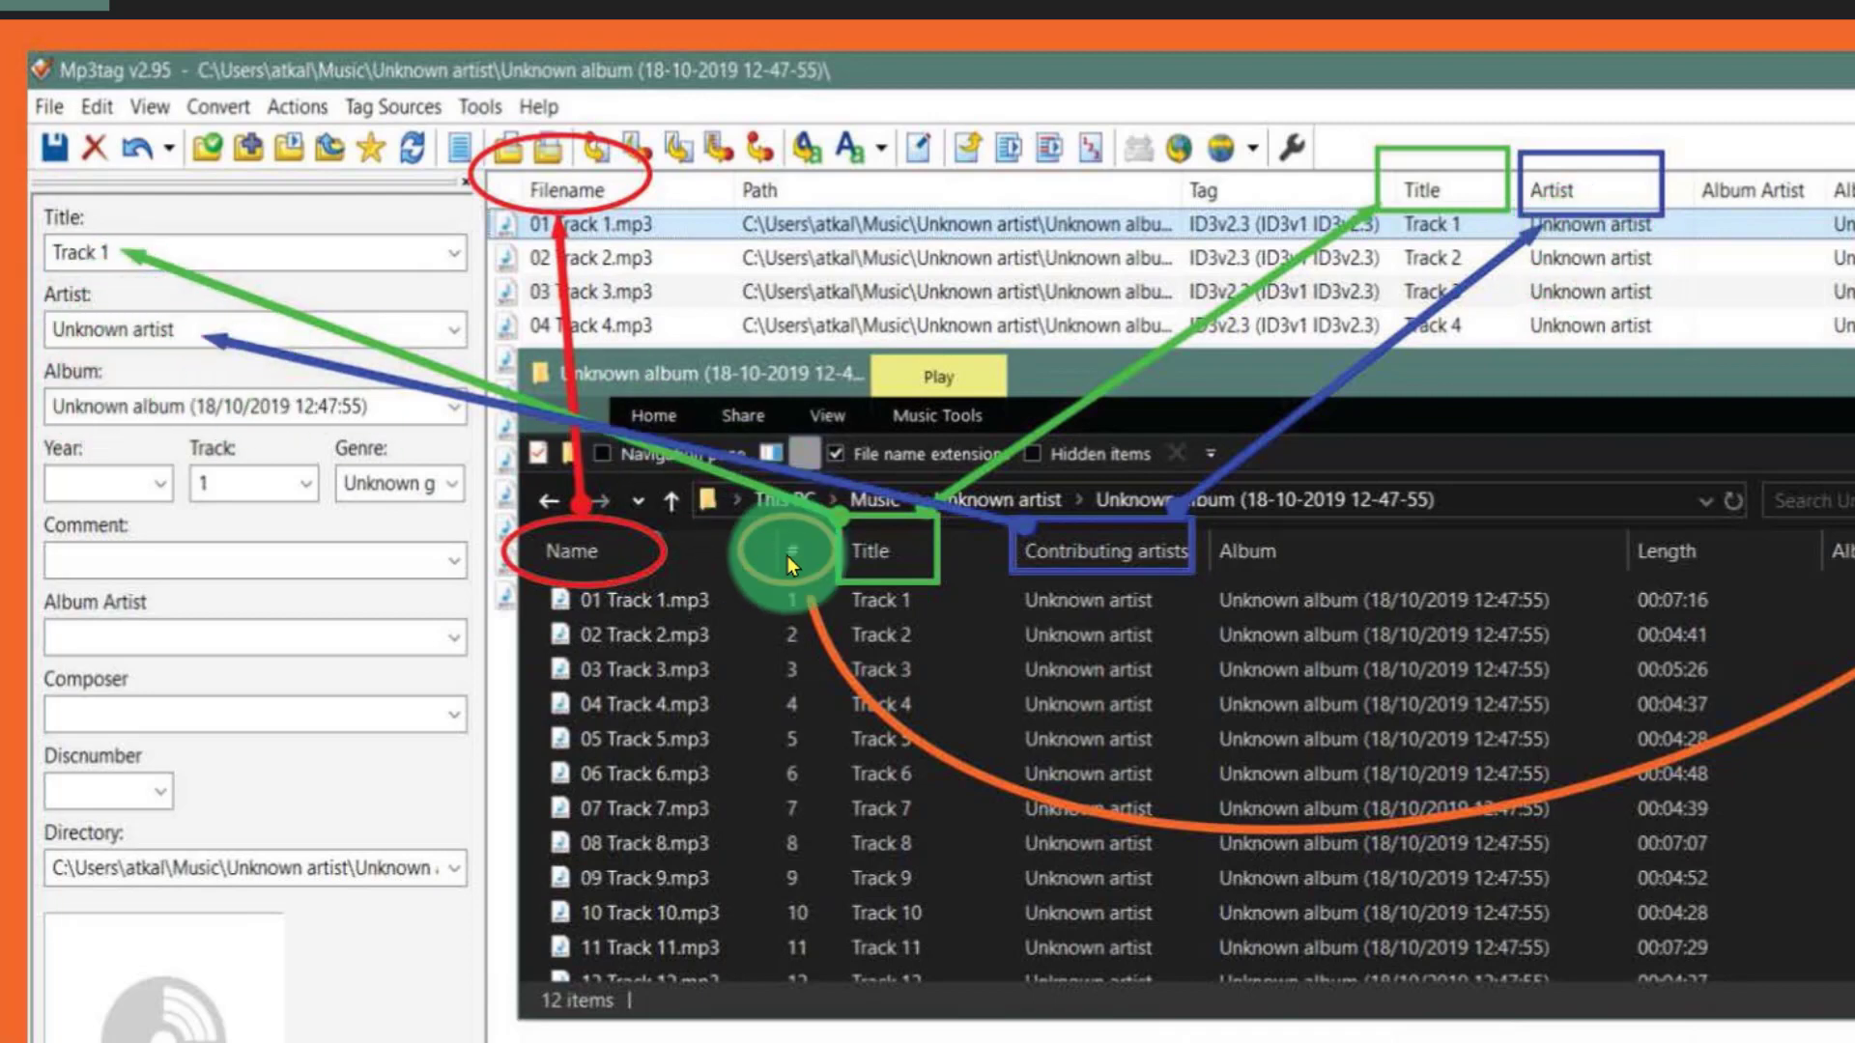
key("Right")
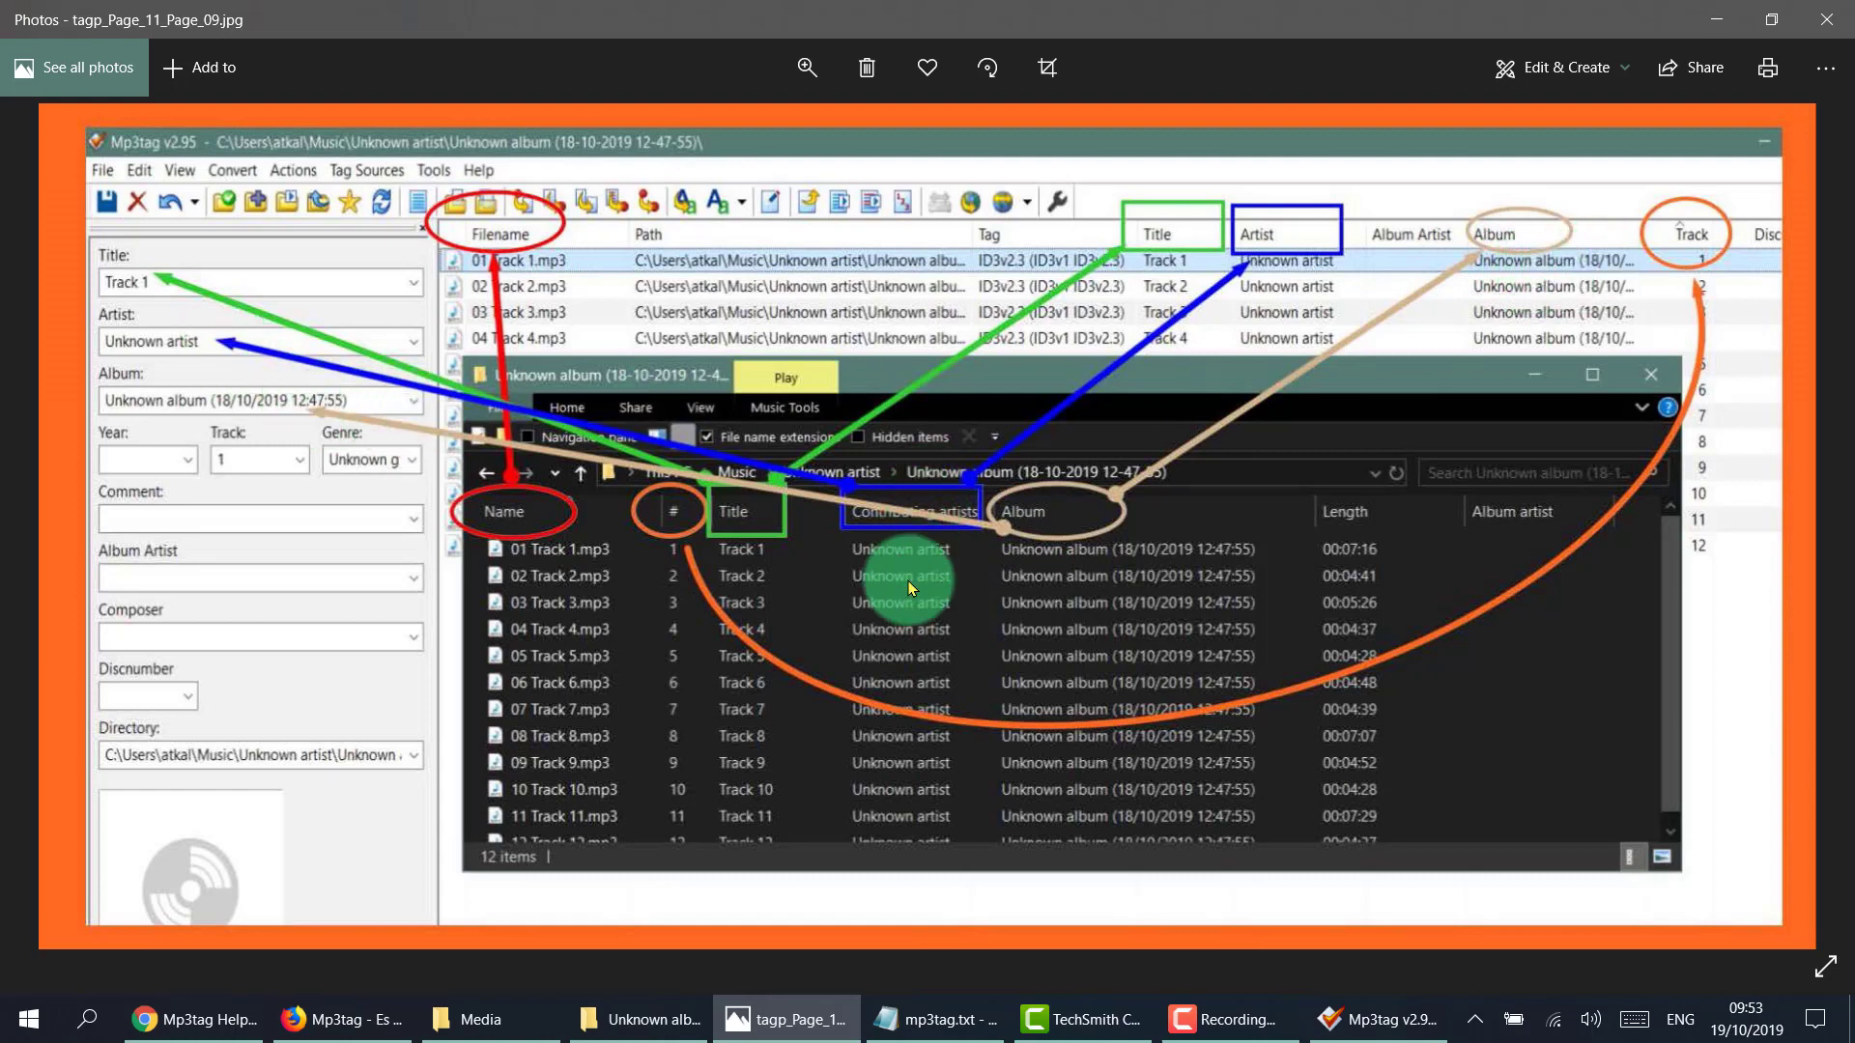
key("Right")
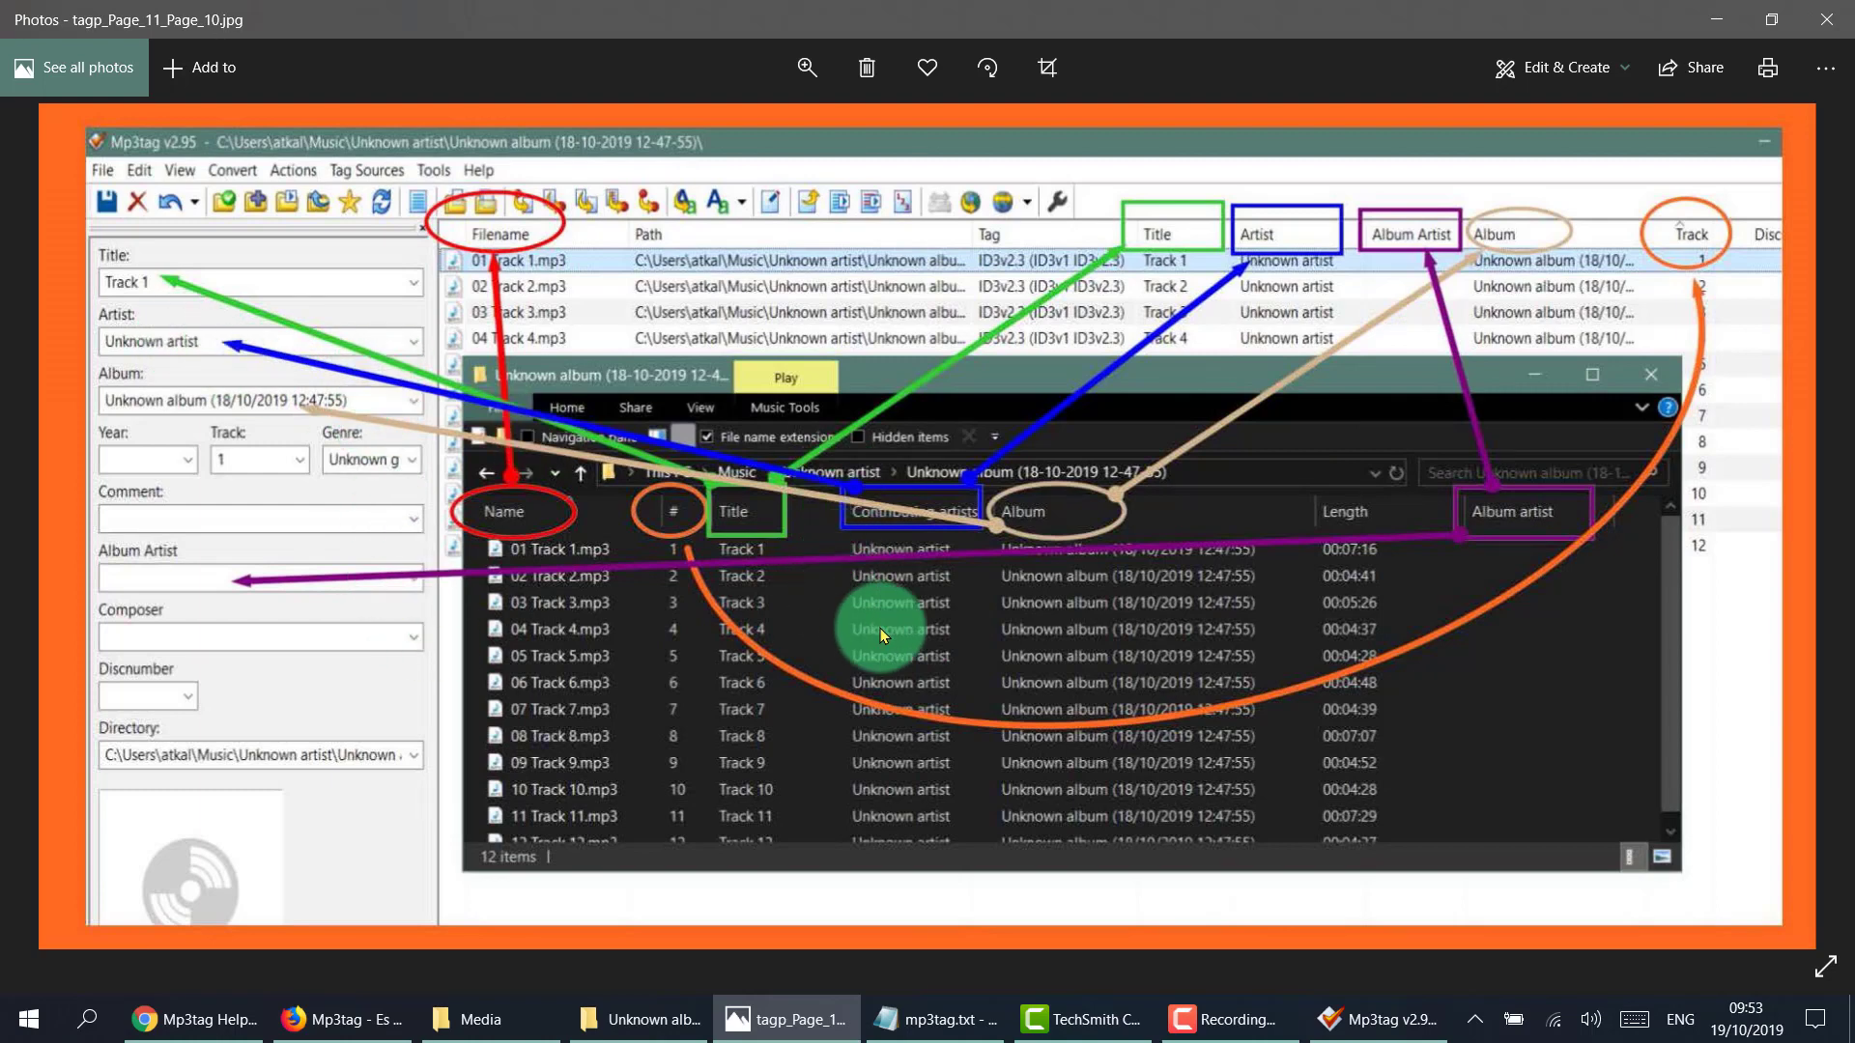
key("Right")
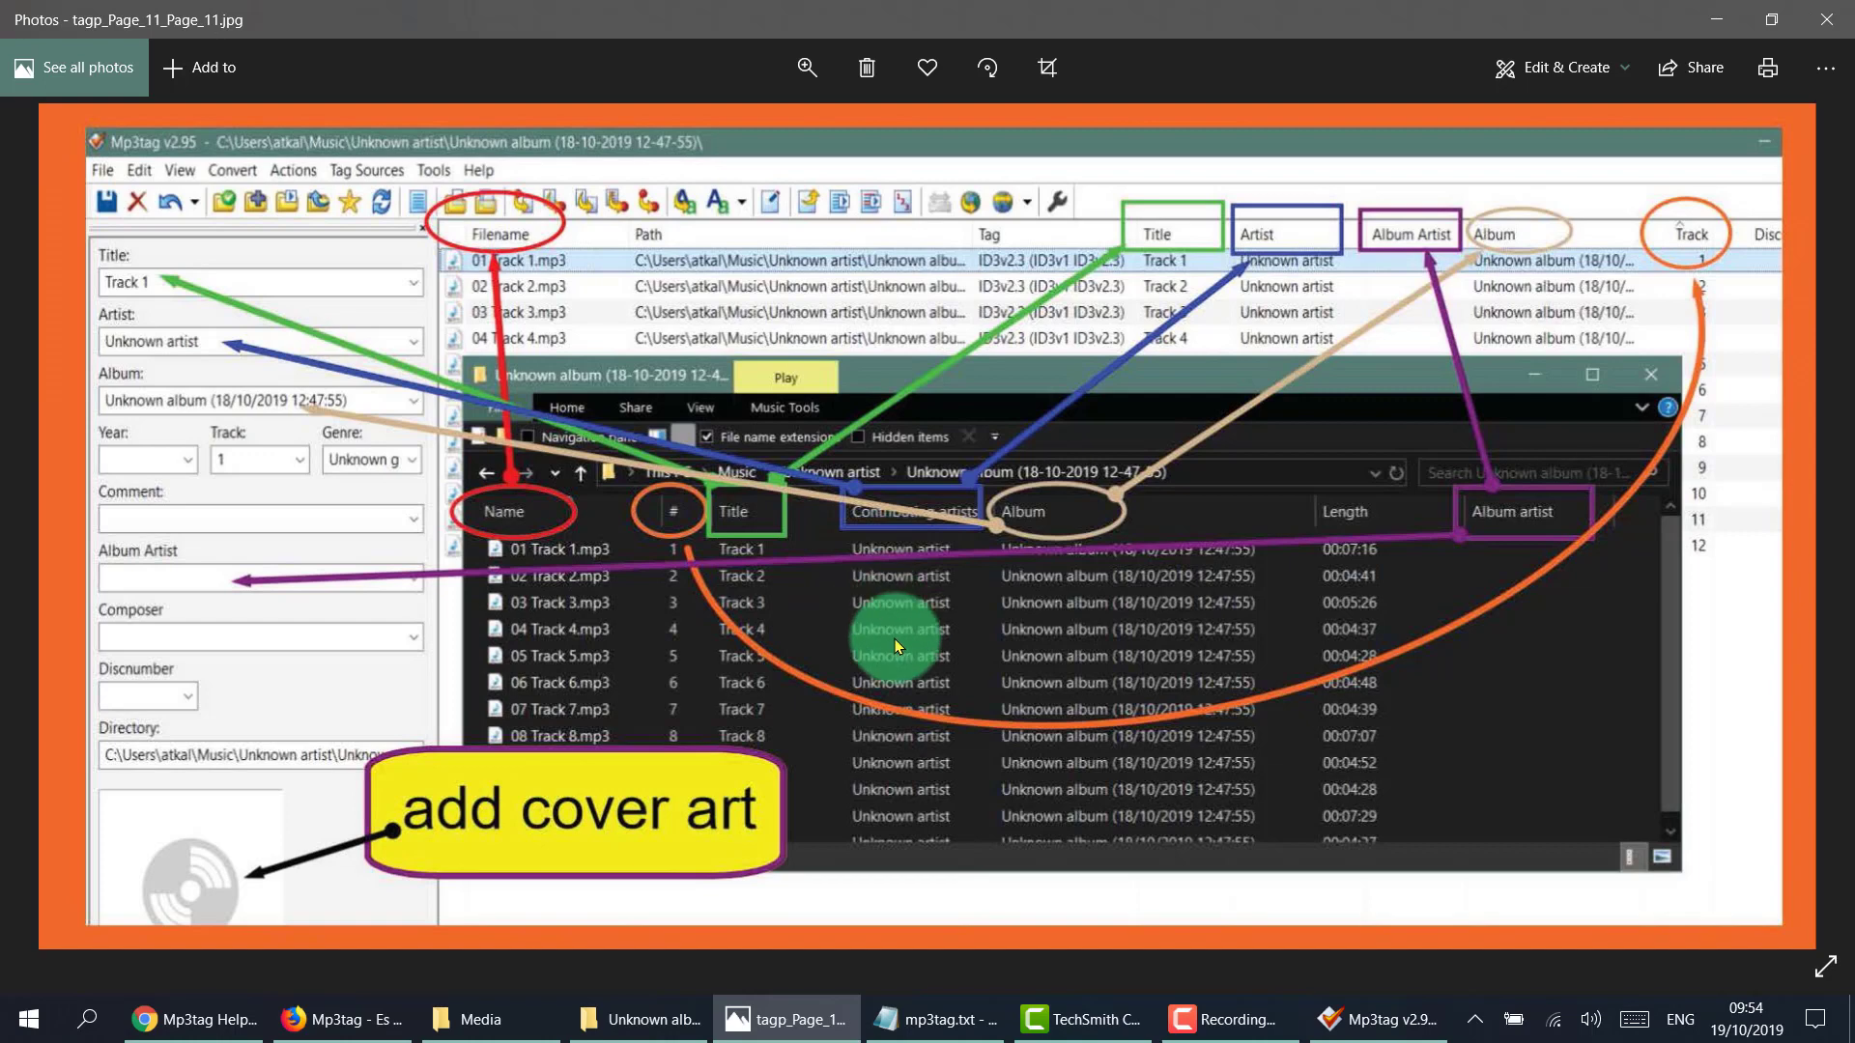
Return to the album folder, play 03 Track 3.mp3 to check for cover art, and pause playback.
left_click(628, 1019)
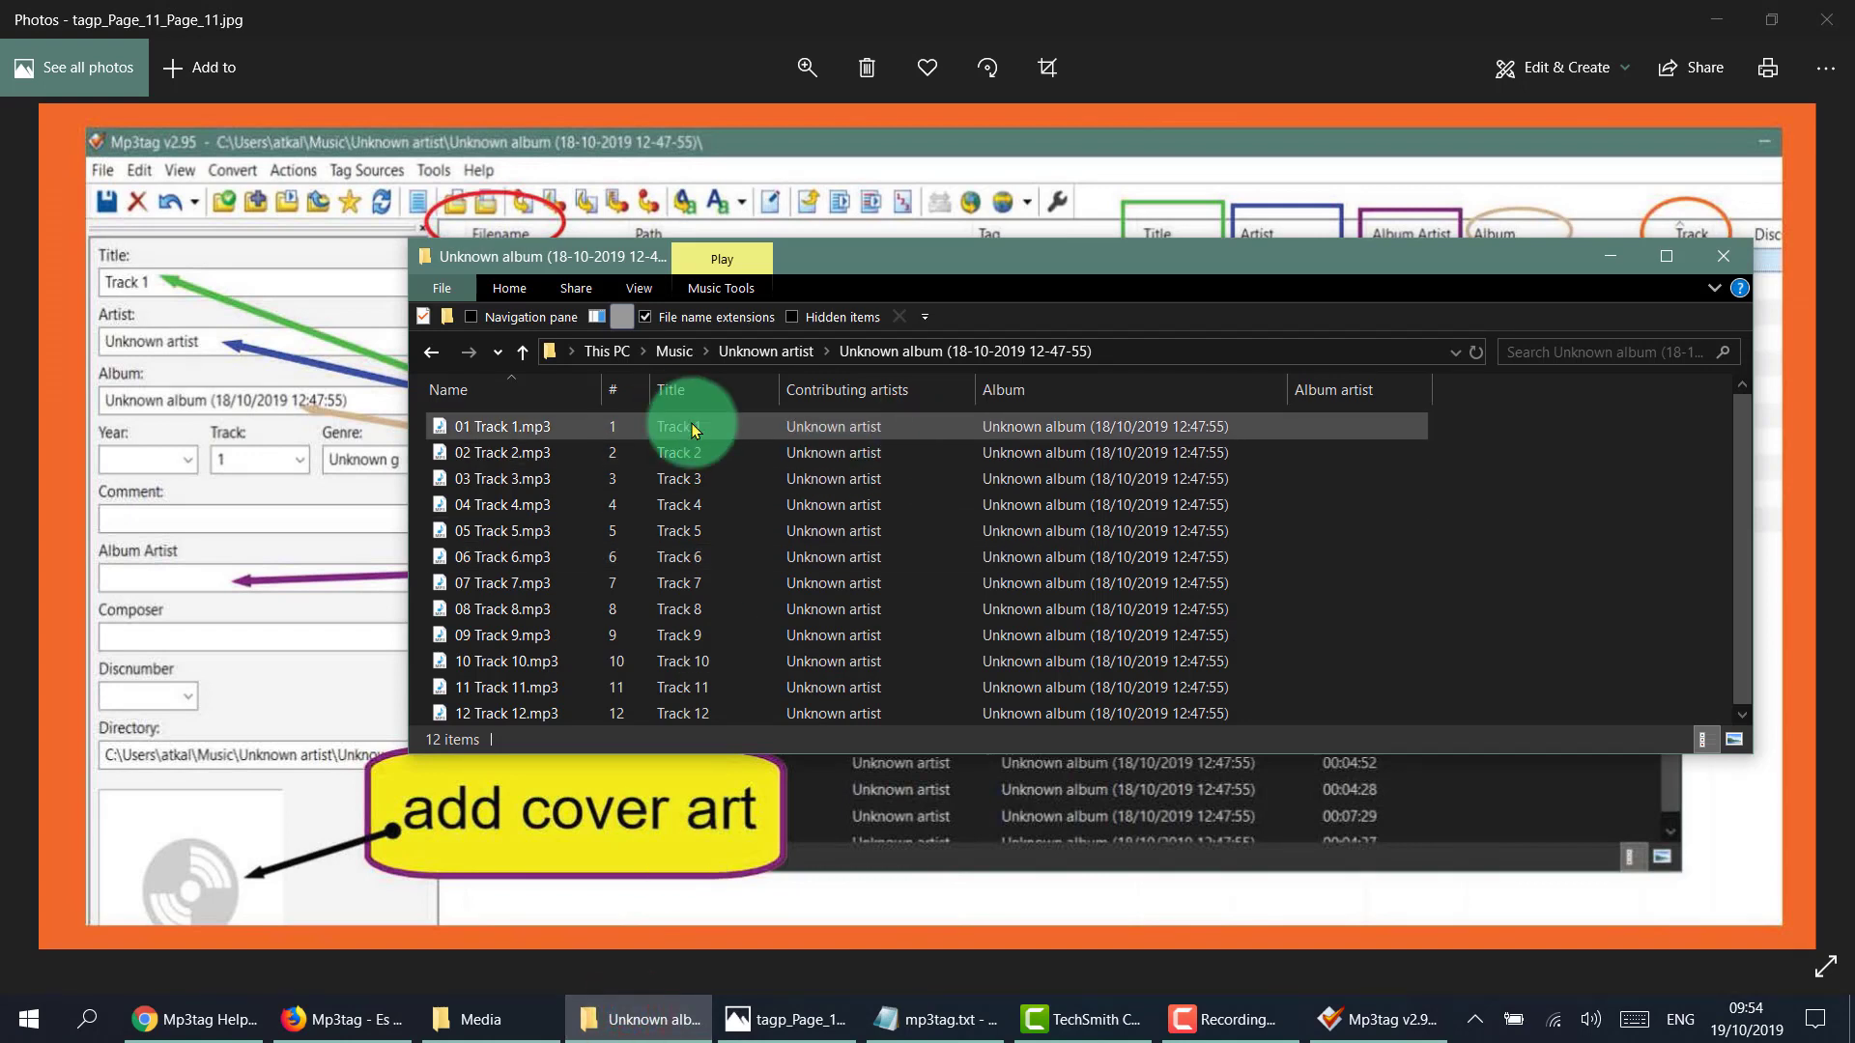
double_click(529, 478)
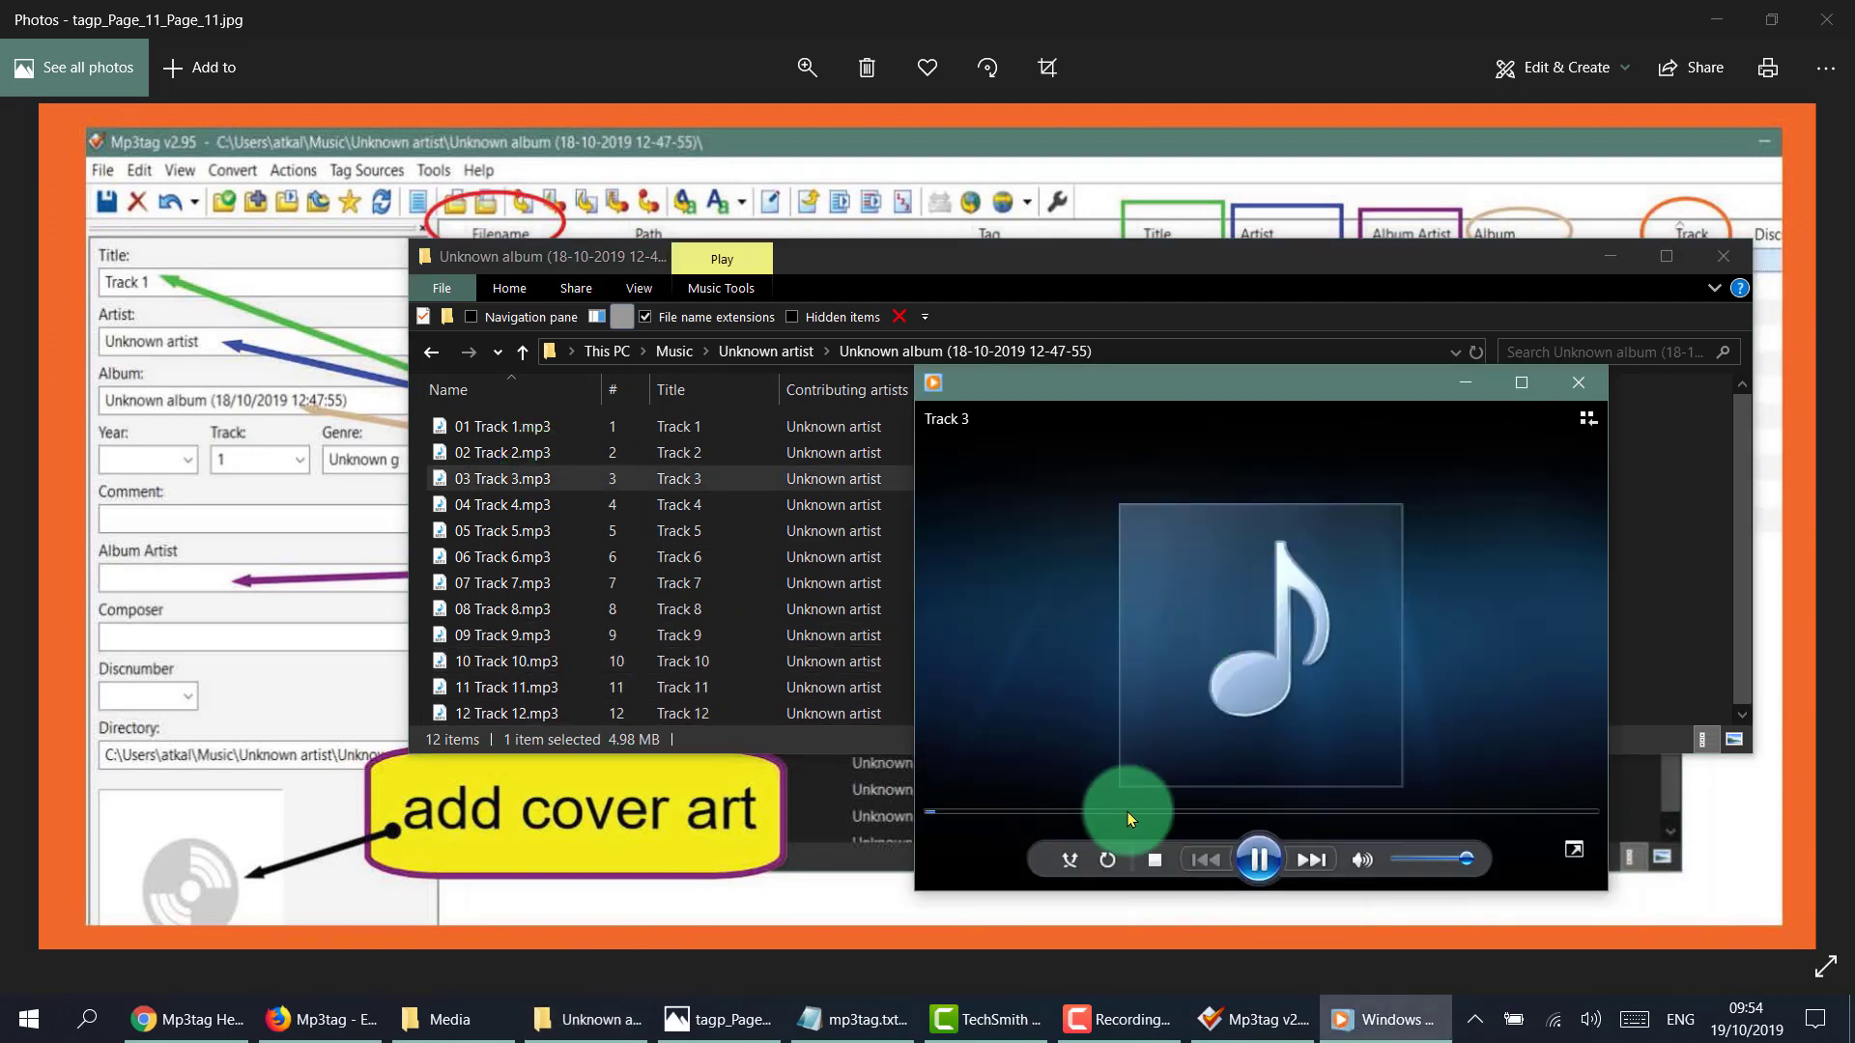
left_click(1258, 859)
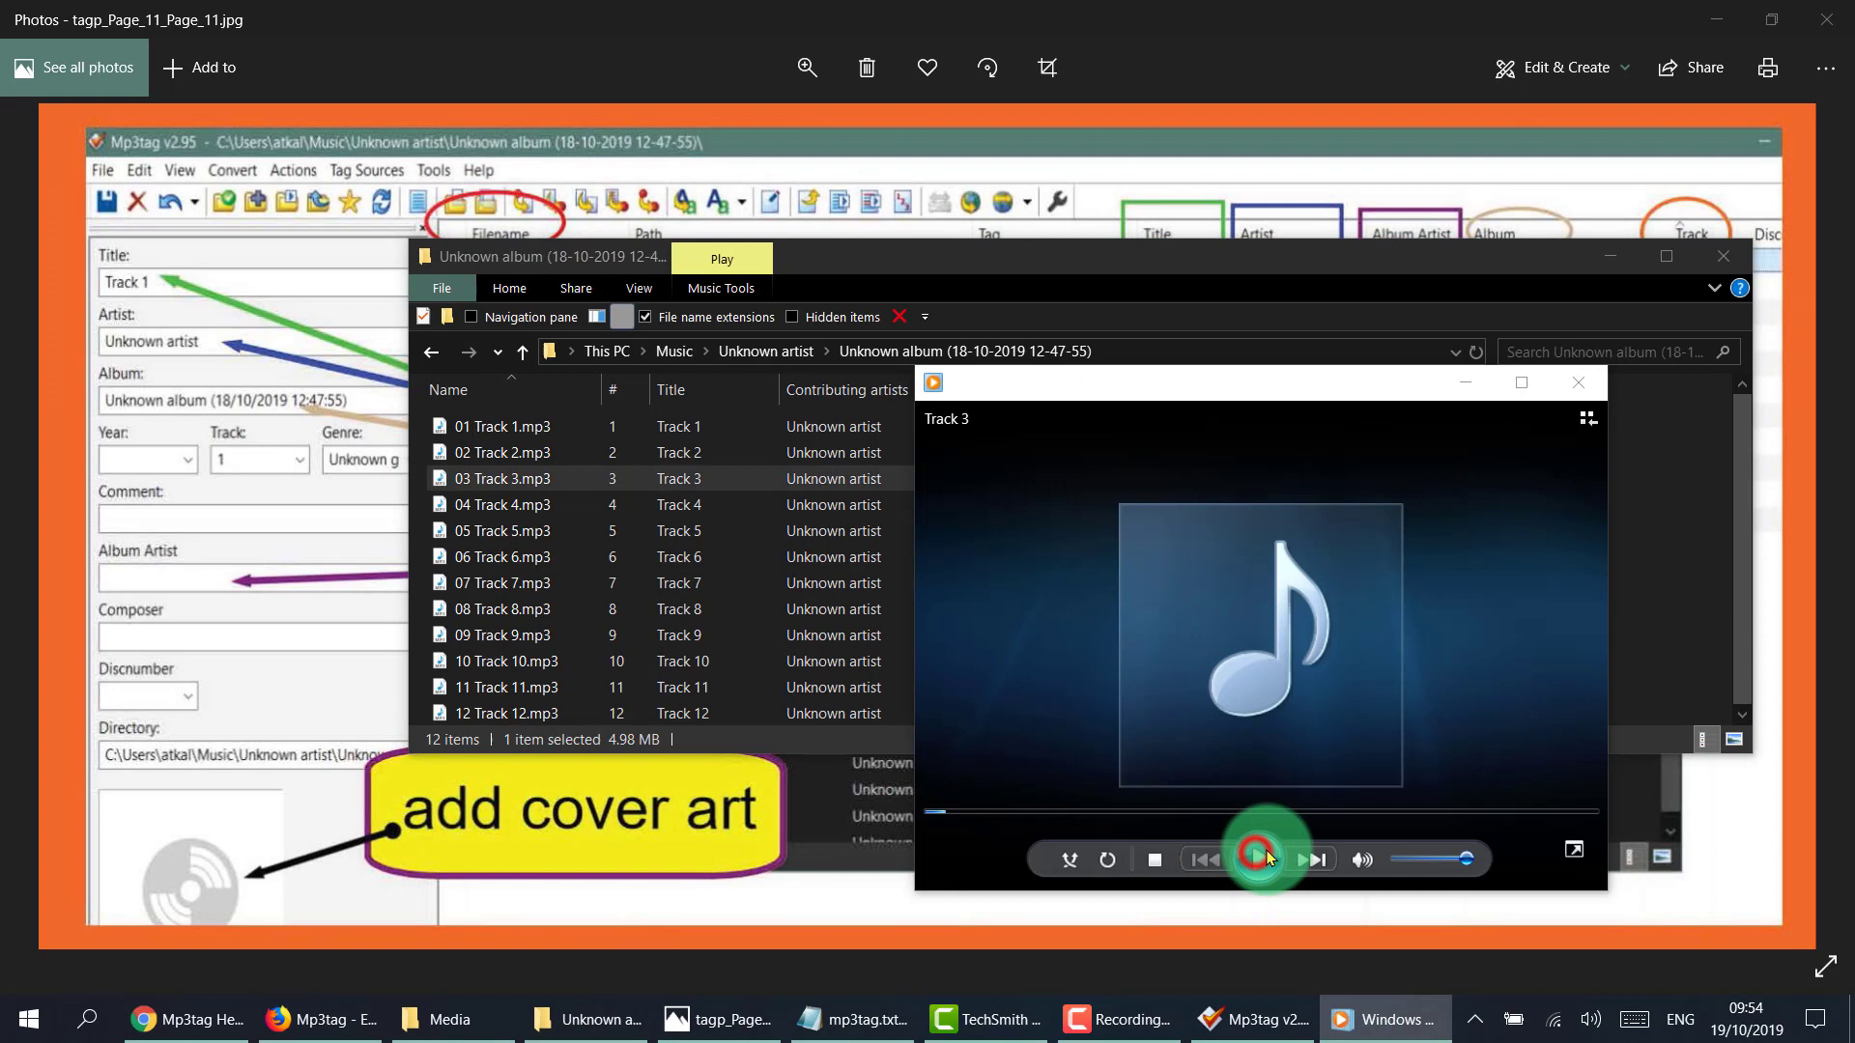
left_click(522, 352)
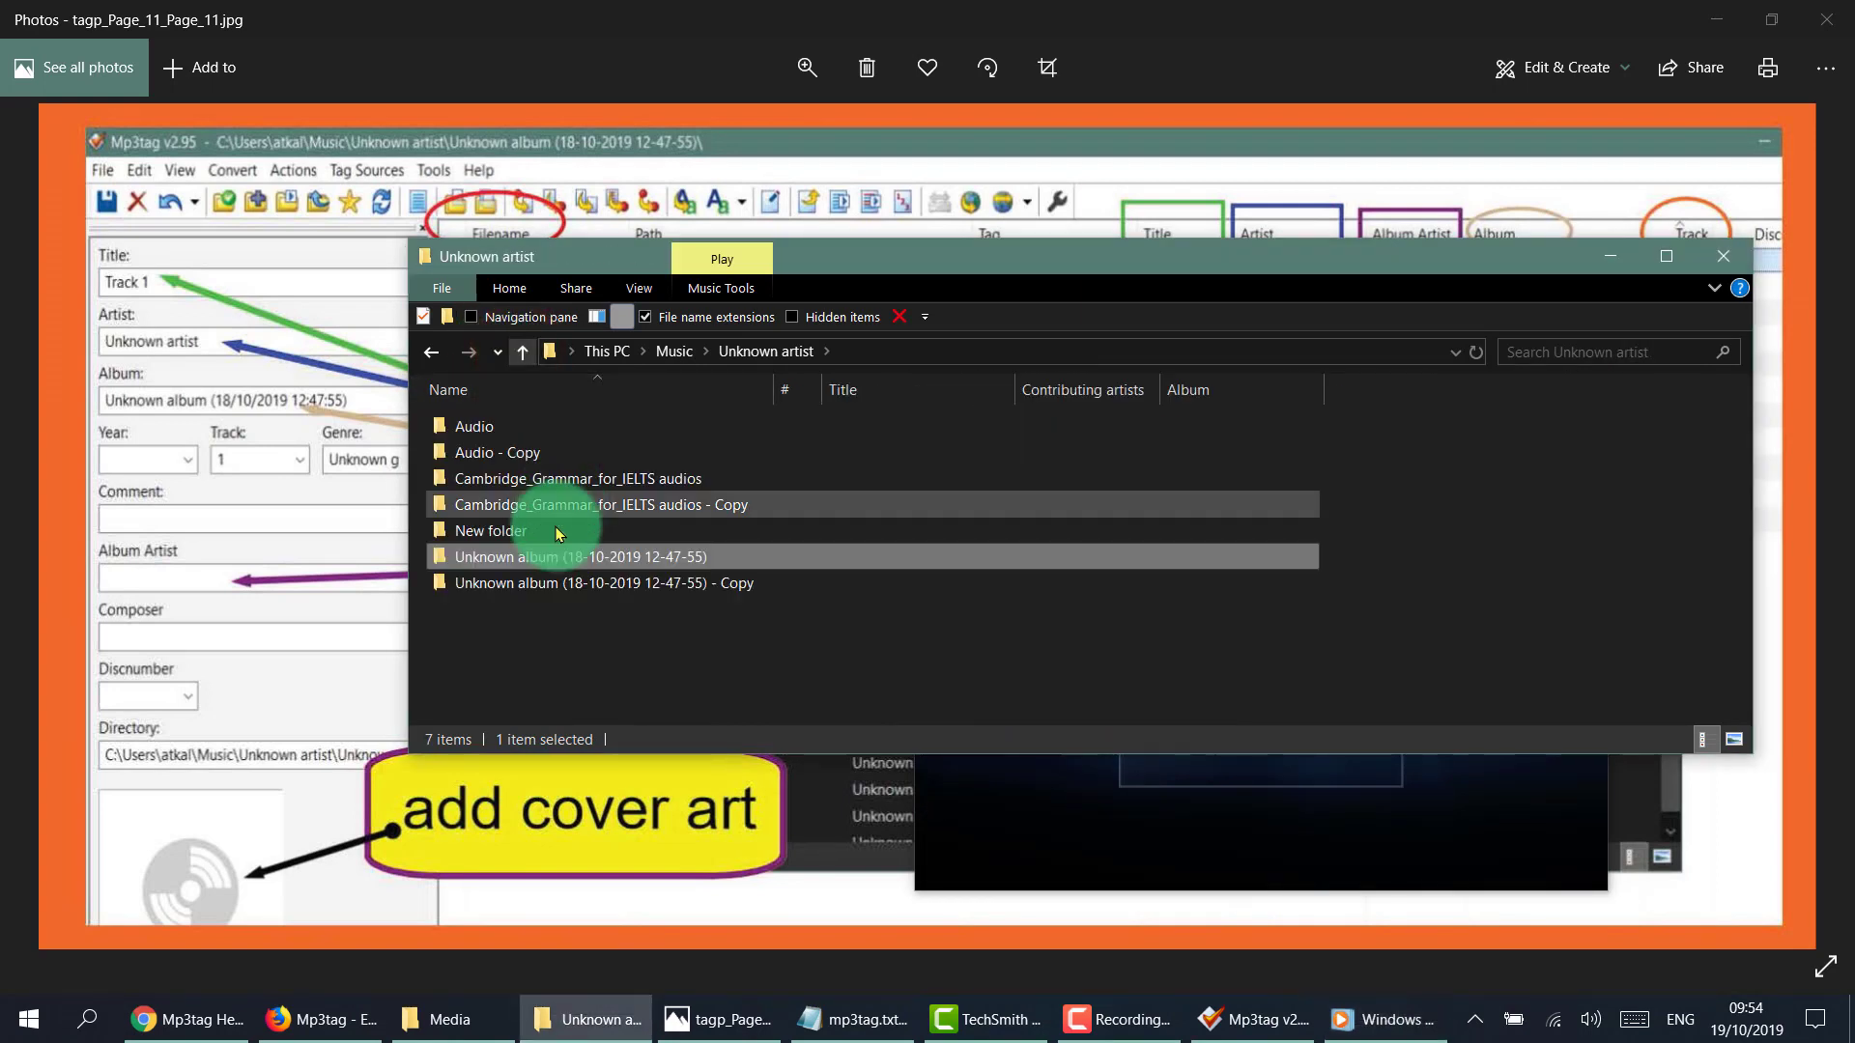
double_click(608, 583)
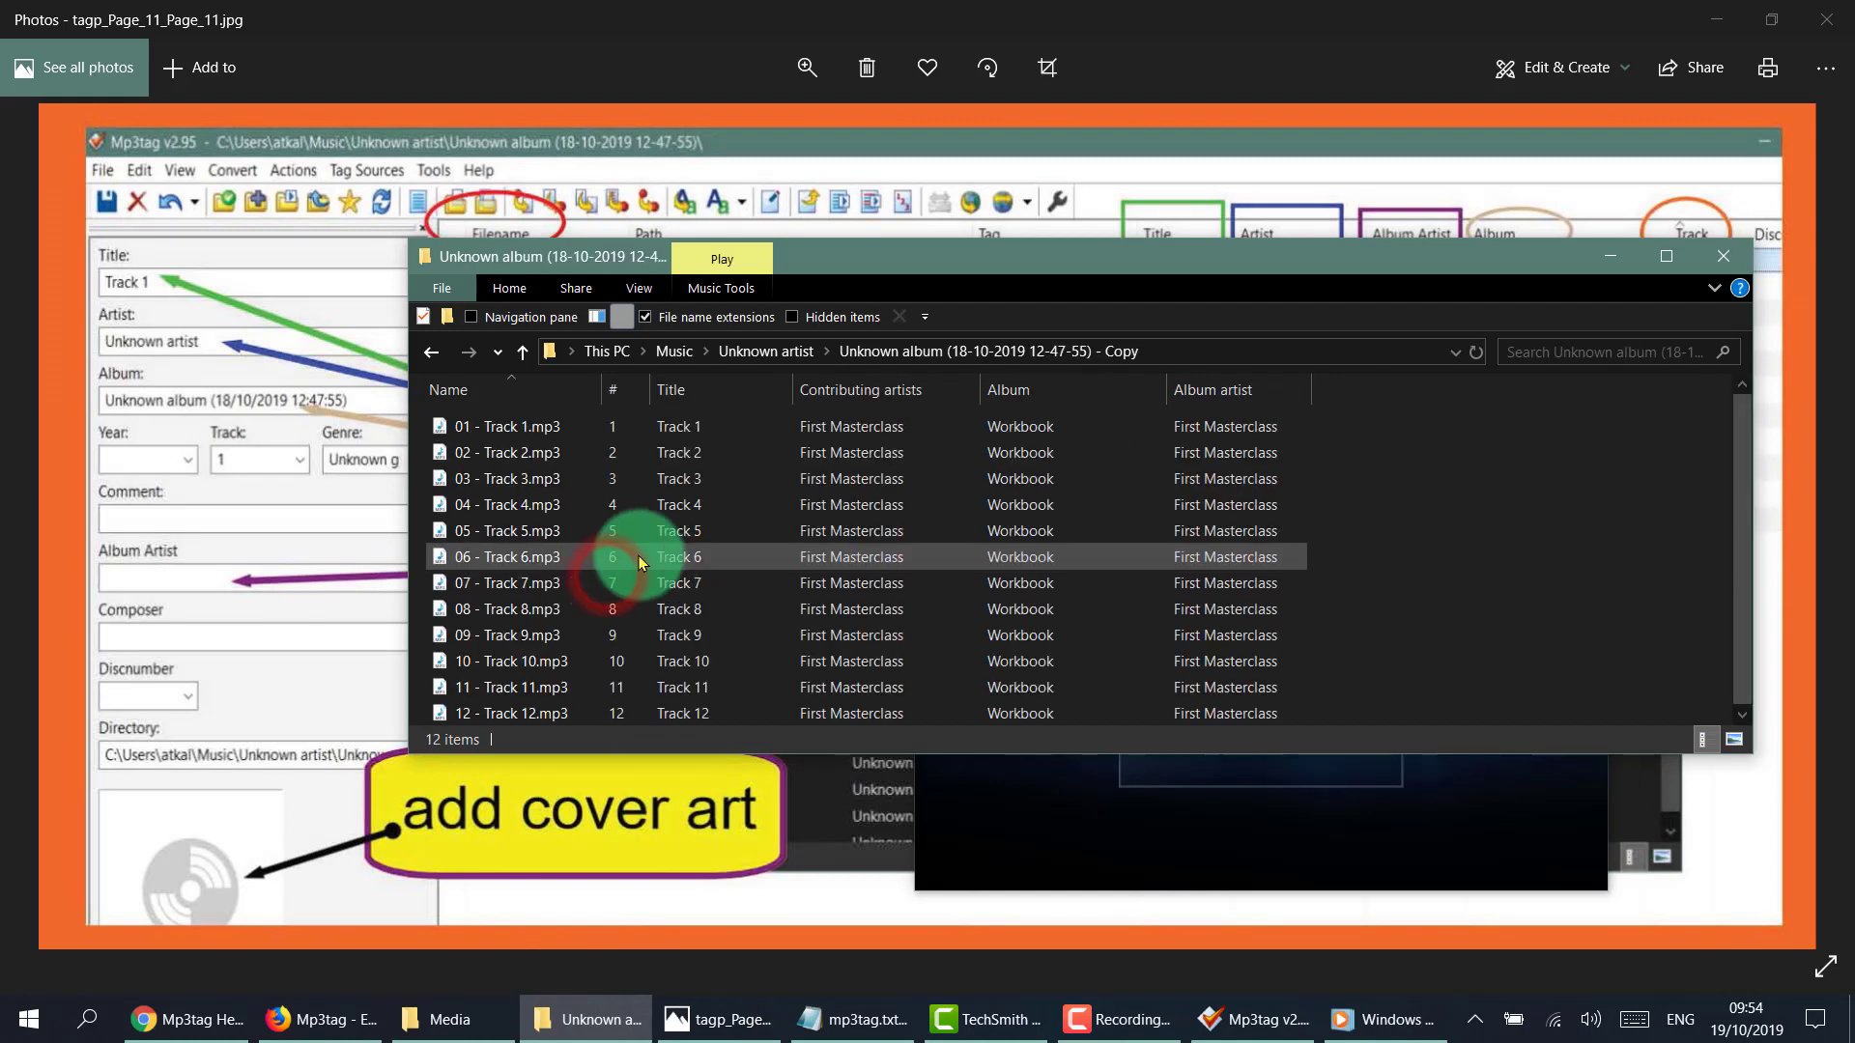
double_click(526, 482)
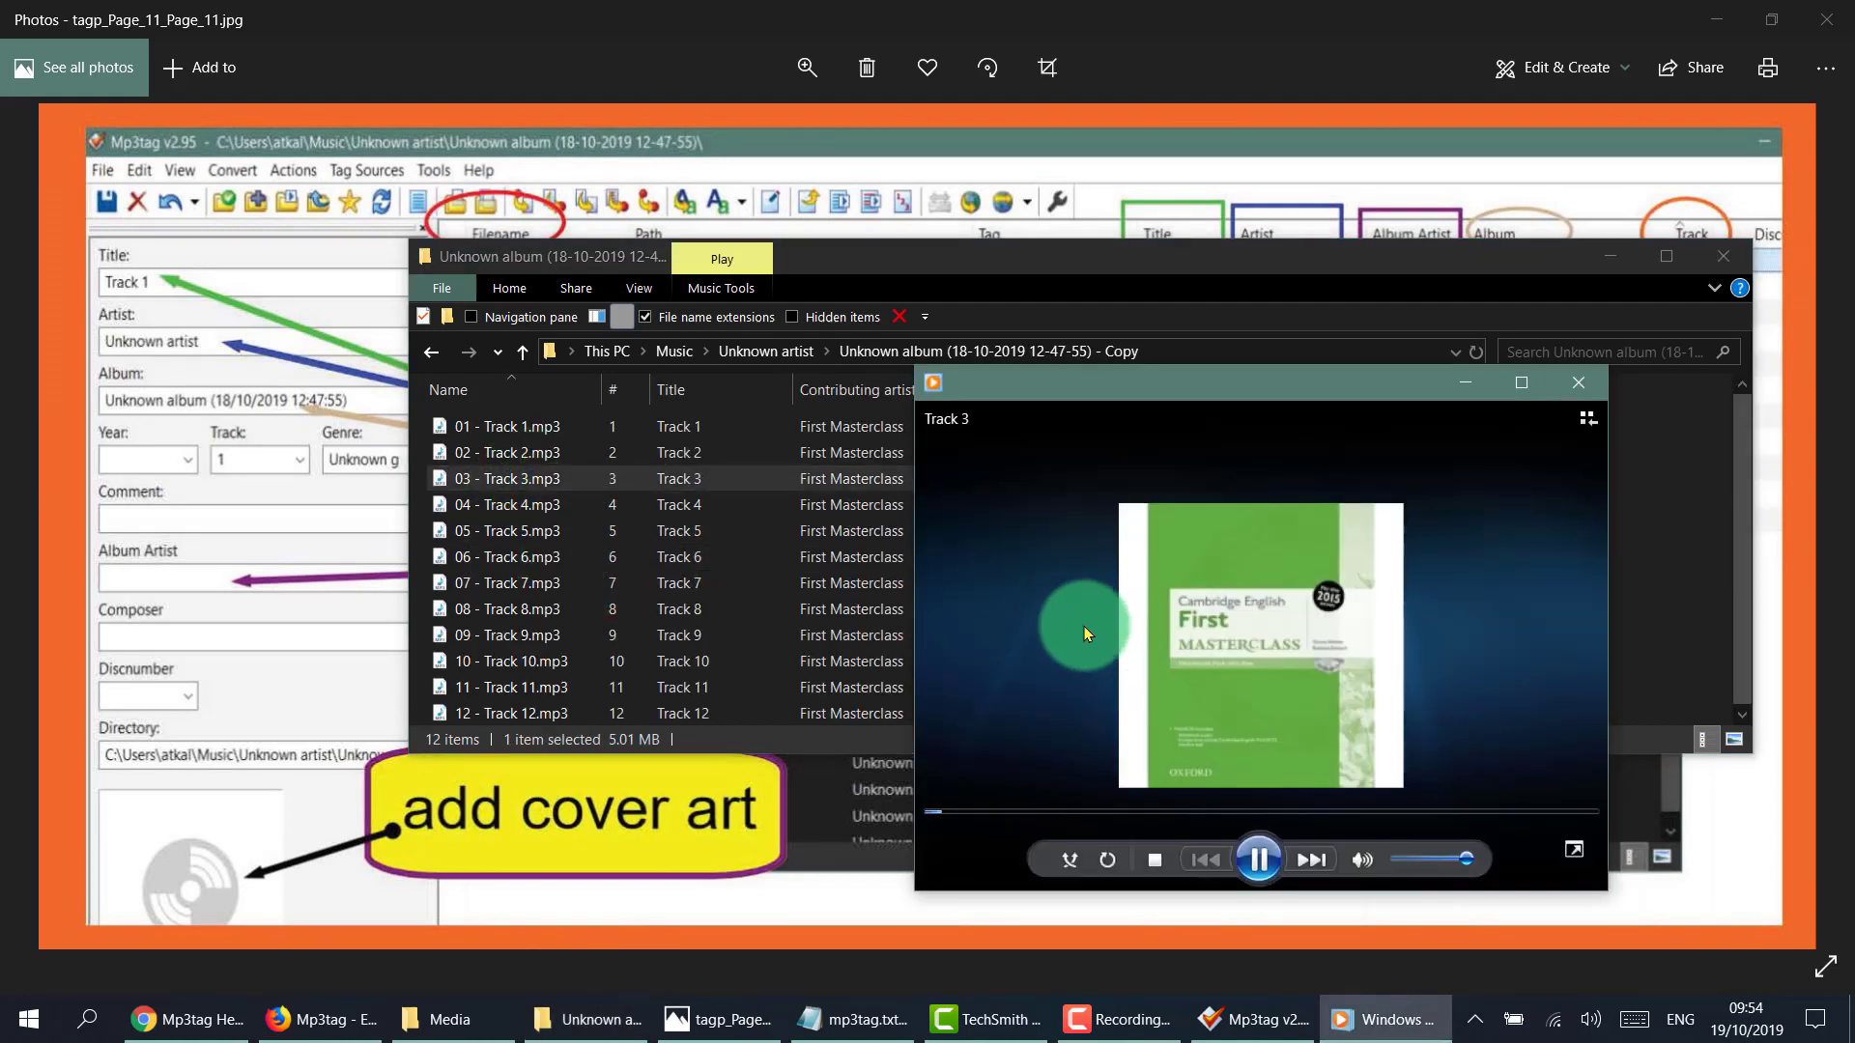
left_click(1258, 860)
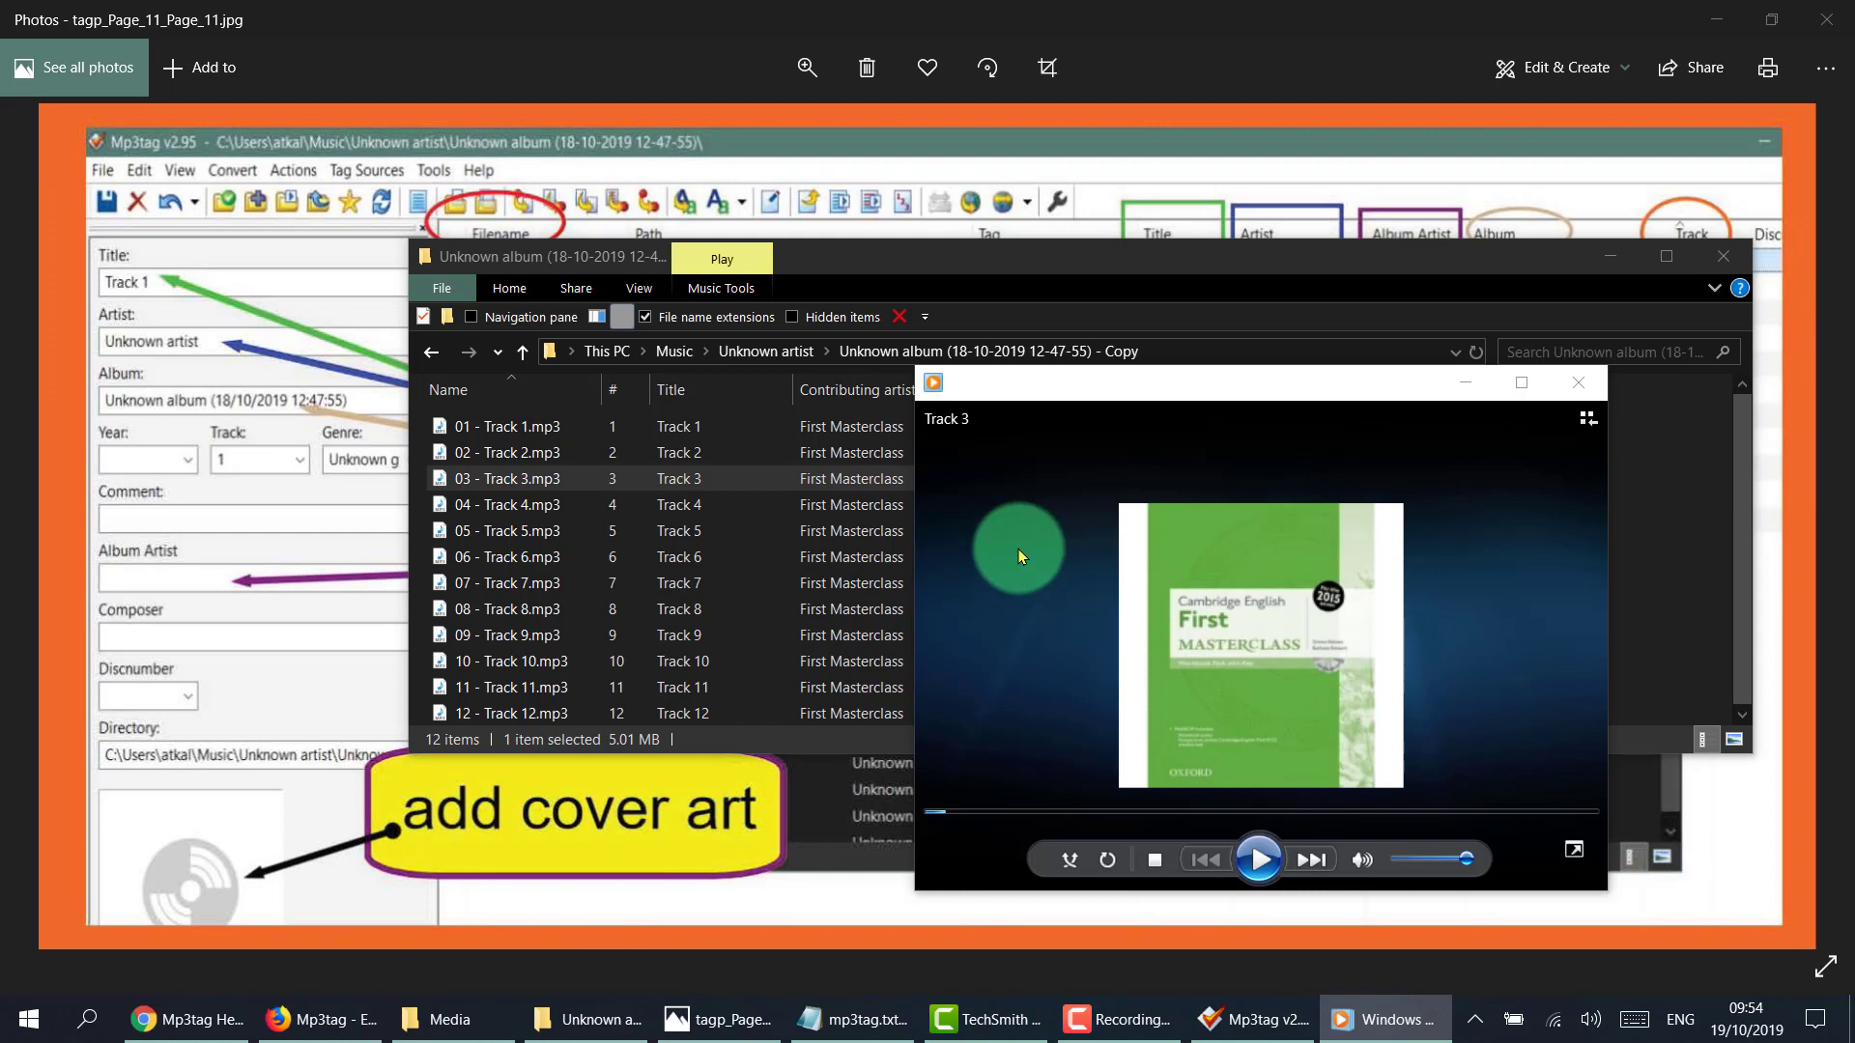
left_click(1579, 382)
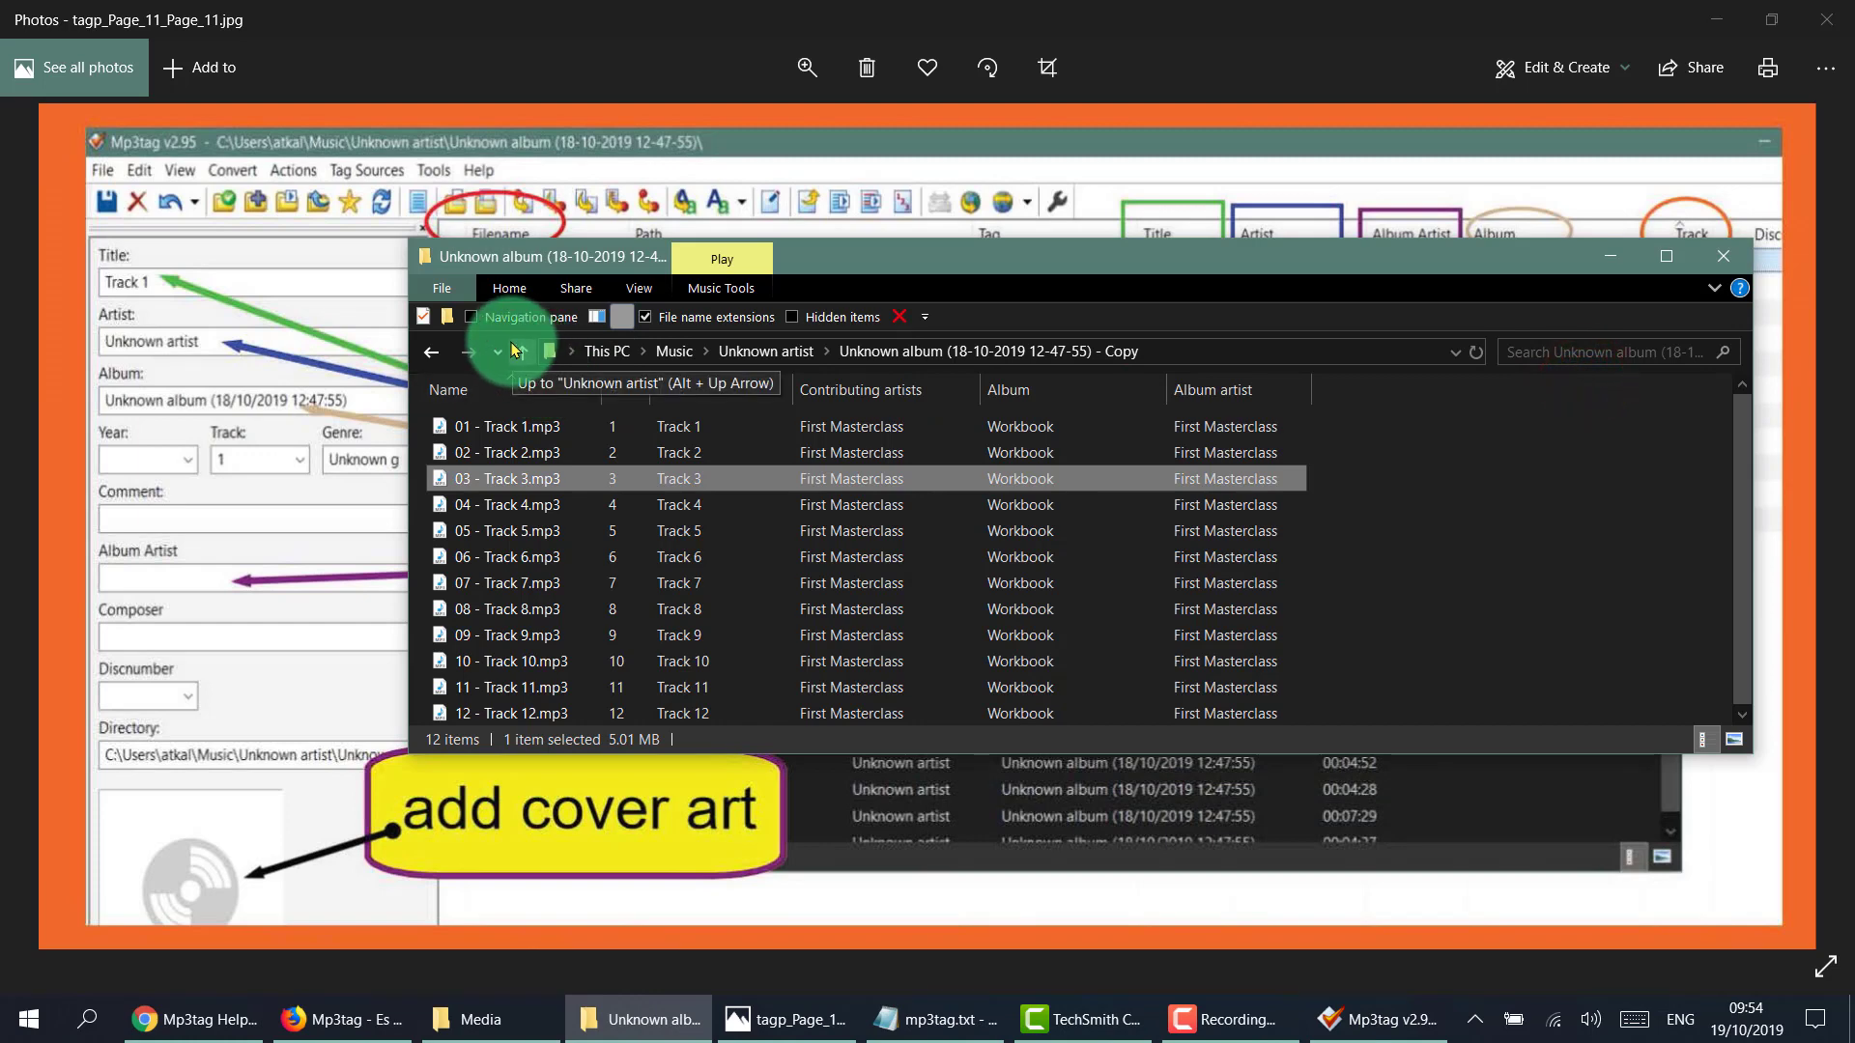
left_click(515, 352)
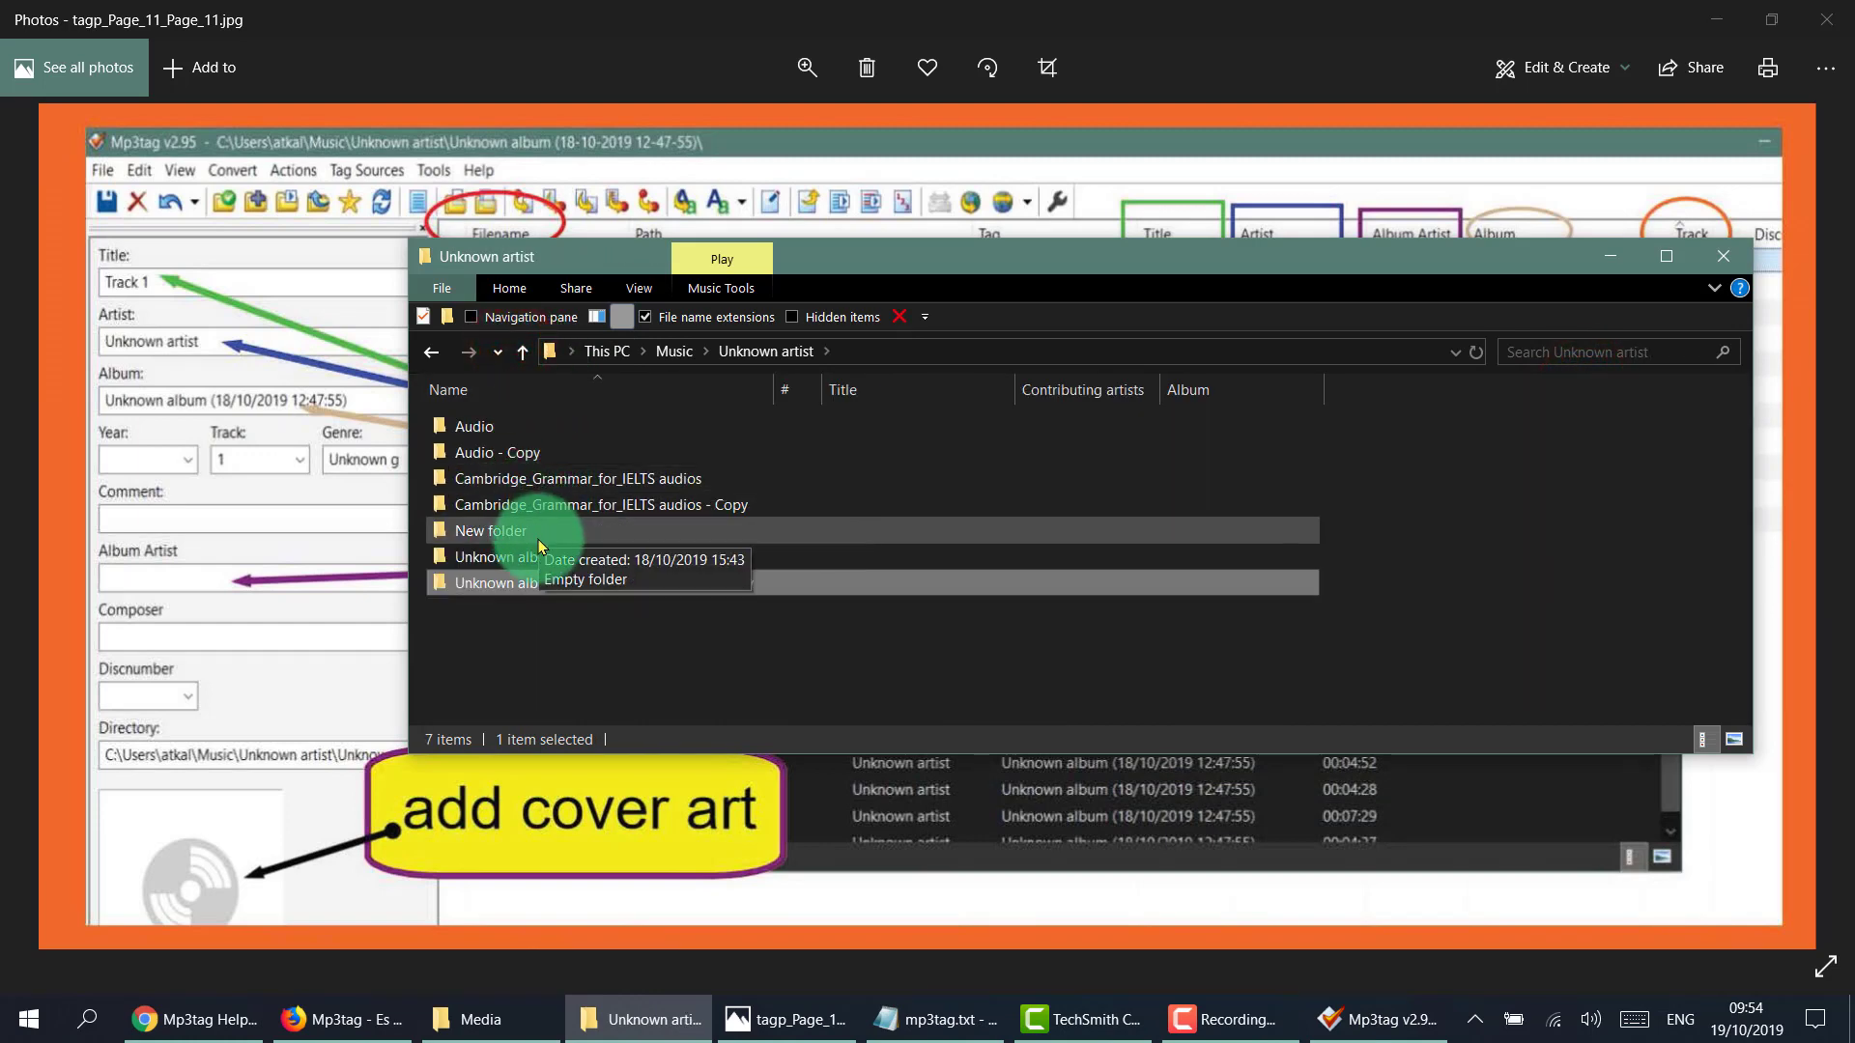
double_click(564, 557)
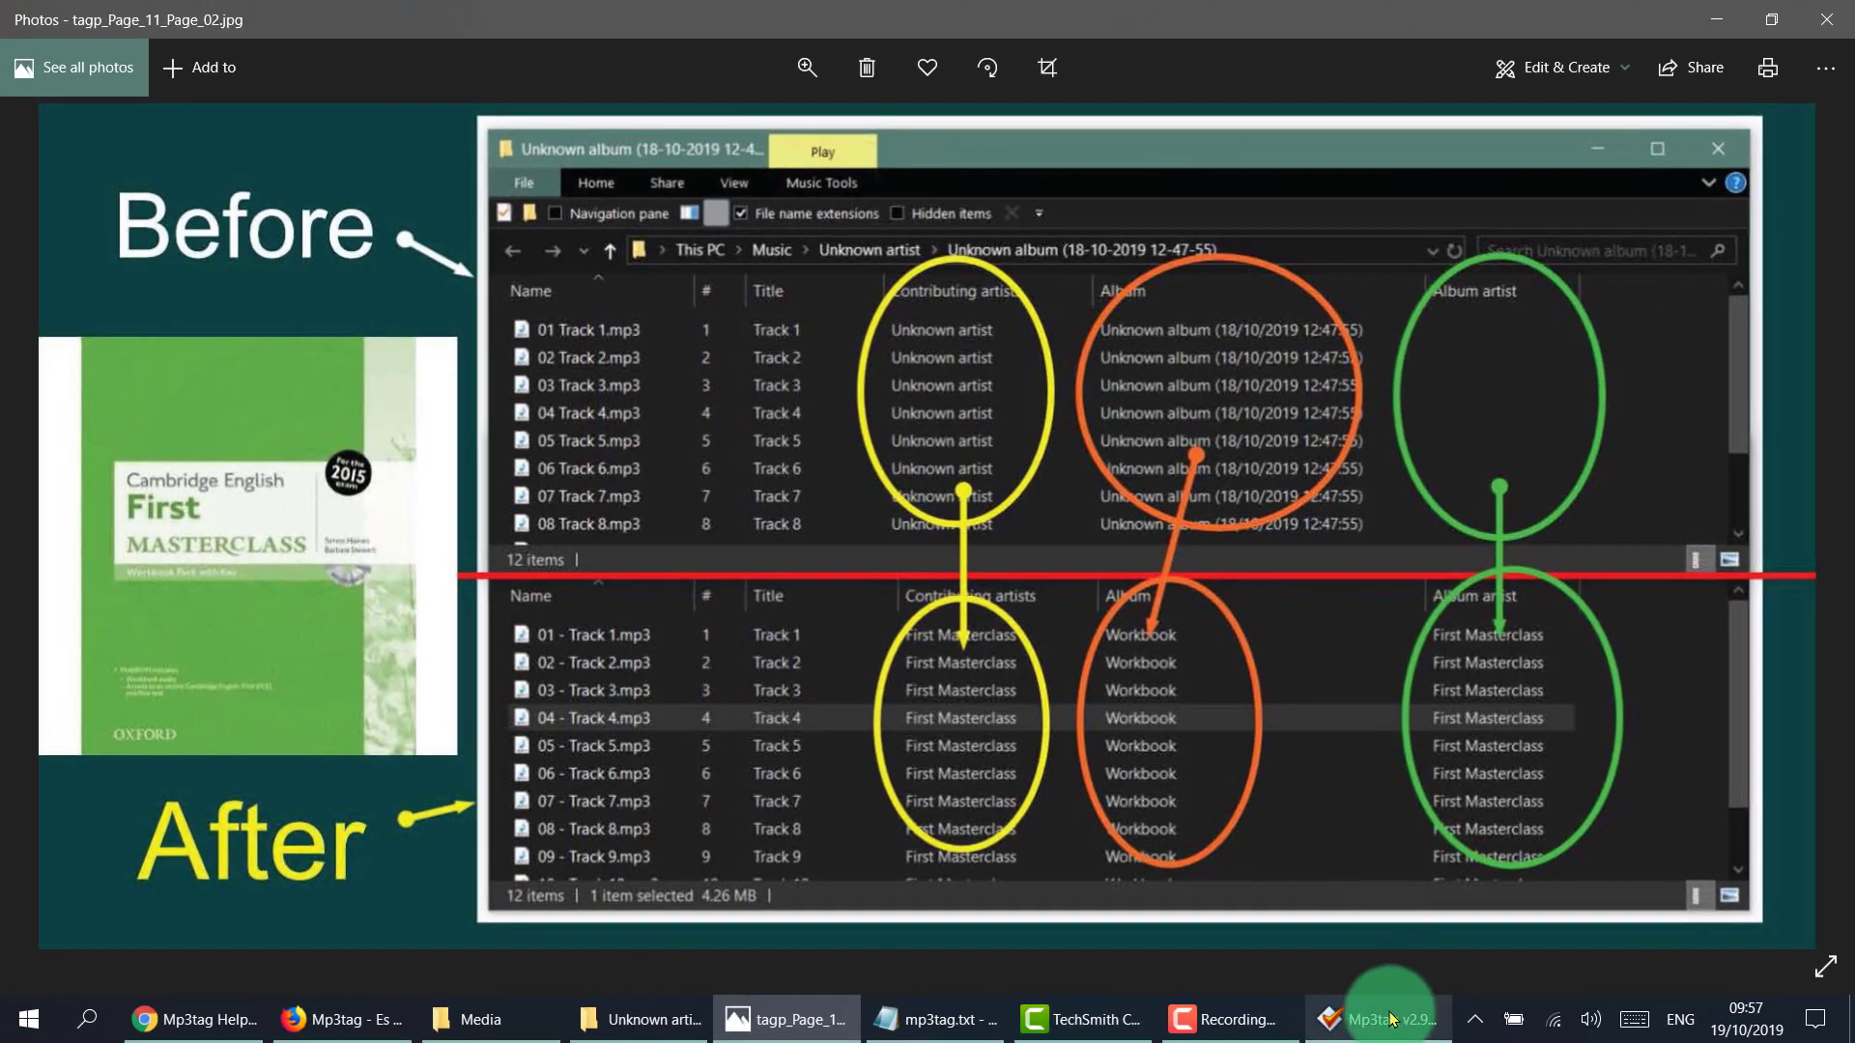
left_click(1391, 1019)
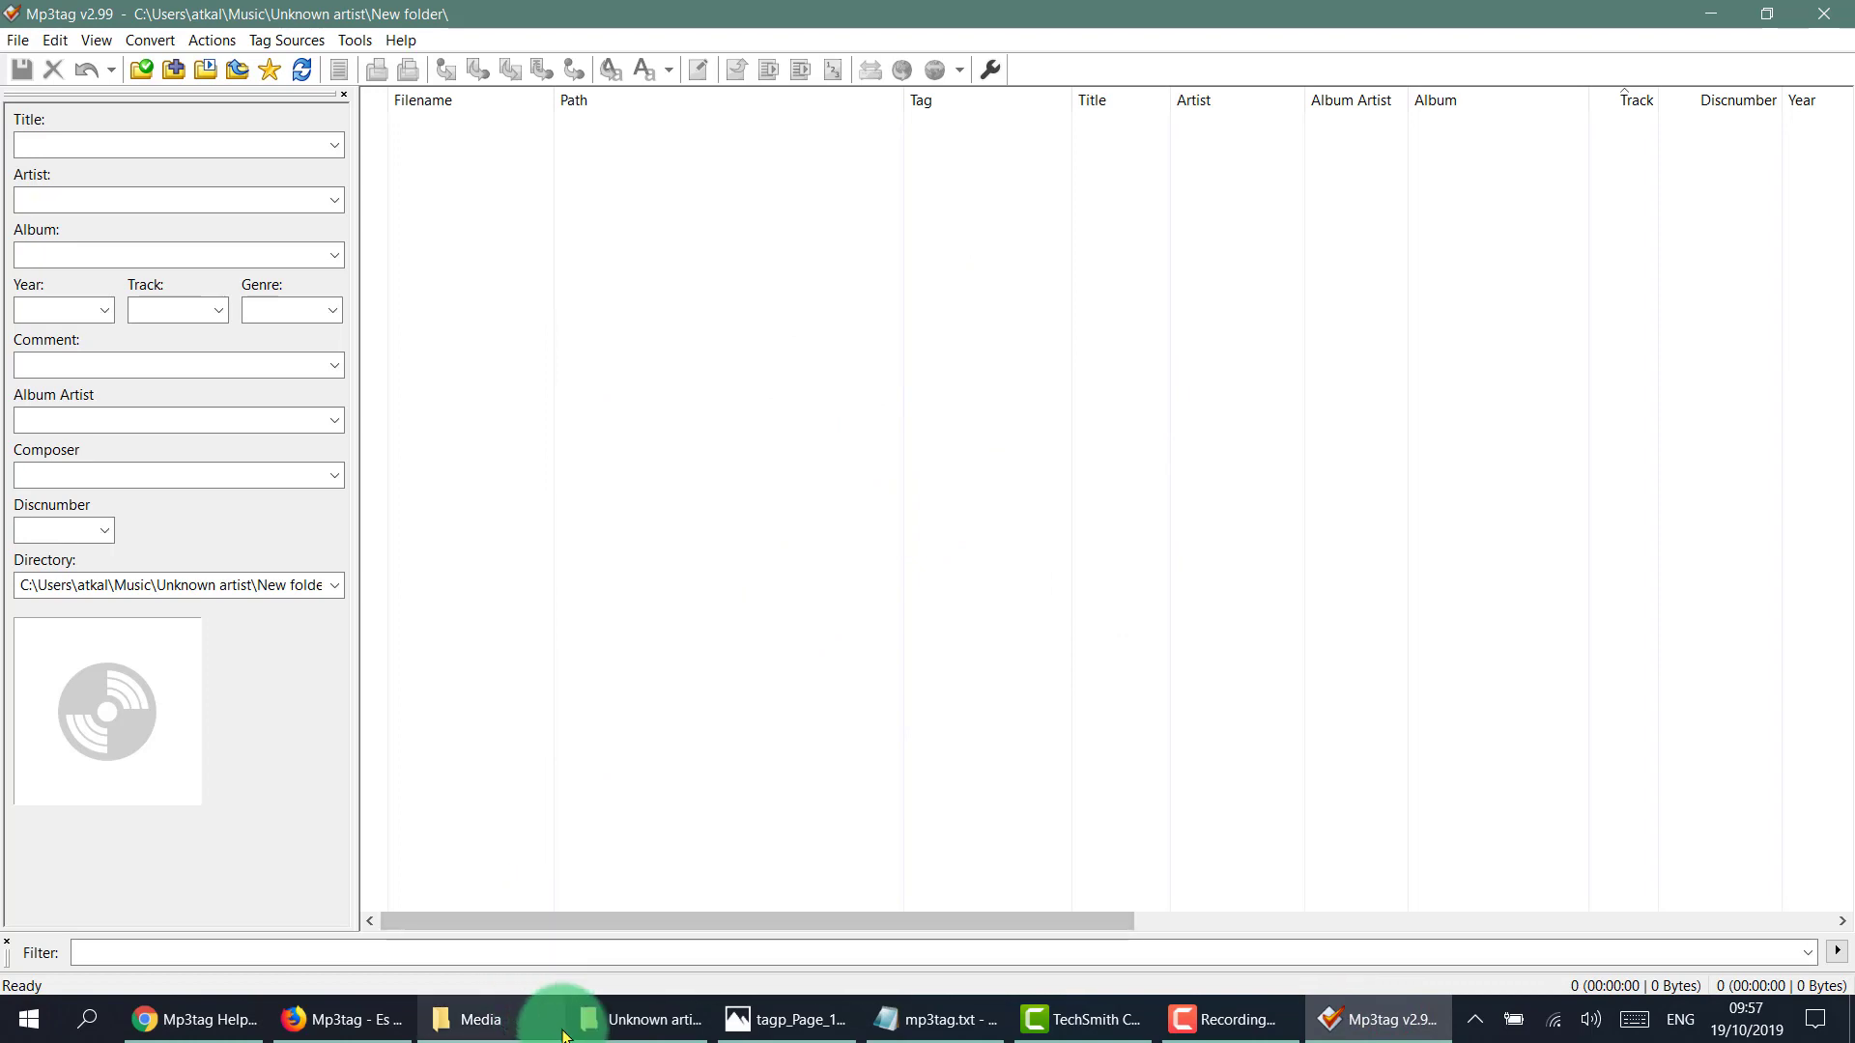
left_click(646, 1017)
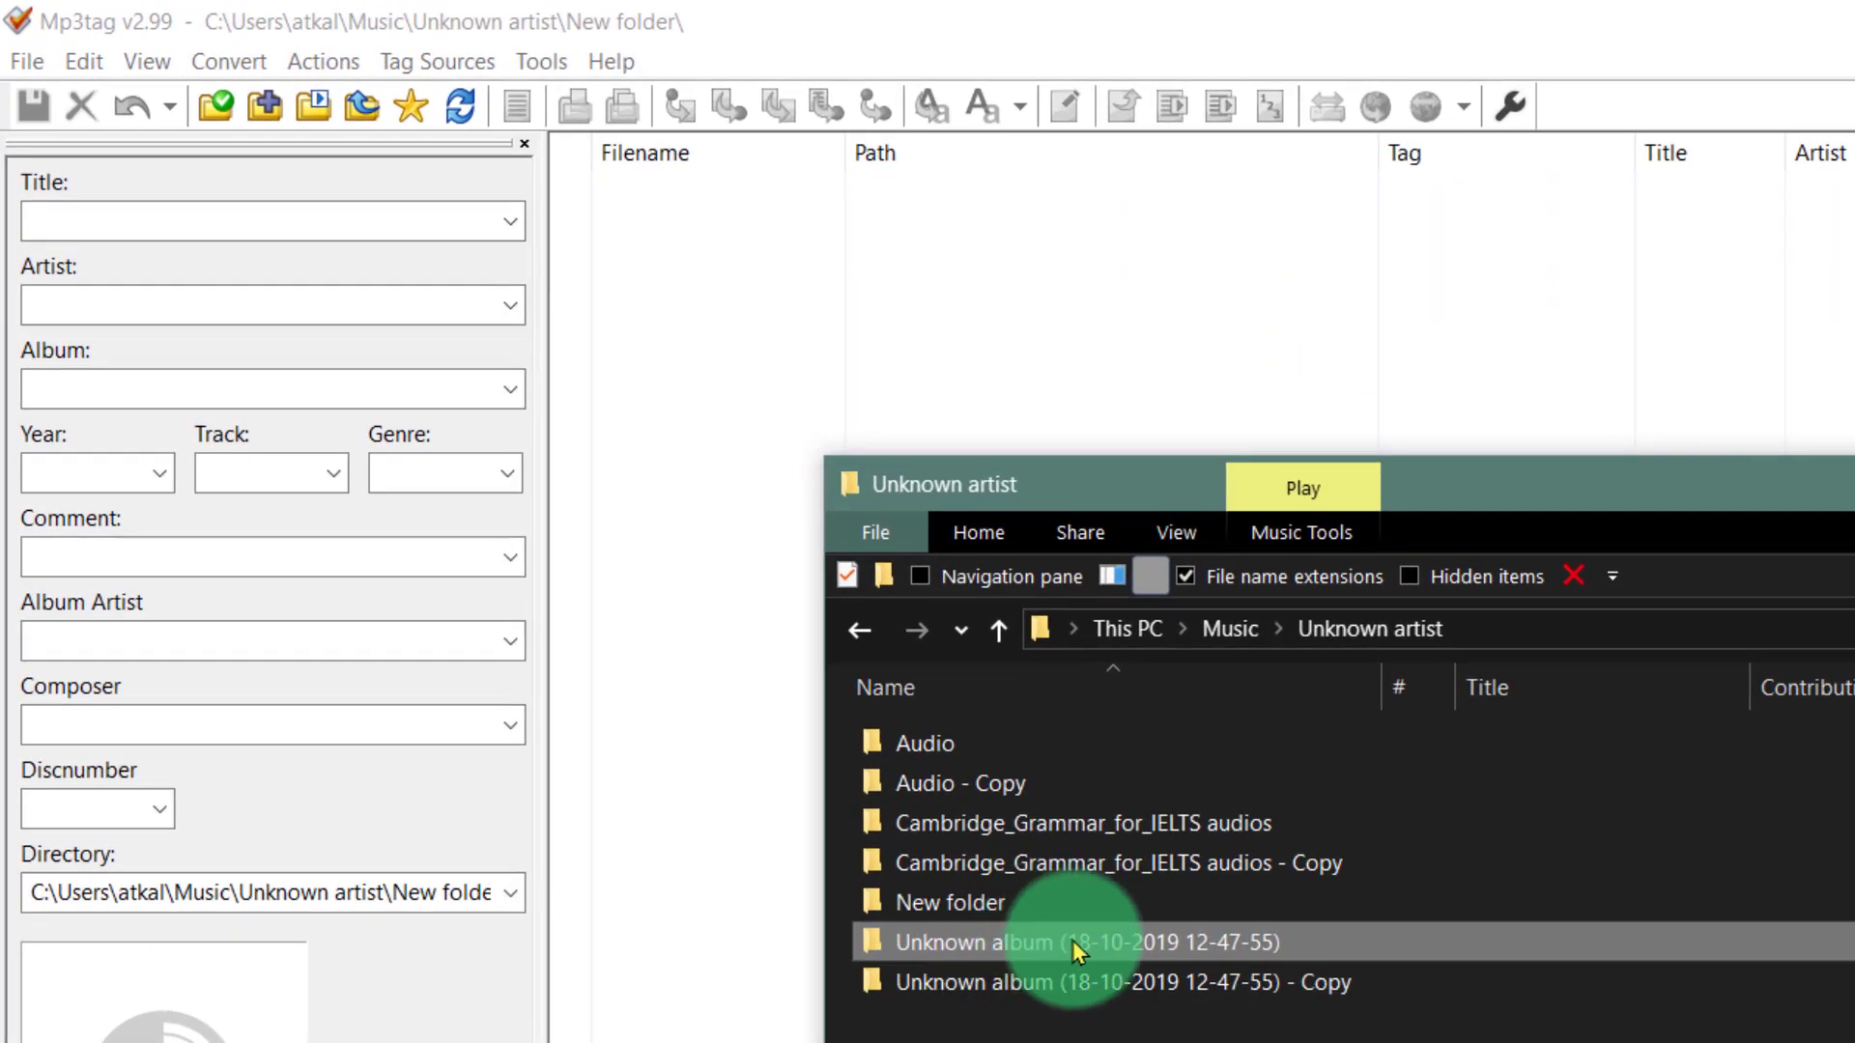
double_click(1075, 943)
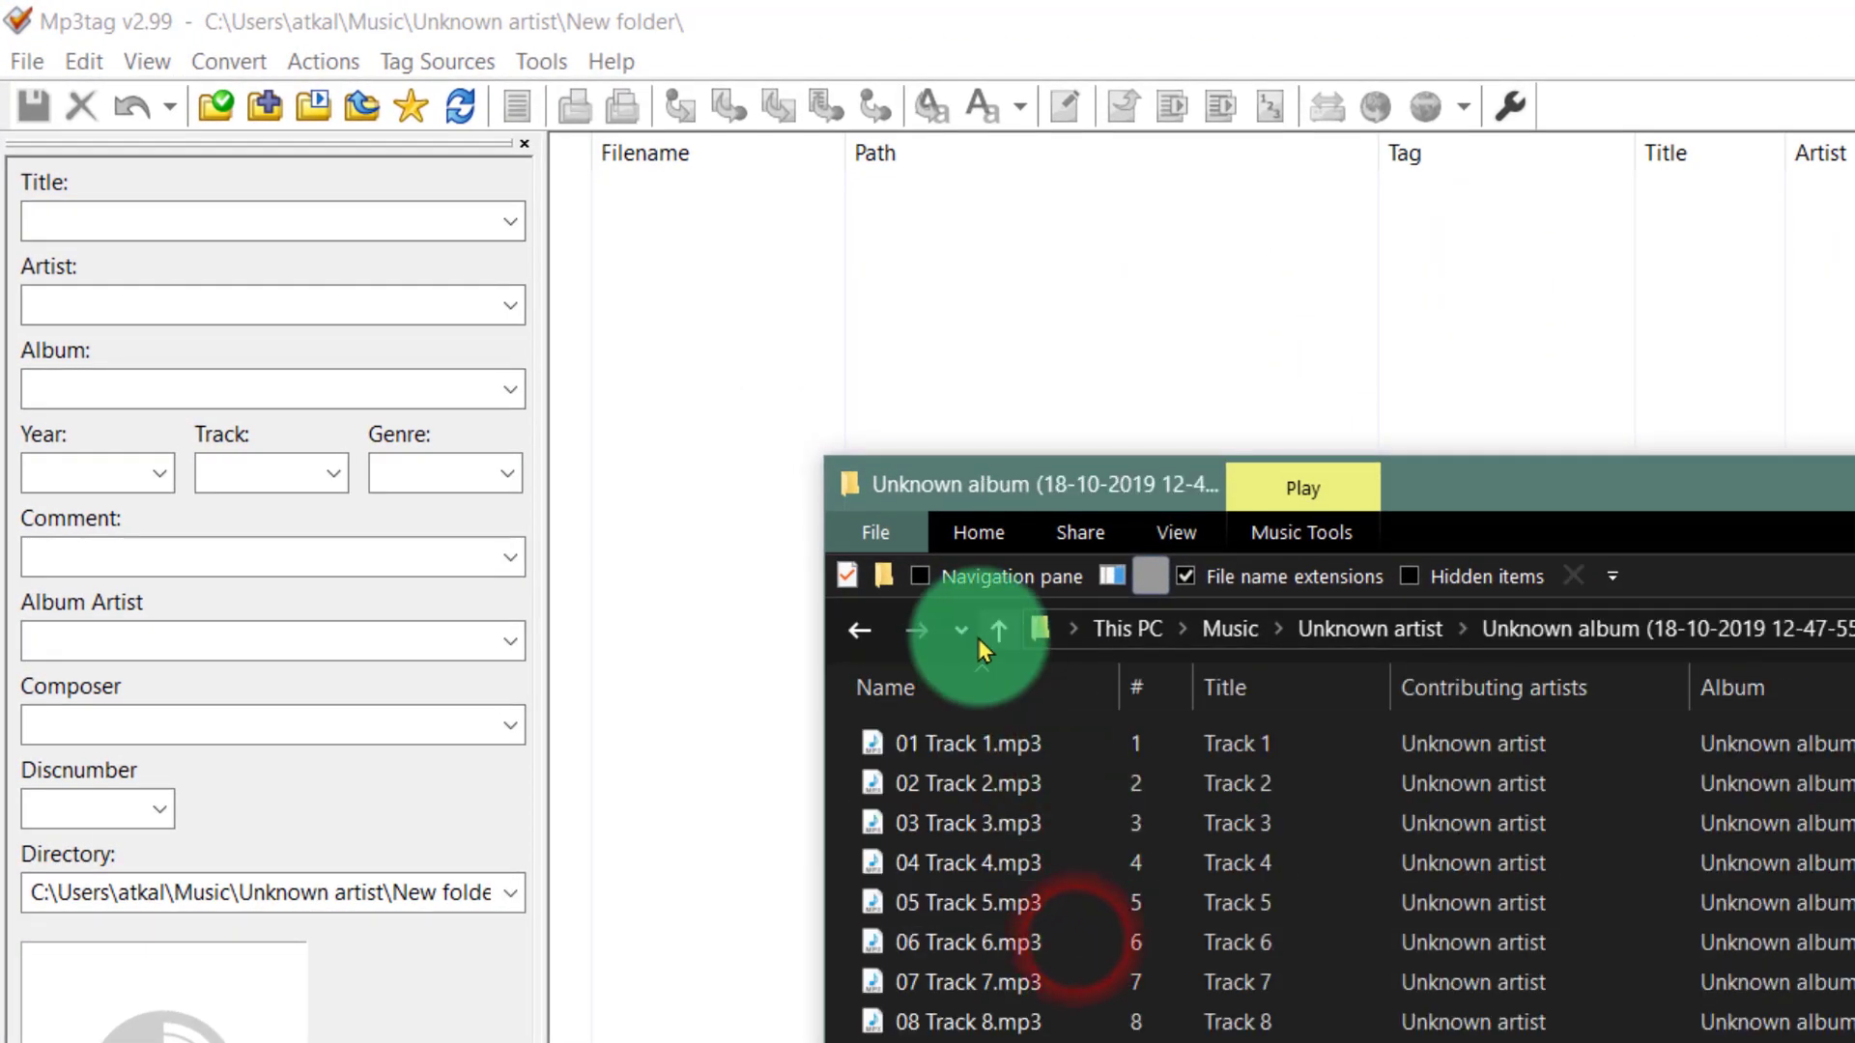
left_click(998, 629)
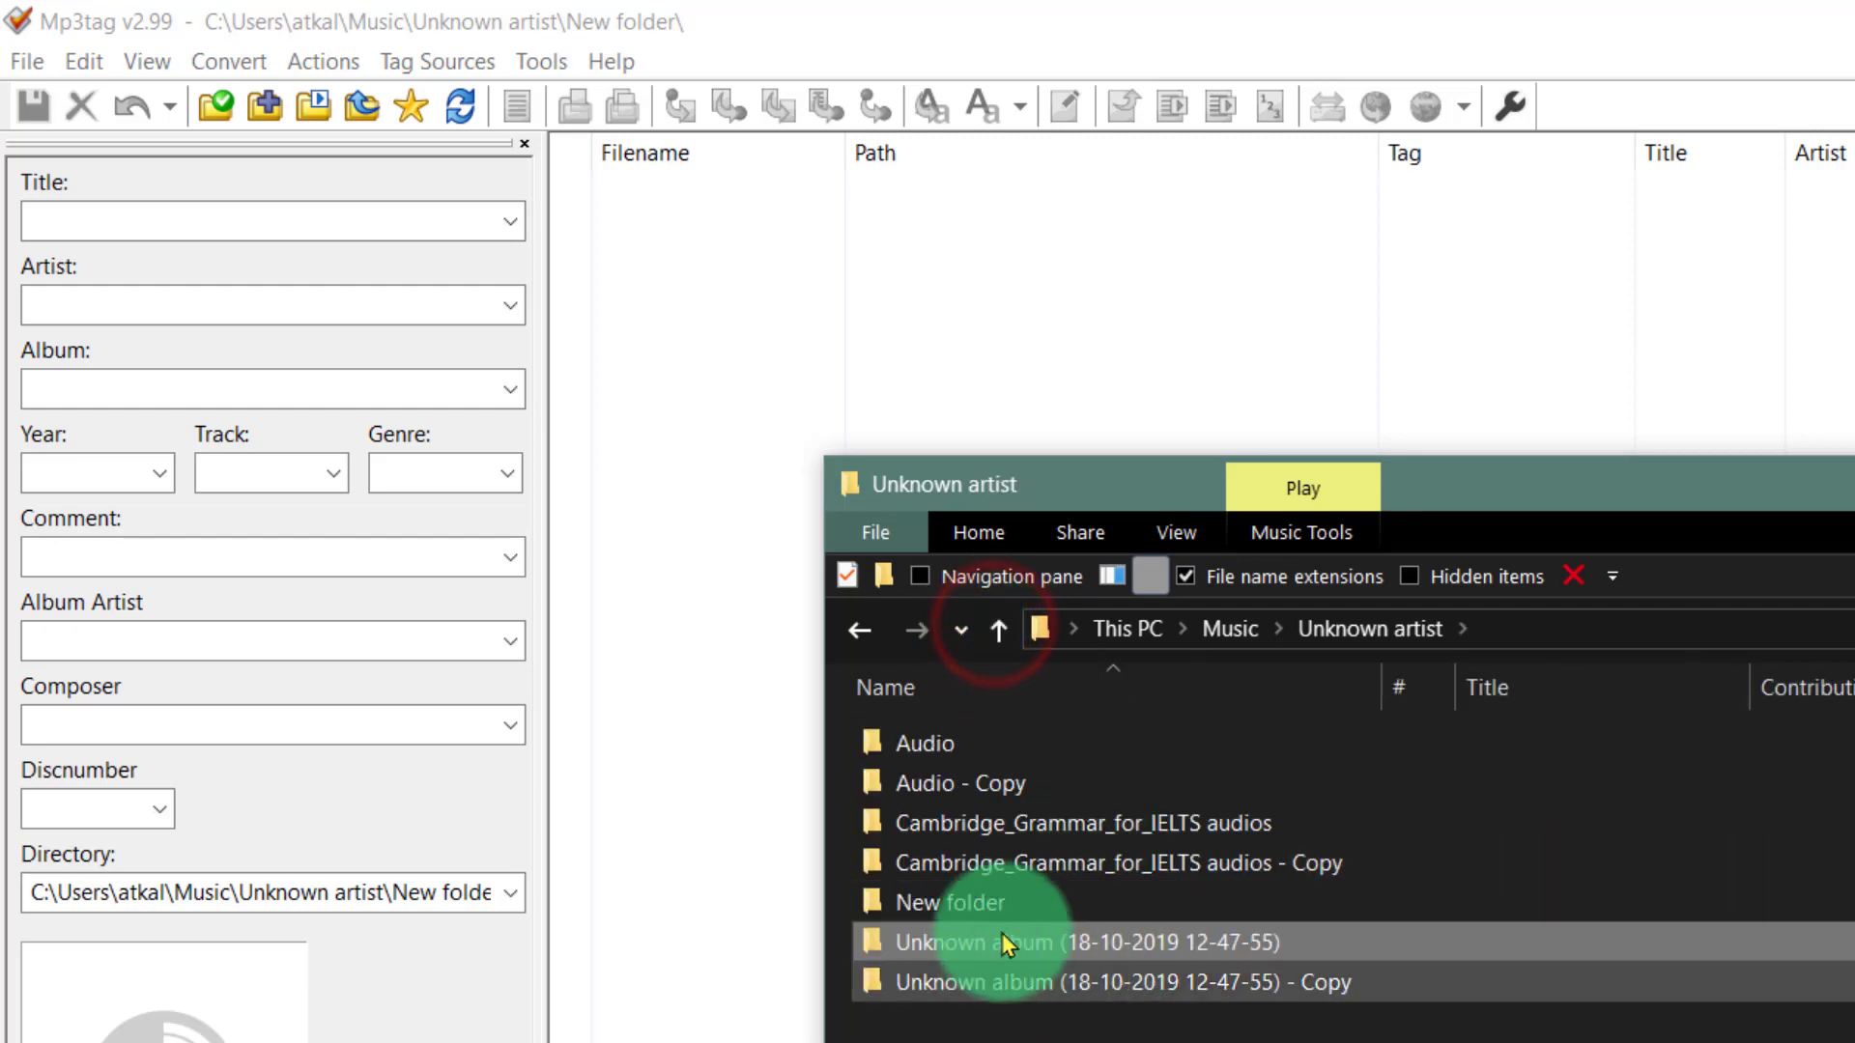
left_click_drag(1001, 943, 662, 740)
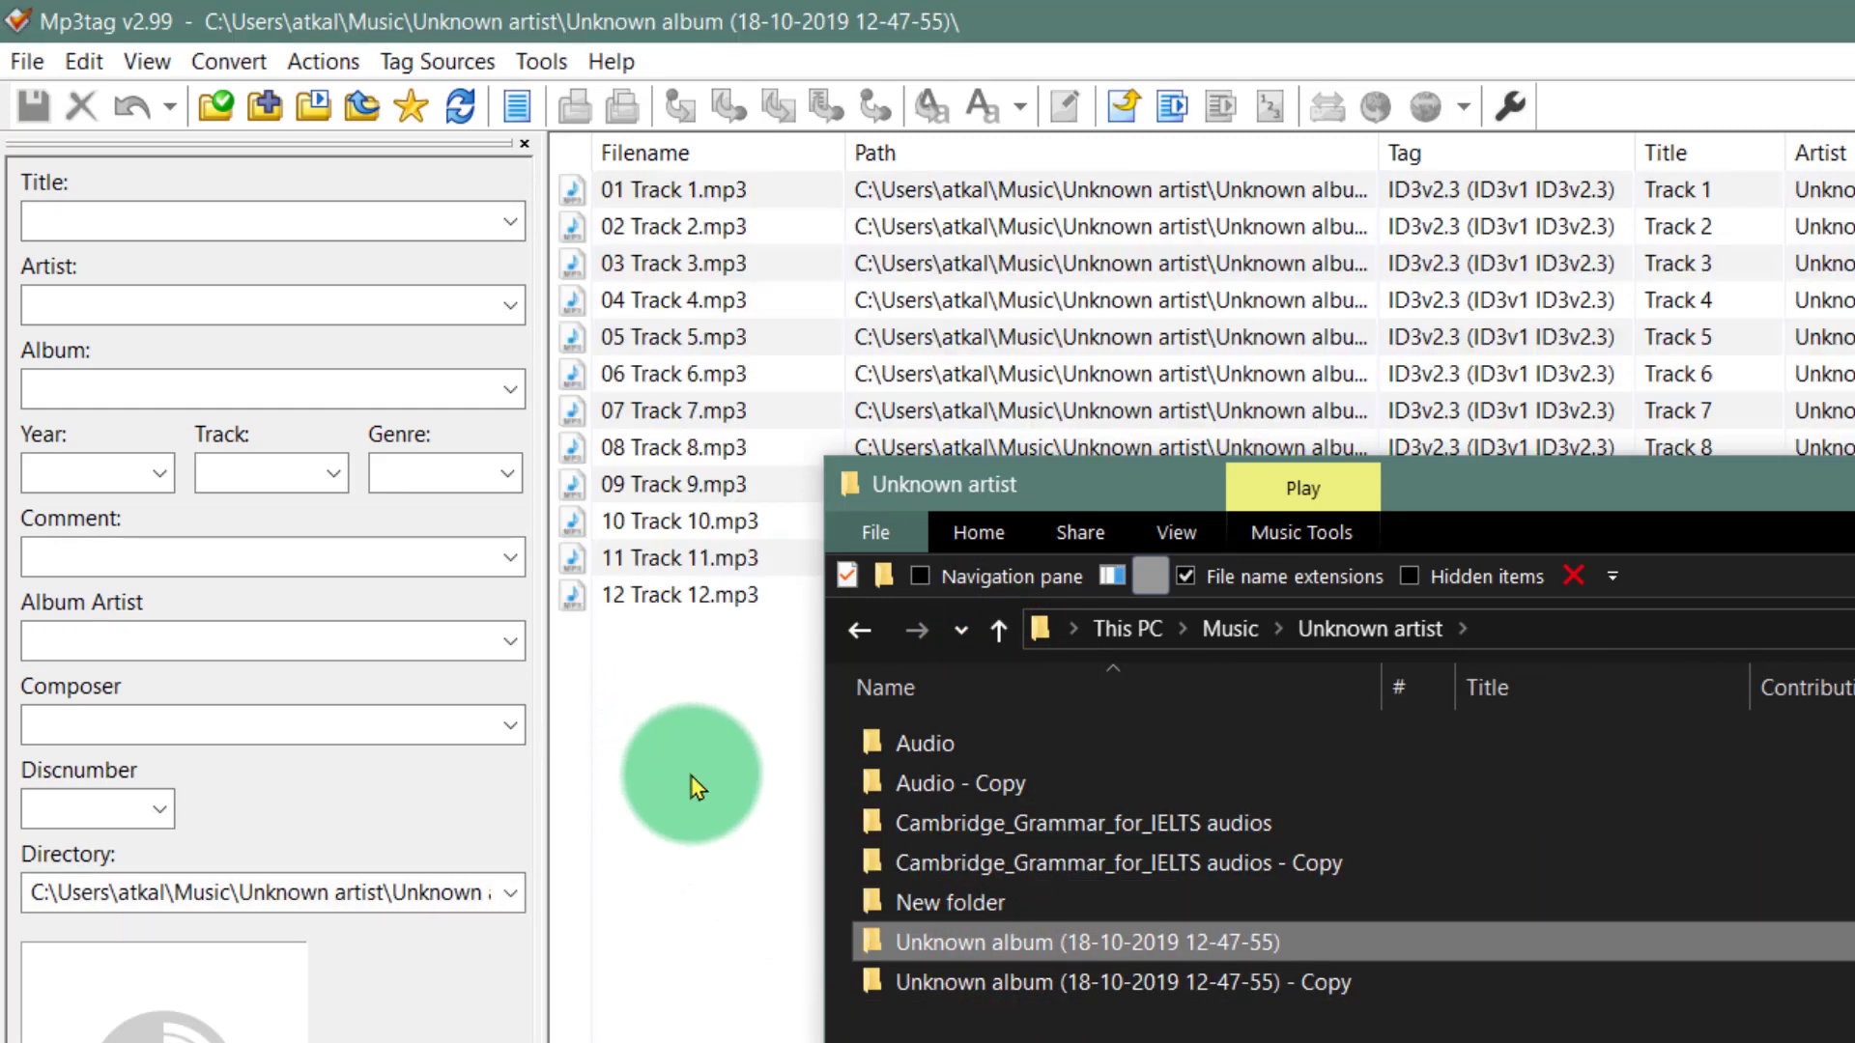
left_click(691, 784)
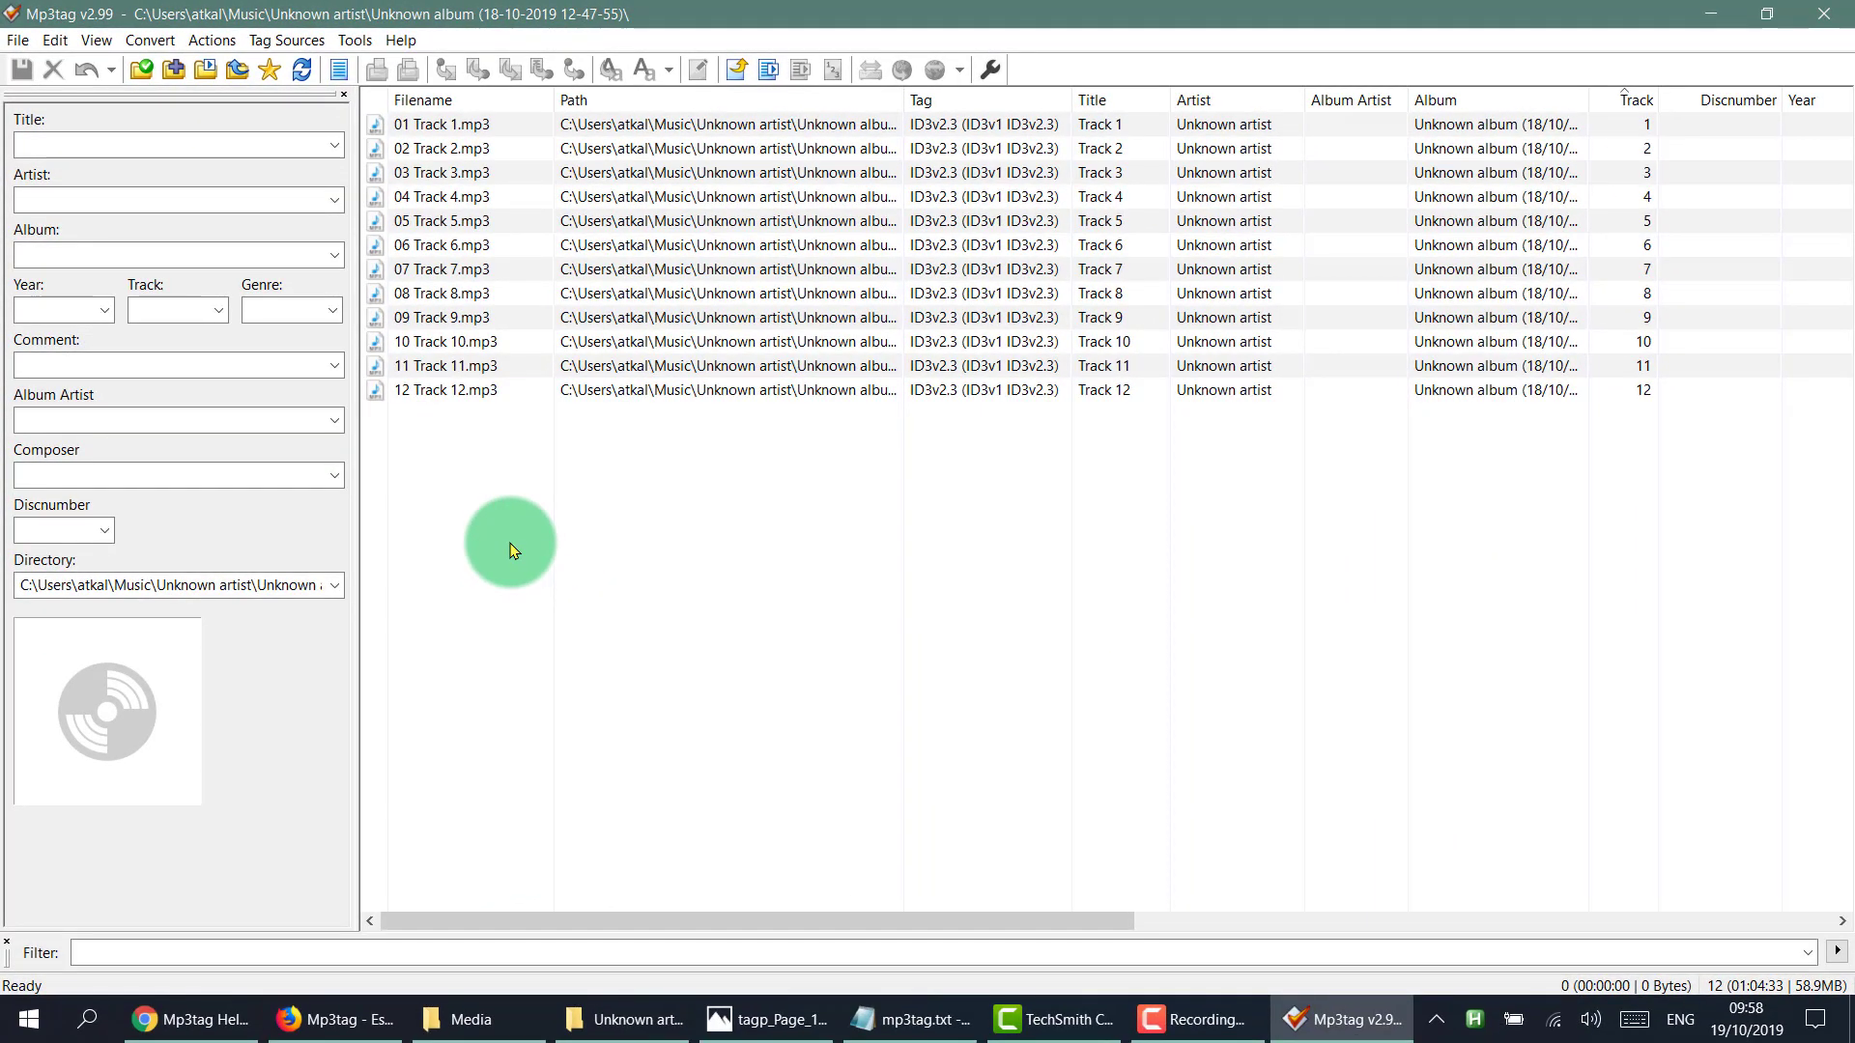
Reposition the File Explorer window below Mp3tag's track list and open the original album folder in it.
left_click(628, 1021)
left_click_drag(995, 367, 1006, 464)
double_click(622, 751)
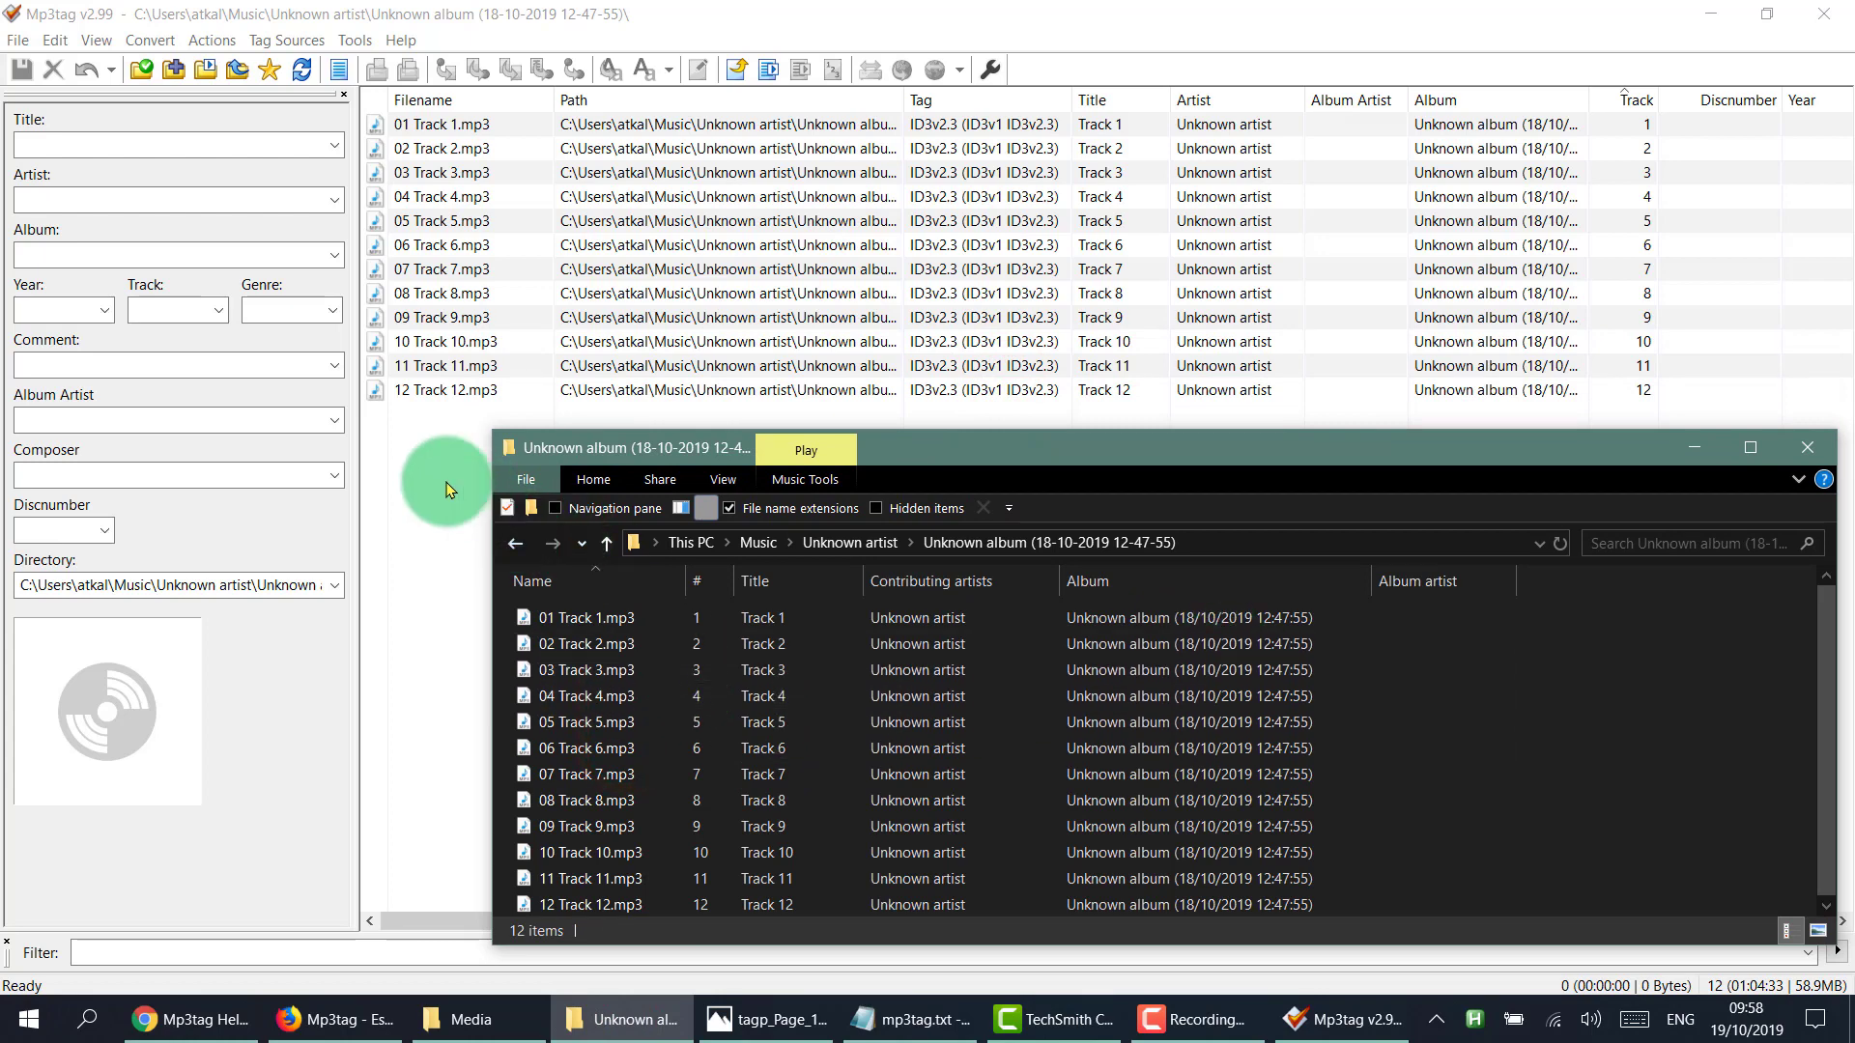
Select all twelve tracks in Mp3tag and set both Artist and Album Artist to First Masterclass.
left_click(406, 479)
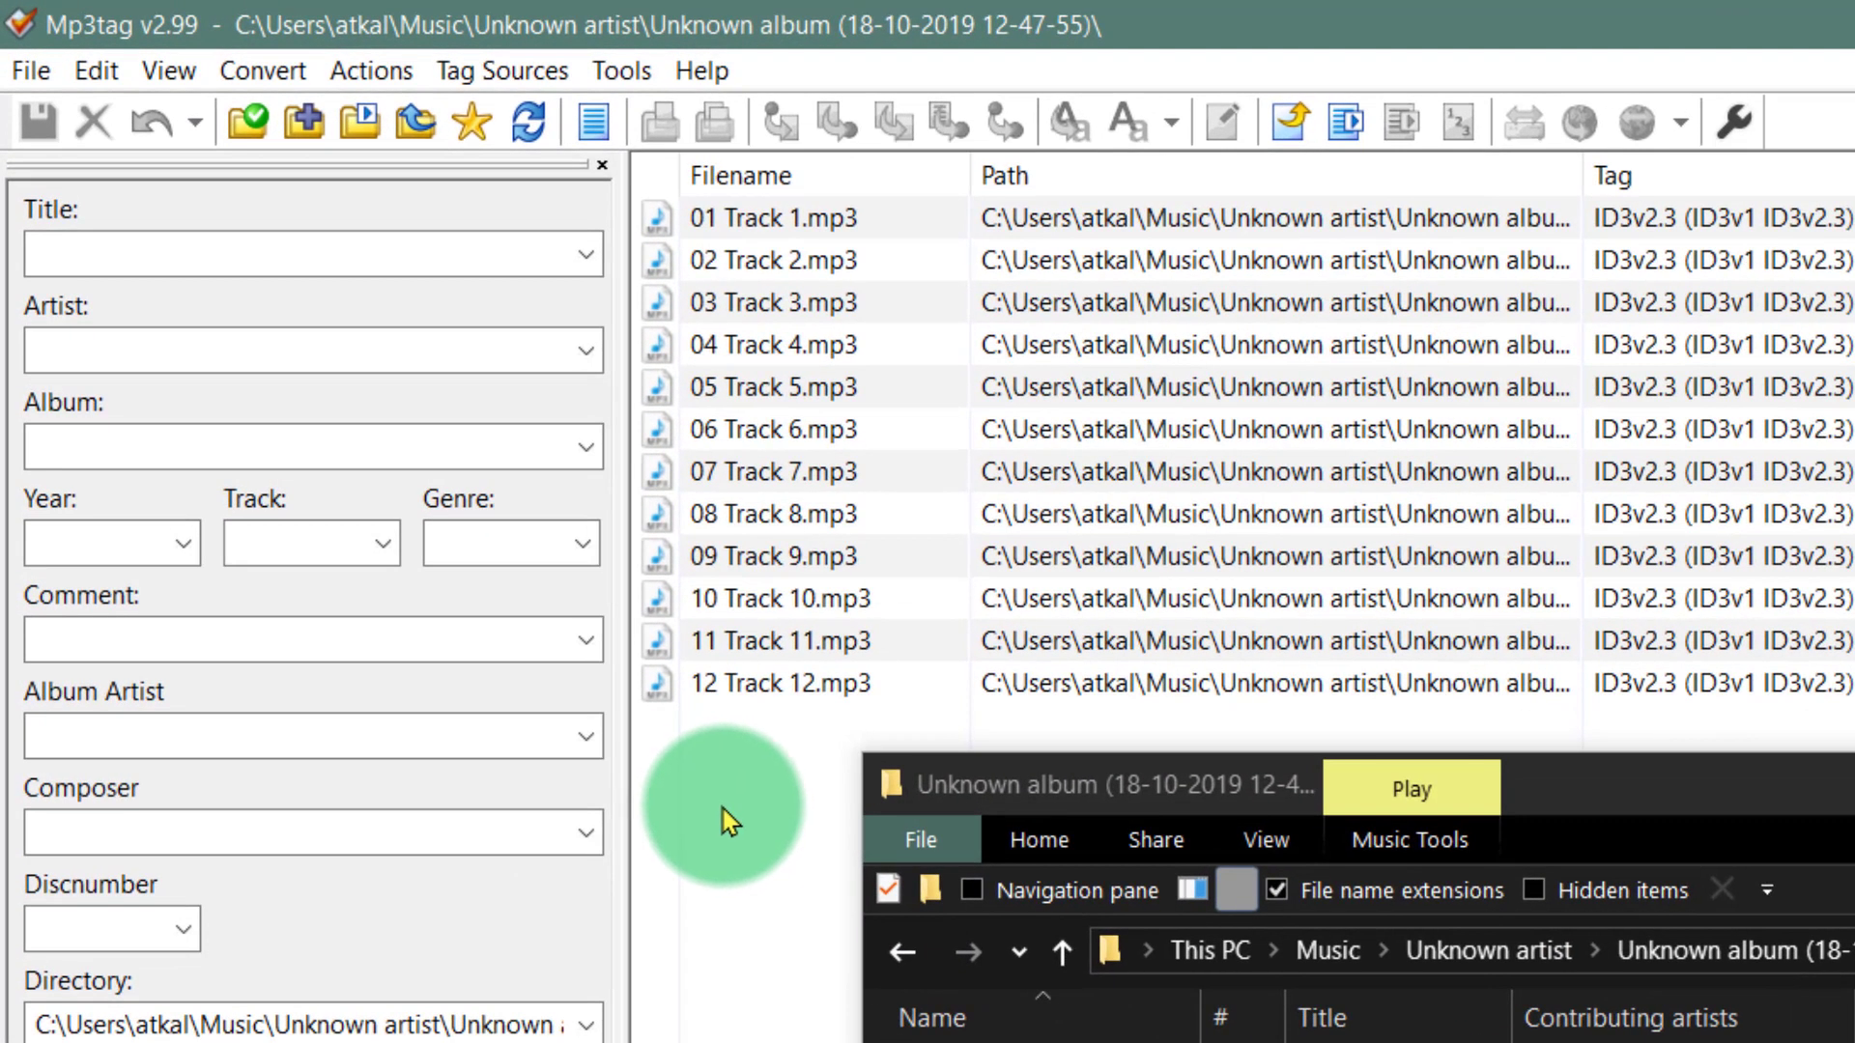
left_click_drag(715, 855, 800, 217)
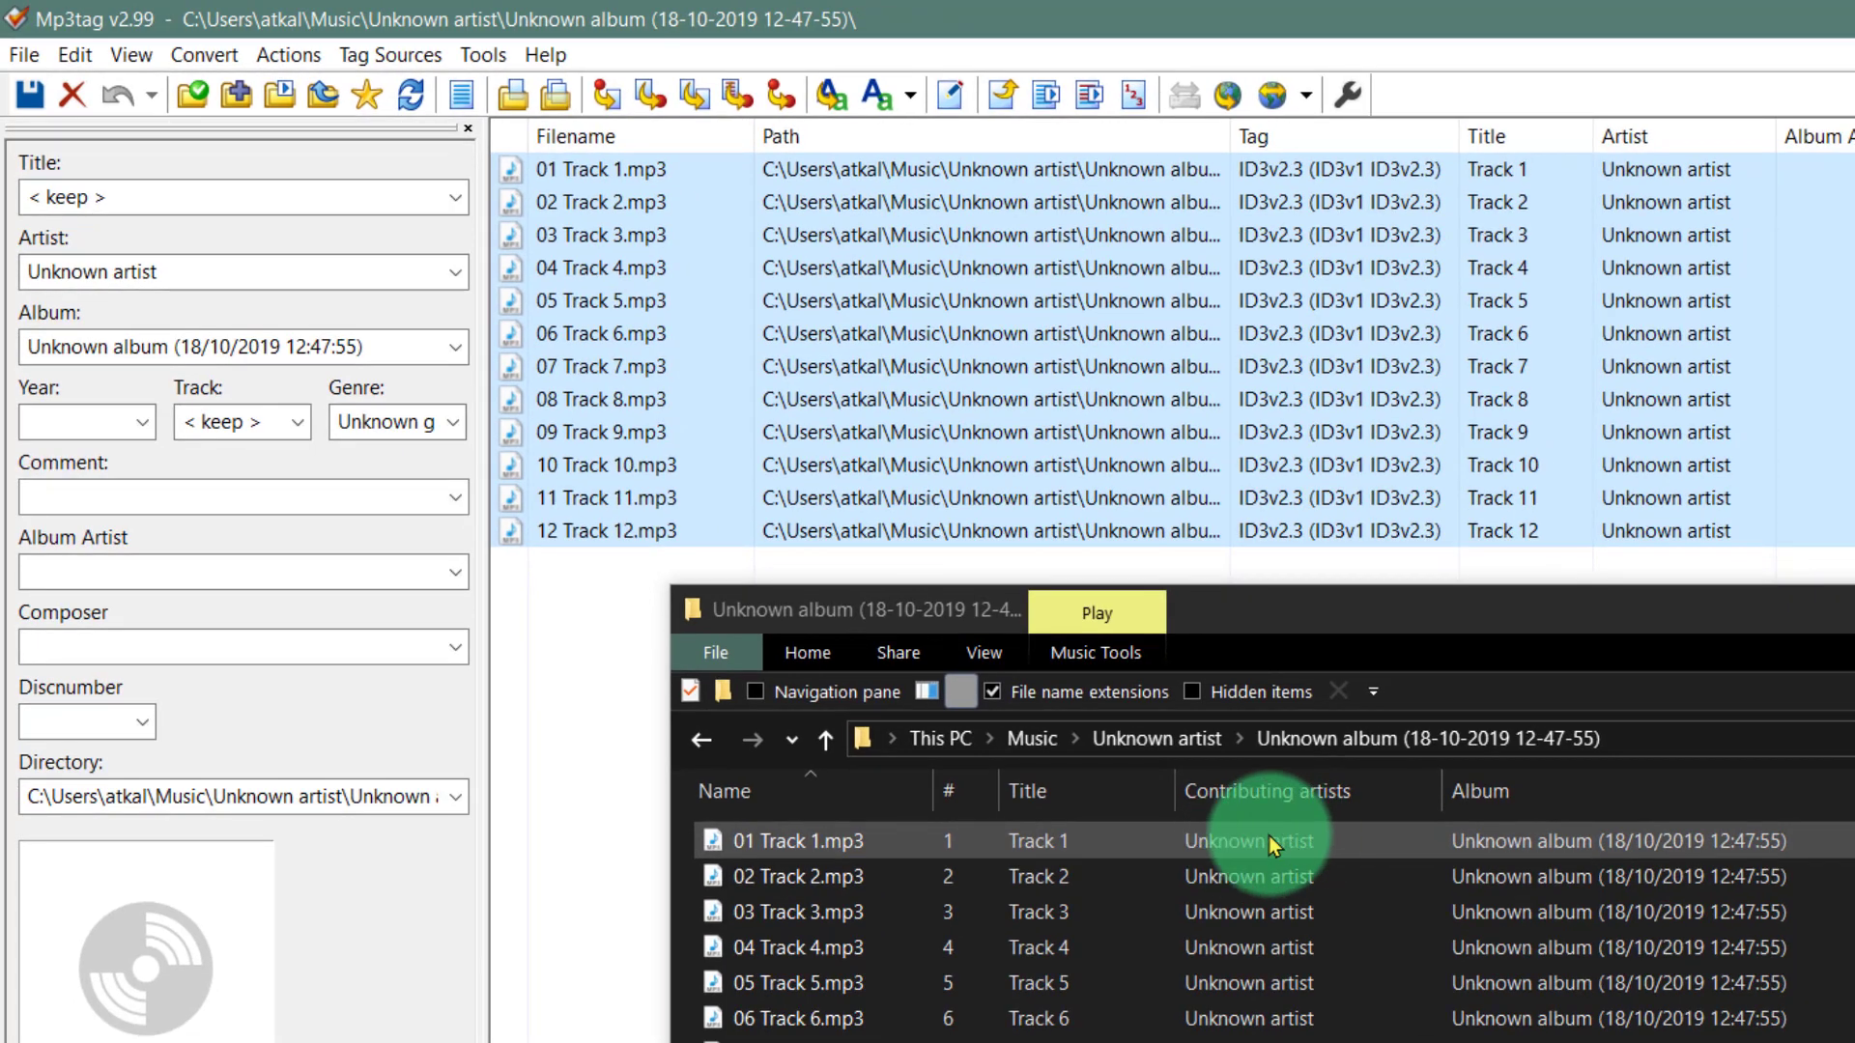
left_click(176, 270)
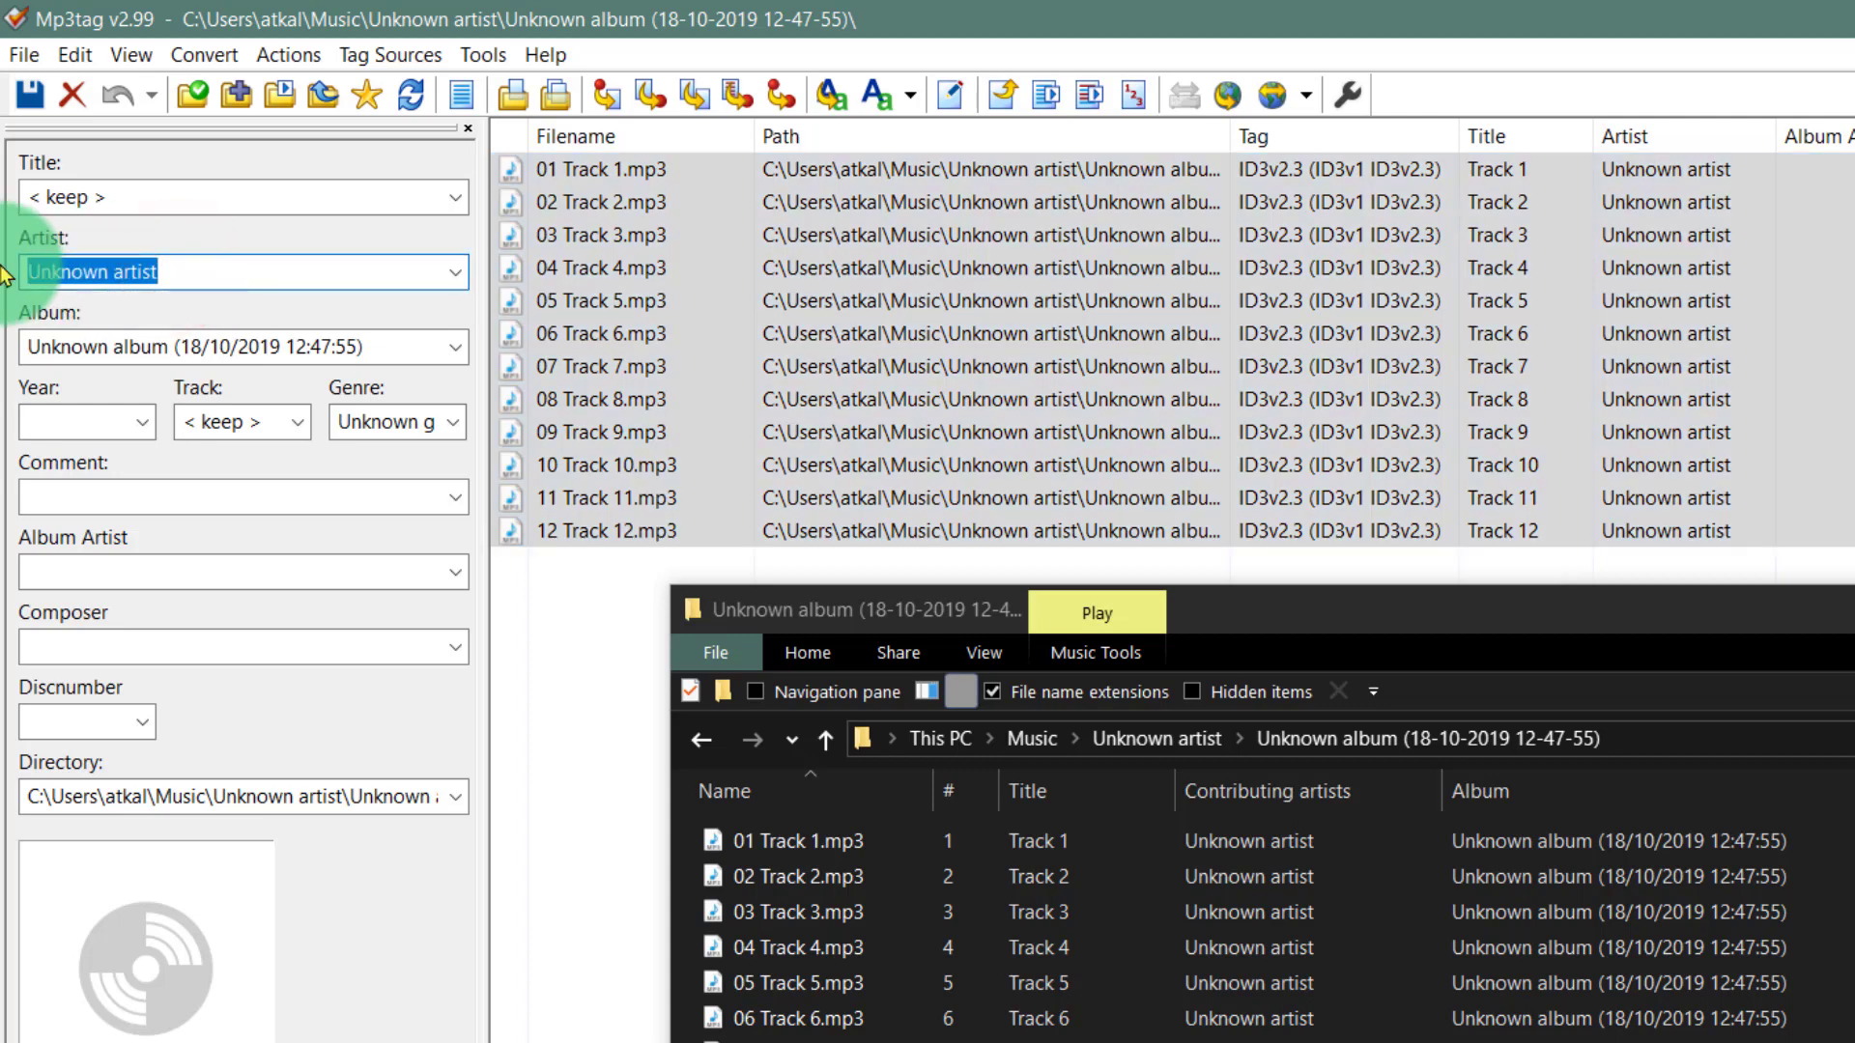
type("First Masterclass")
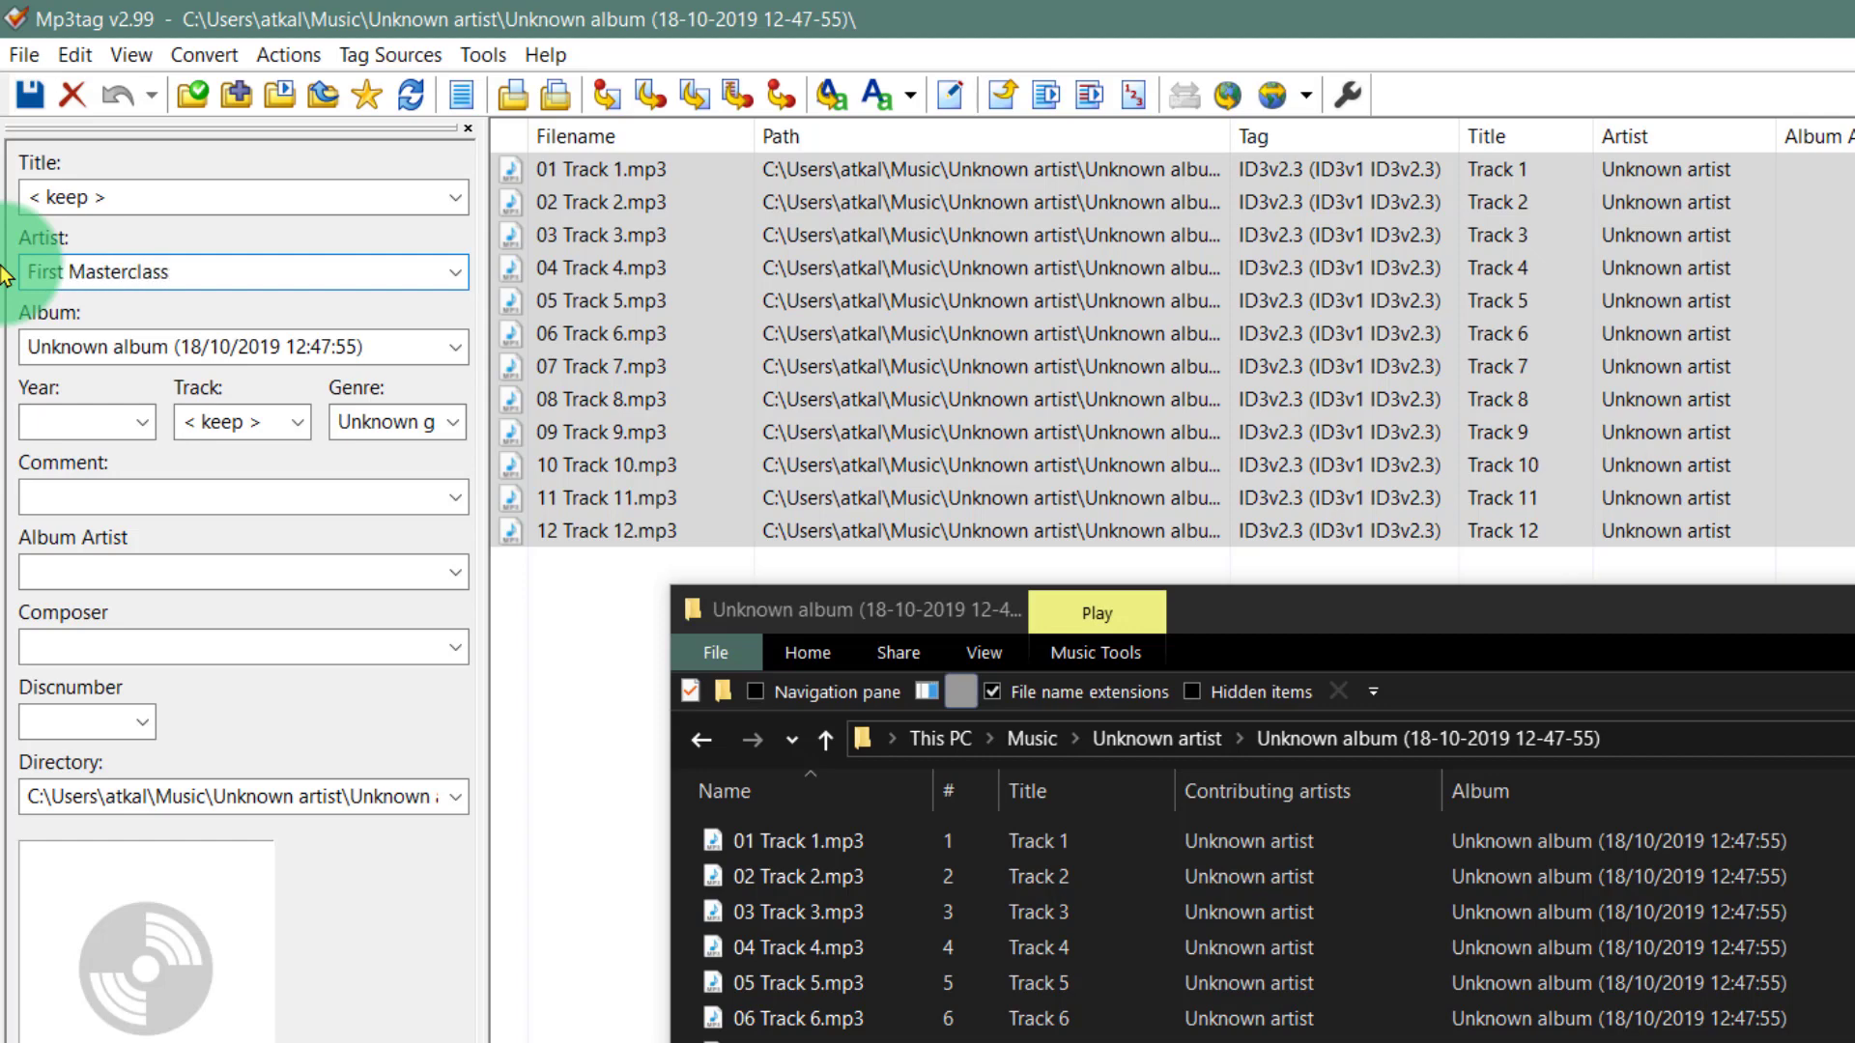
left_click_drag(207, 276, 5, 280)
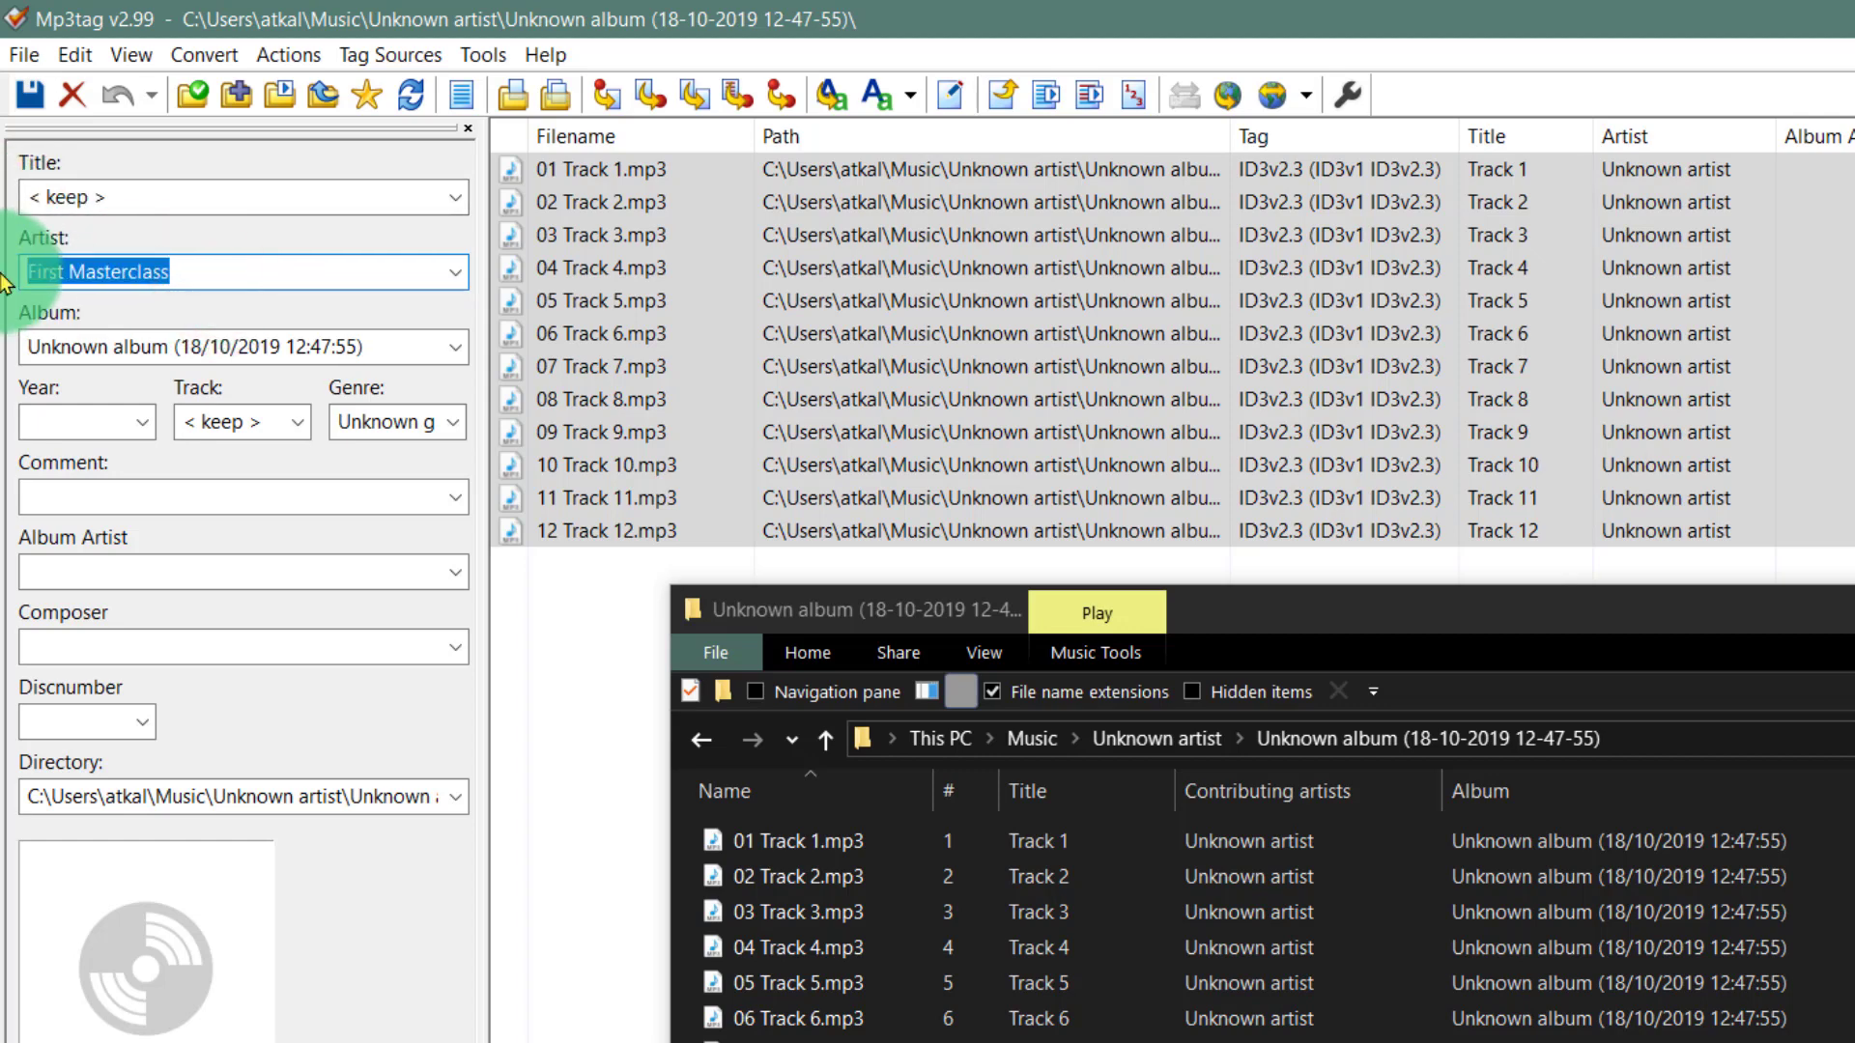
left_click(108, 573)
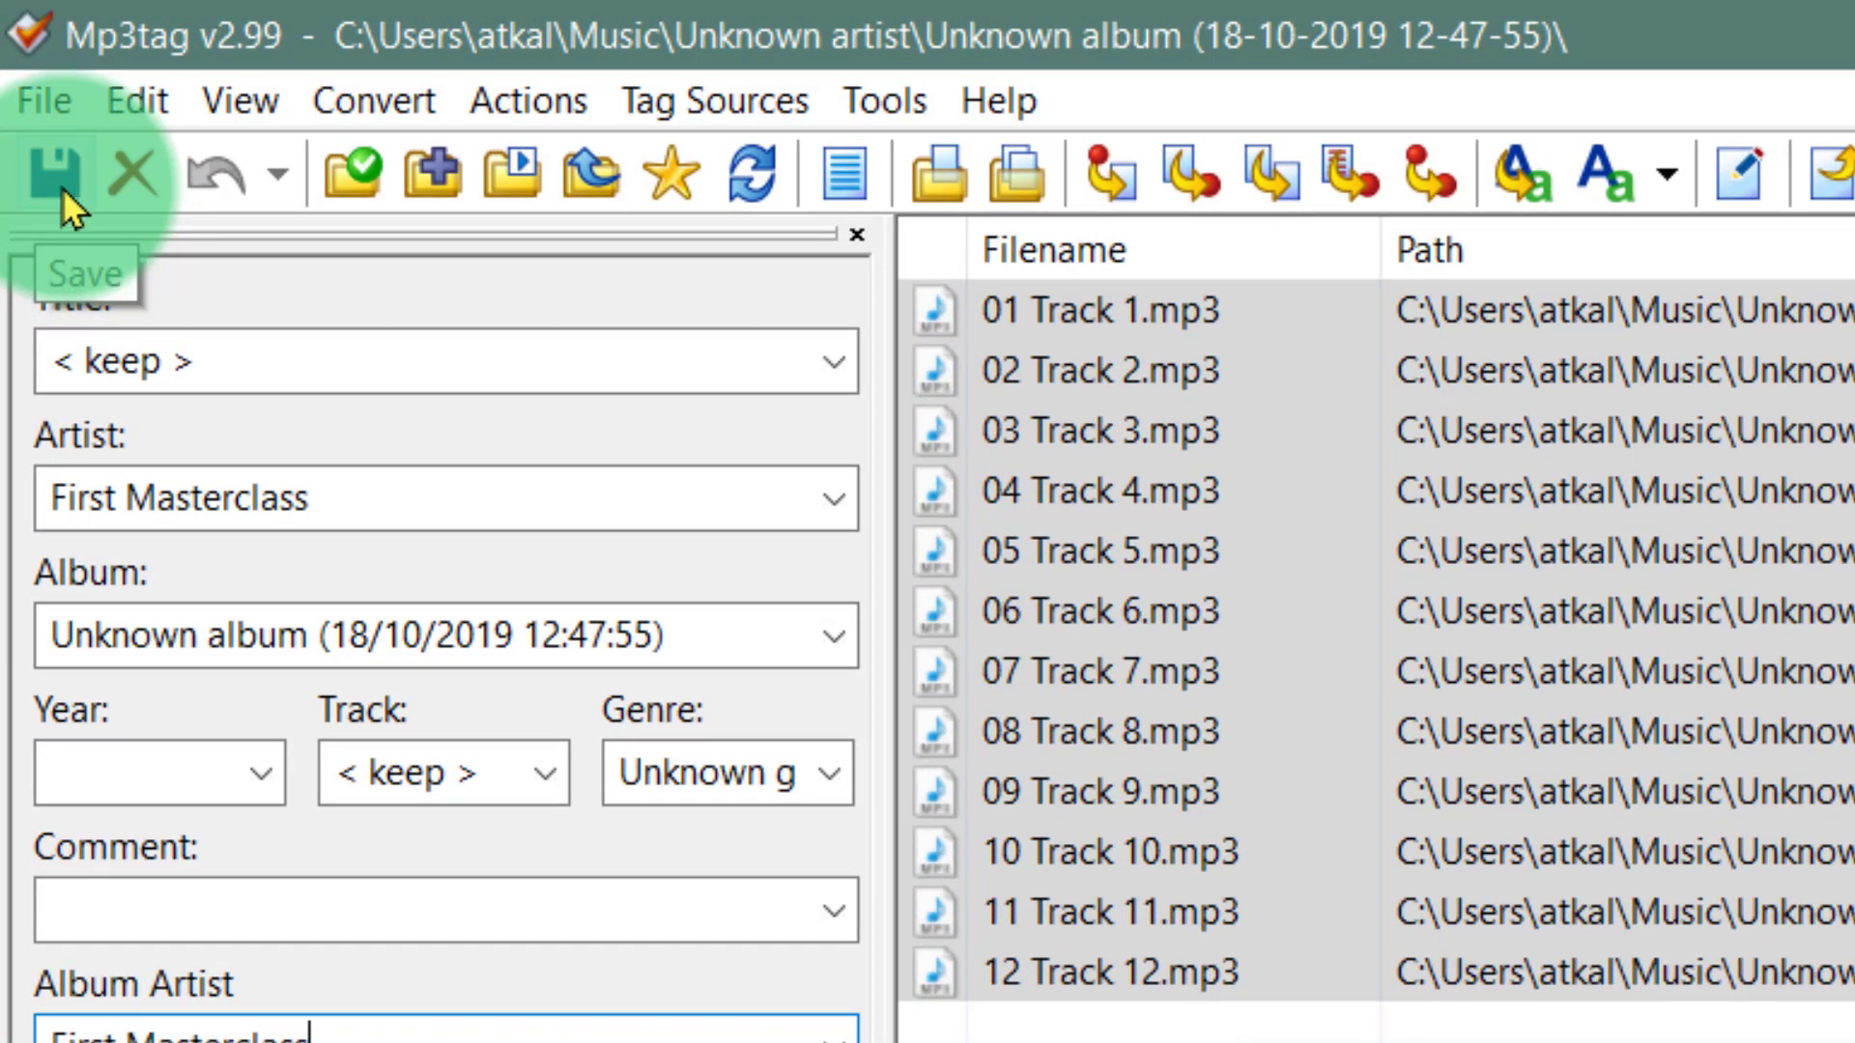
Save the tags to all selected tracks and widen the Album Artist column to fit its contents.
left_click(60, 185)
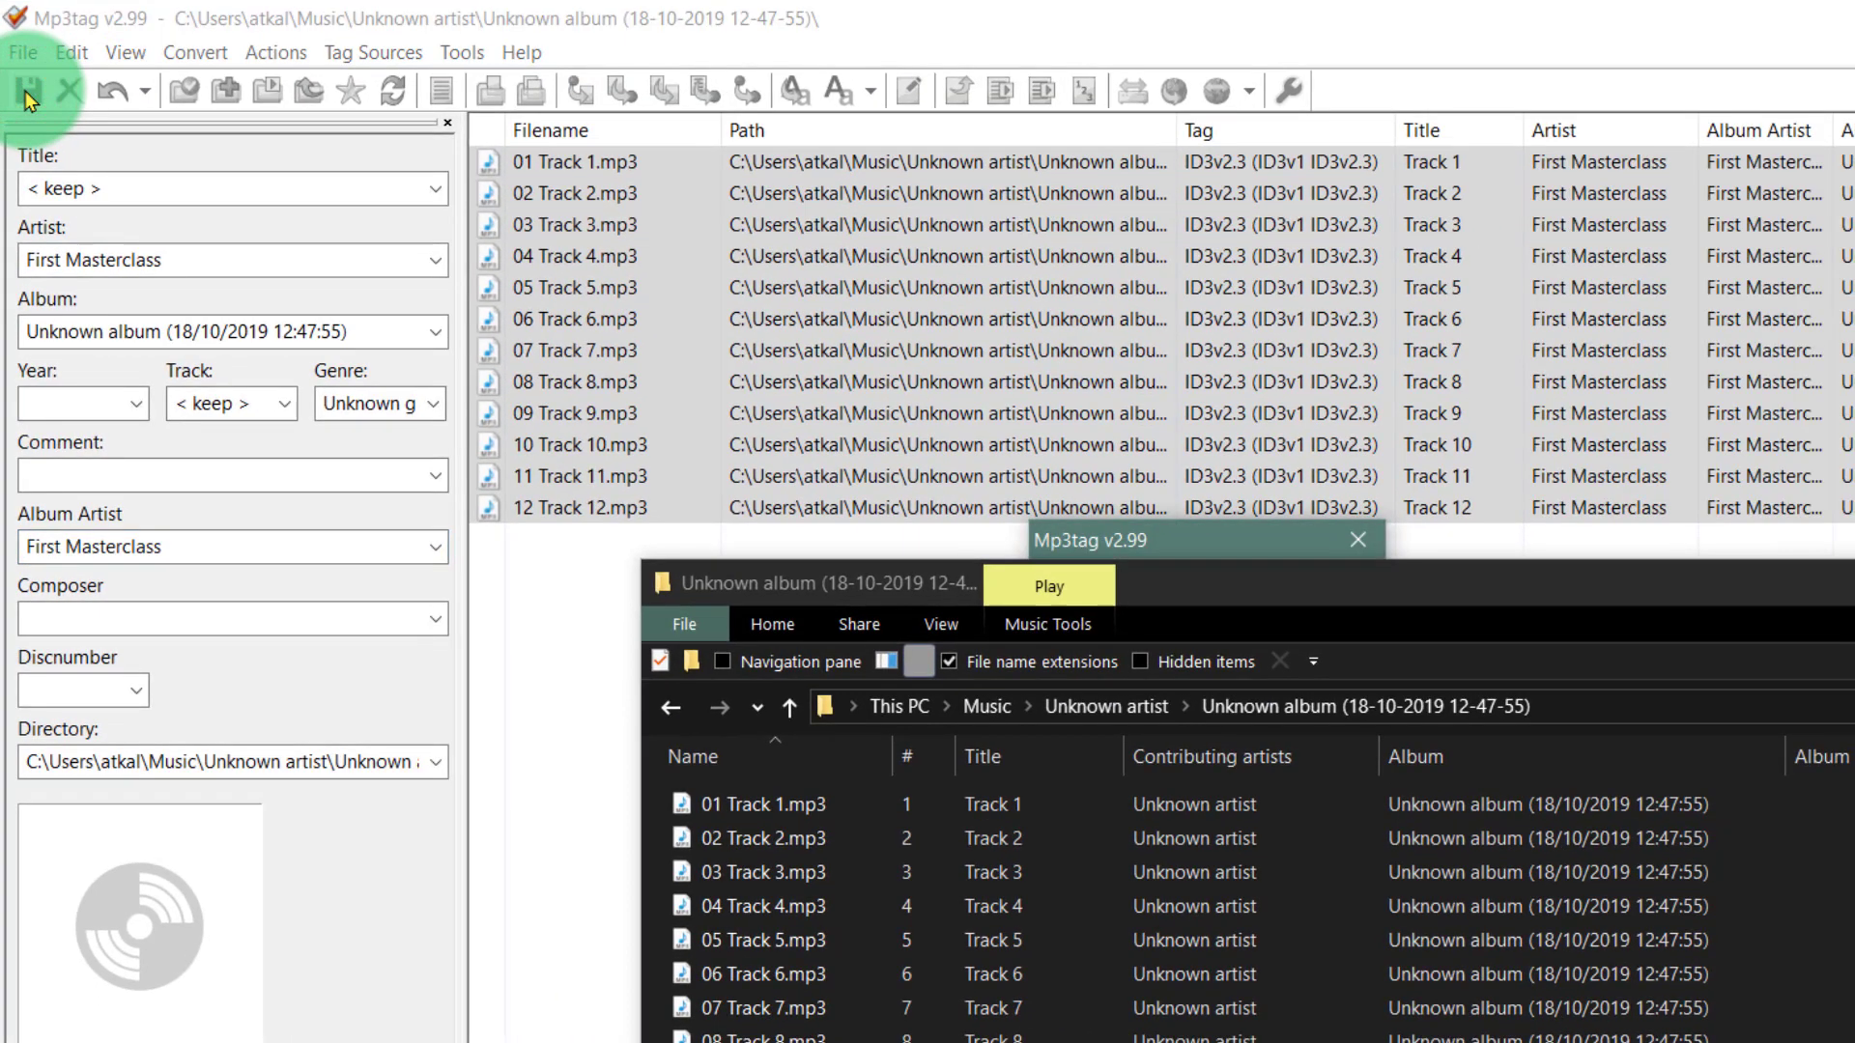
left_click_drag(1198, 537, 1105, 252)
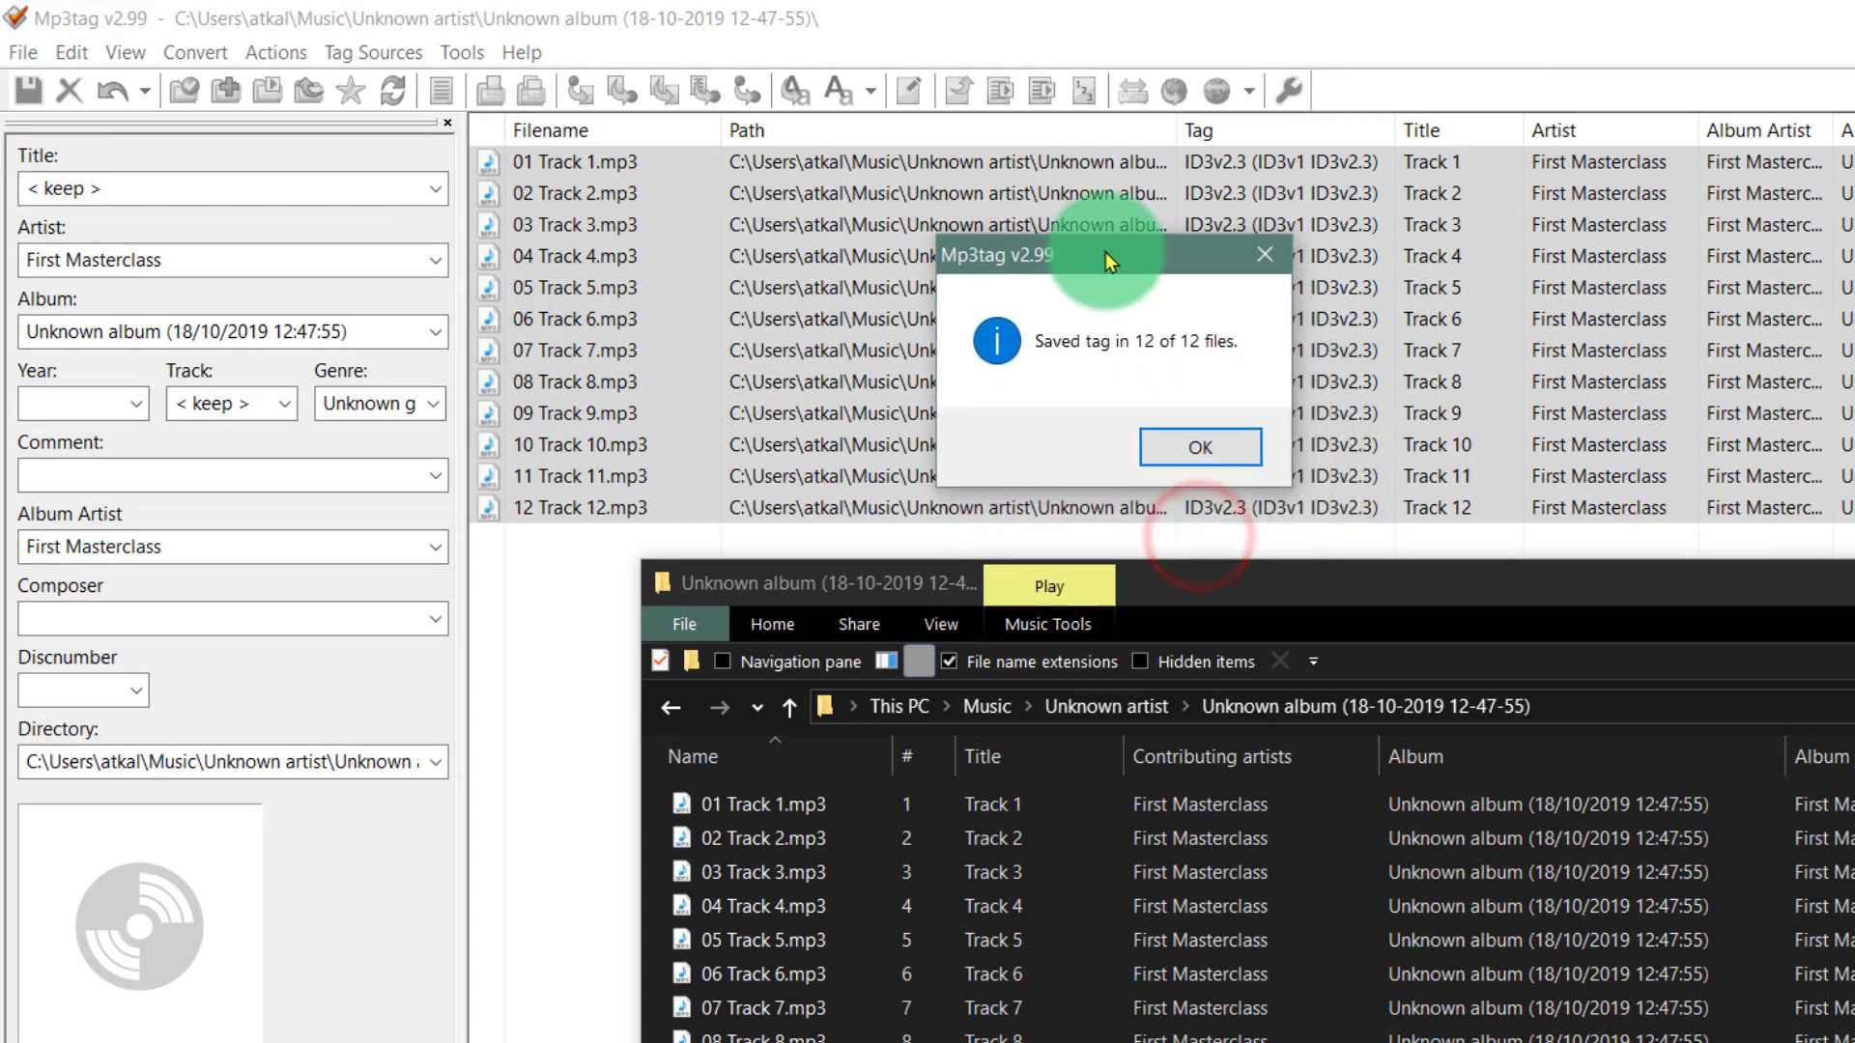
left_click(1197, 447)
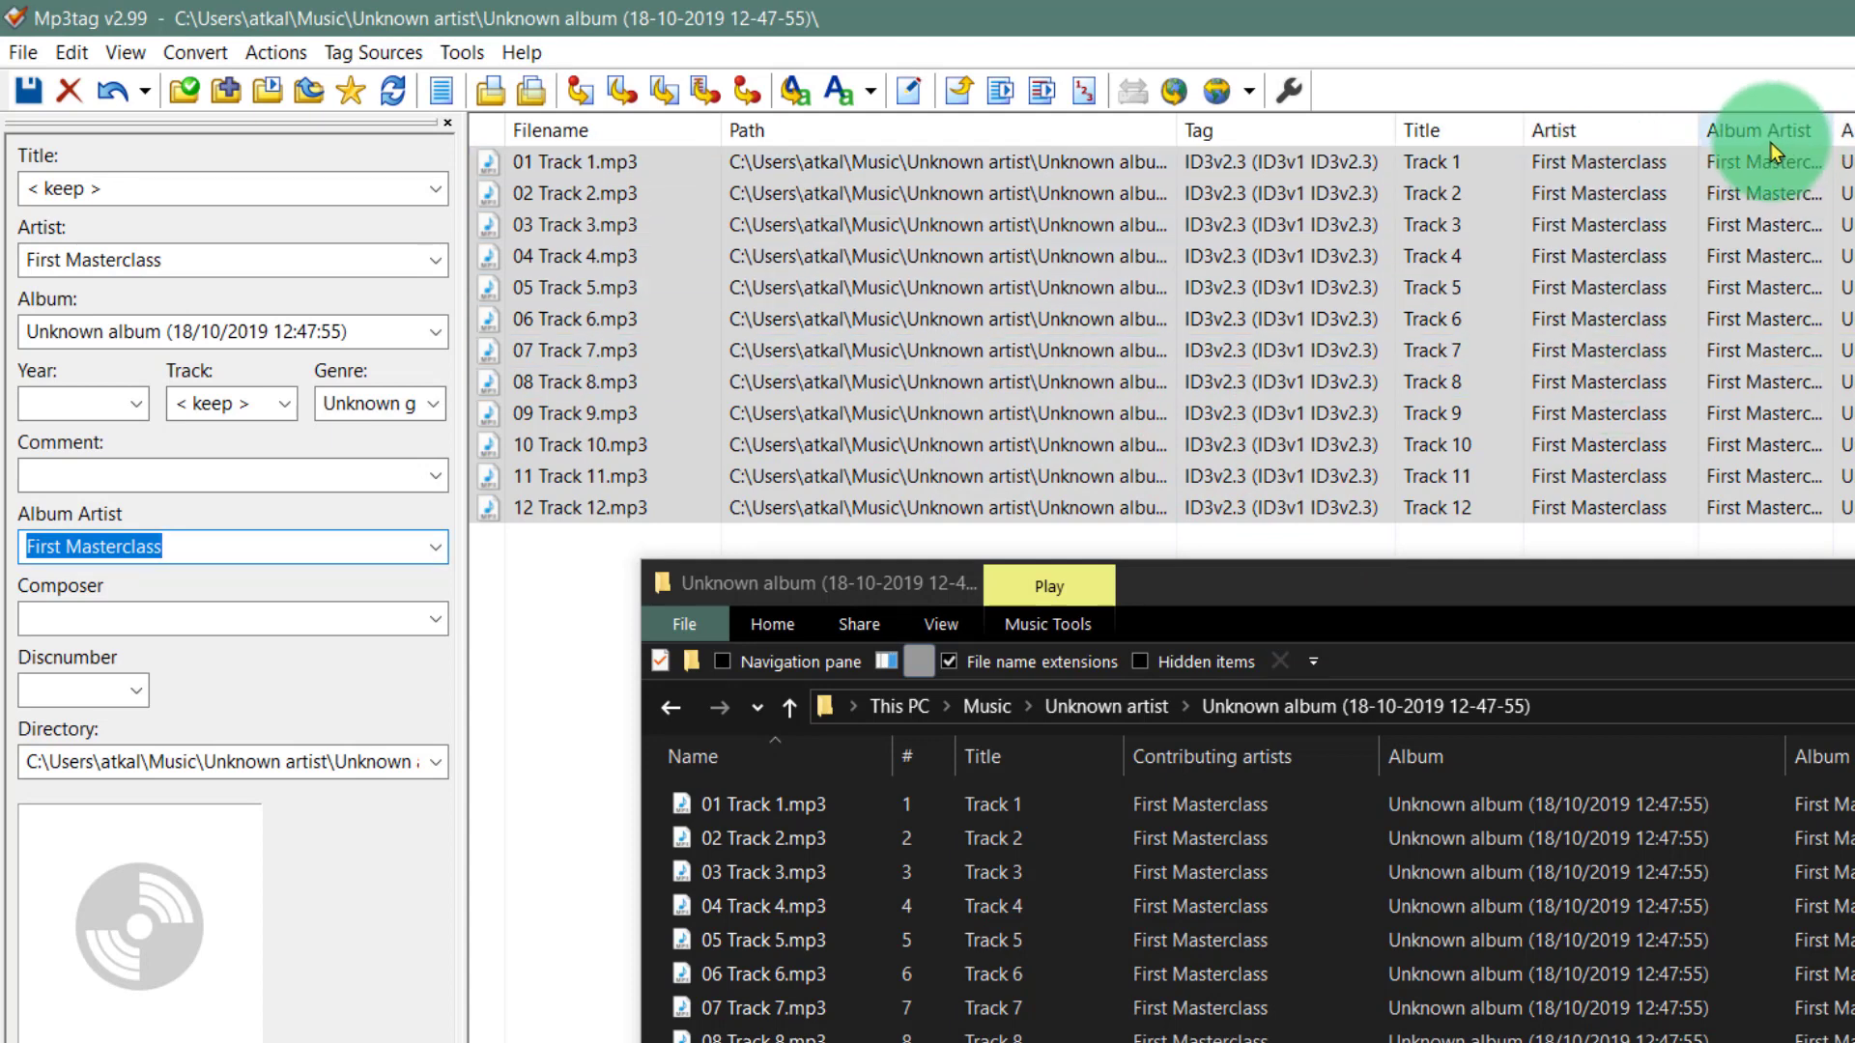
double_click(1836, 129)
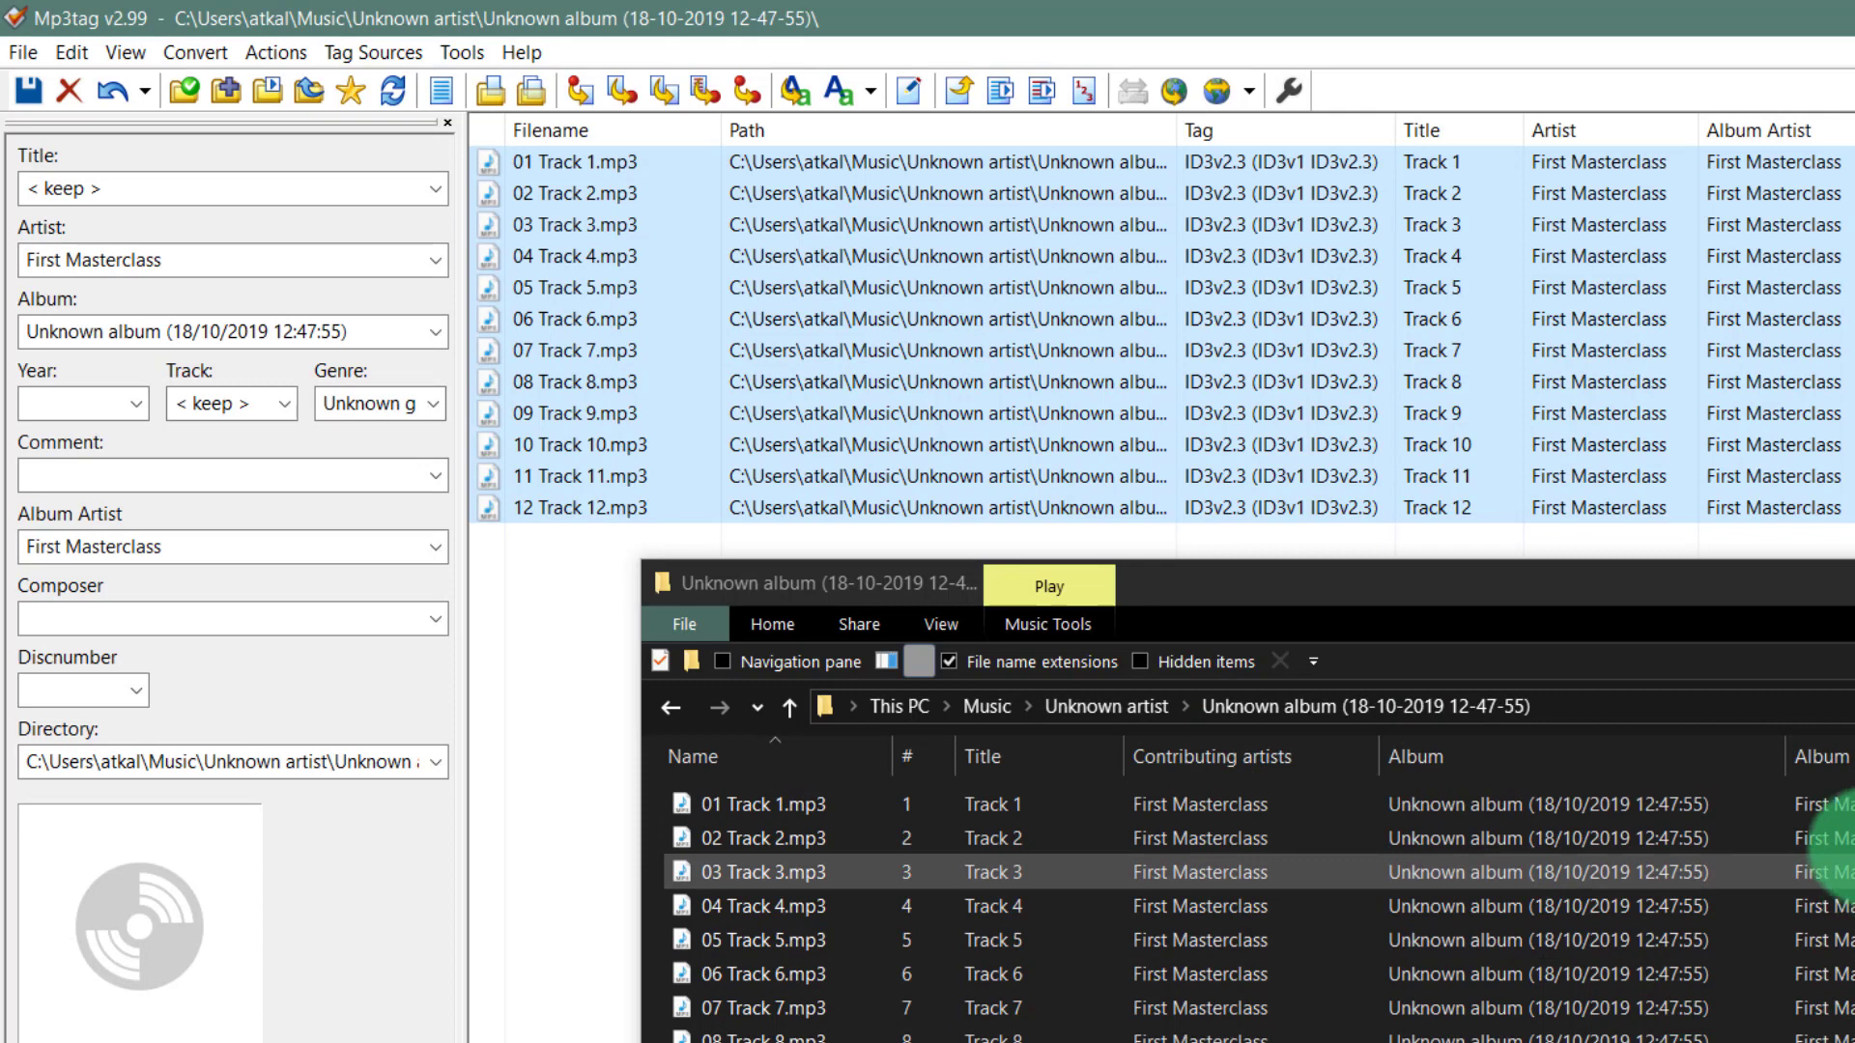
Set the Album of all twelve selected tracks to Workbook and save the tags.
left_click(139, 329)
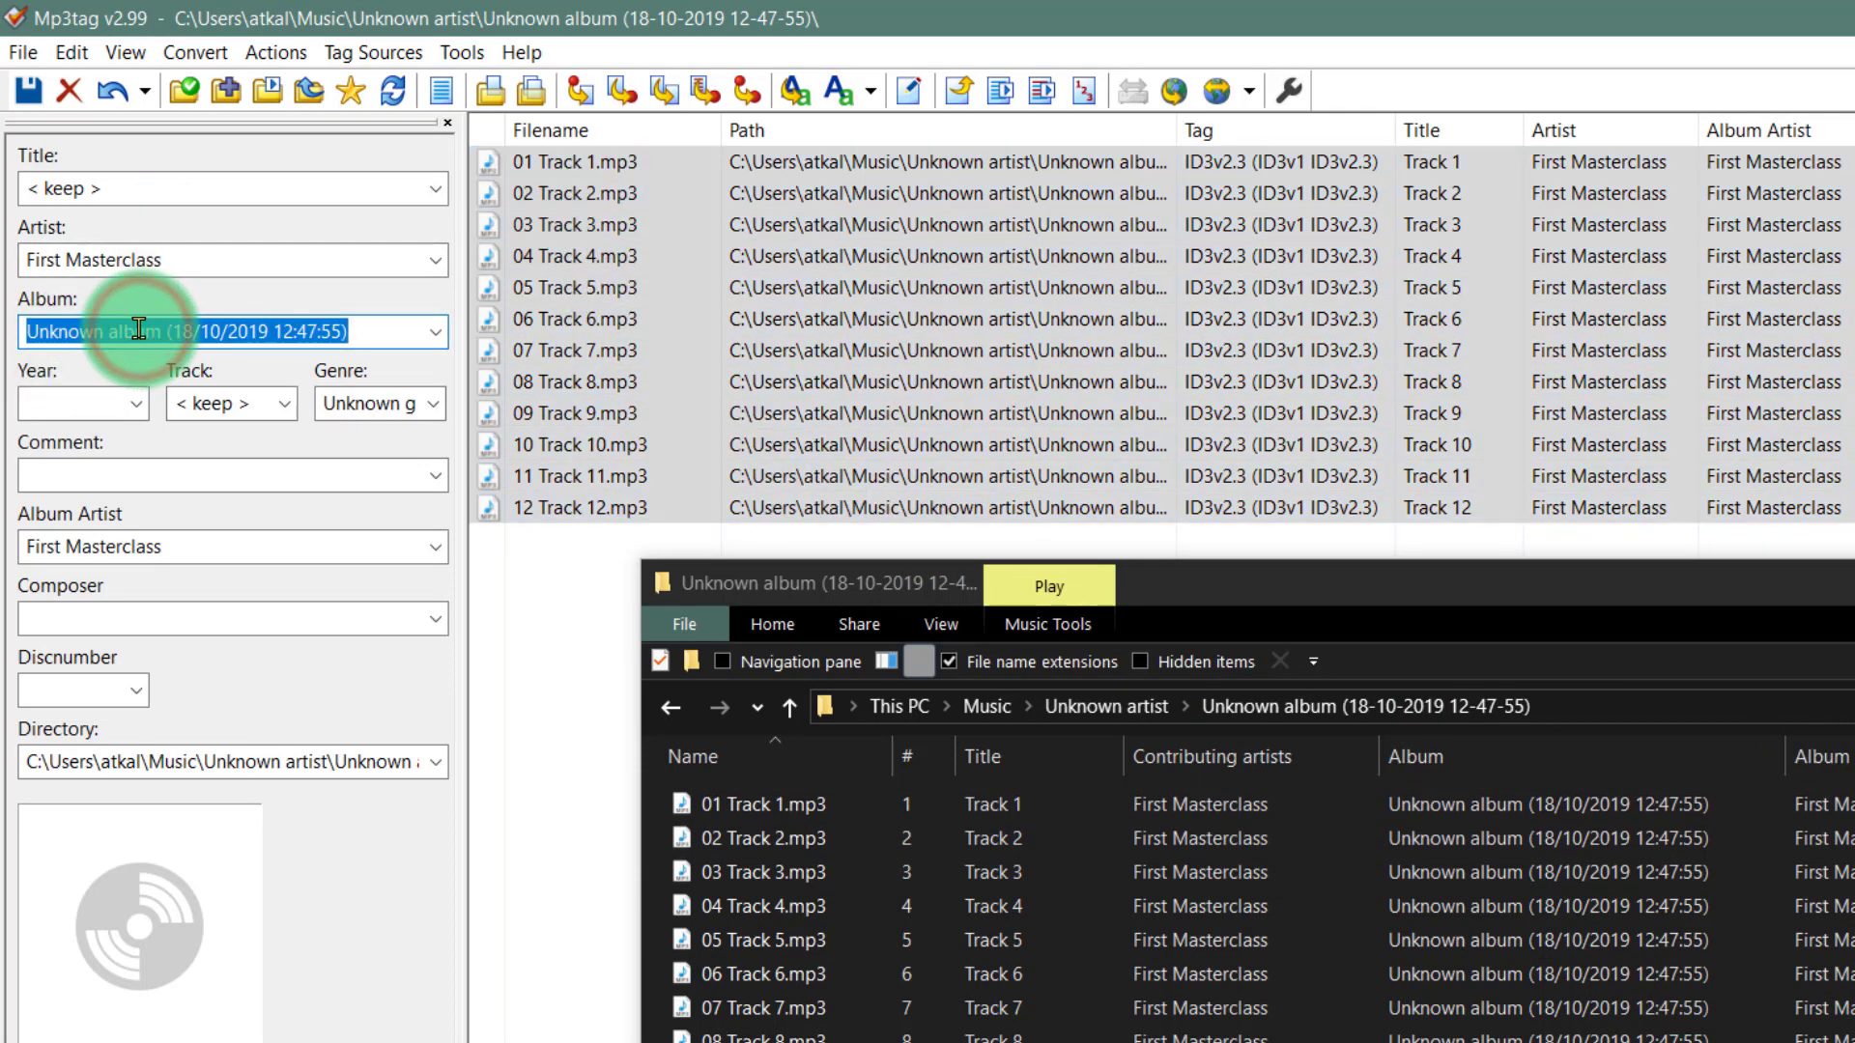
type("Workbook")
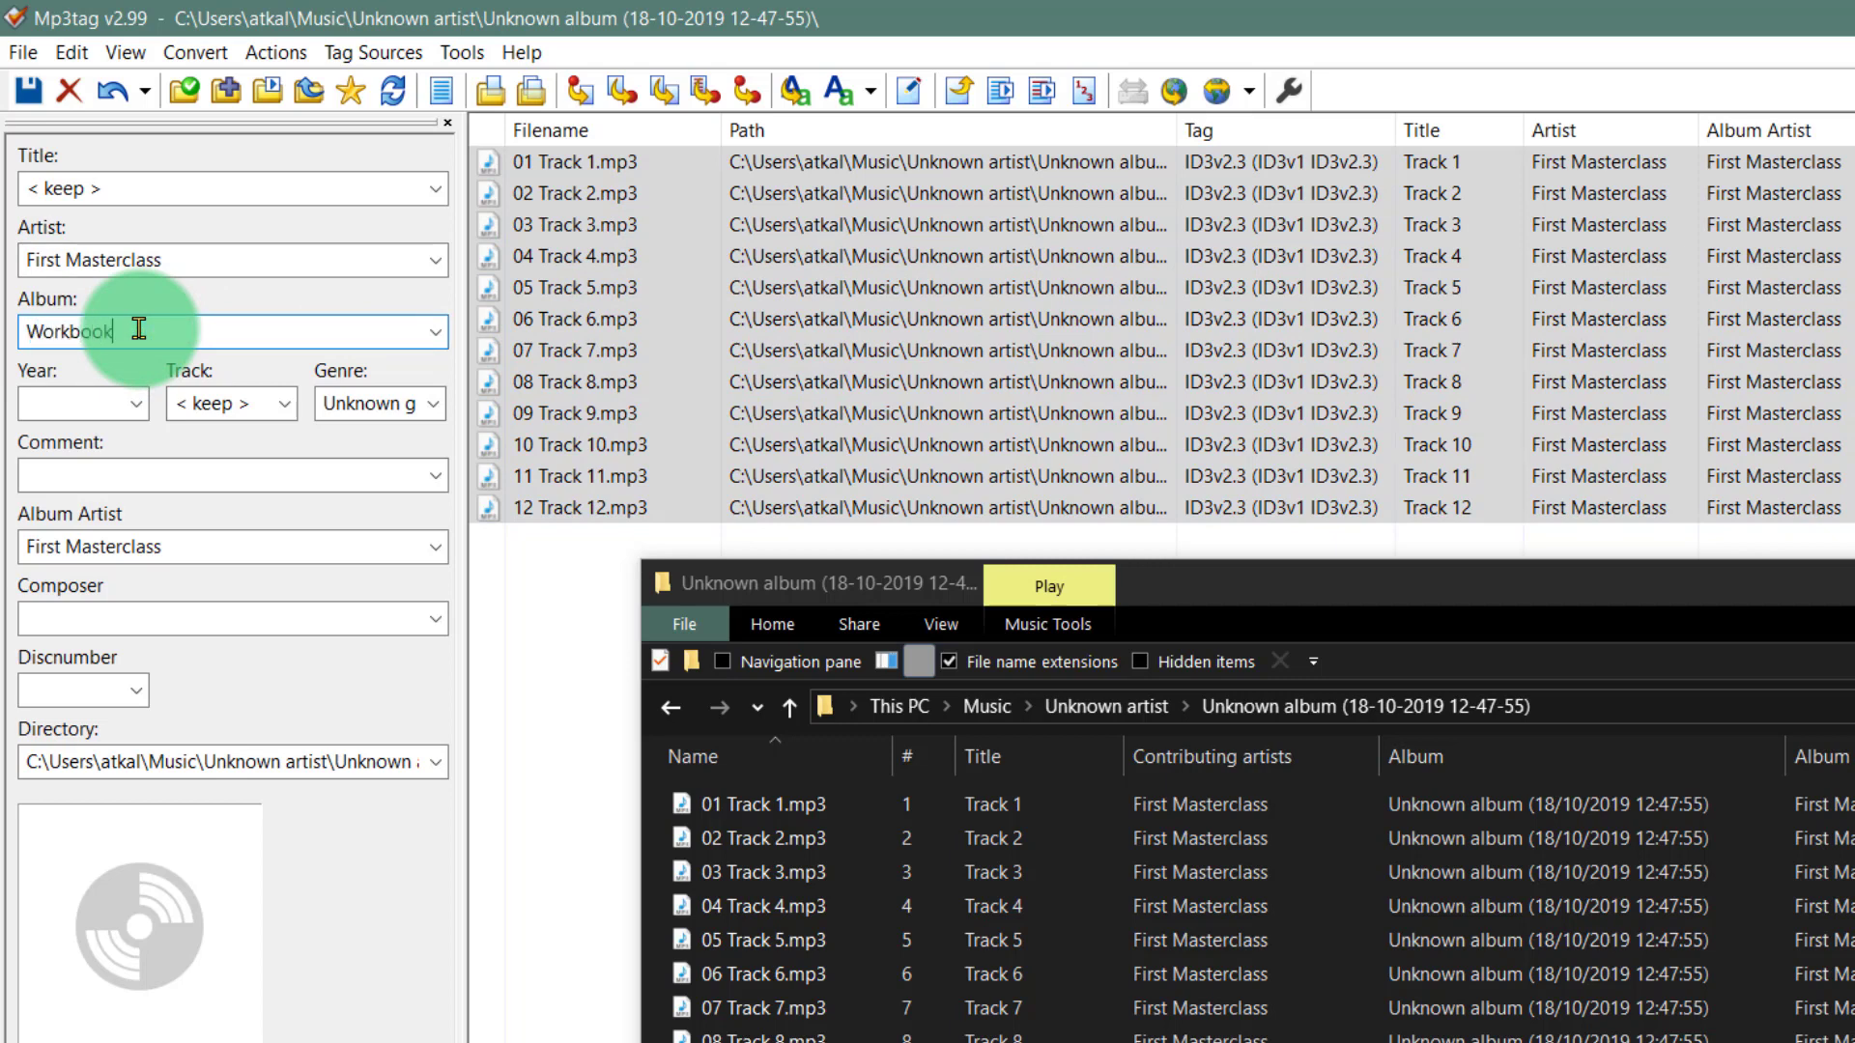
left_click(24, 94)
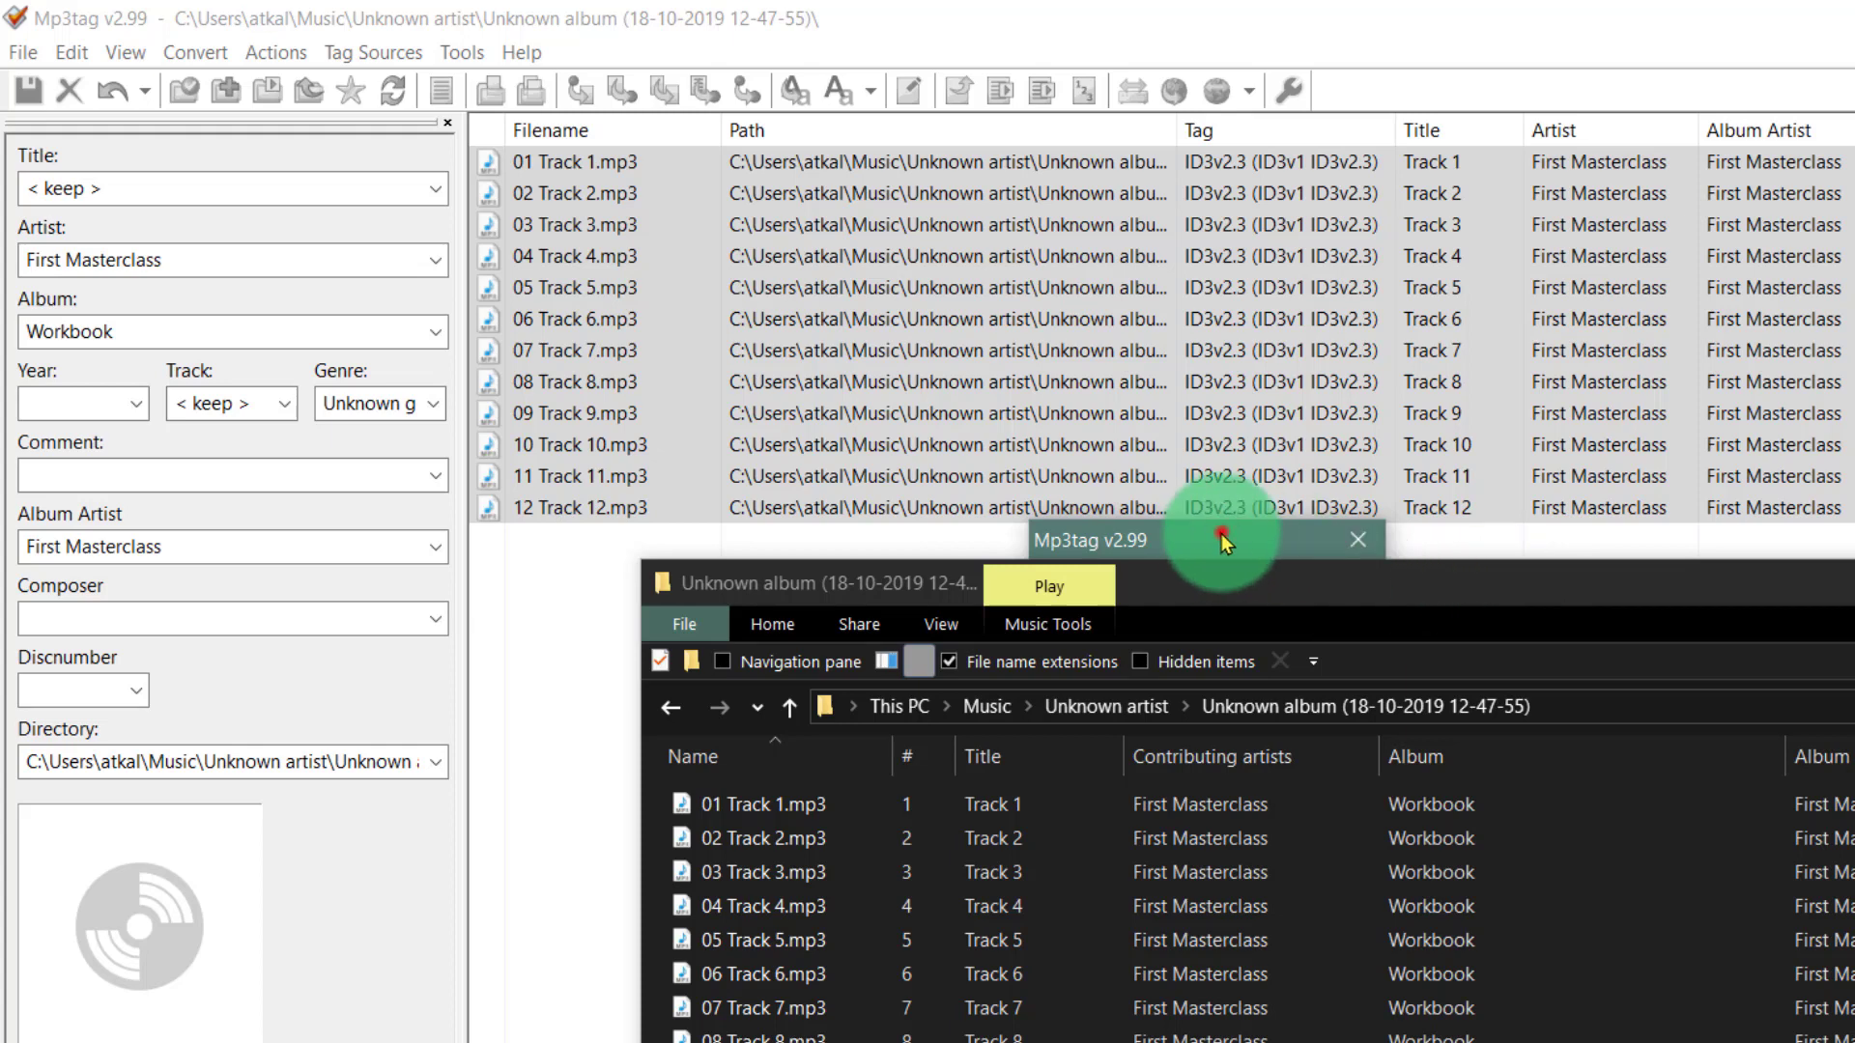
left_click_drag(1221, 533, 1232, 304)
left_click(1323, 493)
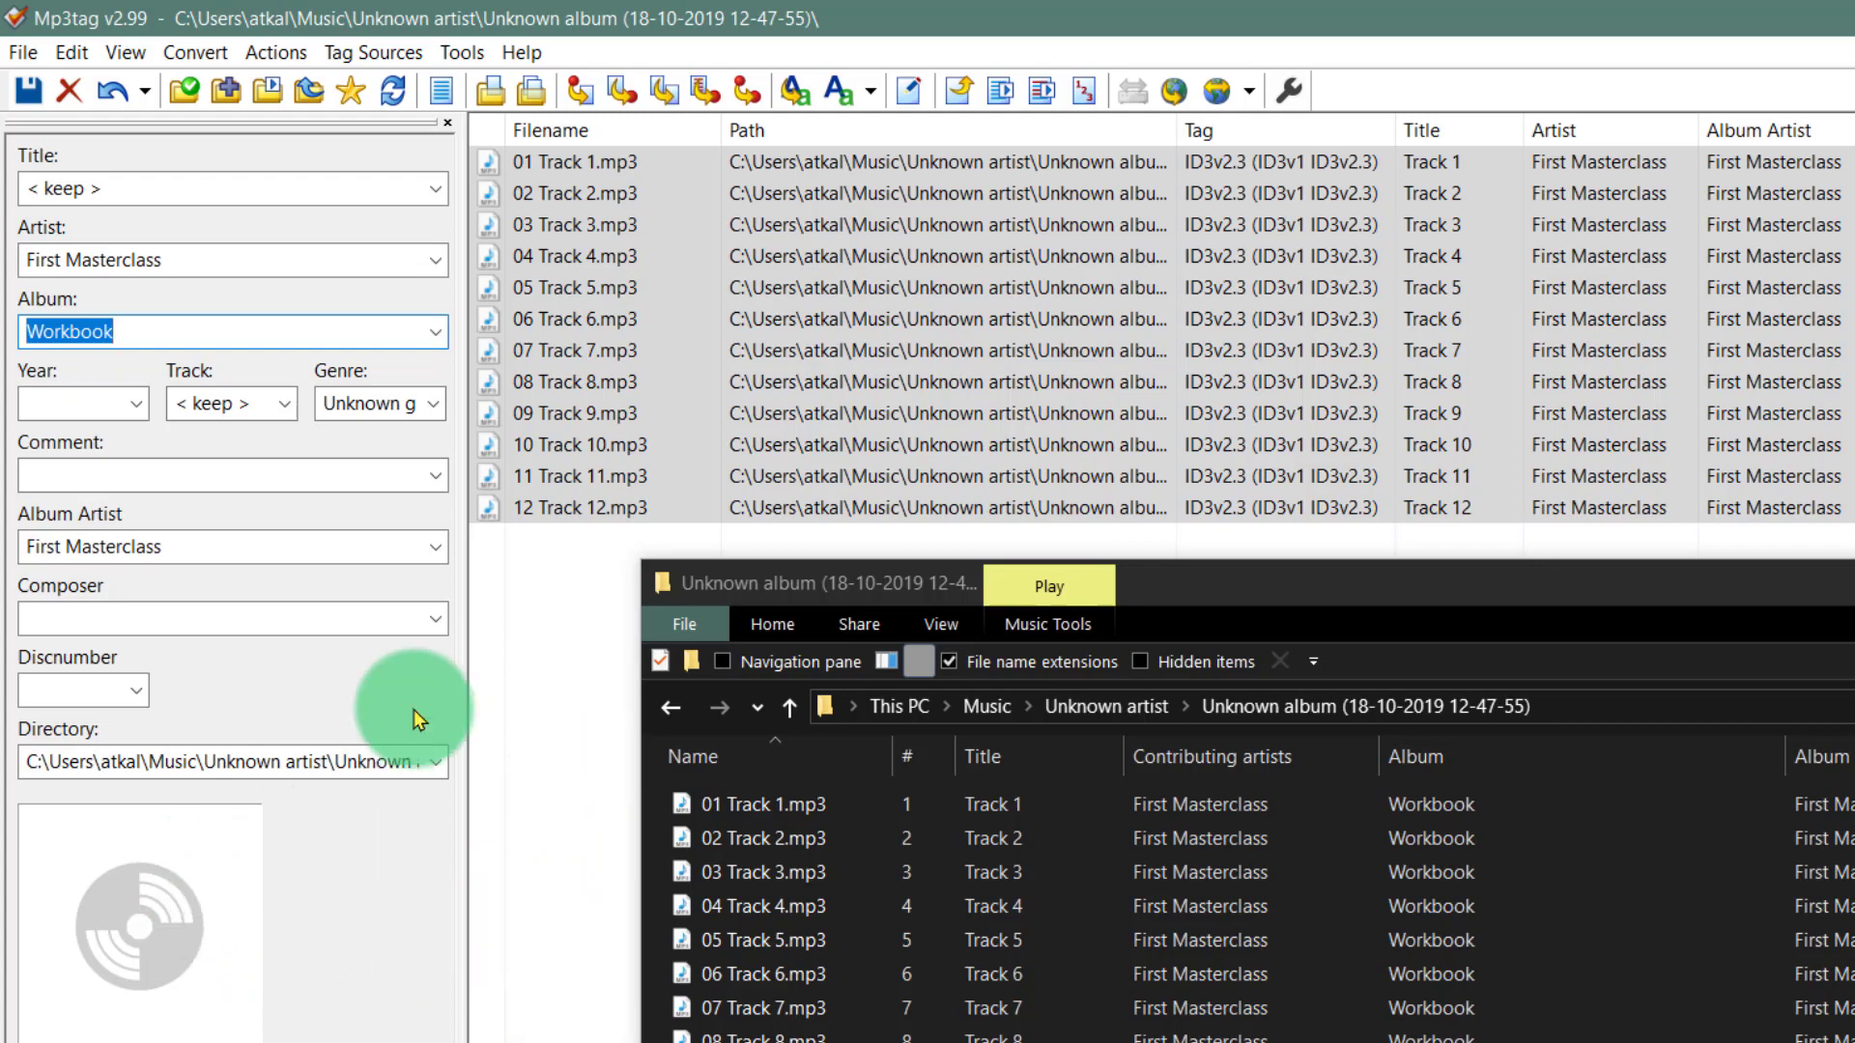
Start adding a cover to the selected tracks and browse to the Media folder in Documents > Camtasia > Tag mp3 files using MP3Tag.
left_click_drag(546, 620, 538, 165)
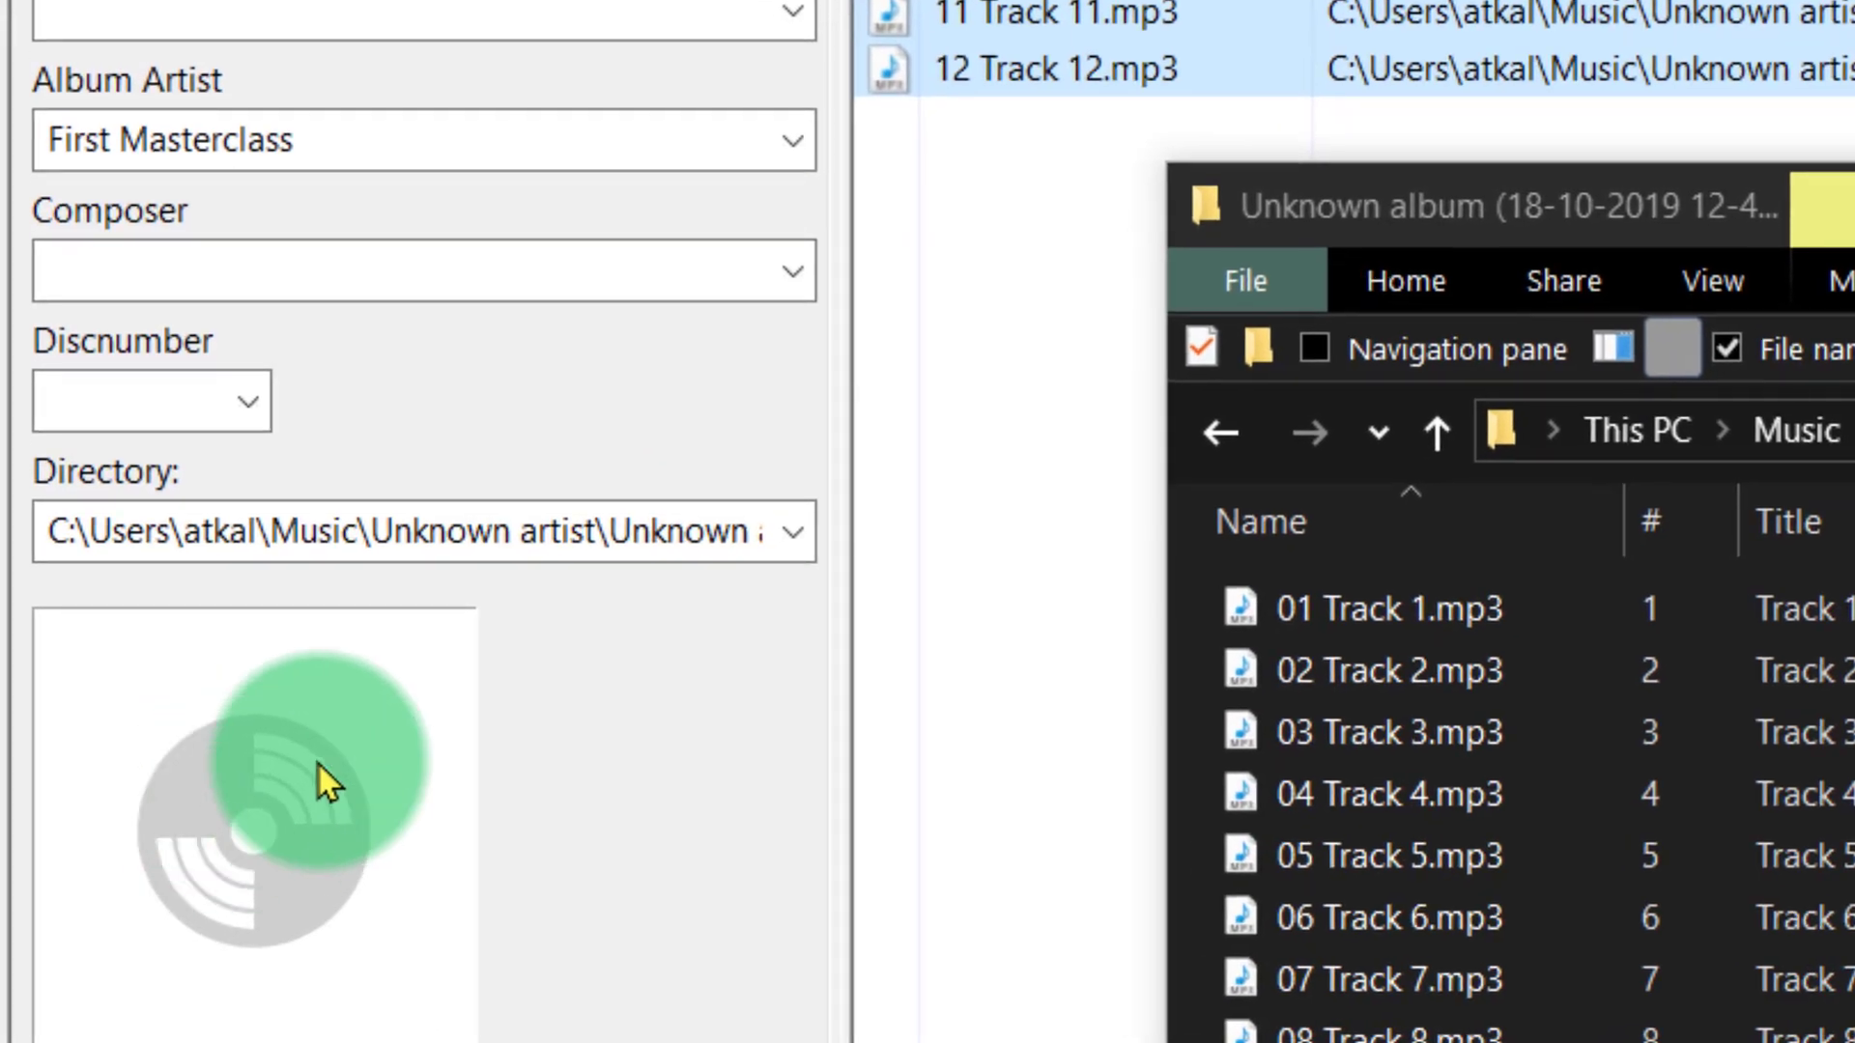
right_click(297, 779)
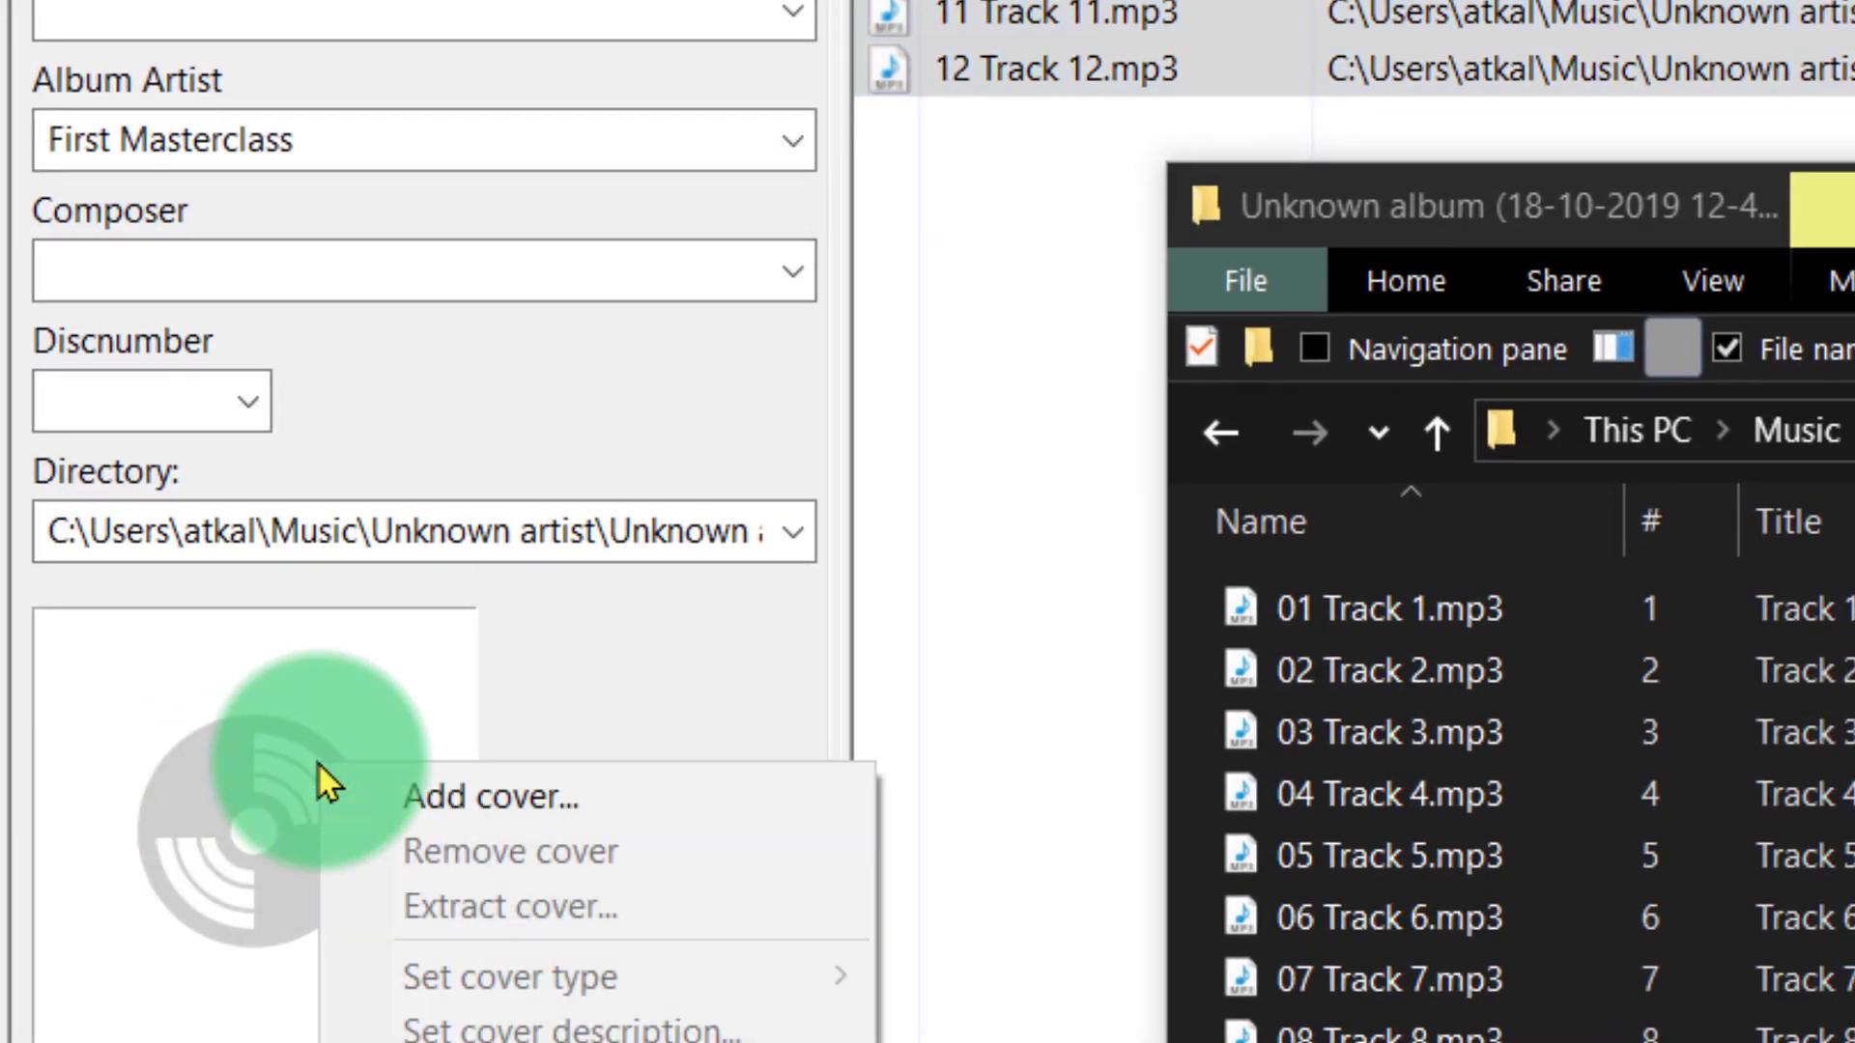
left_click(471, 808)
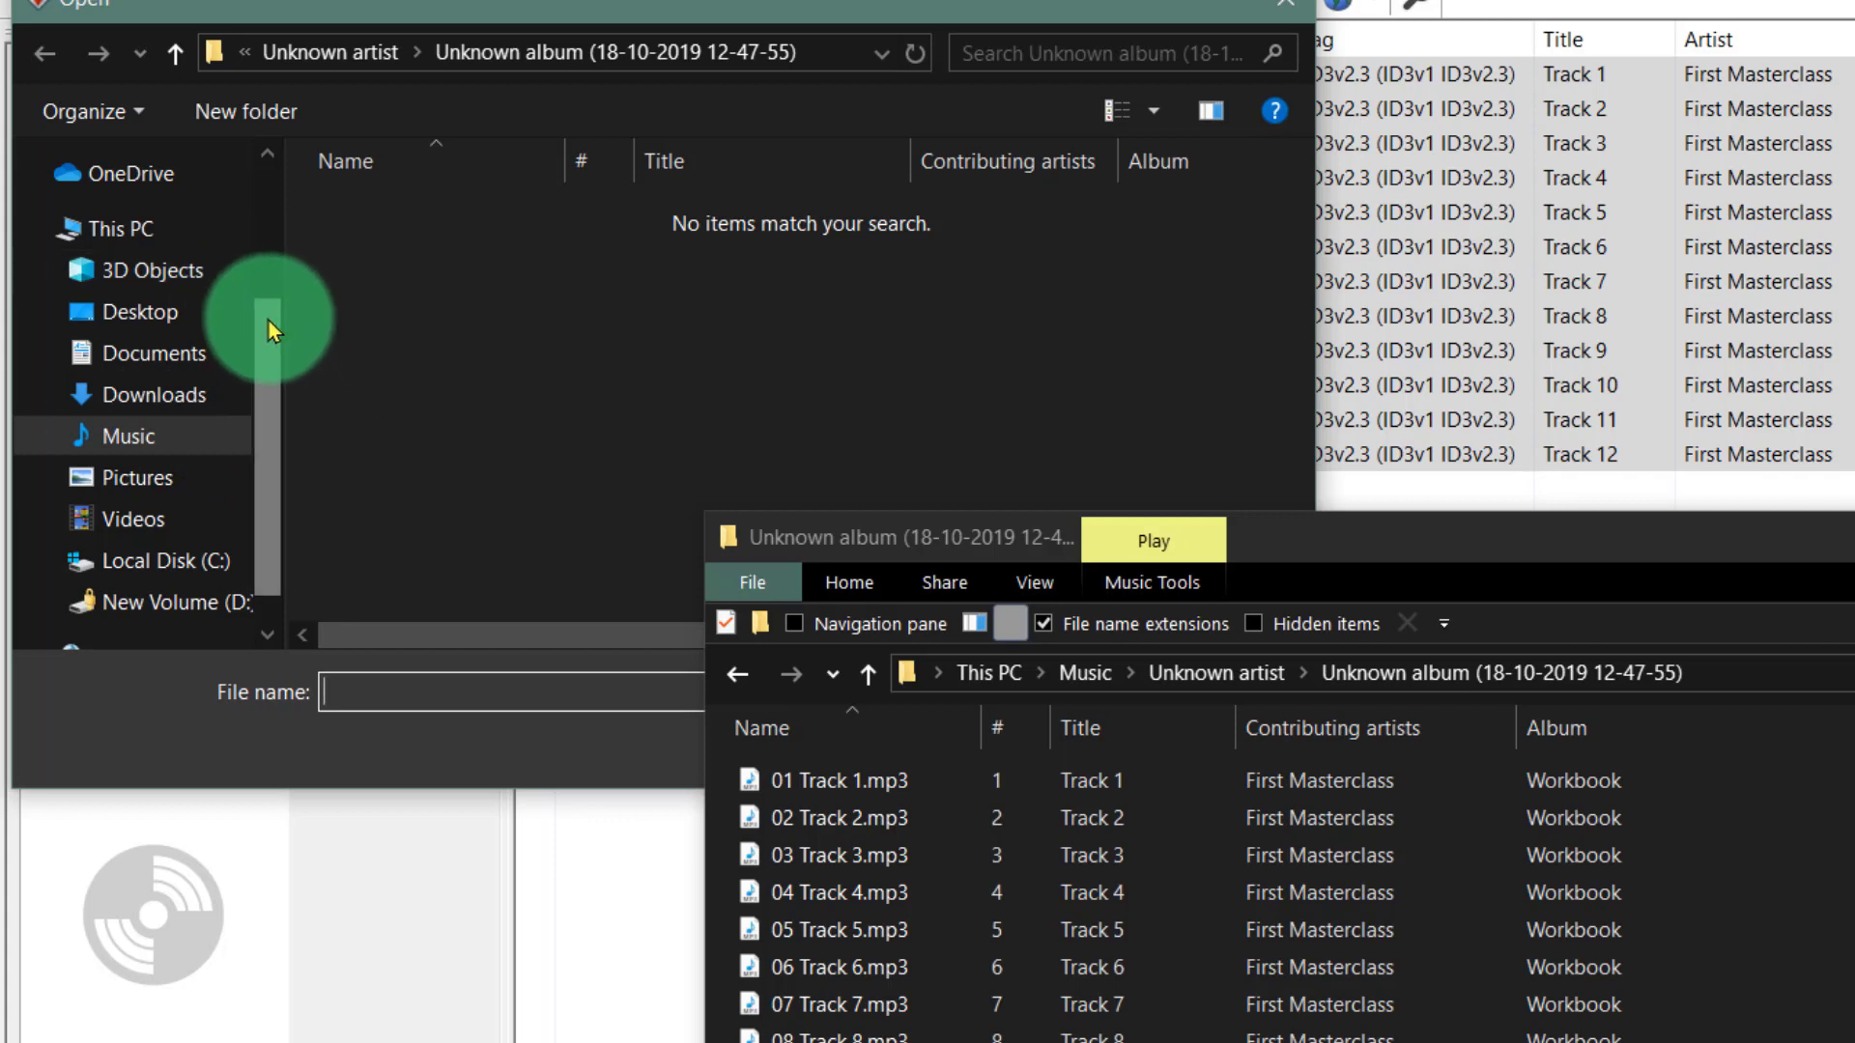
left_click(157, 345)
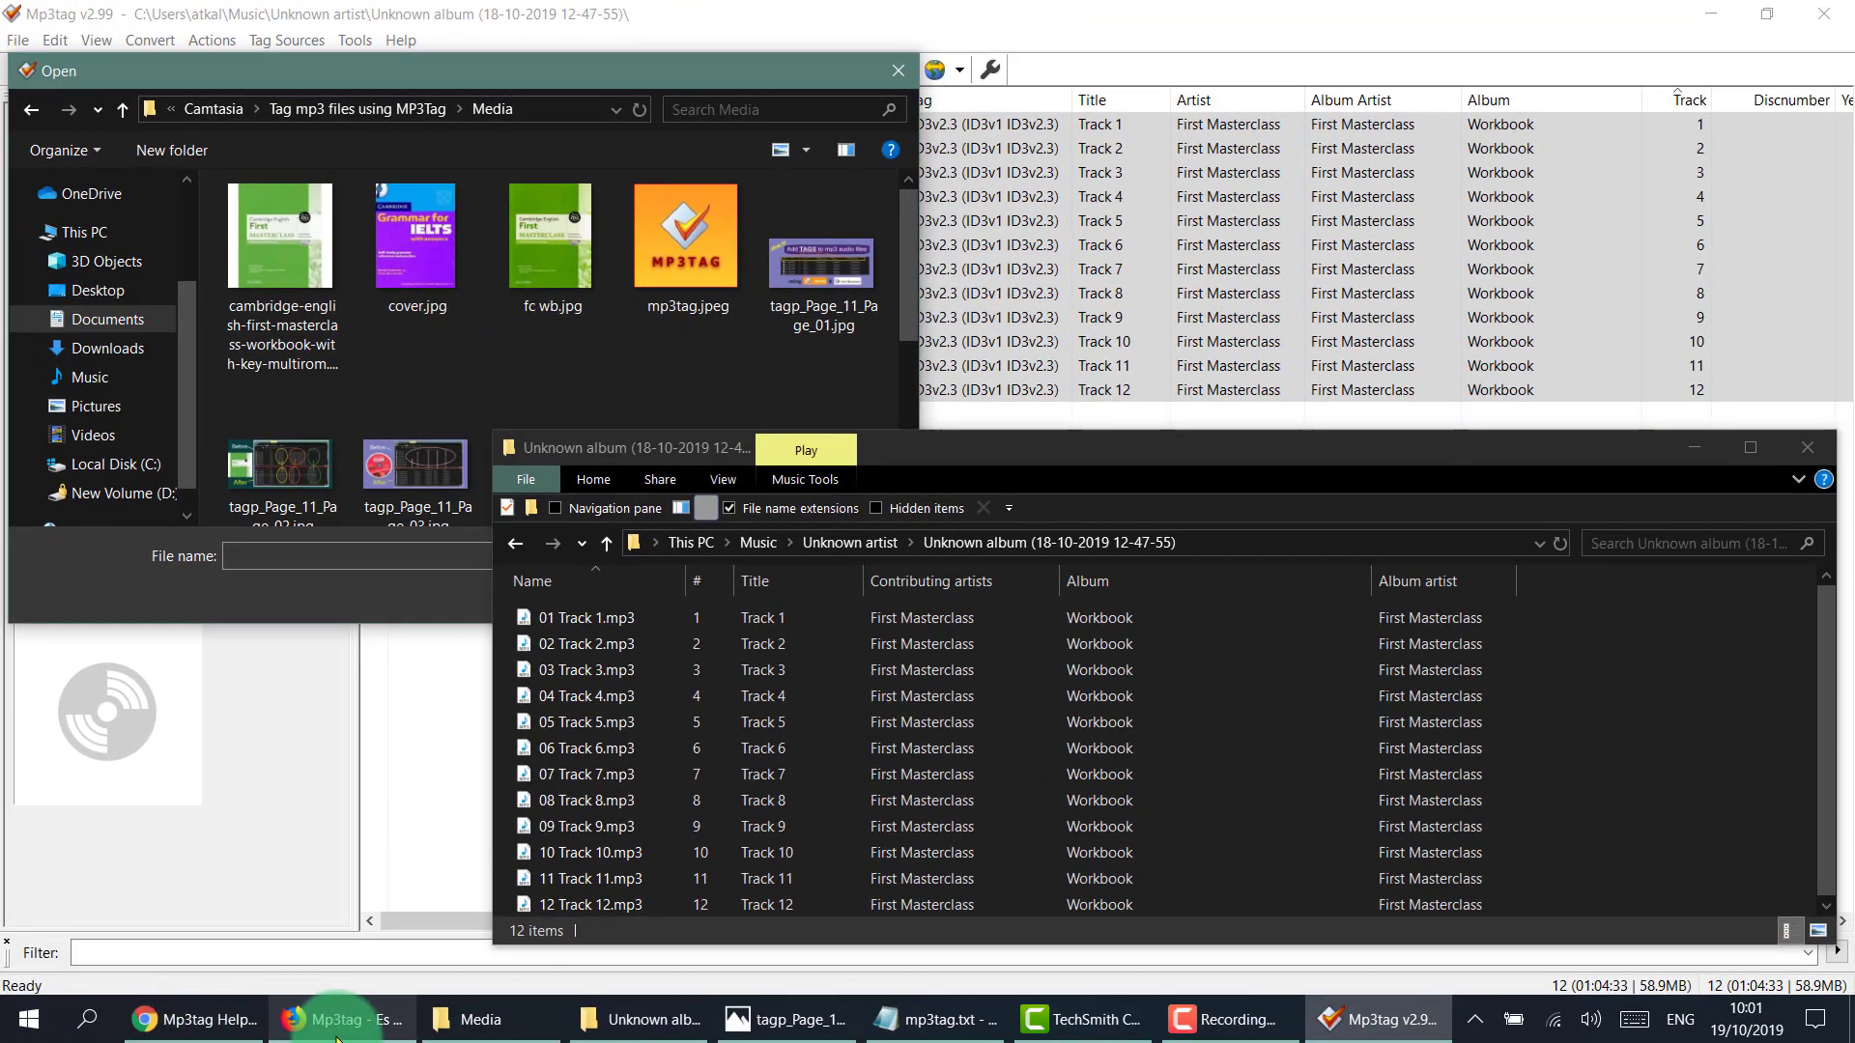
Switch to Firefox and open the full-size First Masterclass workbook cover from the Bing image results for "first masterclass multirom".
left_click(336, 1024)
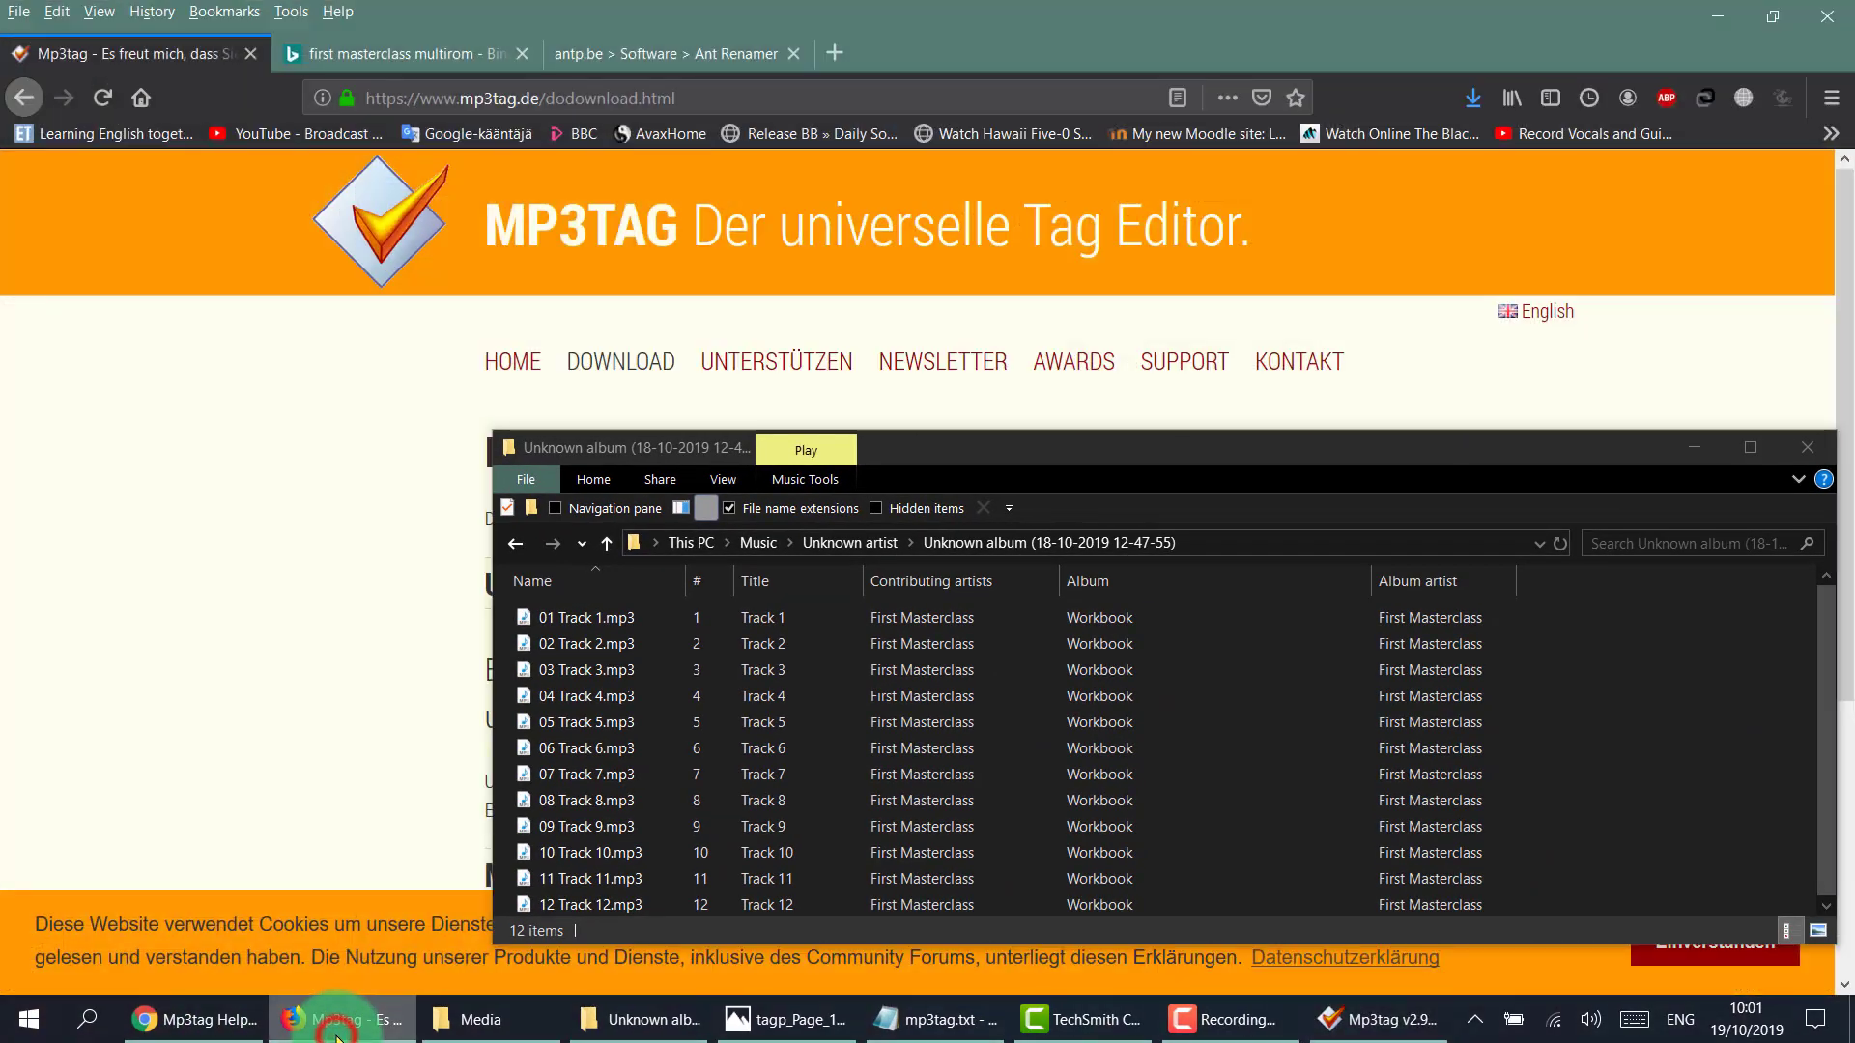
left_click(404, 50)
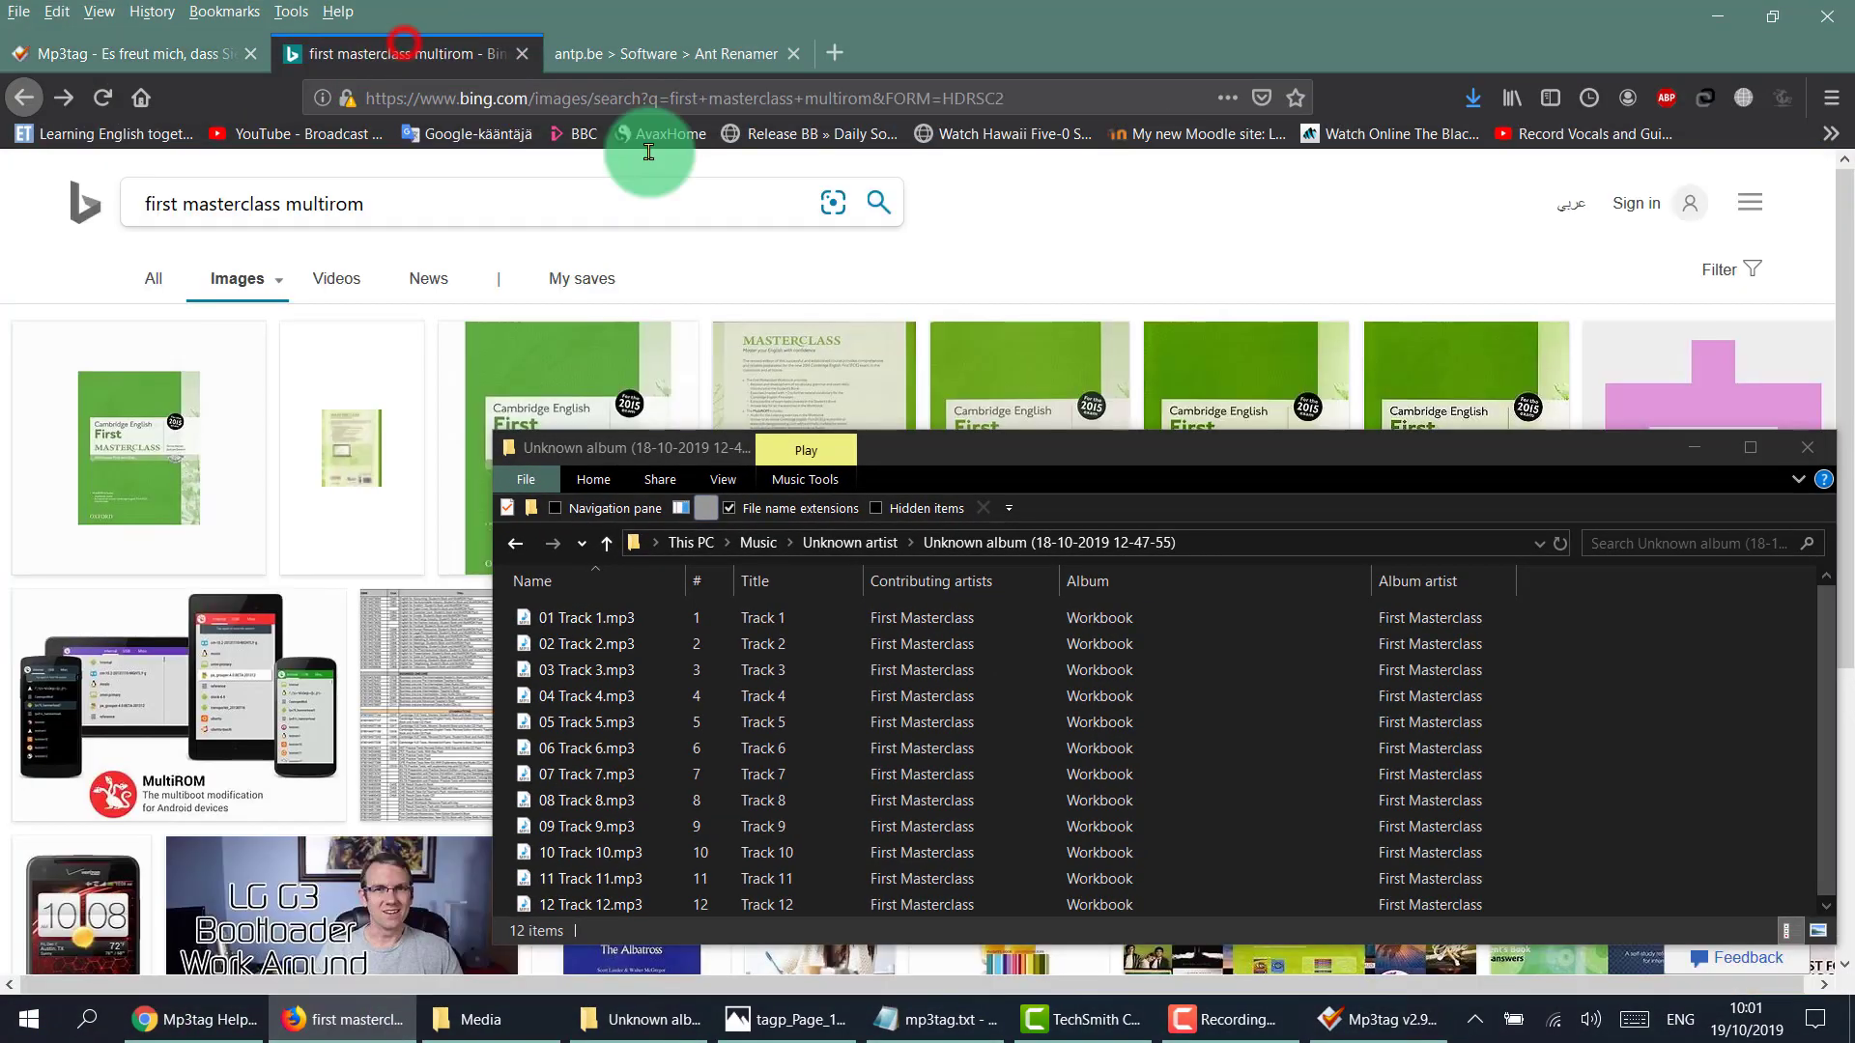
left_click(1690, 446)
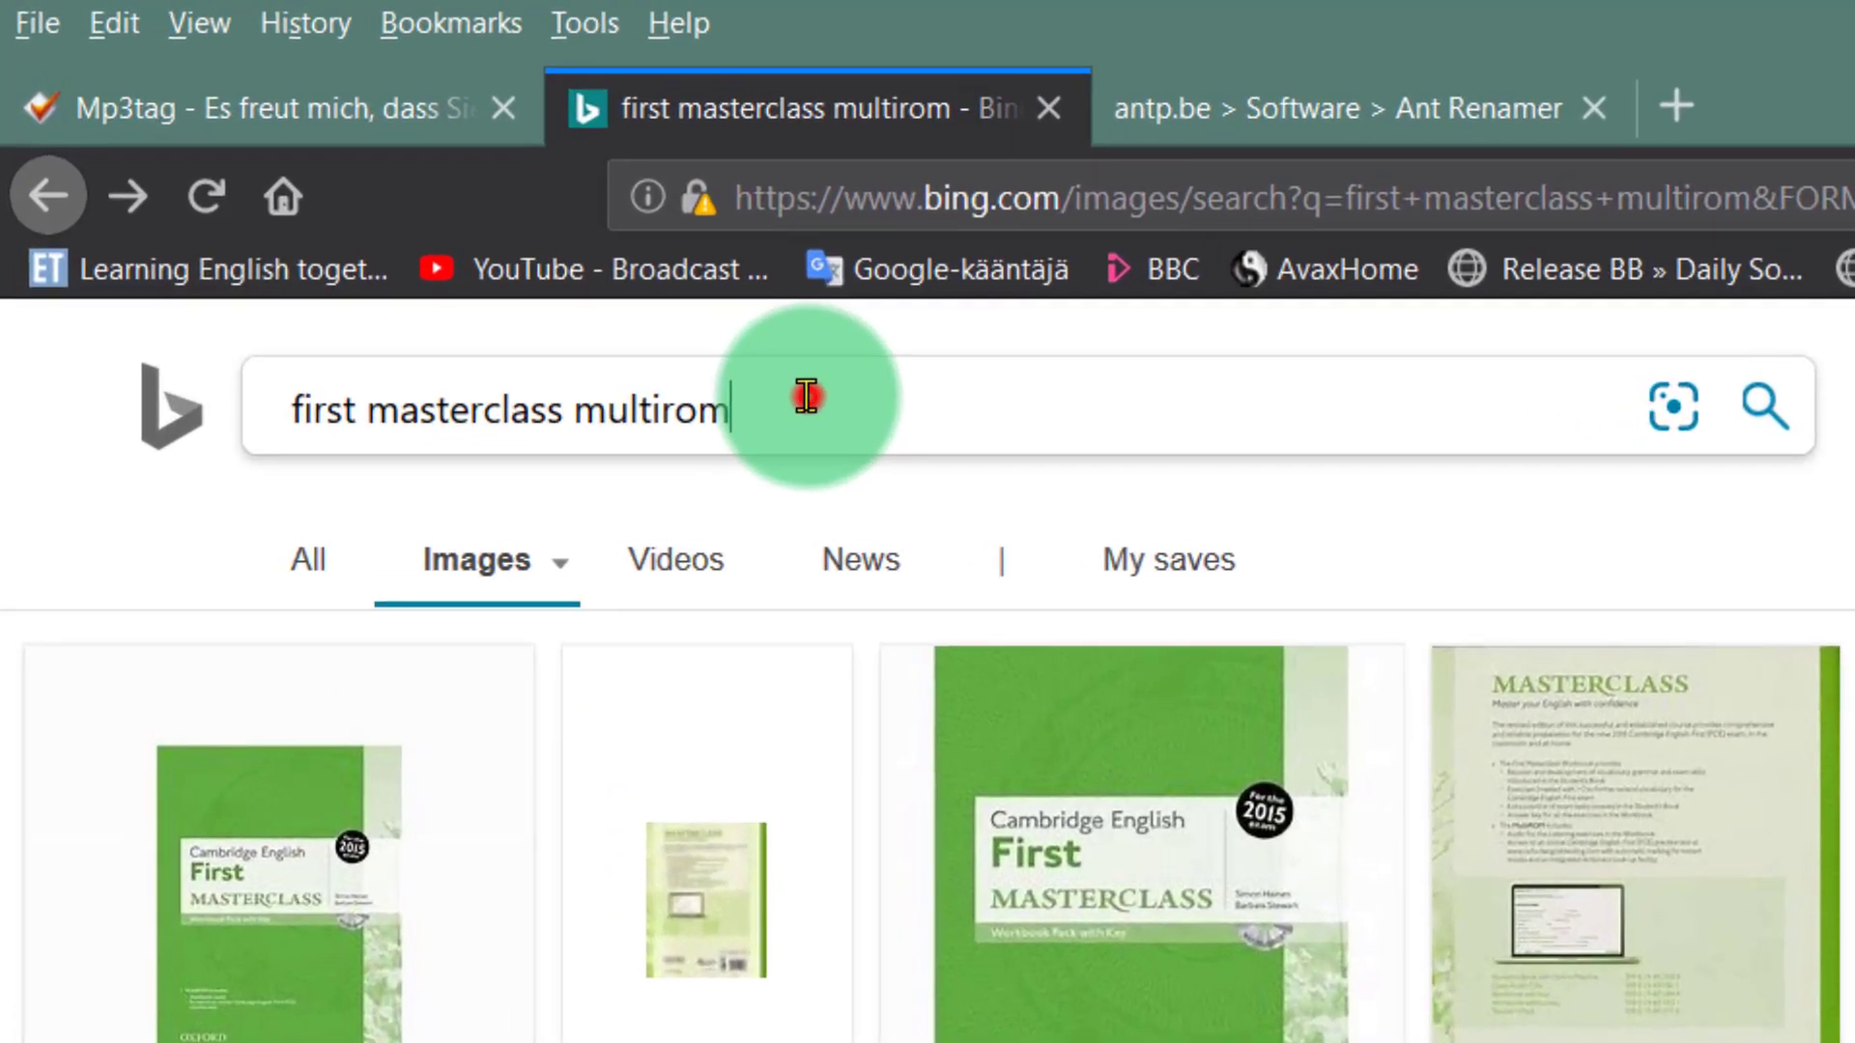
left_click_drag(401, 198, 120, 206)
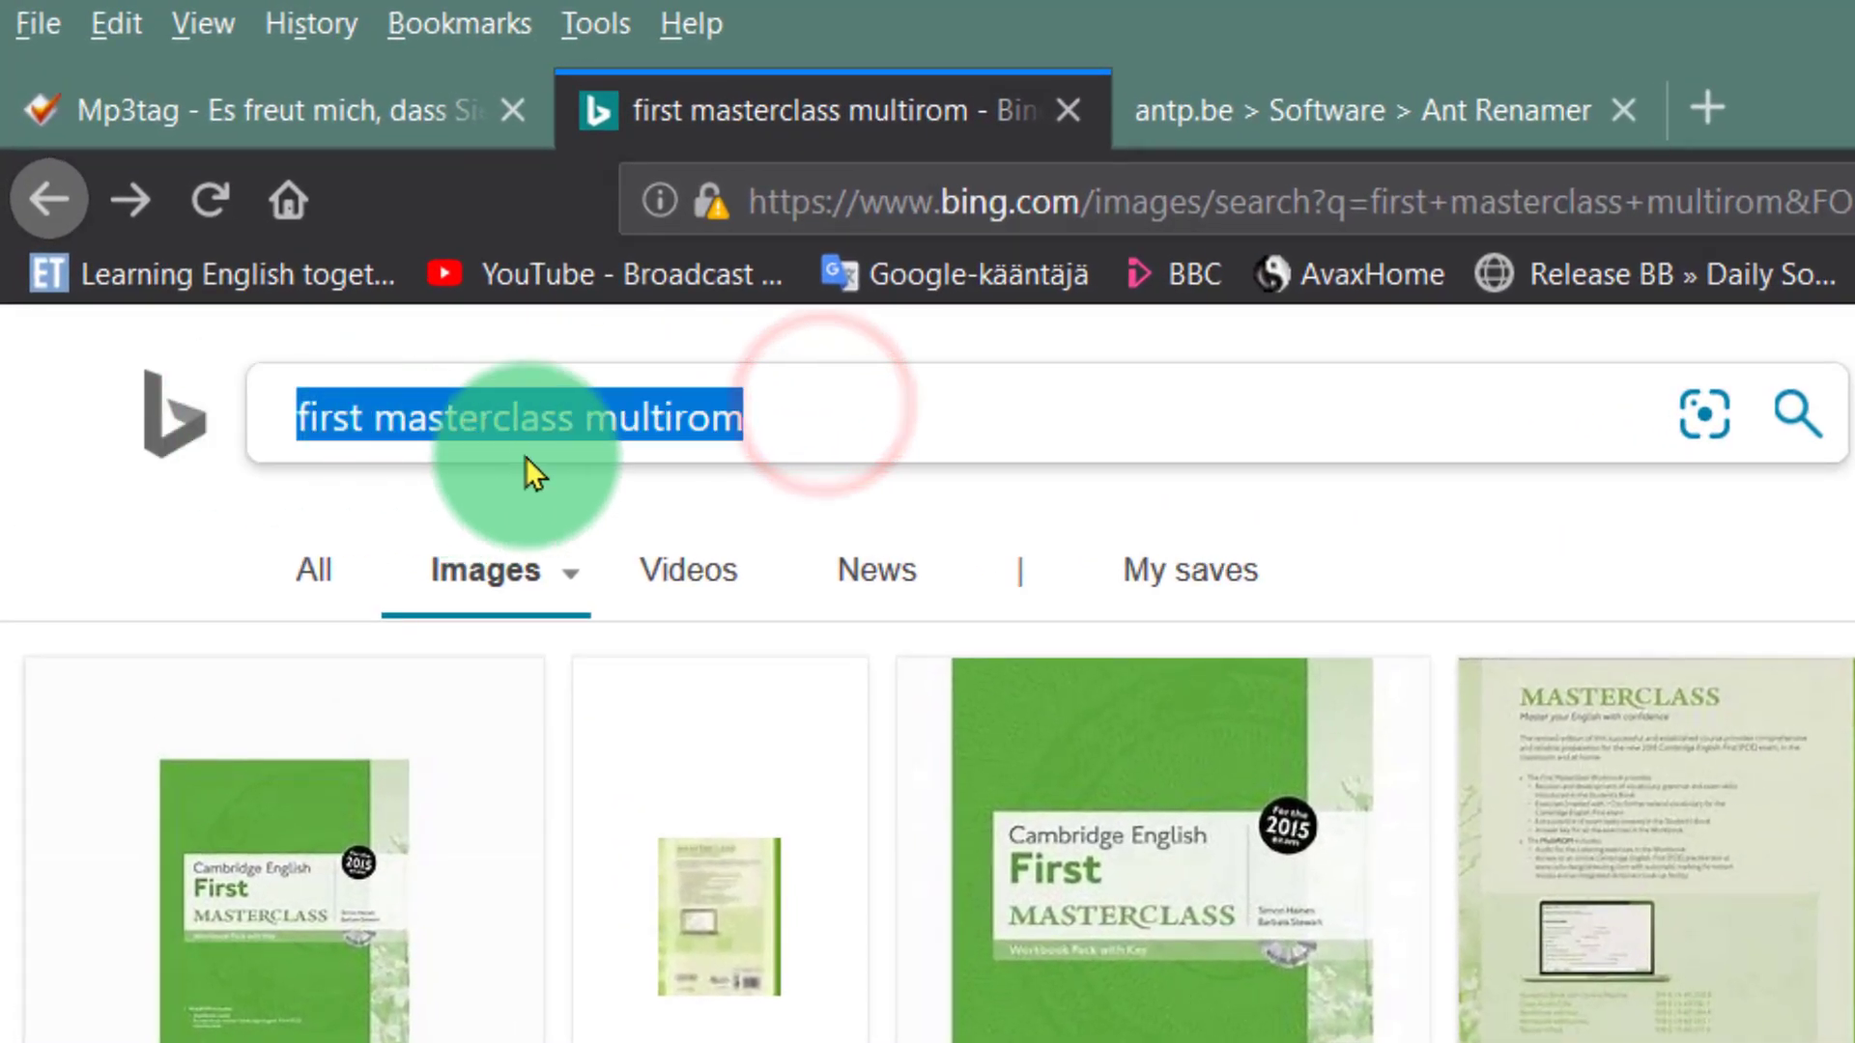
left_click(823, 427)
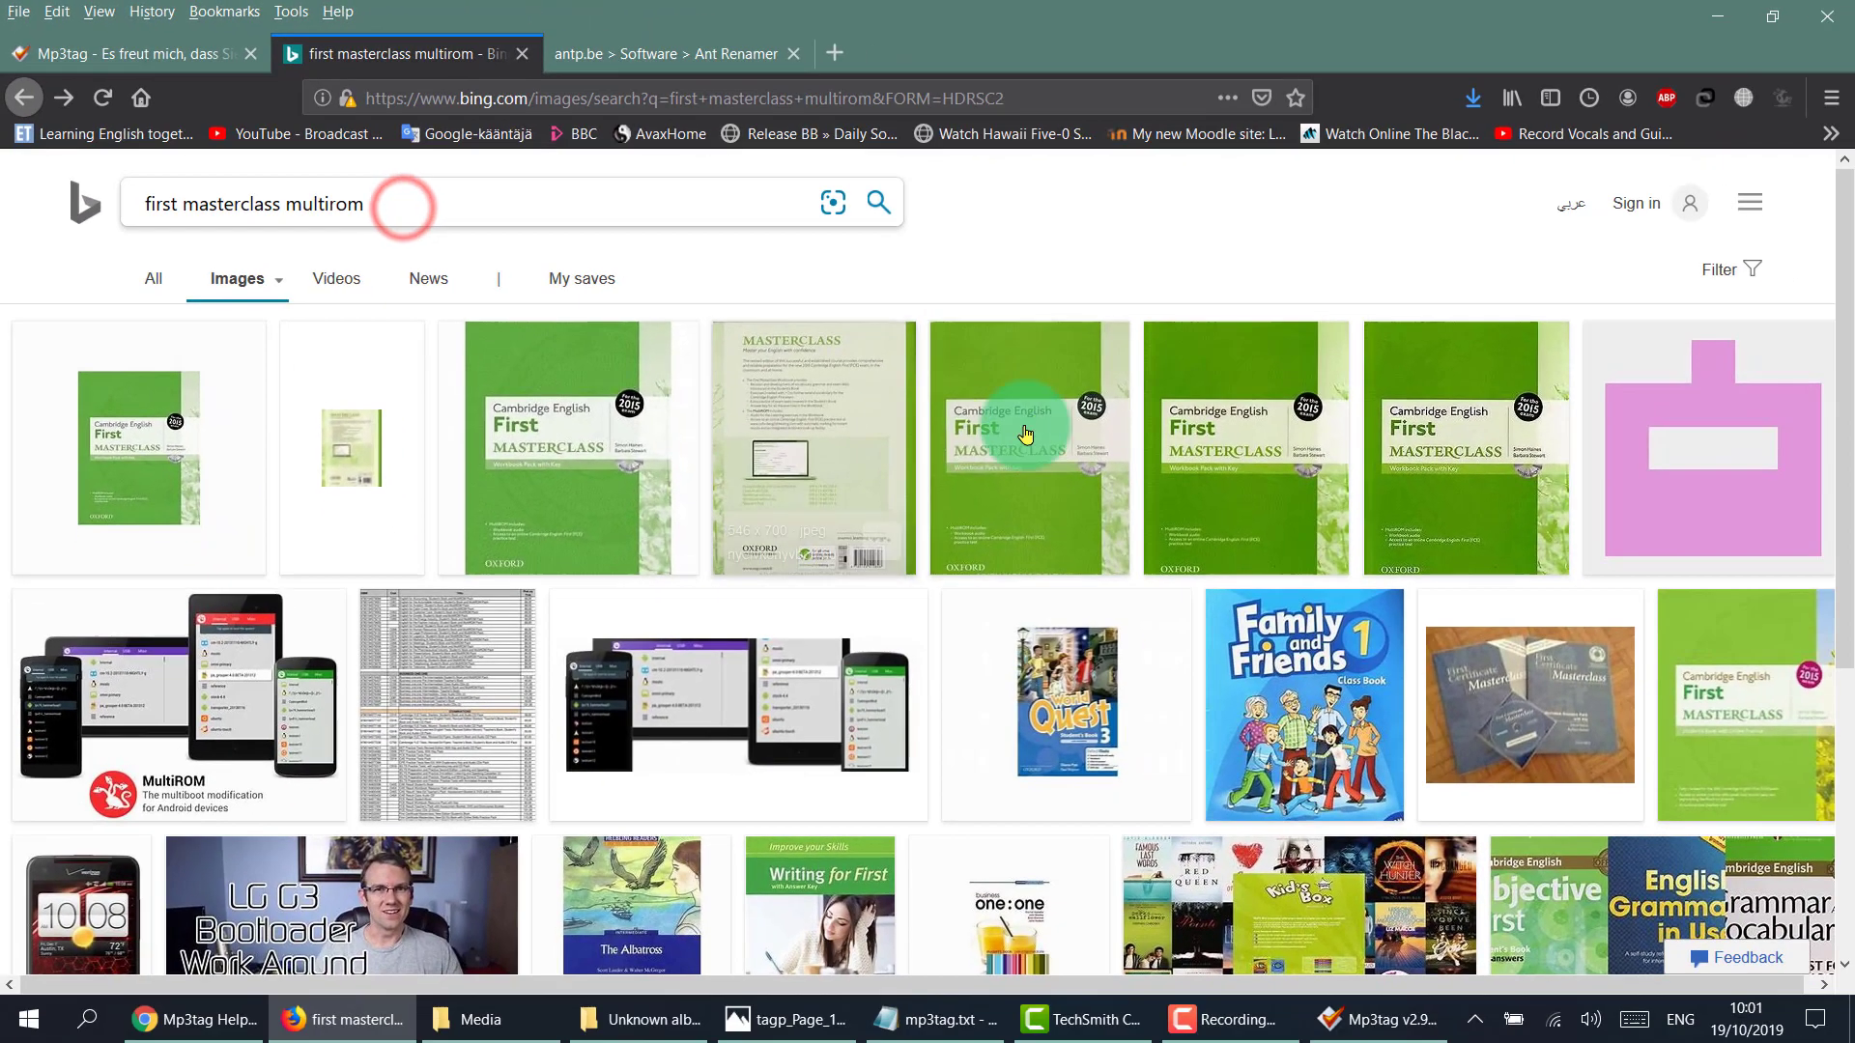
left_click(1214, 447)
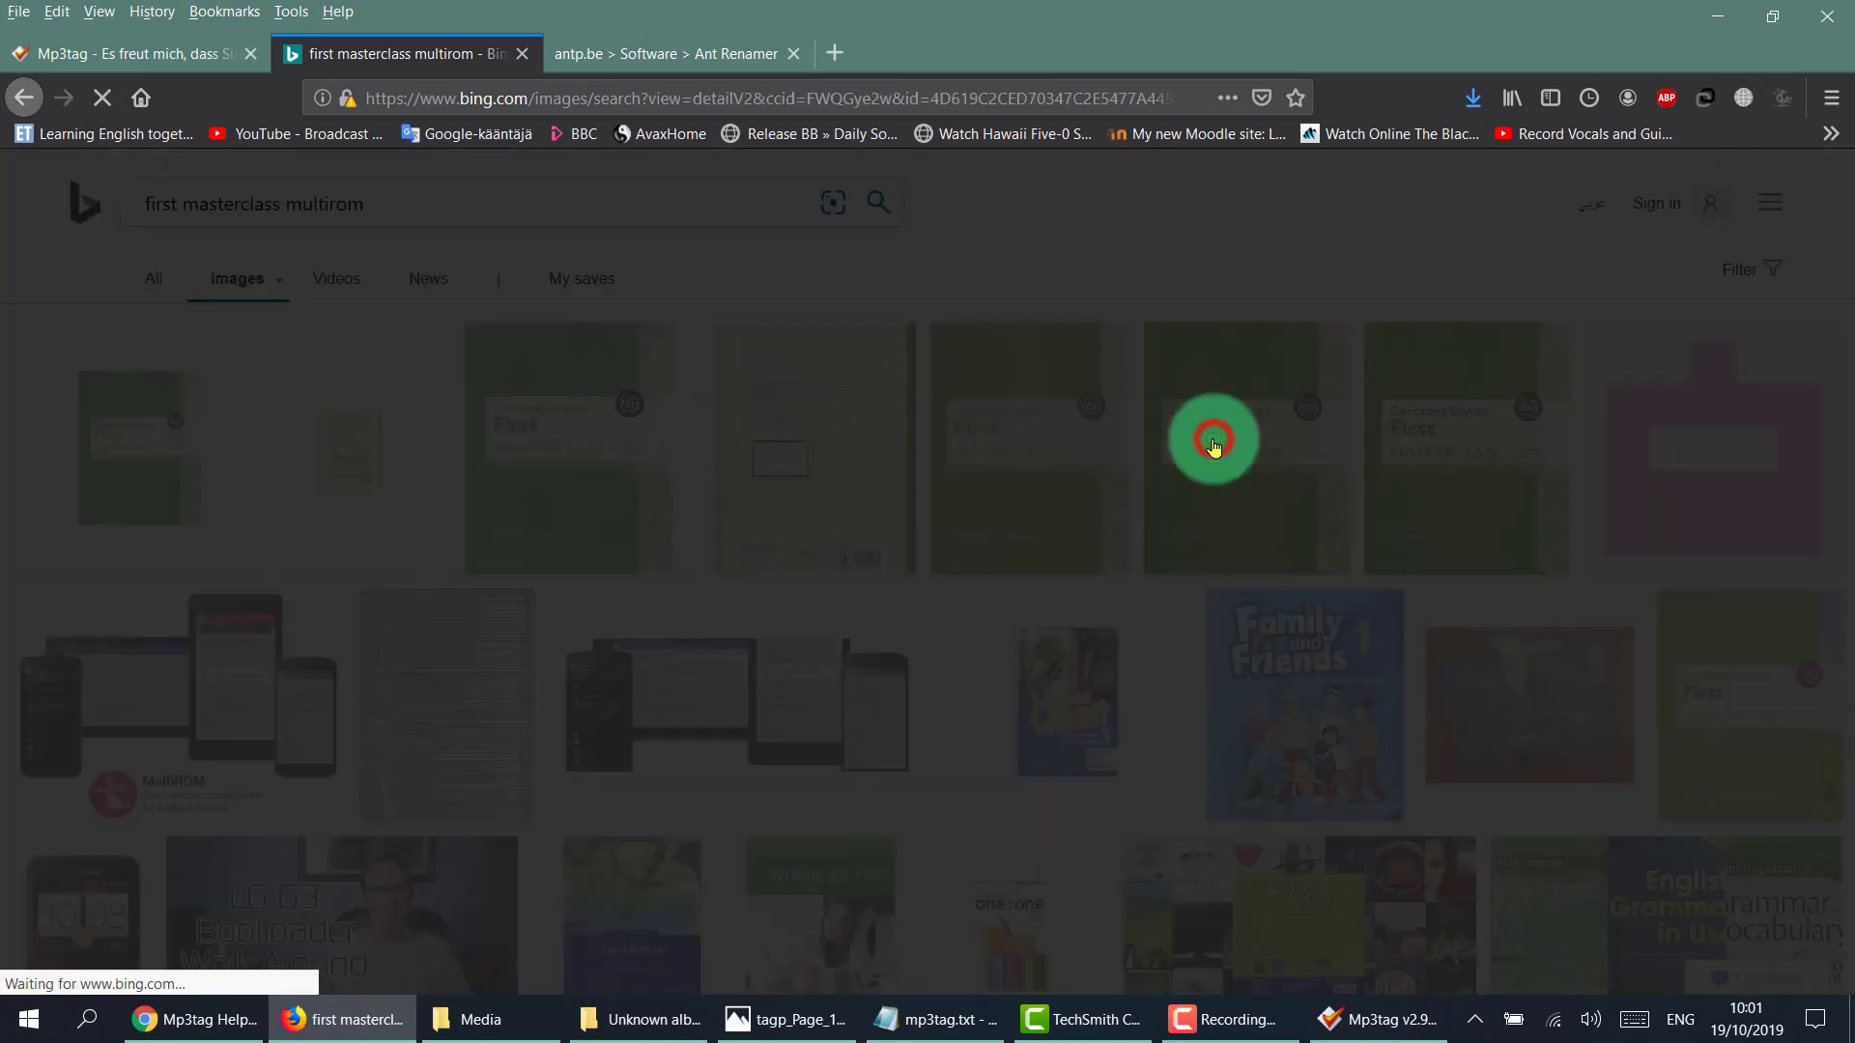
left_click(871, 501)
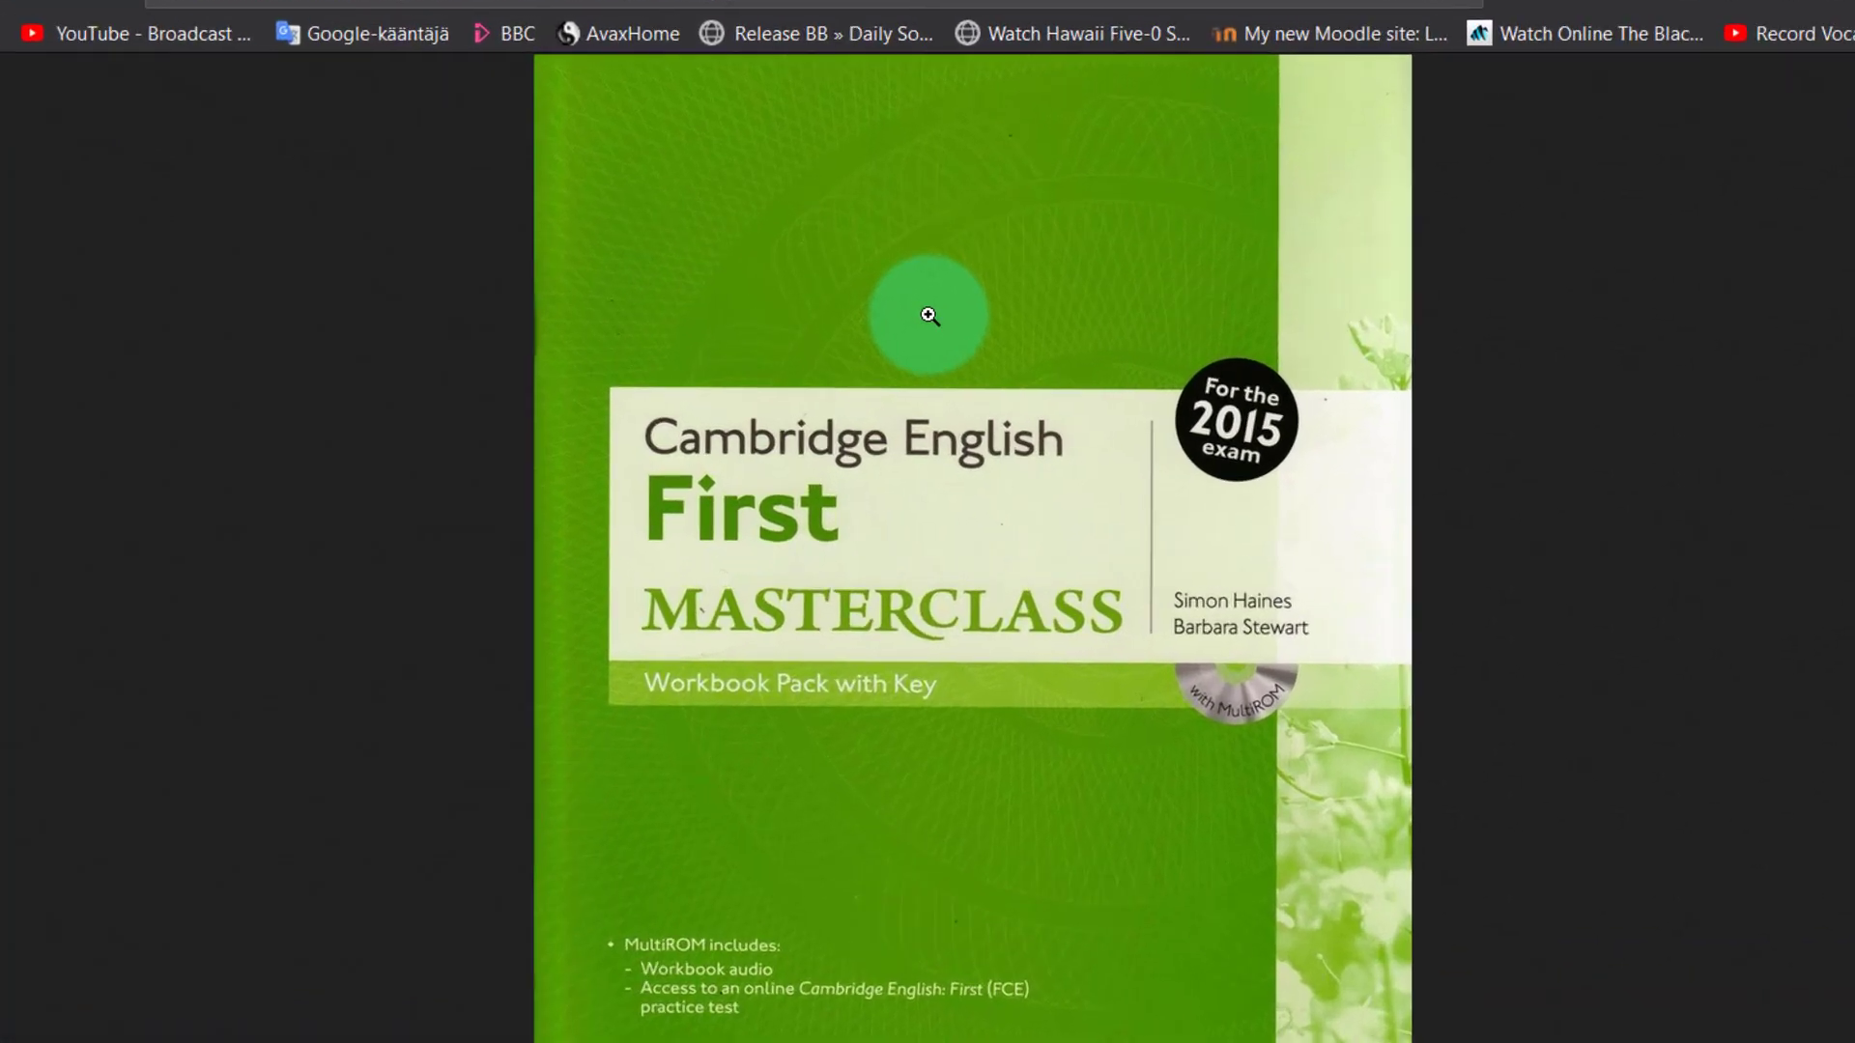
Try to save the cover image to the Media folder, then close its browser tab and return to Mp3tag.
right_click(895, 347)
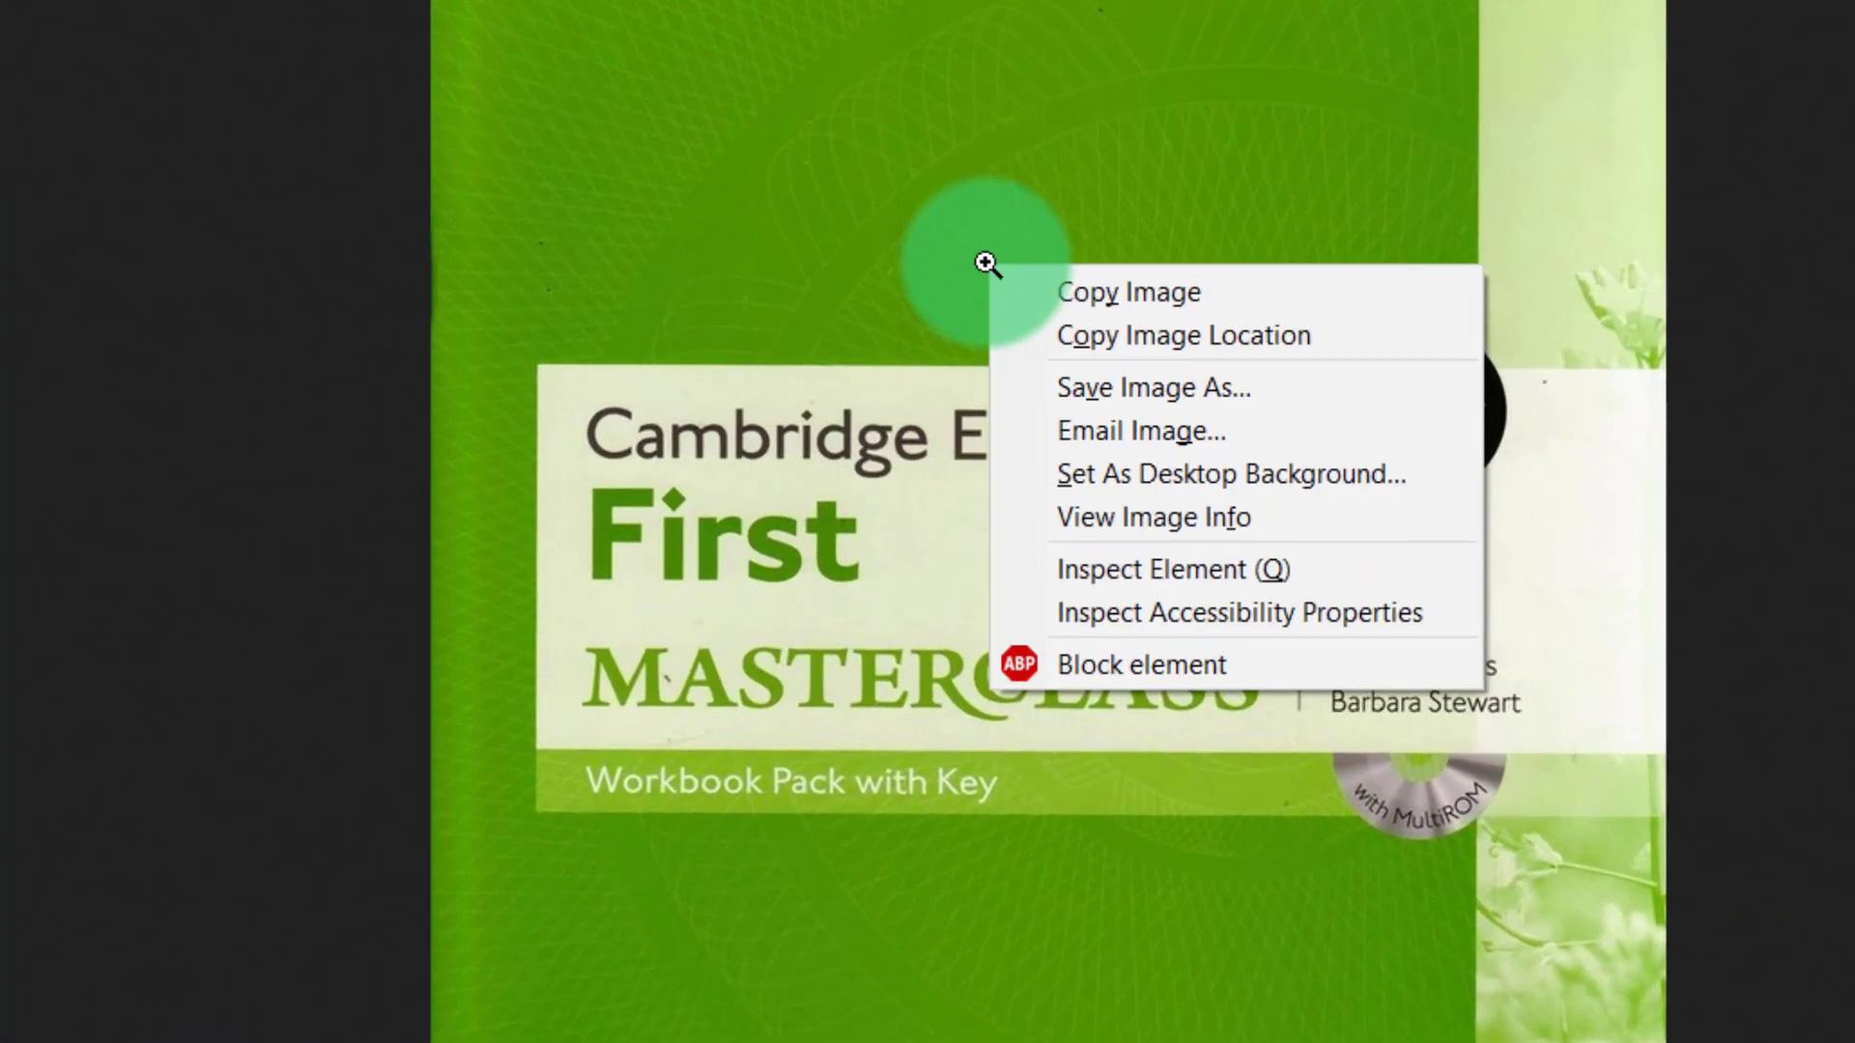
left_click(1081, 391)
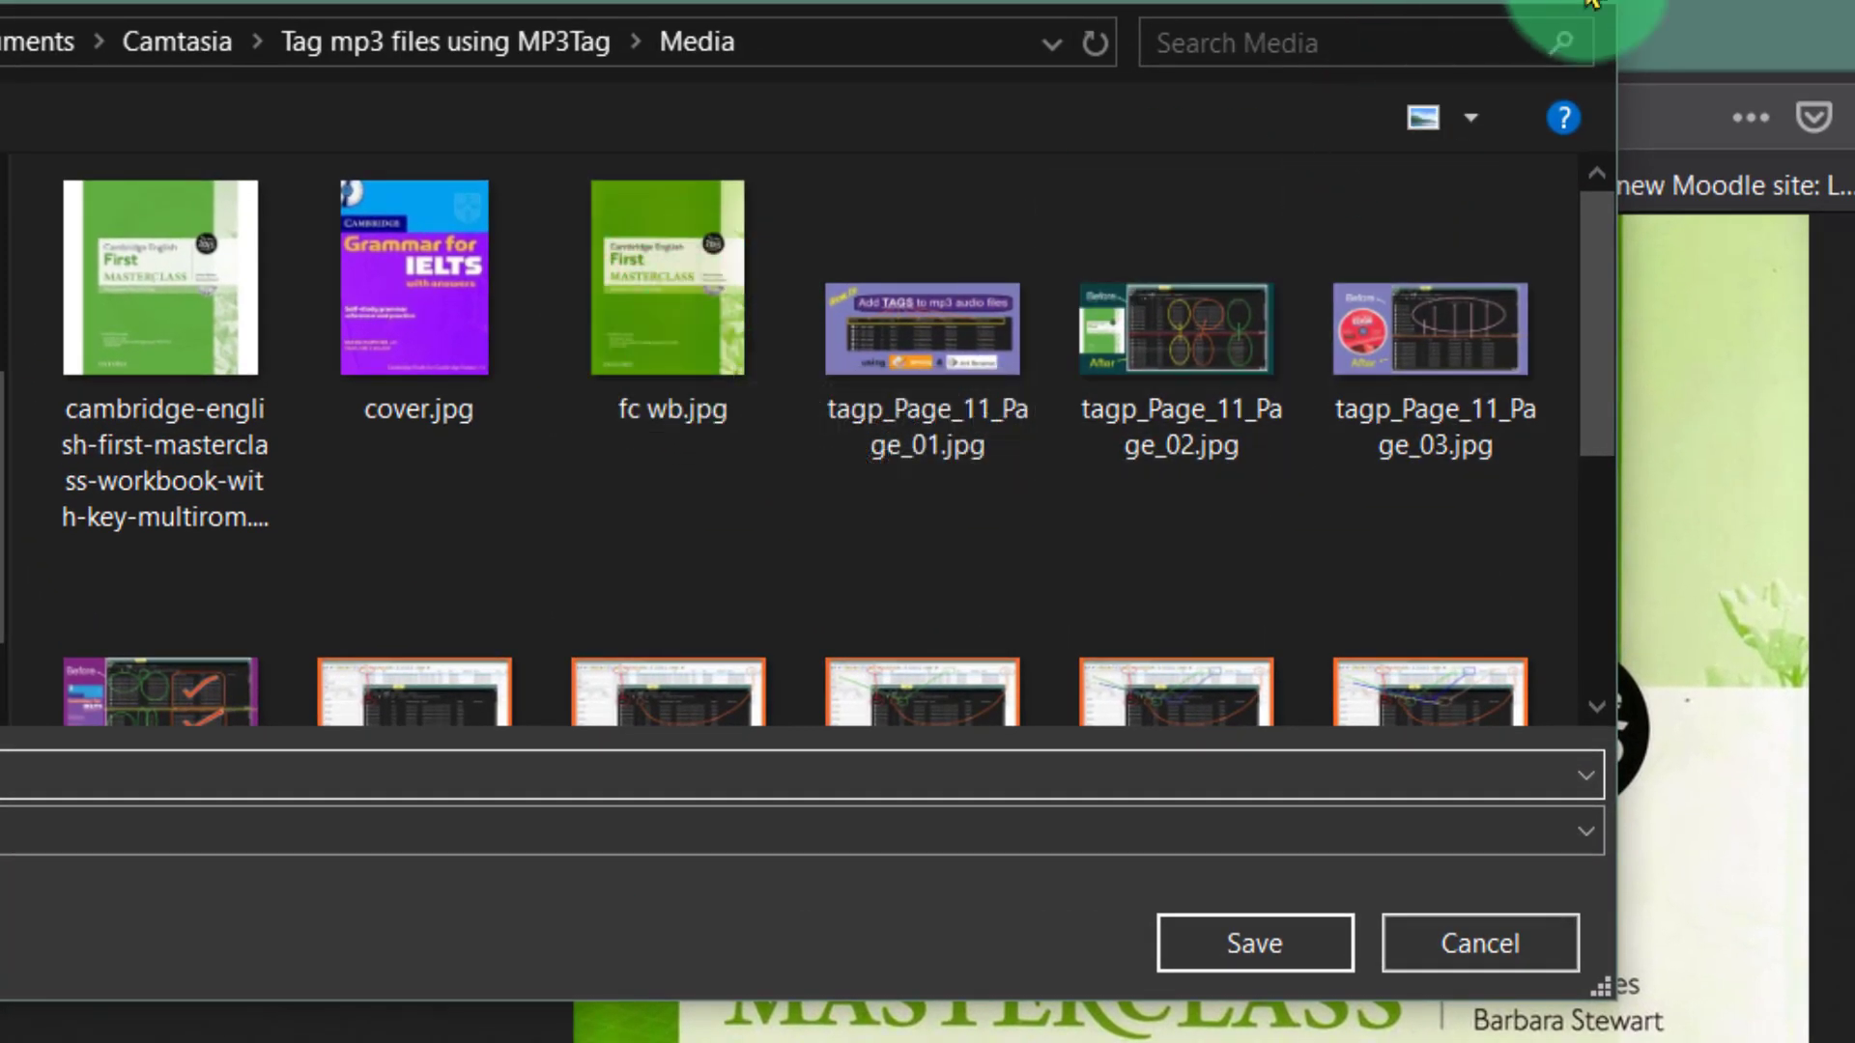
key("Return")
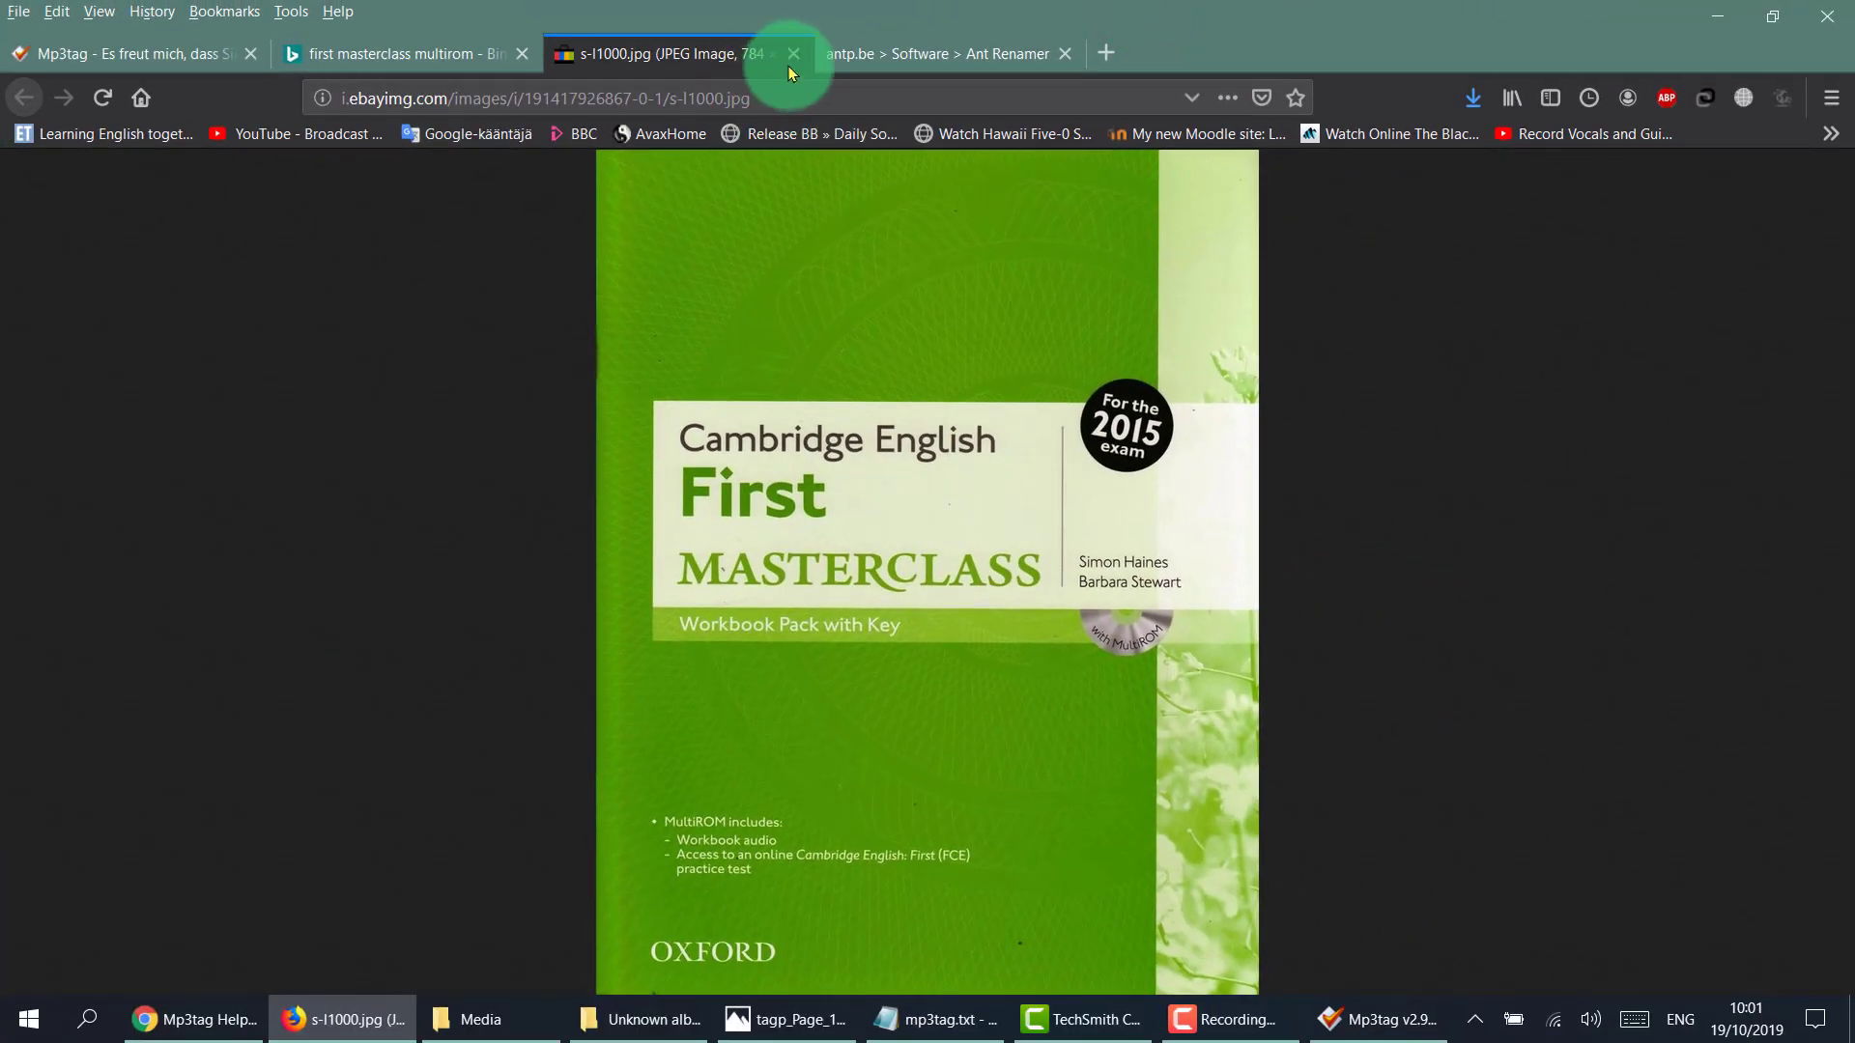
left_click(794, 54)
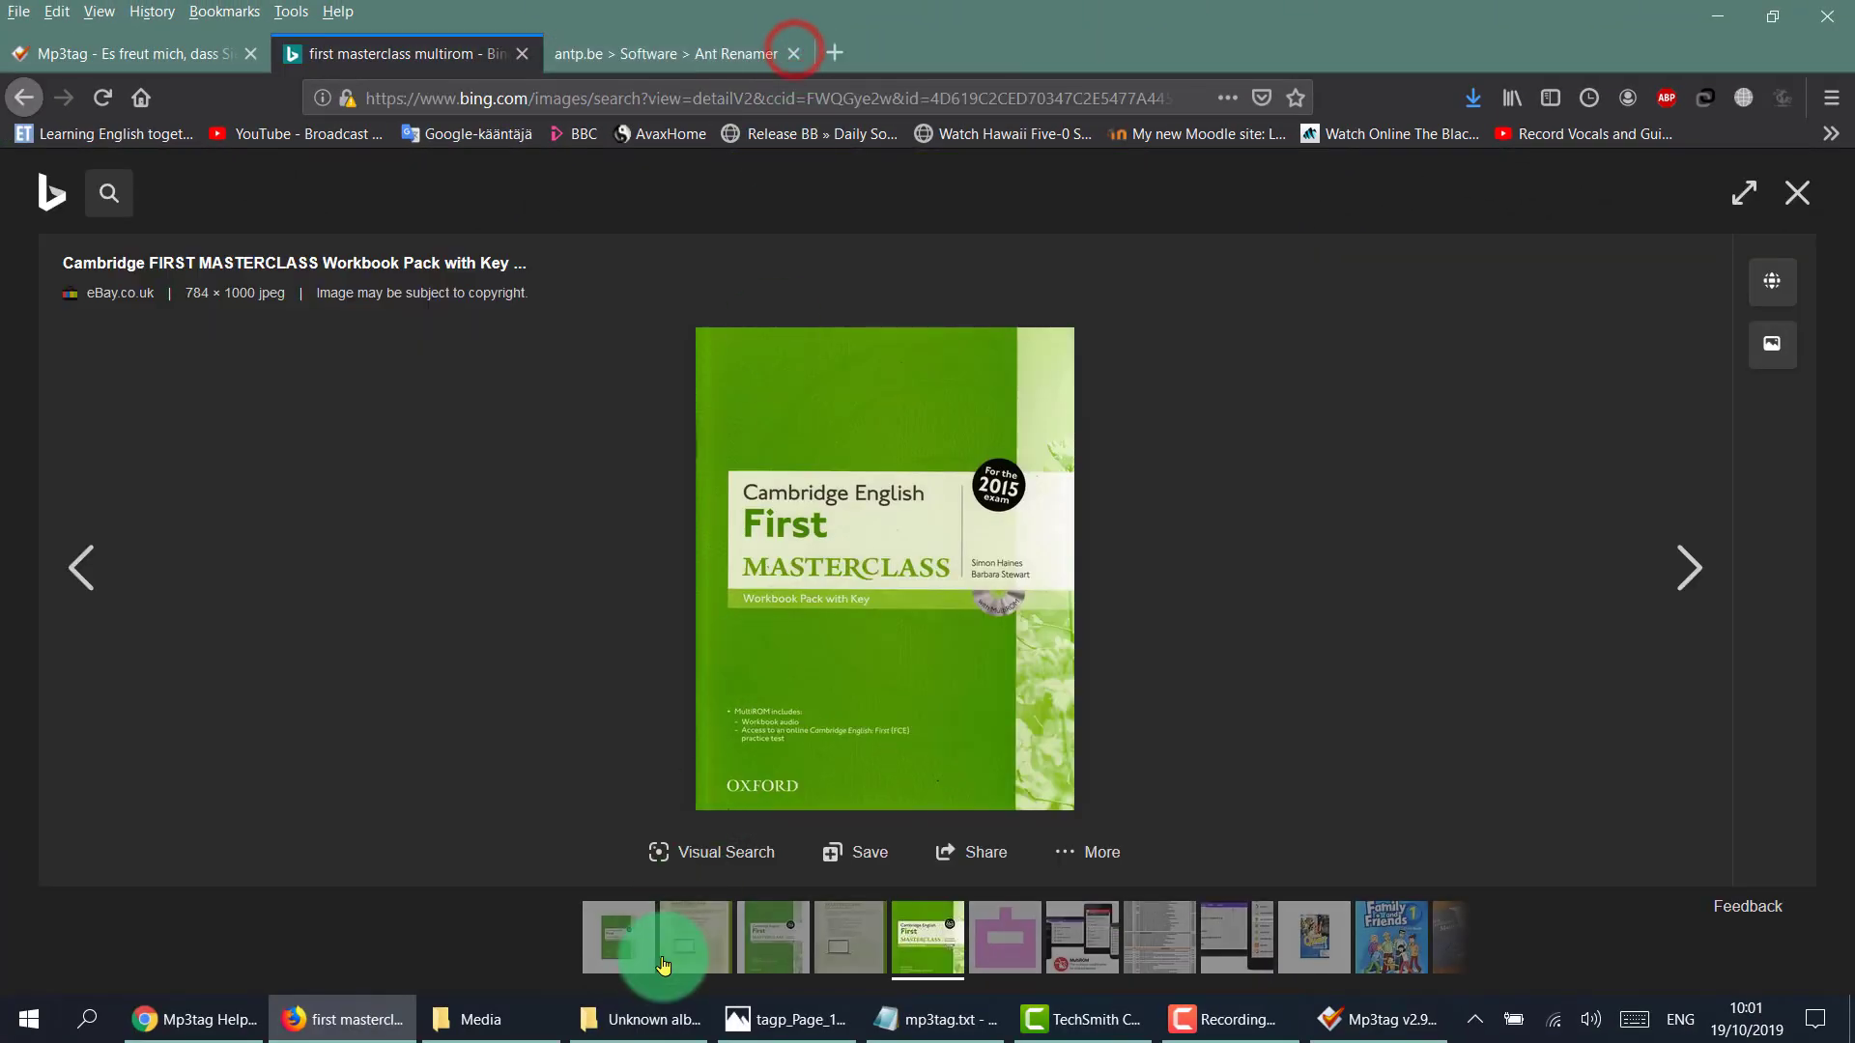
left_click(1709, 21)
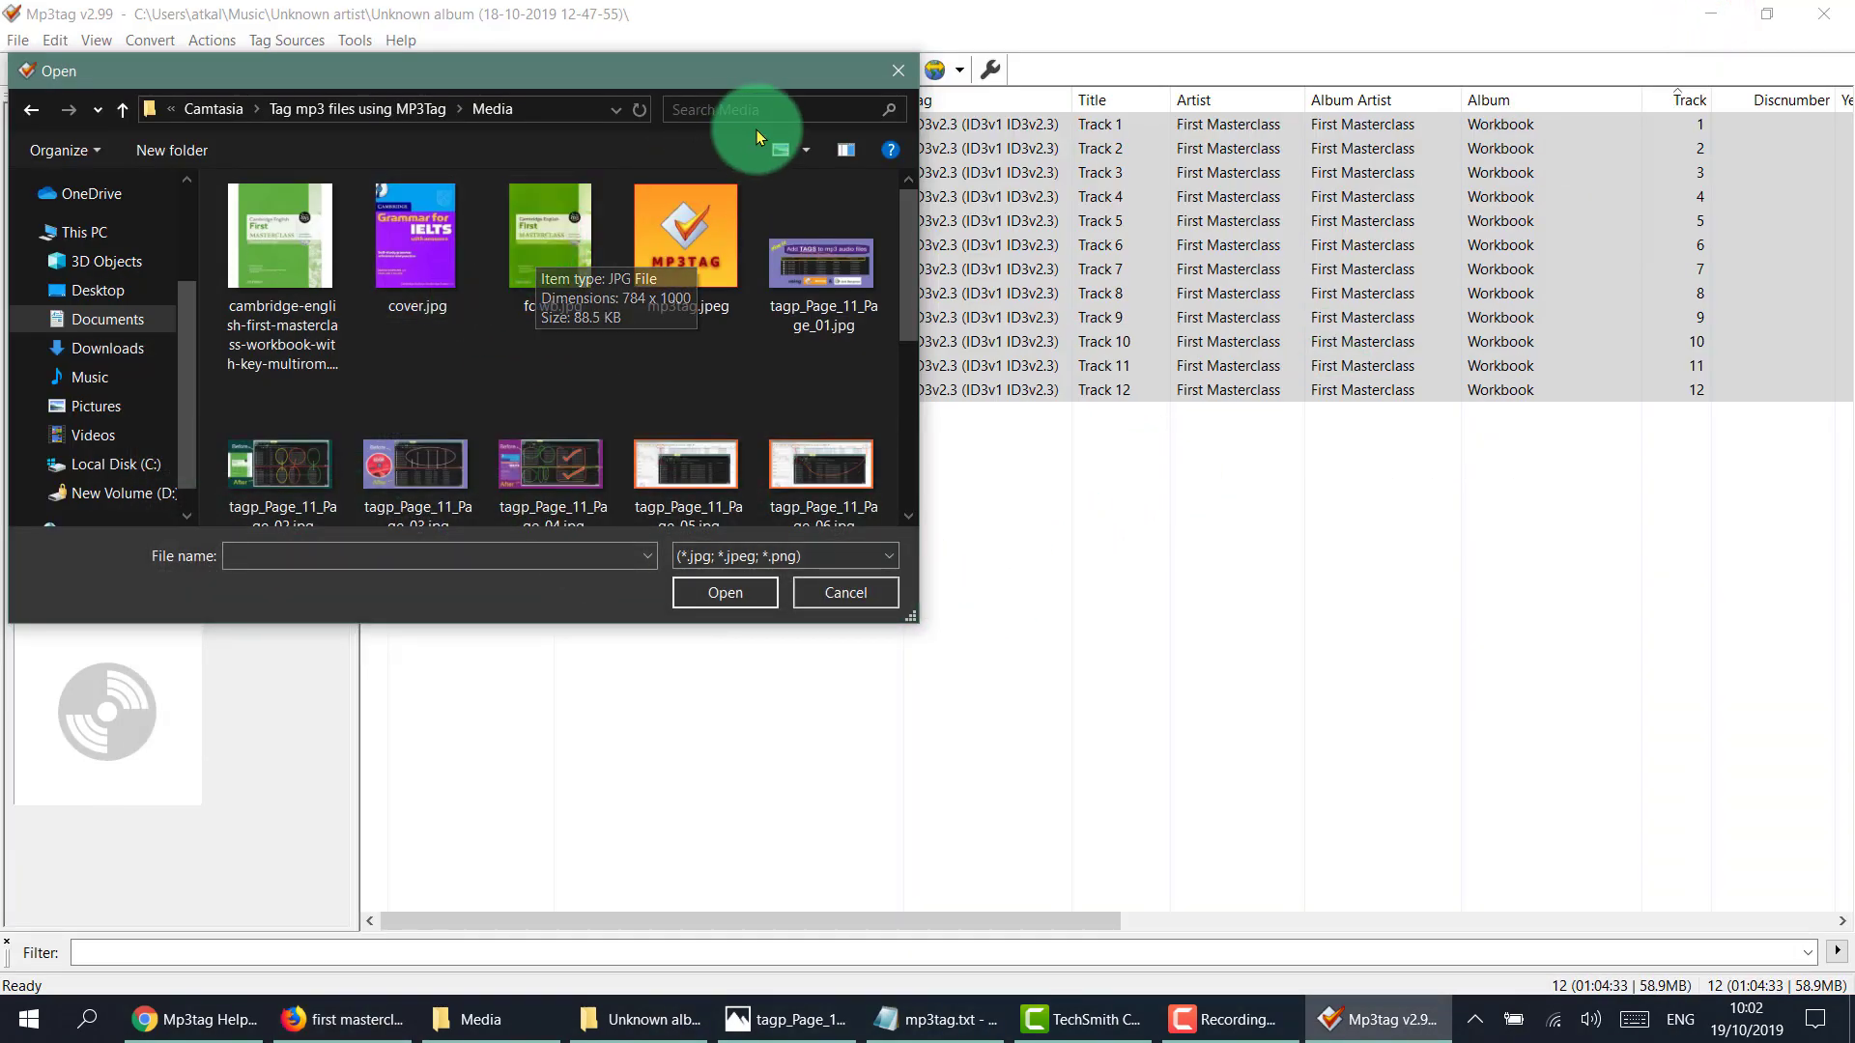
Add fc wb.jpg from the Media folder as cover art for all selected tracks and save the tags.
left_click(894, 69)
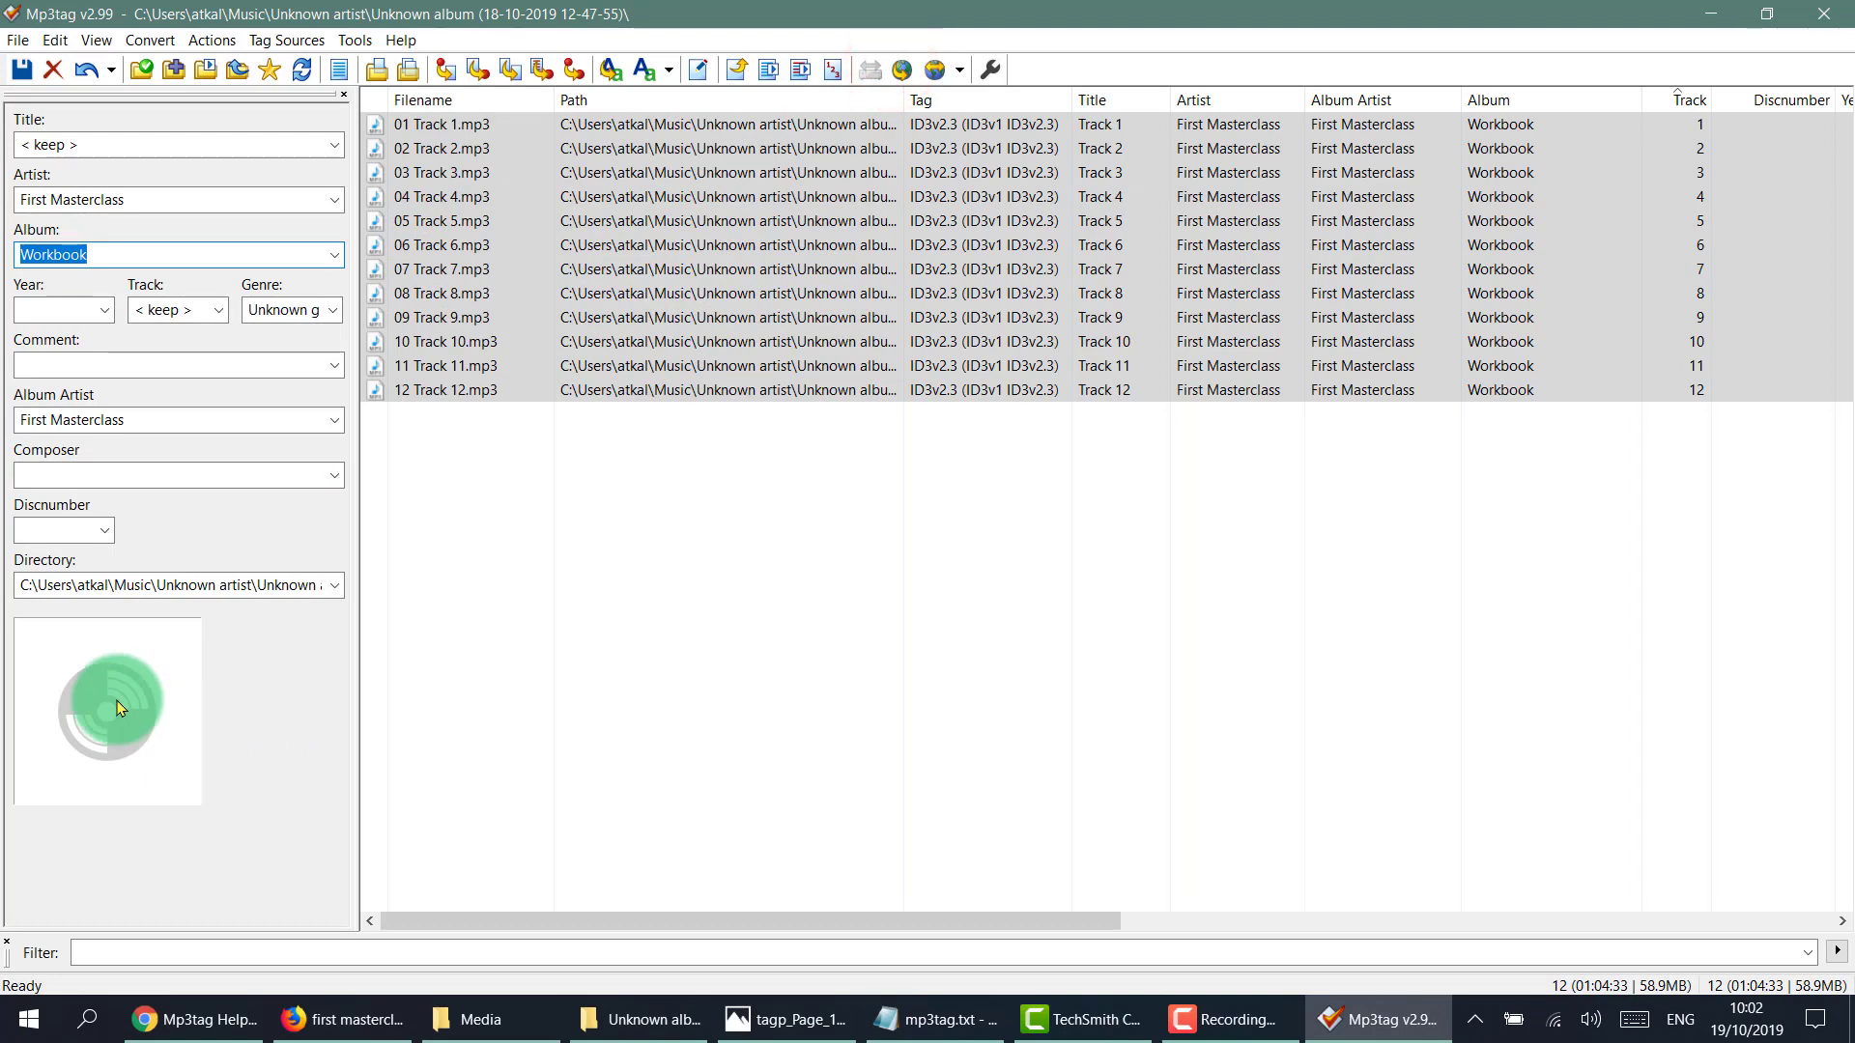
left_click(138, 715)
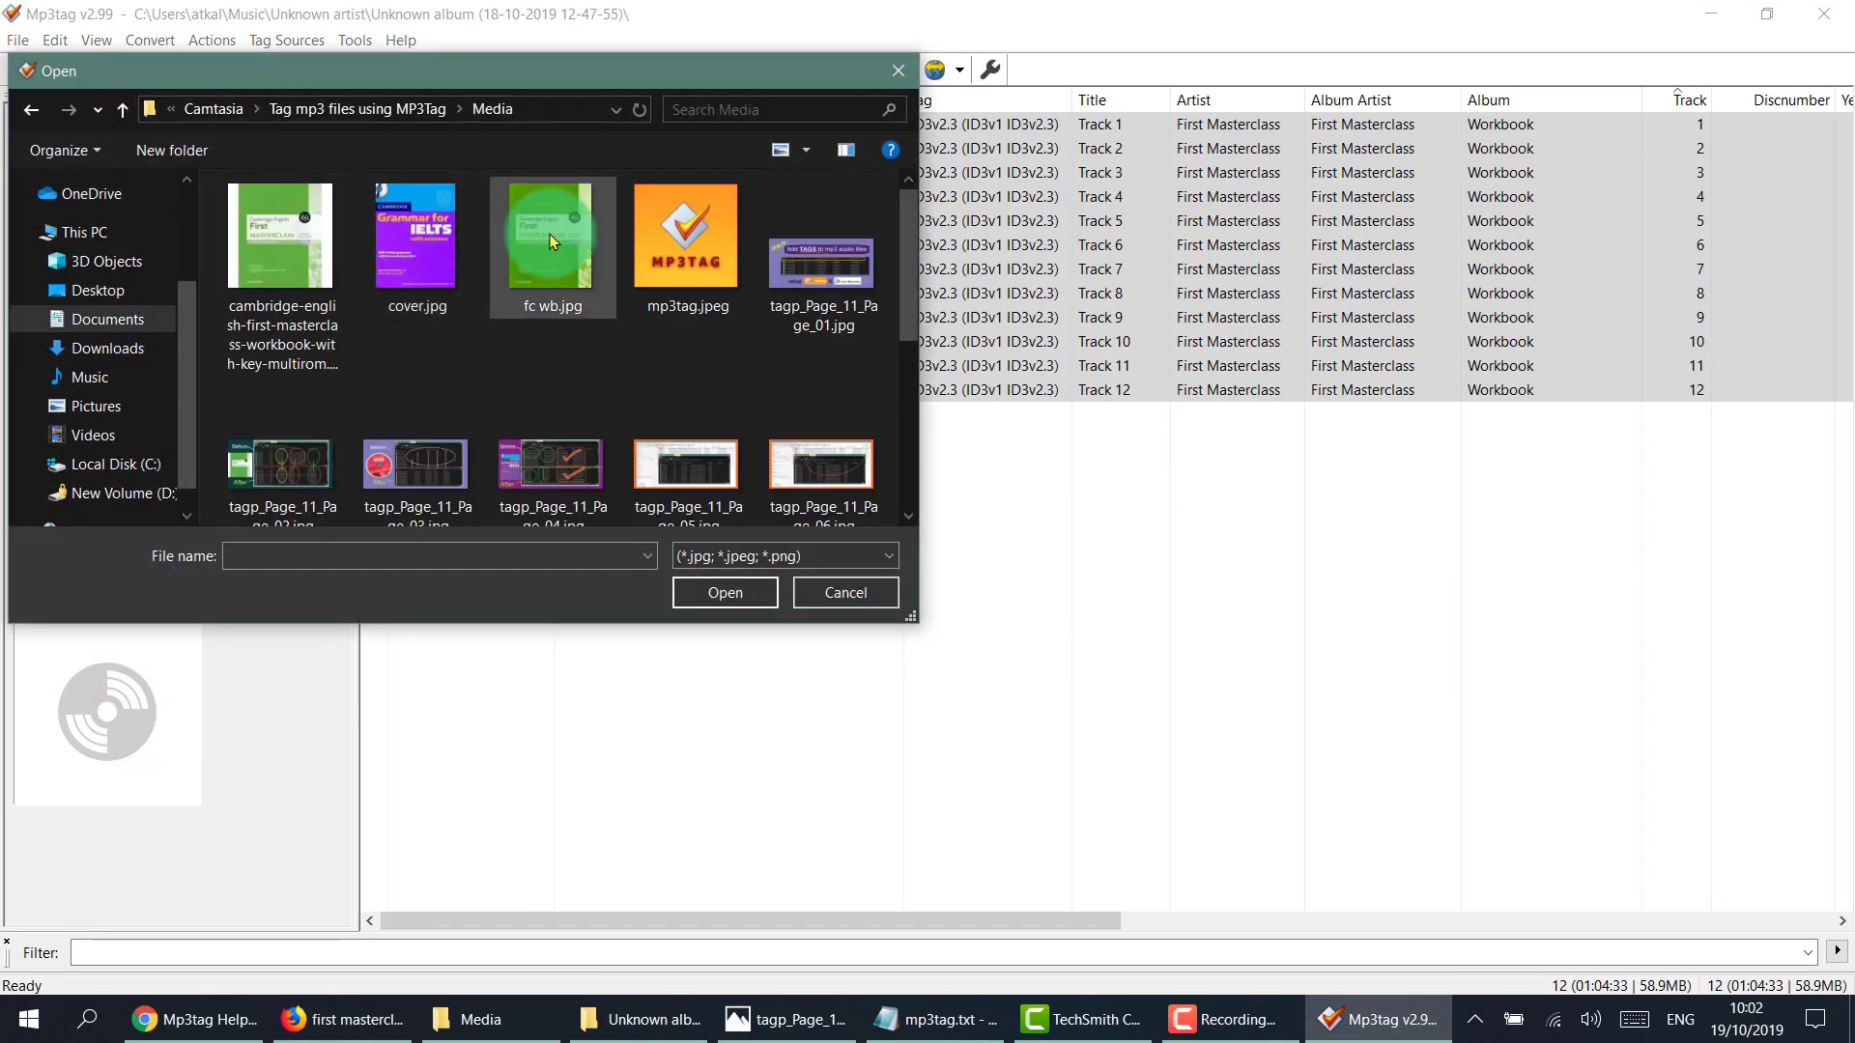
left_click(549, 234)
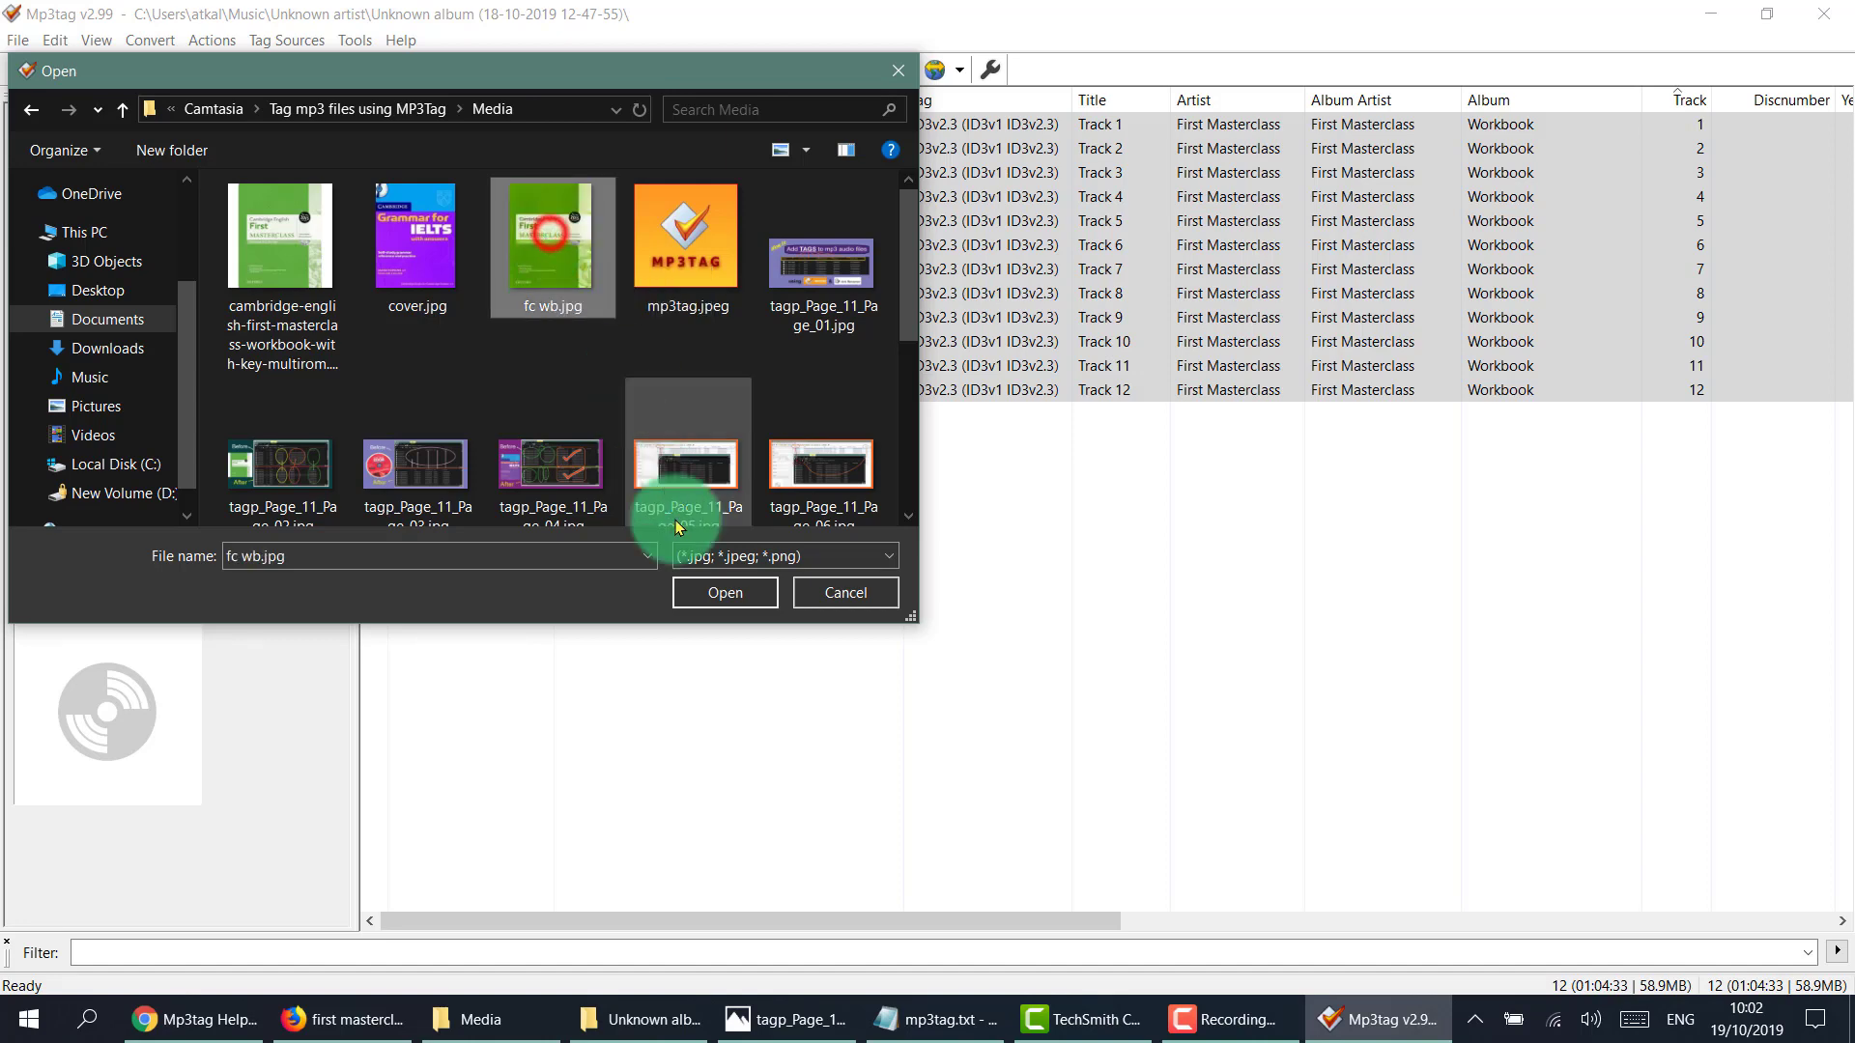
left_click(710, 596)
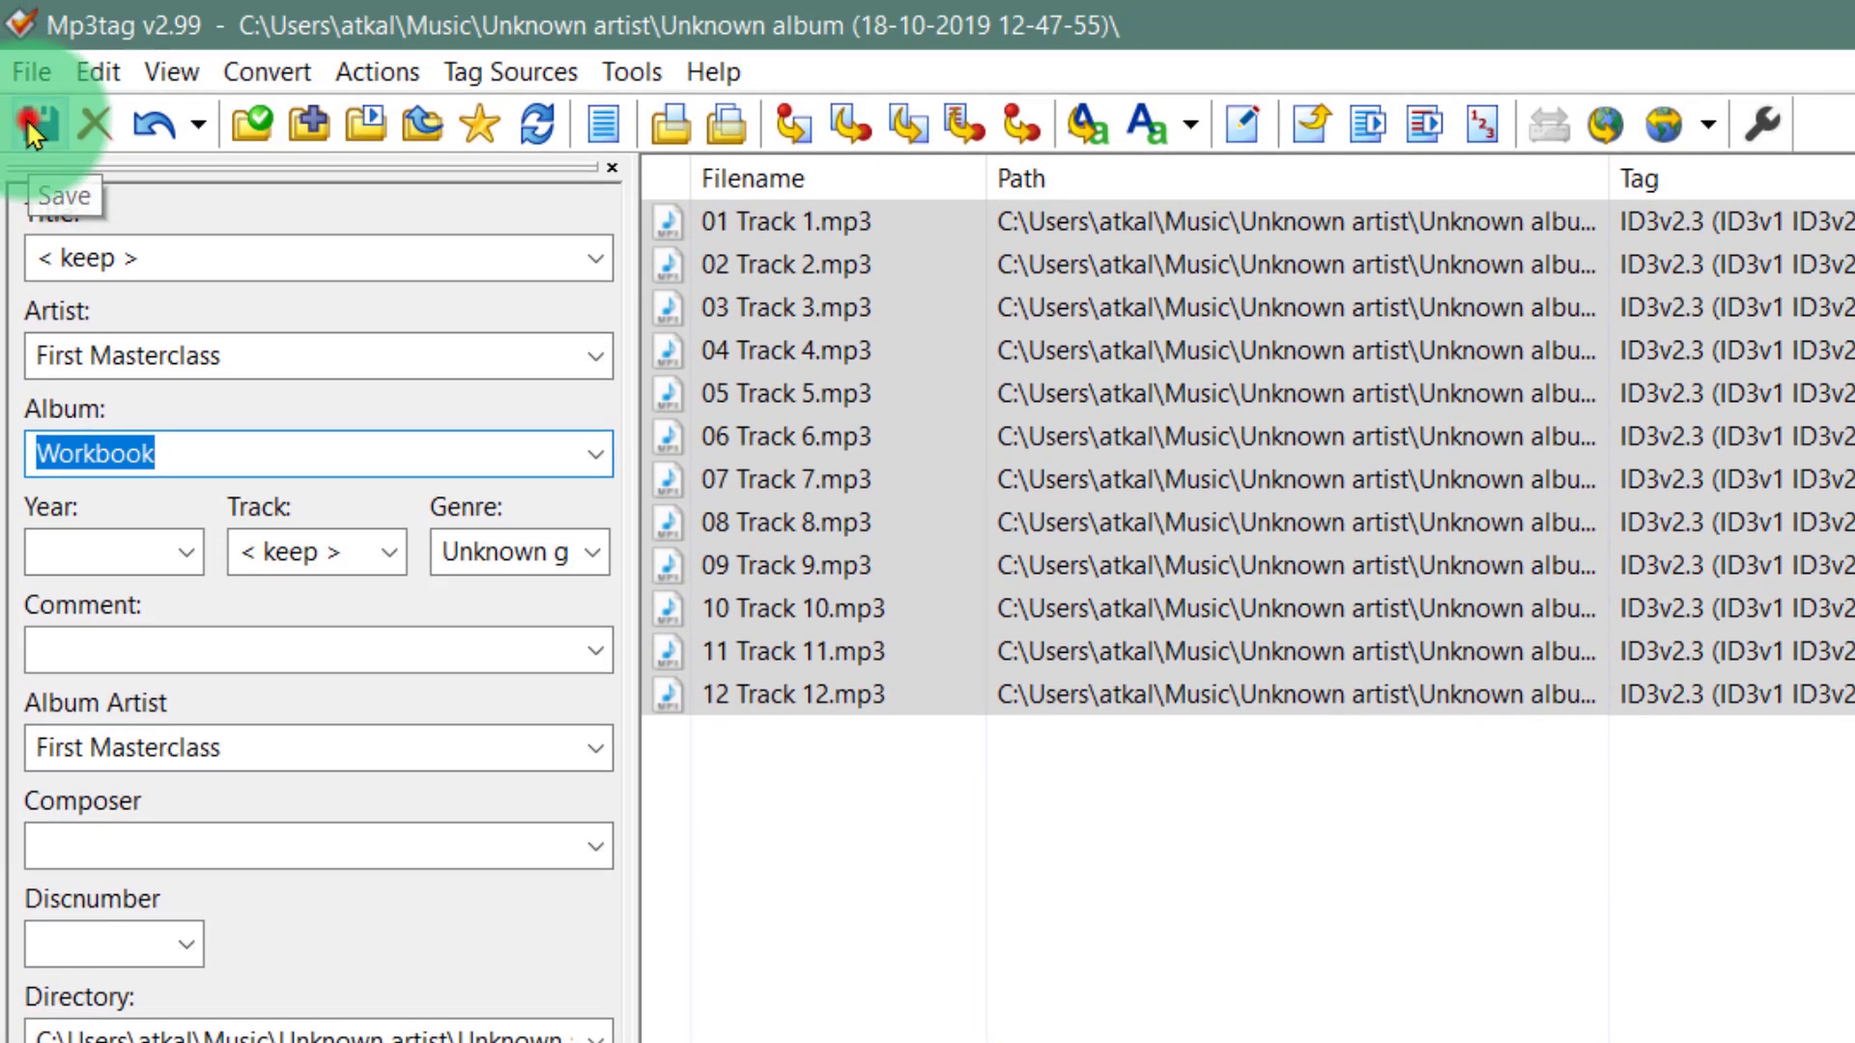
left_click(32, 126)
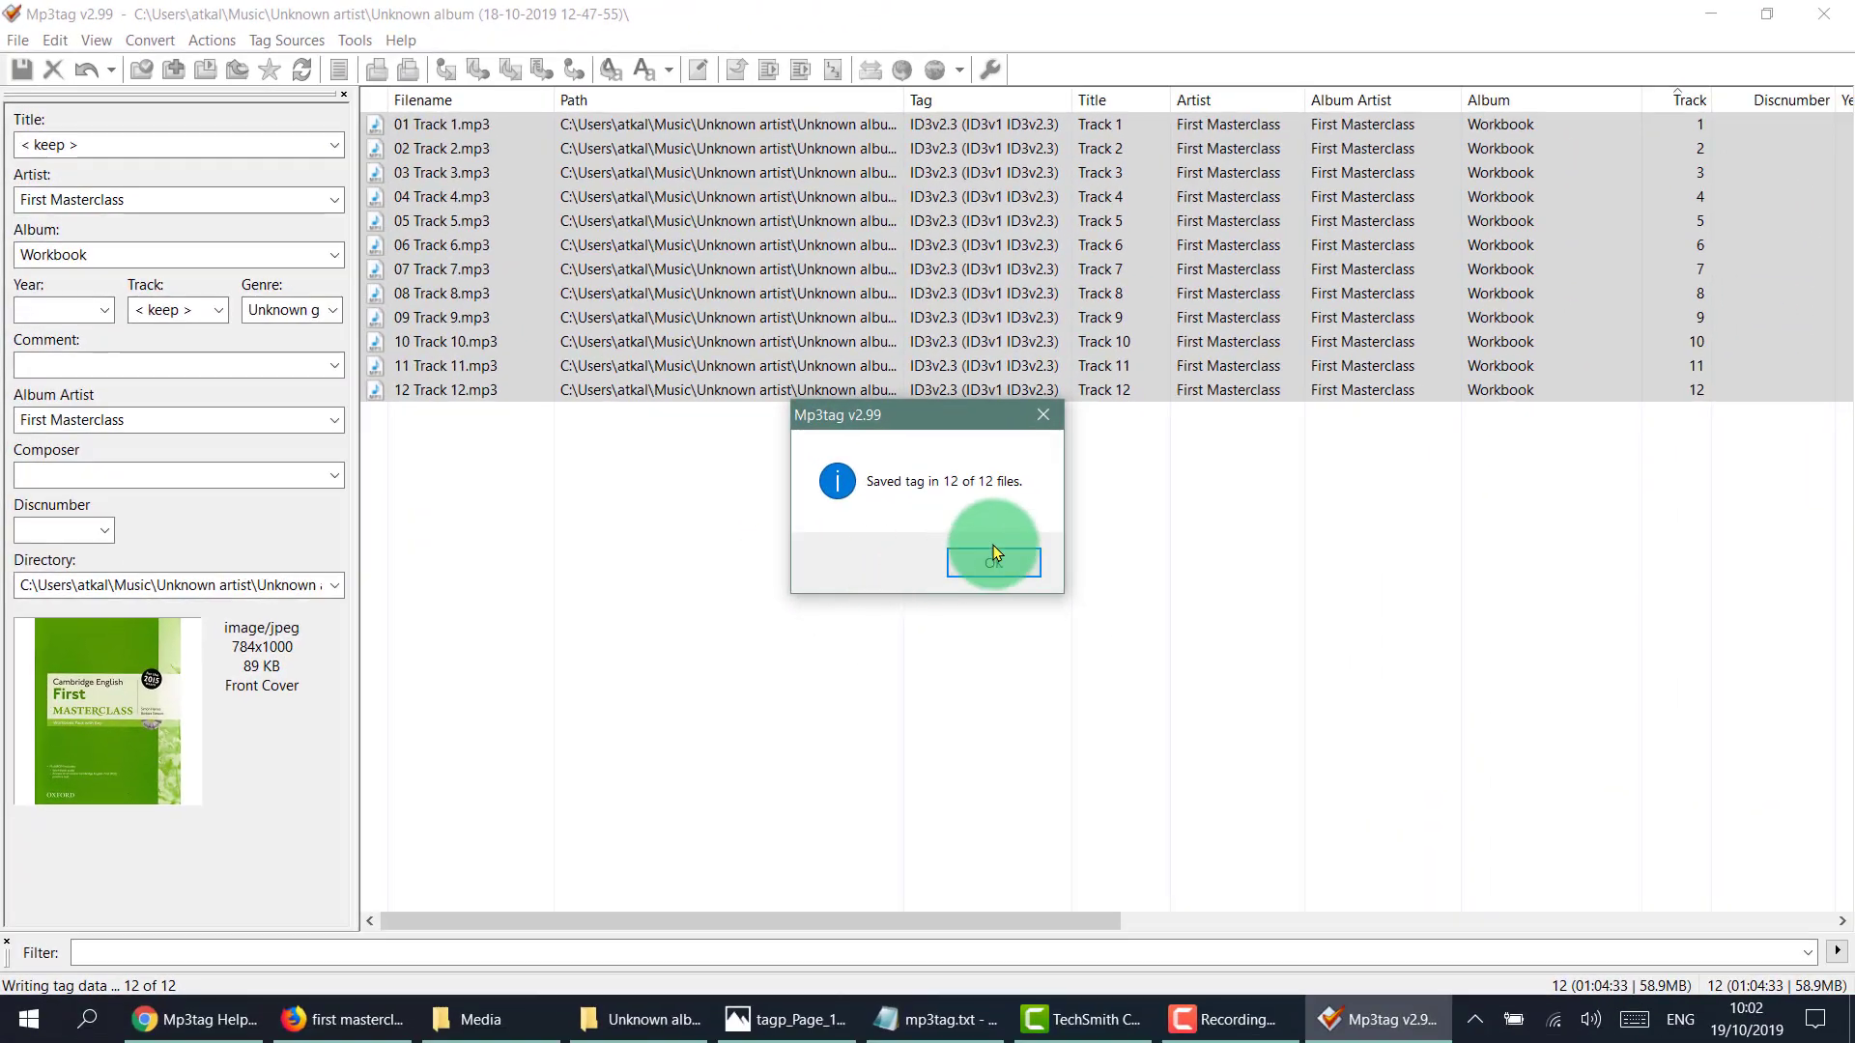
left_click(981, 566)
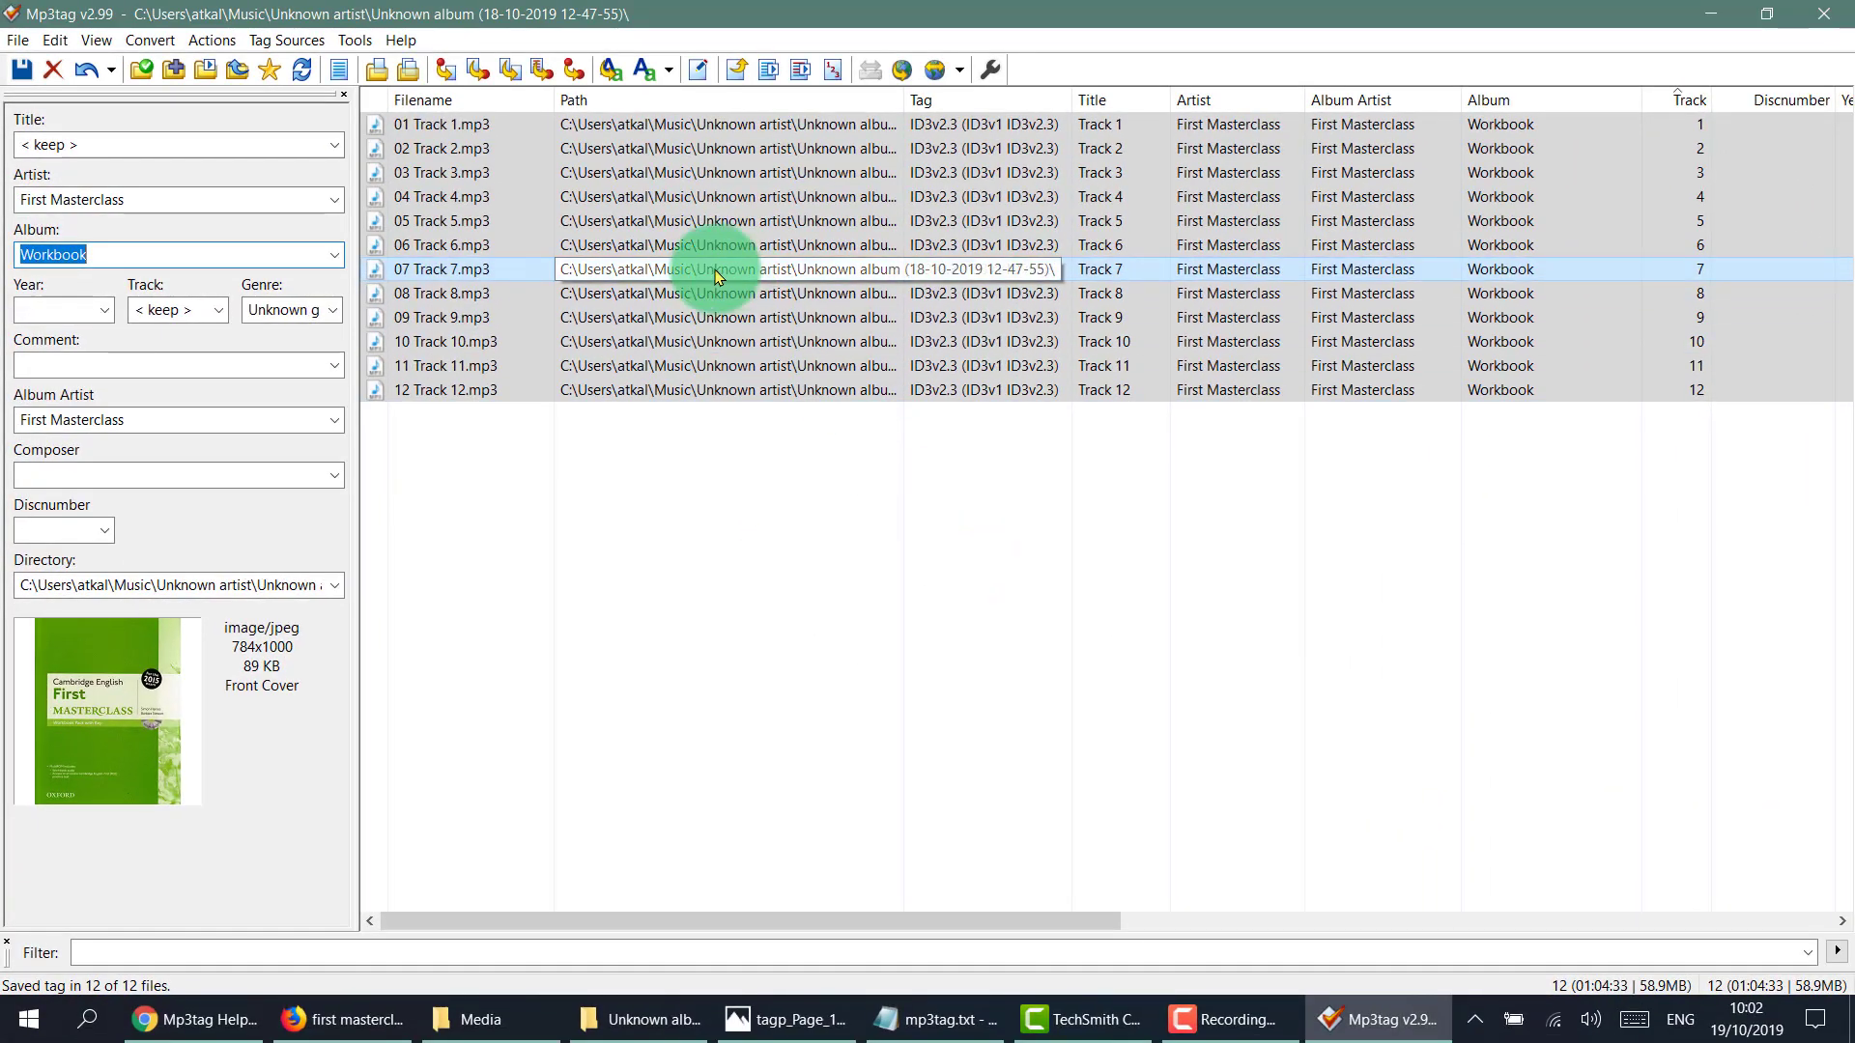
Play 07 Track 7.mp3 from the track list to check its cover art, pause it, and close the player.
double_click(473, 271)
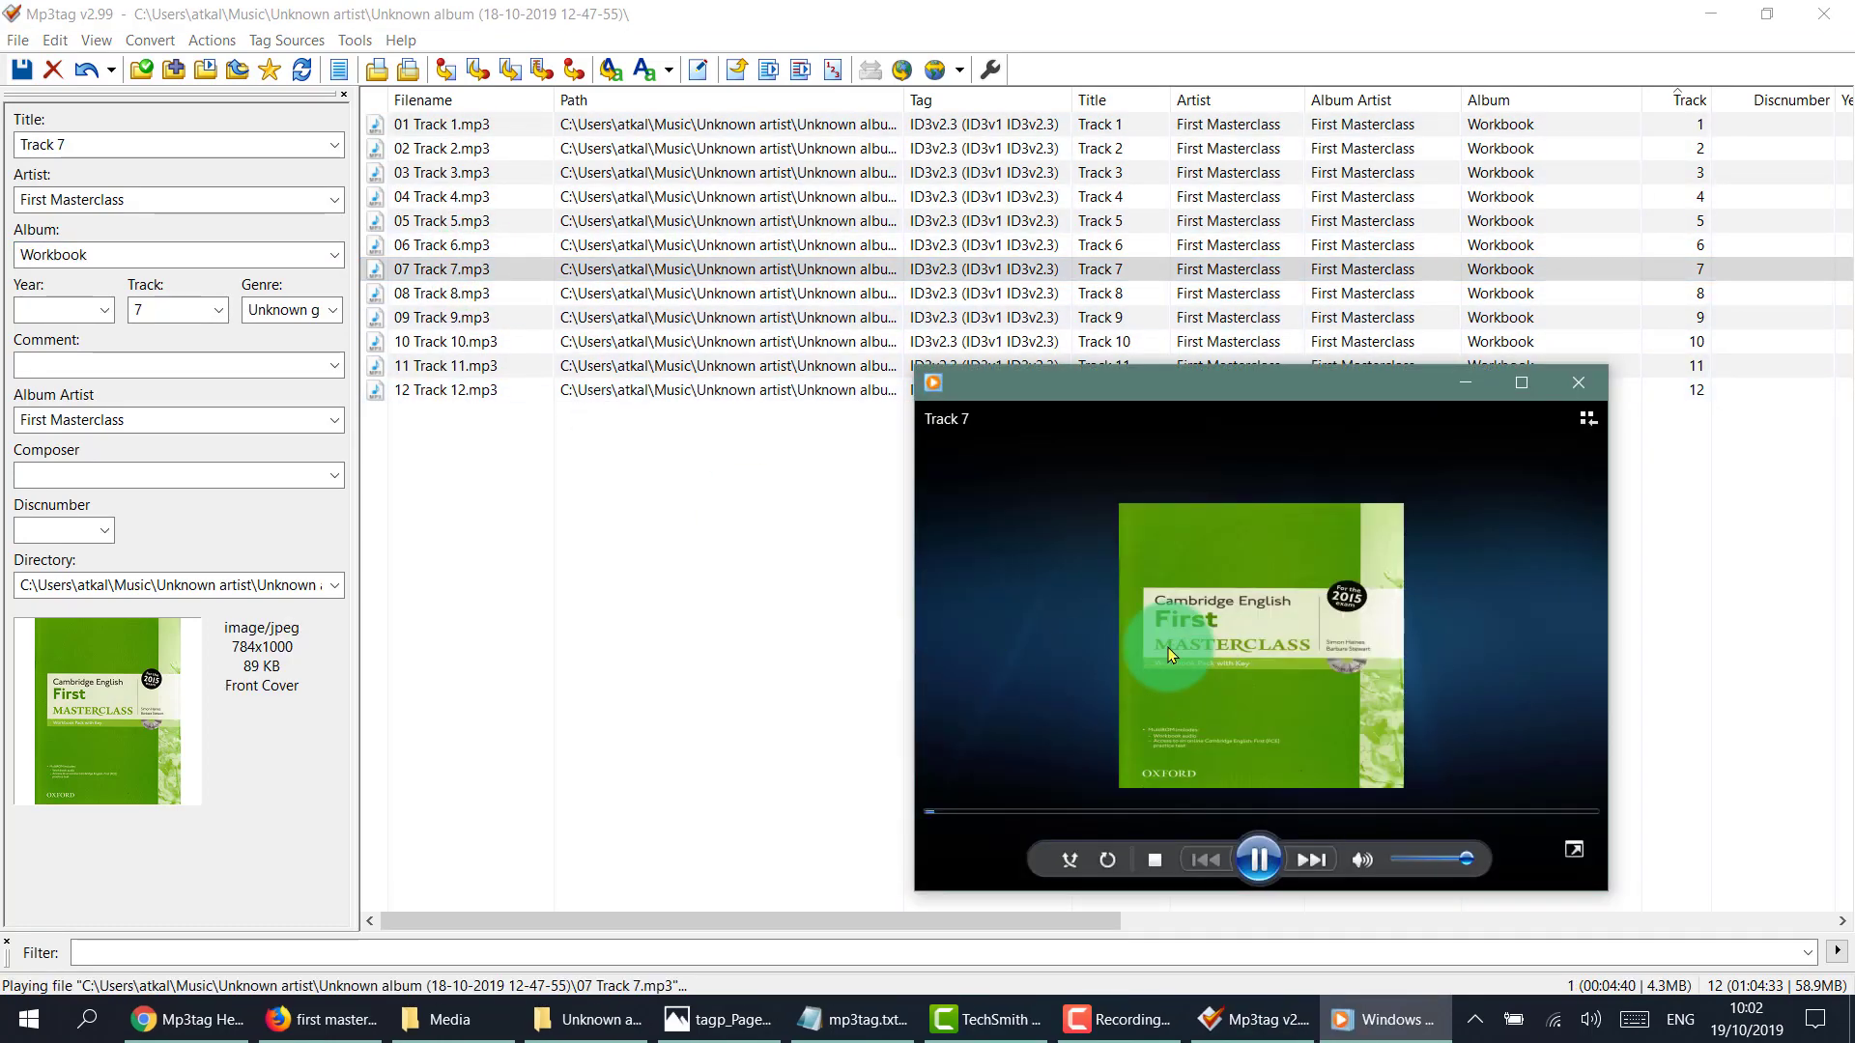
left_click(1257, 859)
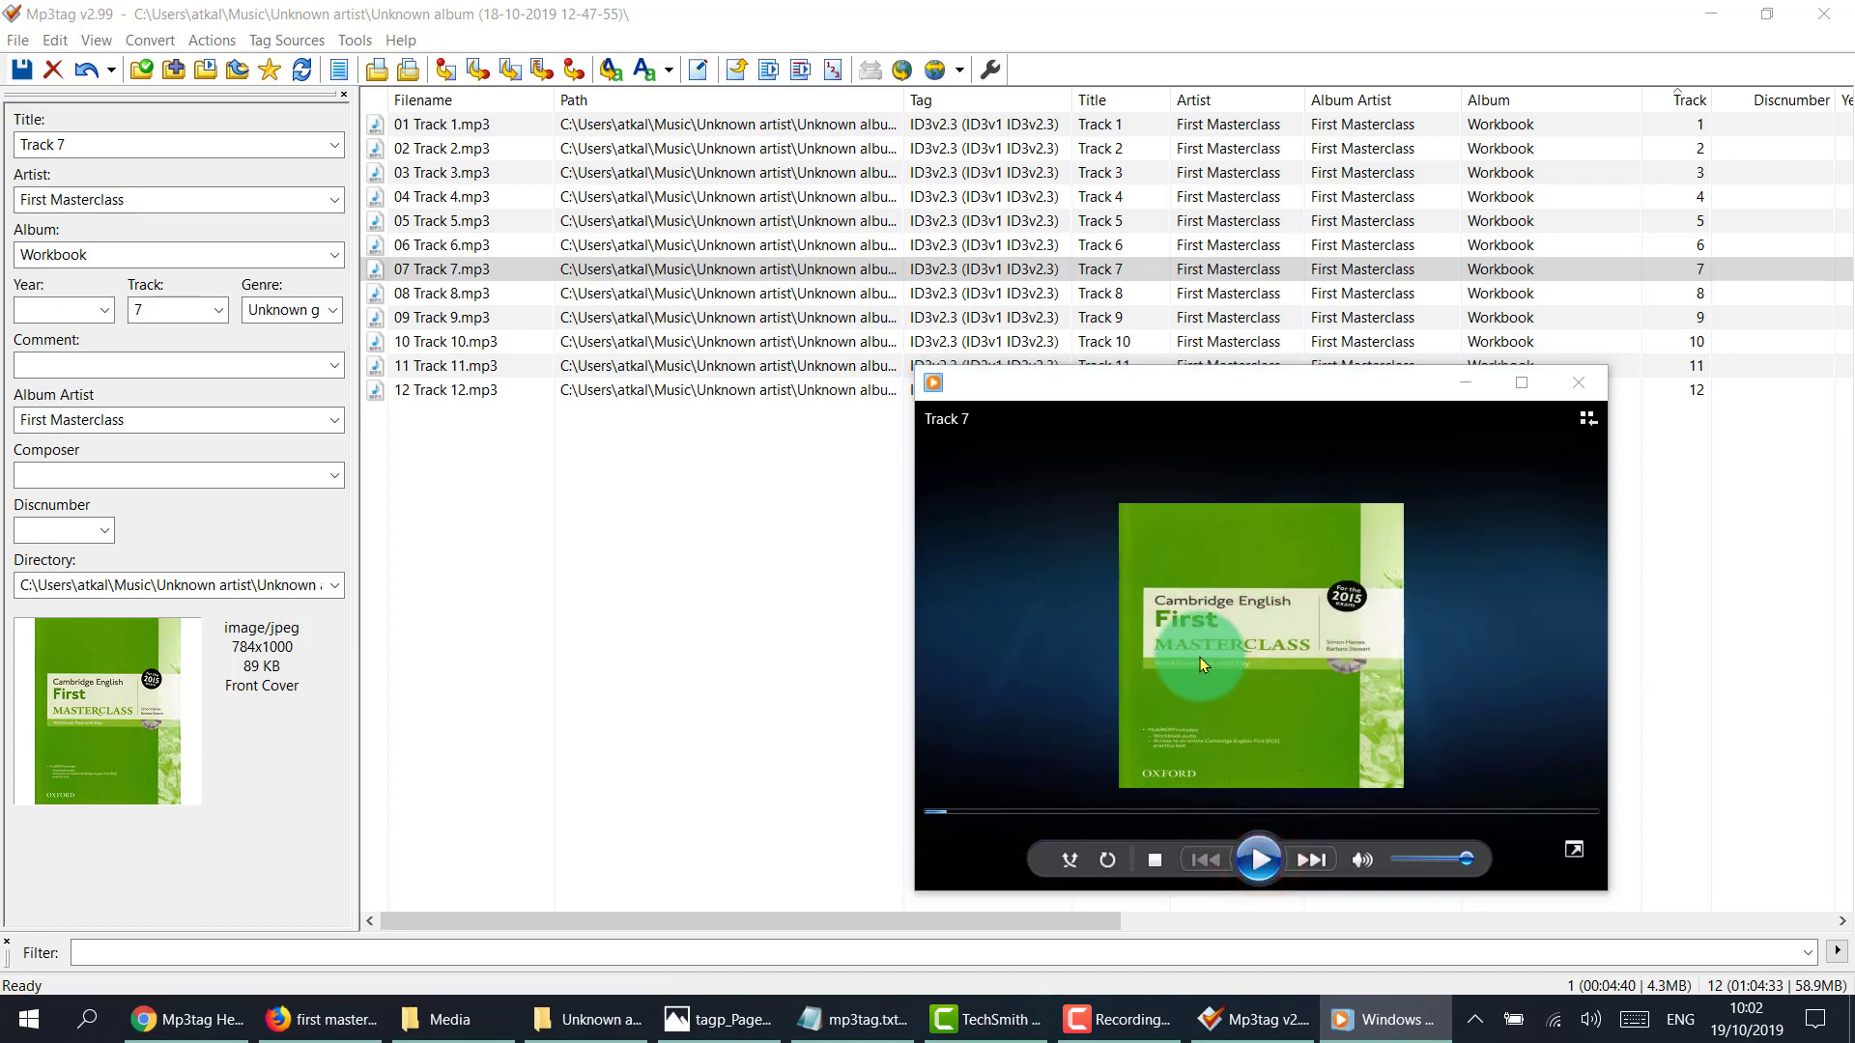
left_click(1079, 650)
left_click(1263, 847)
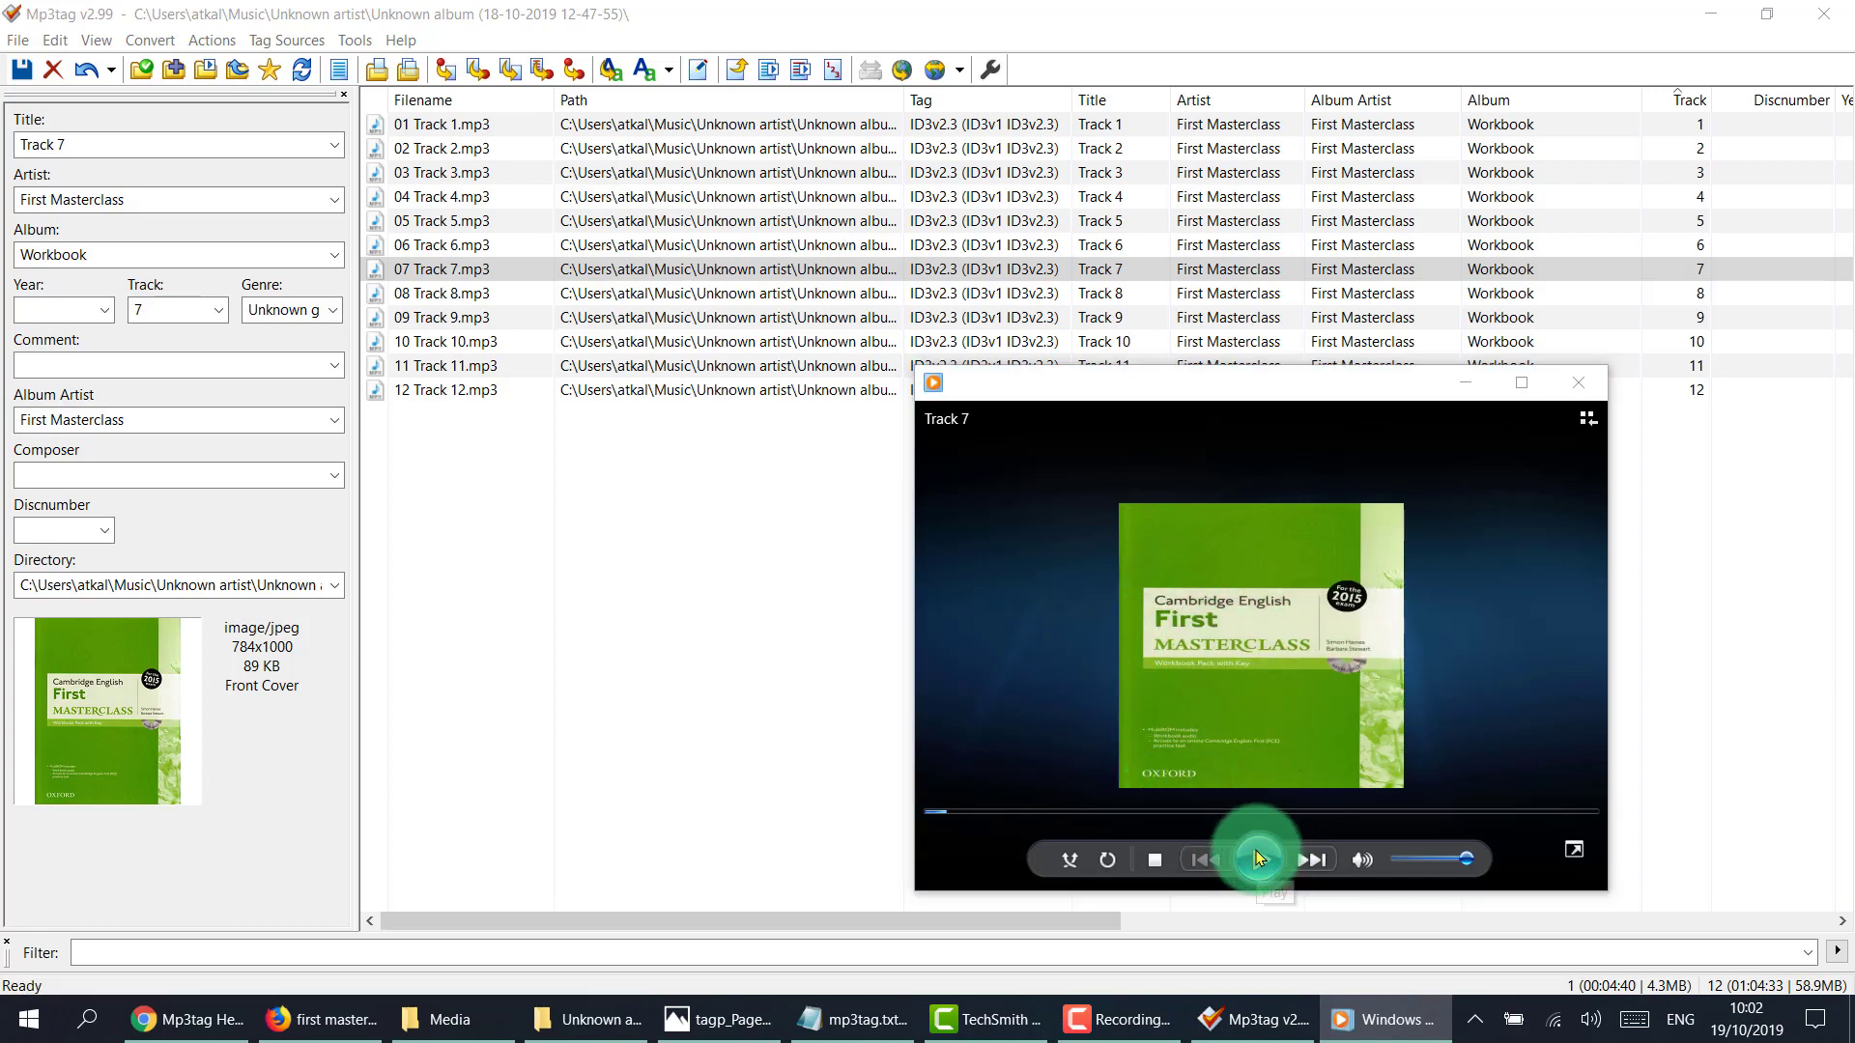
left_click(1577, 382)
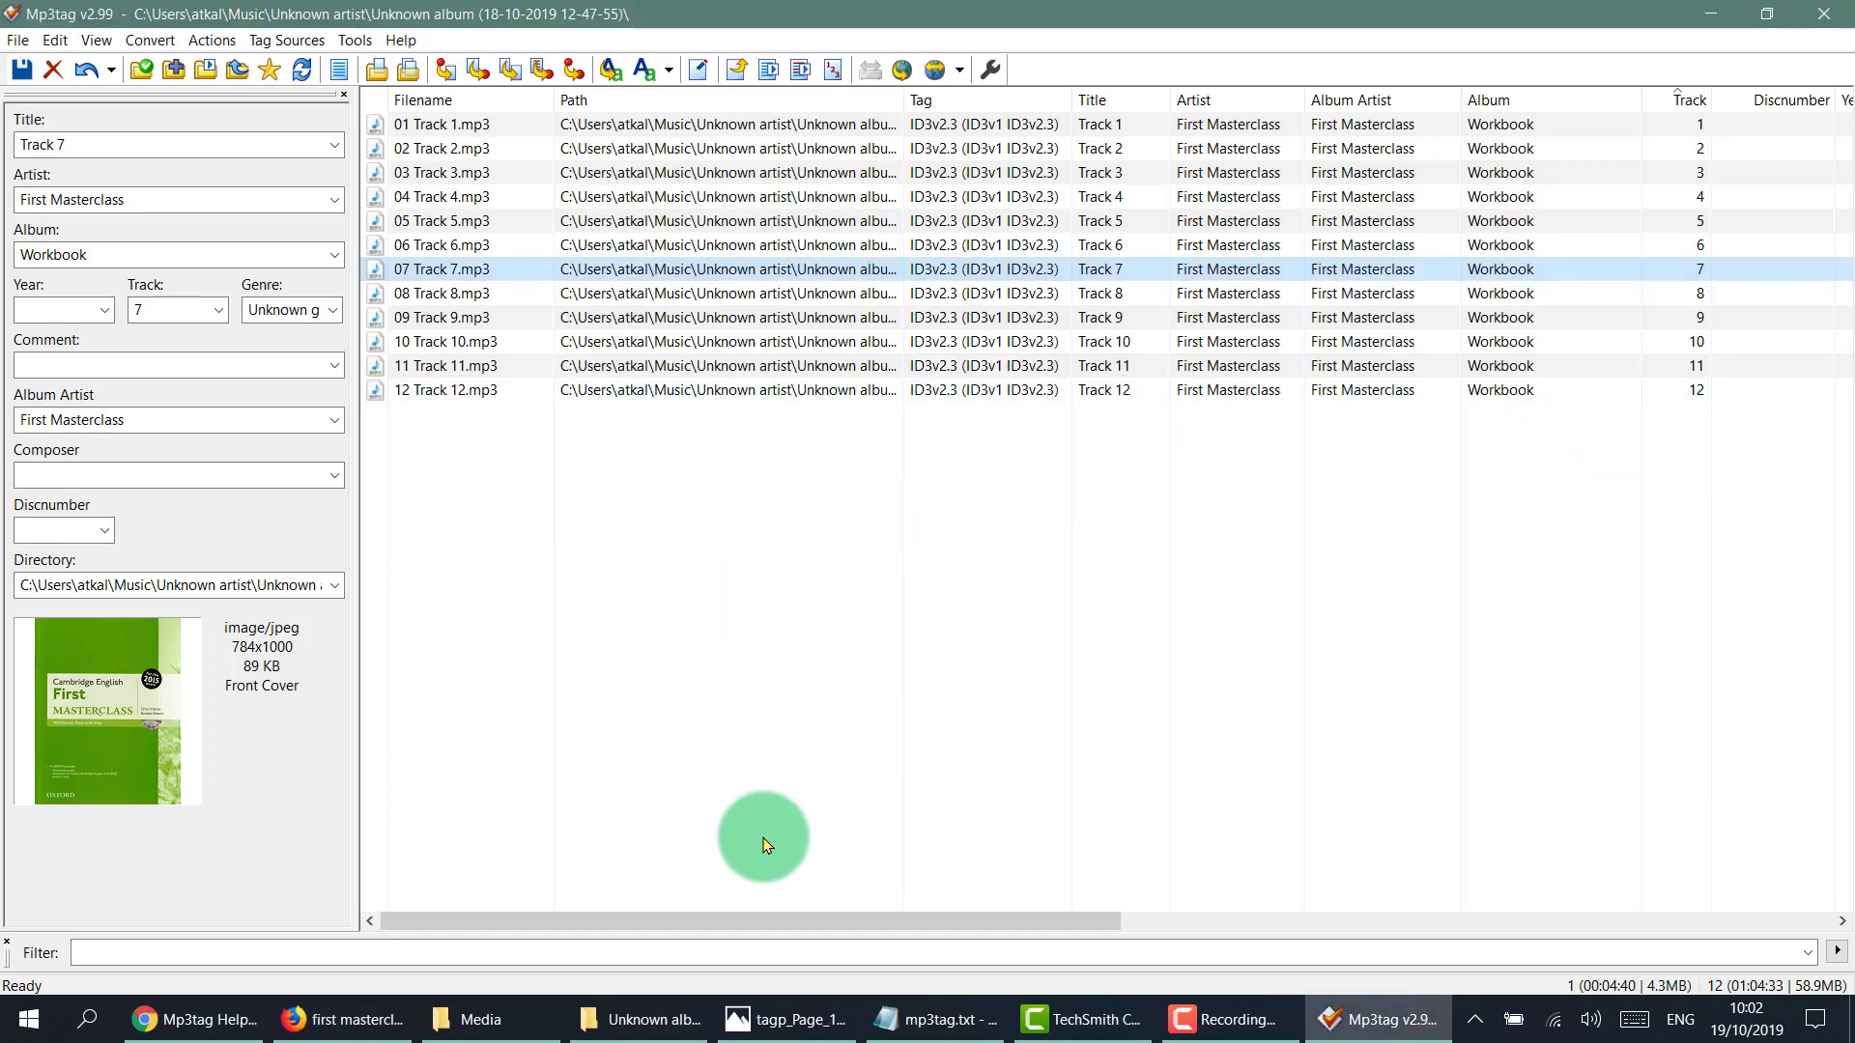
Switch to the album folder in File Explorer, play 04 Track 4.mp3 to check its cover art, and close the player.
left_click(609, 1024)
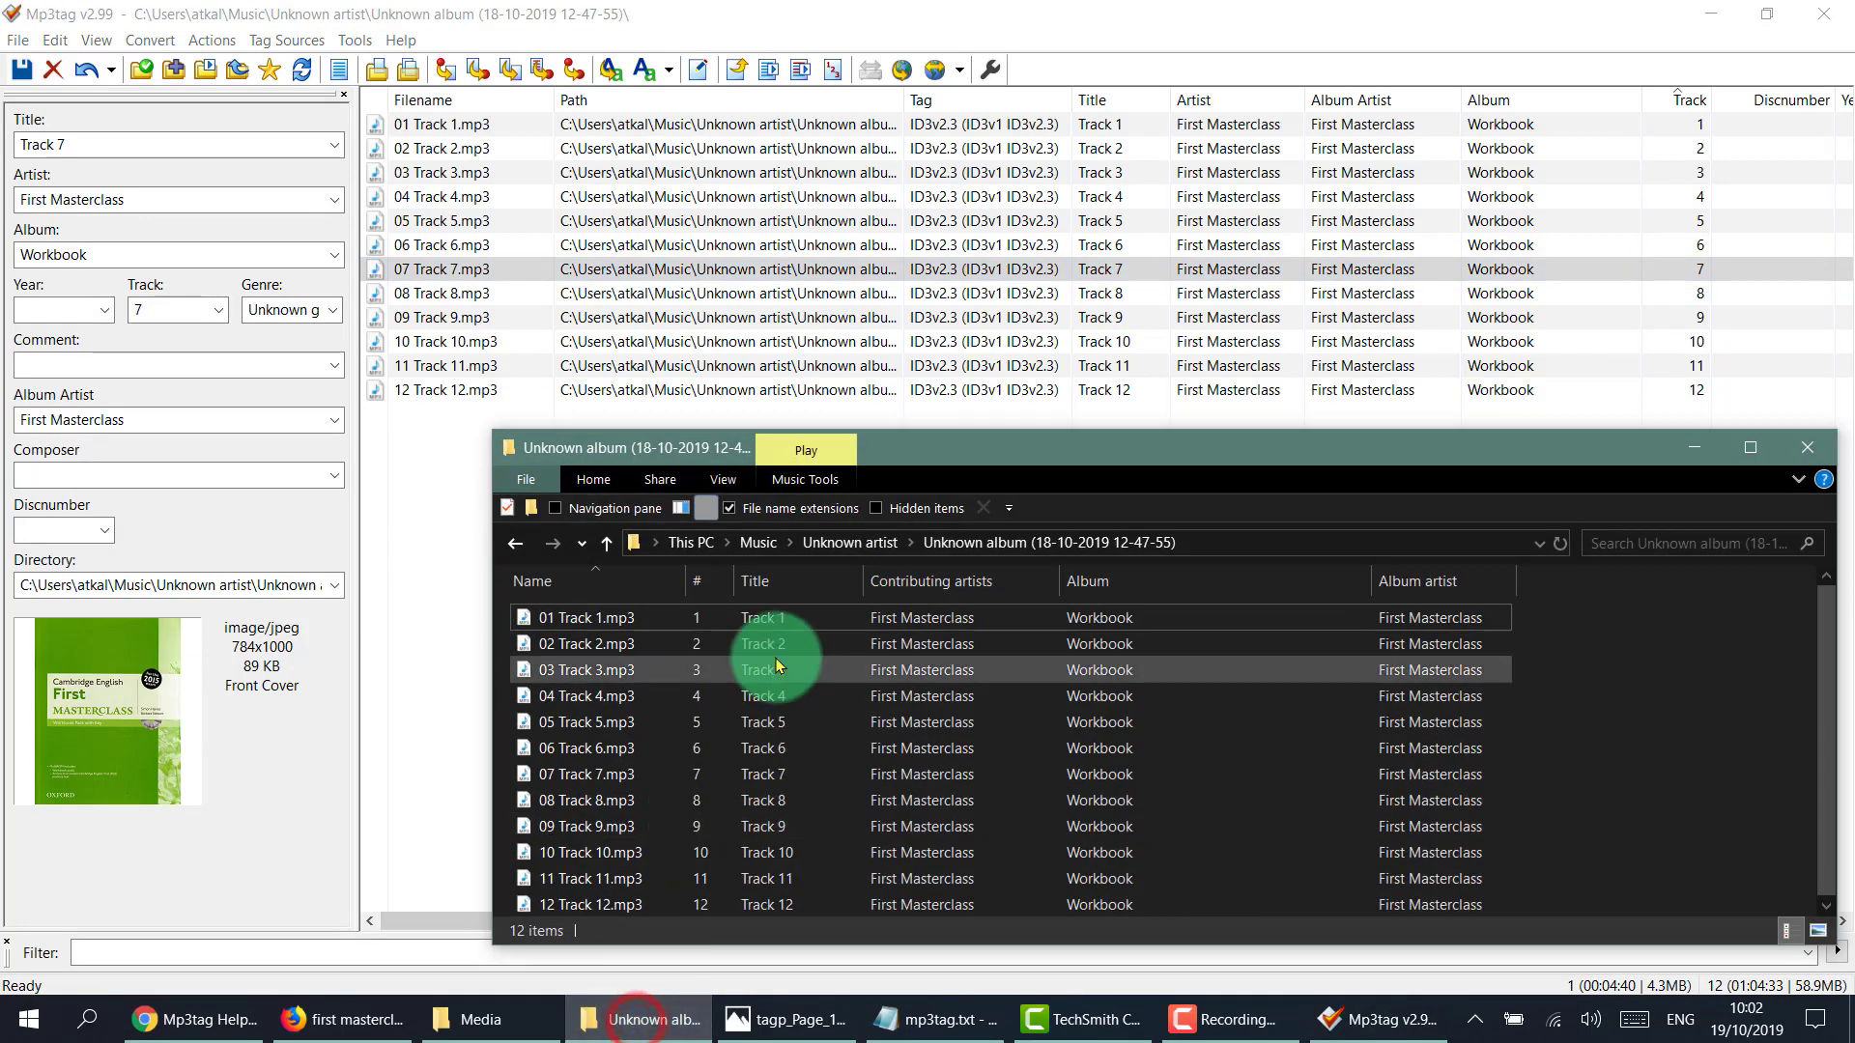
left_click_drag(961, 451, 915, 324)
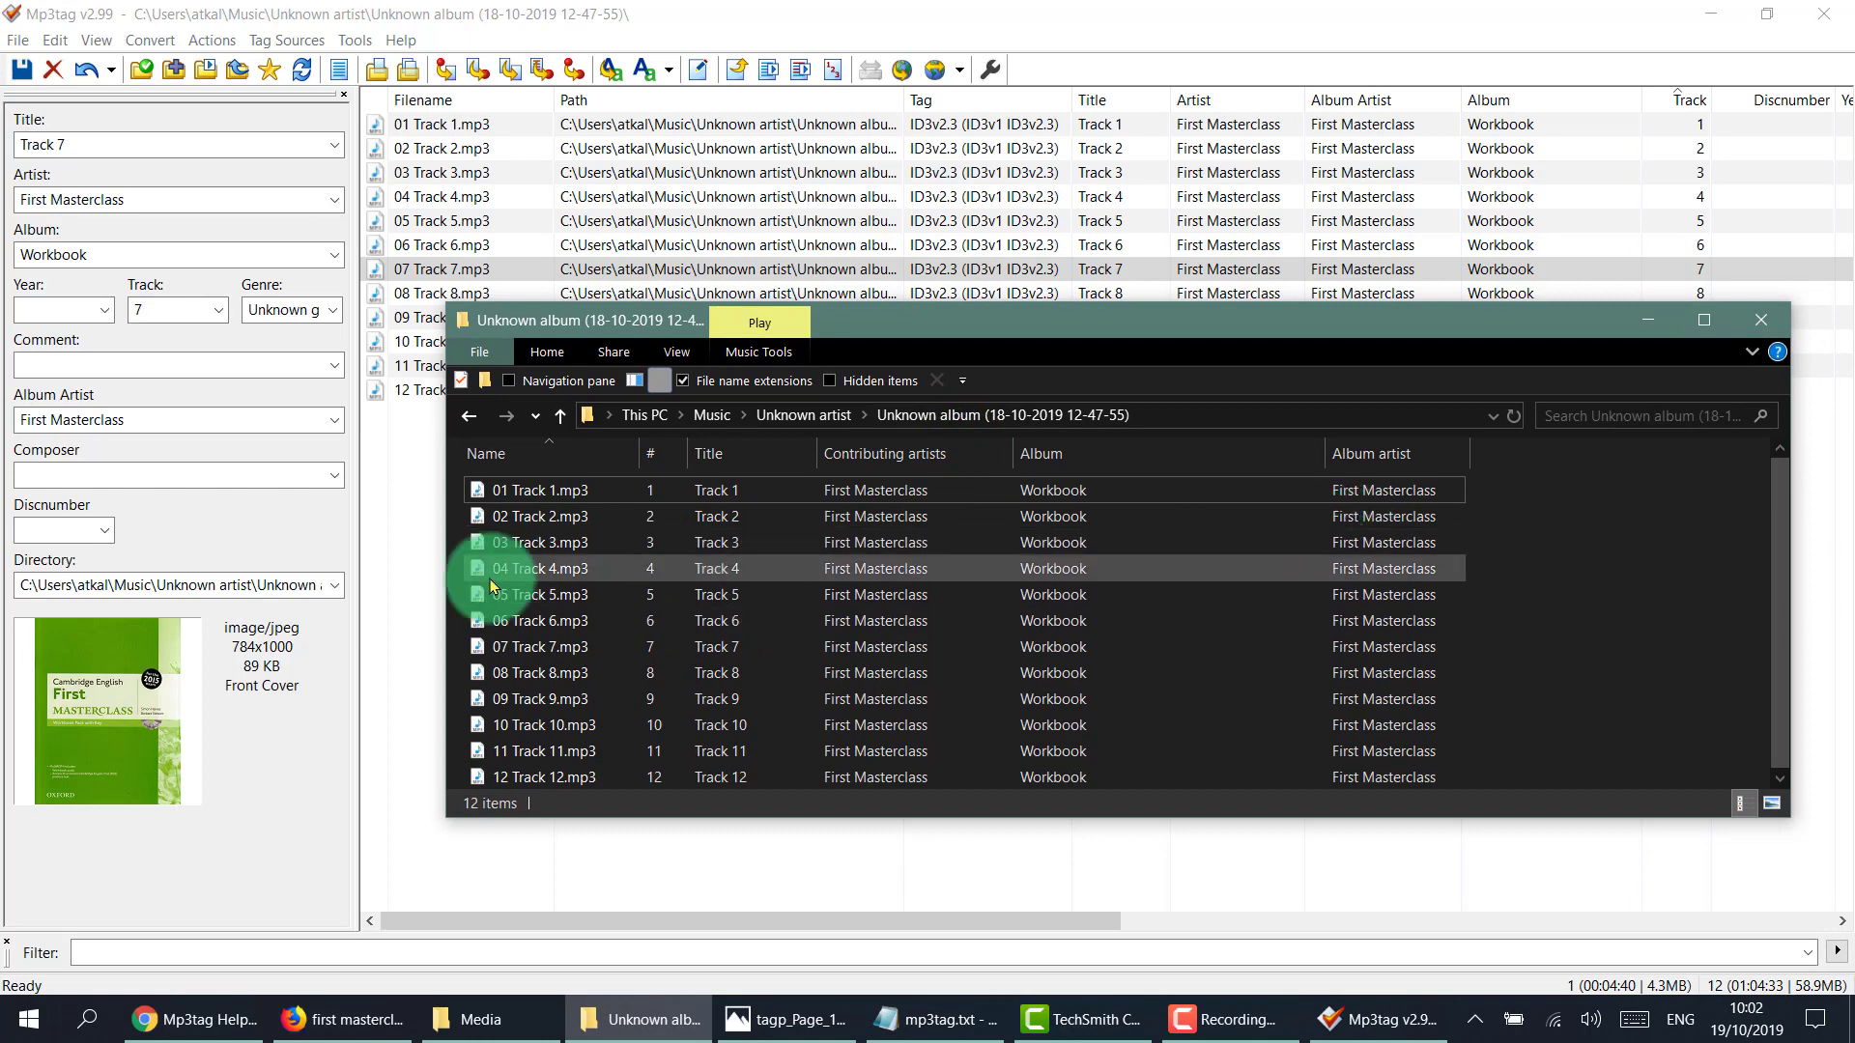
double_click(548, 570)
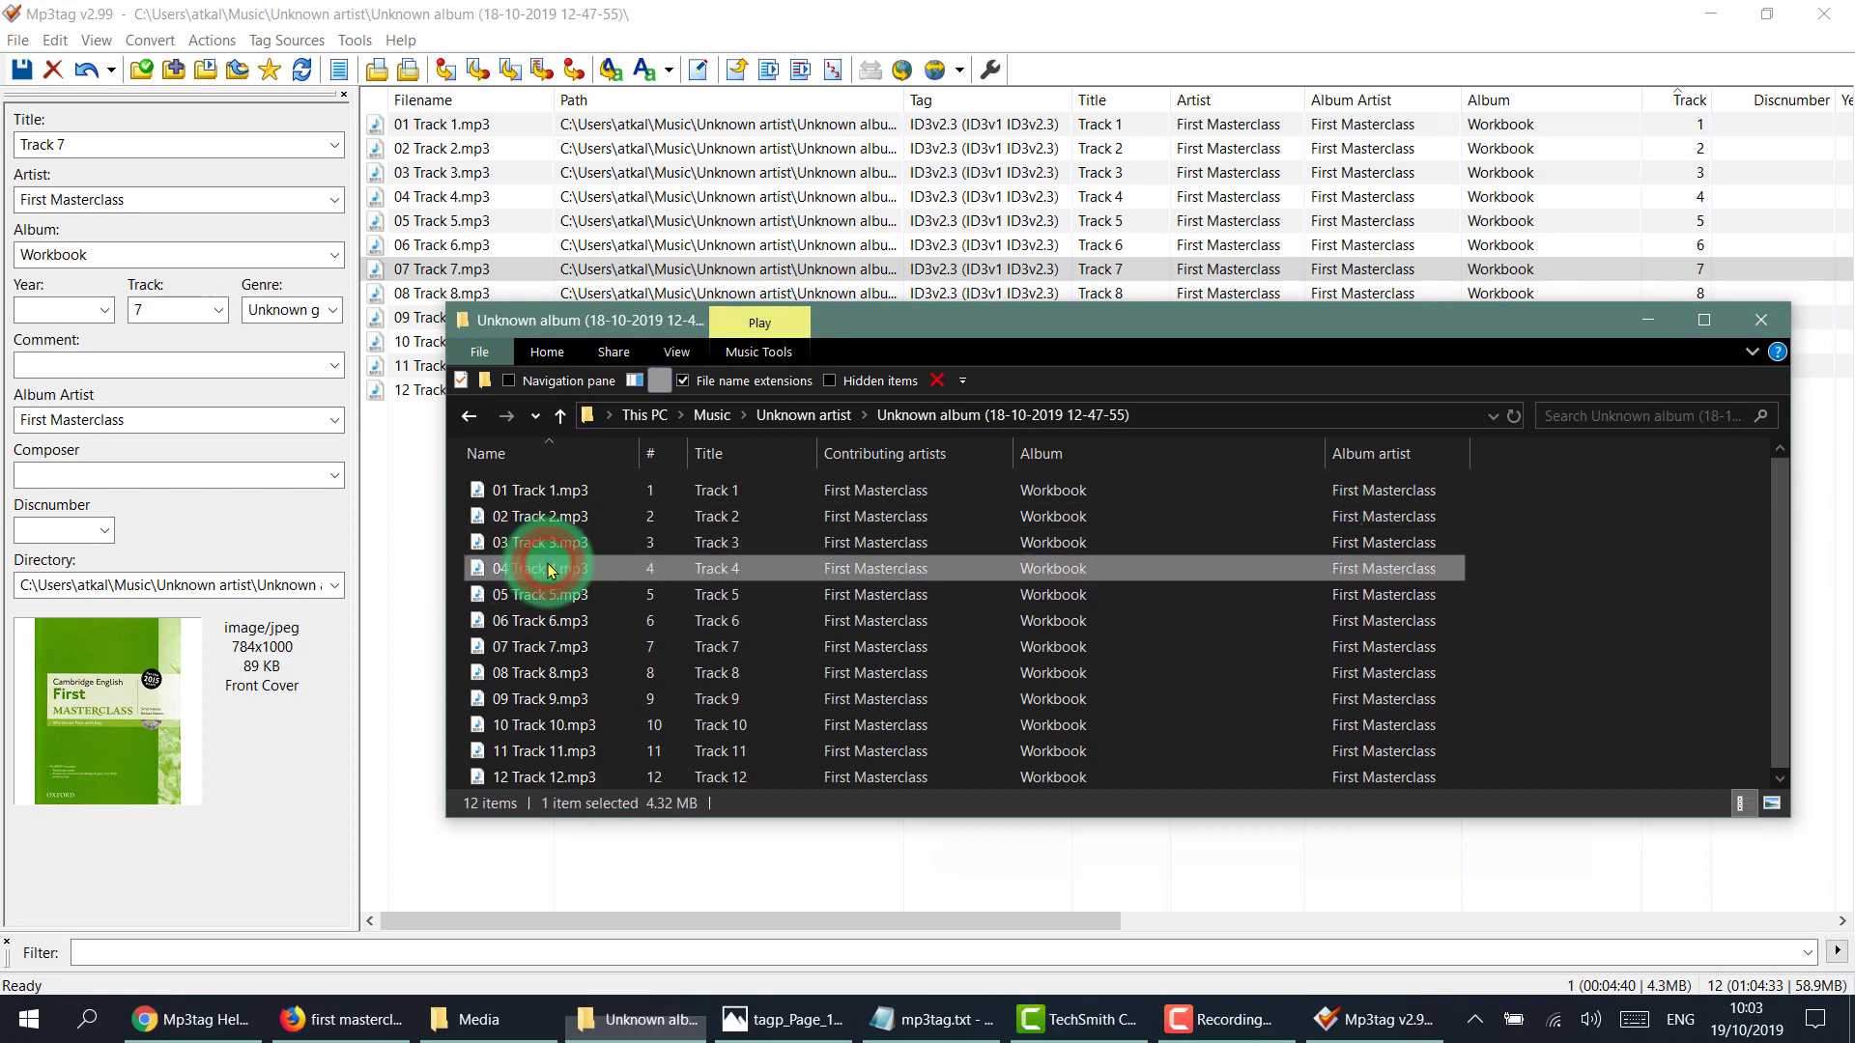
left_click(986, 838)
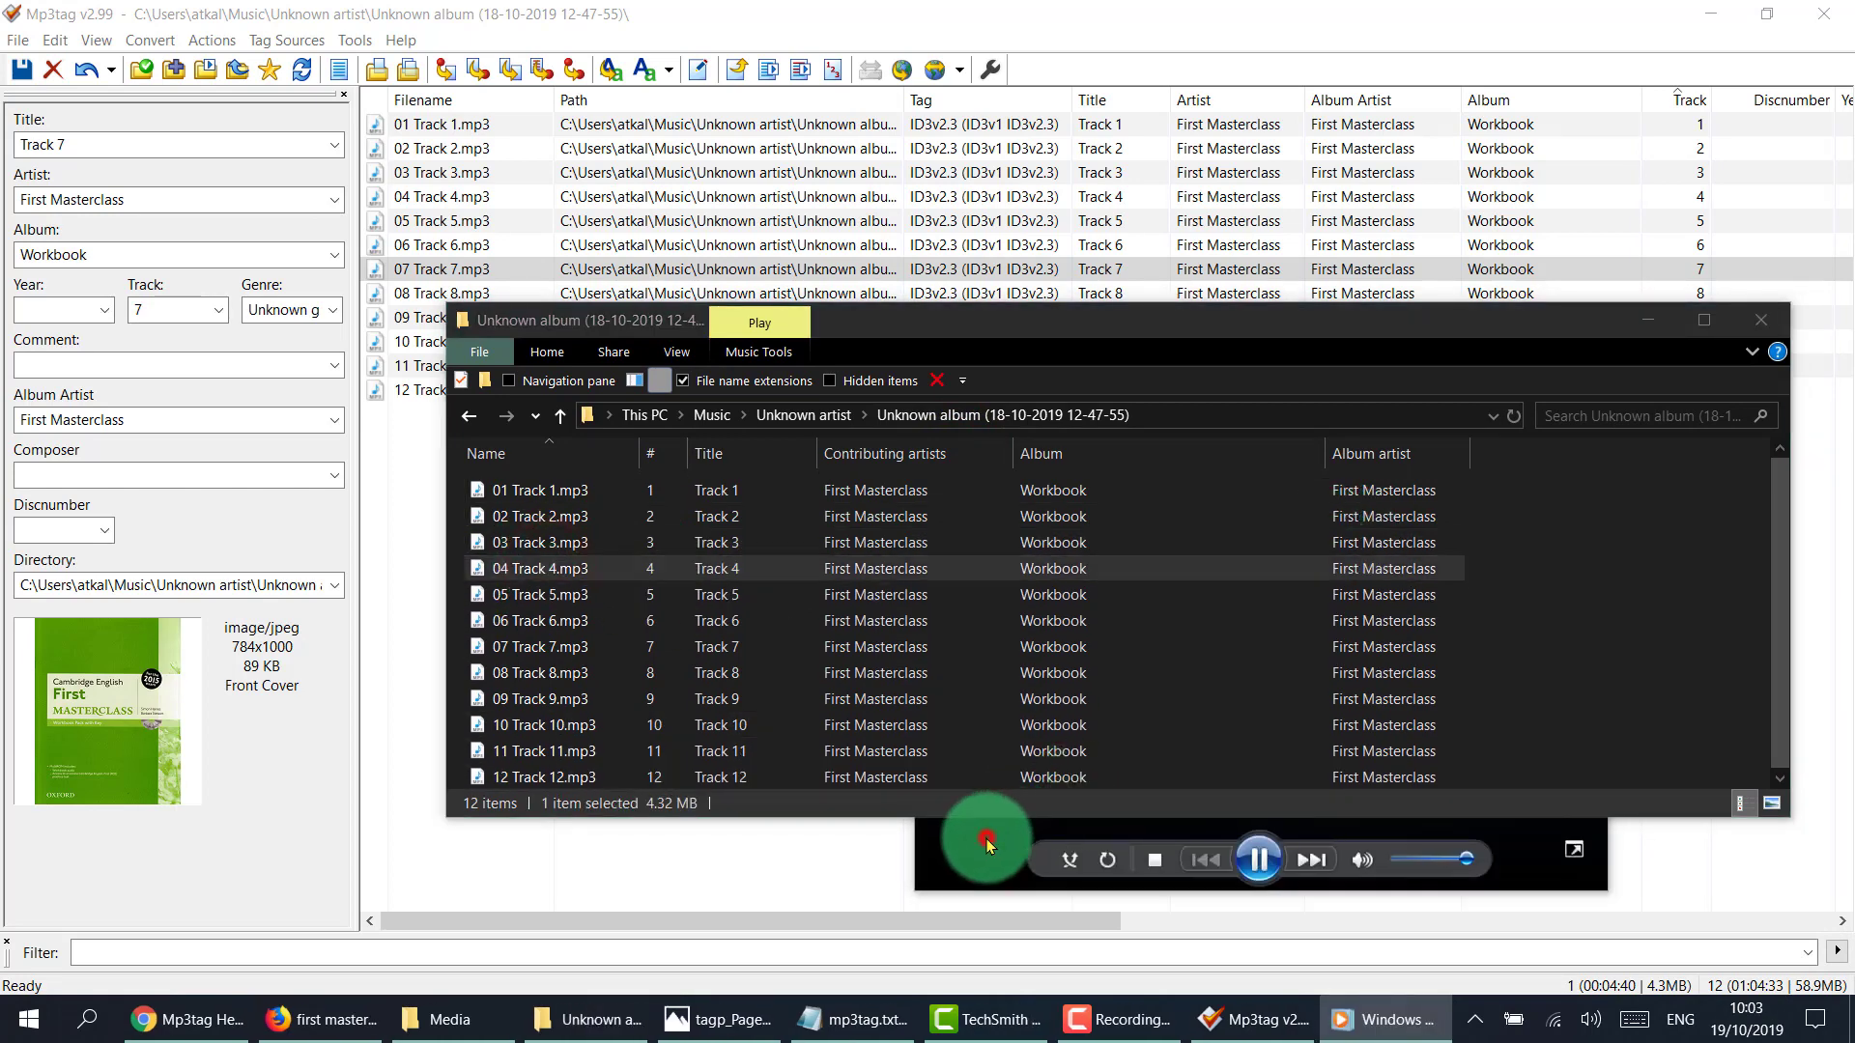
left_click_drag(1176, 322, 948, 507)
left_click_drag(890, 583, 816, 315)
left_click(1579, 383)
left_click_drag(1006, 344, 1115, 386)
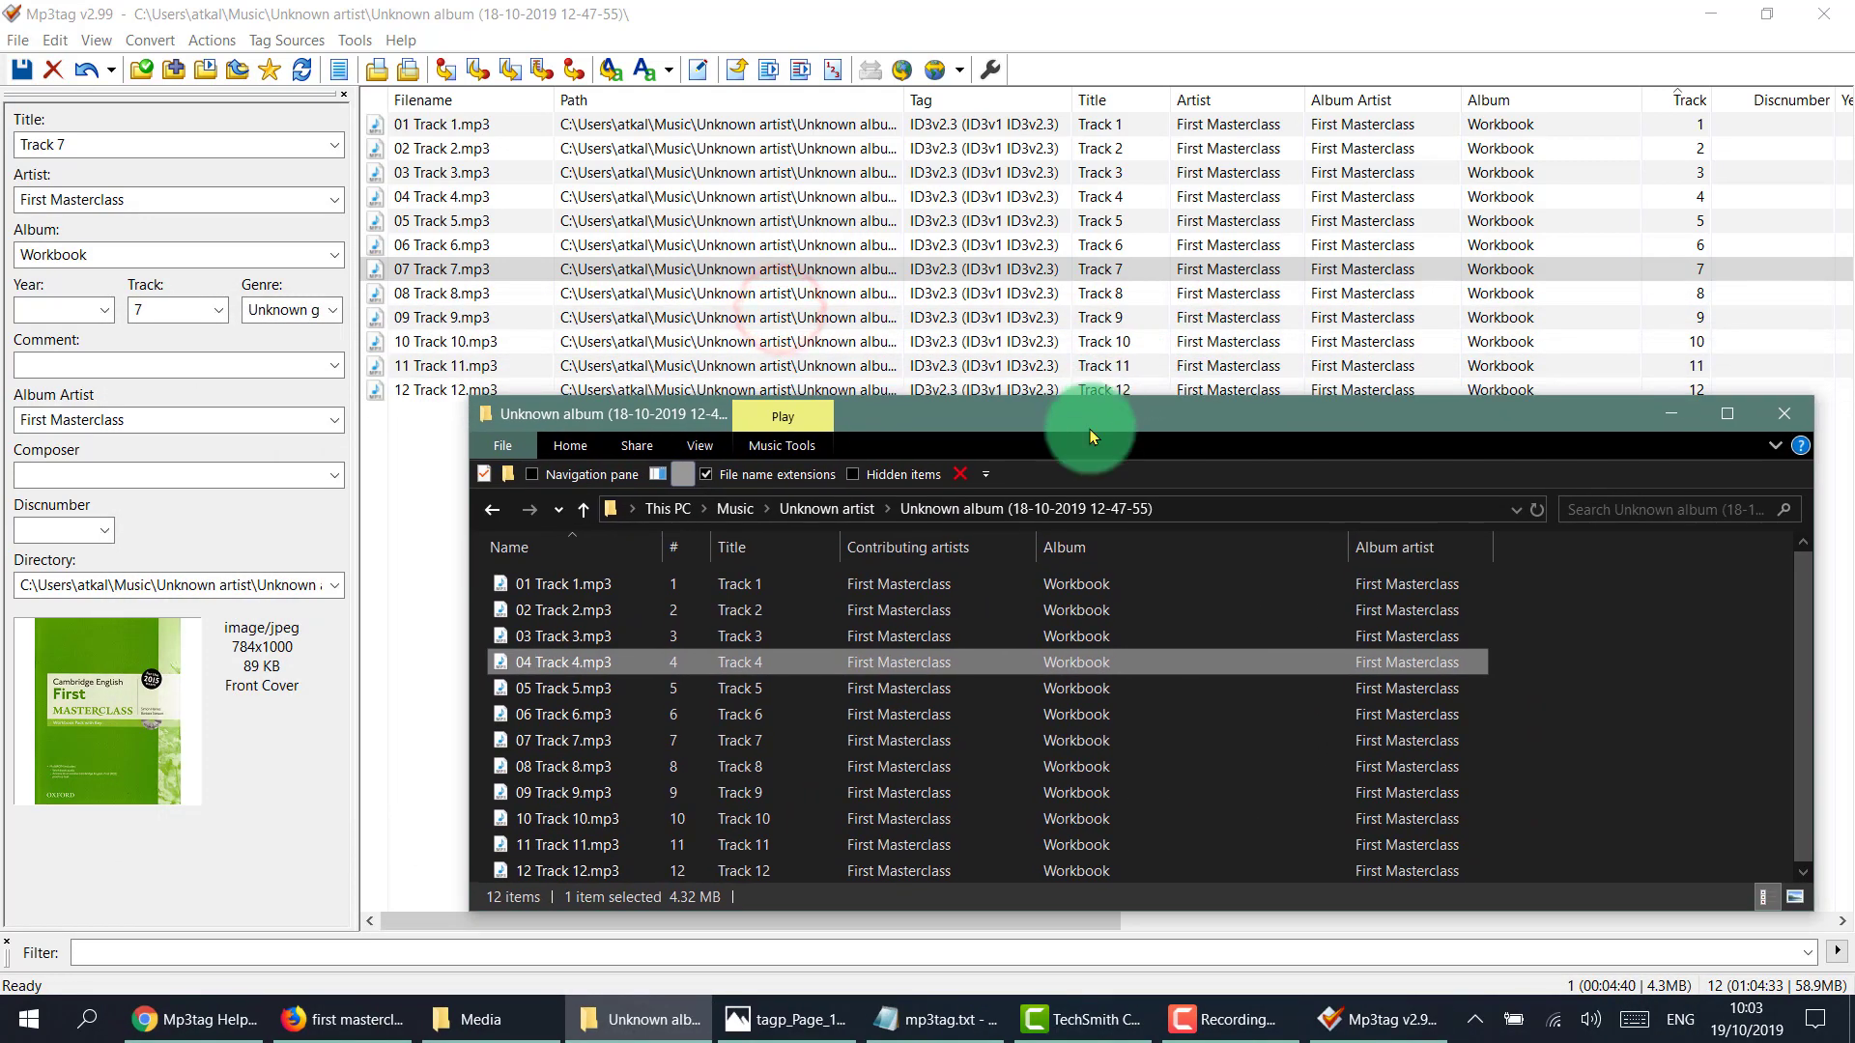
Switch to Photos to view the before-and-after tagging comparison image, and move on to the following picture.
key("alt+Tab")
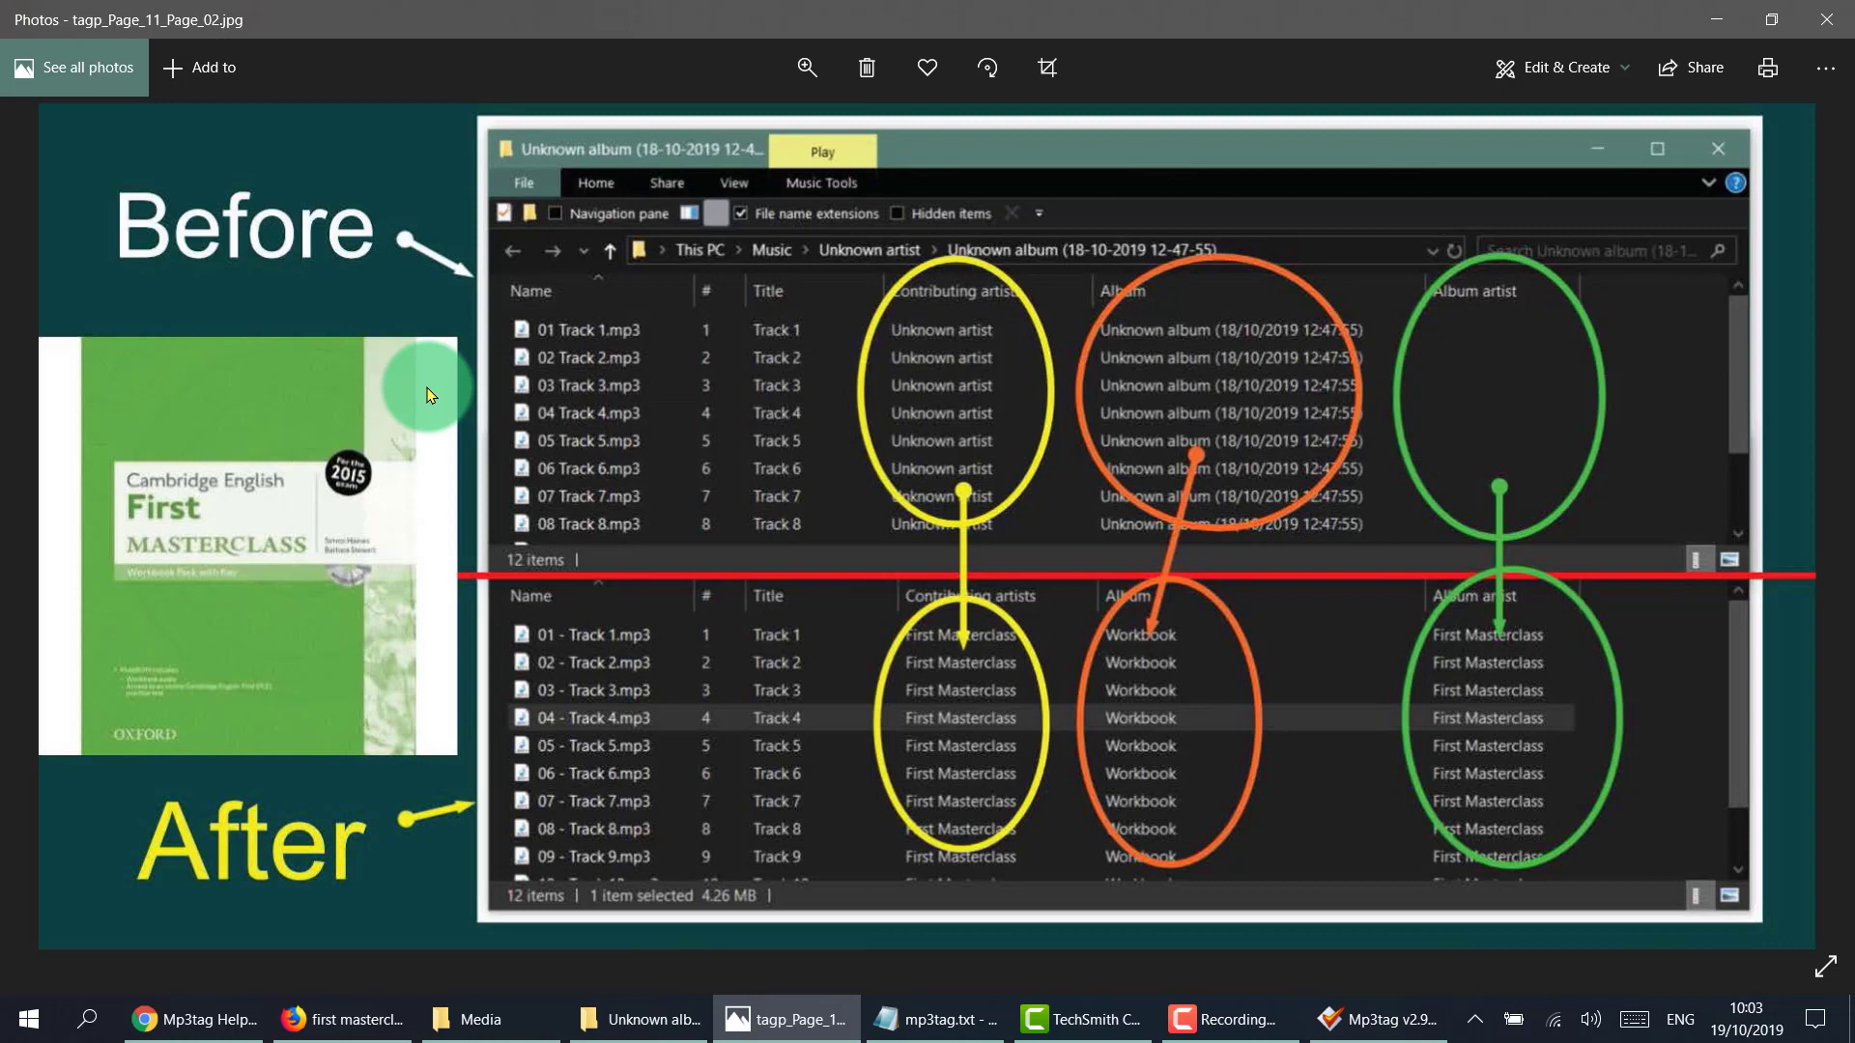
key("Right")
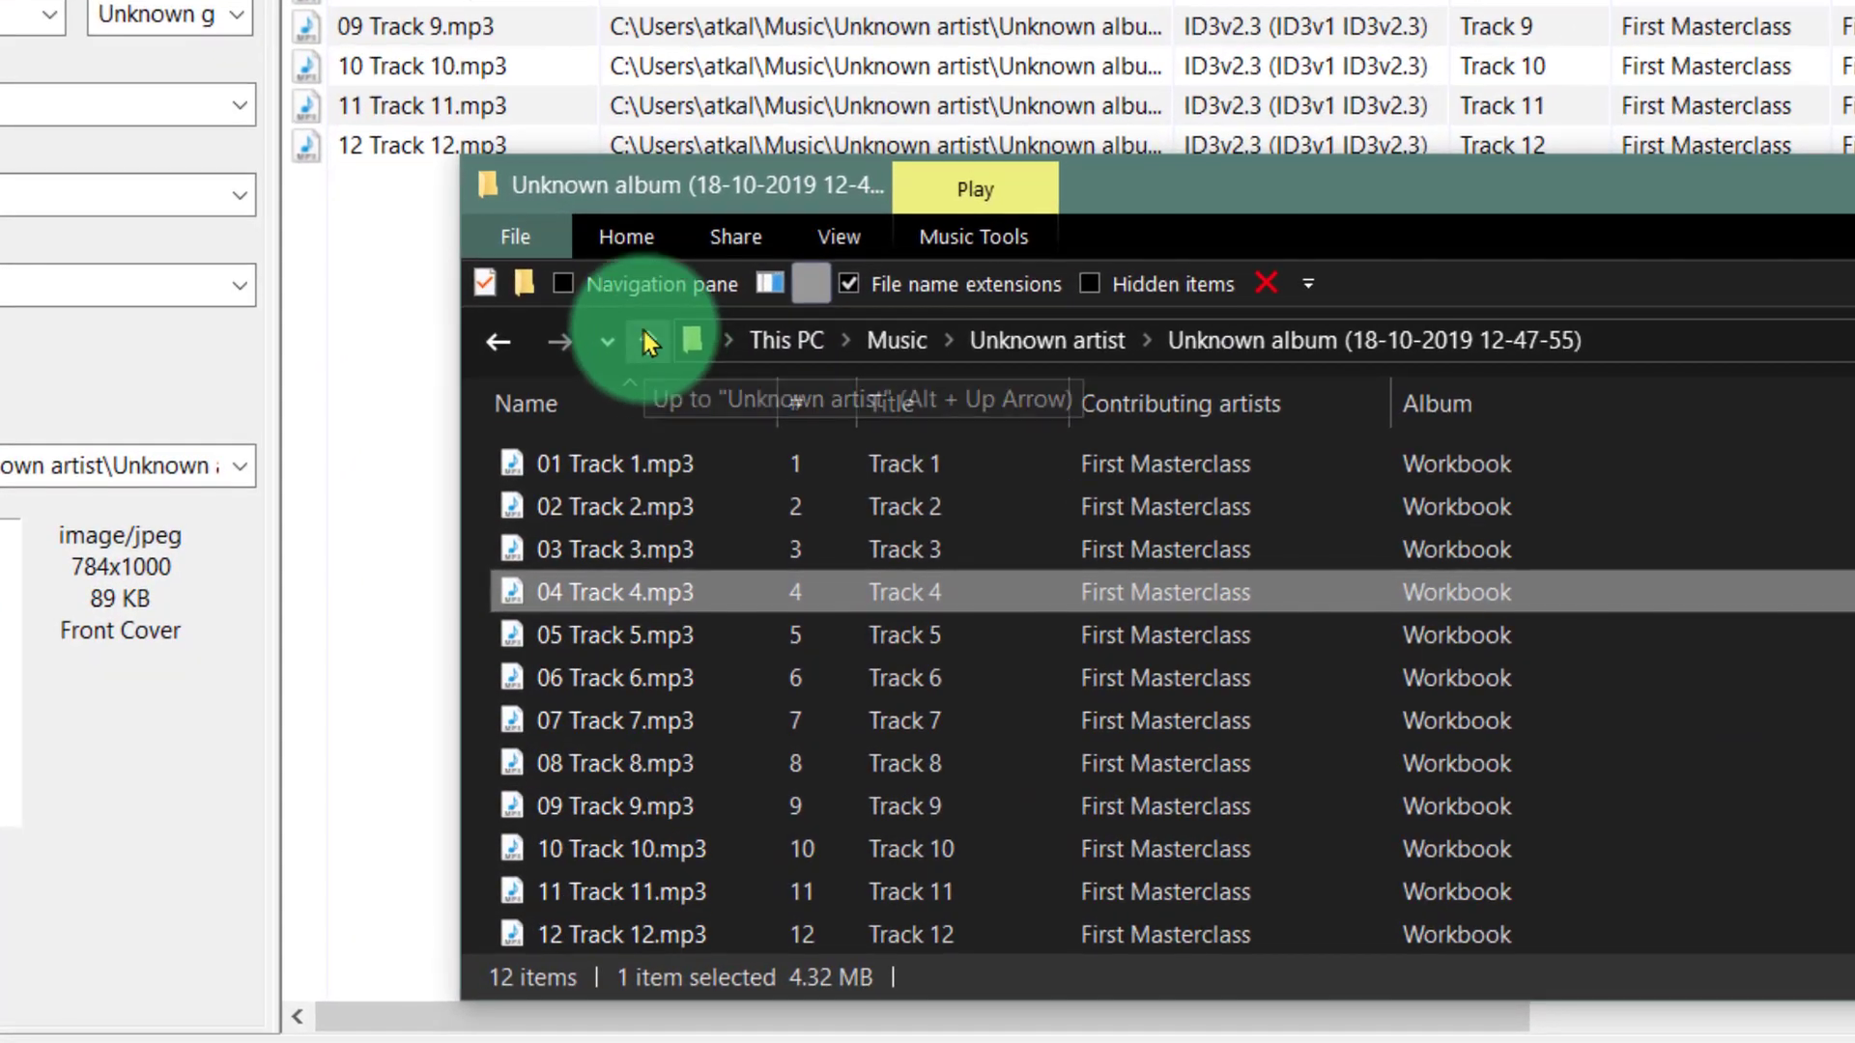
In File Explorer, go up to the Unknown artist folder, compare the contents of Audio and Audio - Copy, and return to the parent folder.
left_click(583, 509)
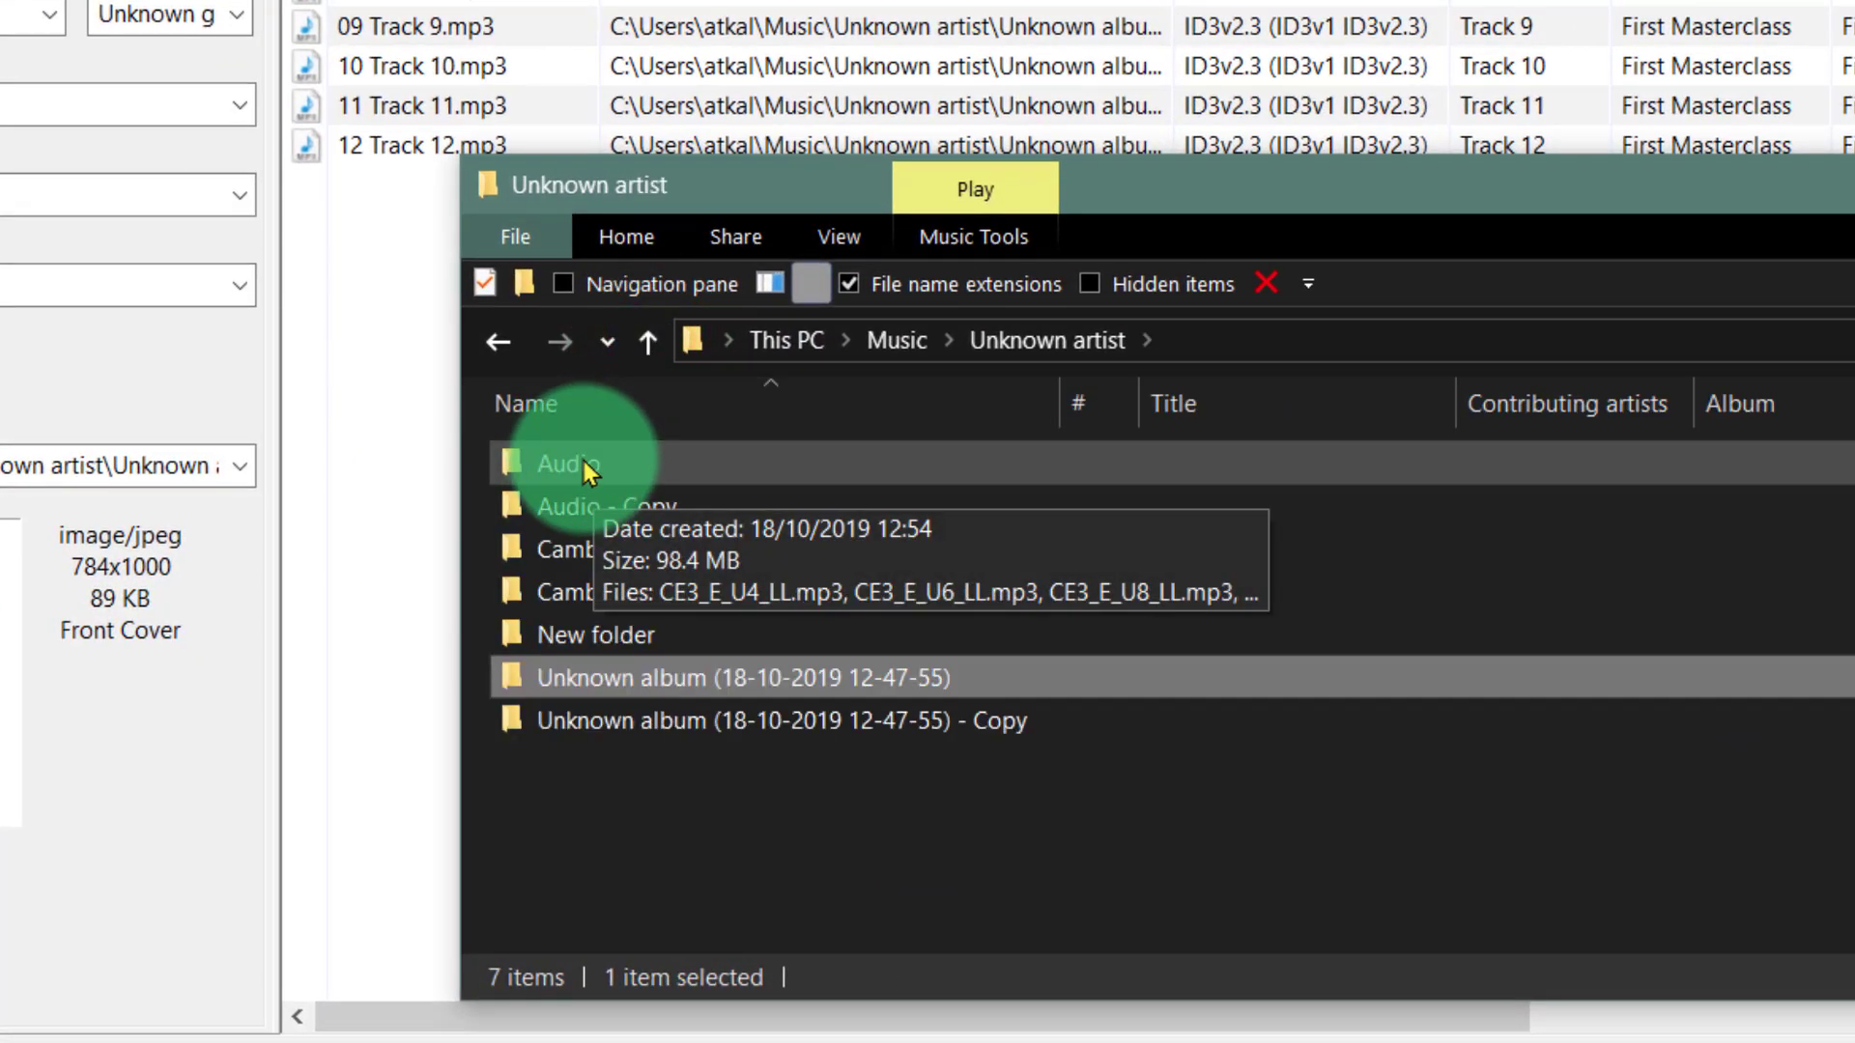
double_click(611, 463)
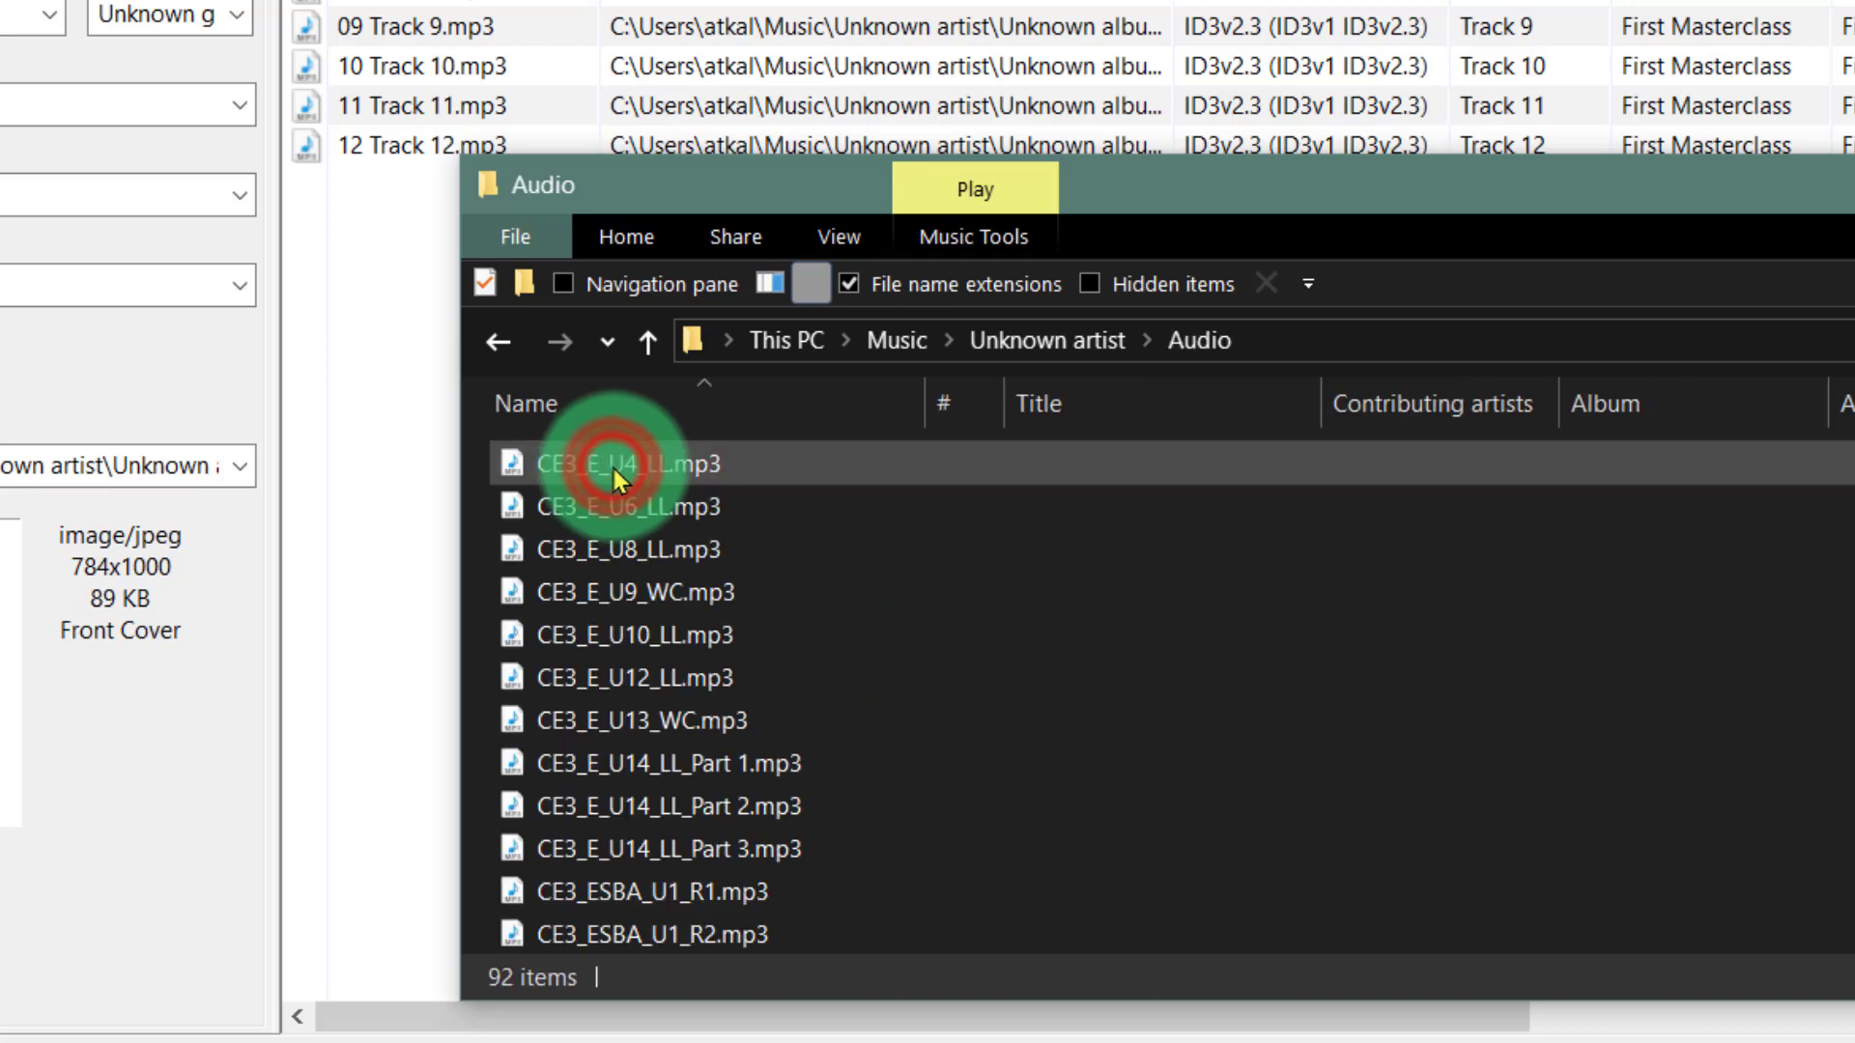
left_click(647, 336)
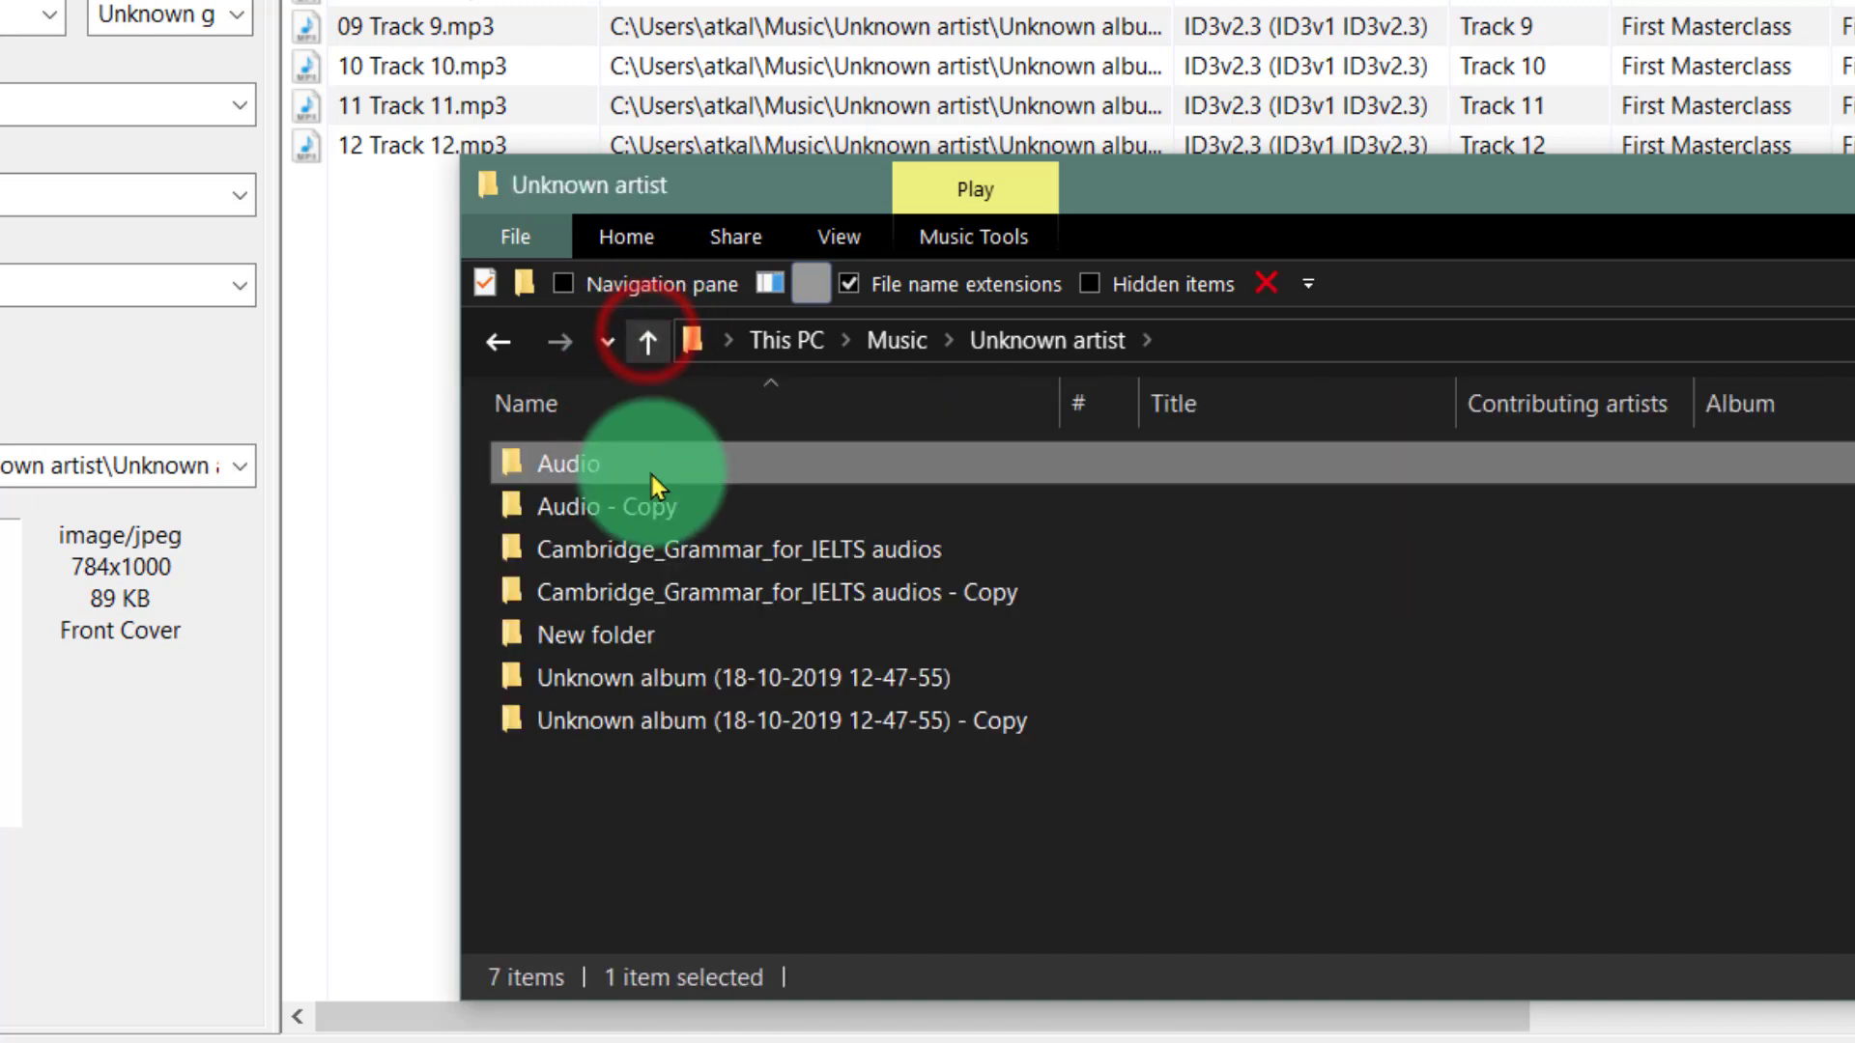
double_click(652, 504)
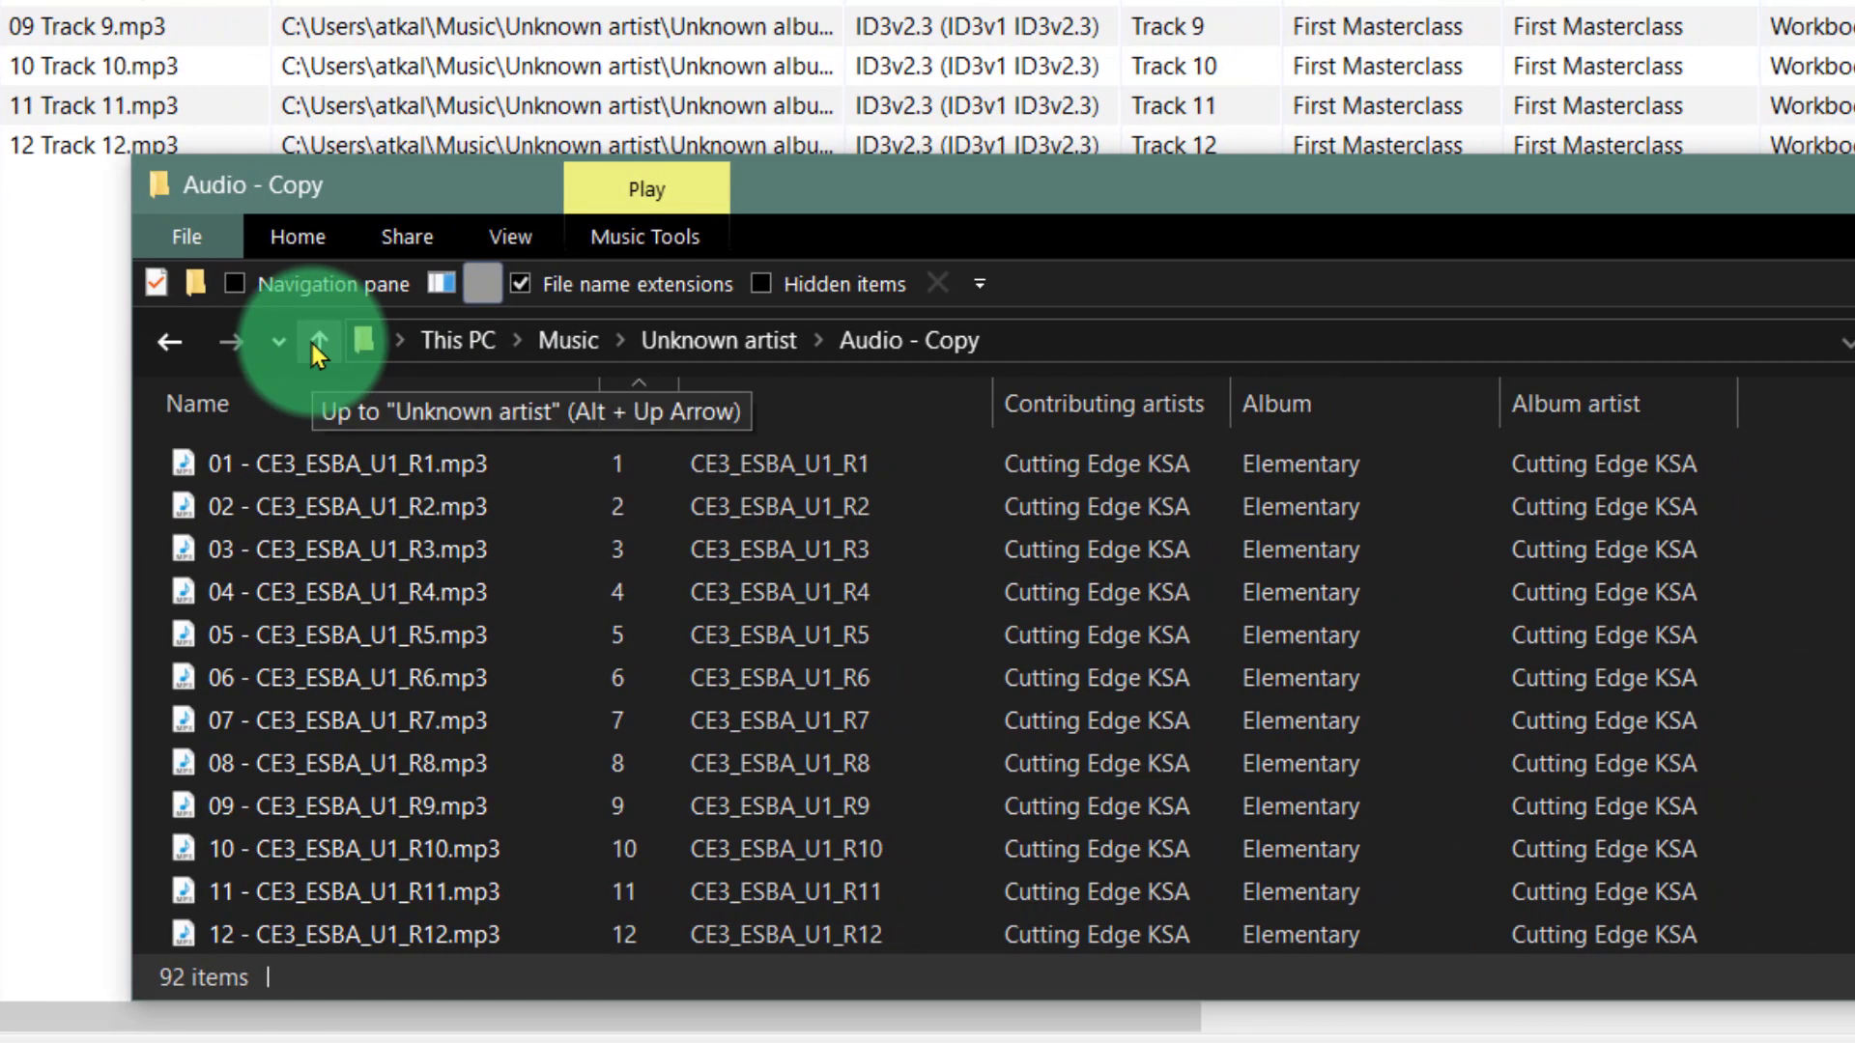
left_click(314, 343)
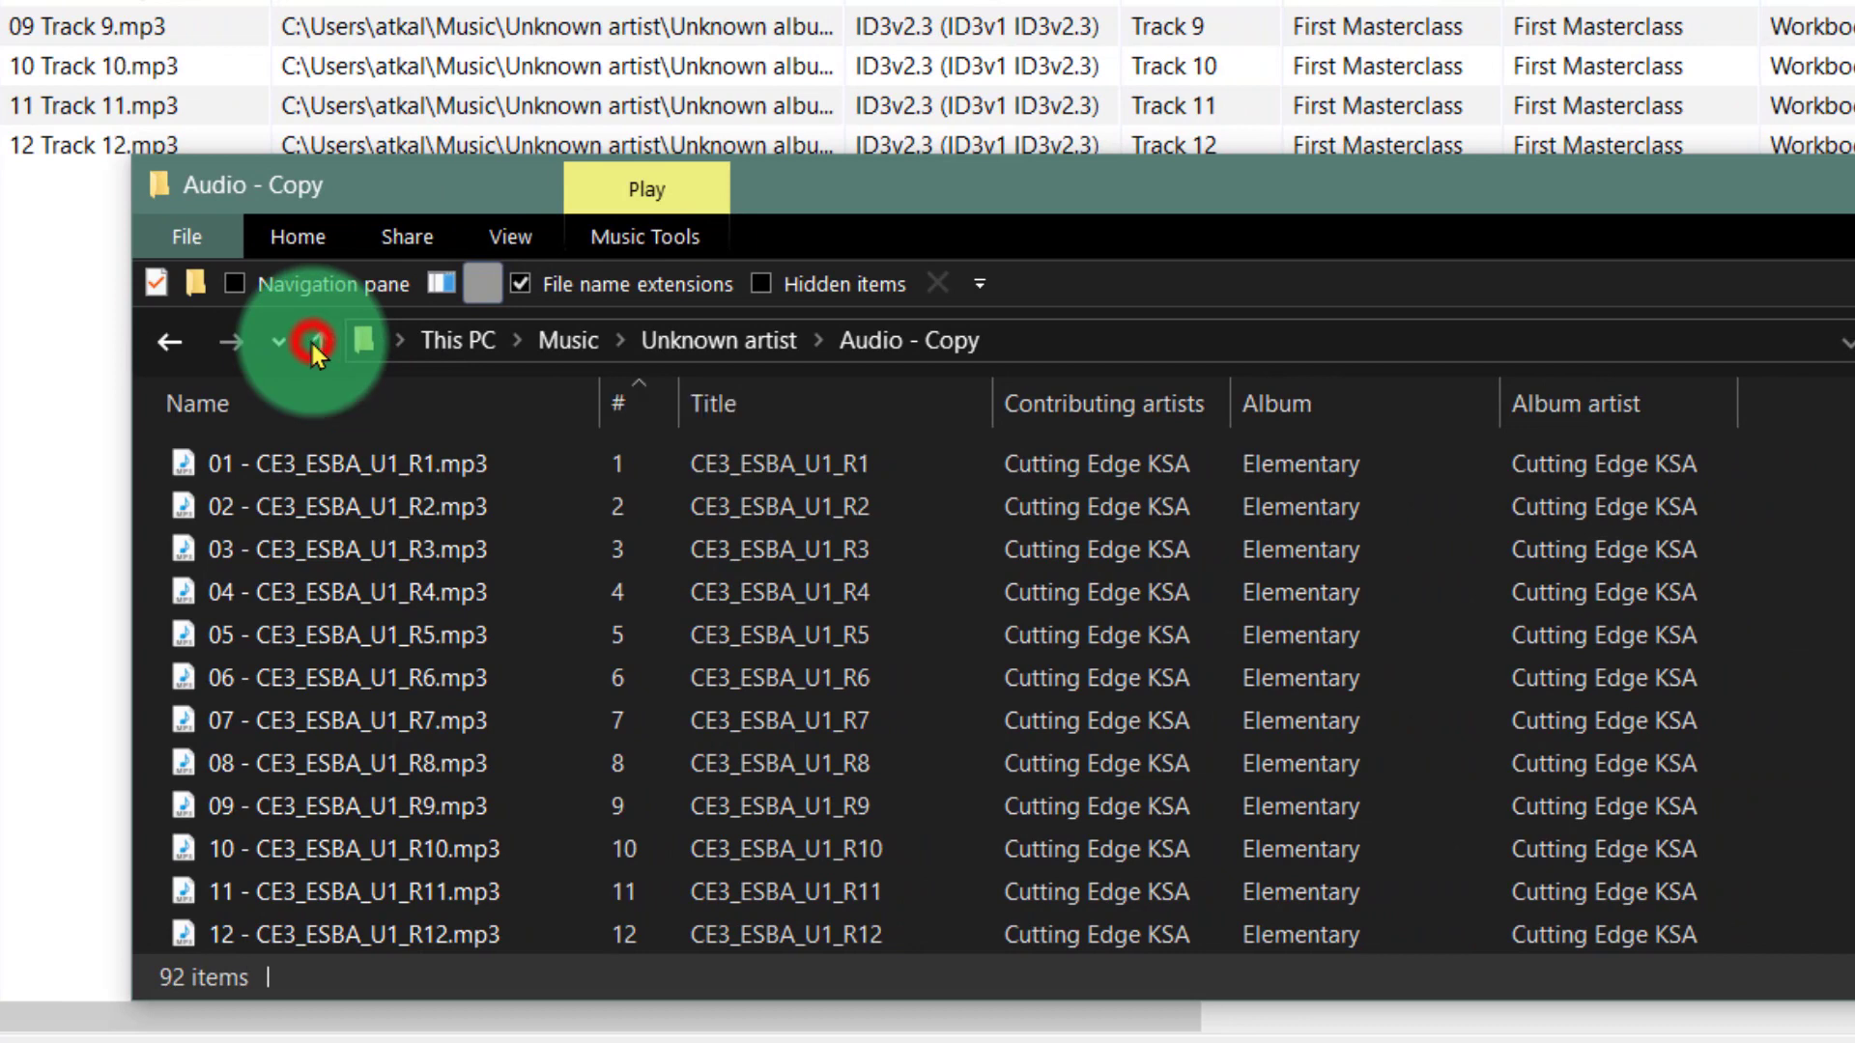
left_click(290, 462)
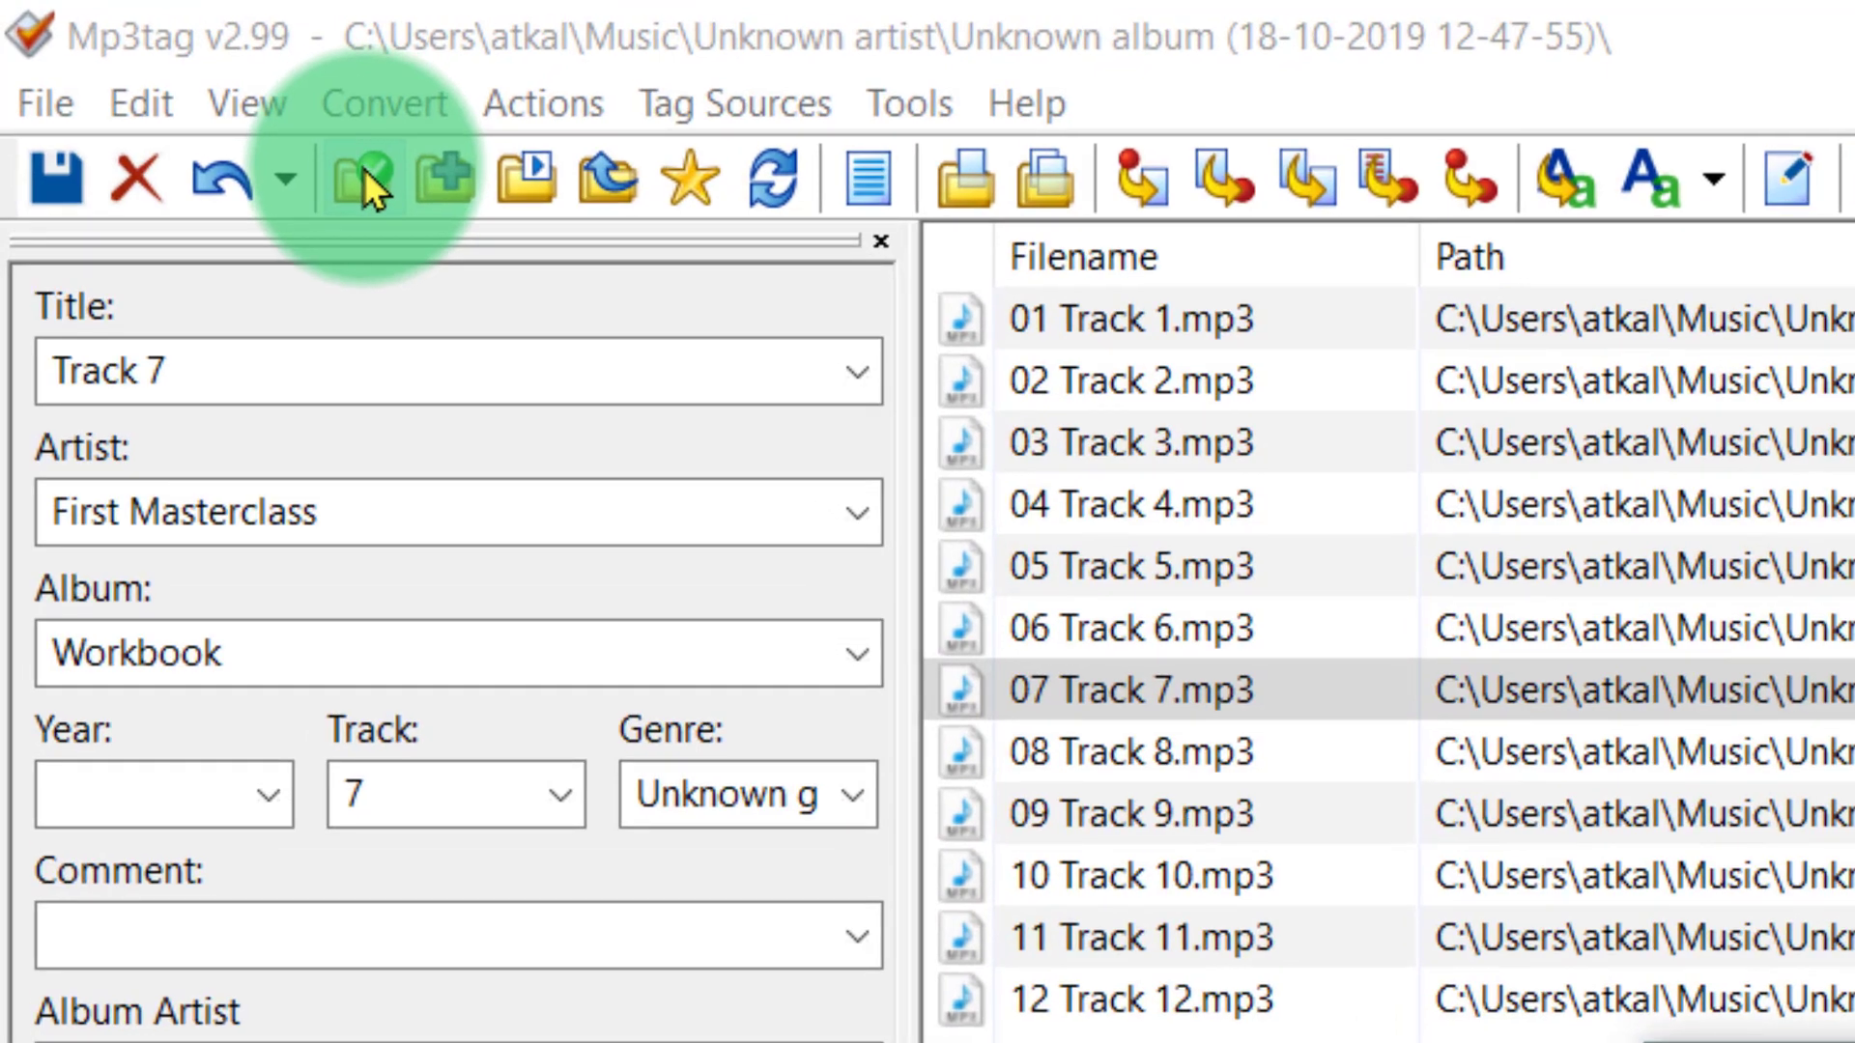
In Mp3tag, change the working directory to the Audio folder inside Unknown artist, with subdirectories included.
left_click(363, 168)
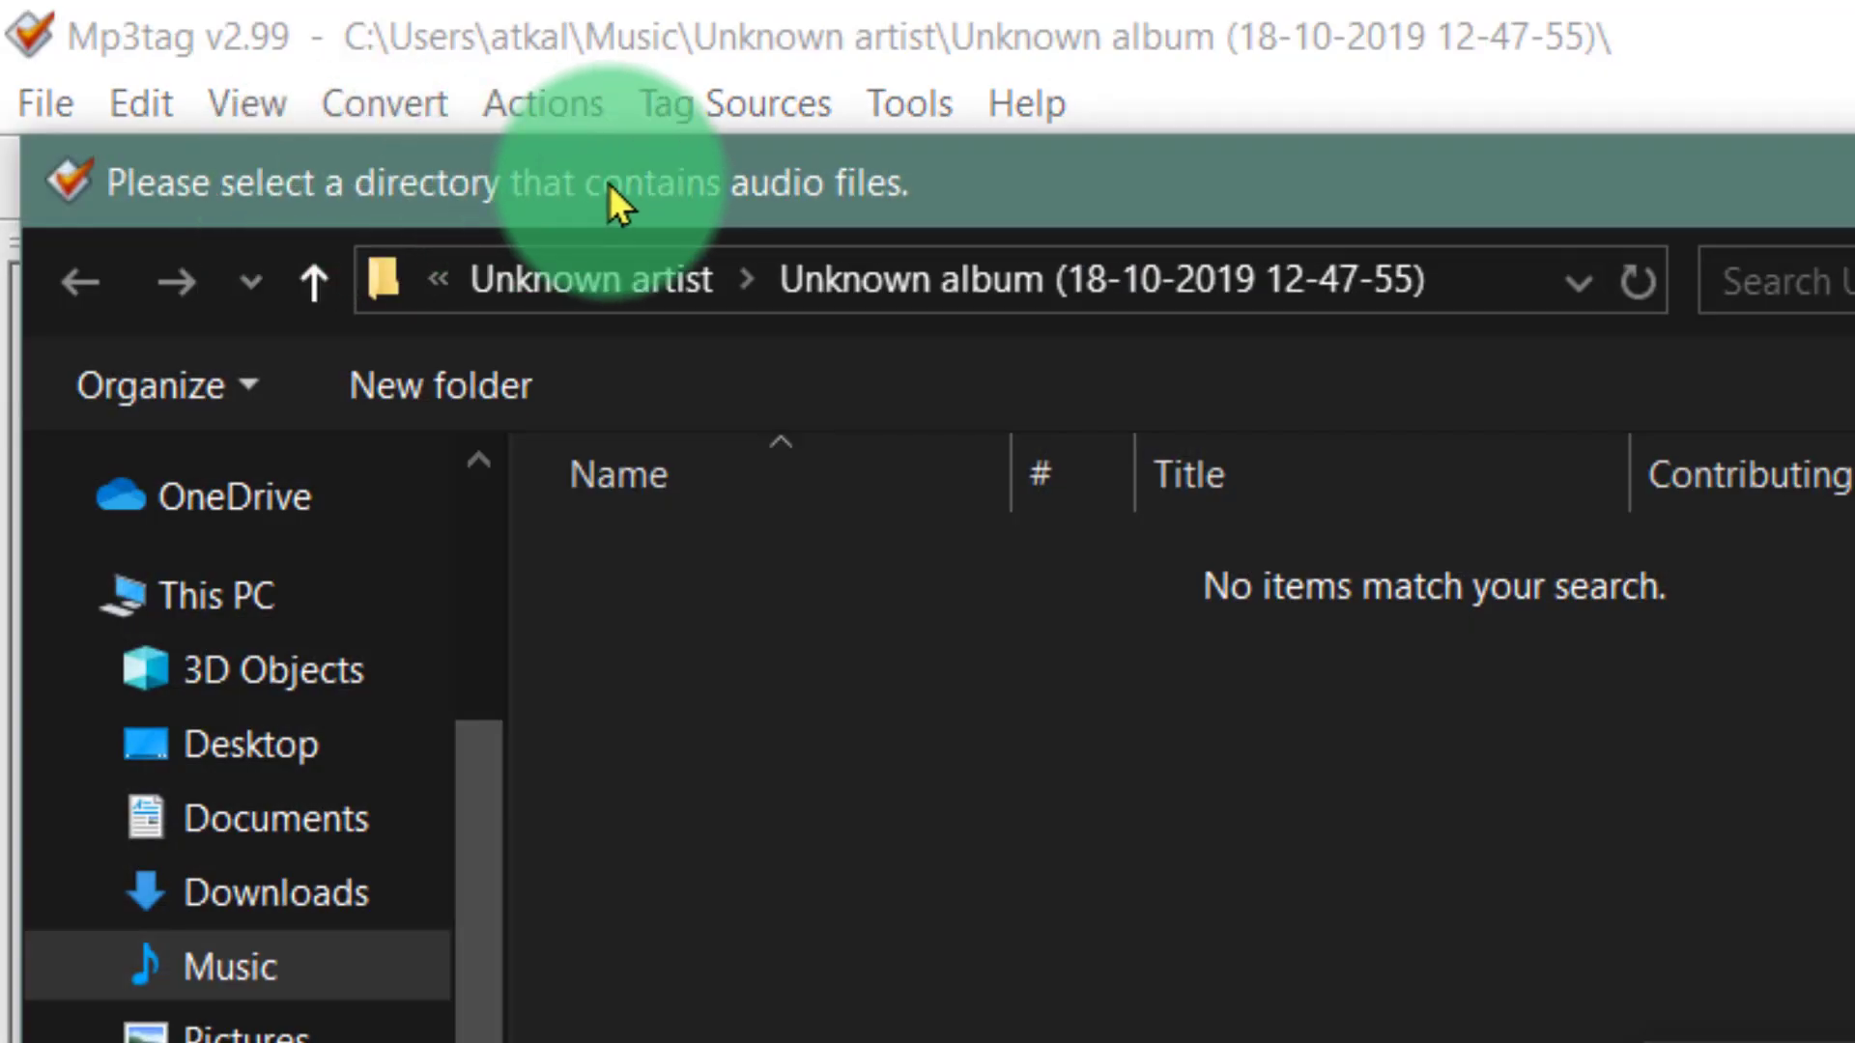
left_click_drag(608, 184, 682, 373)
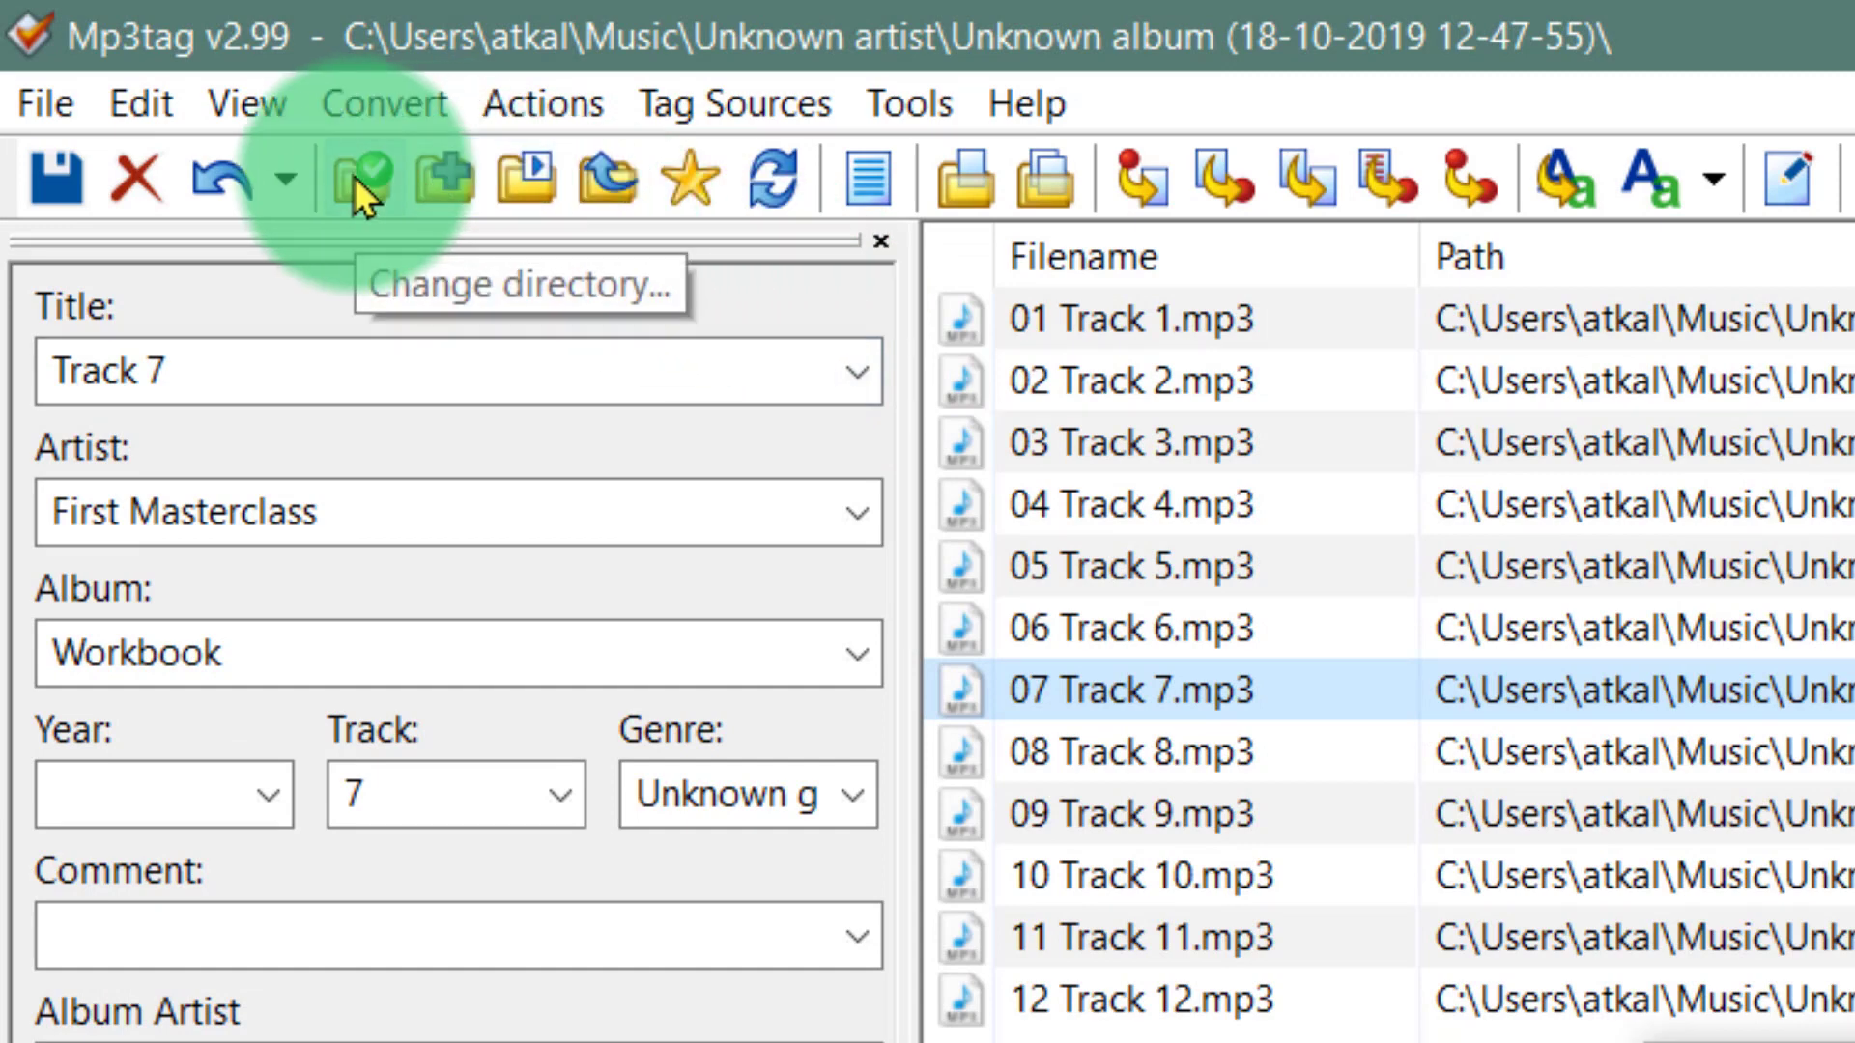
left_click(355, 169)
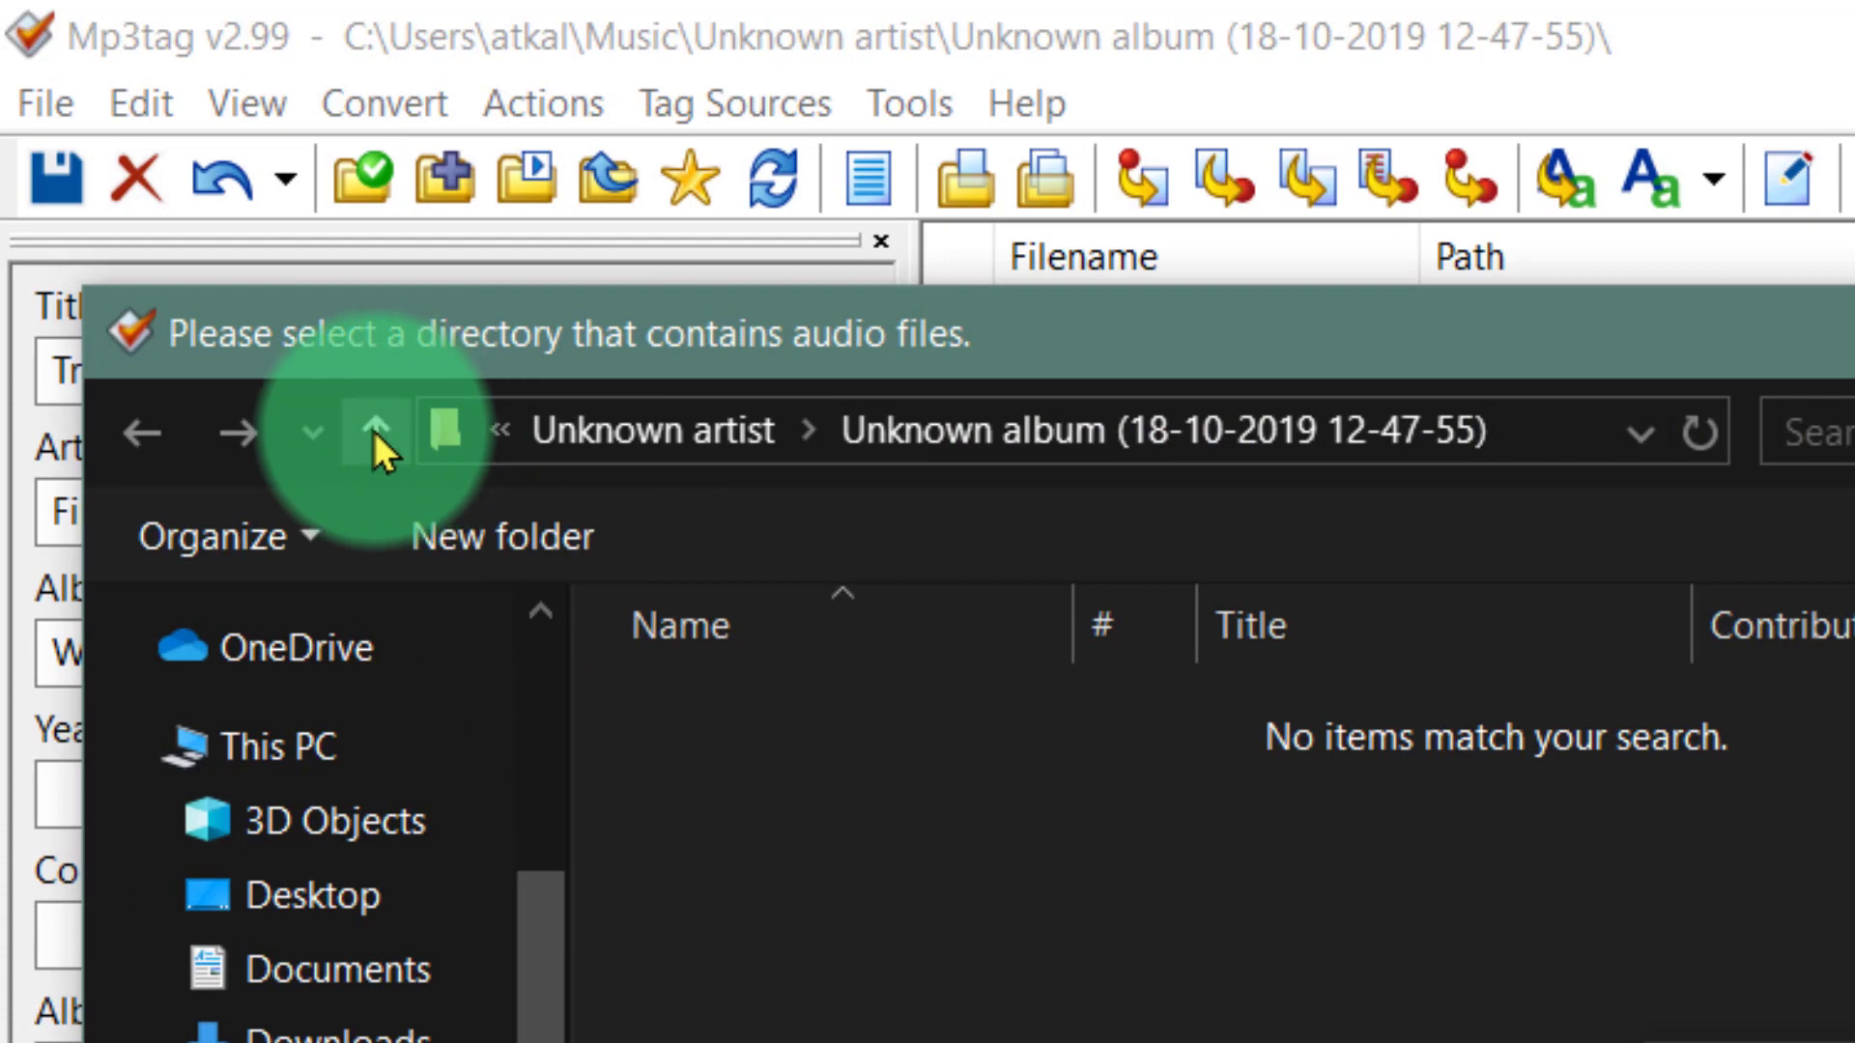
left_click(376, 435)
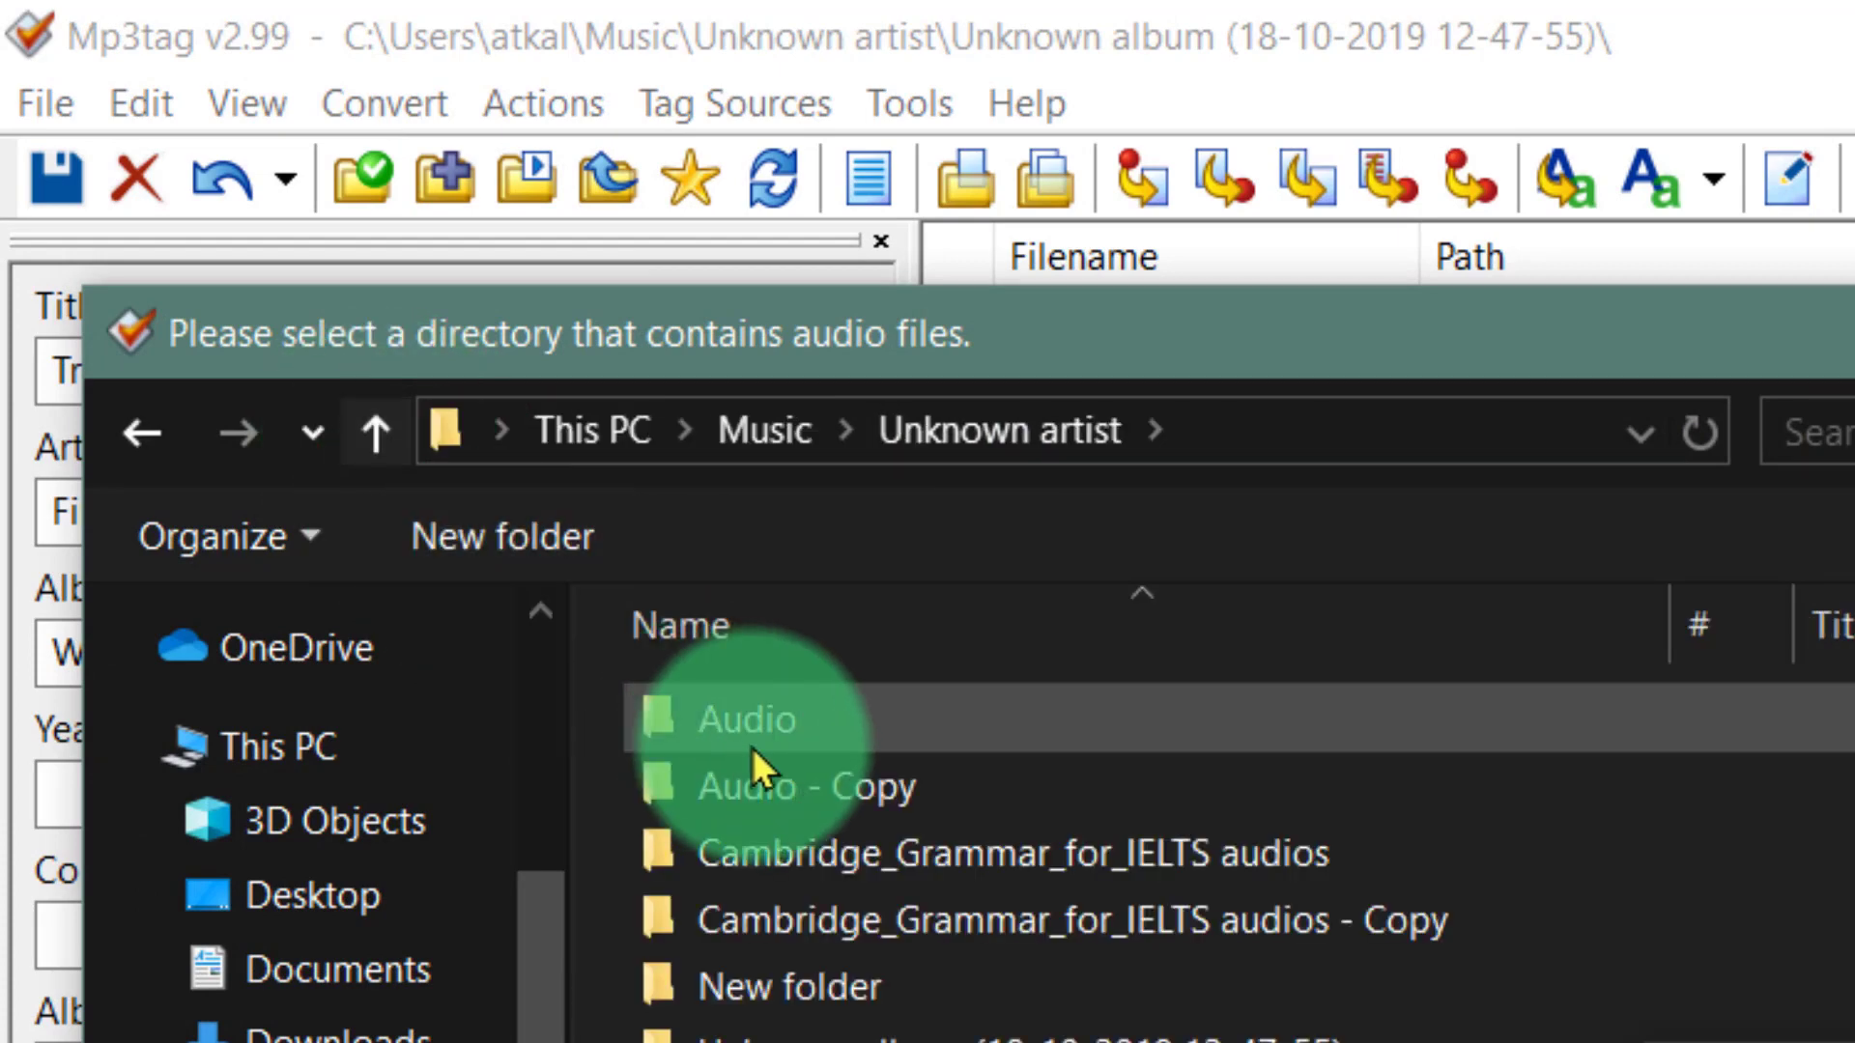
left_click(745, 715)
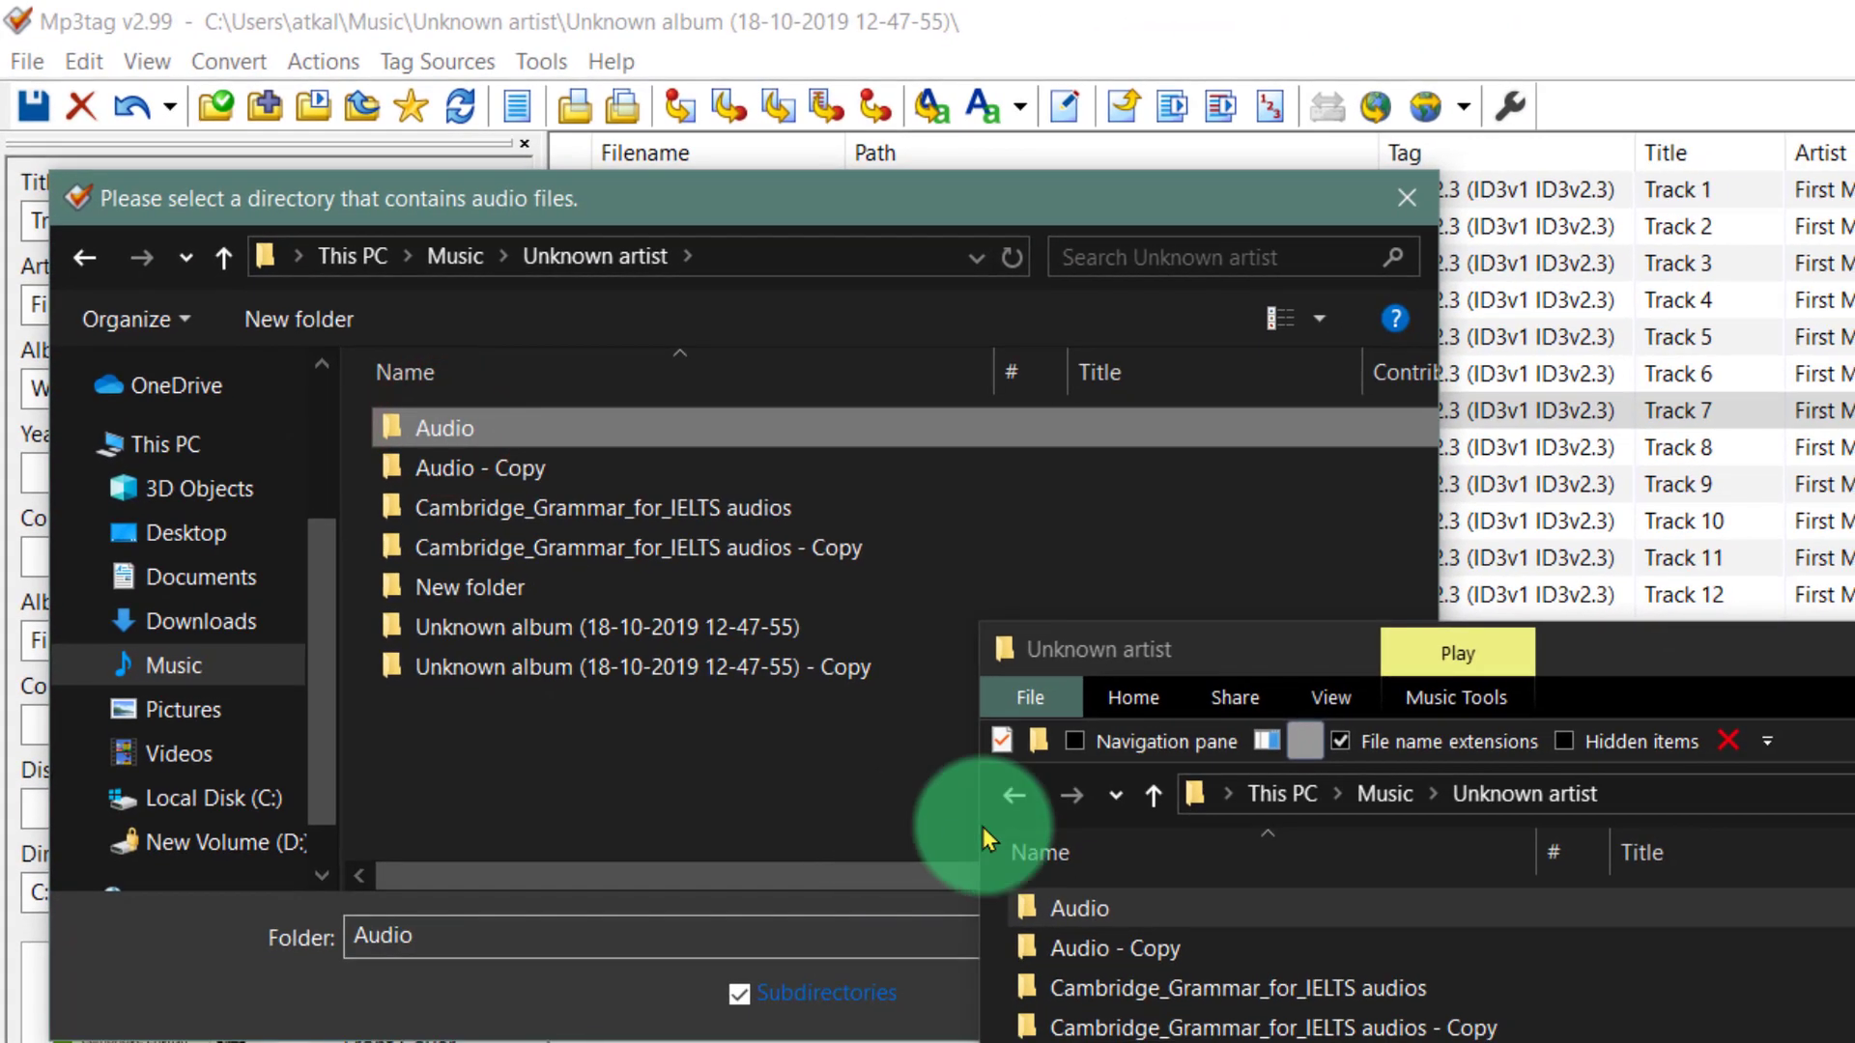
left_click(1624, 664)
left_click_drag(1817, 676, 1835, 753)
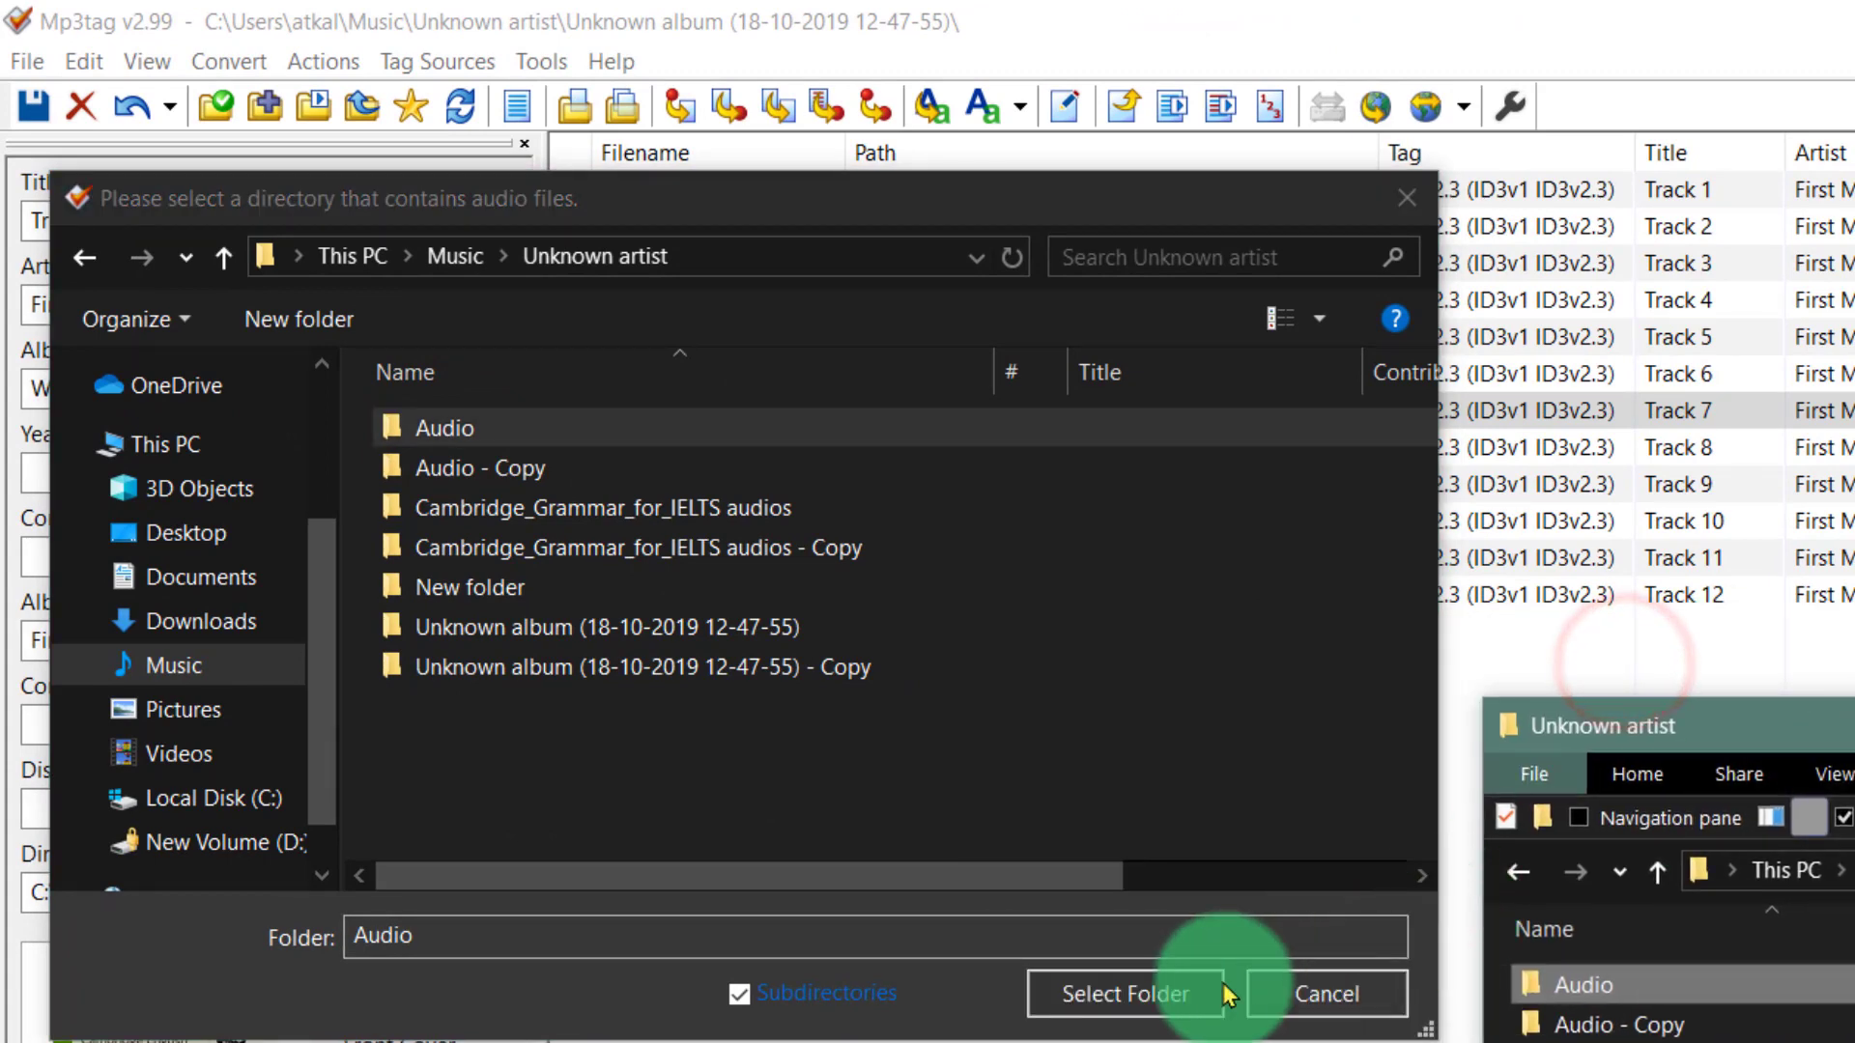
left_click(1126, 995)
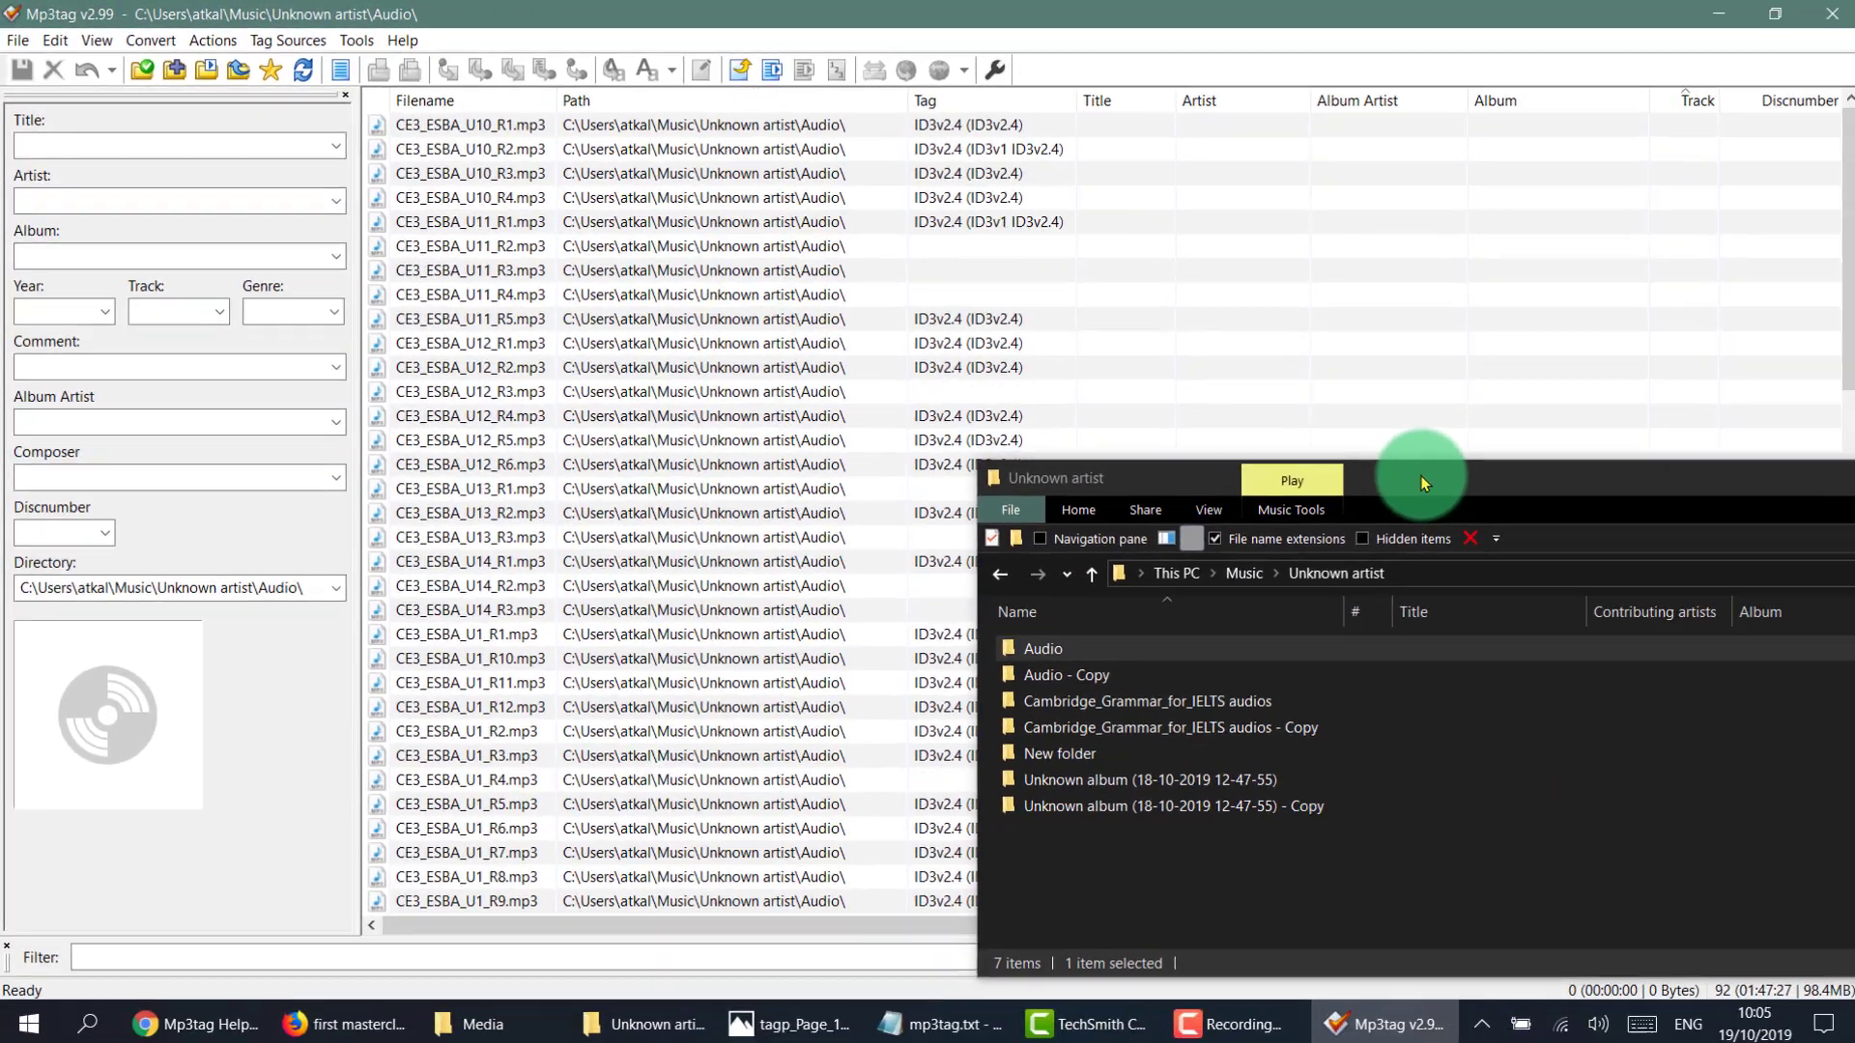
Minimize the File Explorer window and examine the loaded Audio files and all their tag columns.
left_click_drag(1420, 475, 977, 381)
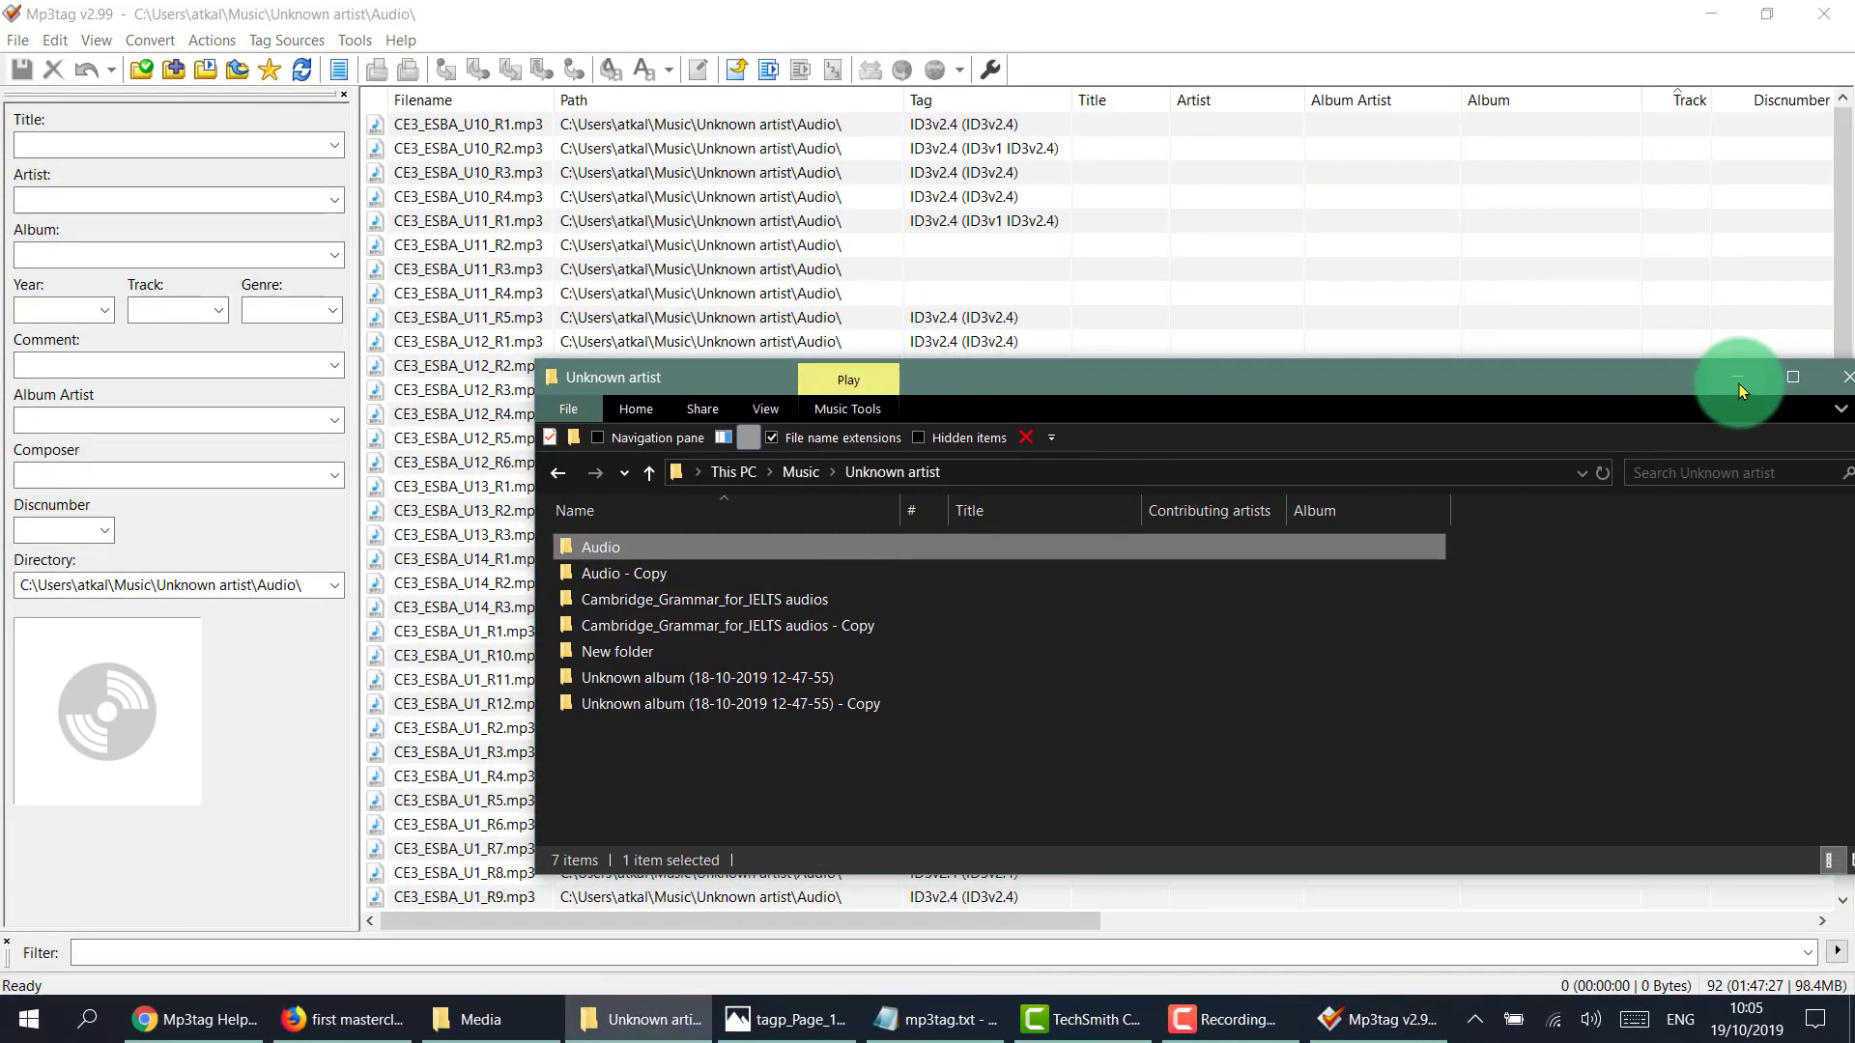
left_click(1739, 385)
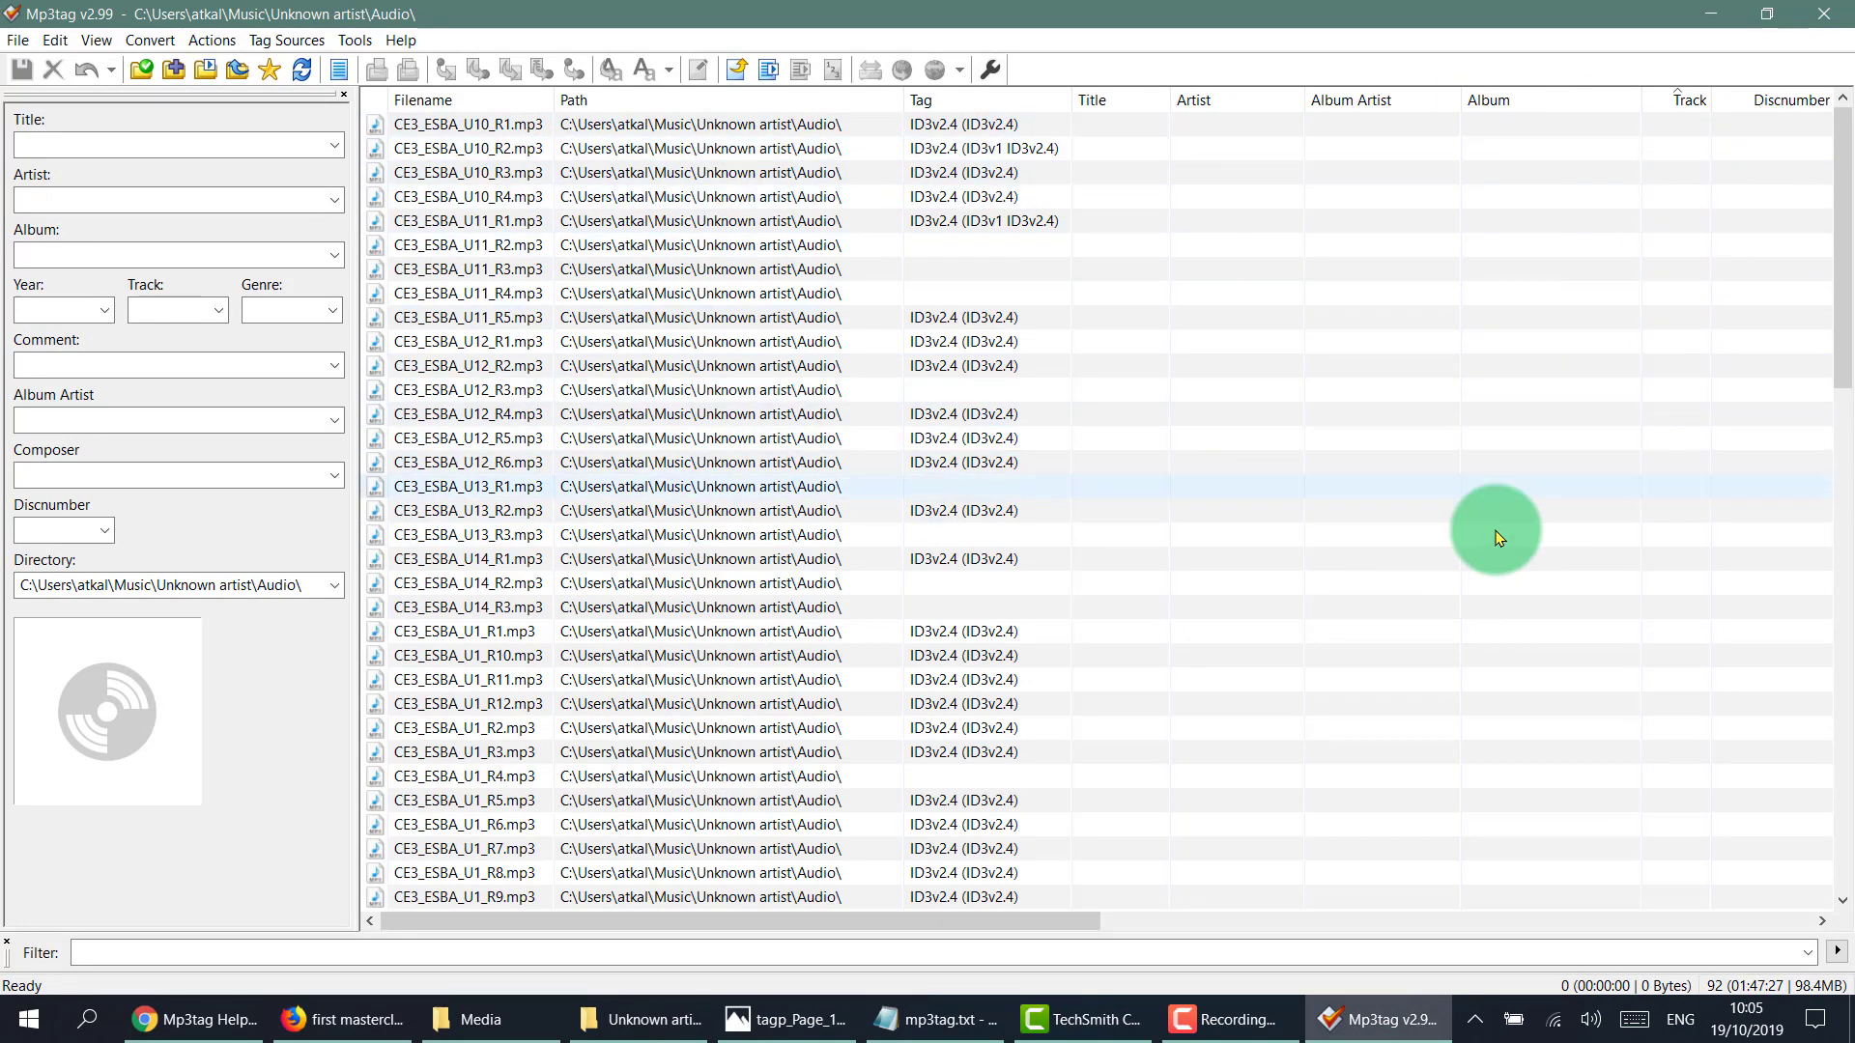
scroll(1195, 568, "down", 1)
scroll(947, 401, "up", 1)
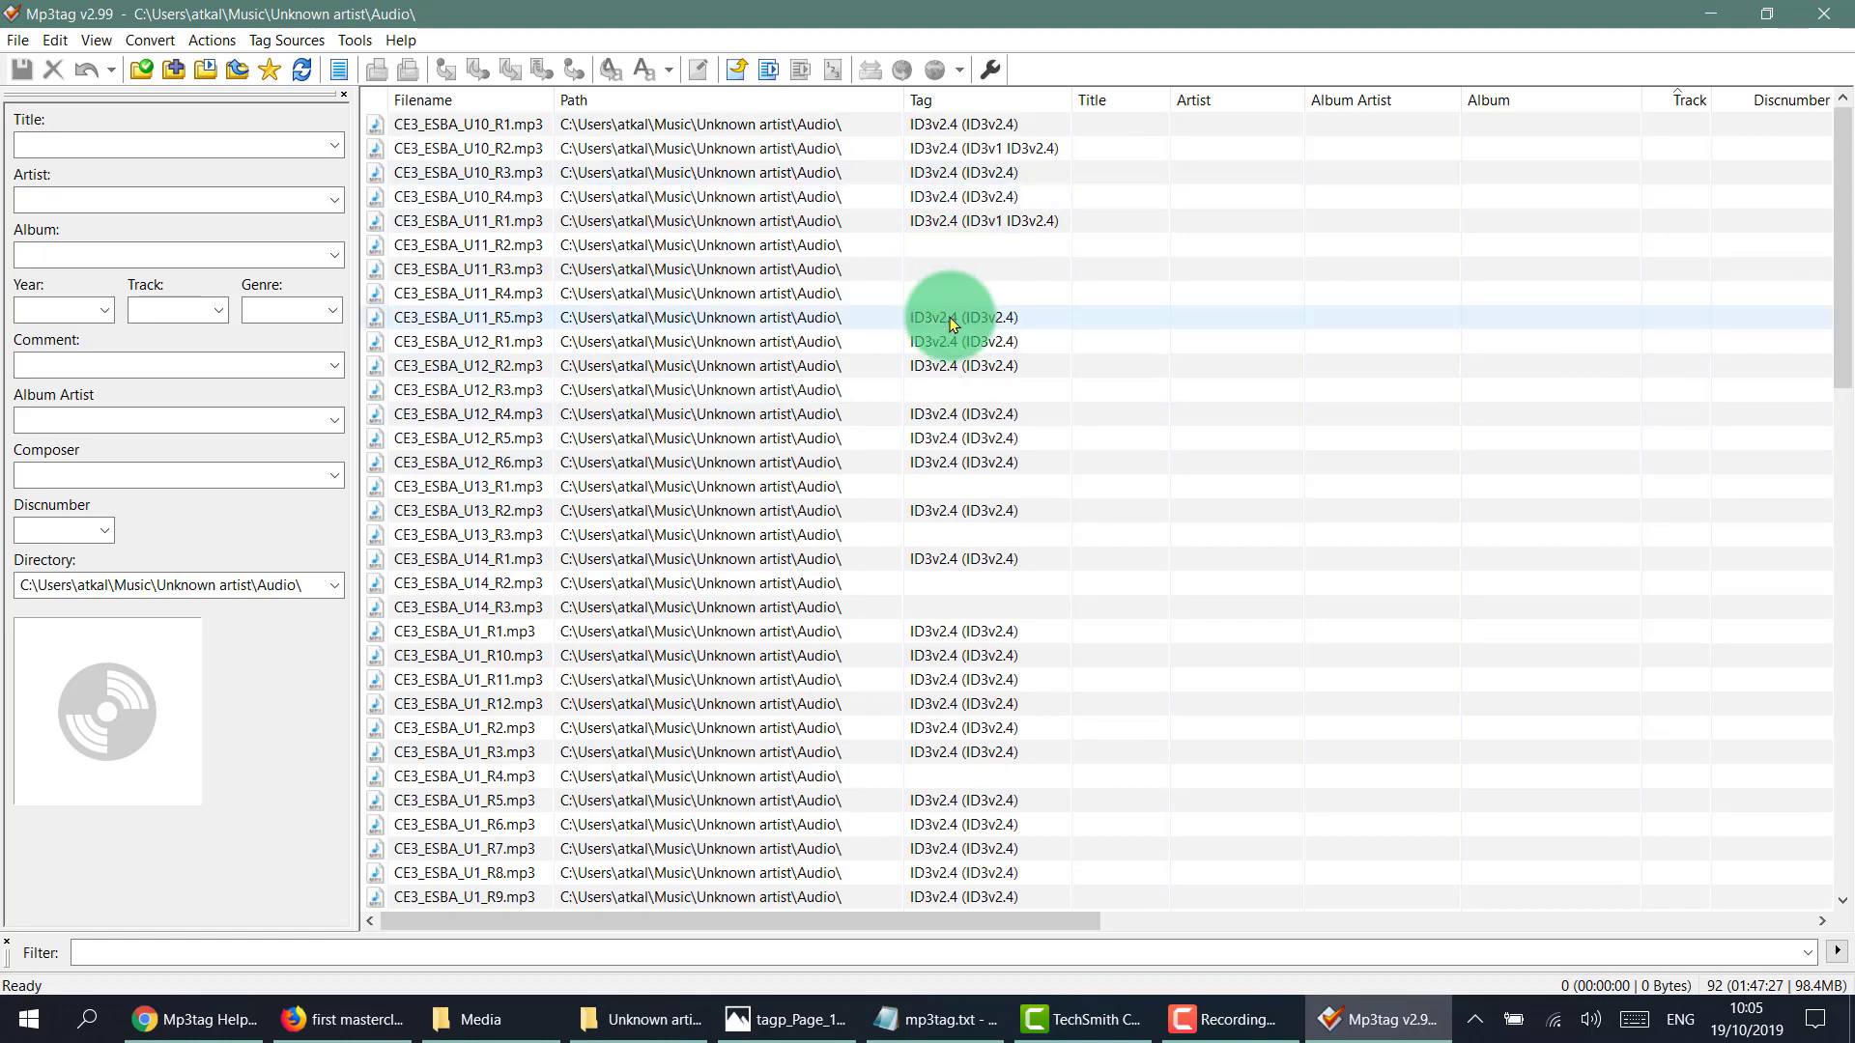
scroll(944, 333, "down", 14)
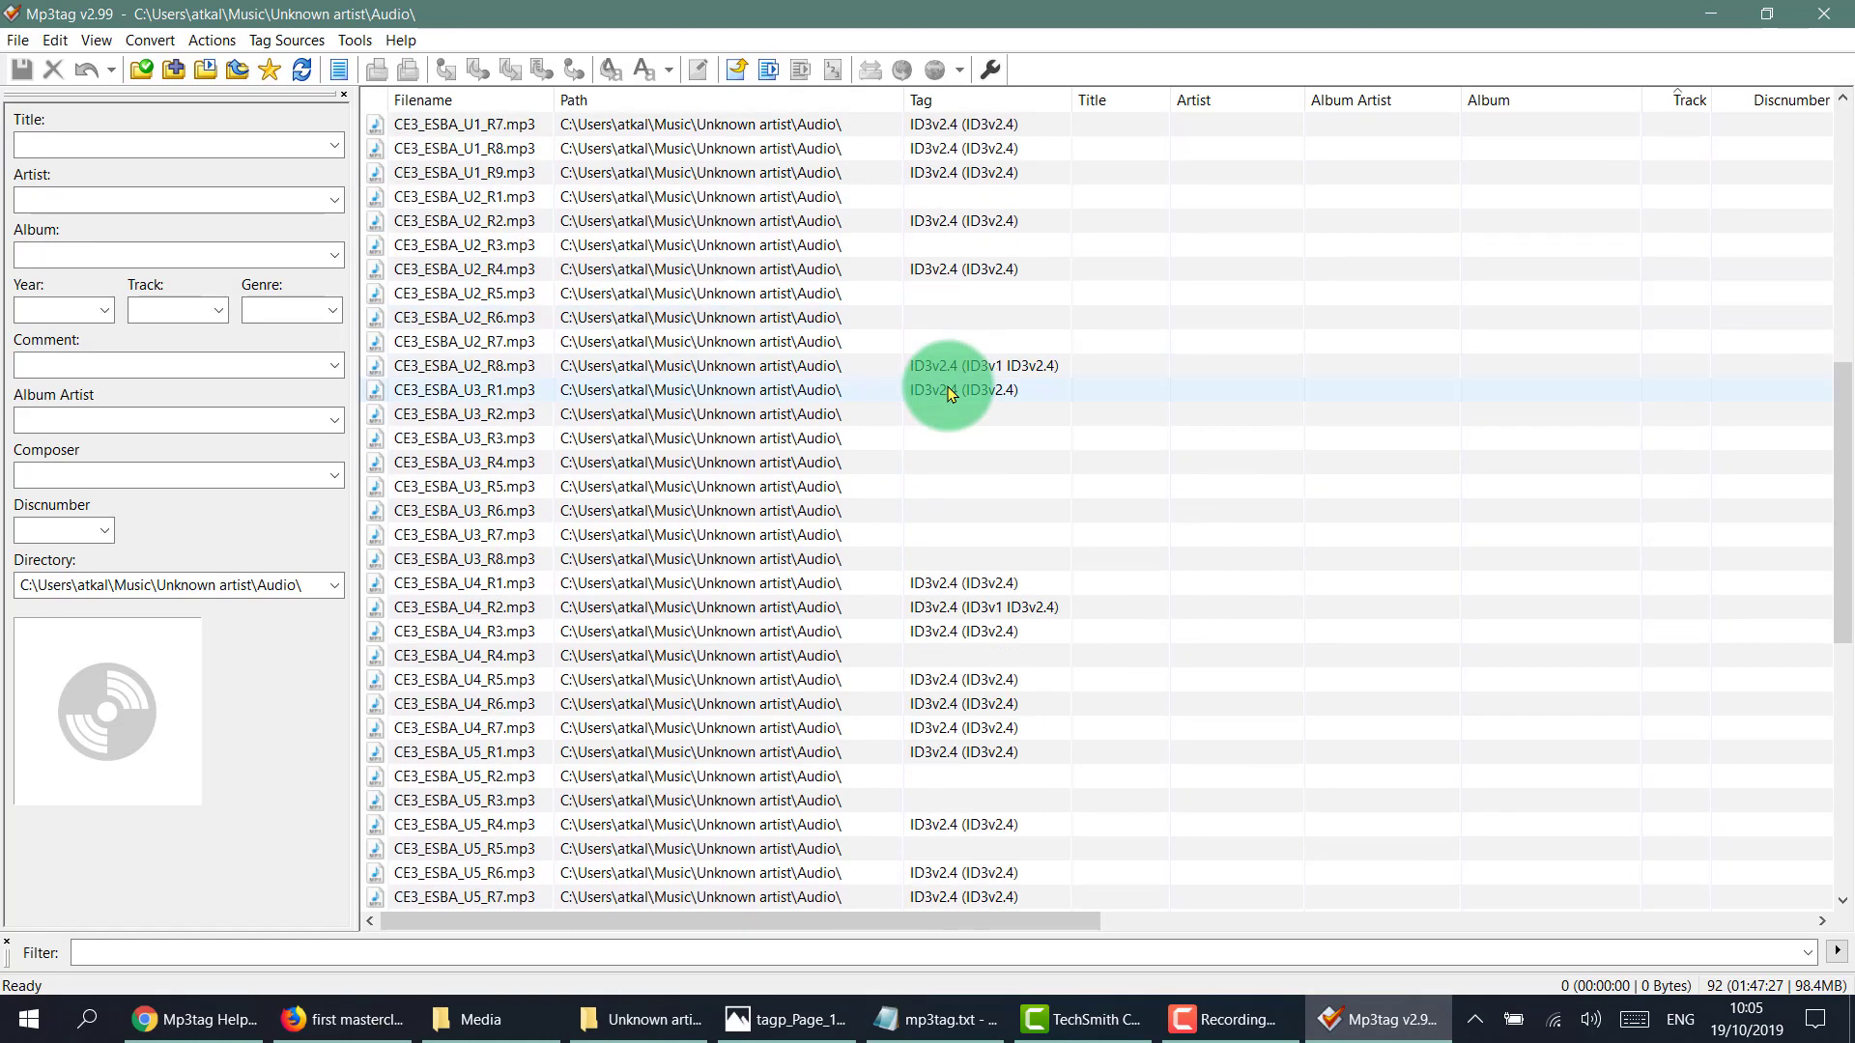
left_click_drag(990, 923, 1428, 916)
scroll(1191, 557, "down", 2)
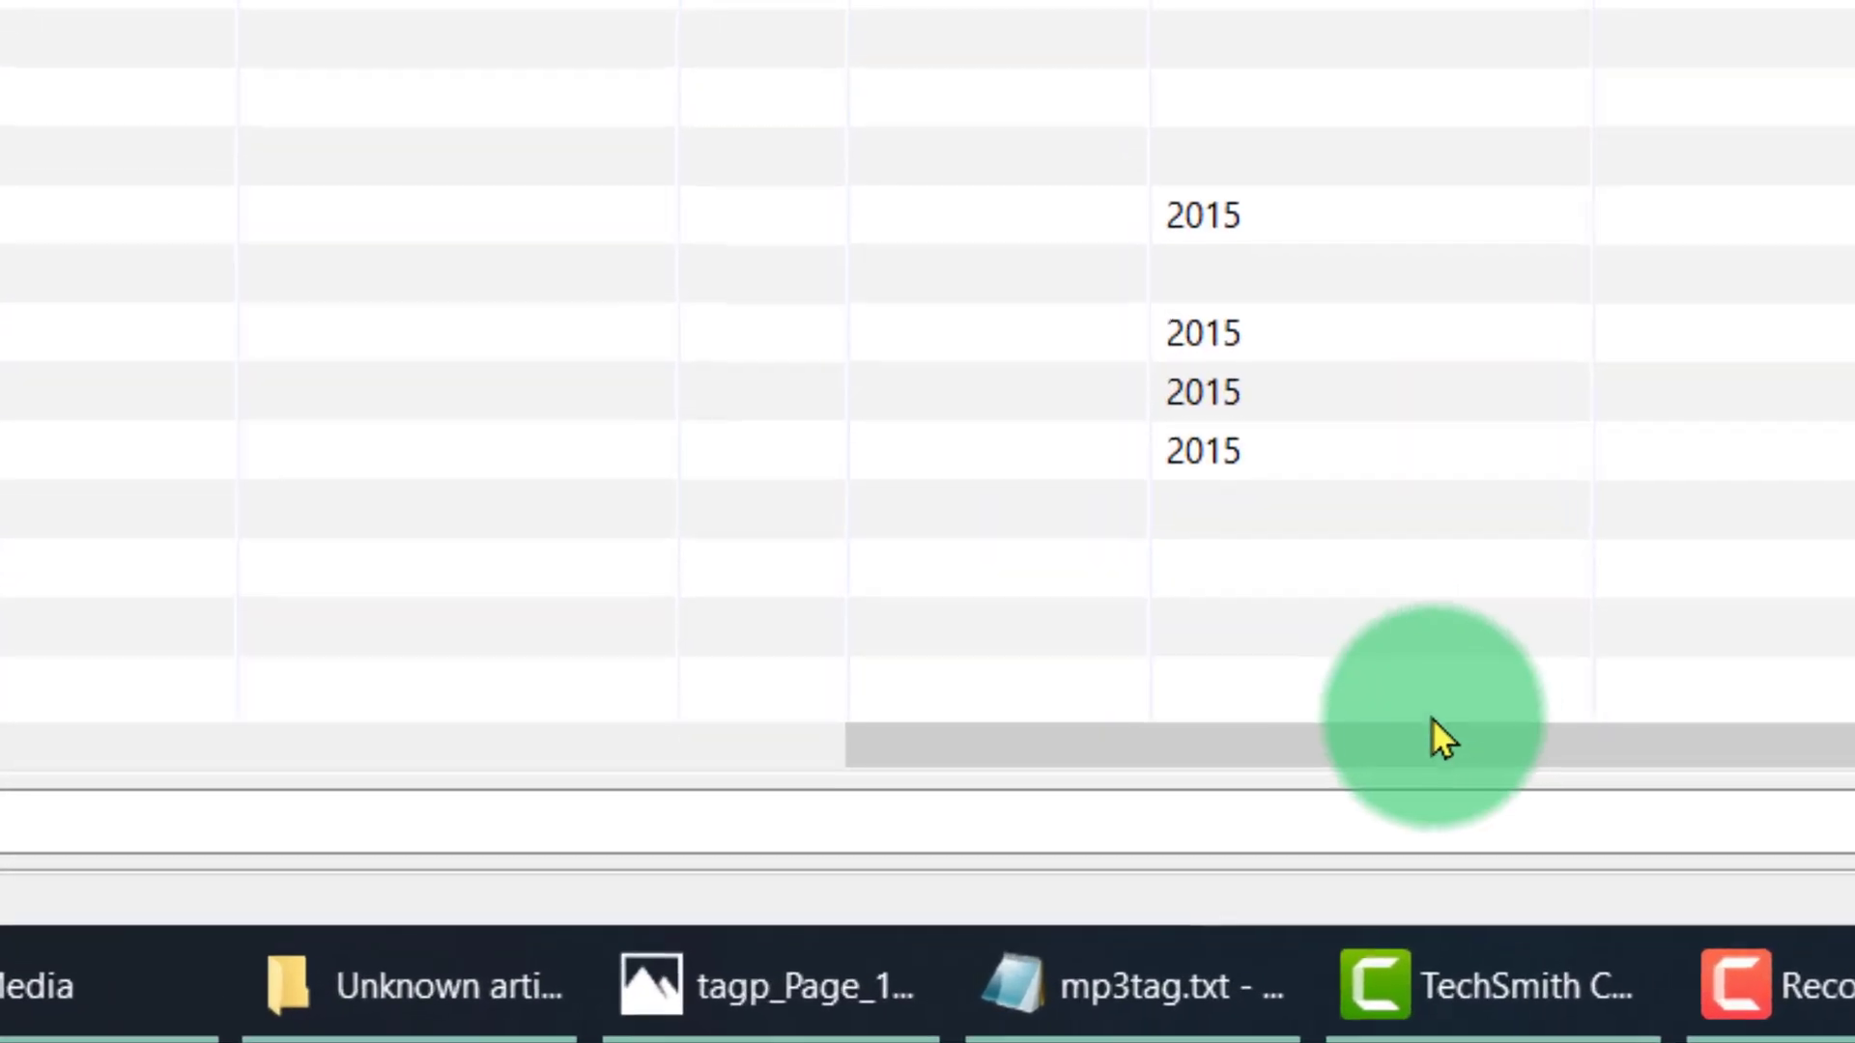
left_click_drag(1440, 739, 323, 763)
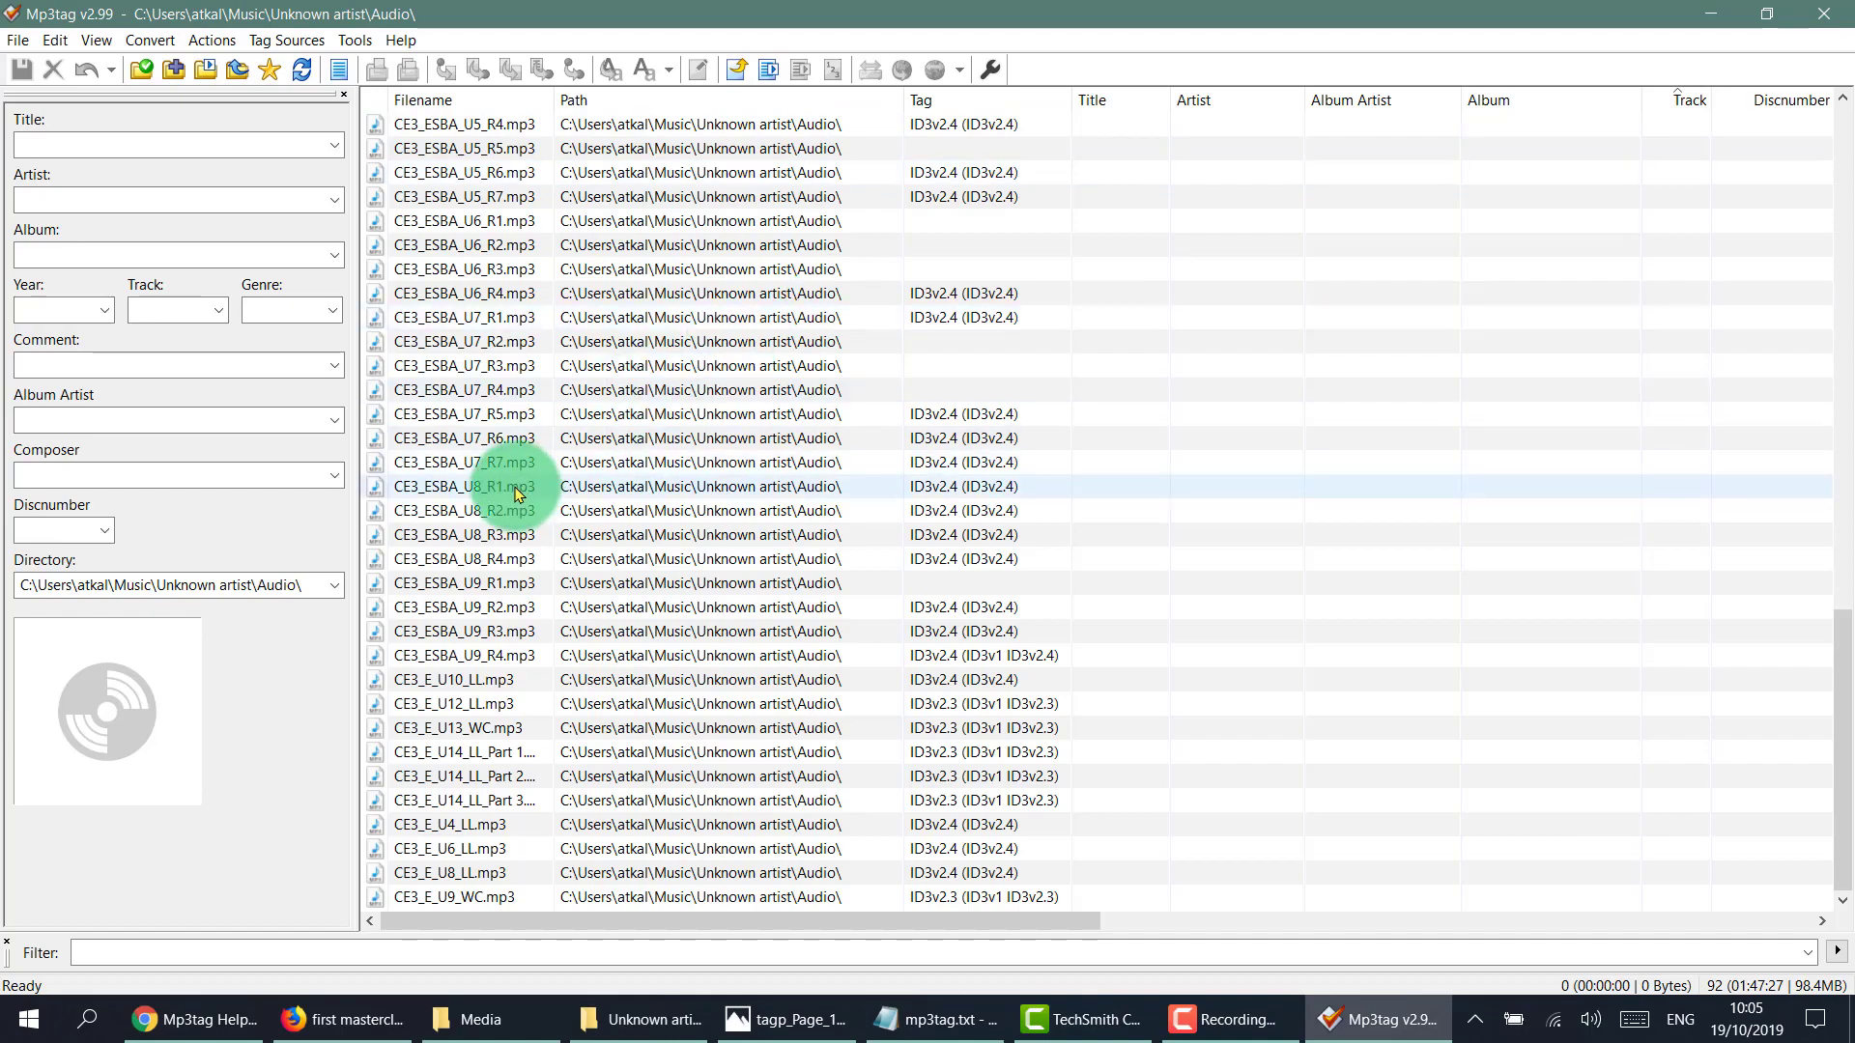
Sort the file list by filename in ascending order and select the files from CE3_E_U4_LL.mp3 through the CE3_E_U14_LL_Part 3 file.
left_click(430, 100)
scroll(539, 261, "up", 5)
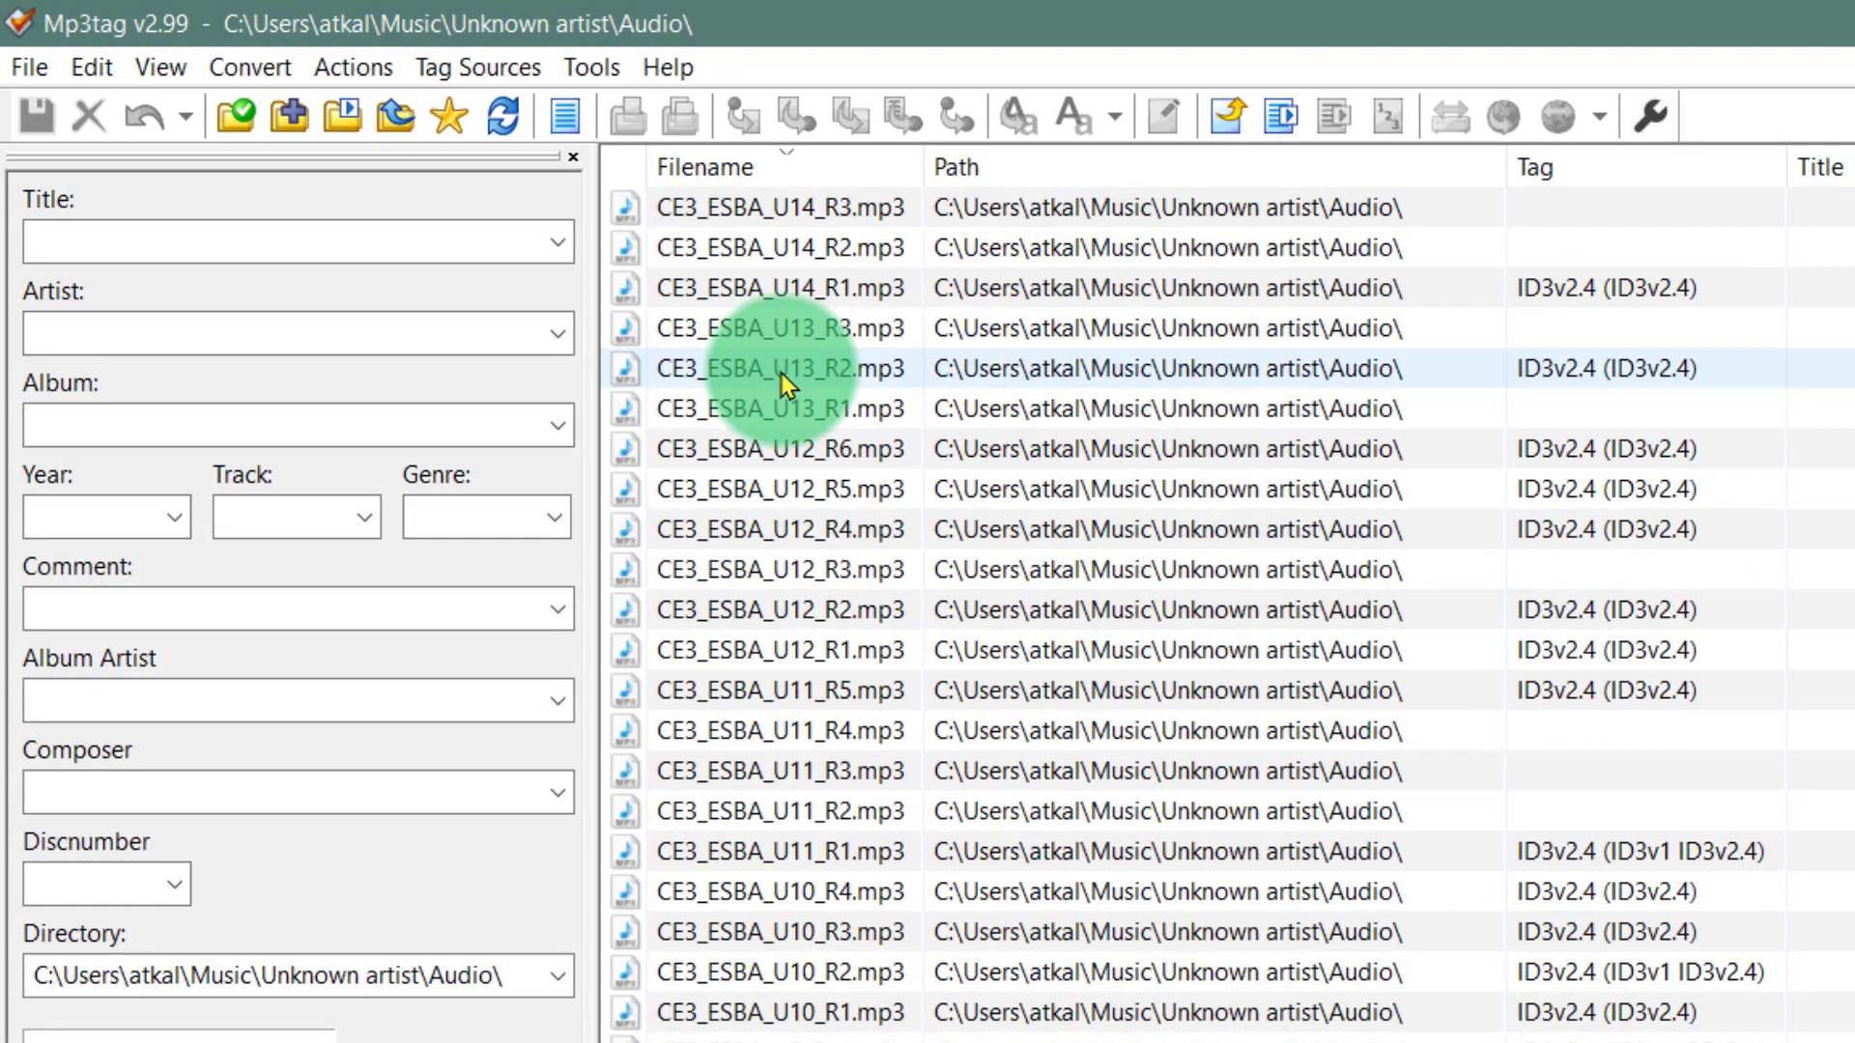
left_click(762, 175)
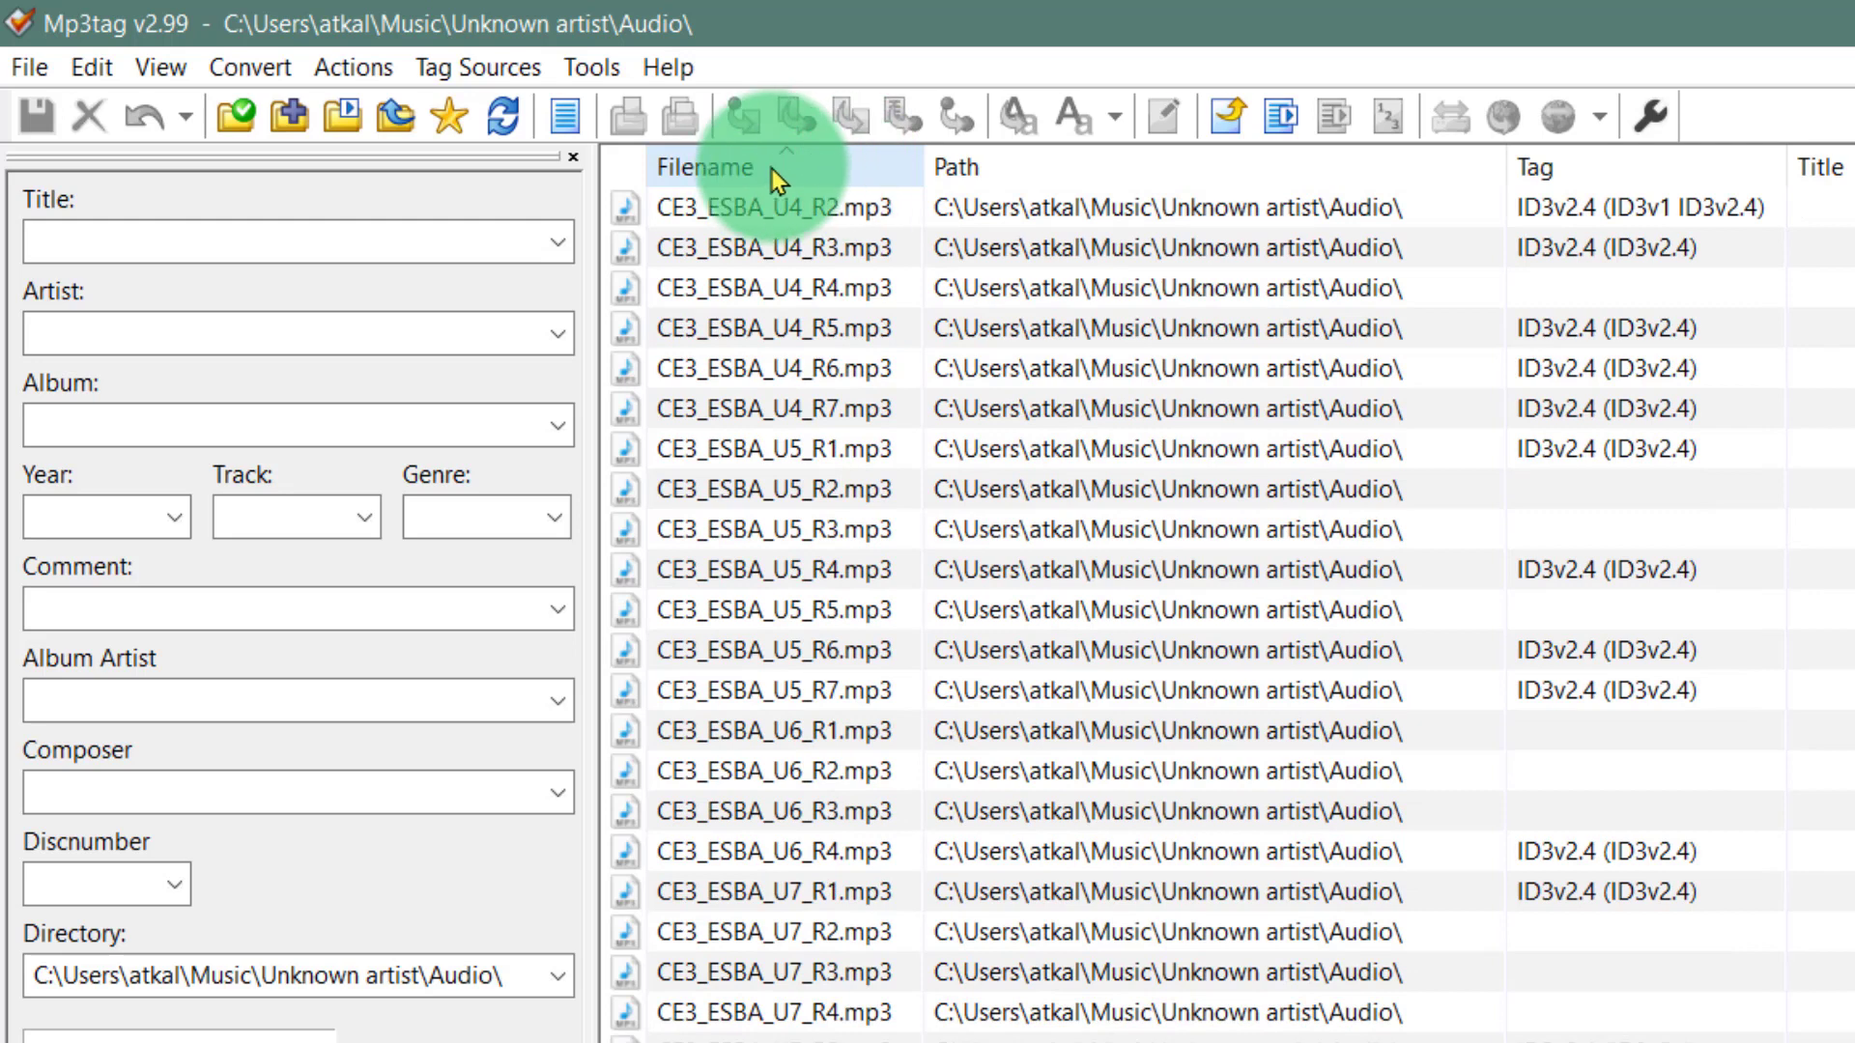
scroll(697, 572, "up", 15)
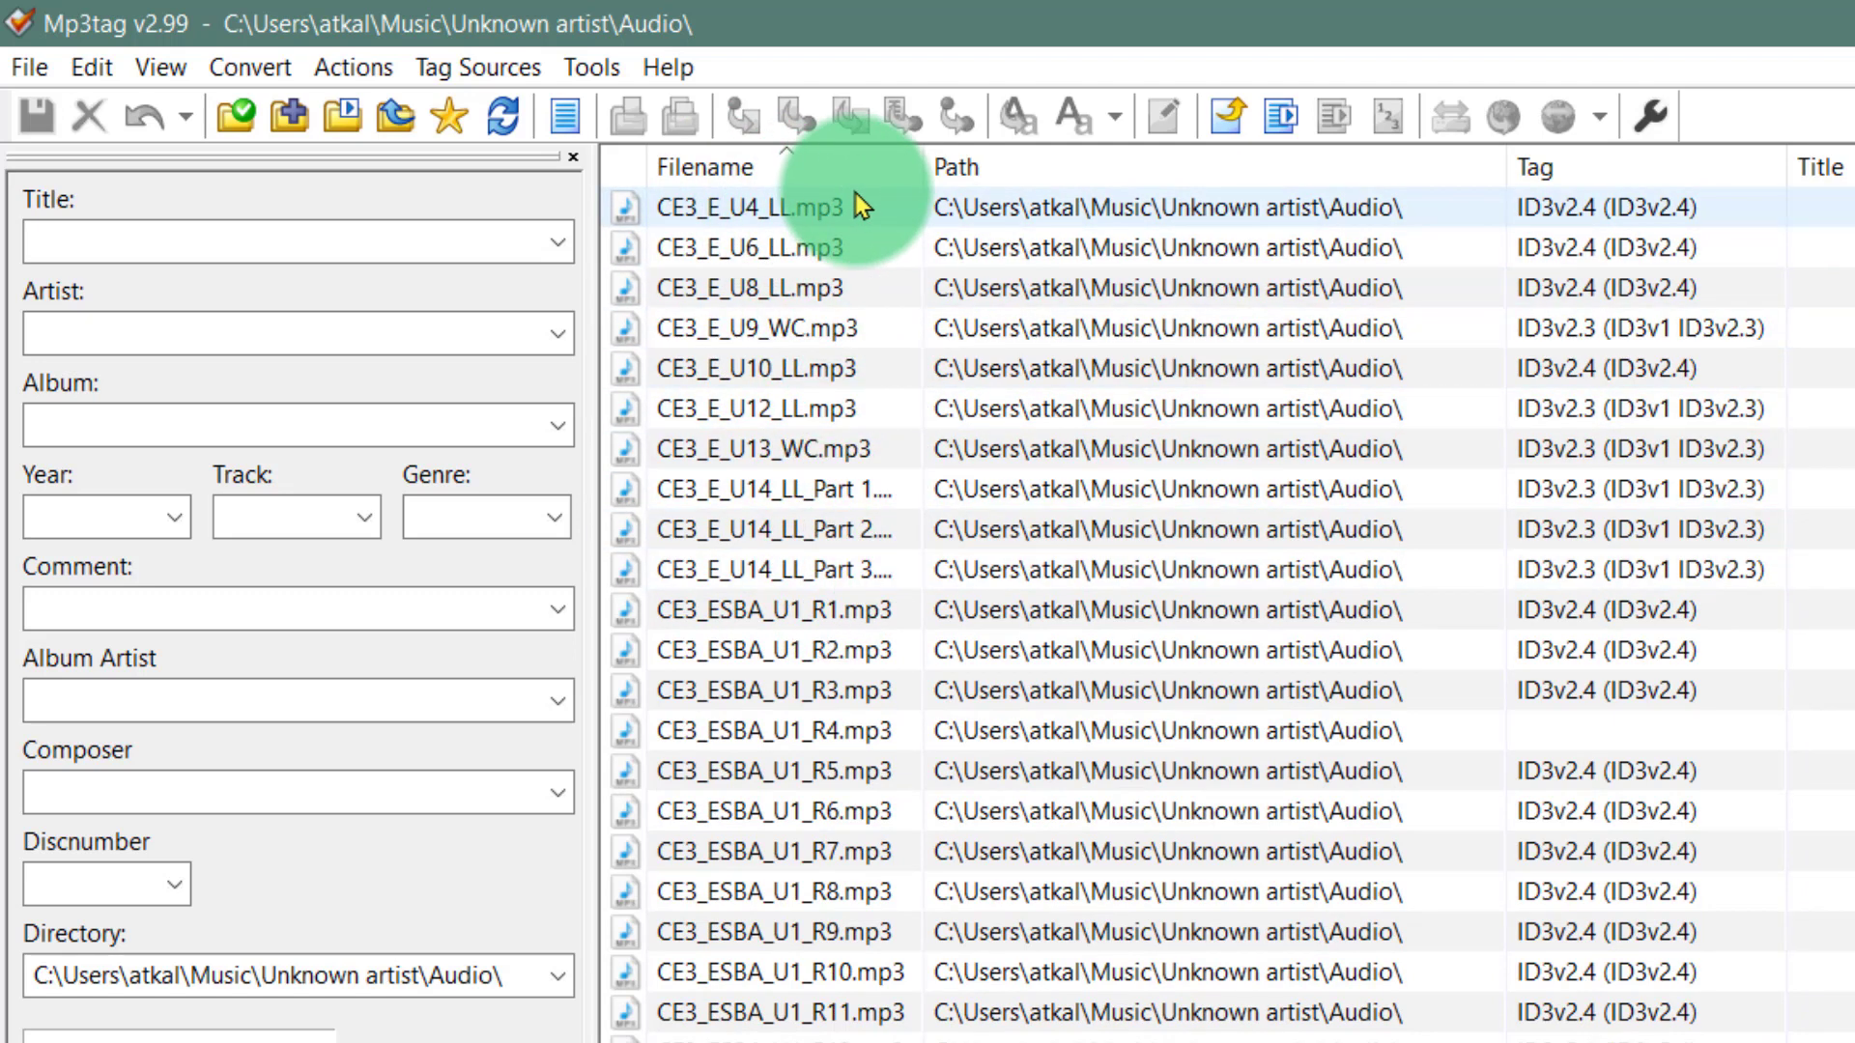
left_click(785, 198)
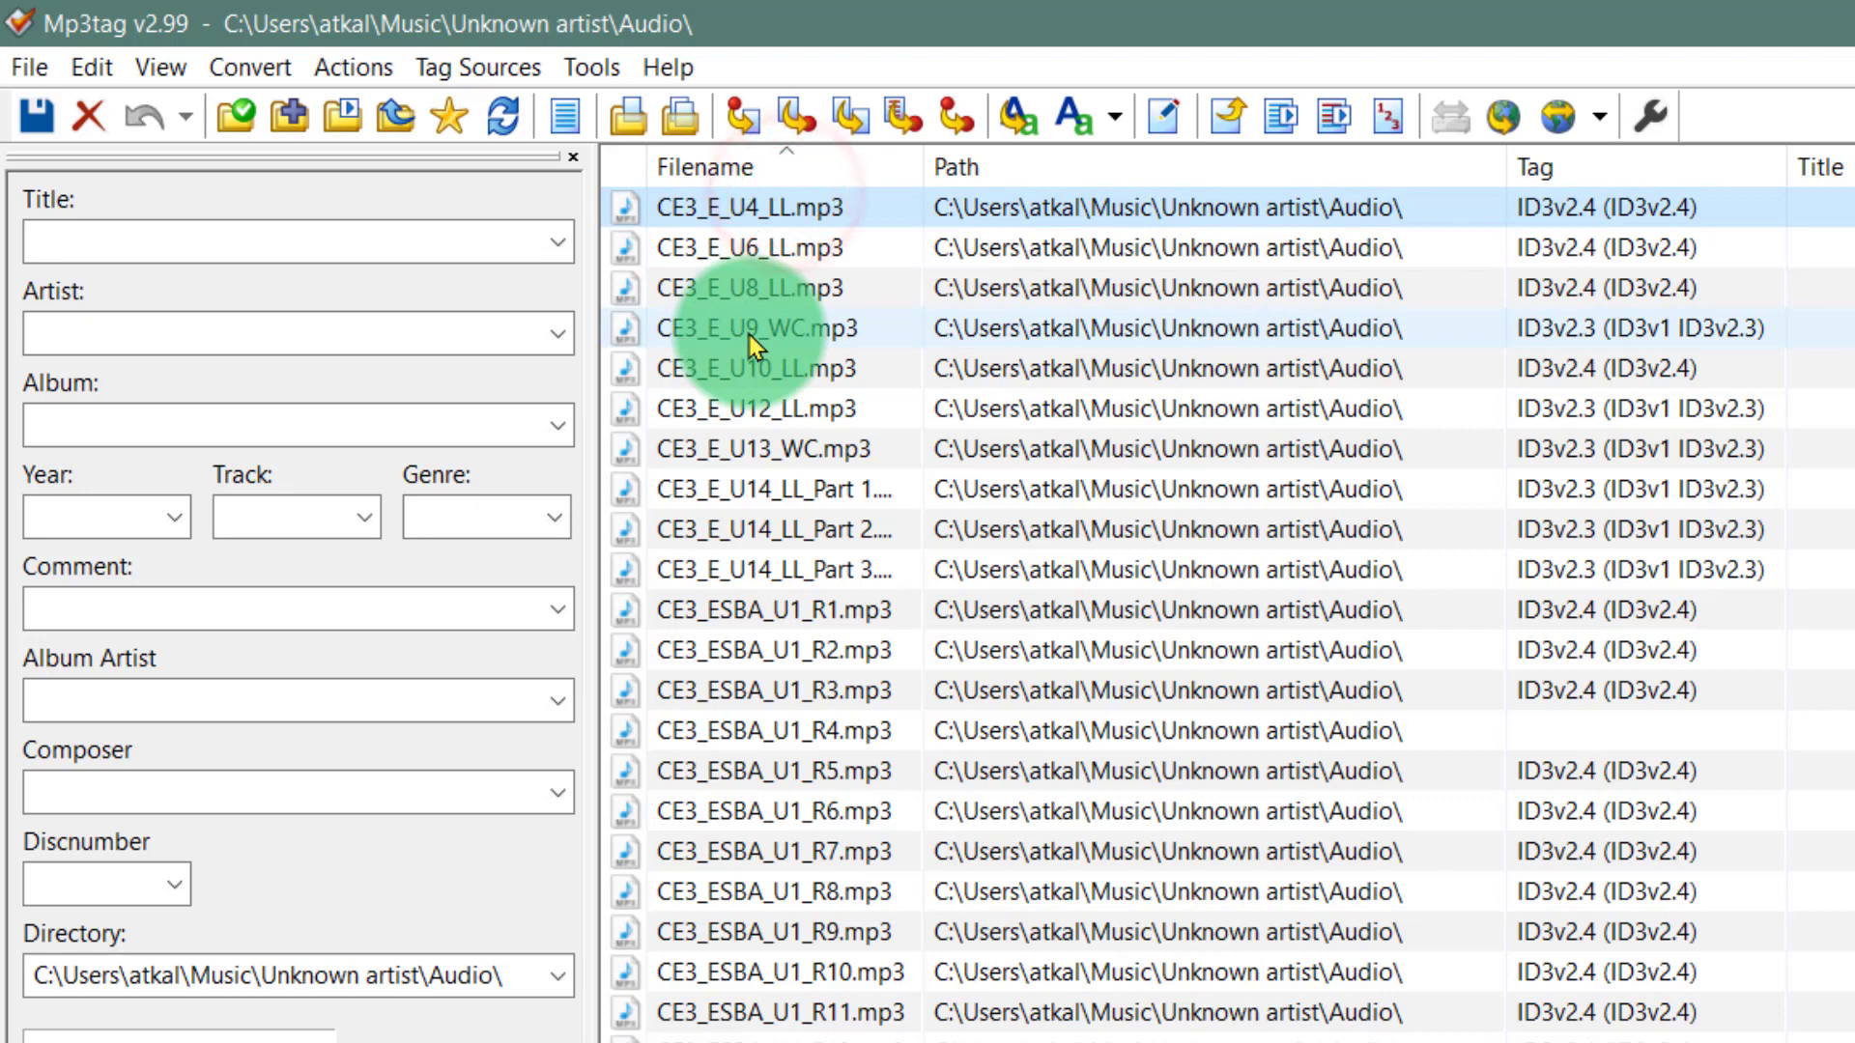
left_click(790, 566, "shift")
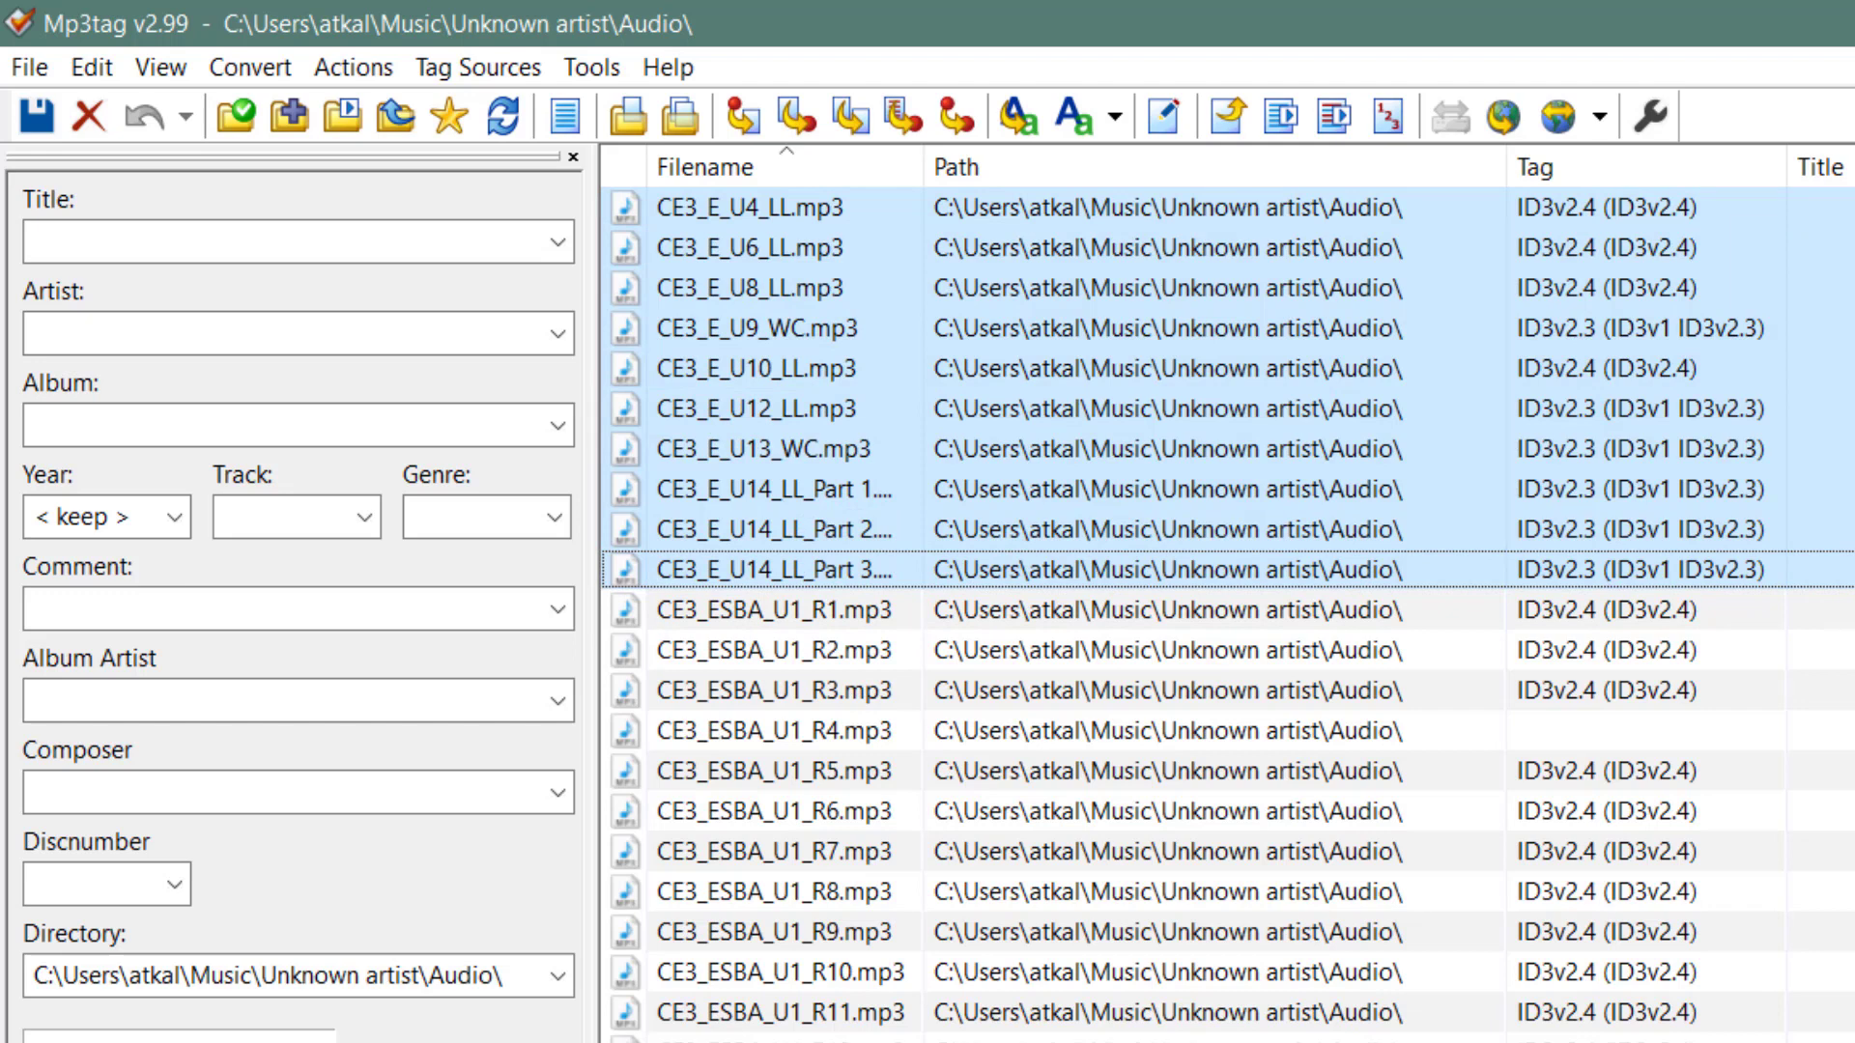
Select the files from CE3_ESBA_U1_R1.mp3 through CE3_ESBA_U14_R3.mp3 and auto-number their tracks starting at 1.
left_click(773, 613)
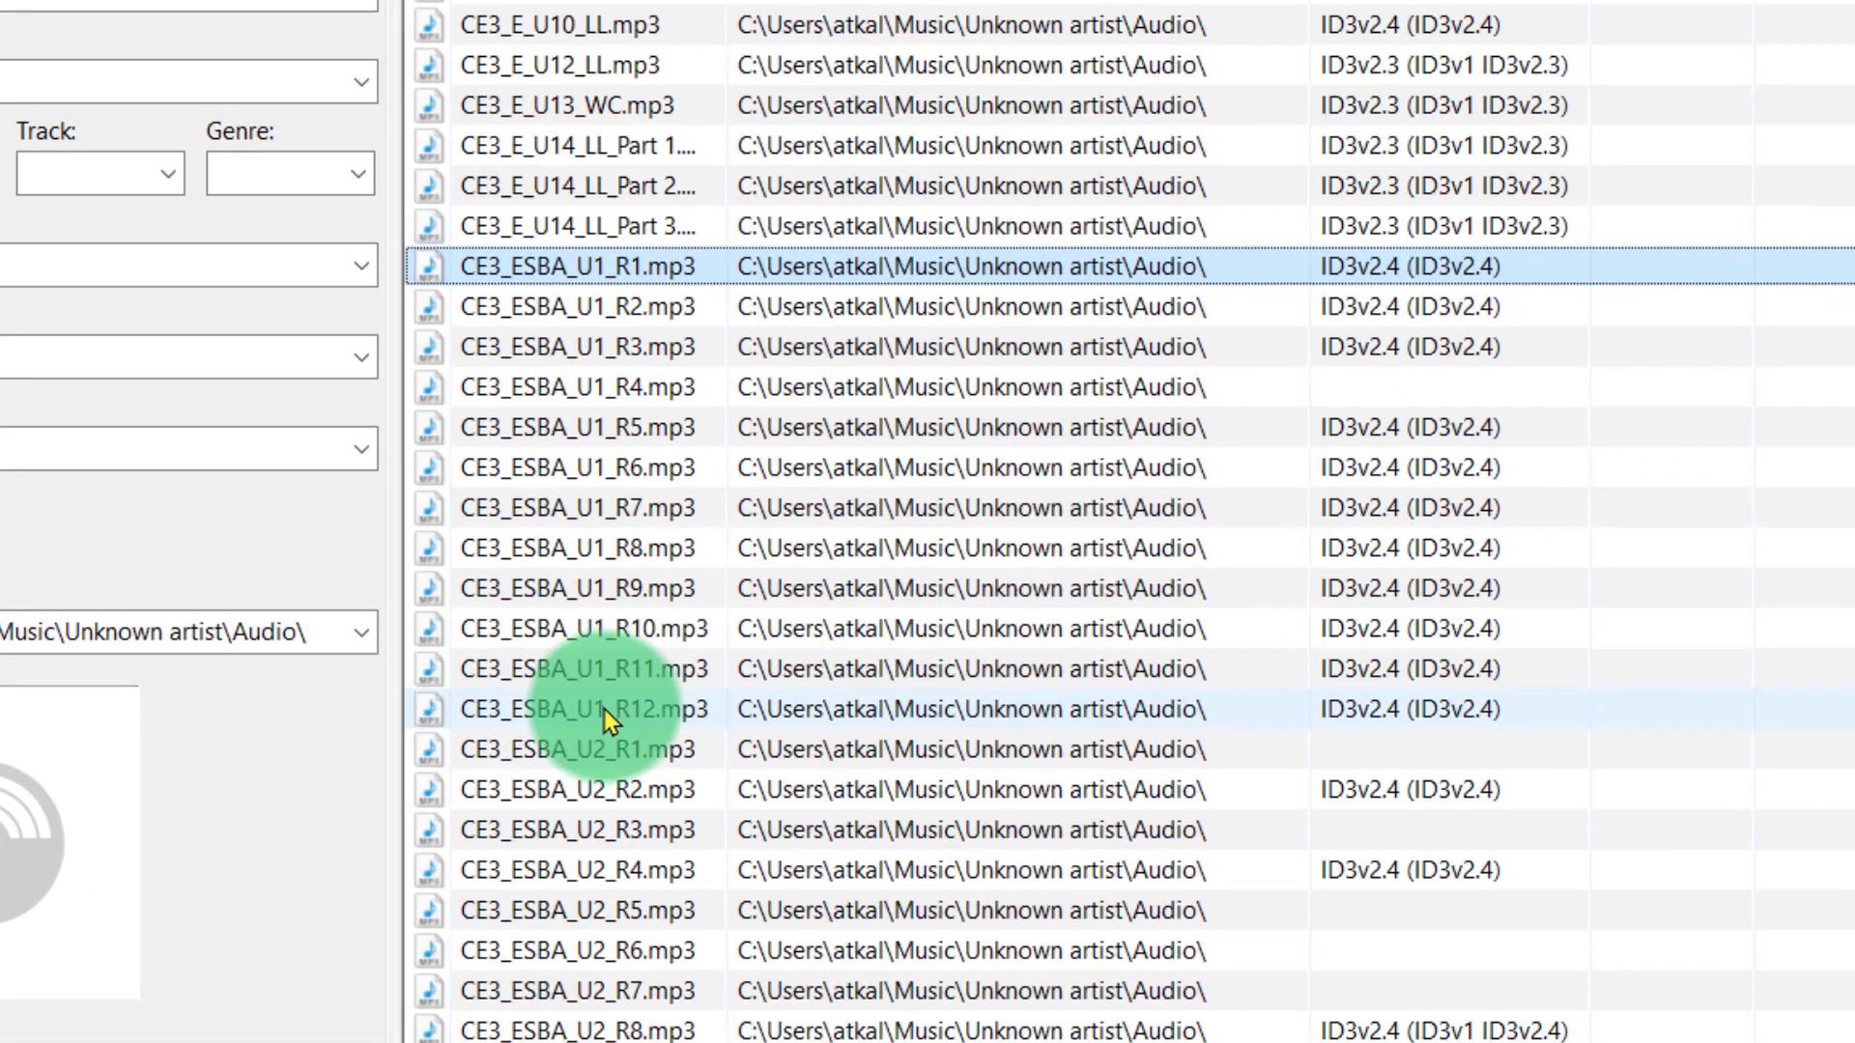
scroll(609, 850, "down", 5)
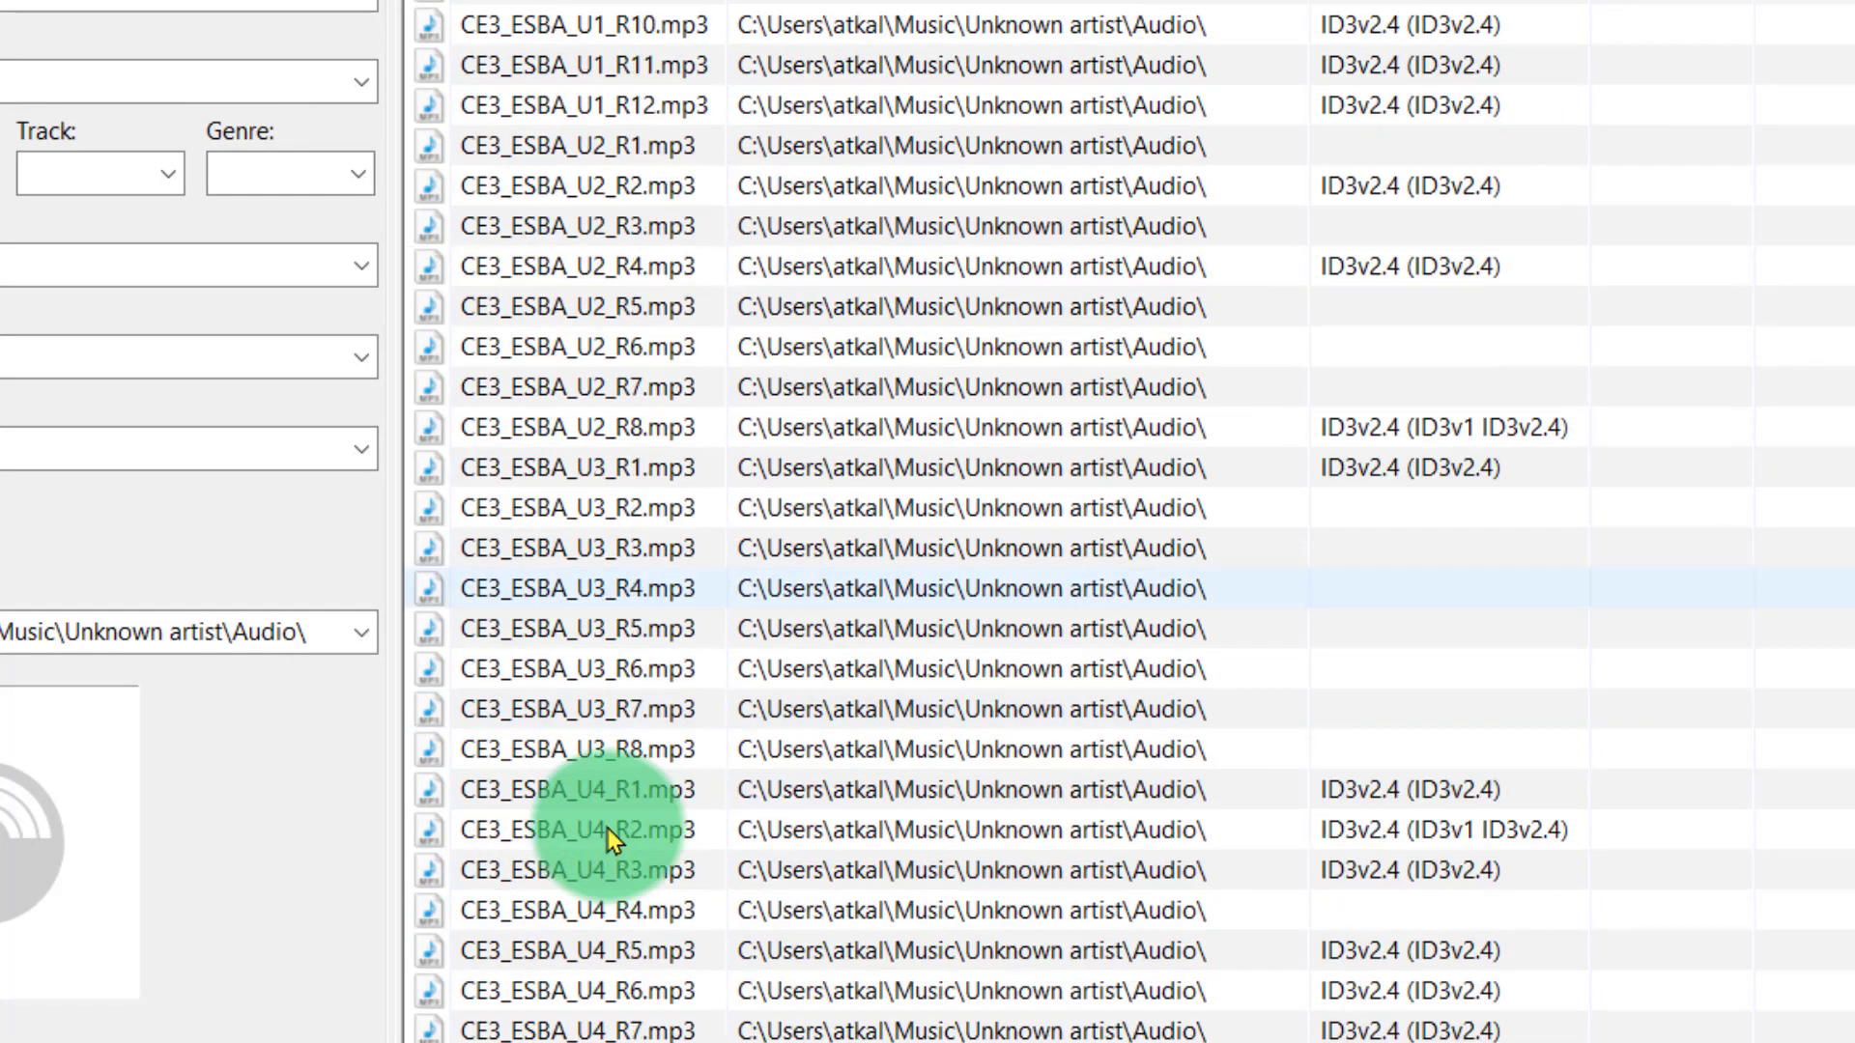
scroll(606, 753, "up", 5)
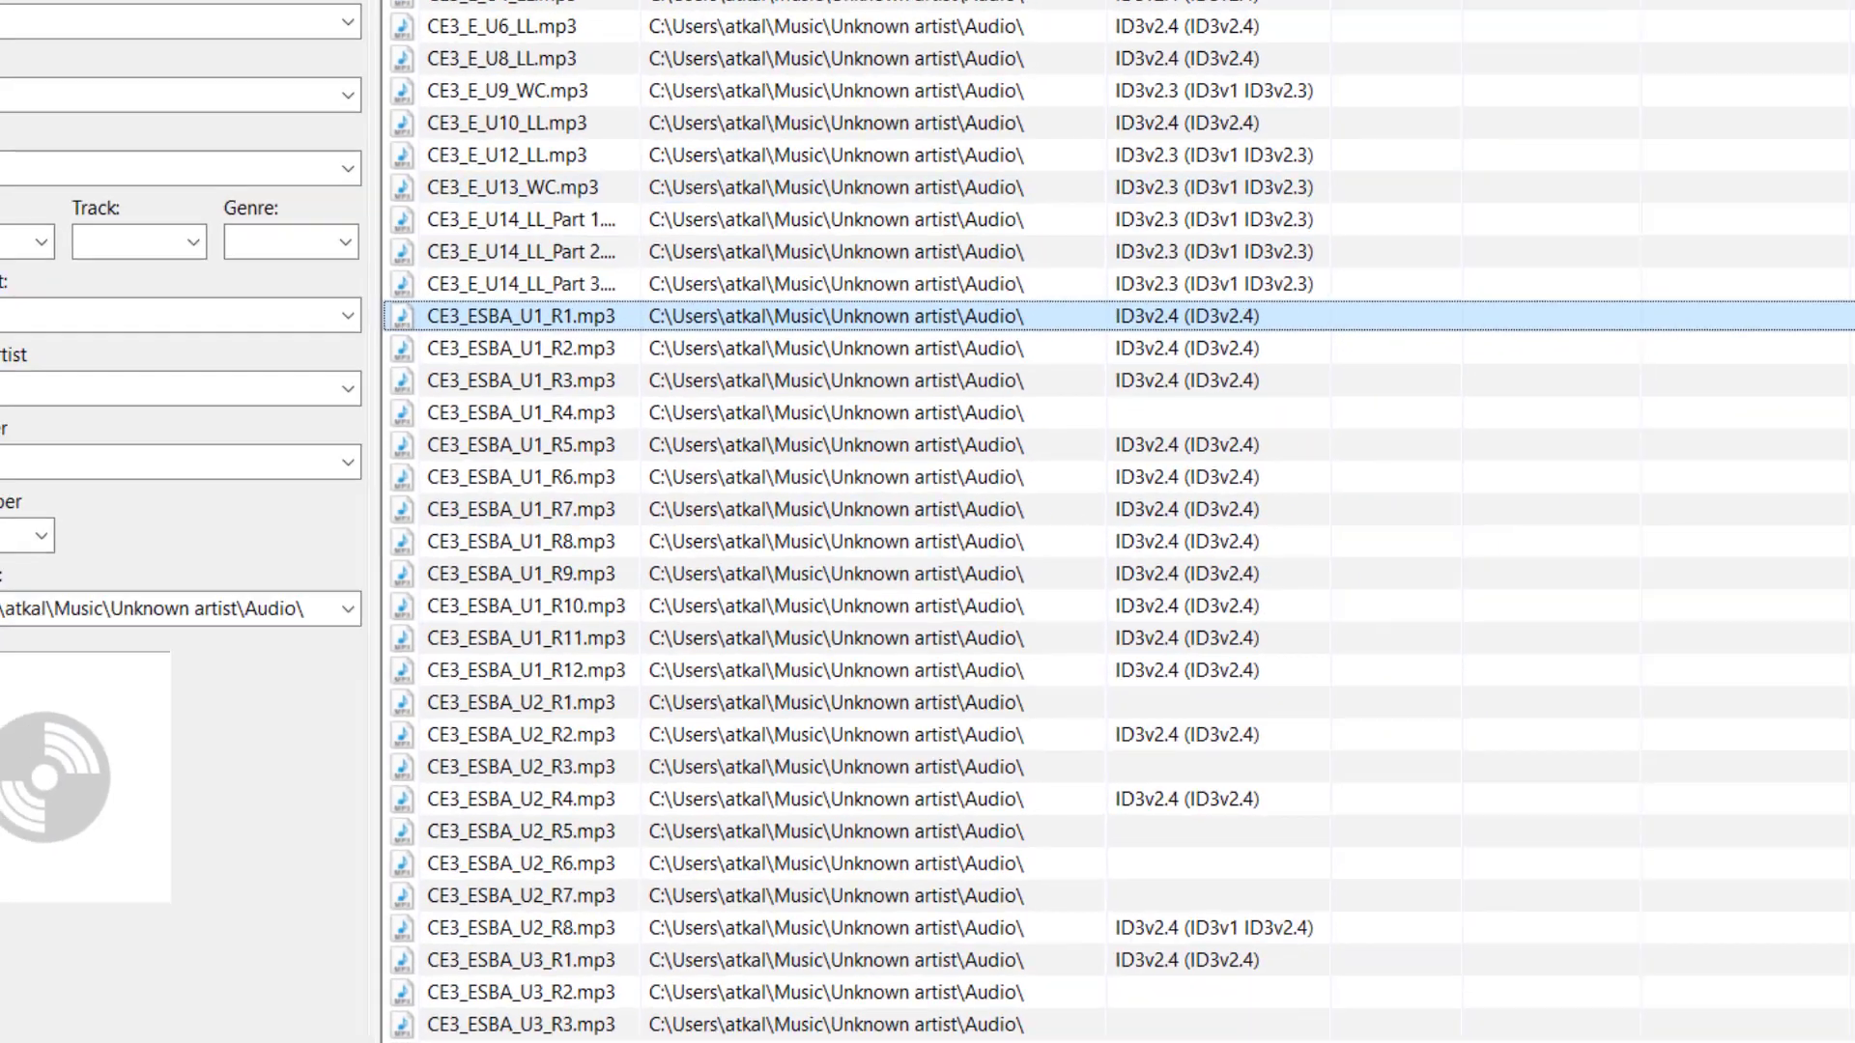
scroll(1845, 462, "down", 3)
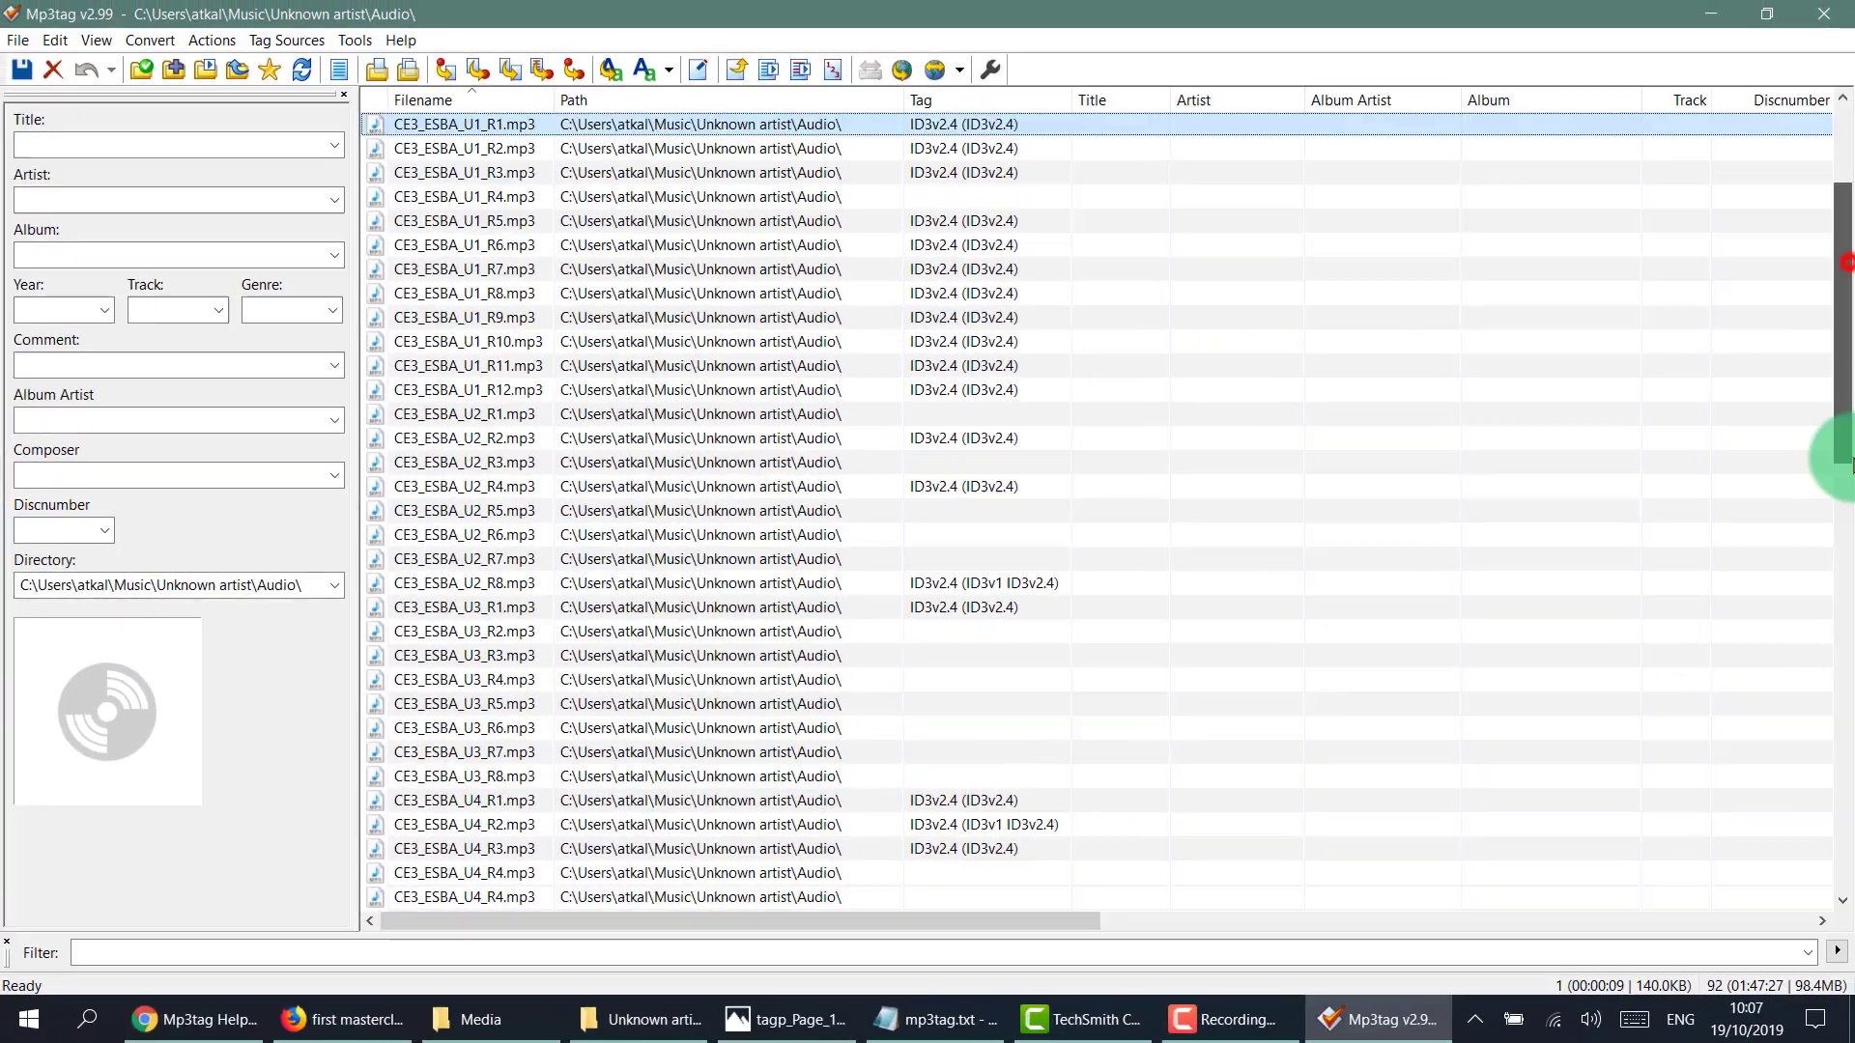
scroll(1845, 260, "down", 20)
left_click(778, 898, "shift")
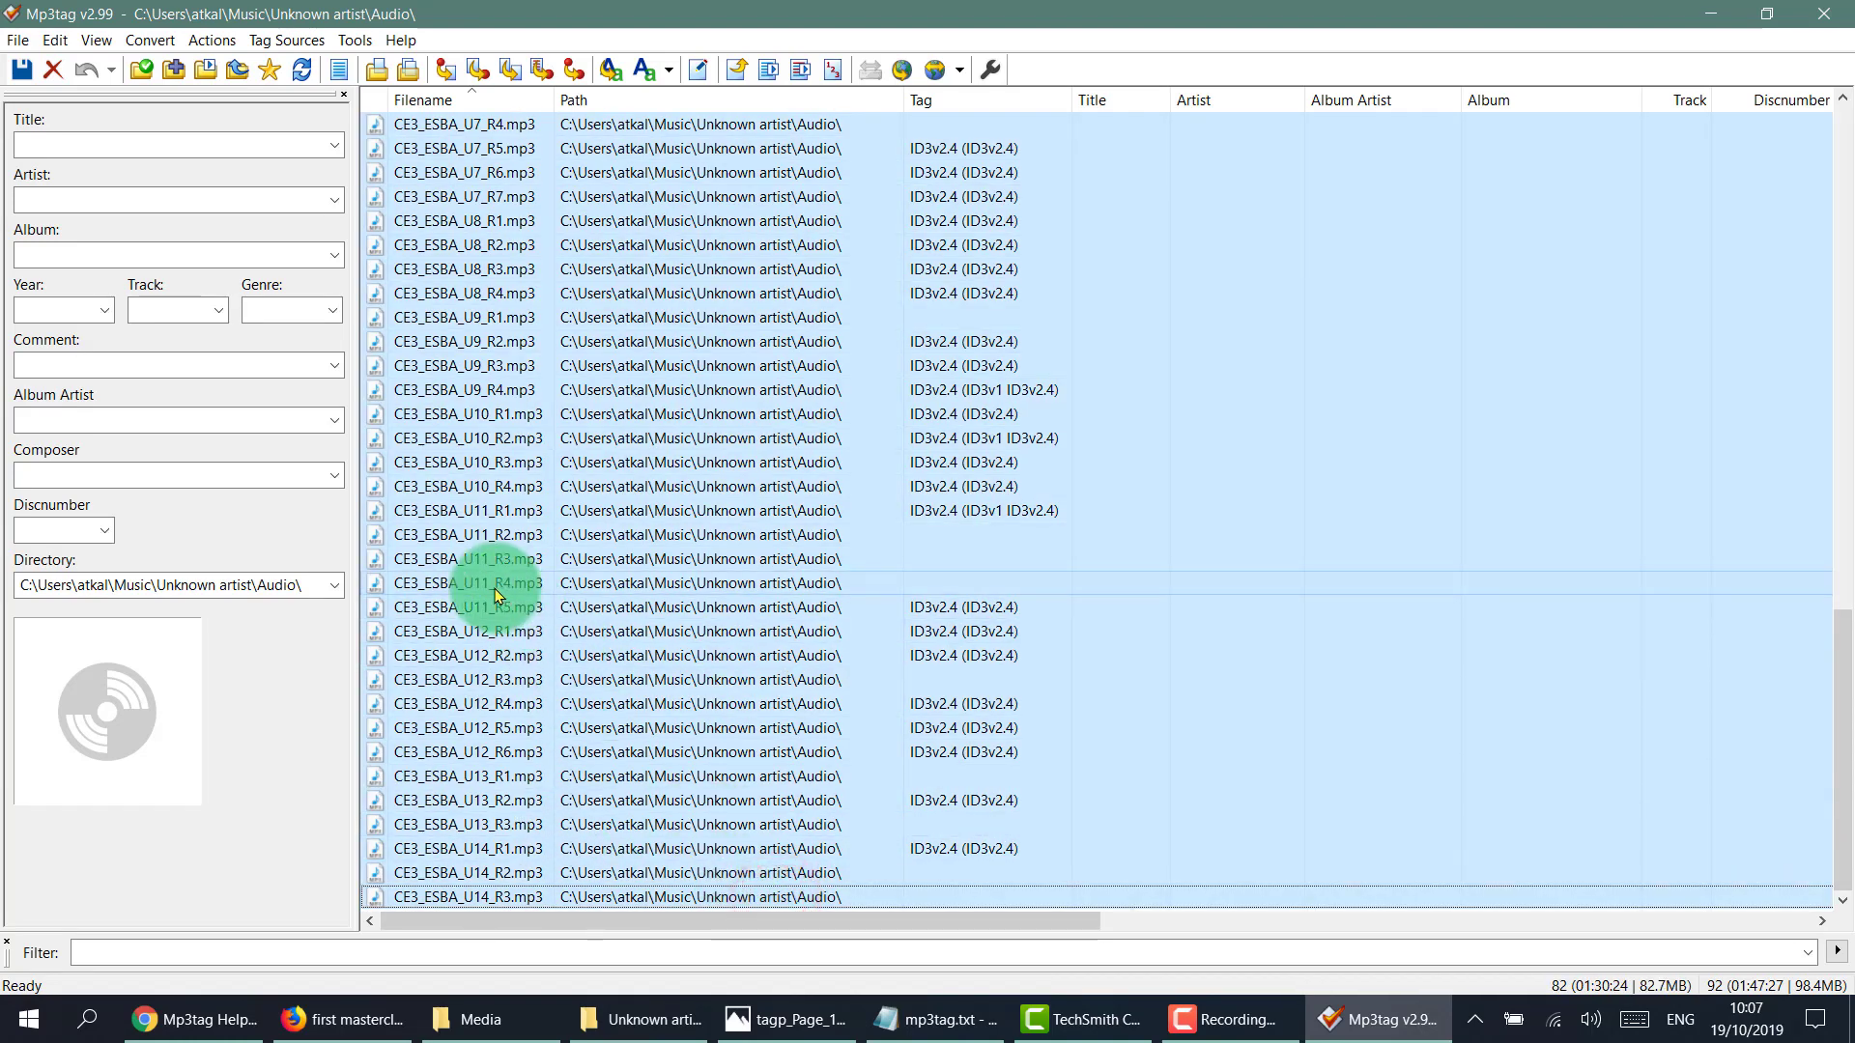
scroll(495, 594, "up", 20)
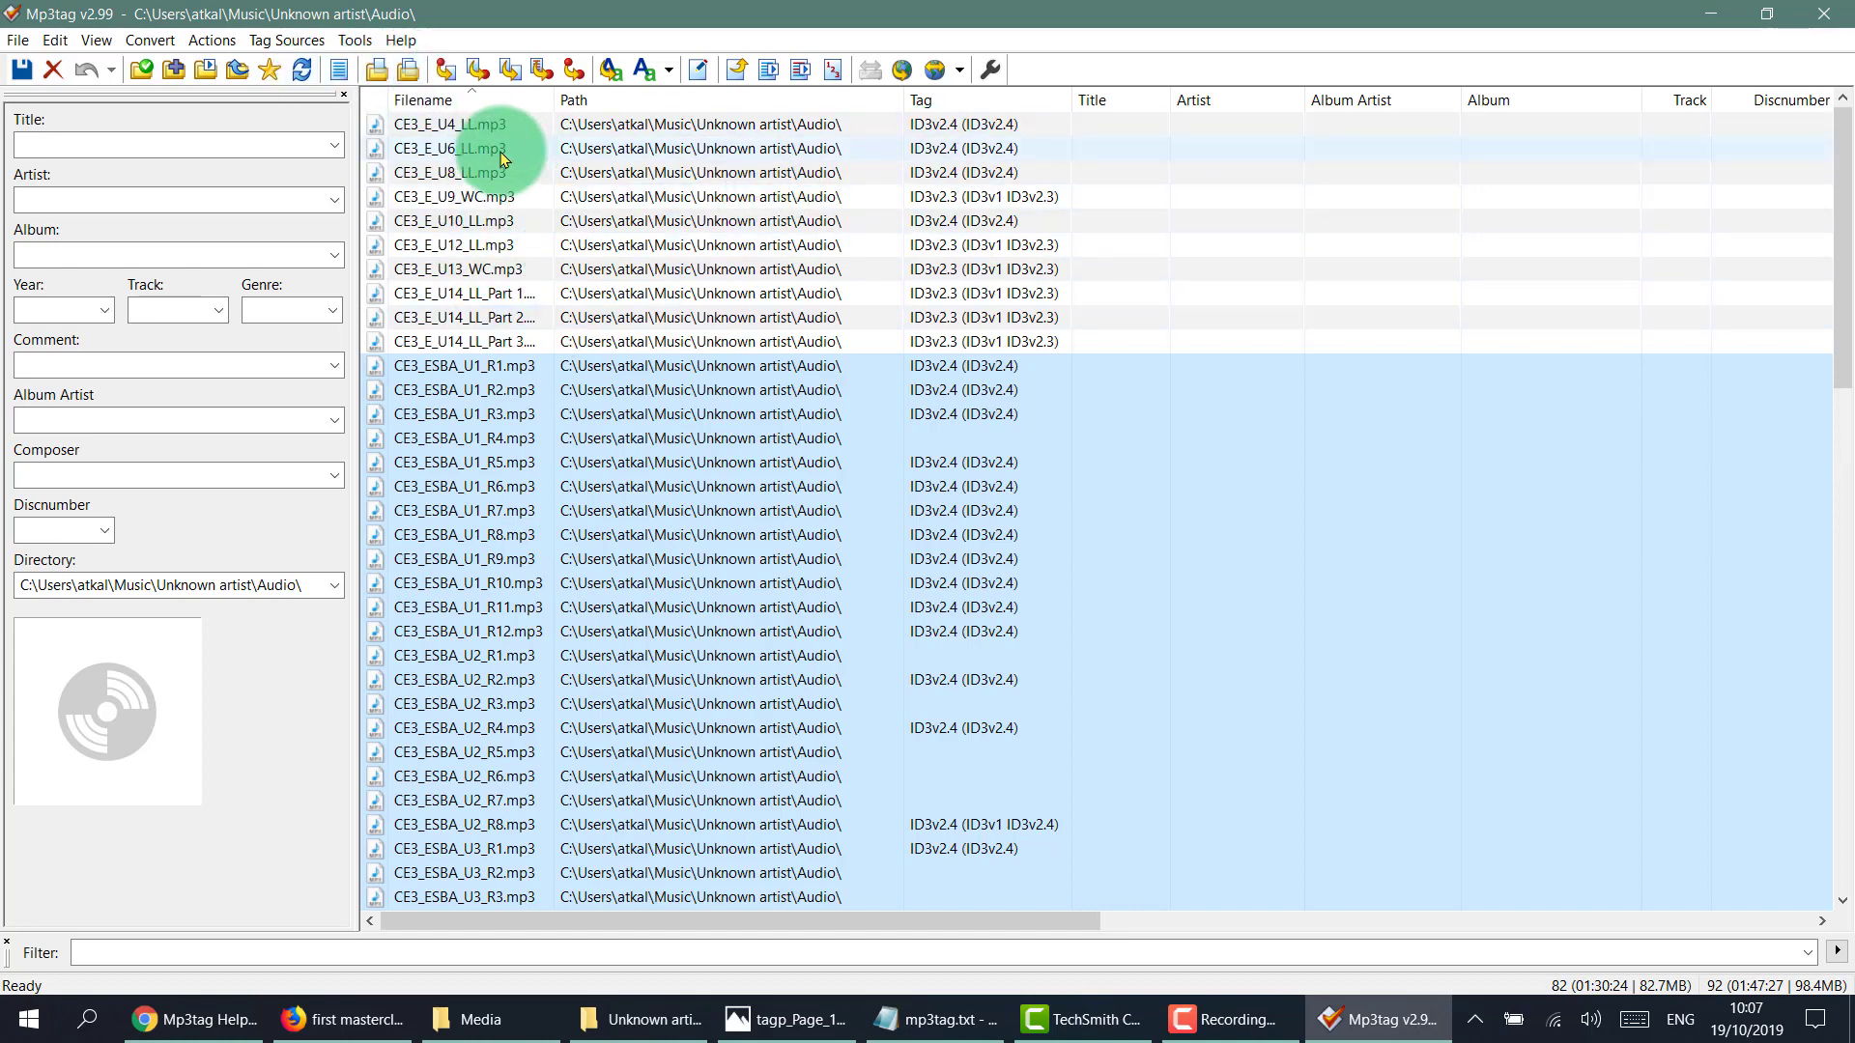
left_click(354, 40)
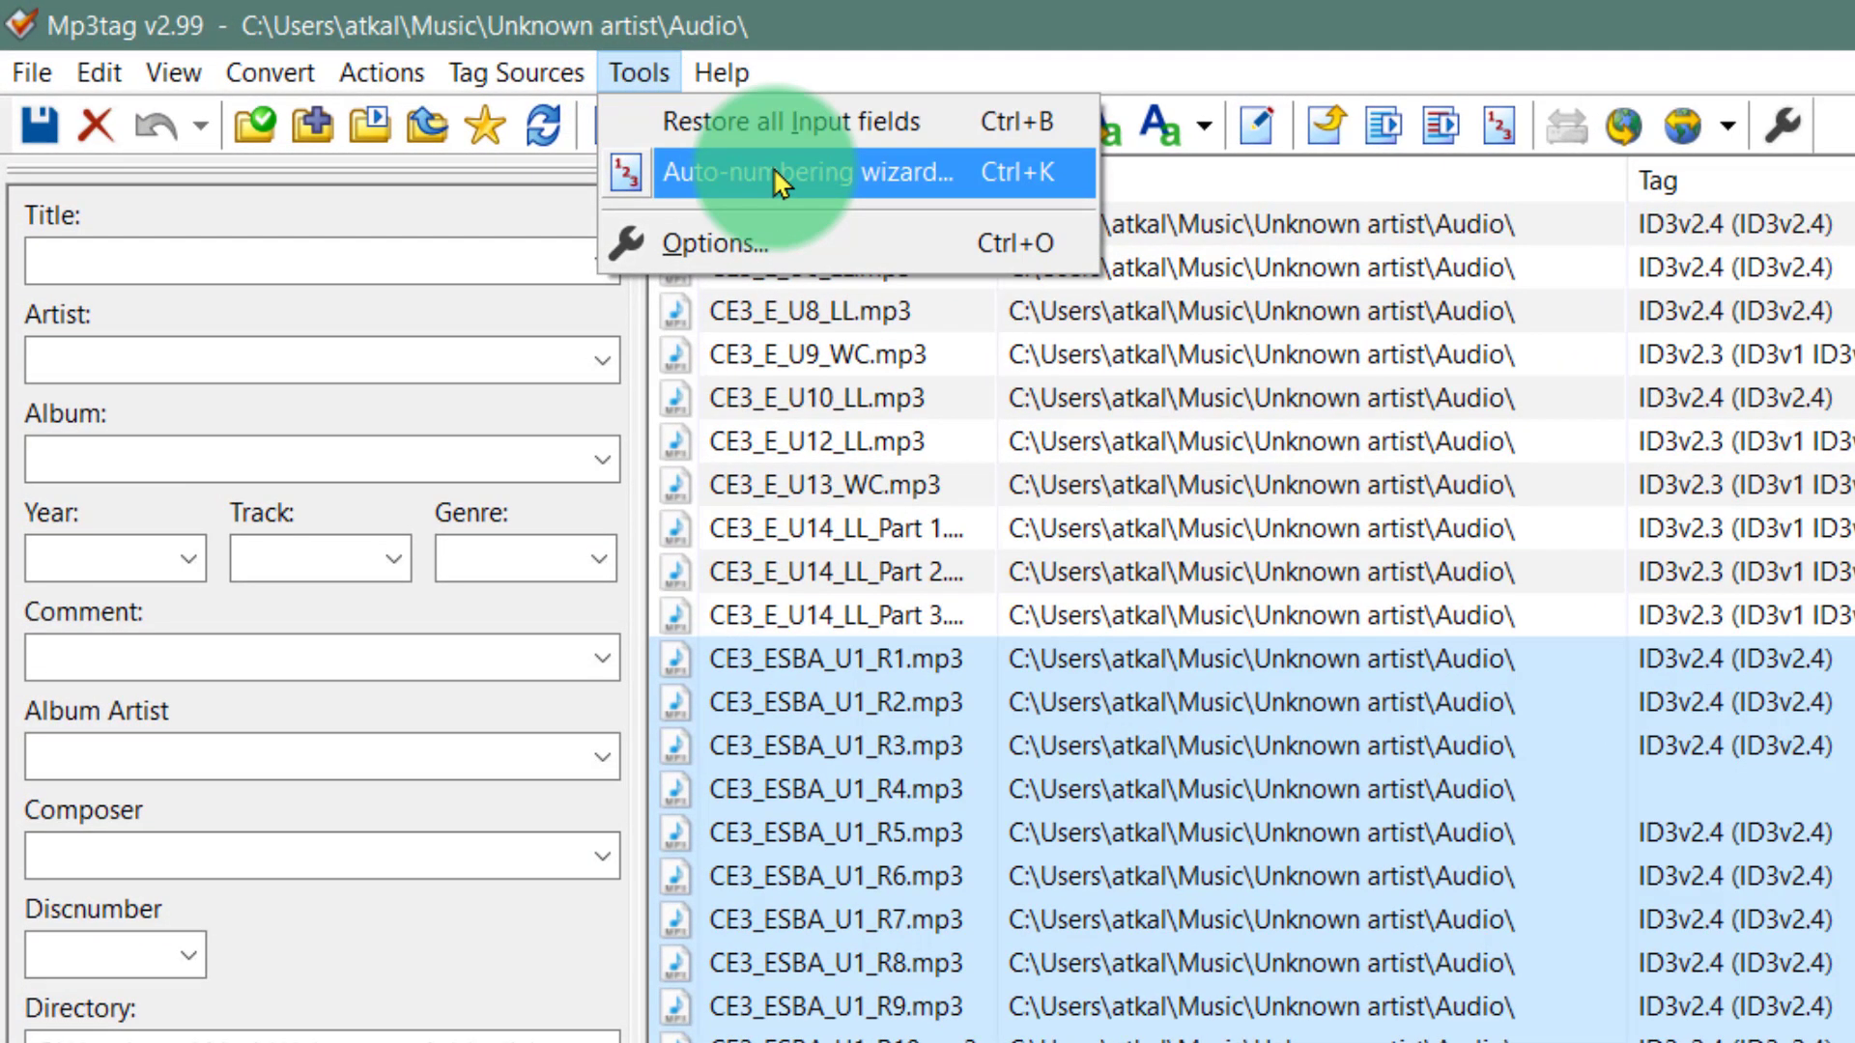
left_click(773, 166)
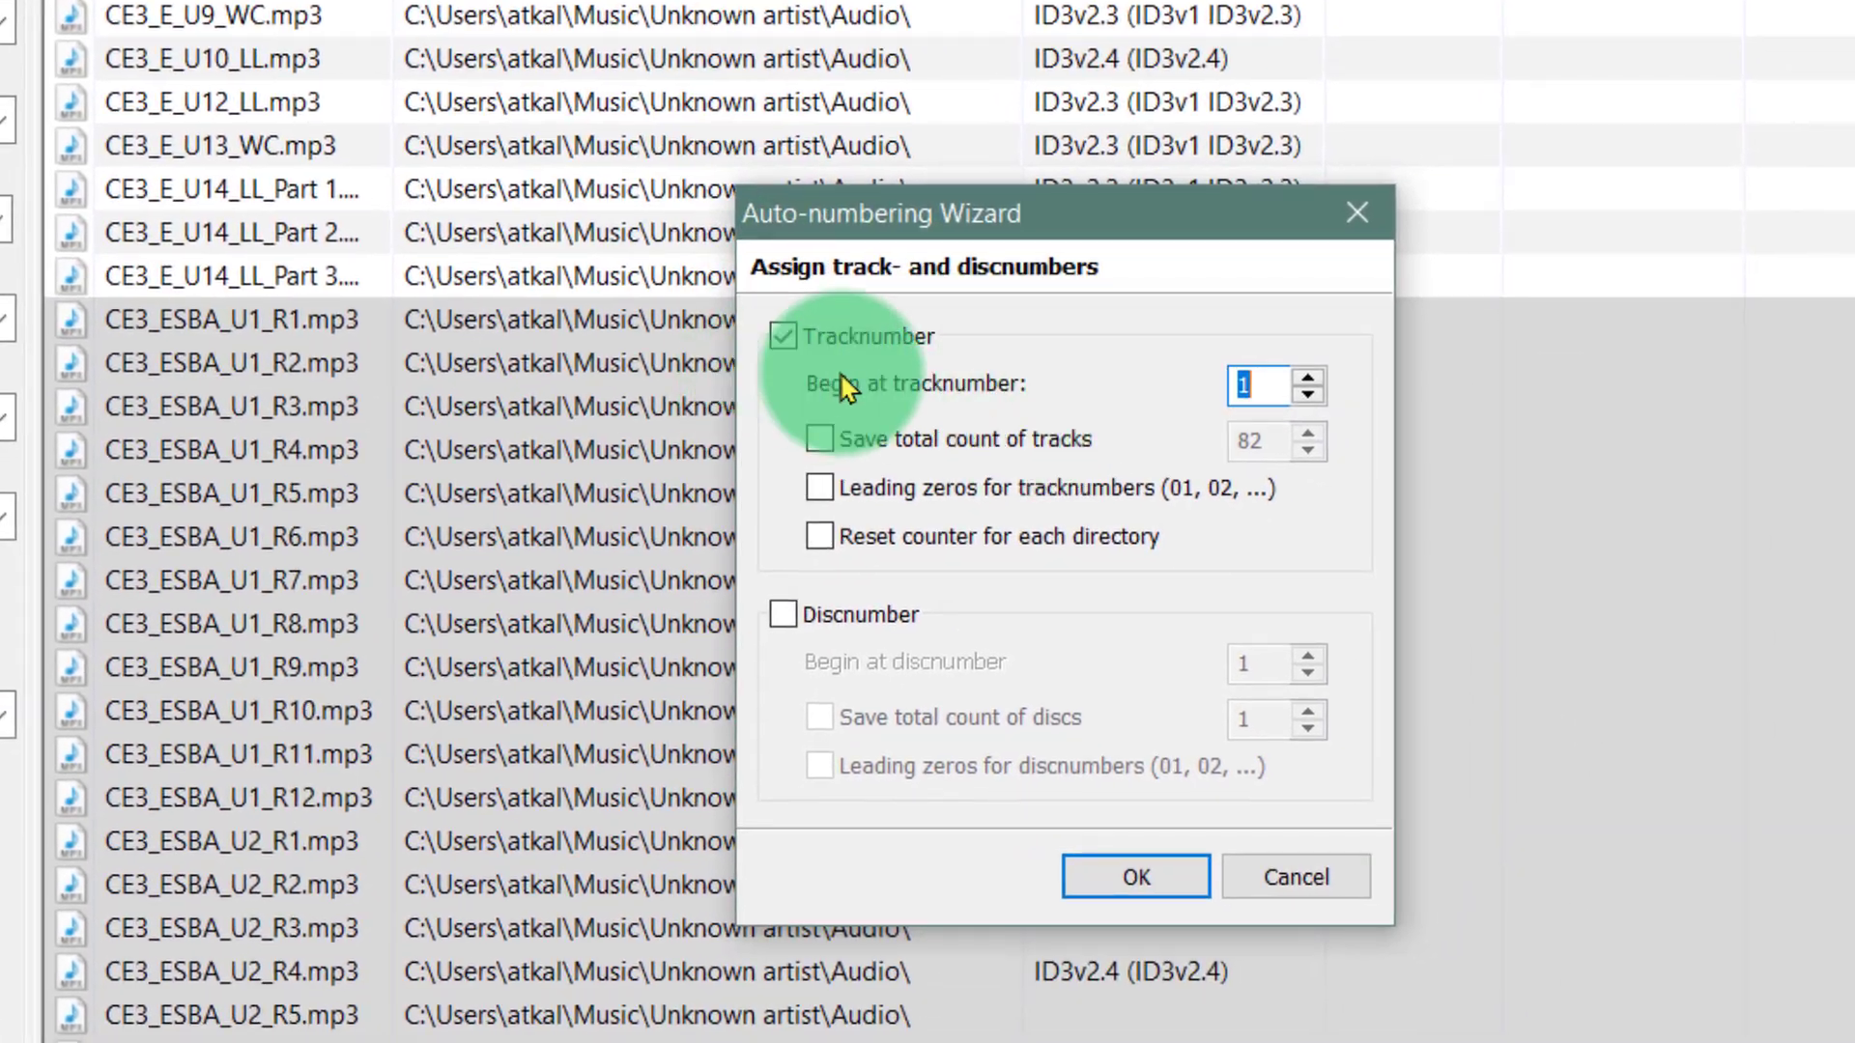
left_click(1140, 867)
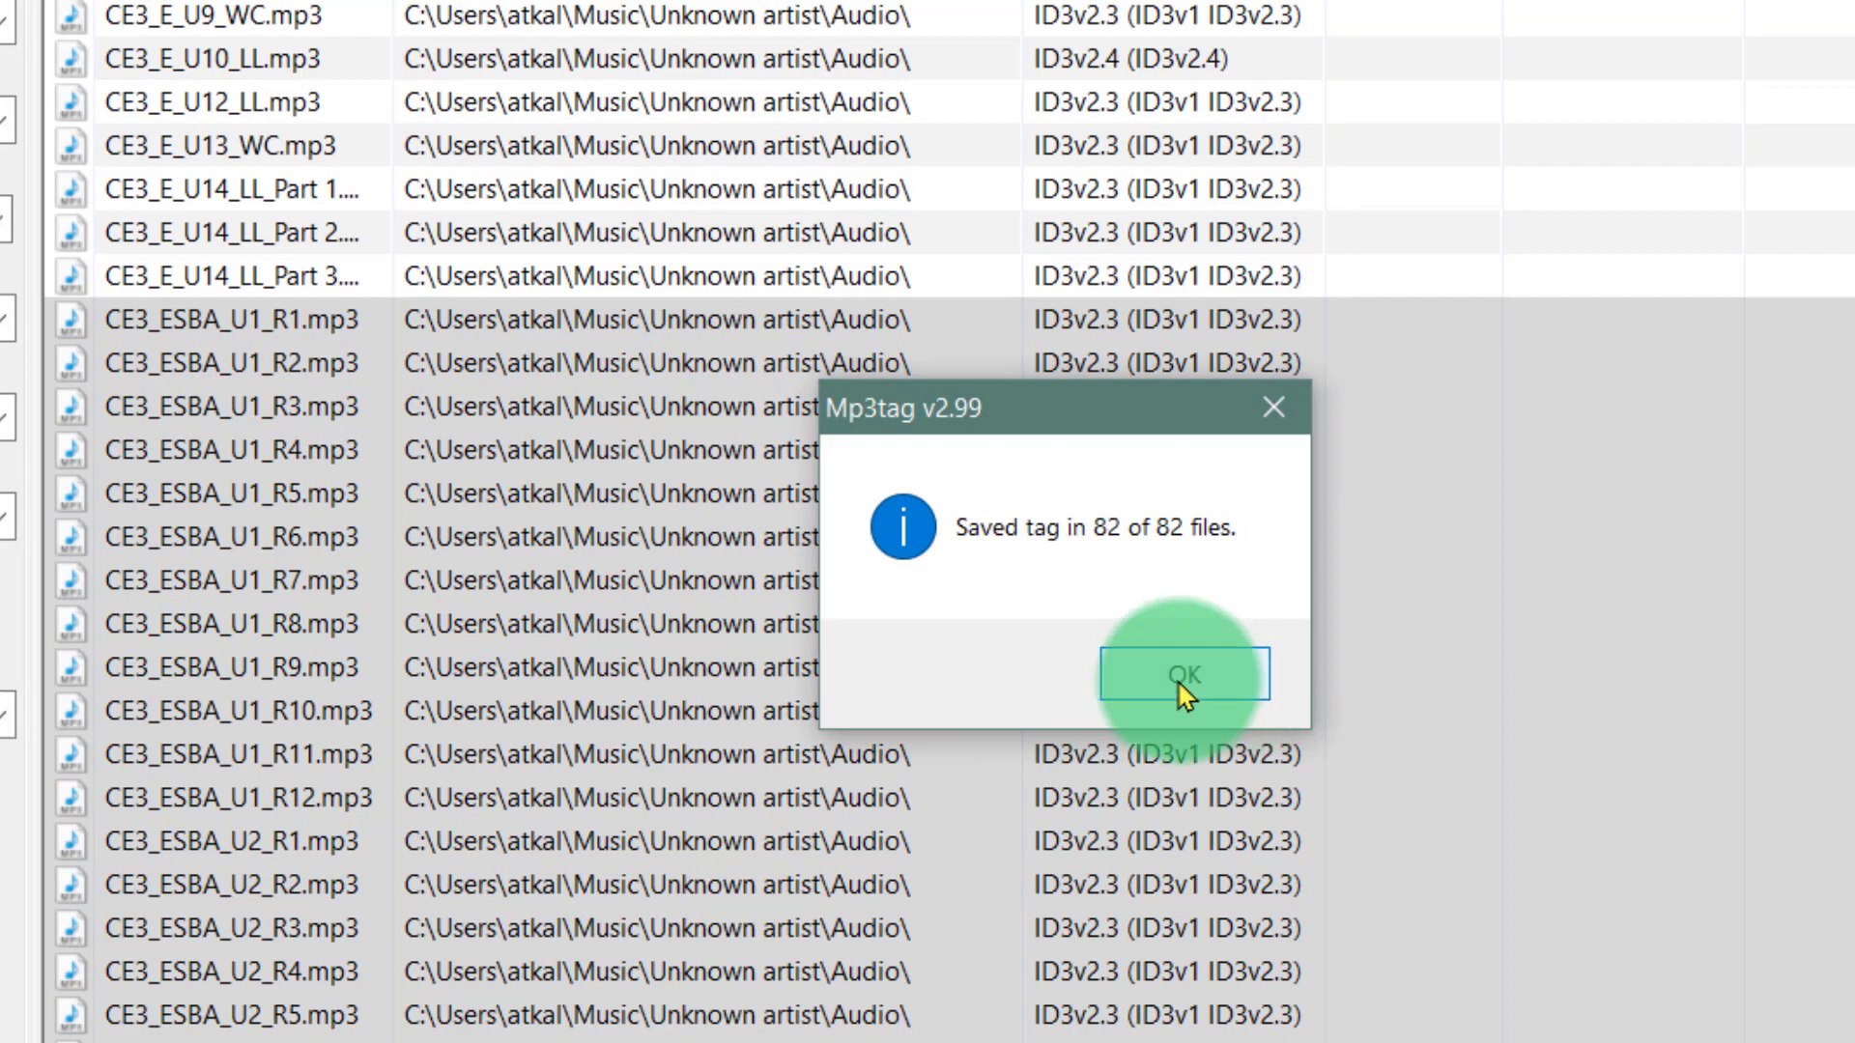
Close the save confirmation and check the Track column of the CE3_ESBA files through CE3_ESBA_U14_R3.mp3.
left_click(1177, 680)
left_click(1179, 679)
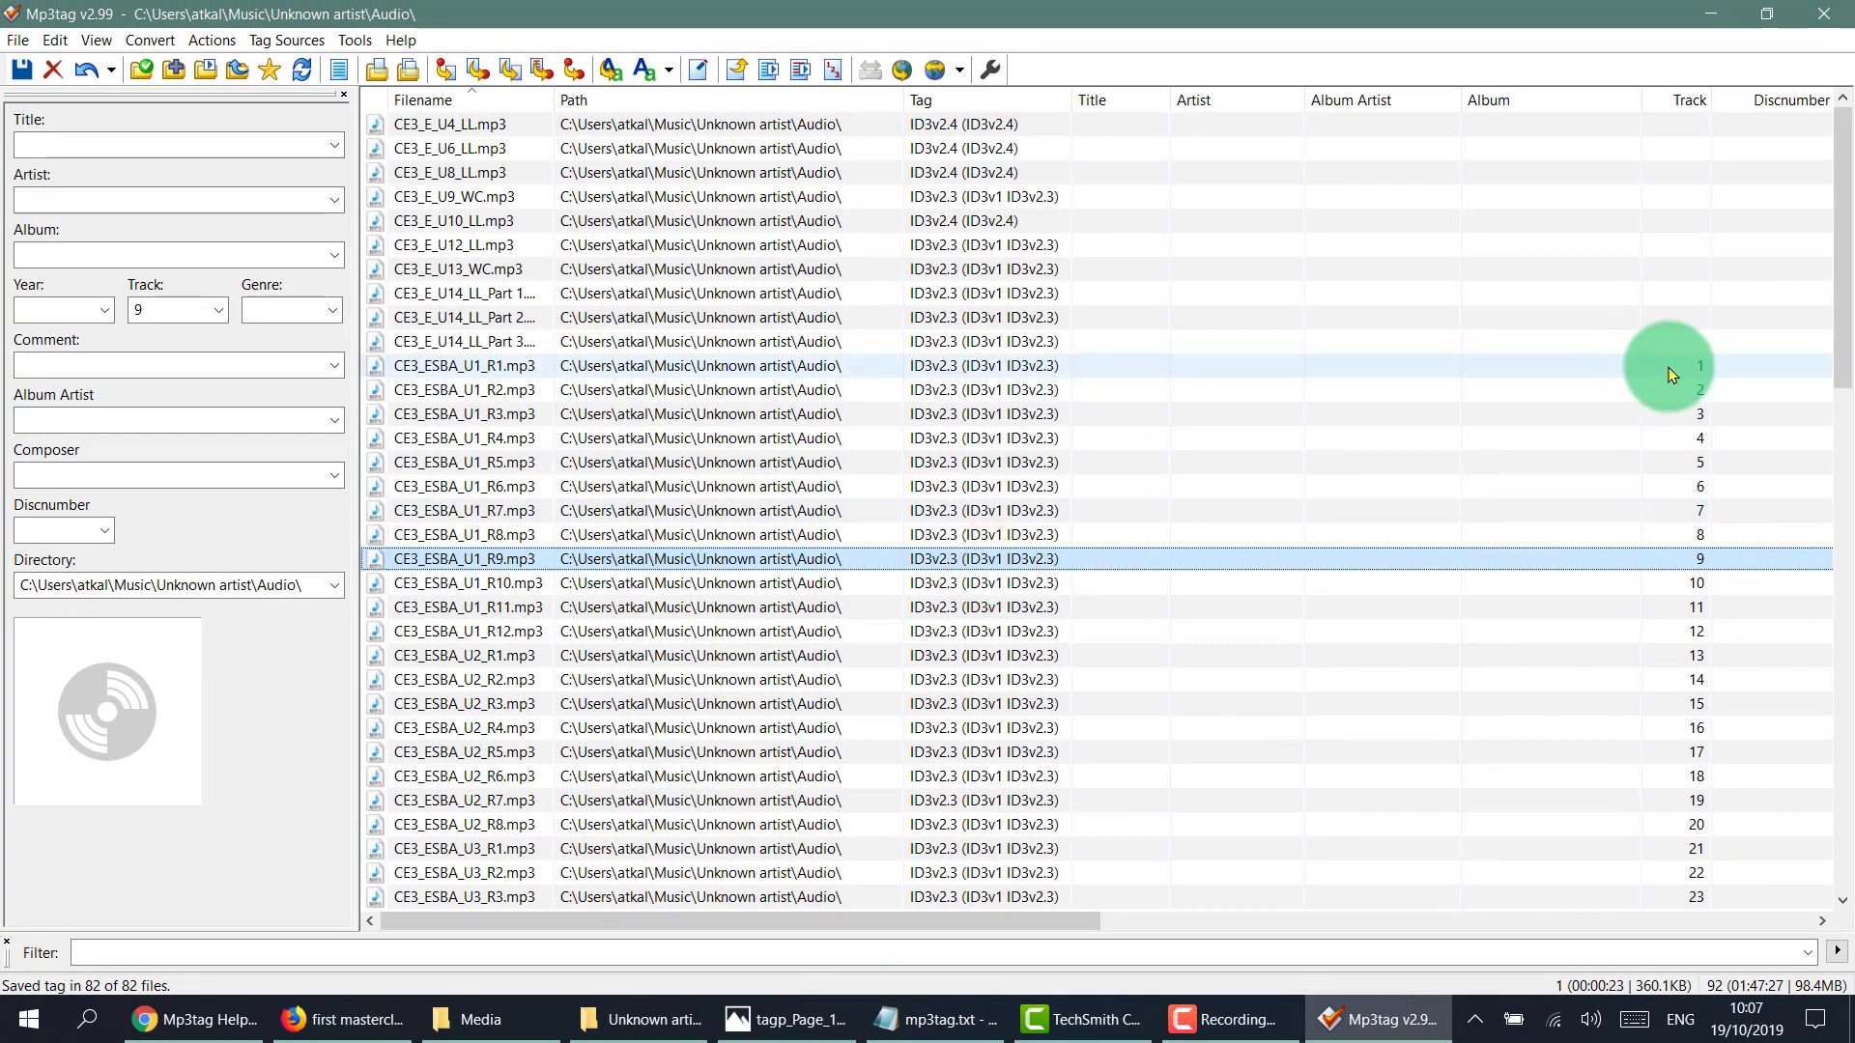
left_click(1606, 368)
mouse_move(1846, 259)
left_mouse_down()
mouse_move(1833, 782)
mouse_move(1833, 248)
mouse_move(1774, 218)
mouse_move(447, 236)
mouse_move(1852, 224)
mouse_move(1840, 239)
left_mouse_up()
left_click(1847, 768)
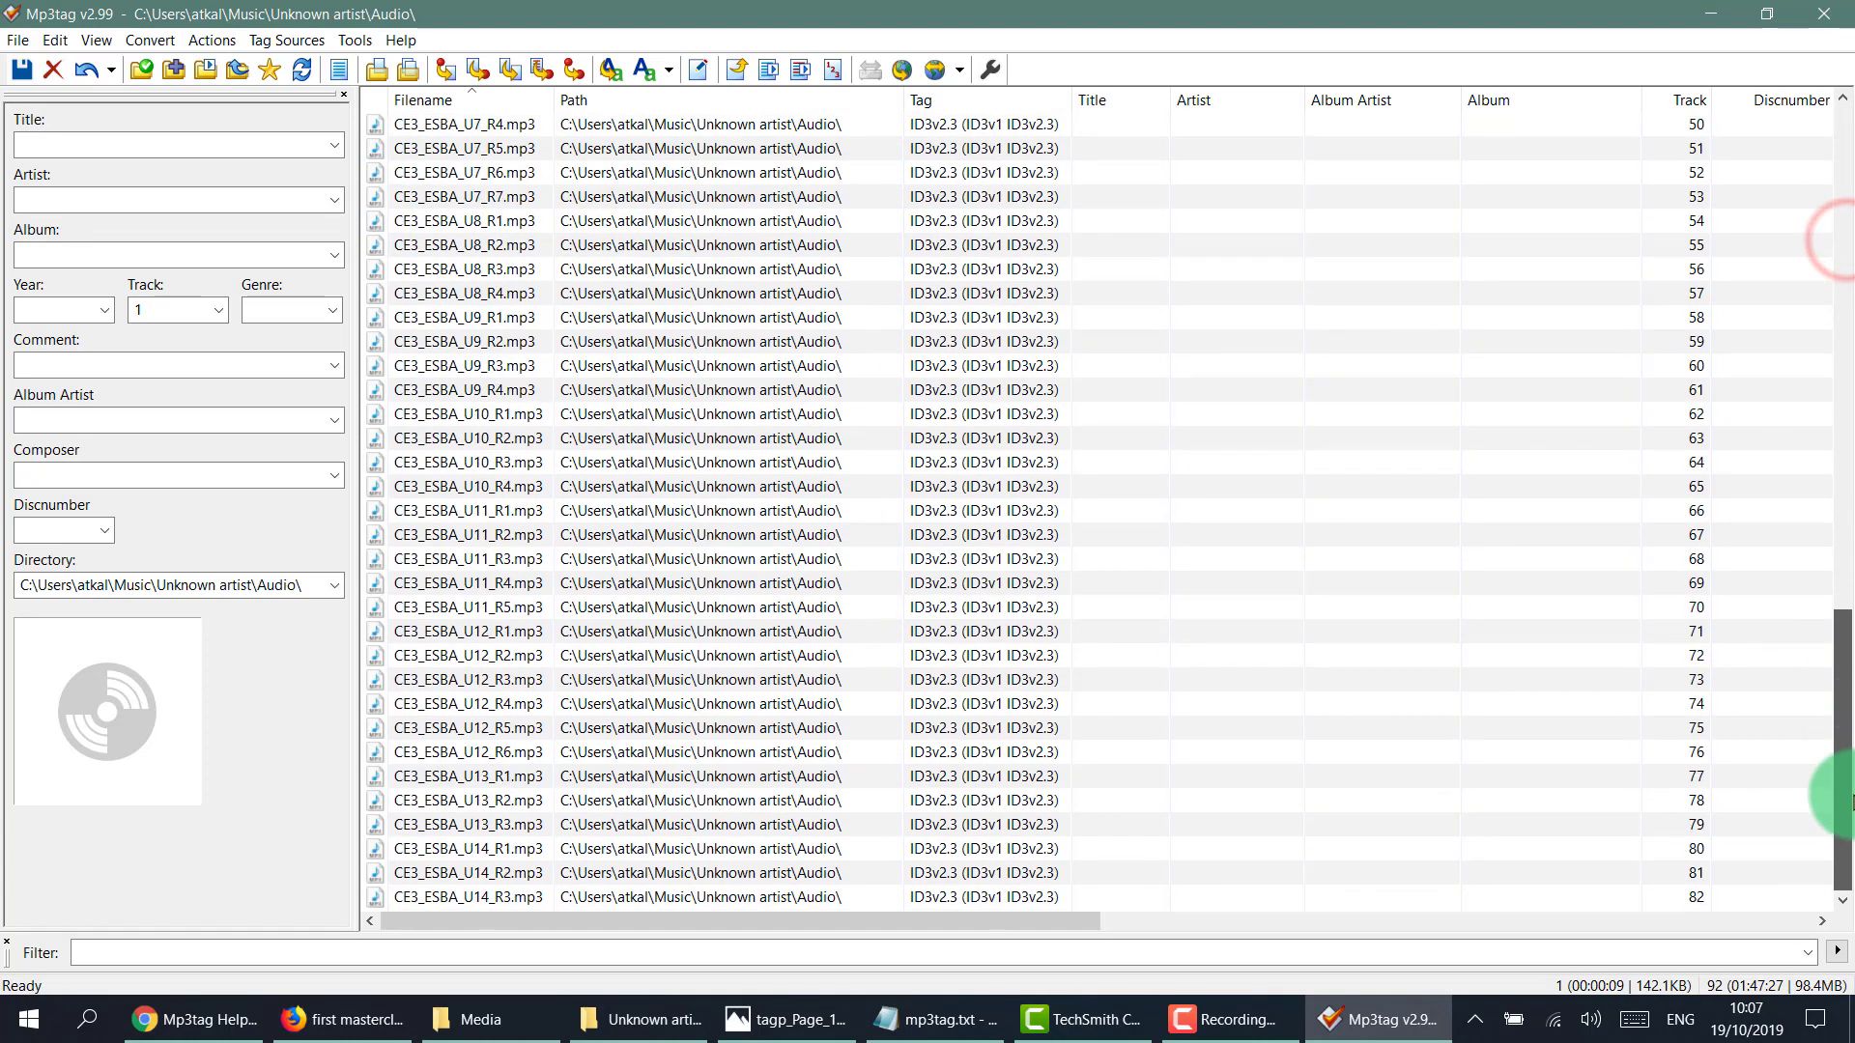
left_click_drag(1851, 798, 473, 127)
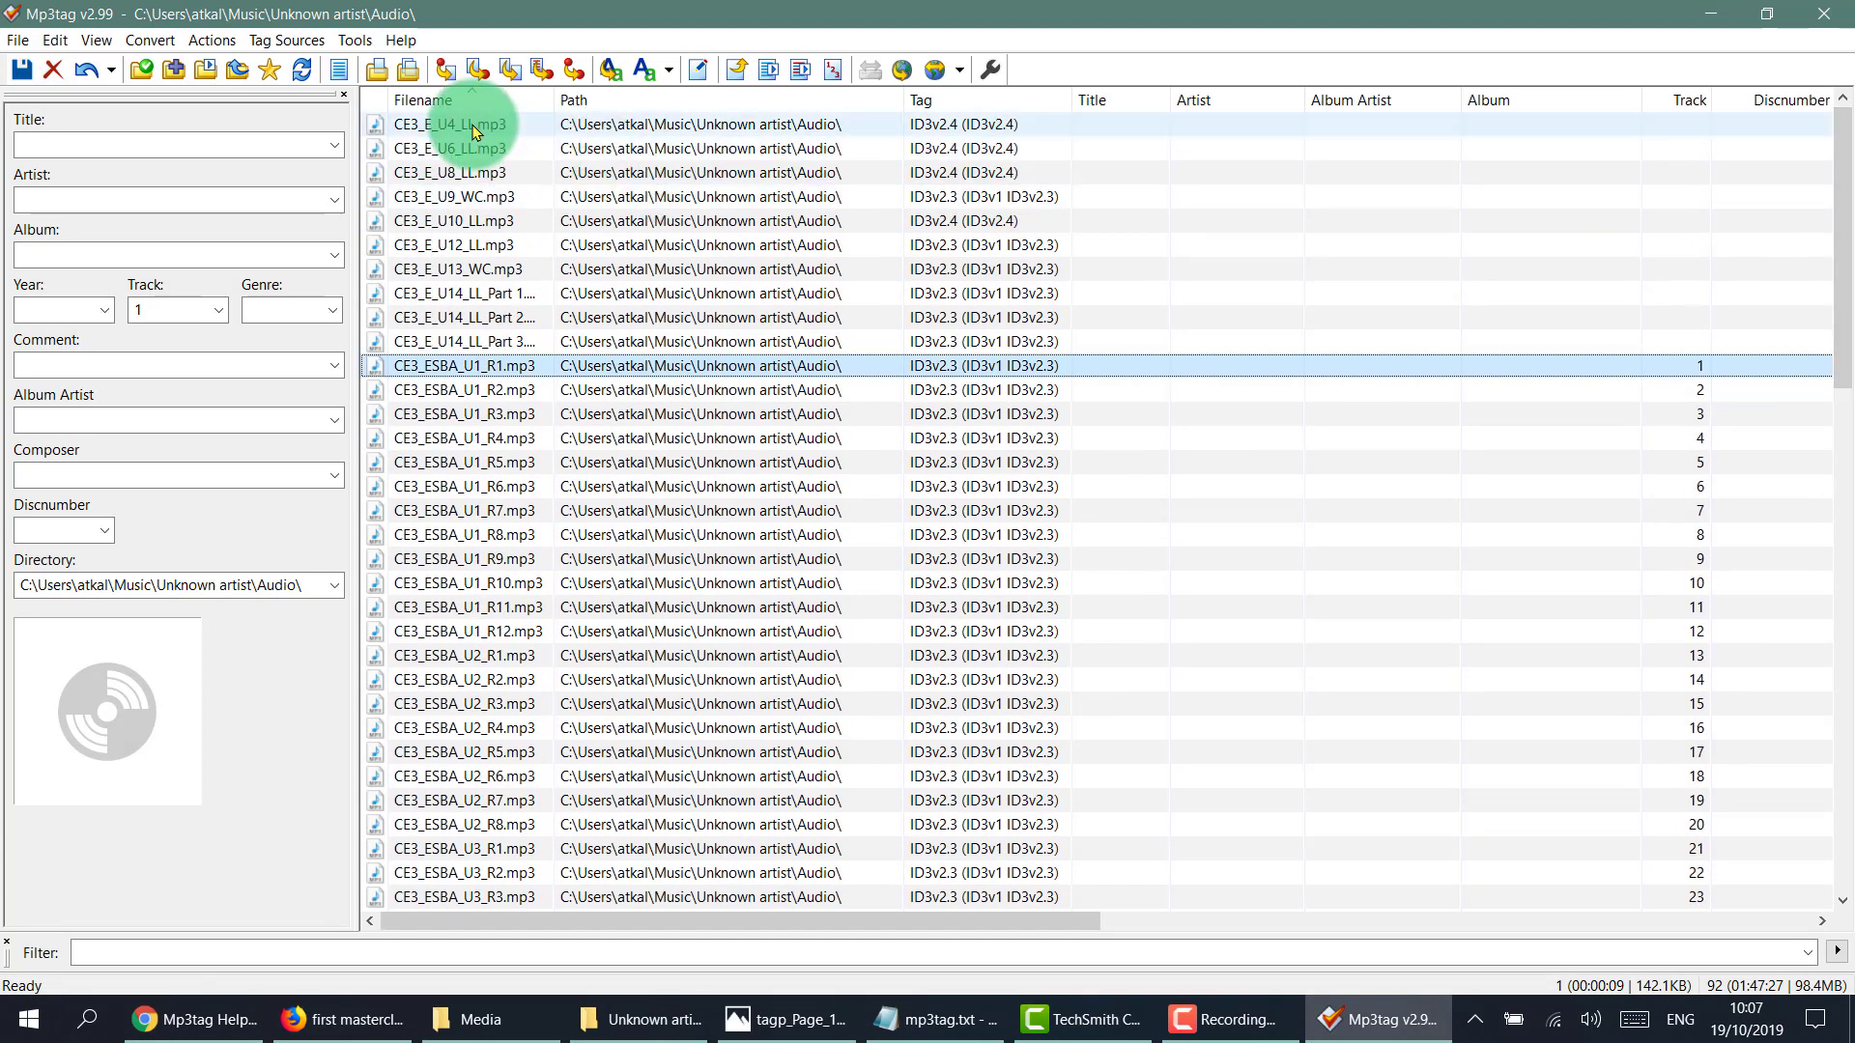
Auto-number the files from CE3_E_U4_LL.mp3 through CE3_E_U14_LL_Part 3 starting at track 83, and sort the list by track in ascending order.
left_click(483, 128)
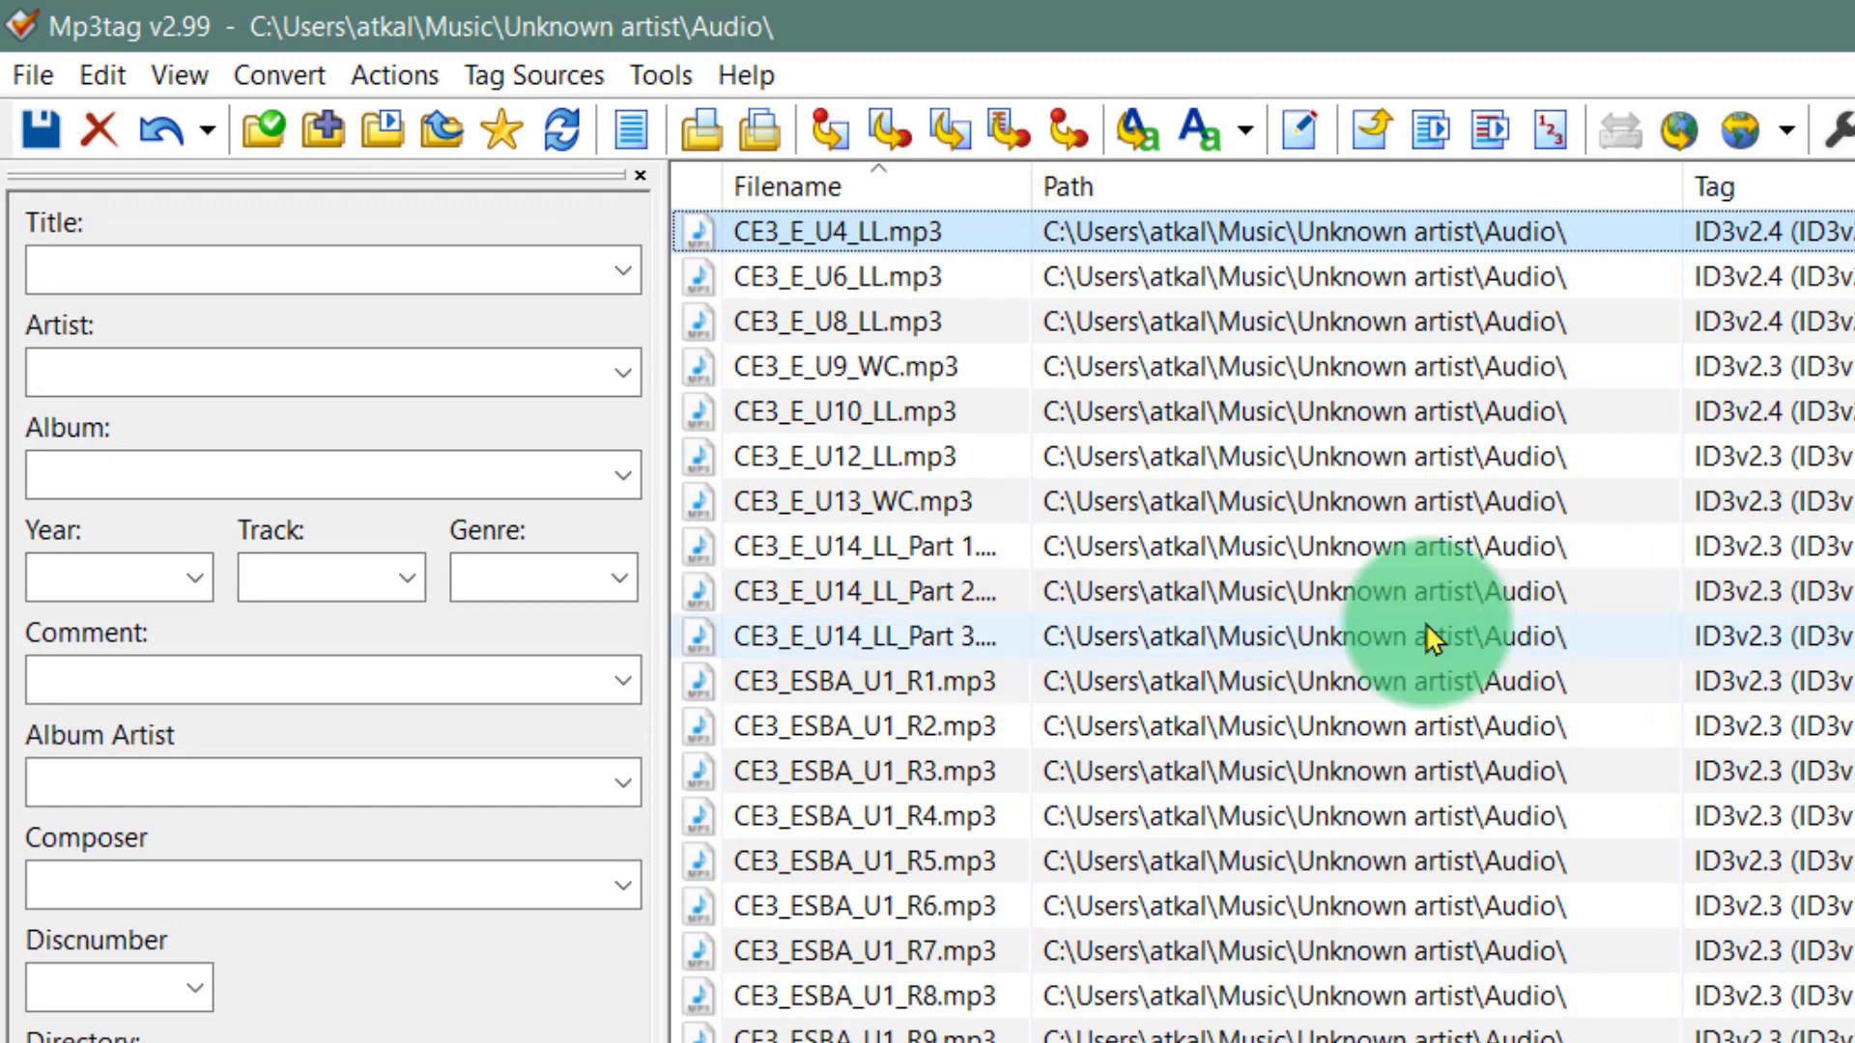
left_click(1829, 638, "shift")
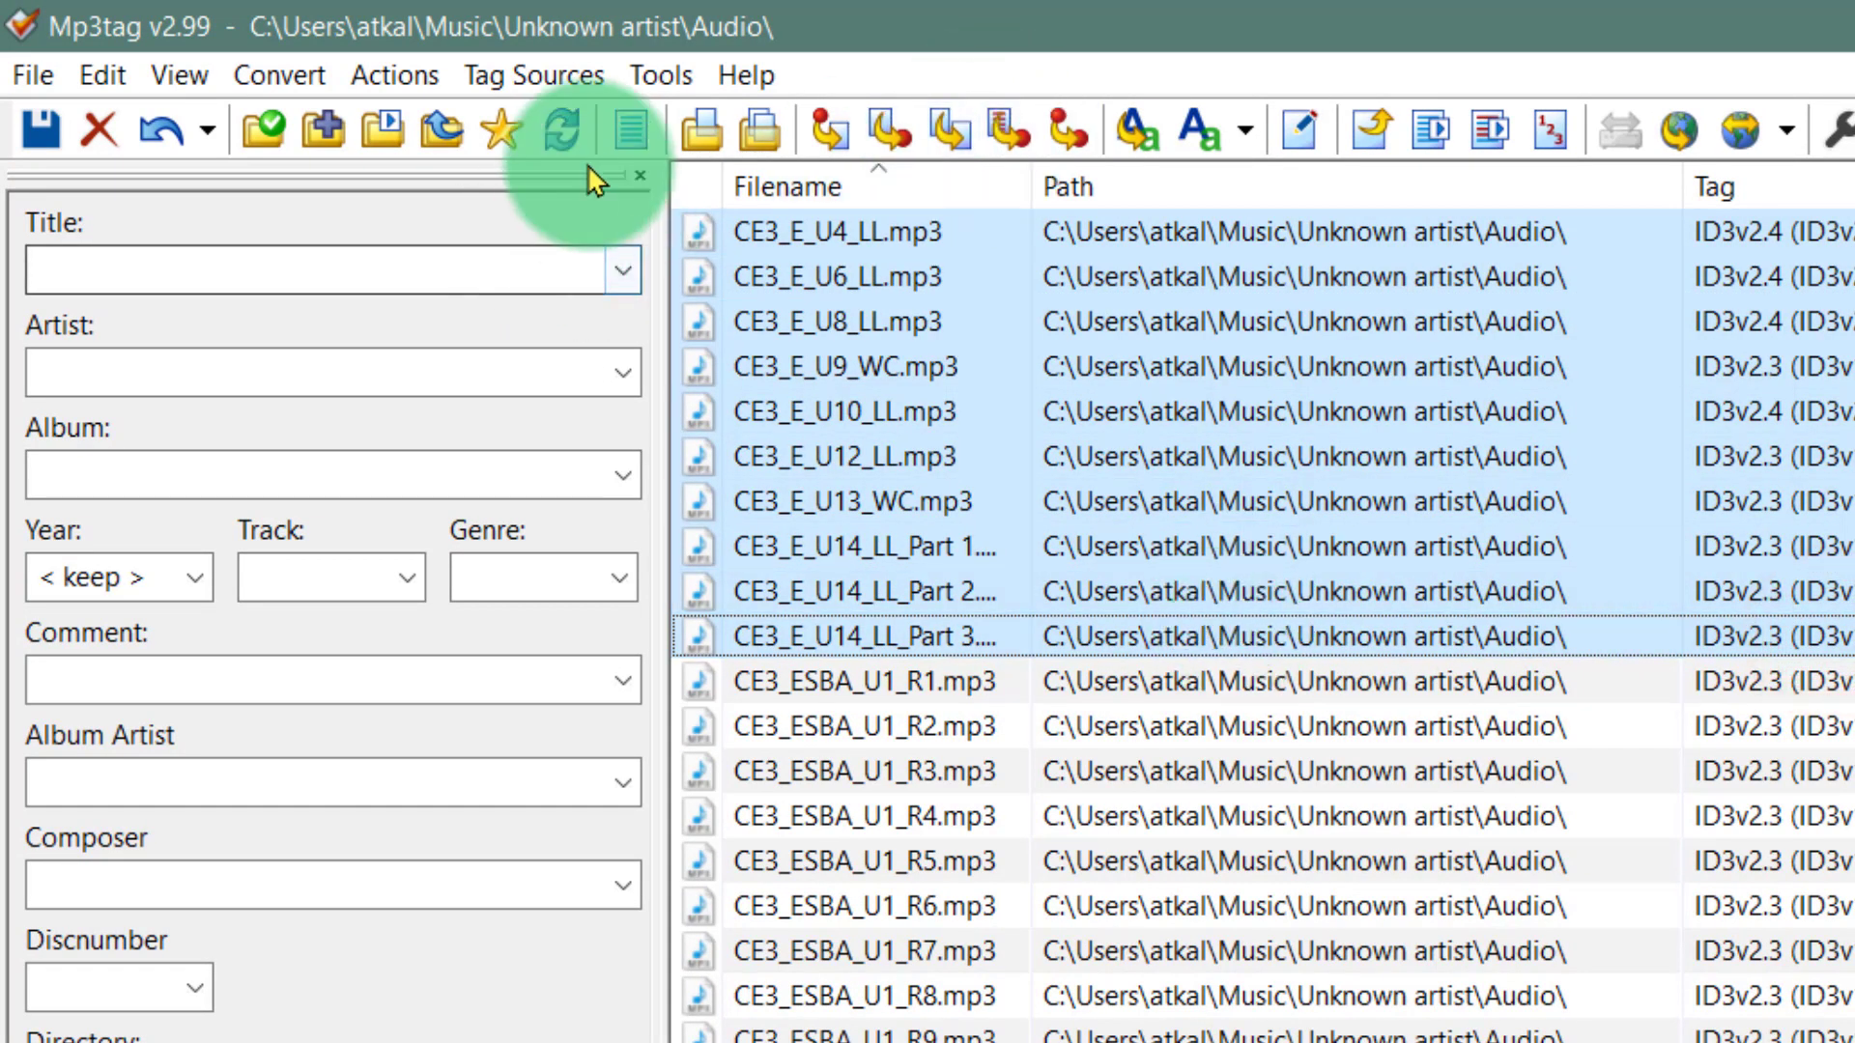
left_click(660, 74)
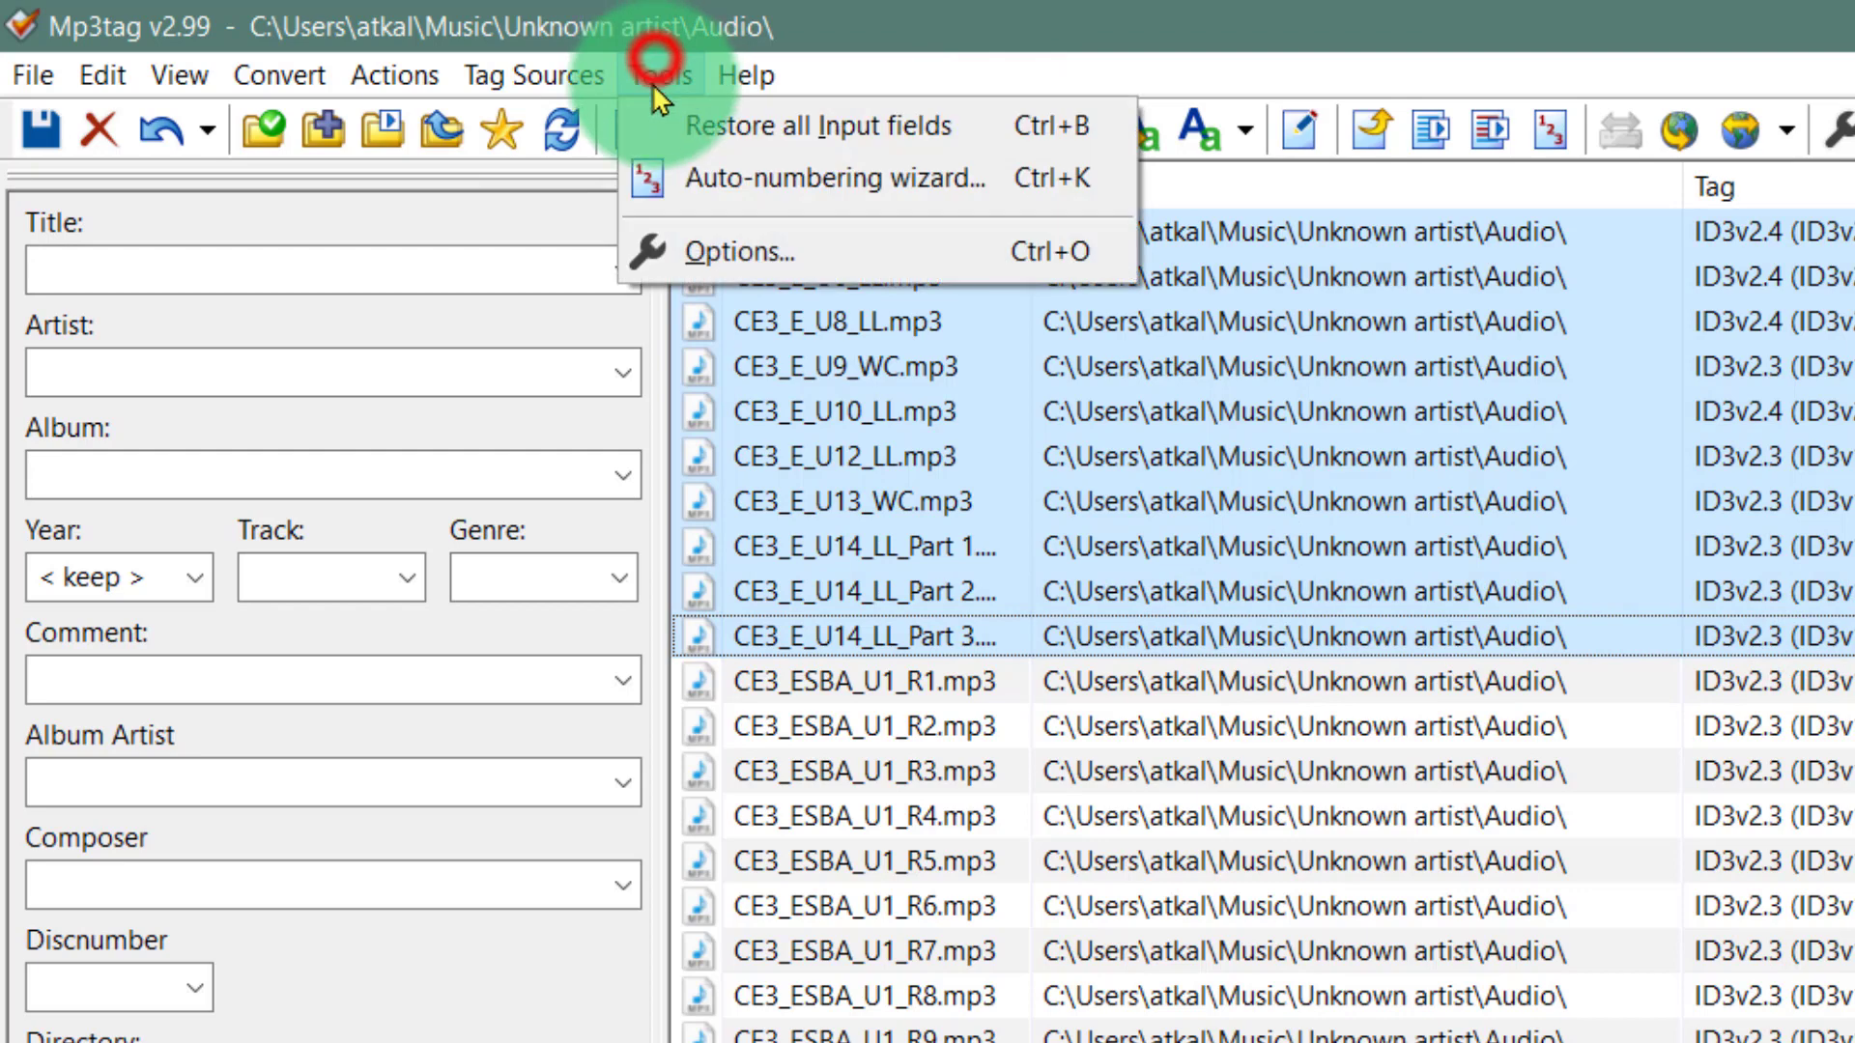
left_click(729, 169)
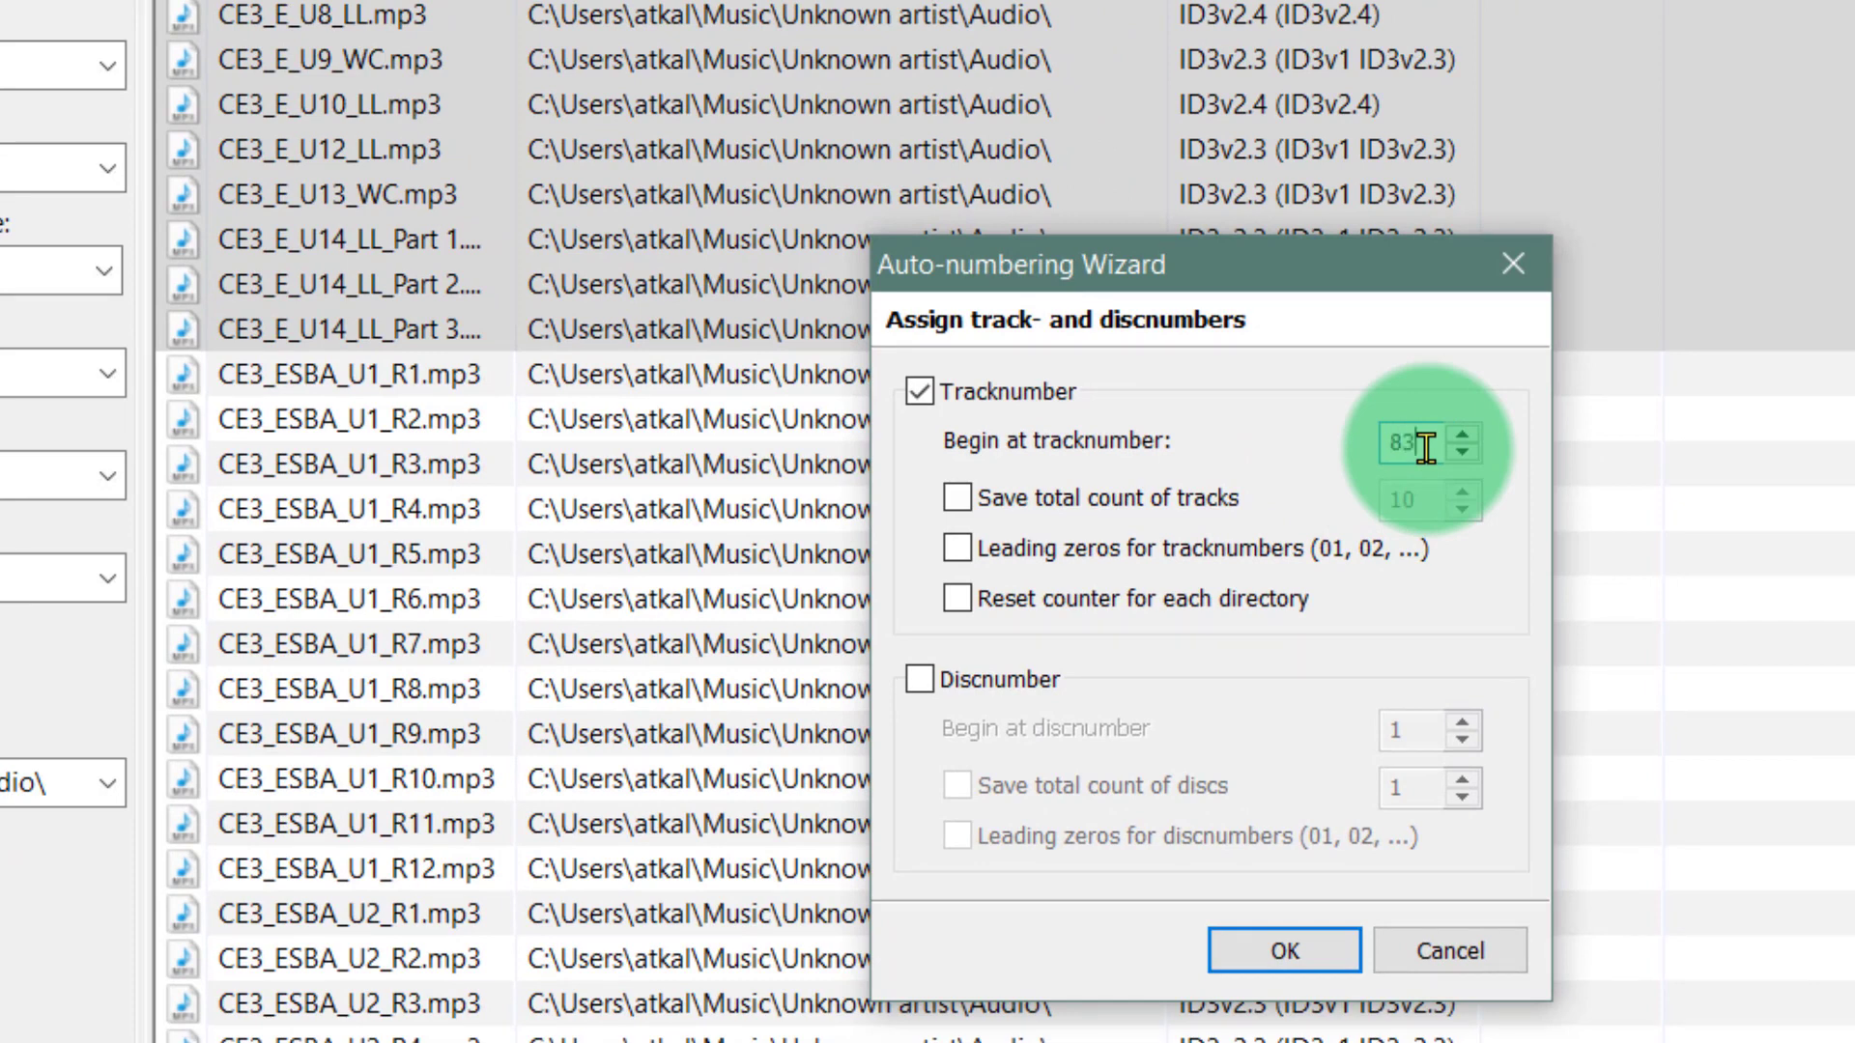
left_click(1268, 950)
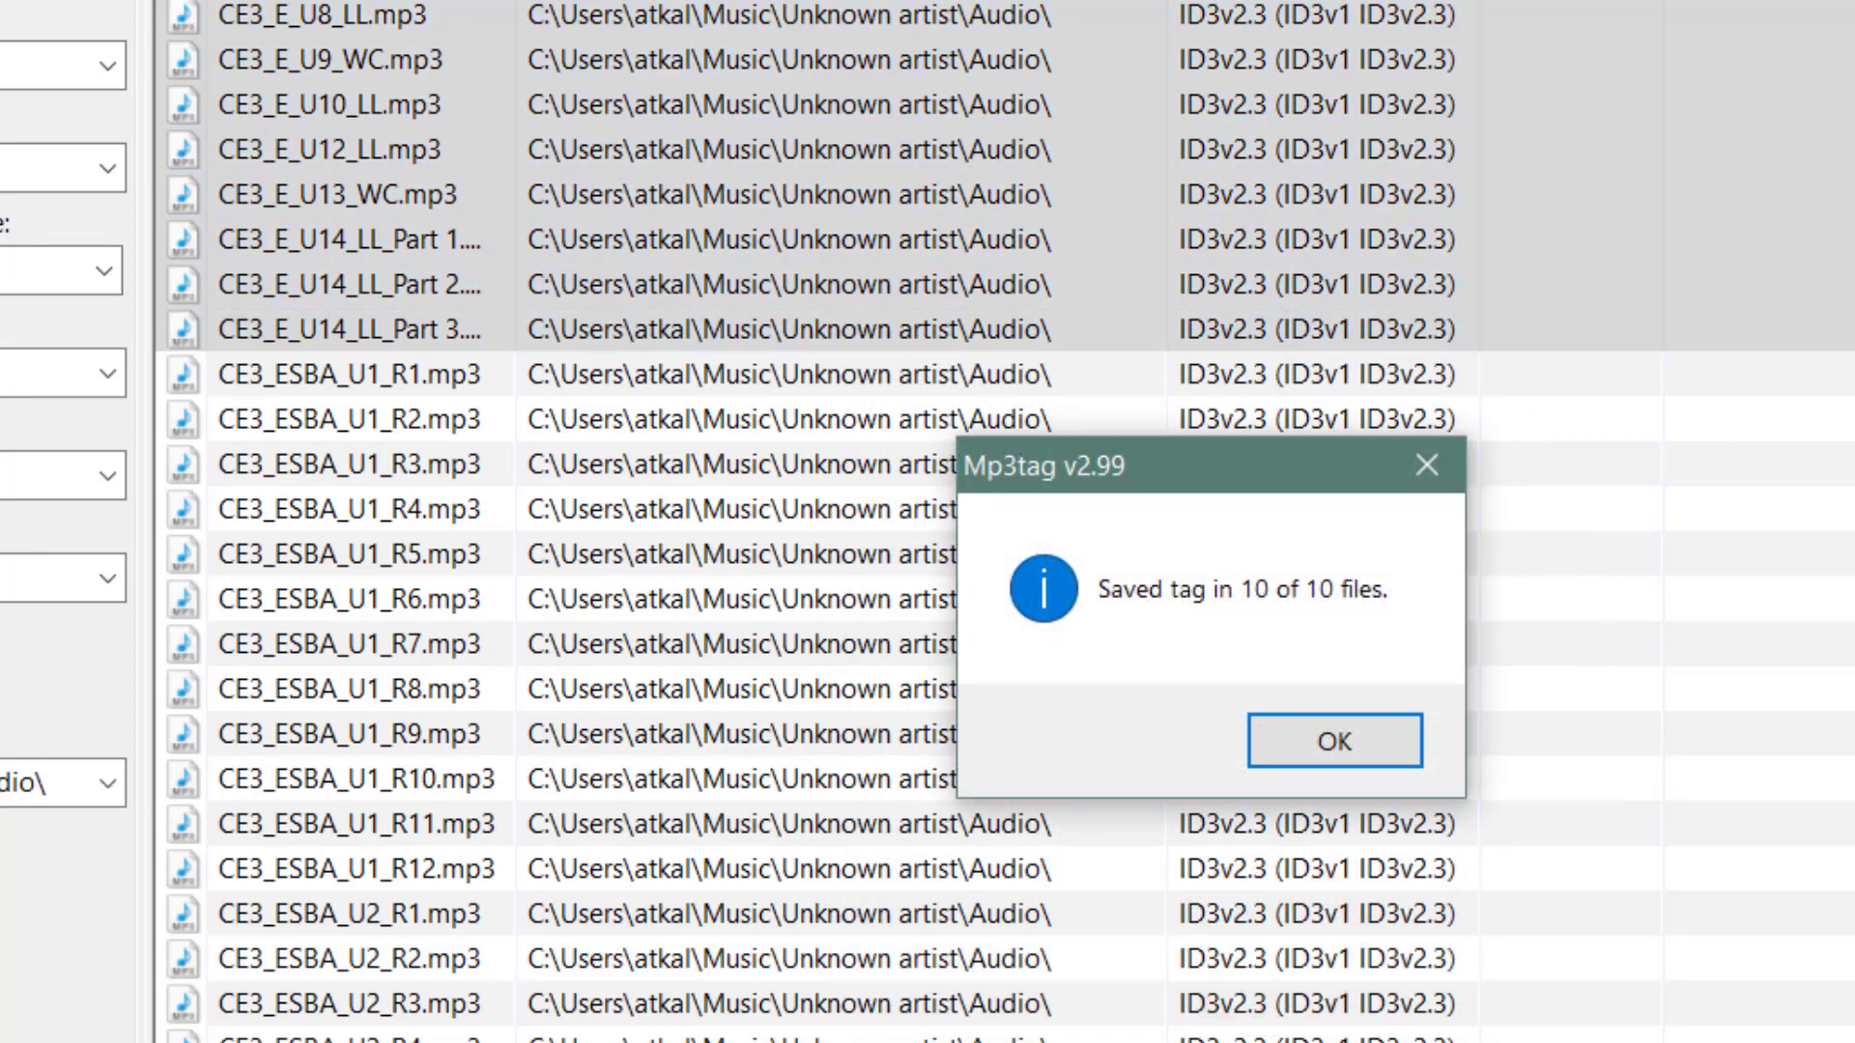
left_click(1340, 746)
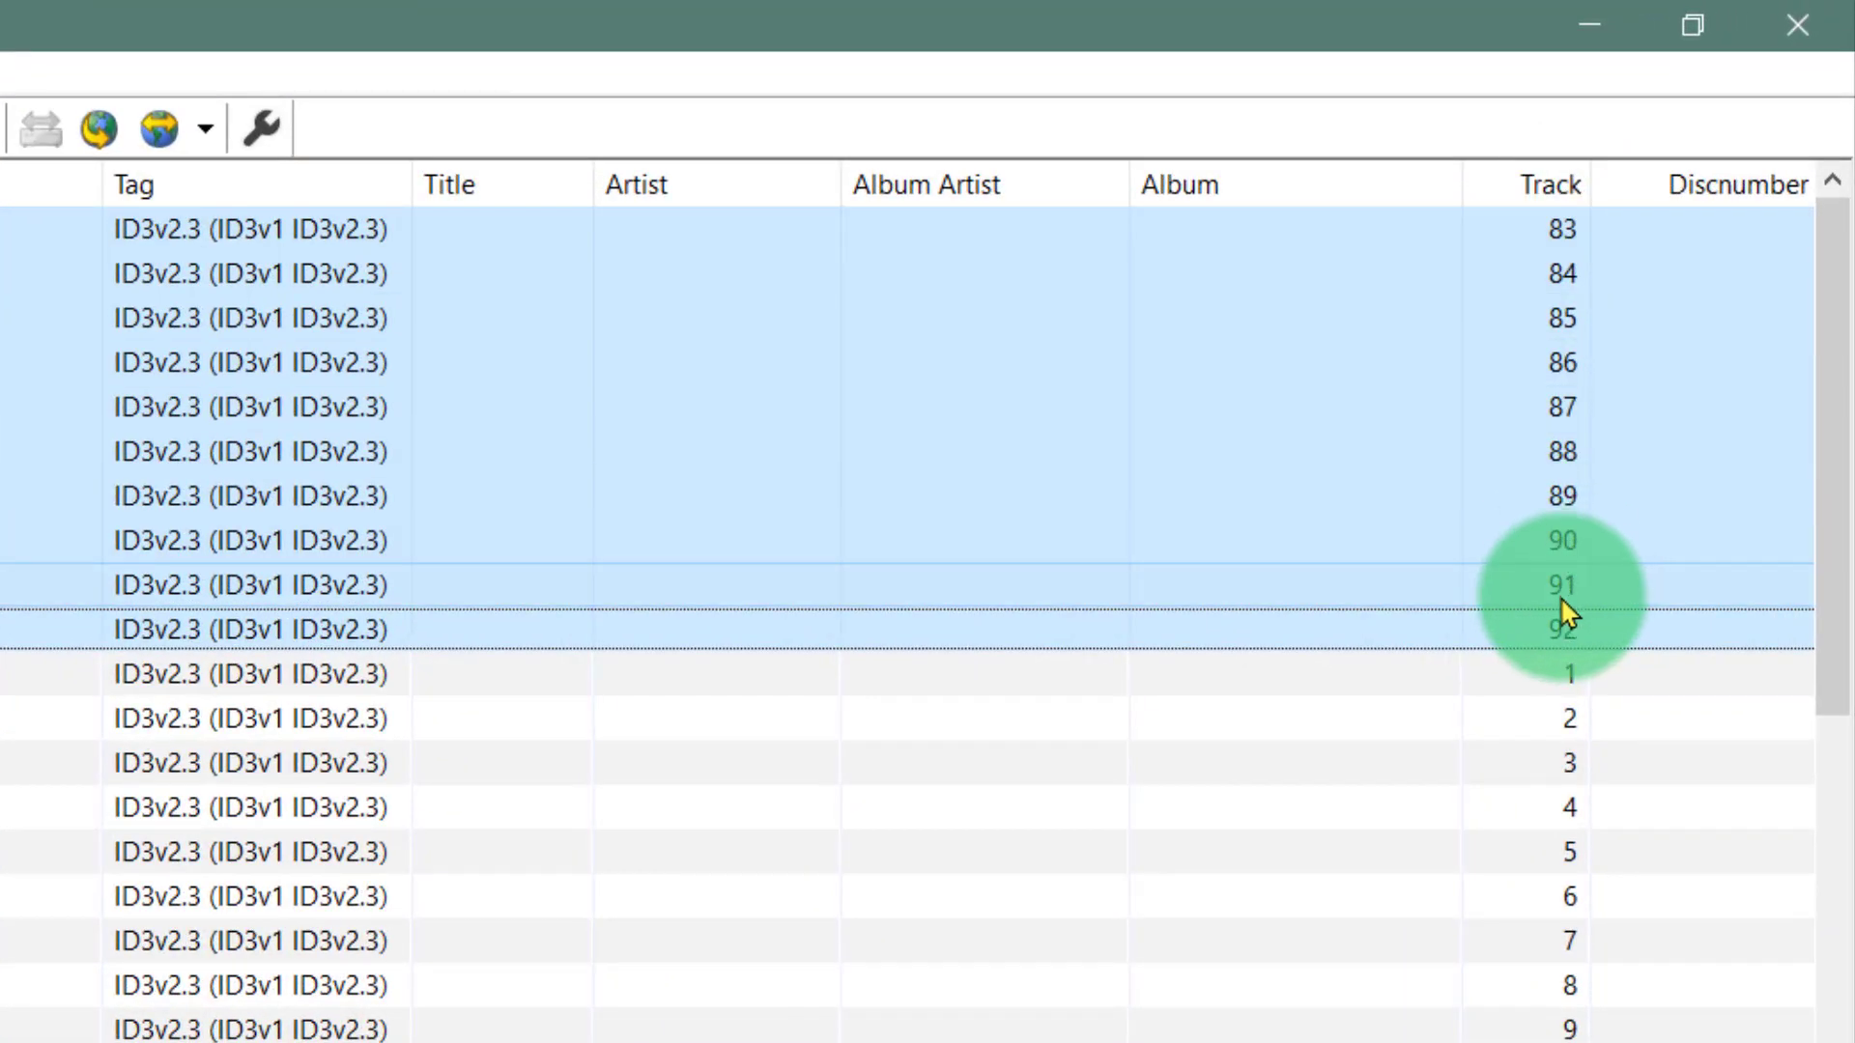
left_click(1551, 184)
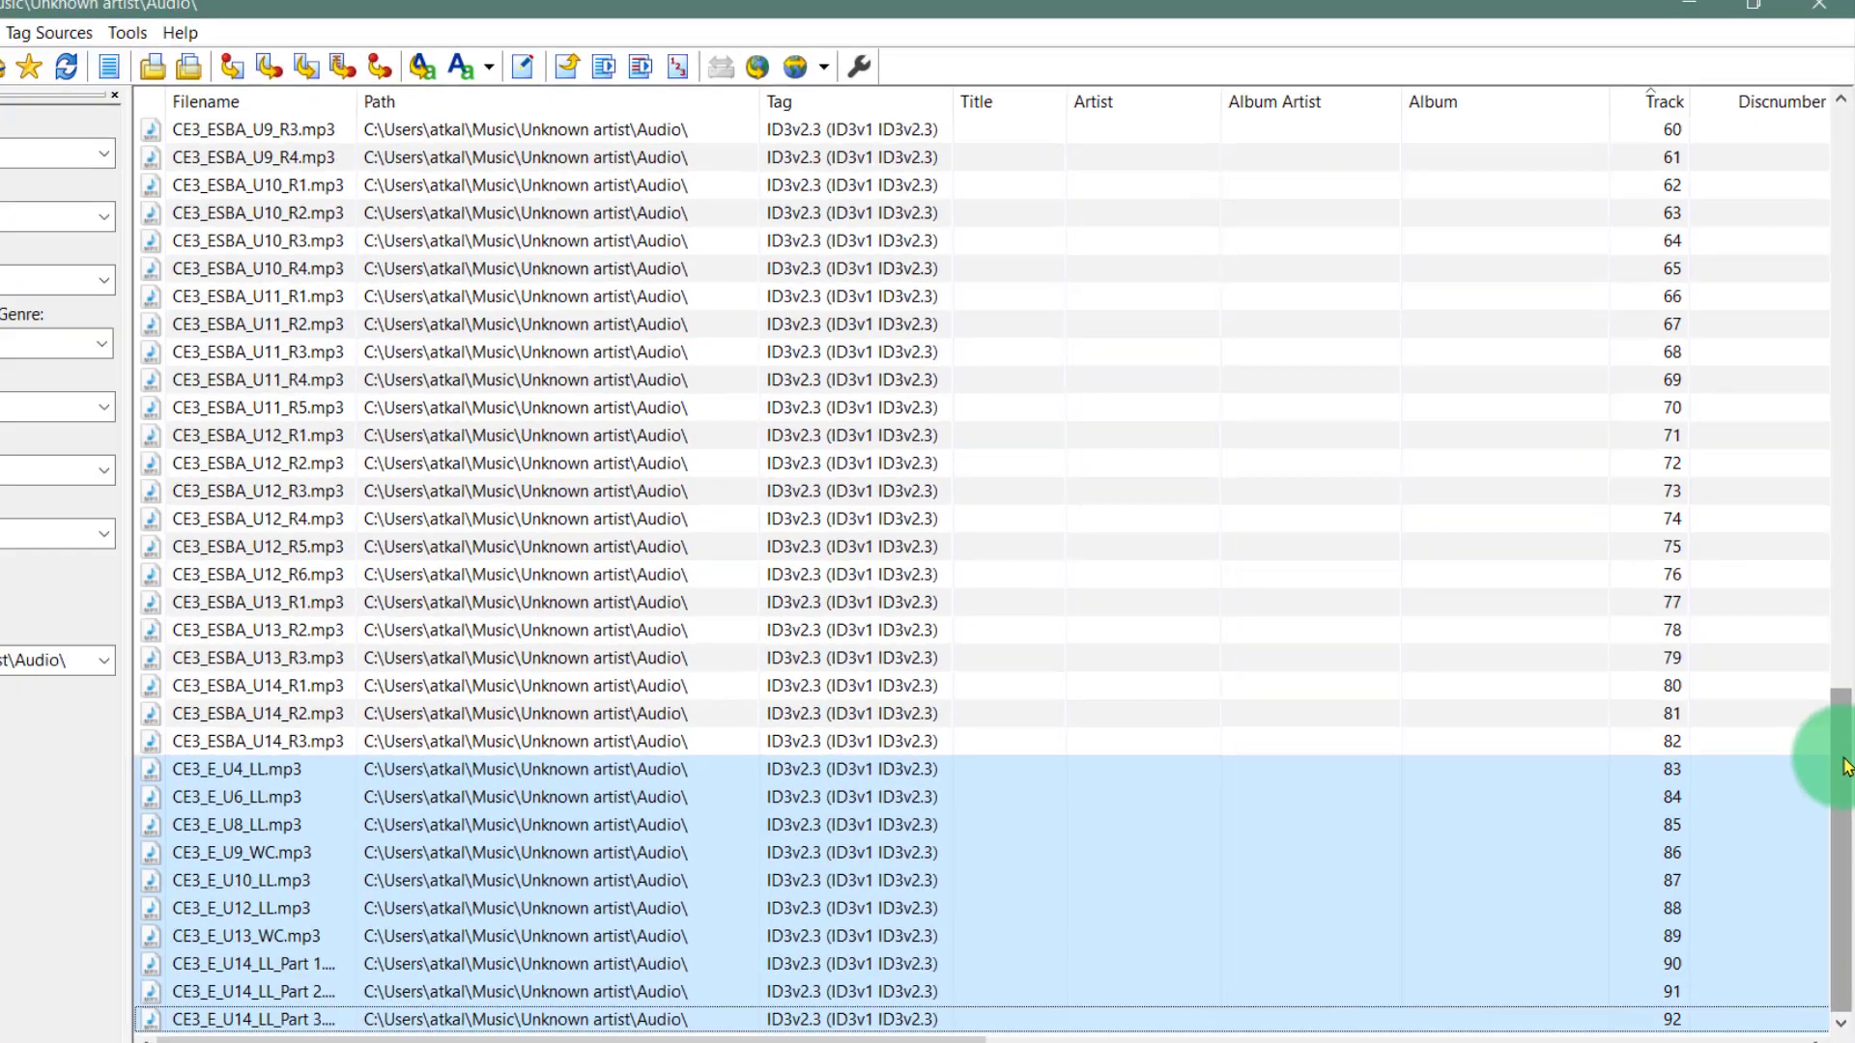
left_click_drag(1843, 666, 1825, 127)
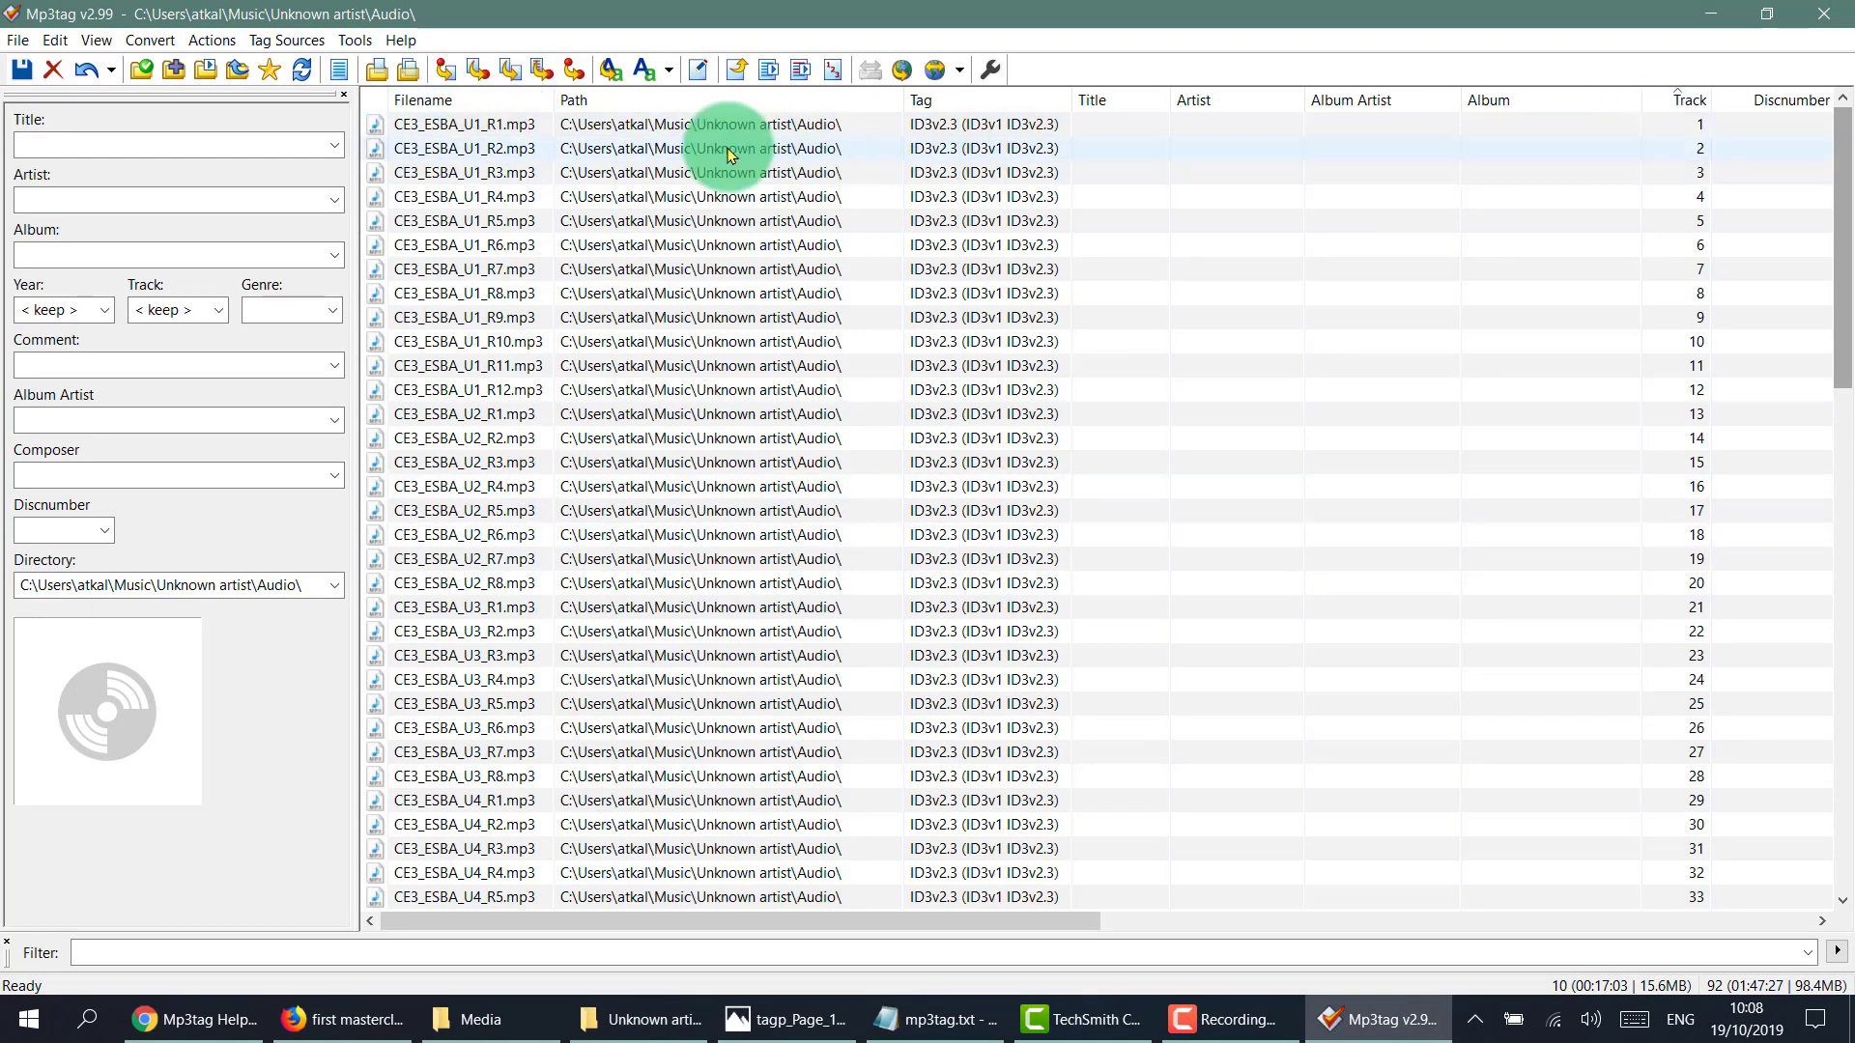
Switch to File Explorer, examine the tags of the files in the Audio - Copy folder, and return to Mp3tag.
left_click(623, 1025)
left_click(653, 572)
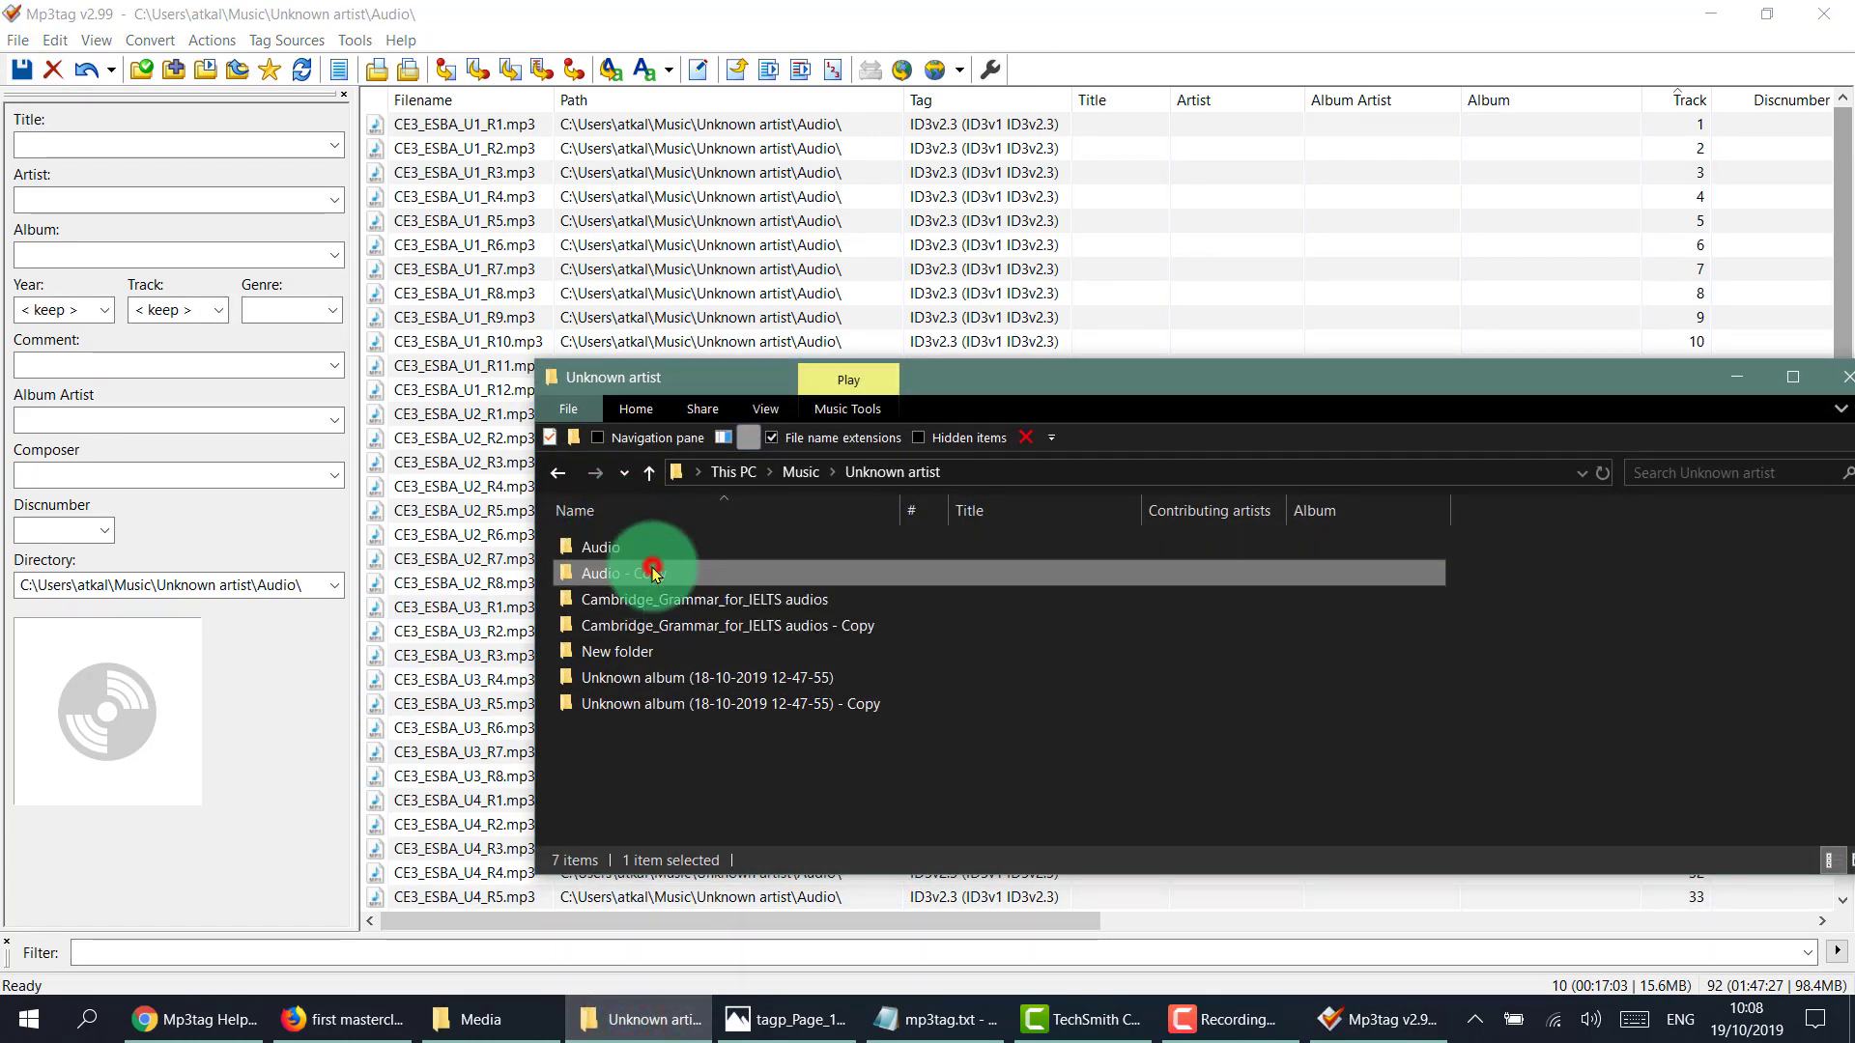
double_click(653, 572)
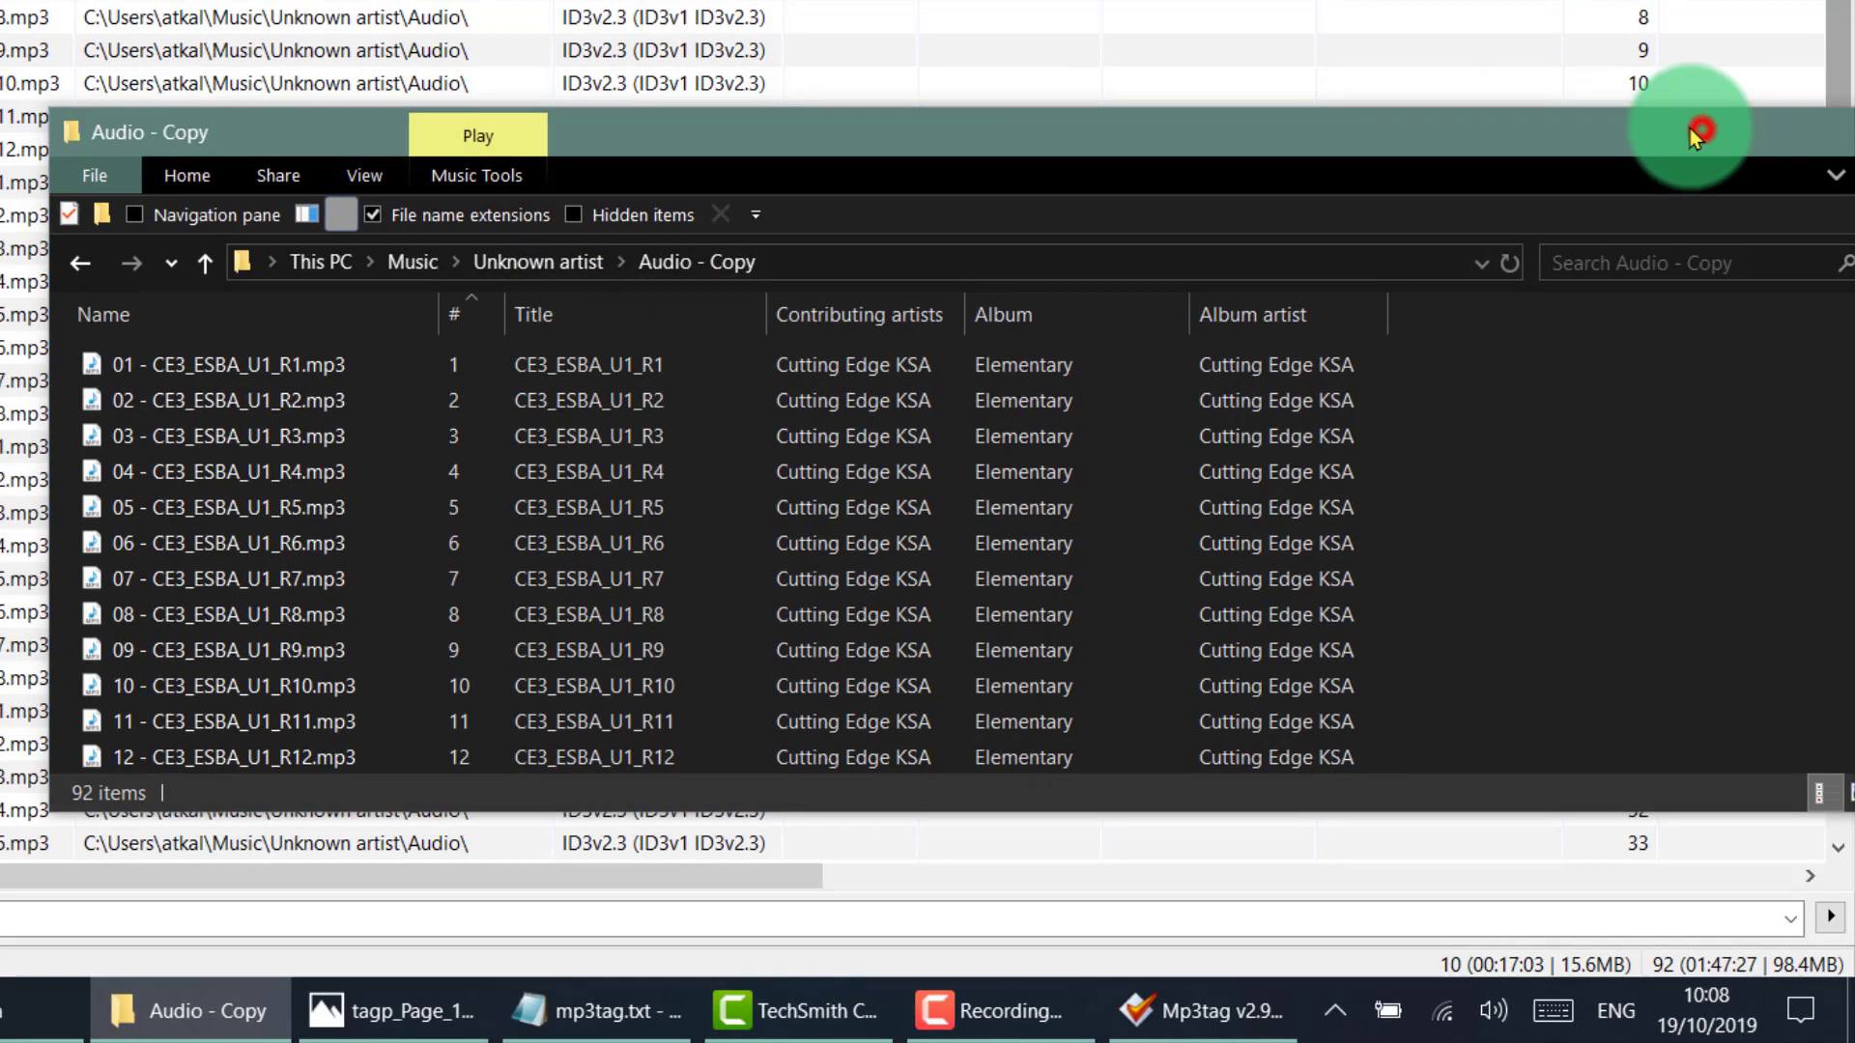
left_click(1700, 126)
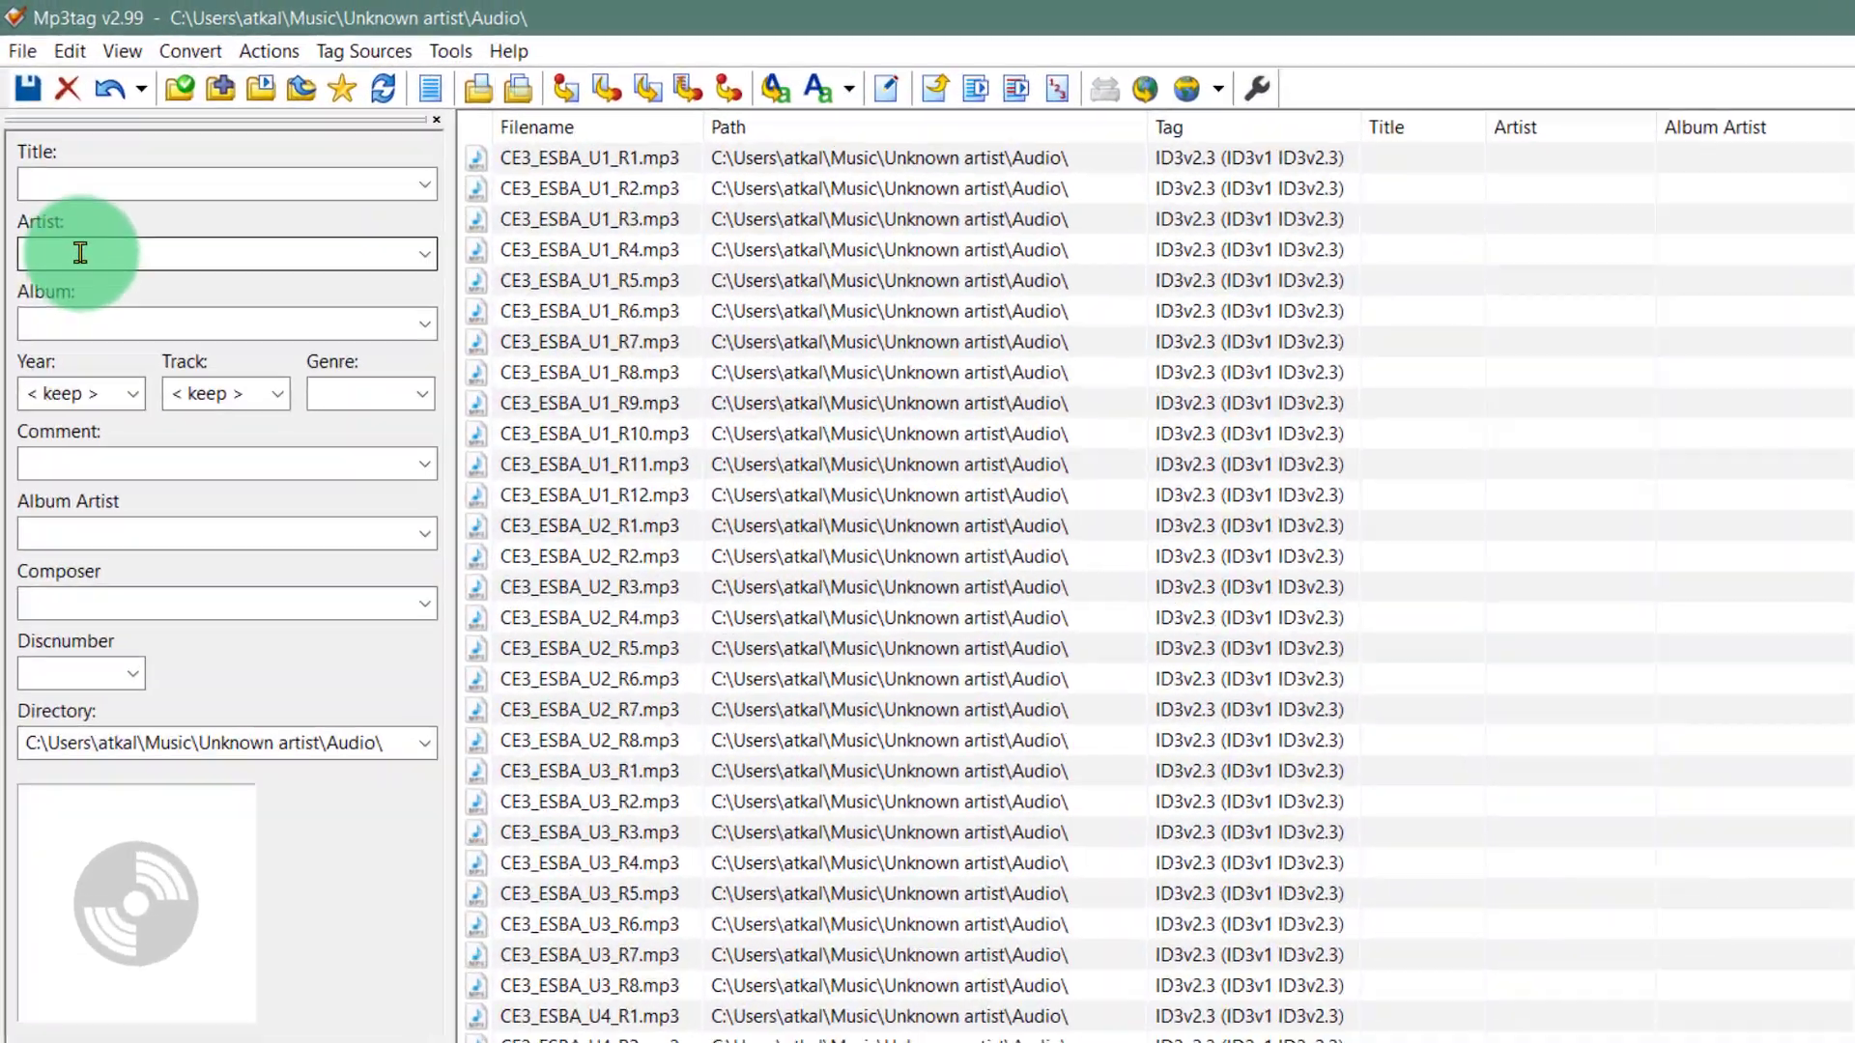
Set Artist and Album Artist to Cutting Edge KSA for the selected CE3_E files and save the tags.
left_click(80, 253)
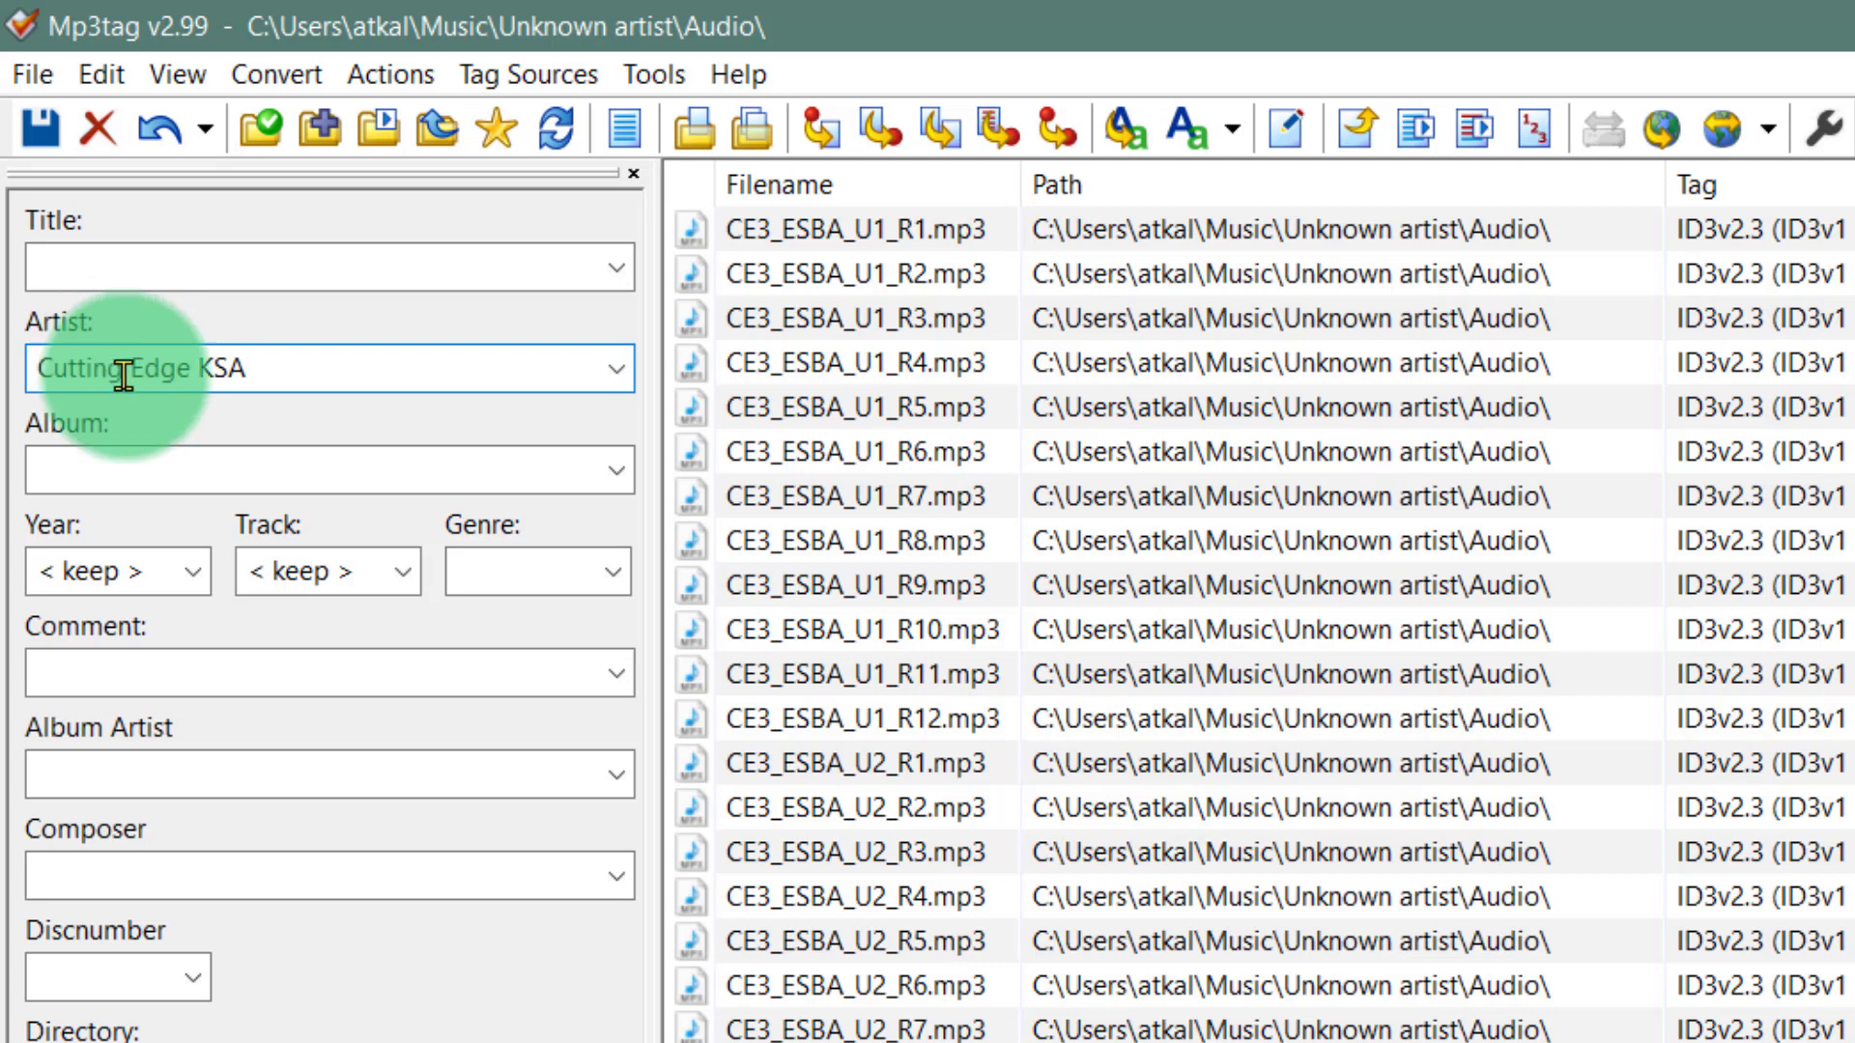
left_click_drag(294, 357, 3, 364)
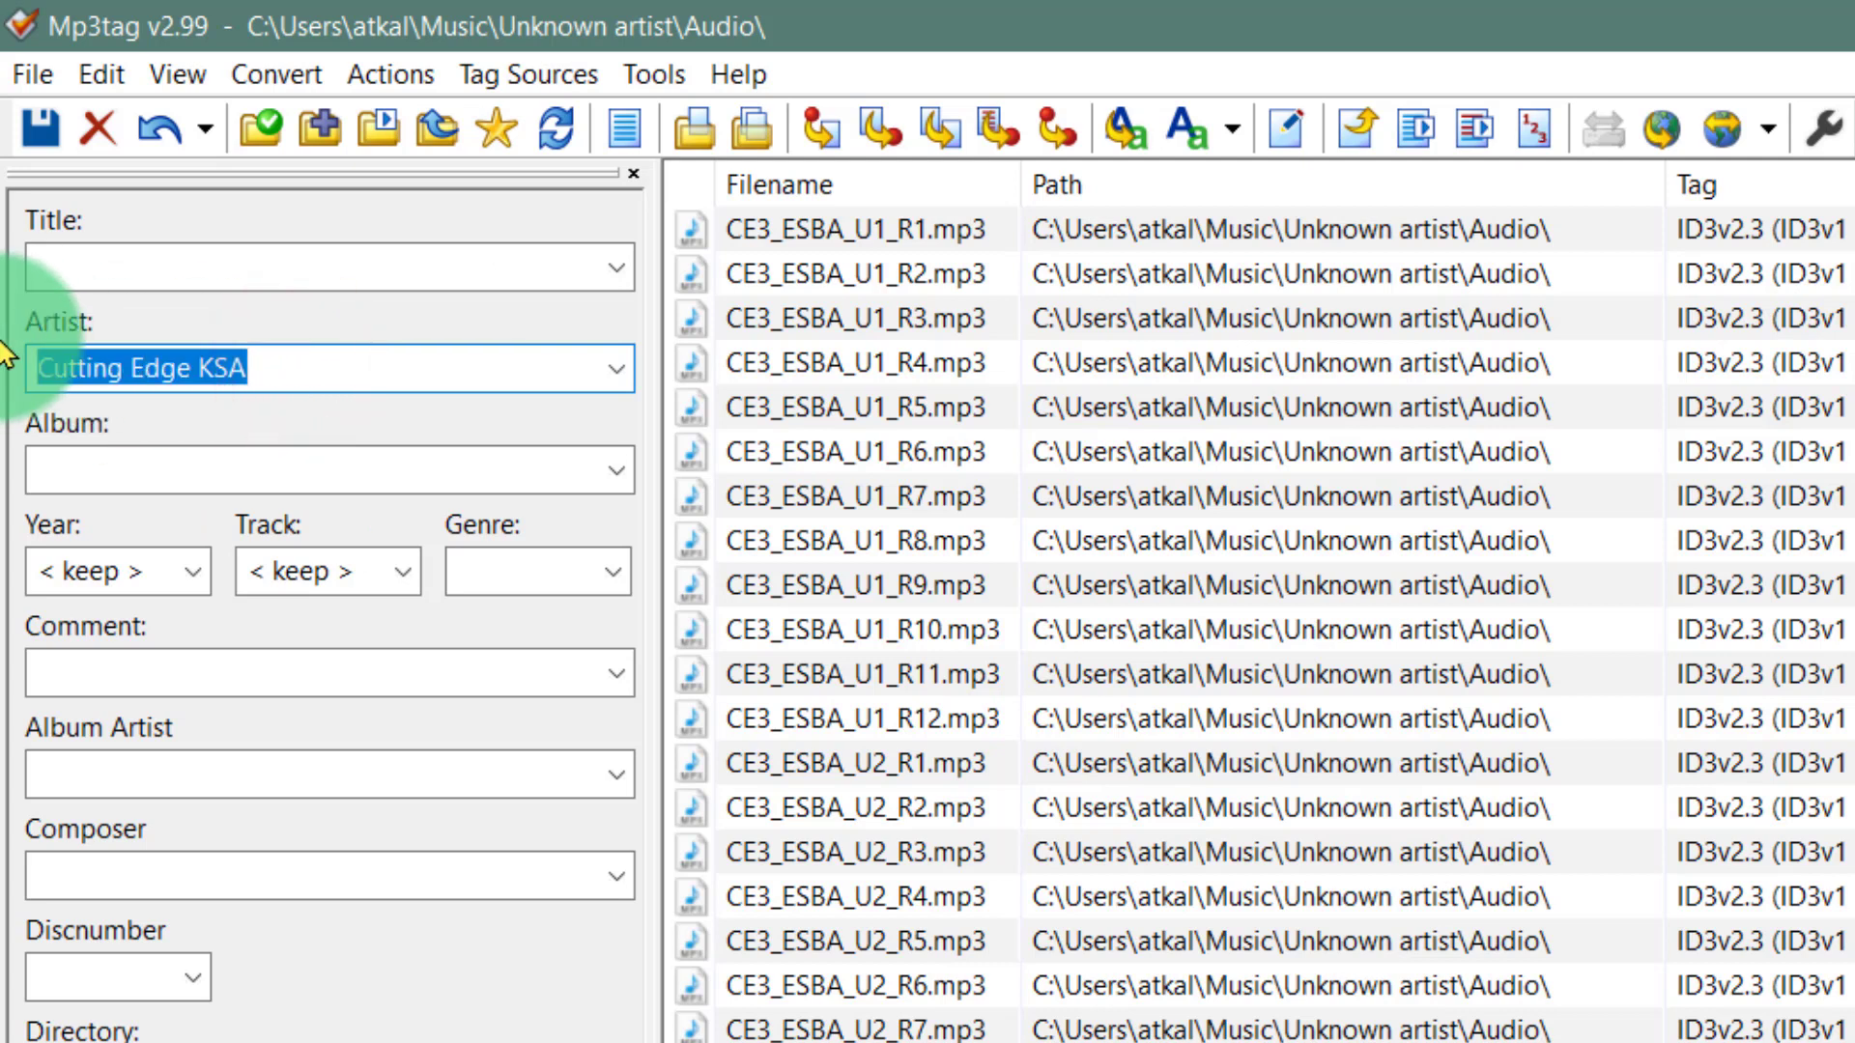
left_click(134, 760)
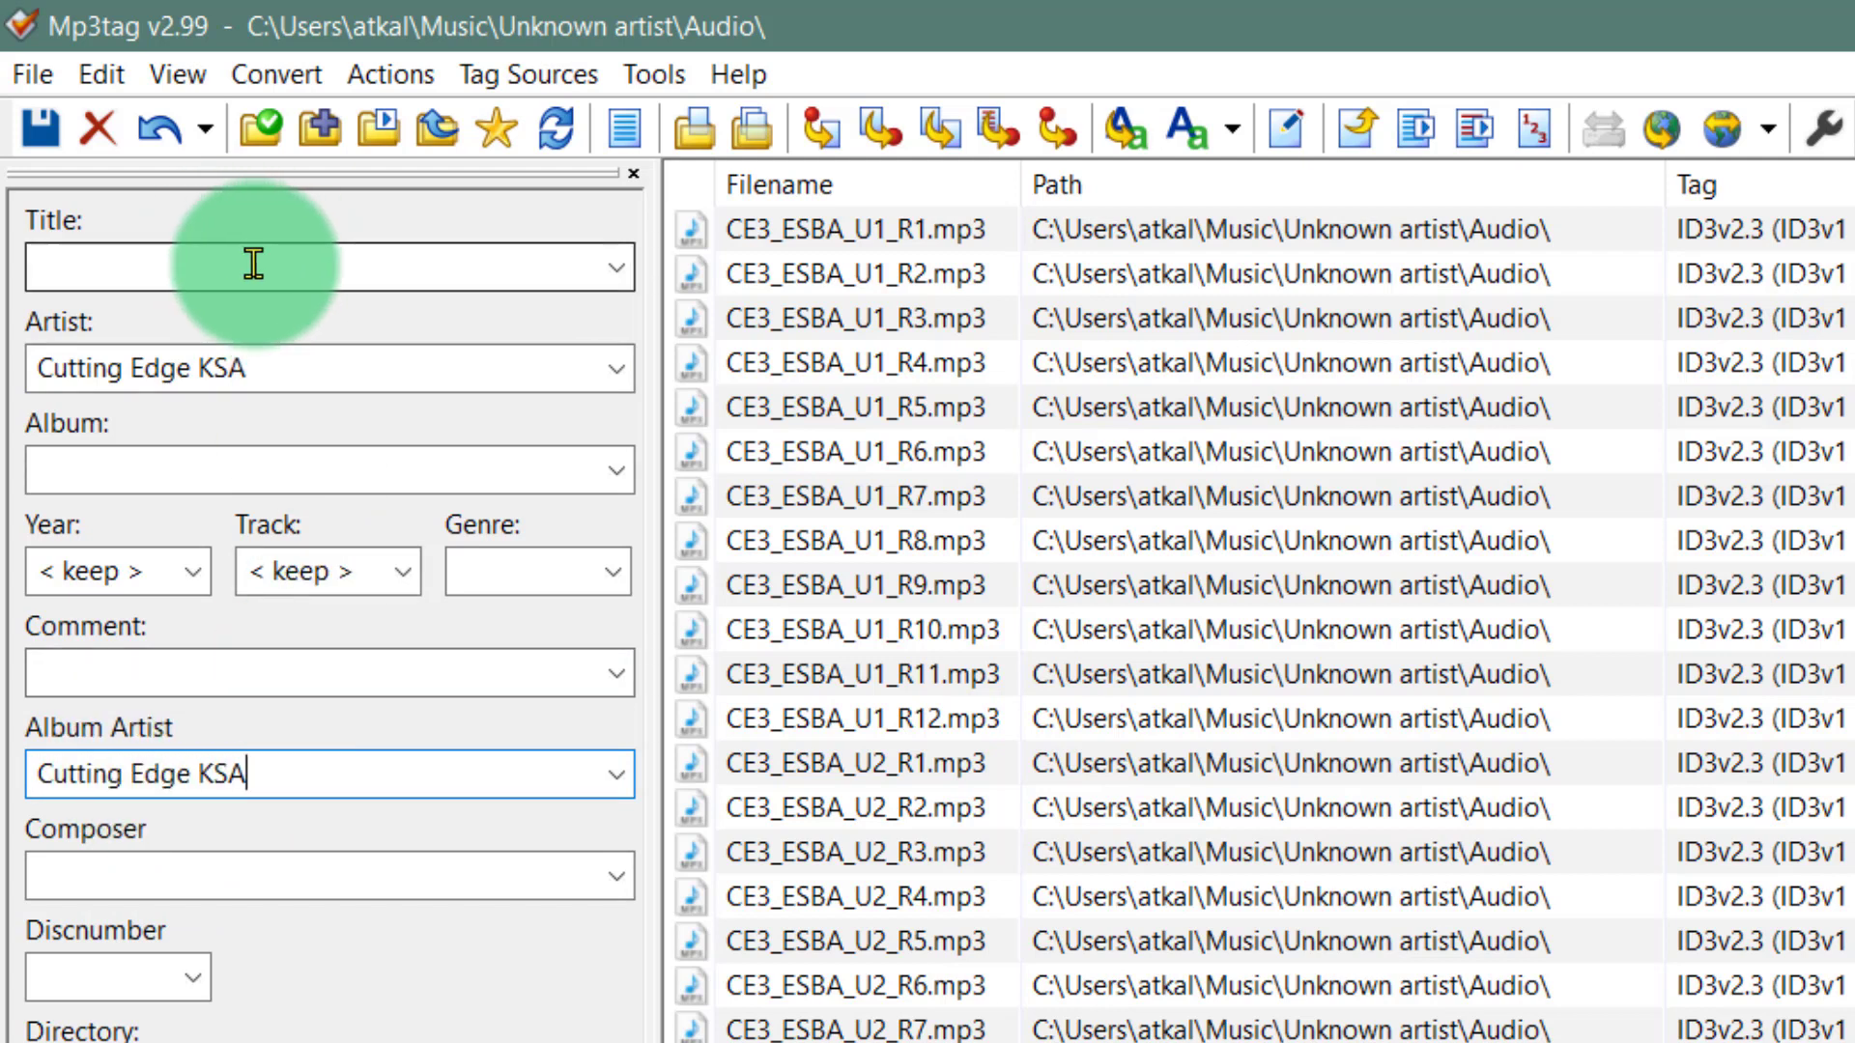
left_click(35, 129)
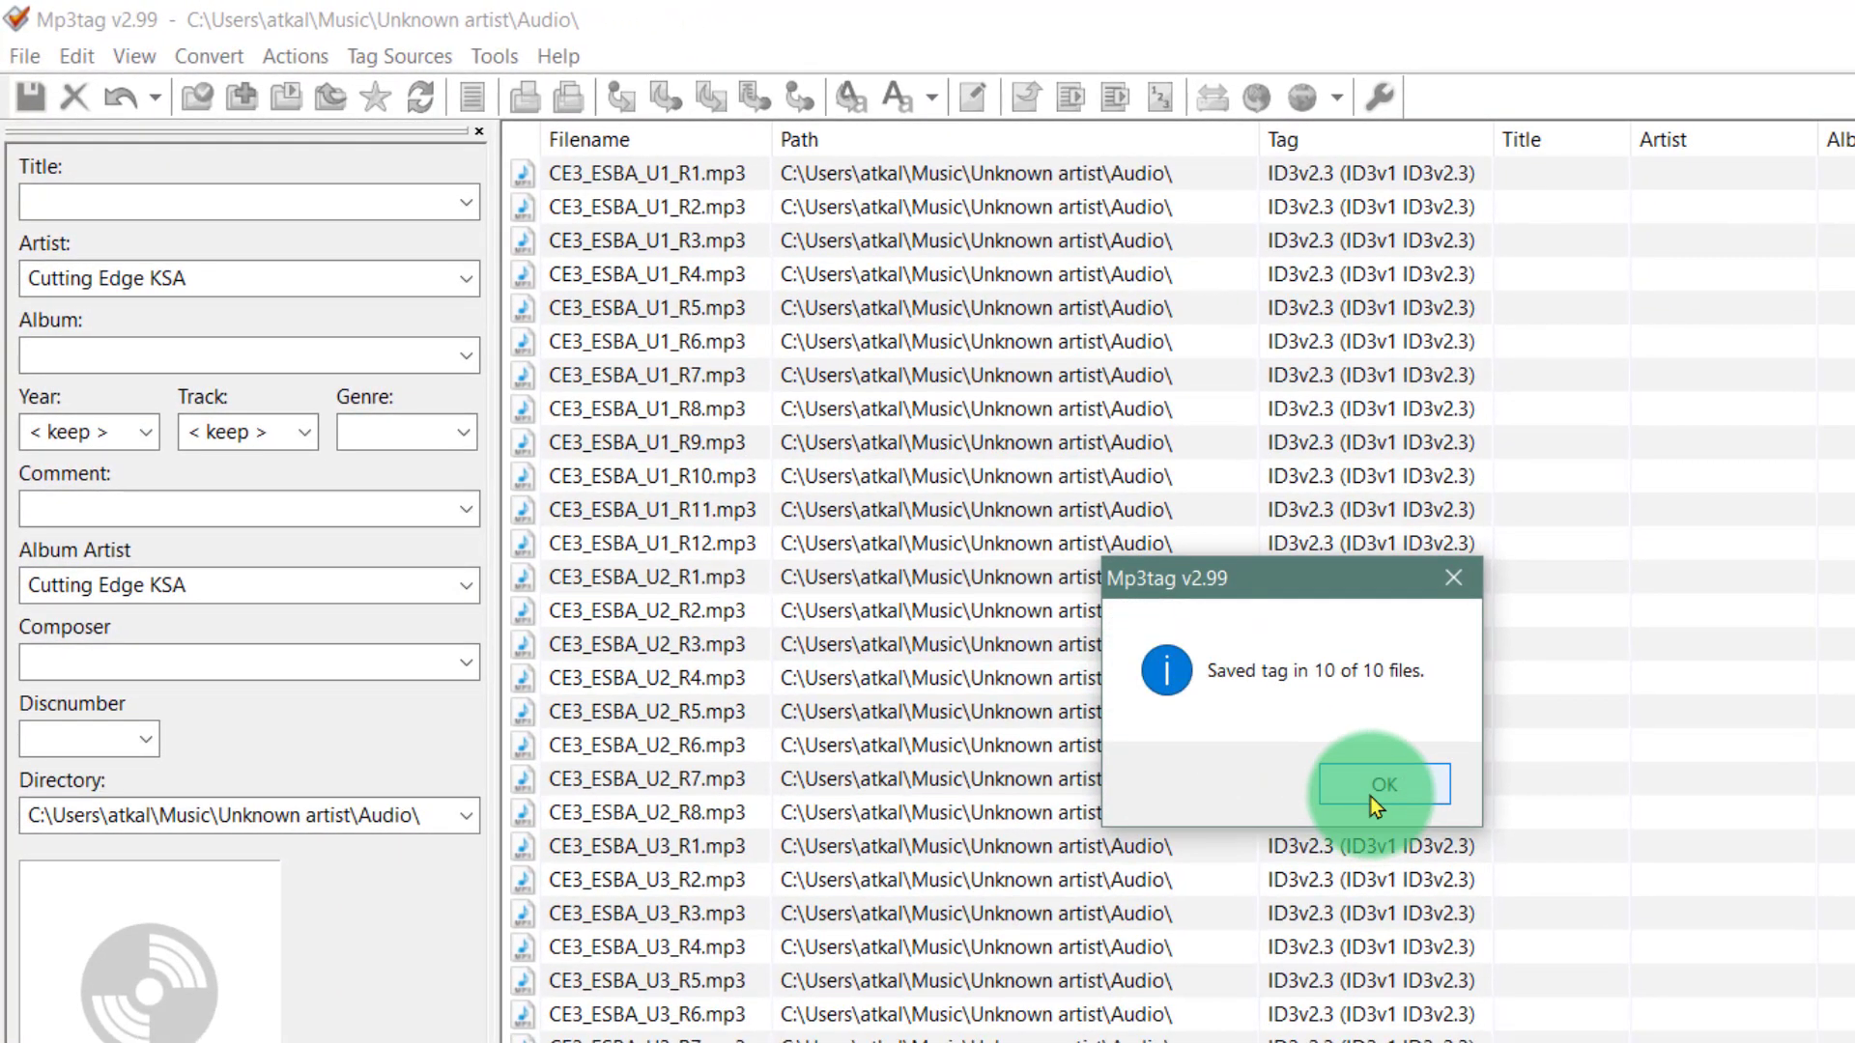
left_click(1381, 784)
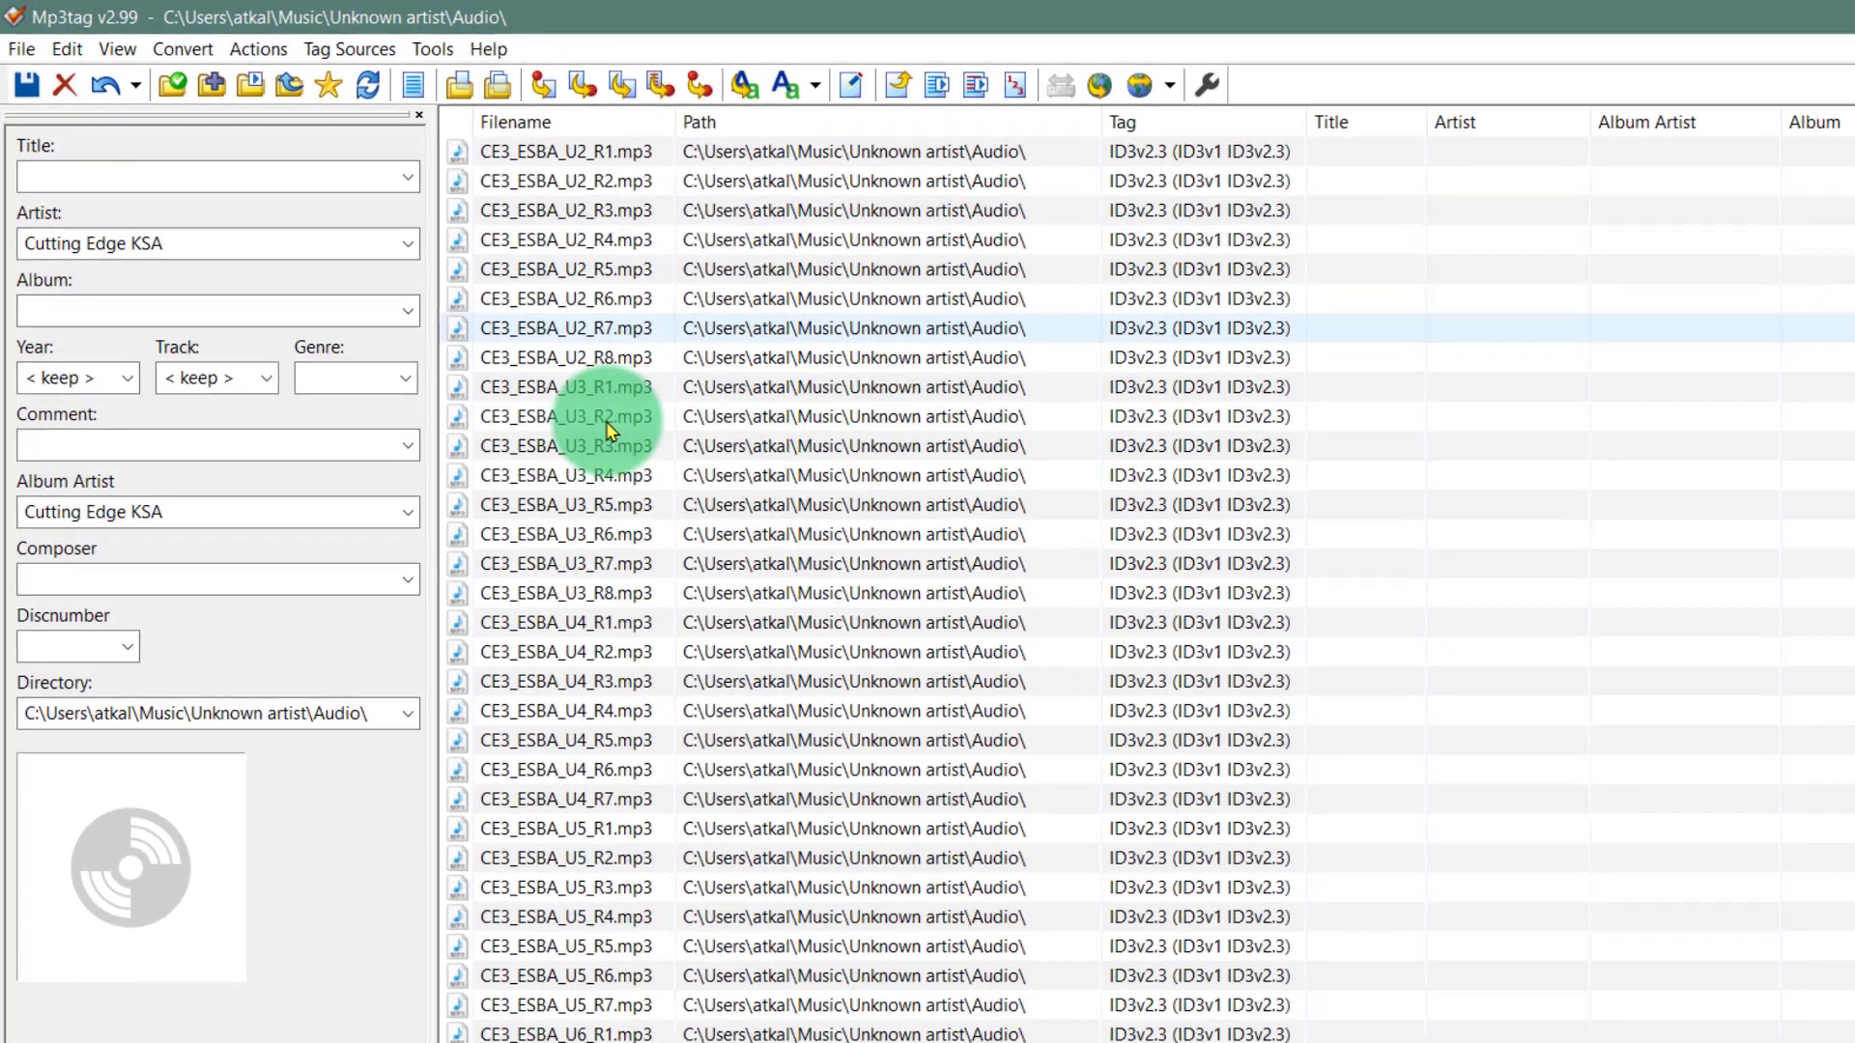
Check the file list for which files have the Artist and Album Artist tags filled in.
scroll(676, 480, "down", 20)
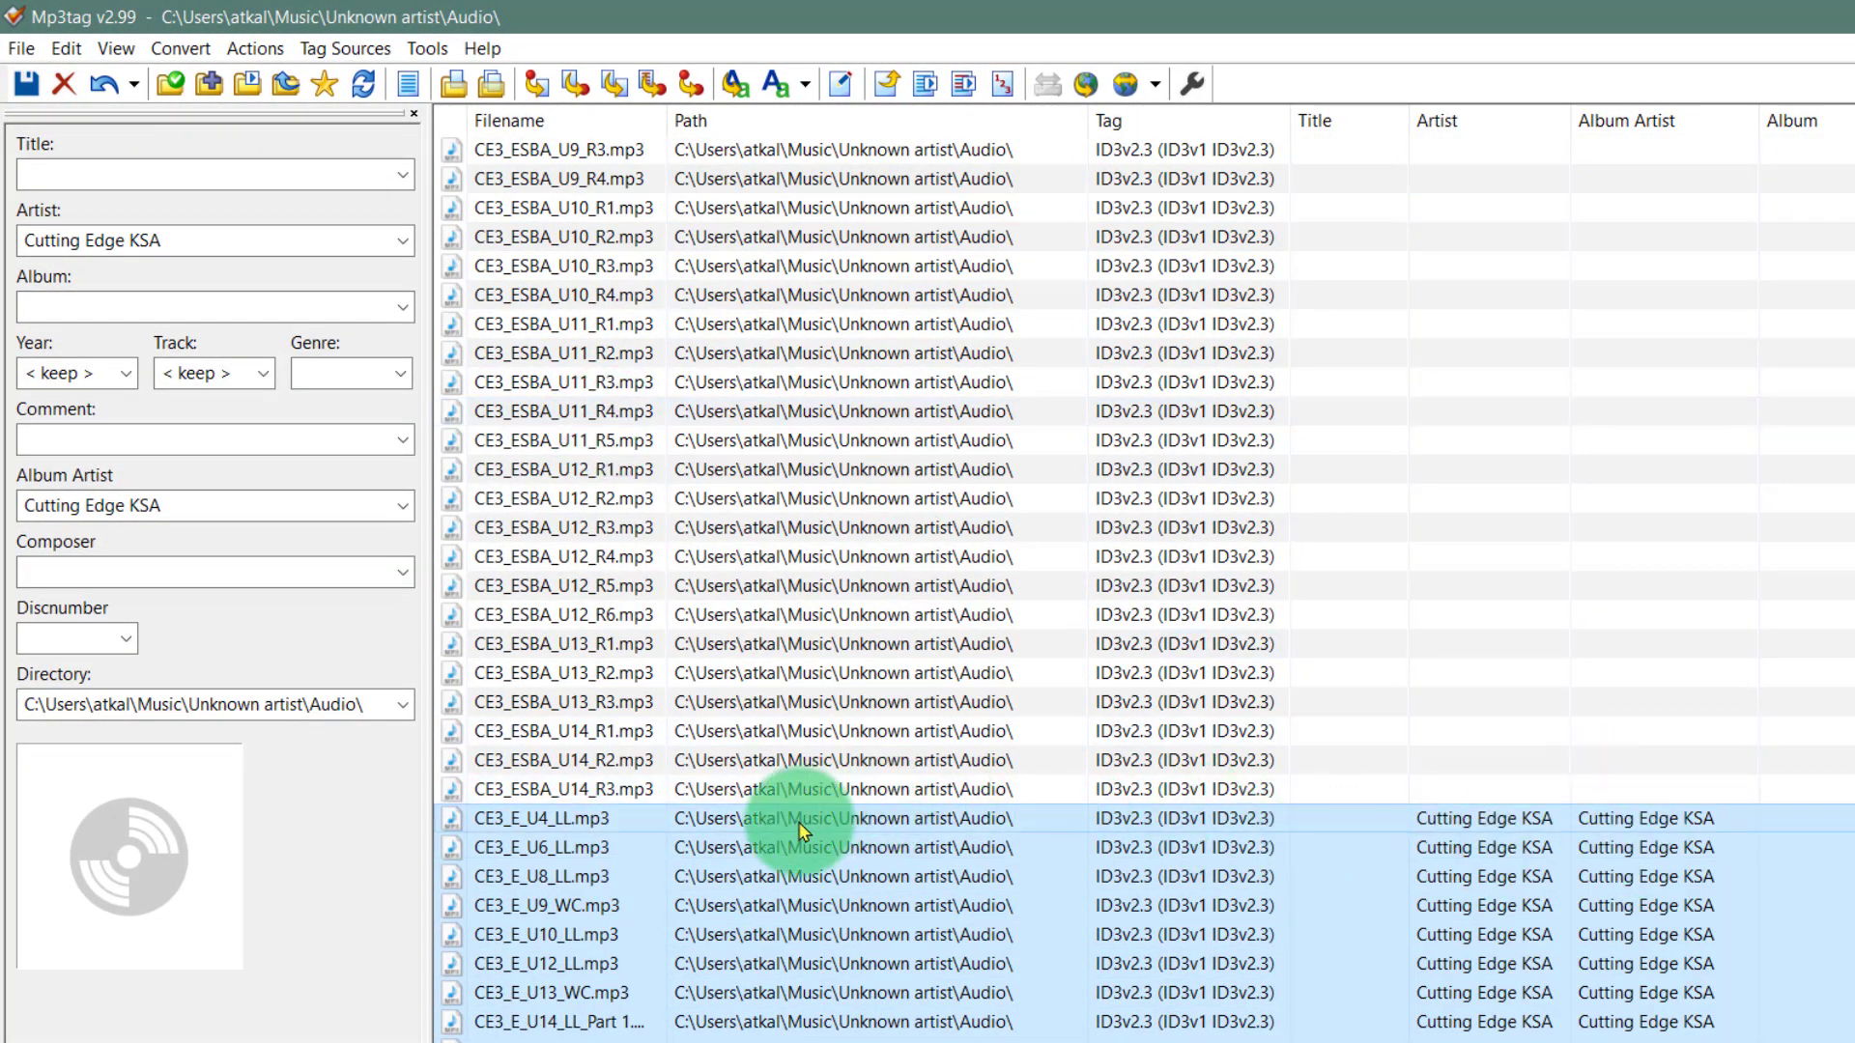
left_click_drag(801, 831, 1120, 850)
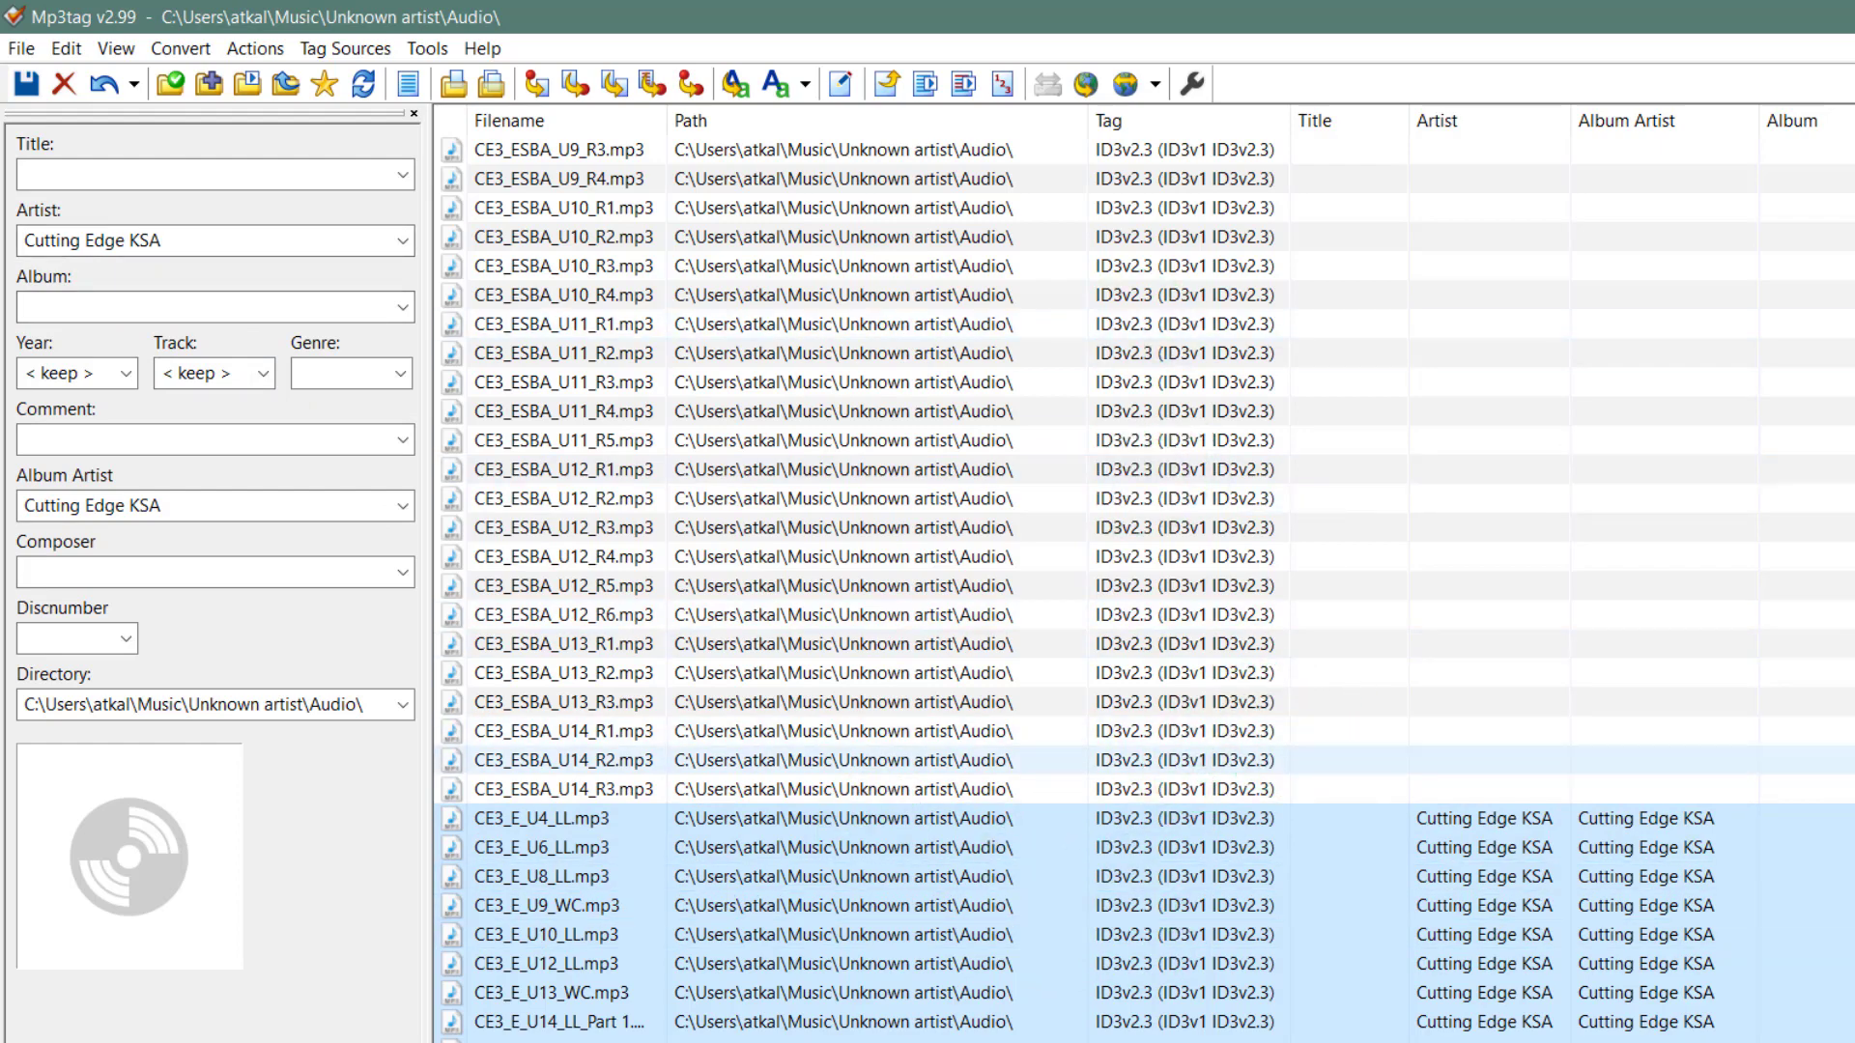
scroll(1140, 580, "up", 20)
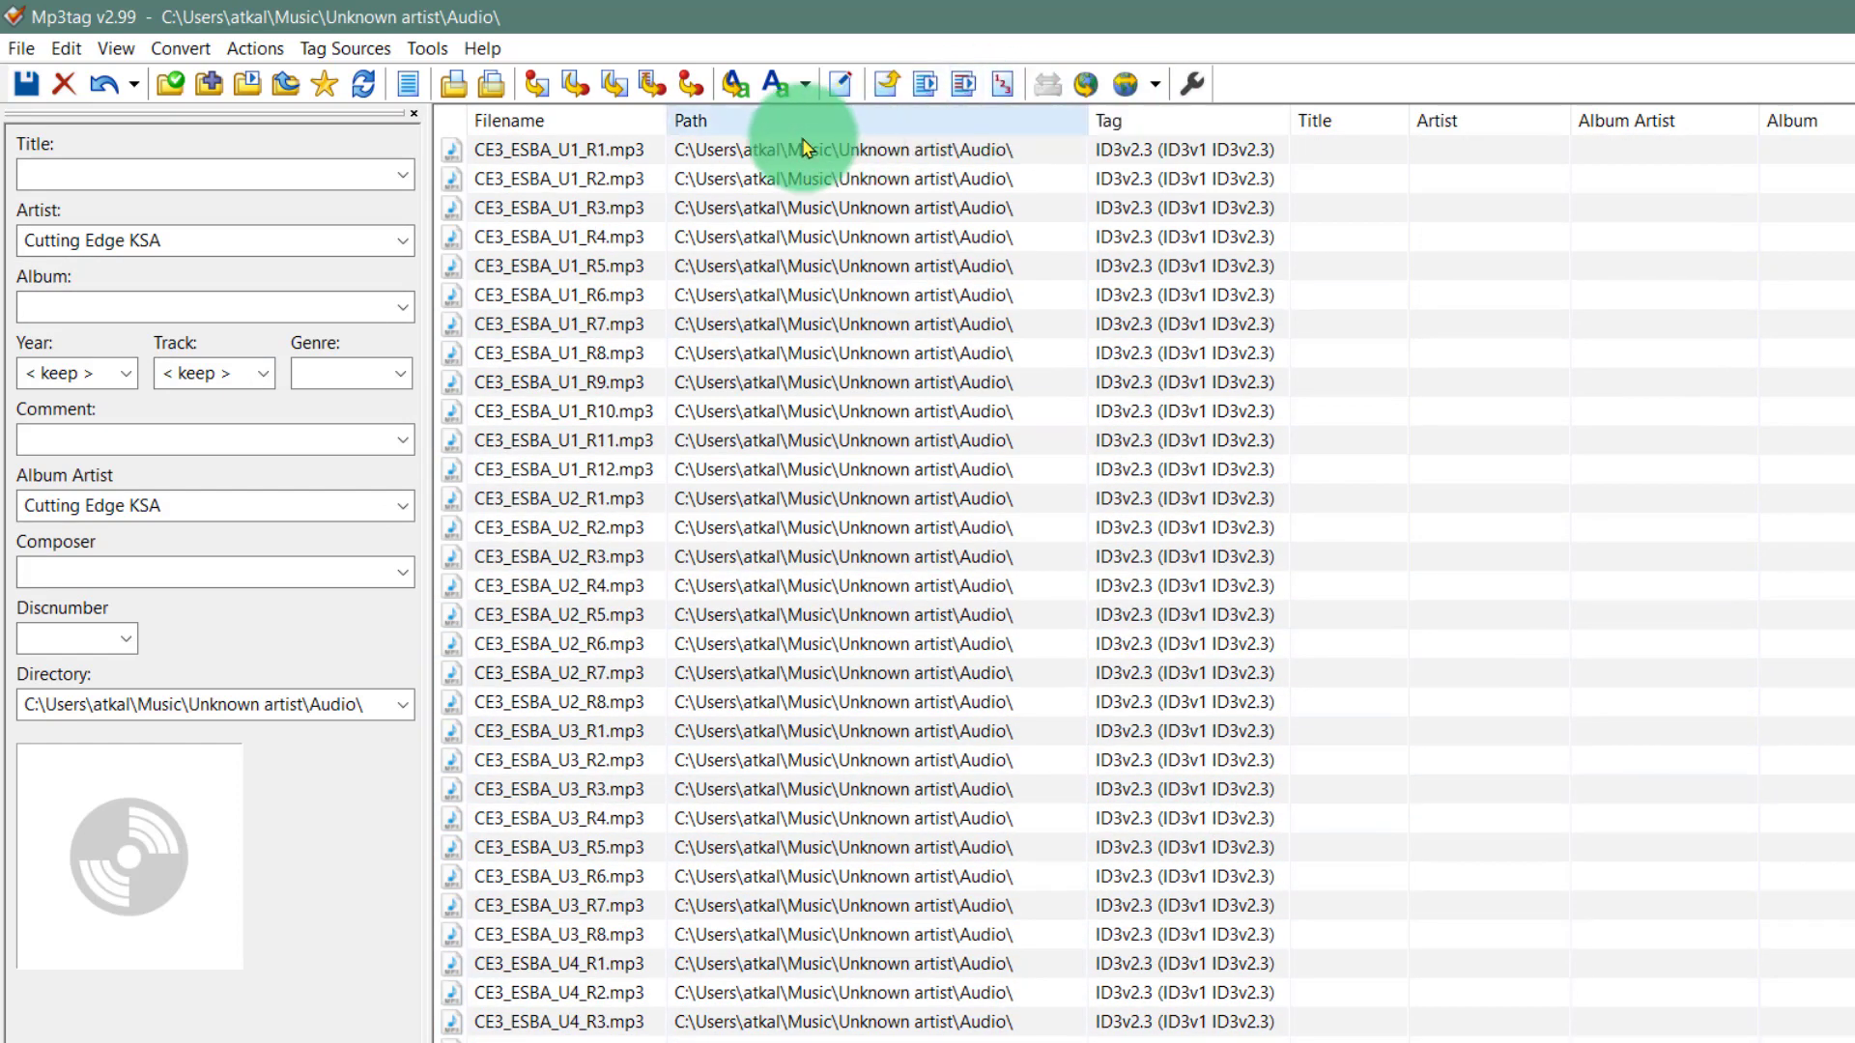
Select all files in the list from CE3_ESBA_U1_R1.mp3 through the CE3_E_U14_LL_Part 3 file.
left_click(577, 150)
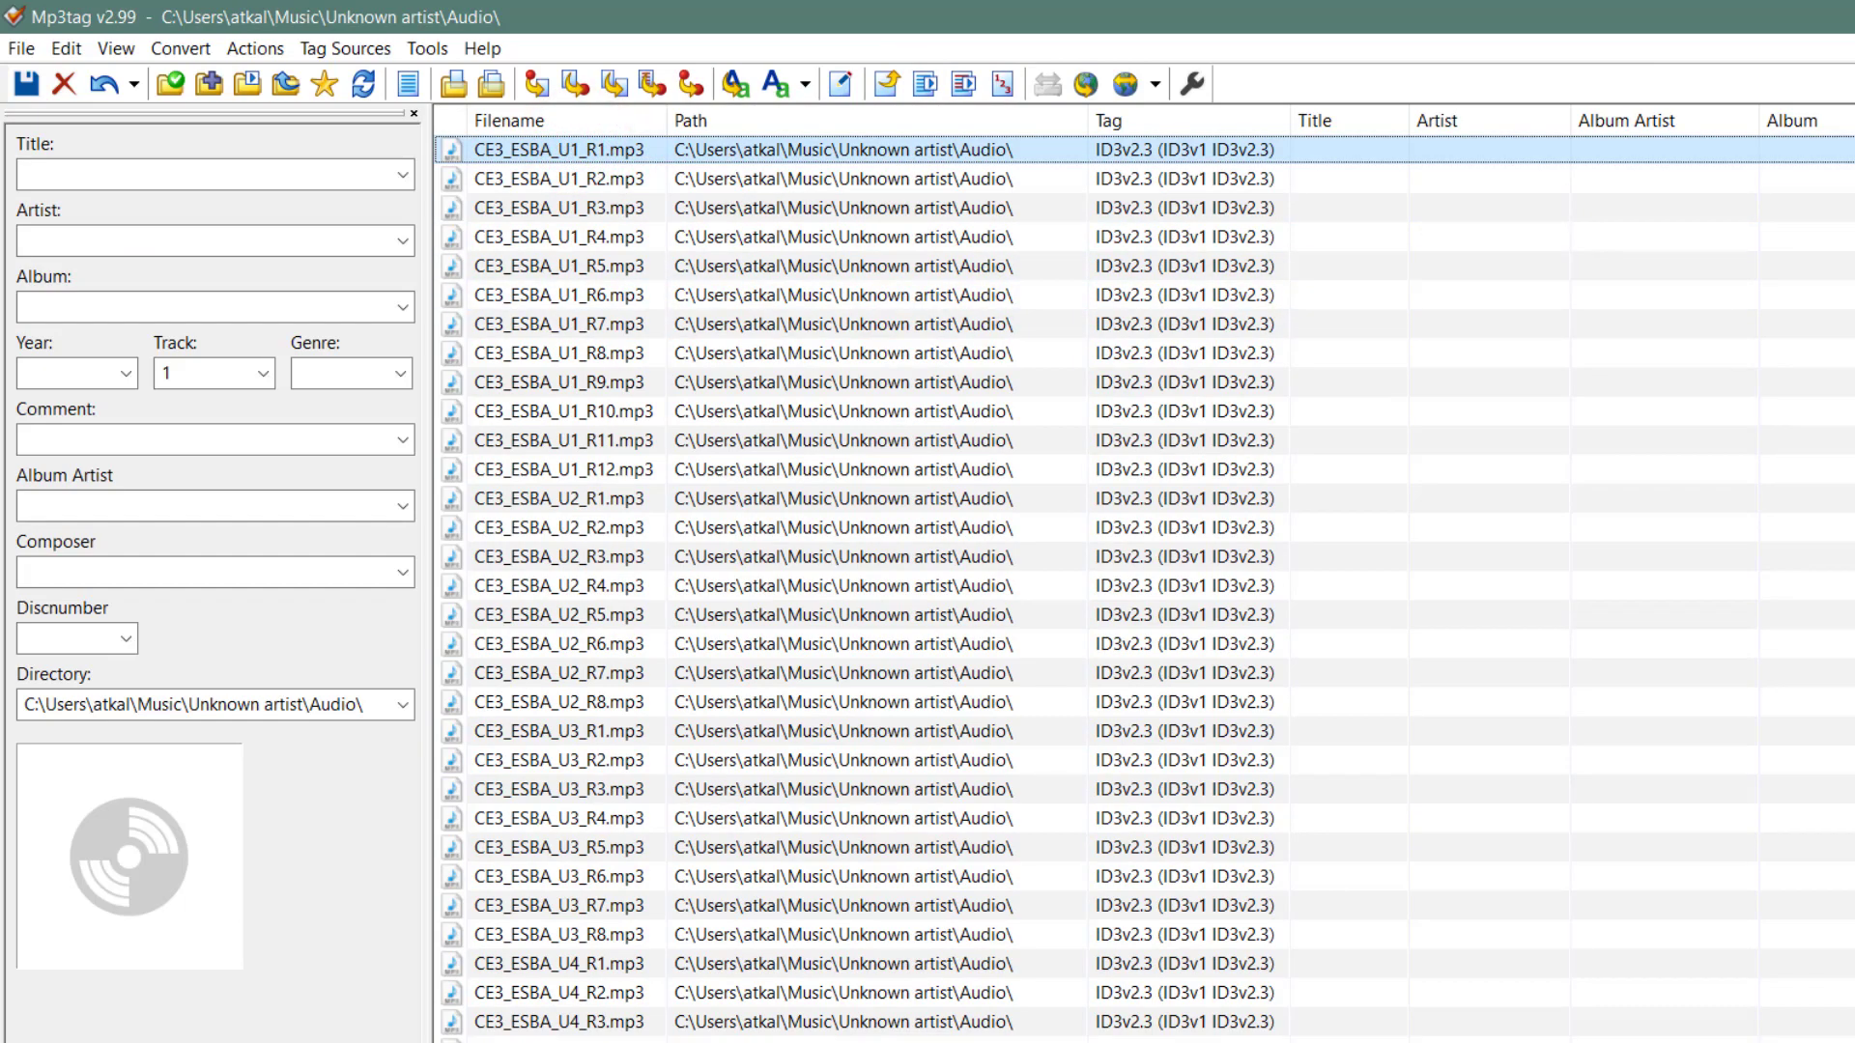
scroll(788, 290, "down", 20)
scroll(1256, 773, "up", 20)
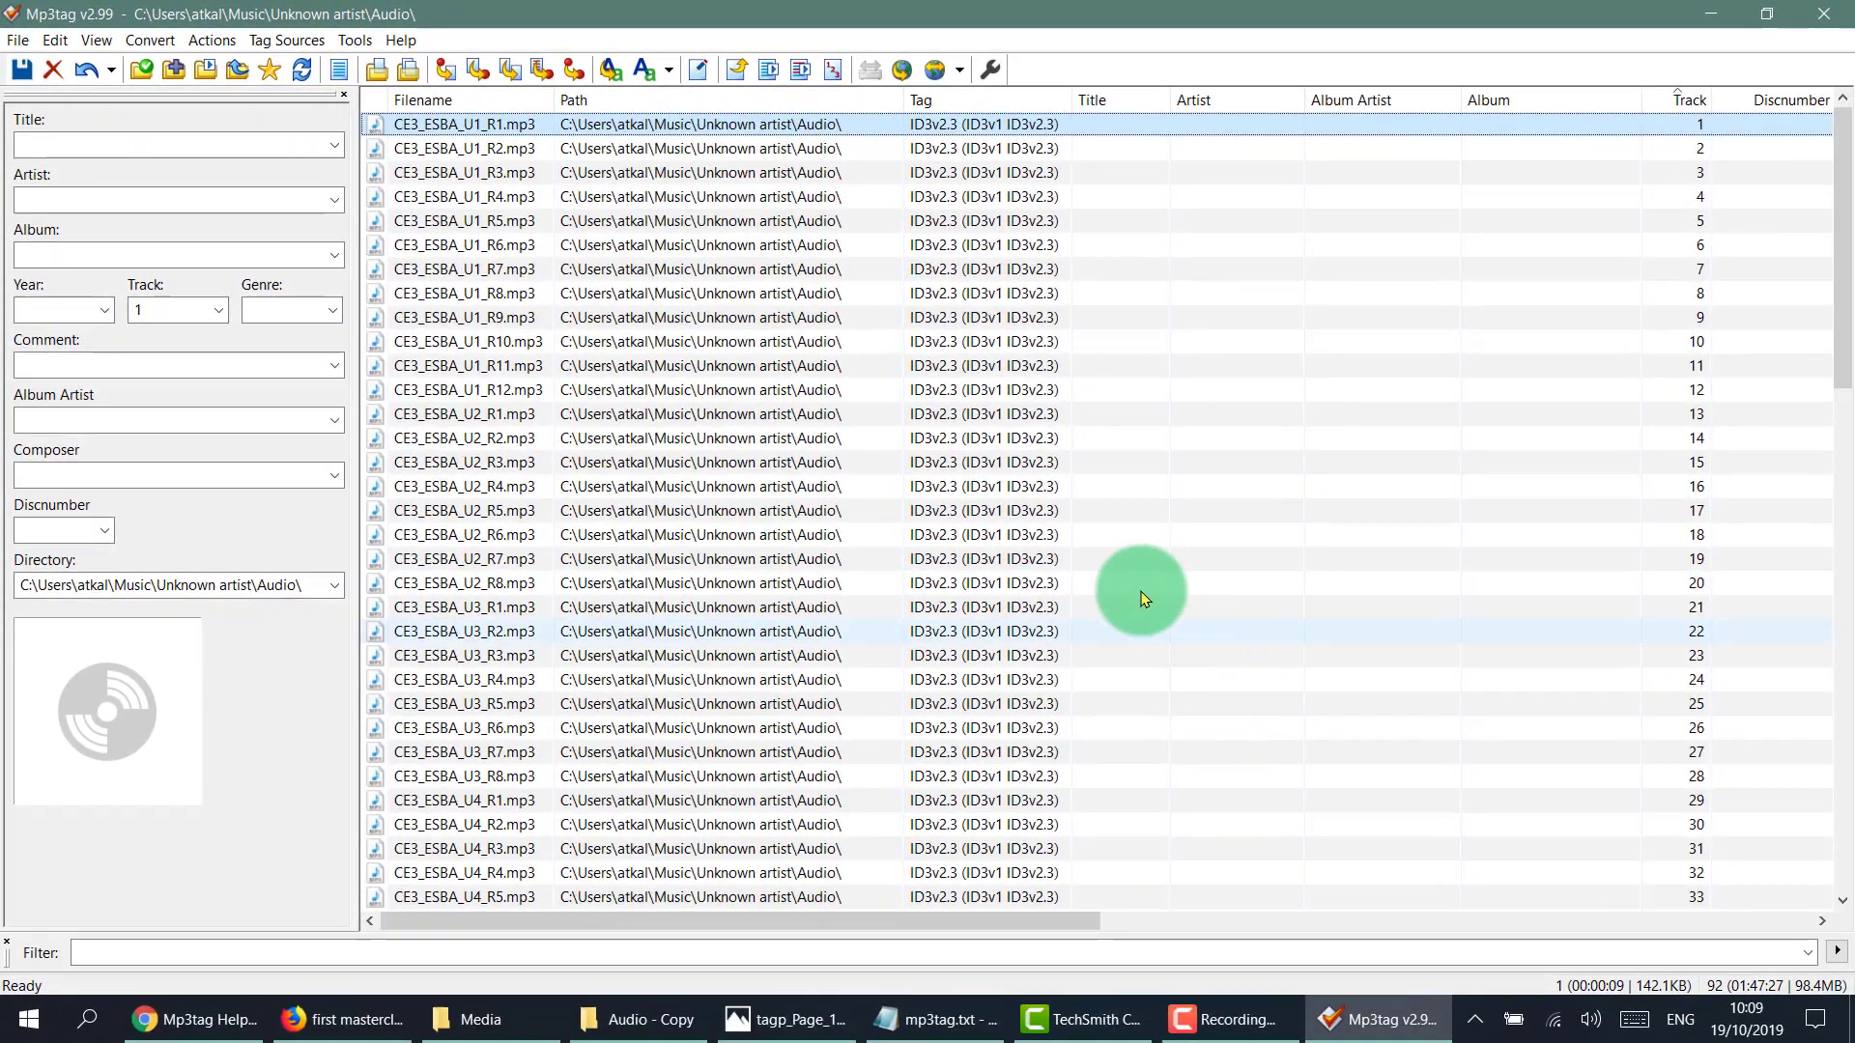
left_click(510, 207)
left_click(464, 126)
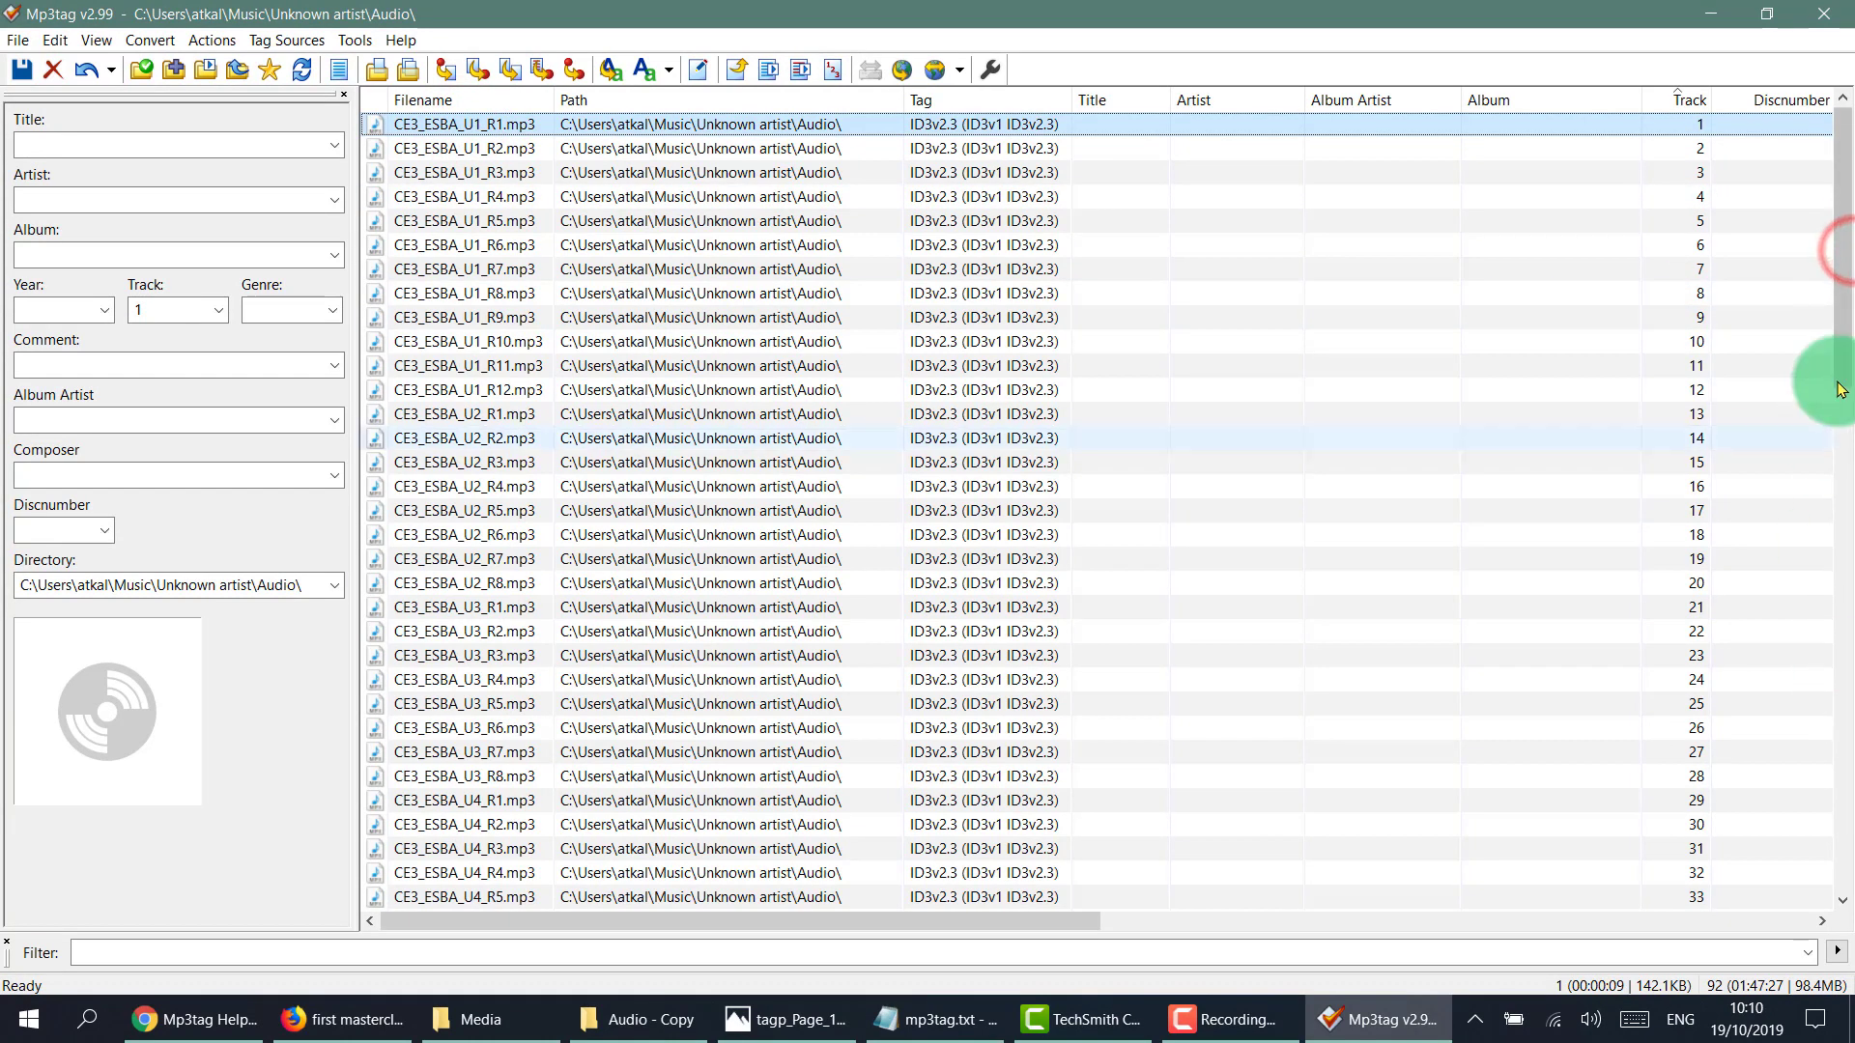
left_click_drag(1847, 346, 1809, 856)
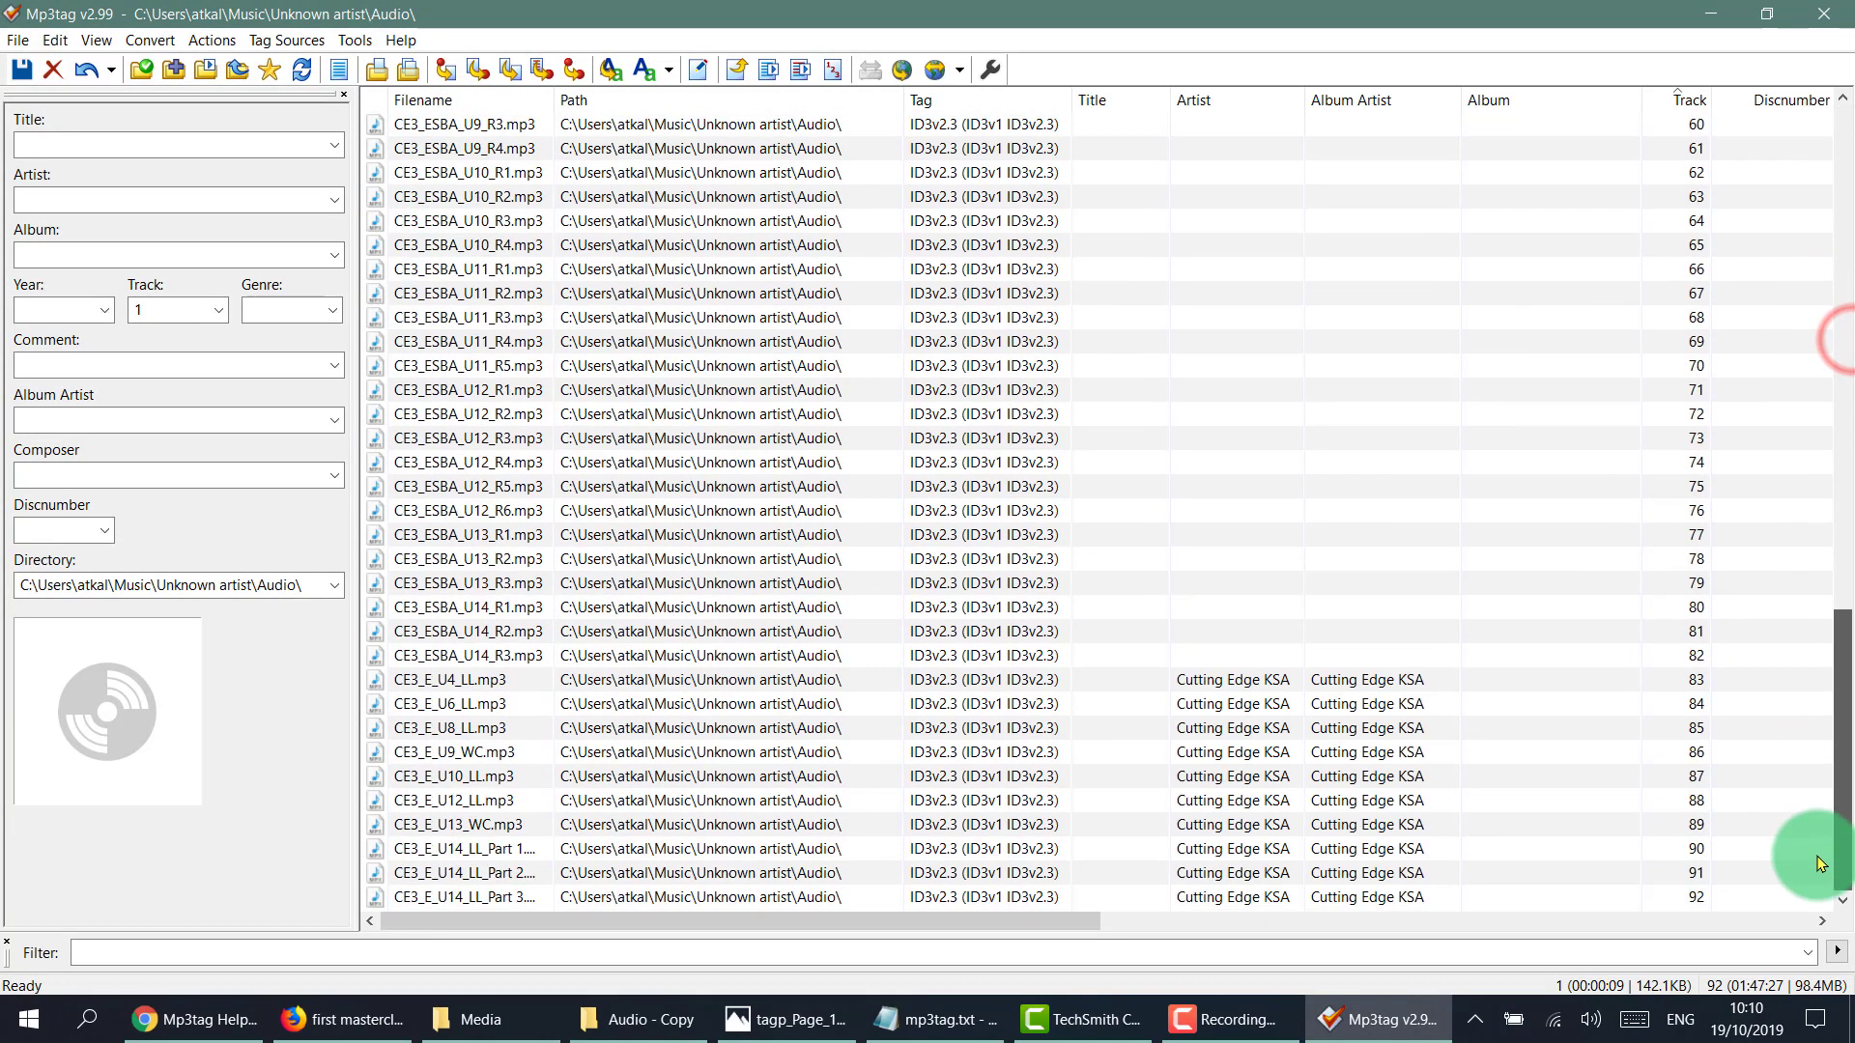
left_click(439, 897, "shift")
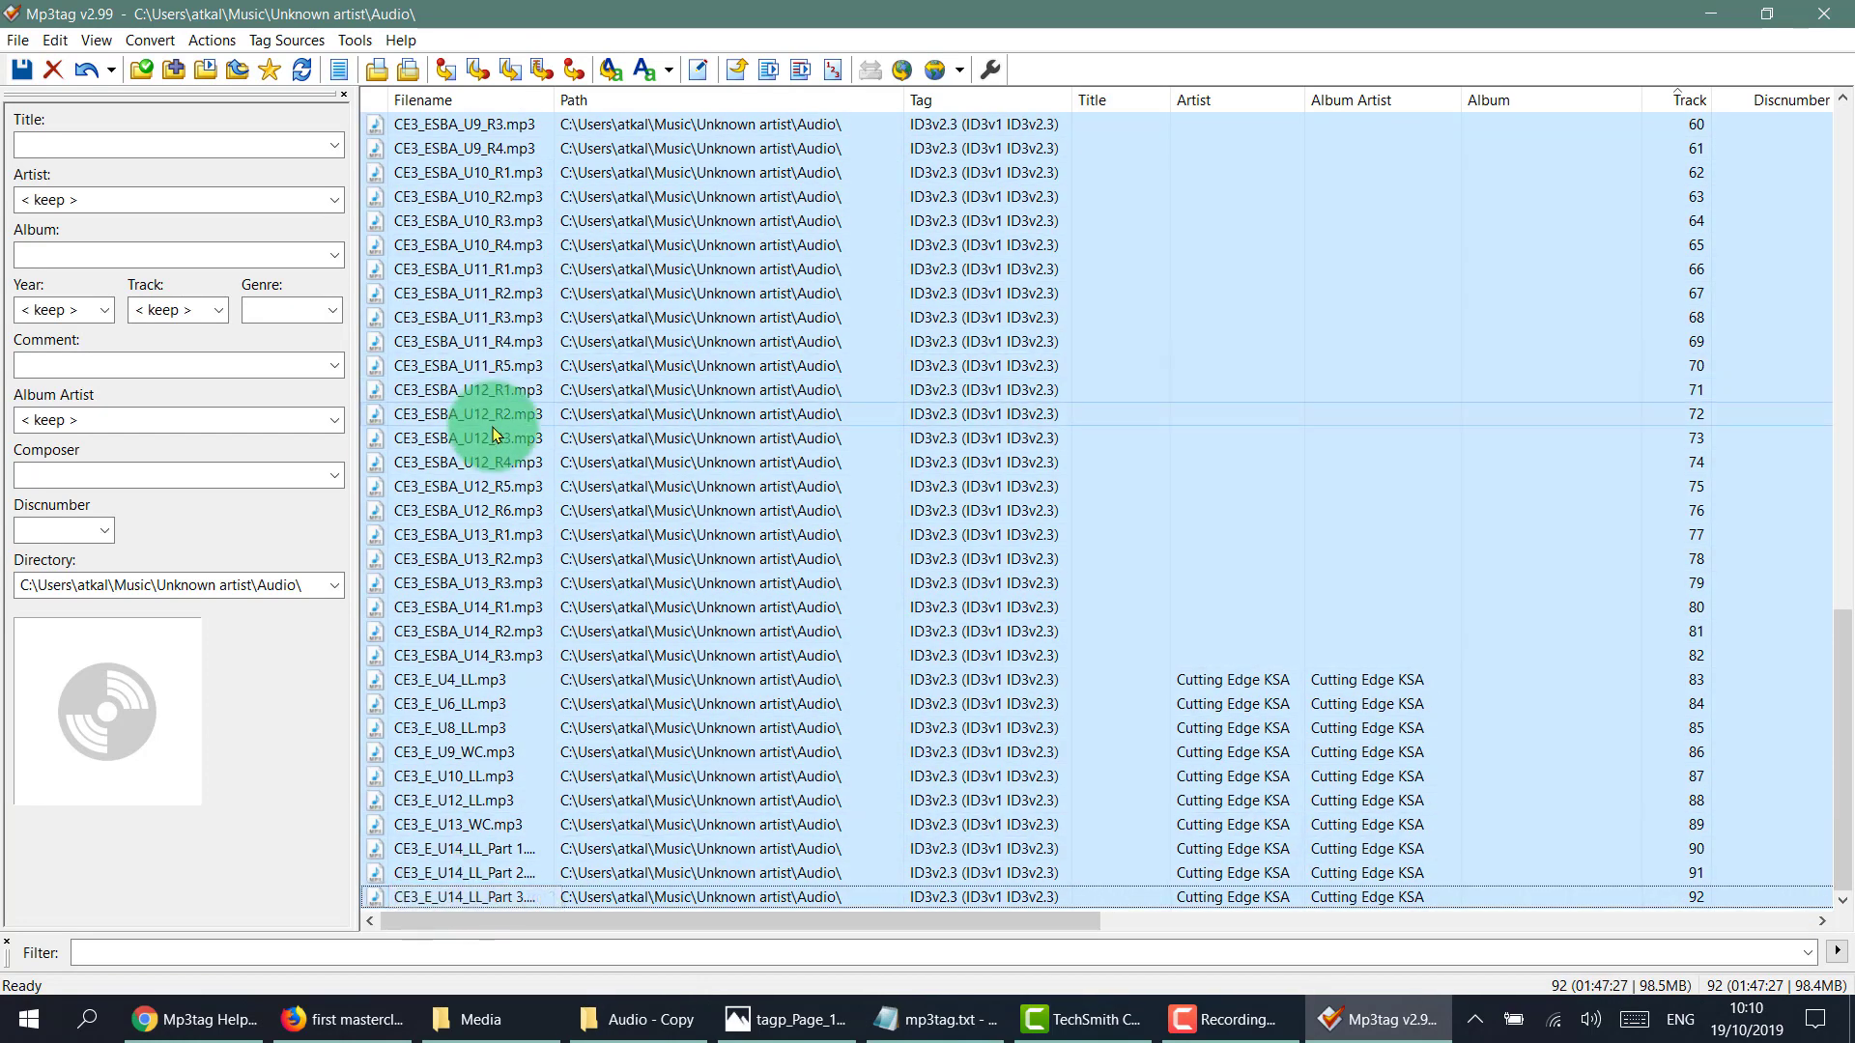
scroll(459, 469, "up", 14)
scroll(461, 474, "up", 6)
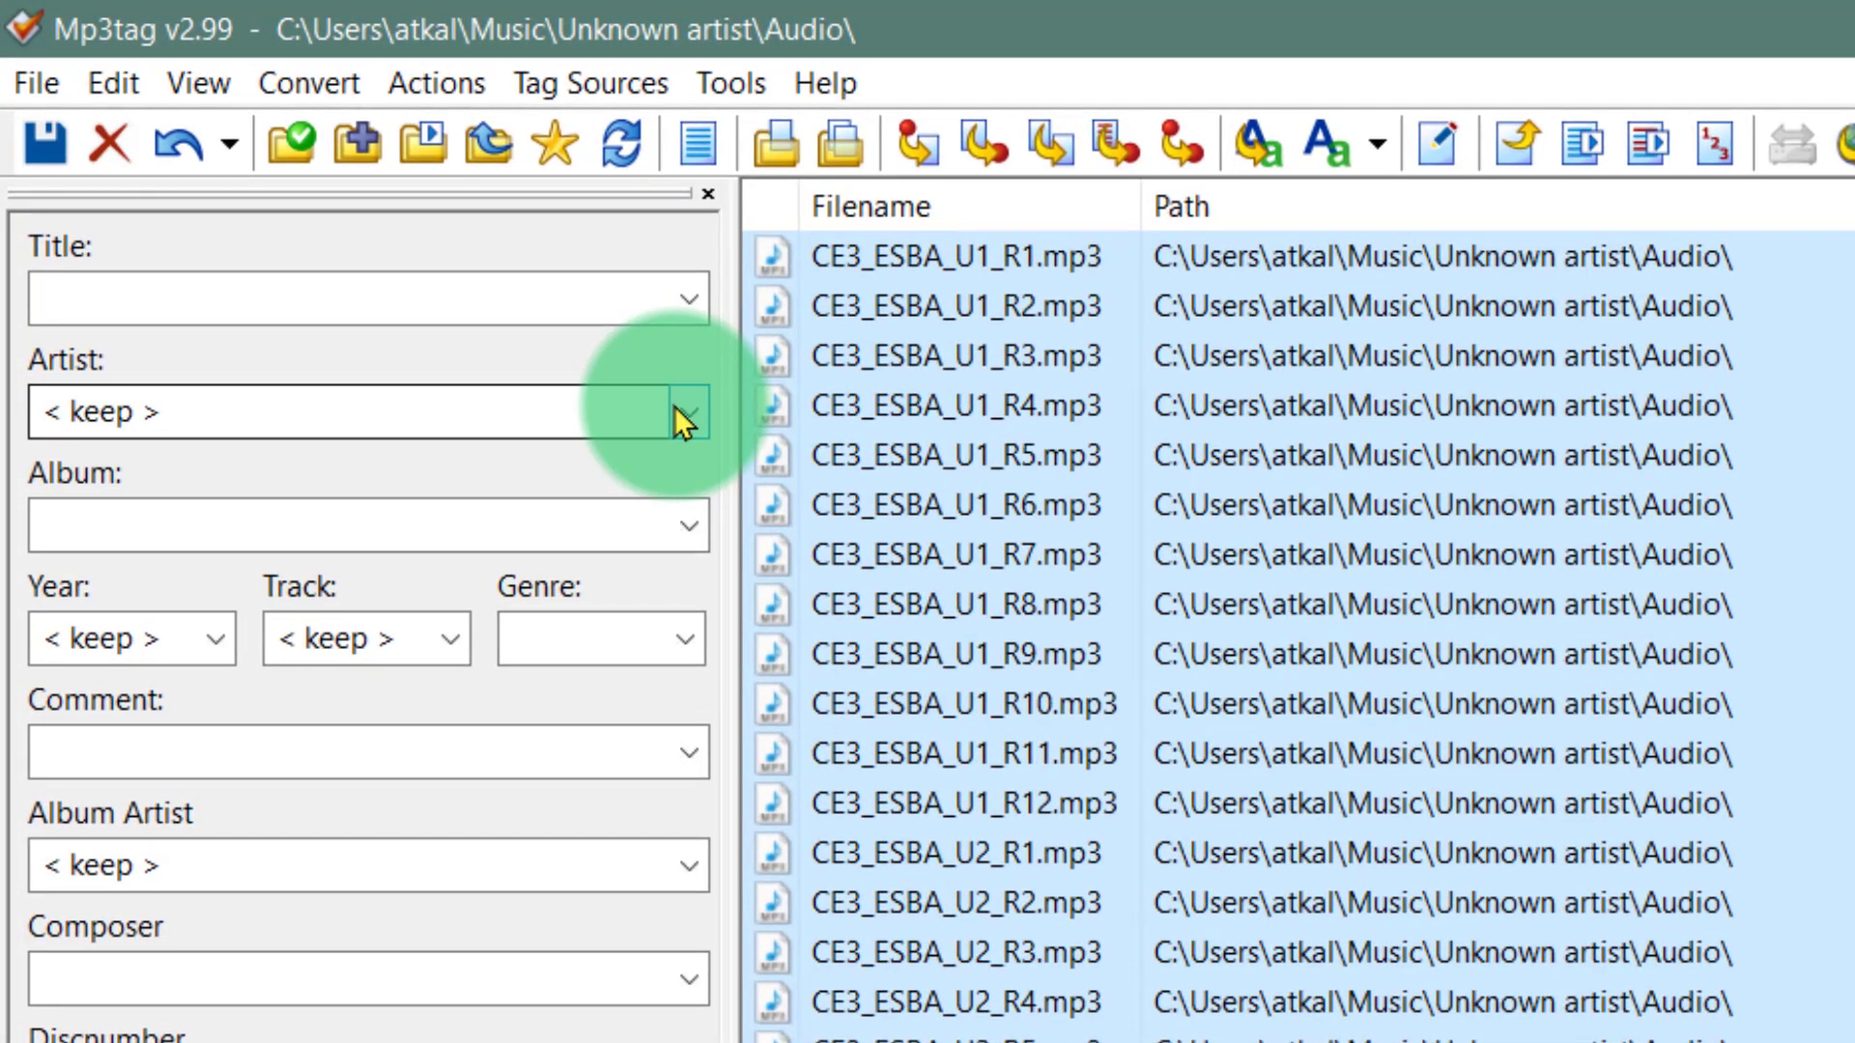
Set Artist and Album Artist to the existing value Cutting Edge KSA for all selected files, save the tags and check the list.
left_click(678, 411)
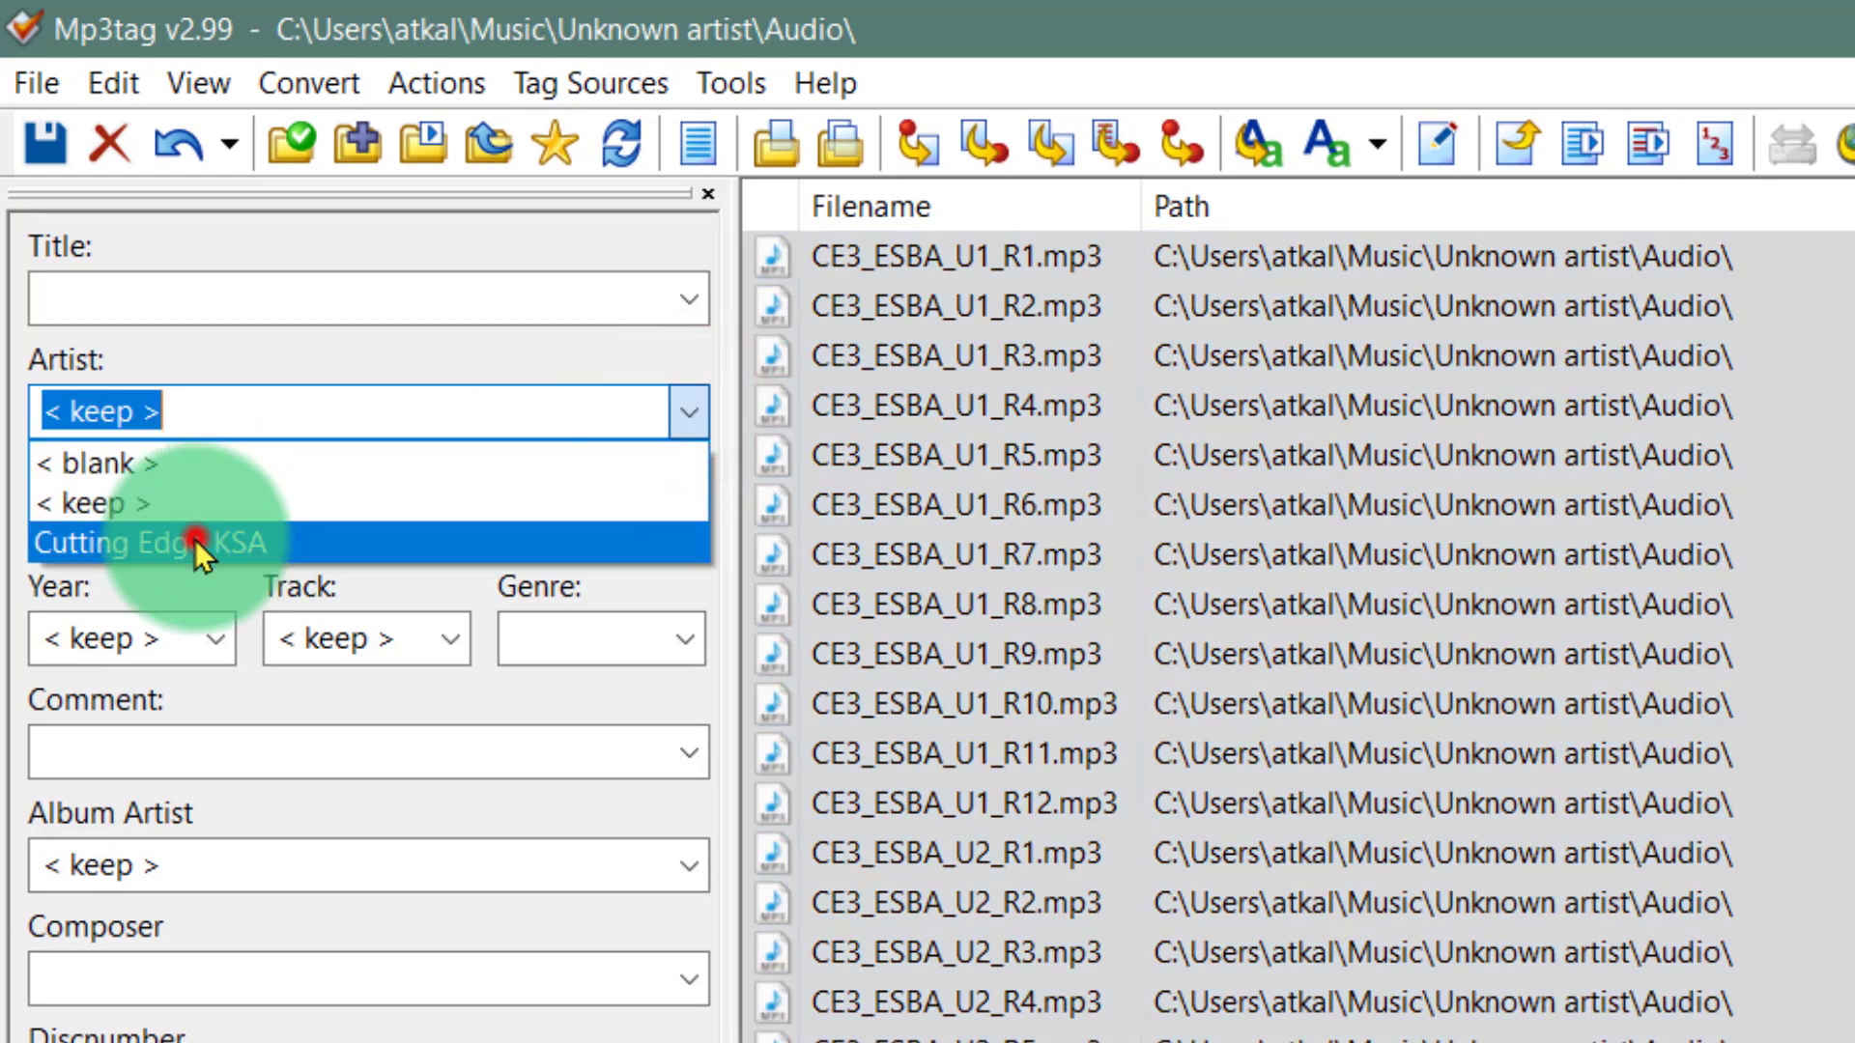
left_click(195, 539)
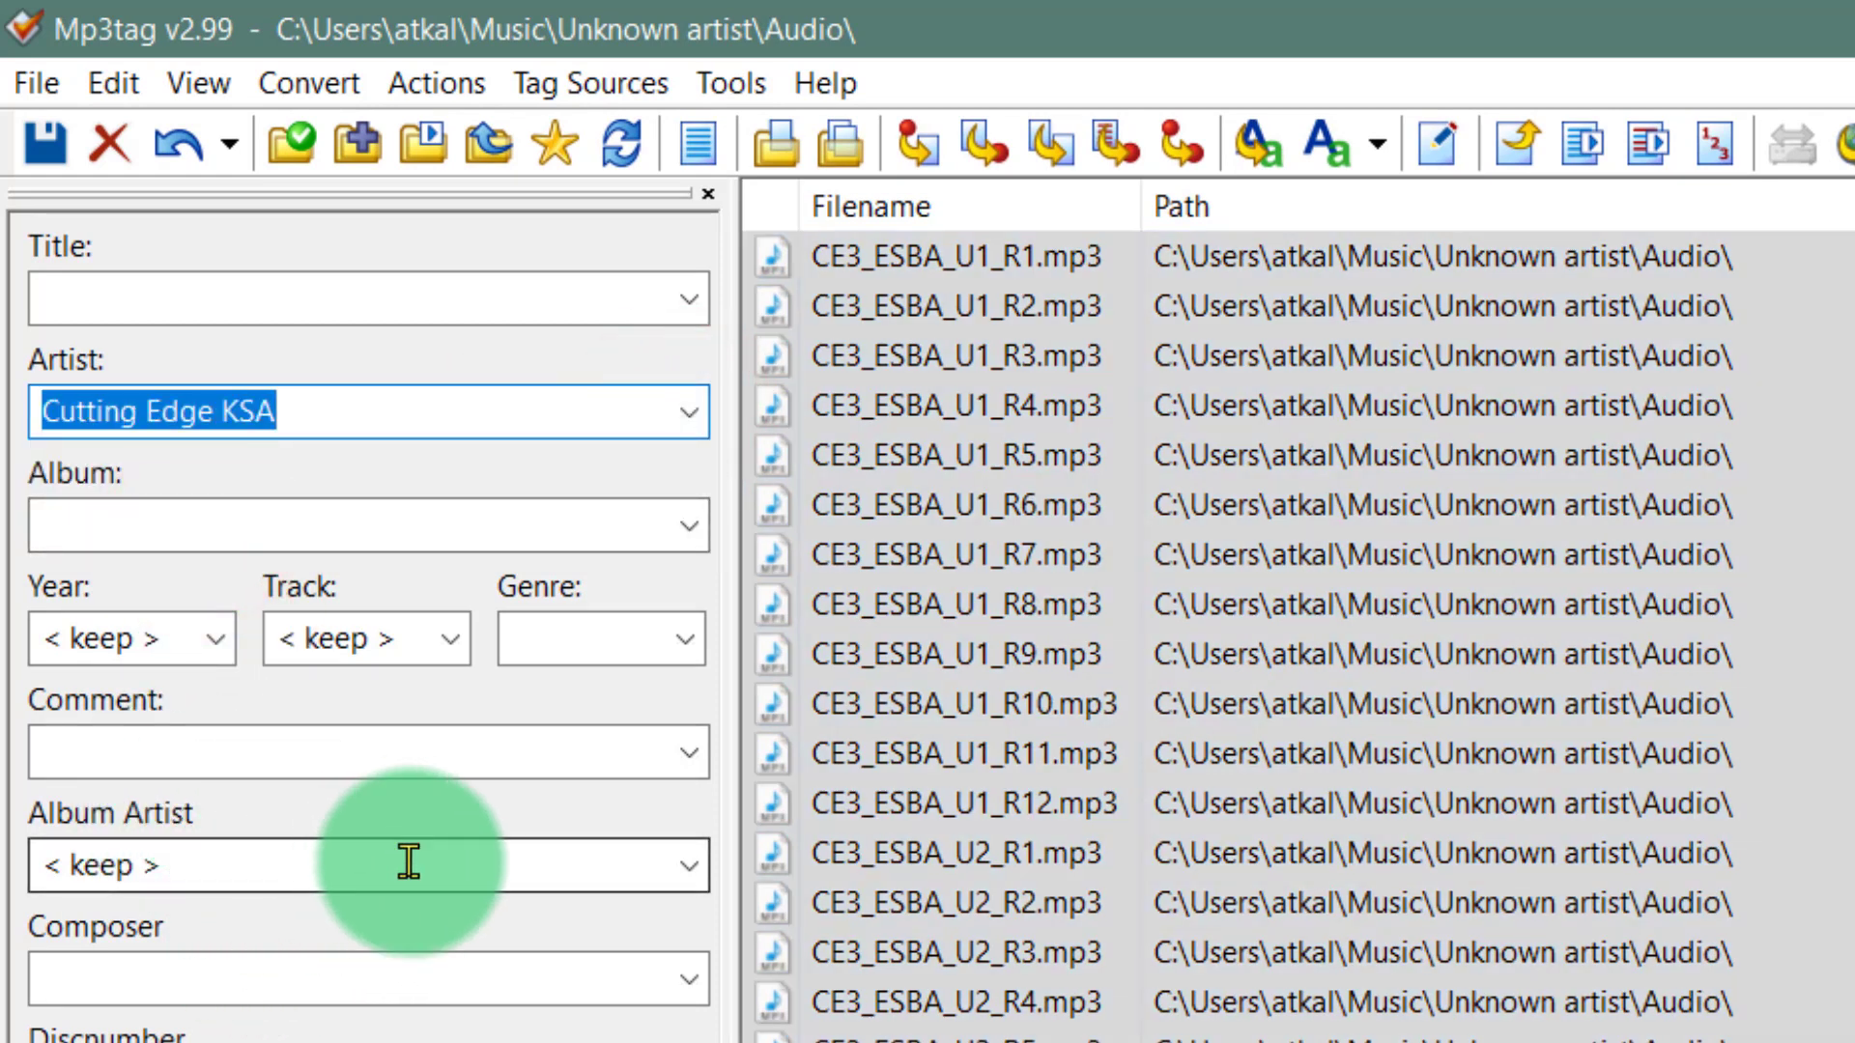
left_click(688, 865)
left_click(393, 981)
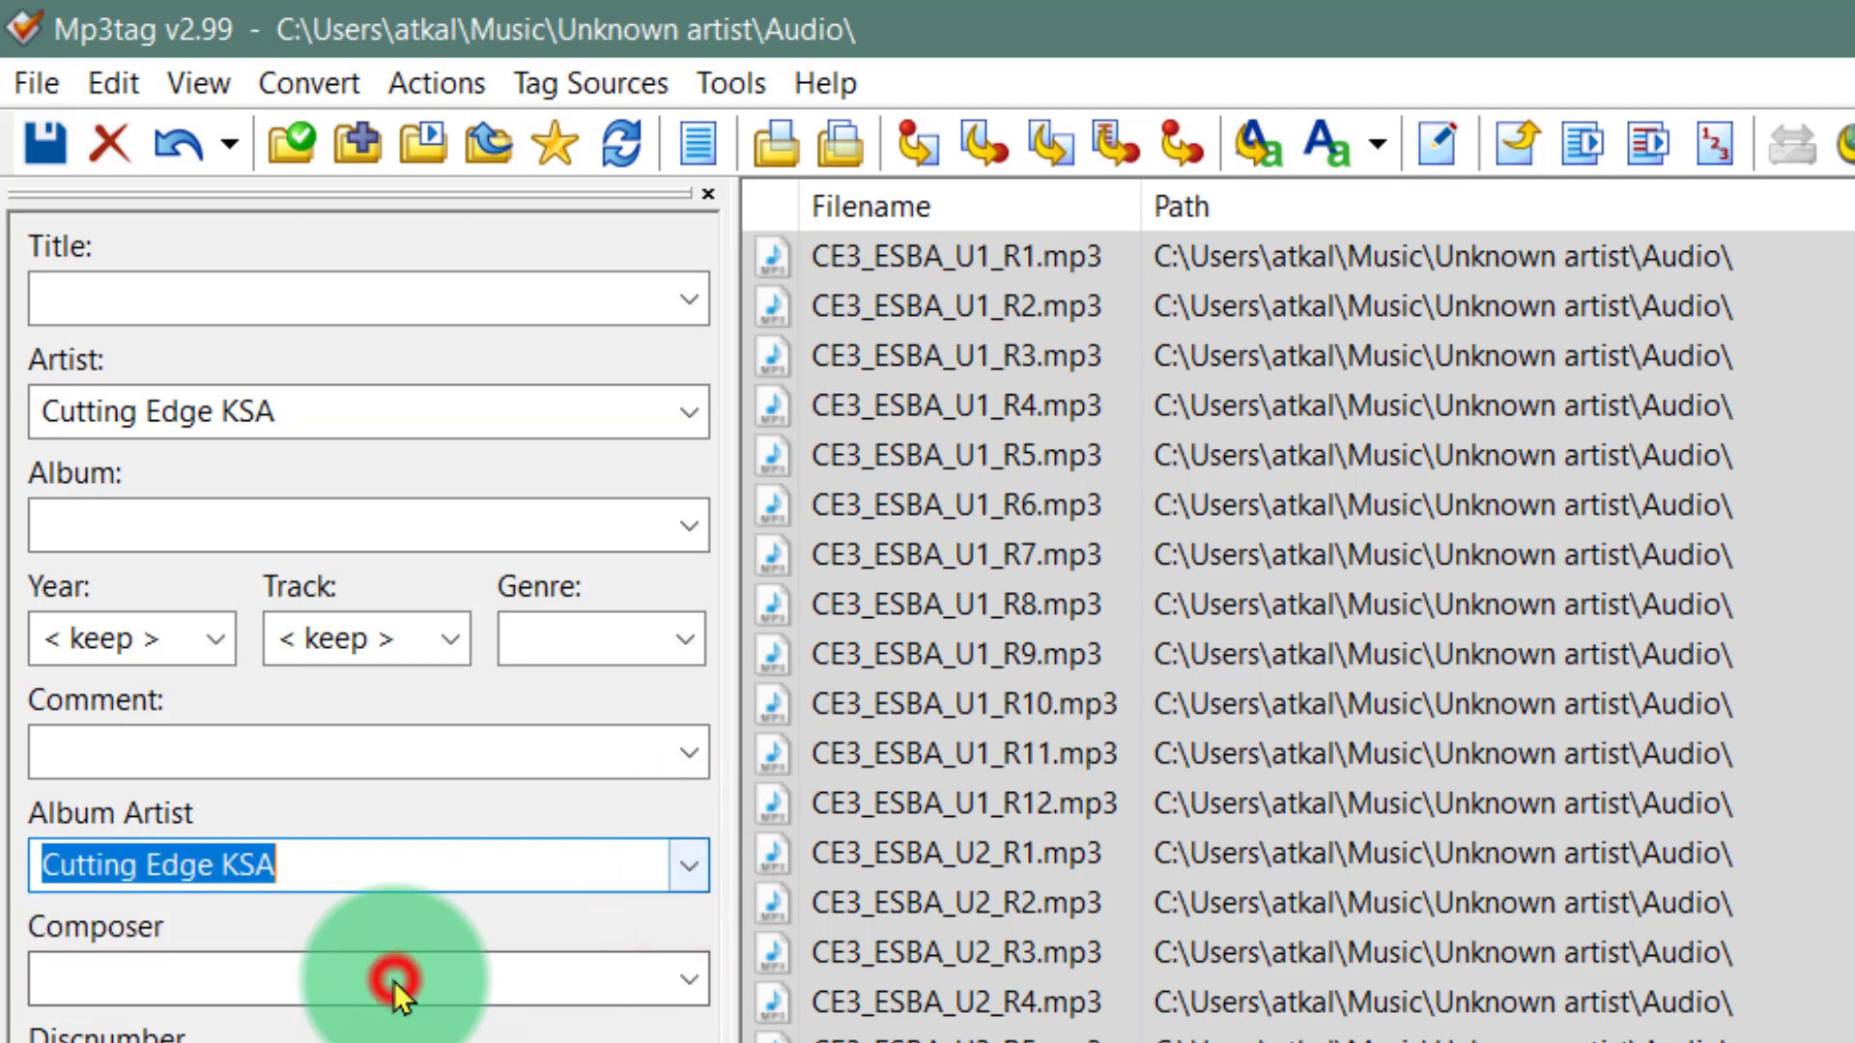
left_click(45, 143)
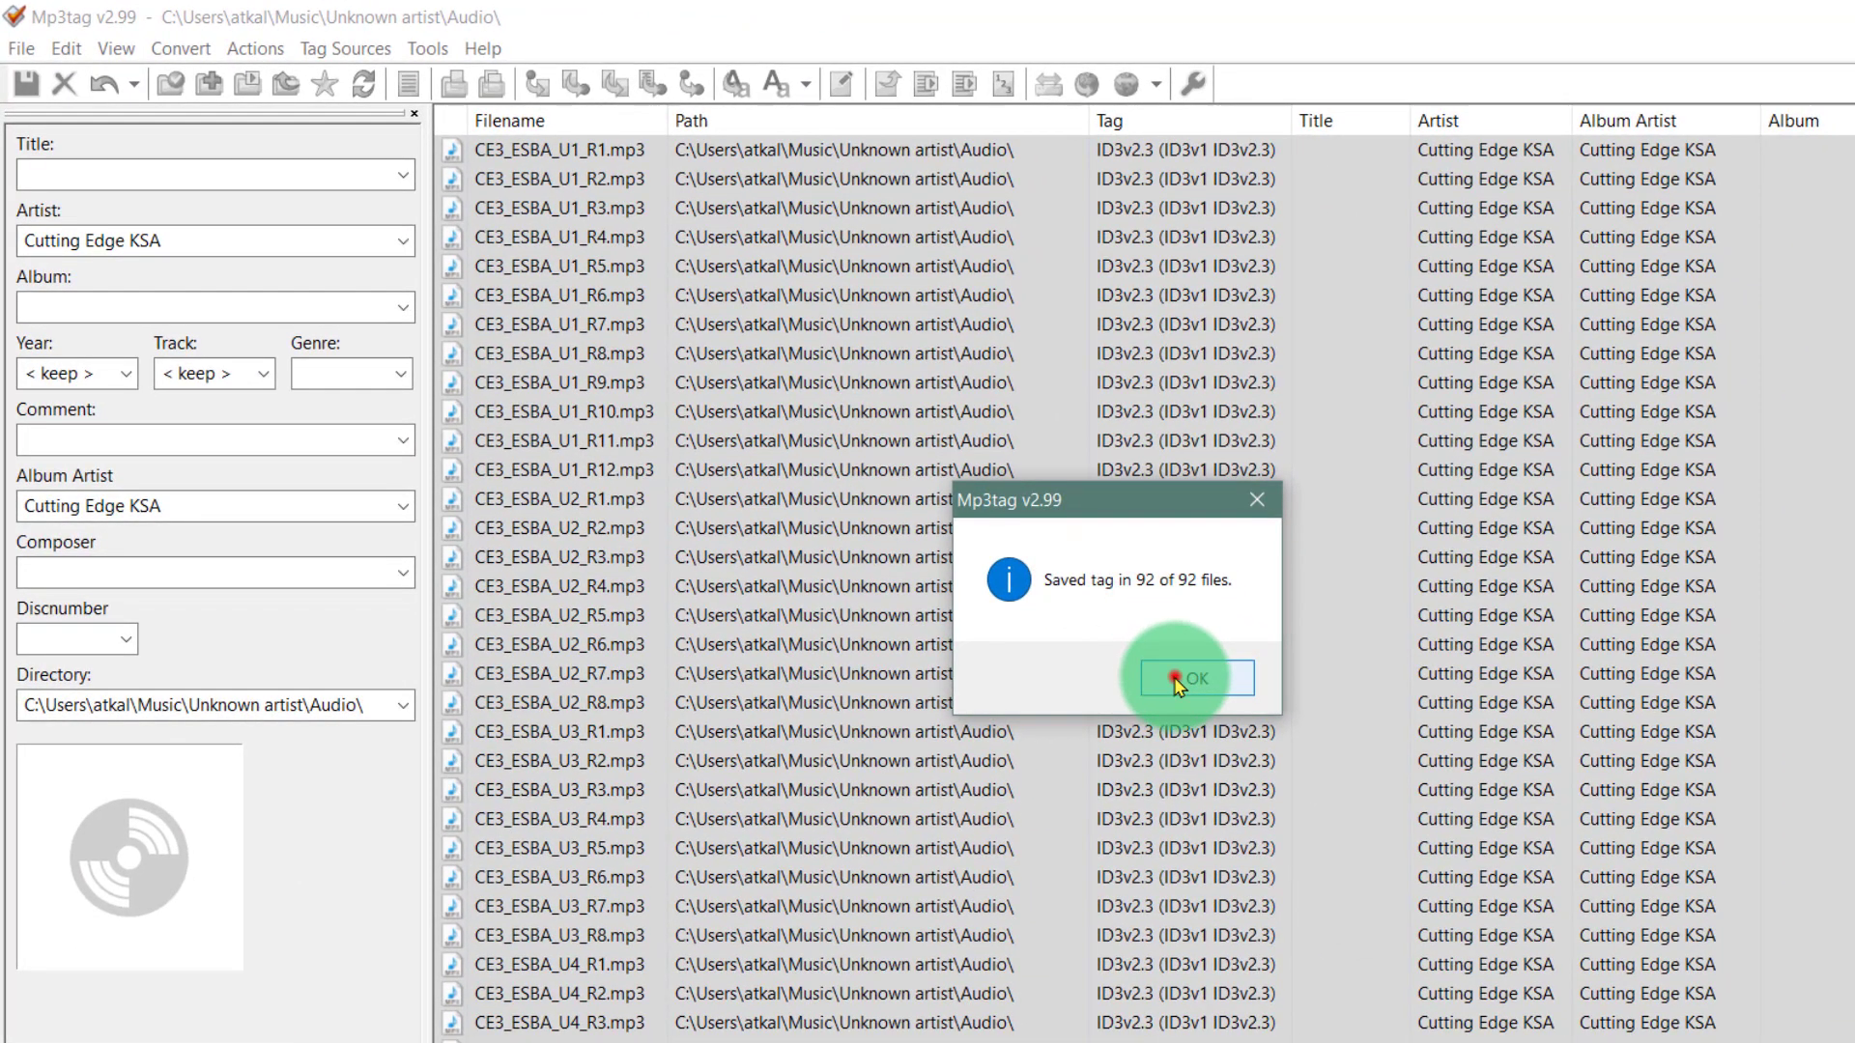
left_click(1176, 679)
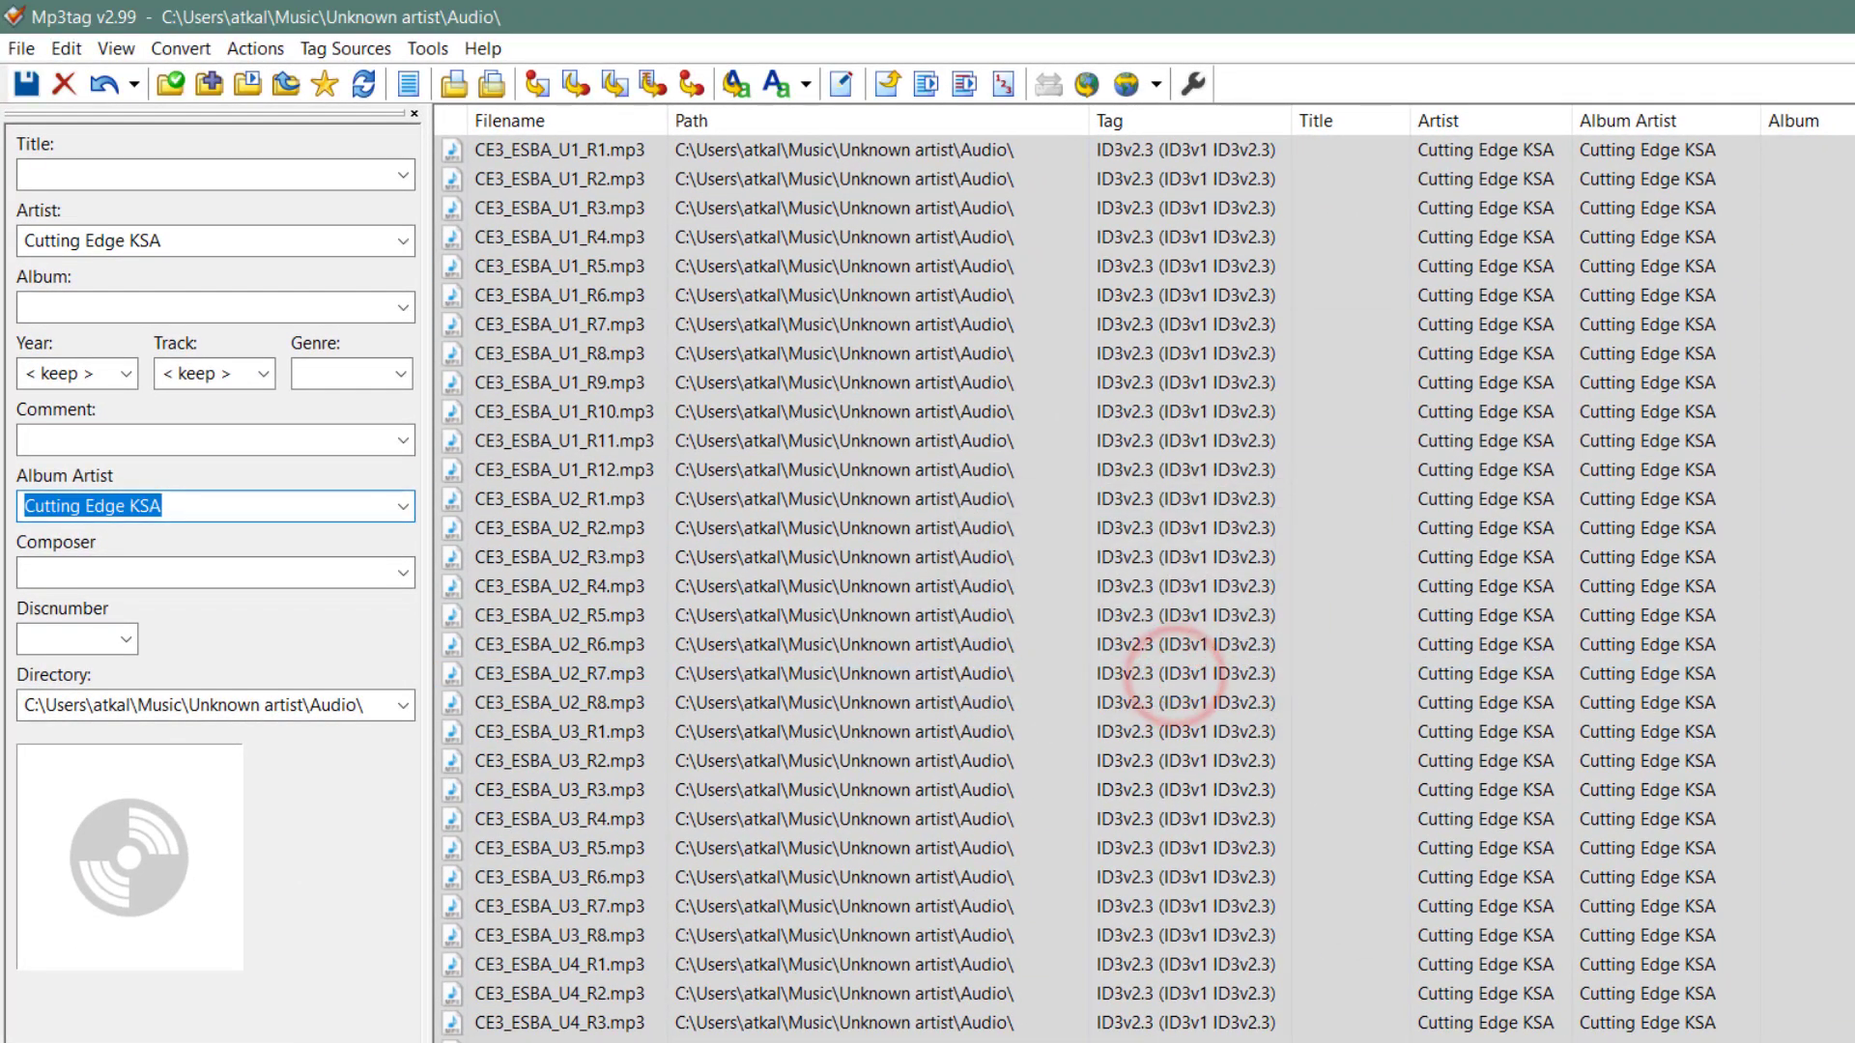
scroll(1175, 676, "down", 20)
scroll(1140, 580, "up", 18)
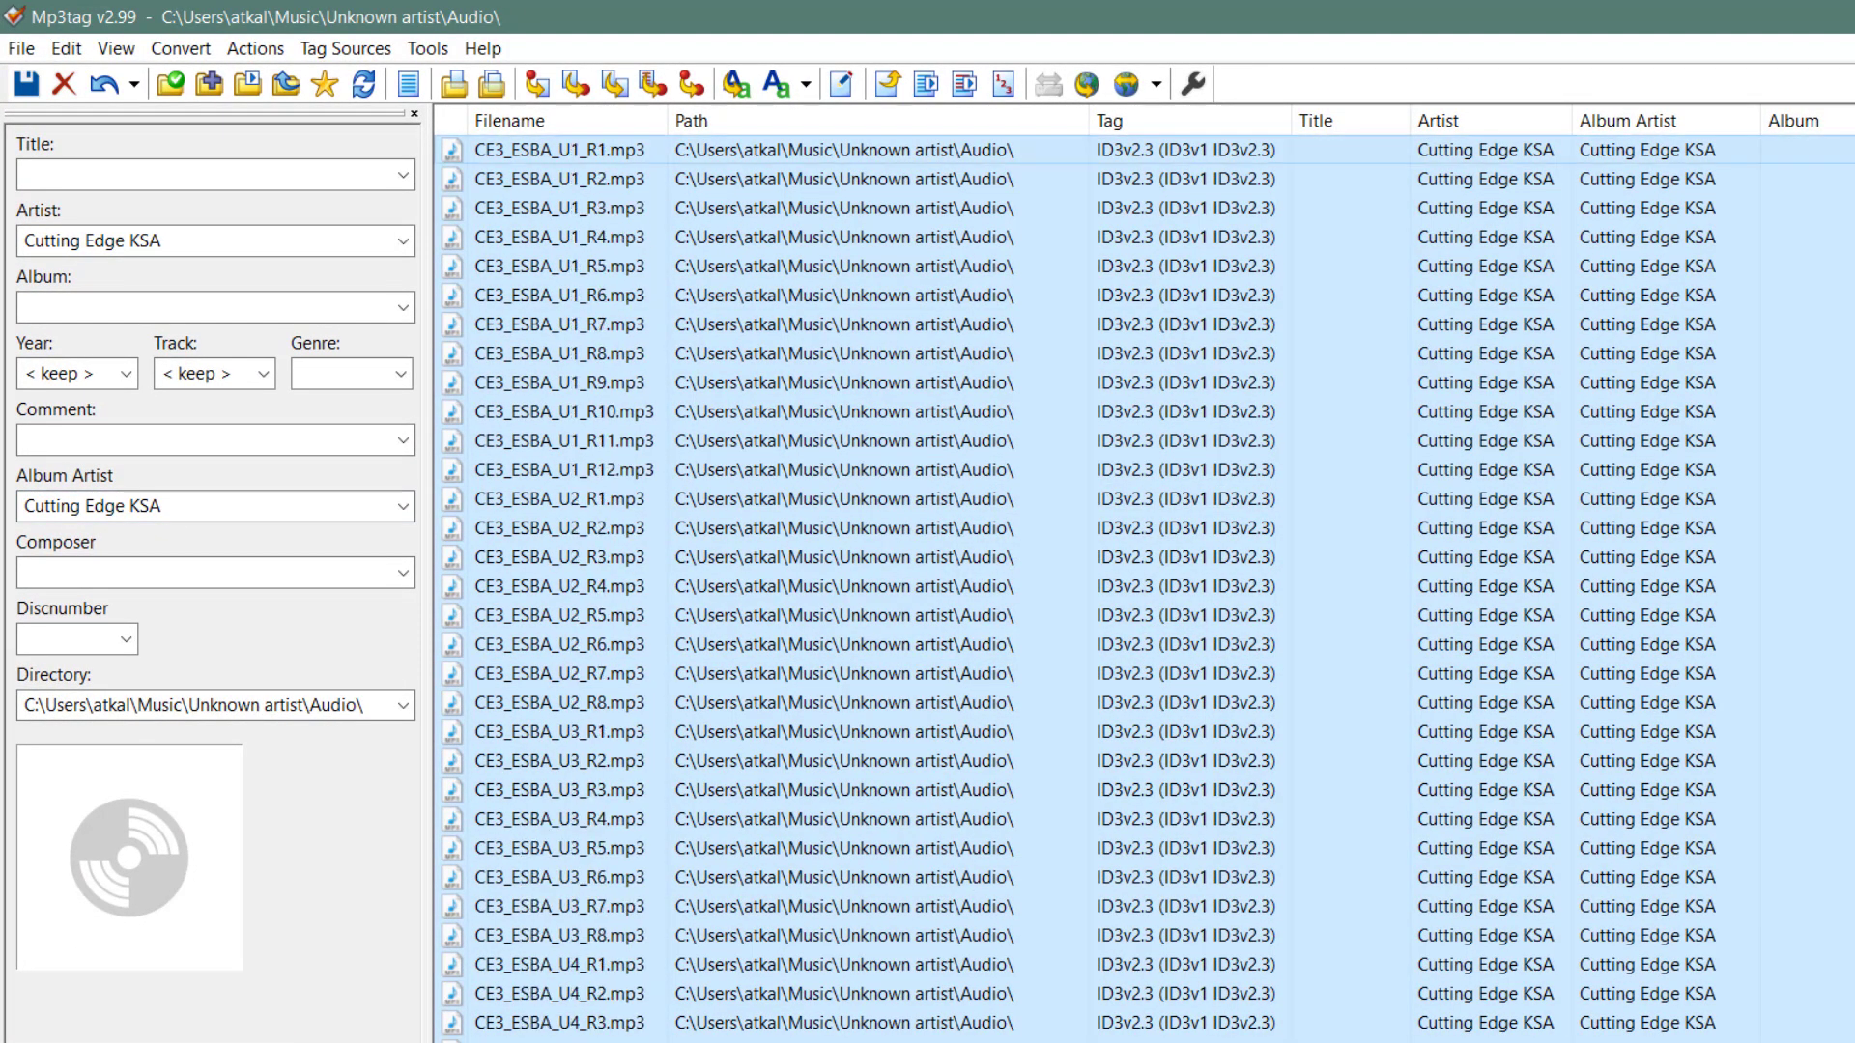
Set Album to Elementary for all selected files and save the tags.
left_click(60, 302)
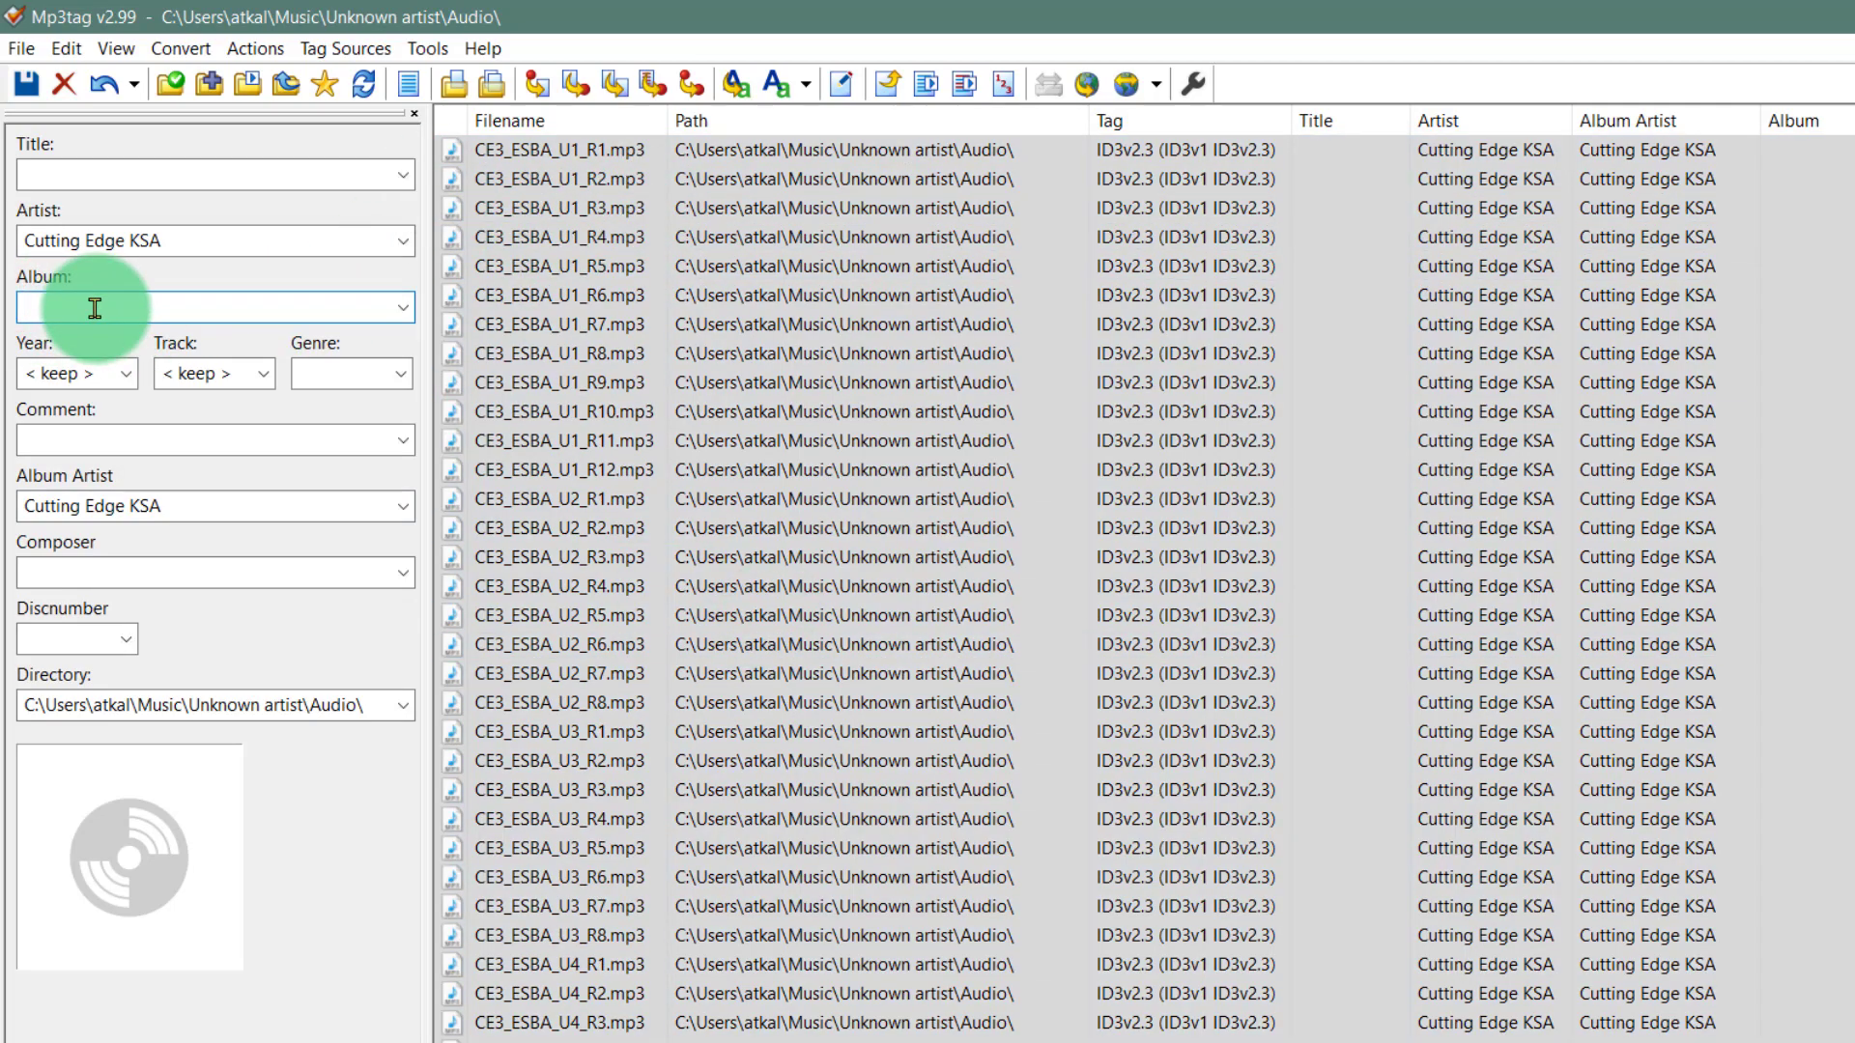
type("Elementary")
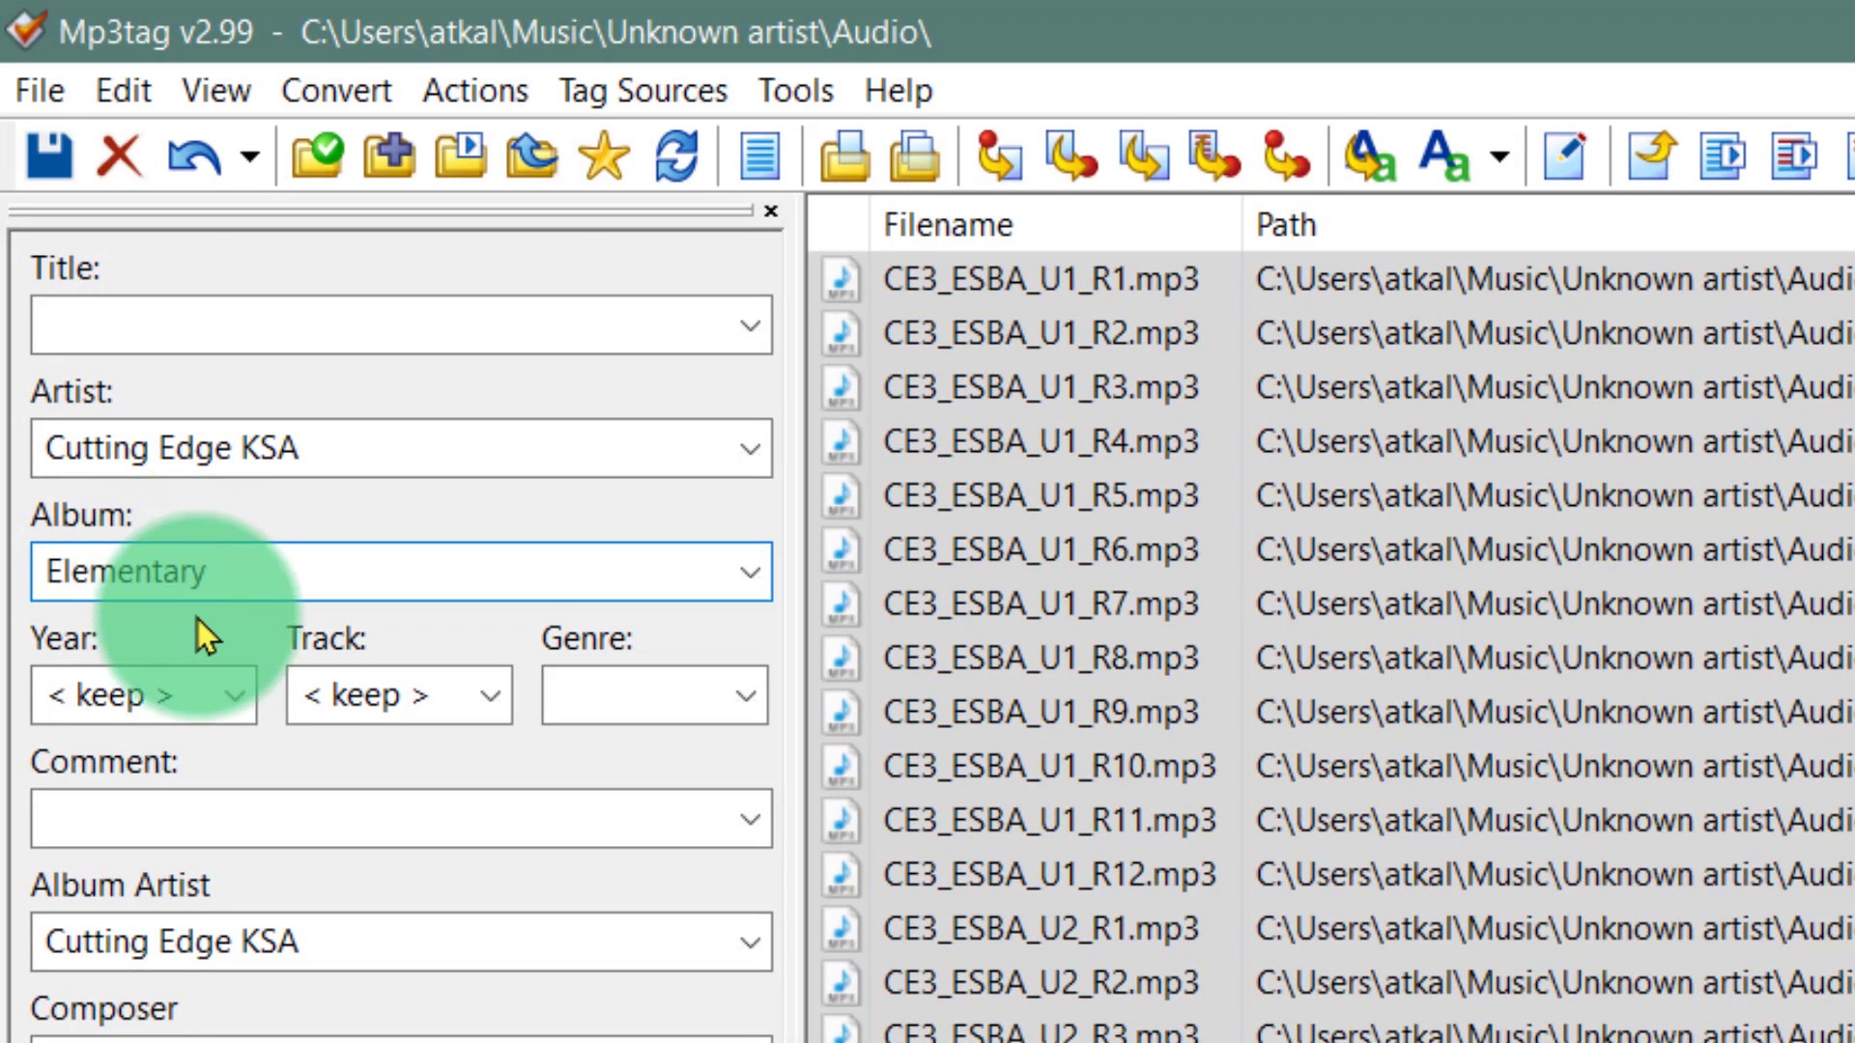
left_click(46, 153)
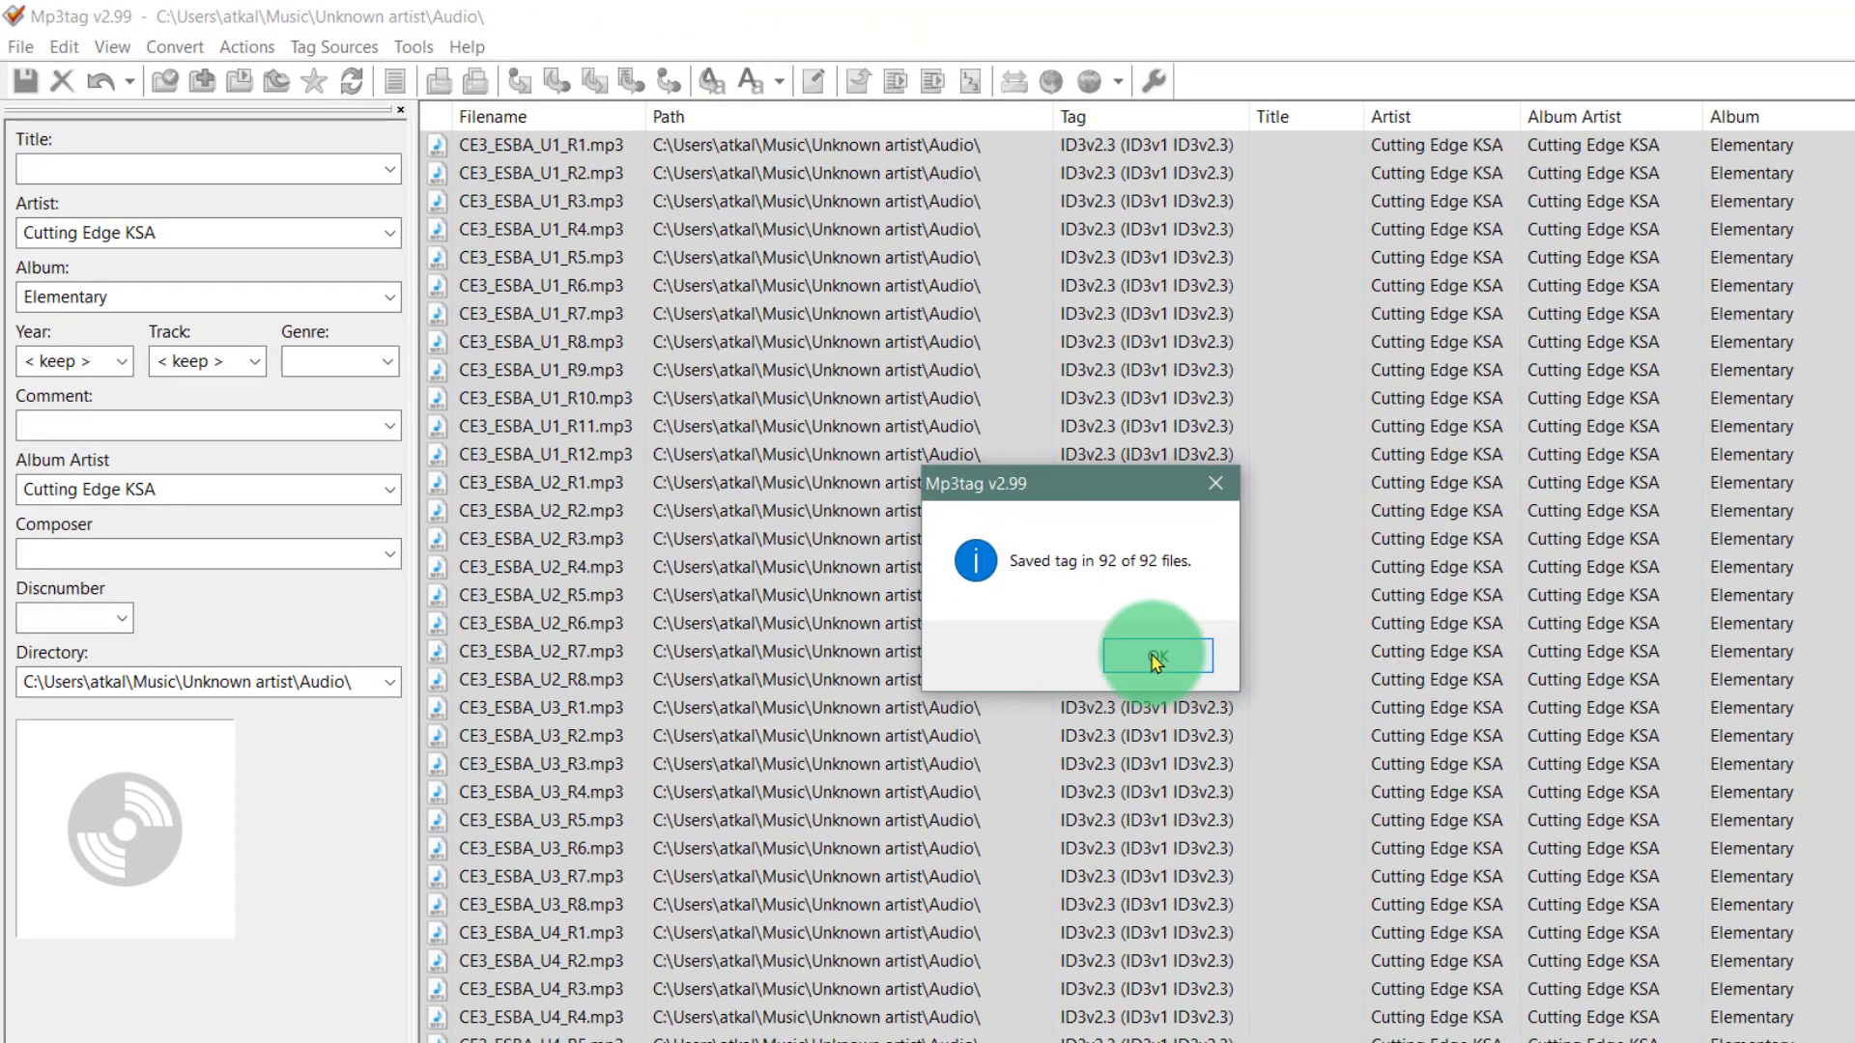
left_click(1157, 660)
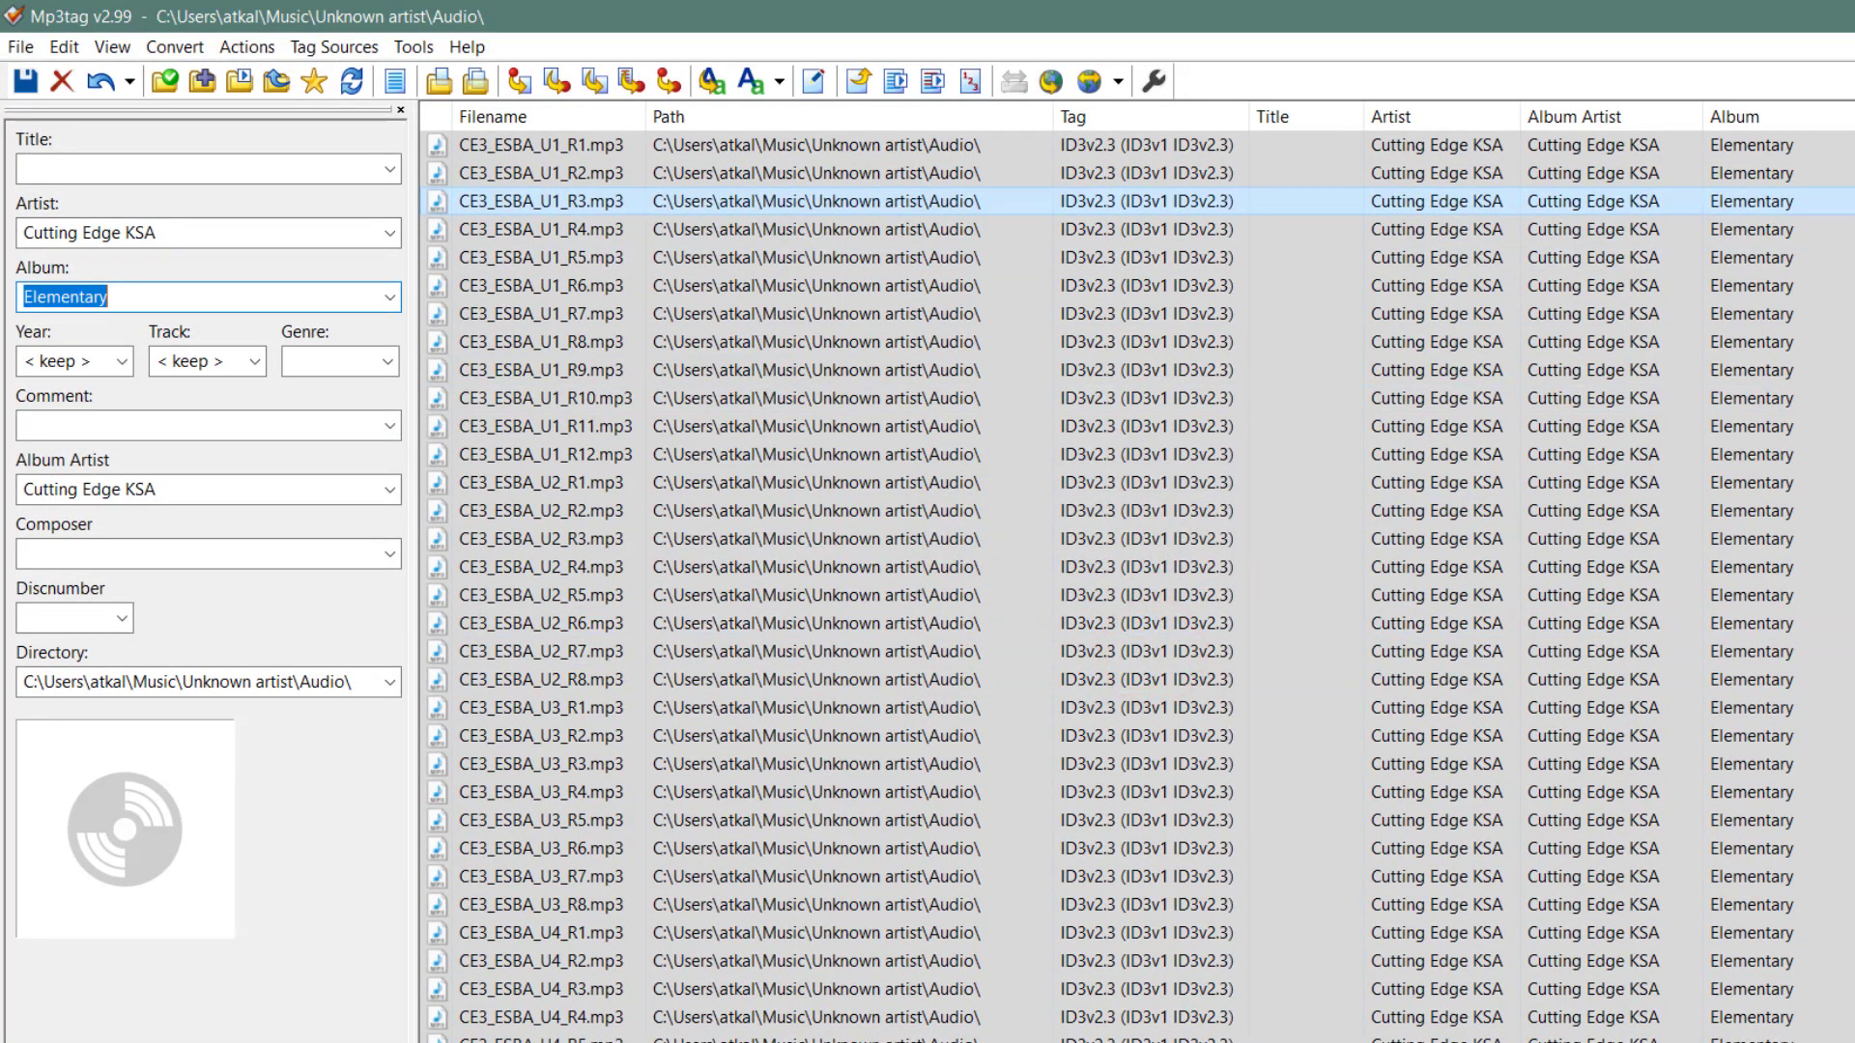
left_click(1292, 183)
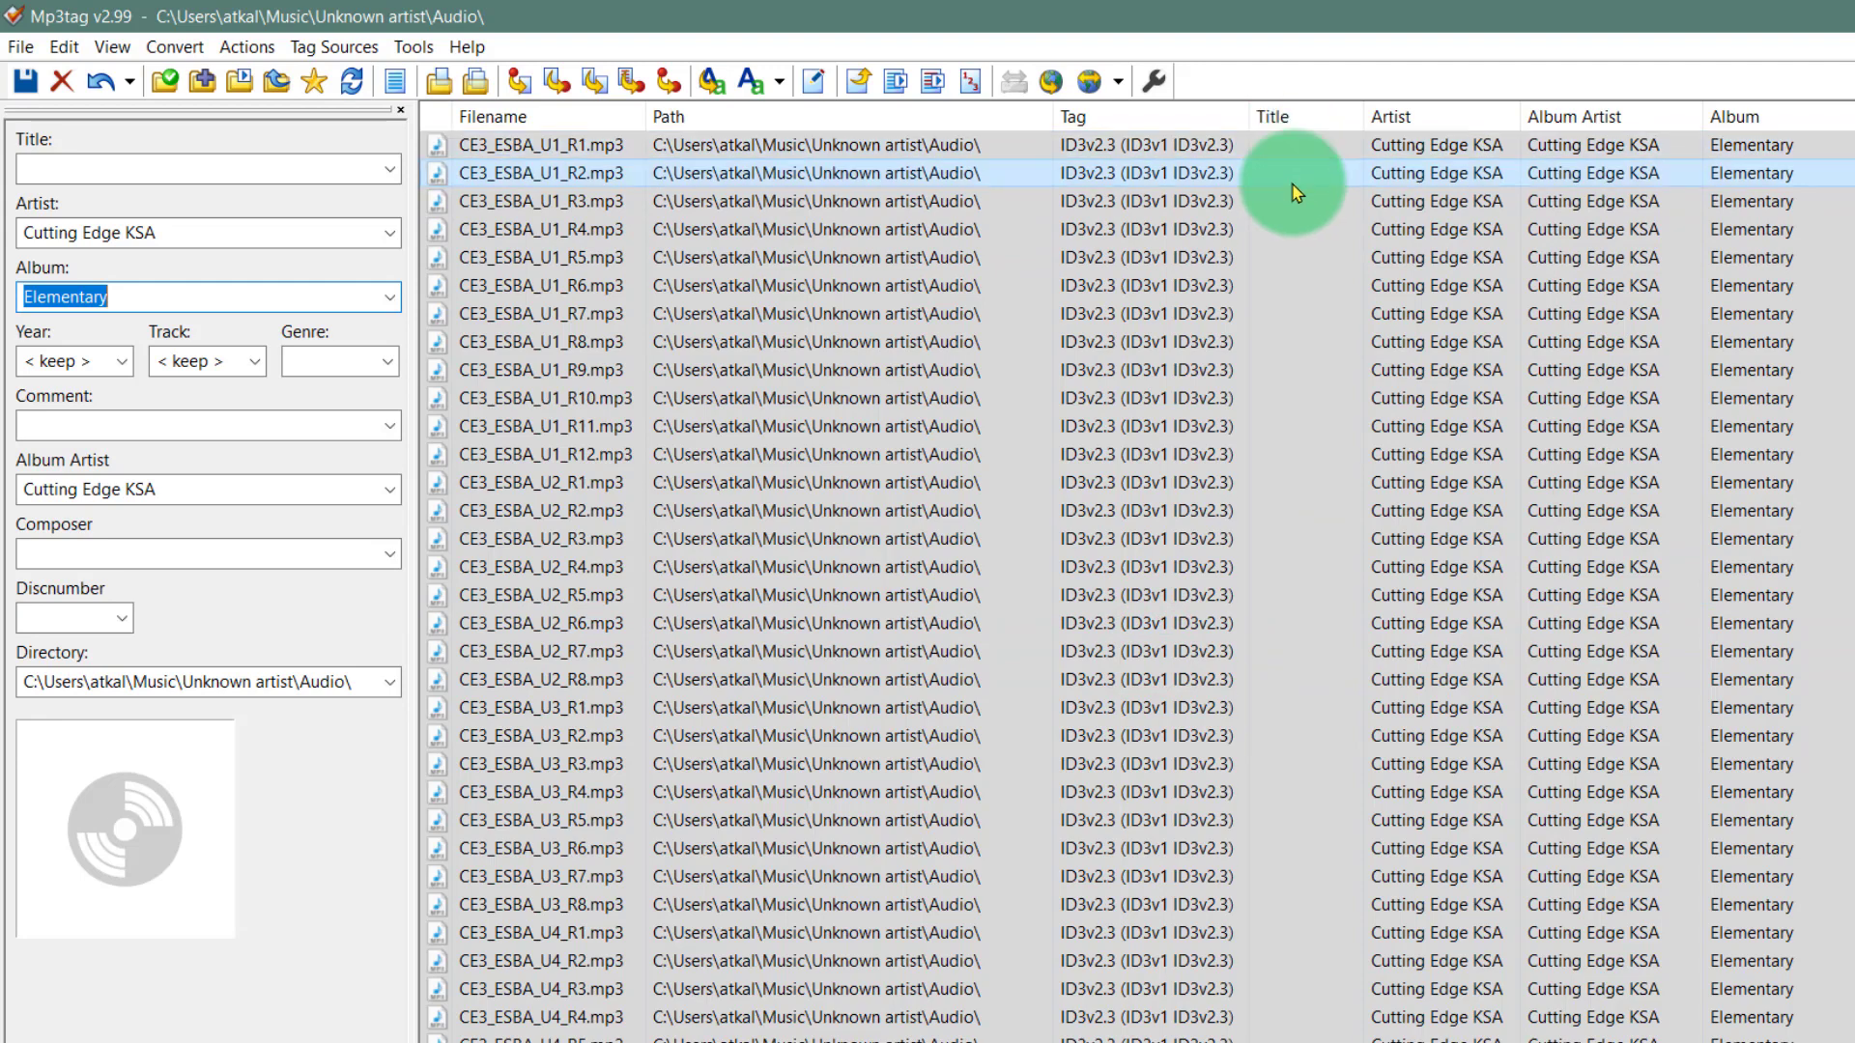
left_click(1331, 368)
left_click(1324, 257)
left_click(927, 366)
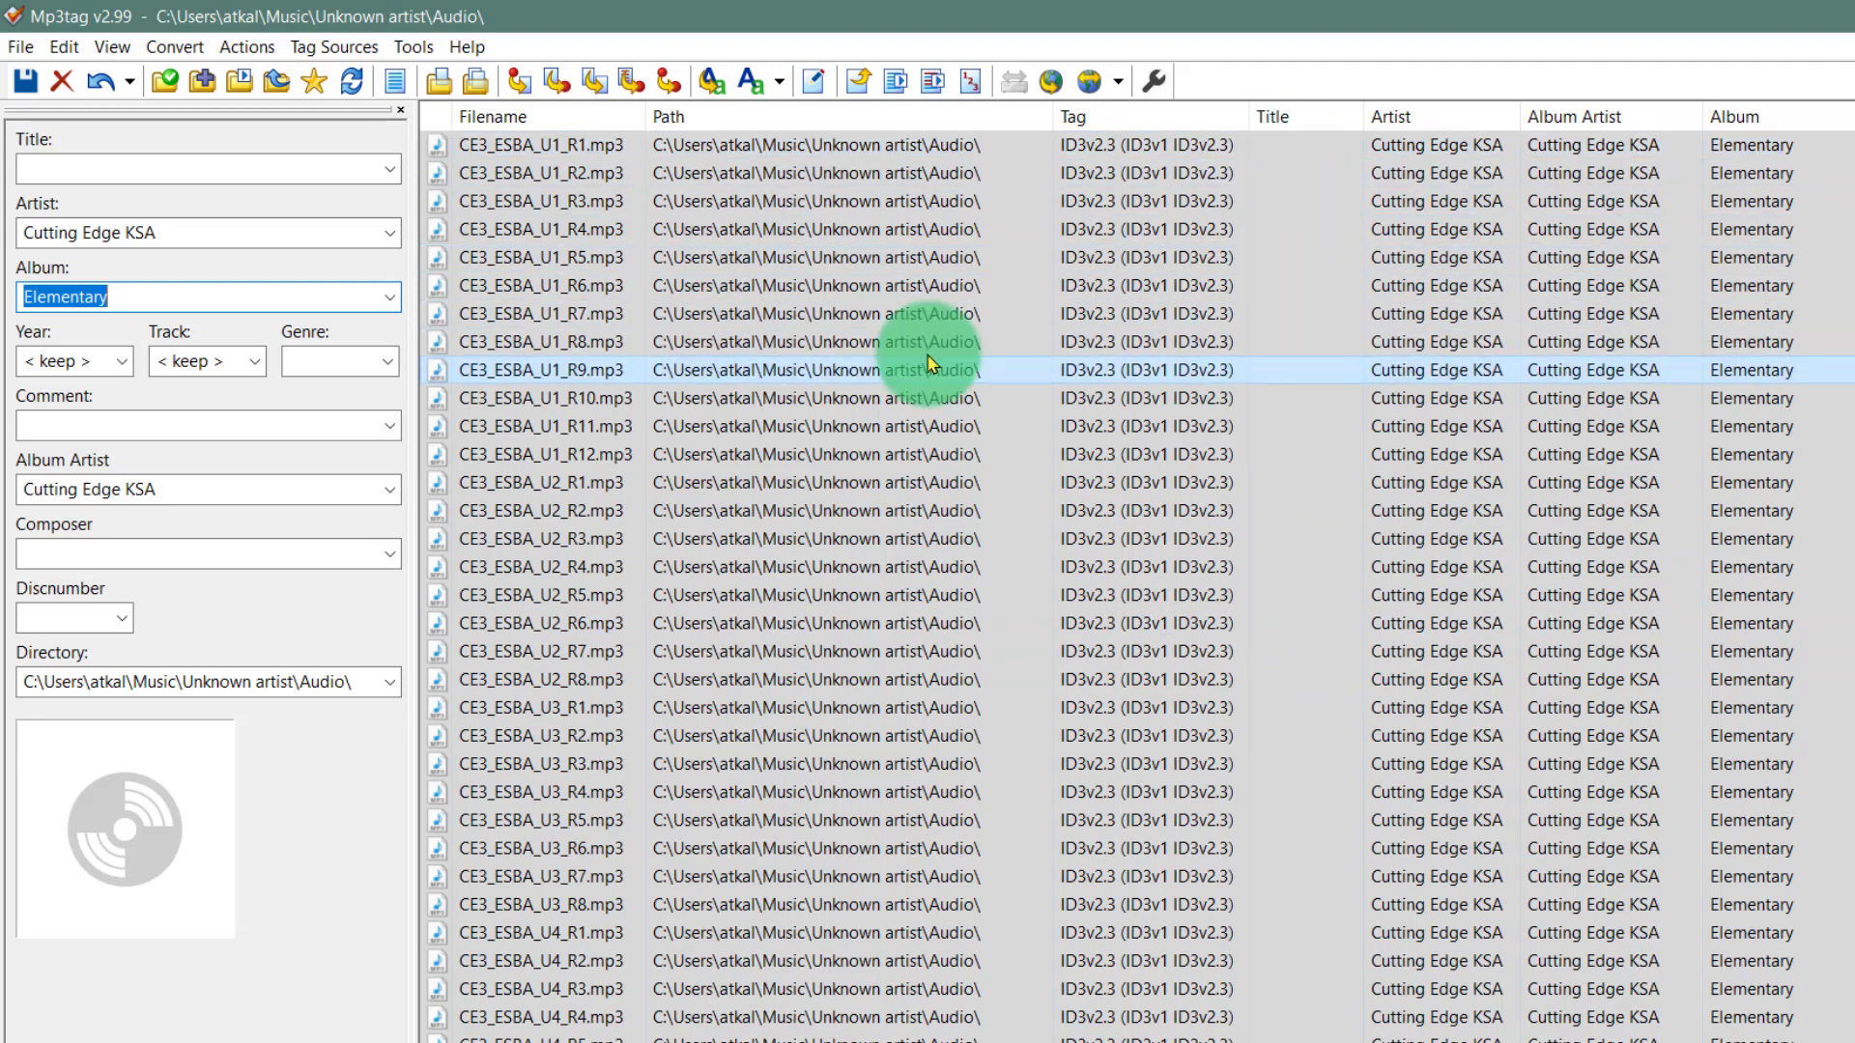
left_click(518, 145)
left_click(526, 367)
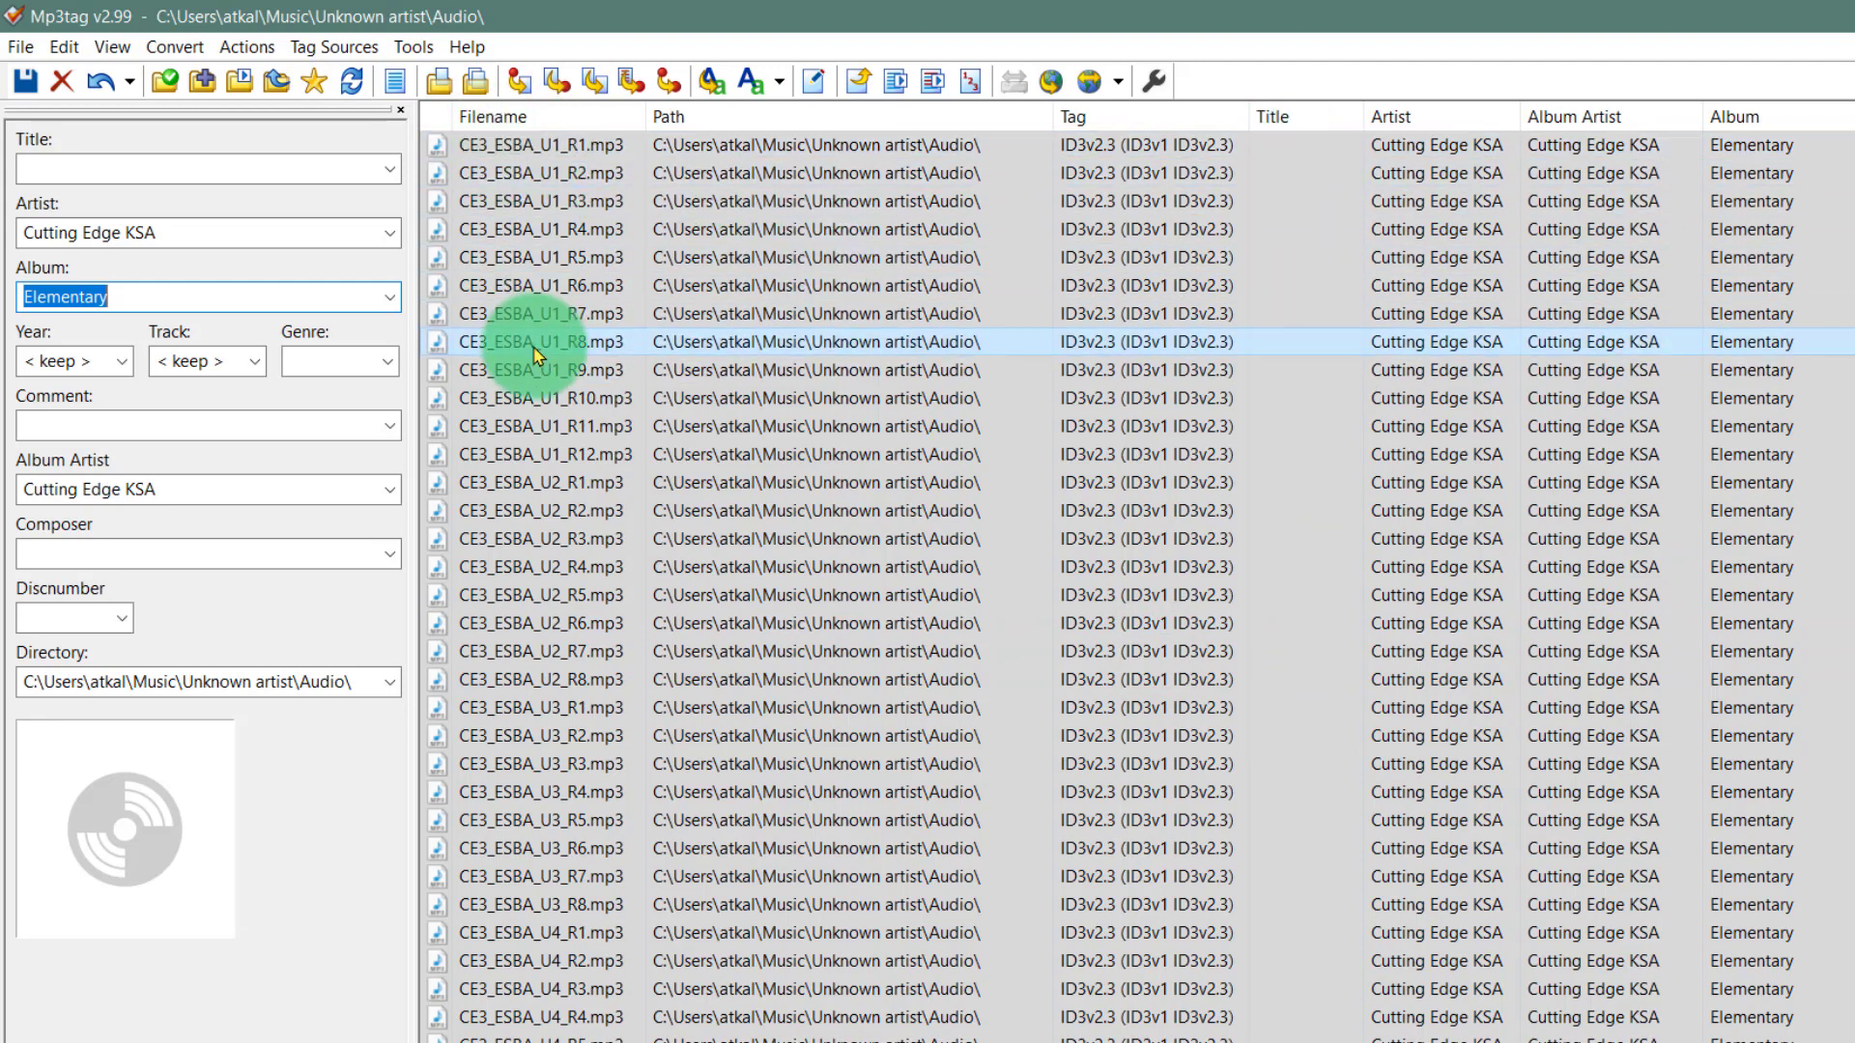
Select all files in the list and widen the Title column.
key("ctrl+a")
left_click(496, 150)
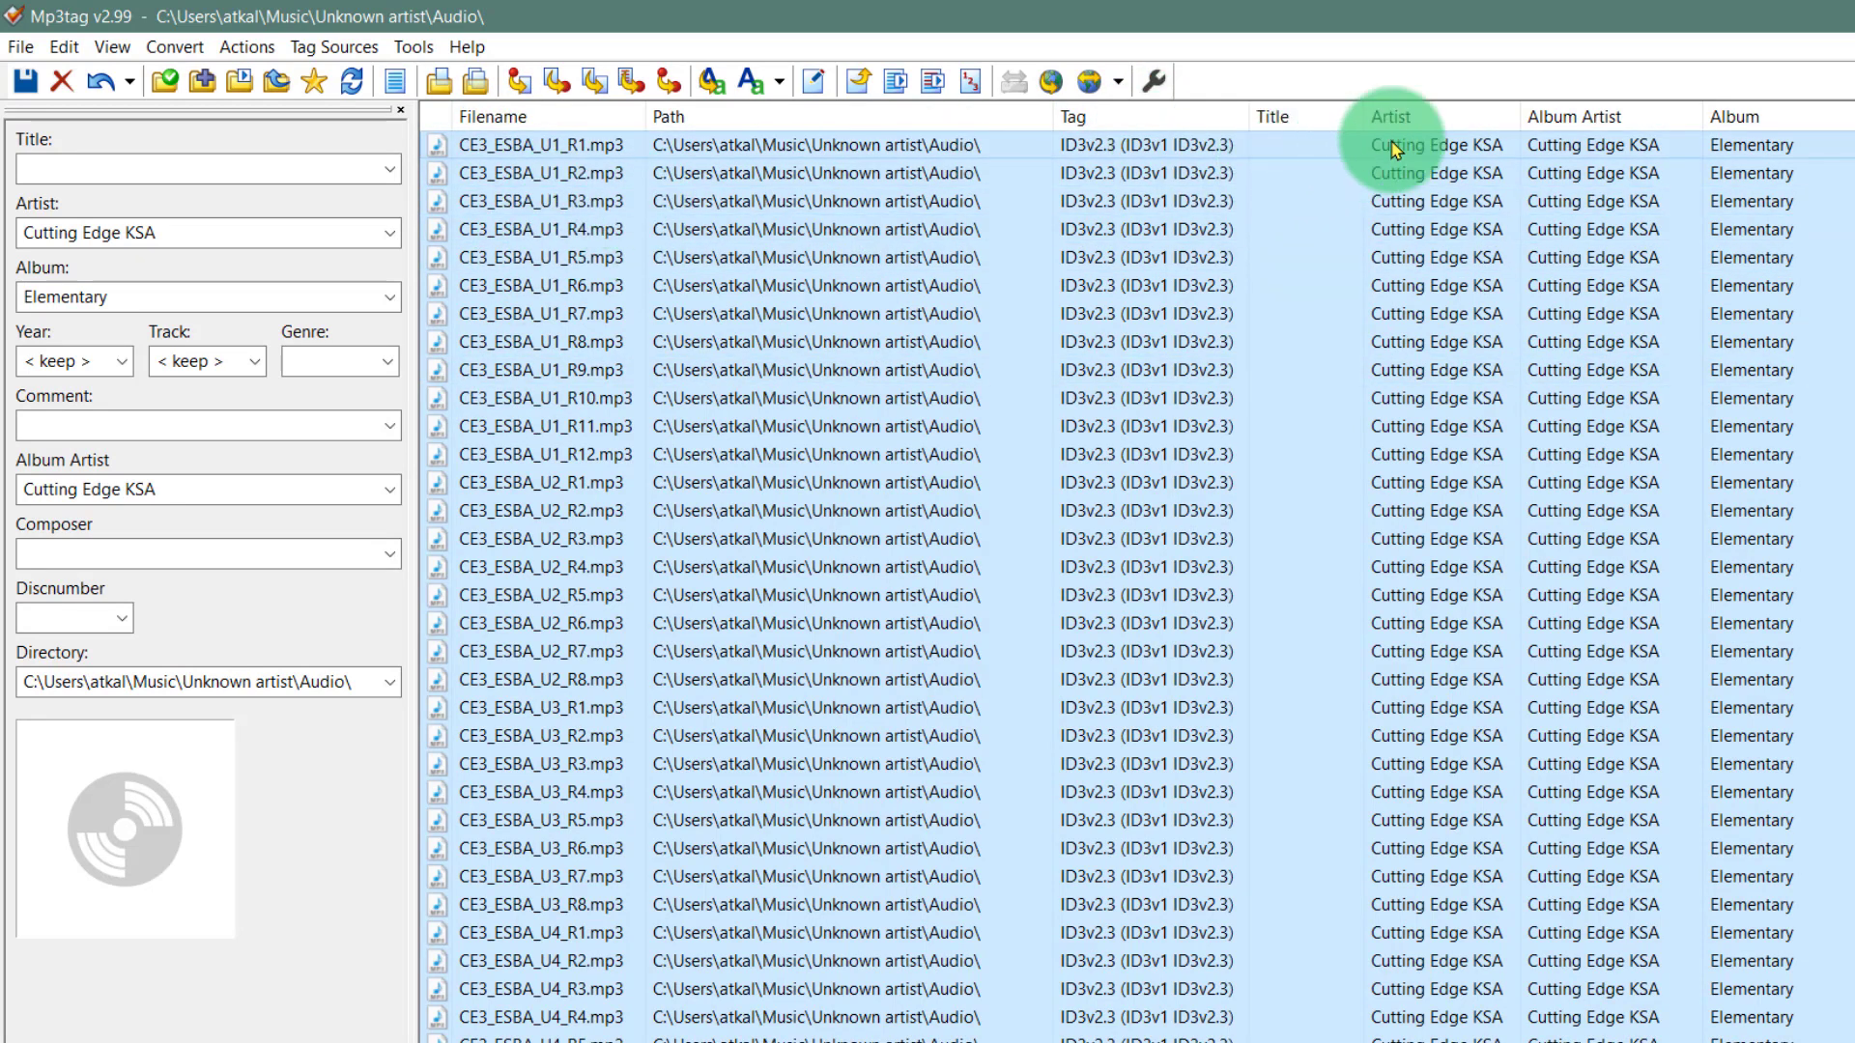
left_click_drag(1366, 116, 1482, 115)
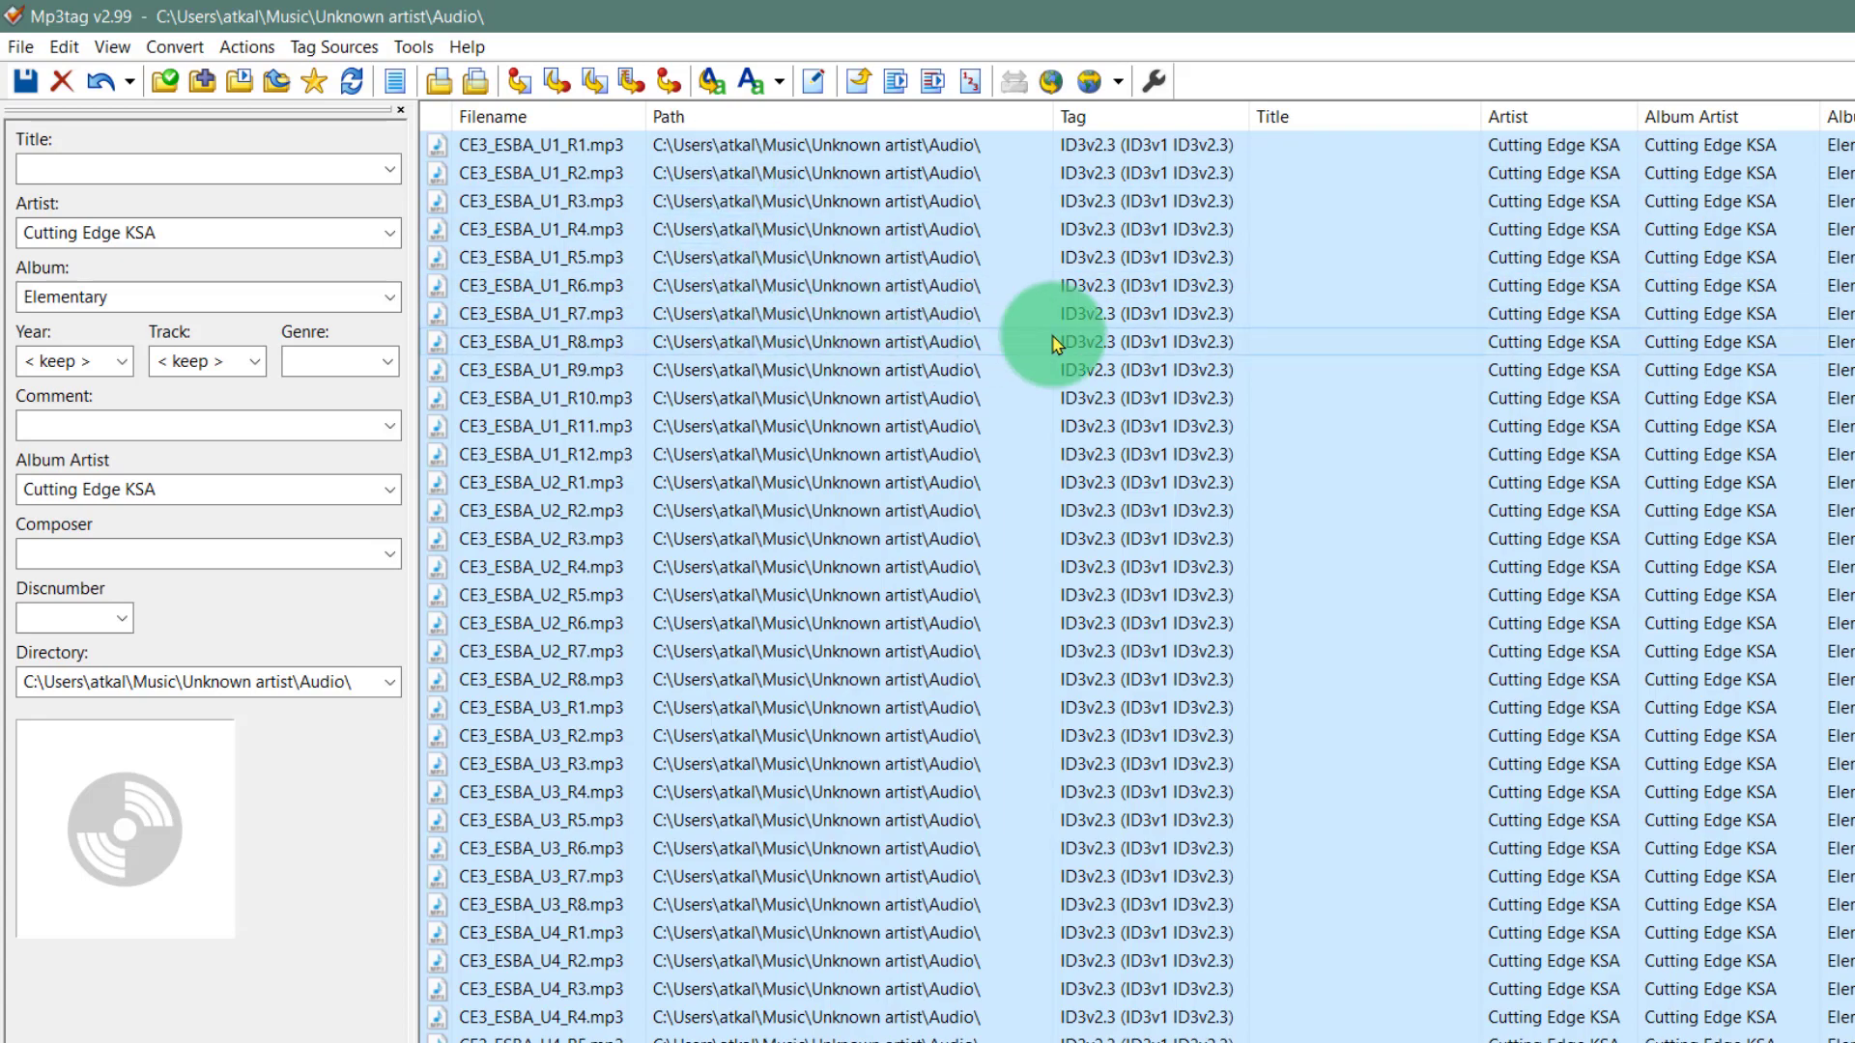
Start a Tag - Tag conversion for the selected files with TITLE as the target field.
right_click(998, 381)
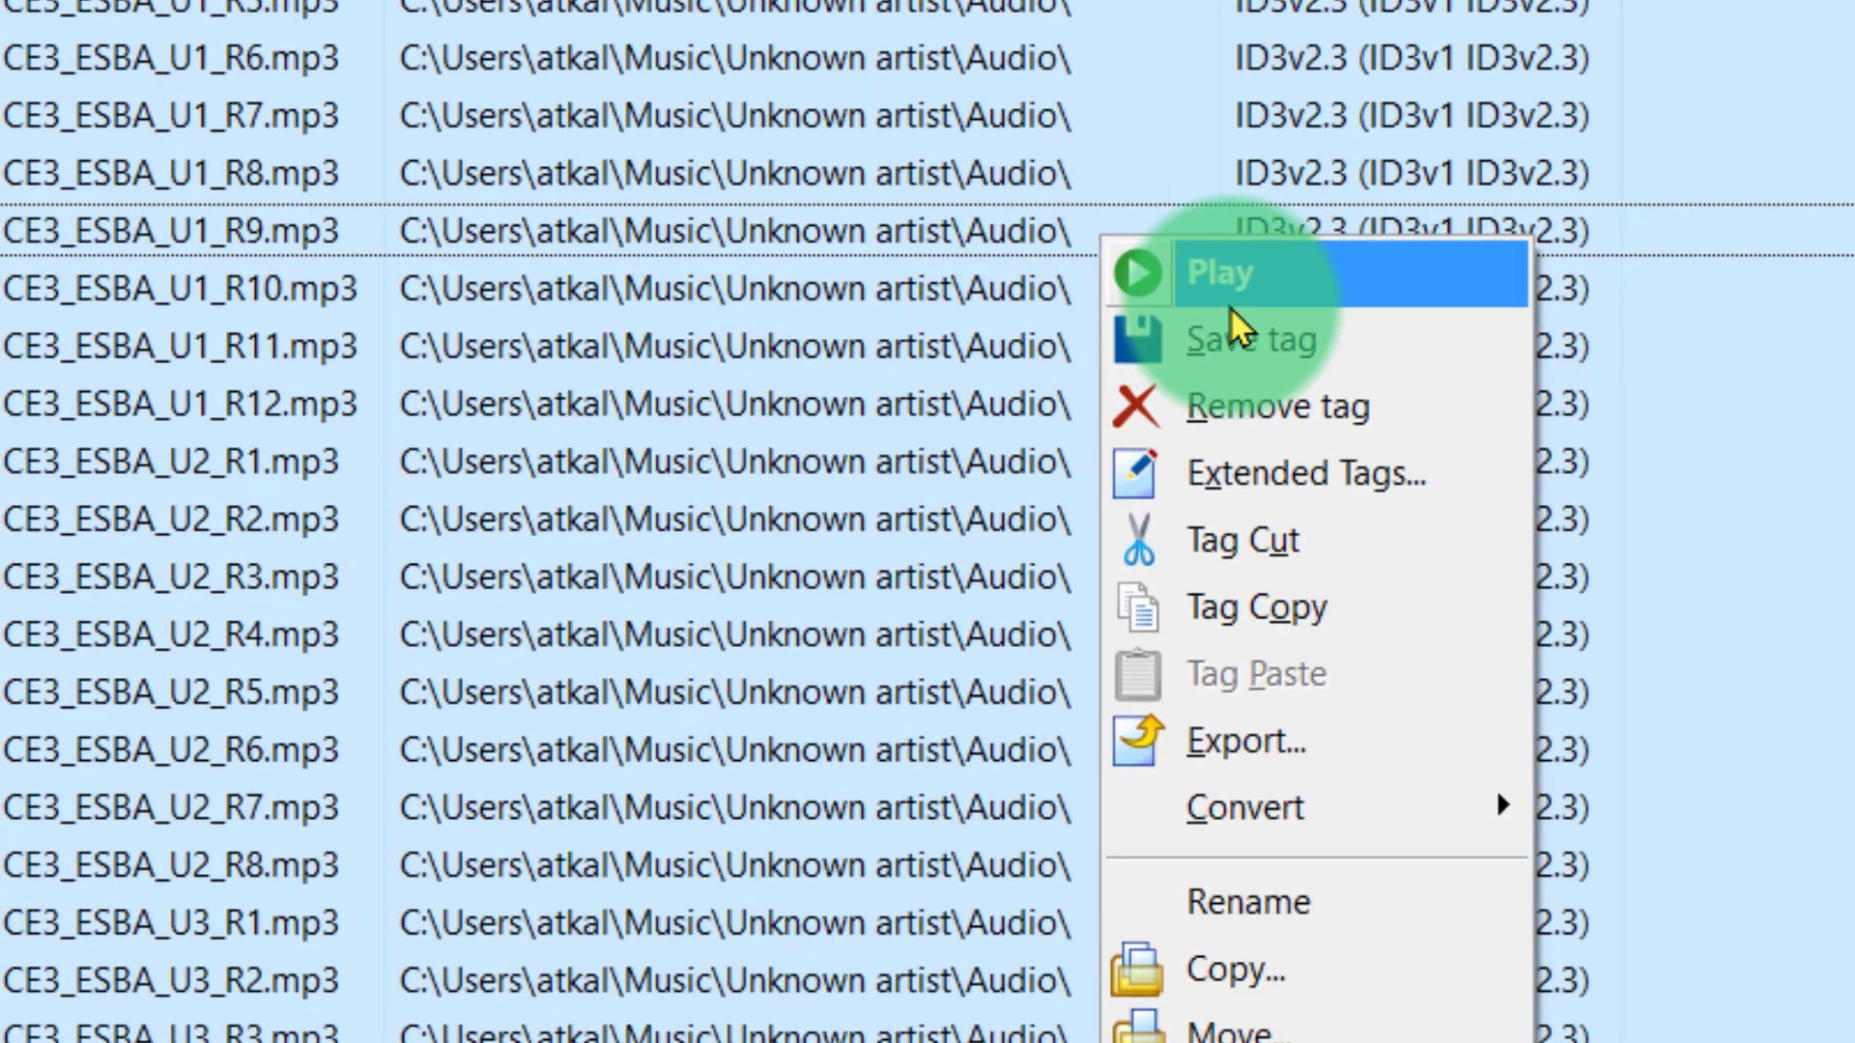
mouse_move(1366, 811)
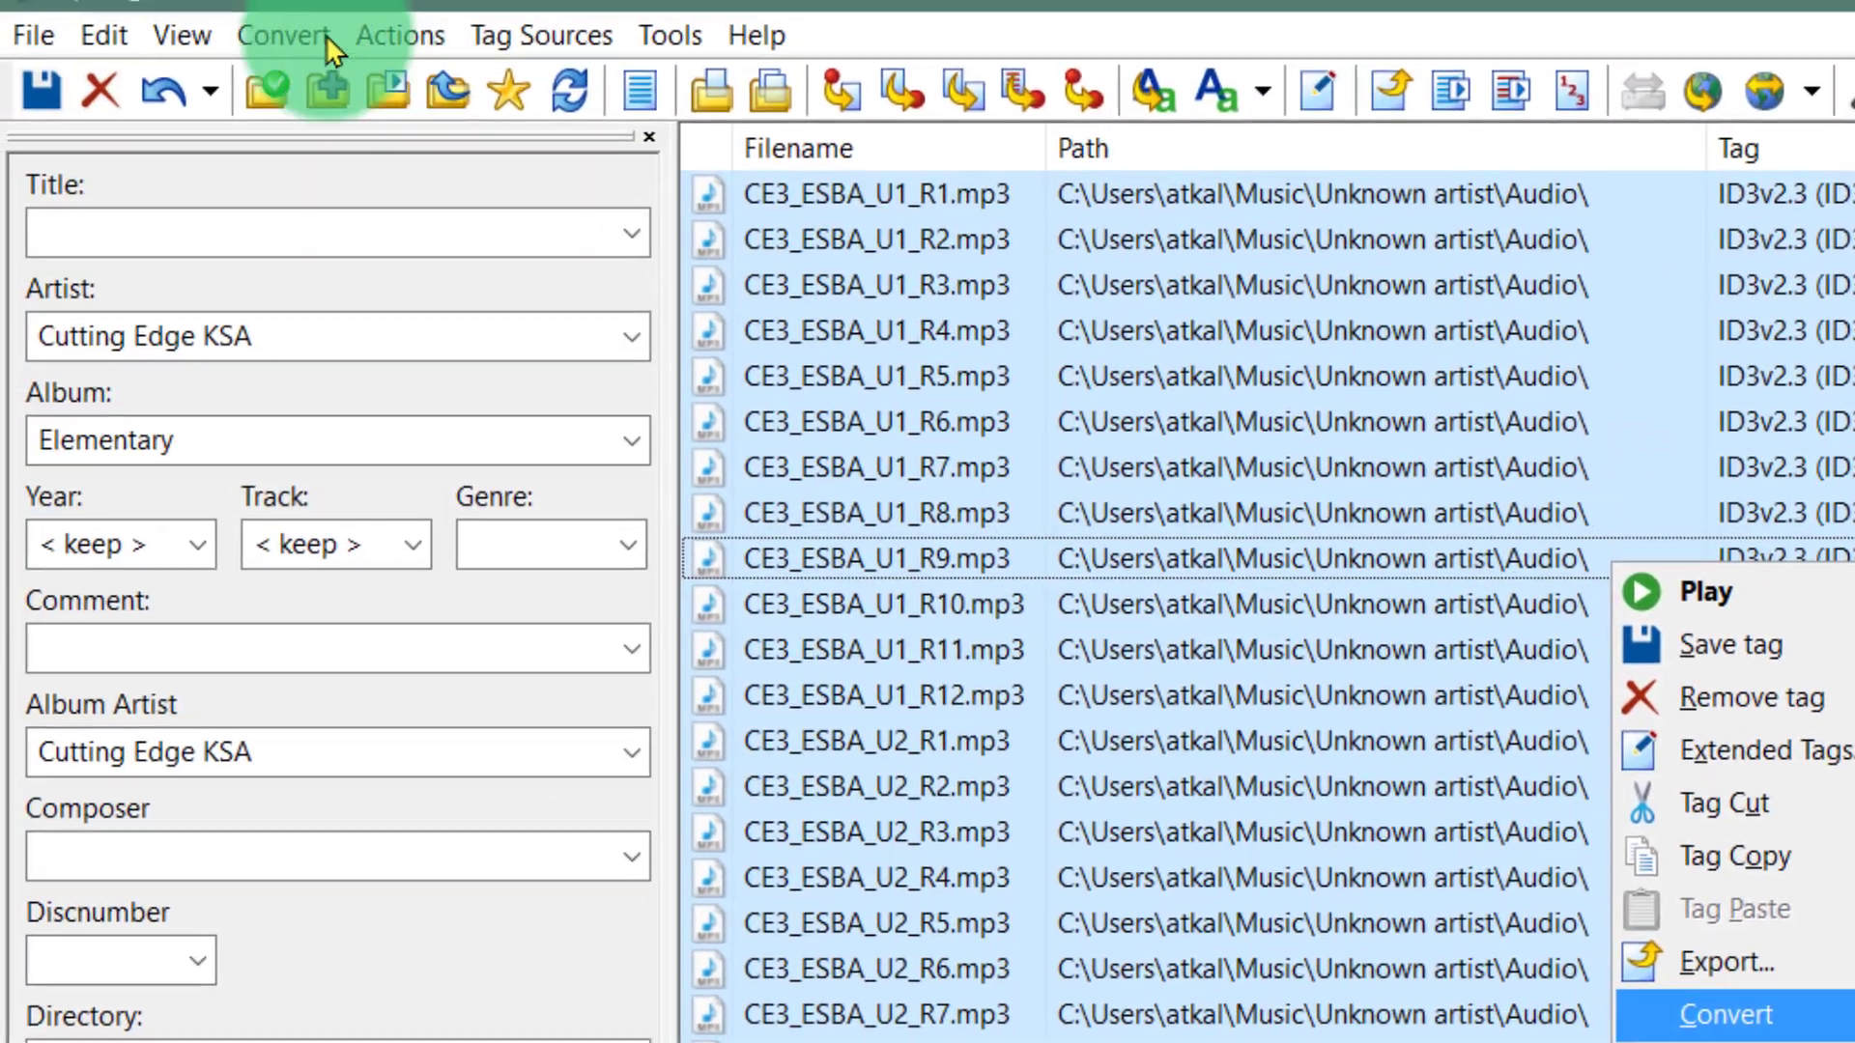
left_click(262, 29)
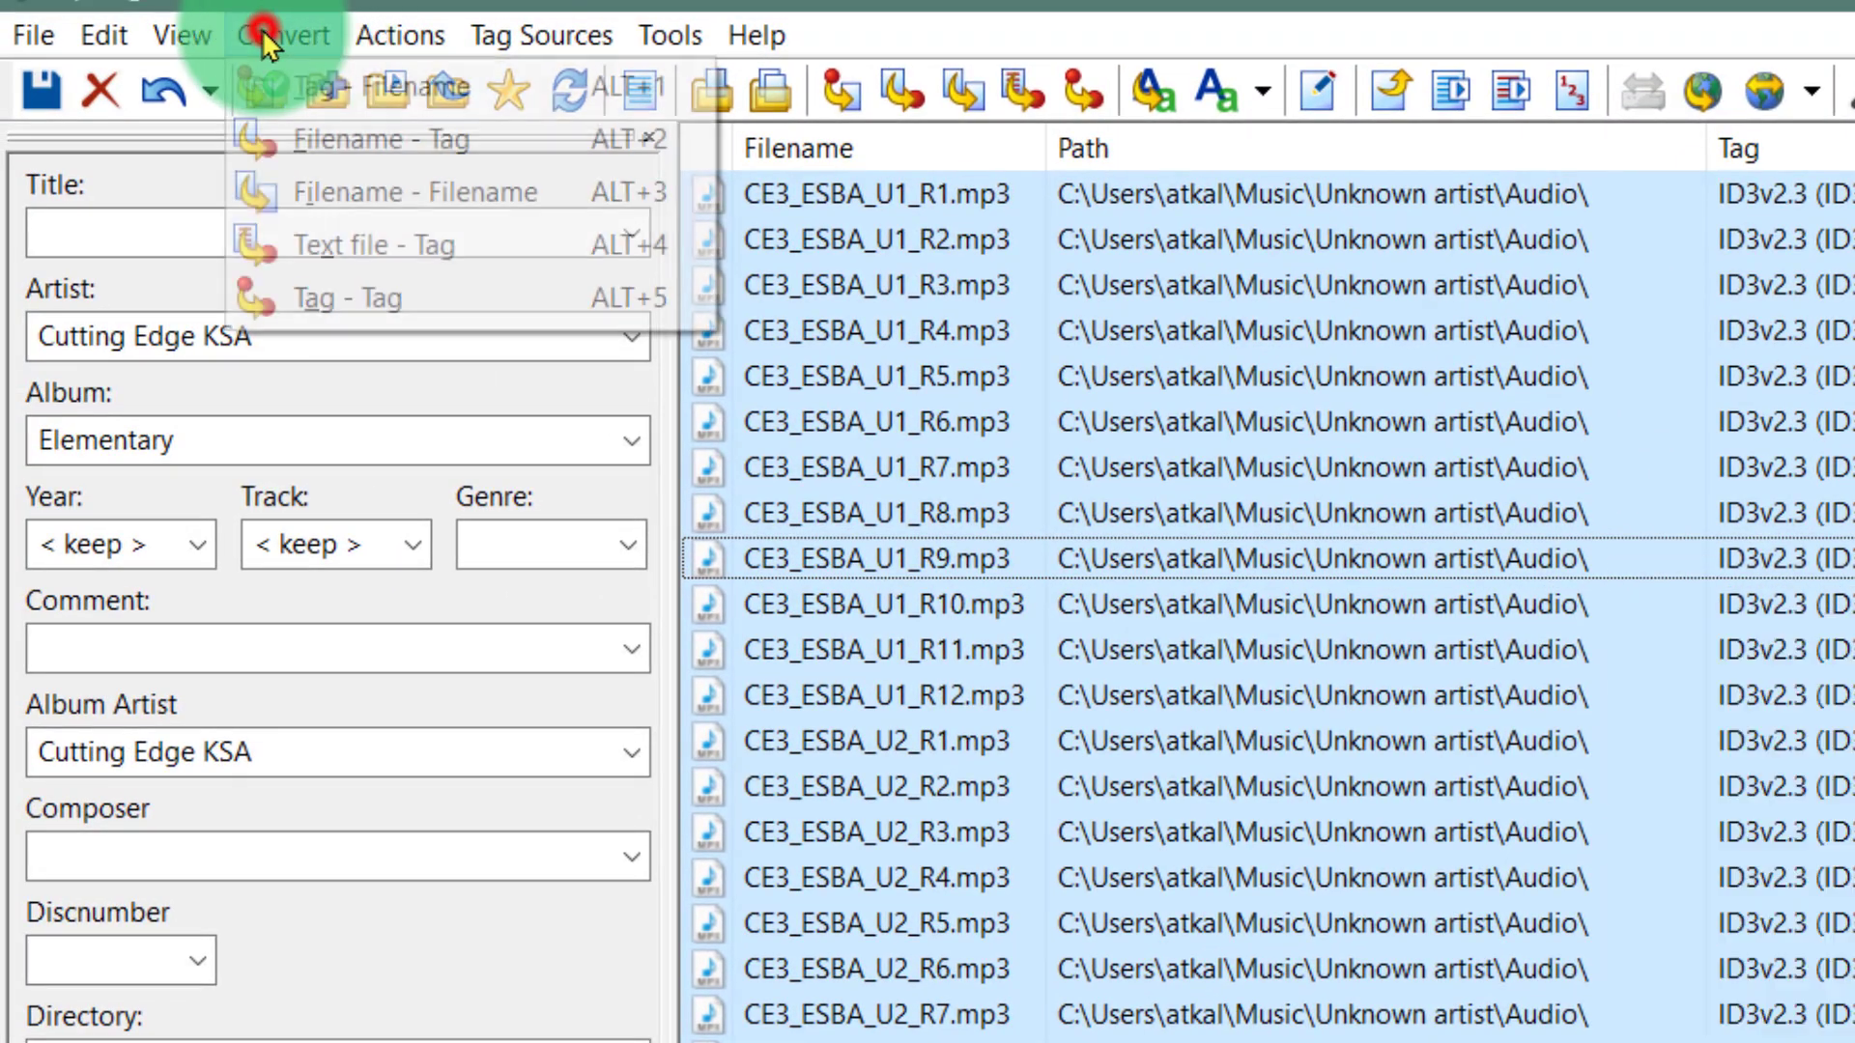
left_click(392, 288)
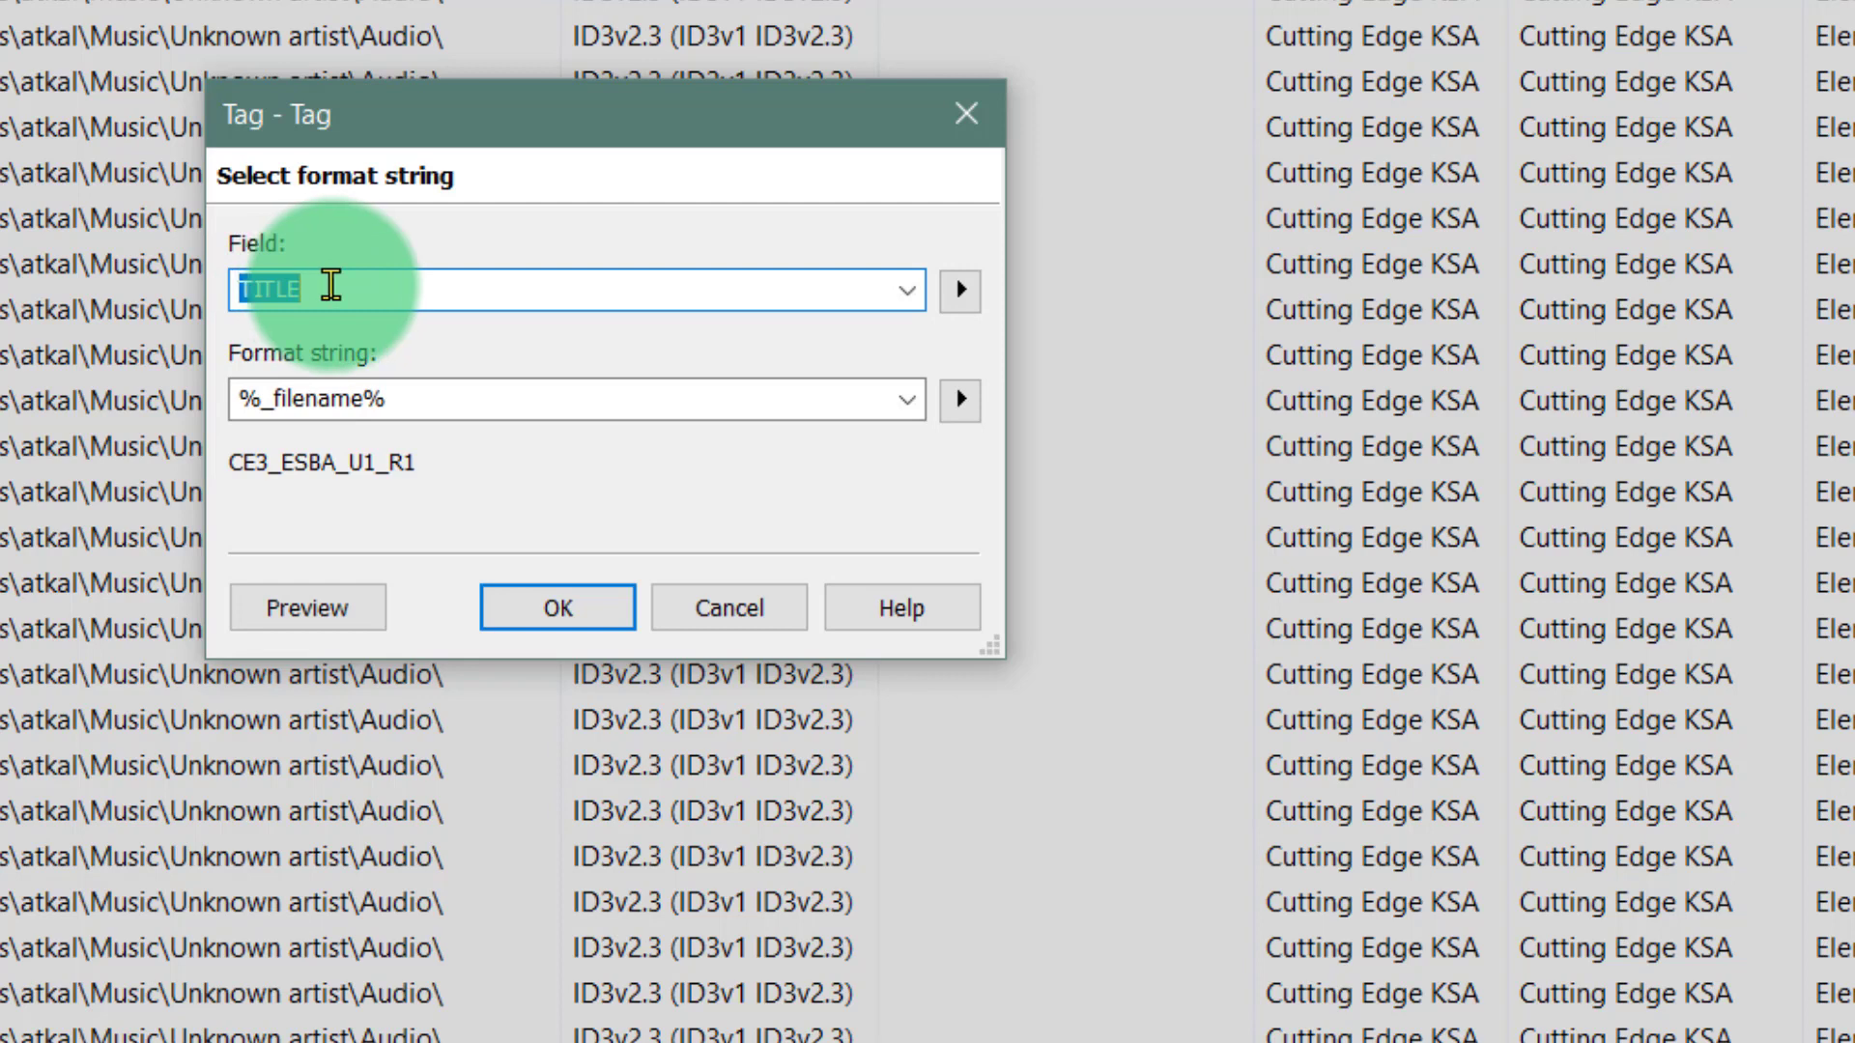
left_click(977, 302)
left_click(947, 287)
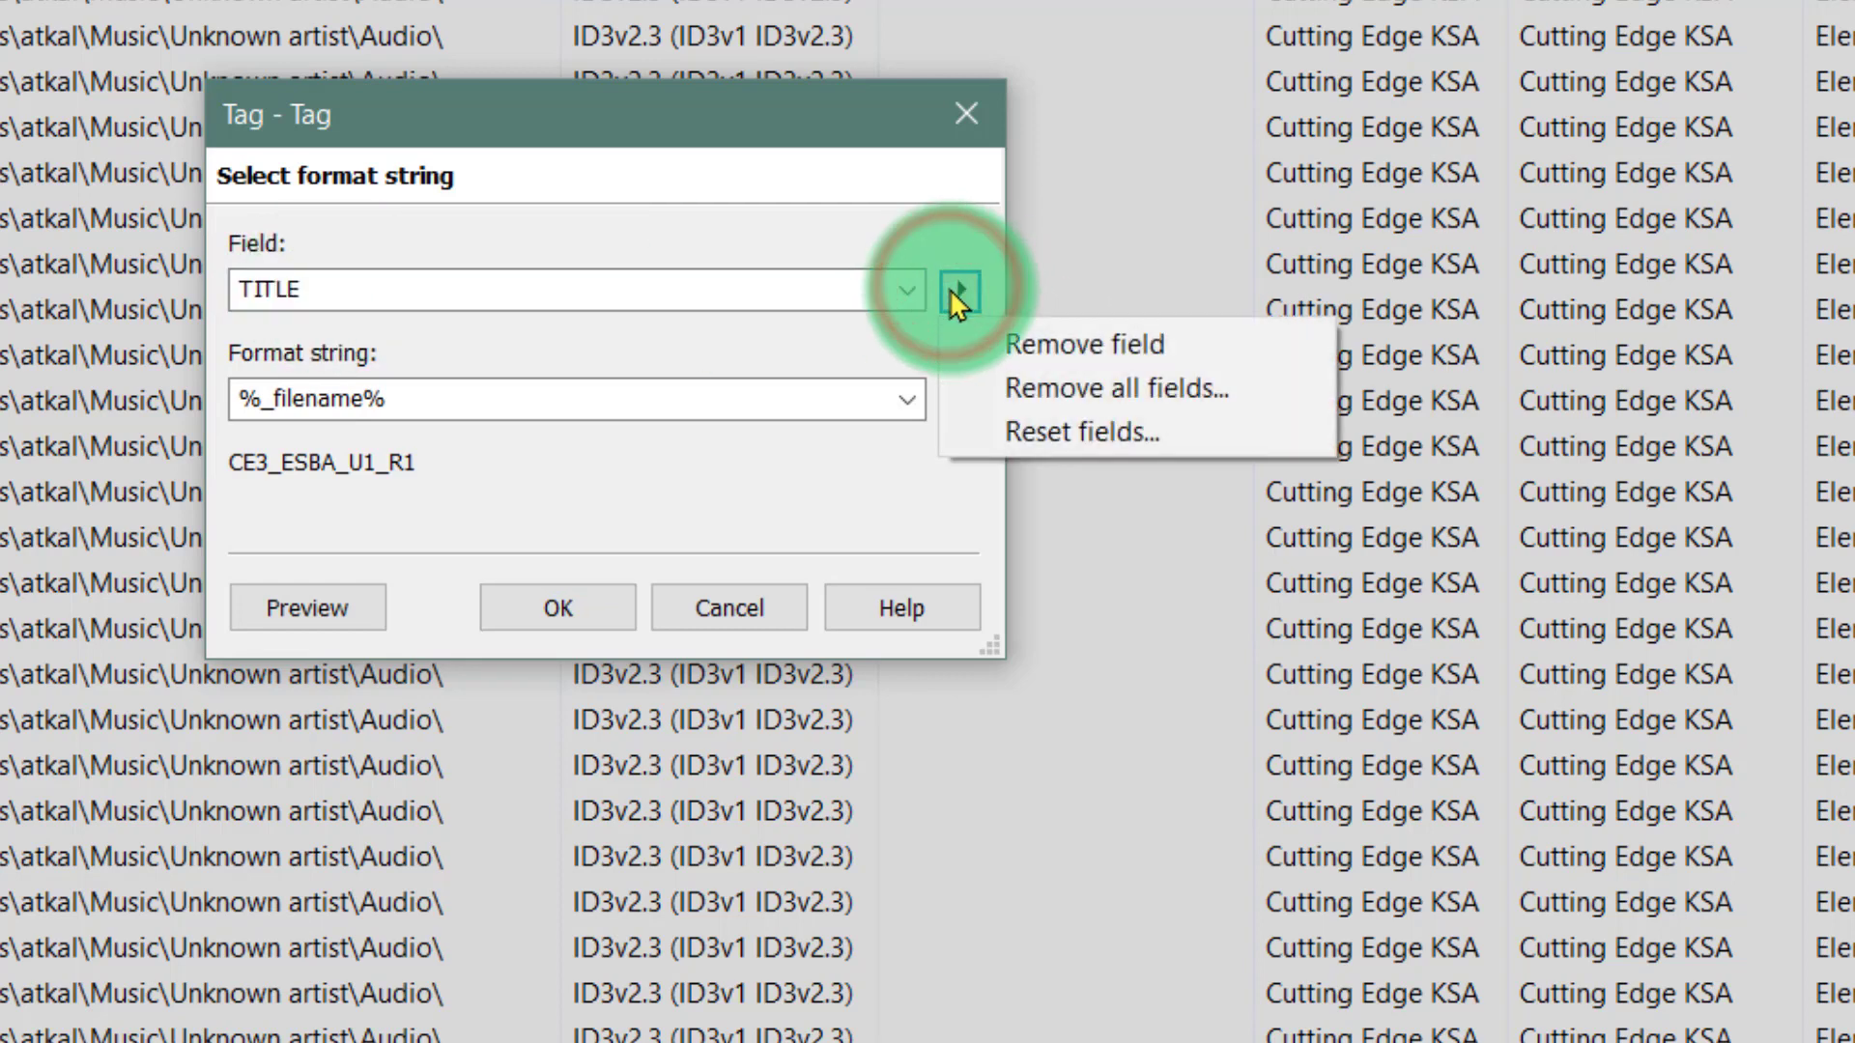
left_click(913, 290)
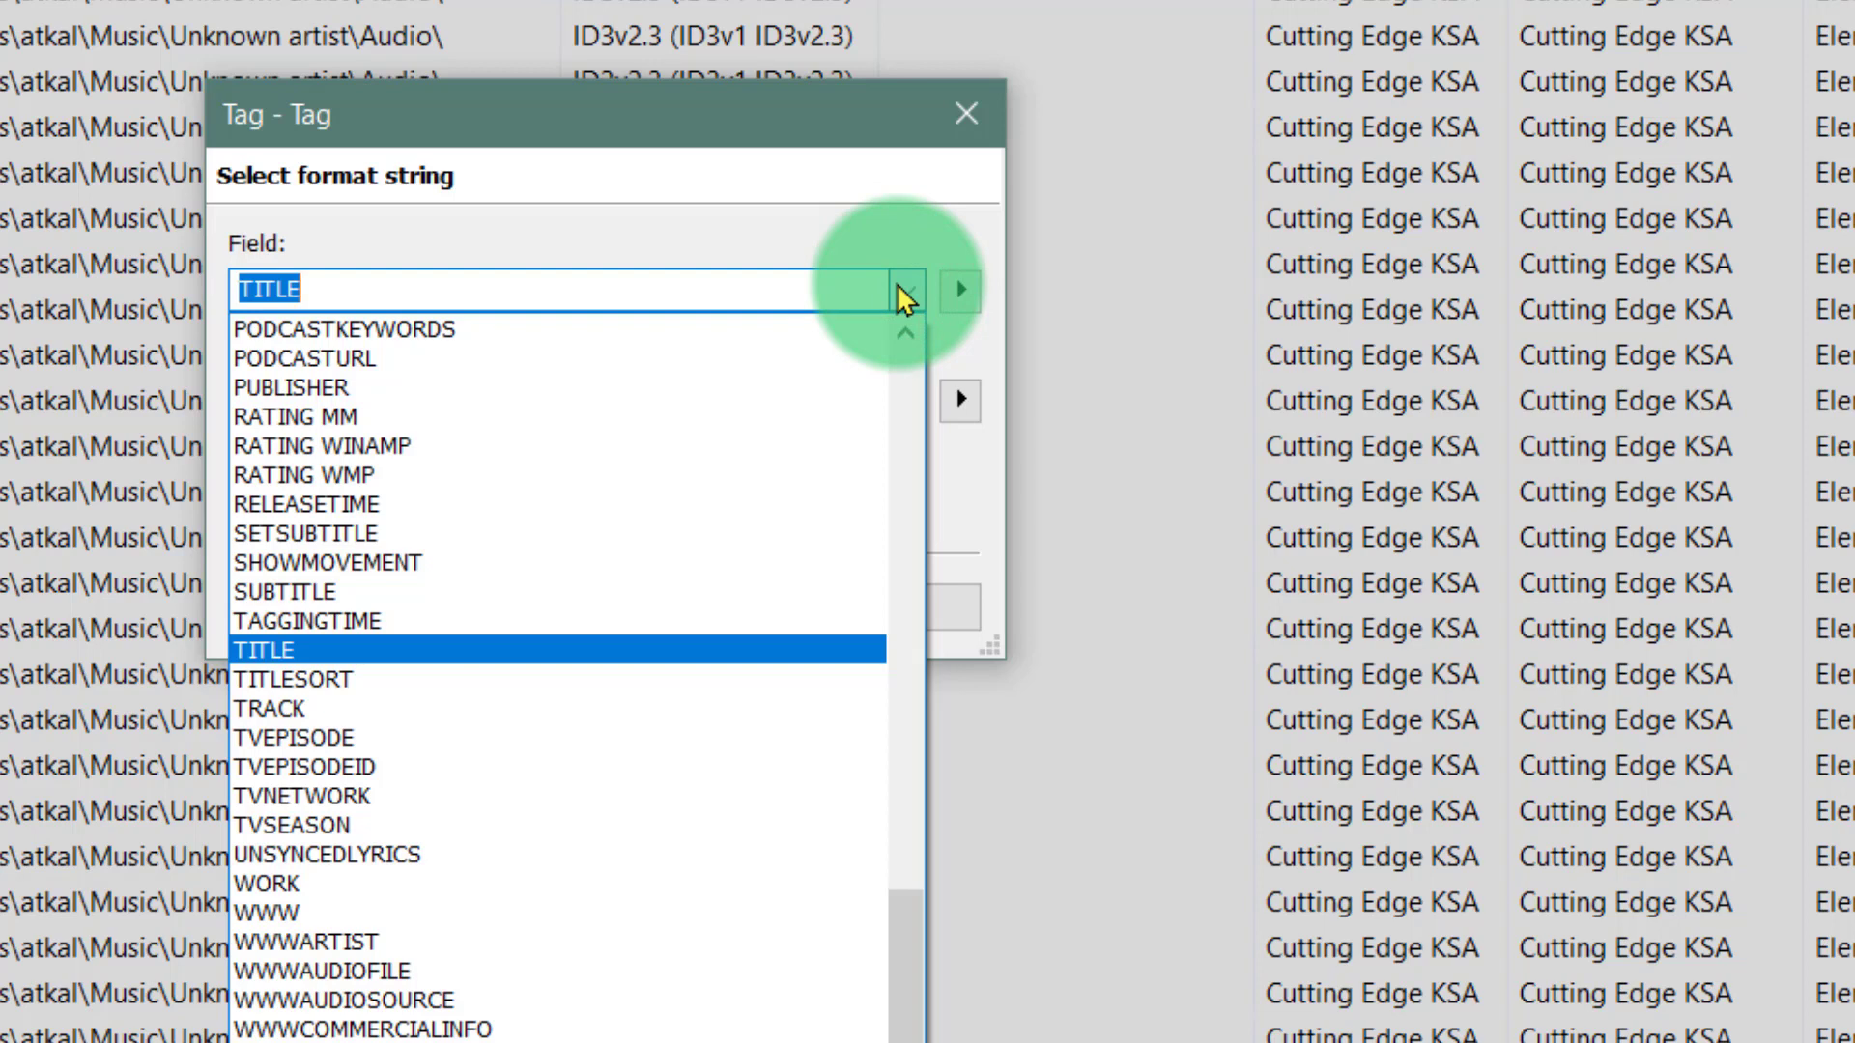
left_click(905, 292)
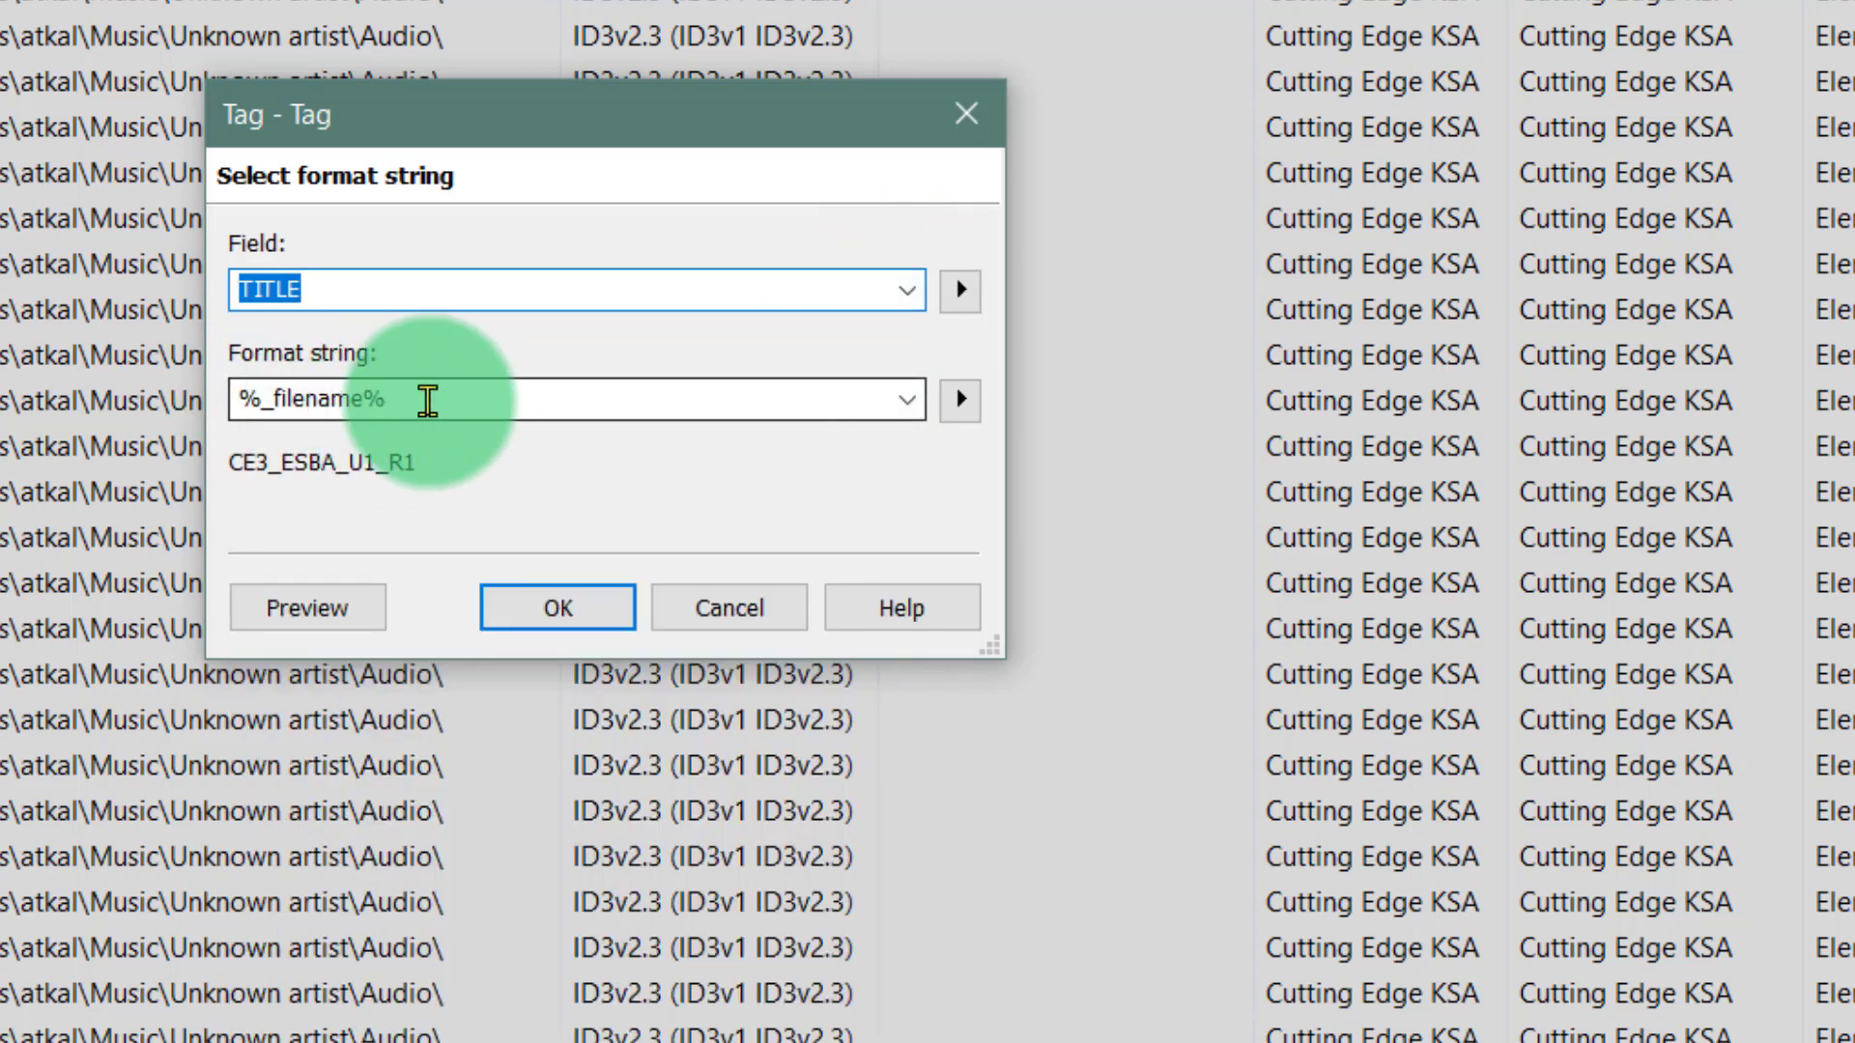
Replace the format string with the filename information field, %_filename%, and run the conversion to fill in the titles.
left_click(446, 401)
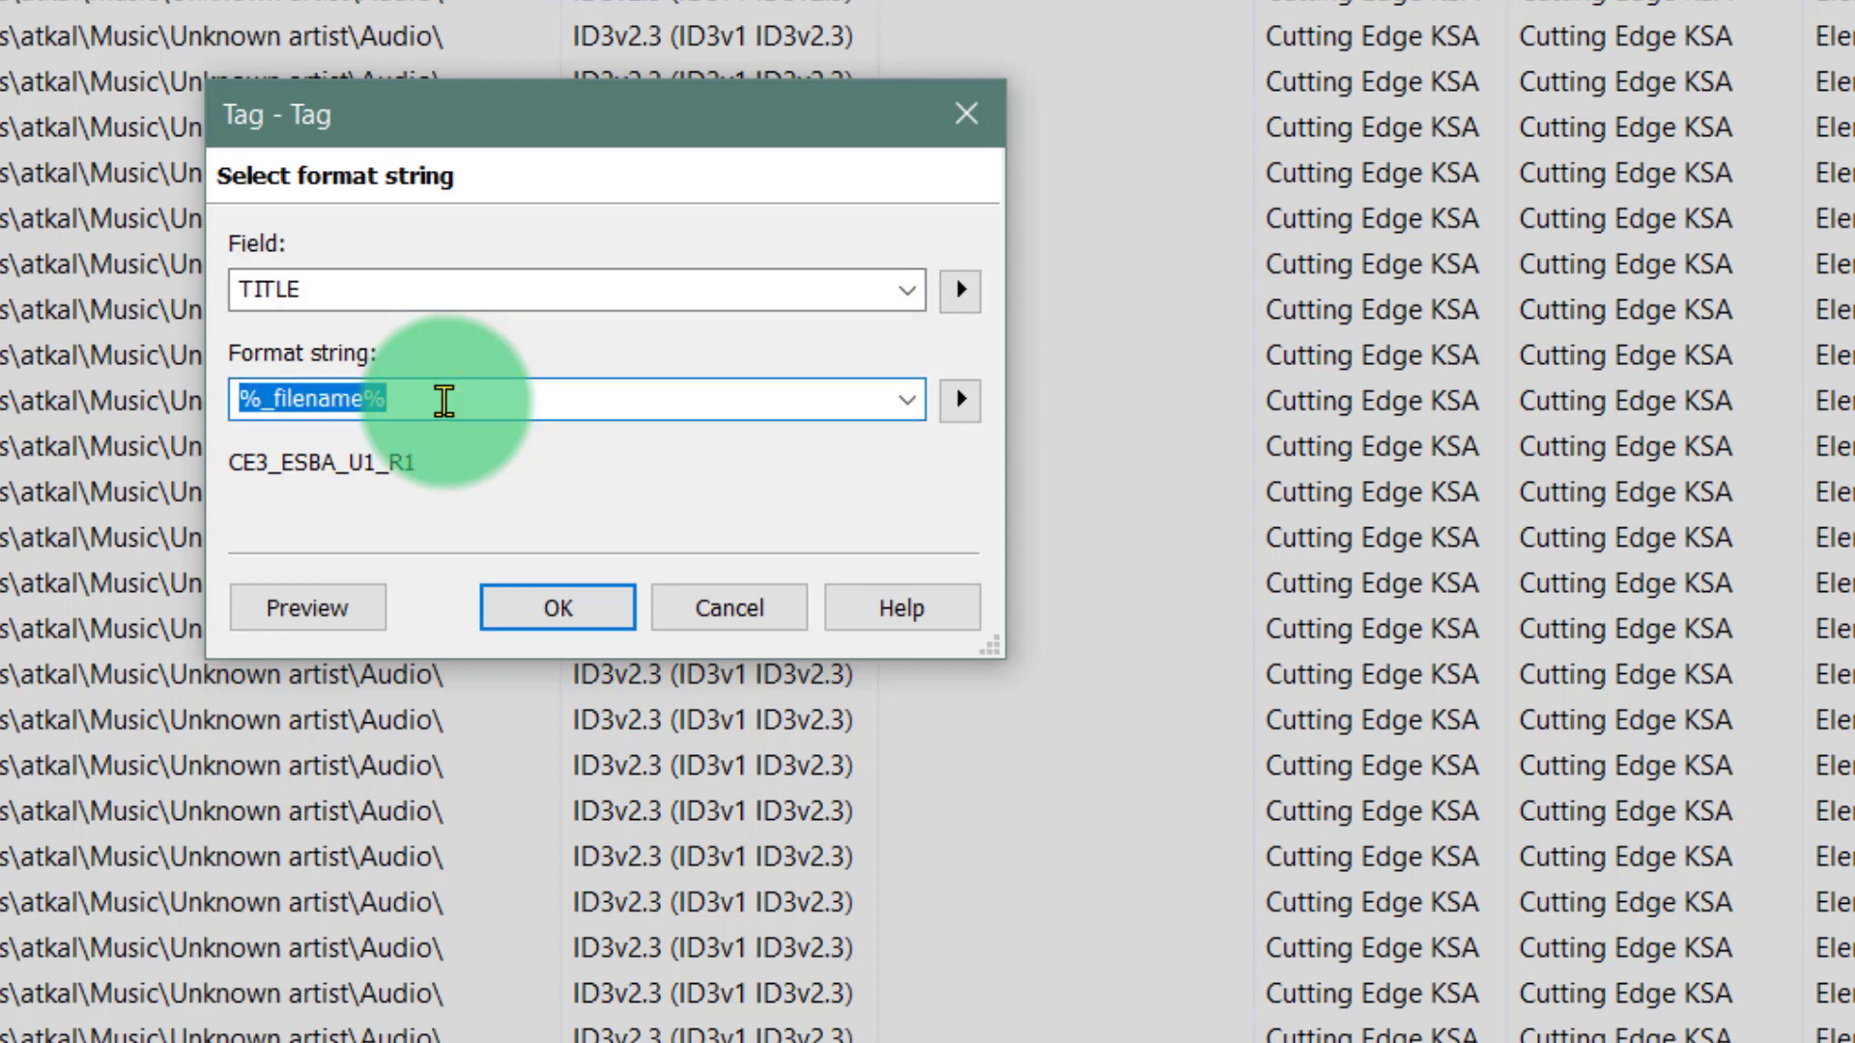
key("BackSpace")
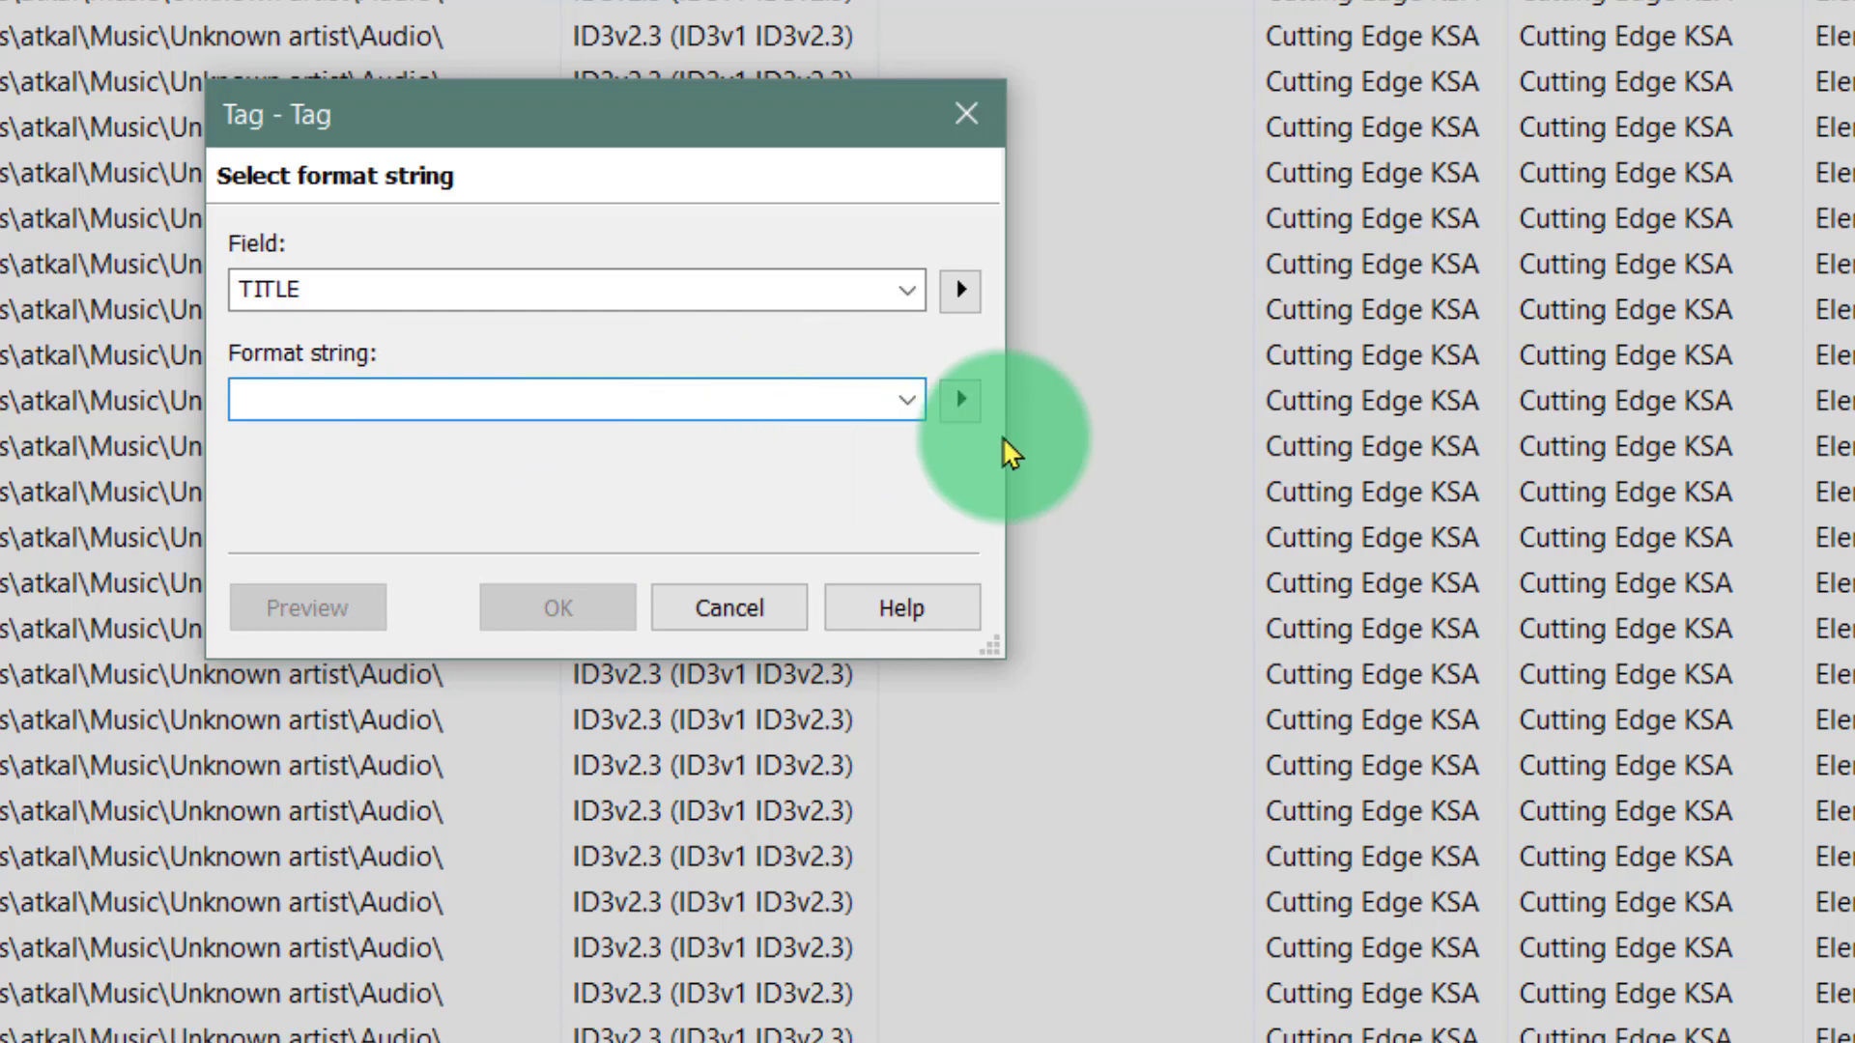
left_click(959, 400)
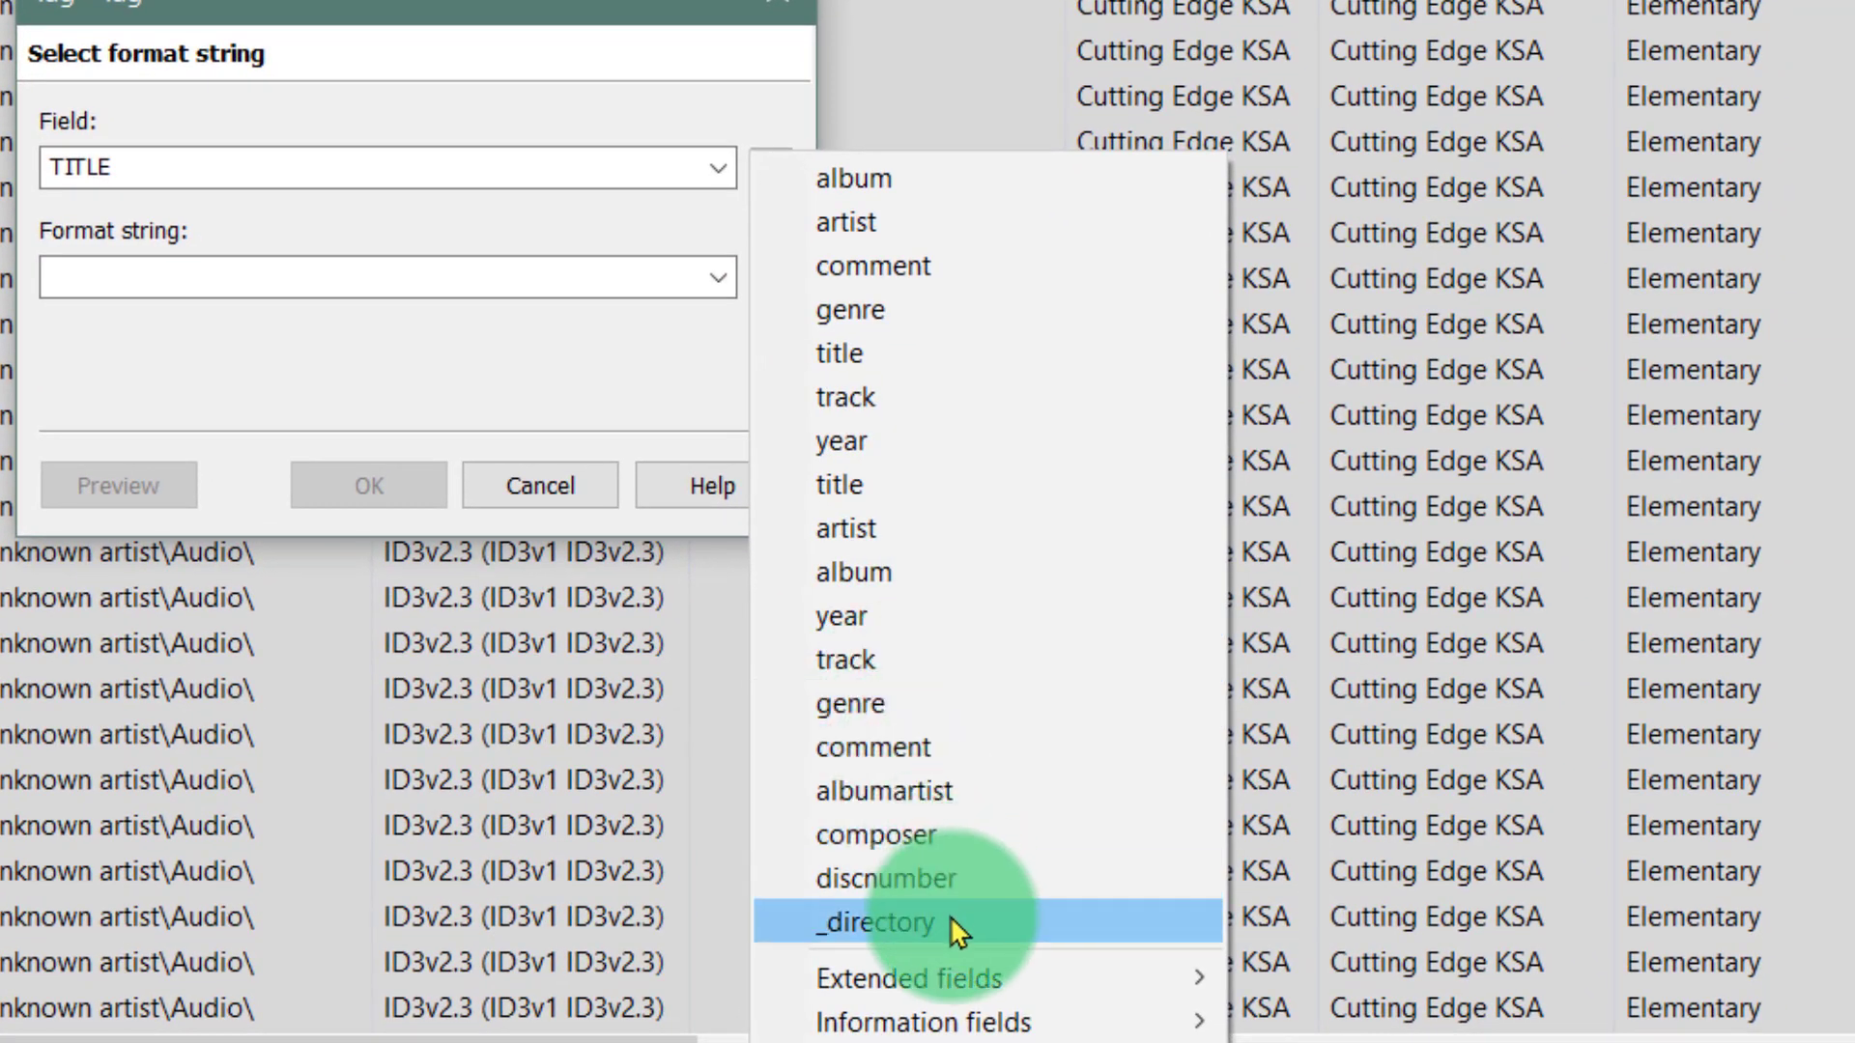
mouse_move(983, 1024)
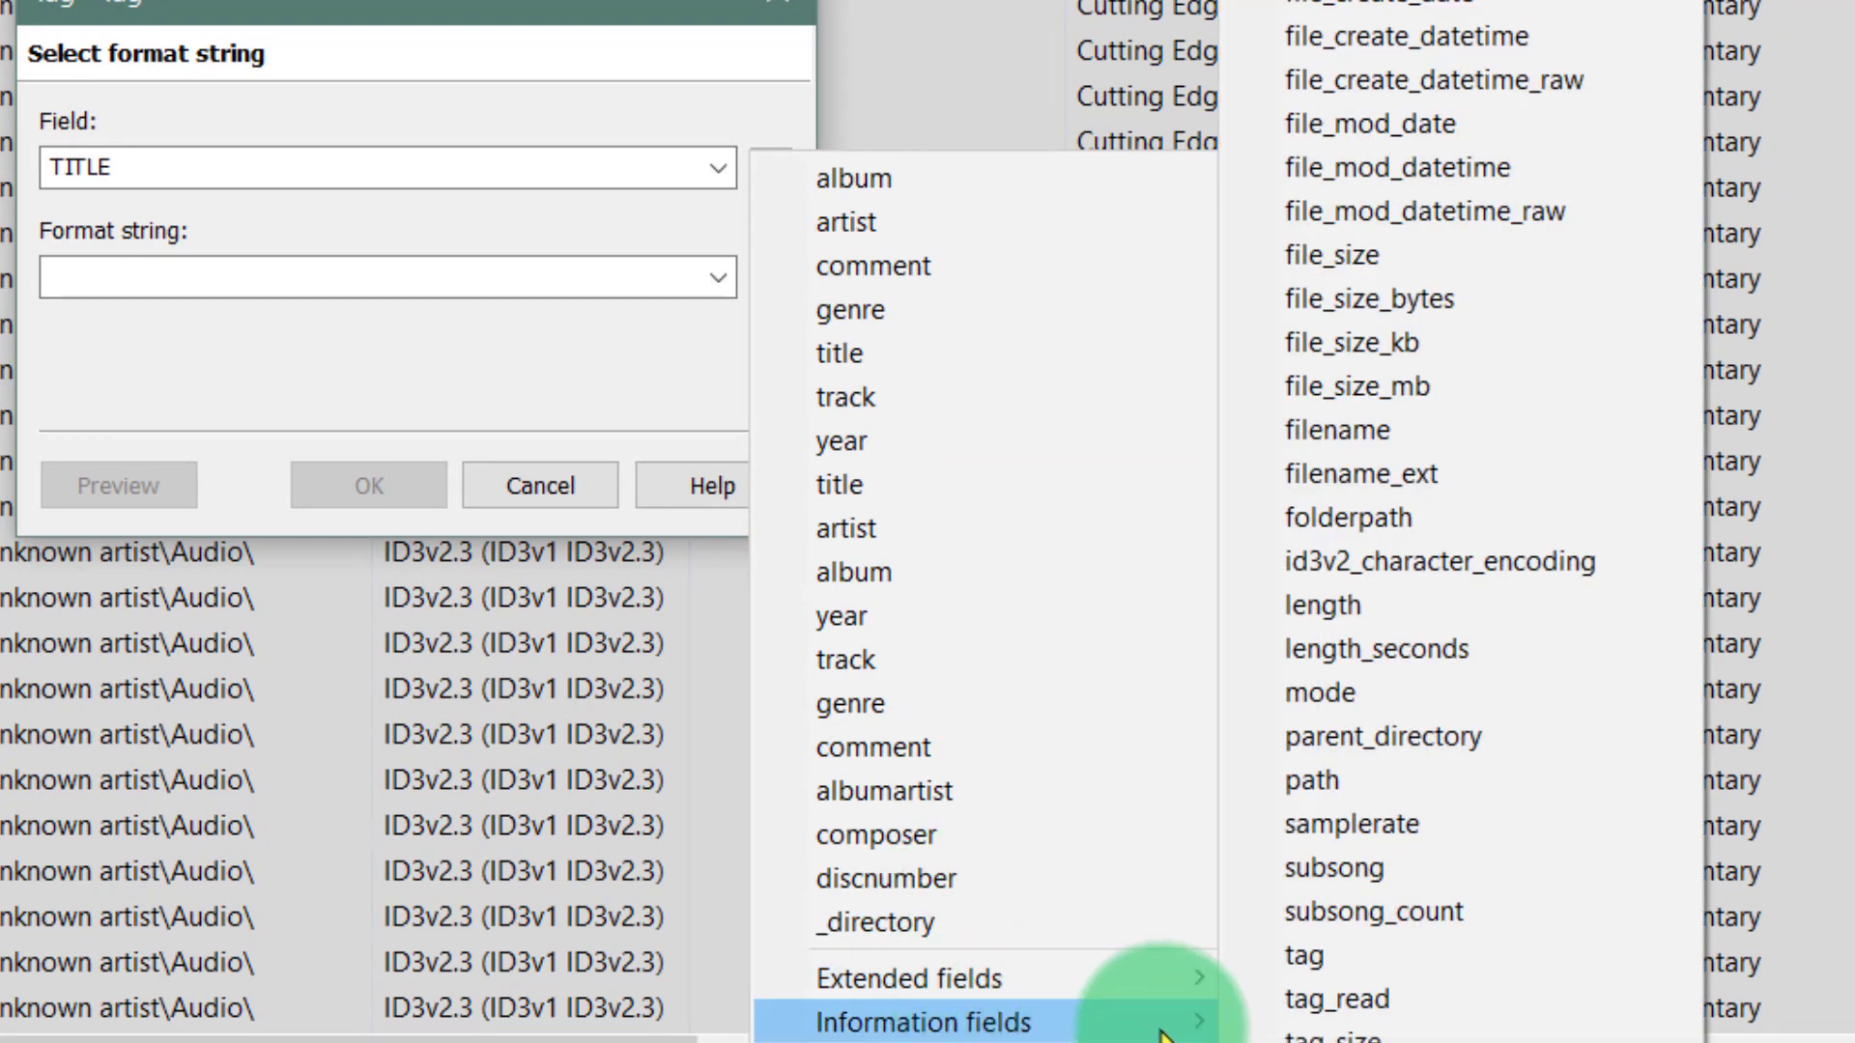
left_click(1367, 431)
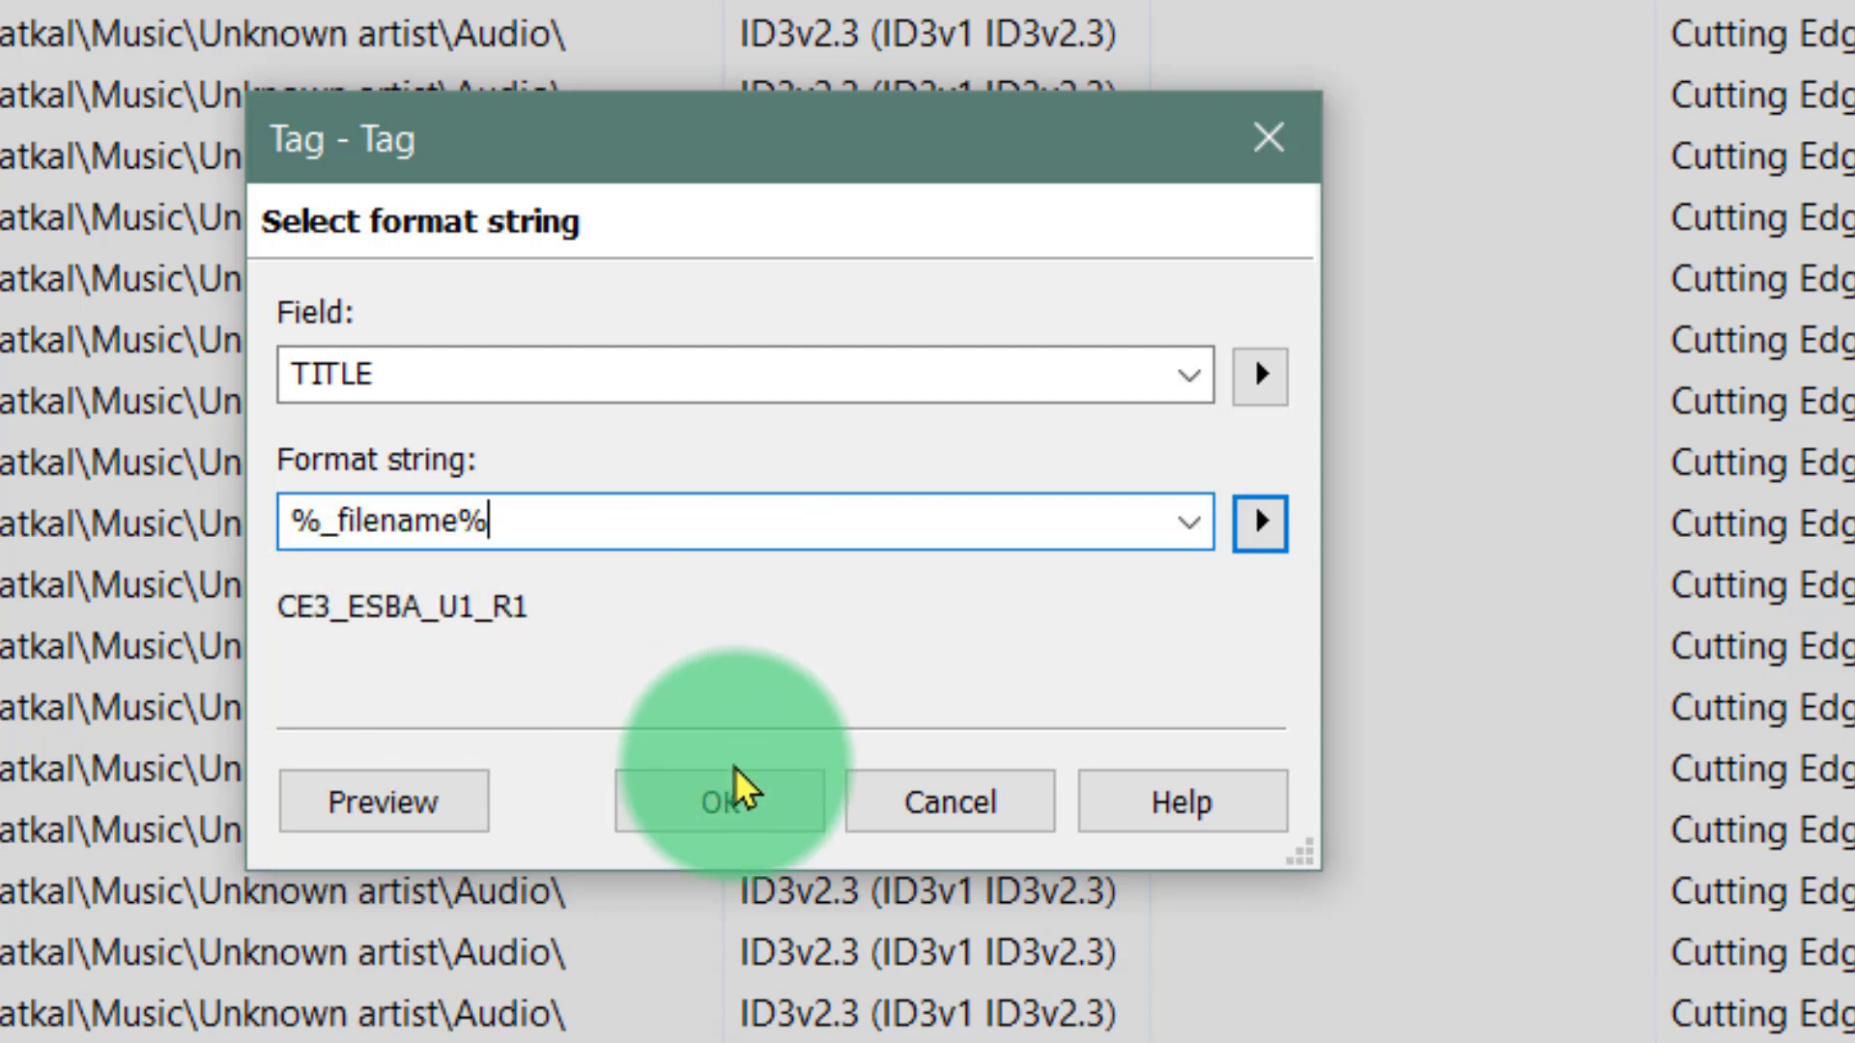
left_click(719, 817)
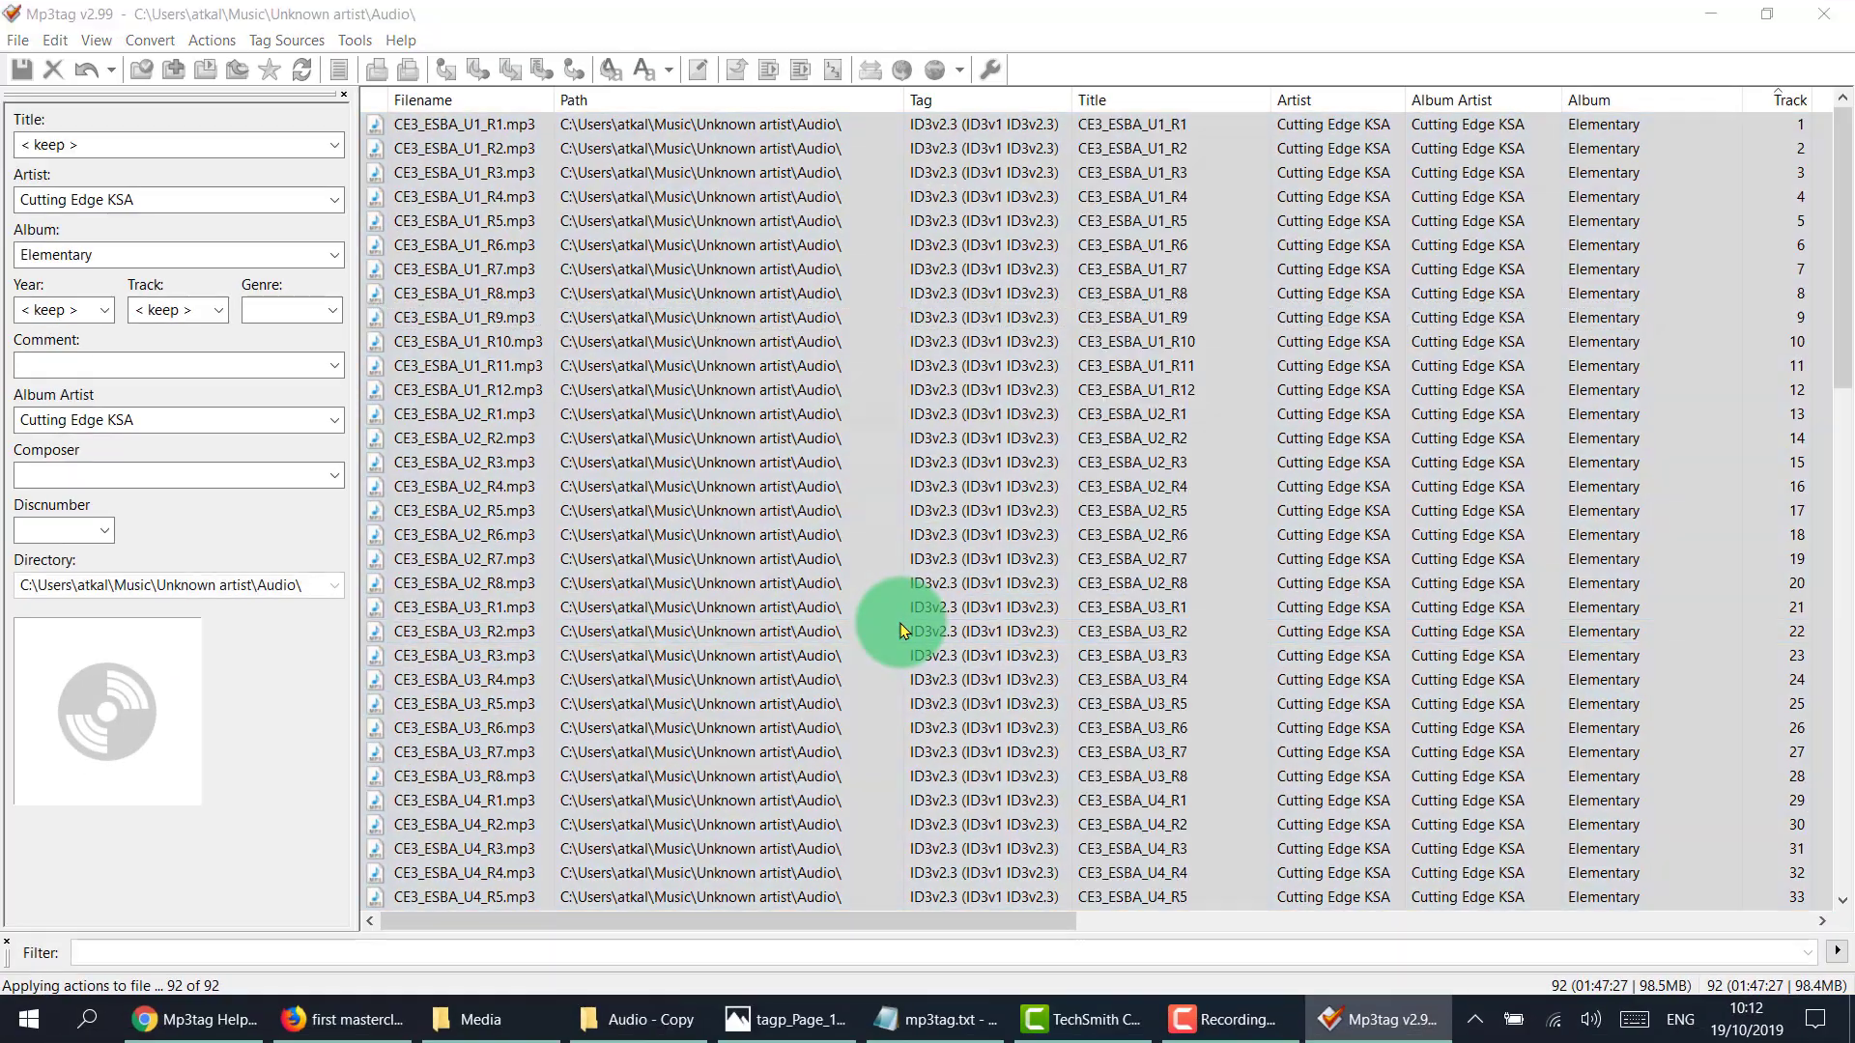
left_click(1014, 565)
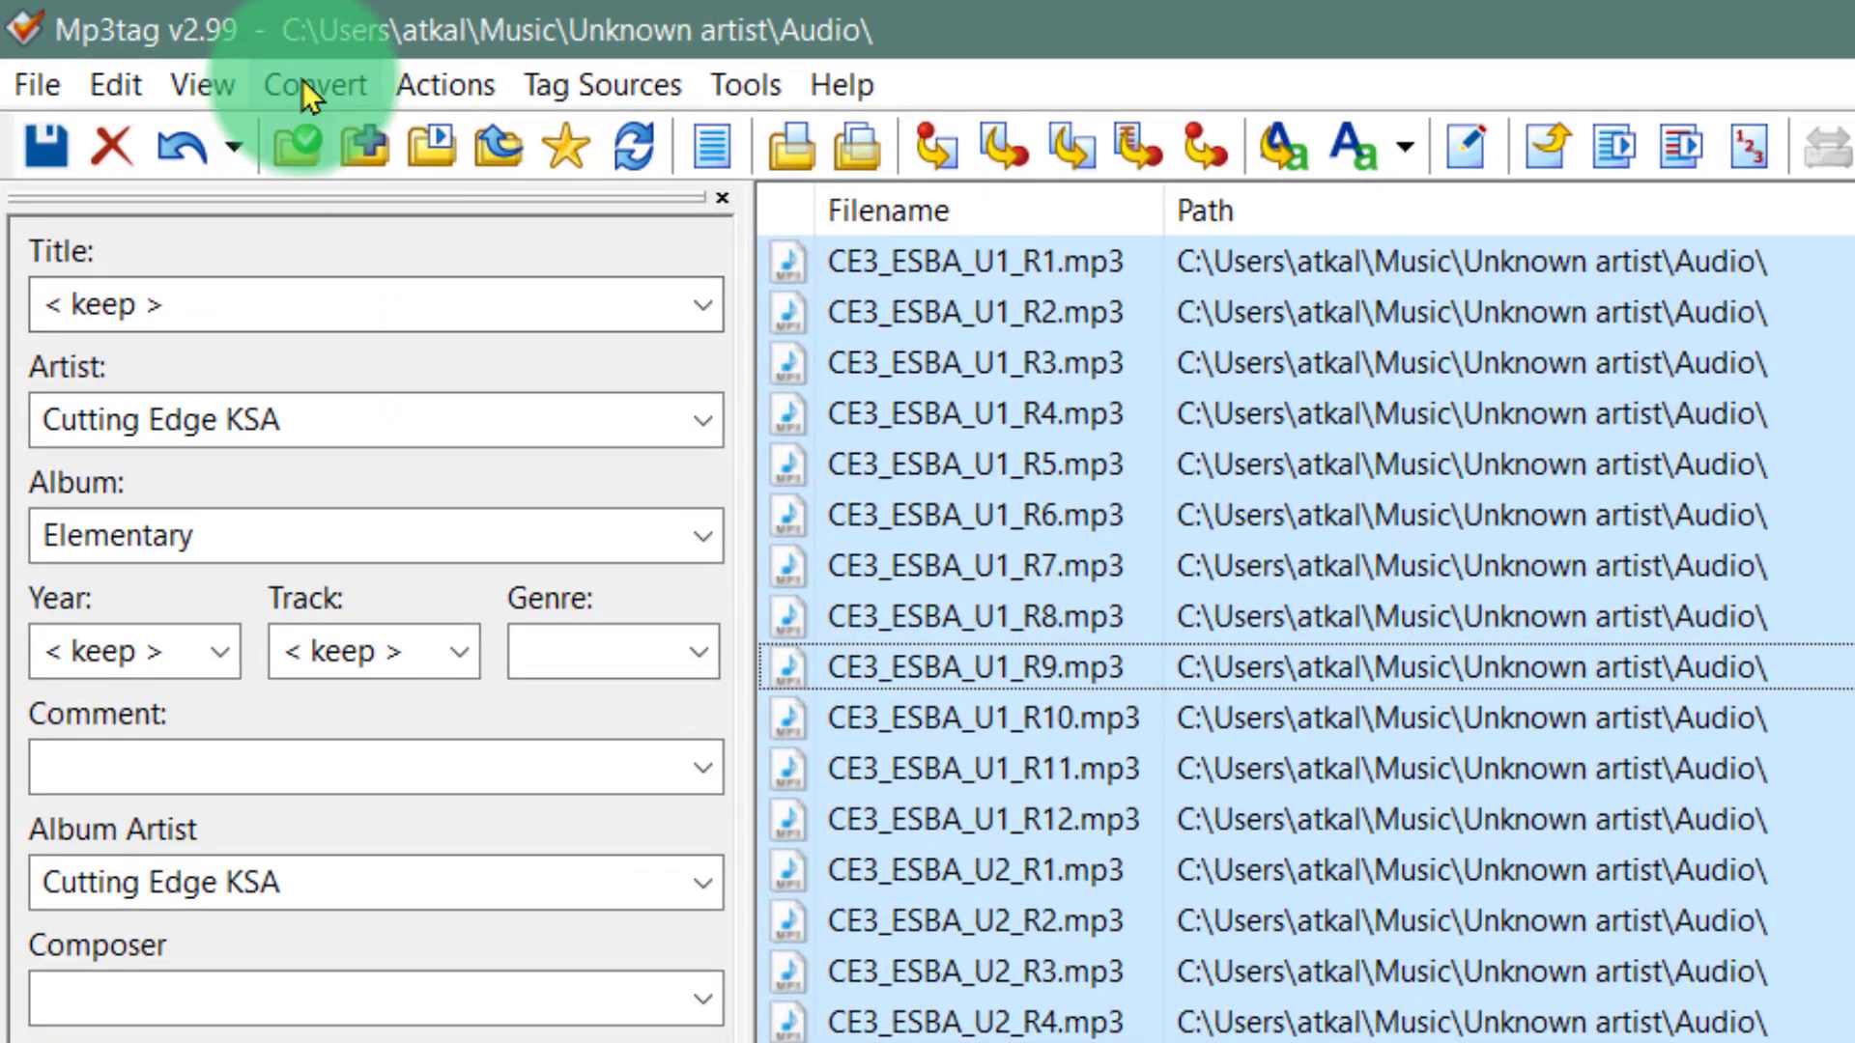
Start a Tag - Filename conversion for the selected files and choose the format string $num(%track%,2) - %title%.
left_click(303, 82)
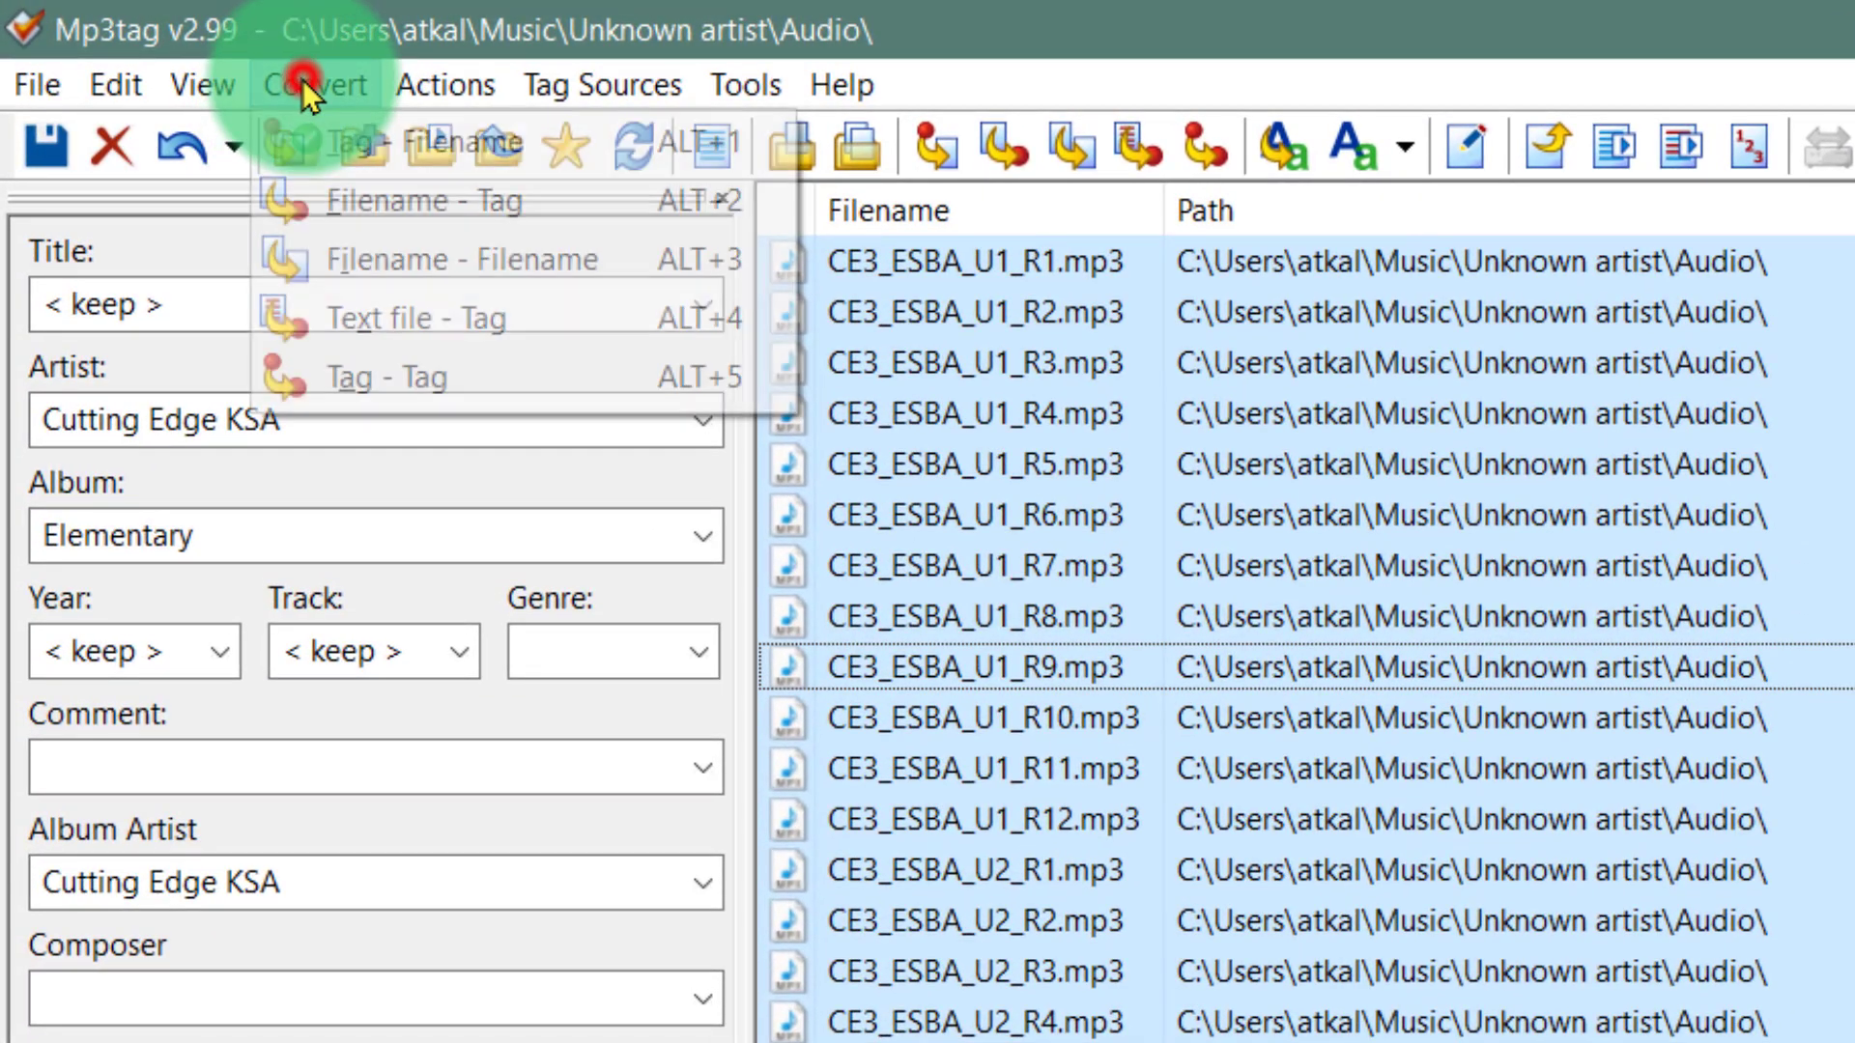
left_click(426, 137)
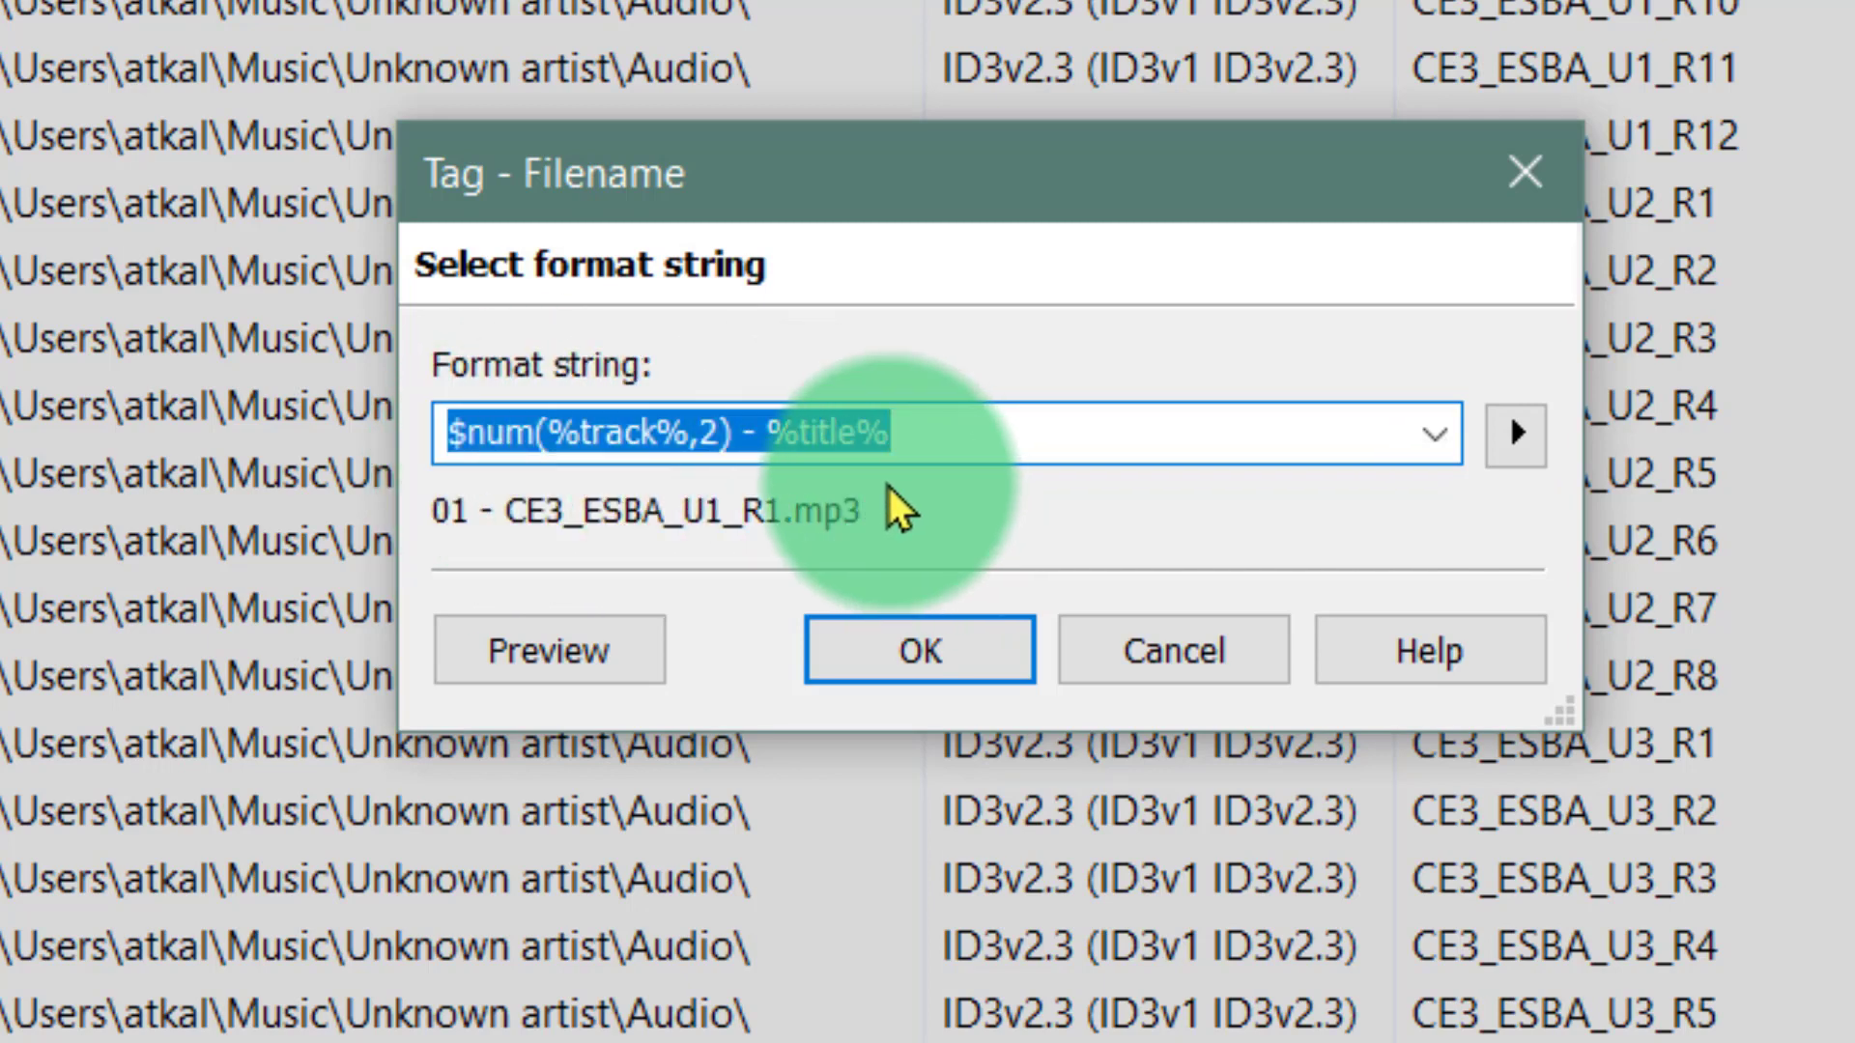
left_click(1519, 437)
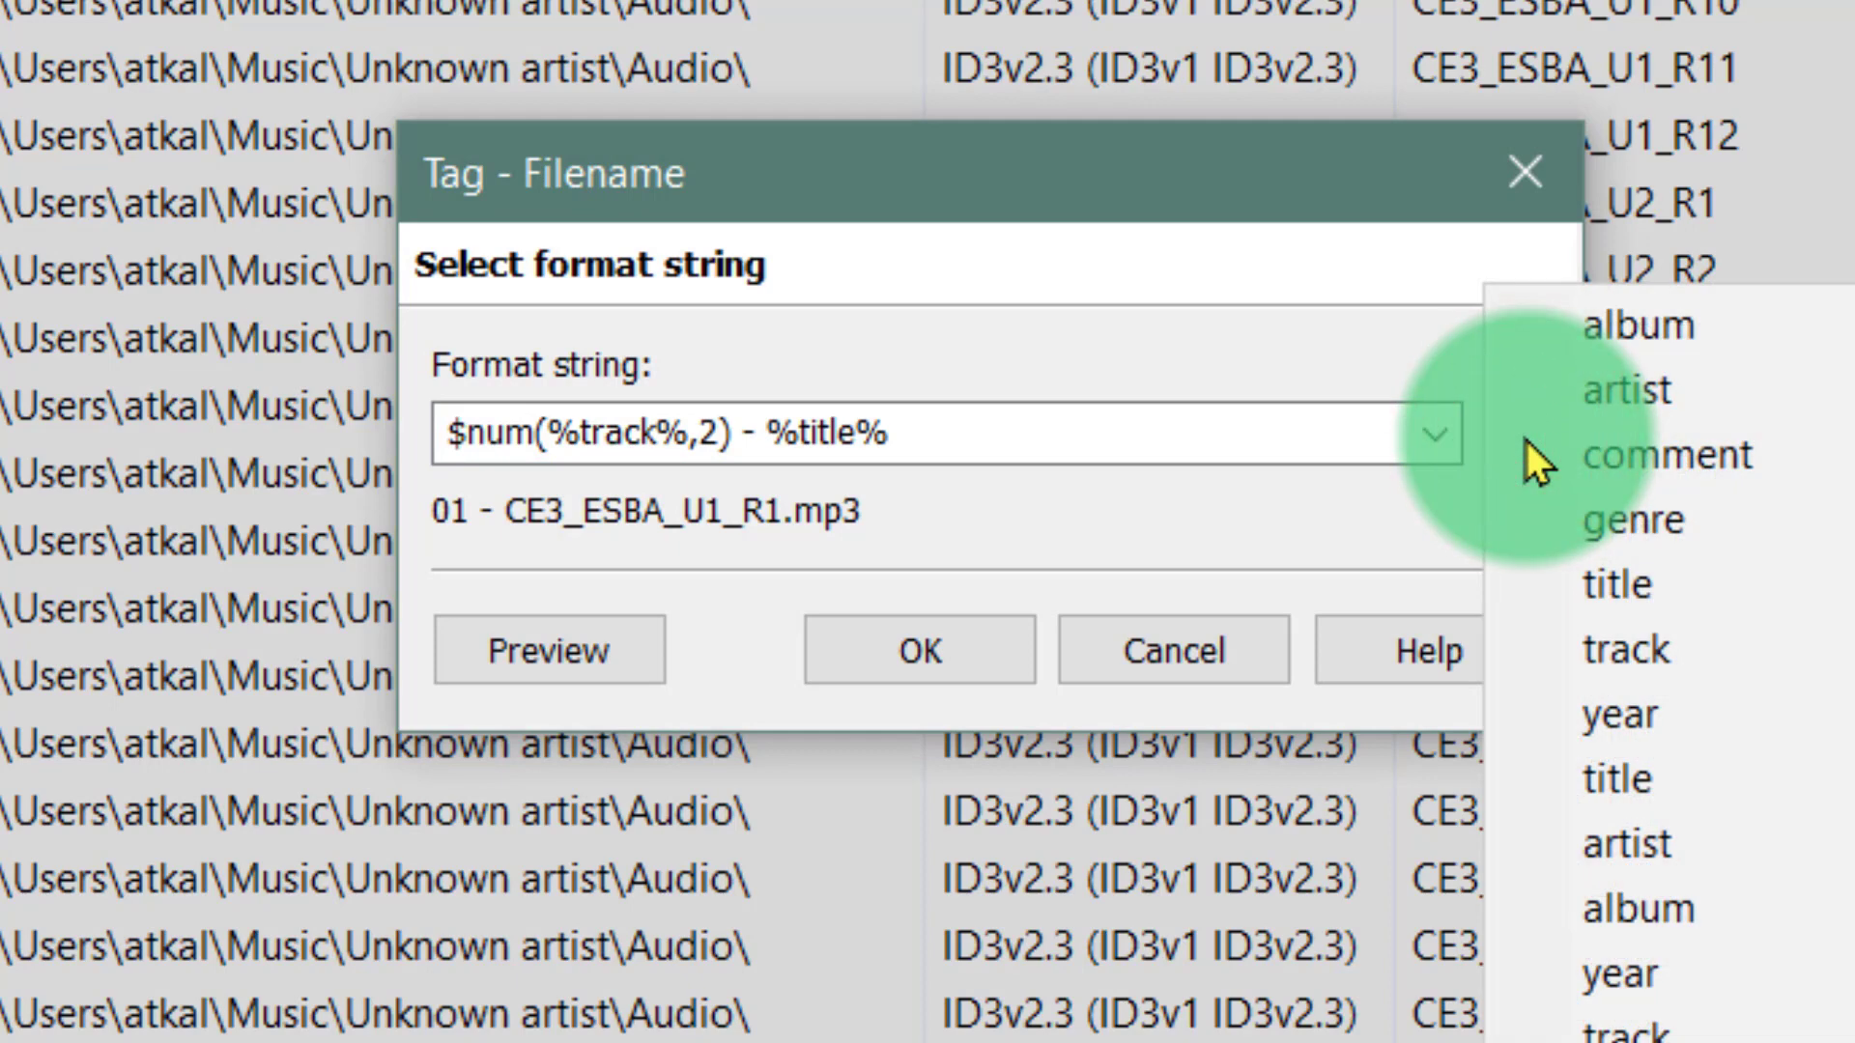
left_click(1075, 433)
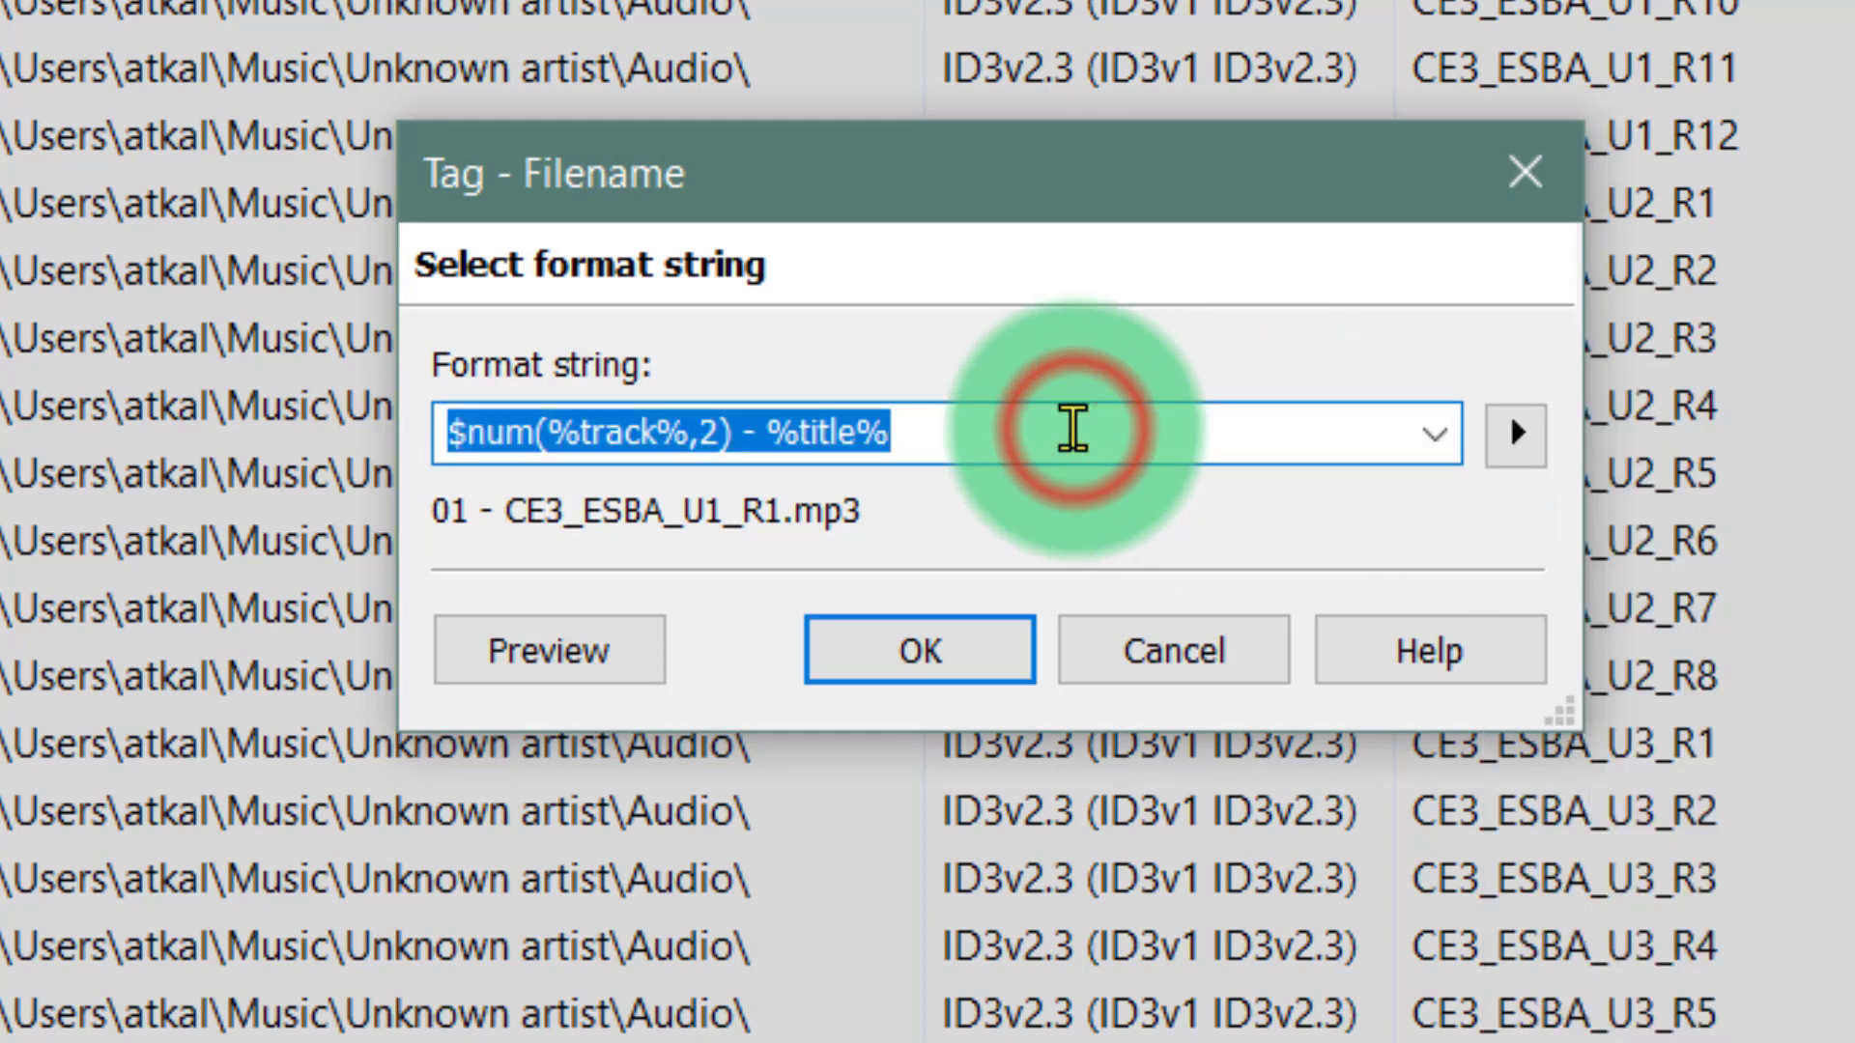
left_click(1072, 431)
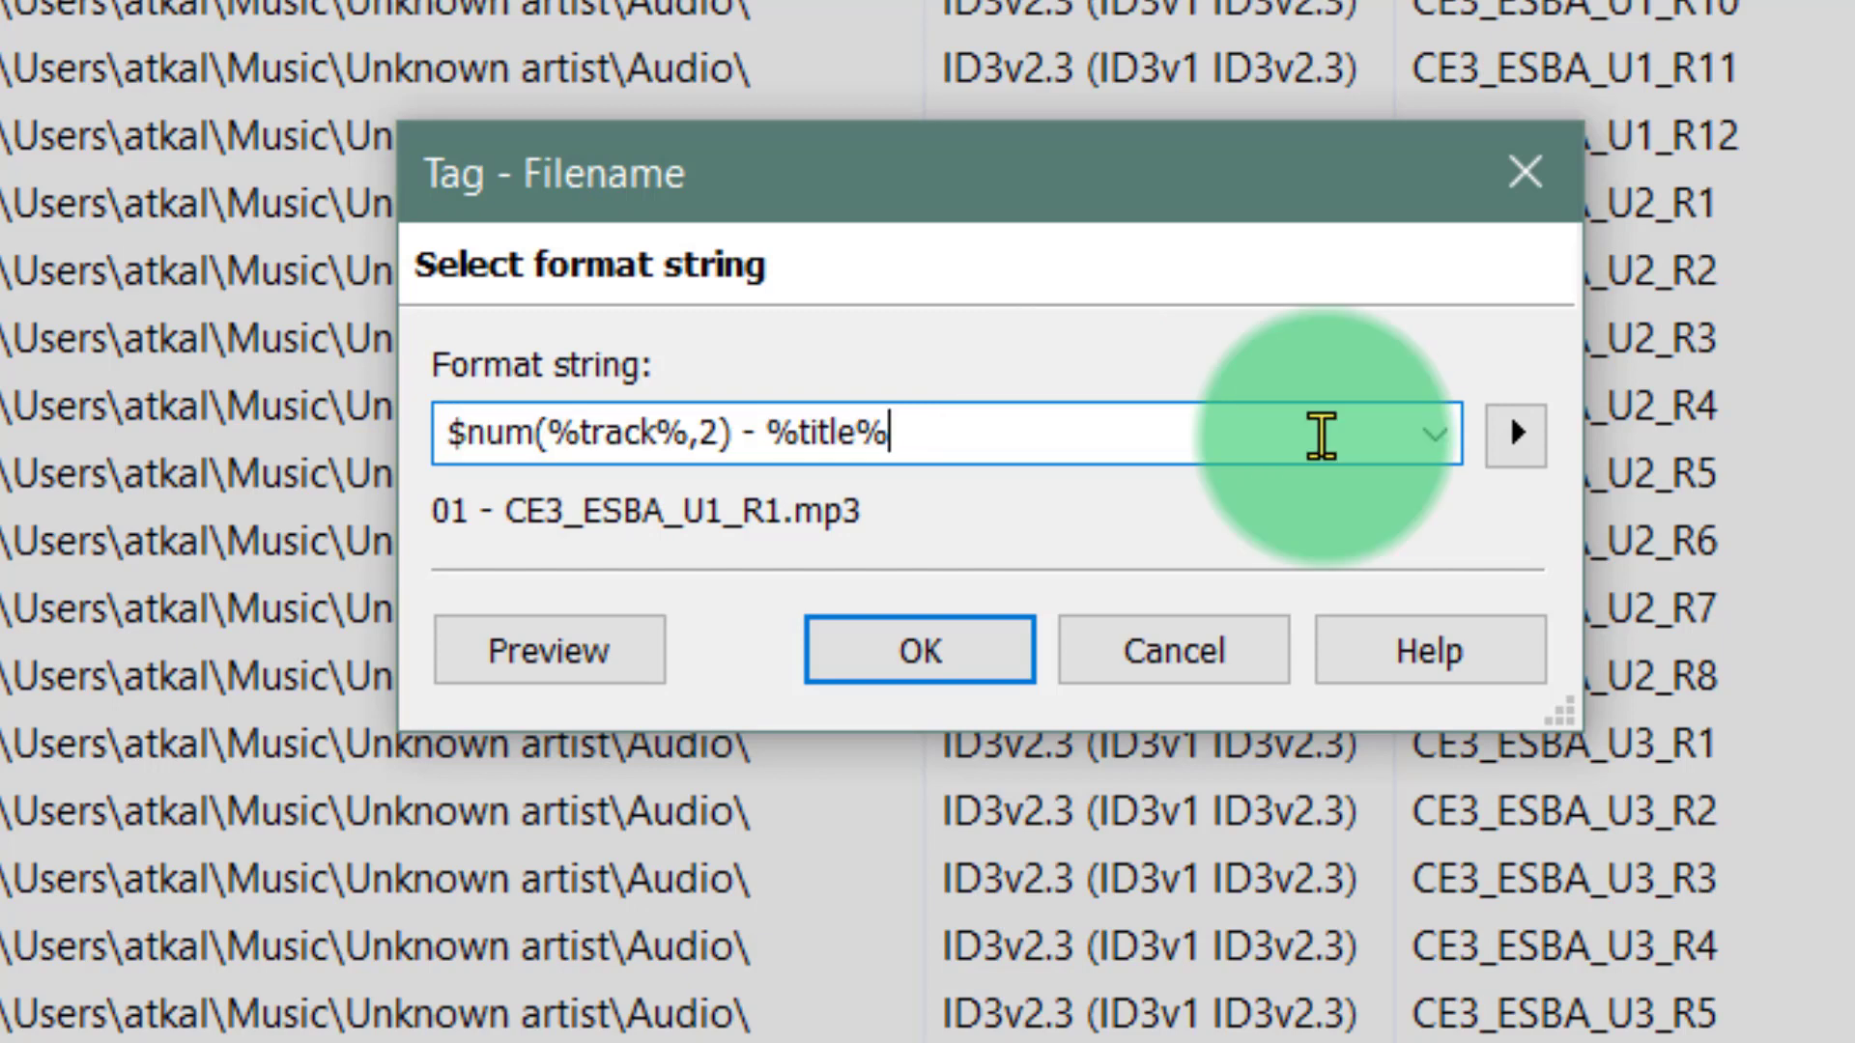
left_click(1516, 433)
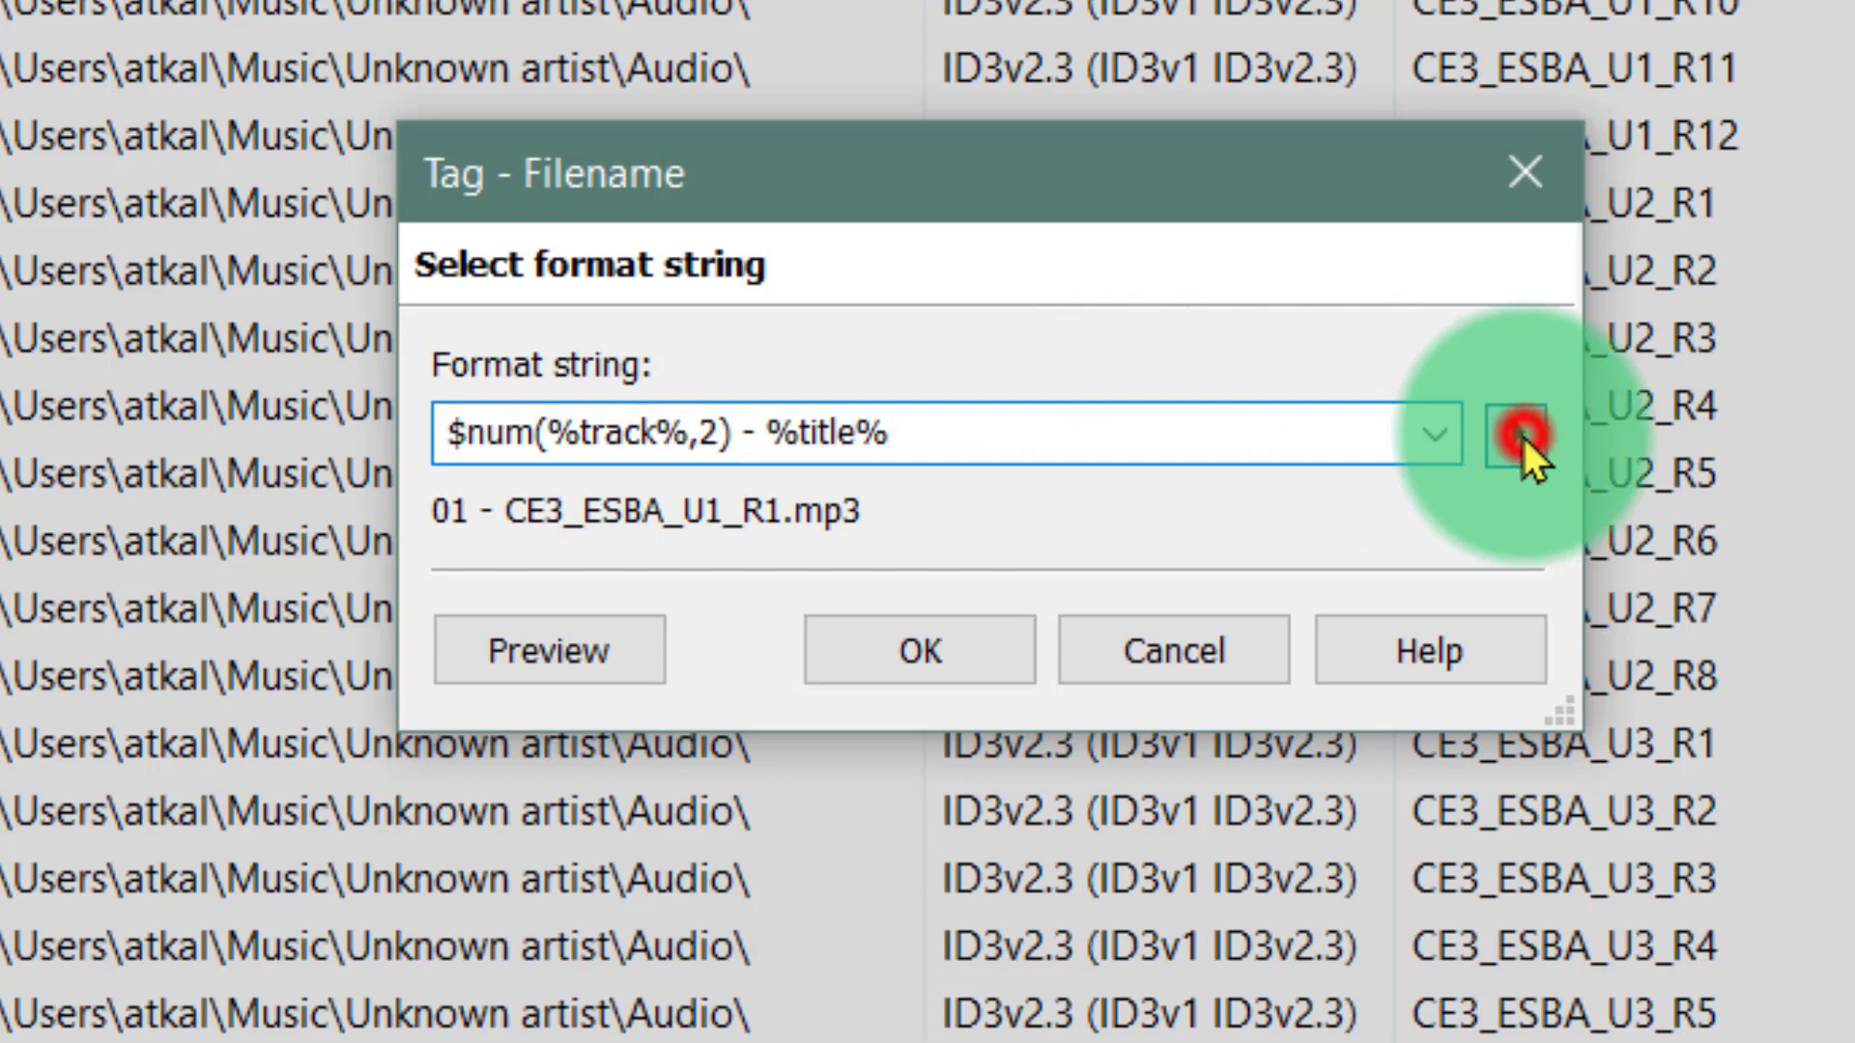
left_click(1038, 444)
left_click(1431, 417)
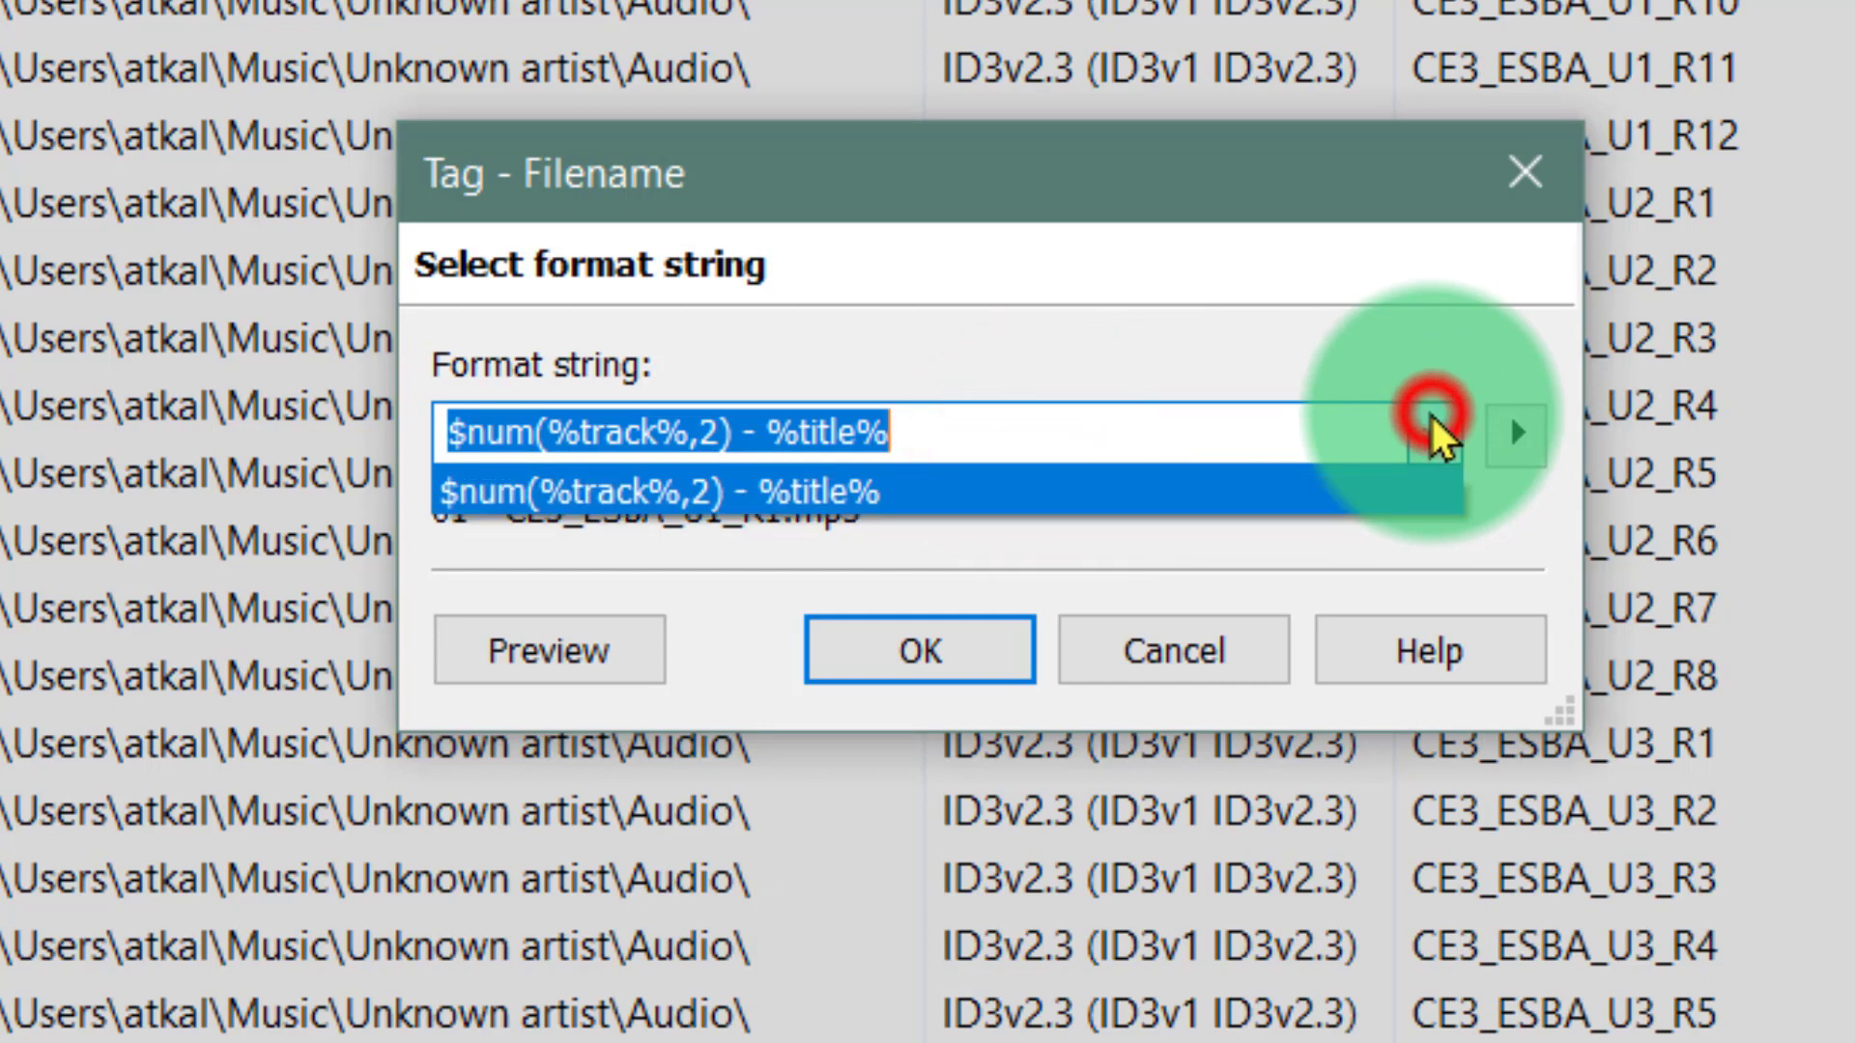
left_click(1157, 495)
Check the format string and its example filename, and rename all selected files with two-digit track number and title.
left_click_drag(985, 430, 199, 439)
left_click_drag(732, 426, 1003, 428)
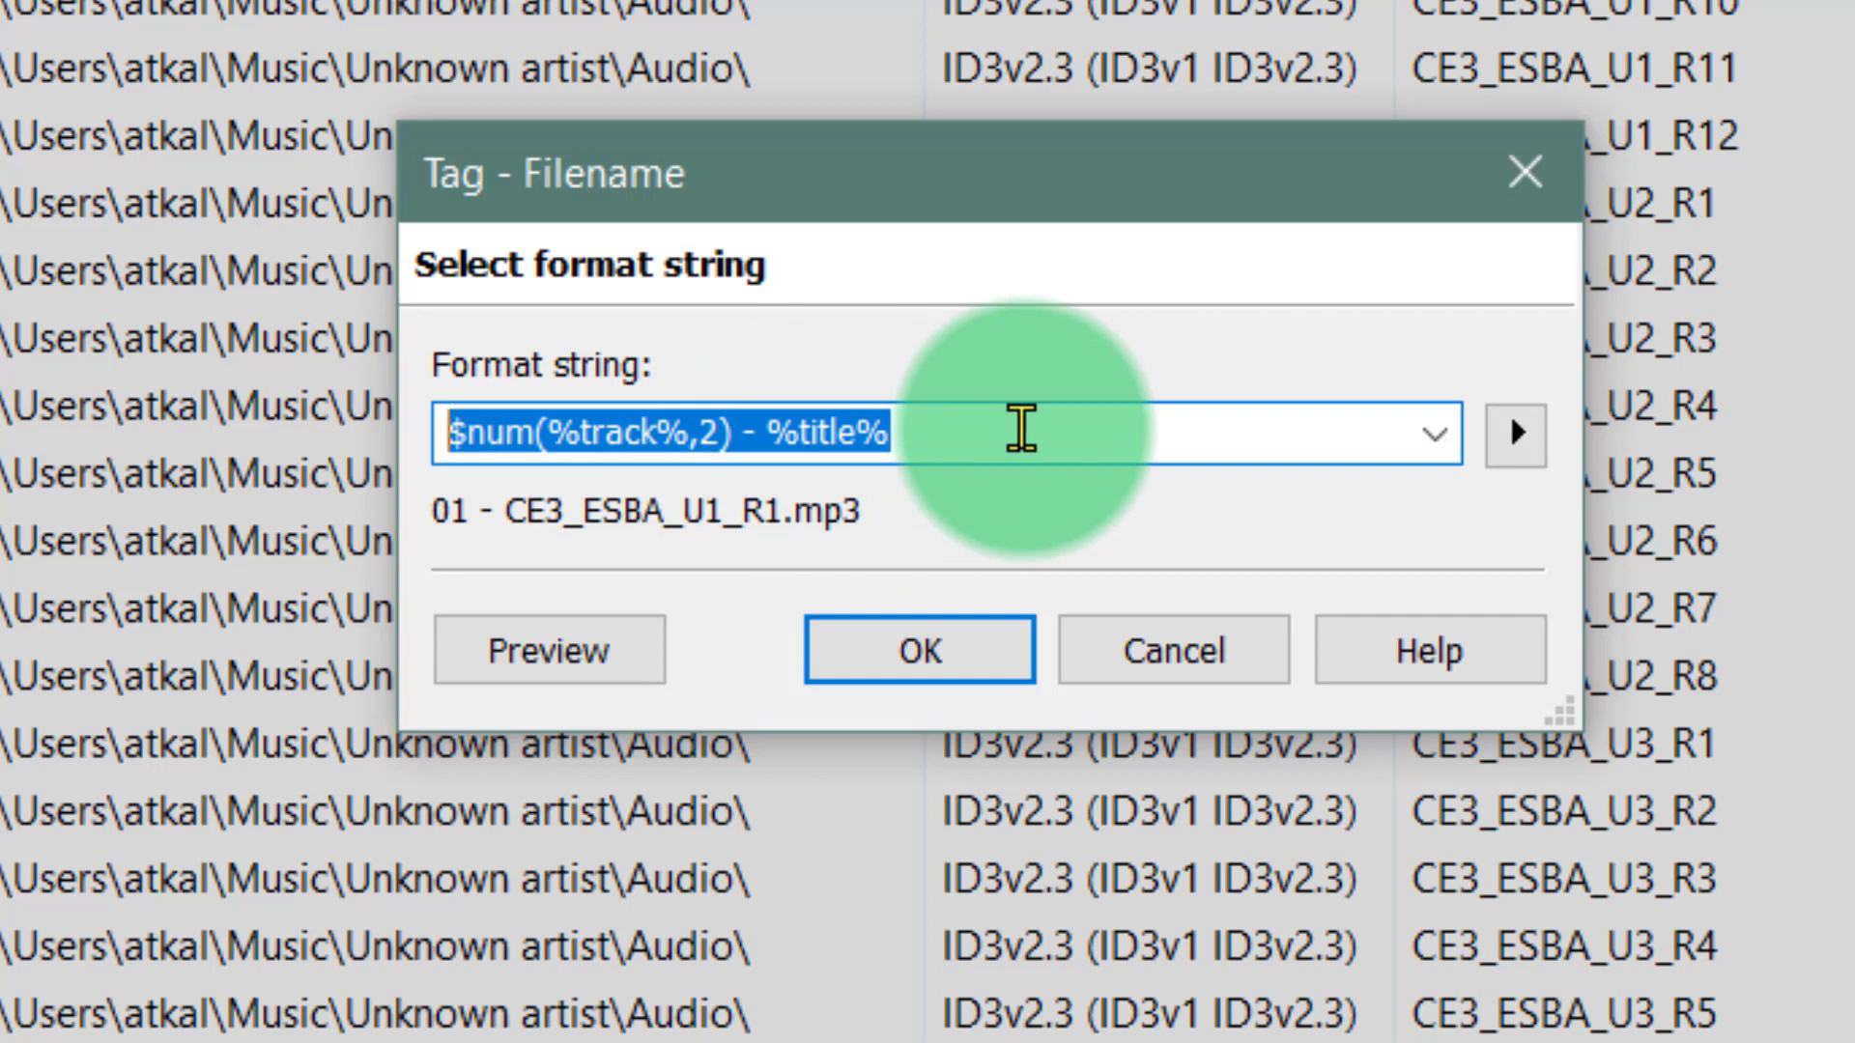
left_click_drag(1021, 430, 999, 430)
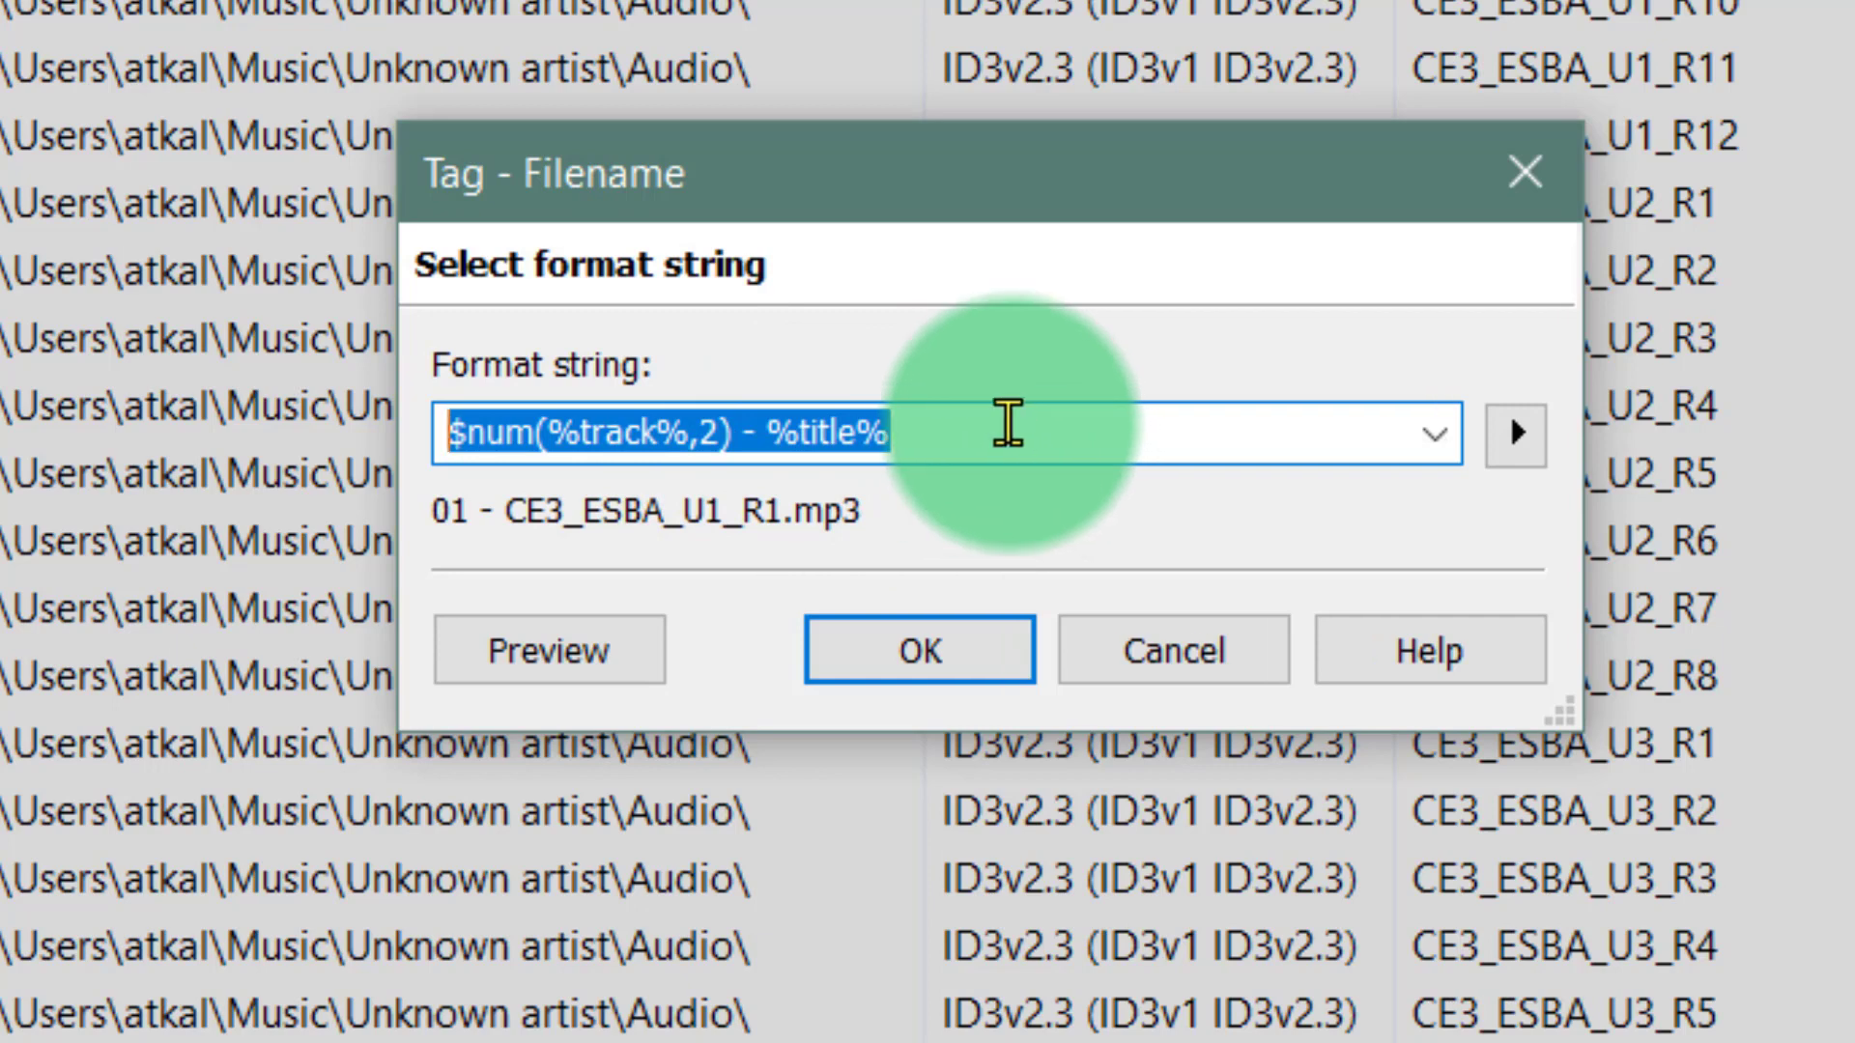
left_click_drag(905, 588, 459, 539)
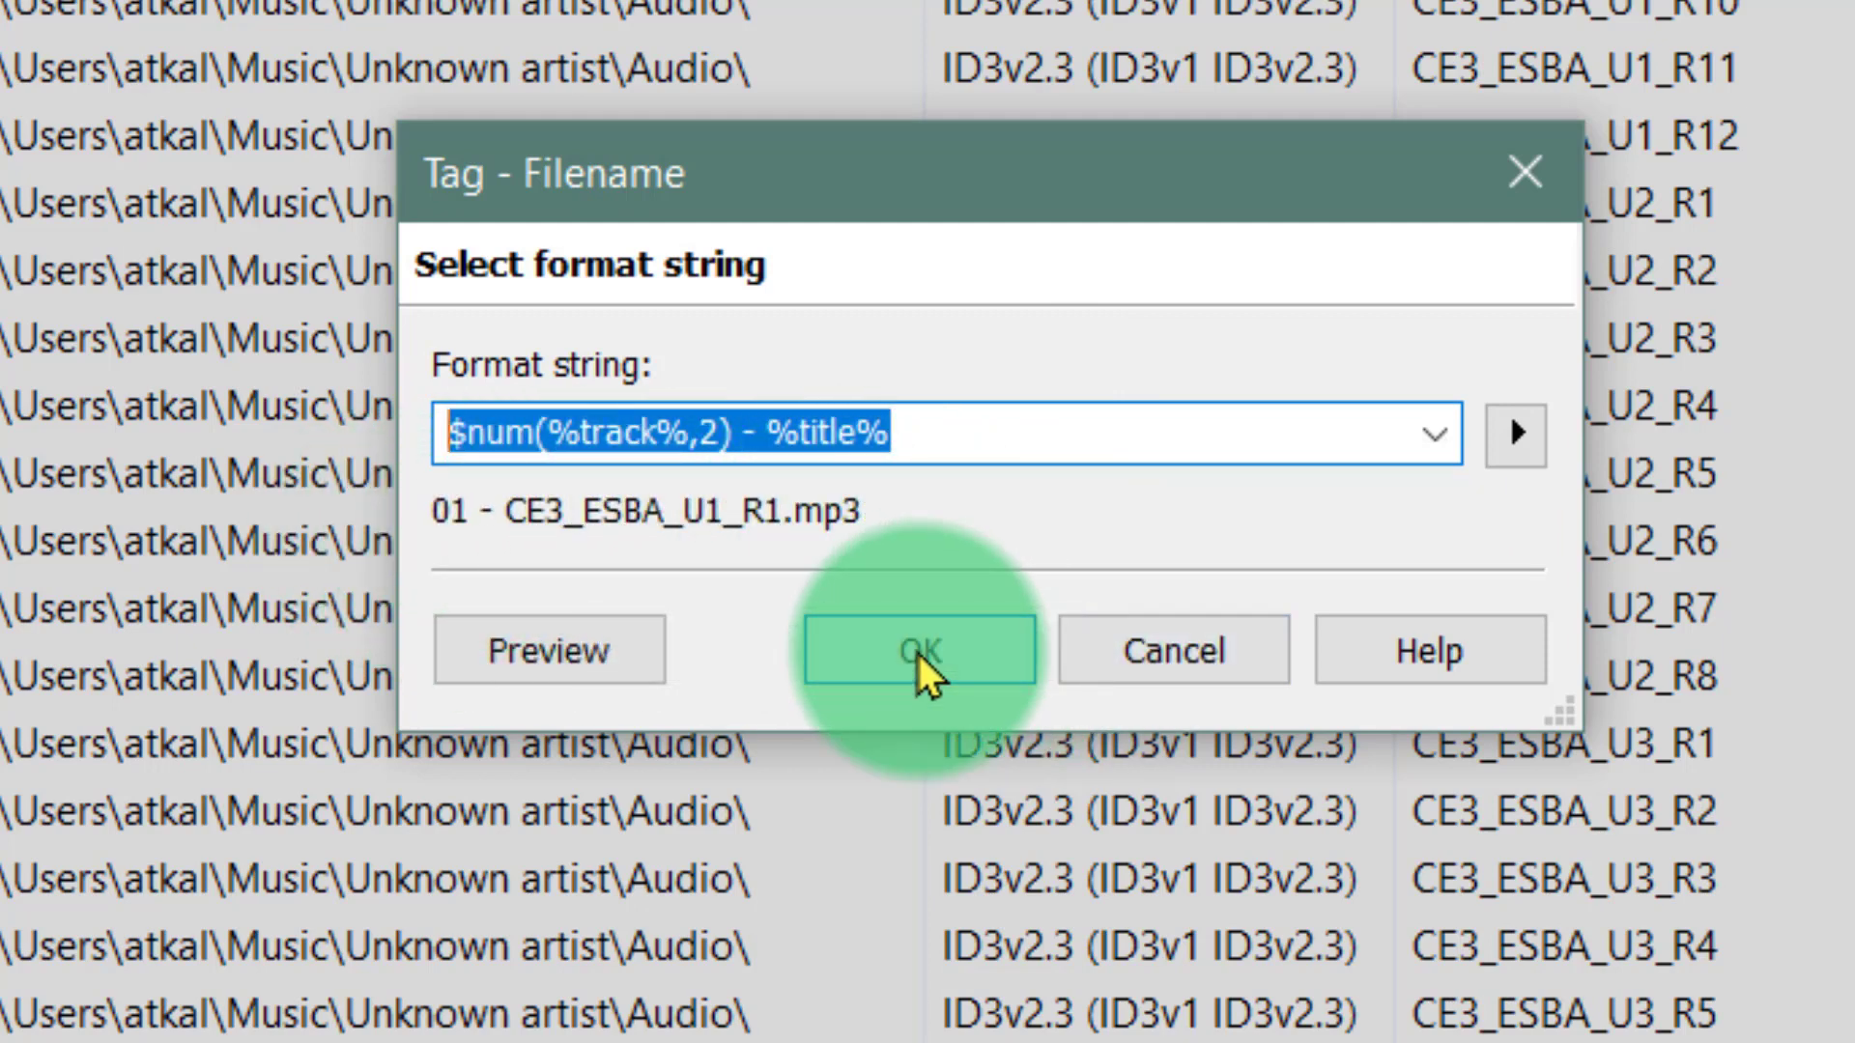
left_click(915, 651)
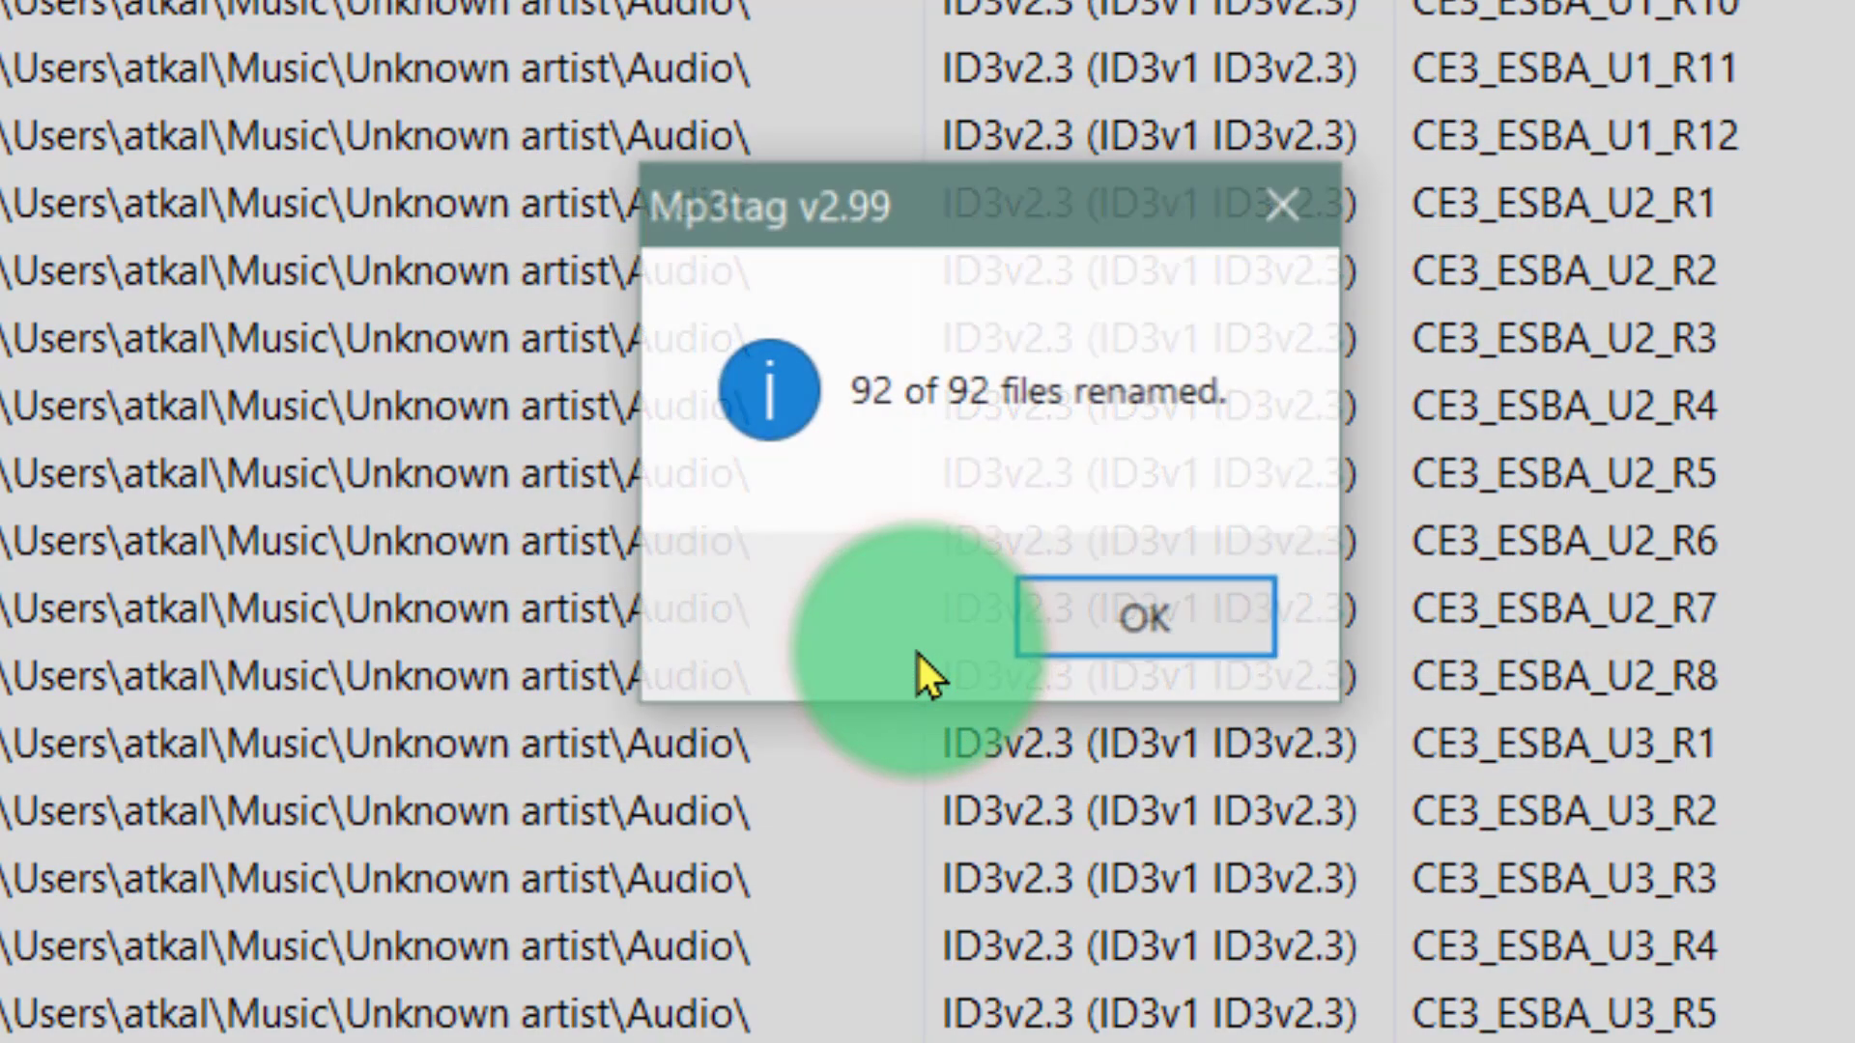
left_click(1159, 638)
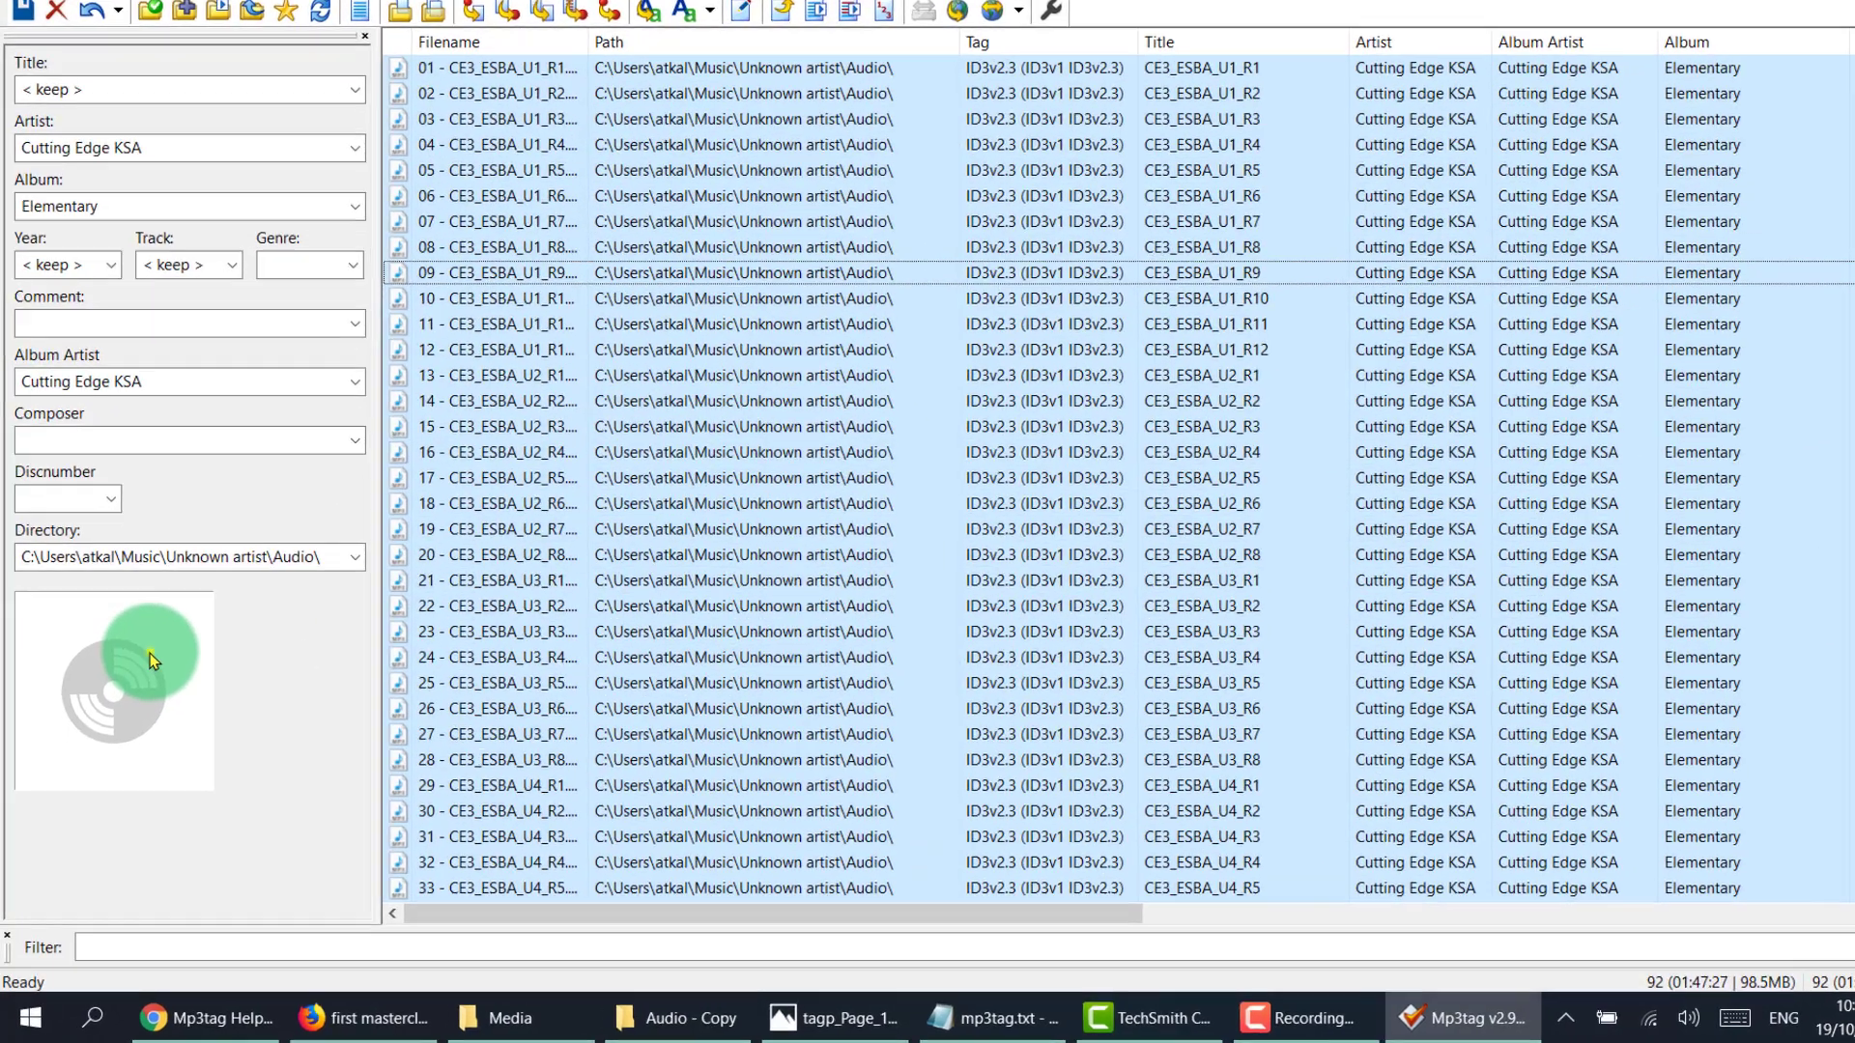
Add THIRD EDITION.jpg from the Media folder as the cover of all selected files and save the tags.
right_click(178, 717)
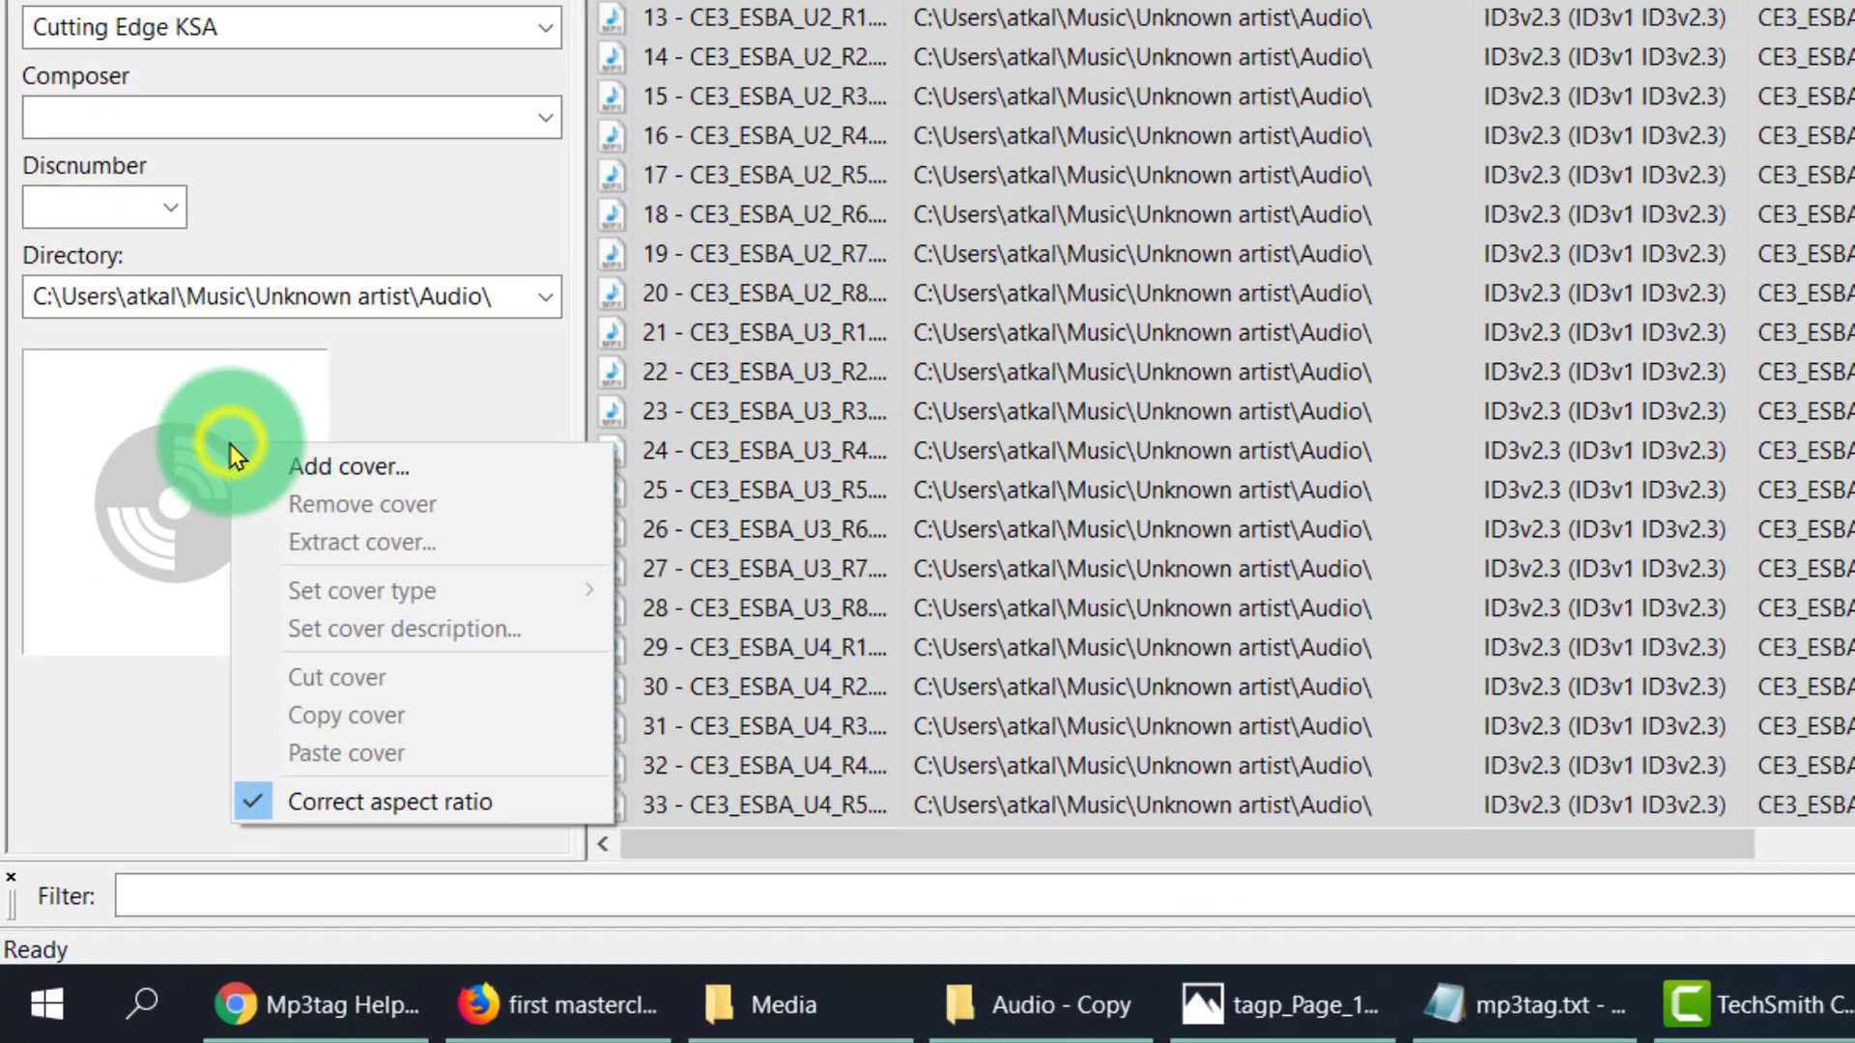
left_click(326, 420)
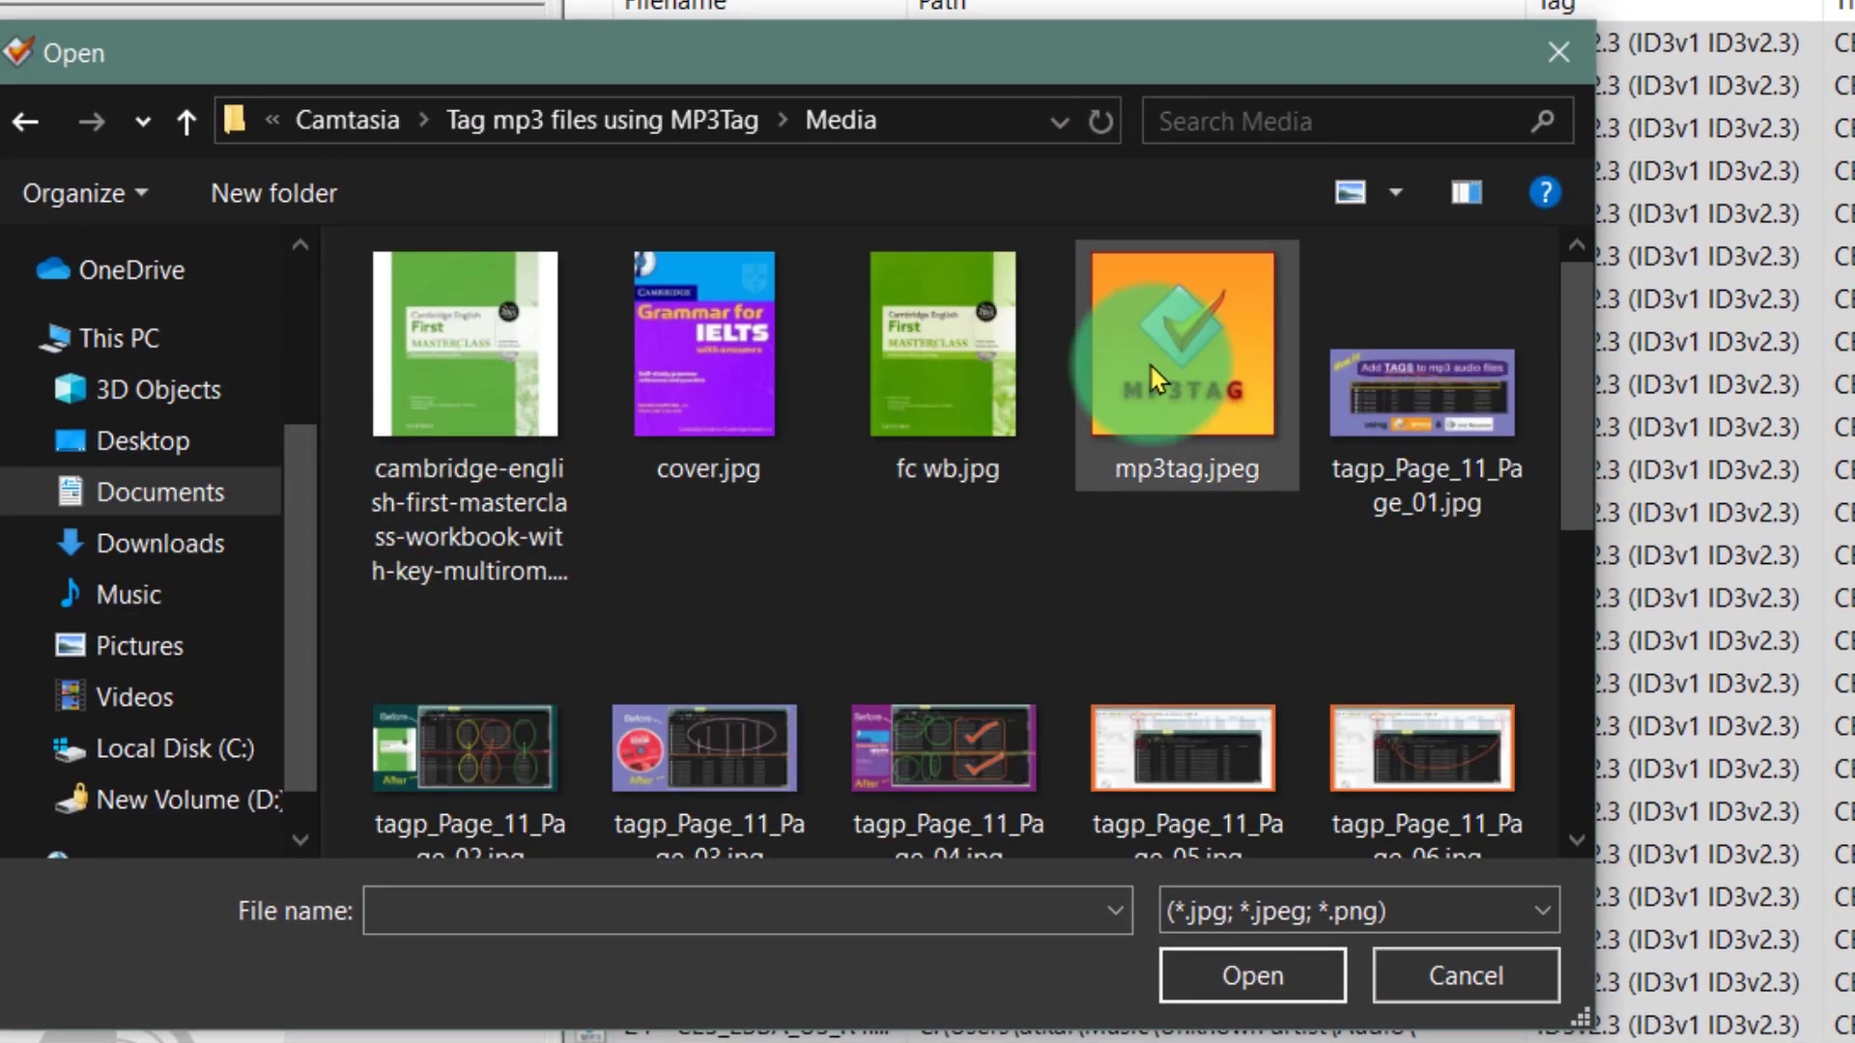
scroll(1005, 589, "down", 5)
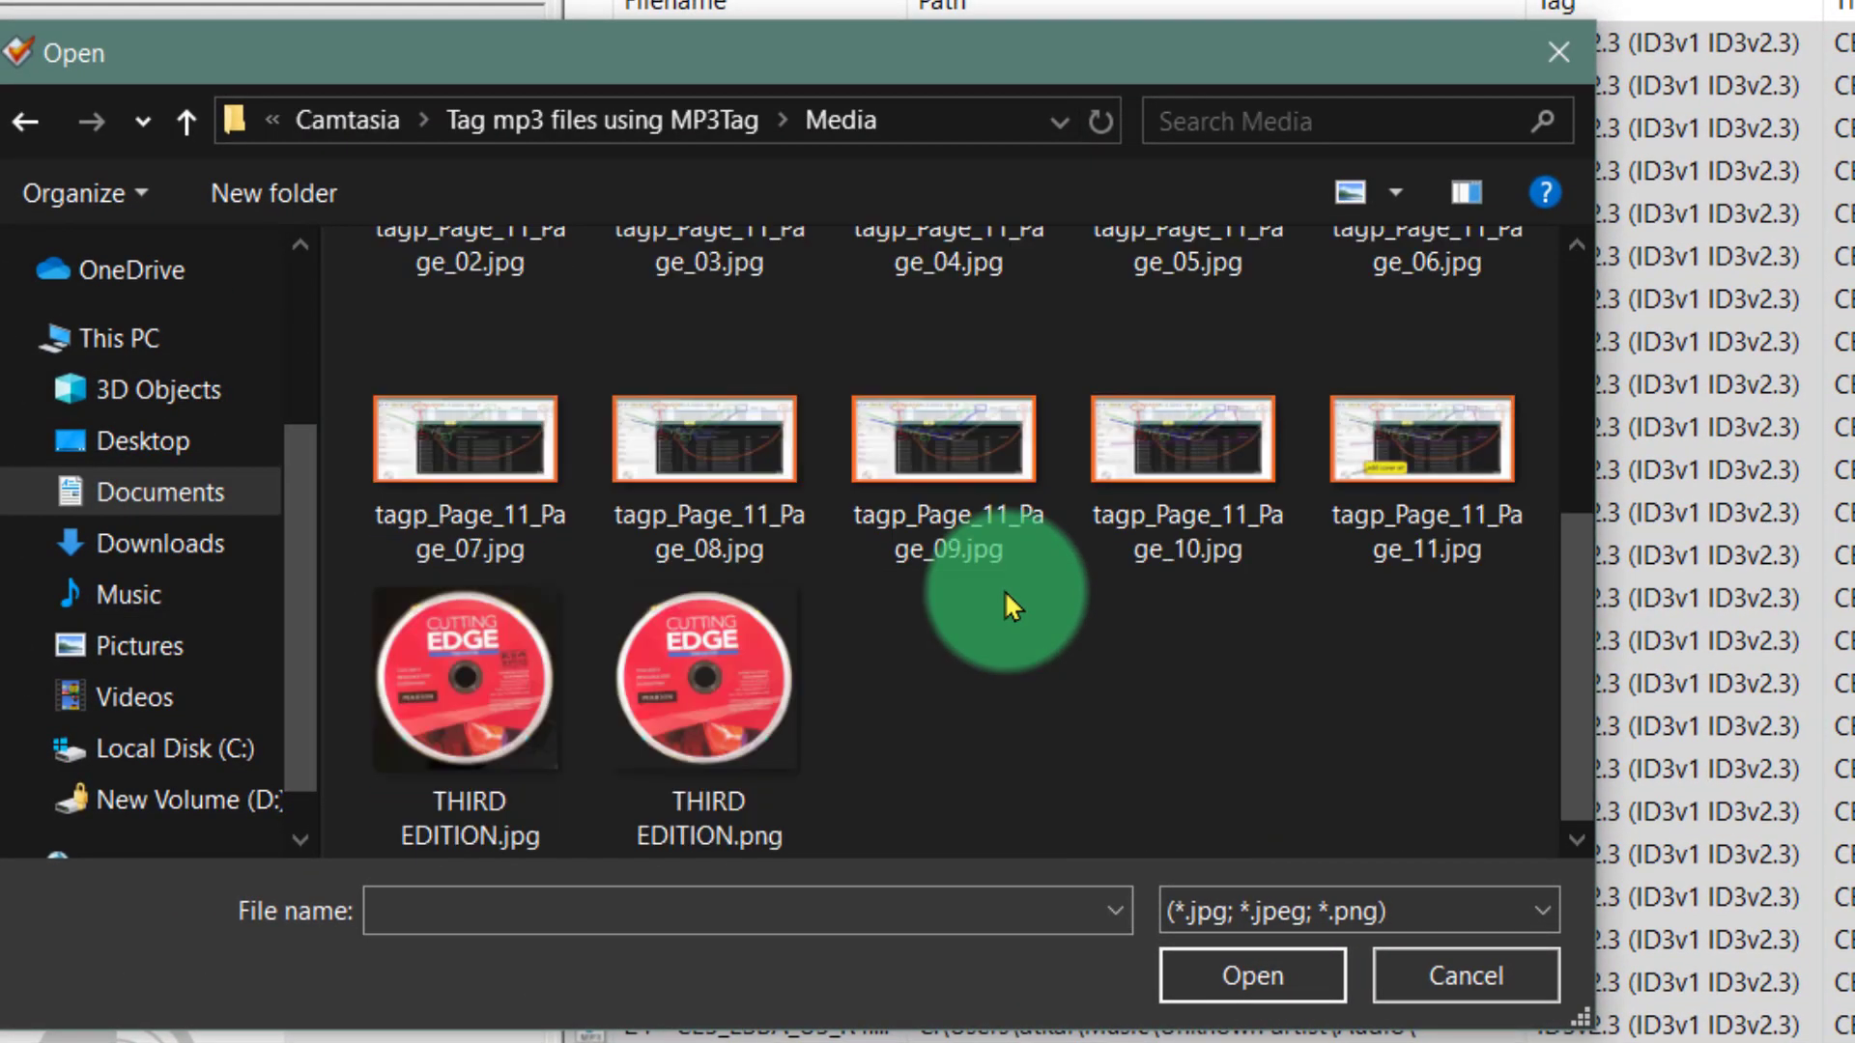
left_click(456, 705)
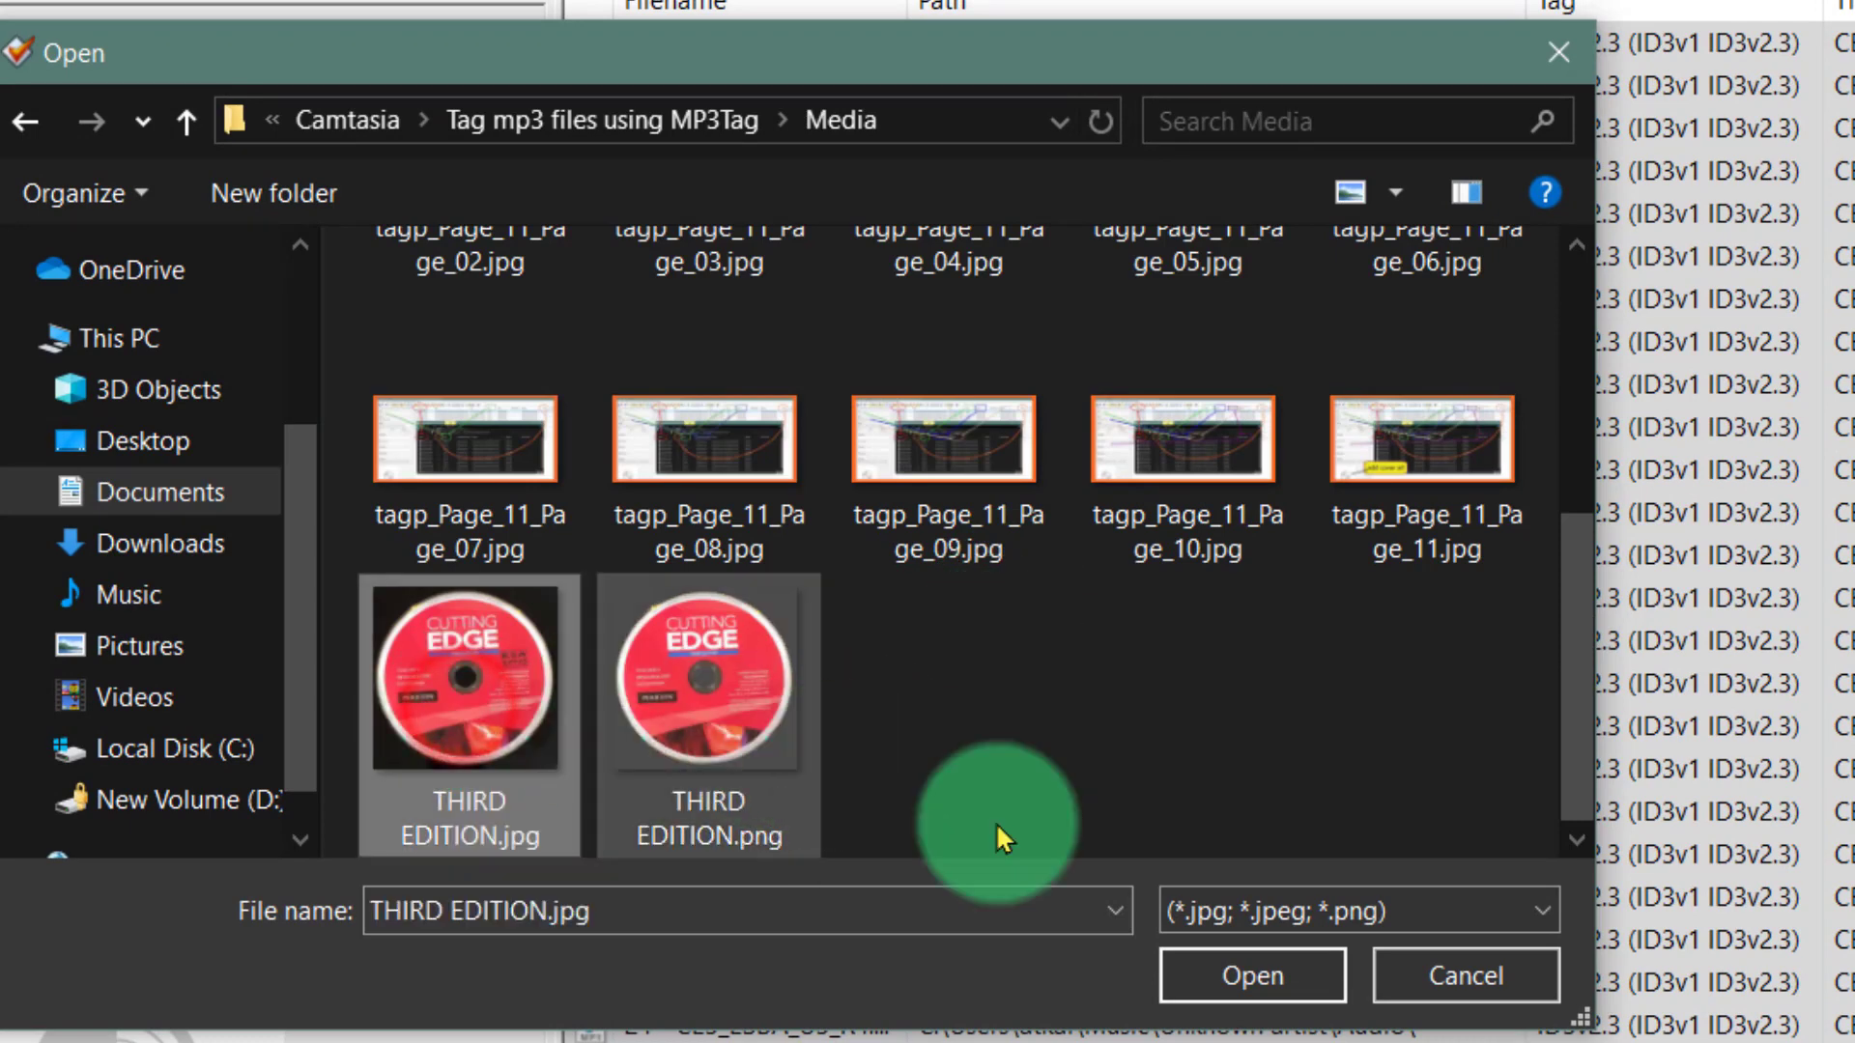
left_click(1225, 975)
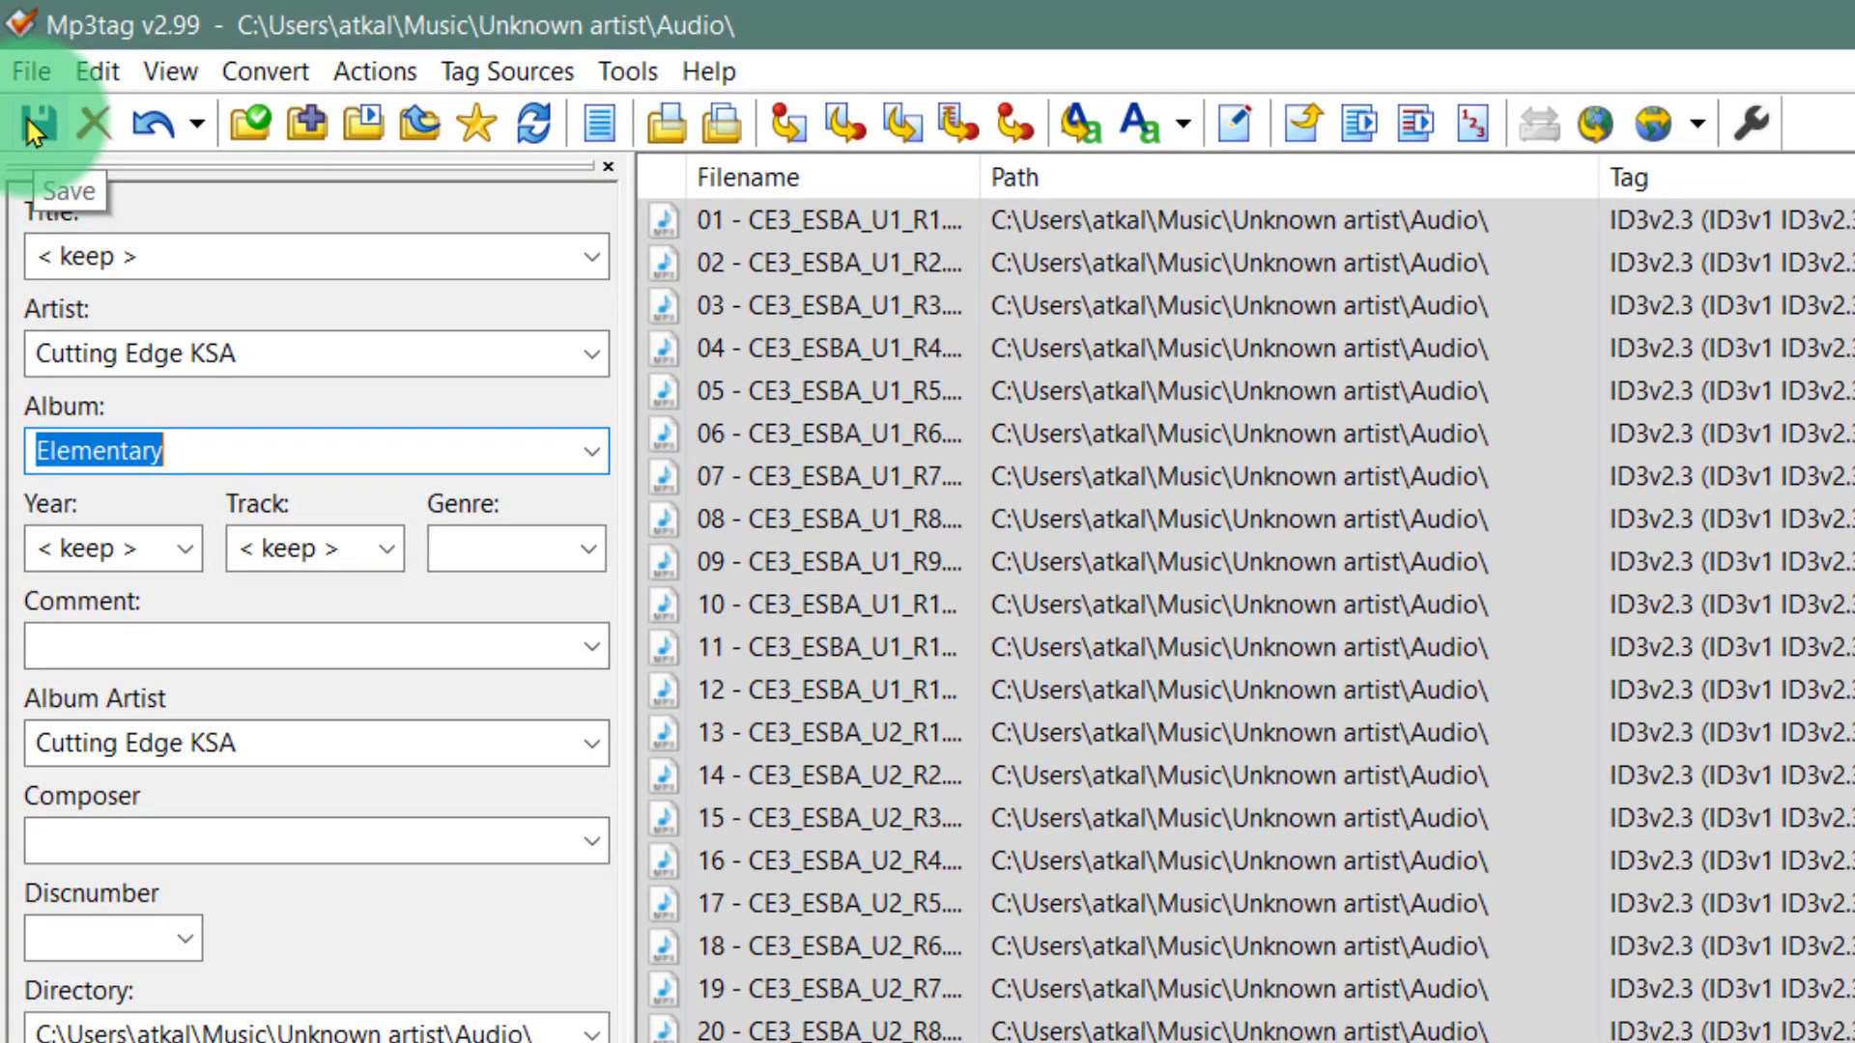
left_click(26, 114)
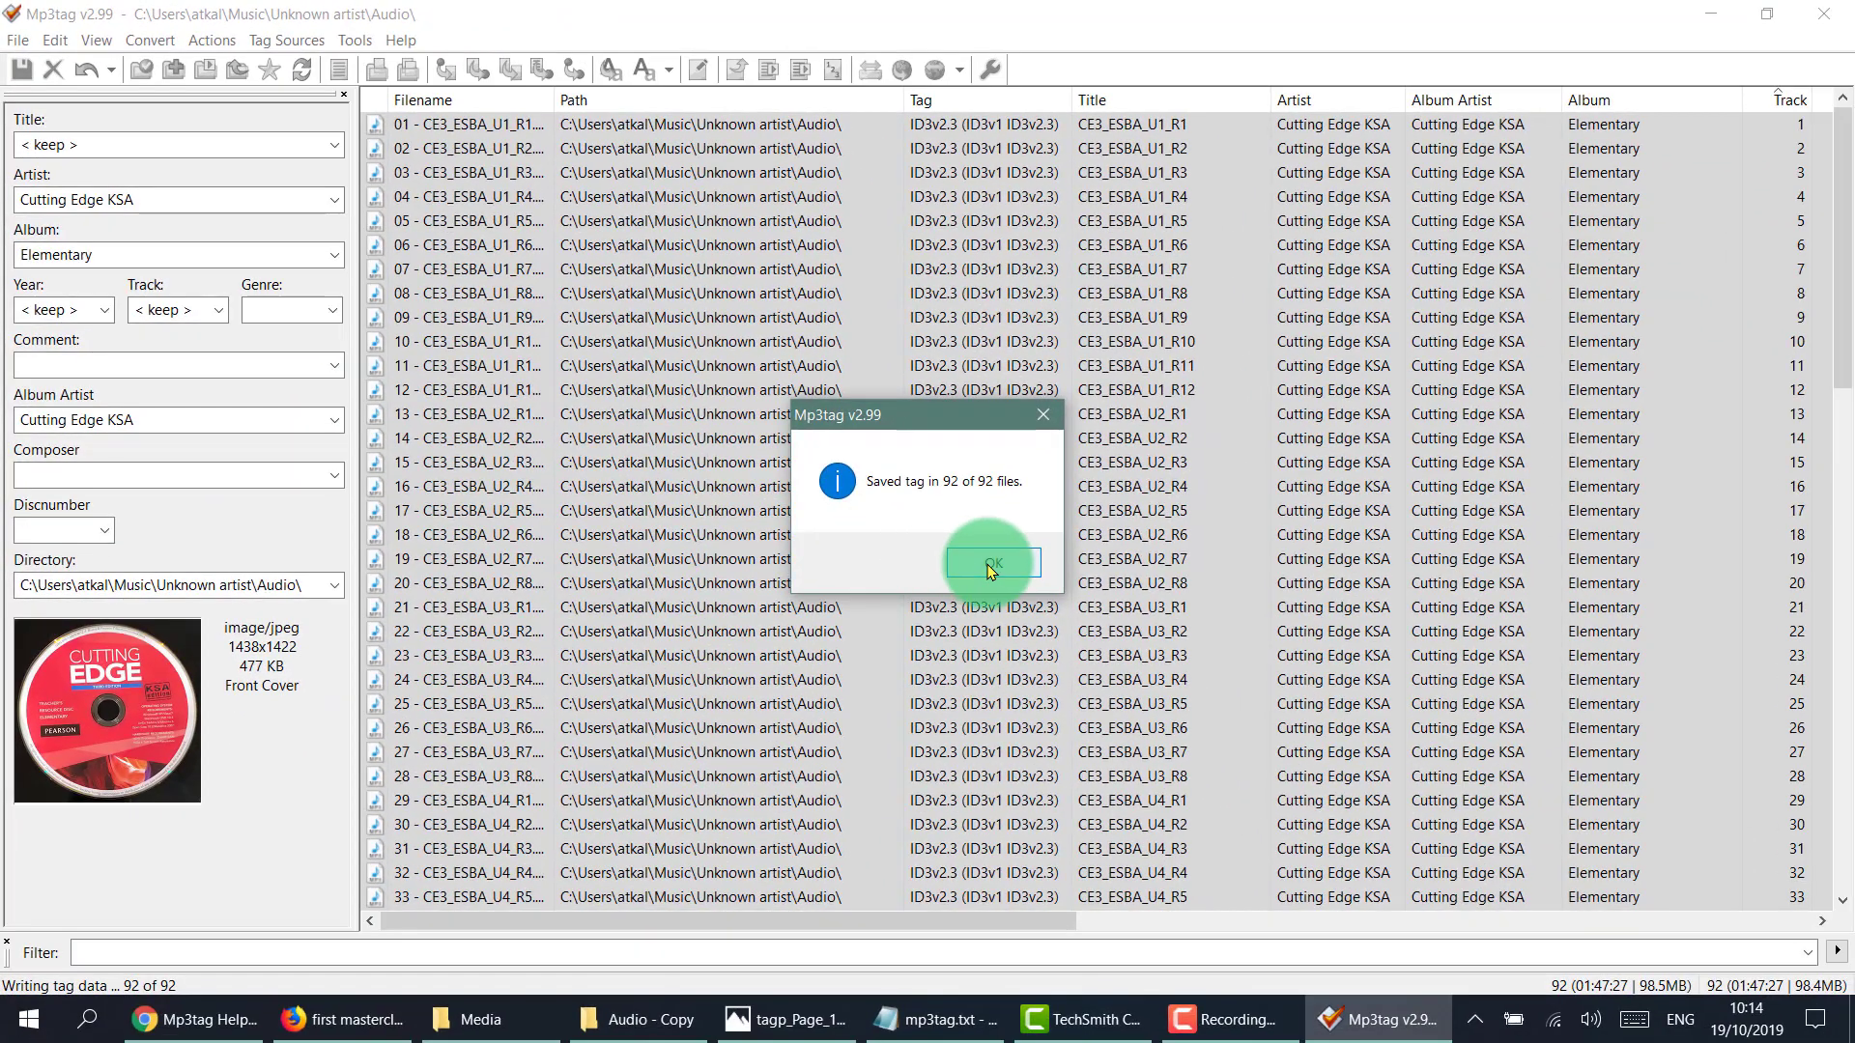
left_click(990, 568)
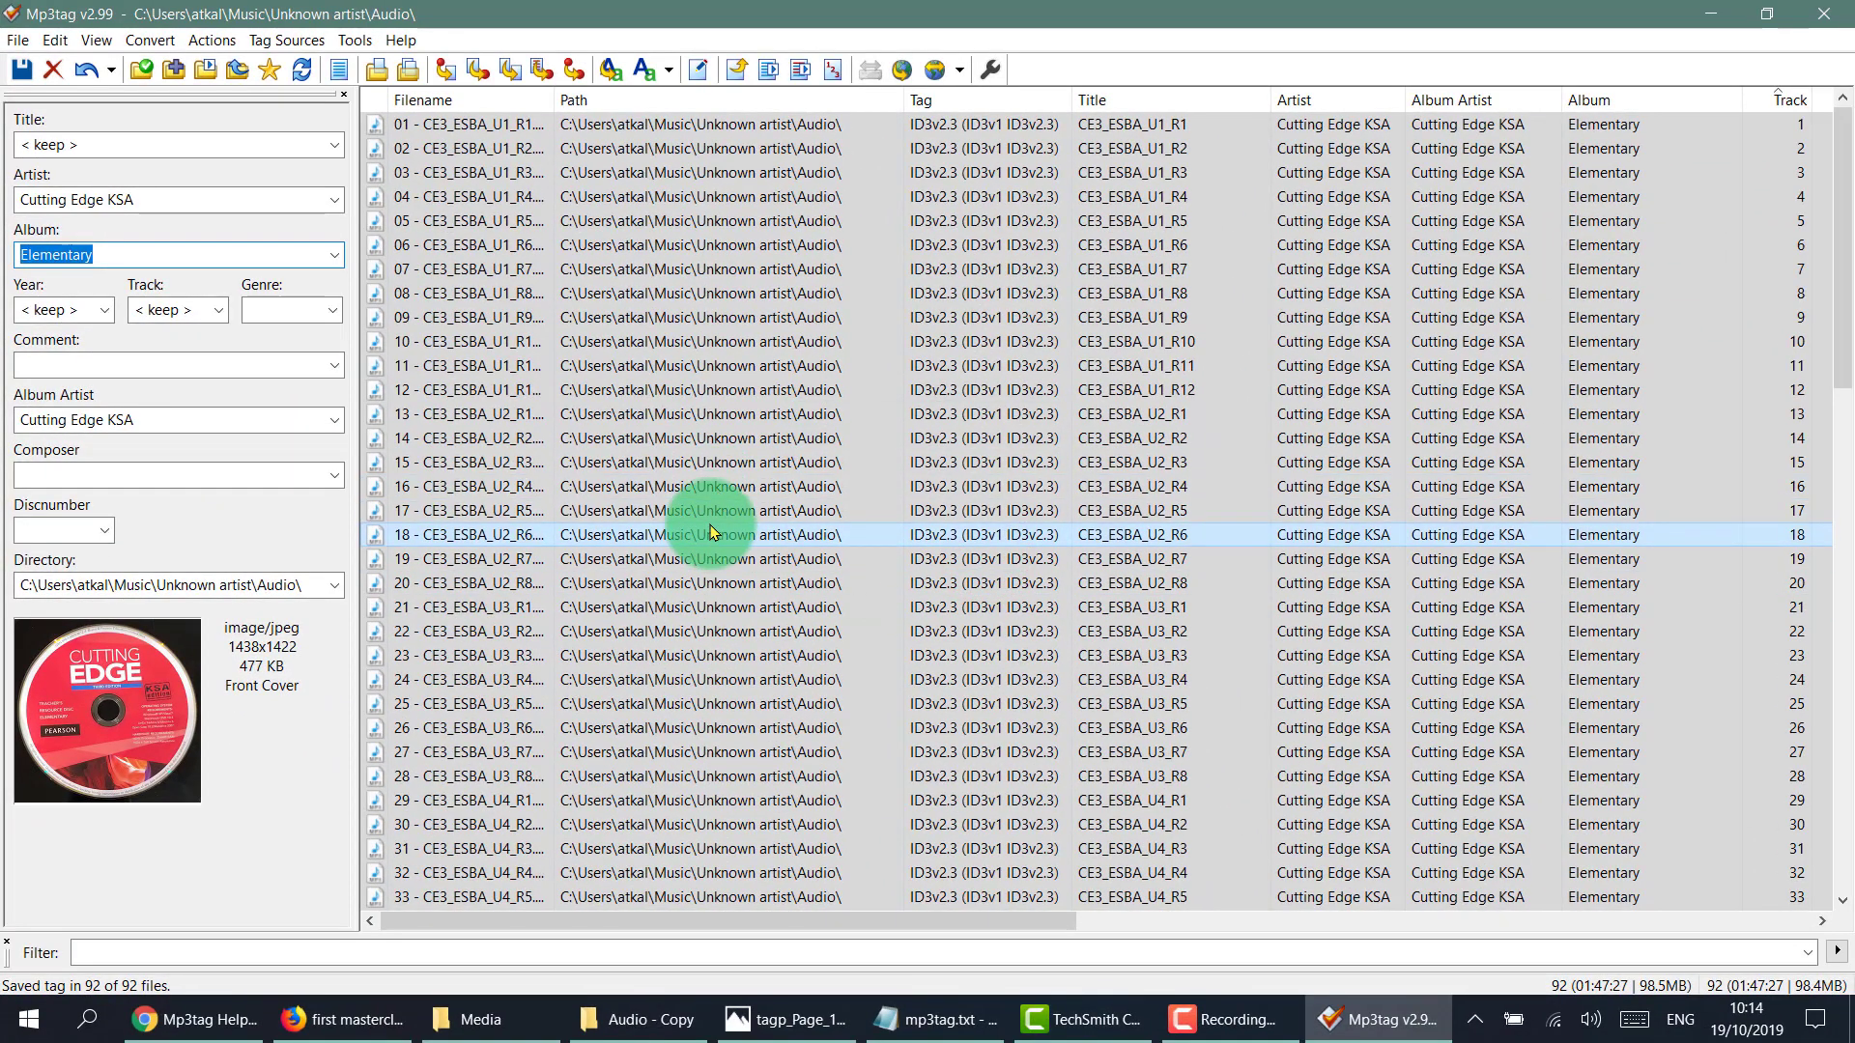
Switch to File Explorer and open the Audio folder in Unknown artist to check the renamed and tagged files.
left_click(626, 1022)
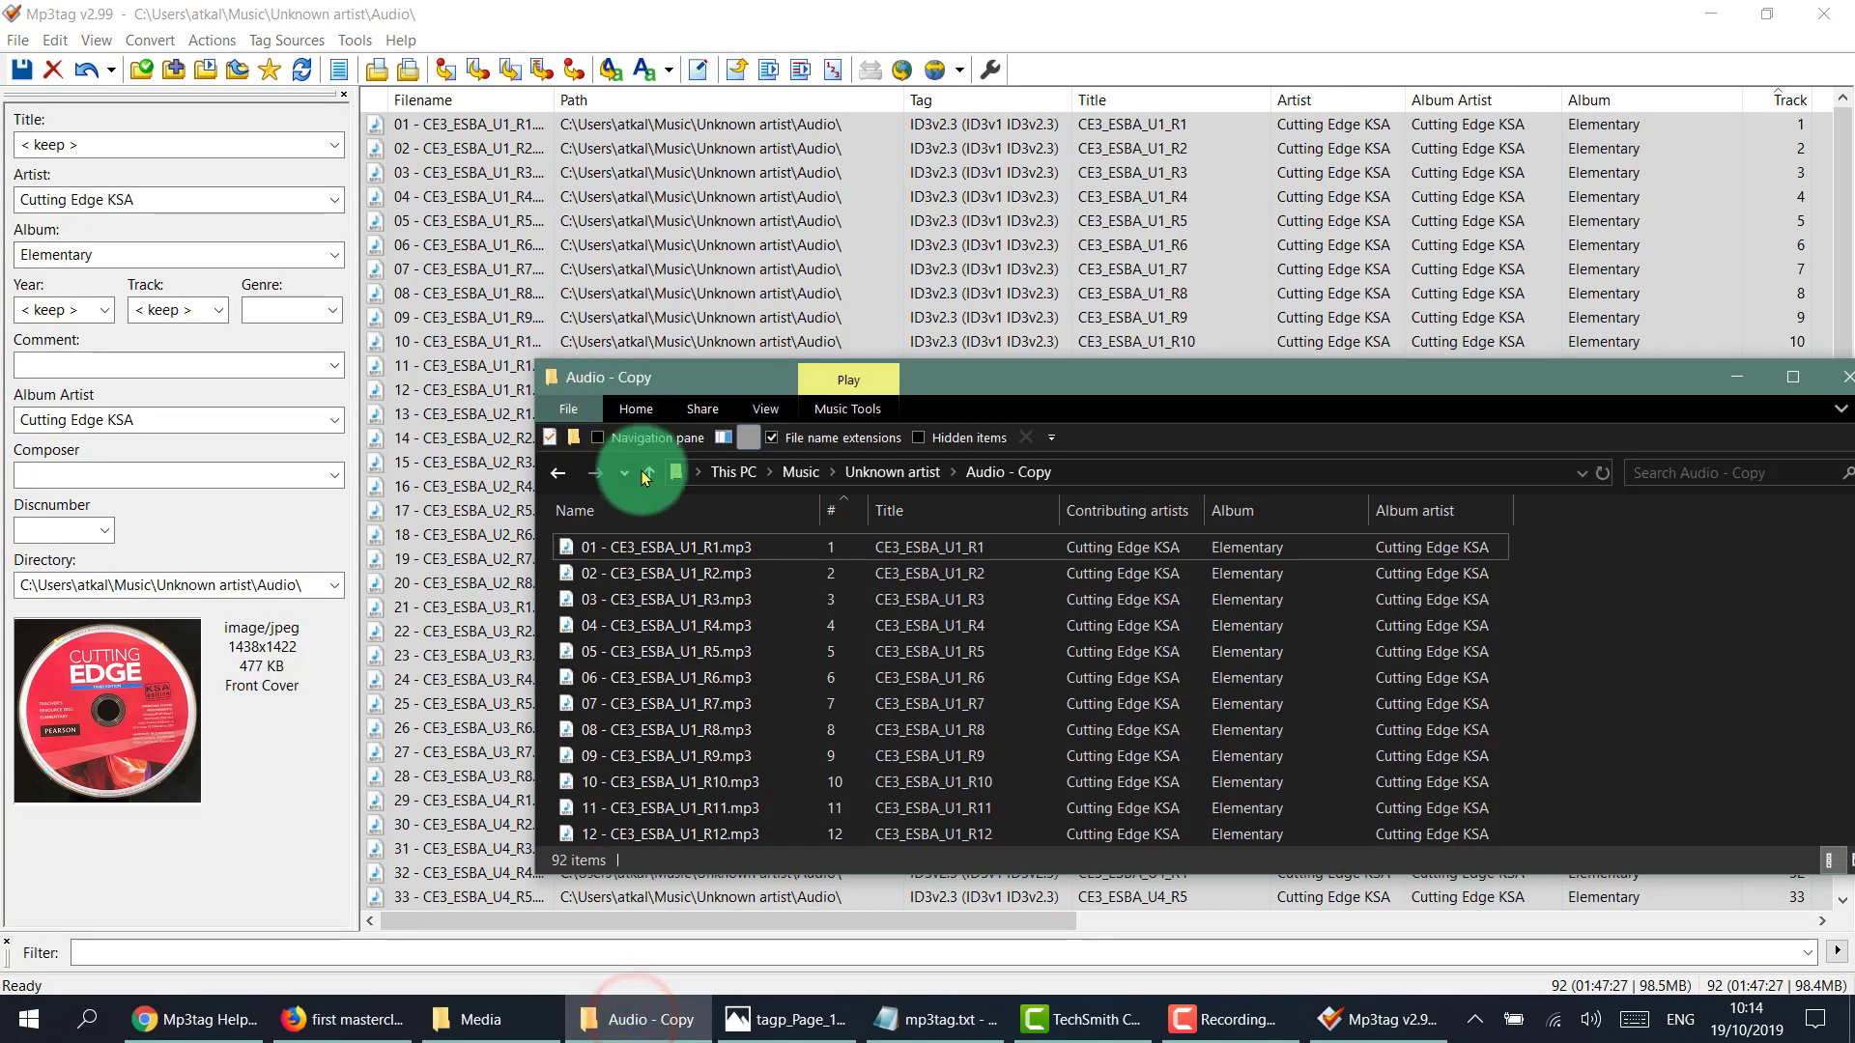
left_click(646, 475)
left_click(624, 548)
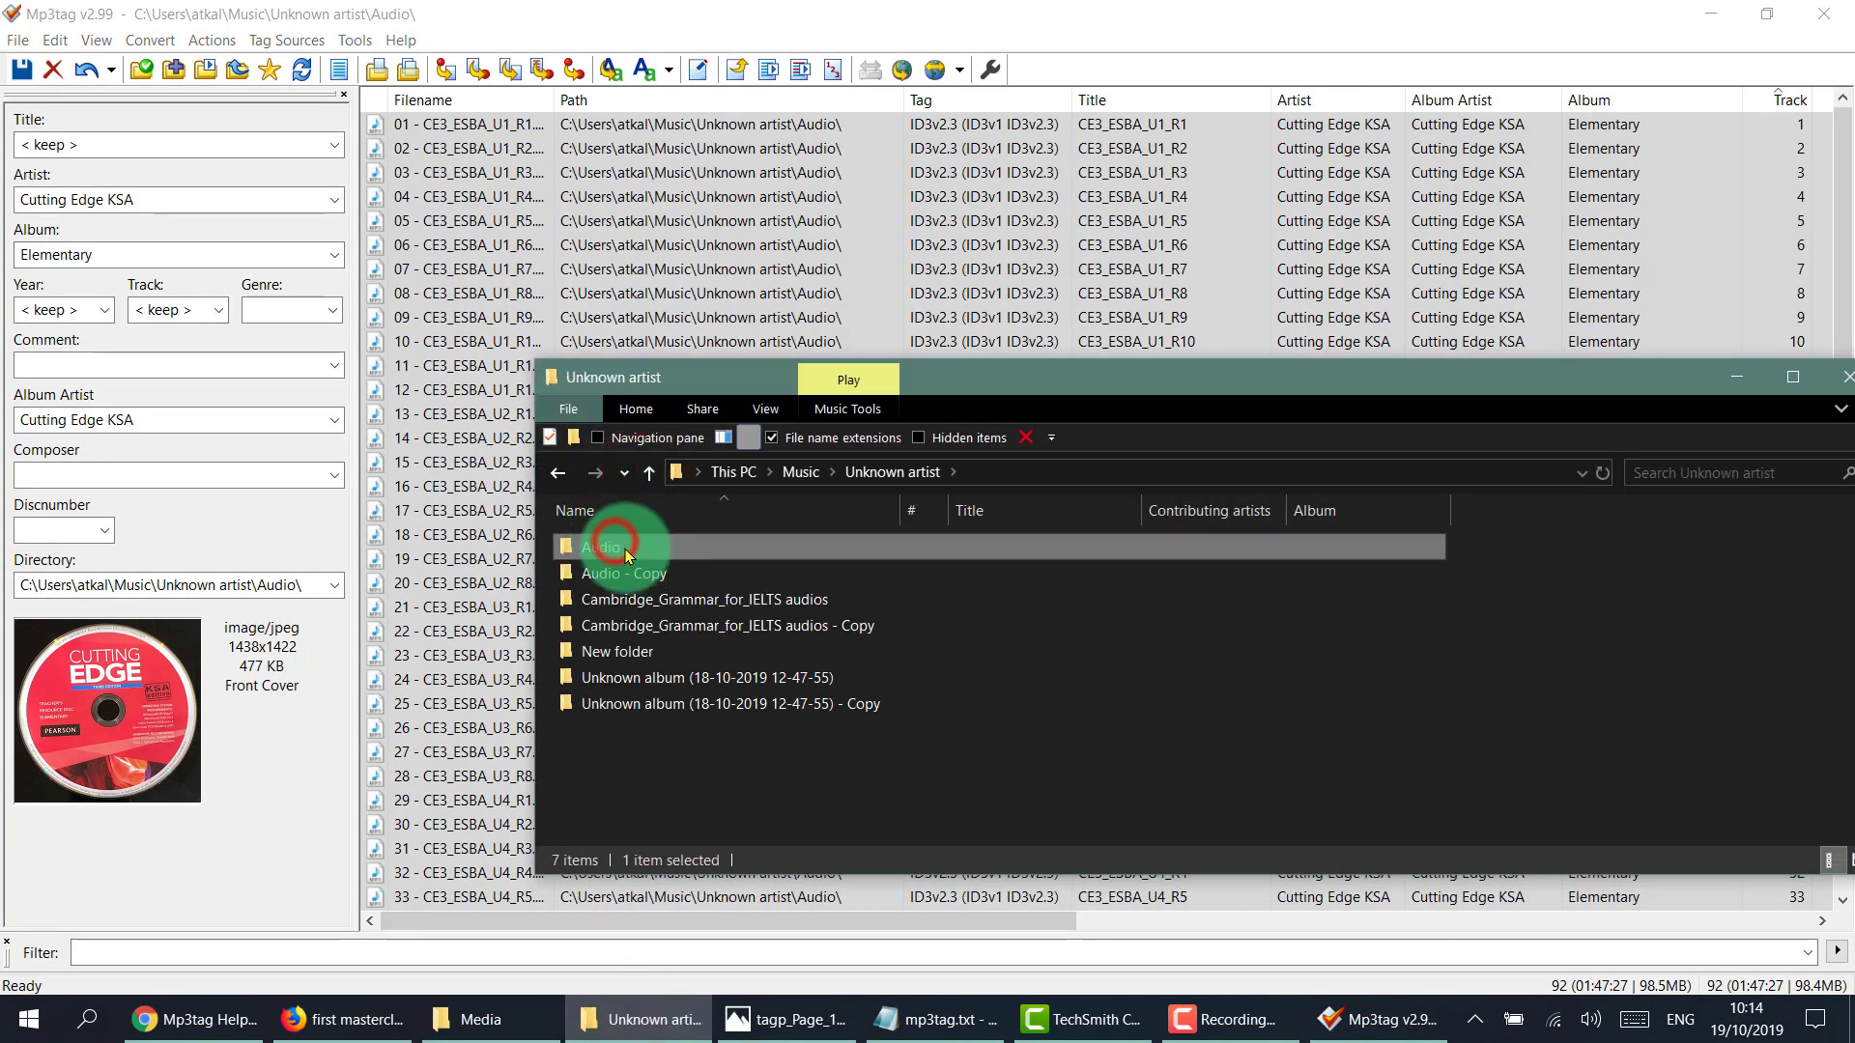
double_click(624, 548)
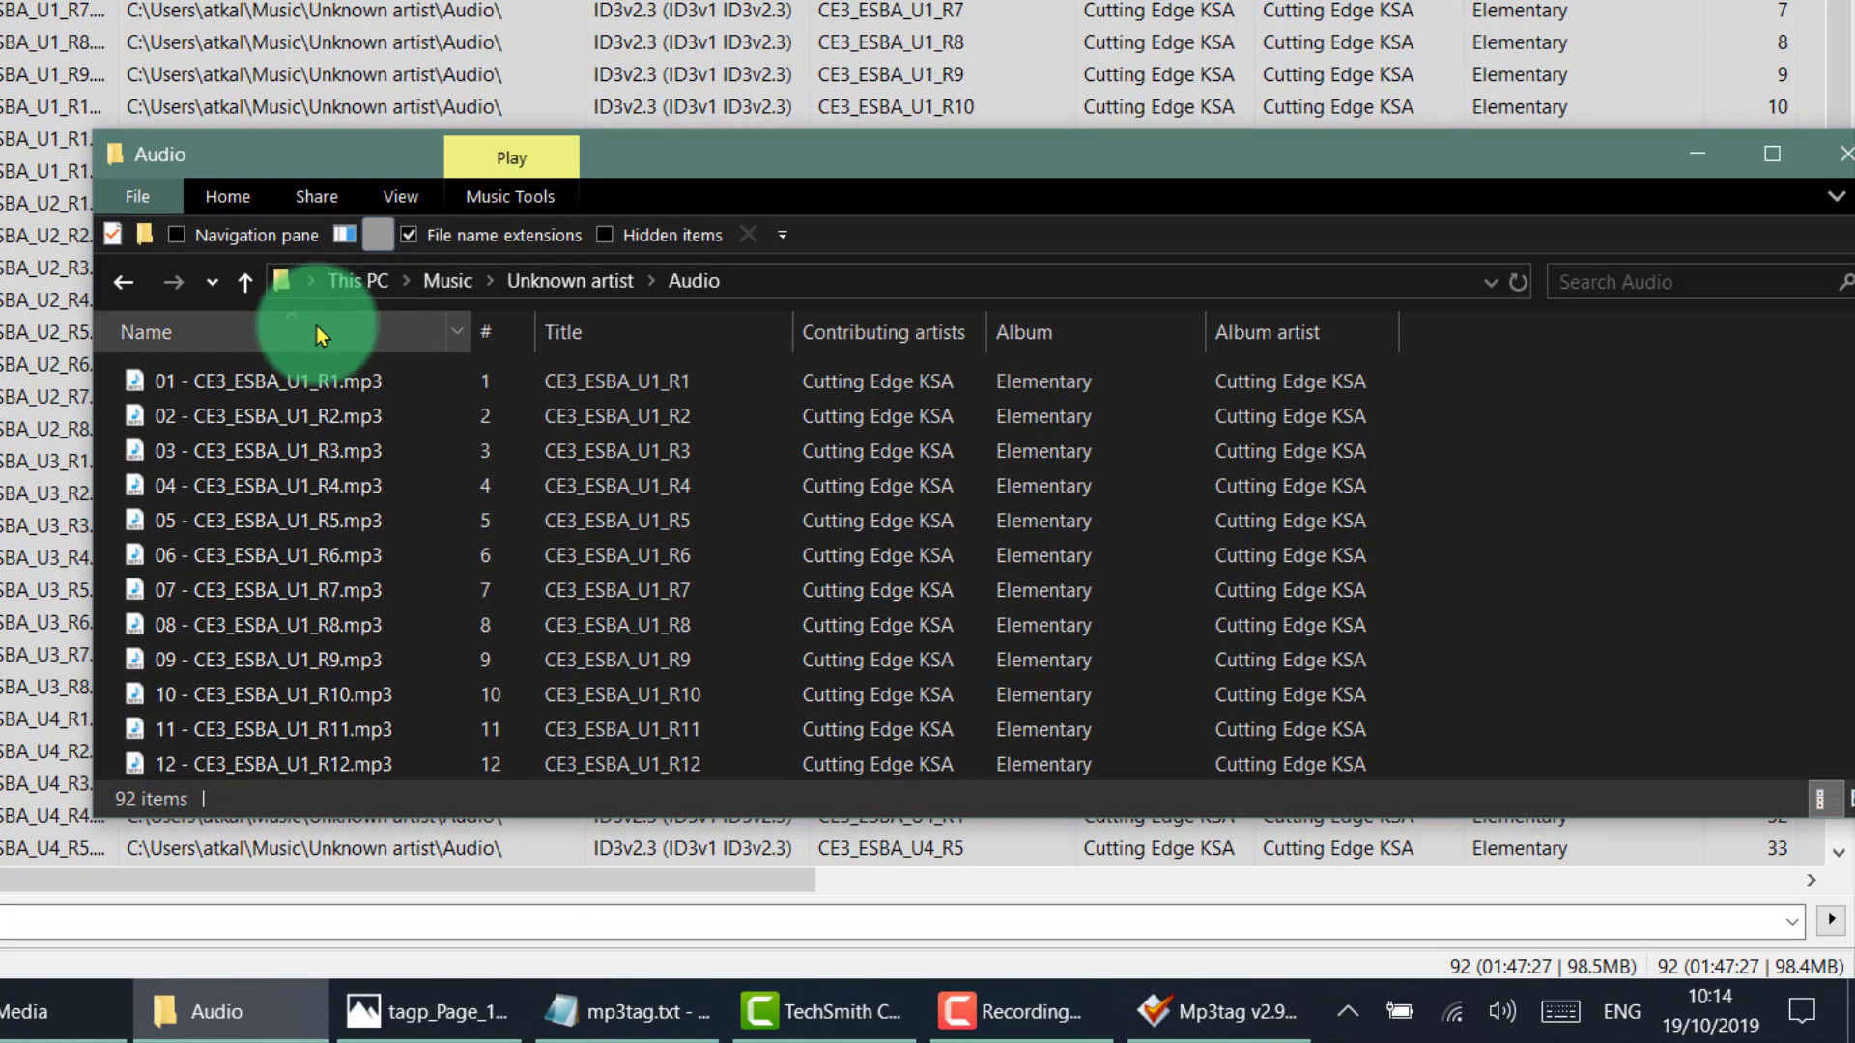
Play 02 - CE3_ESBA_U1_R2.mp3 from the Audio folder to check its cover art, pause playback and close the player.
left_click(280, 413)
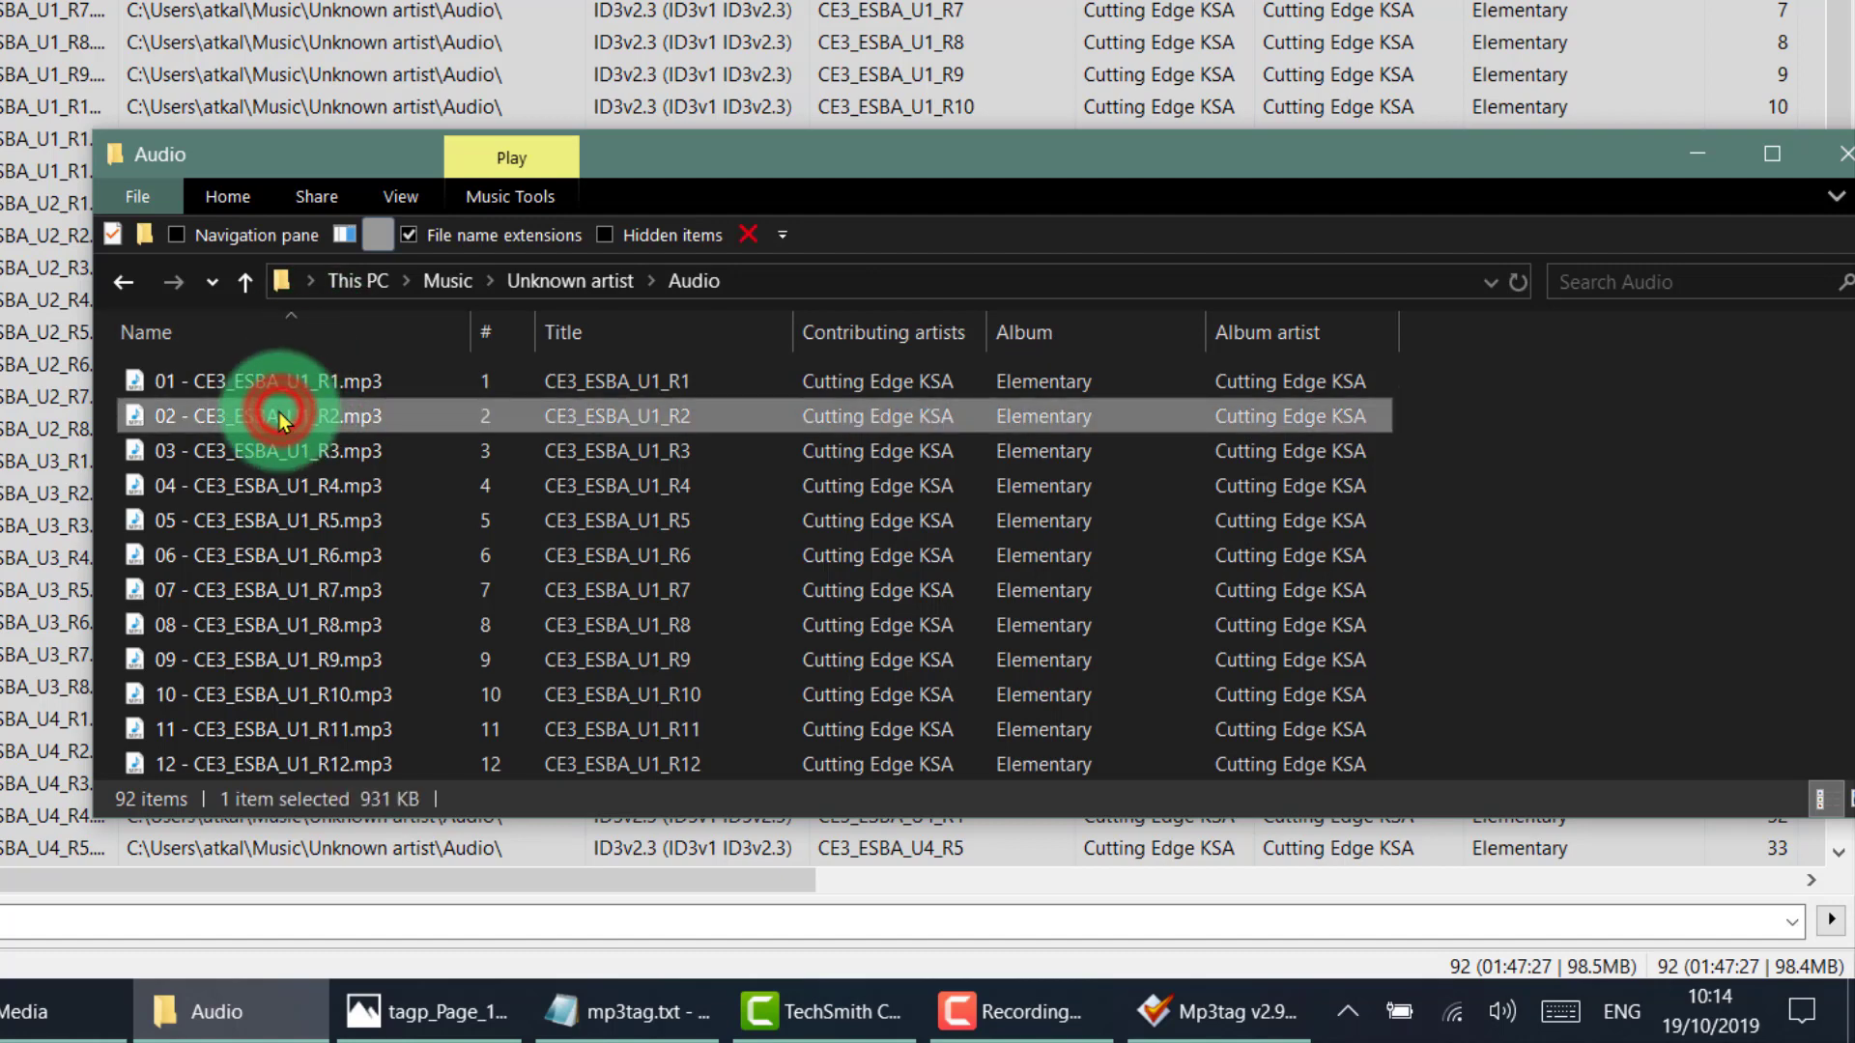
double_click(280, 413)
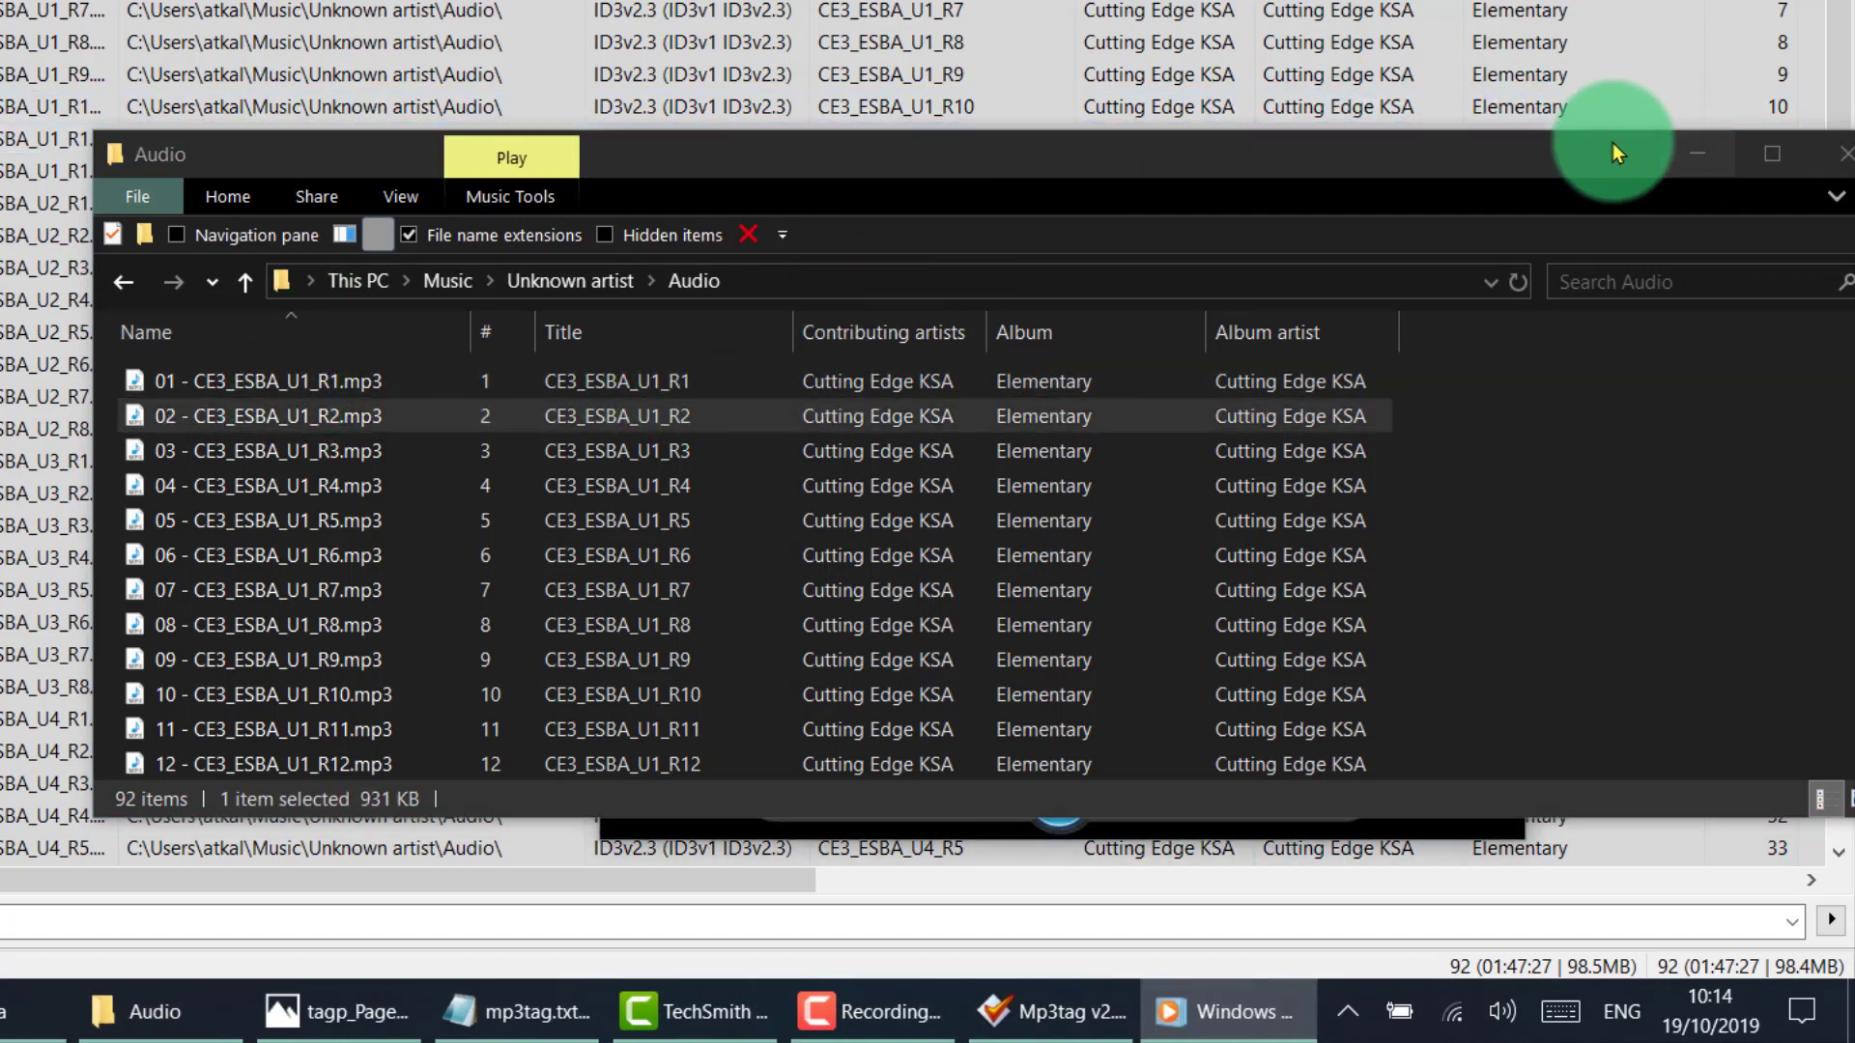
left_click(1434, 153)
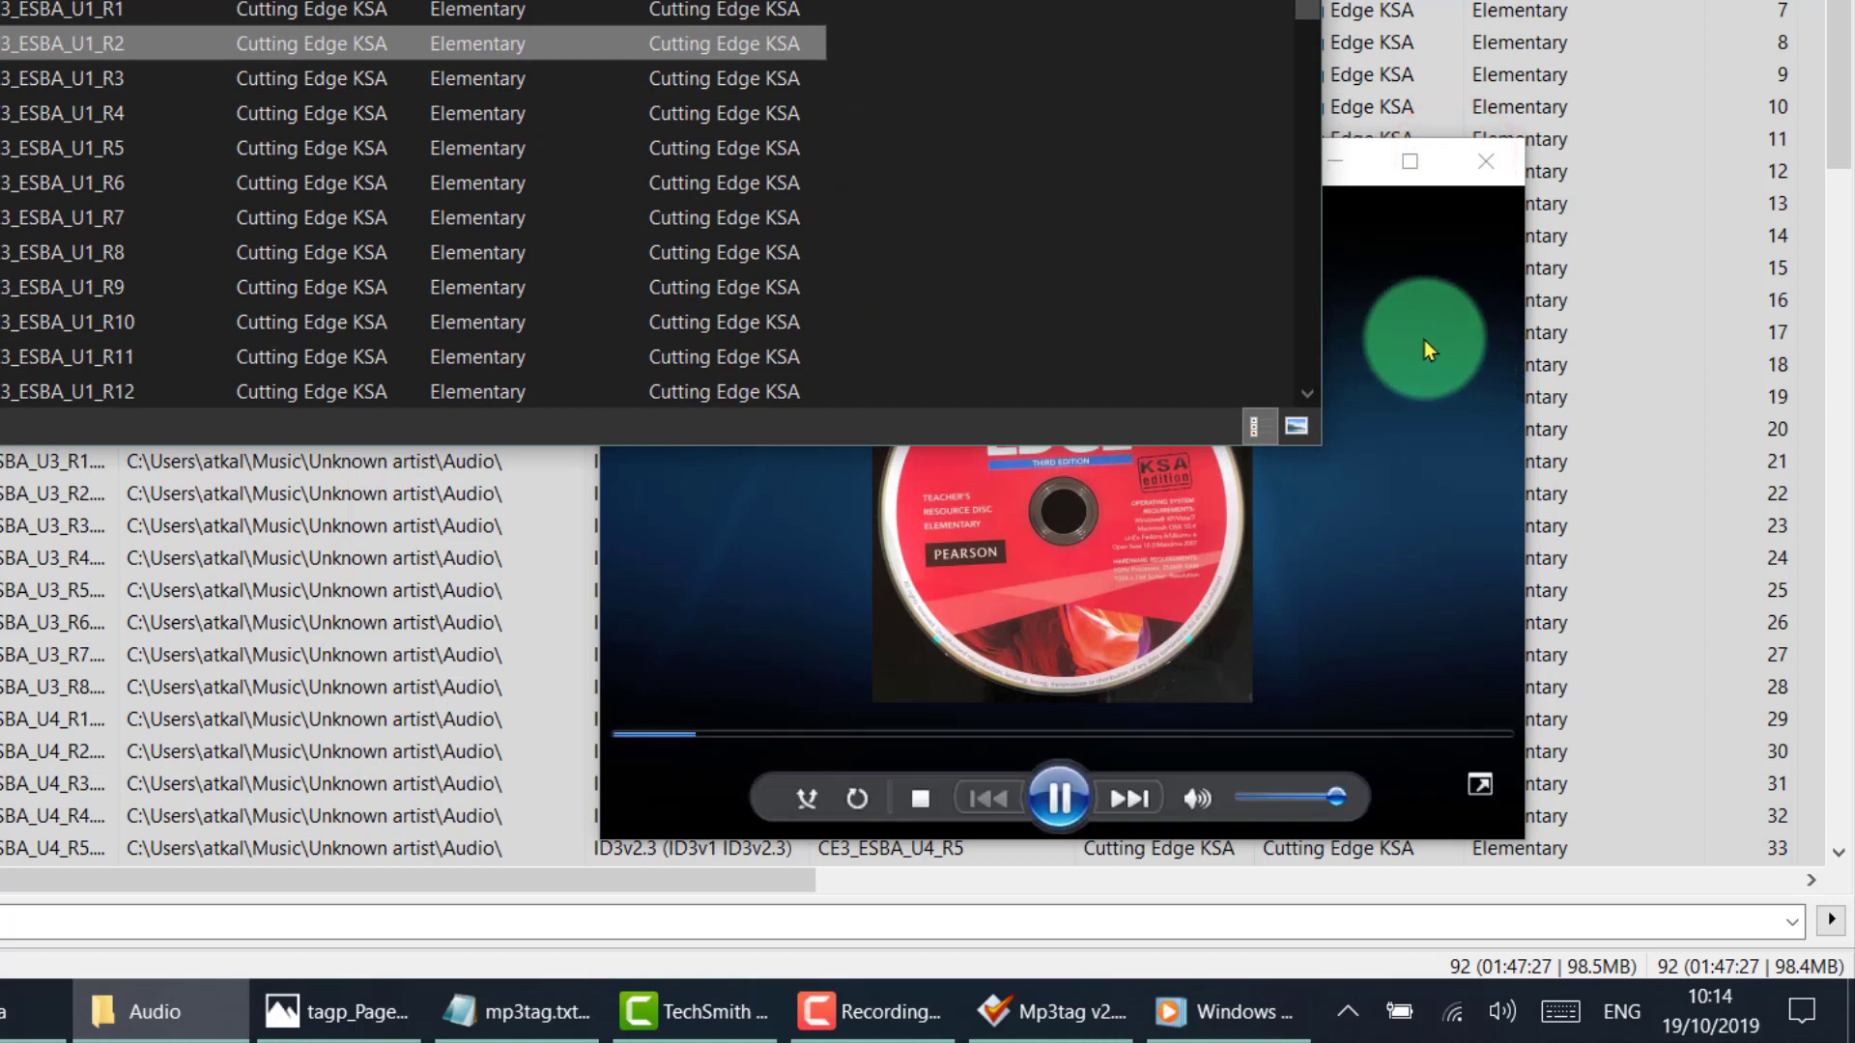
left_click(1418, 340)
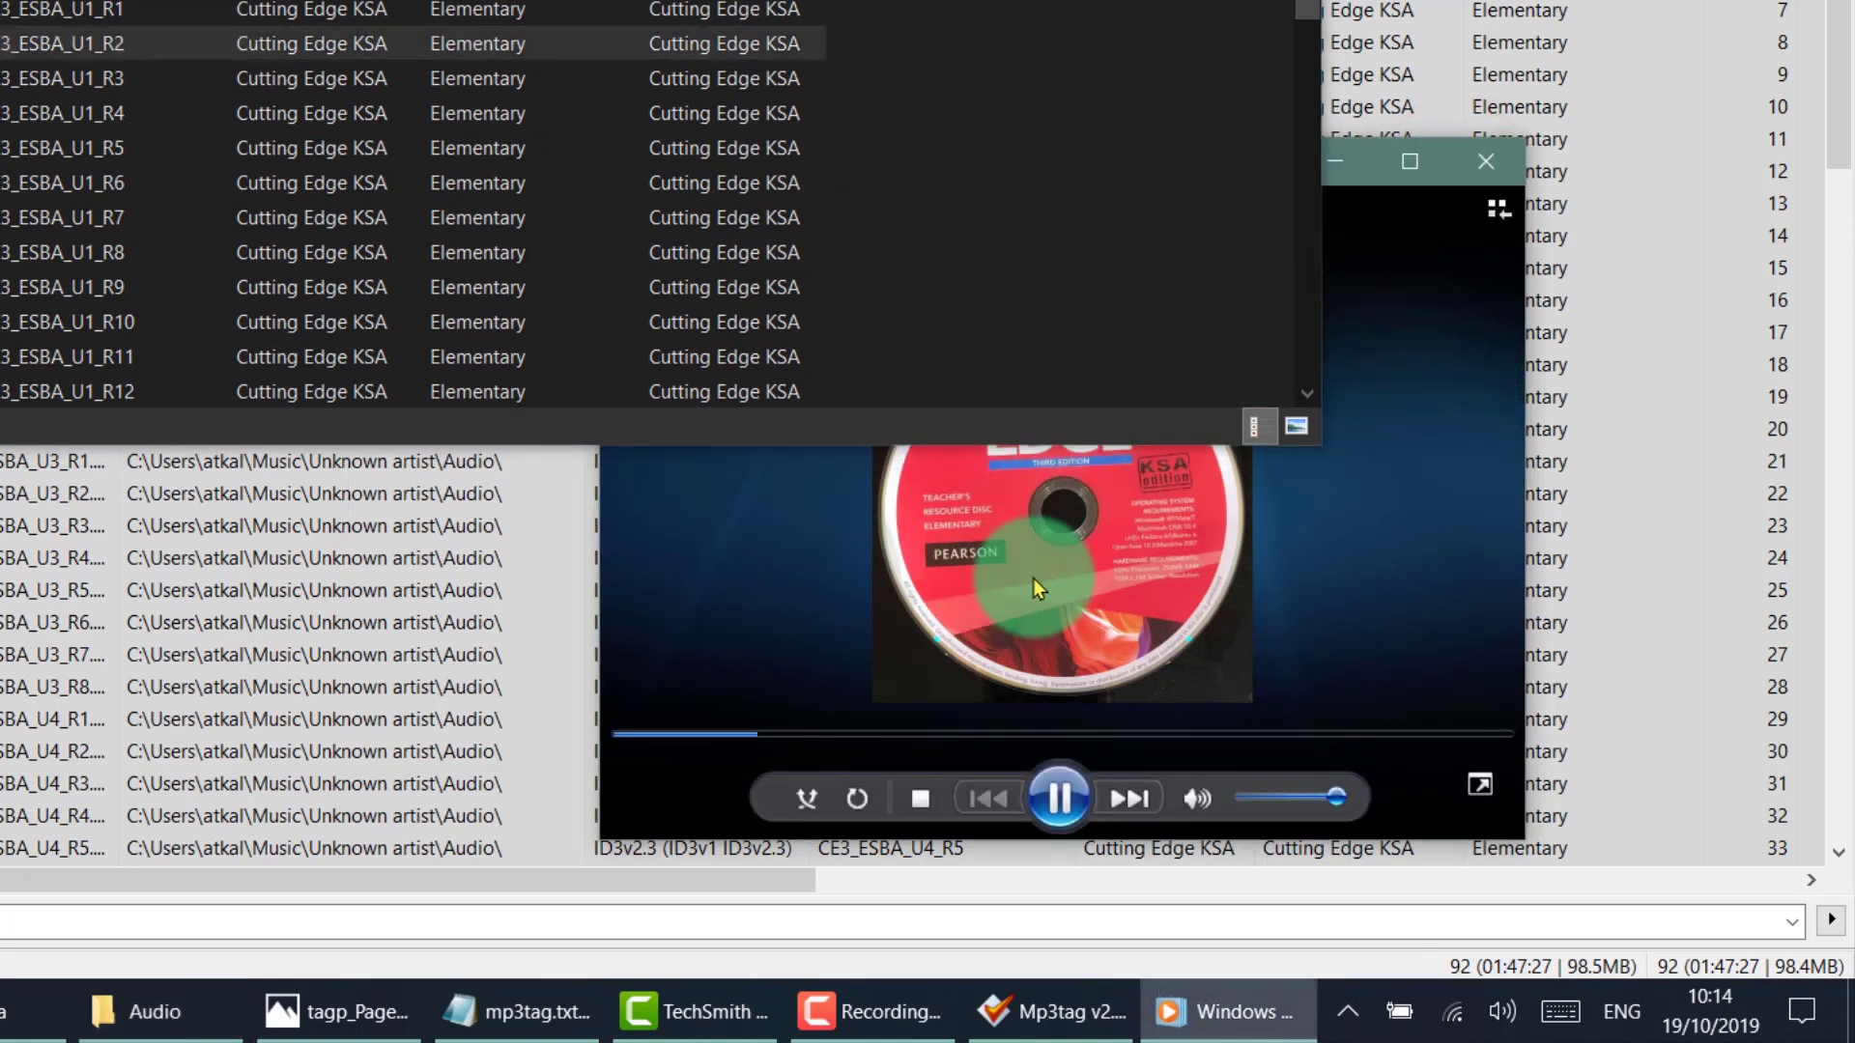
left_click(1042, 796)
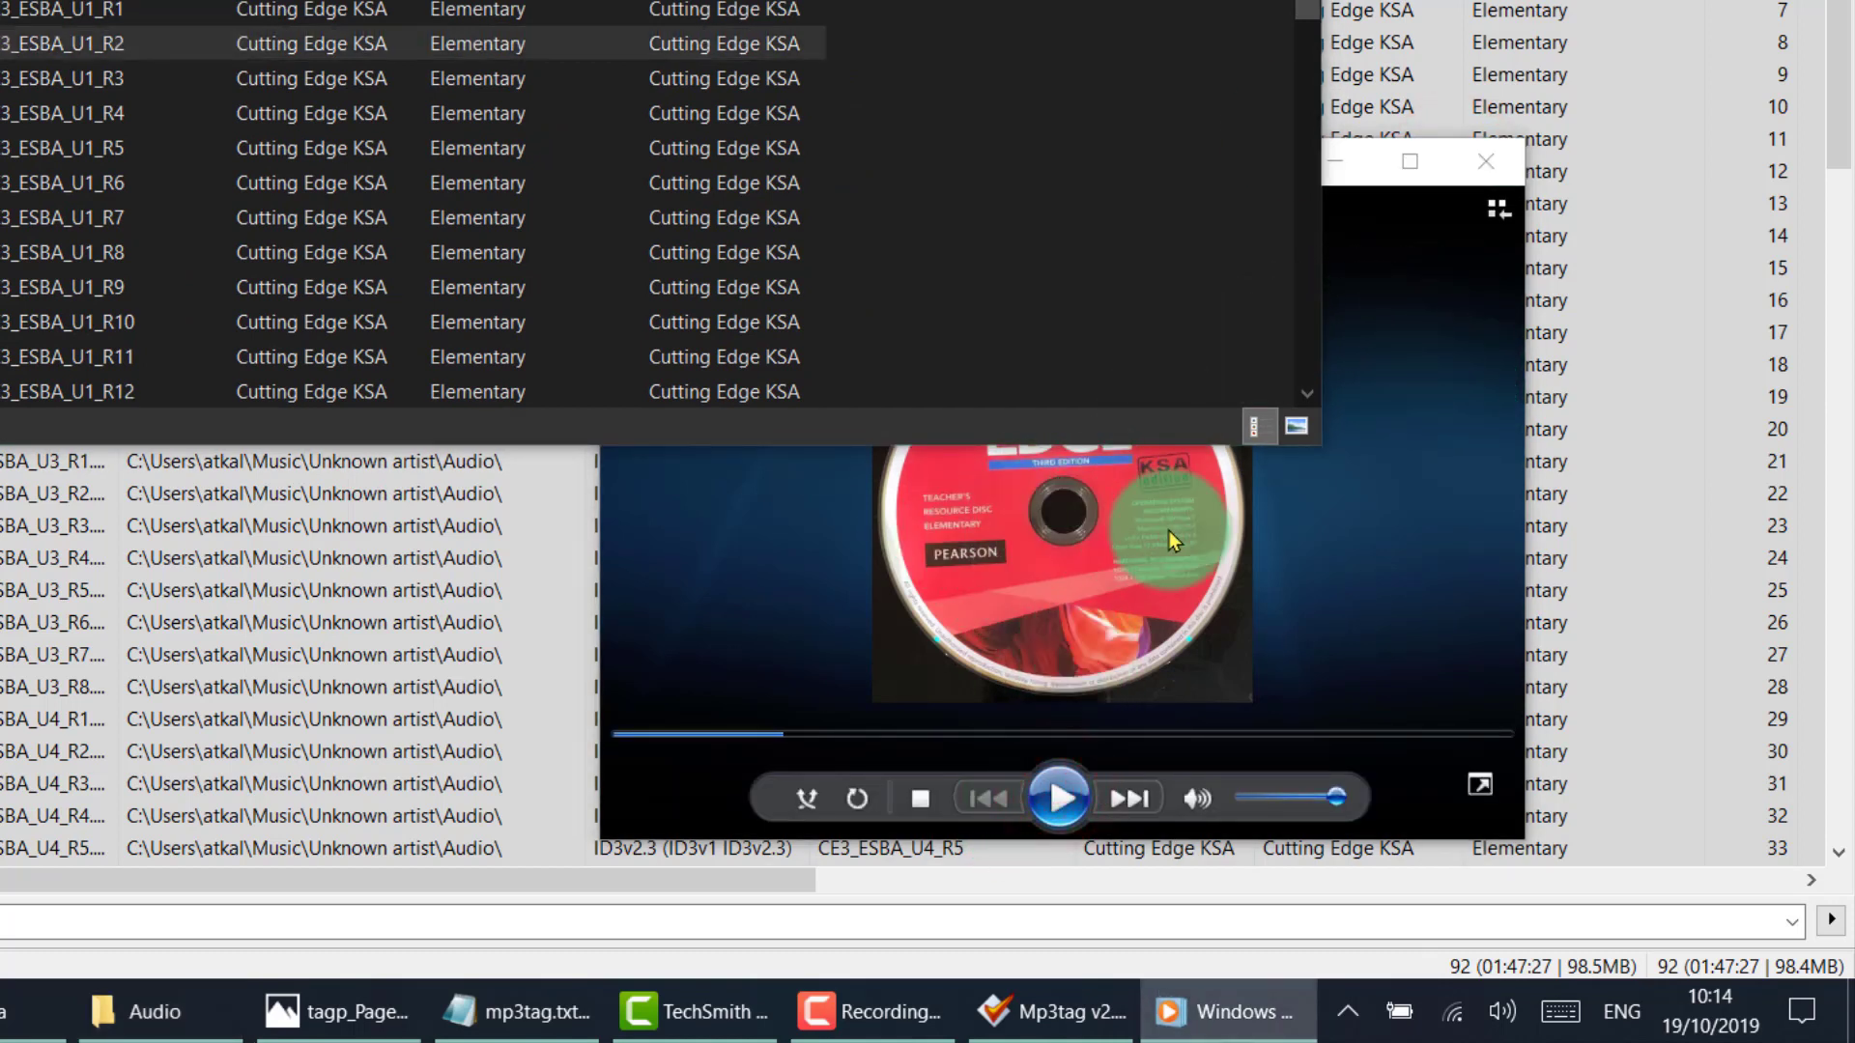
left_click_drag(489, 26, 1488, 169)
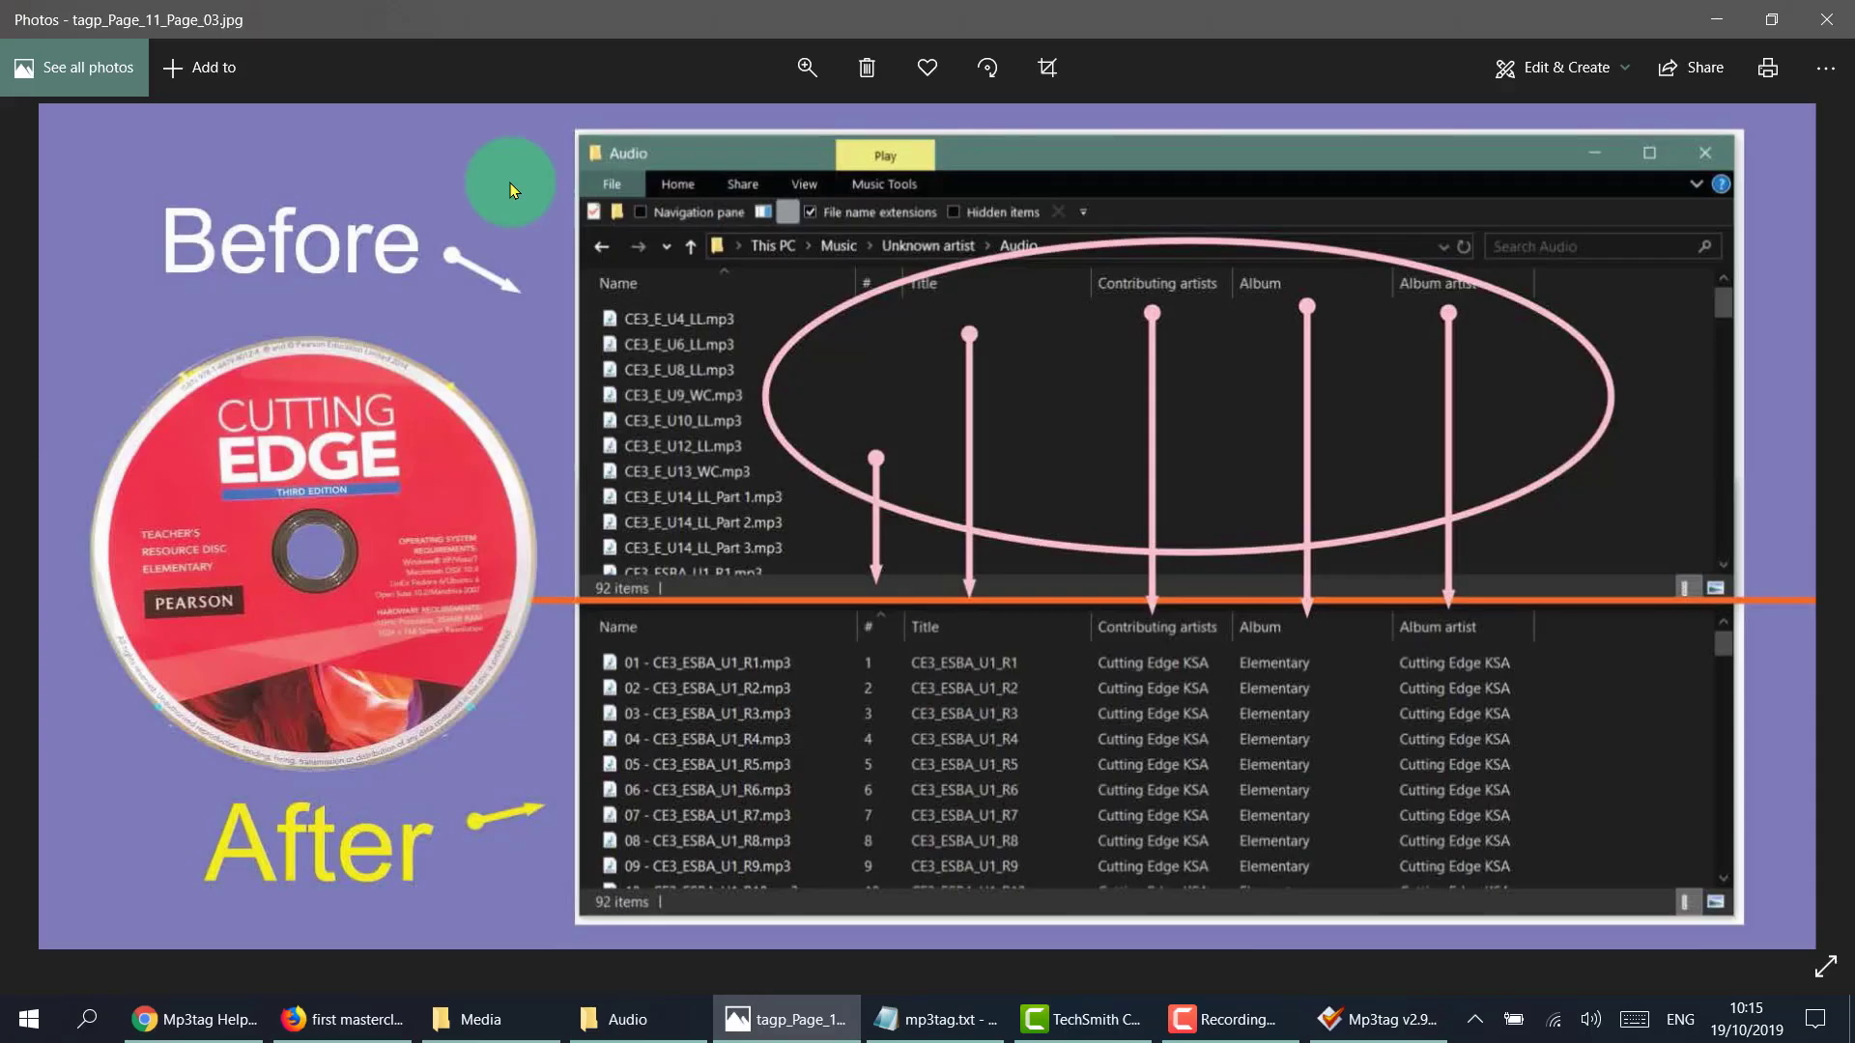
View the before-and-after picture for Grammar for IELTS, and switch to the Ant Renamer web page in Firefox.
key("Right")
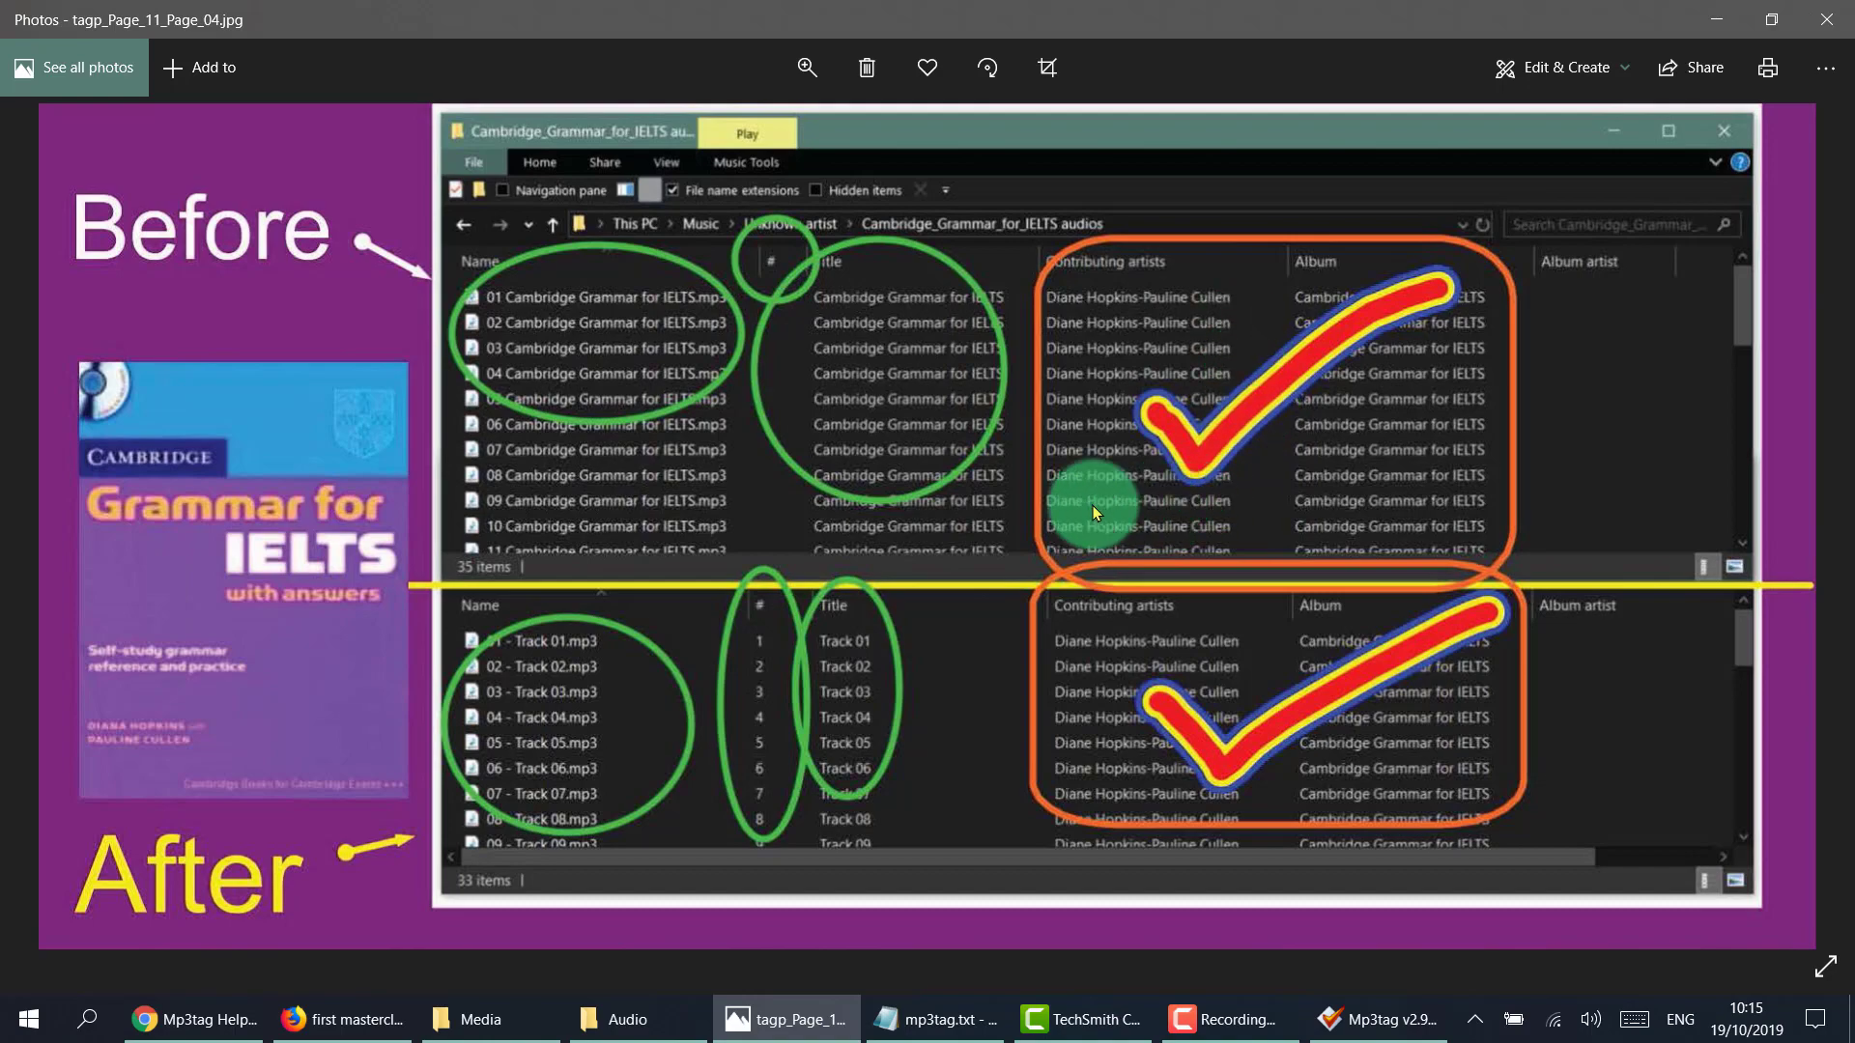
left_click(359, 1018)
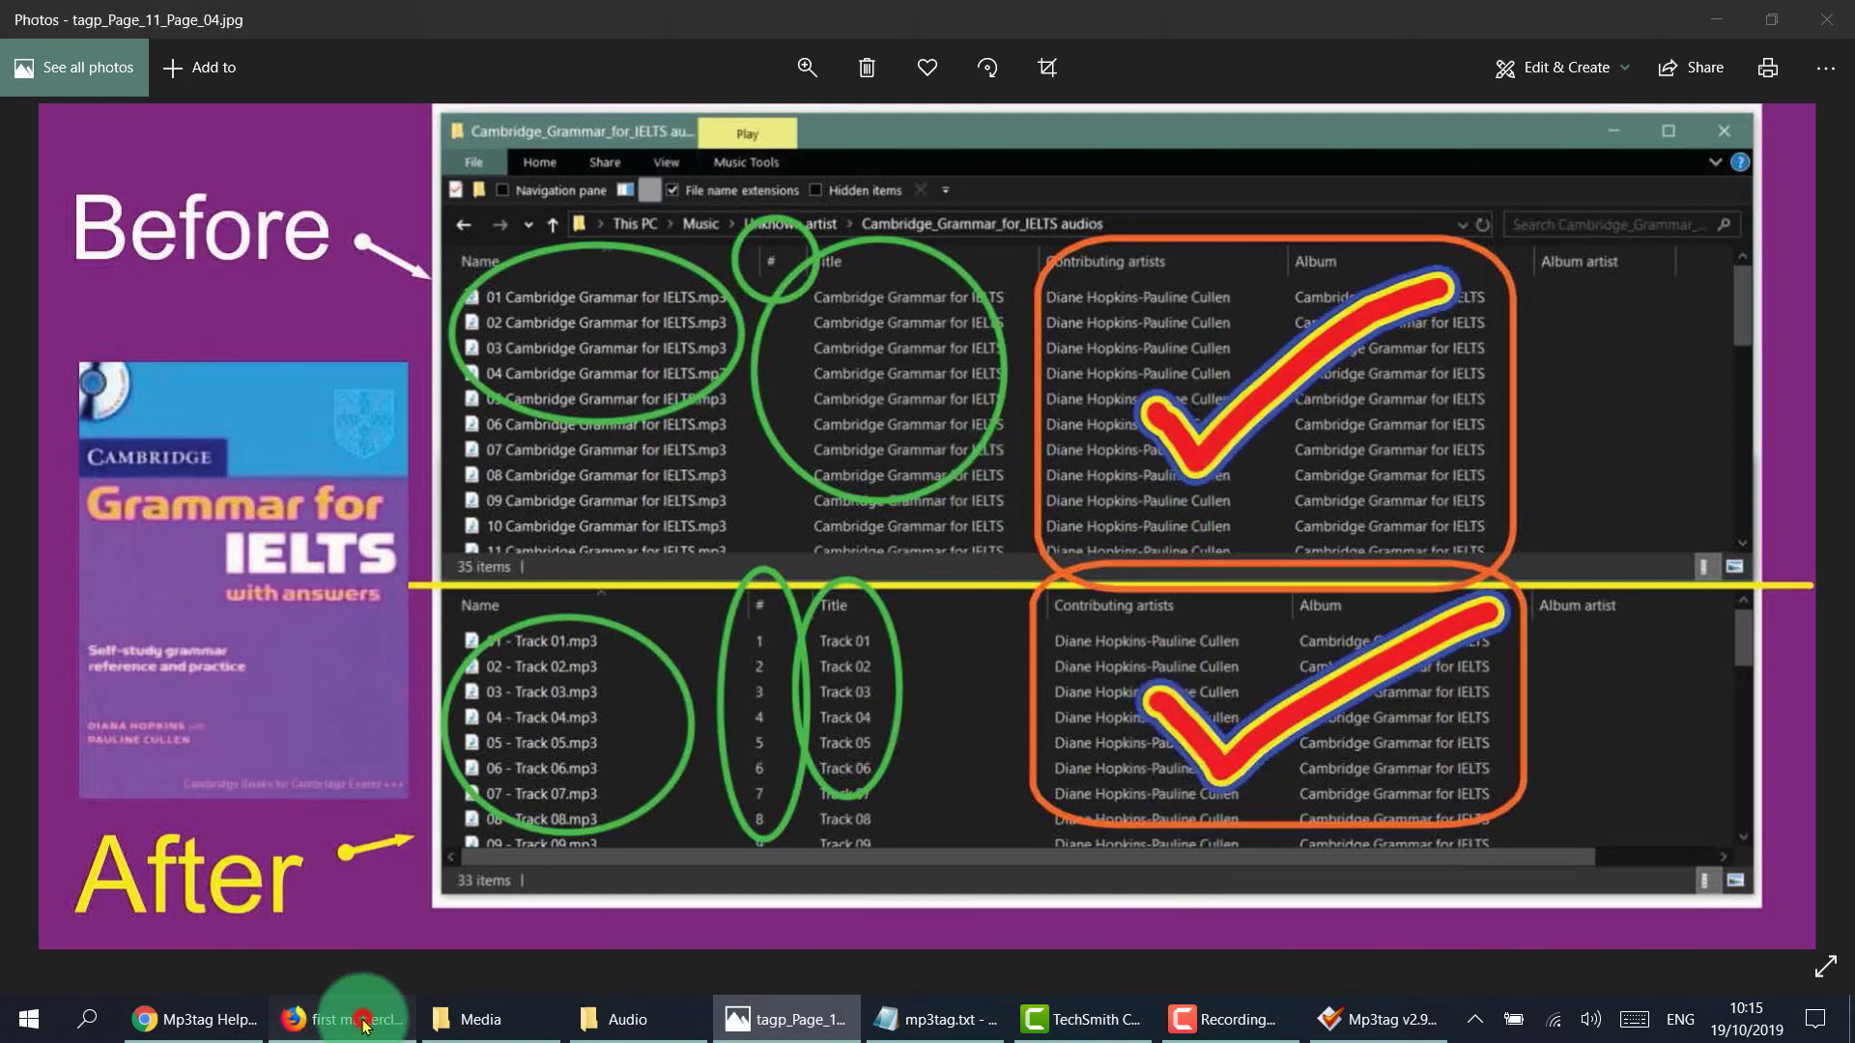
left_click(606, 72)
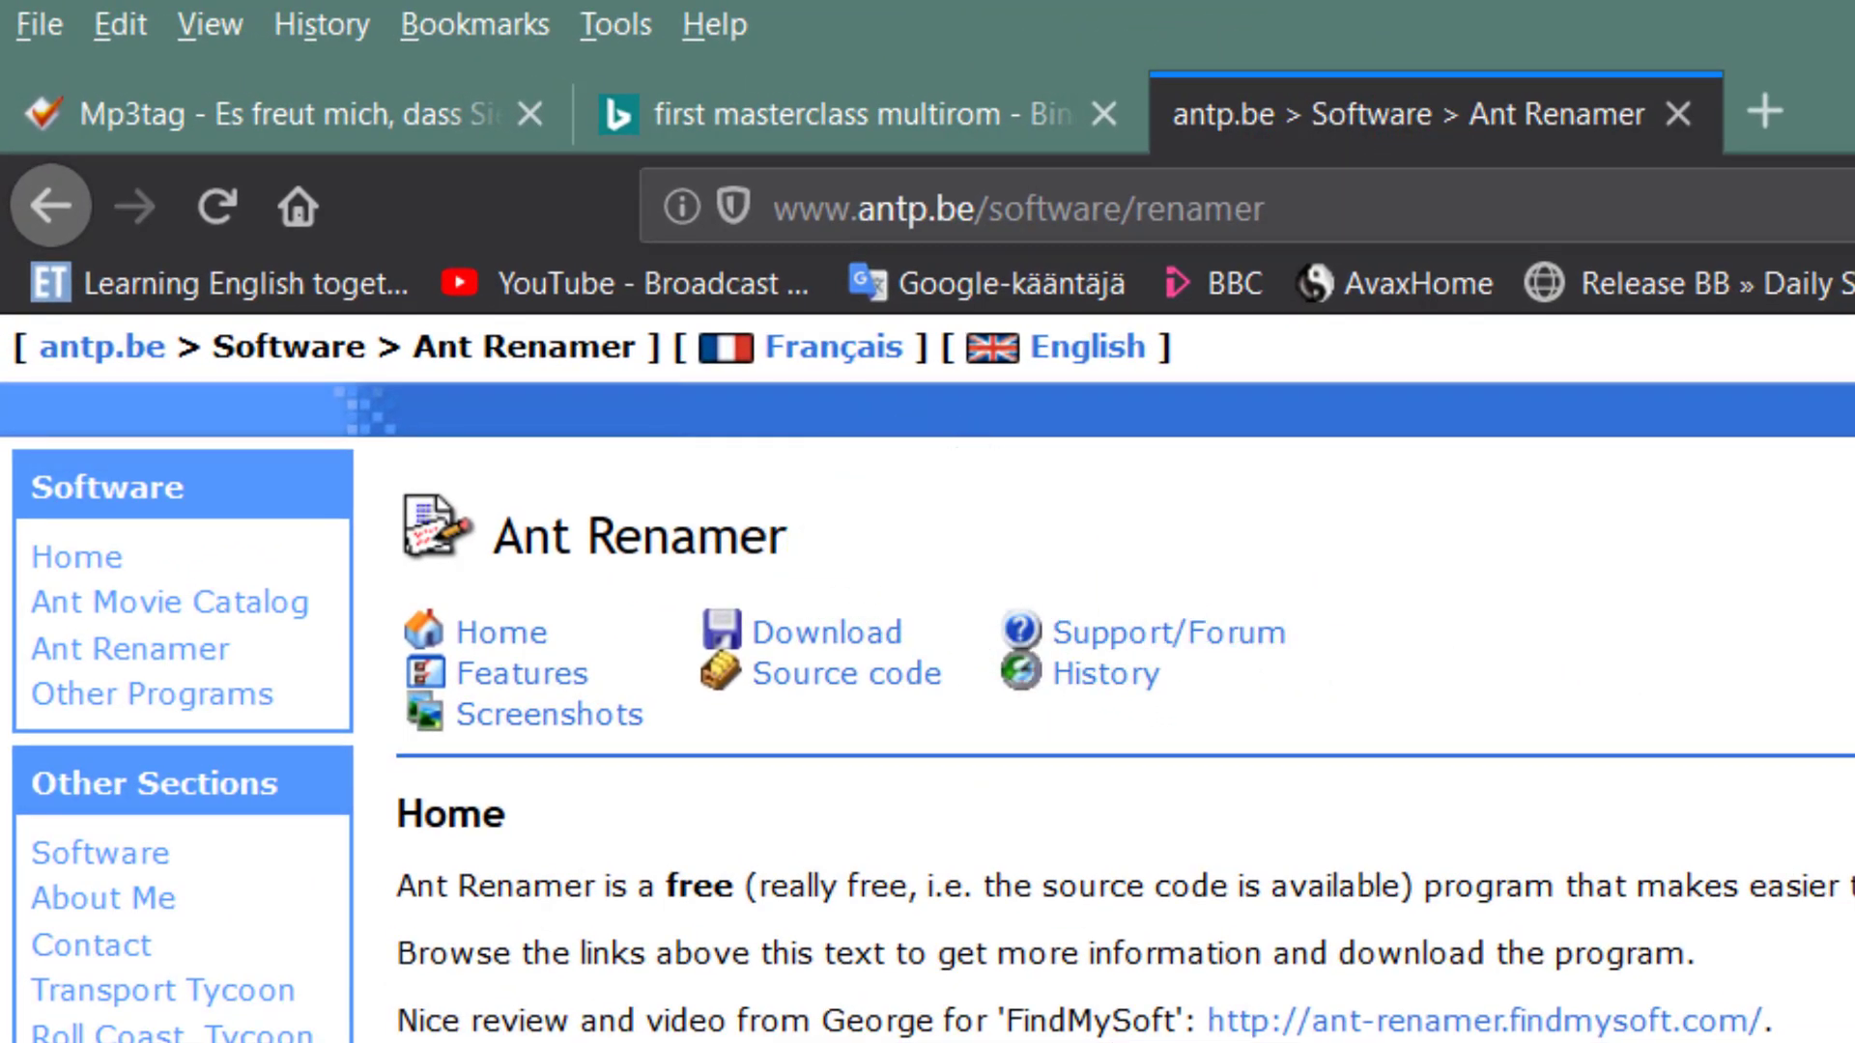
Switch to File Explorer and open the Cambridge_Grammar_for_IELTS audios folder inside Unknown artist.
key("alt+Tab")
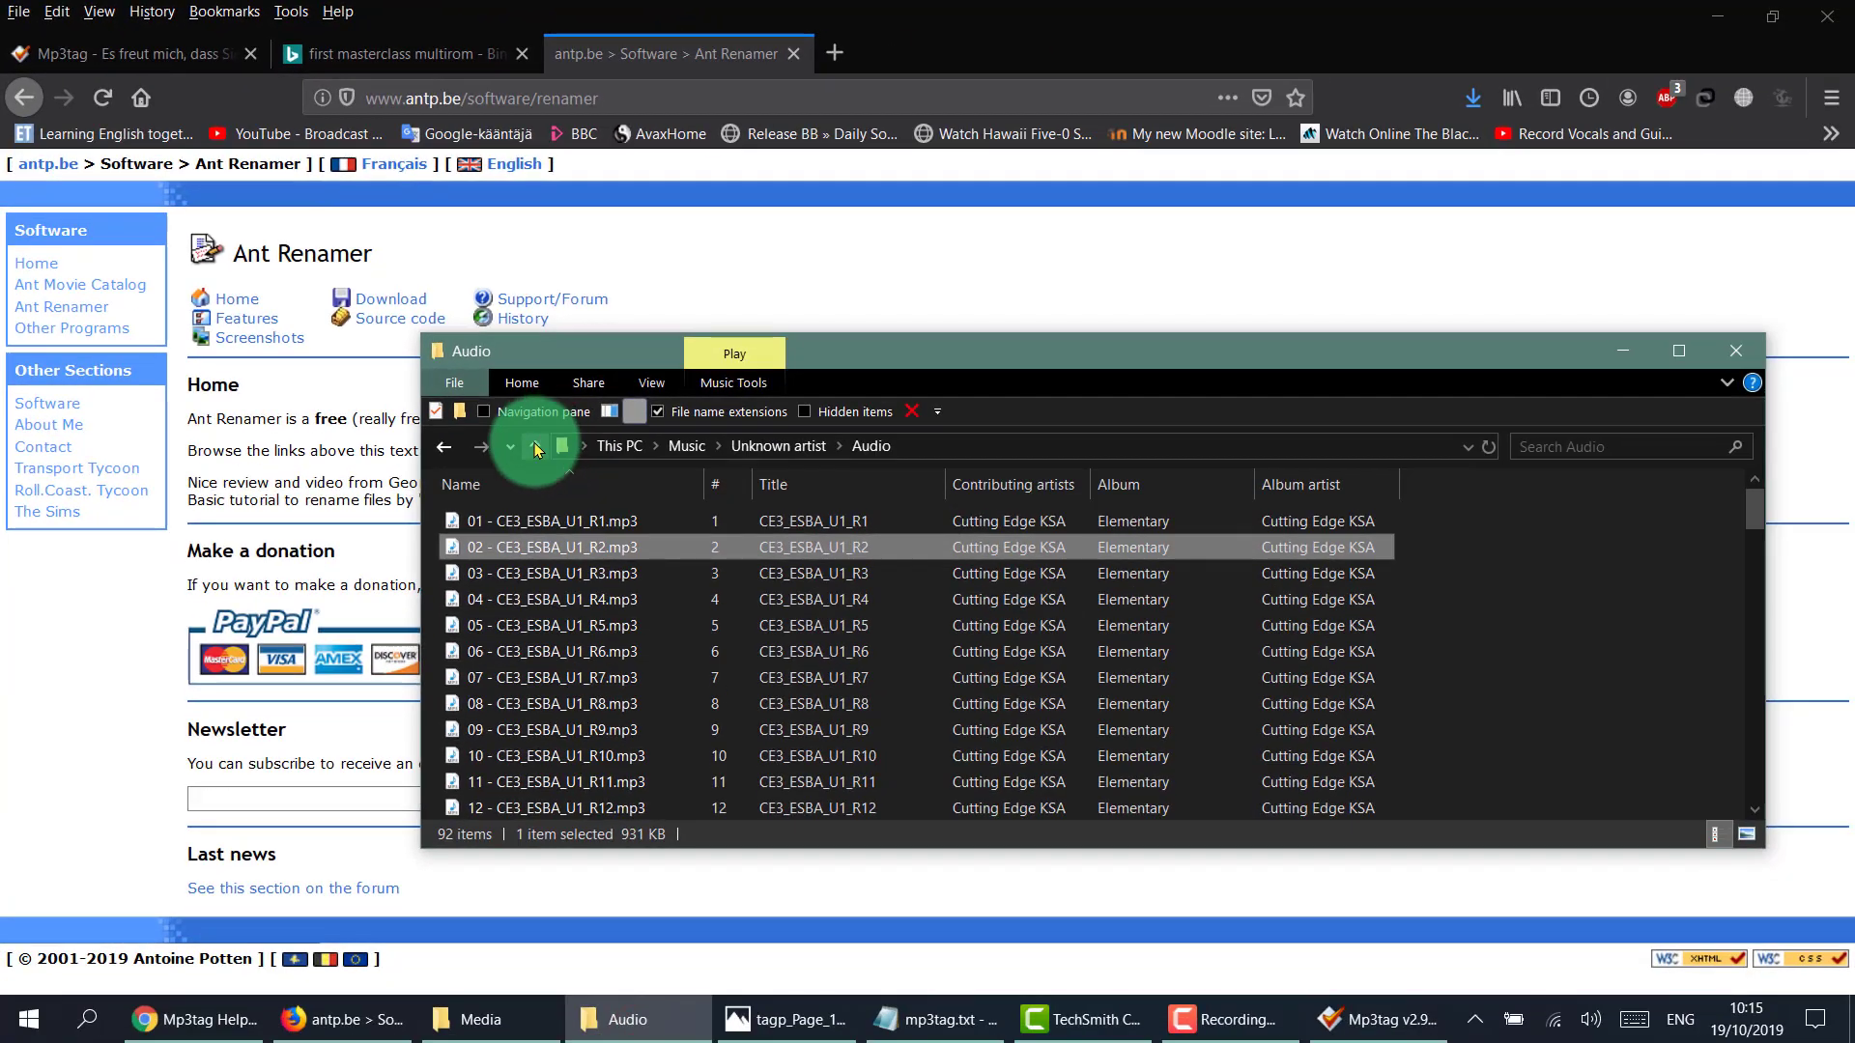
left_click(938, 785)
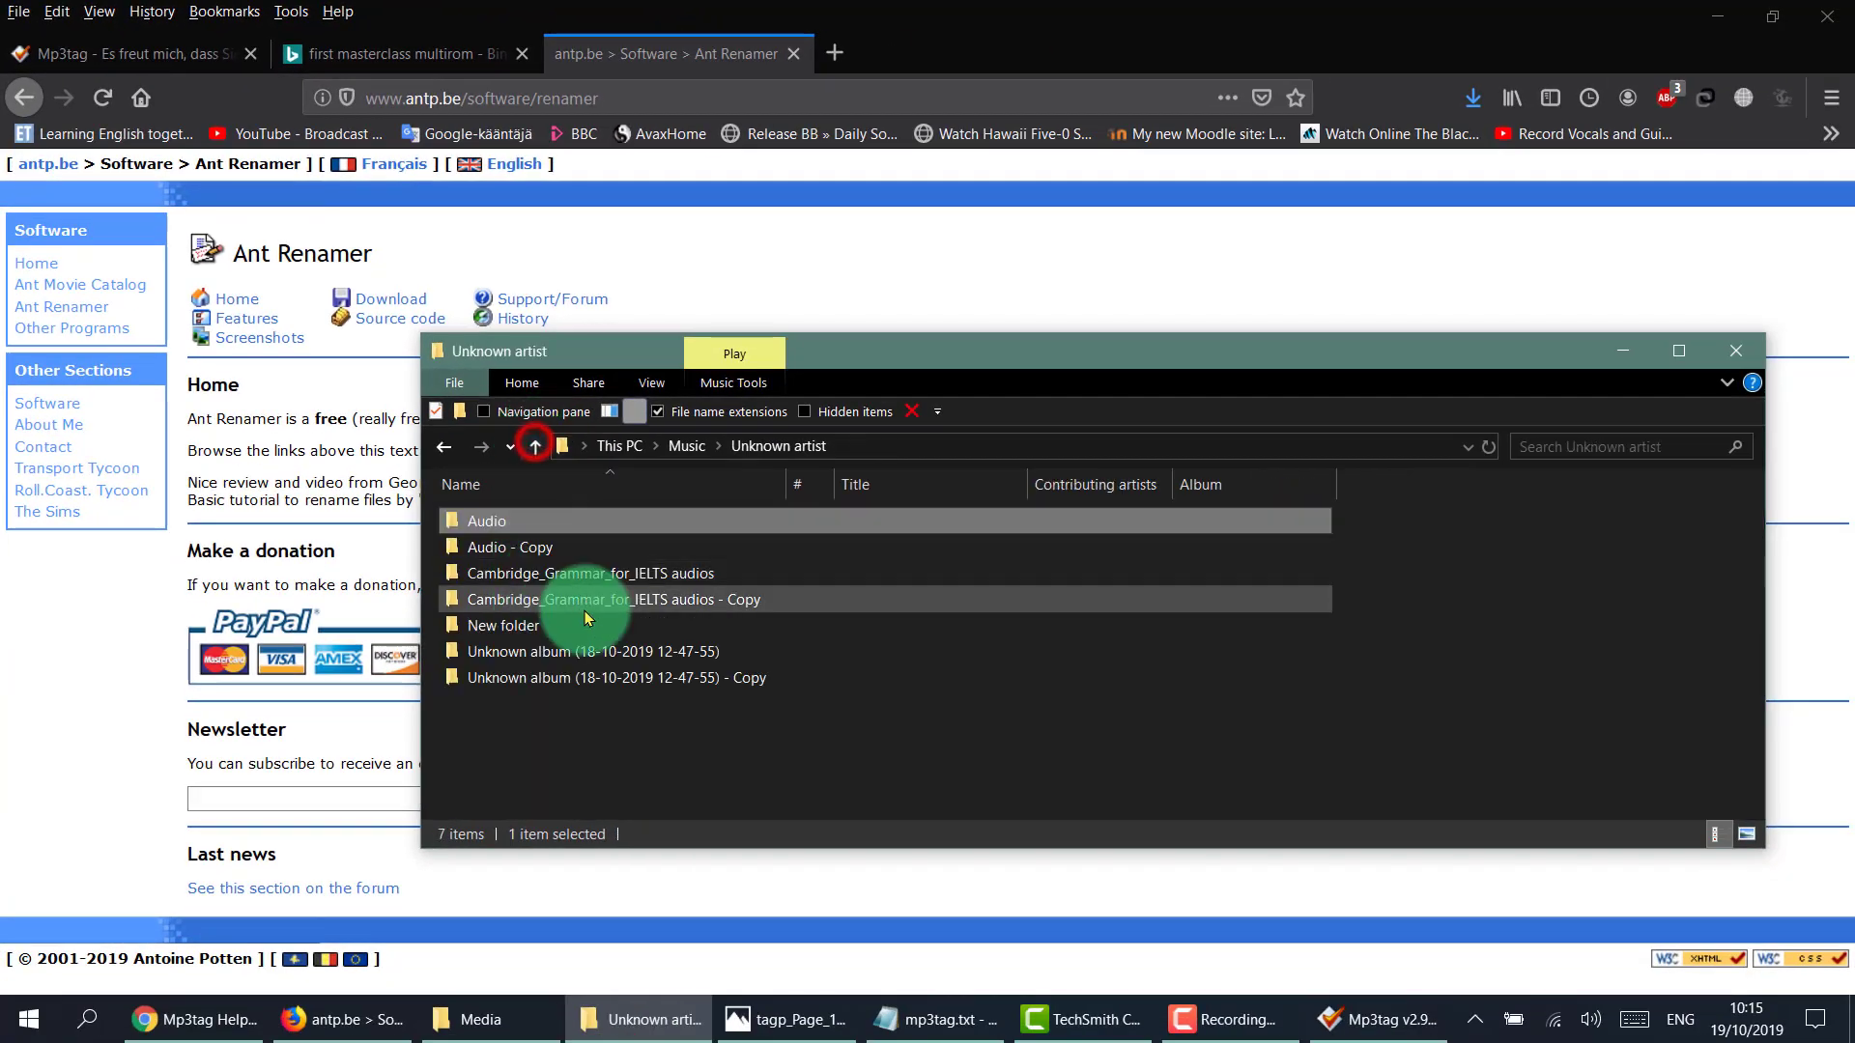
double_click(626, 575)
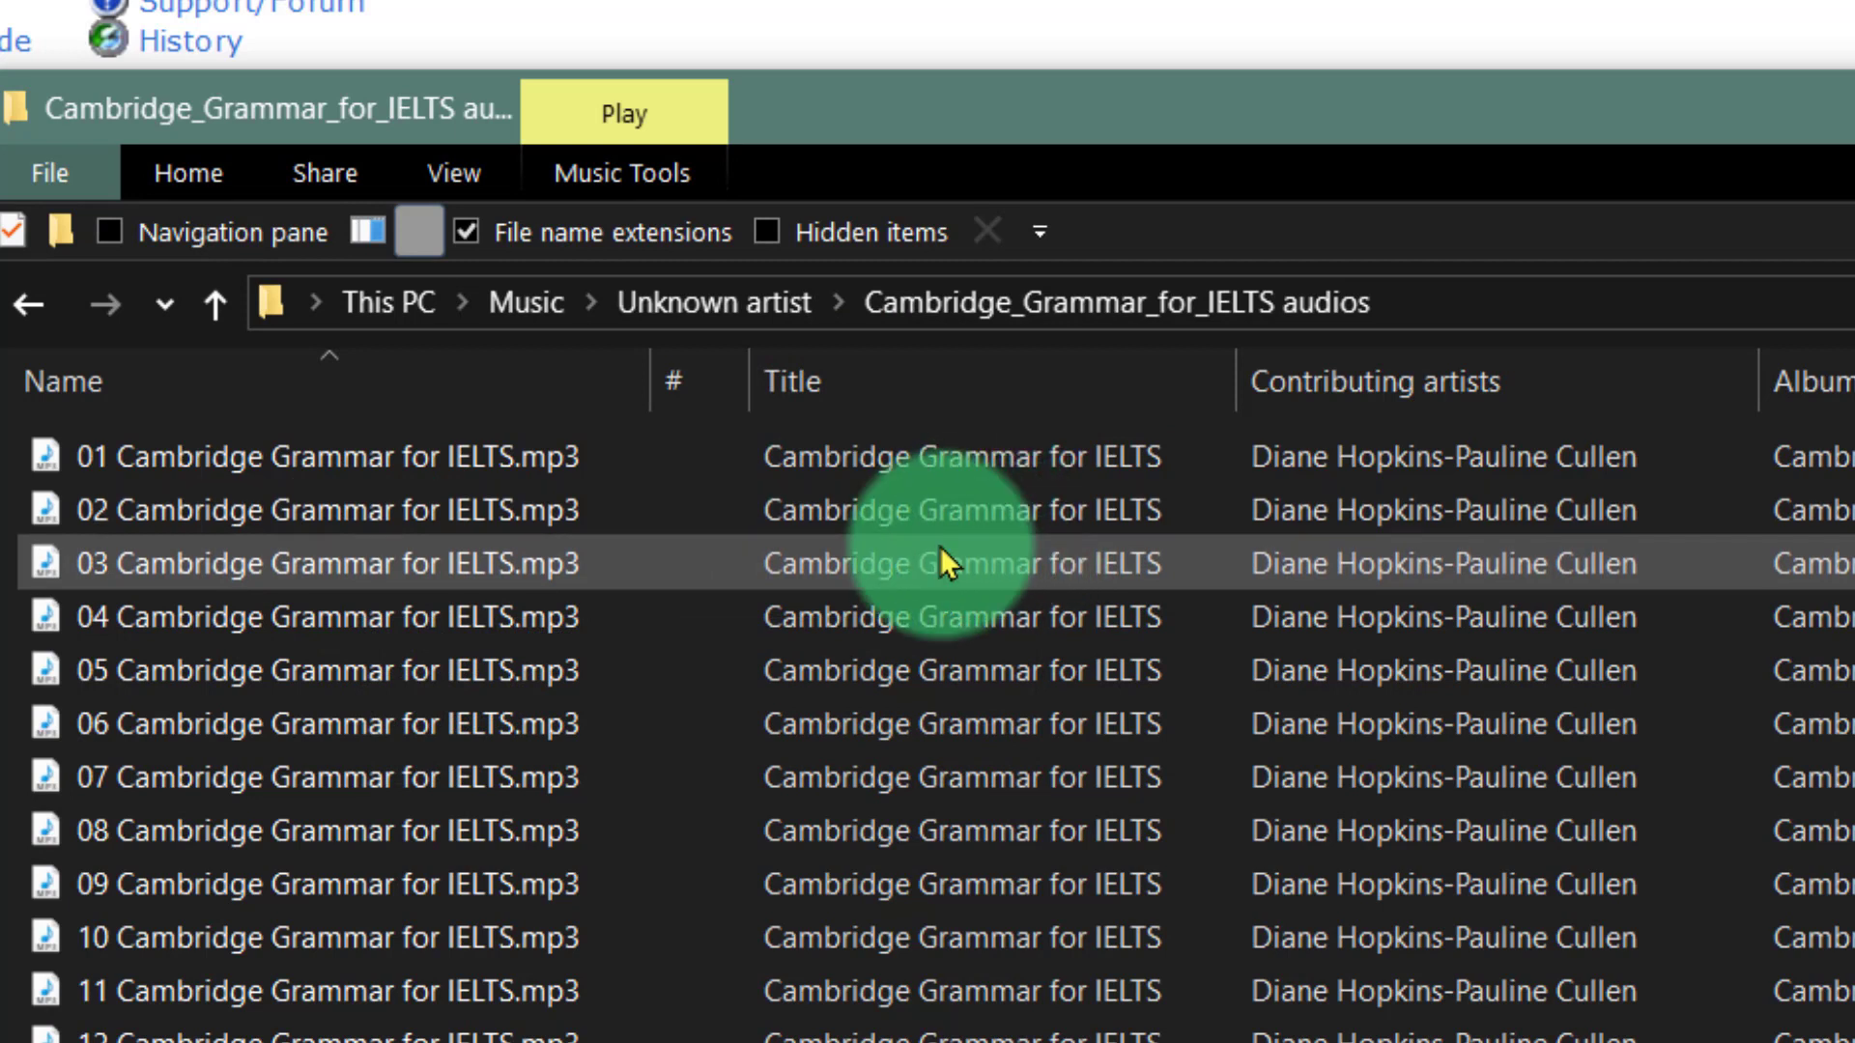
Switch to Mp3tag and change its working directory to the Cambridge_Grammar_for_IELTS audios folder.
left_click(1159, 1042)
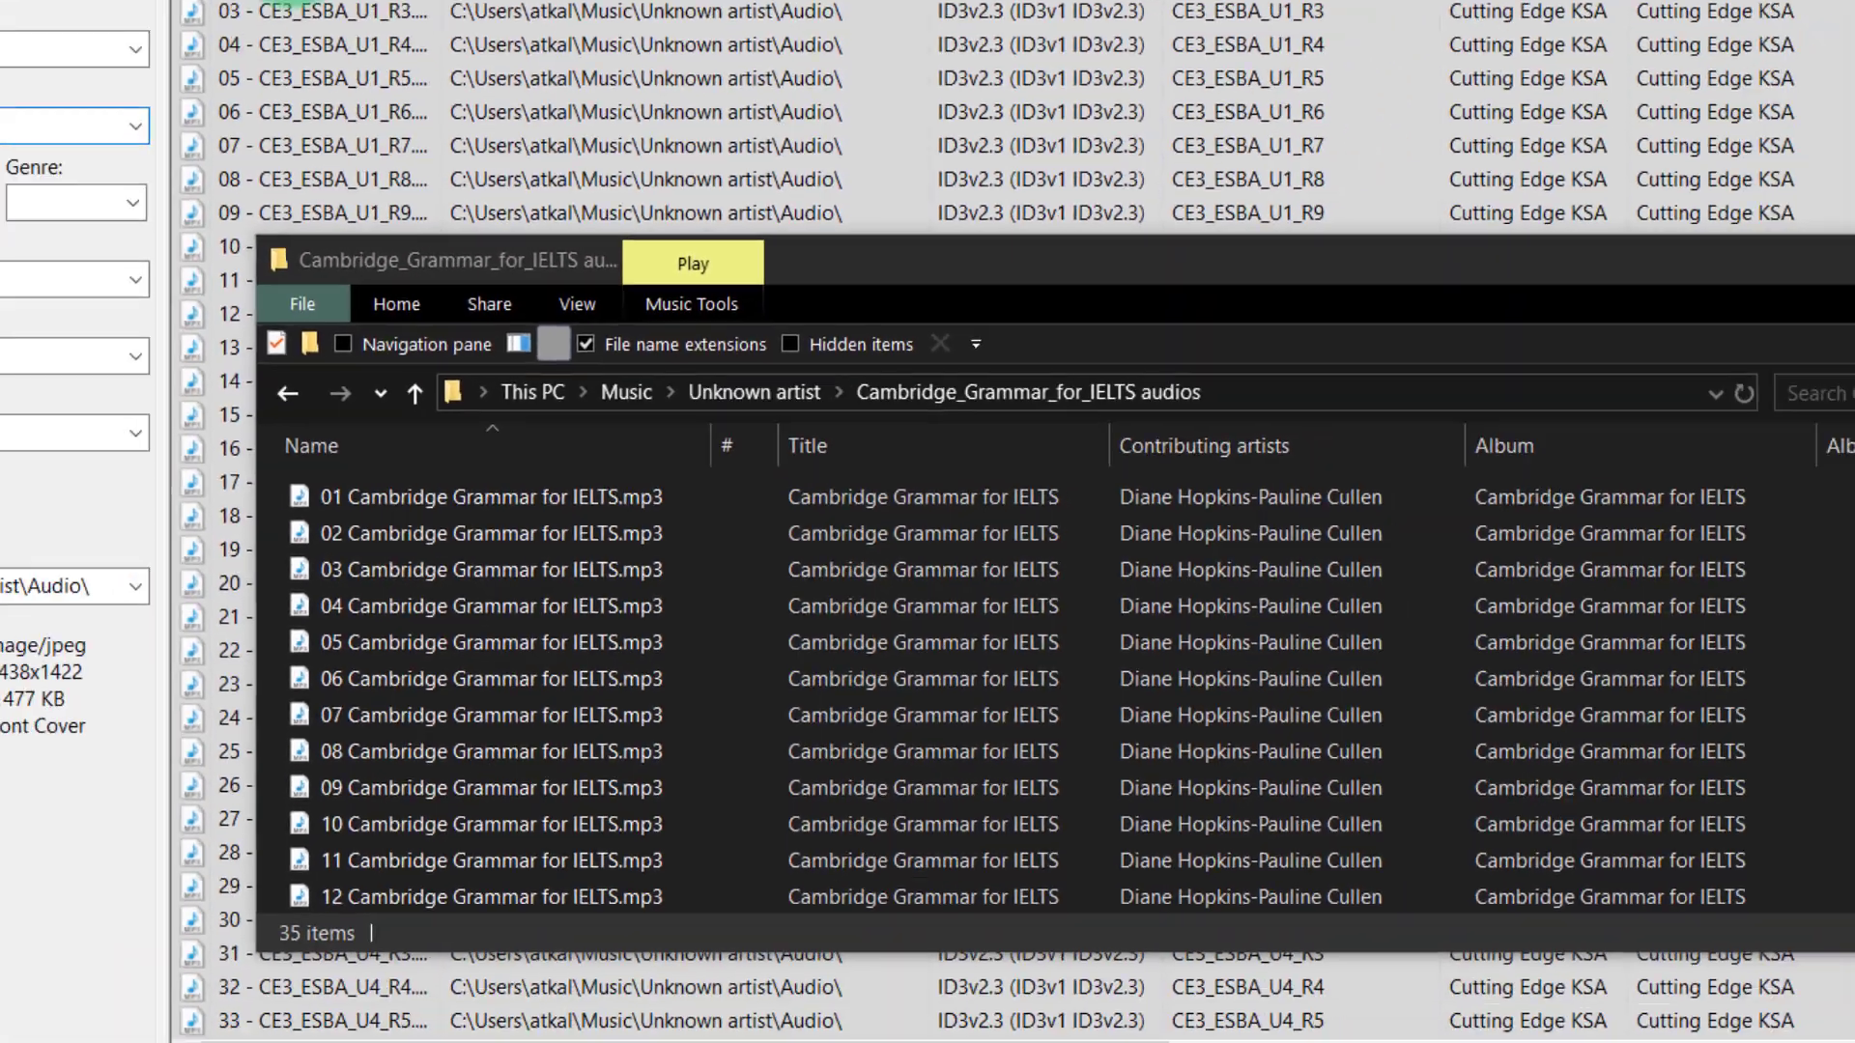
left_click(450, 129)
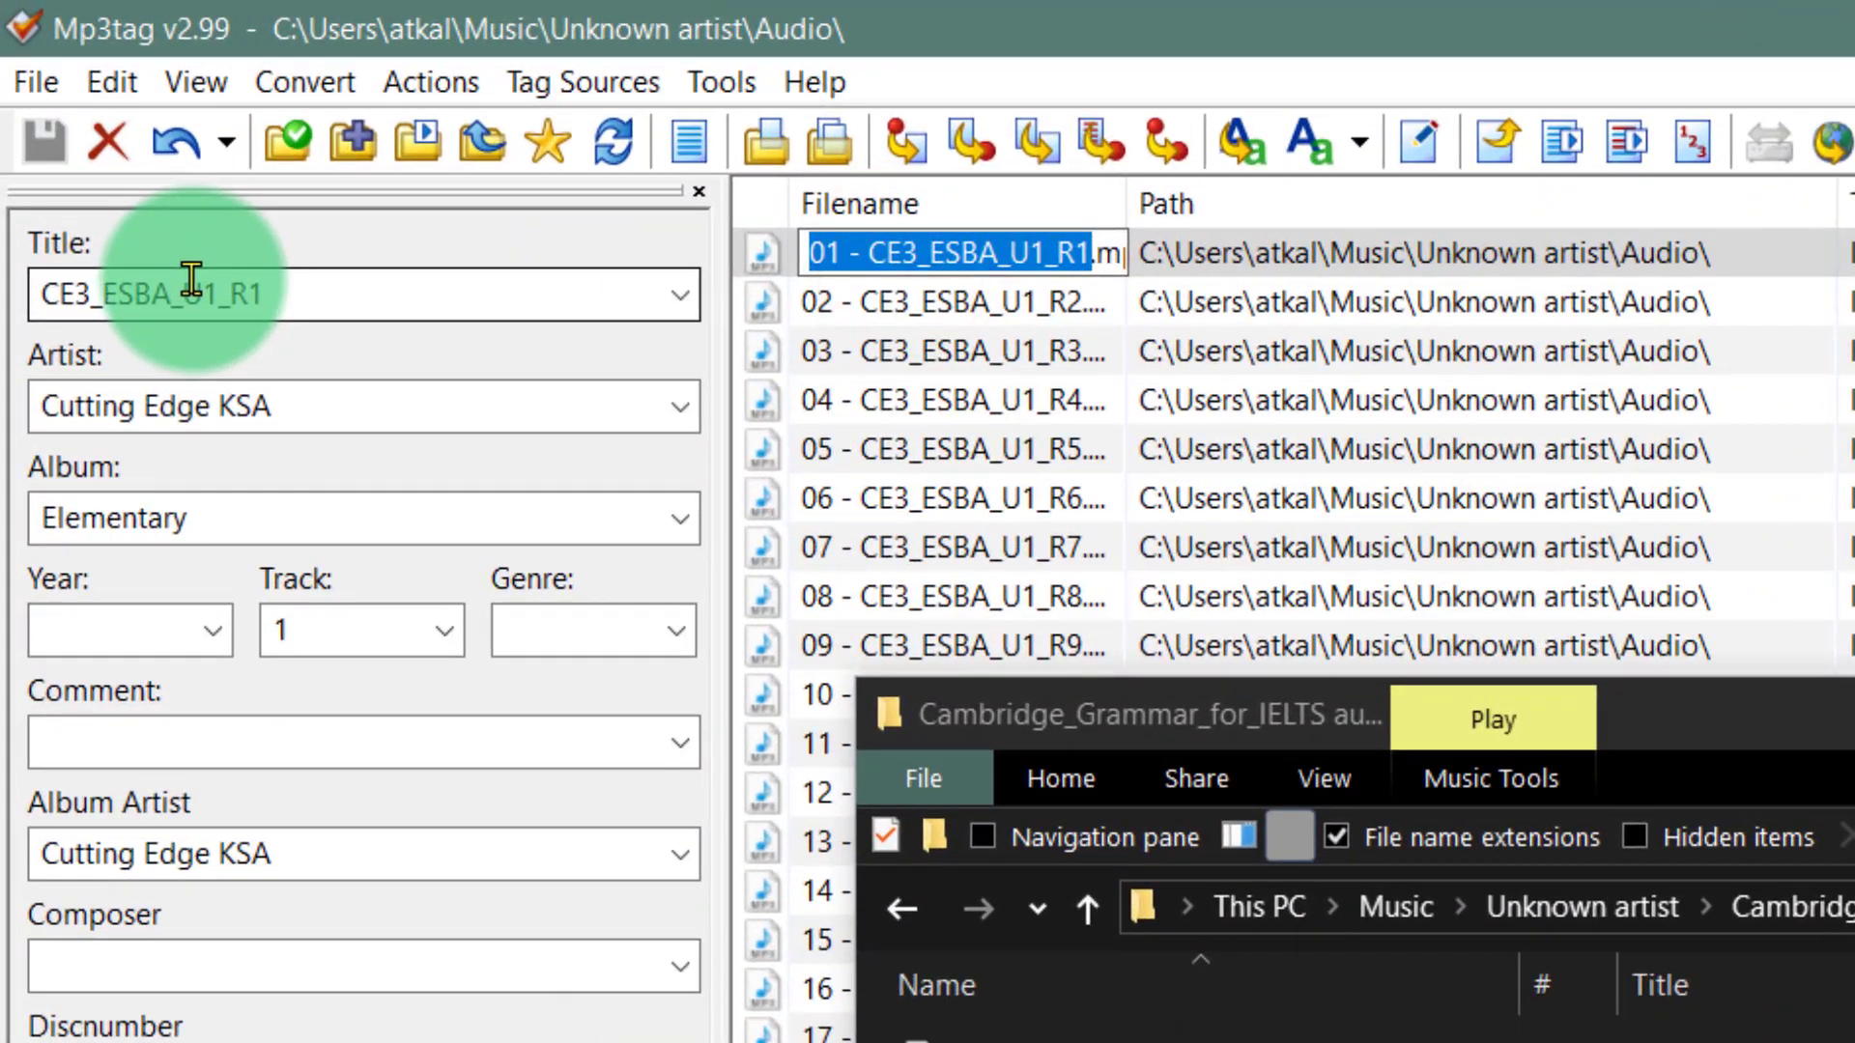
left_click(871, 304)
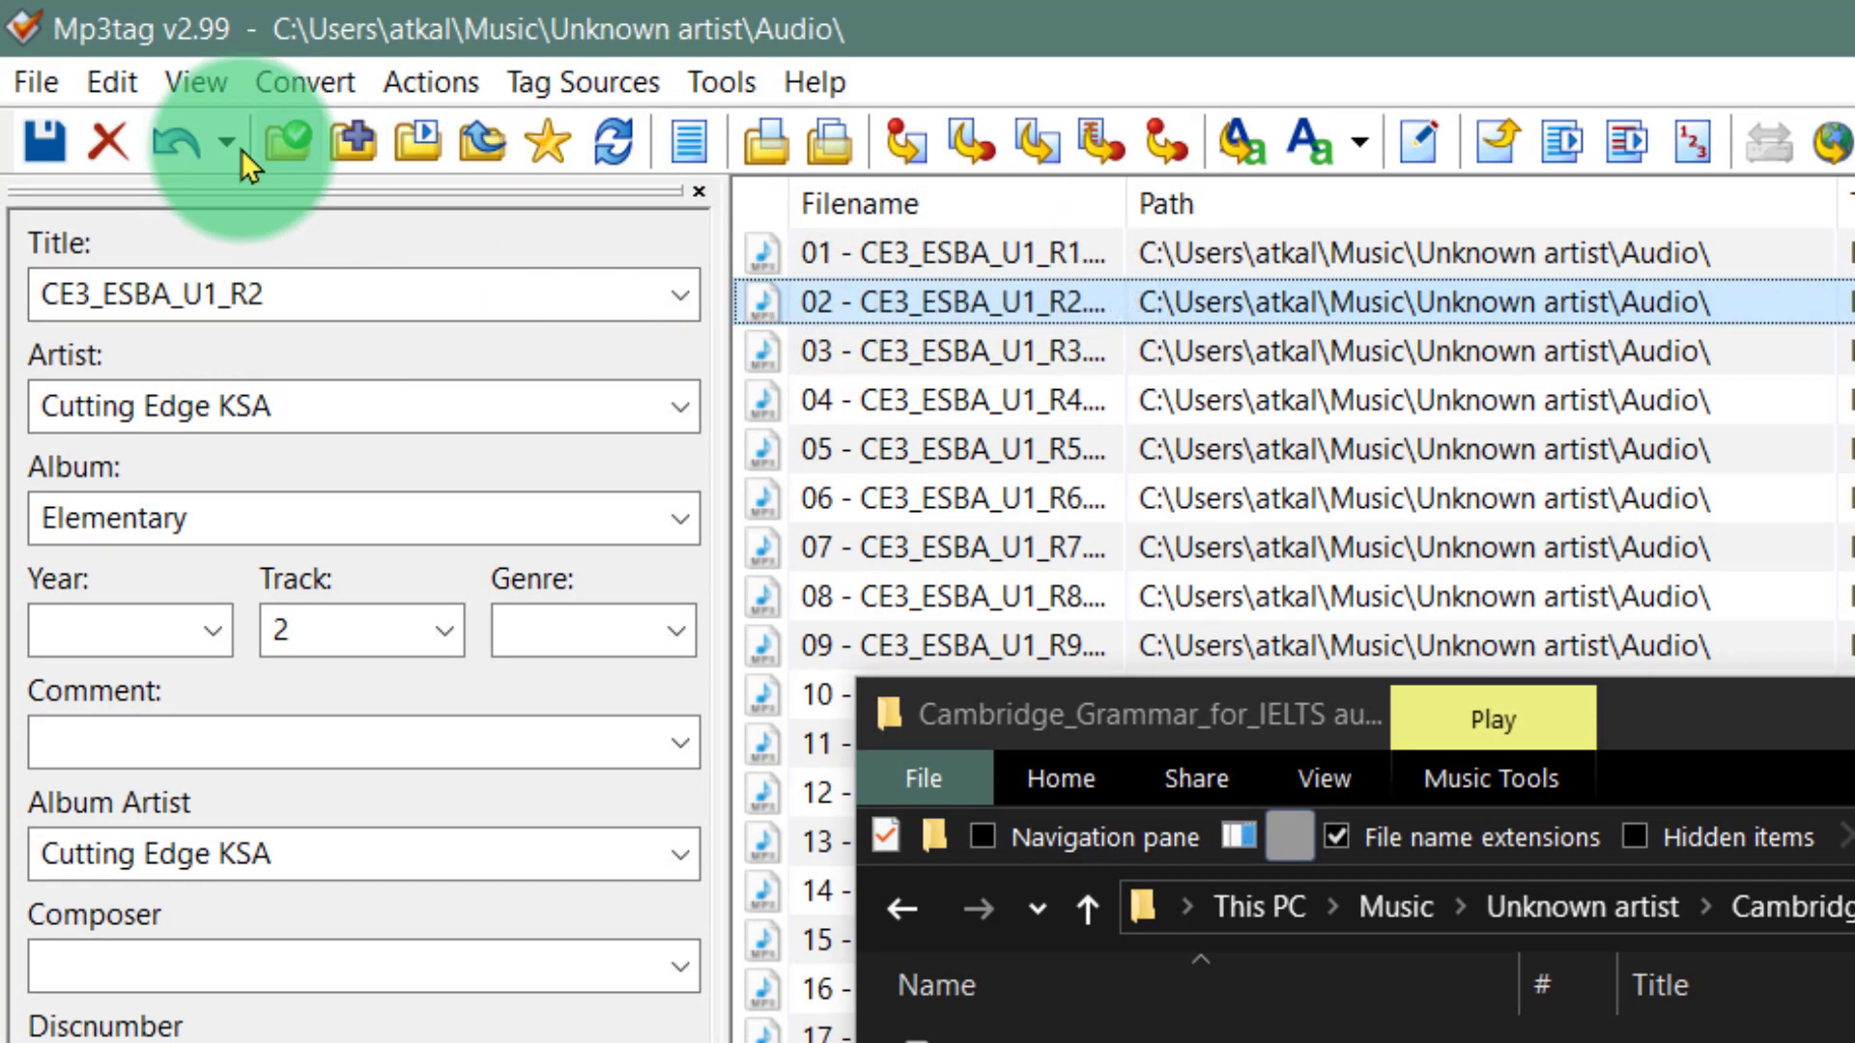
left_click(284, 135)
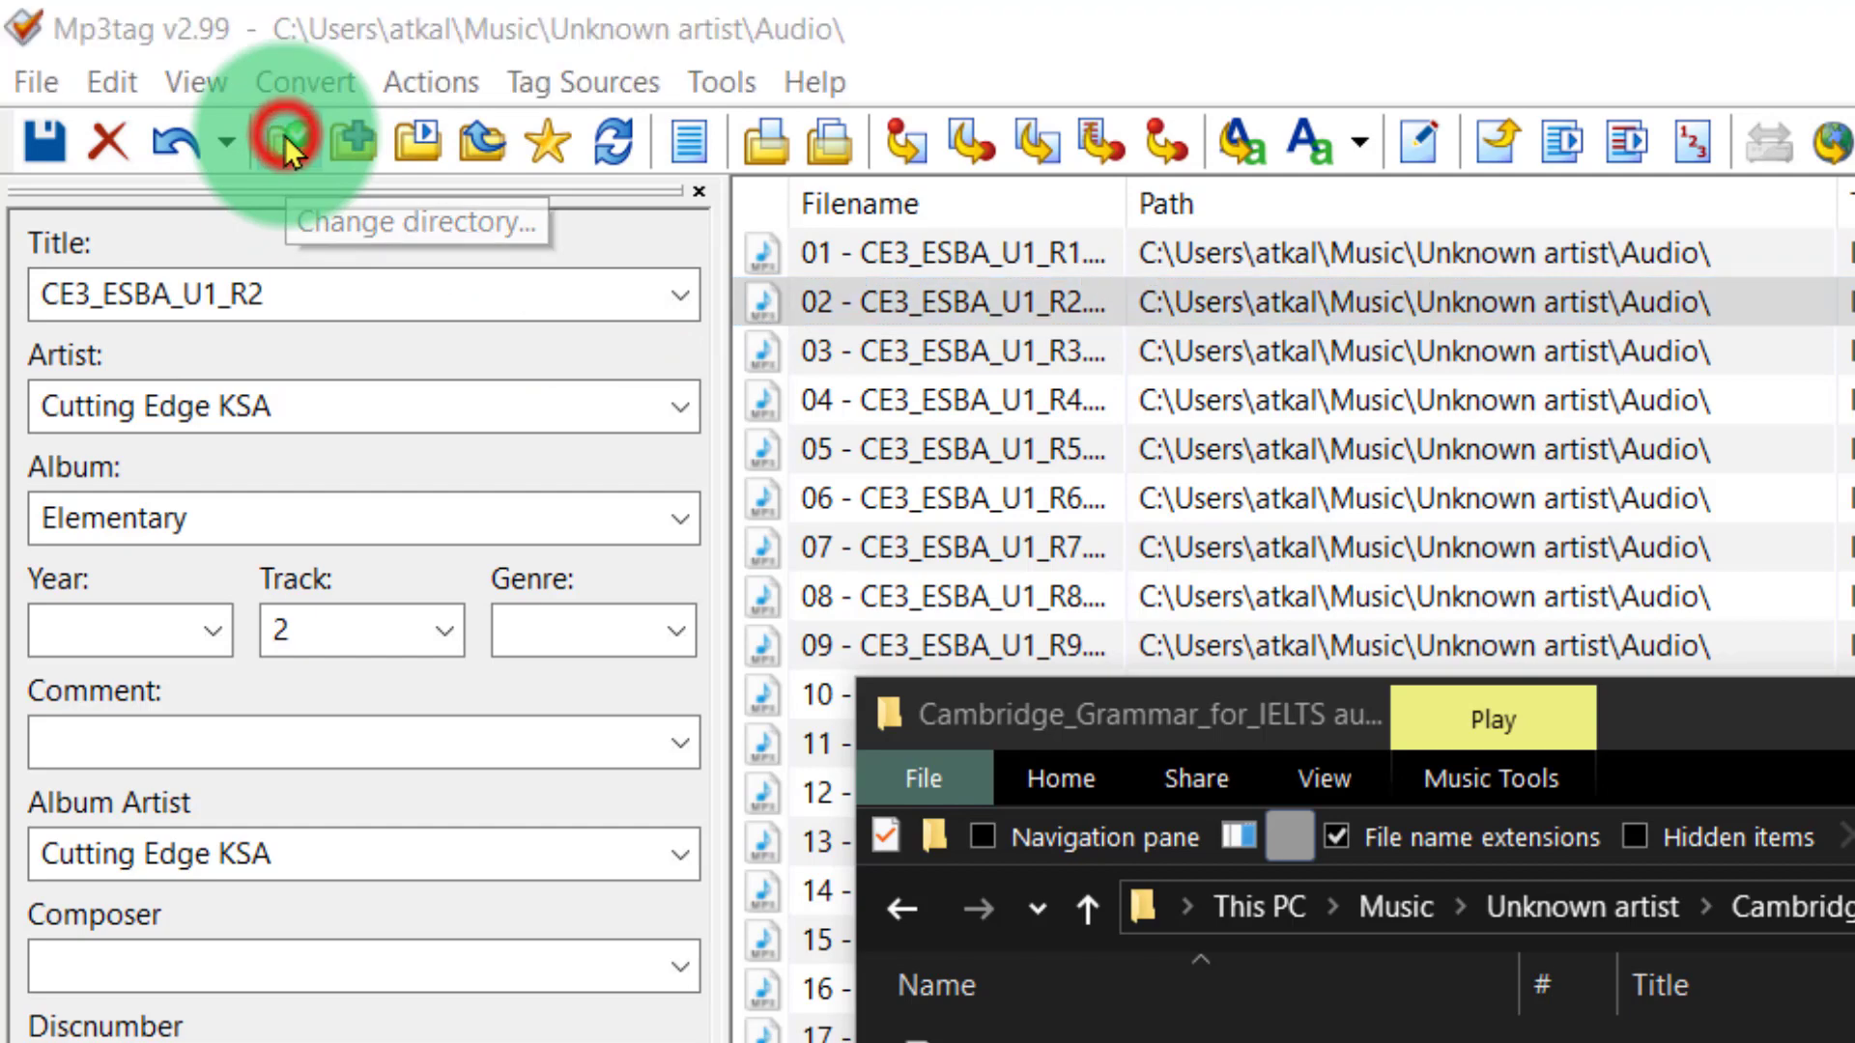
left_click(1147, 607)
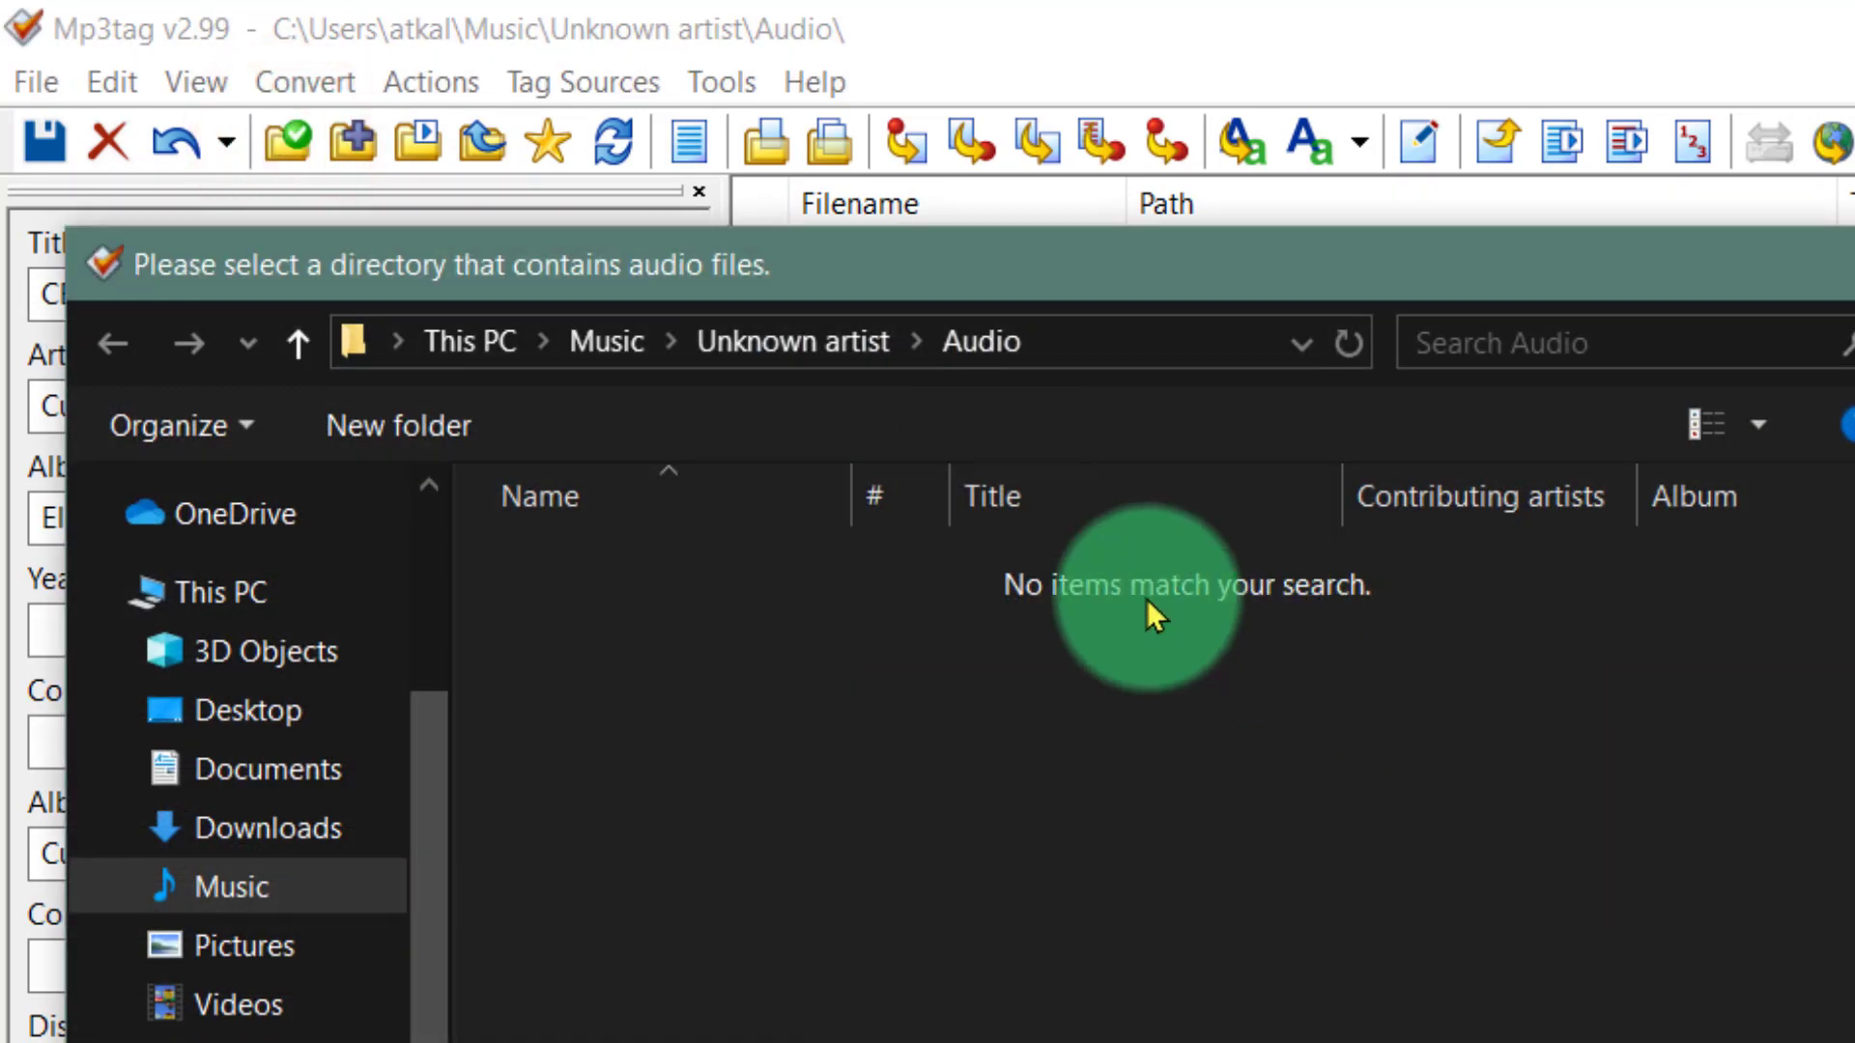
left_click(295, 341)
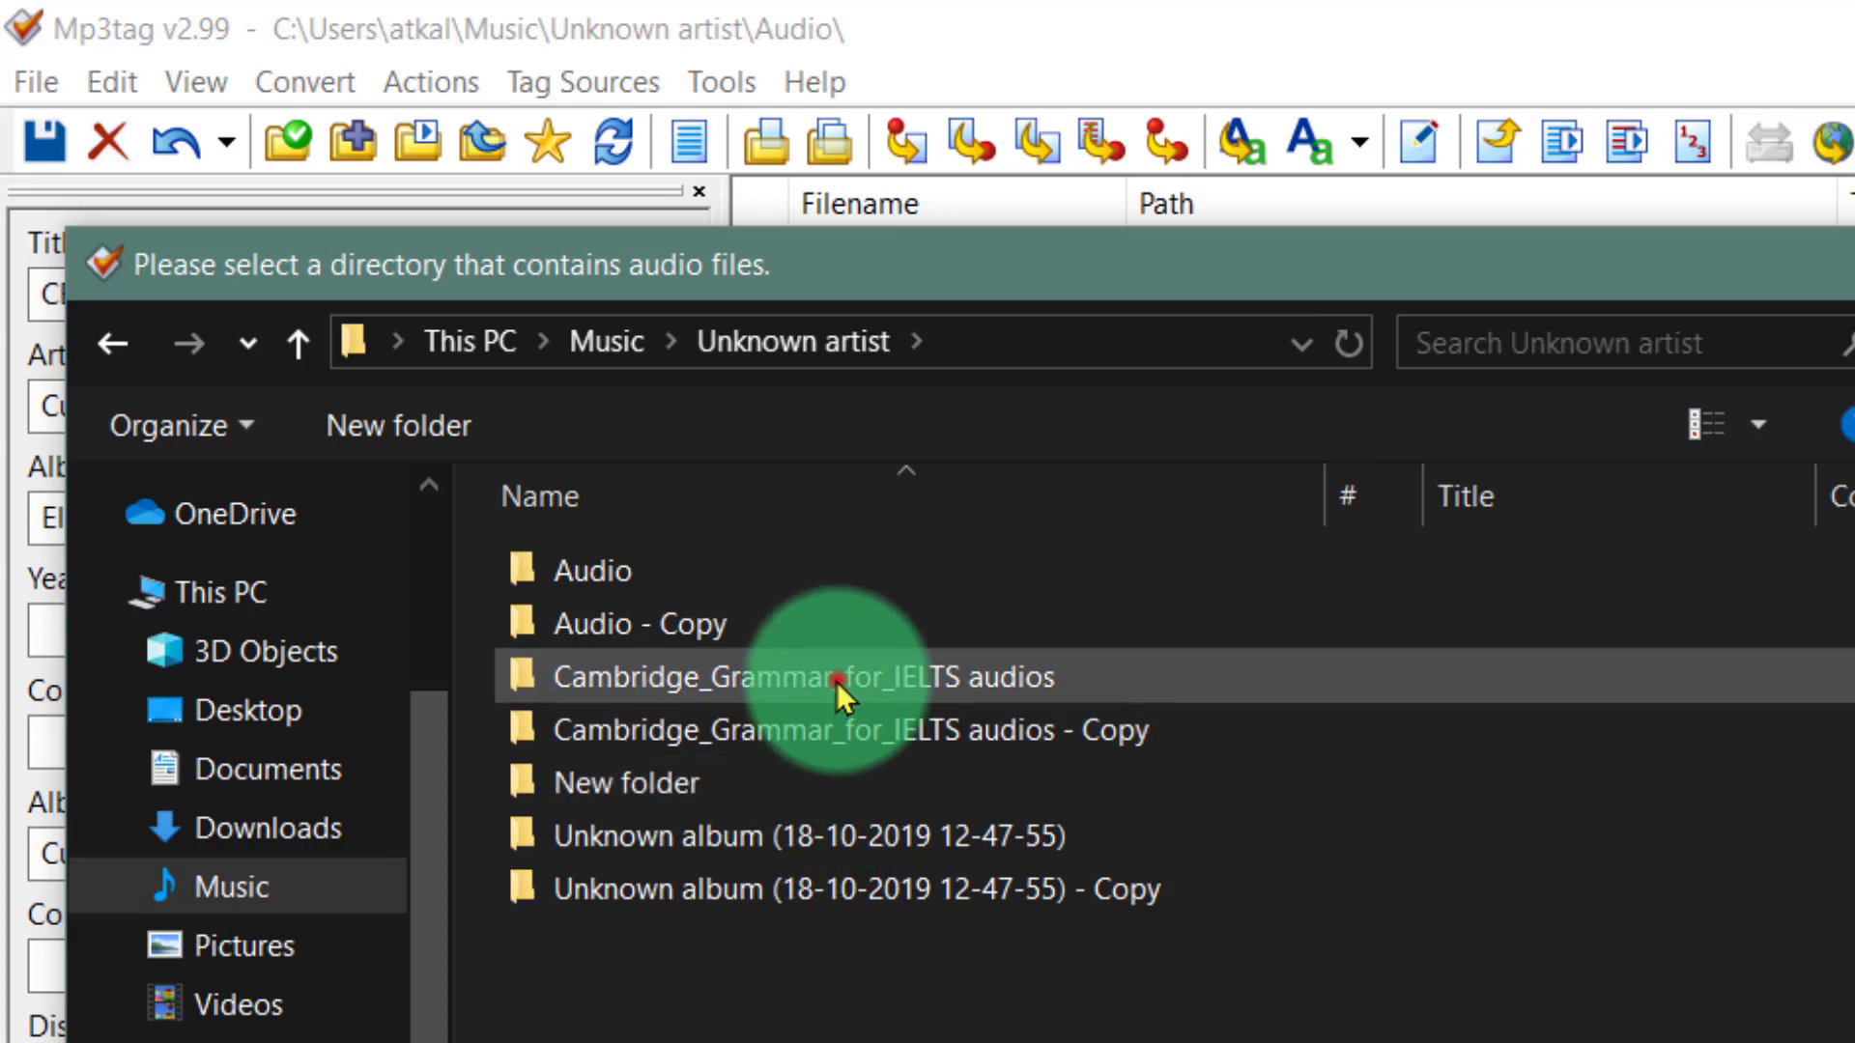
left_click(837, 681)
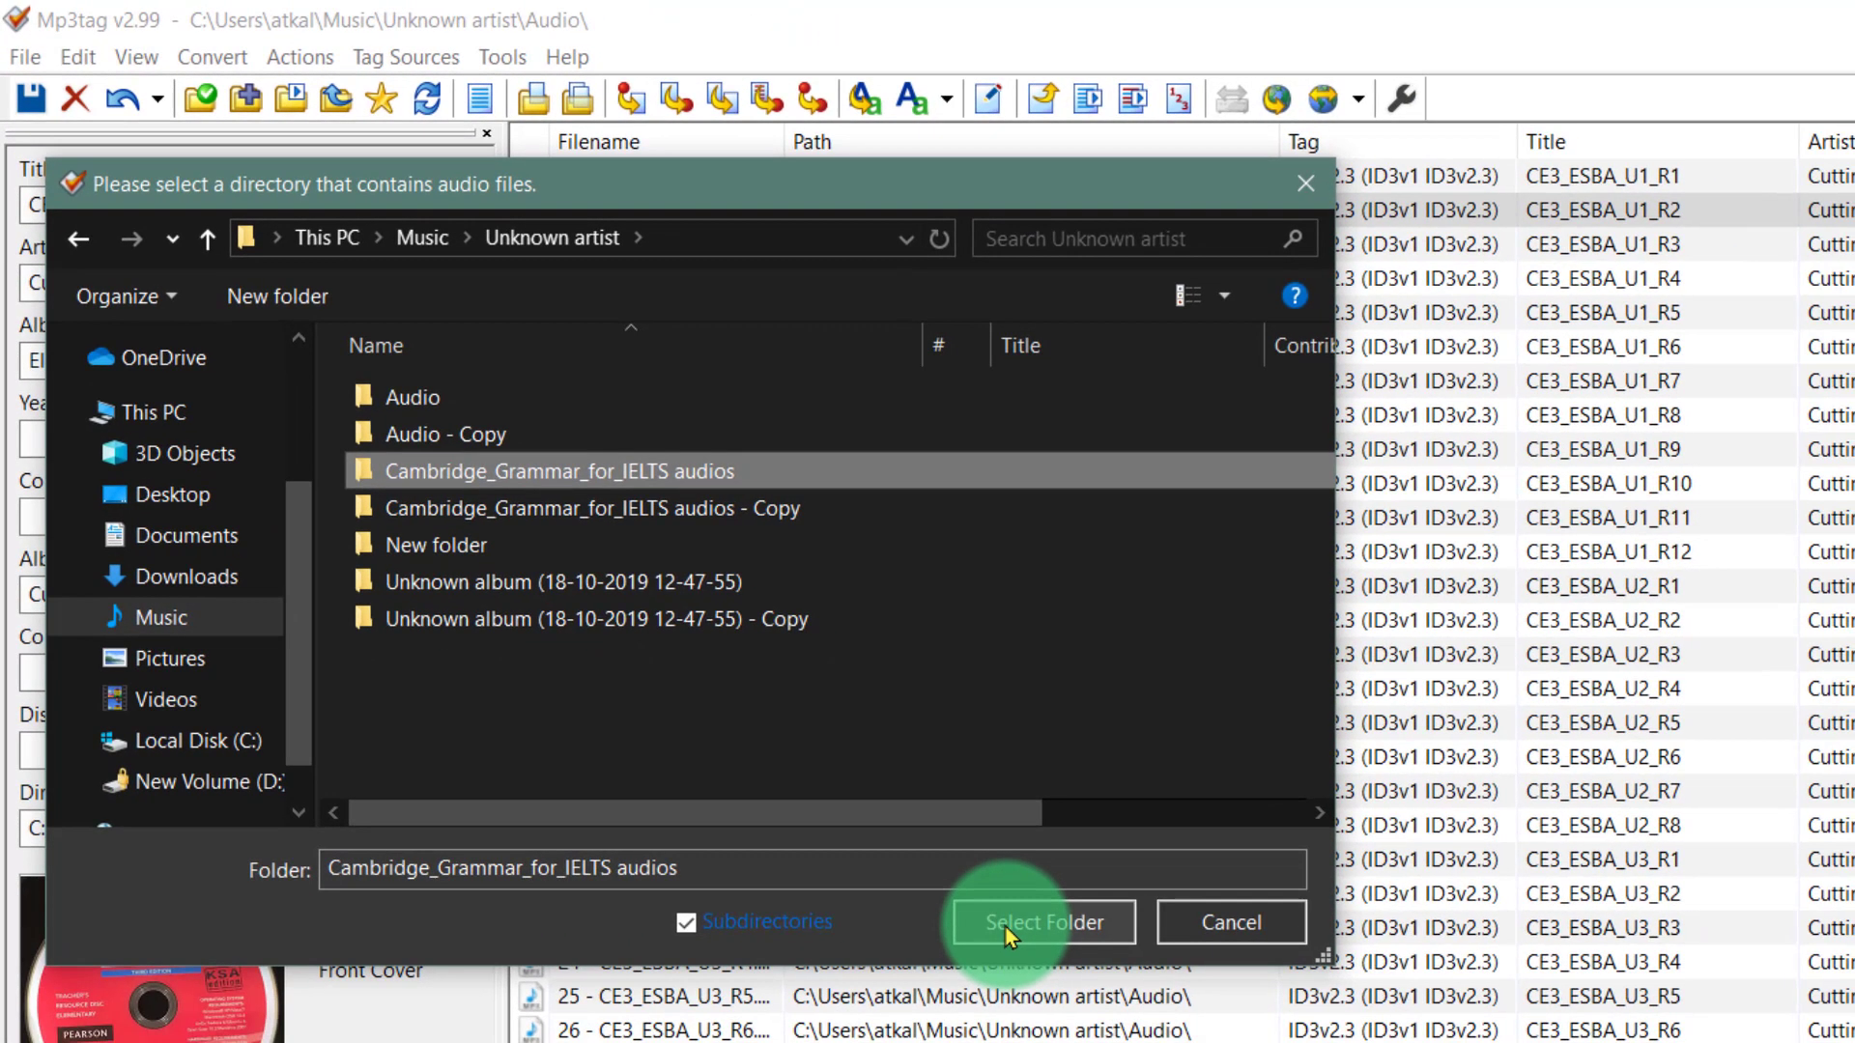
left_click(1004, 927)
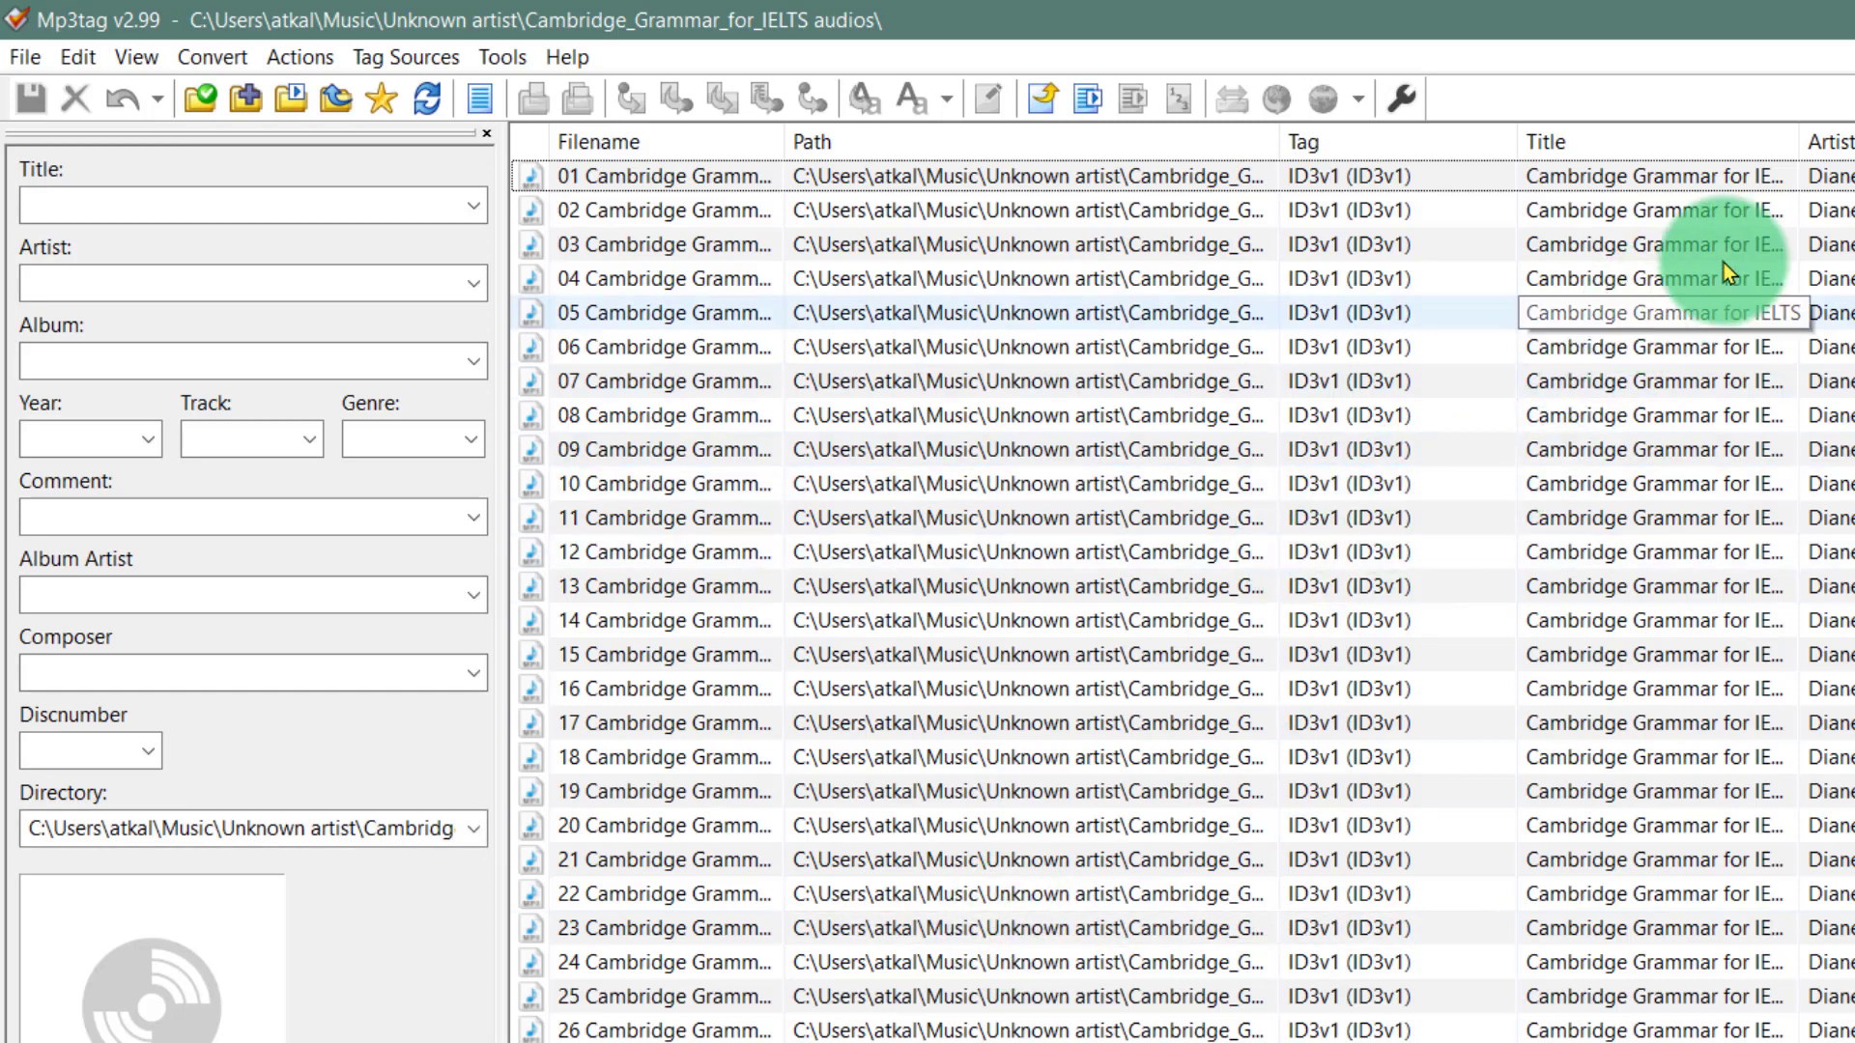
Widen the Title and Filename columns of the track list to fit their full text.
double_click(1800, 145)
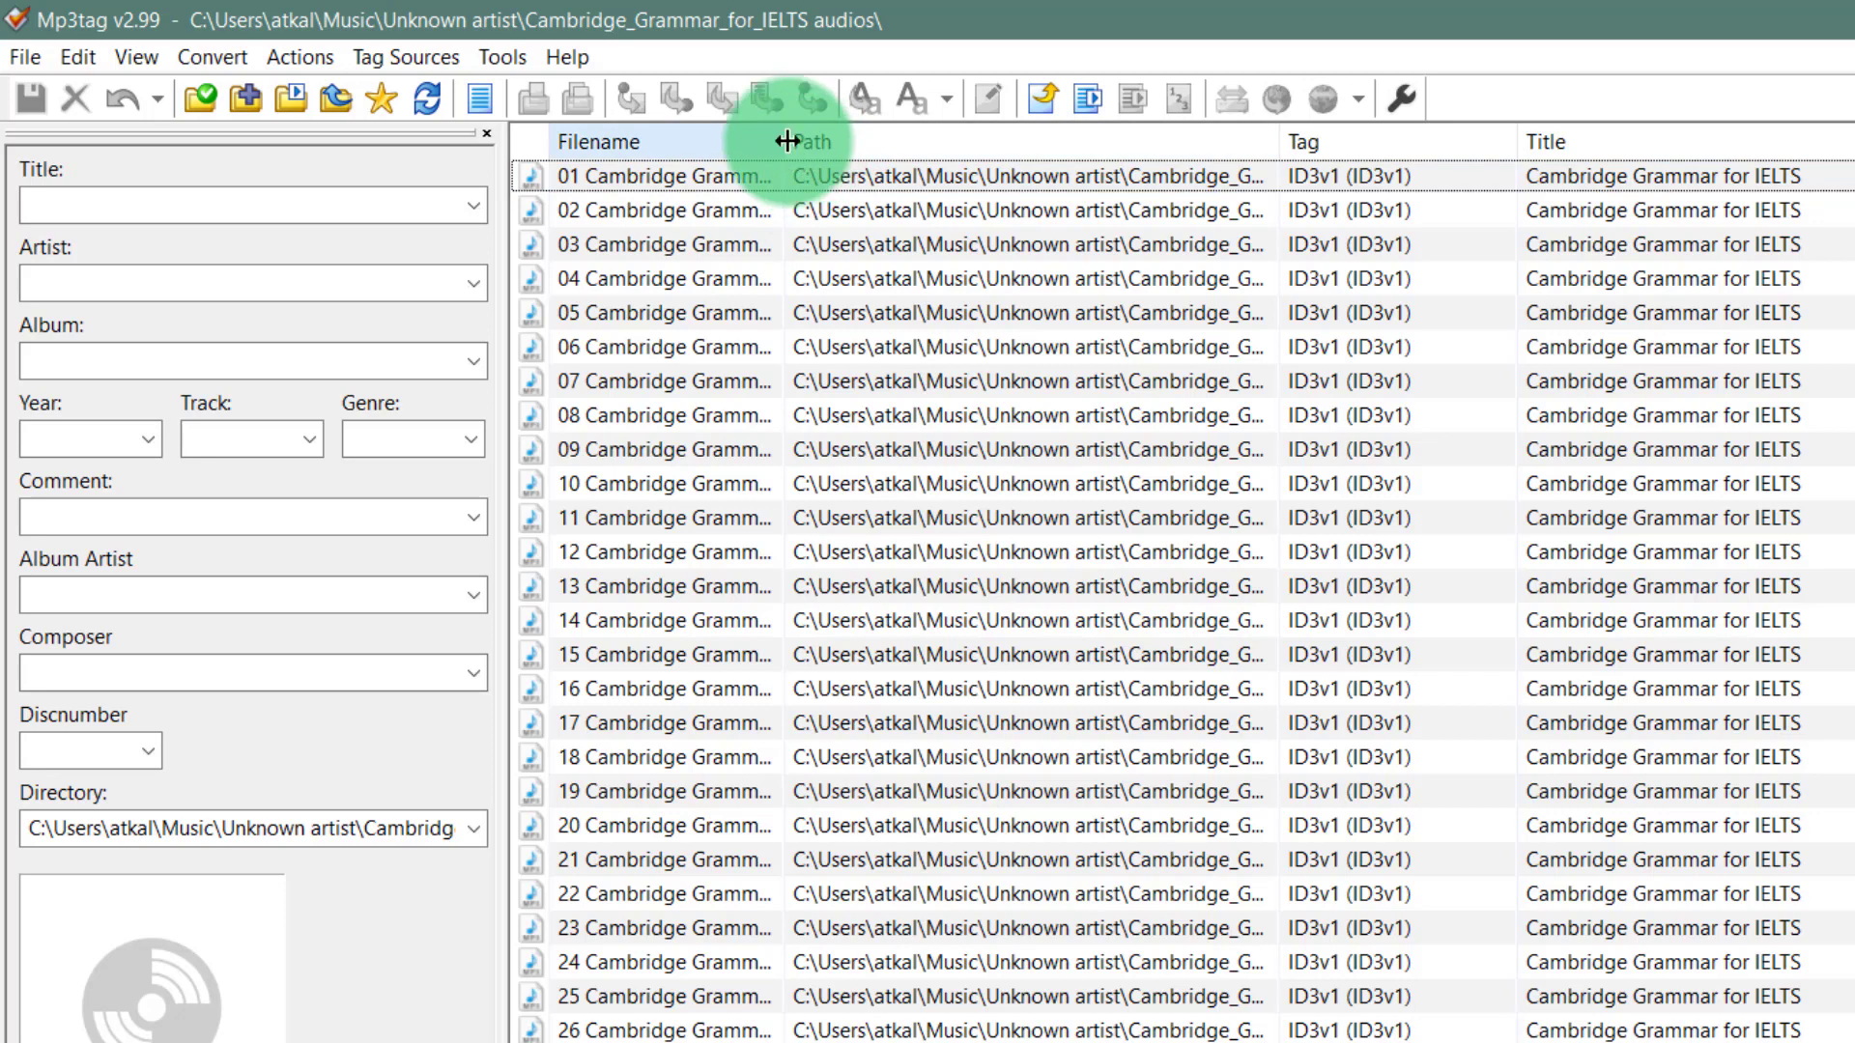
left_click_drag(788, 141, 981, 145)
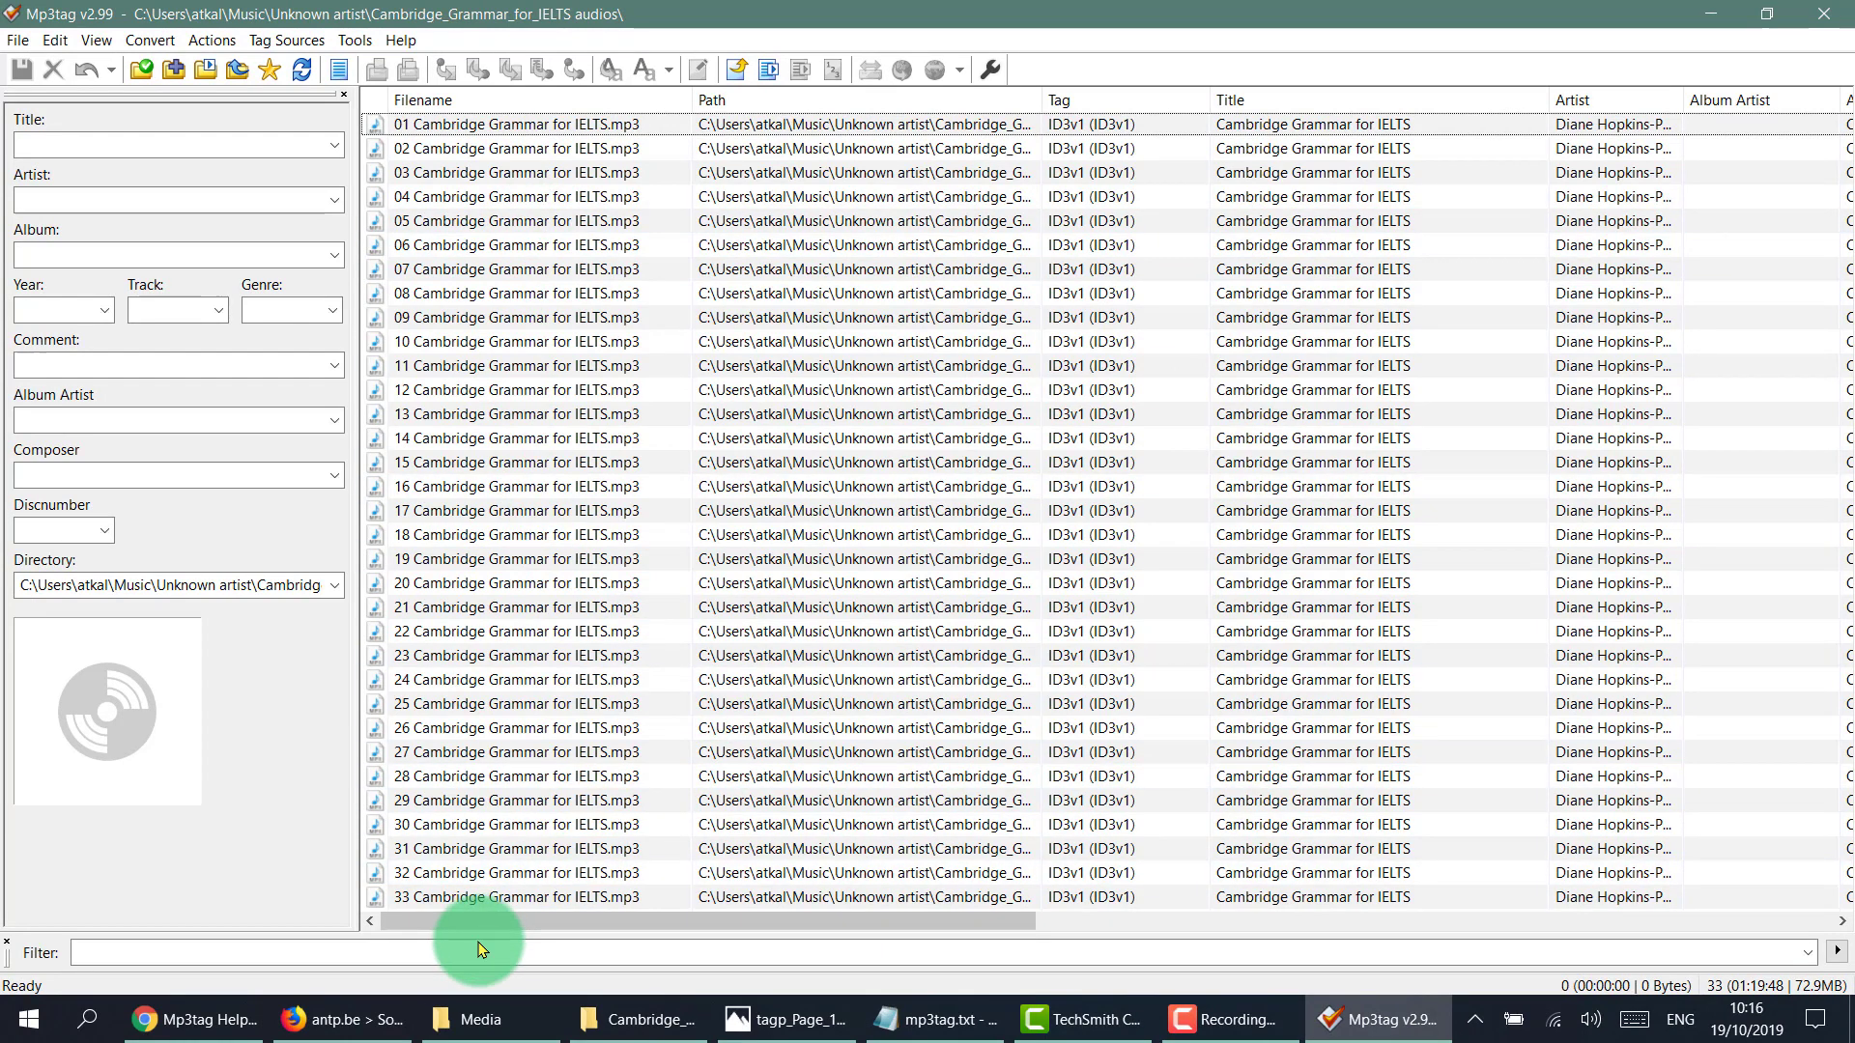
Switch to Firefox and save the Ant Renamer 2.12.0 installer, antrenamer2_install.exe, using the direct download for the complete package with installation.
left_click(355, 1017)
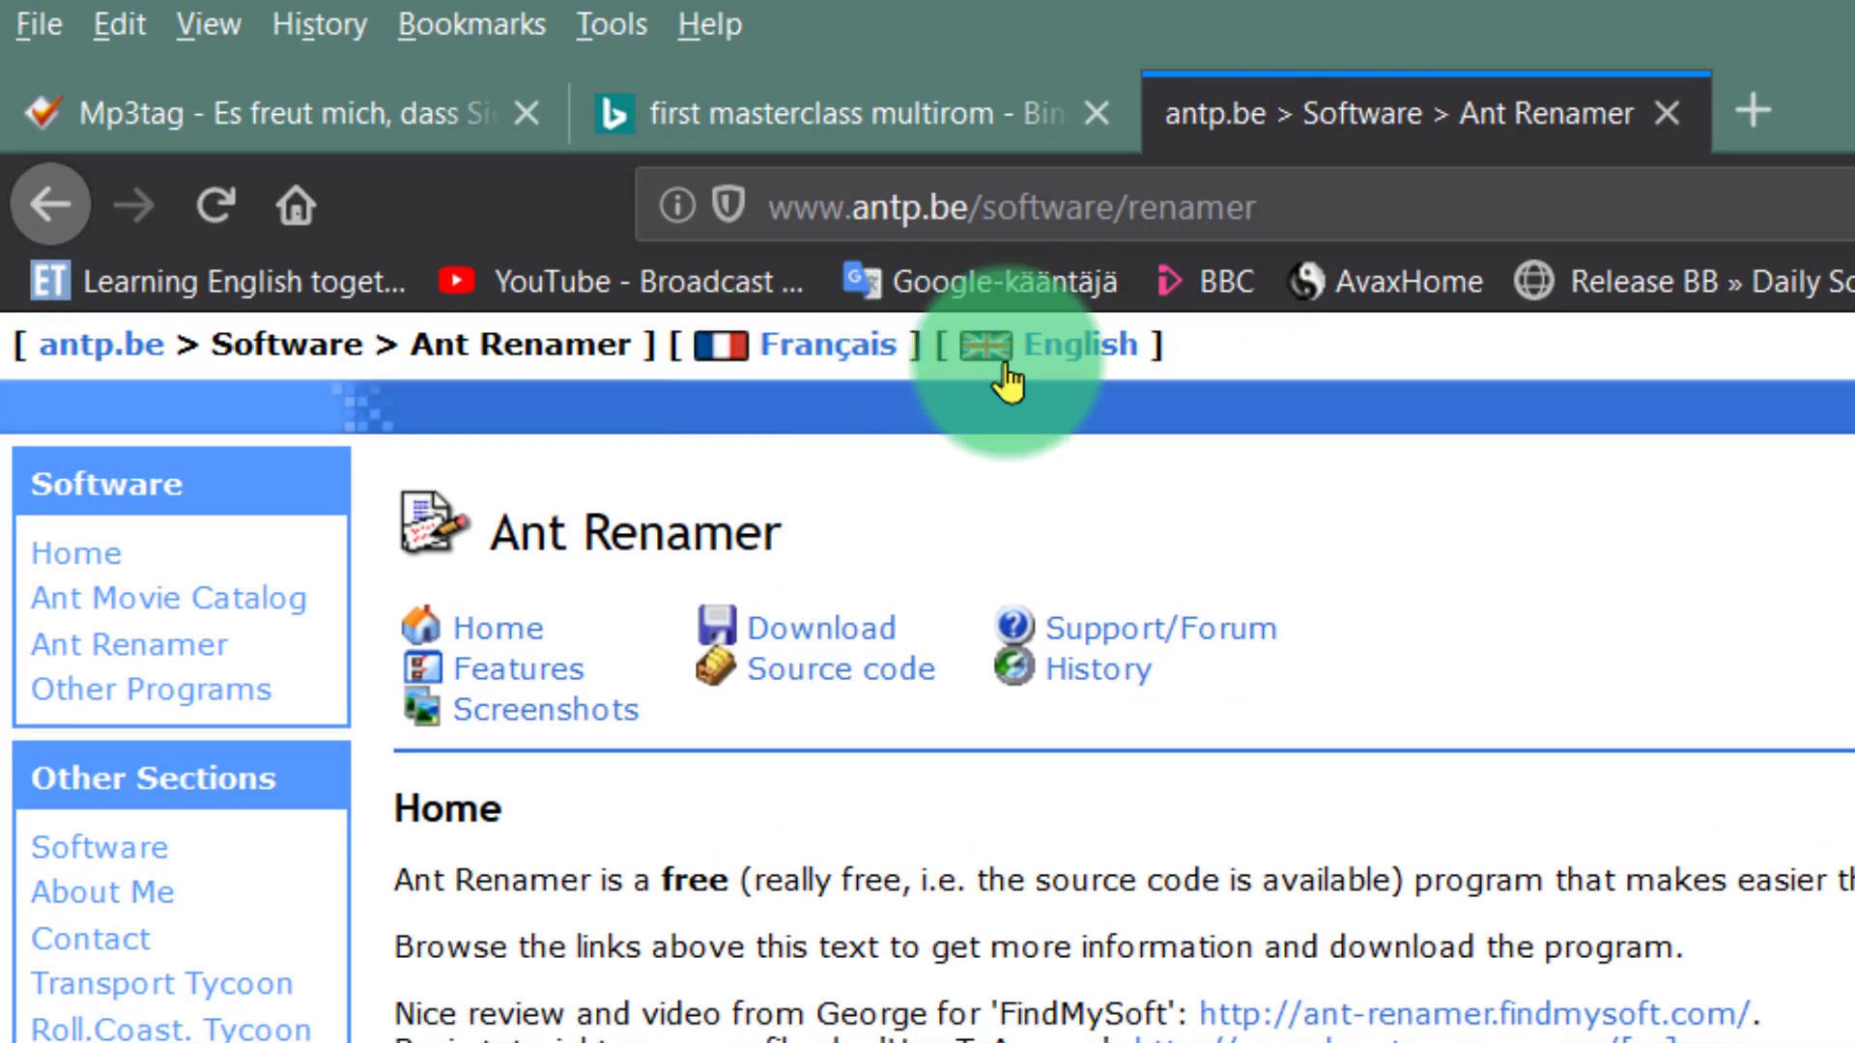
left_click(805, 630)
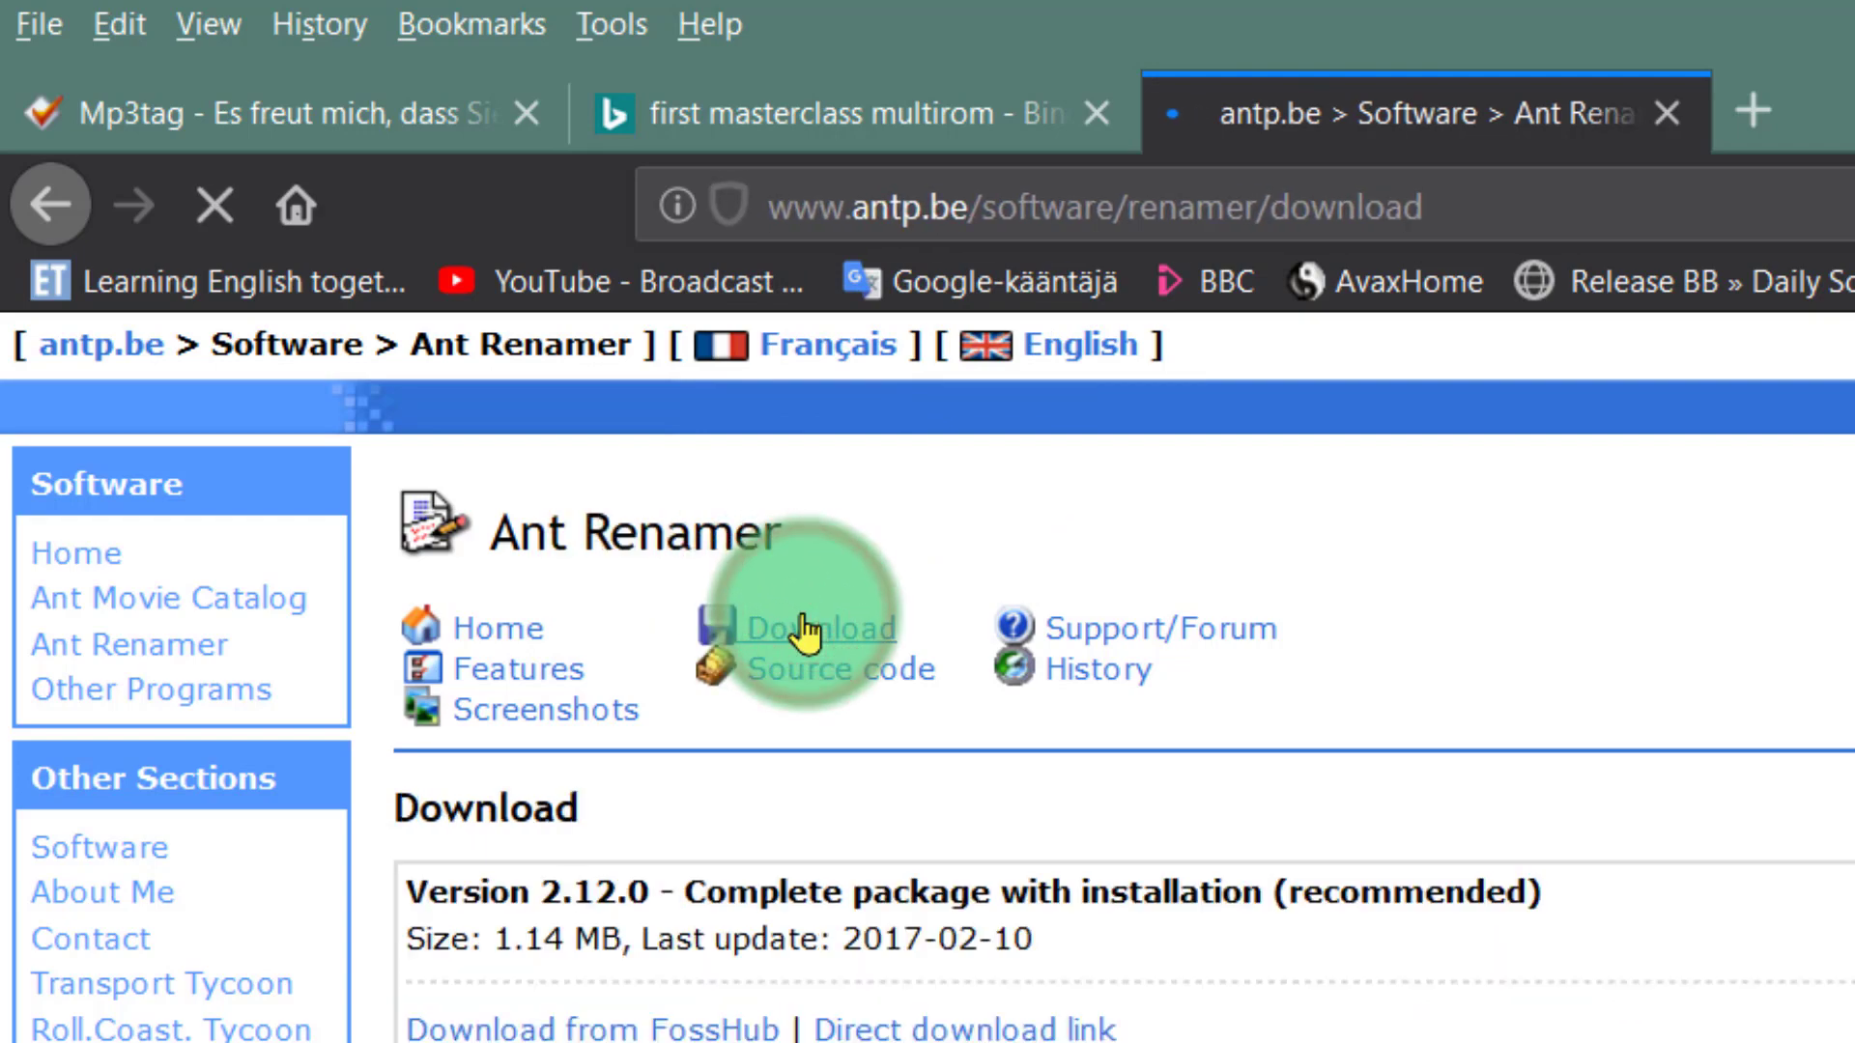
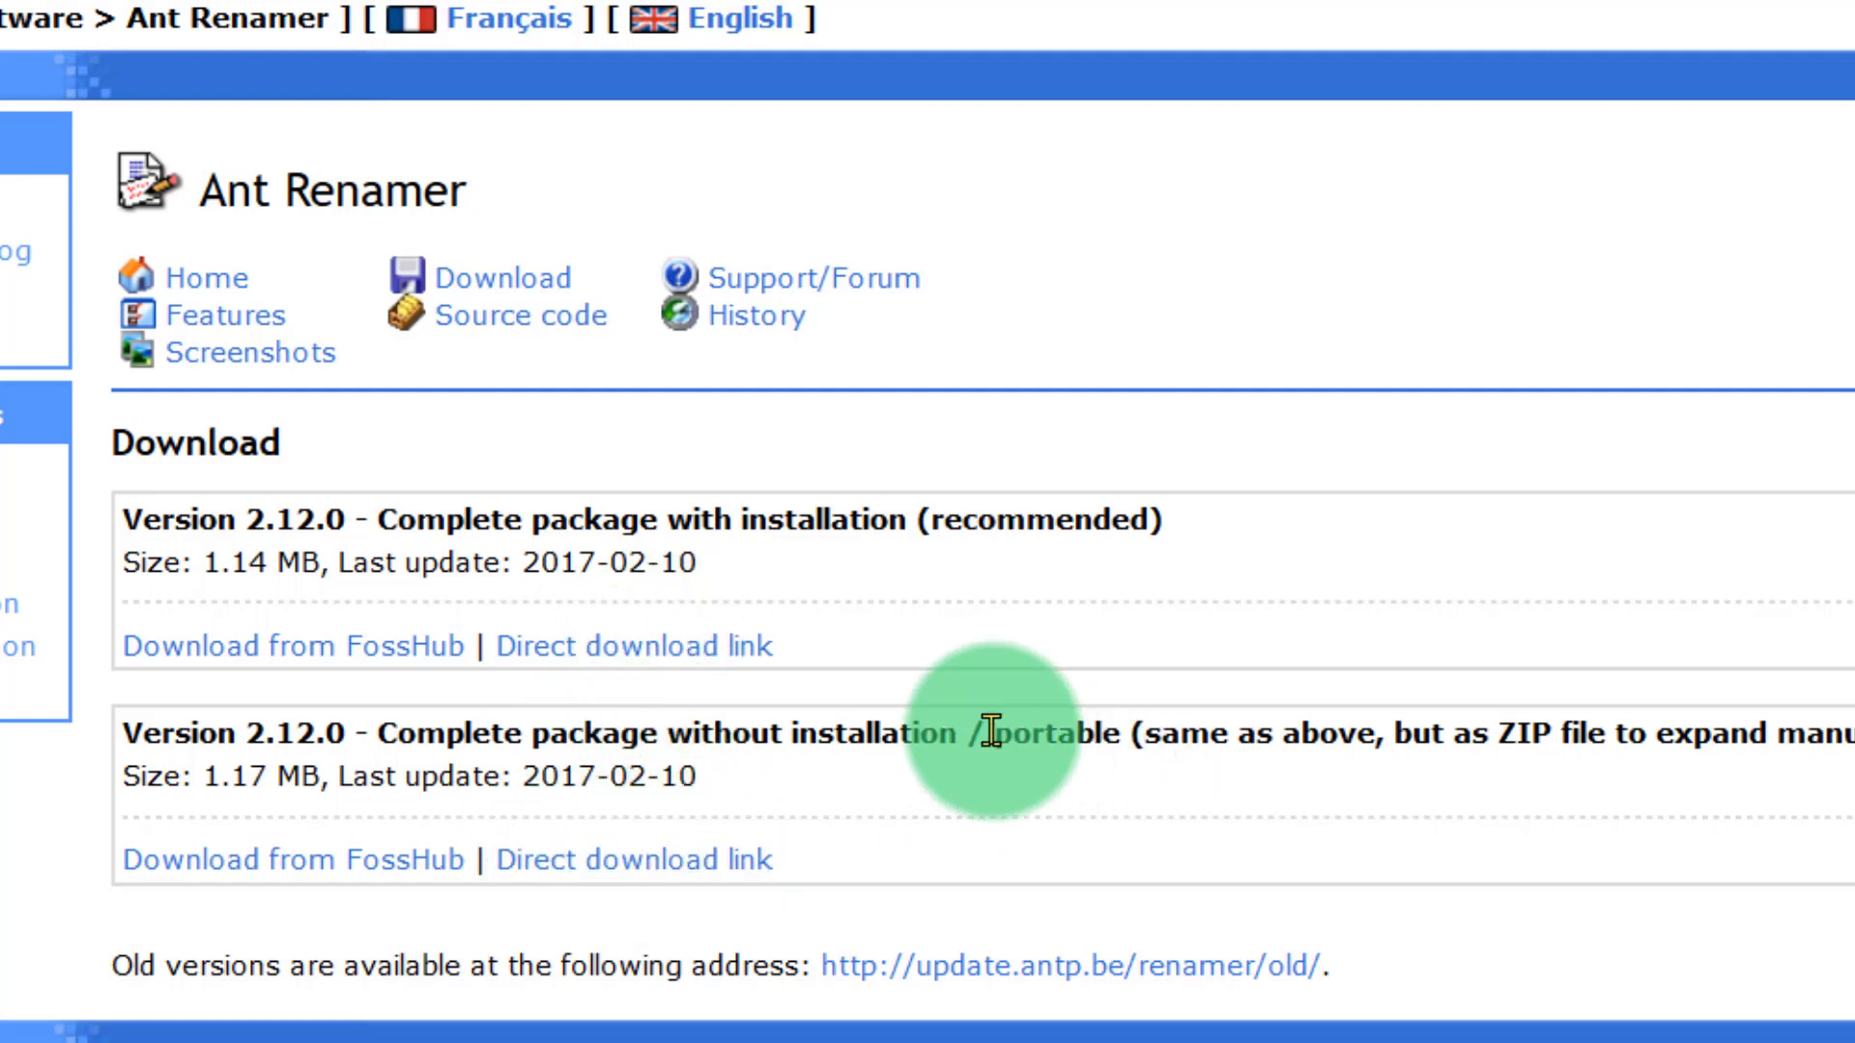
left_click_drag(985, 732, 1230, 732)
left_click(897, 609)
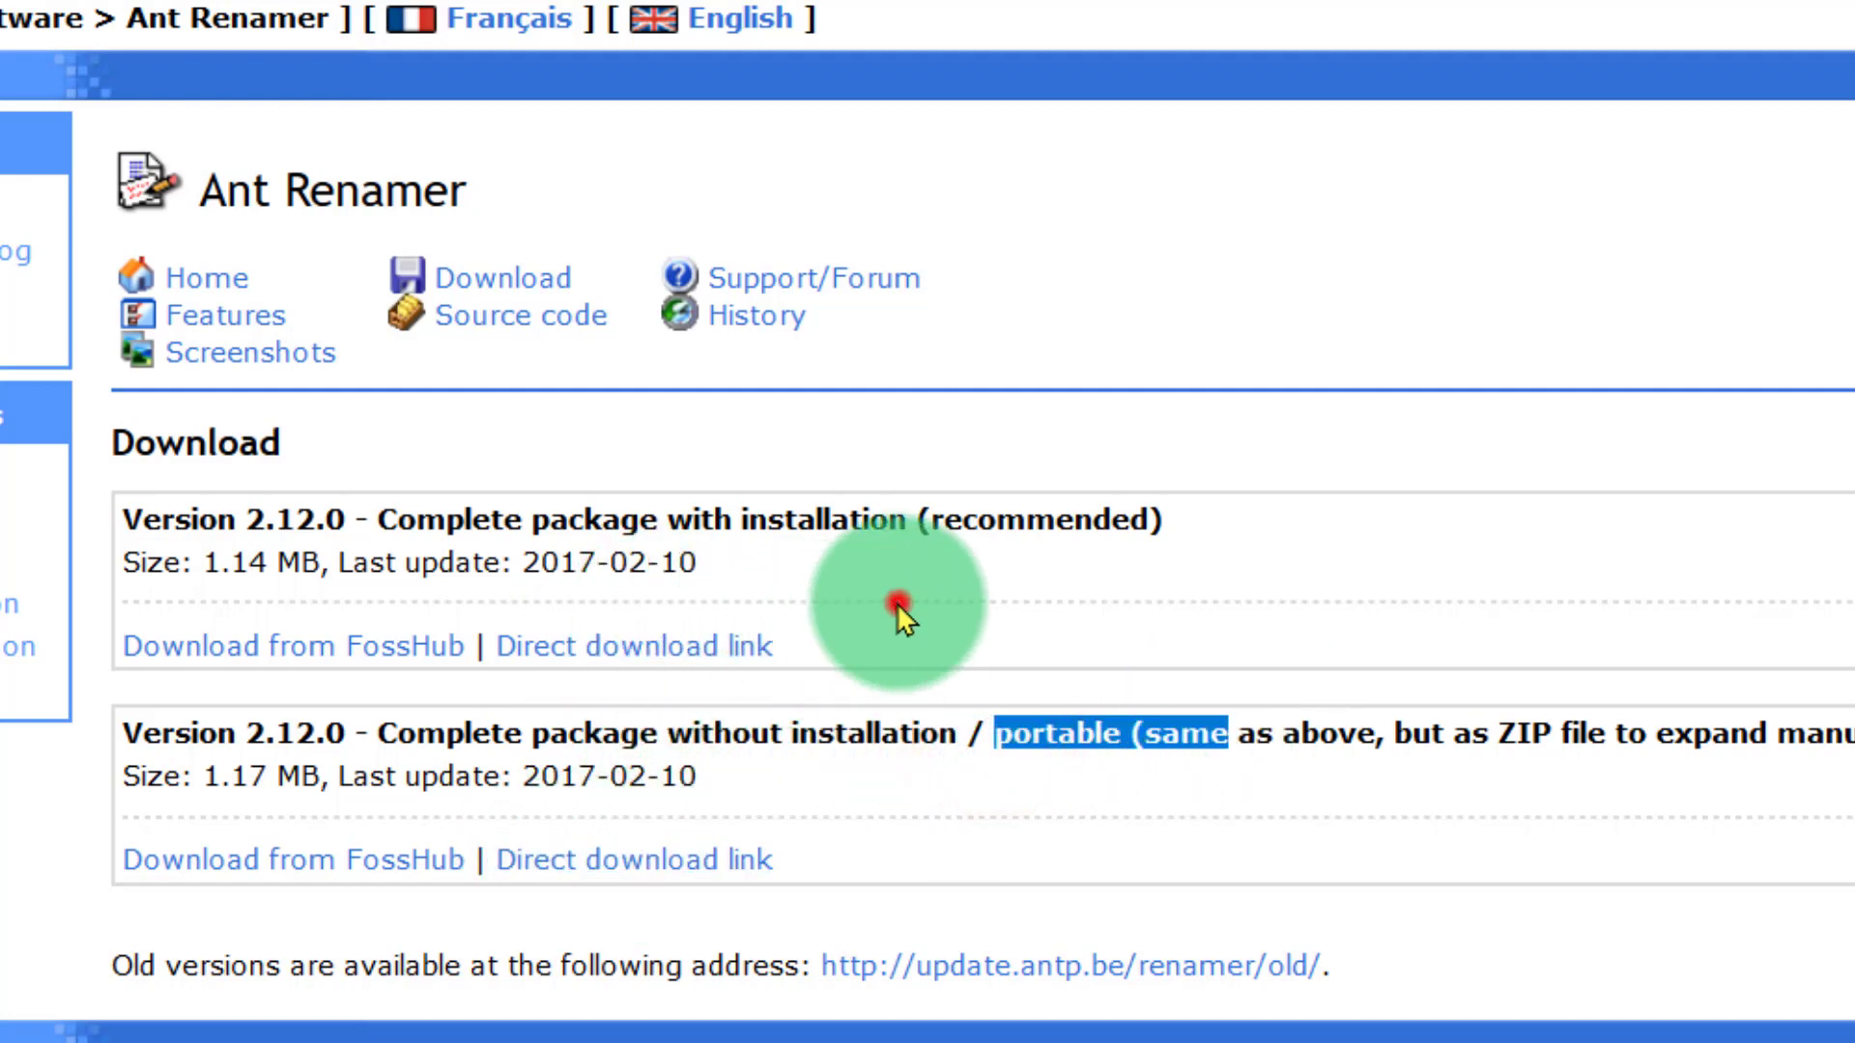
left_click(652, 646)
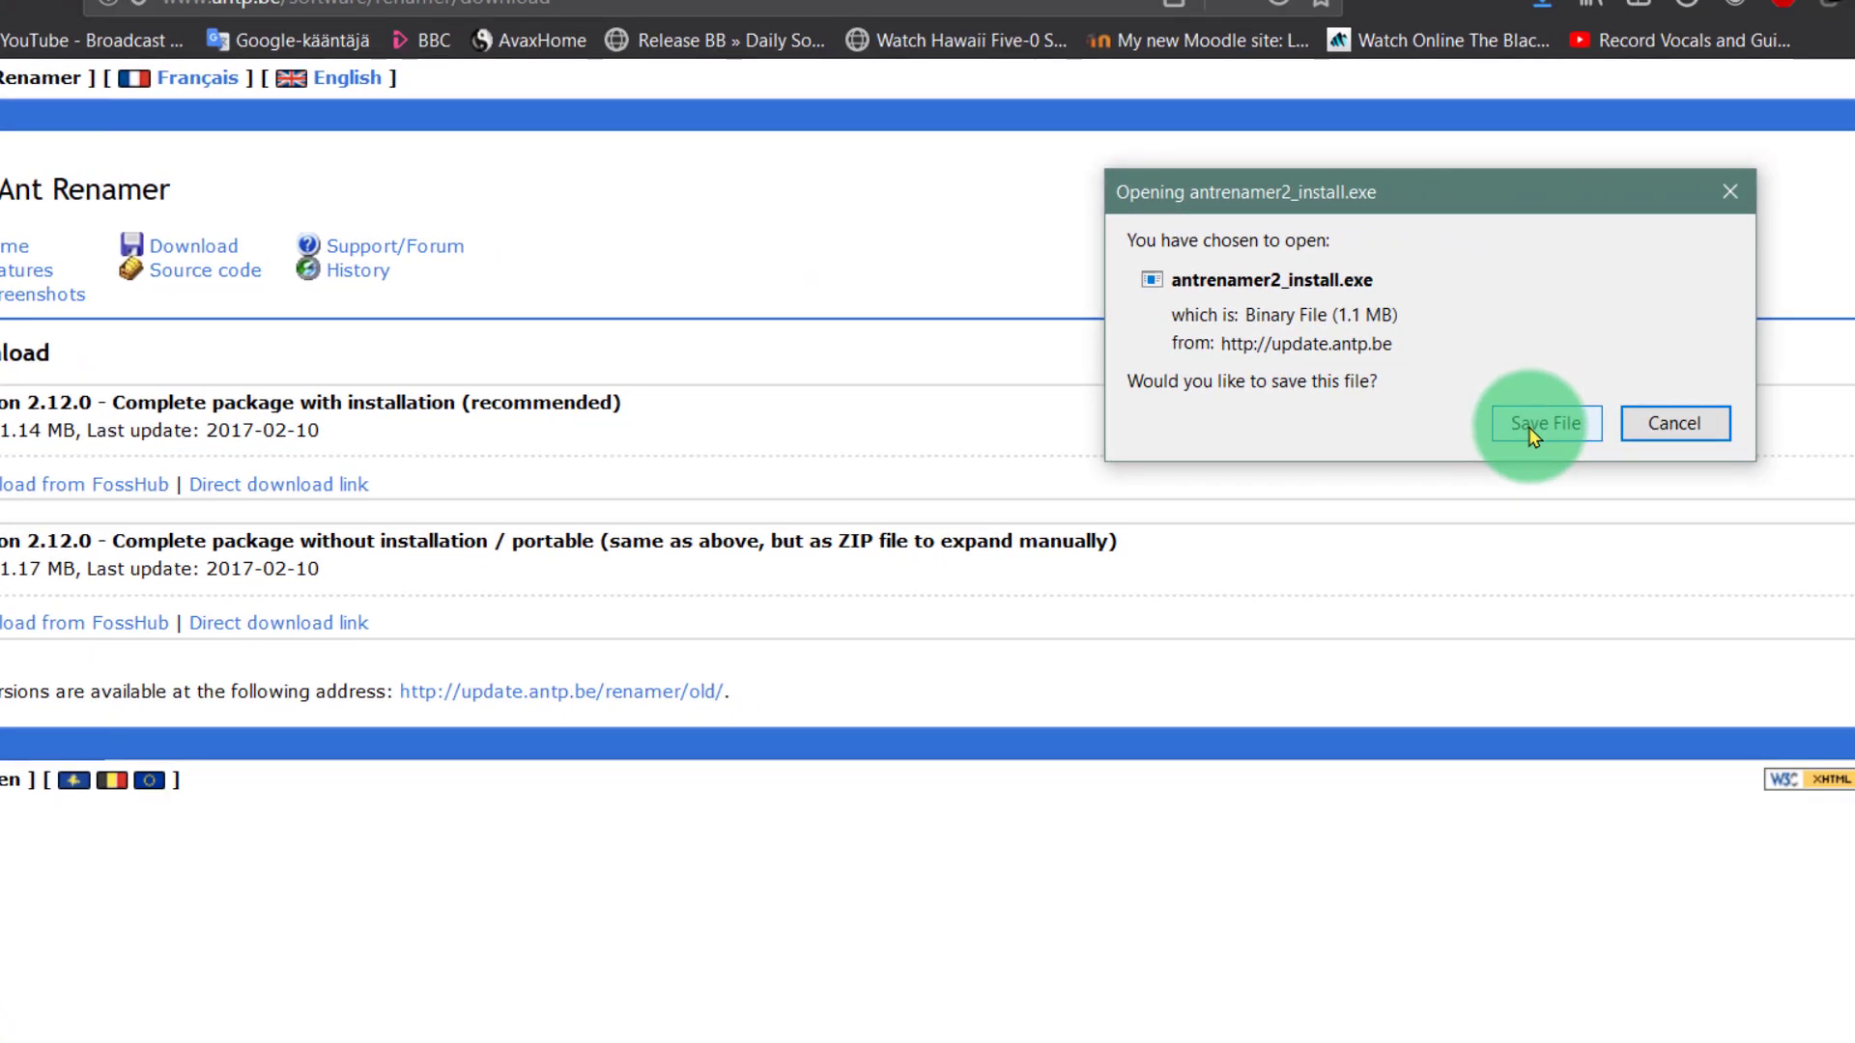
left_click(1528, 427)
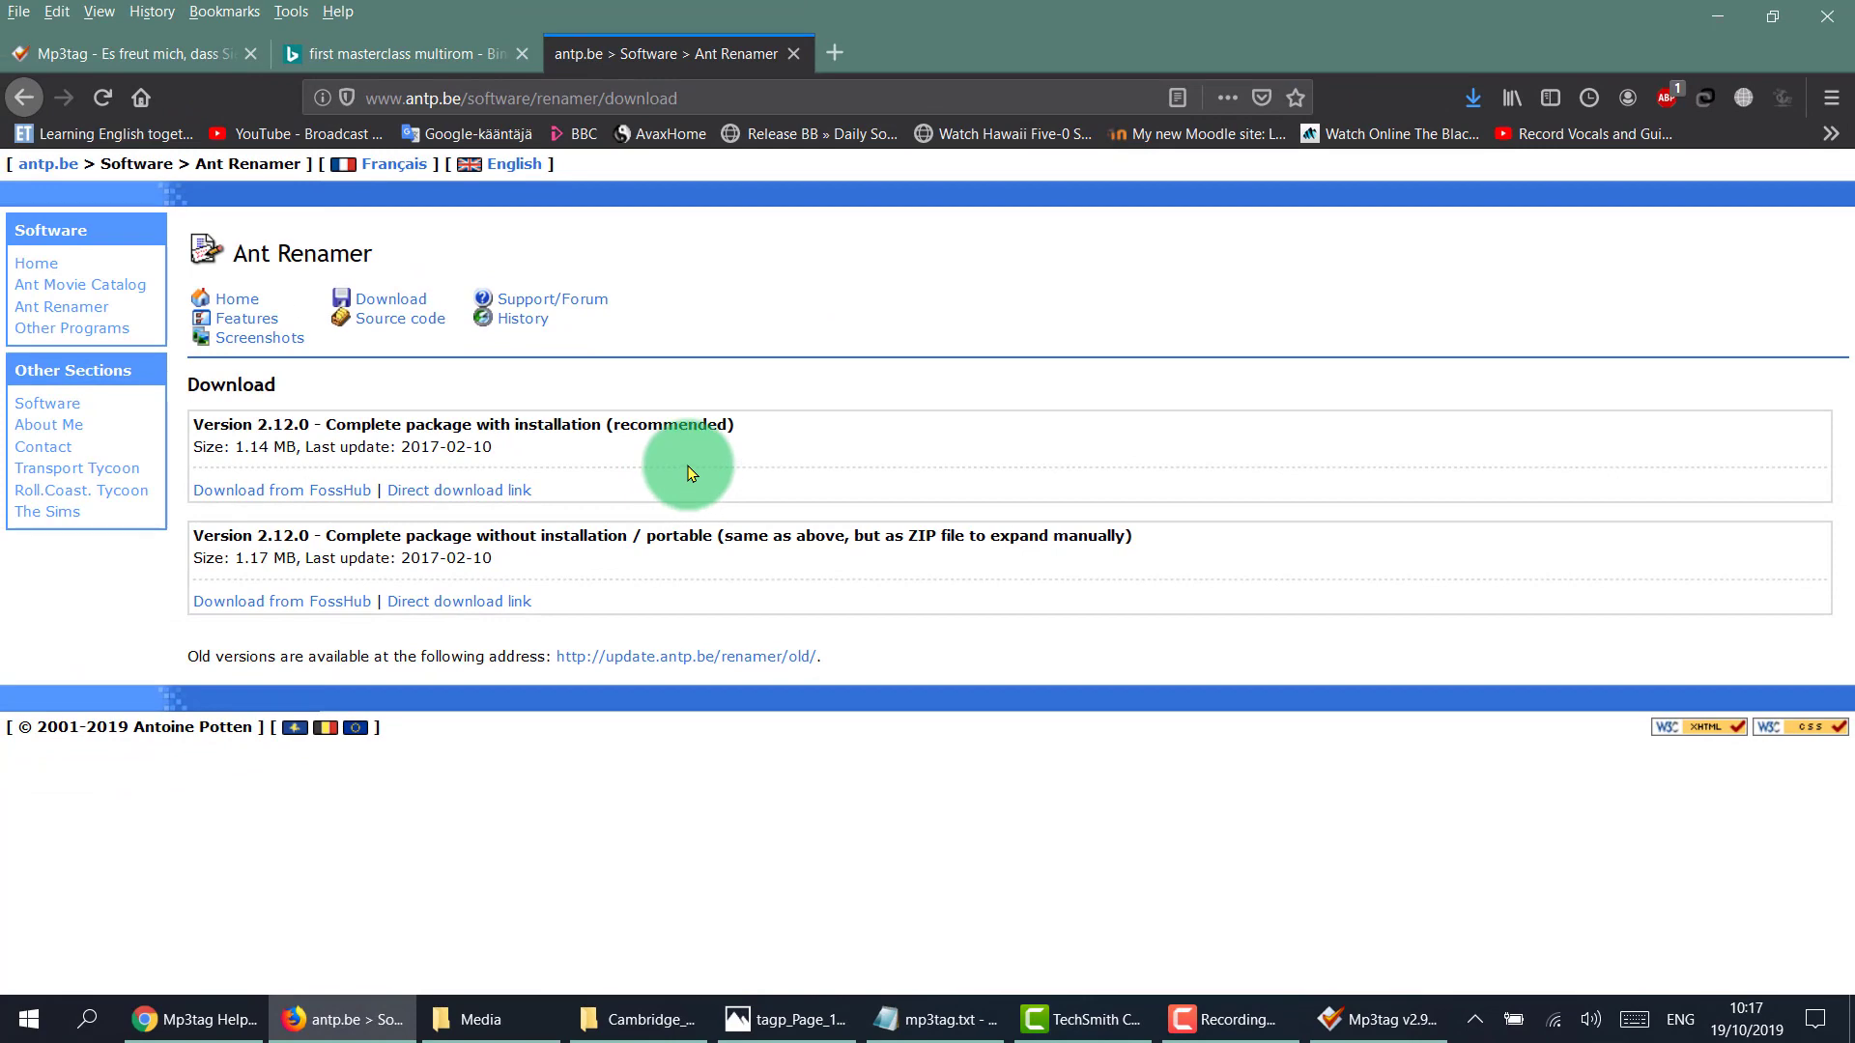
Open the Downloads folder and launch antrenamer2_install.exe.
left_click(5, 1031)
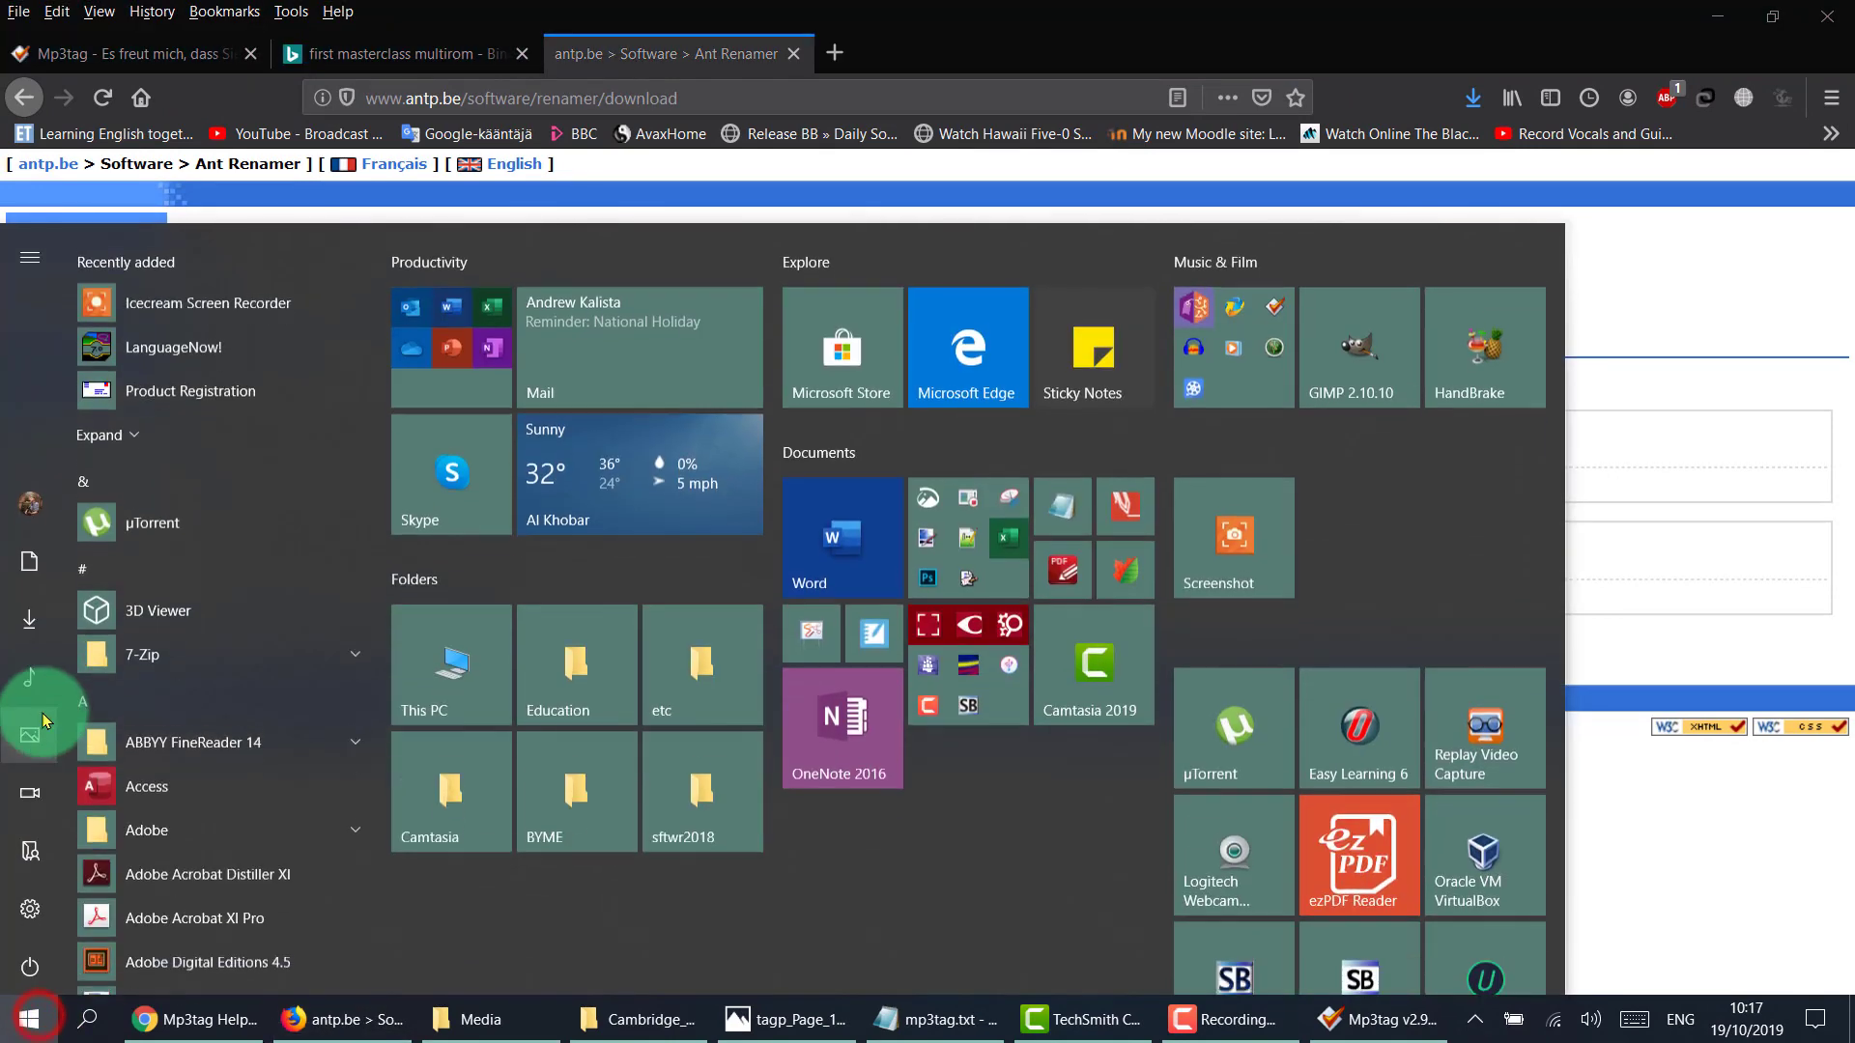
left_click(17, 623)
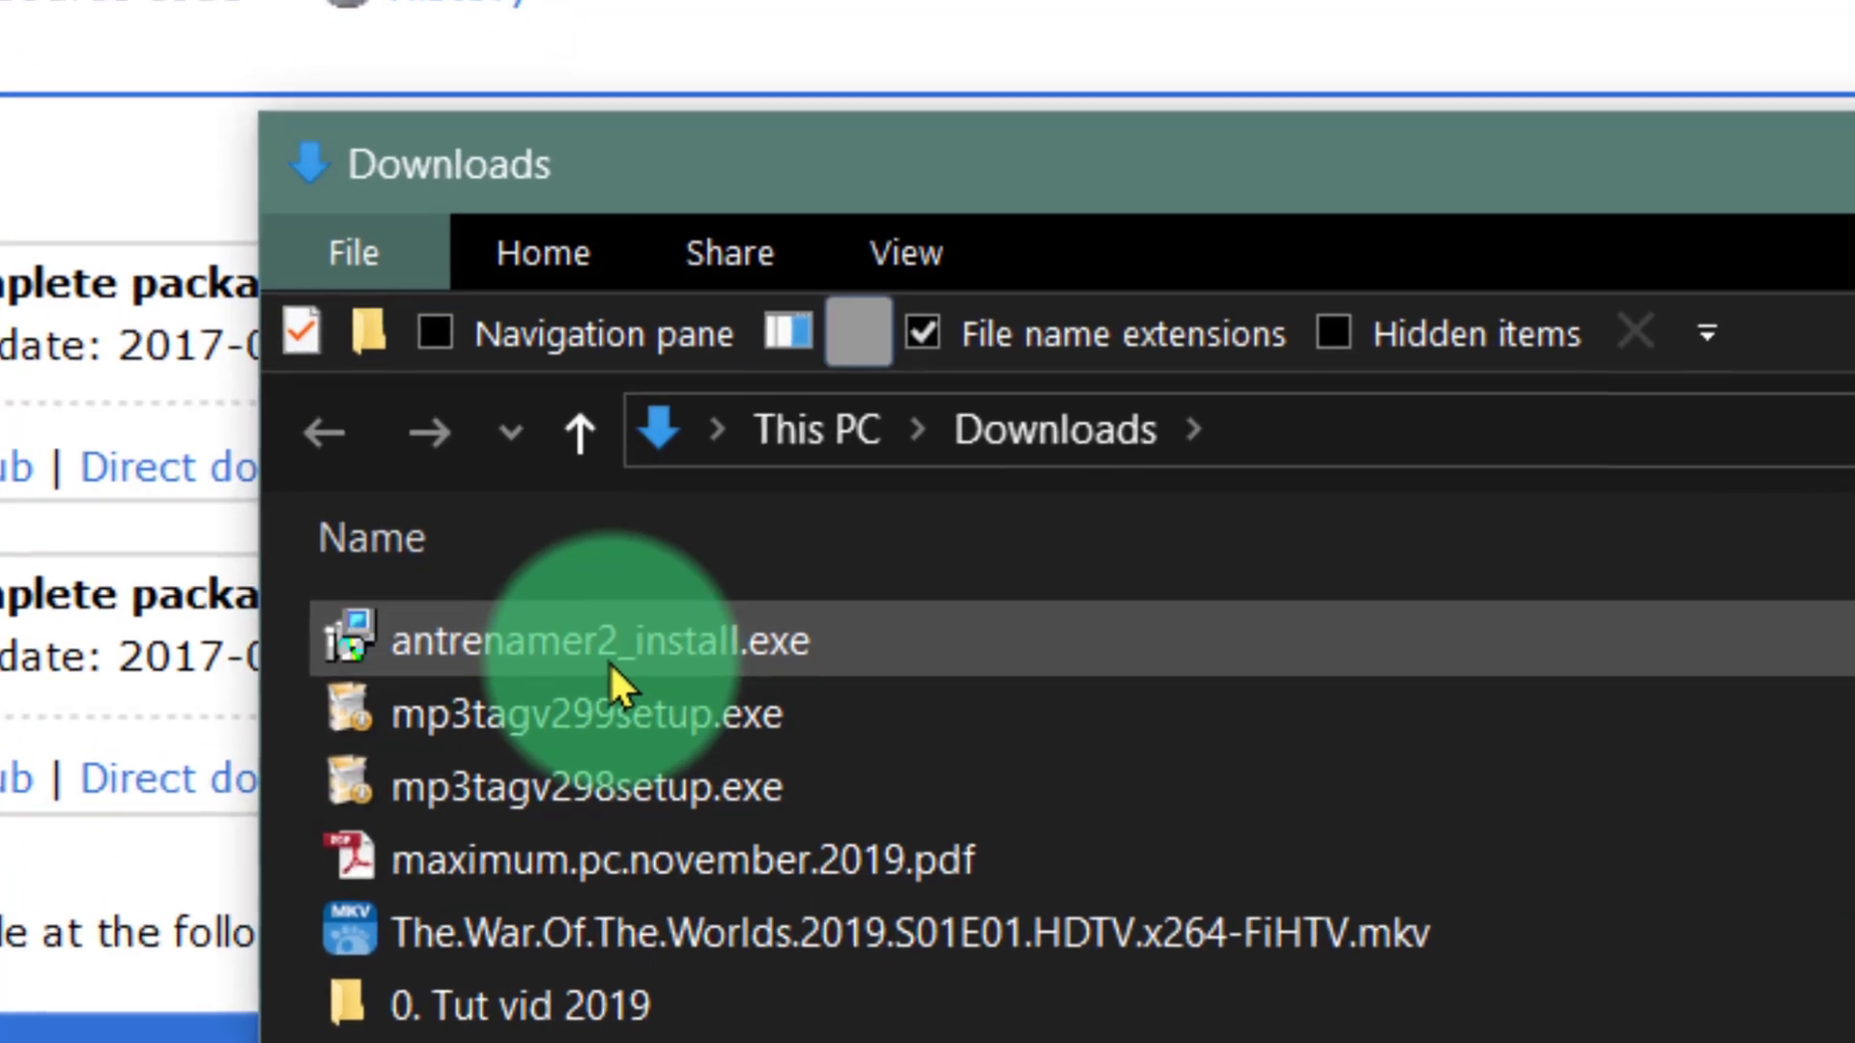
double_click(611, 659)
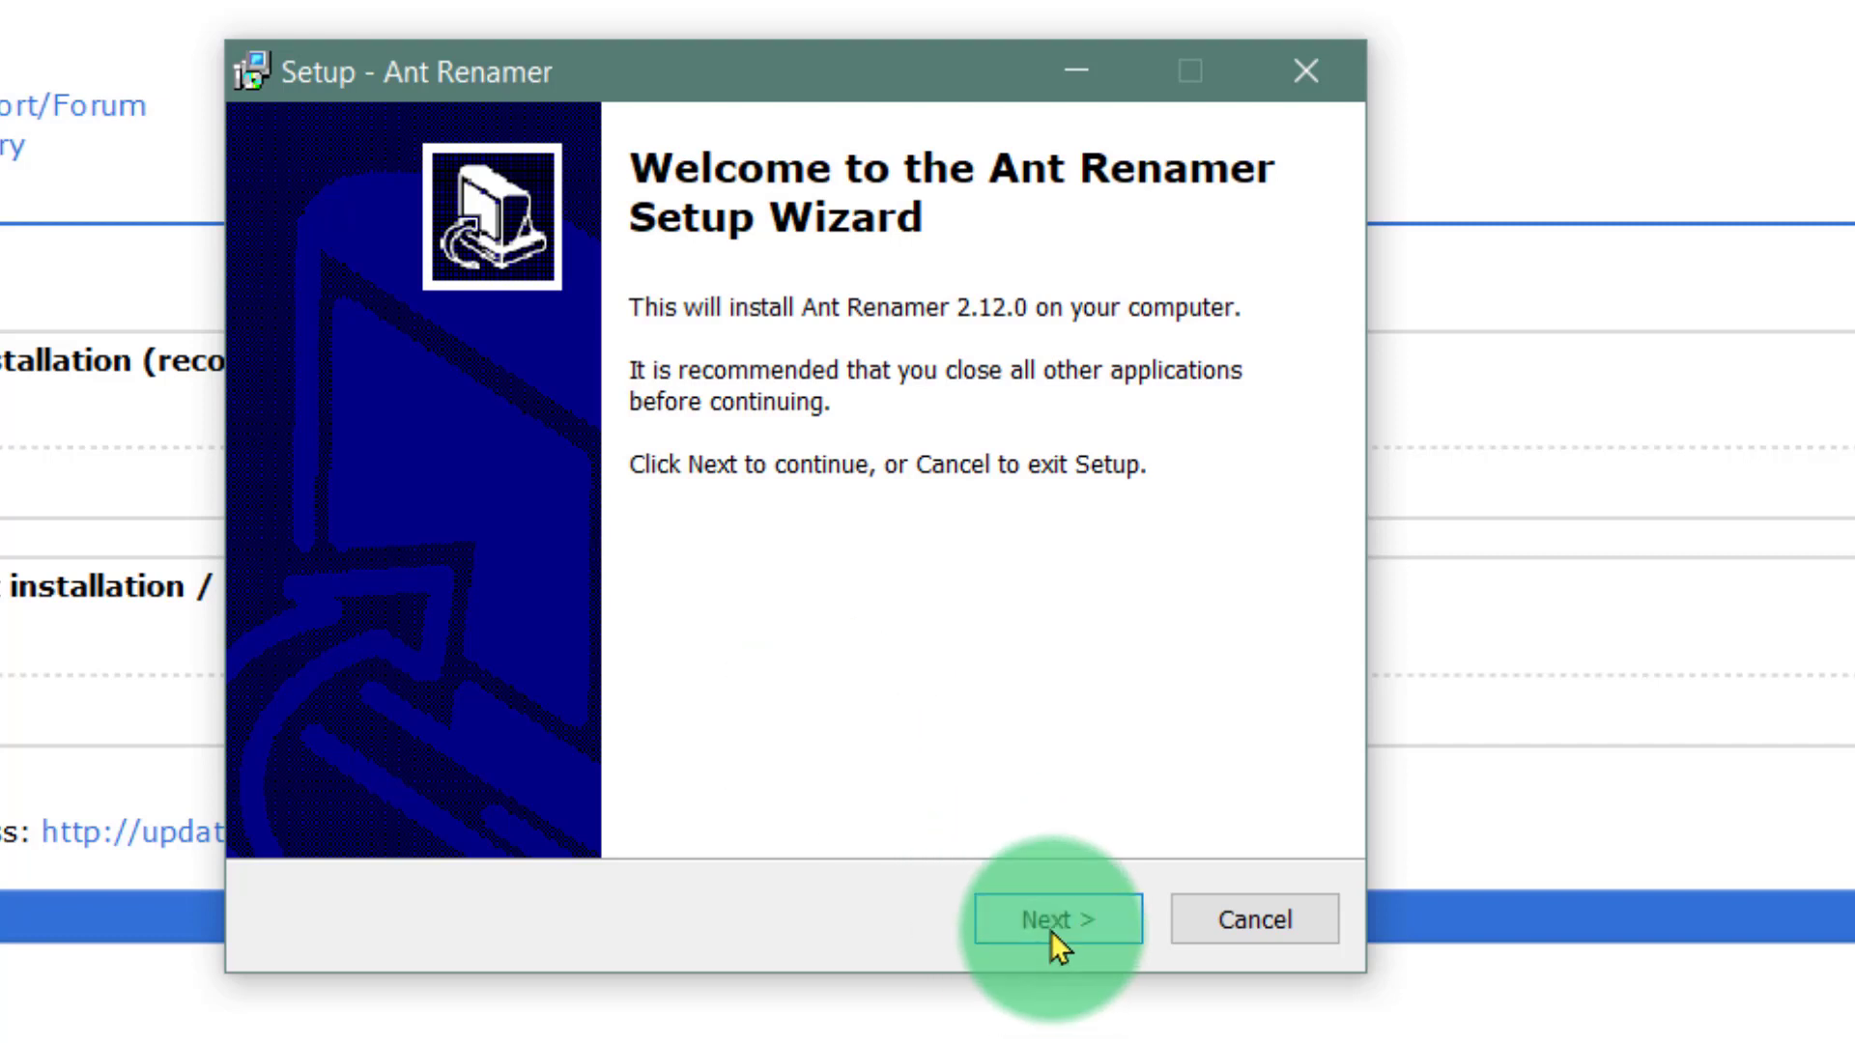
Install Ant Renamer, accepting the license agreement and keeping the default destination and Start Menu folders, and close Firefox.
left_click(1051, 926)
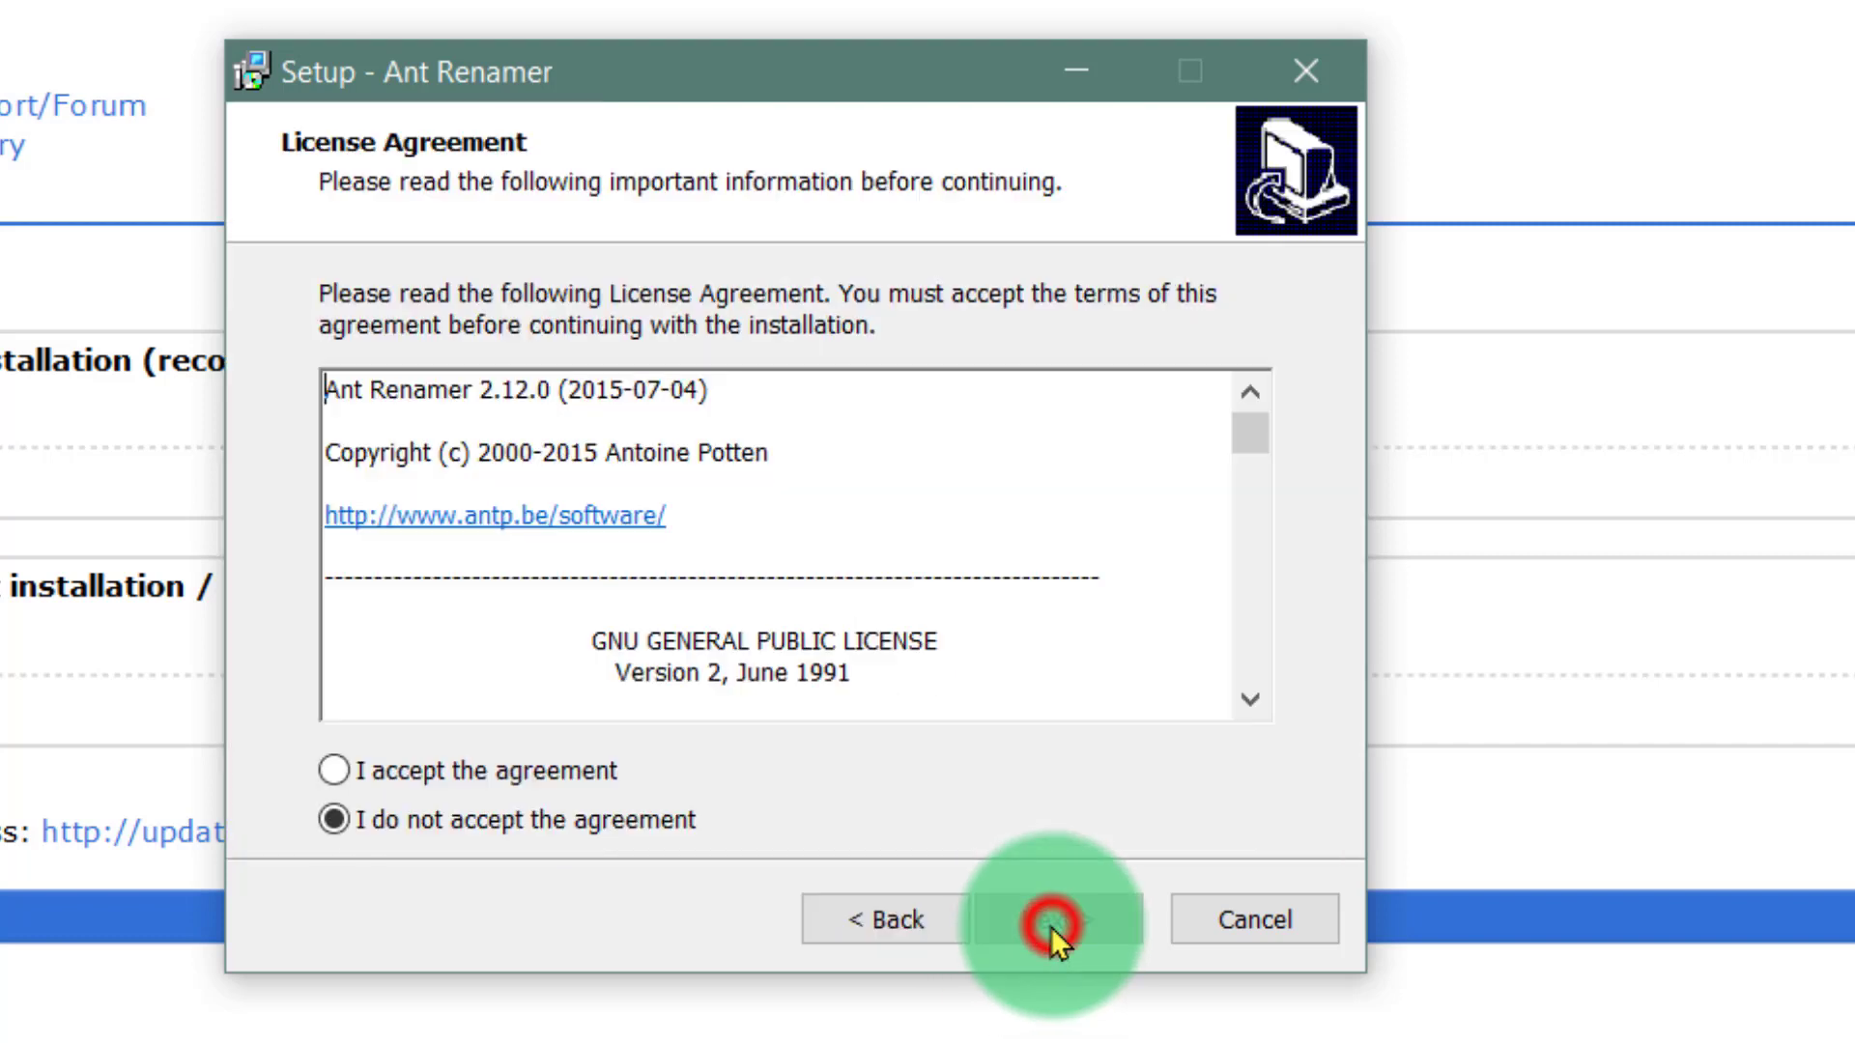
left_click(565, 780)
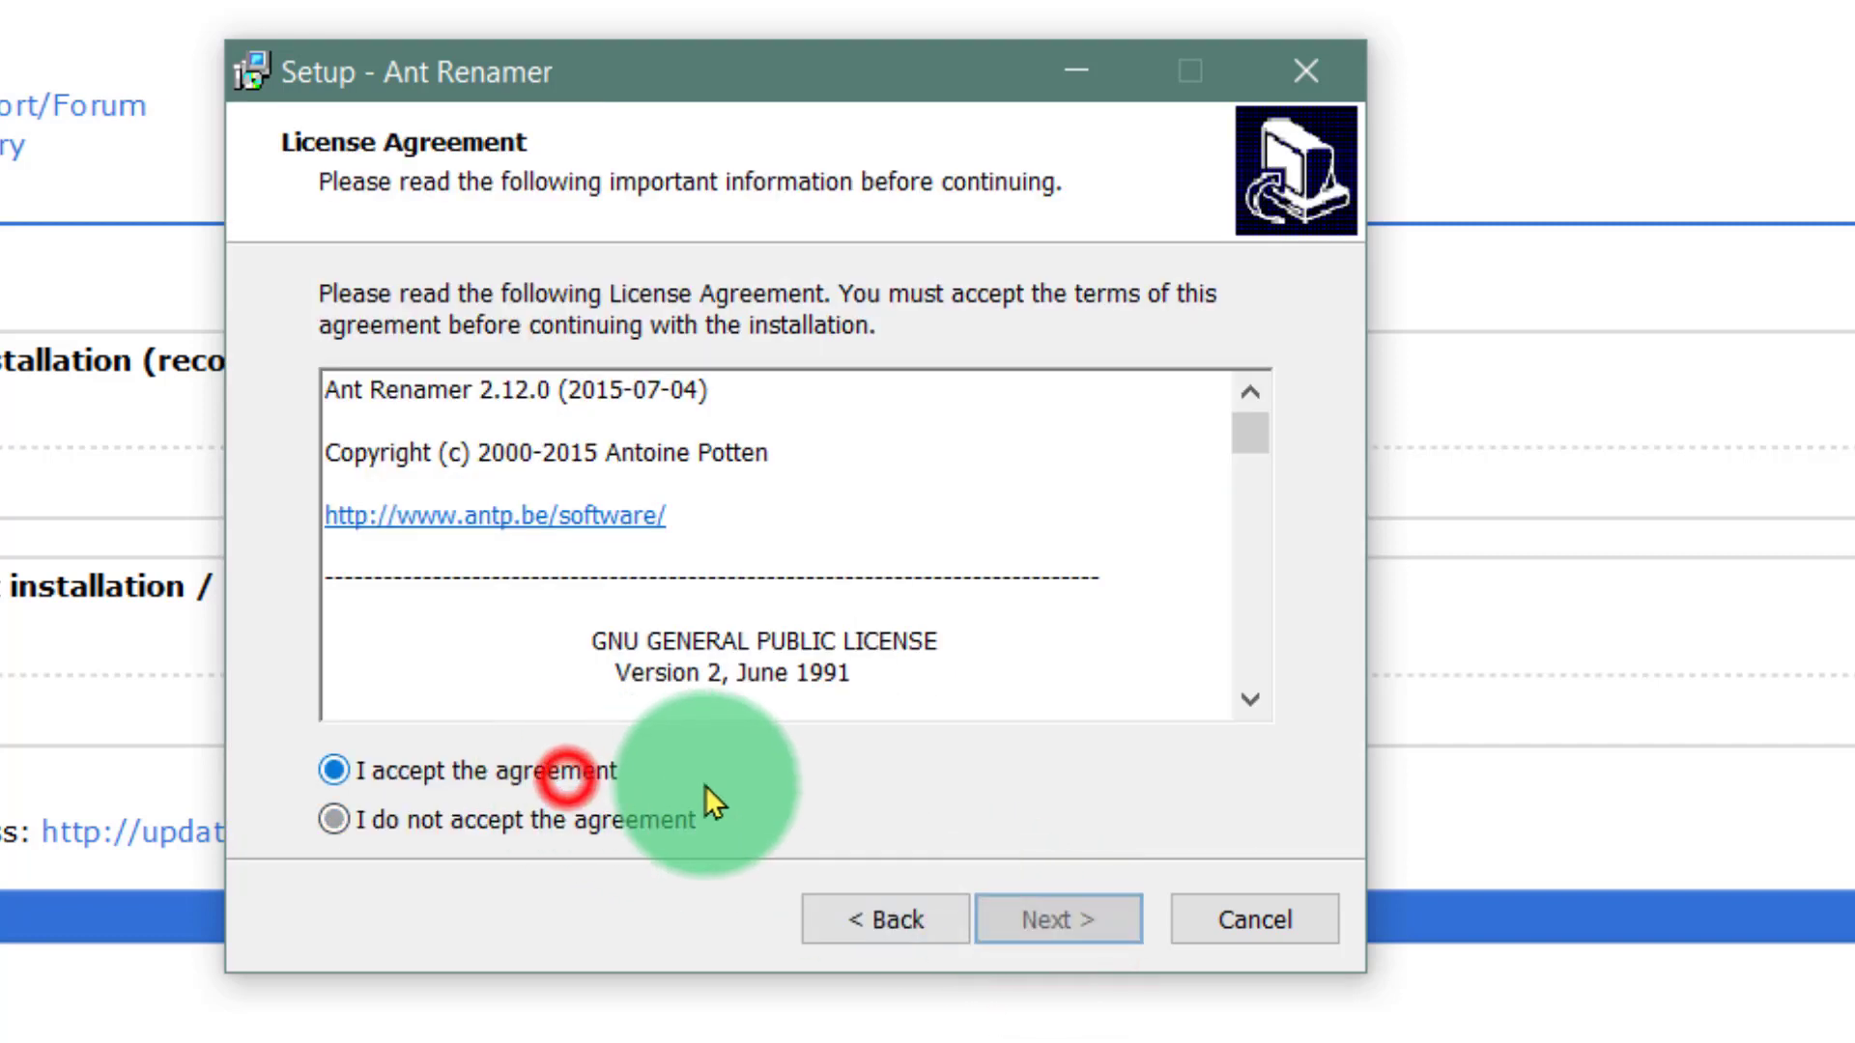
left_click(1059, 907)
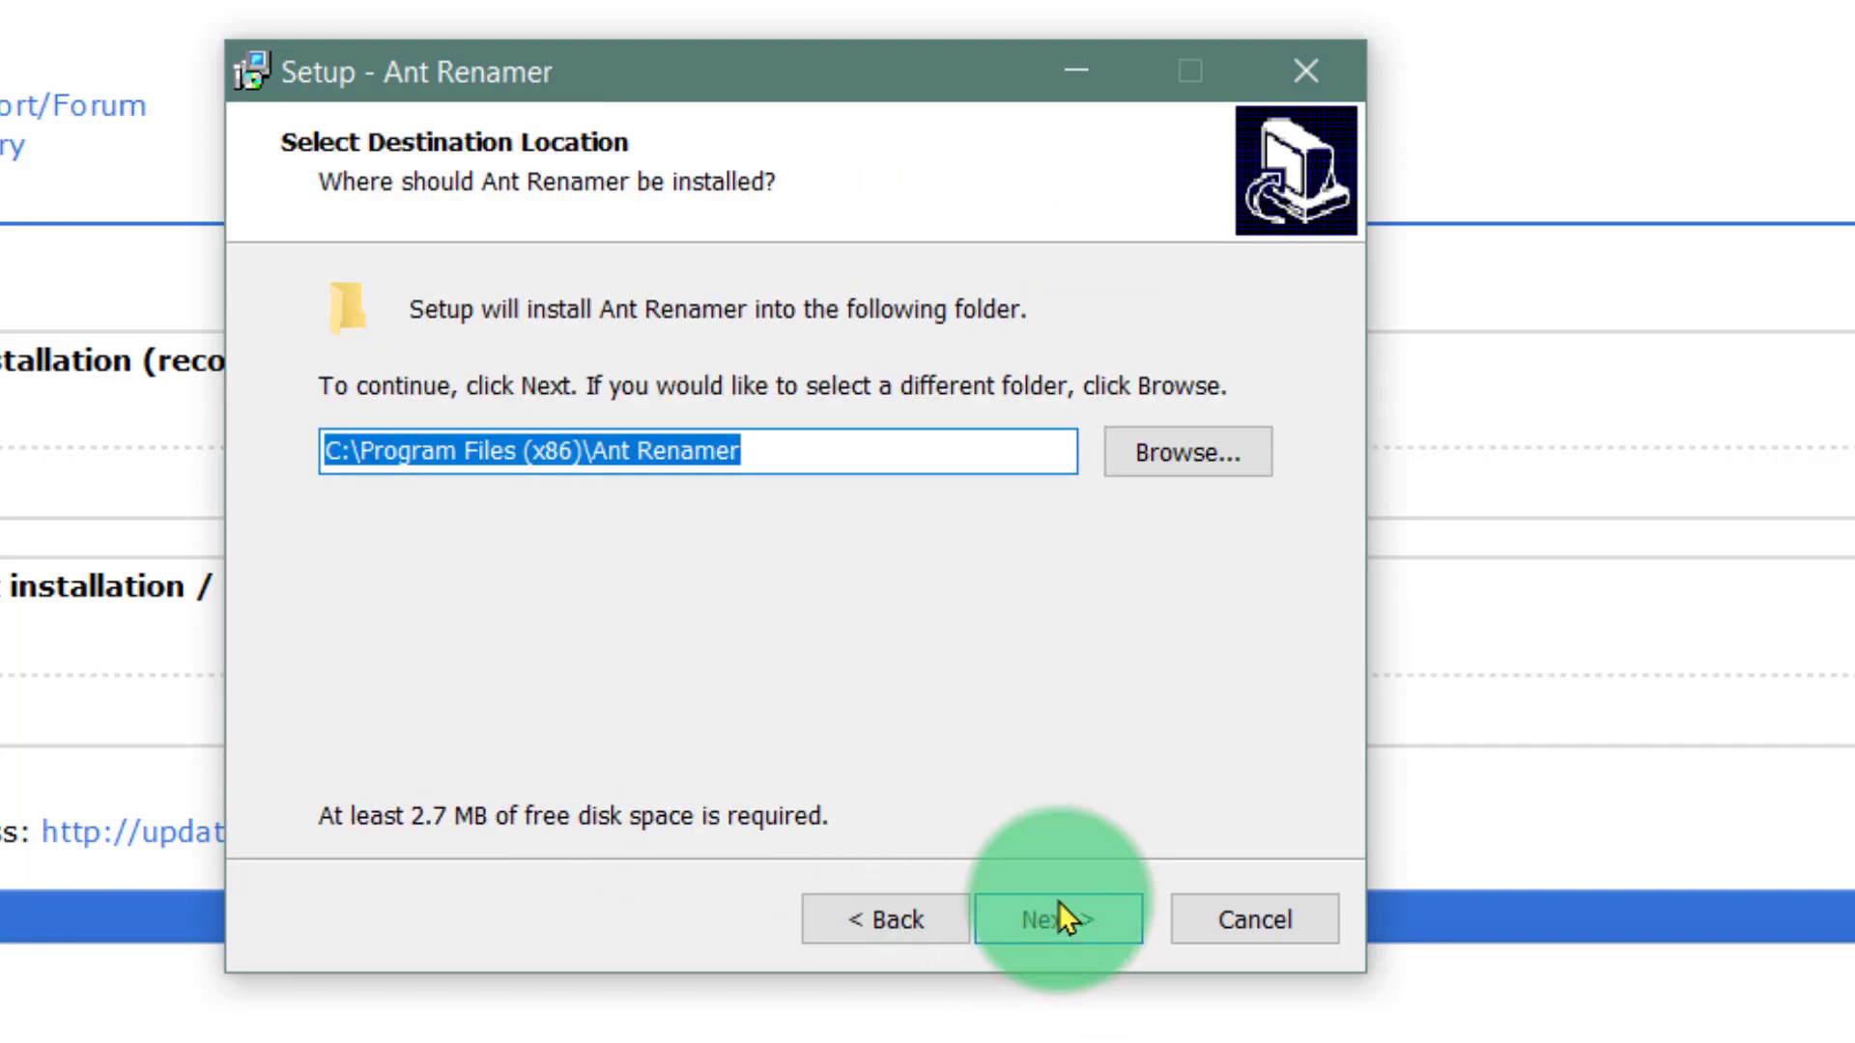
left_click(1059, 913)
left_click(1059, 912)
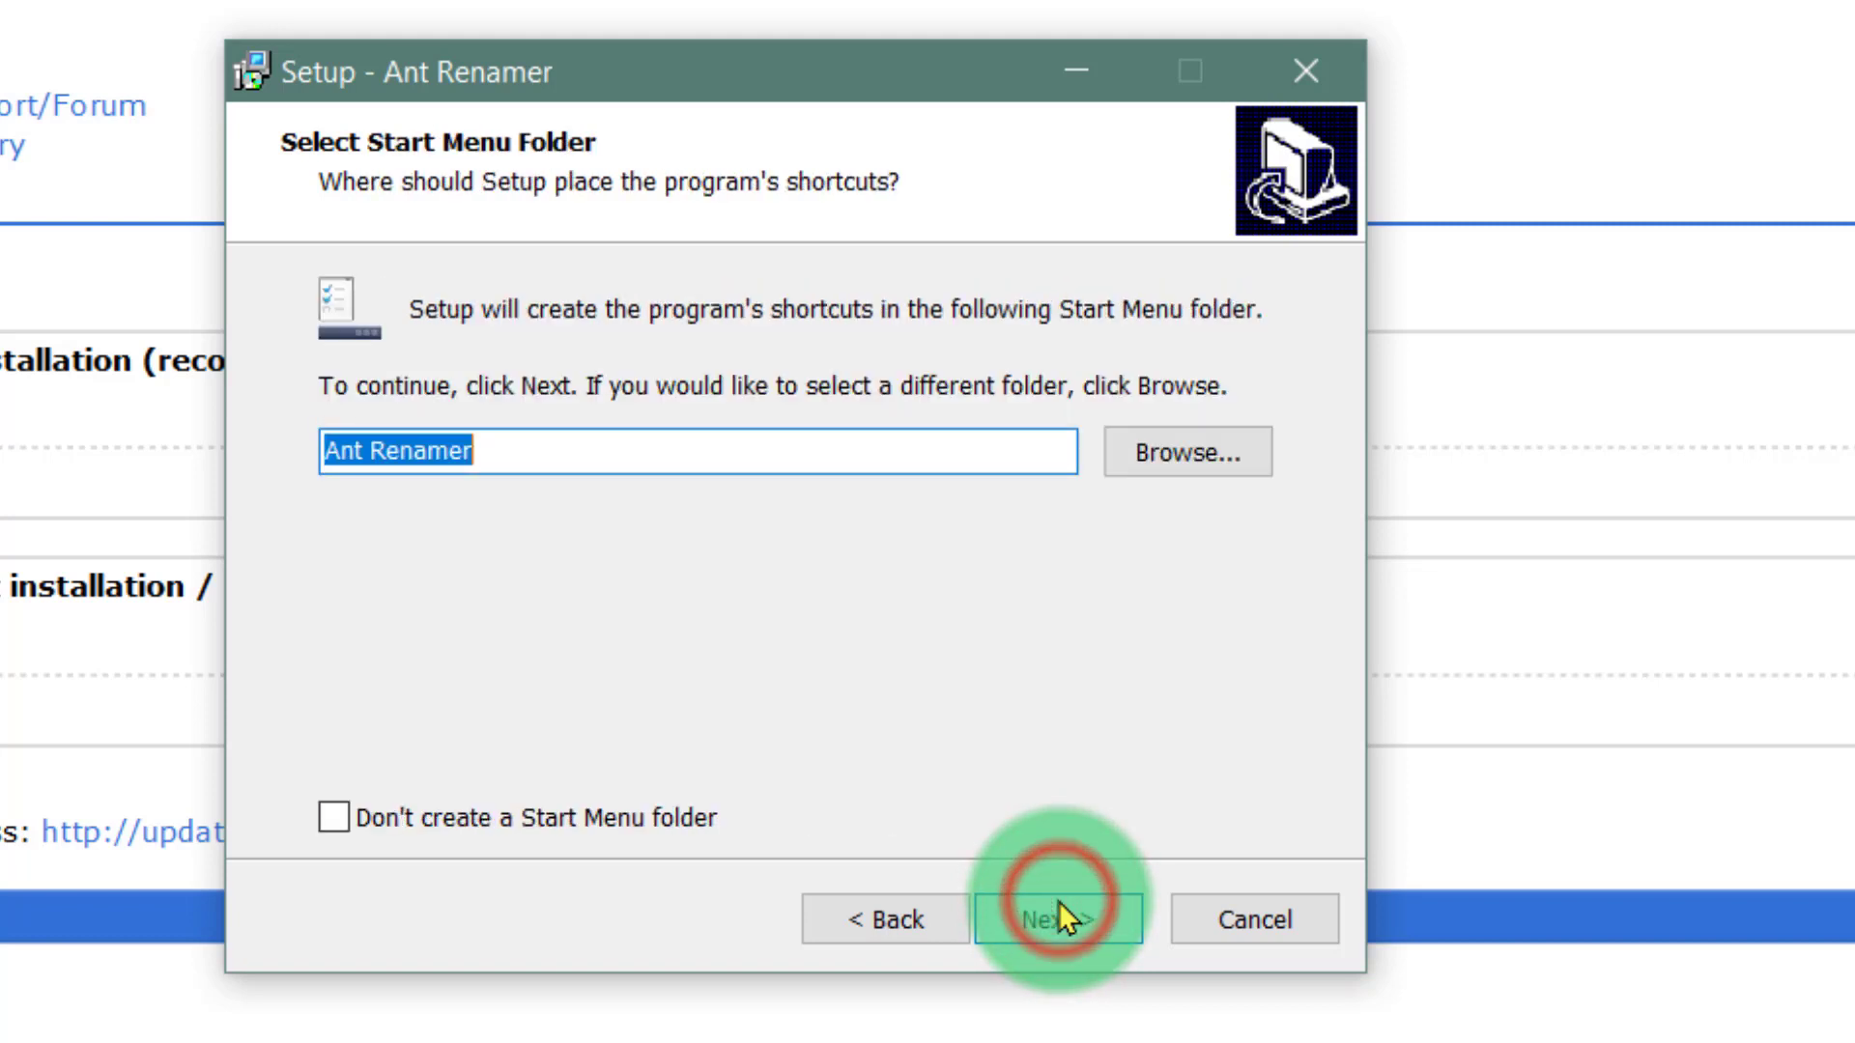
left_click(1059, 902)
left_click(1059, 913)
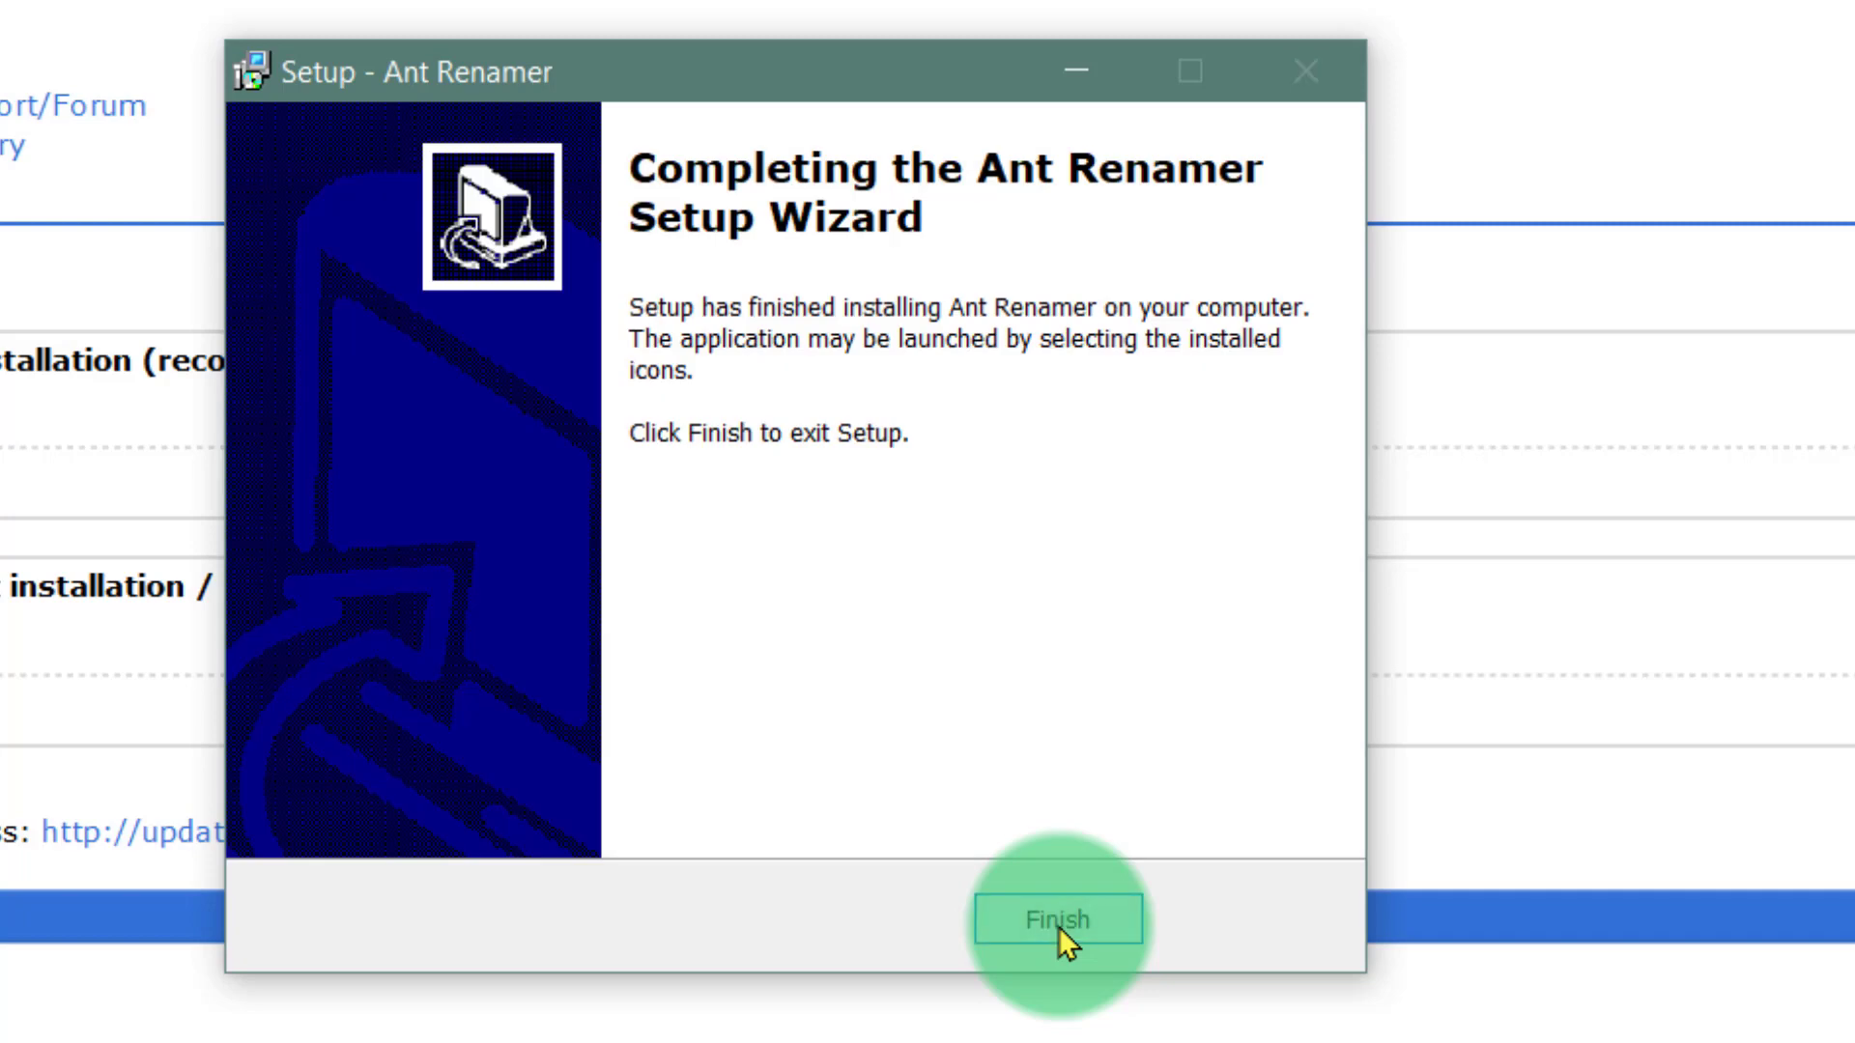
left_click(1059, 925)
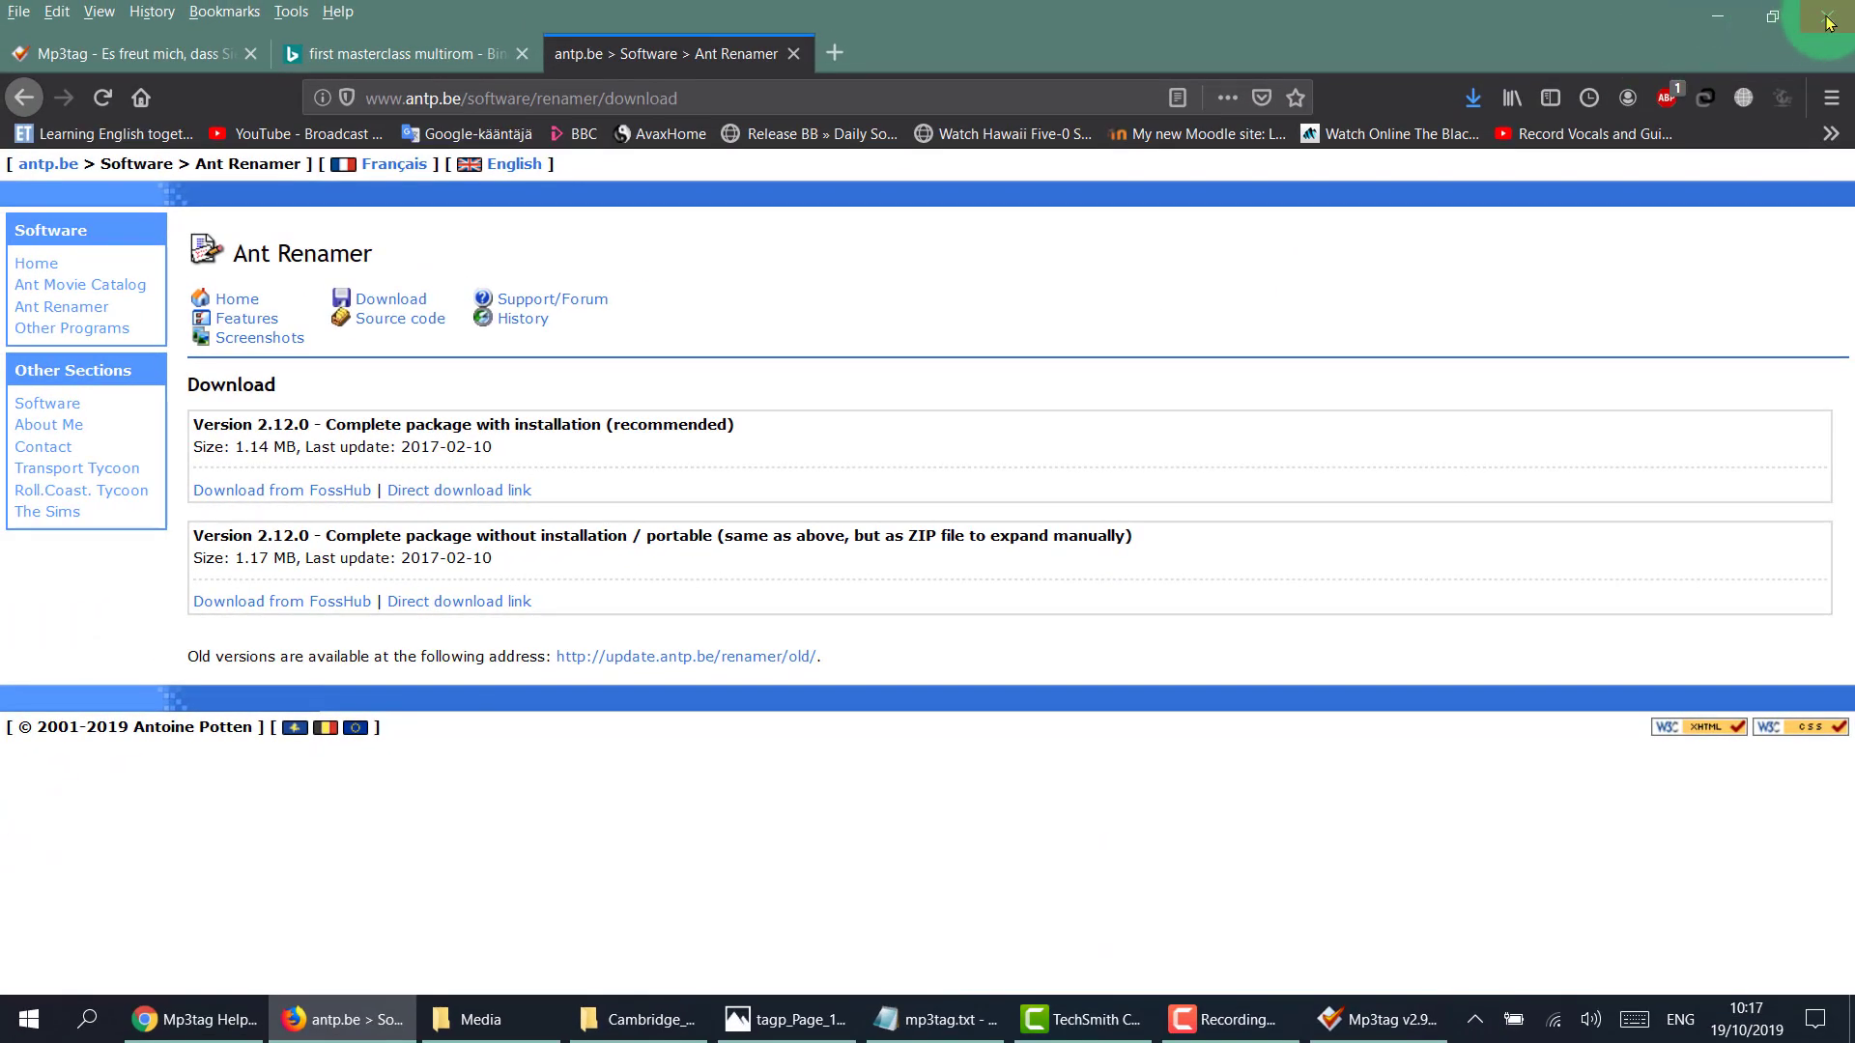
left_click(1829, 21)
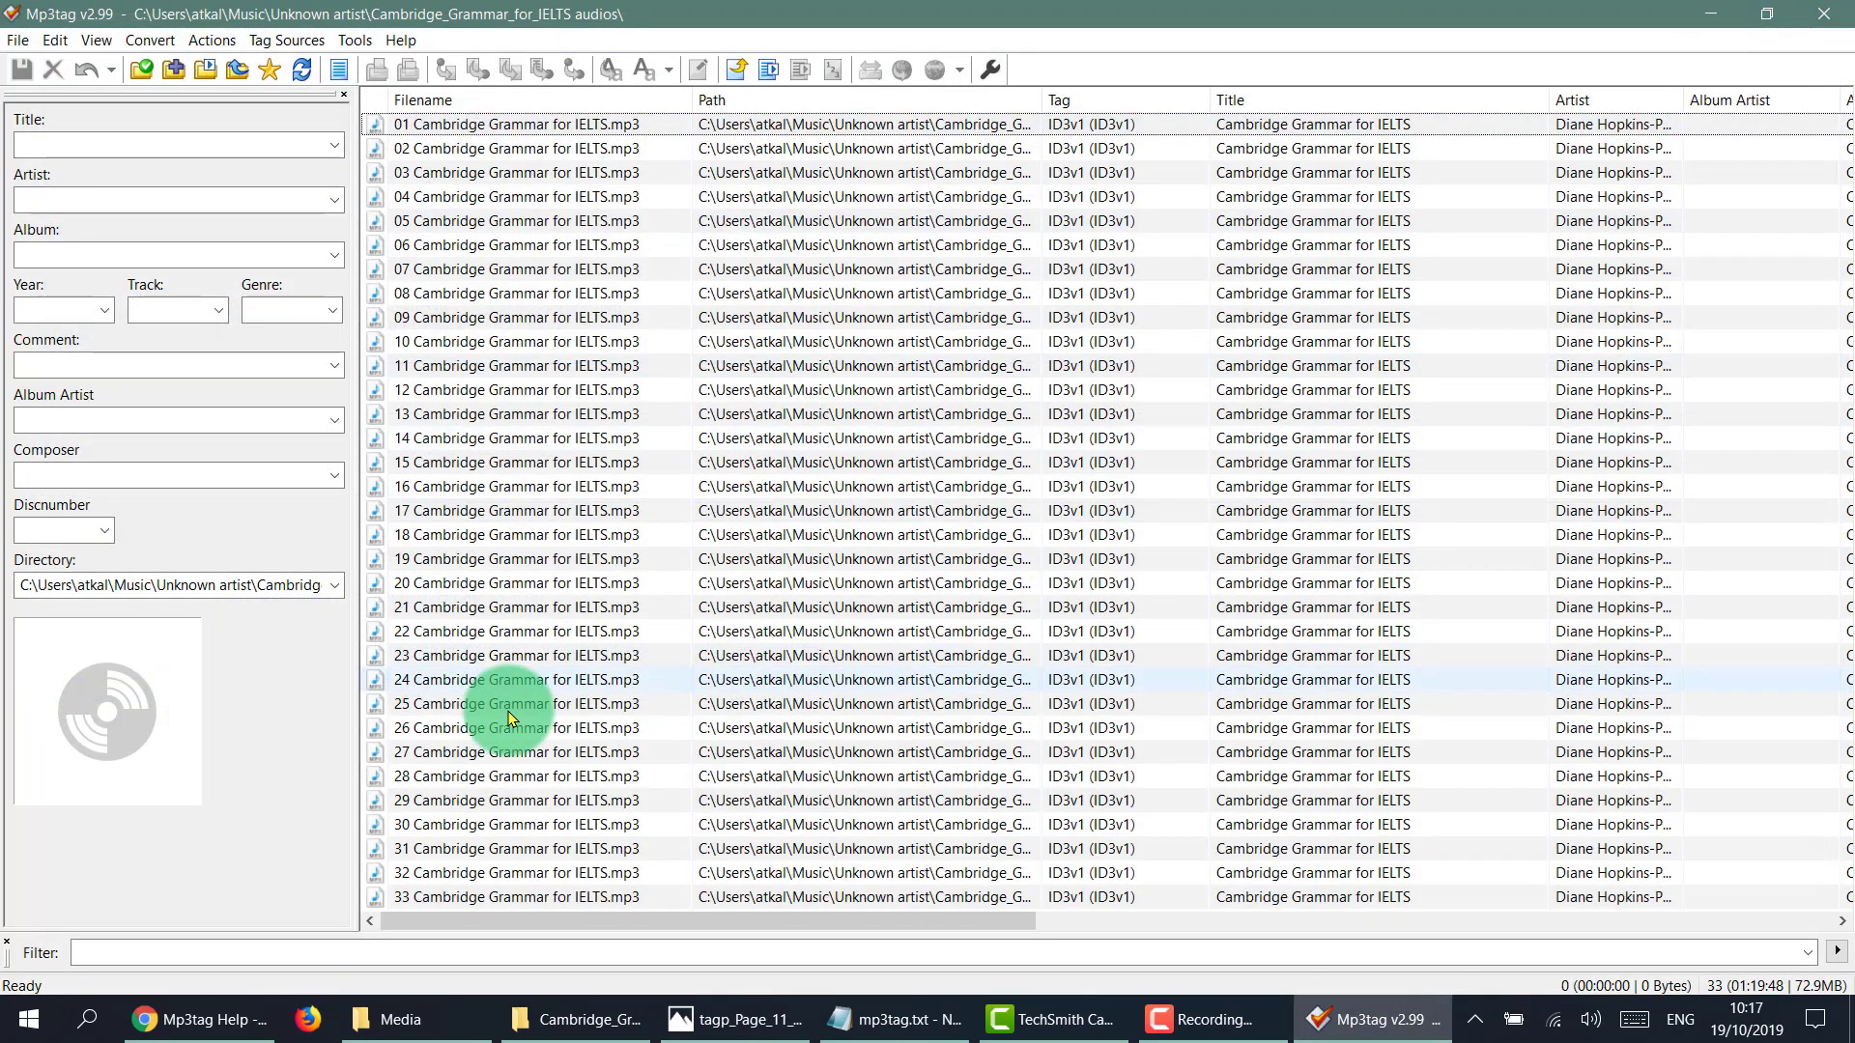
left_click(25, 1029)
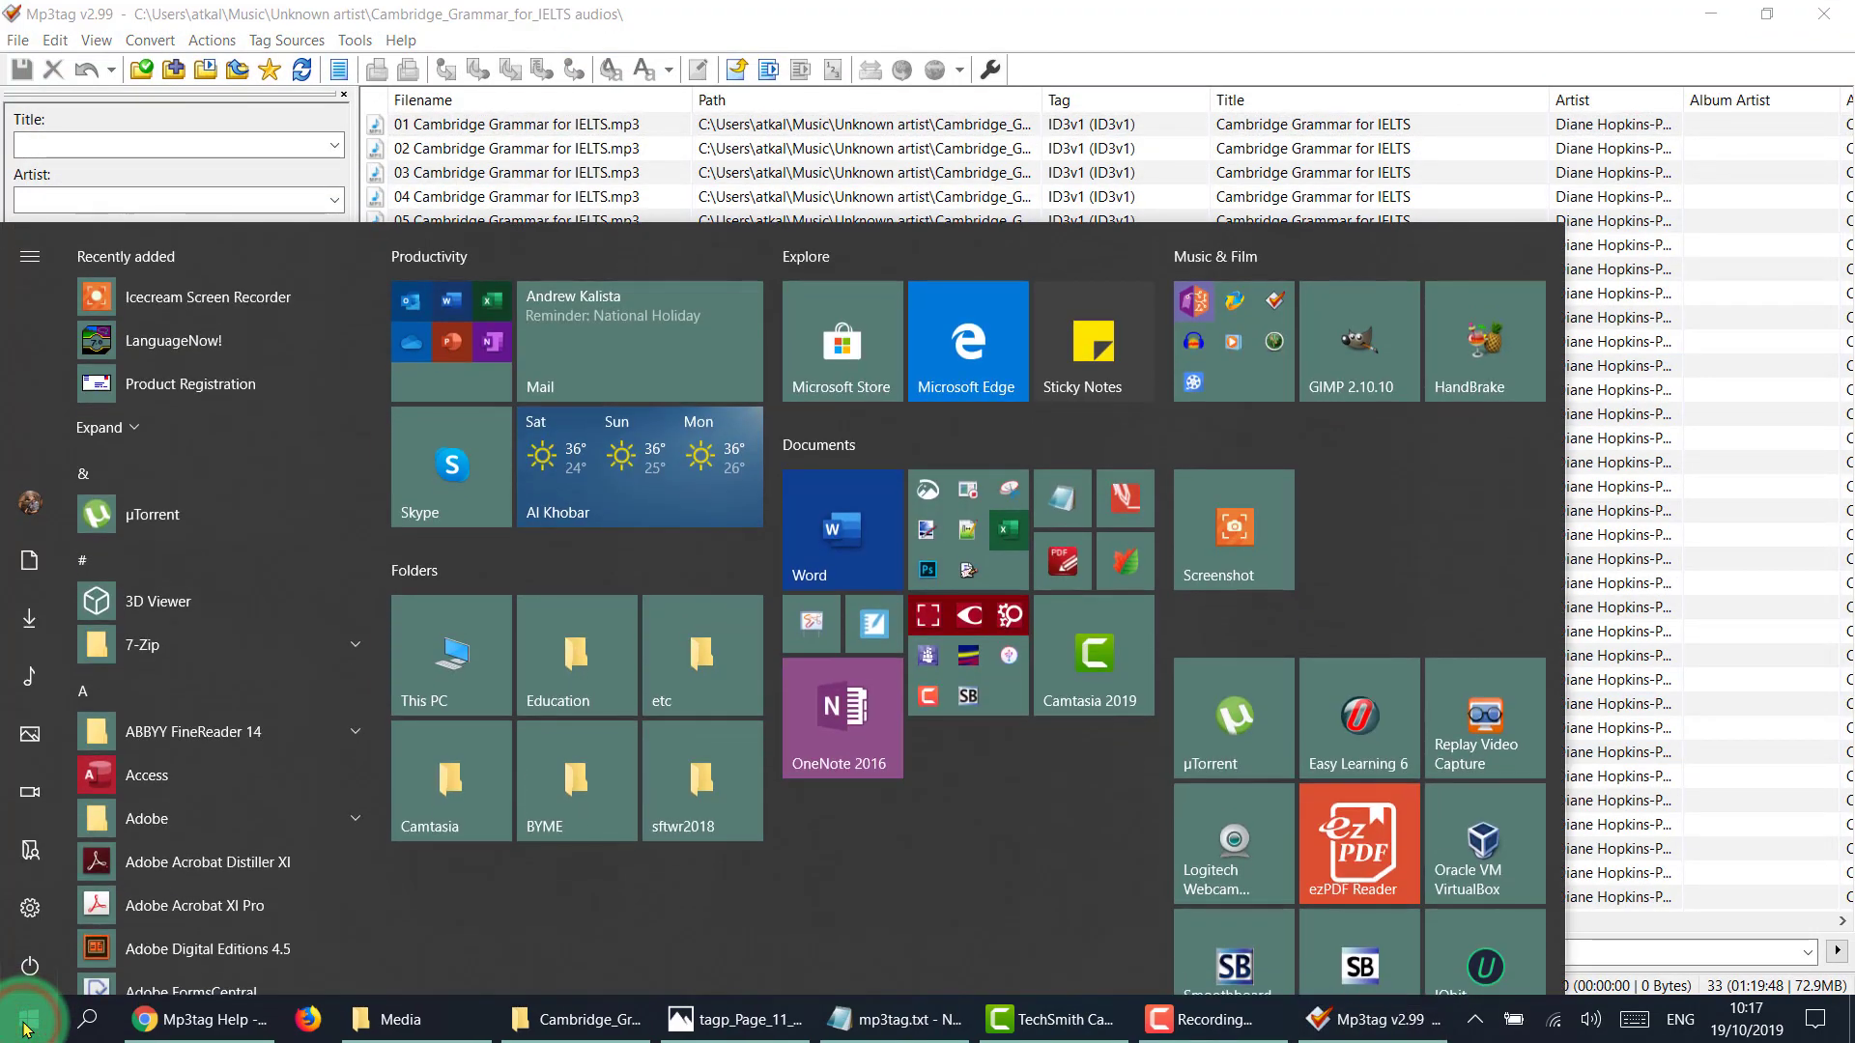
left_click(26, 1029)
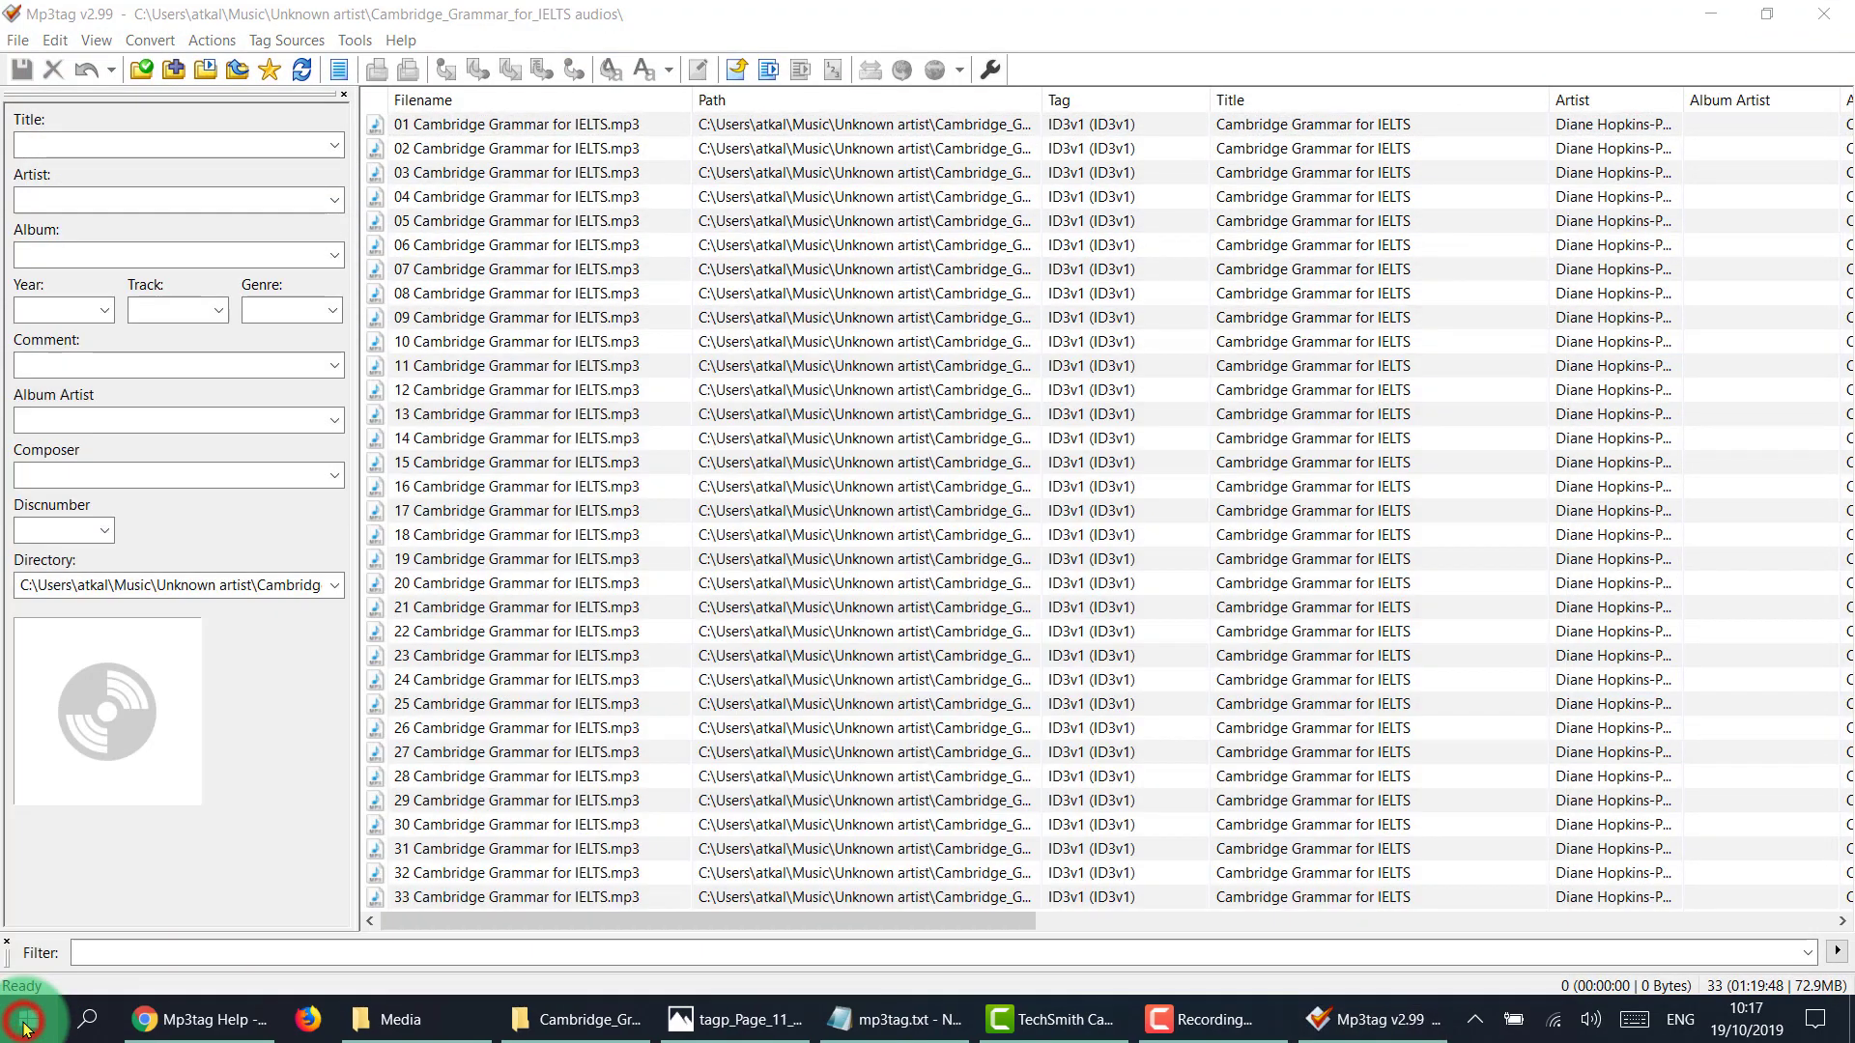
left_click(24, 1028)
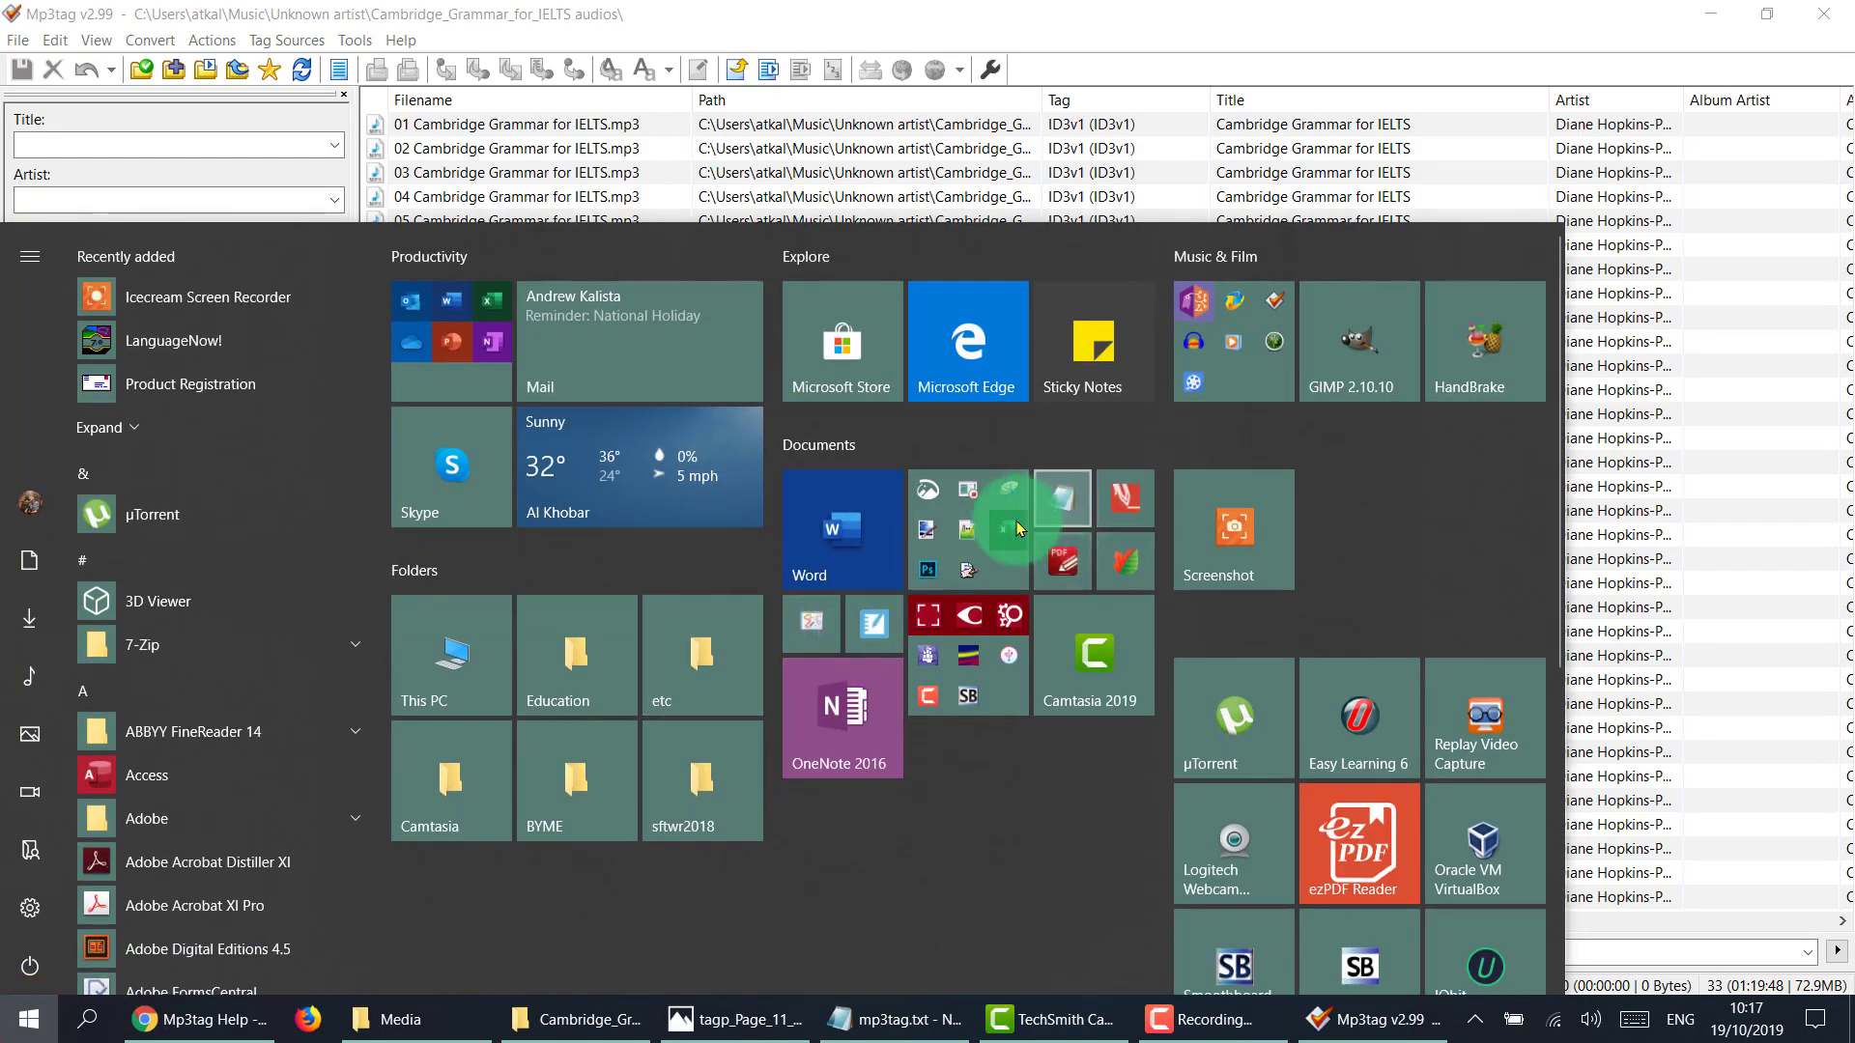
left_click(1710, 338)
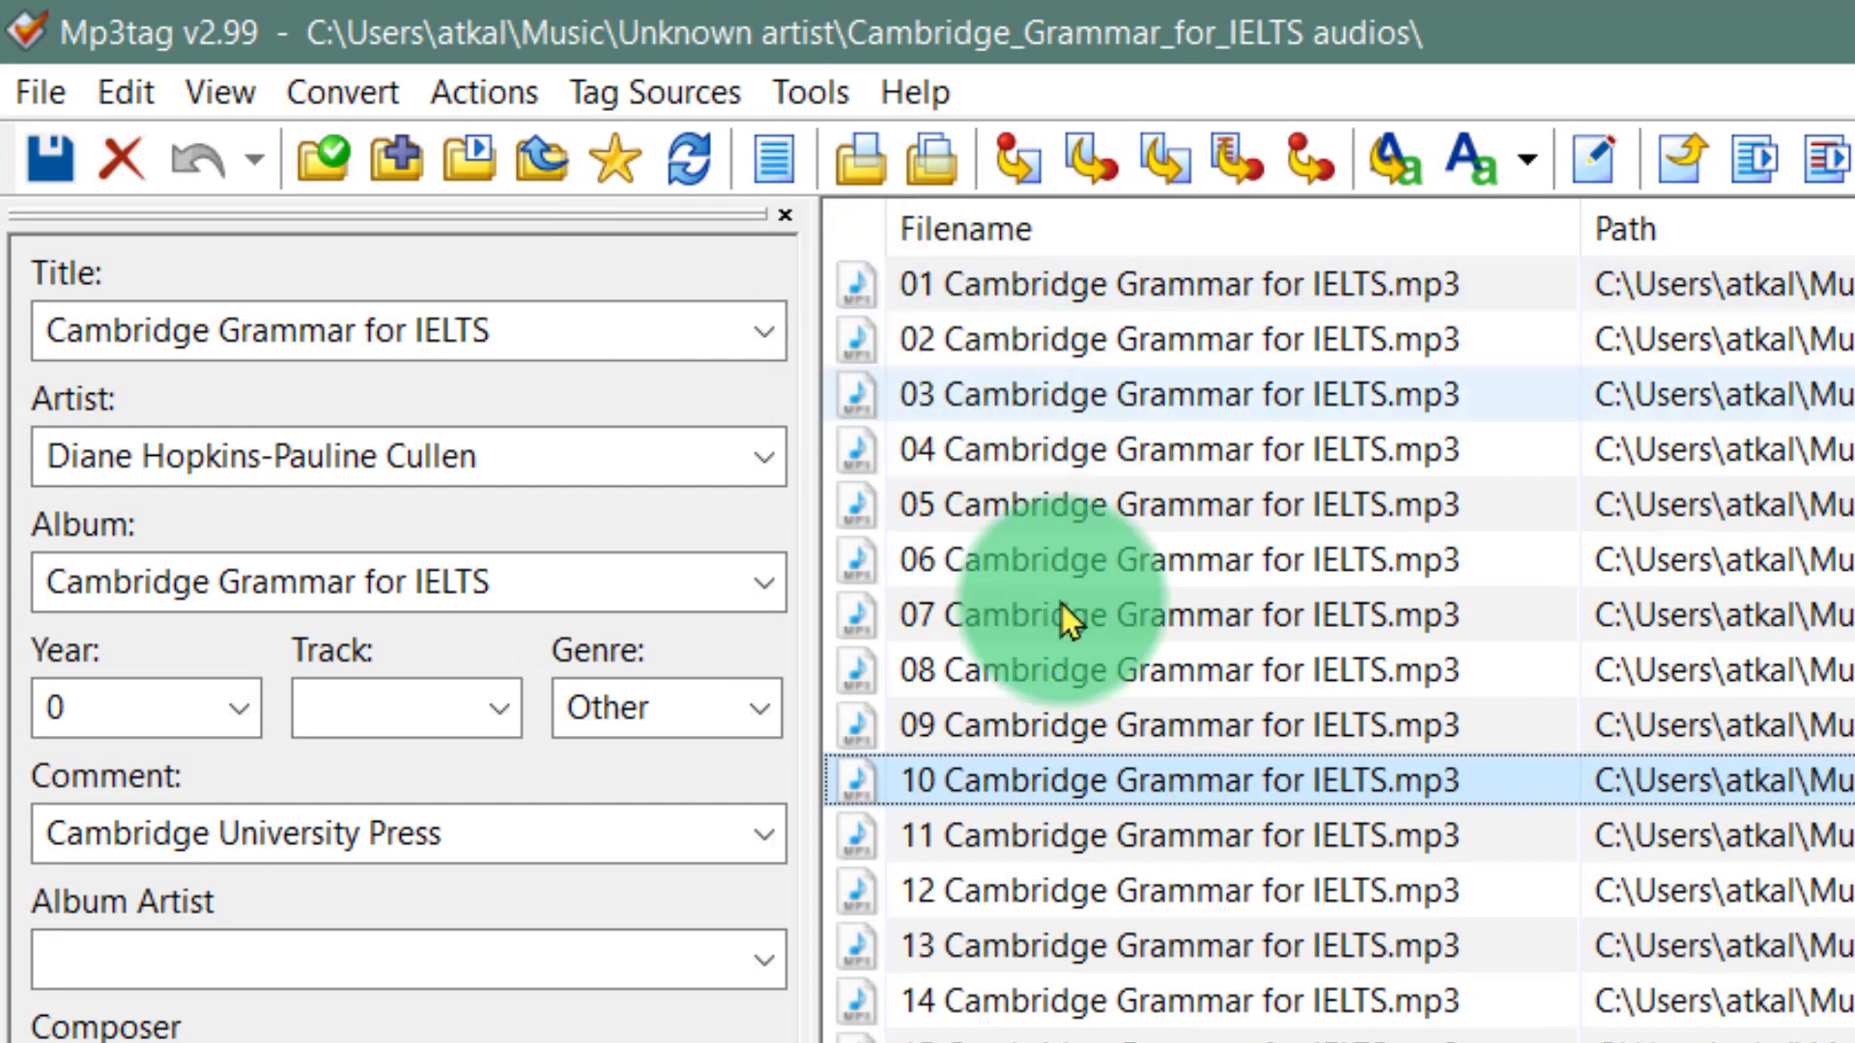
Change the Mp3tag directory to New folder inside Music\Unknown artist, releasing the Cambridge_Grammar_for_IELTS audios folder.
left_click(324, 162)
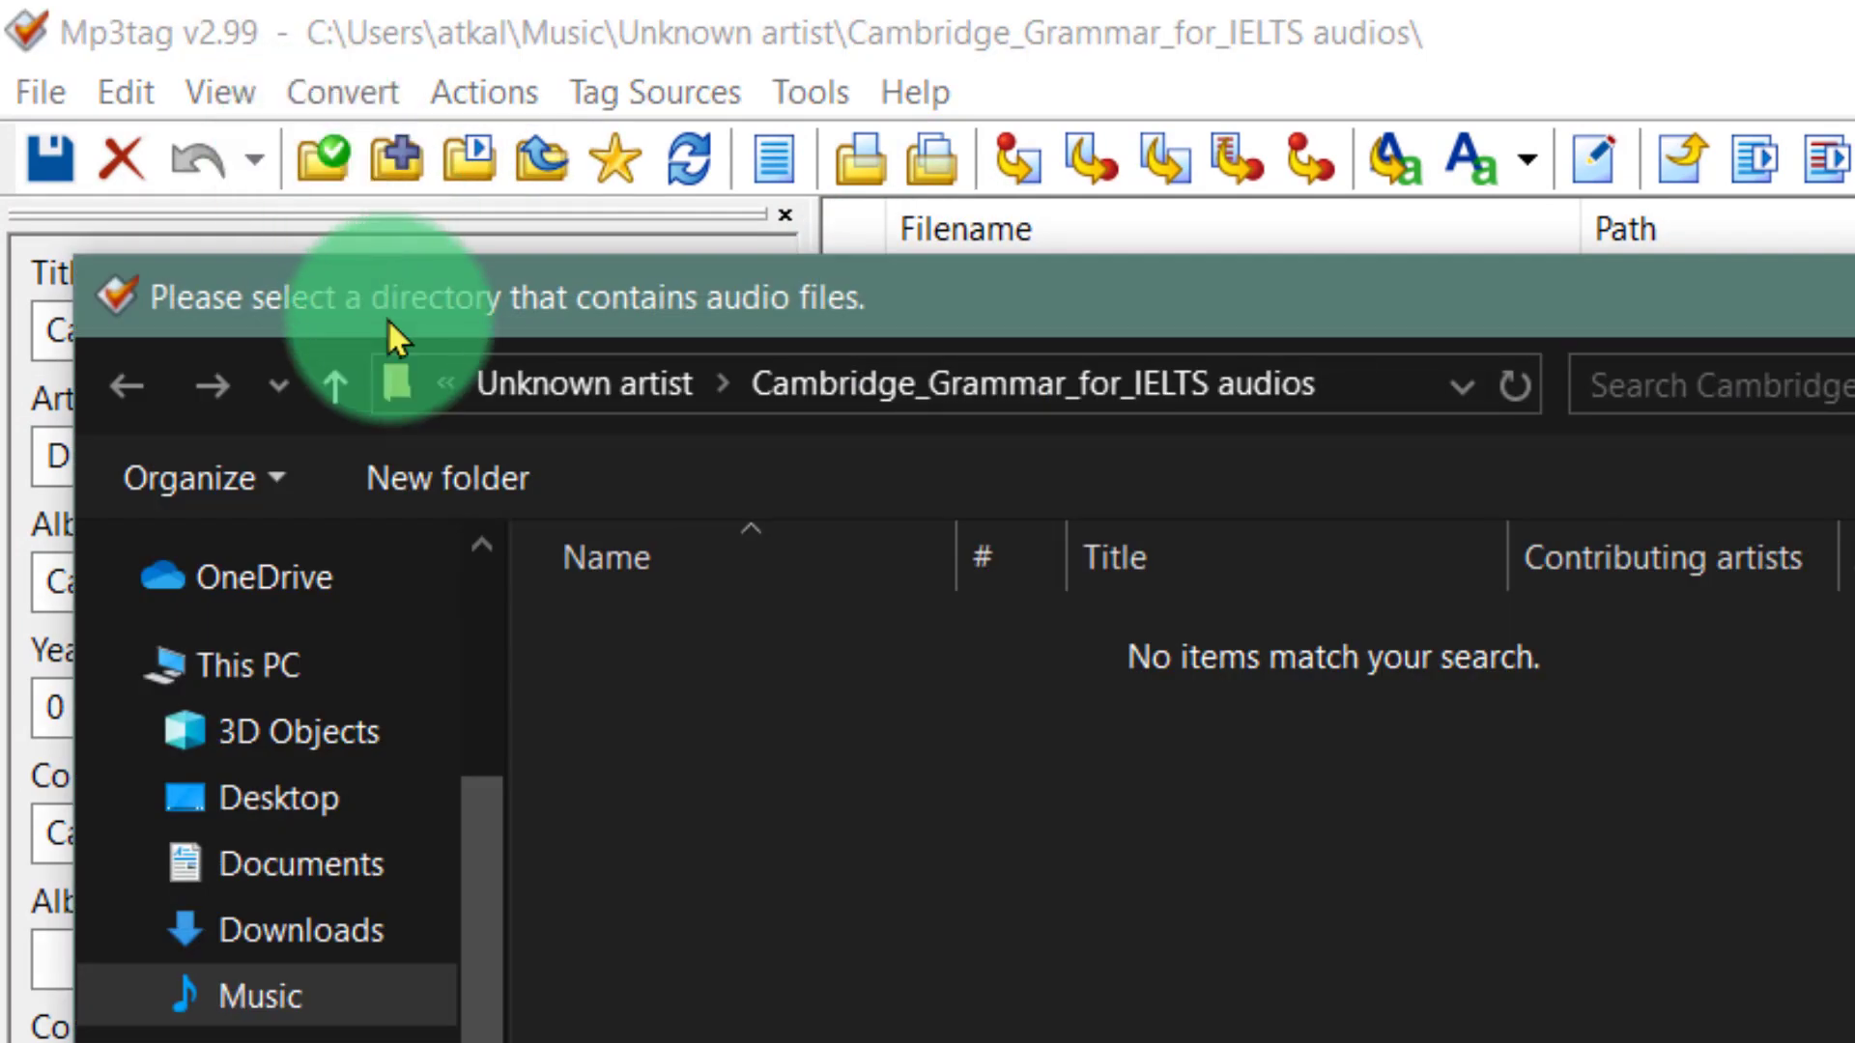
left_click(332, 383)
left_click(731, 874)
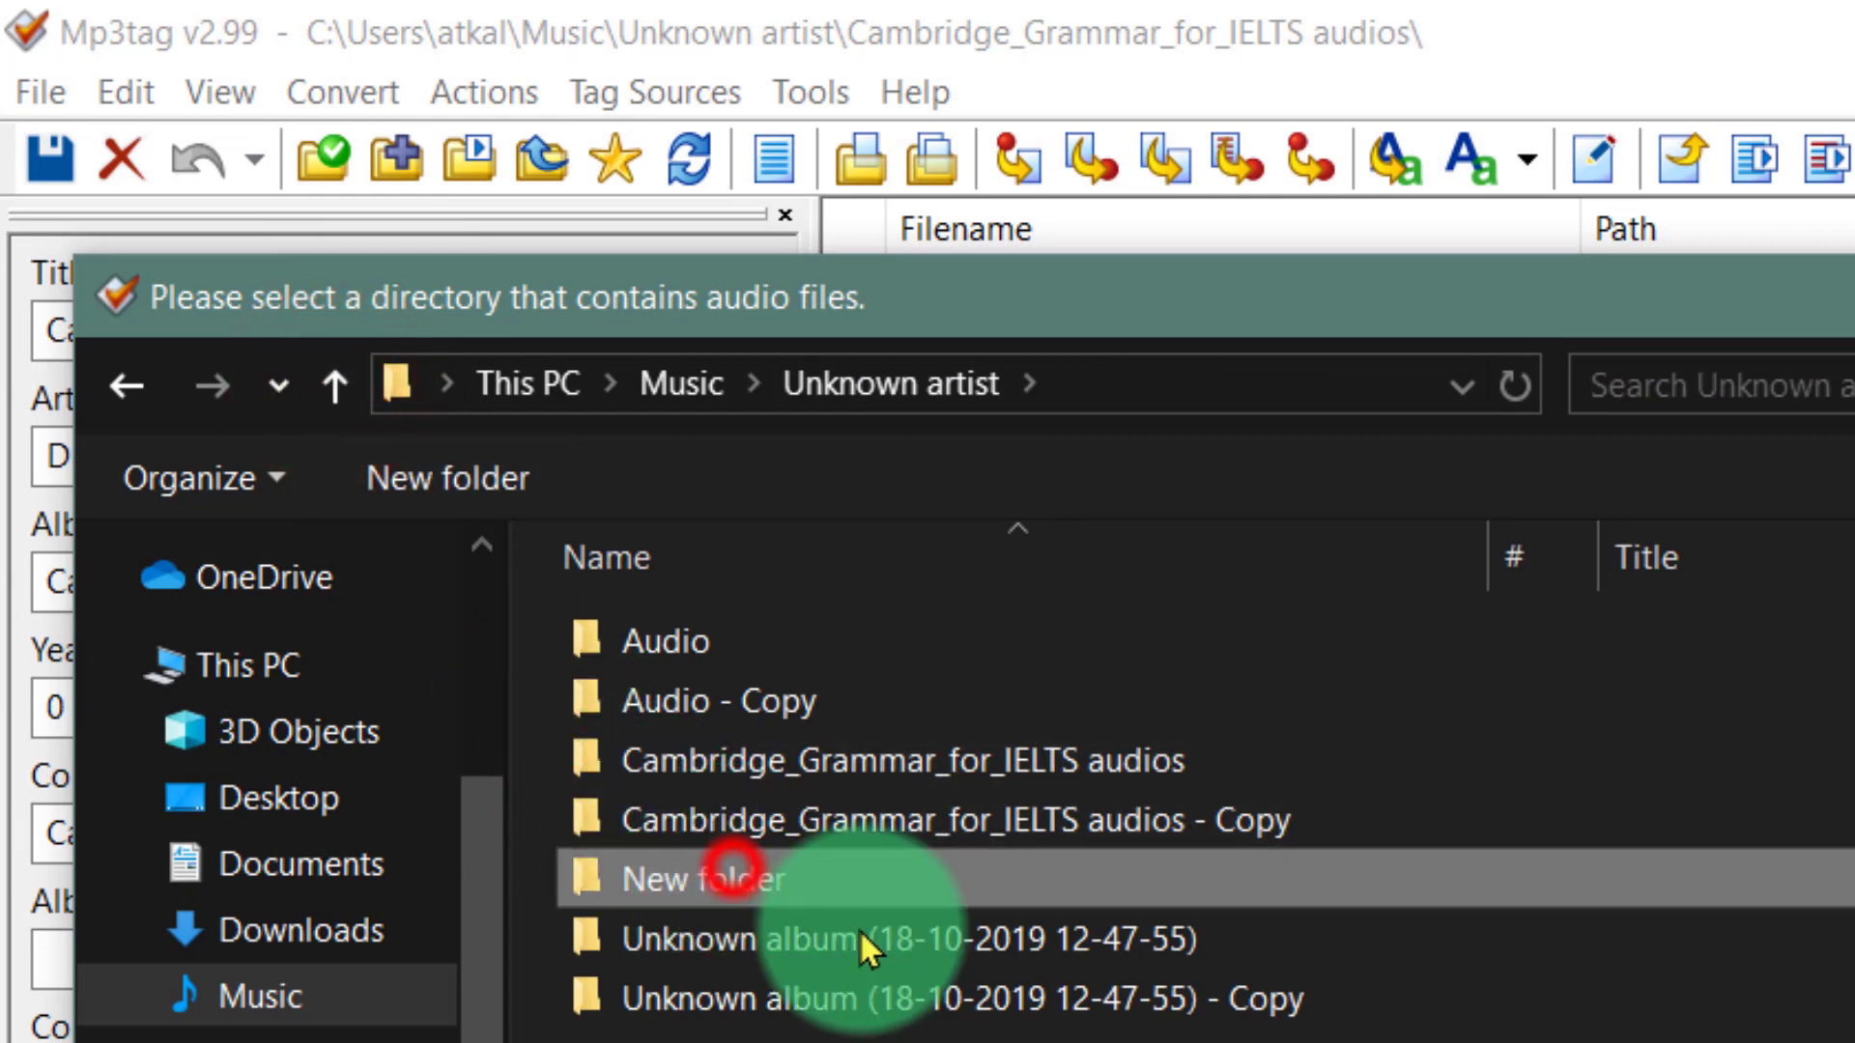
key("Return")
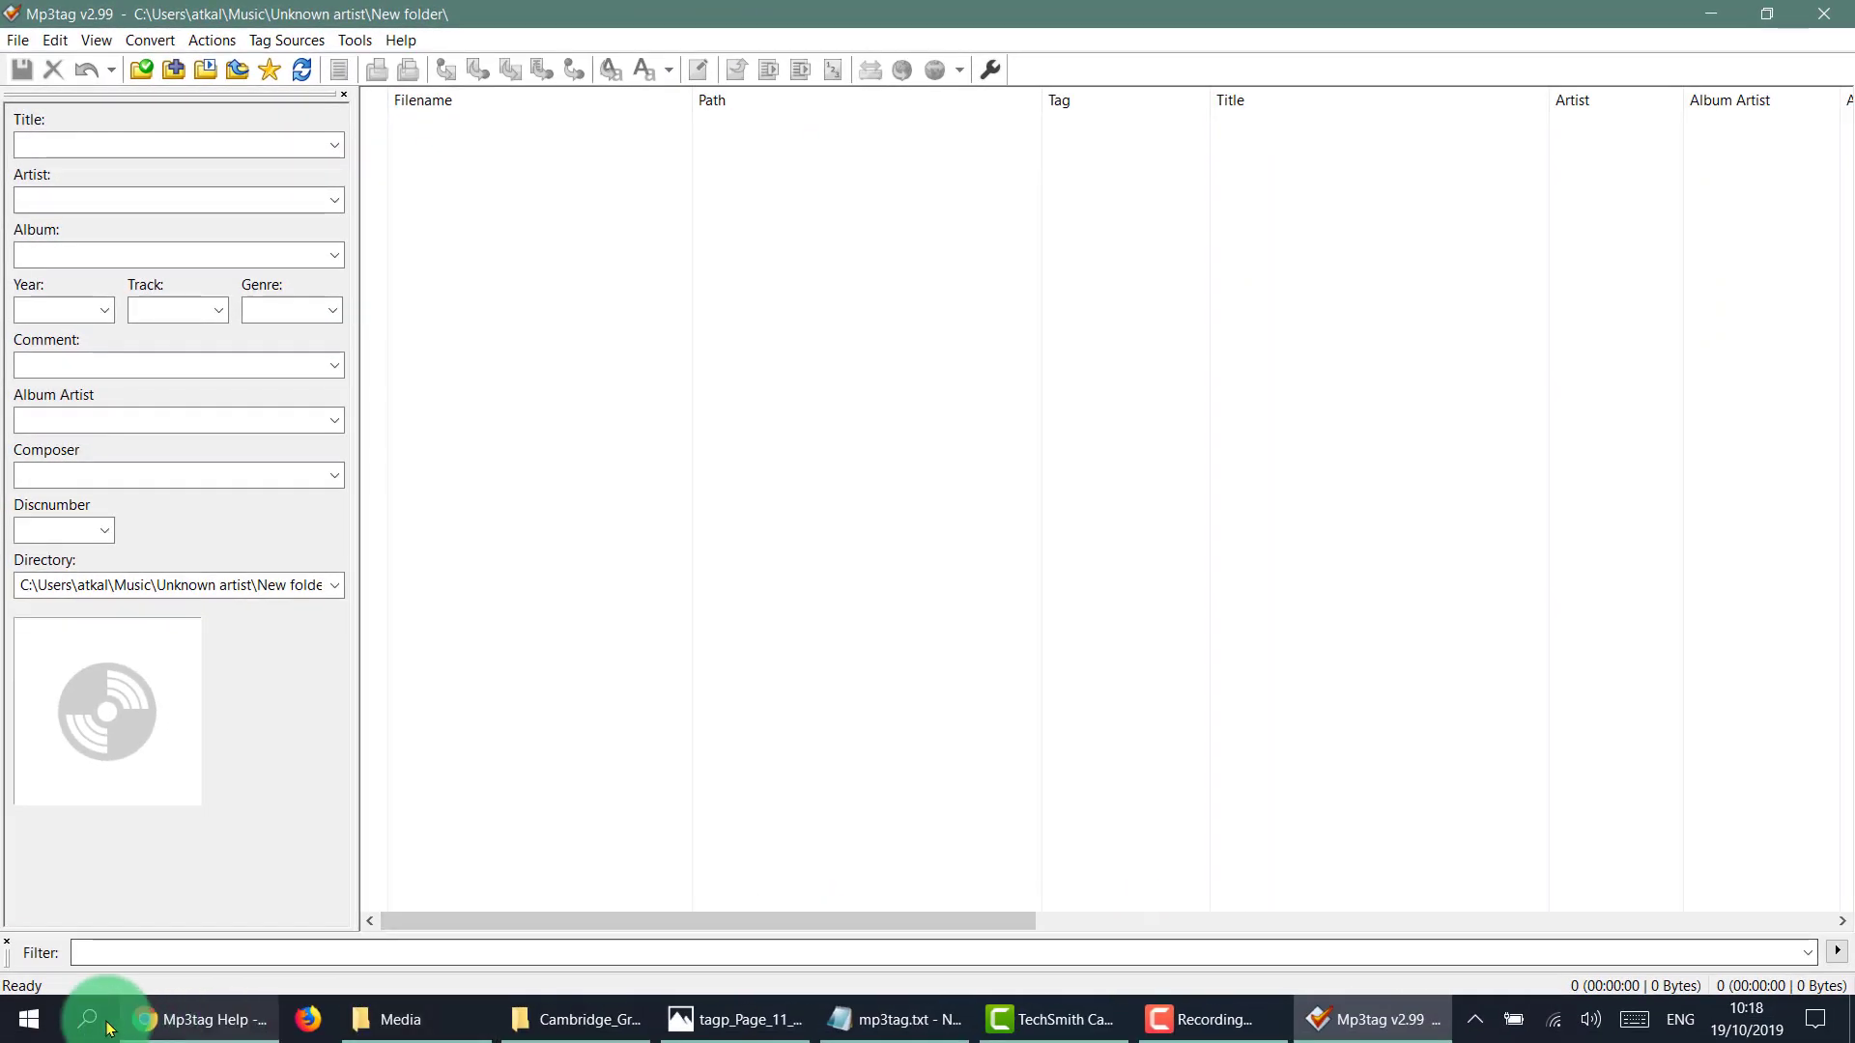
Launch Ant Renamer and bring its window up over a cleared desktop with all other windows minimized.
left_click(29, 1020)
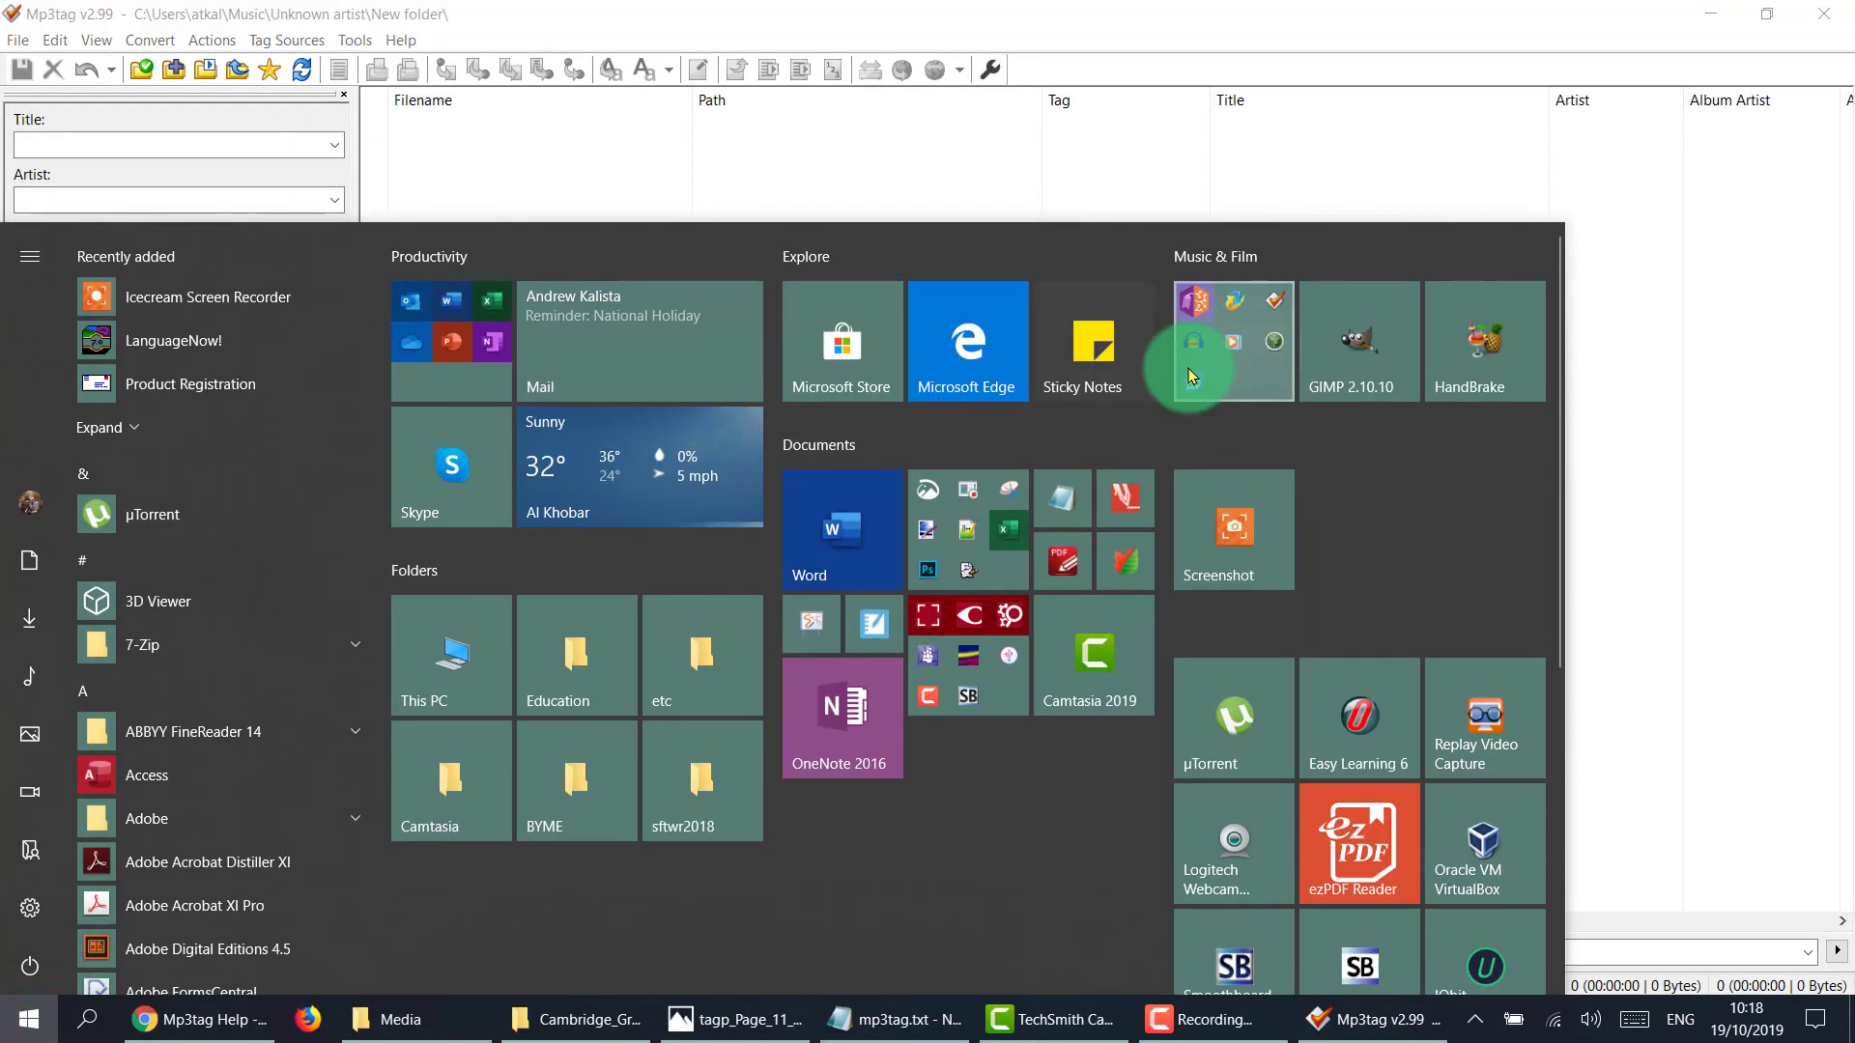
left_click(1004, 505)
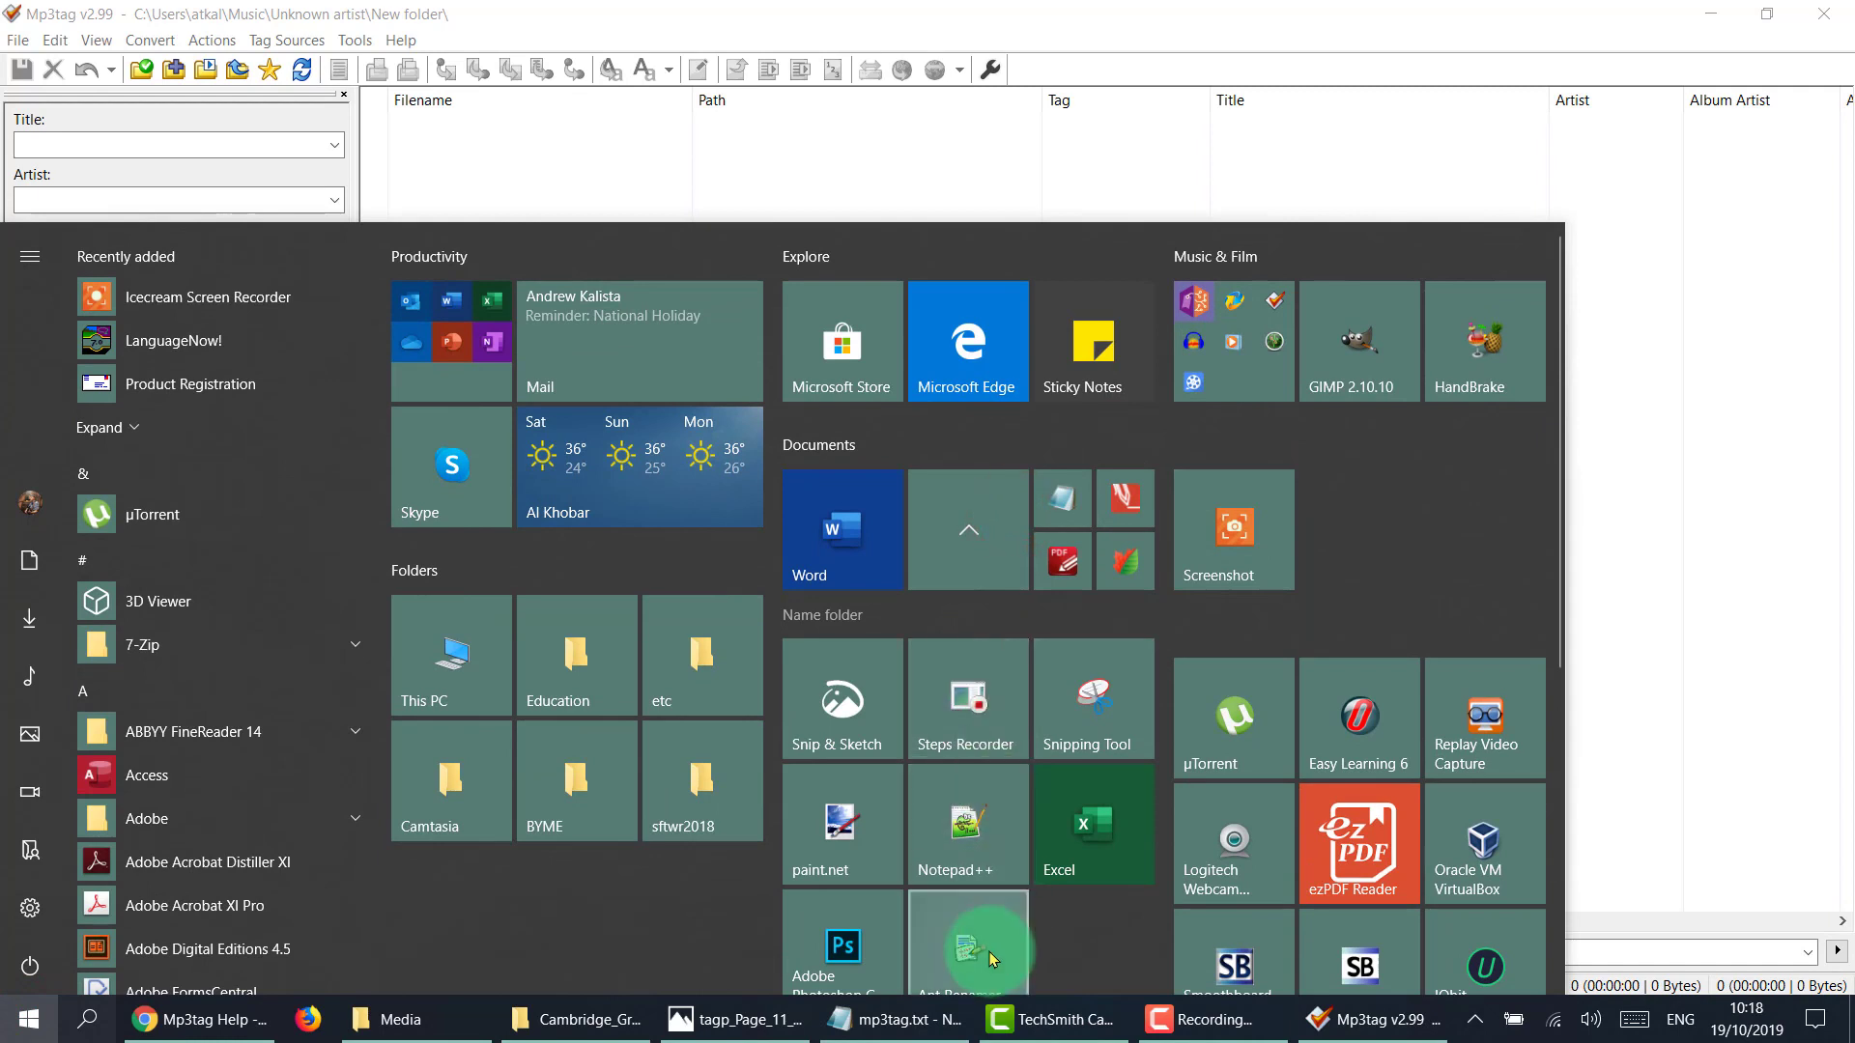
scroll(992, 957, "down", 1)
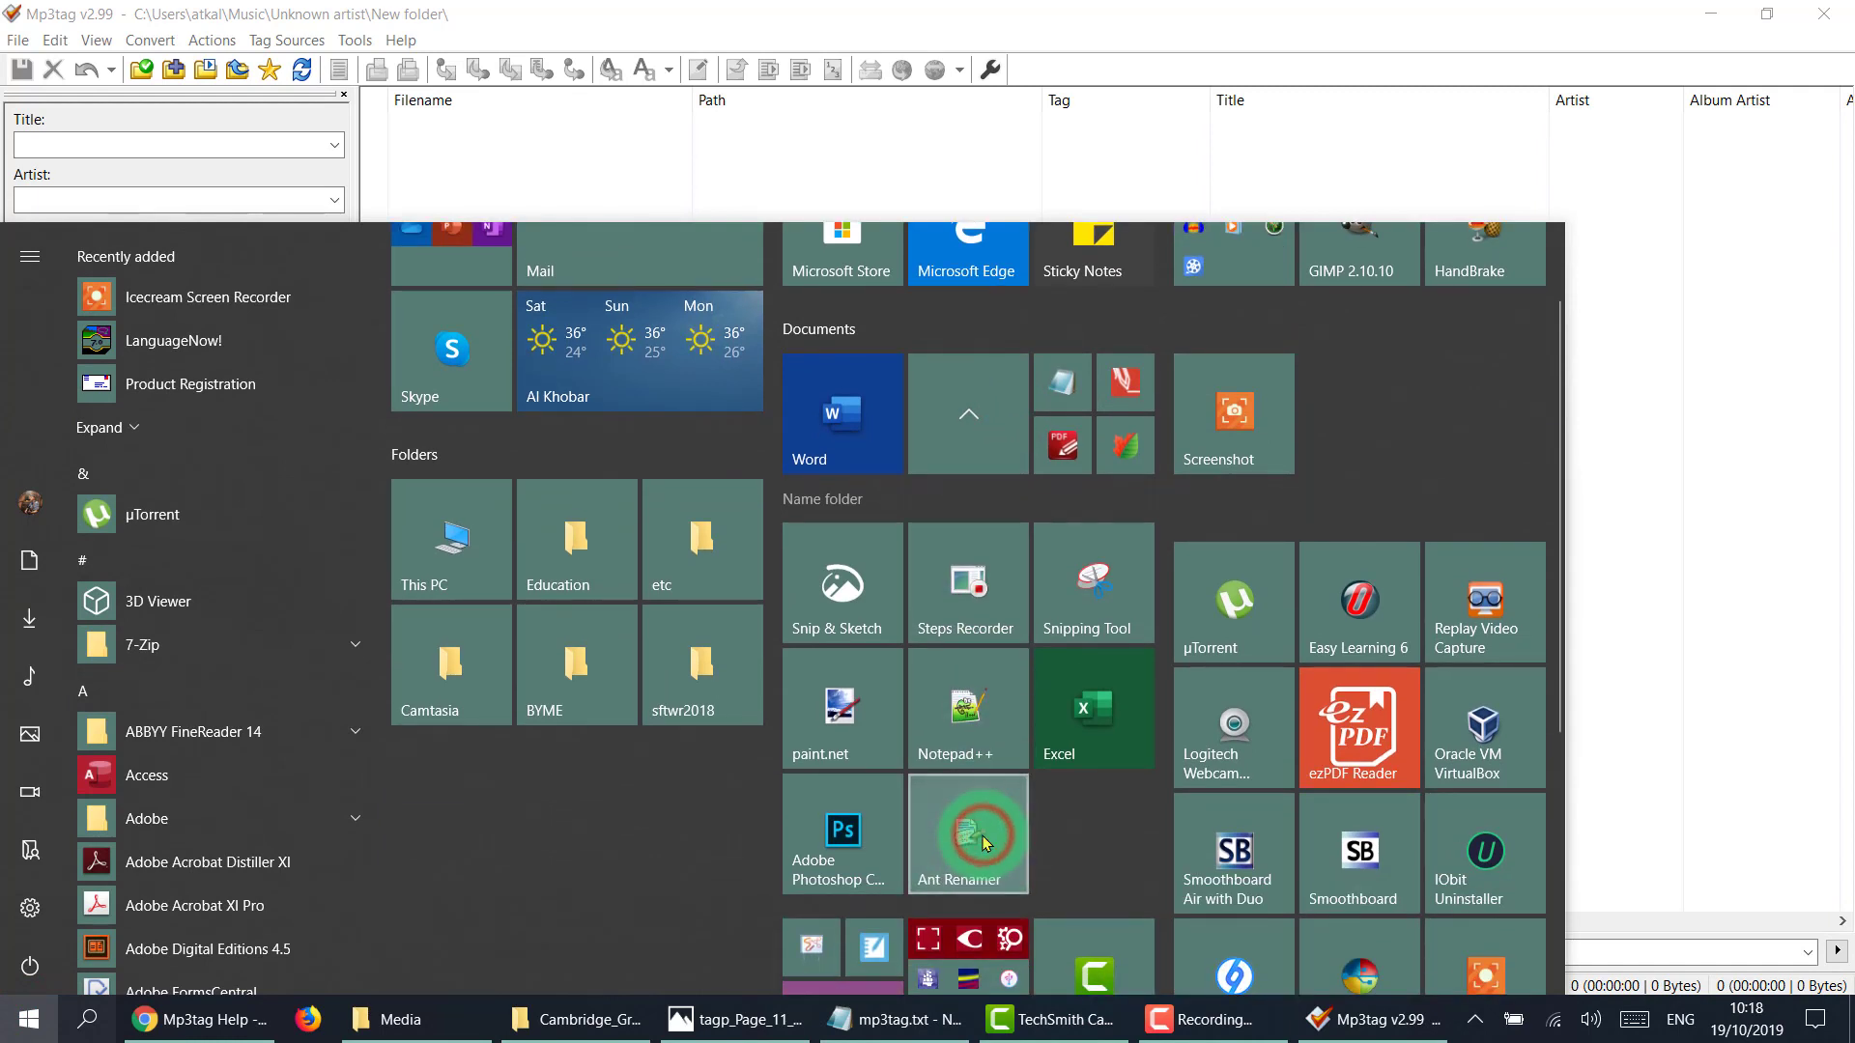
left_click(984, 842)
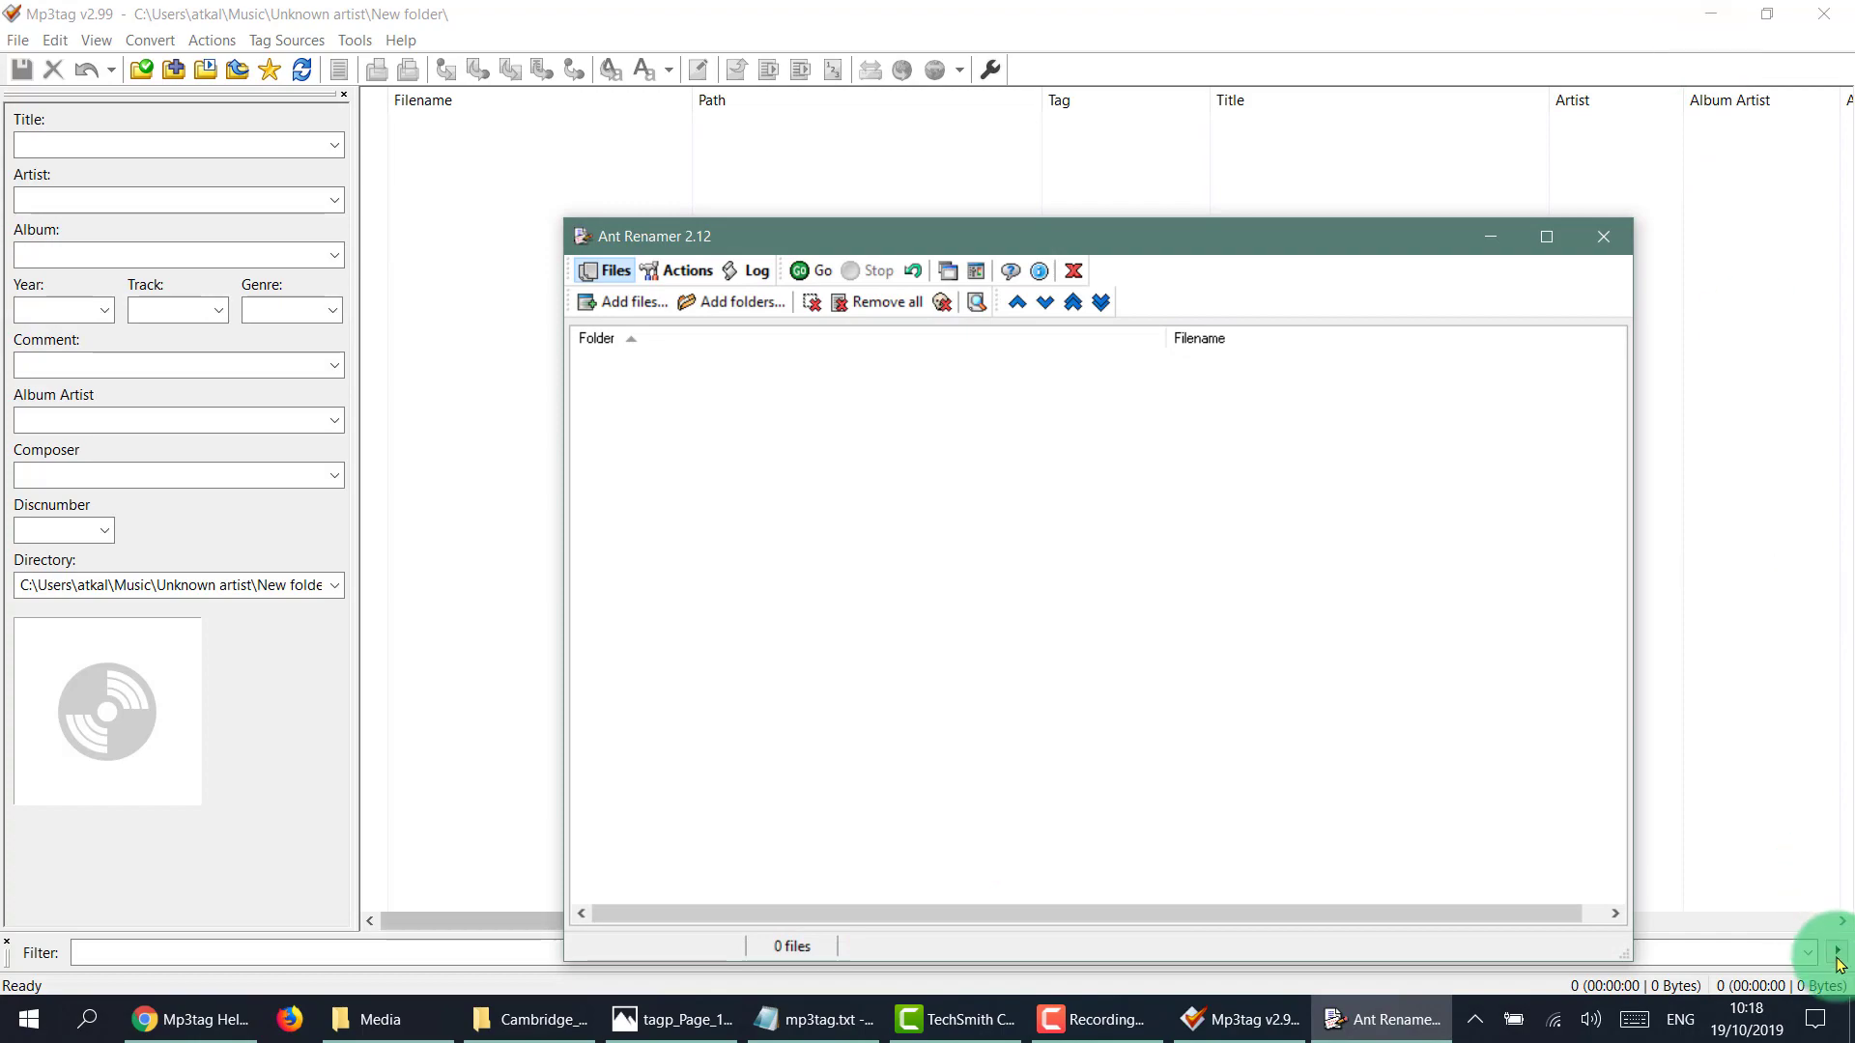
left_click(1847, 1016)
left_click(1358, 1037)
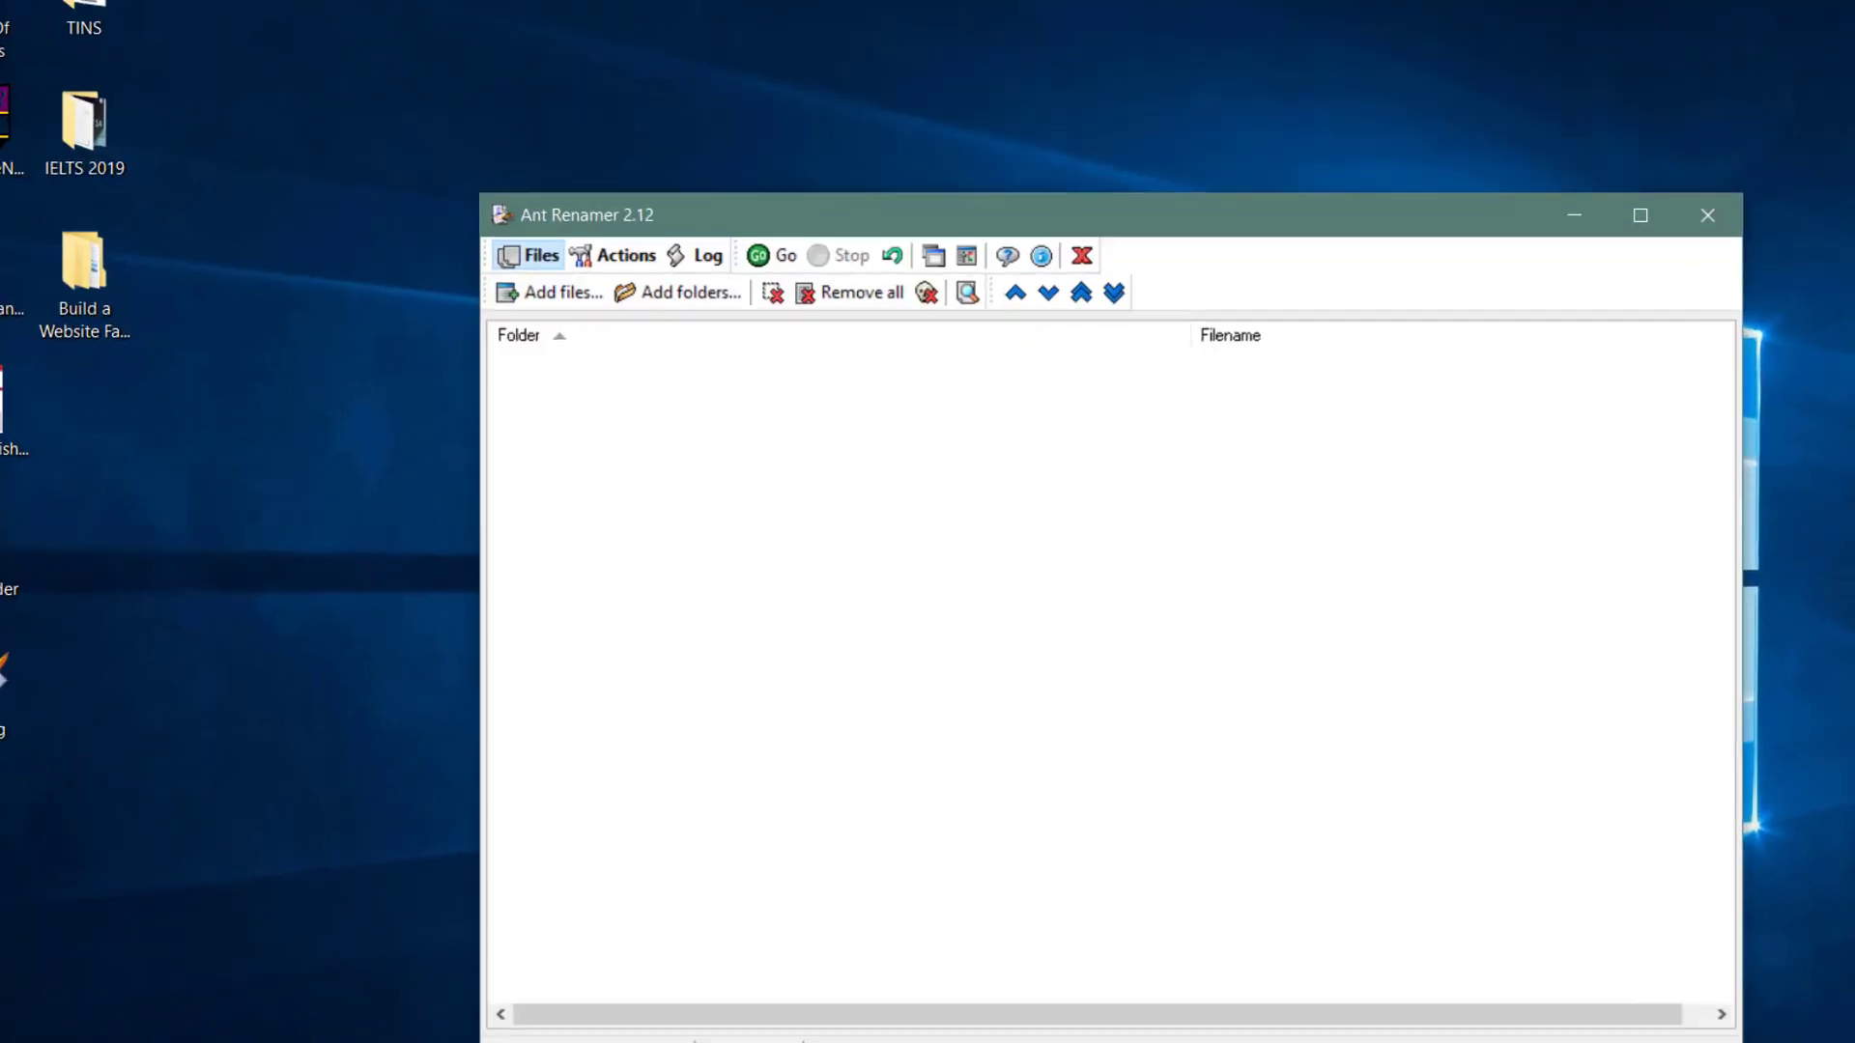
left_click(1266, 237)
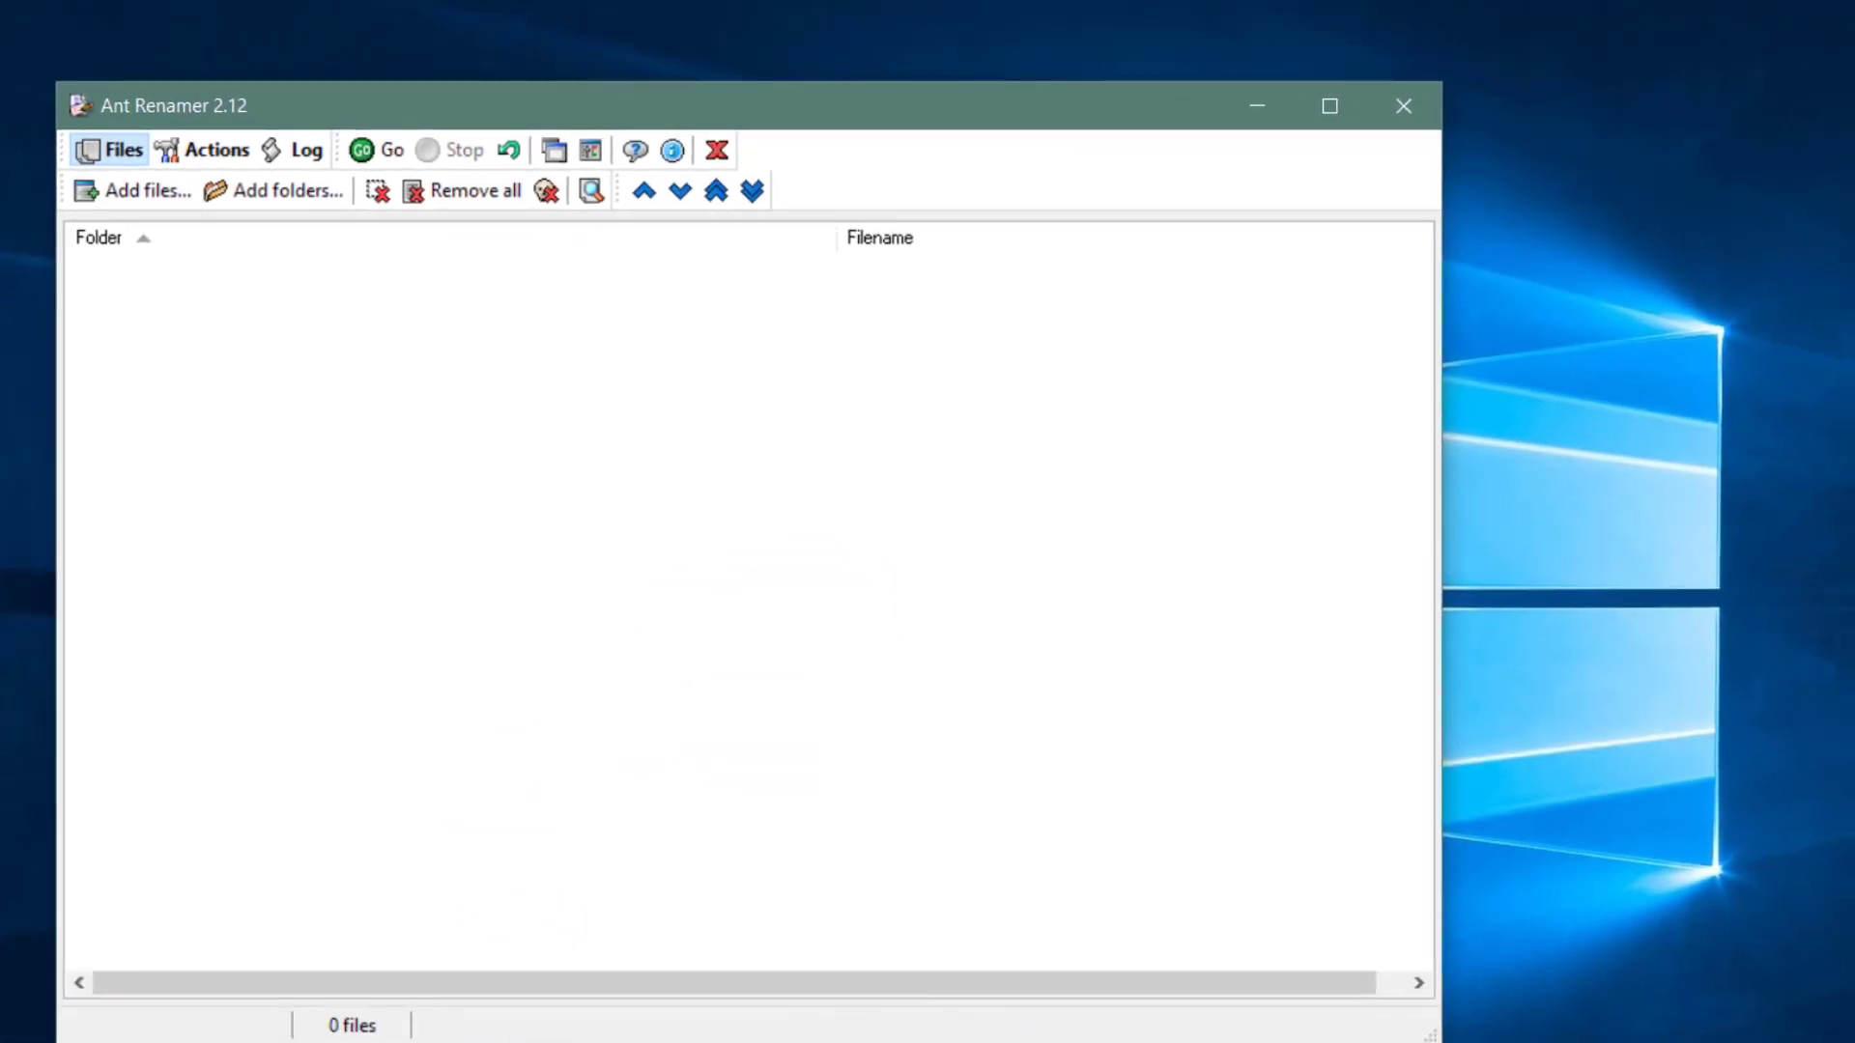
Add the Cambridge_Grammar_for_IELTS audios folder from File Explorer to Ant Renamer, including files of selected folders and subfolders, without the folders themselves.
left_click(302, 1036)
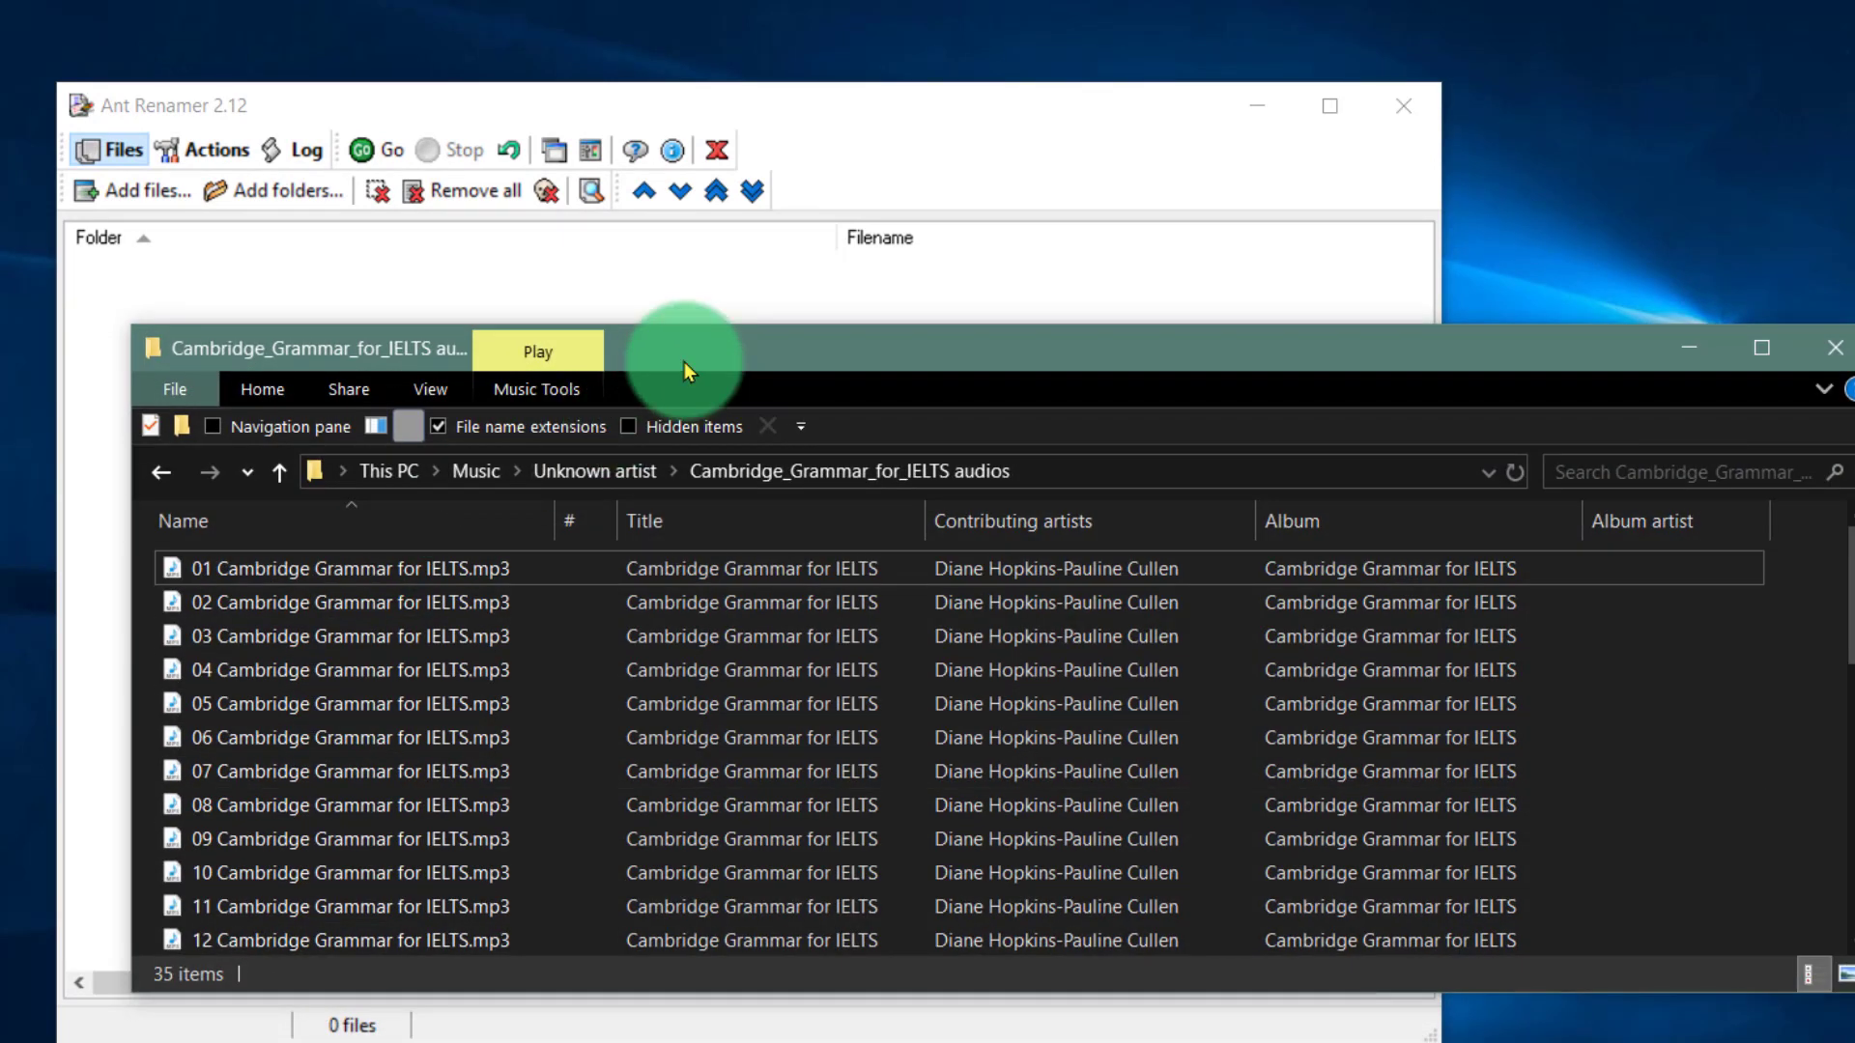
left_click_drag(684, 363, 854, 340)
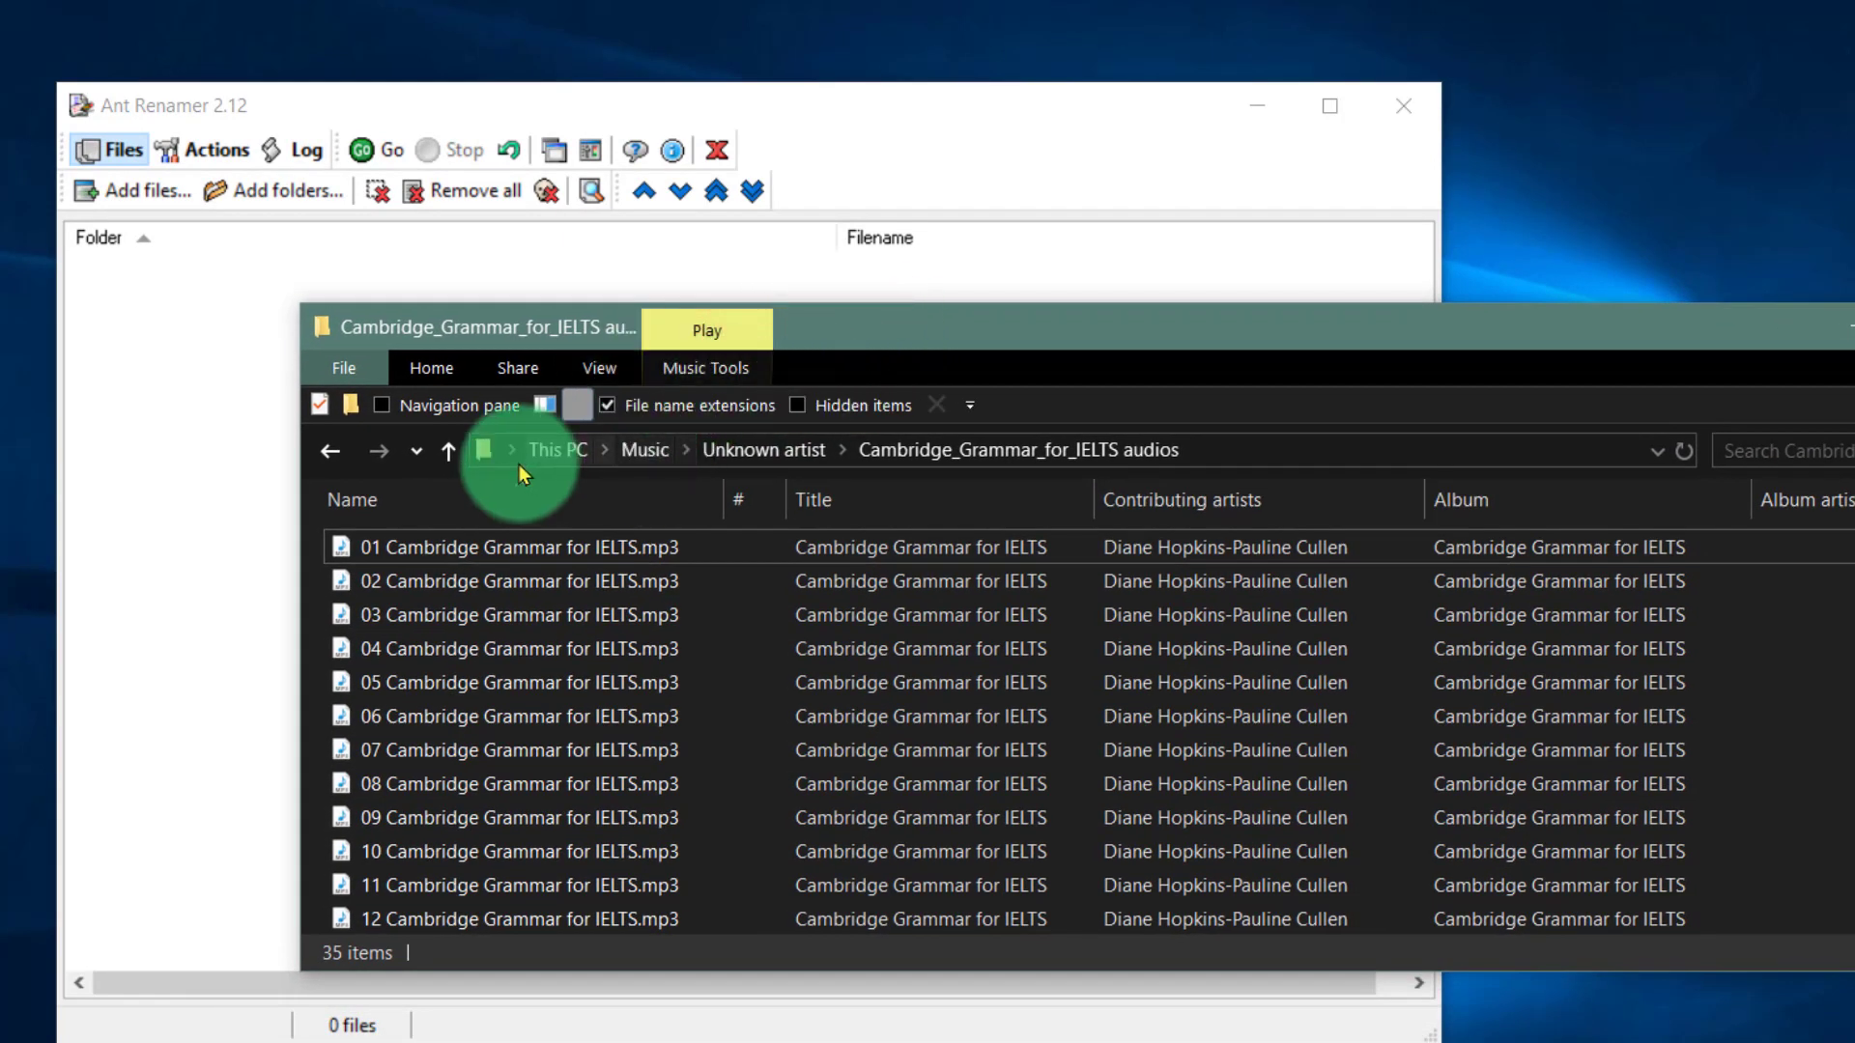
left_click(440, 446)
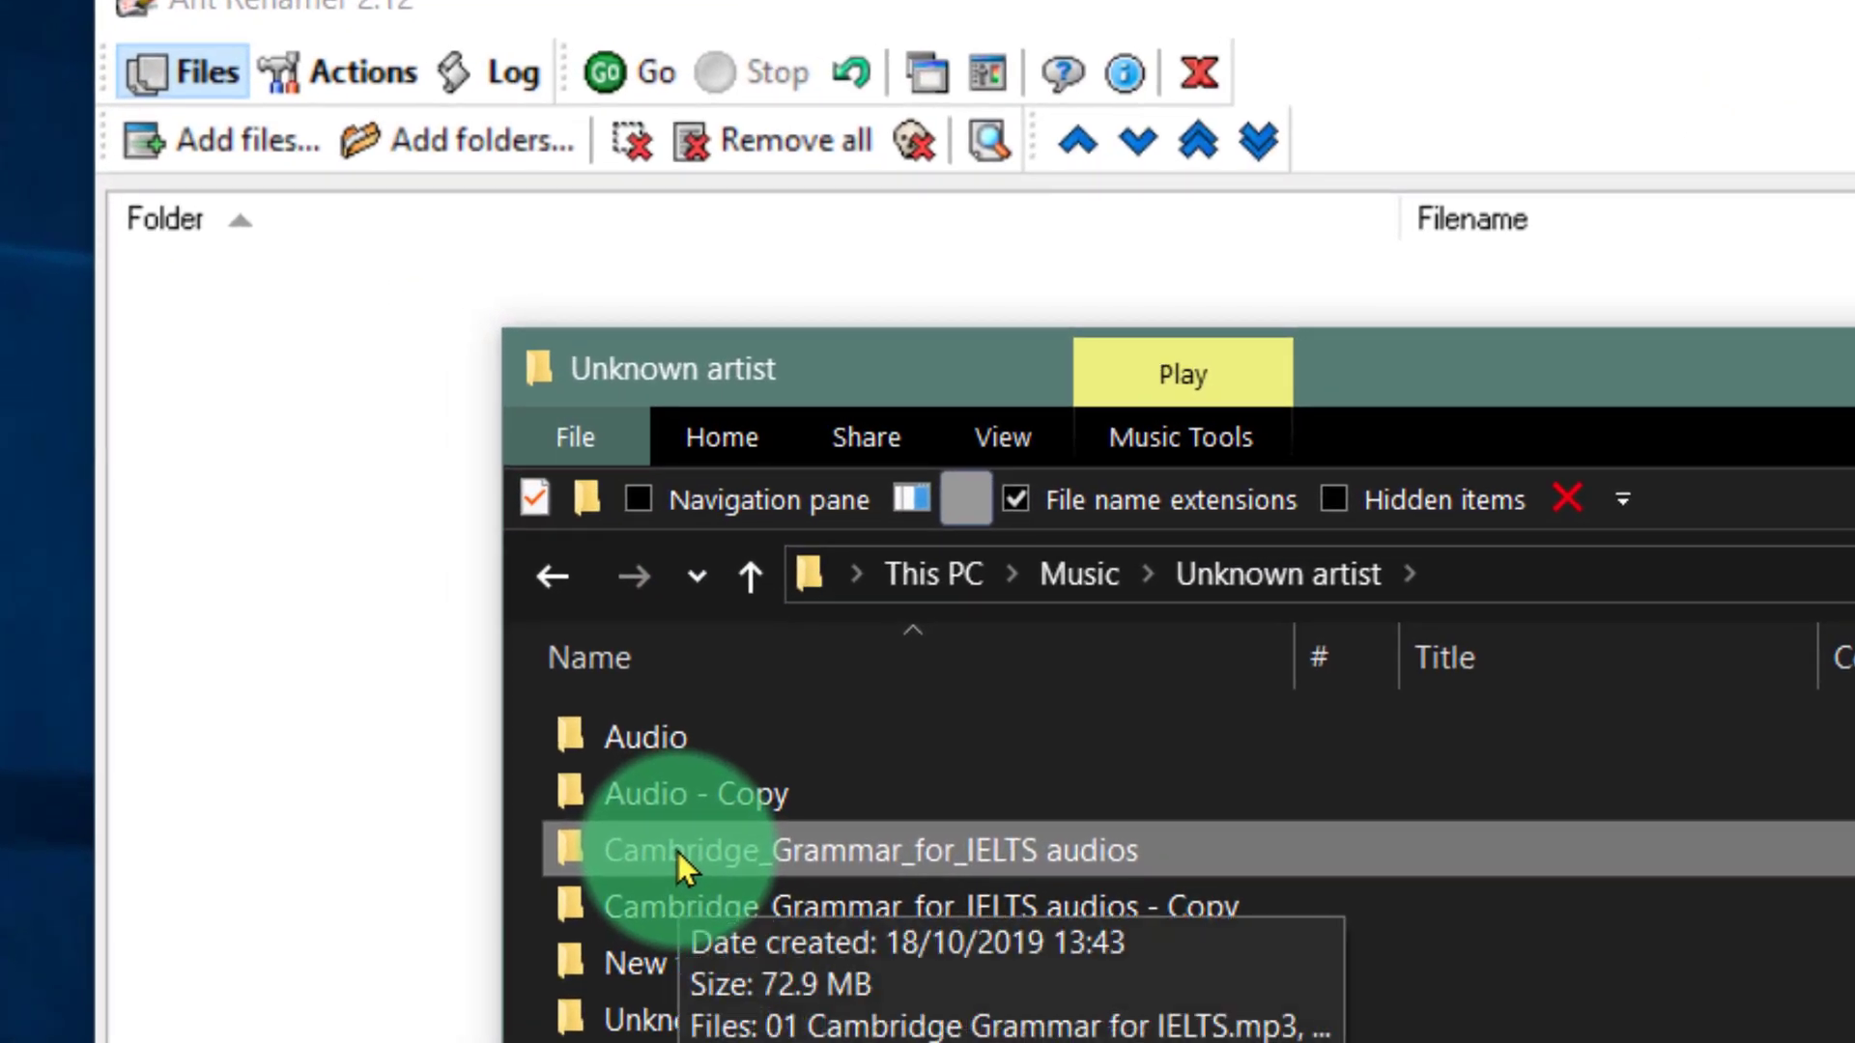
left_click_drag(676, 852, 365, 704)
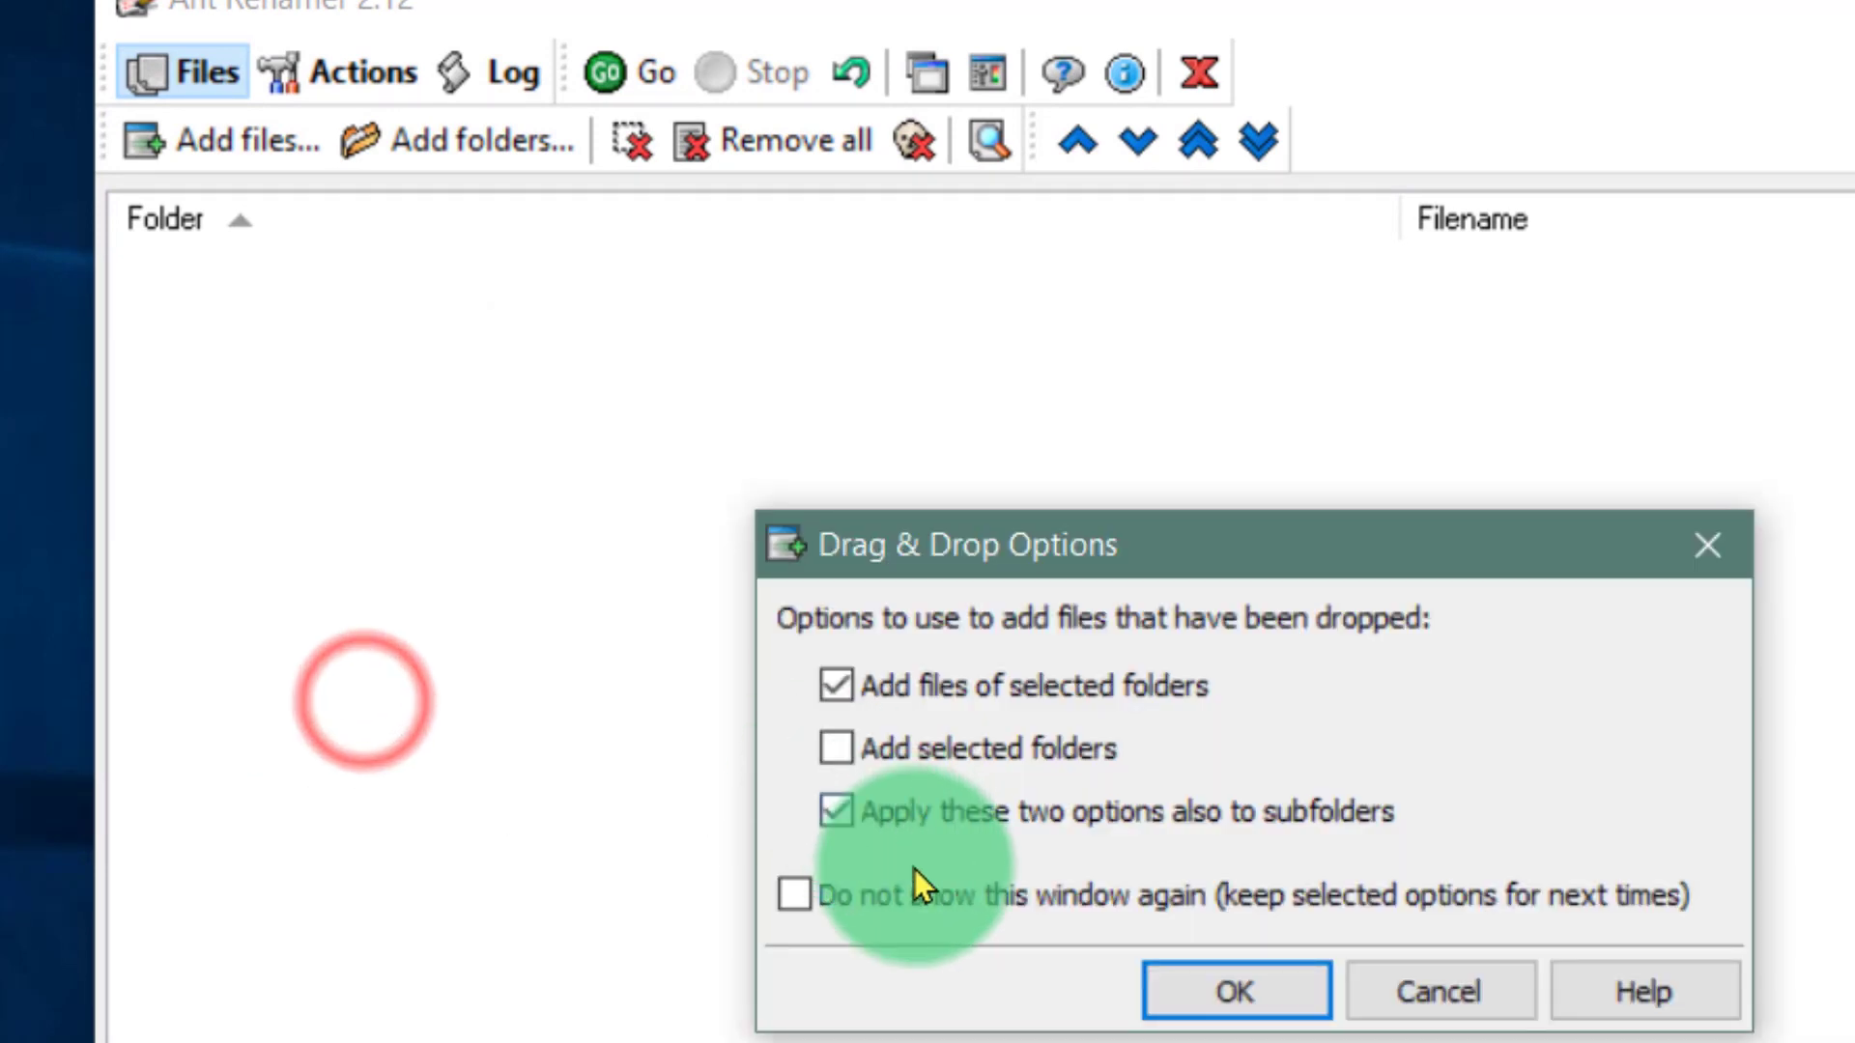
left_click(1243, 995)
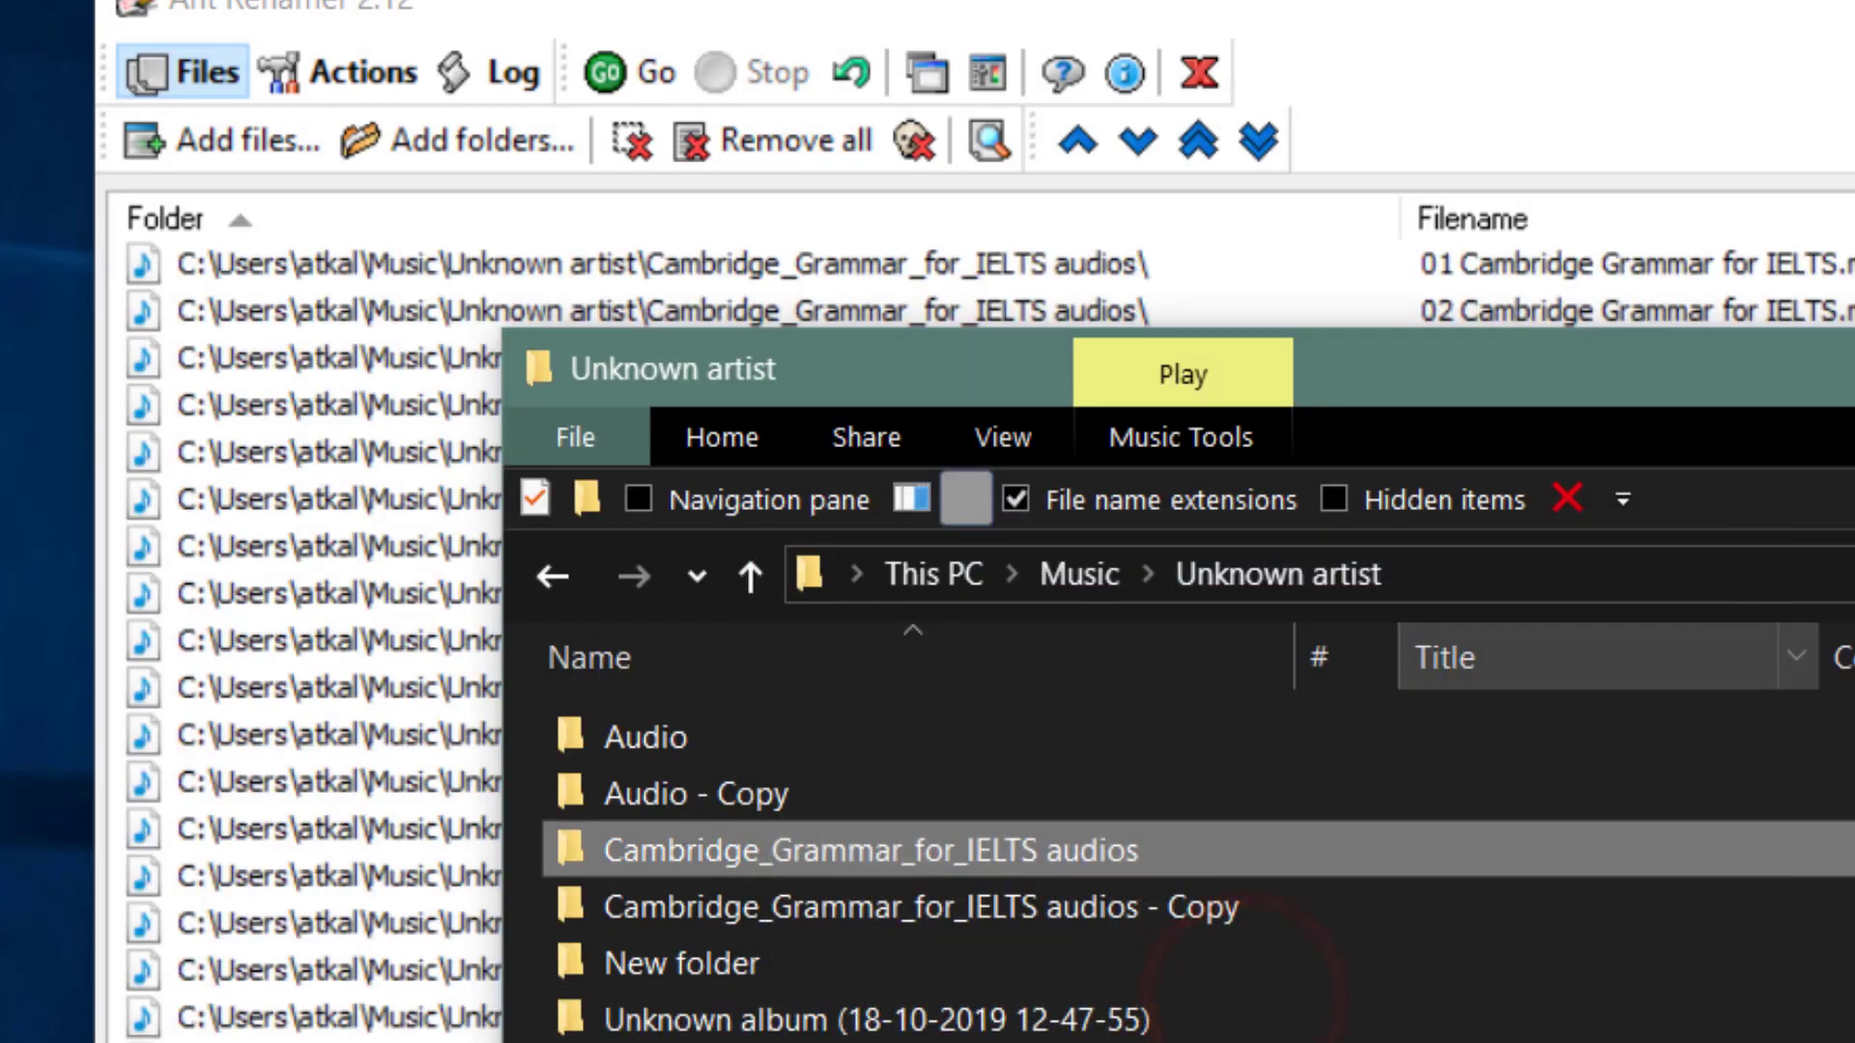
left_click(1690, 290)
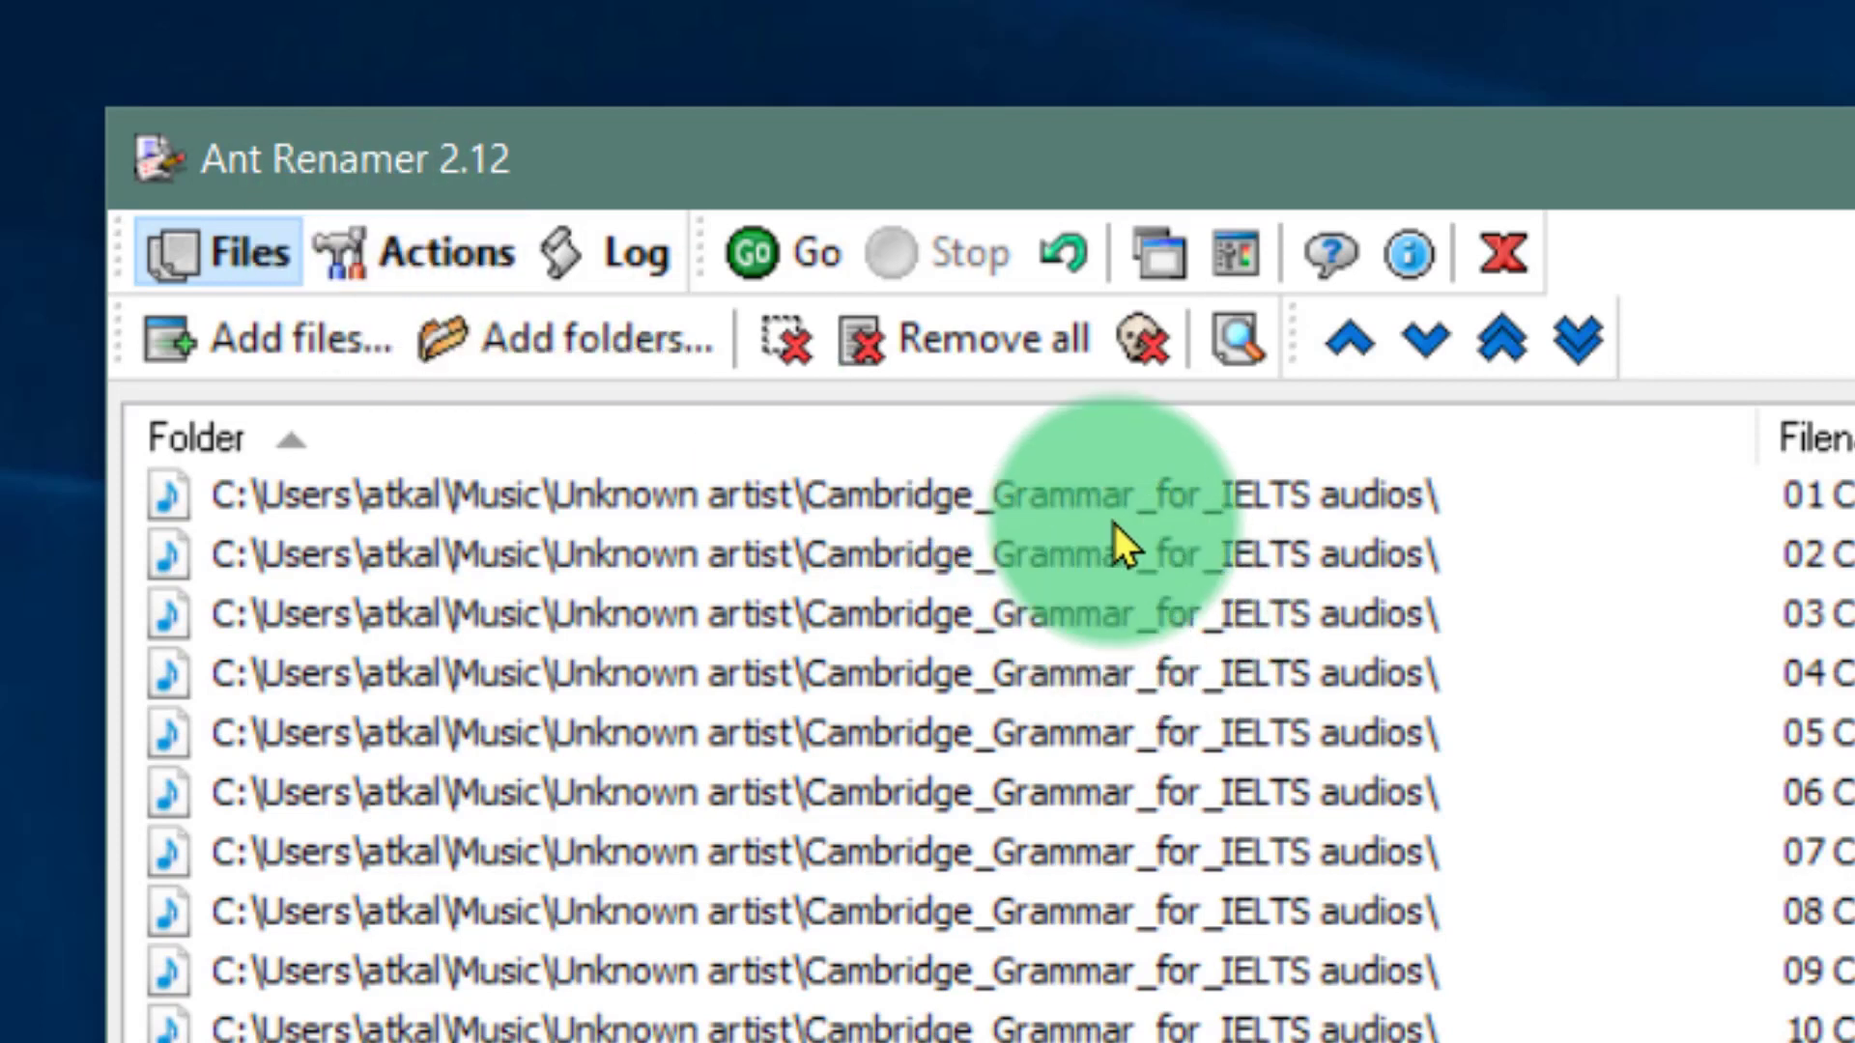
Select all listed audio files and clear the old entries in the Take names from list action.
left_click(1152, 500)
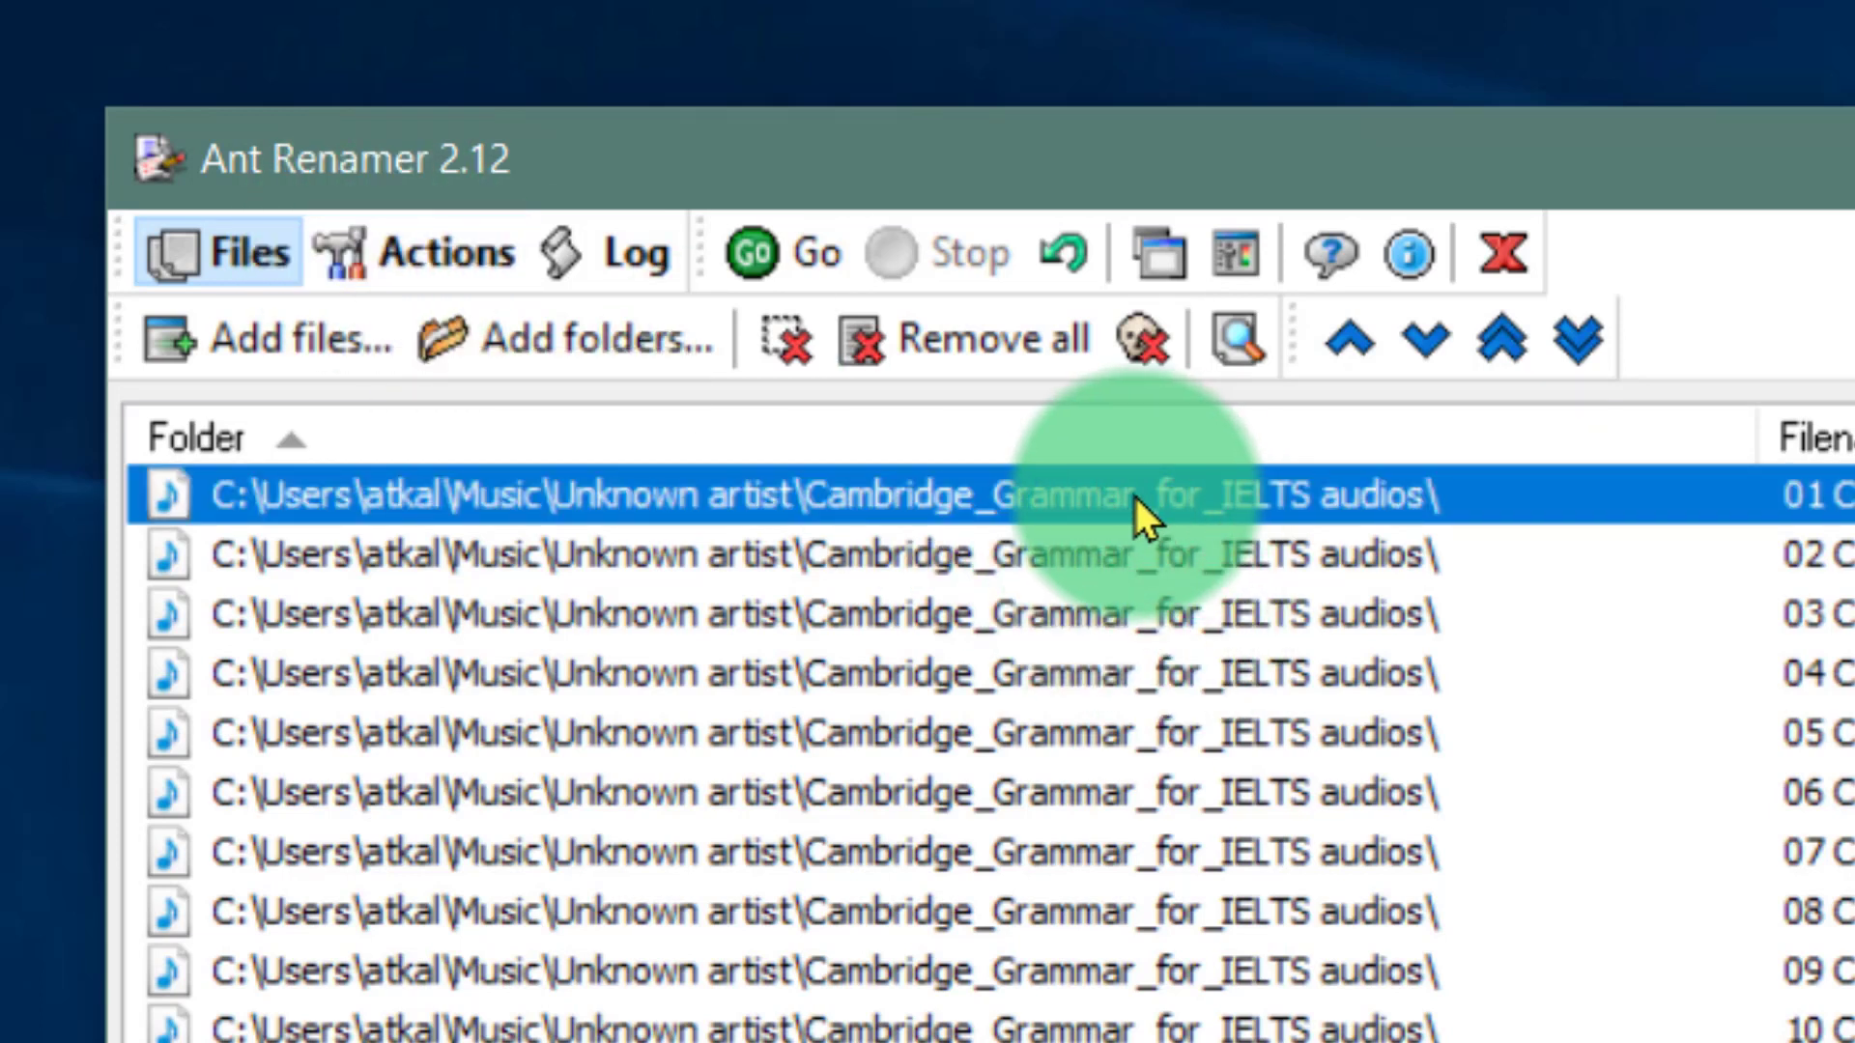
key("ctrl+a")
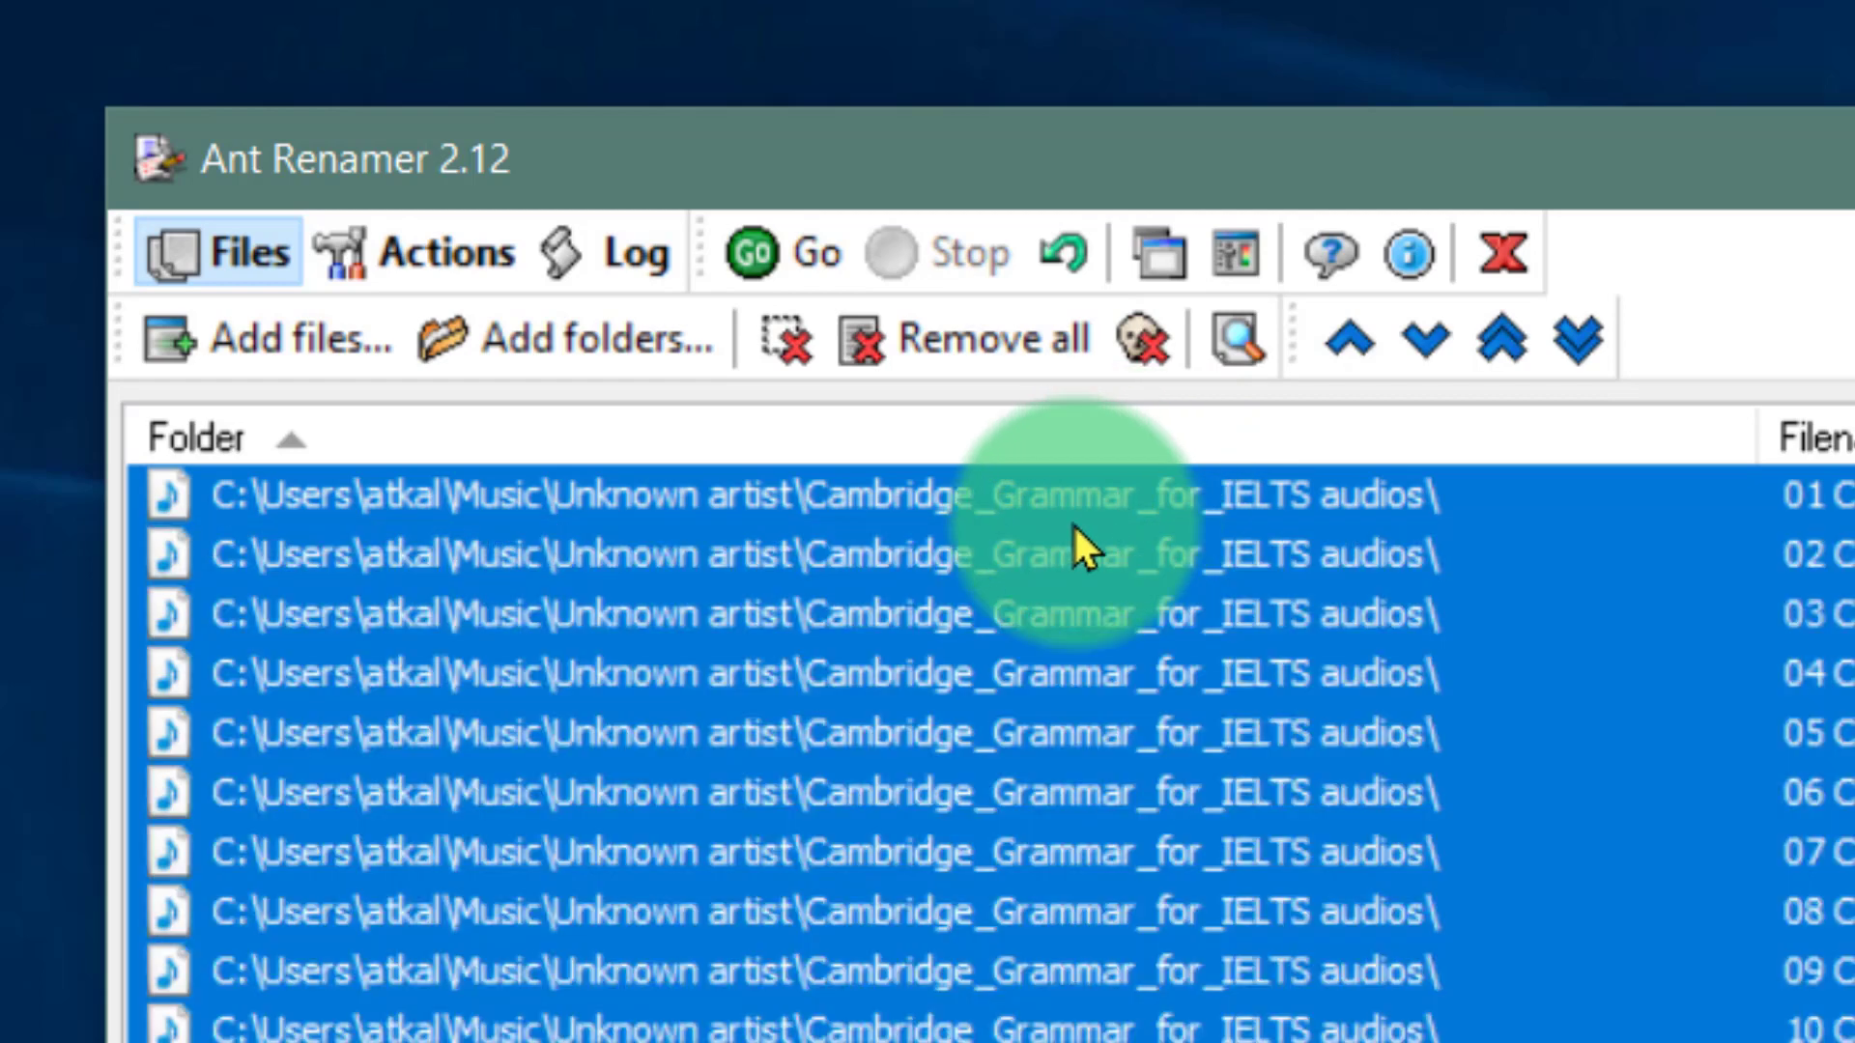
left_click(434, 251)
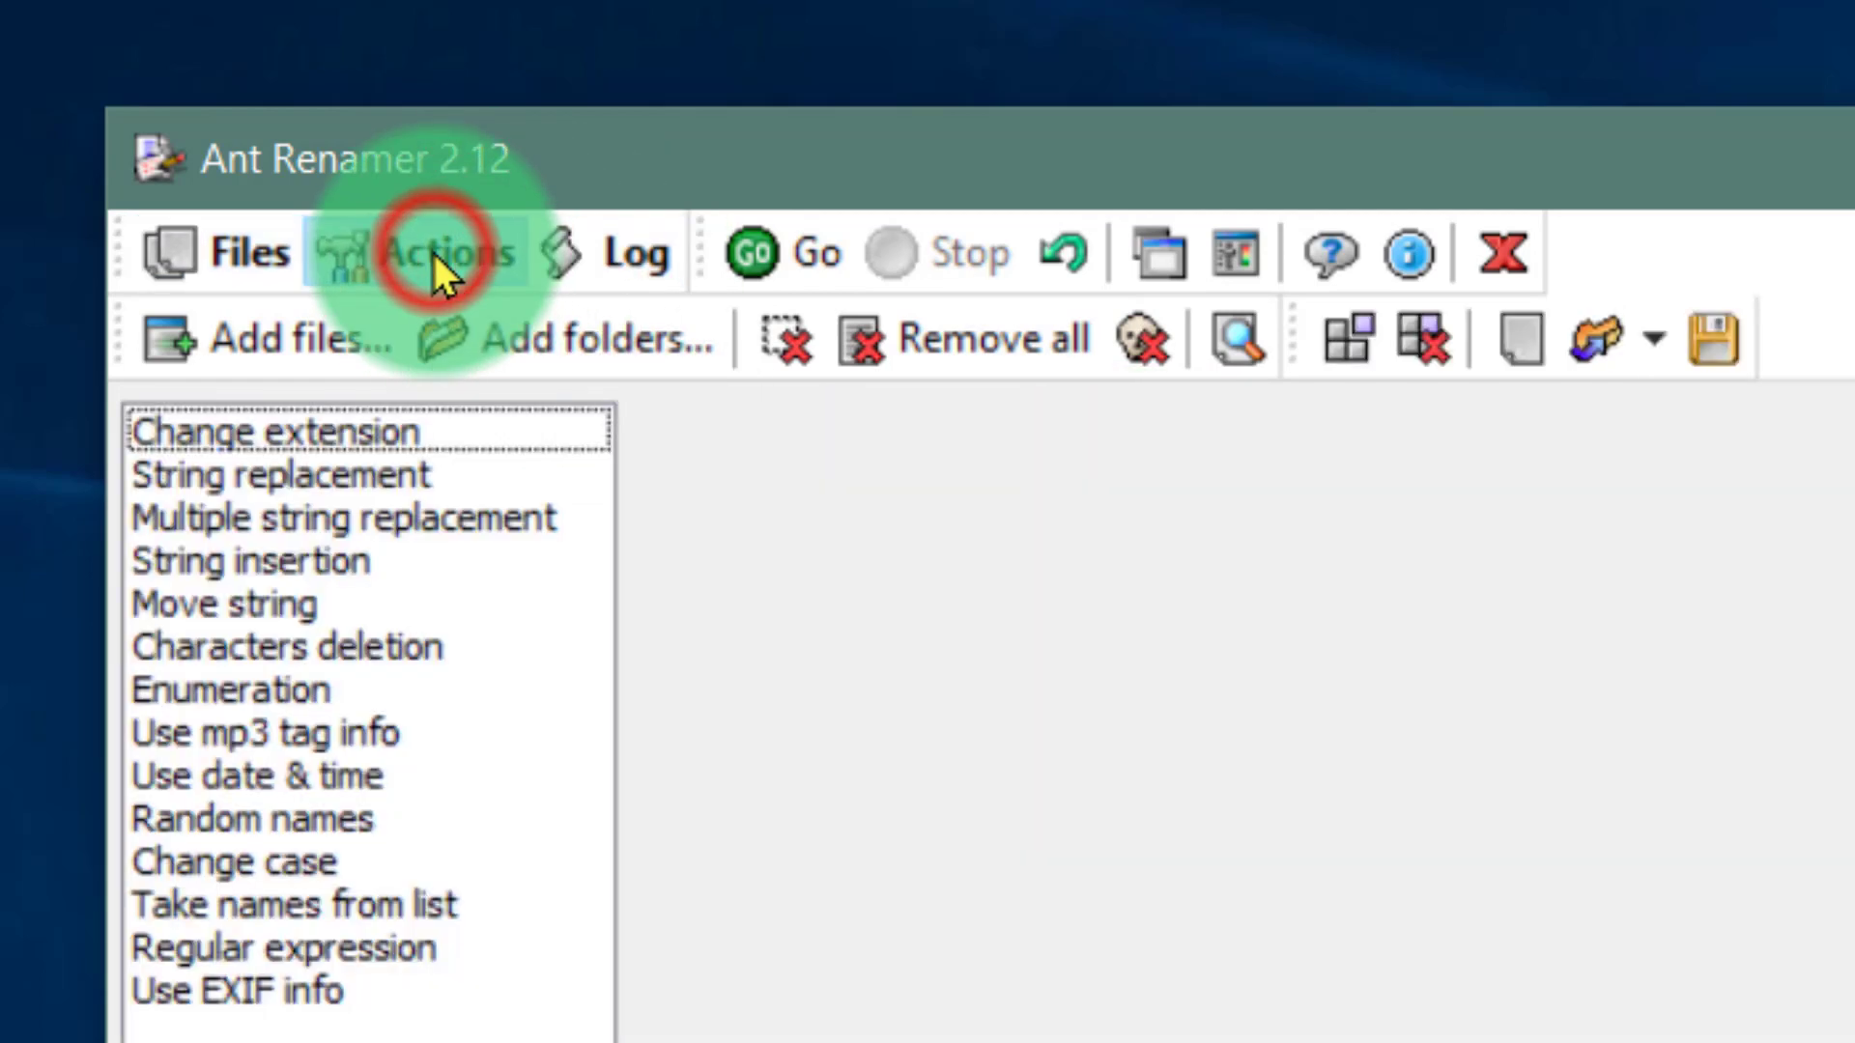
left_click(243, 908)
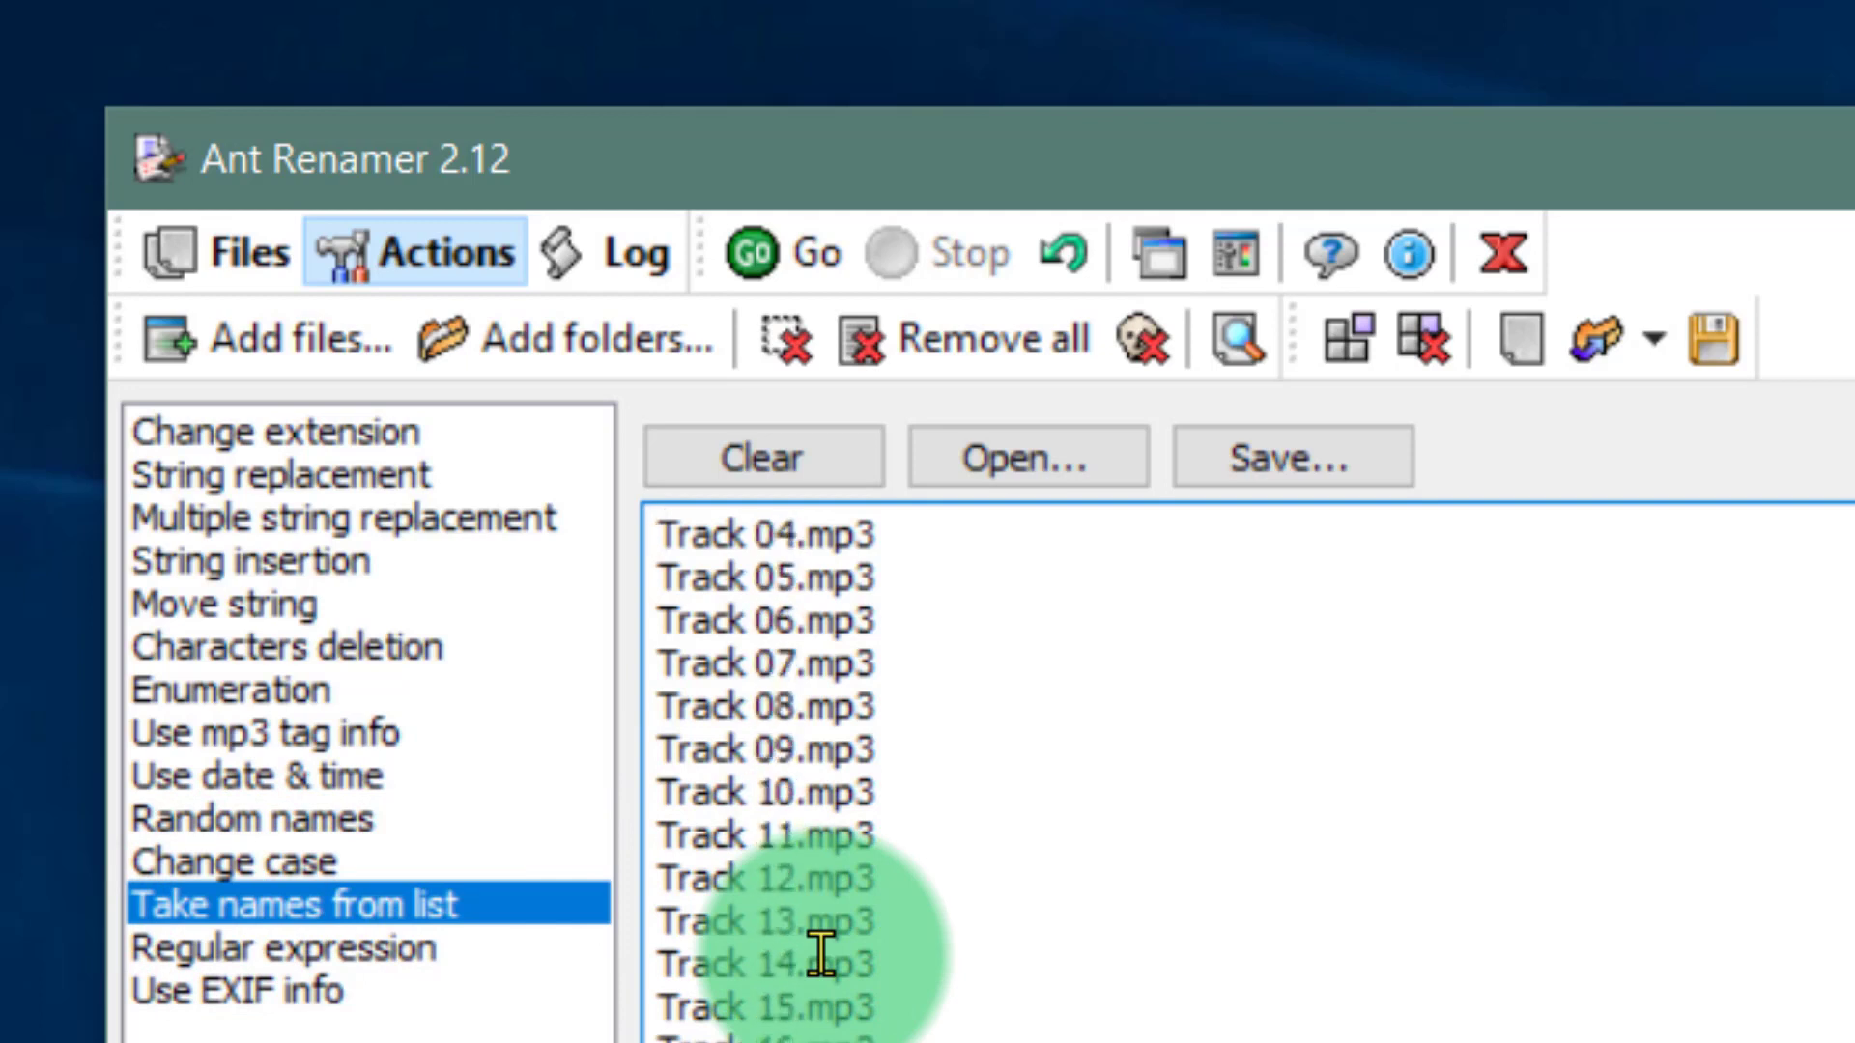
left_click_drag(1187, 155, 1551, 171)
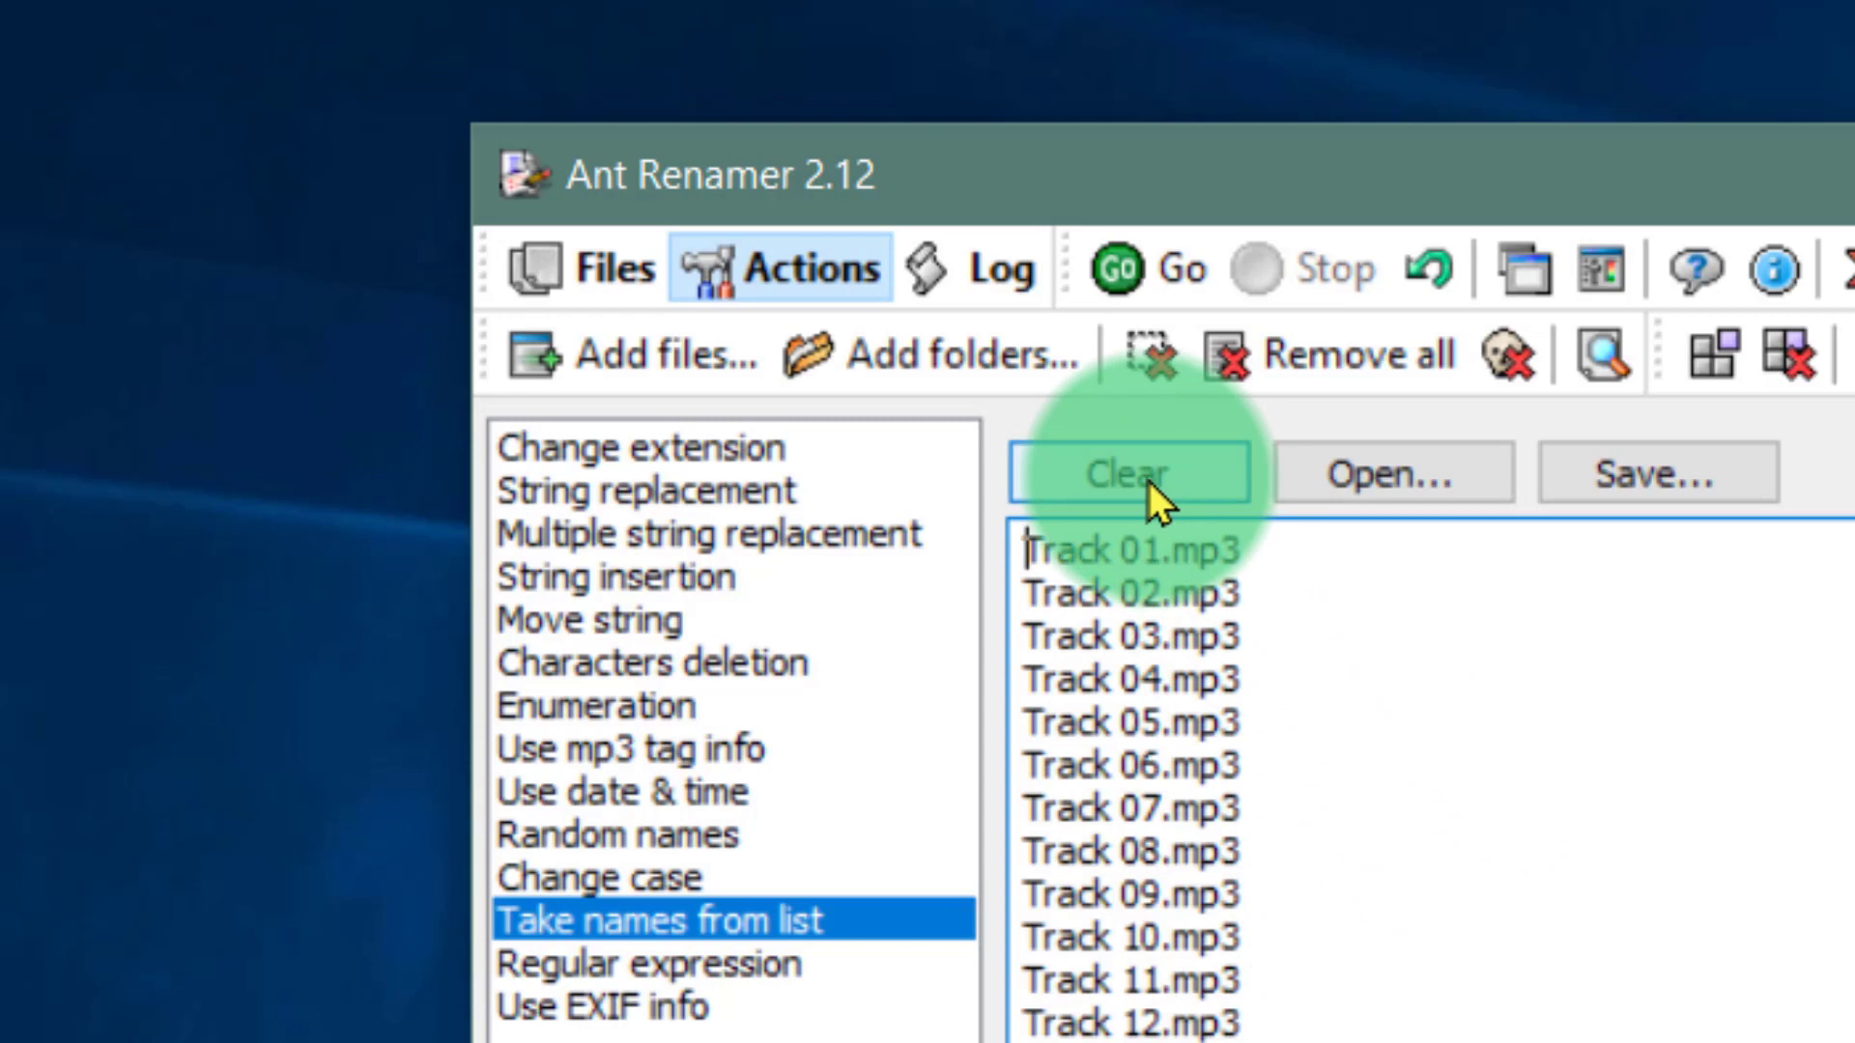
left_click(1117, 479)
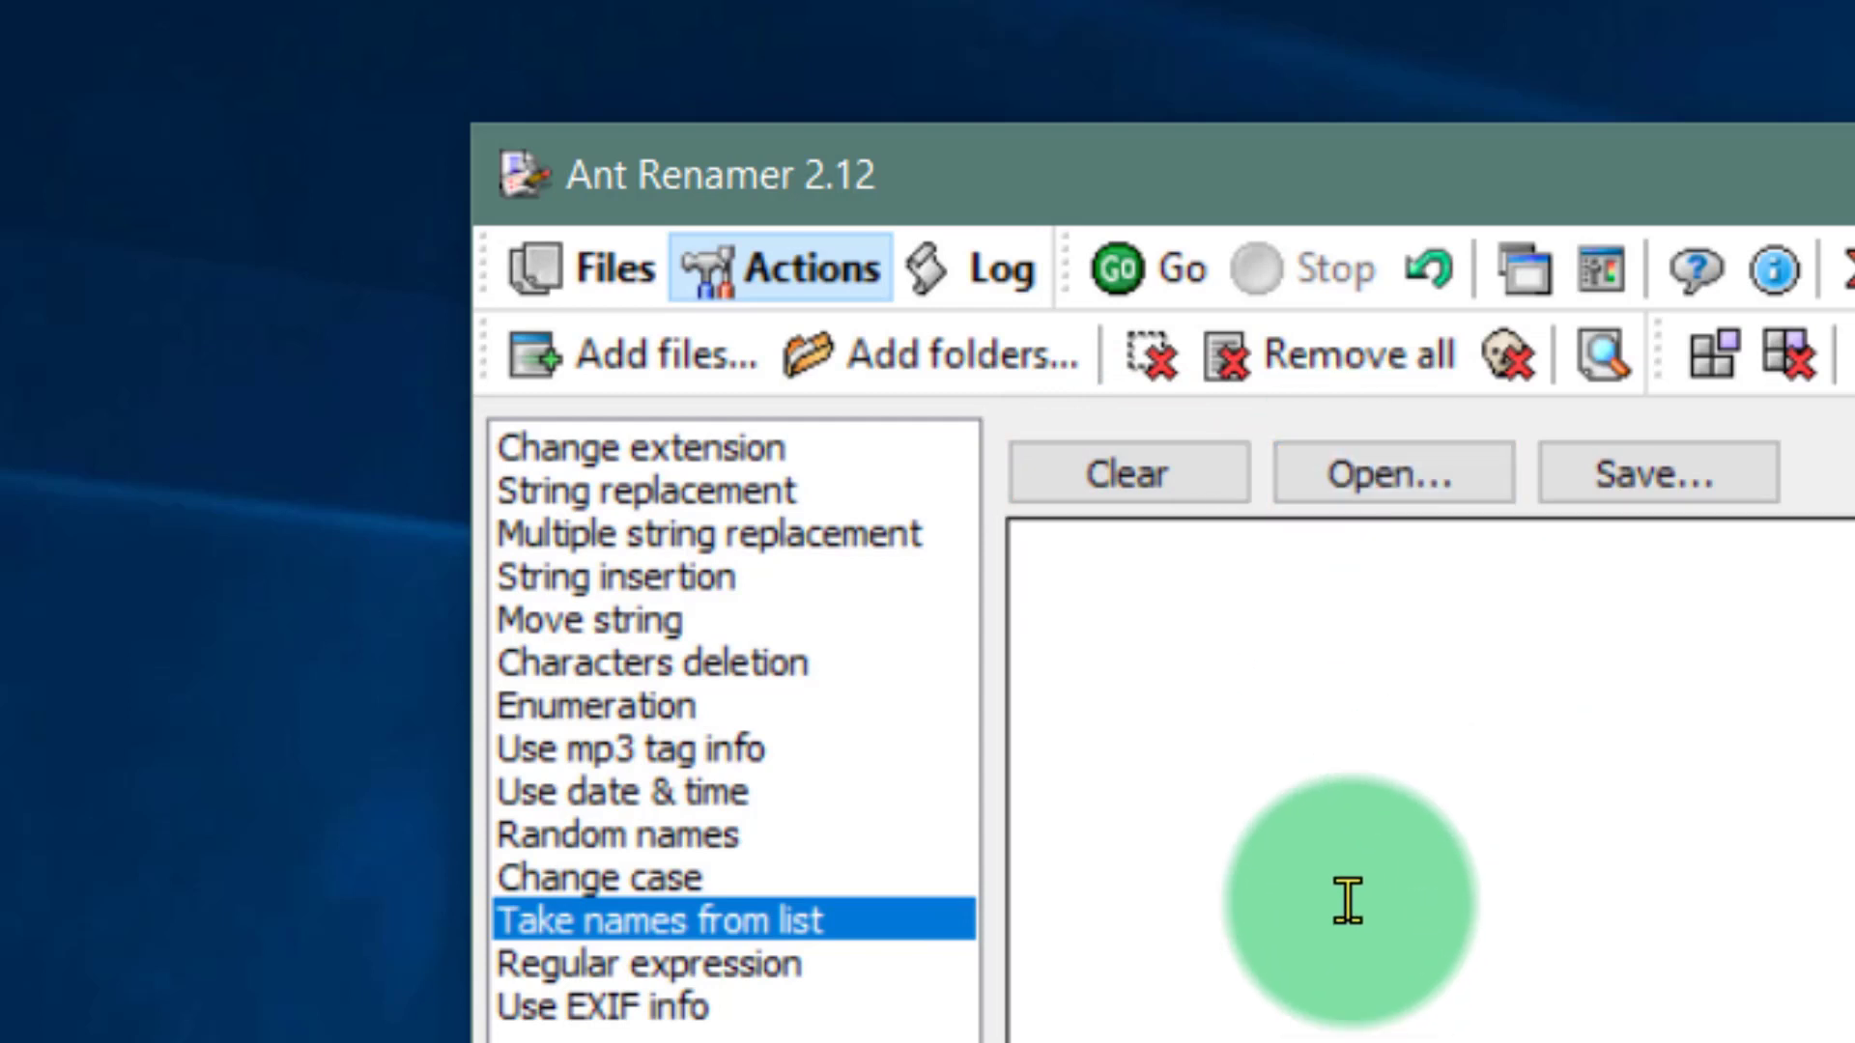
Switch to Chrome and open the Untitled spreadsheet in Google Sheets that holds the track file names.
left_click(1337, 464)
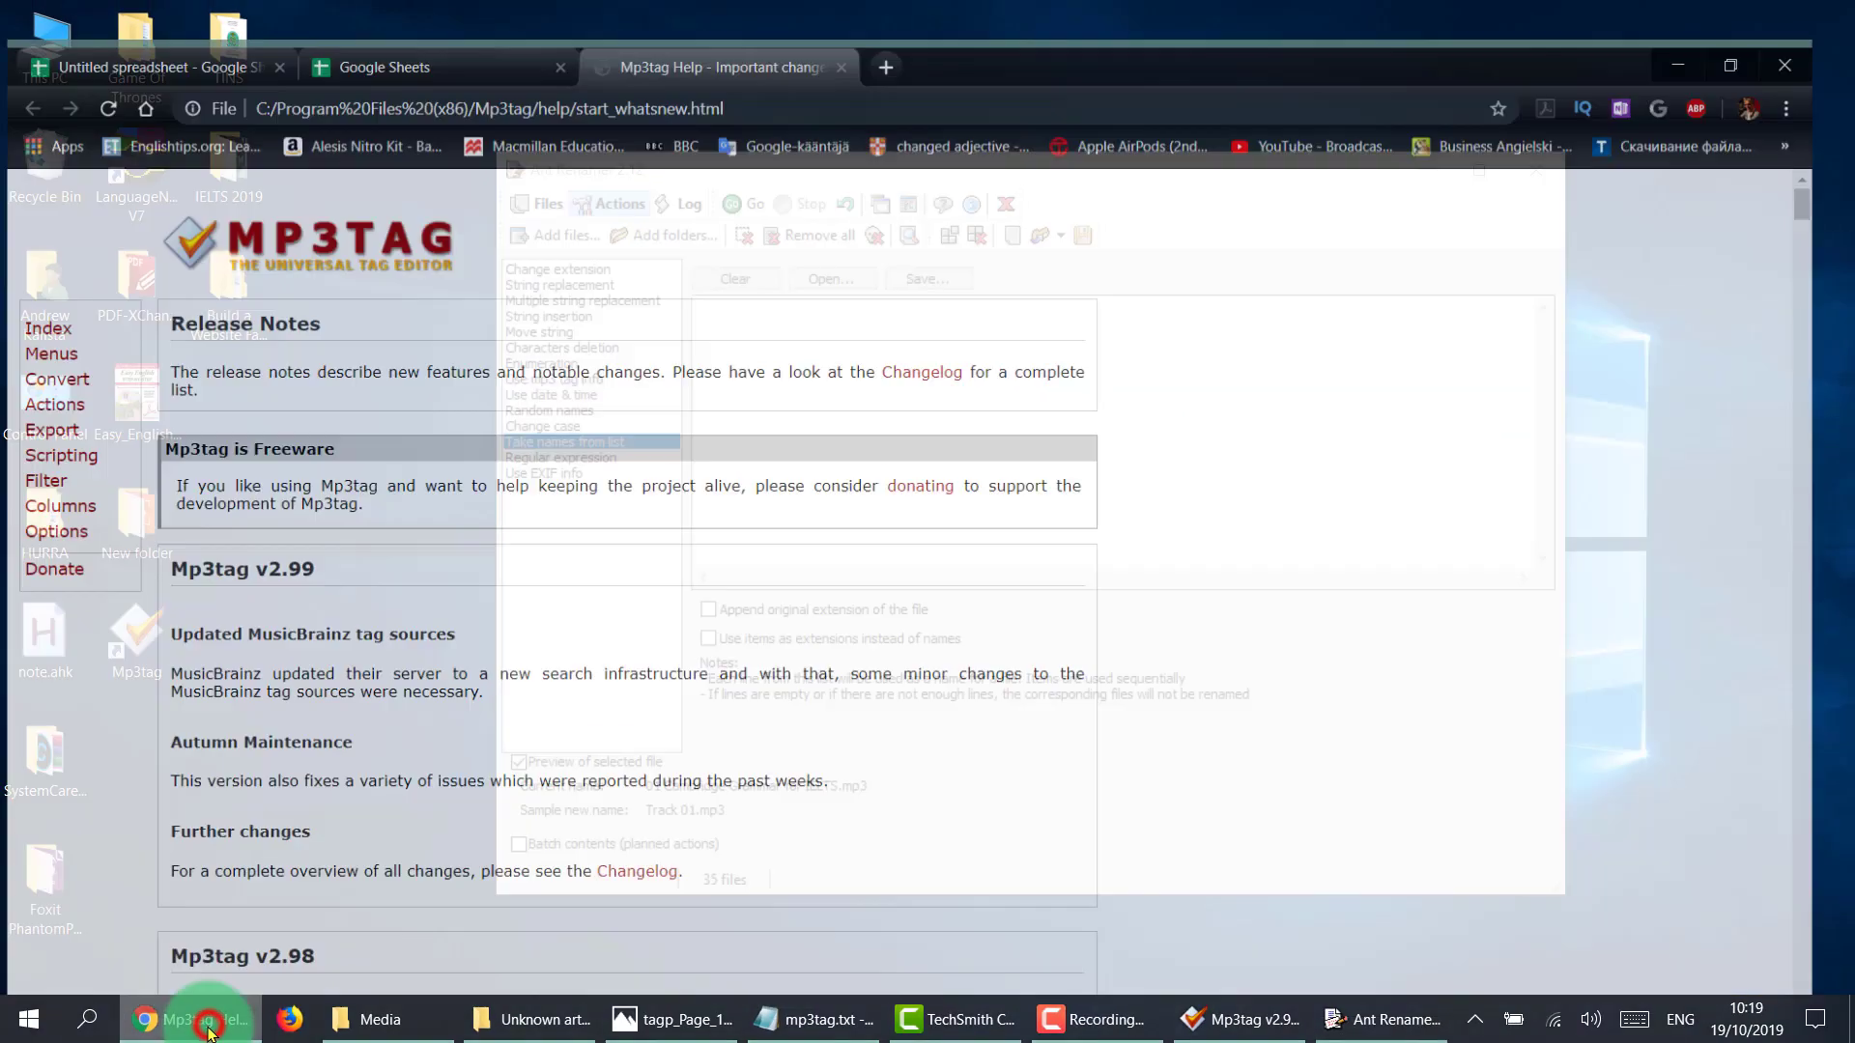
left_click(190, 1019)
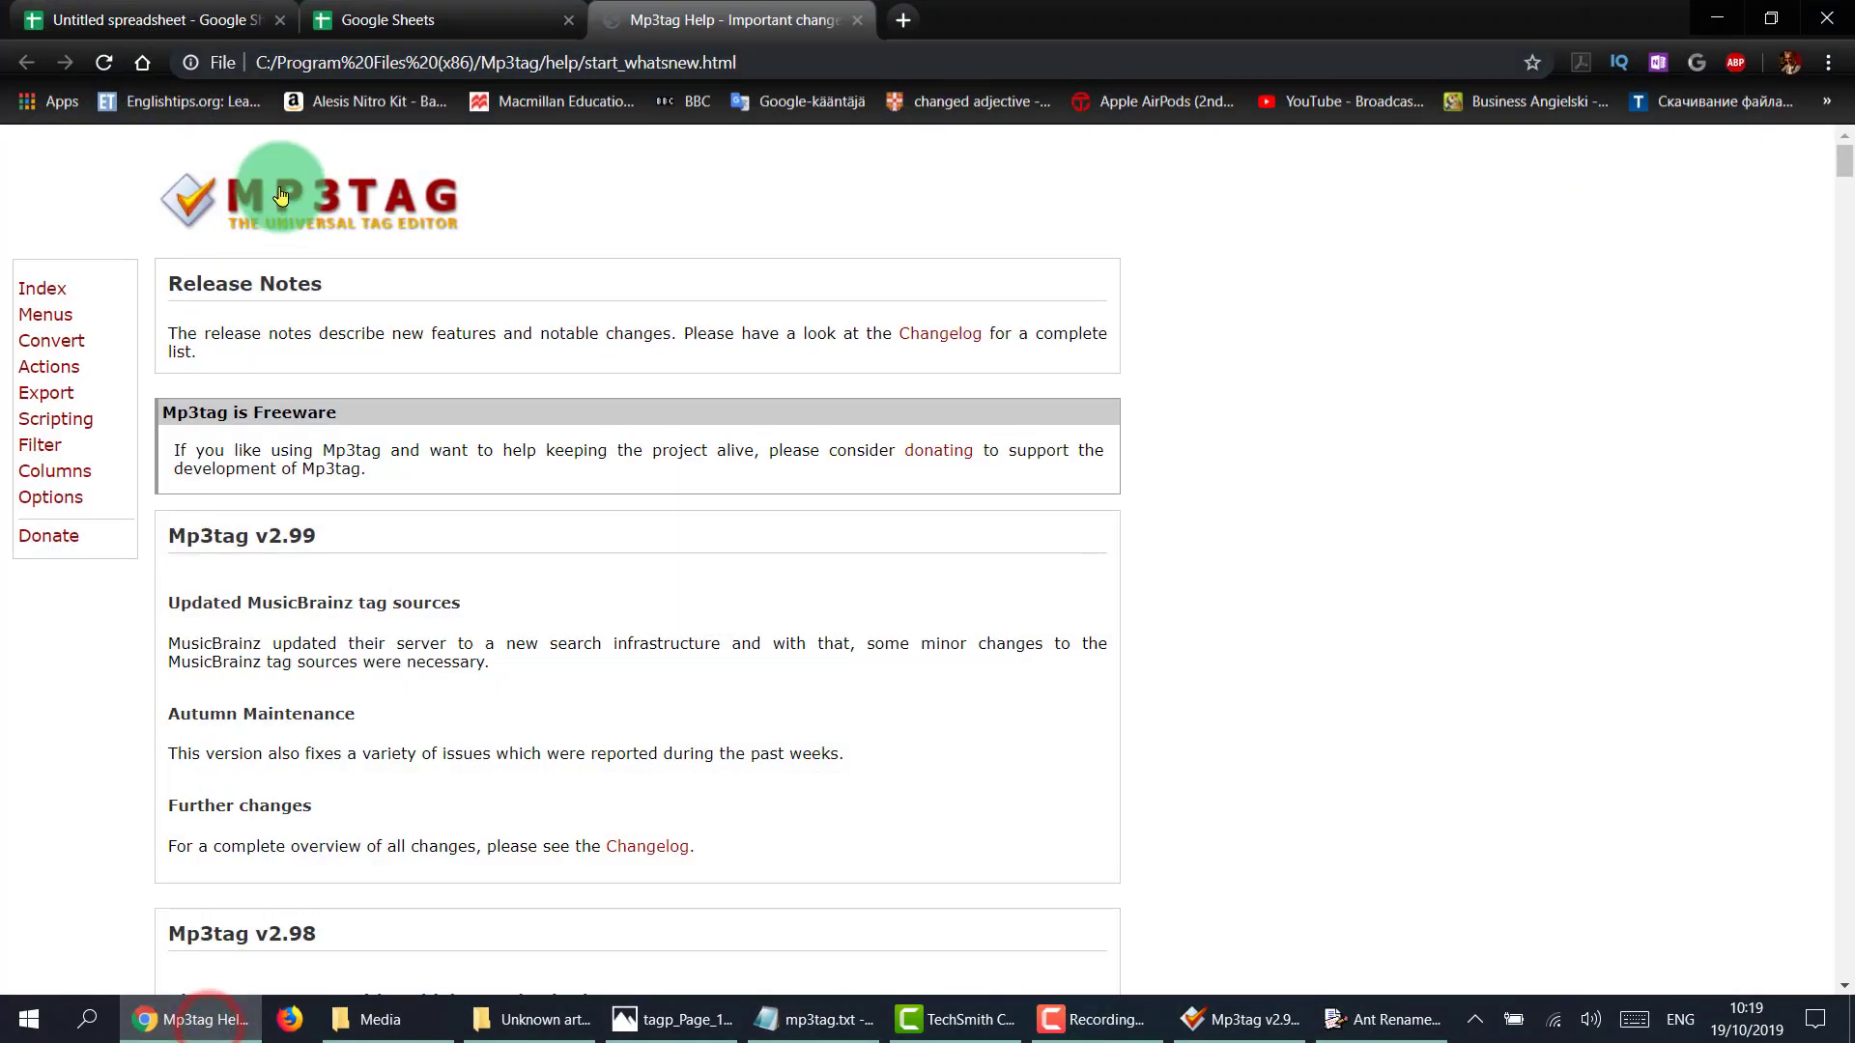
left_click(189, 23)
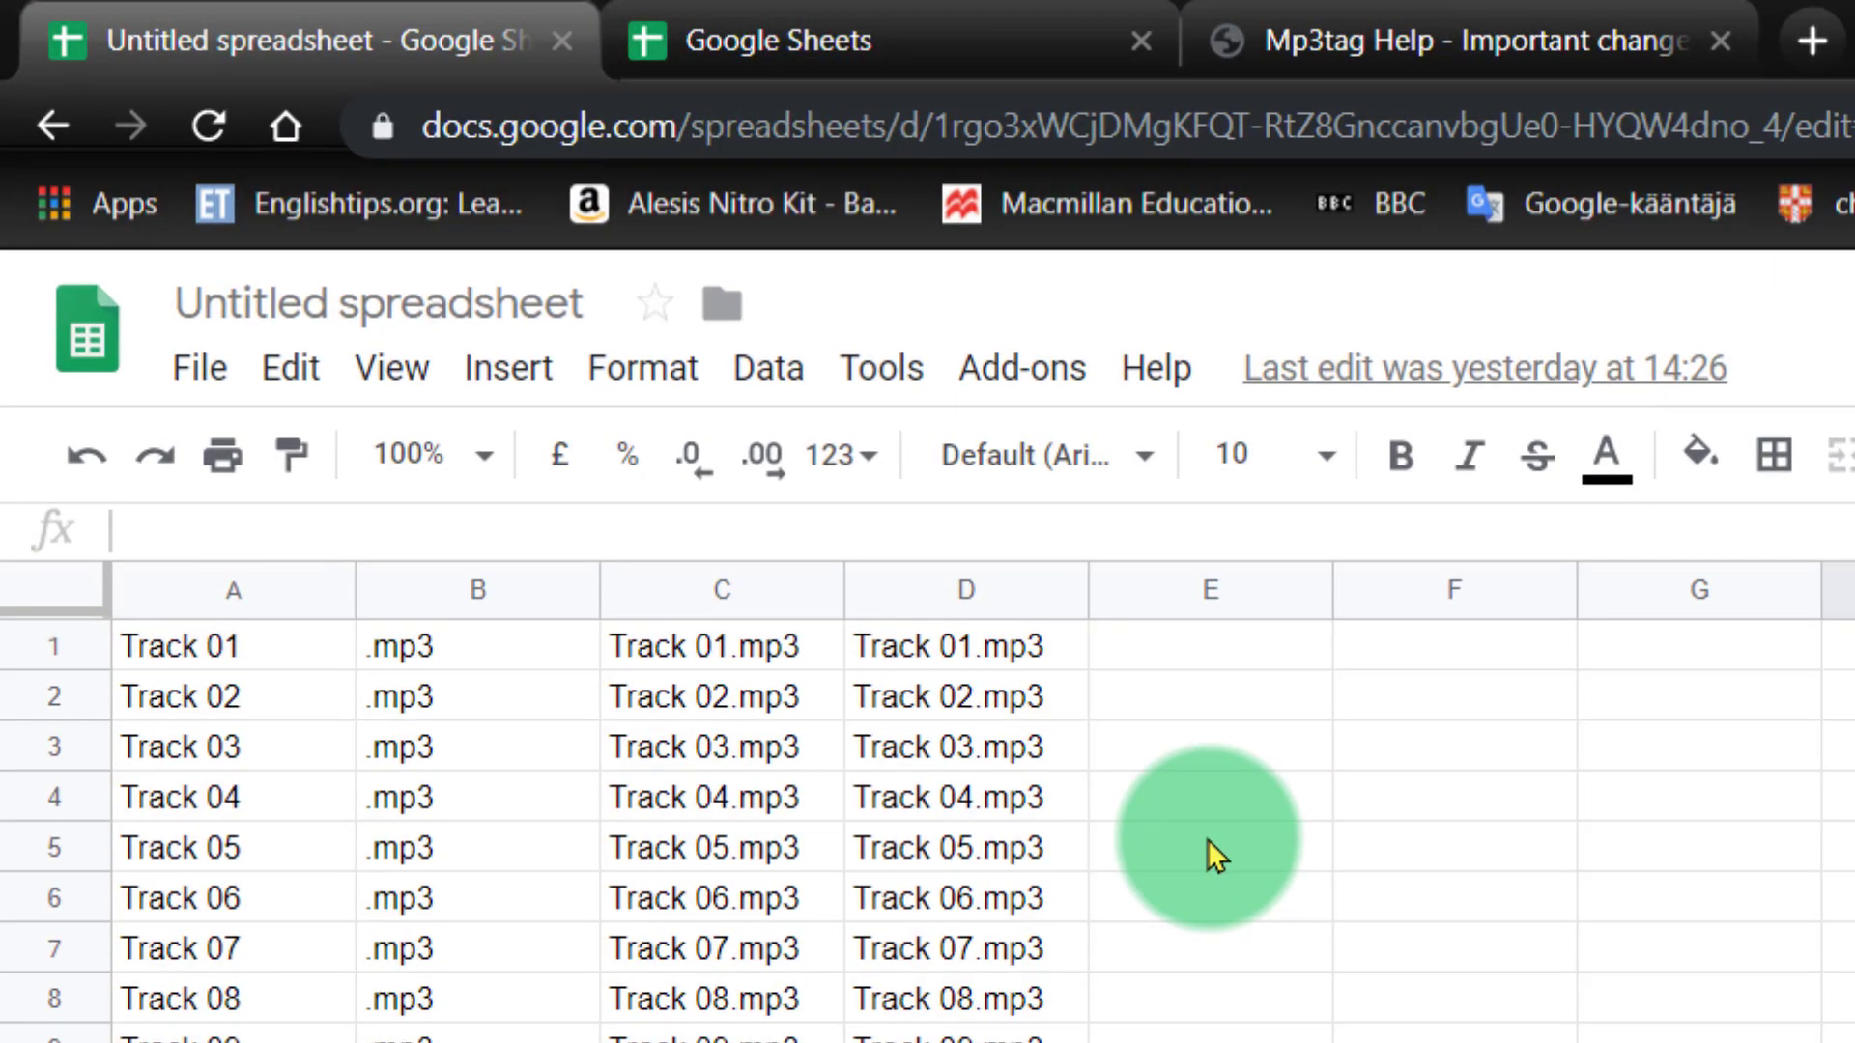
Create a new blank spreadsheet from the Google Sheets start page.
left_click(835, 17)
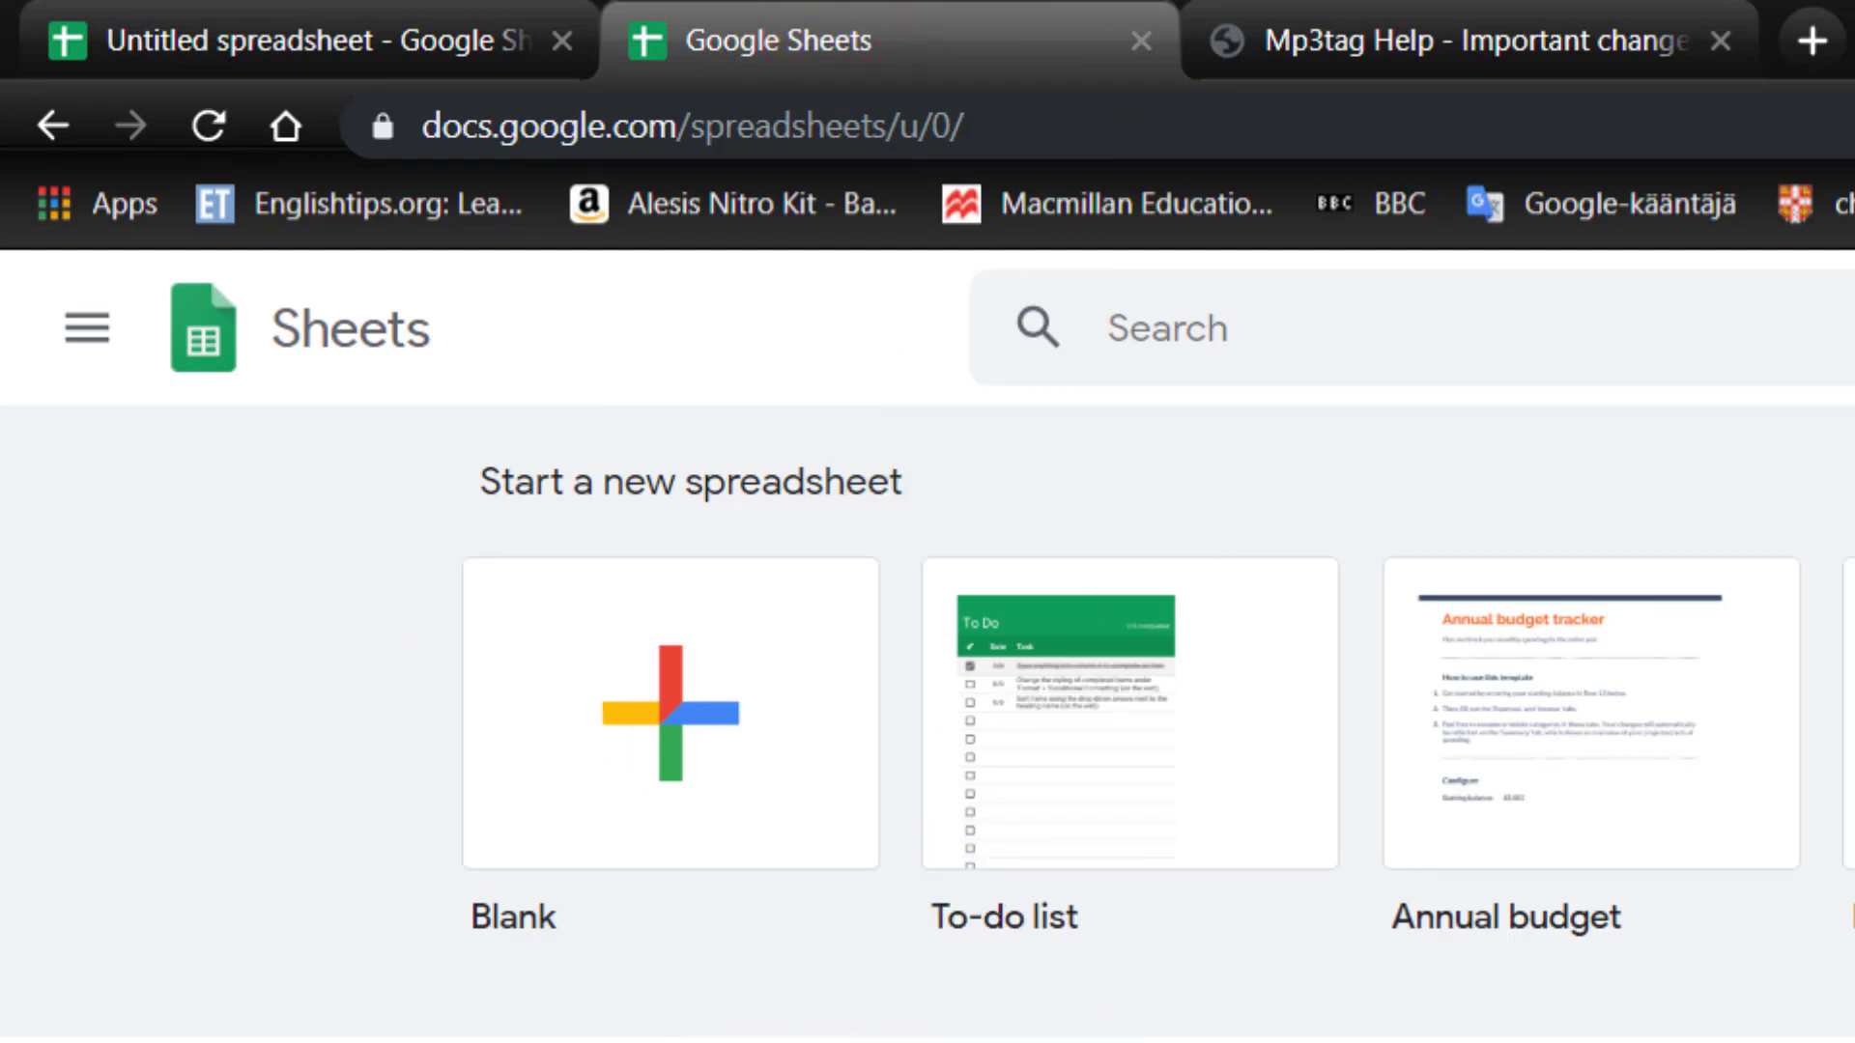
left_click(692, 713)
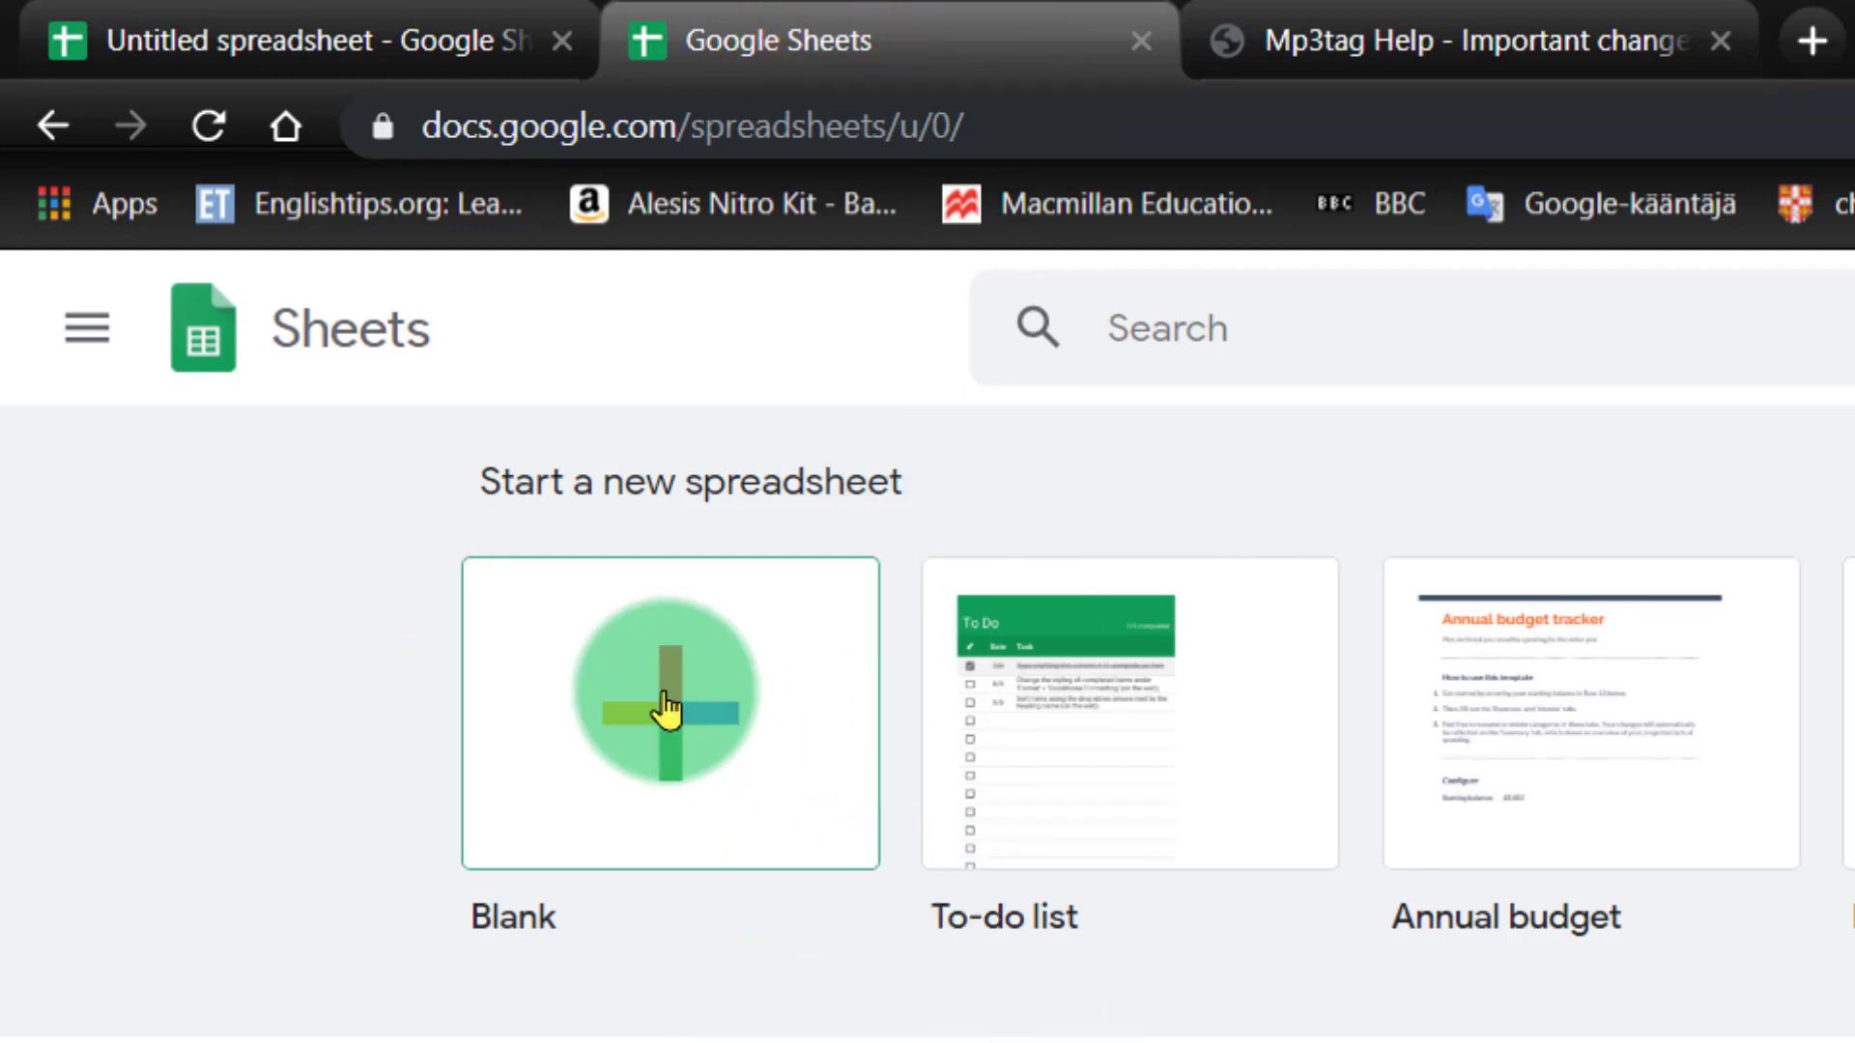
left_click(667, 710)
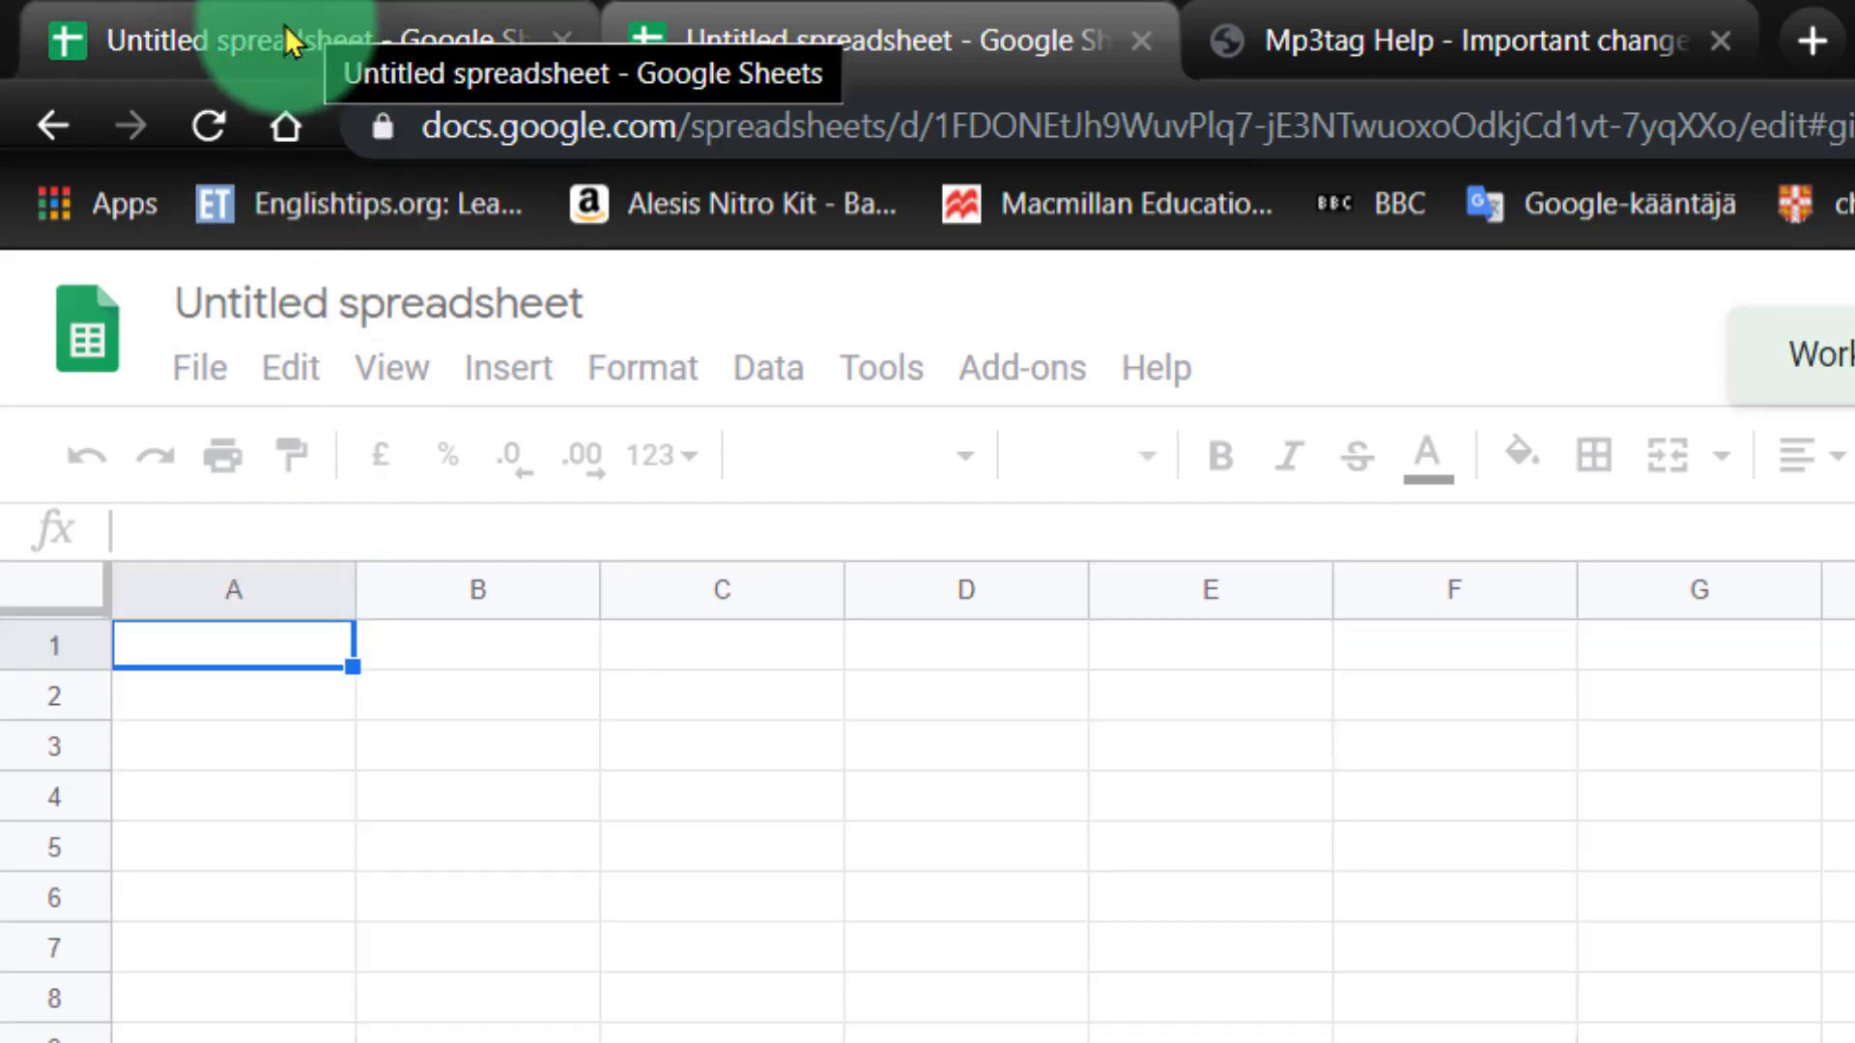
Return to the existing track list spreadsheet and examine the name, extension and file name cells in row 1.
left_click(286, 25)
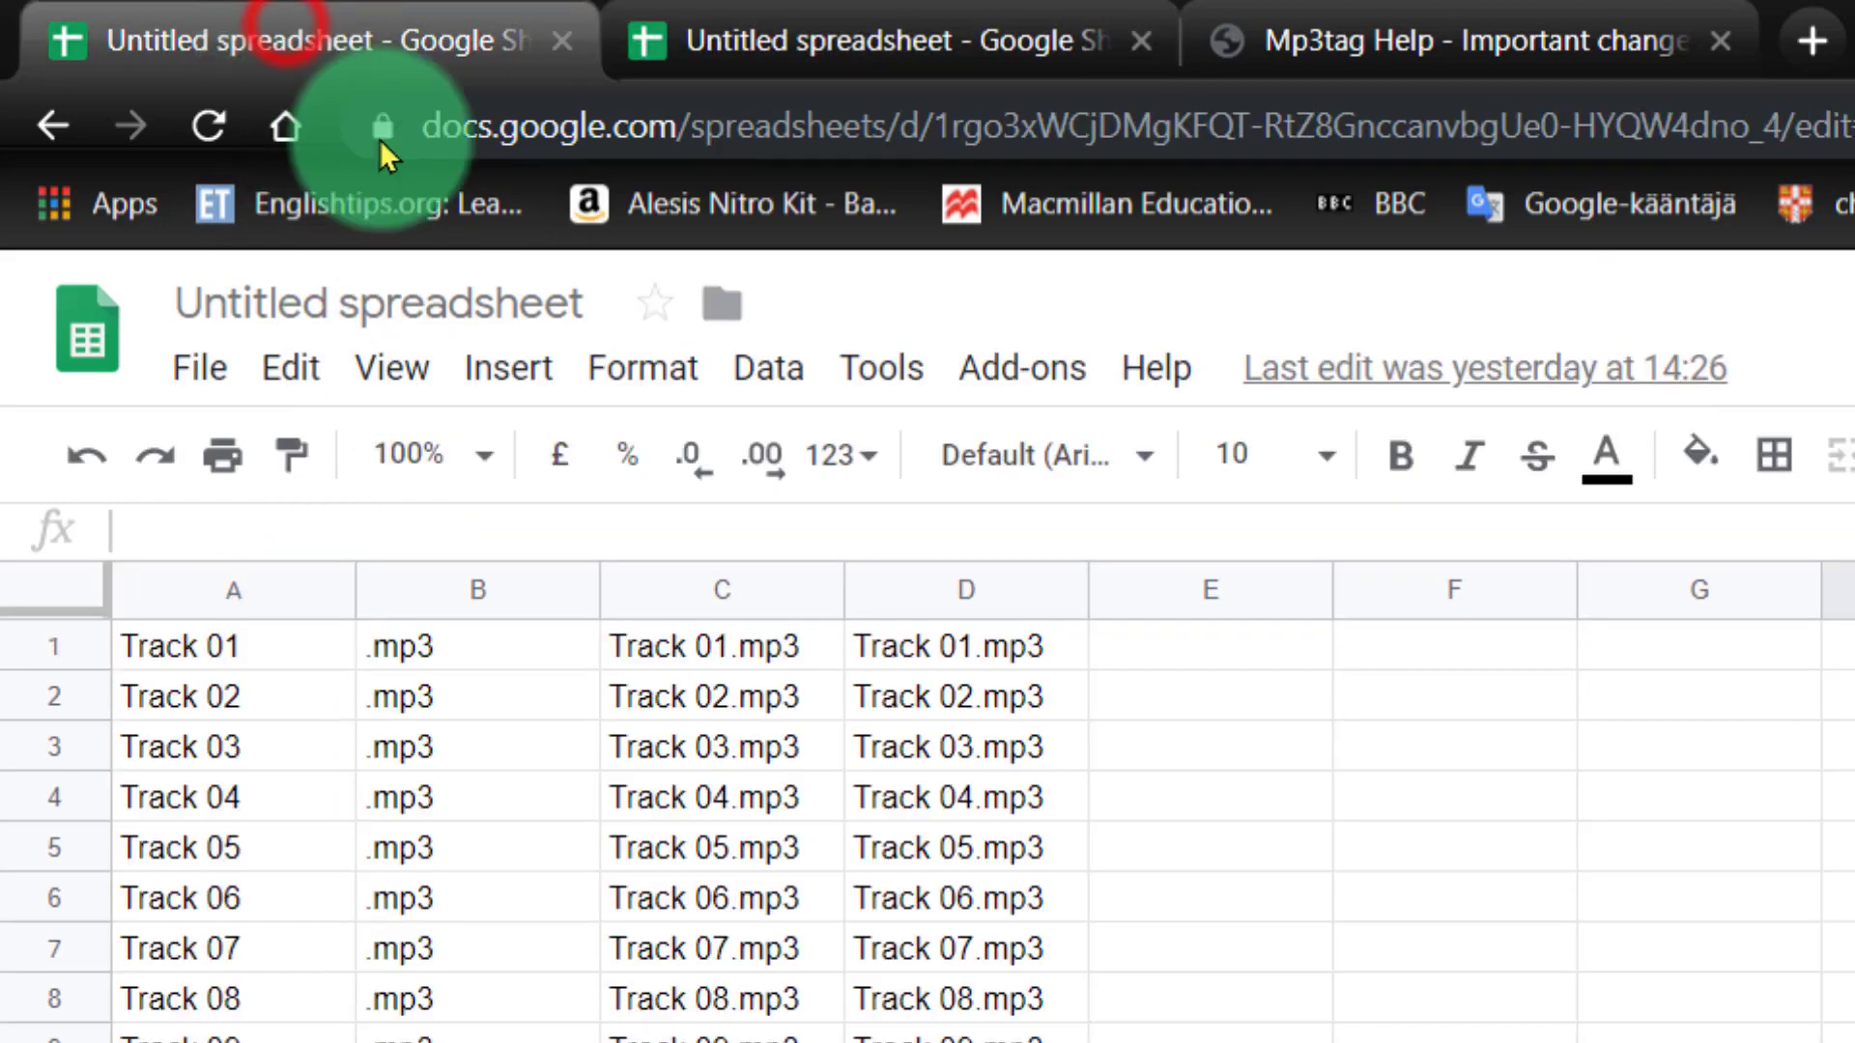
left_click(177, 647)
left_click(444, 647)
left_click(695, 645)
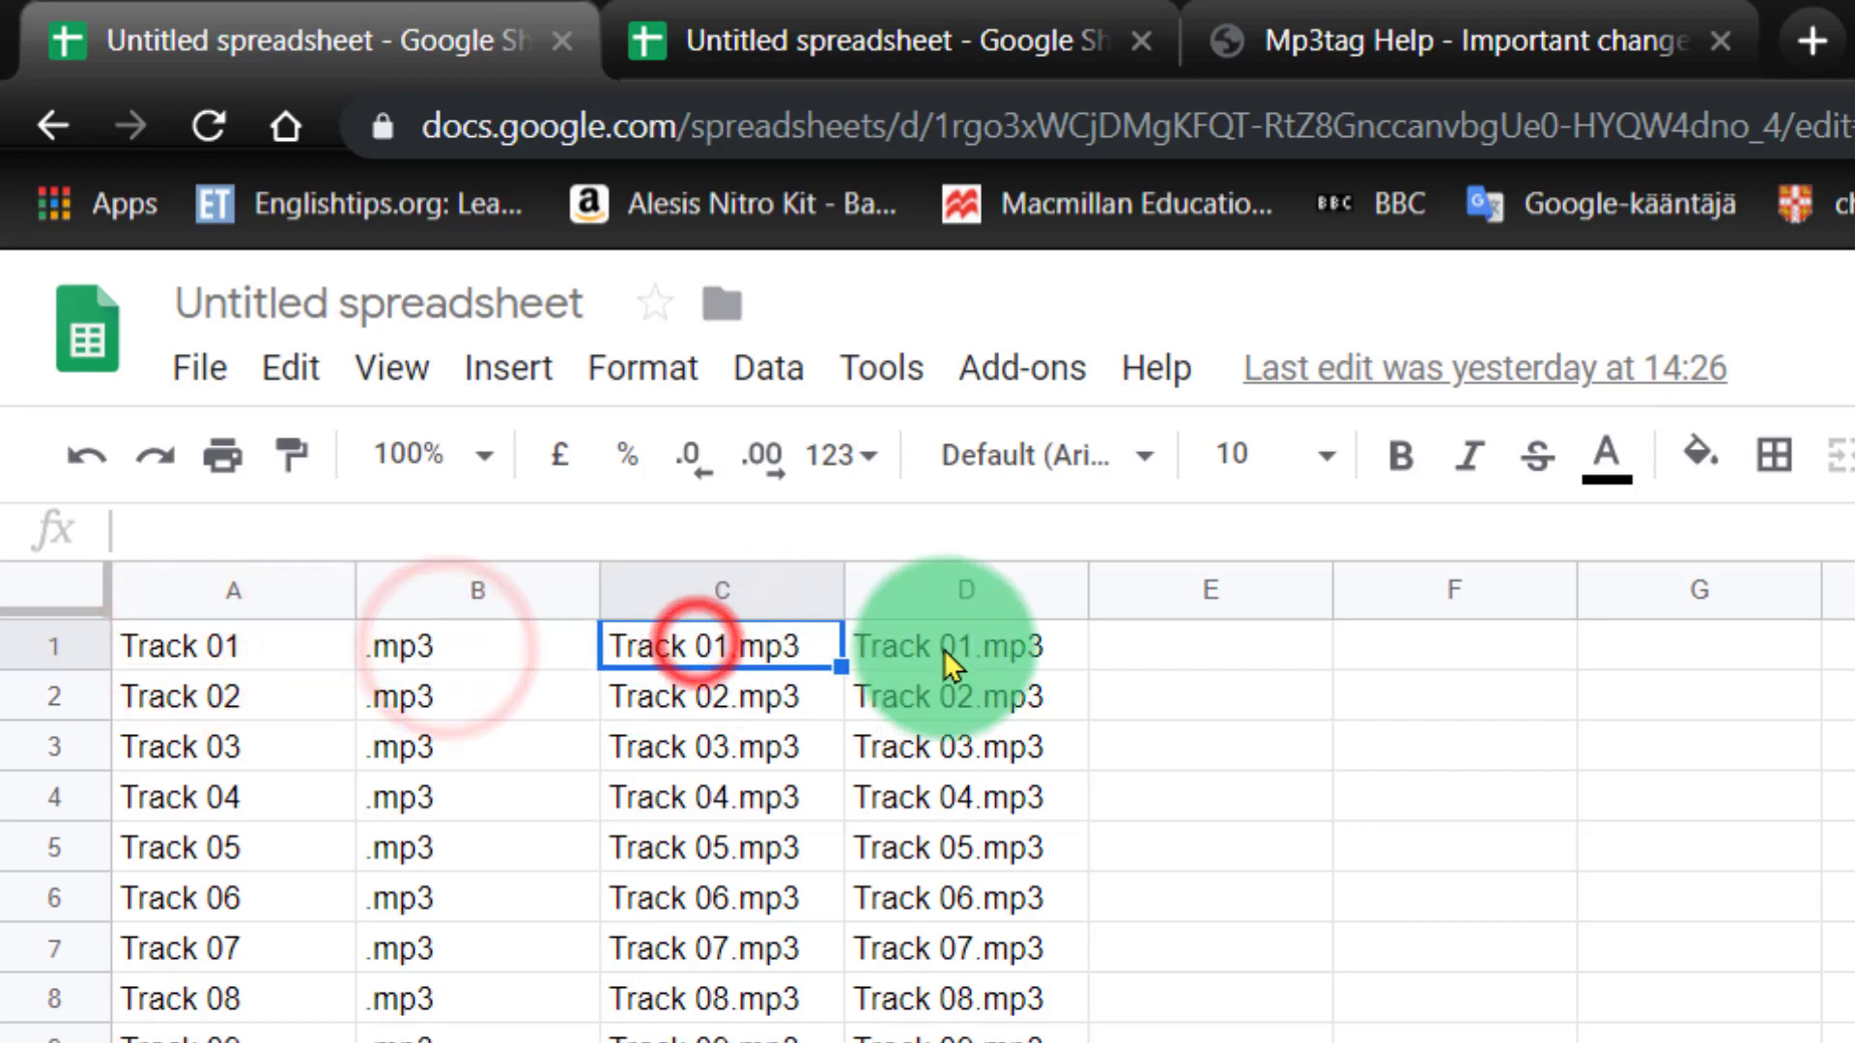
left_click(908, 645)
left_click(1208, 649)
left_click(182, 645)
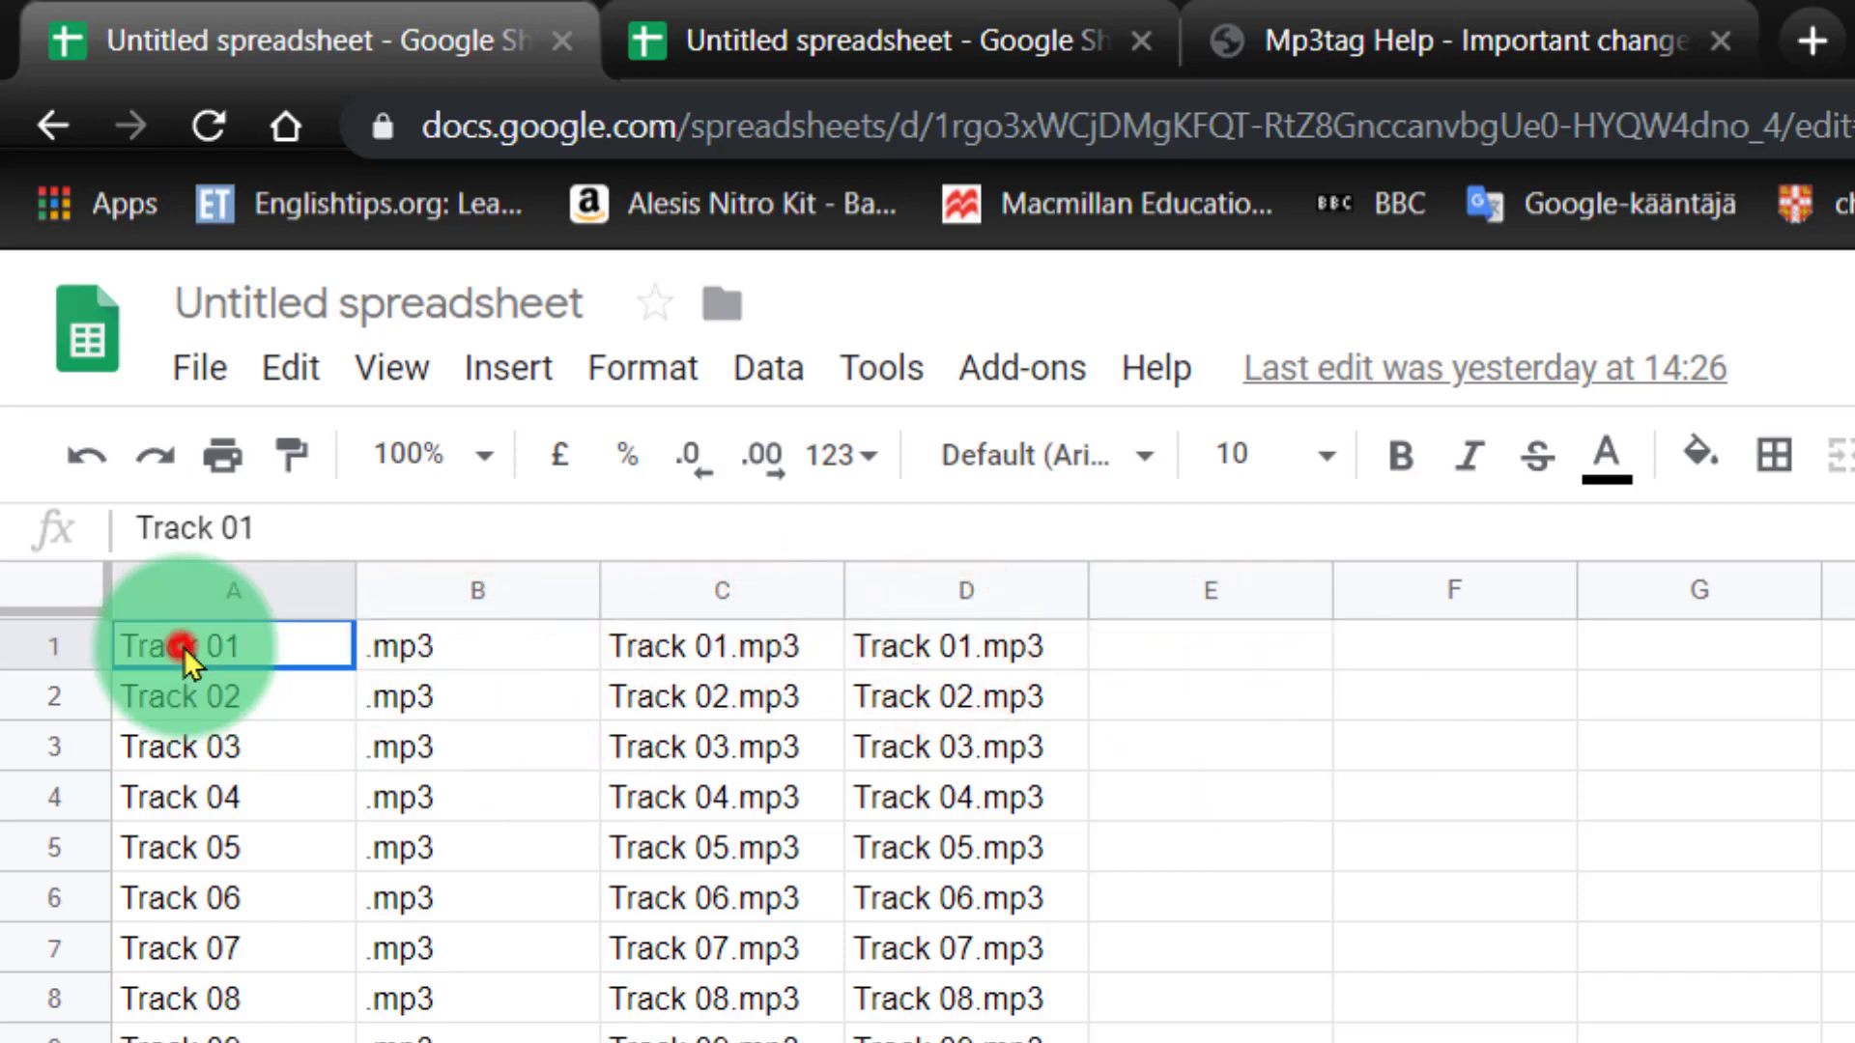
left_click(1192, 649)
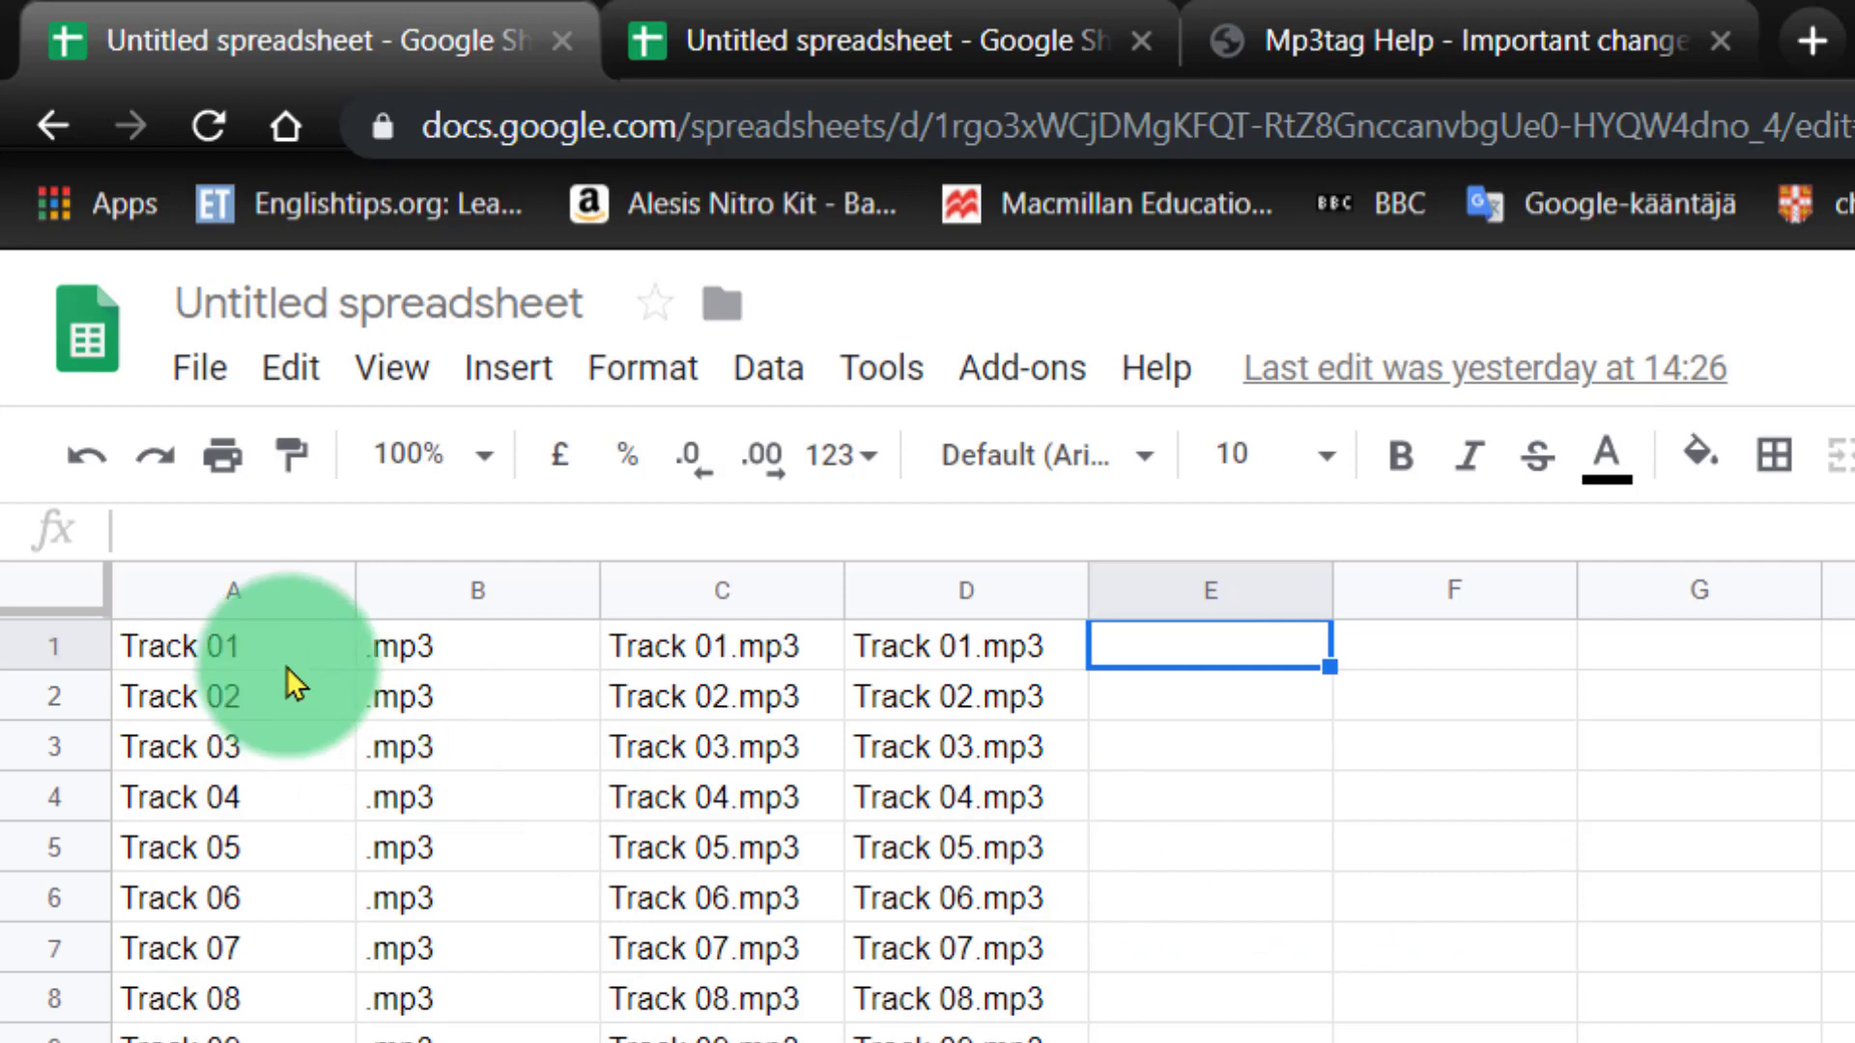
left_click(202, 647)
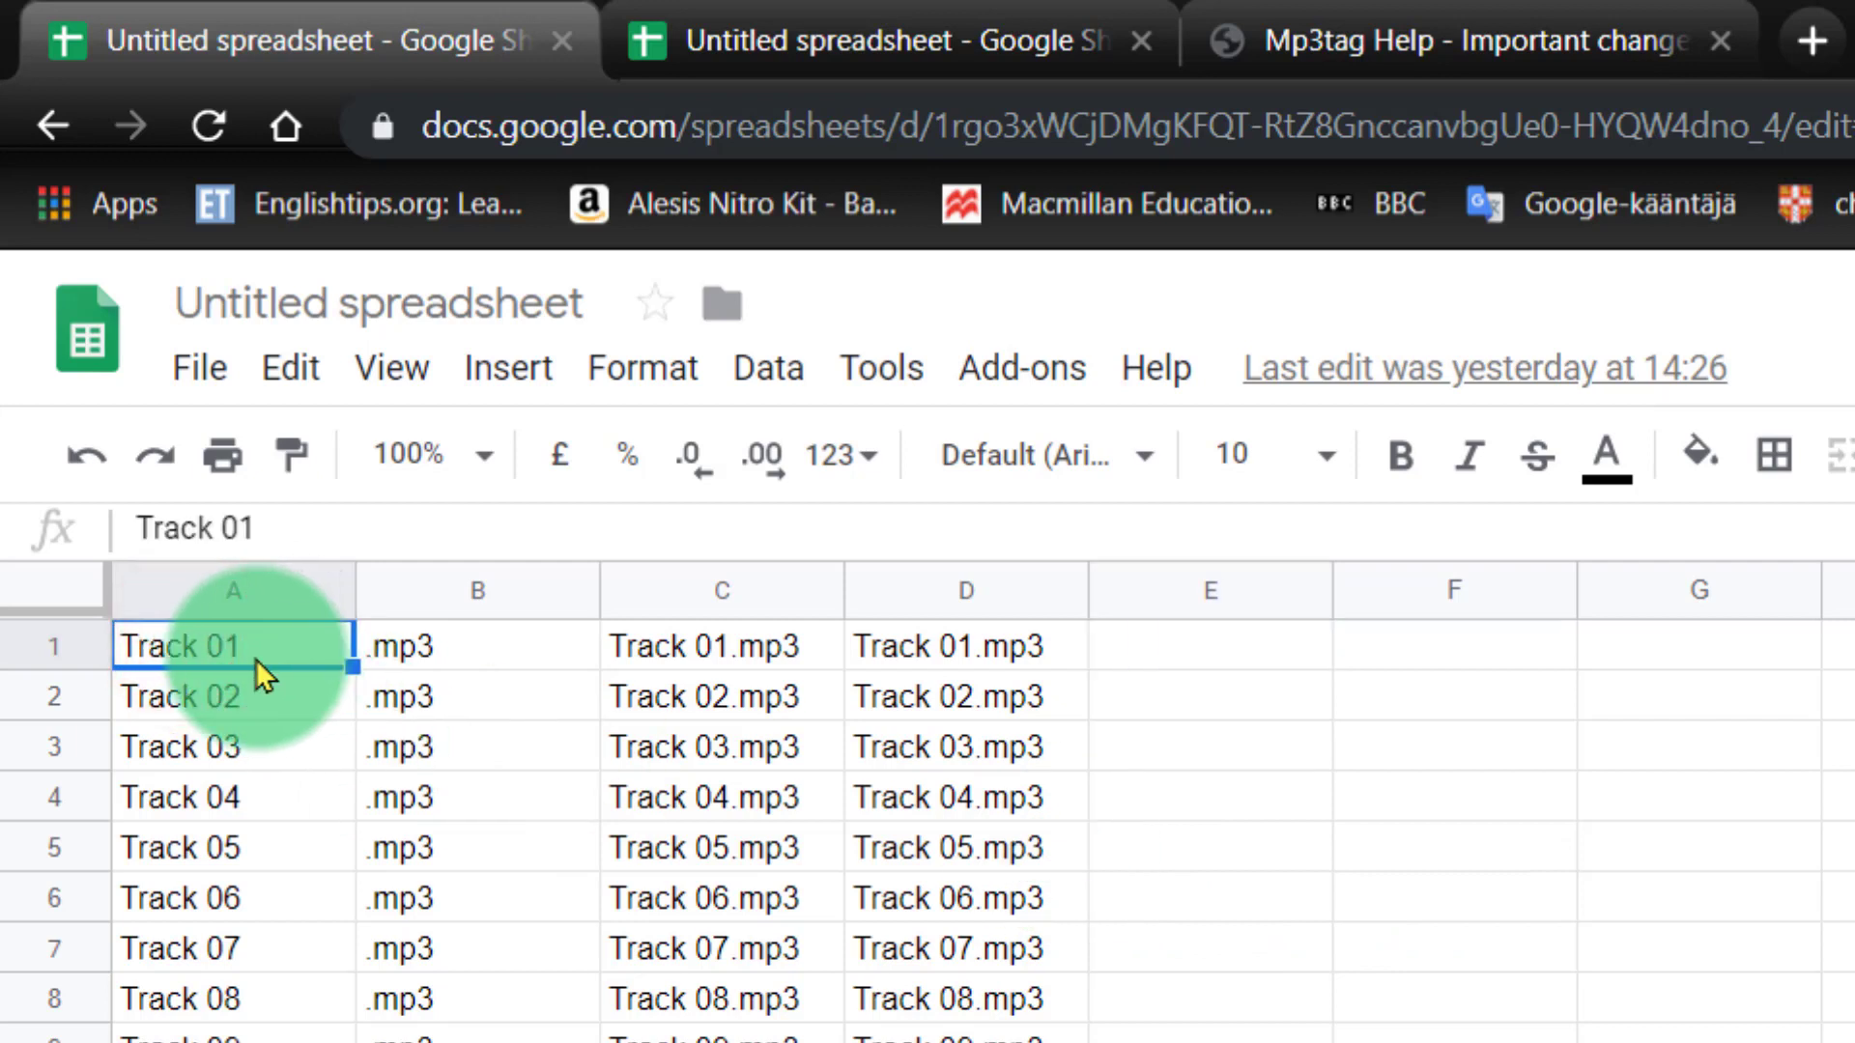
left_click(434, 653)
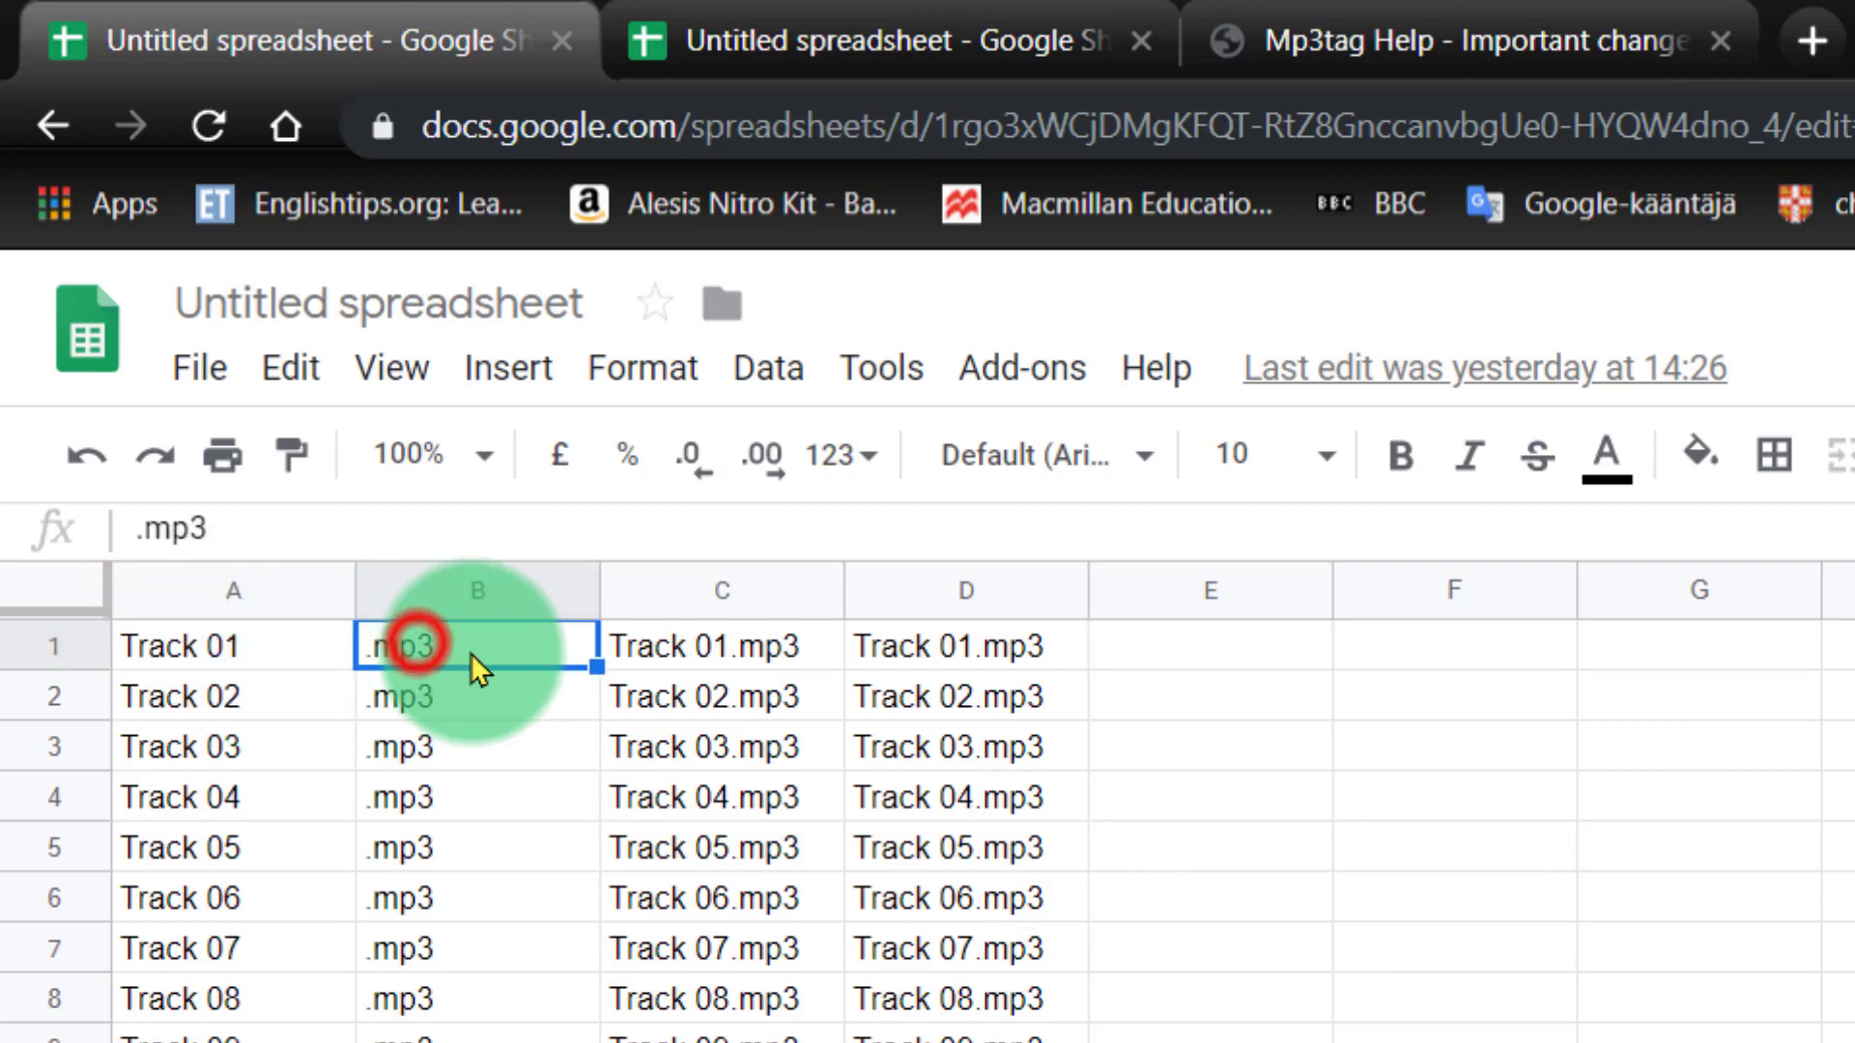
left_click(253, 629)
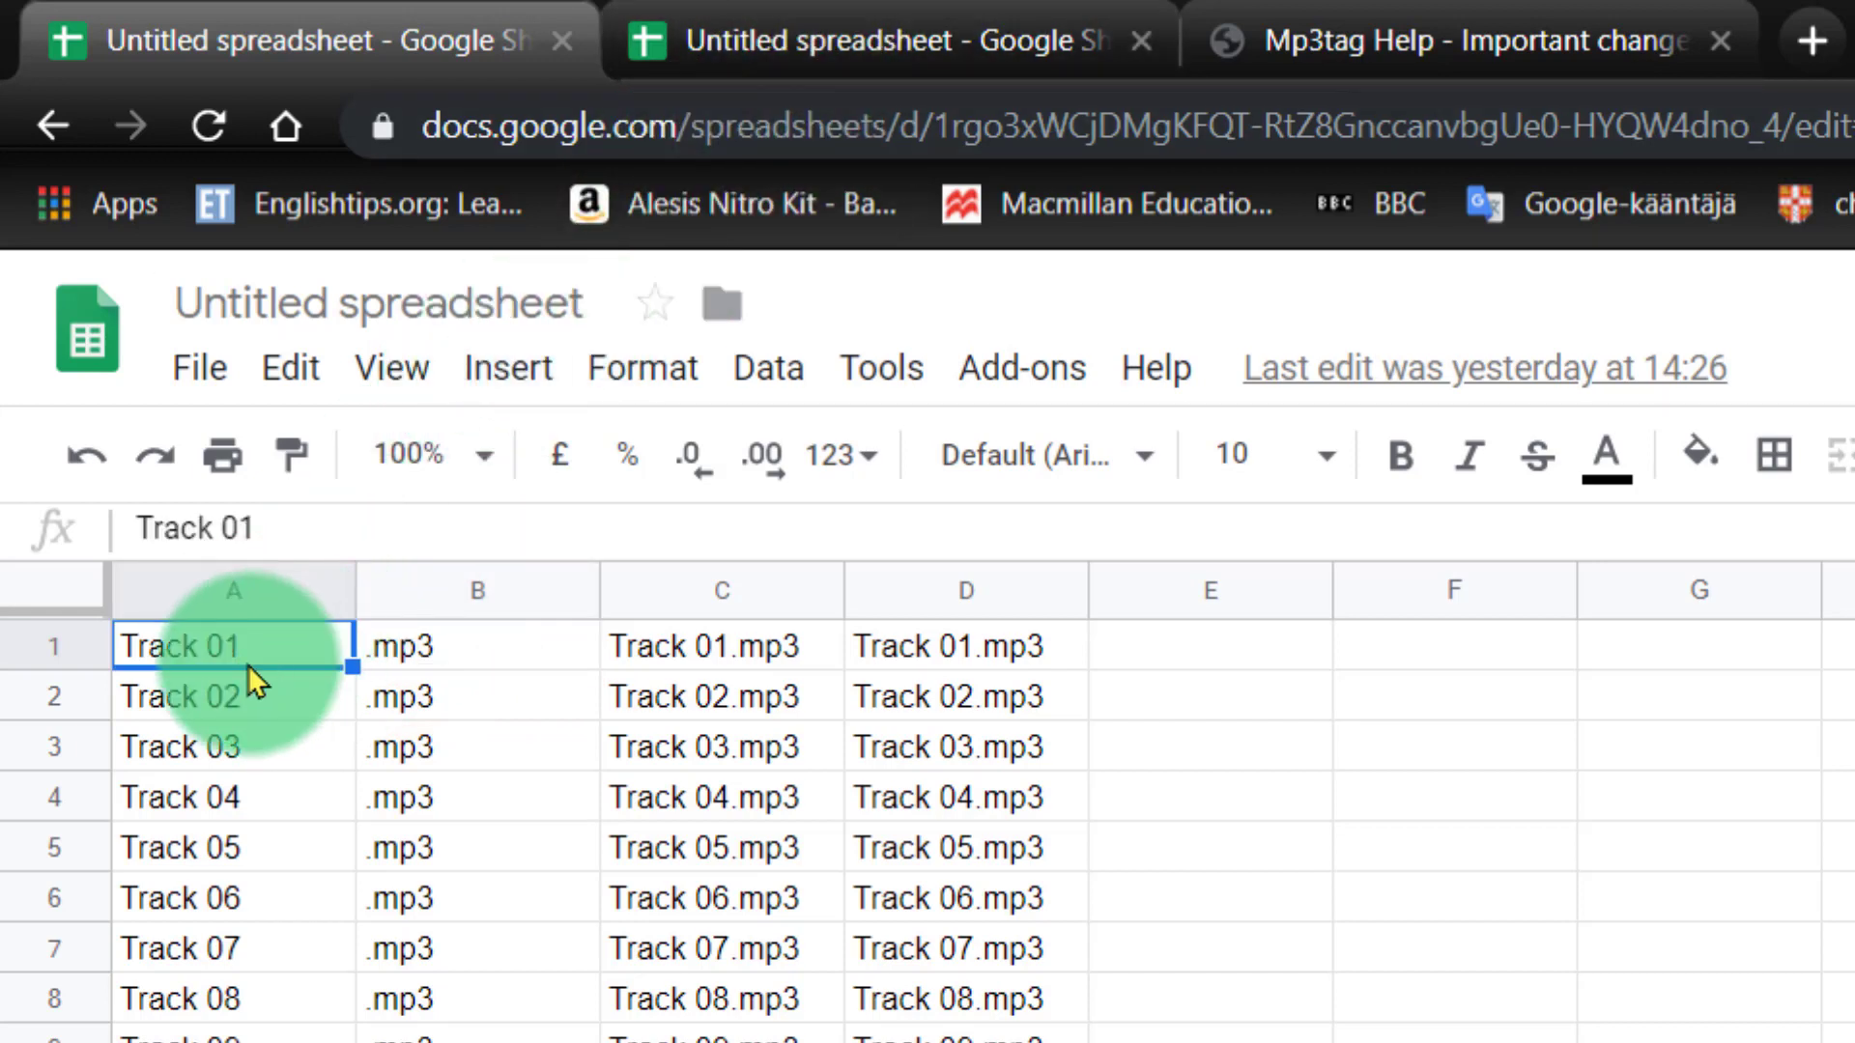
left_click(430, 655)
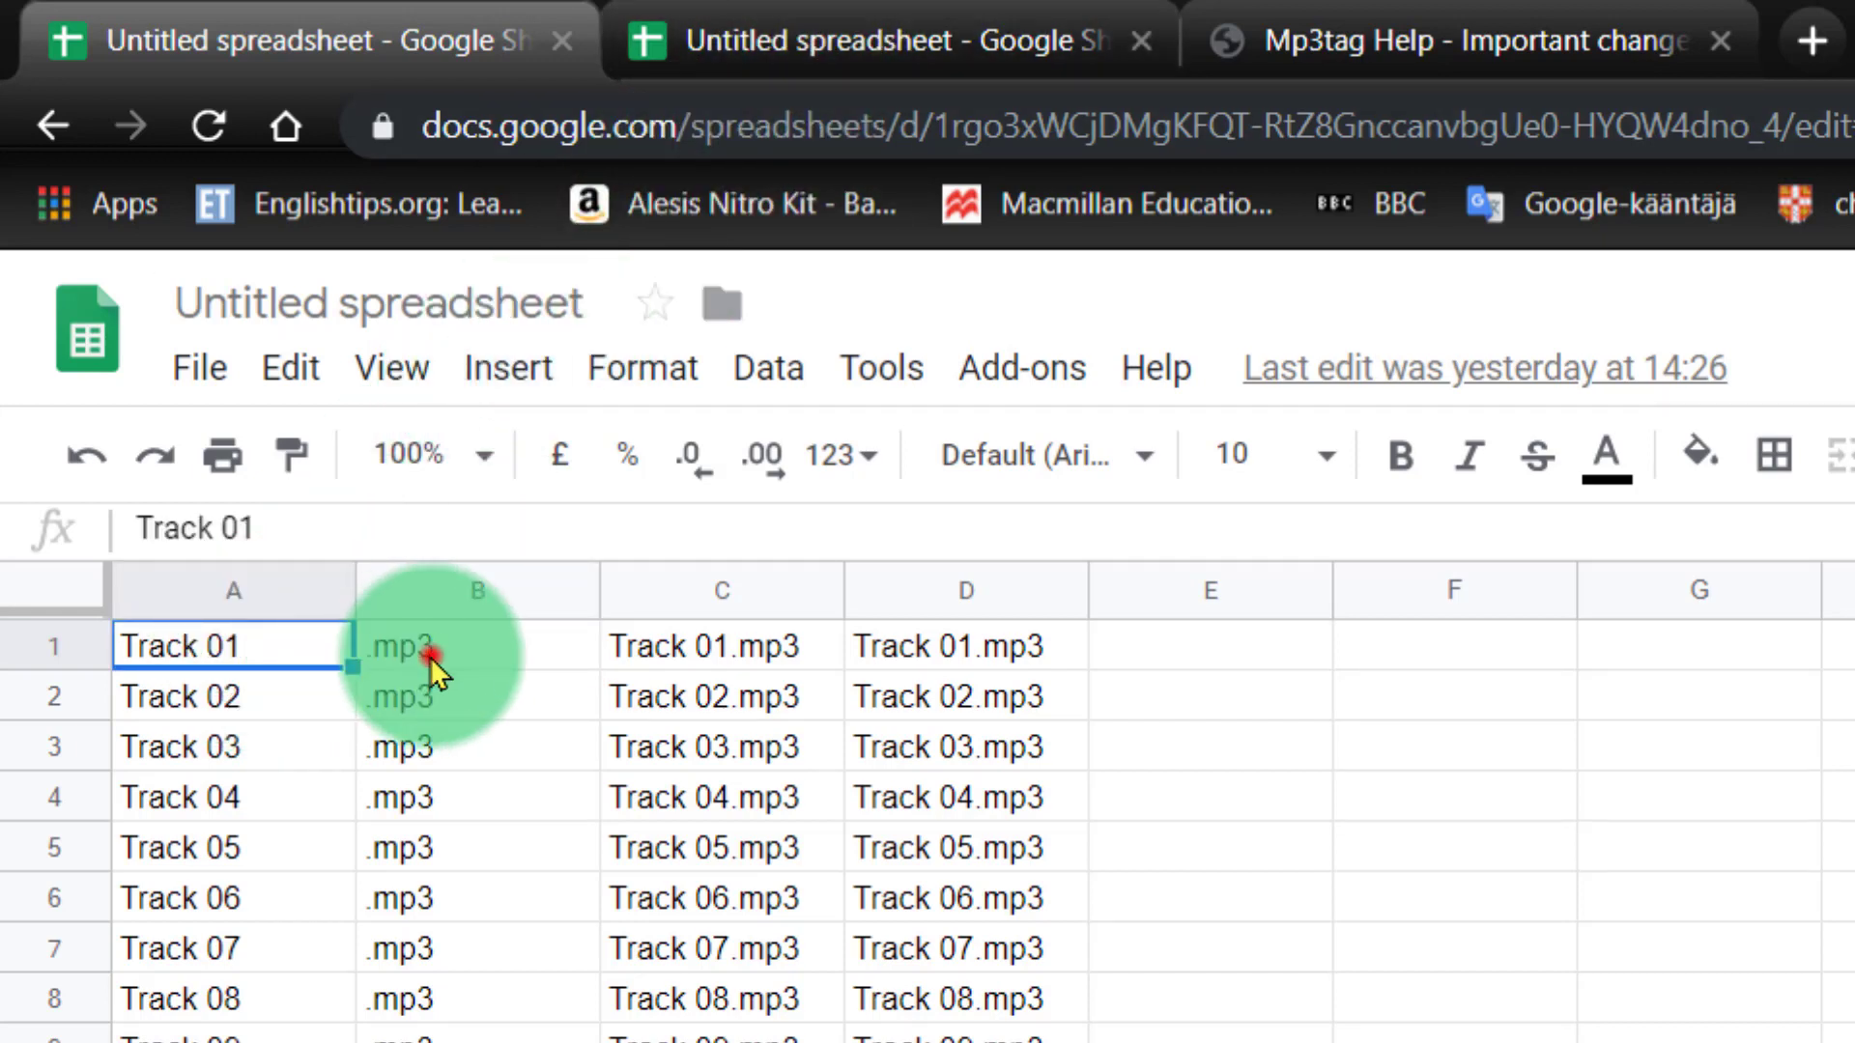
Examine the formula in C1 that joins A1 and B1, and compare it with C2 and D1.
left_click(663, 646)
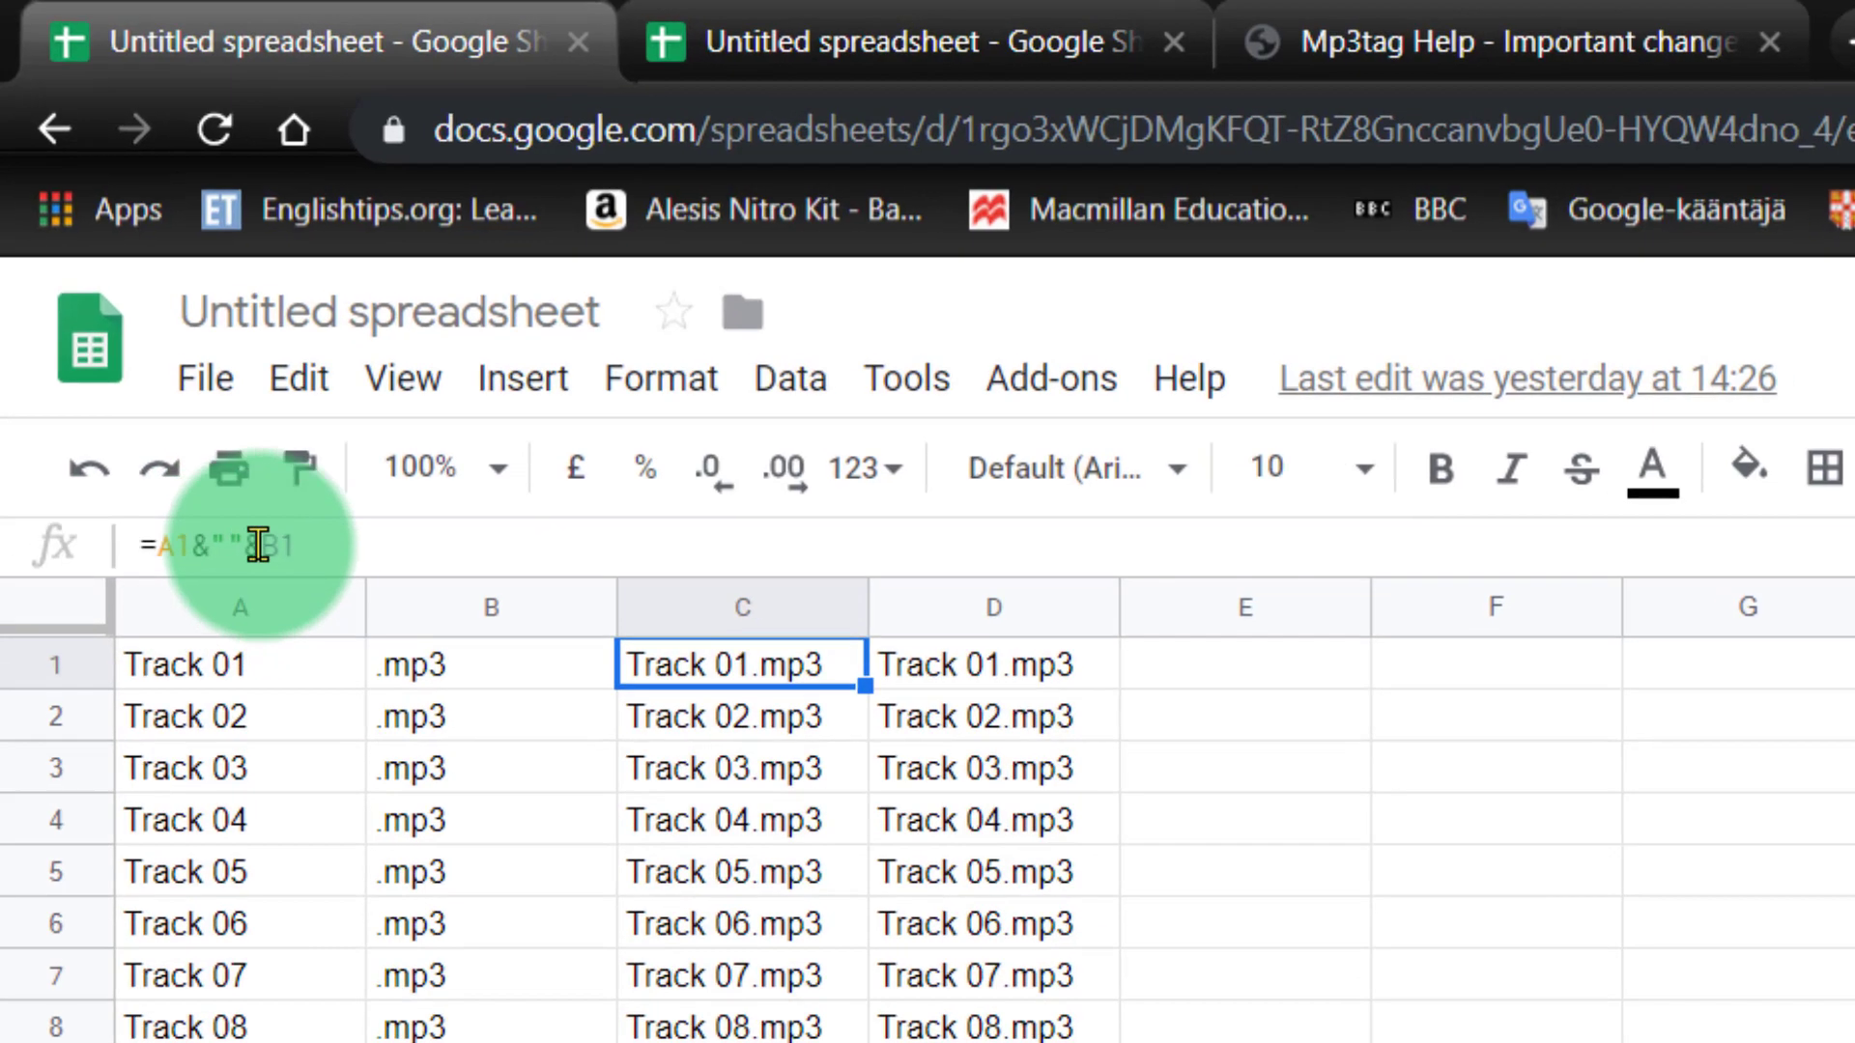
left_click_drag(307, 545, 105, 539)
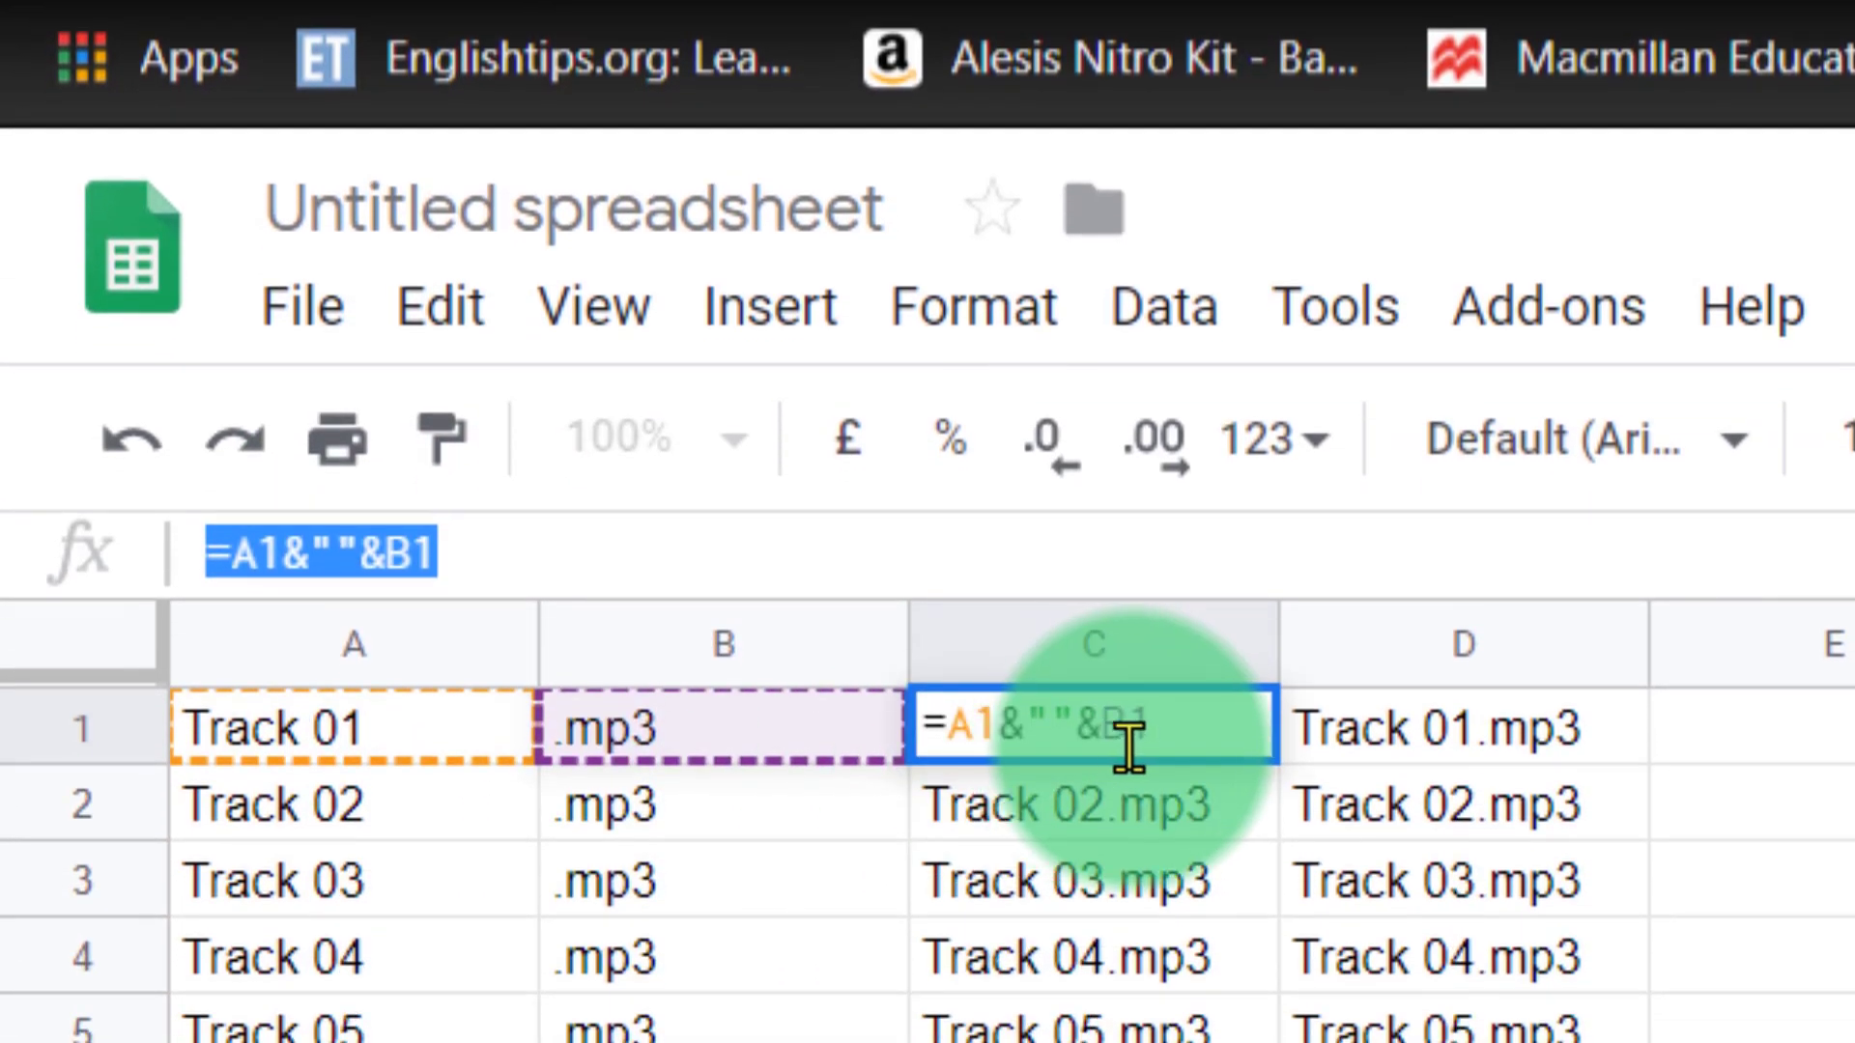
left_click(1069, 831)
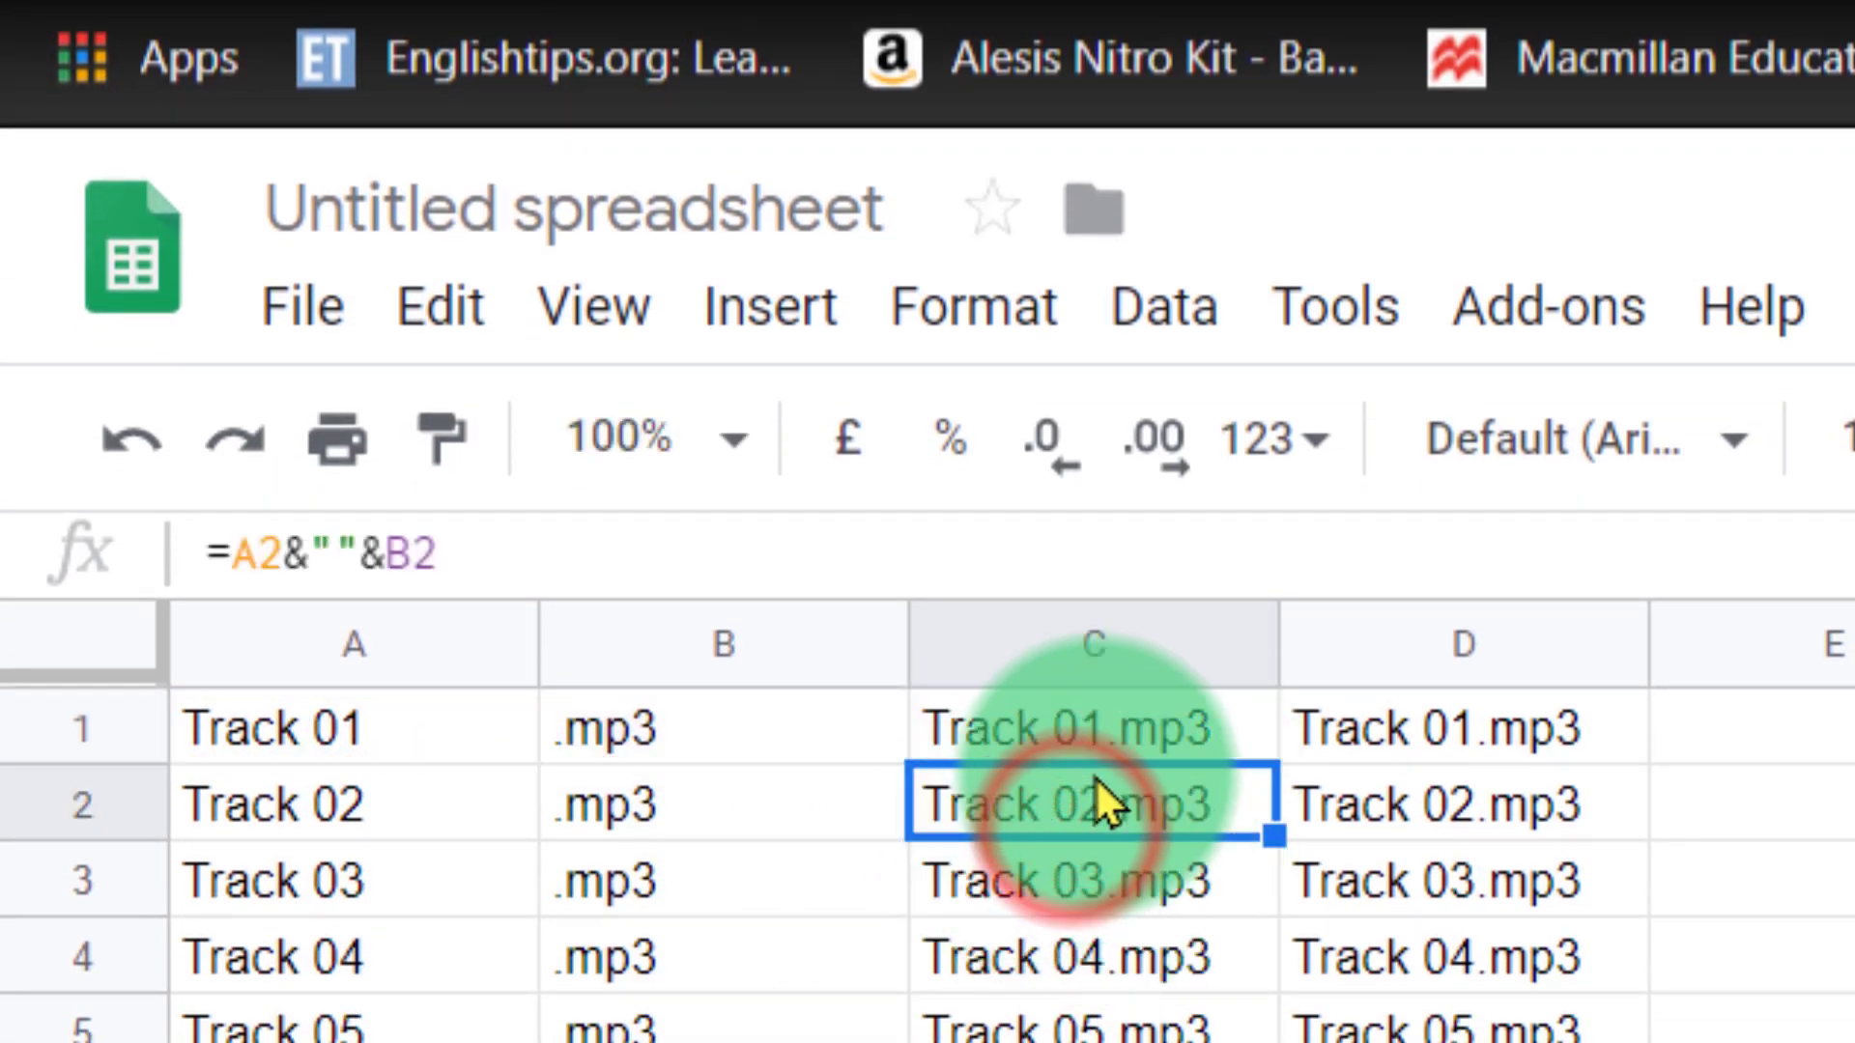
left_click(1089, 751)
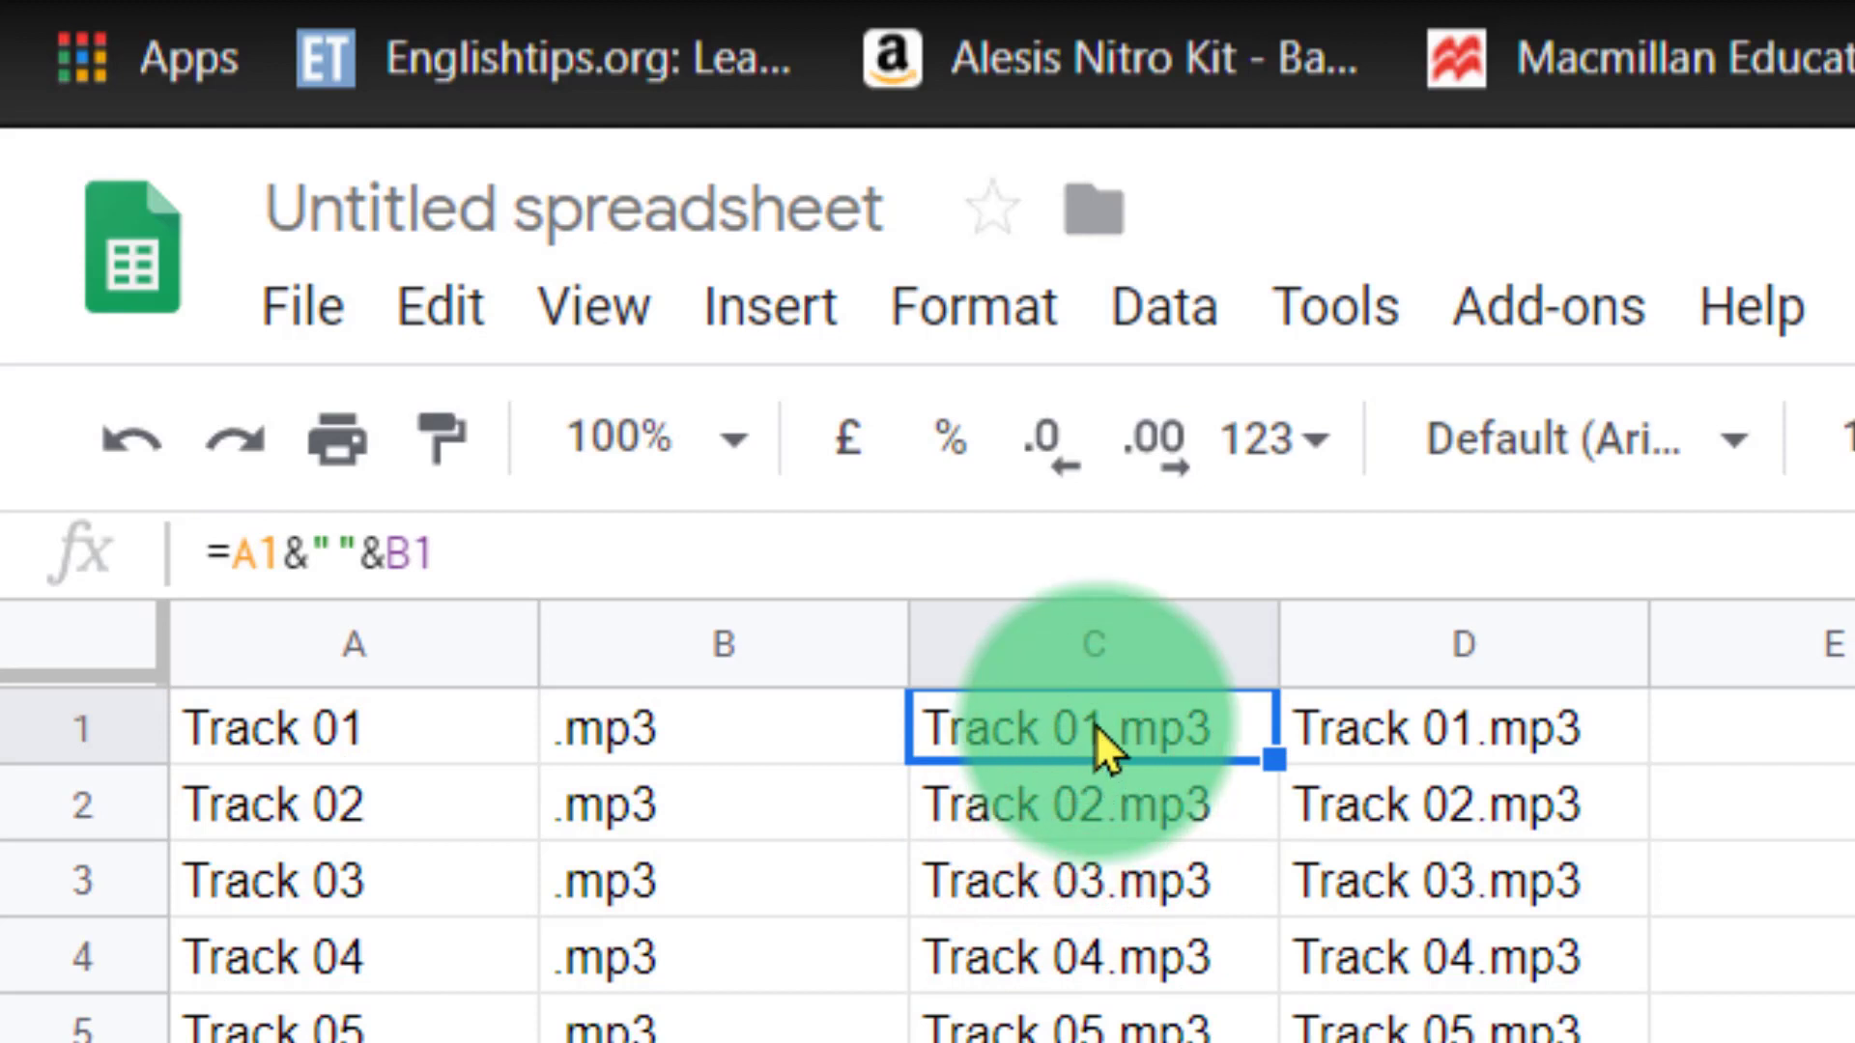
left_click(1444, 726)
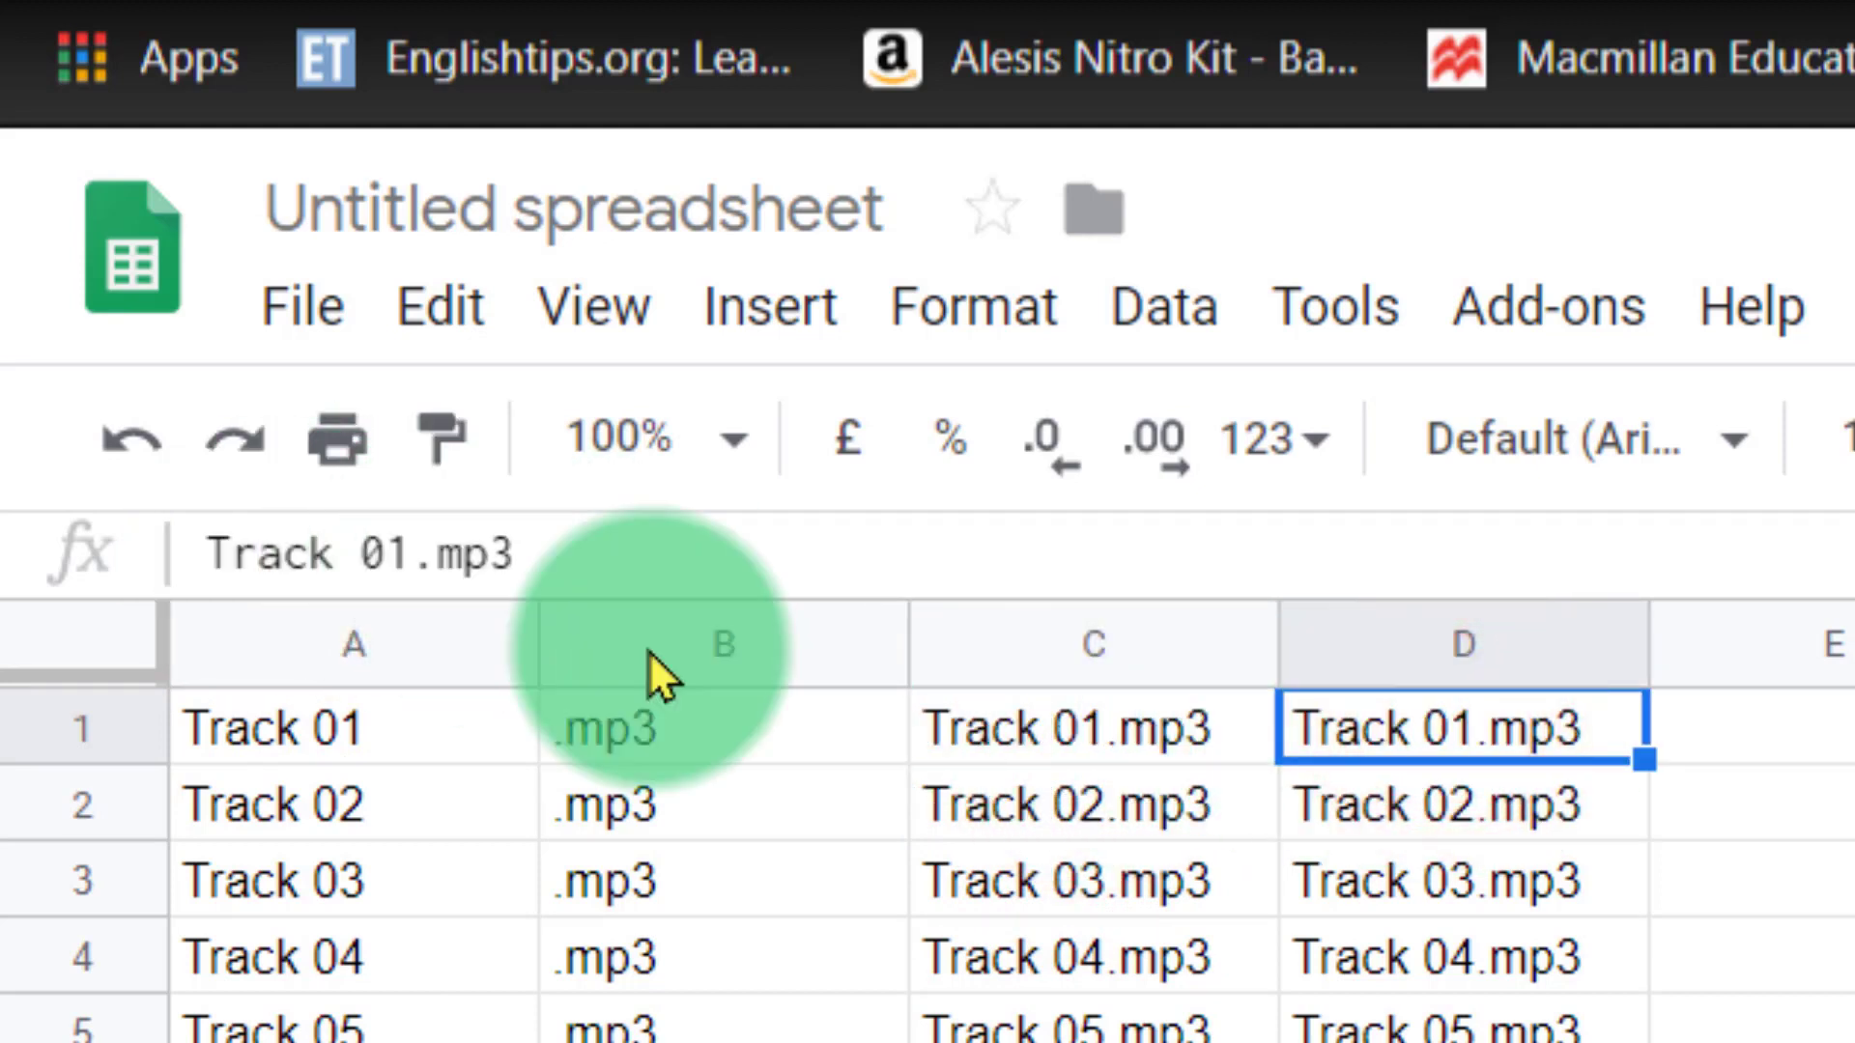
left_click(1028, 727)
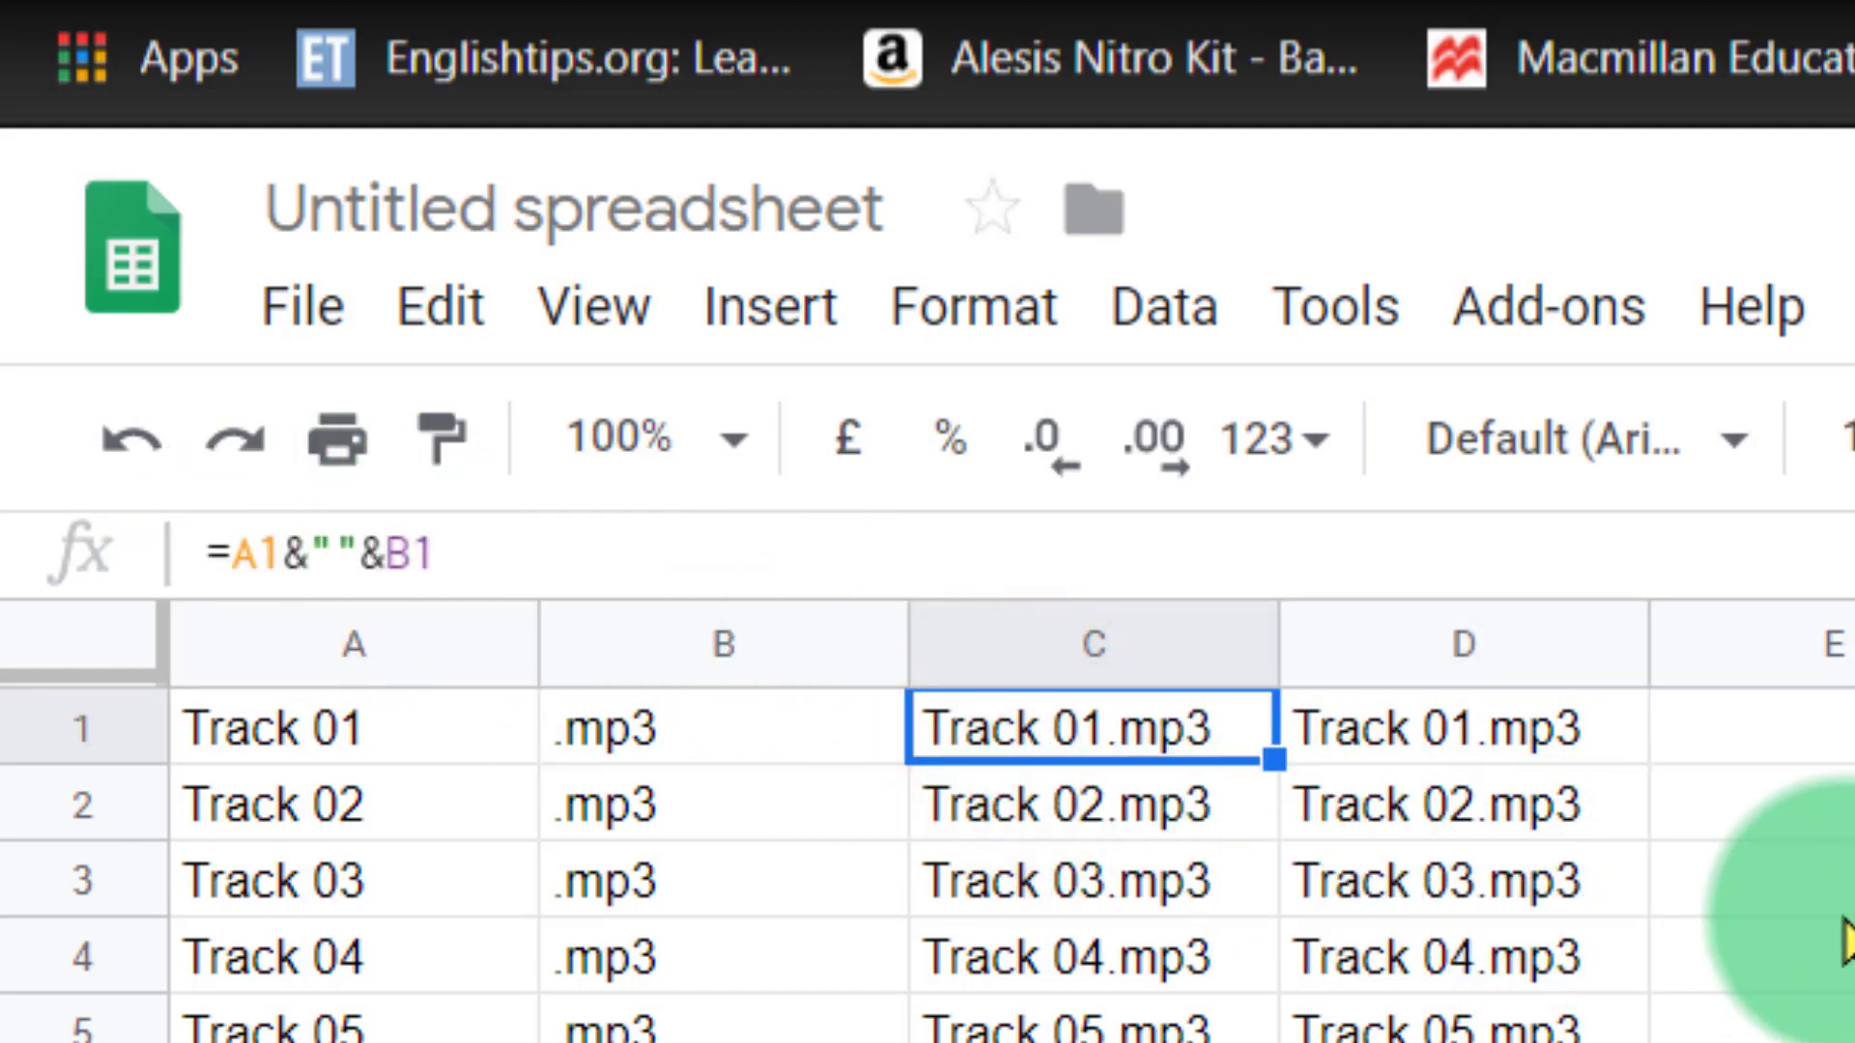
In the new blank spreadsheet, enter Track 01 in A1 and fill the series down column A to Track 33.
left_click(1824, 986)
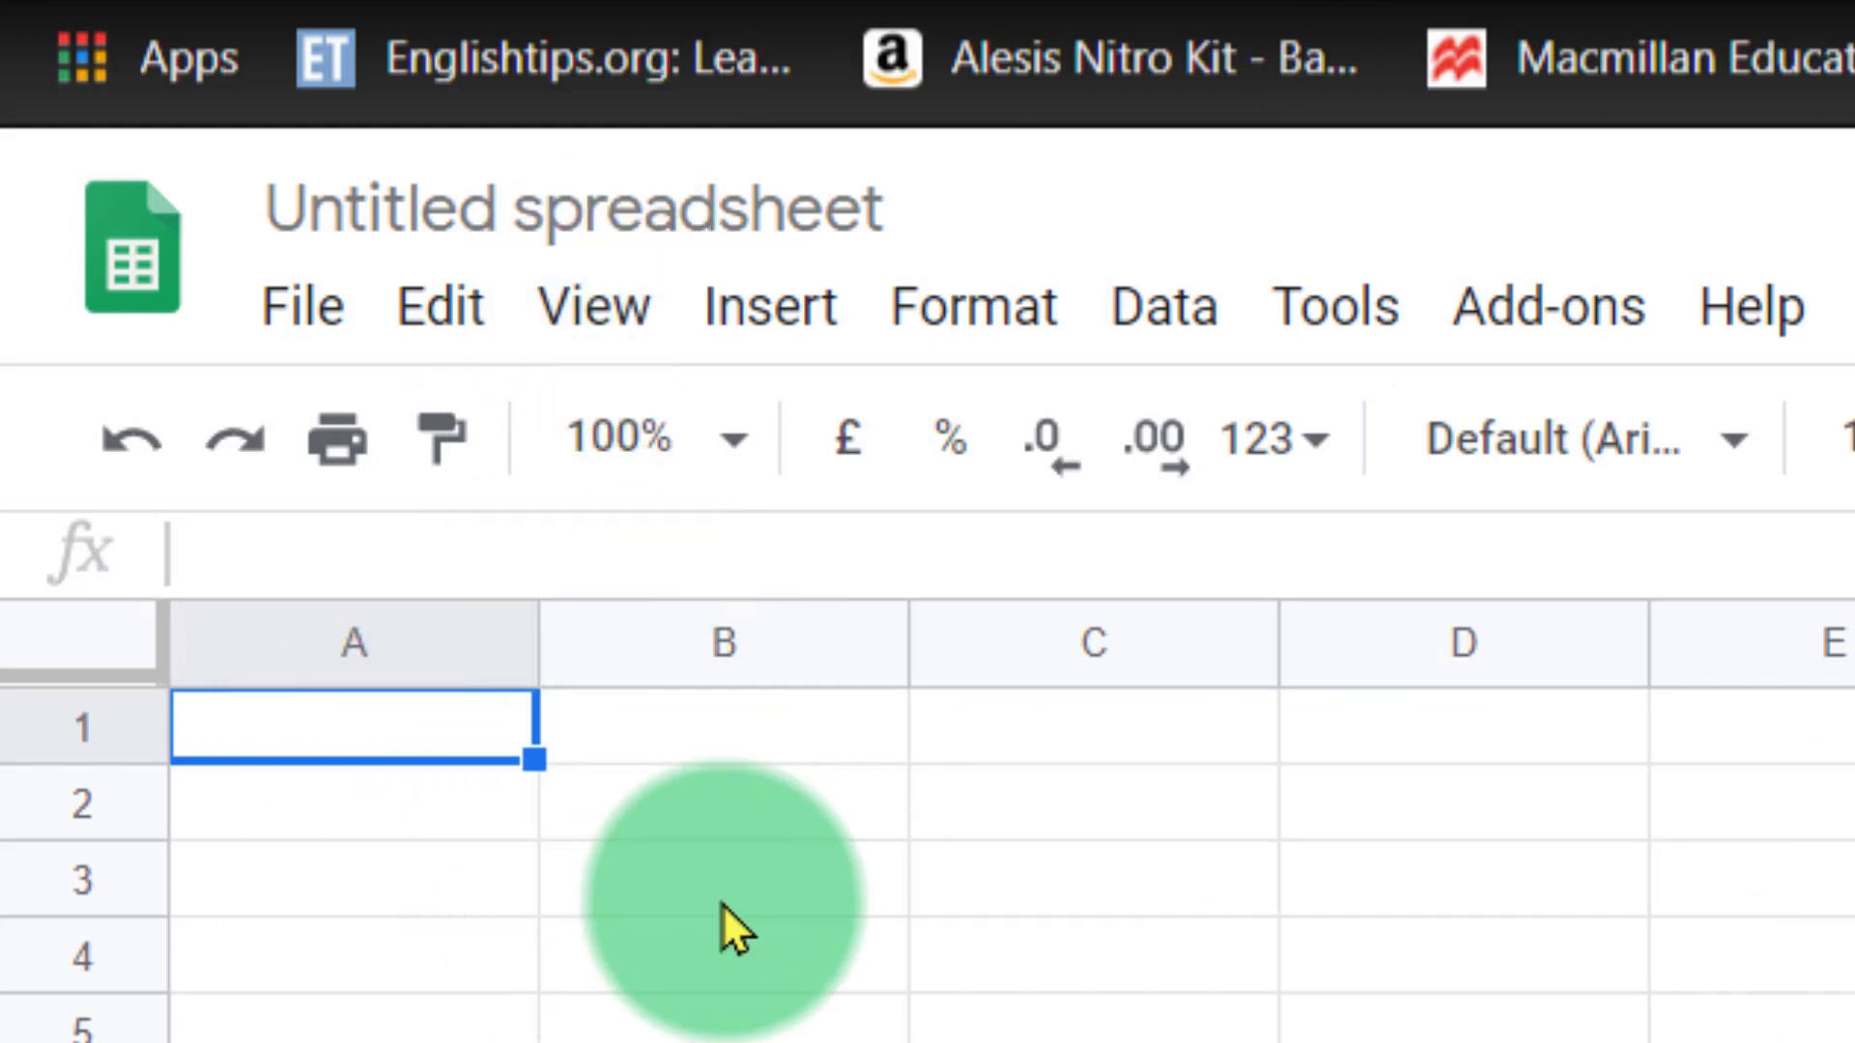
type("Track 01")
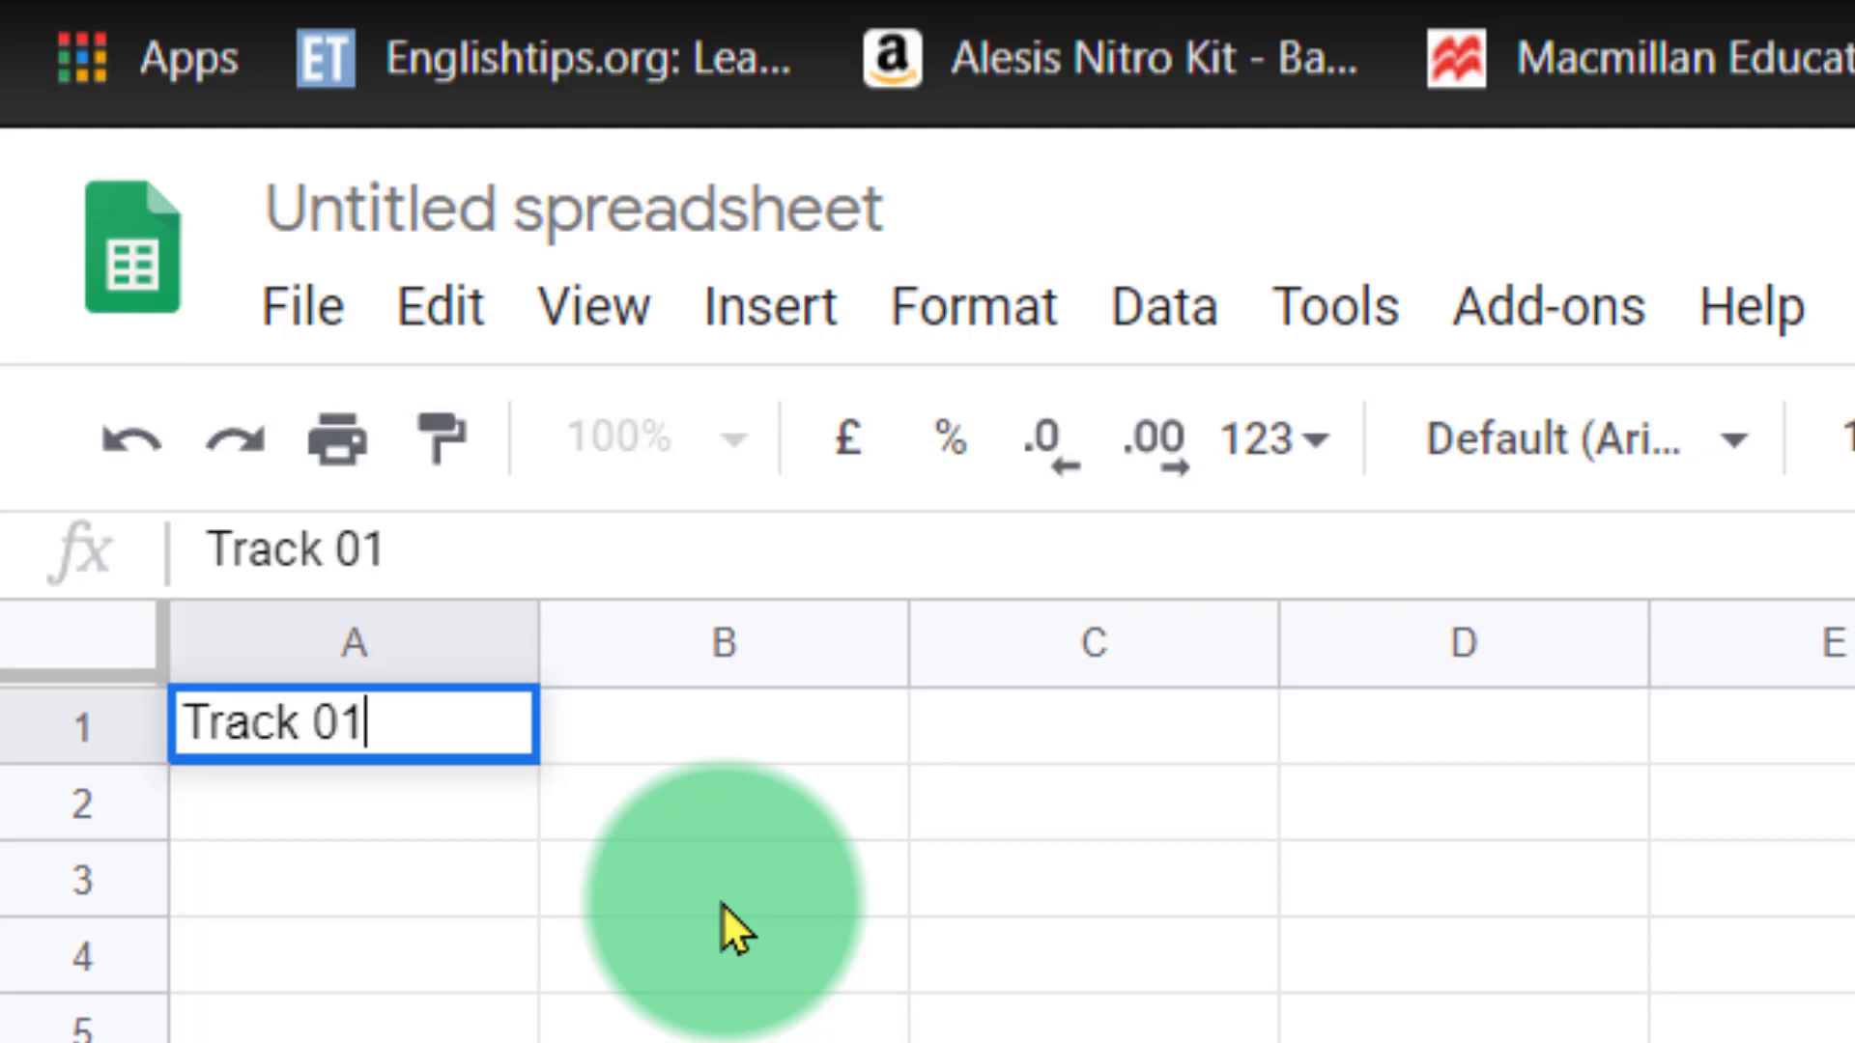
left_click(362, 962)
left_click(411, 725)
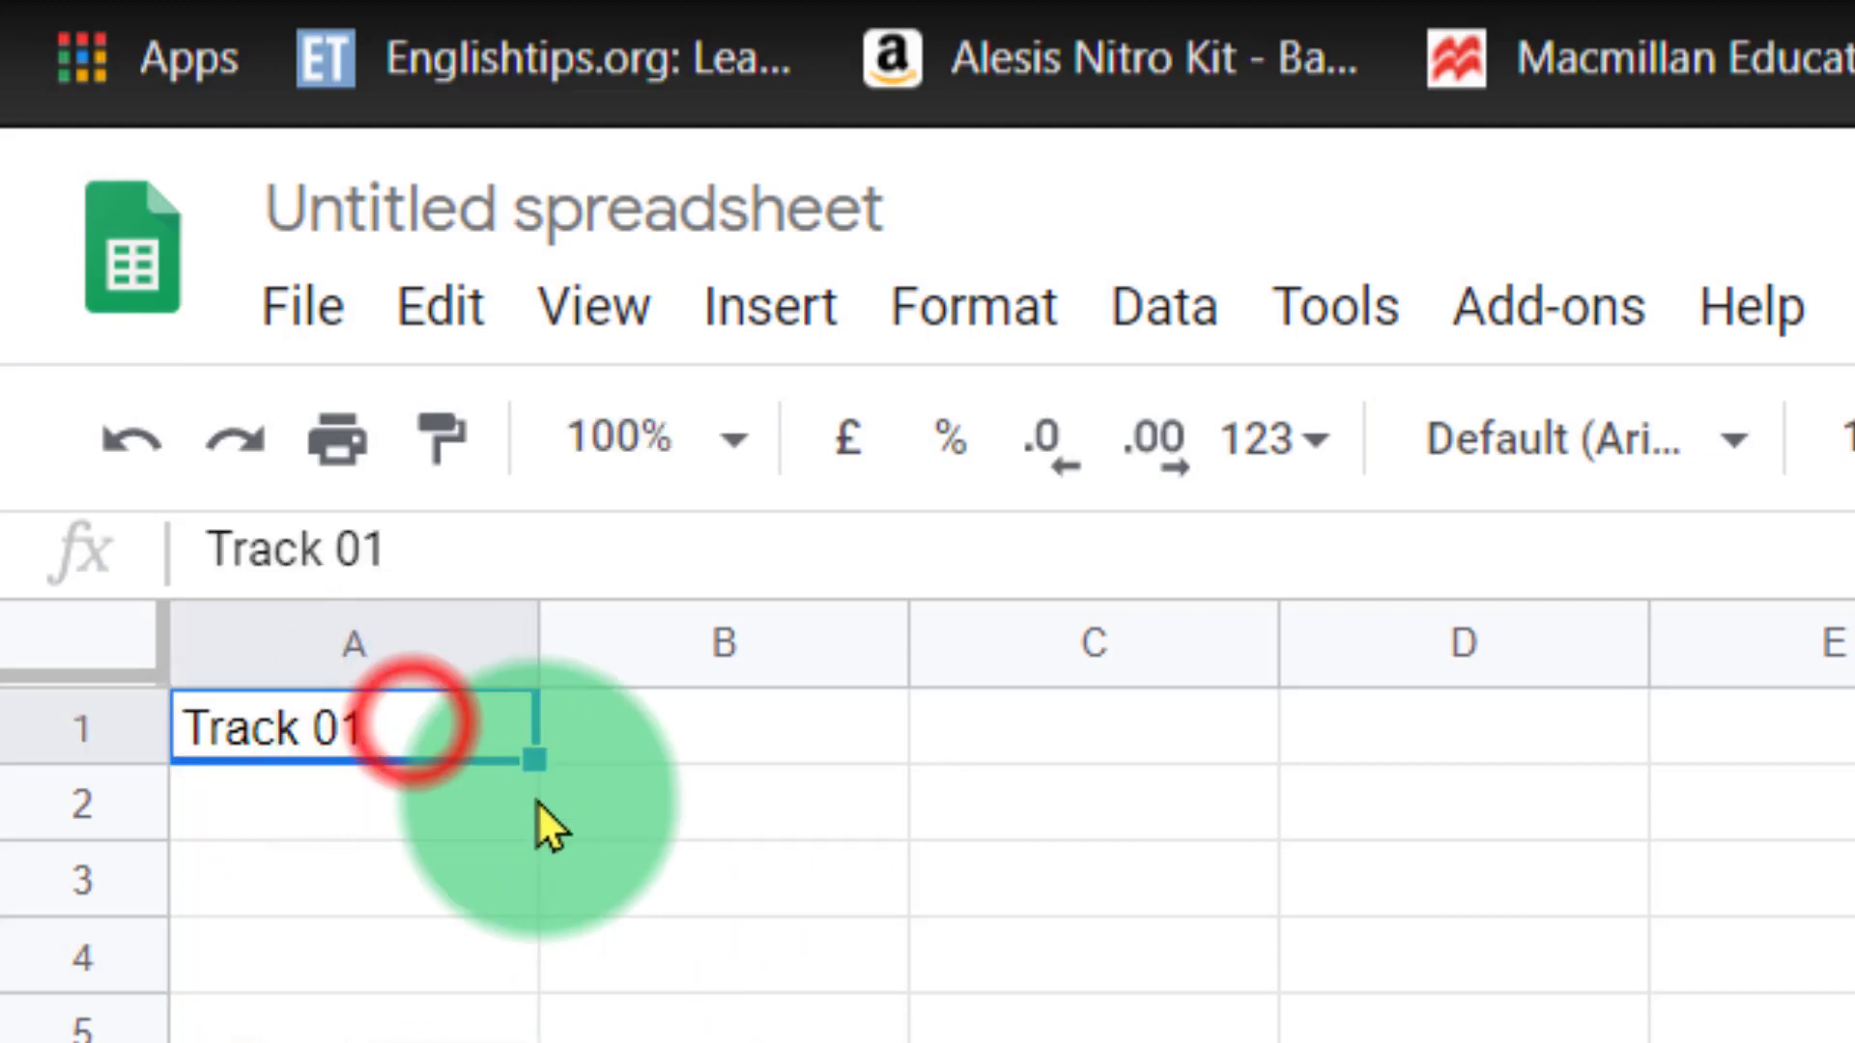
left_click_drag(534, 760, 536, 1039)
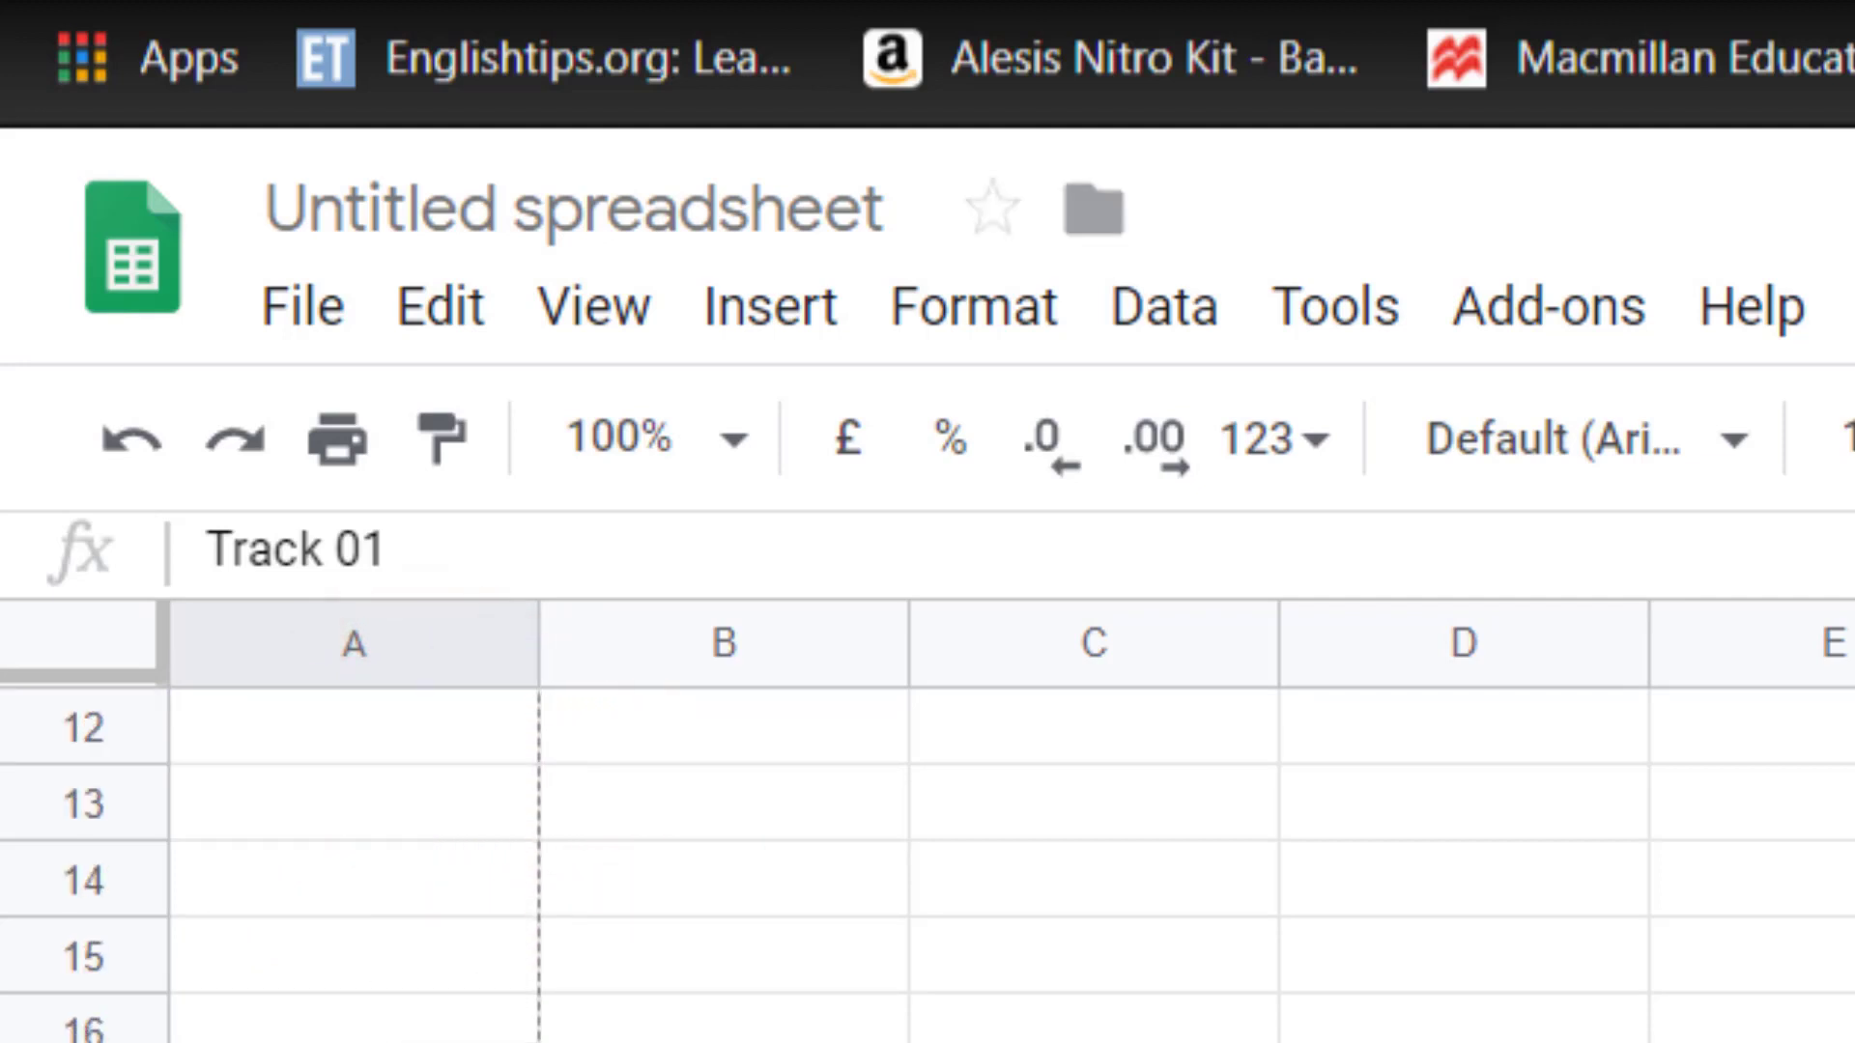
left_click_drag(536, 1039, 530, 1042)
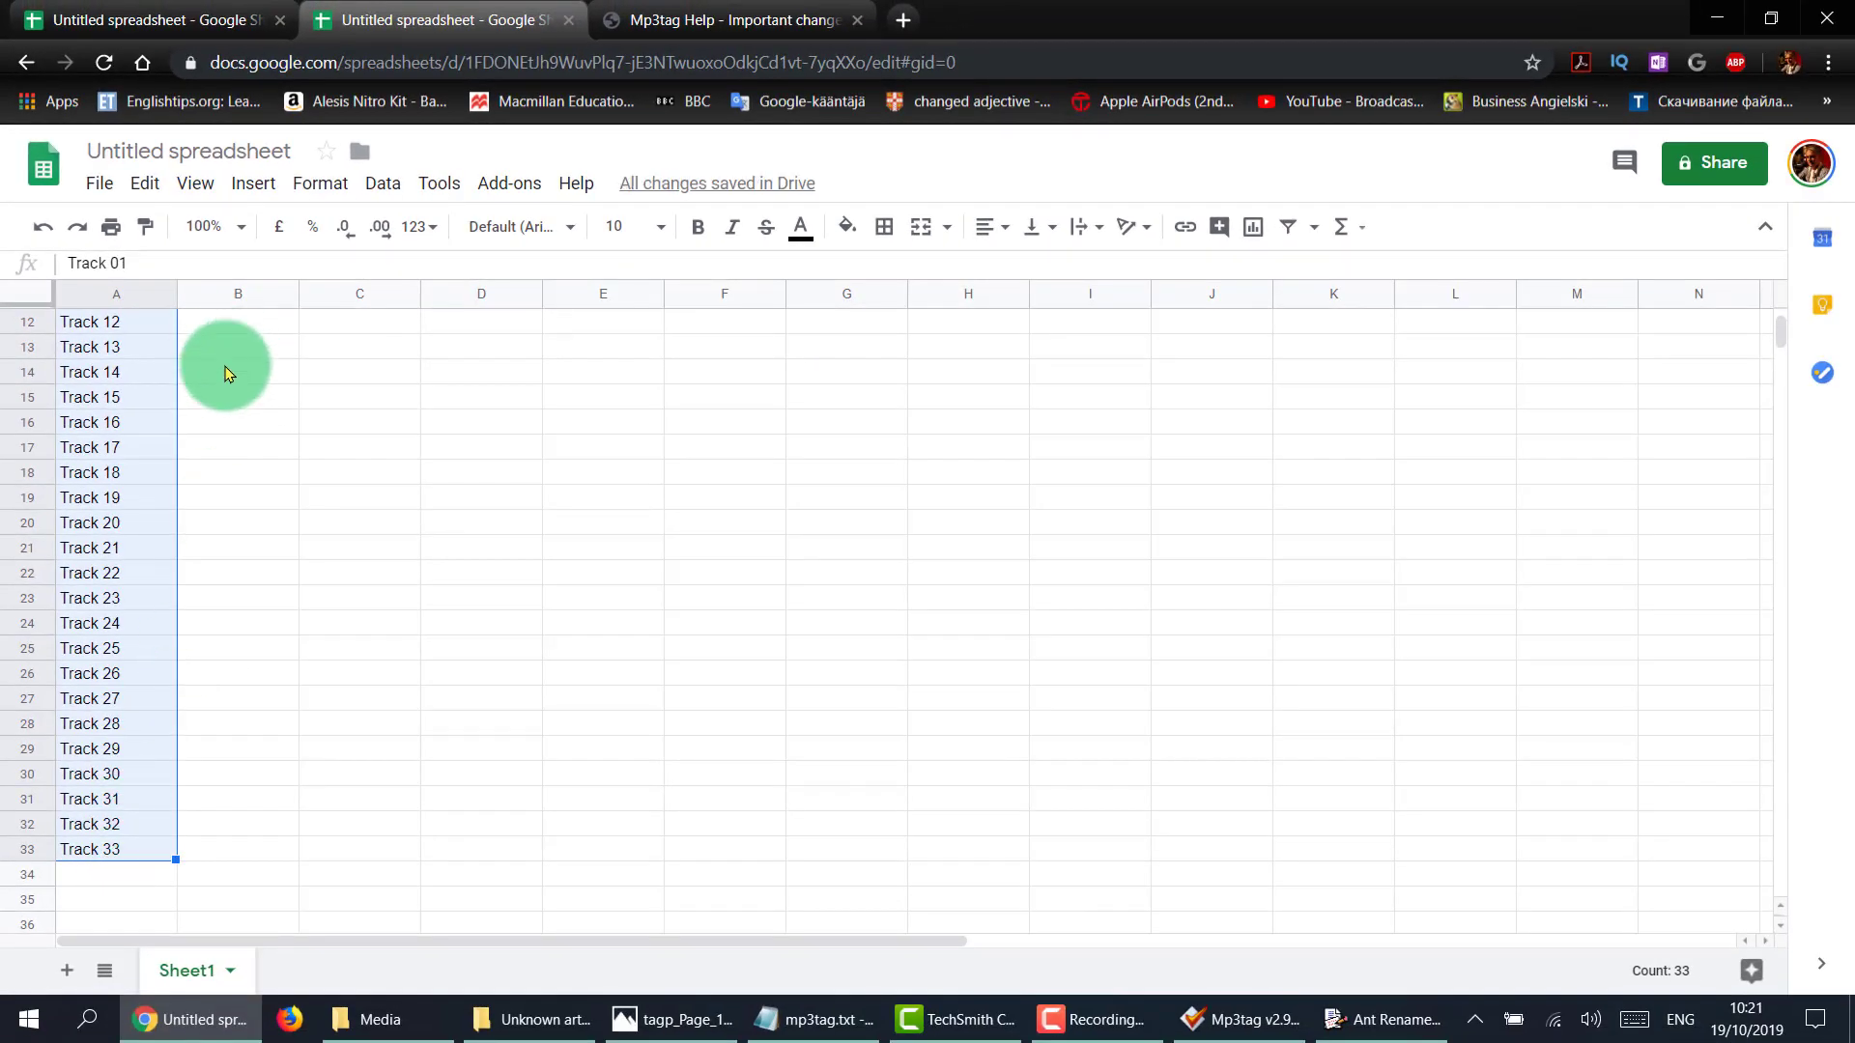
Enter the extension .mp3 in cell B1 beside Track 01.
scroll(225, 373, "up", 4)
left_click(228, 322)
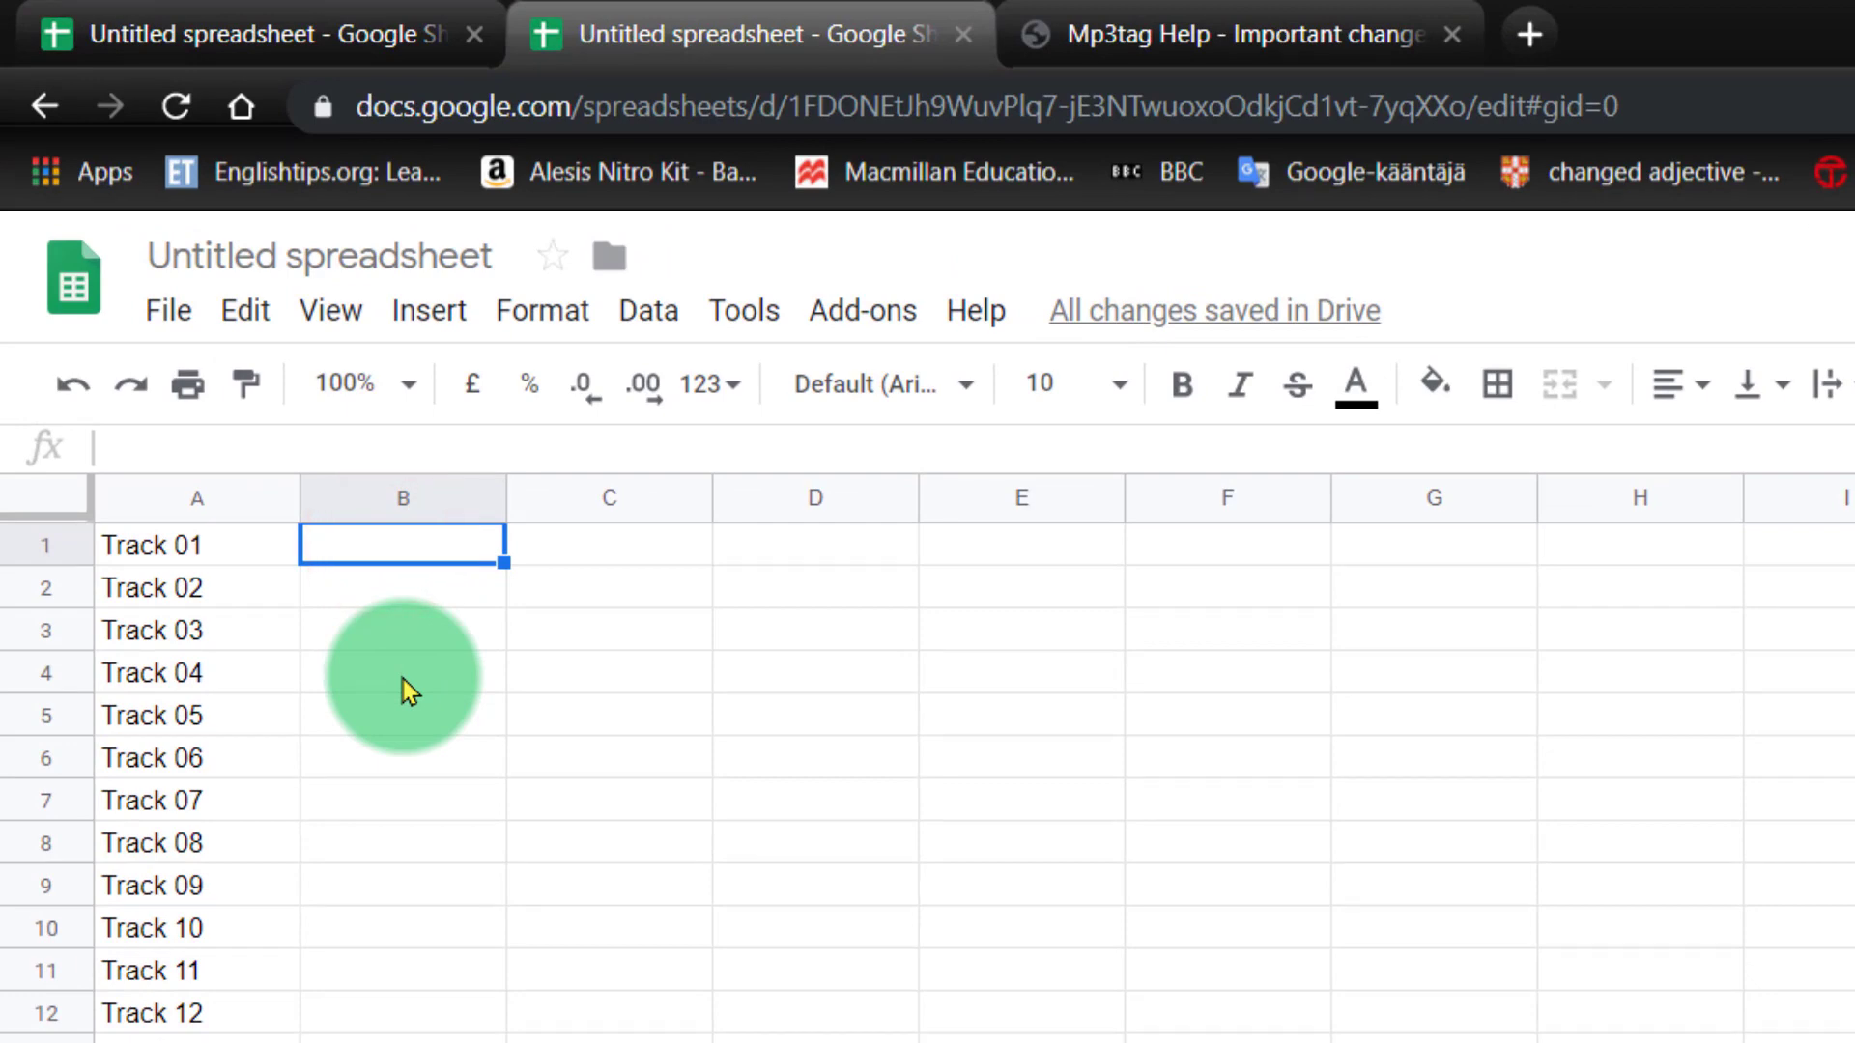
type(".mp")
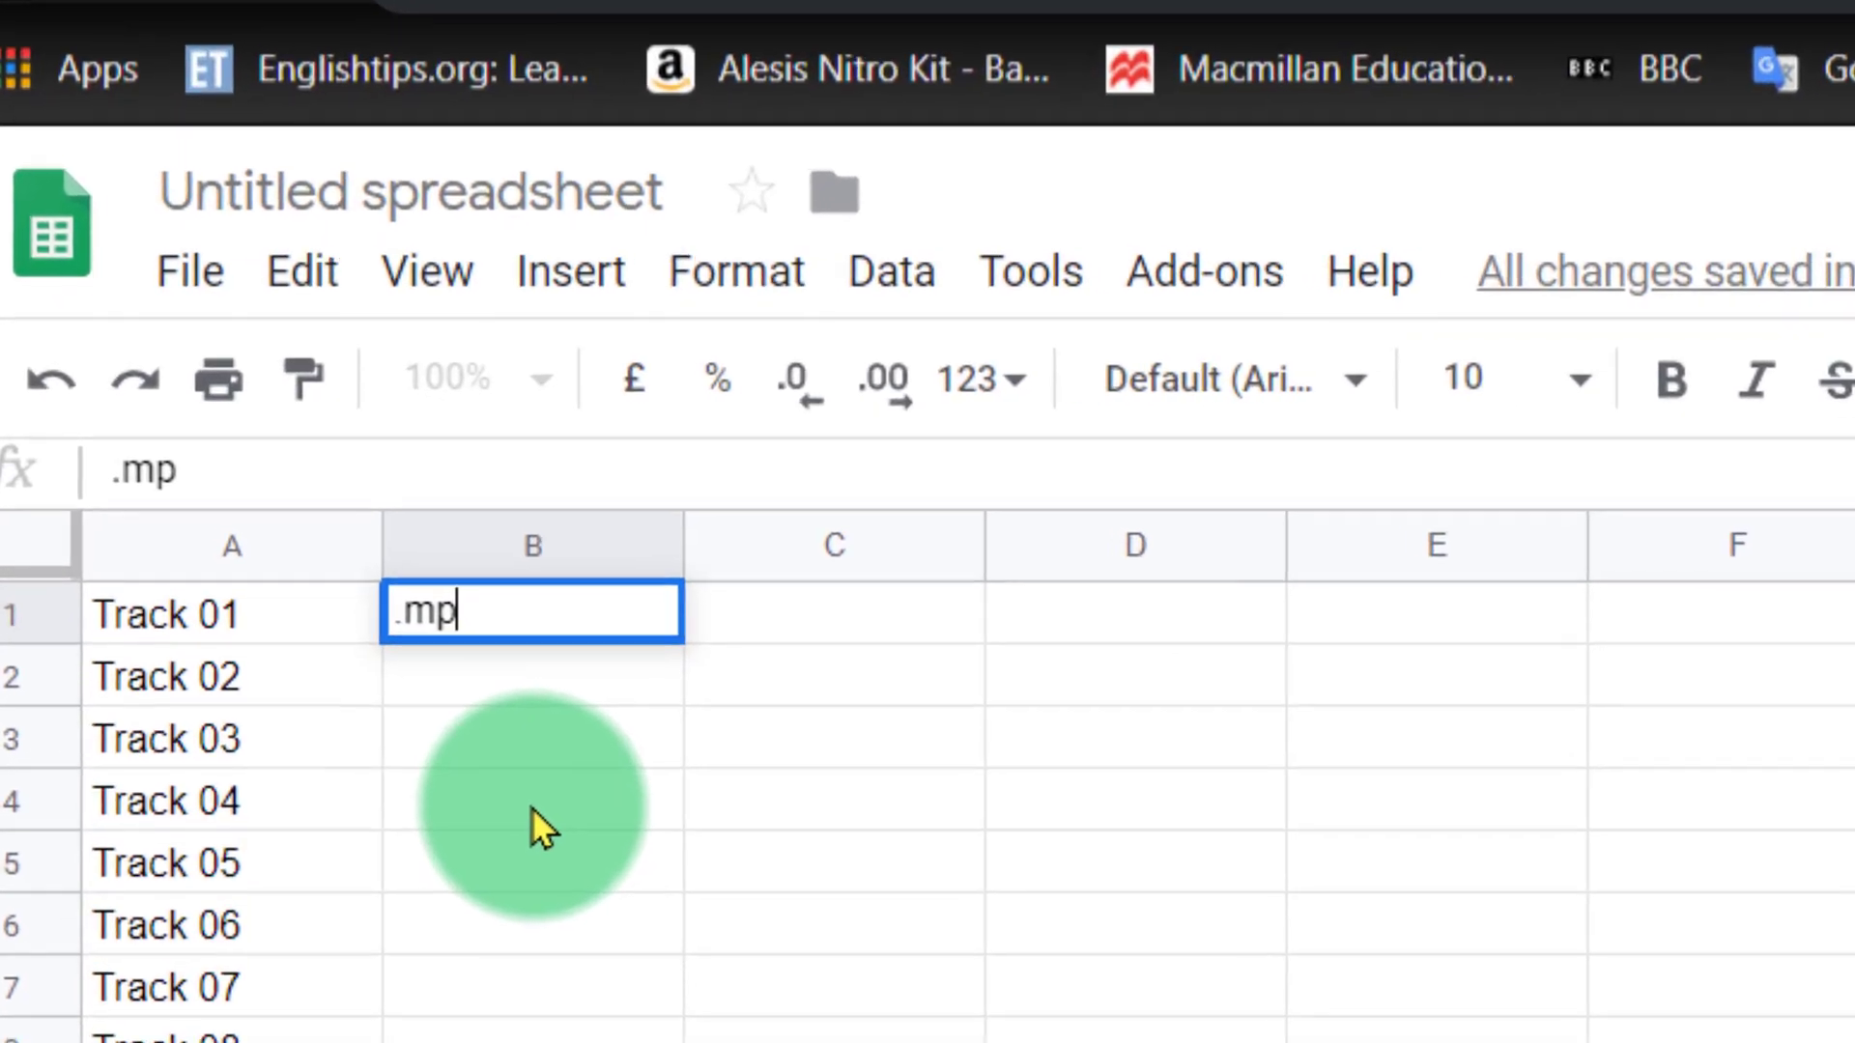
type("3")
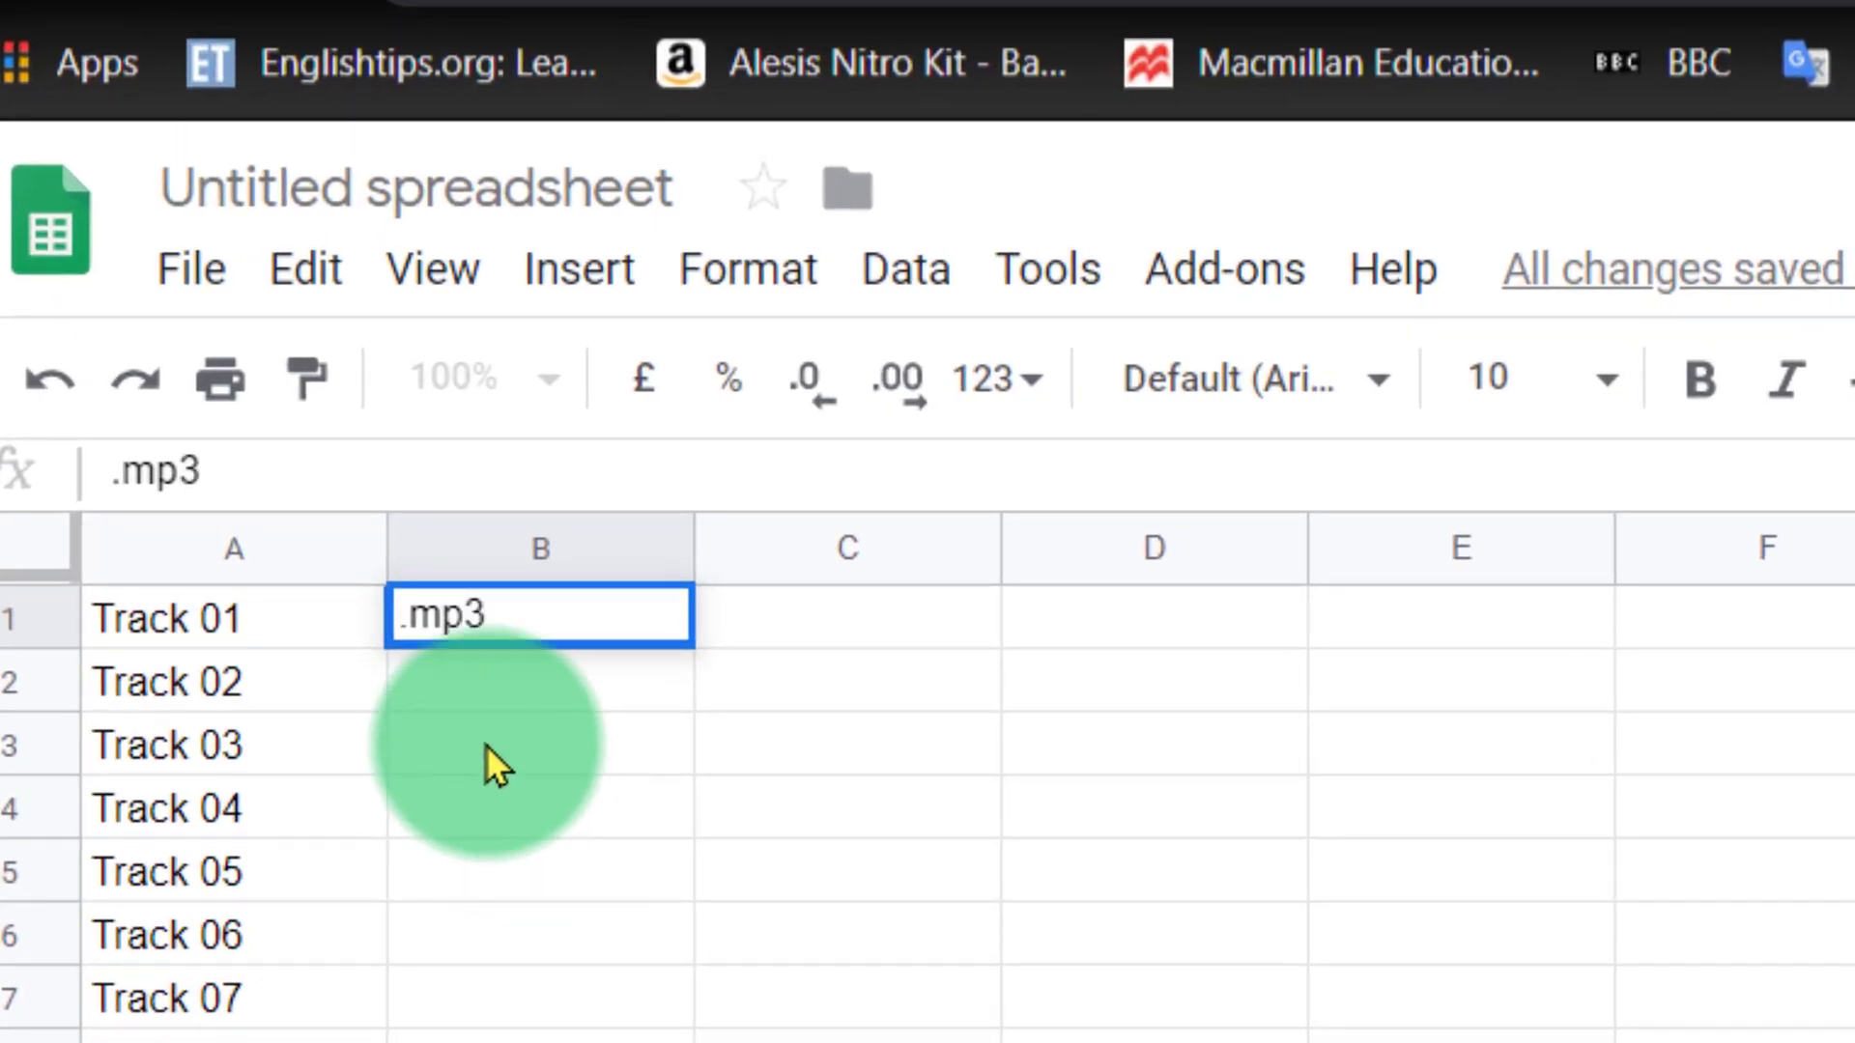
left_click(495, 697)
Try to fill the extension from B1 down to B4, and undo the fill.
left_click(515, 618)
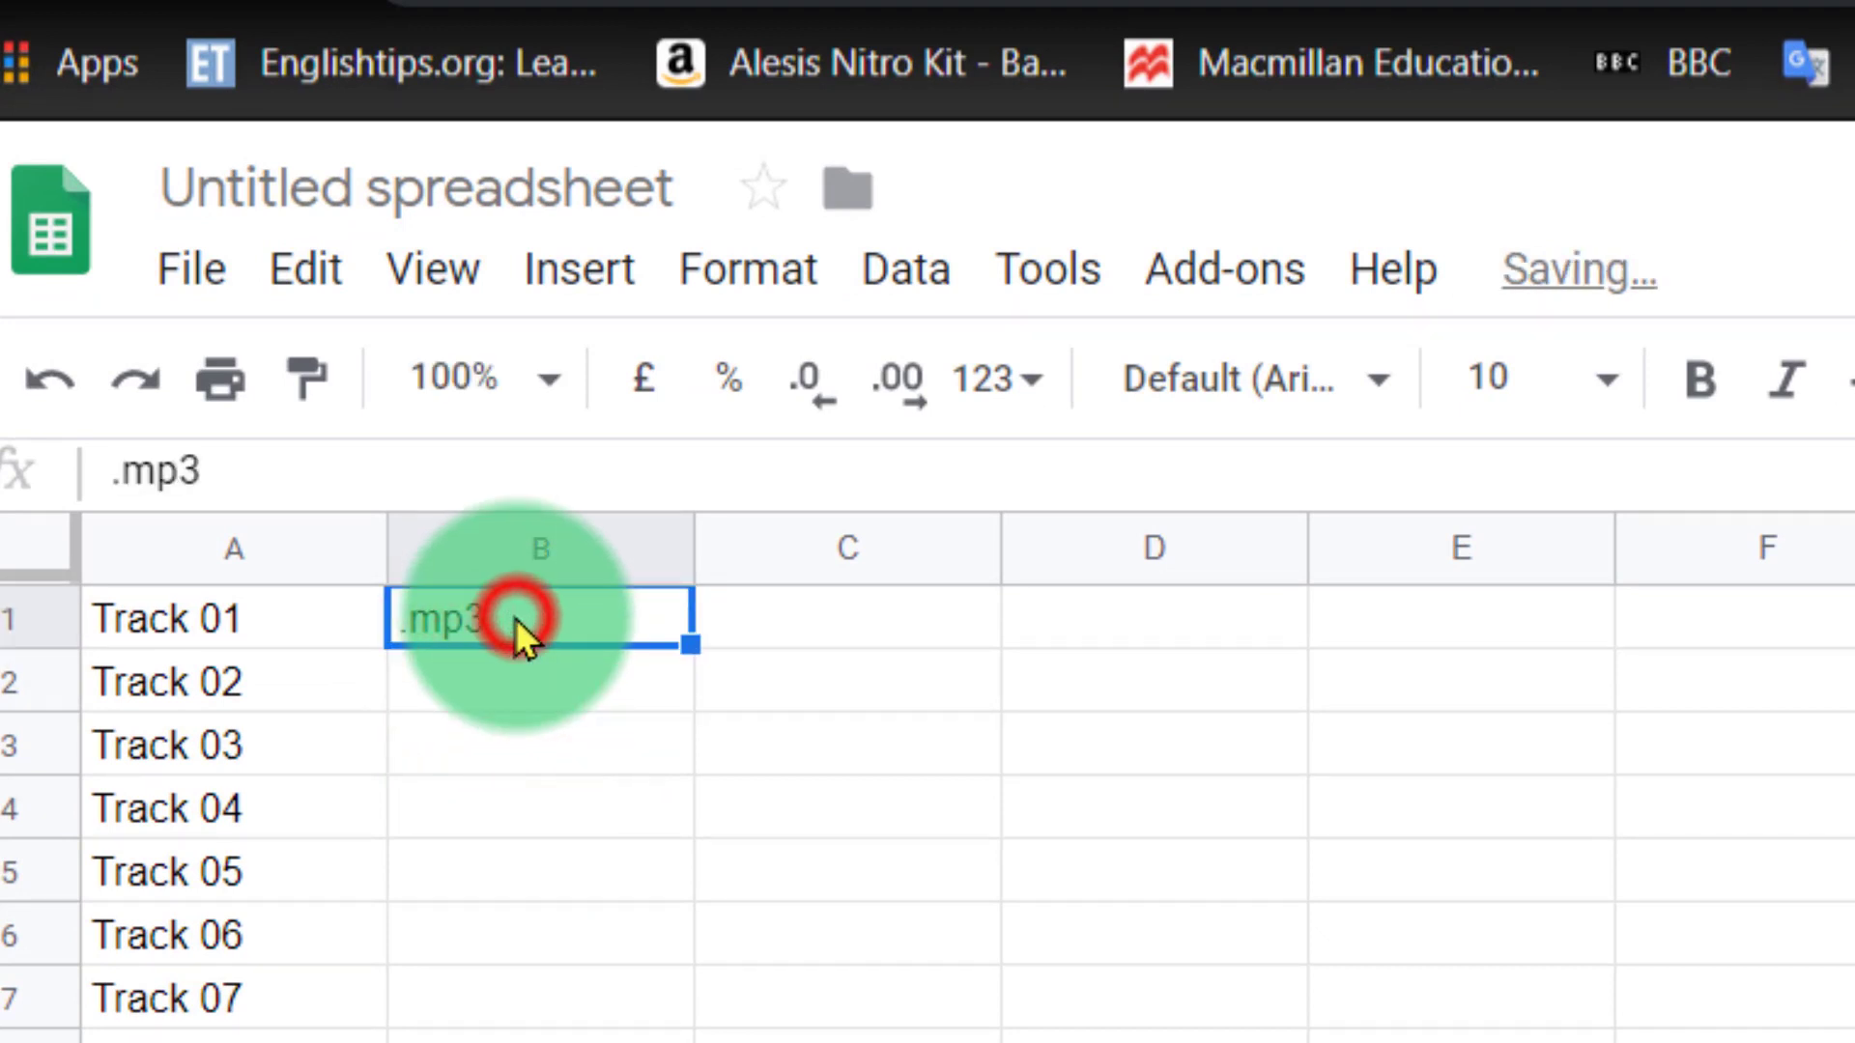
left_click_drag(690, 640, 676, 837)
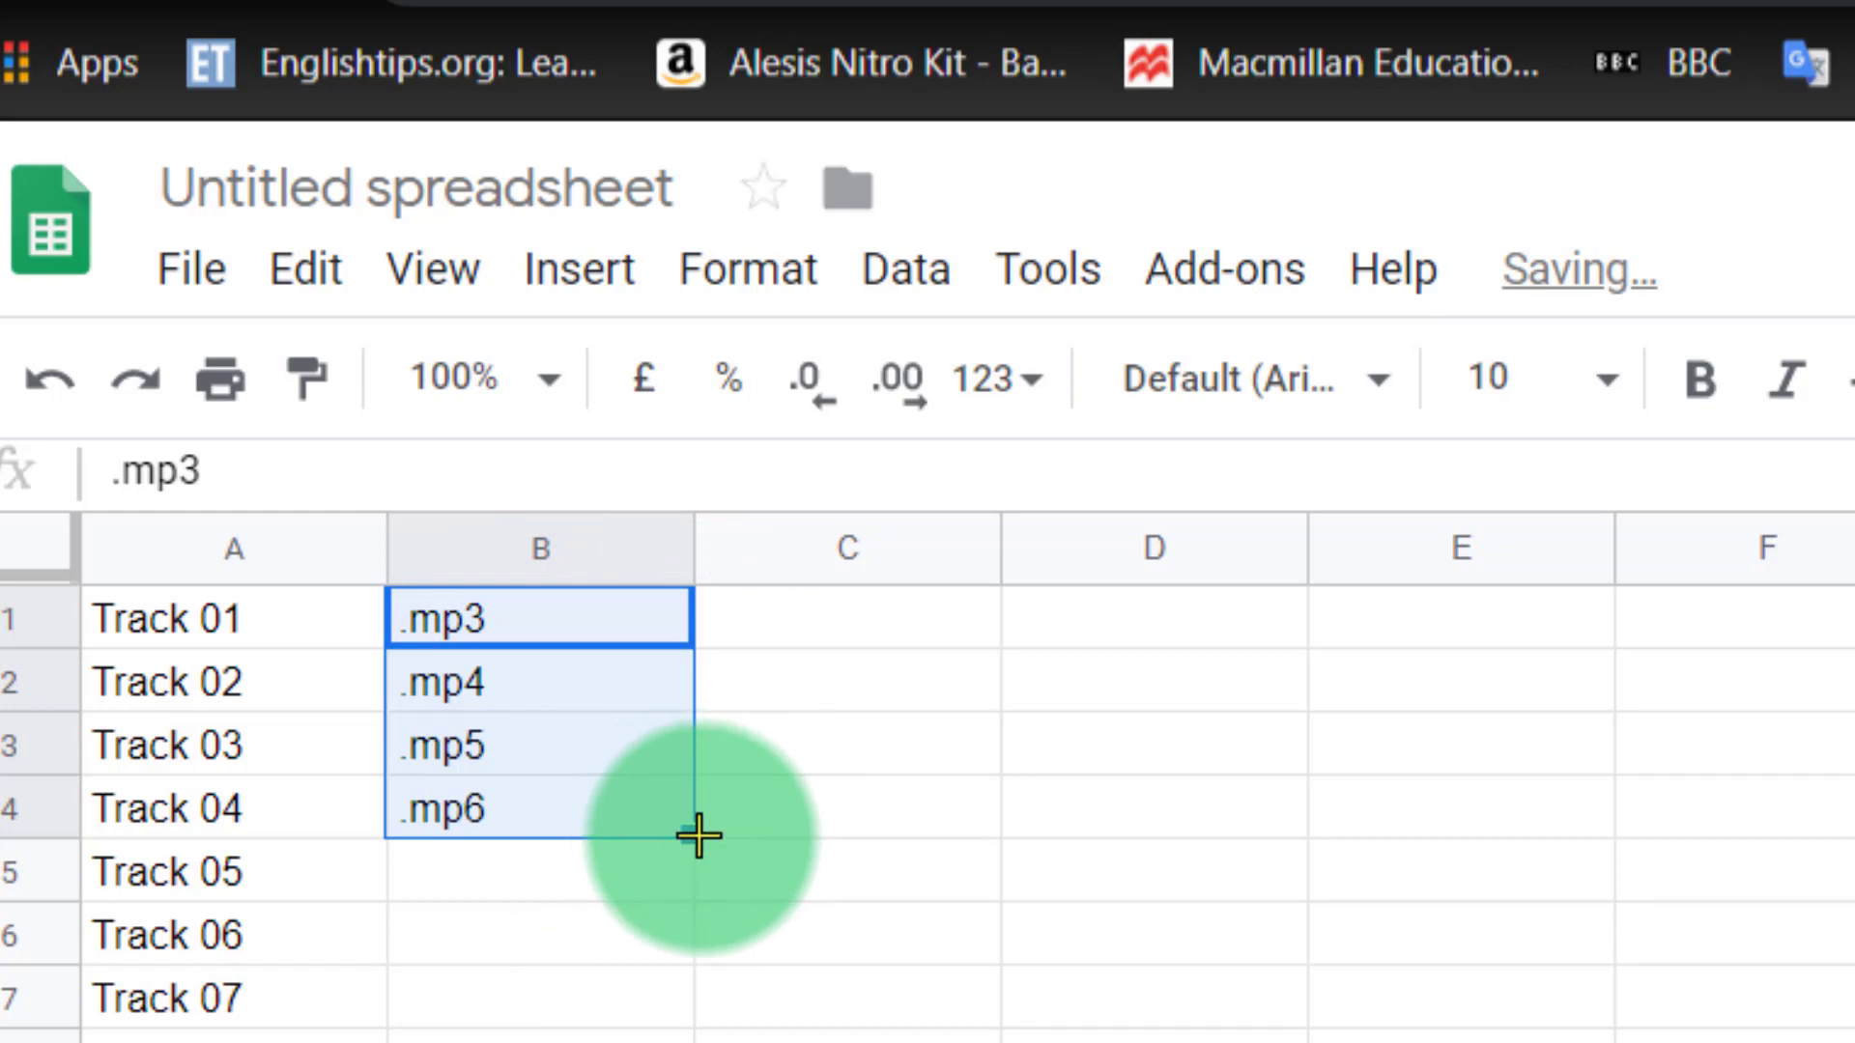
key("ctrl+z")
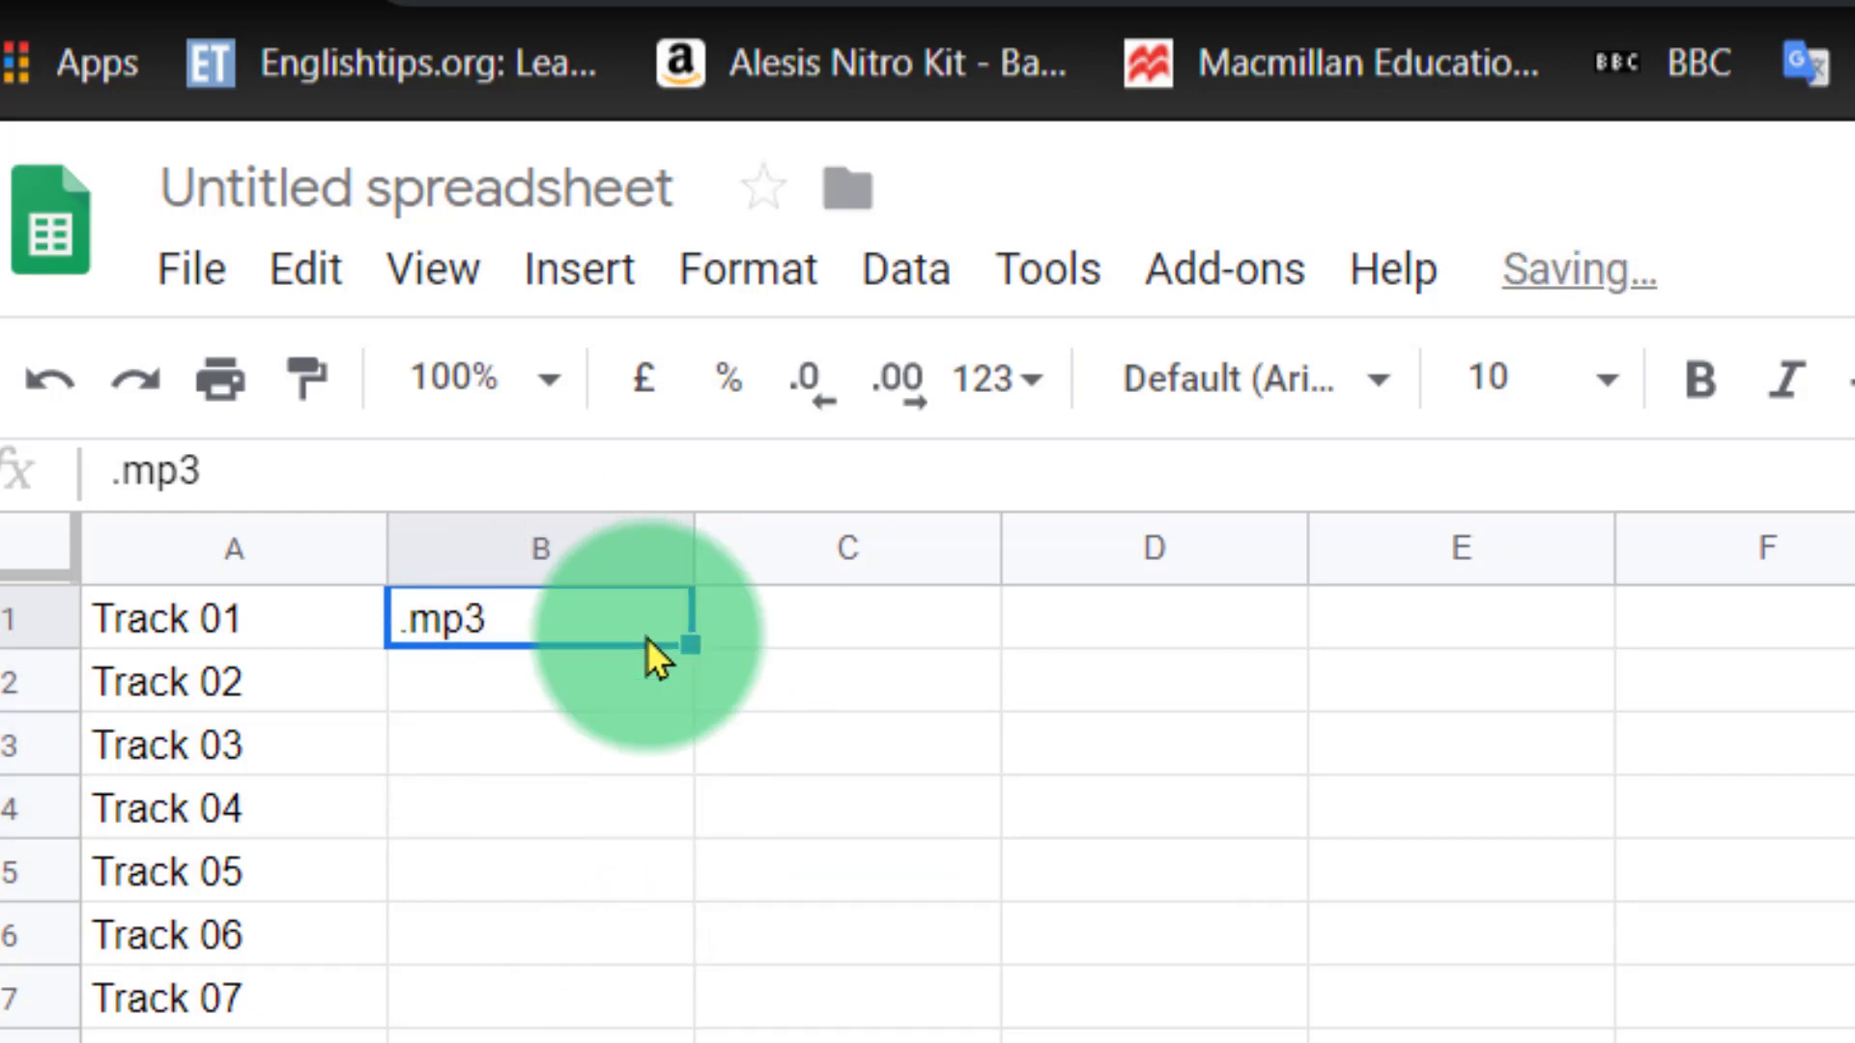
left_click(759, 764)
Copy the .mp3 extension from B1 into B2.
left_click(560, 607)
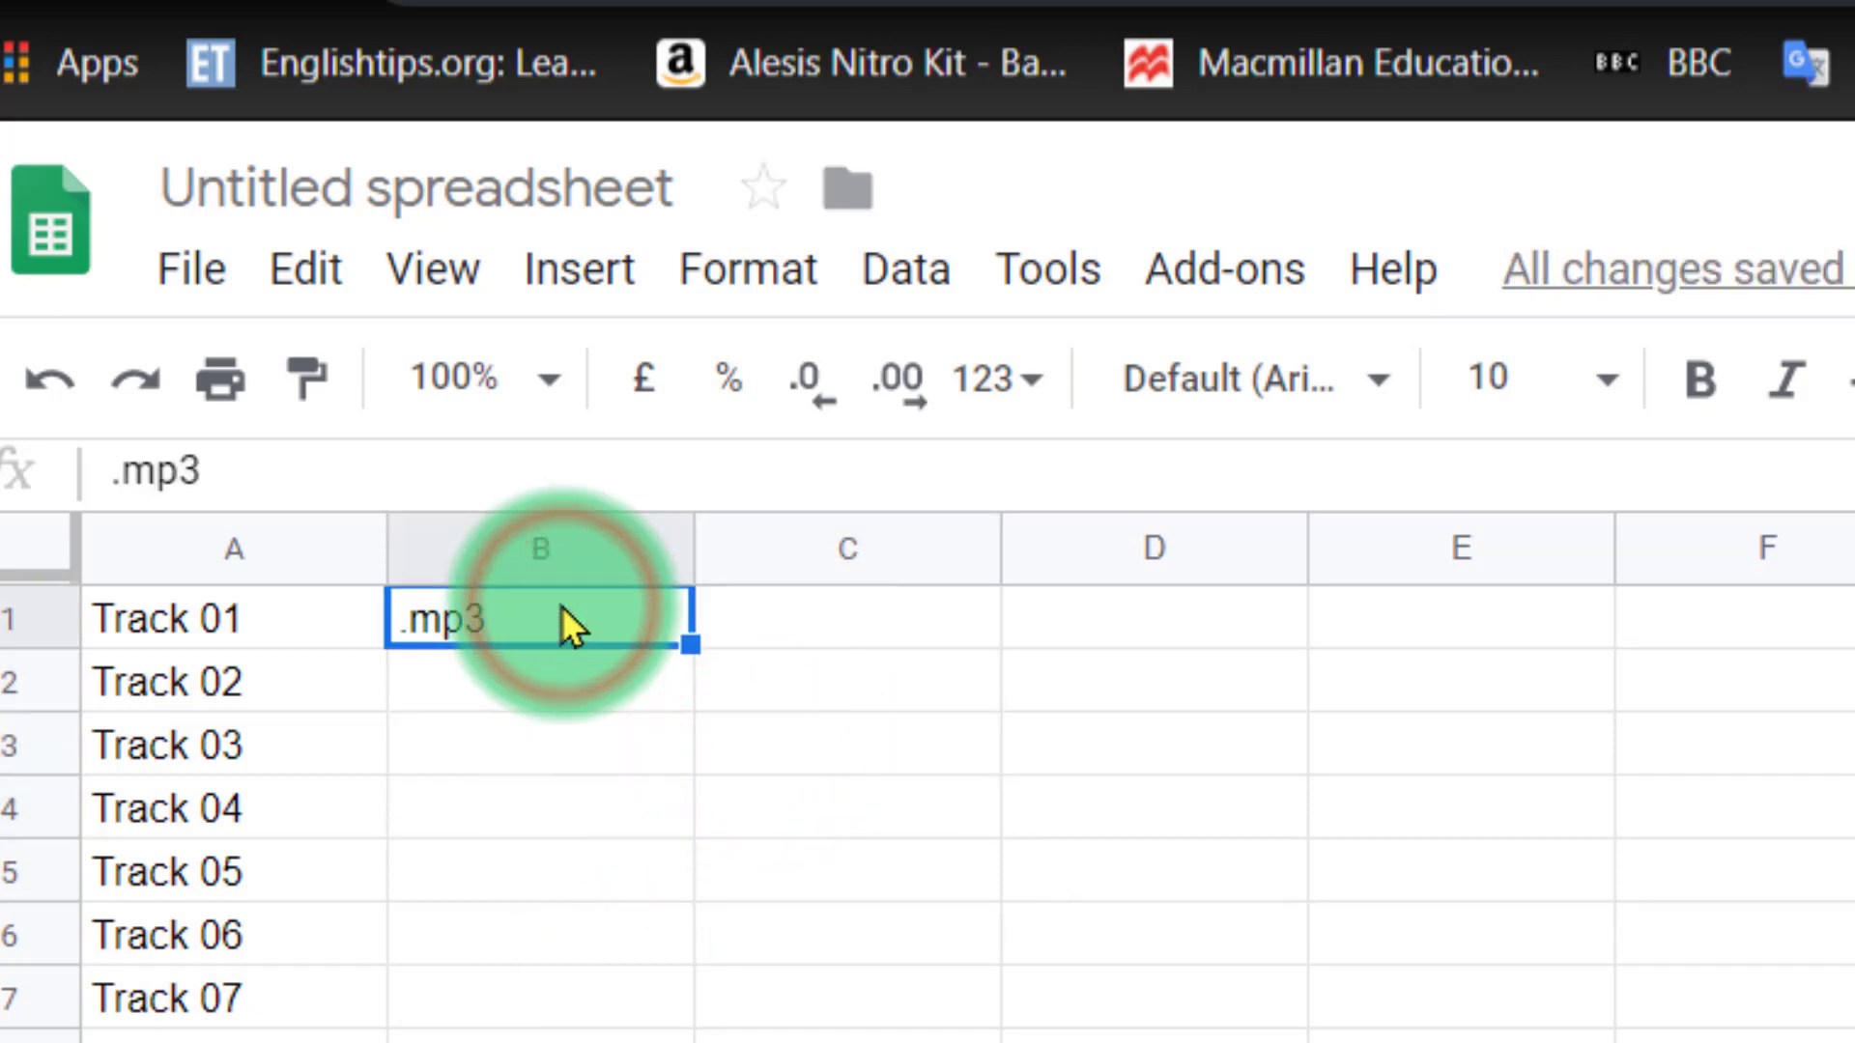
key("ctrl+c")
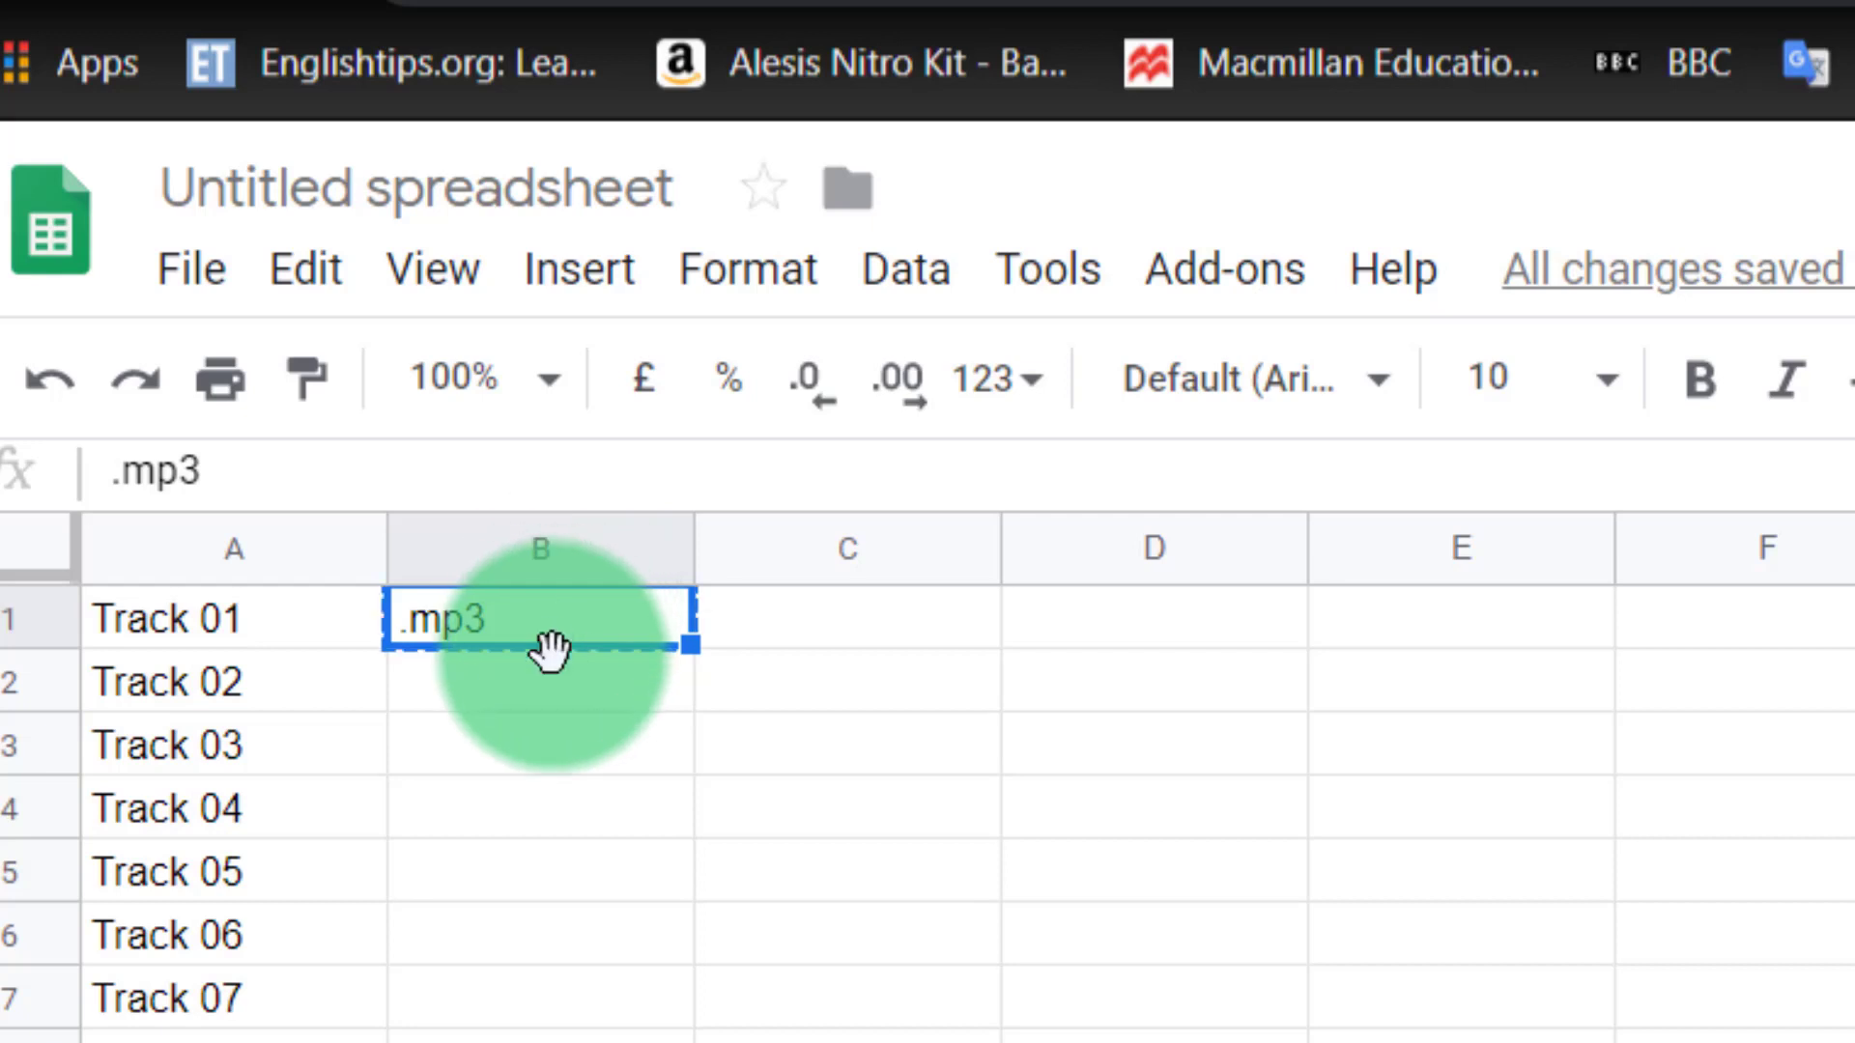
left_click(547, 705)
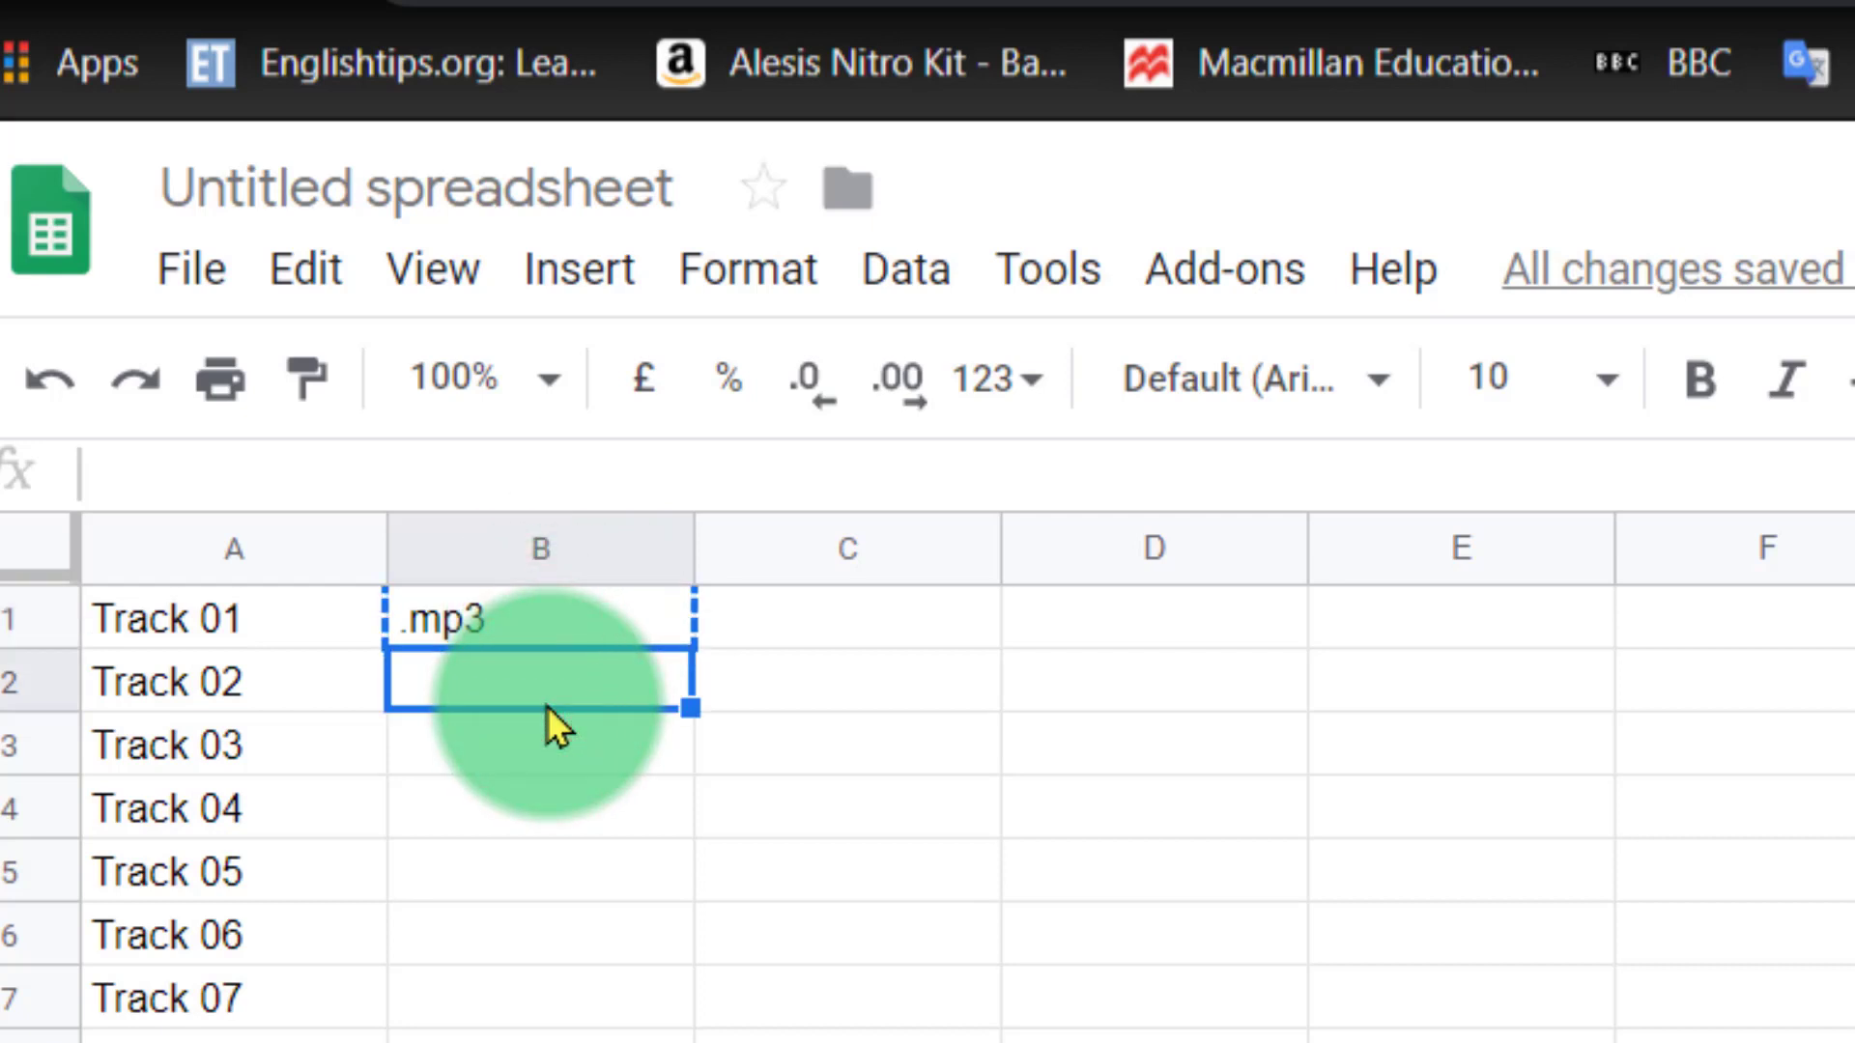
key("ctrl+v")
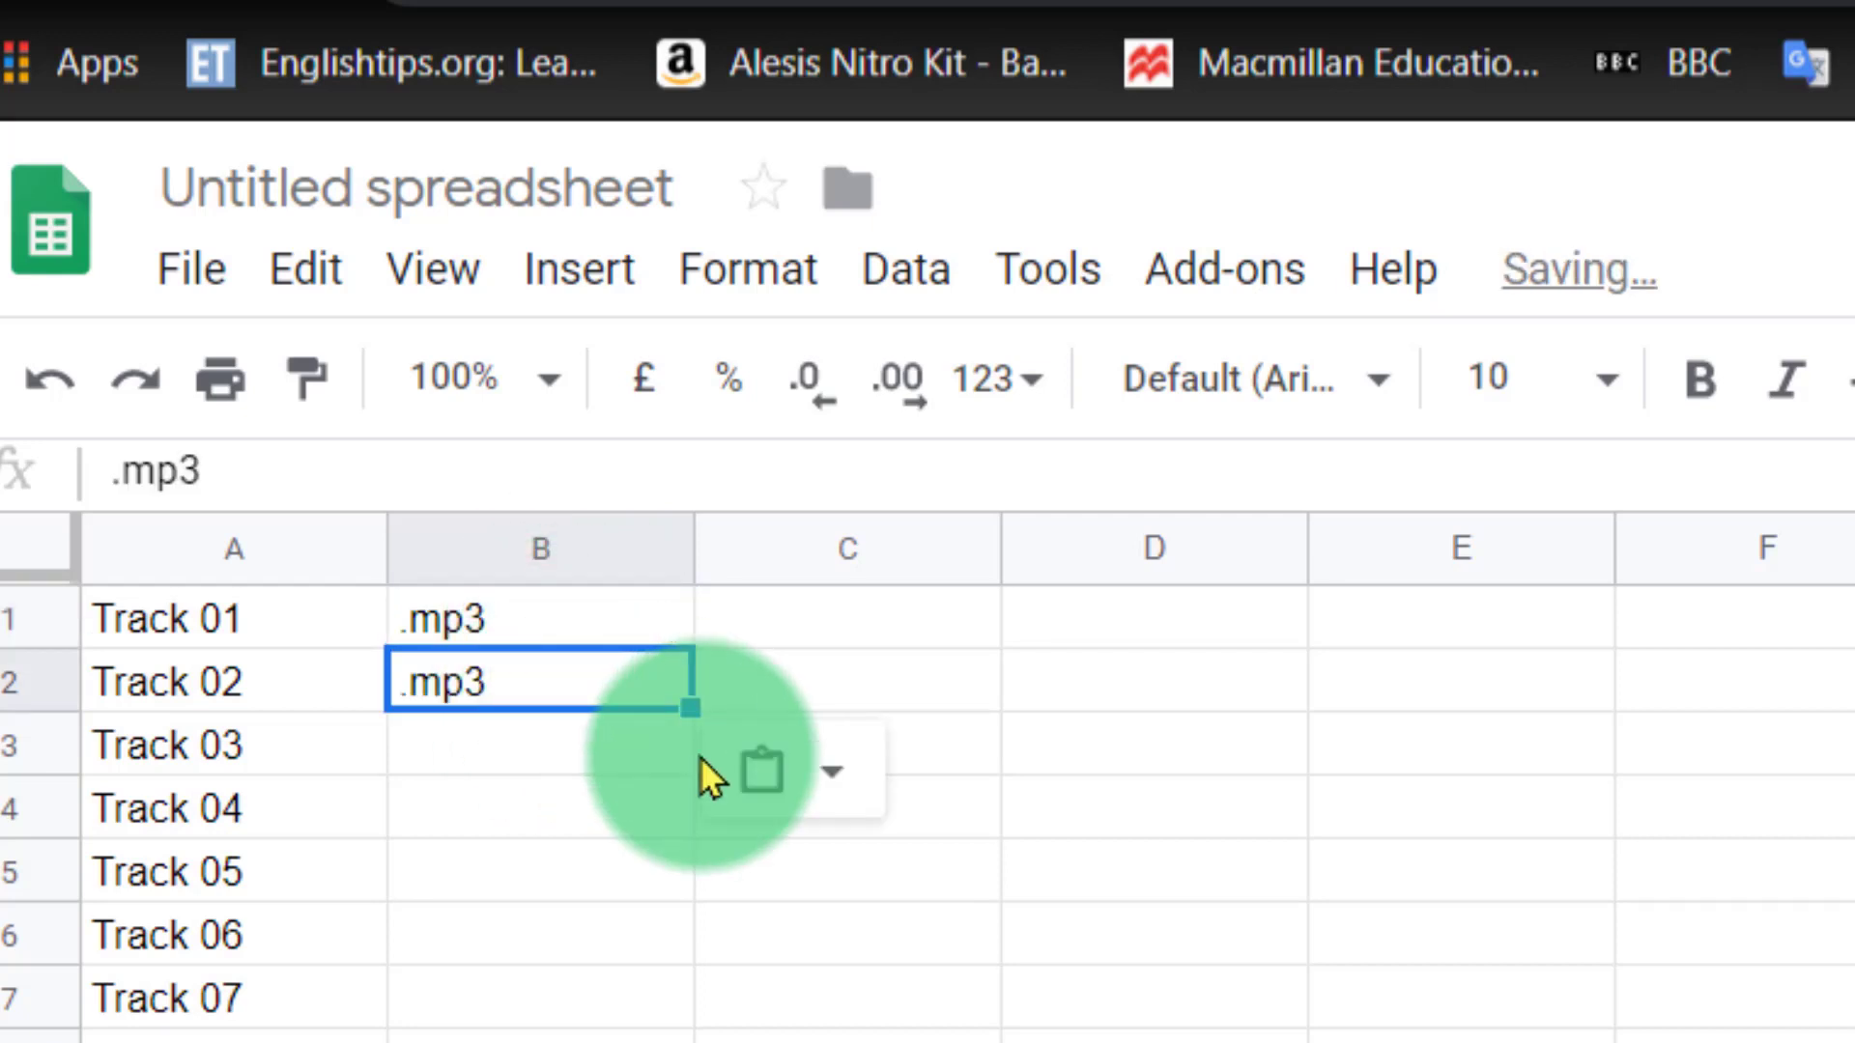
left_click(552, 776)
Fill the .mp3 extension from B1:B2 down column B to row 33, beside Track 33.
left_click_drag(592, 600, 583, 677)
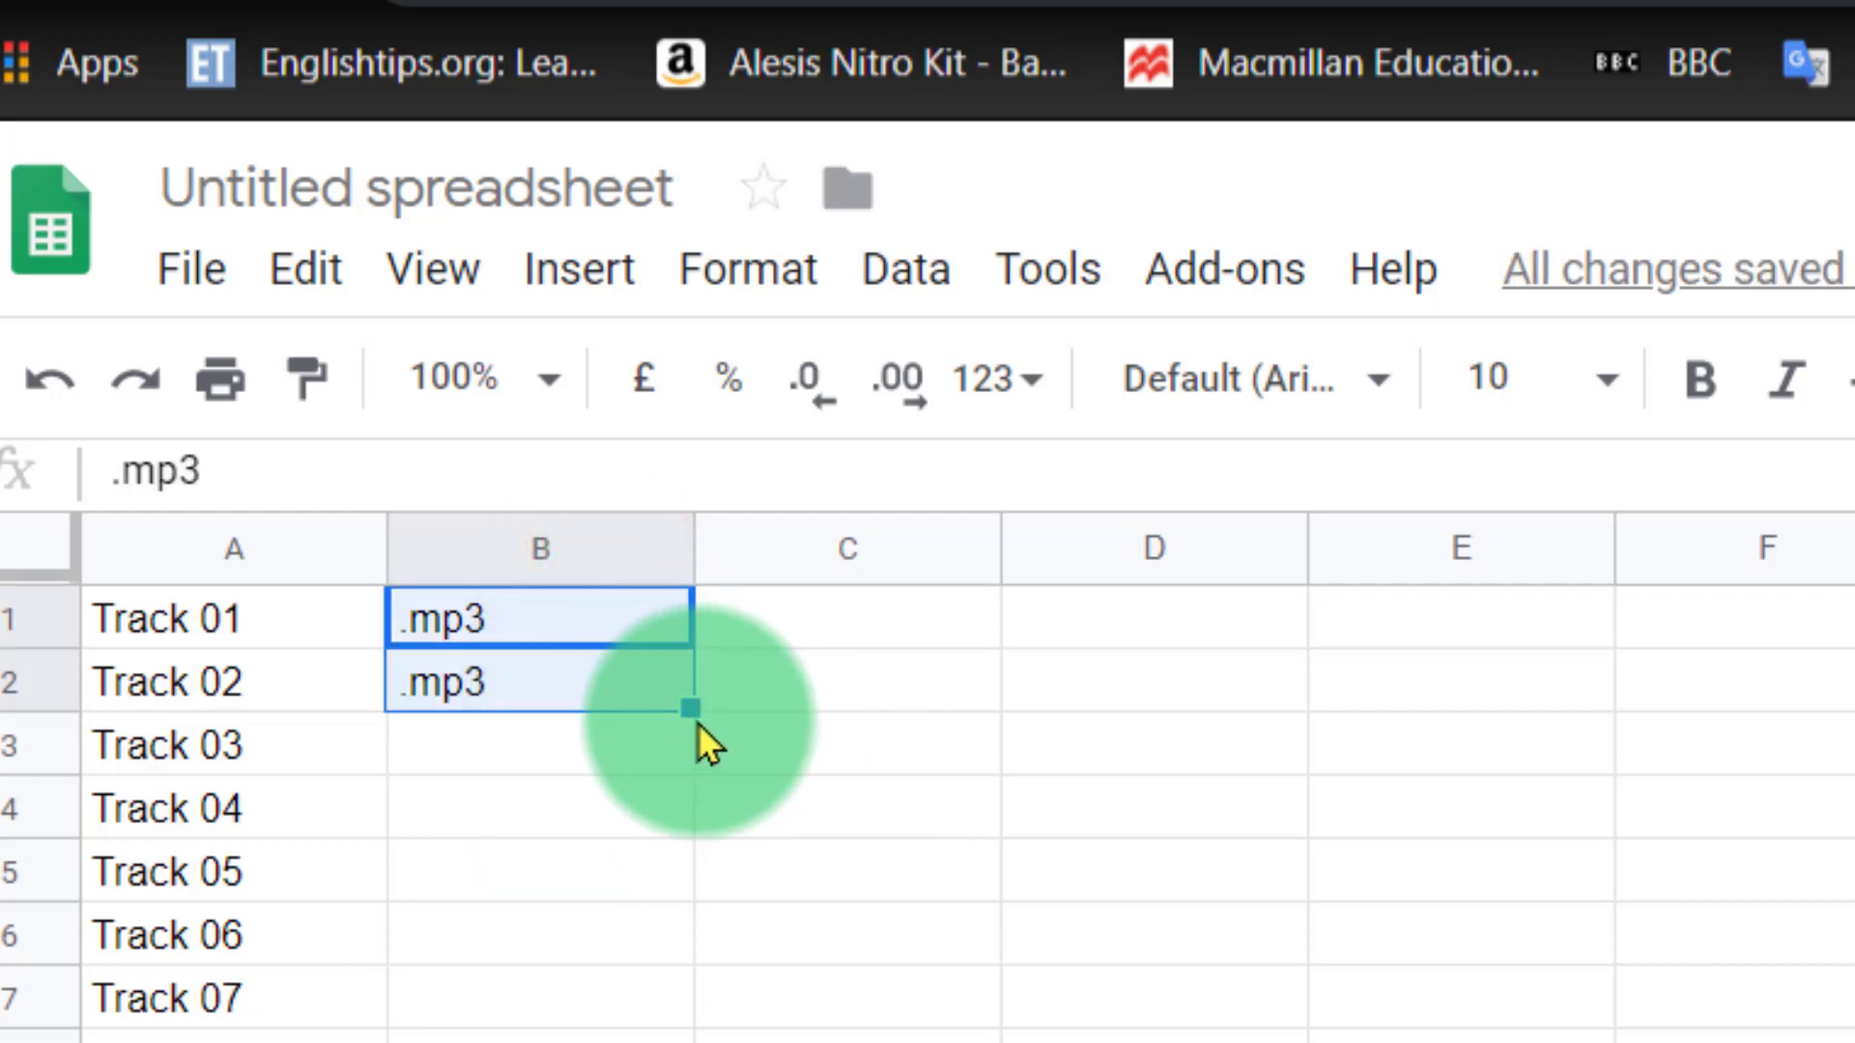
left_click(819, 732)
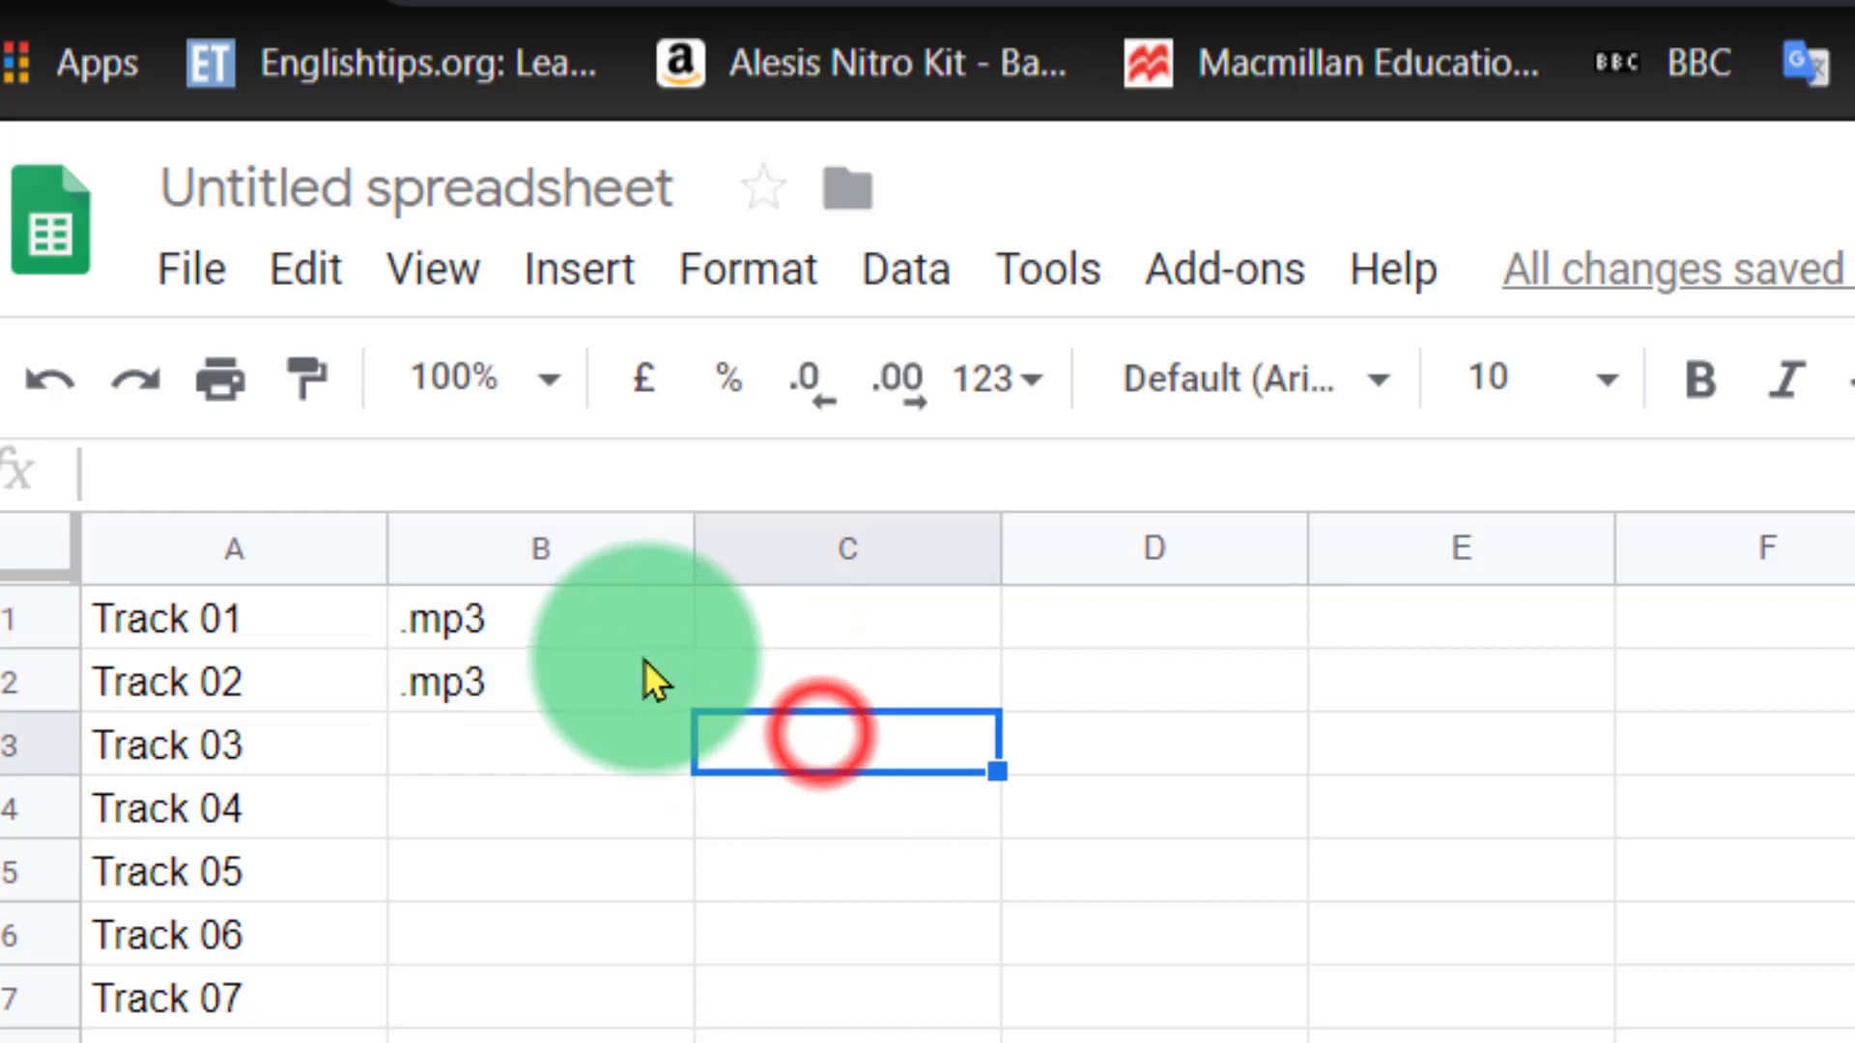
left_click(600, 617)
left_click_drag(589, 637, 583, 680)
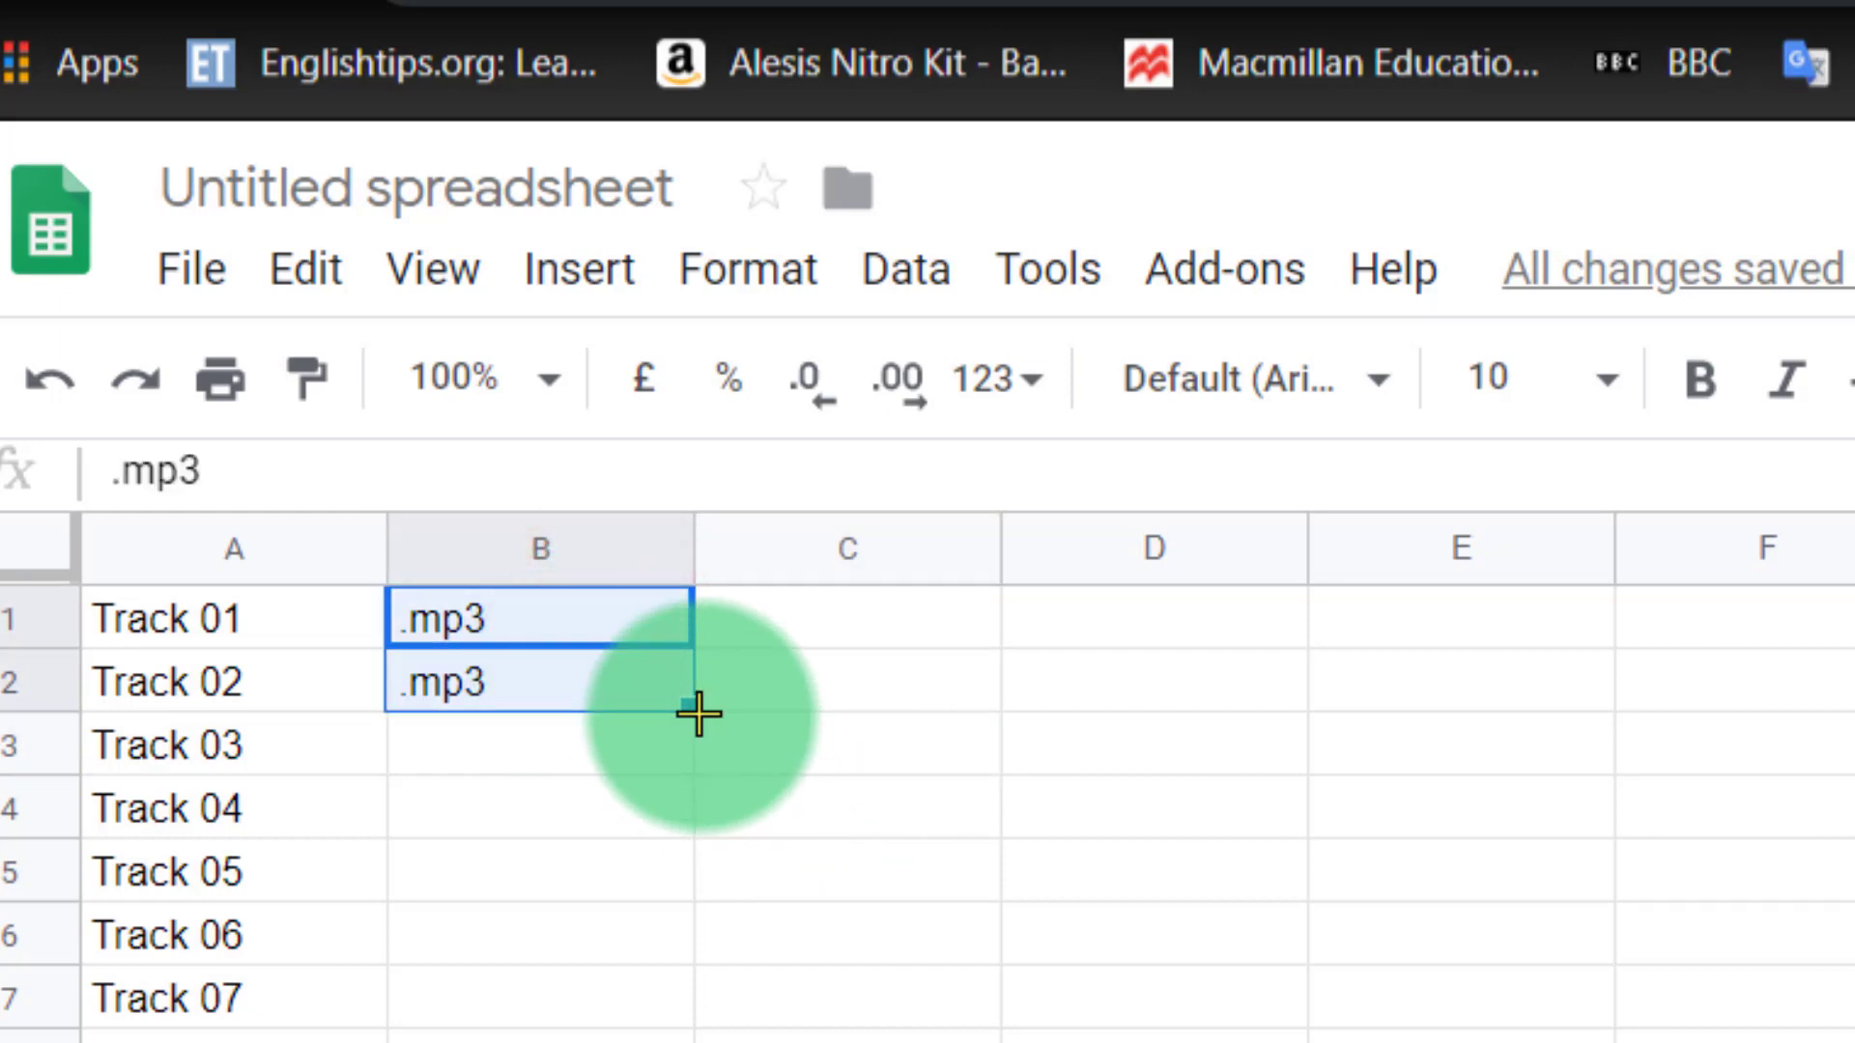
left_click_drag(697, 713, 698, 1038)
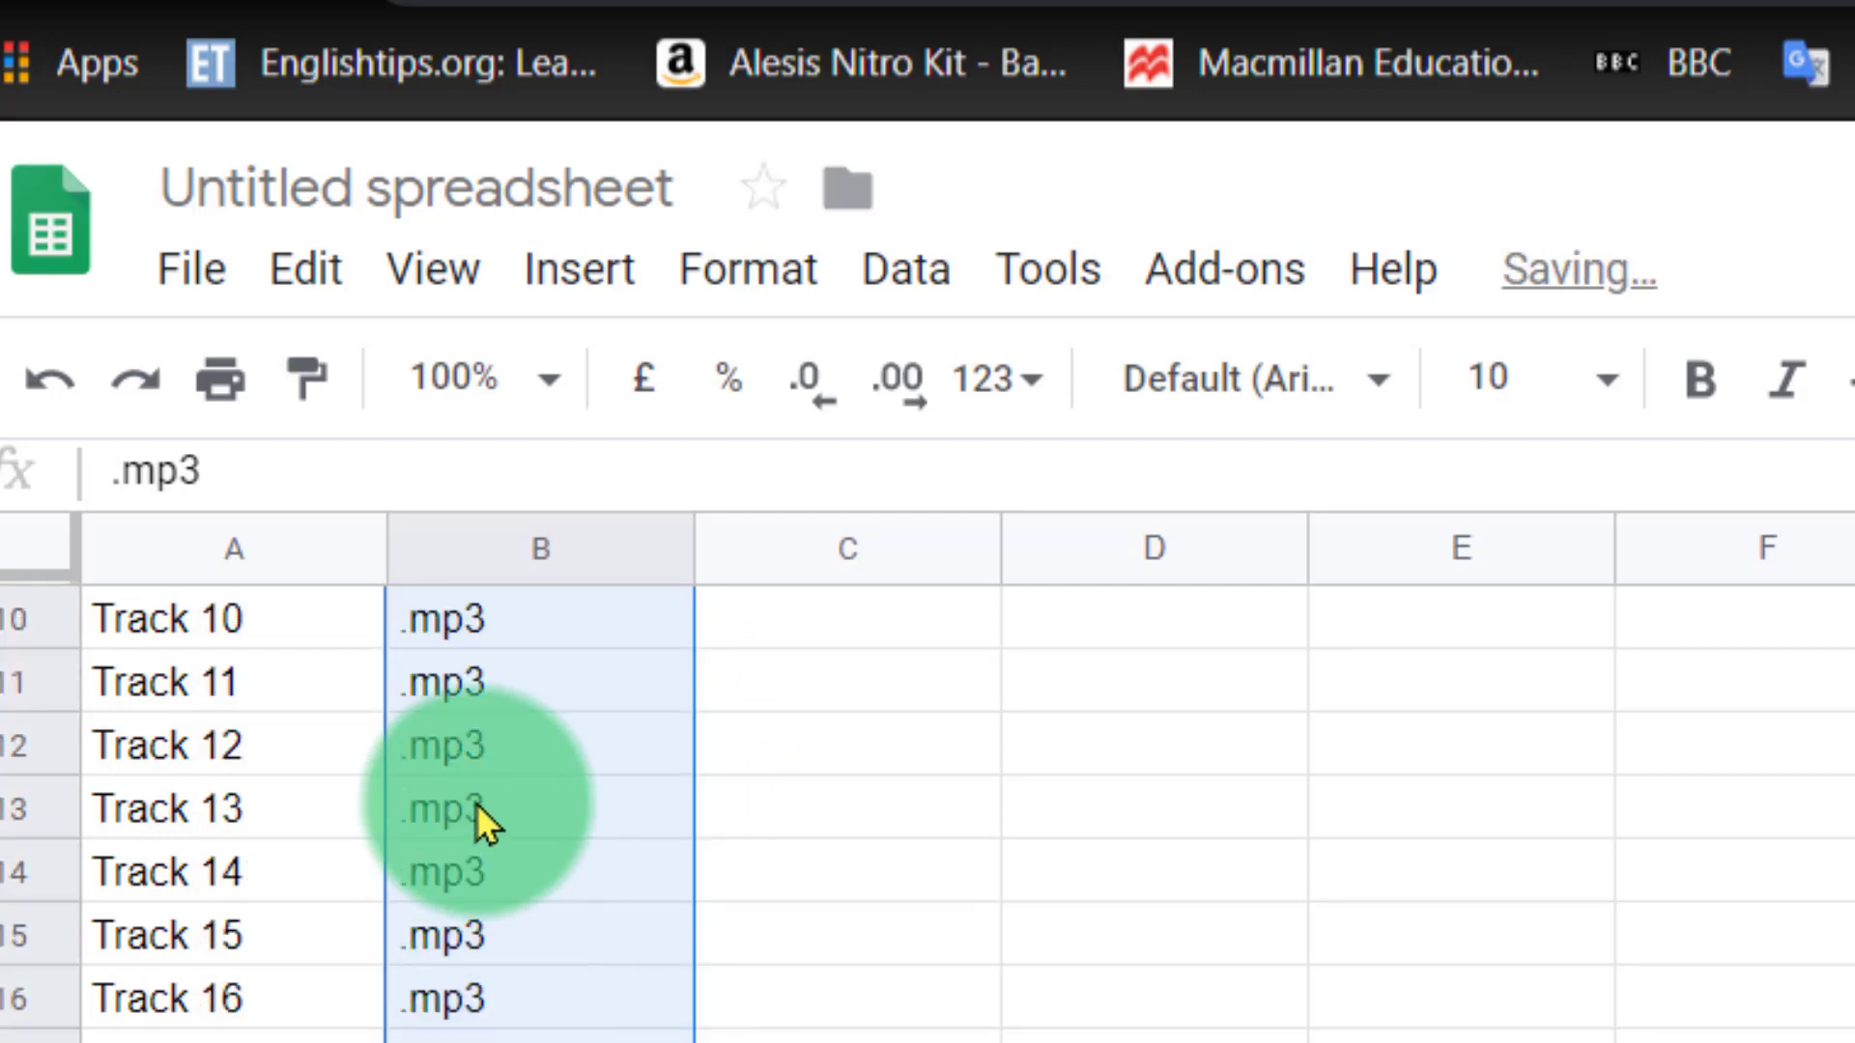
left_click(828, 620)
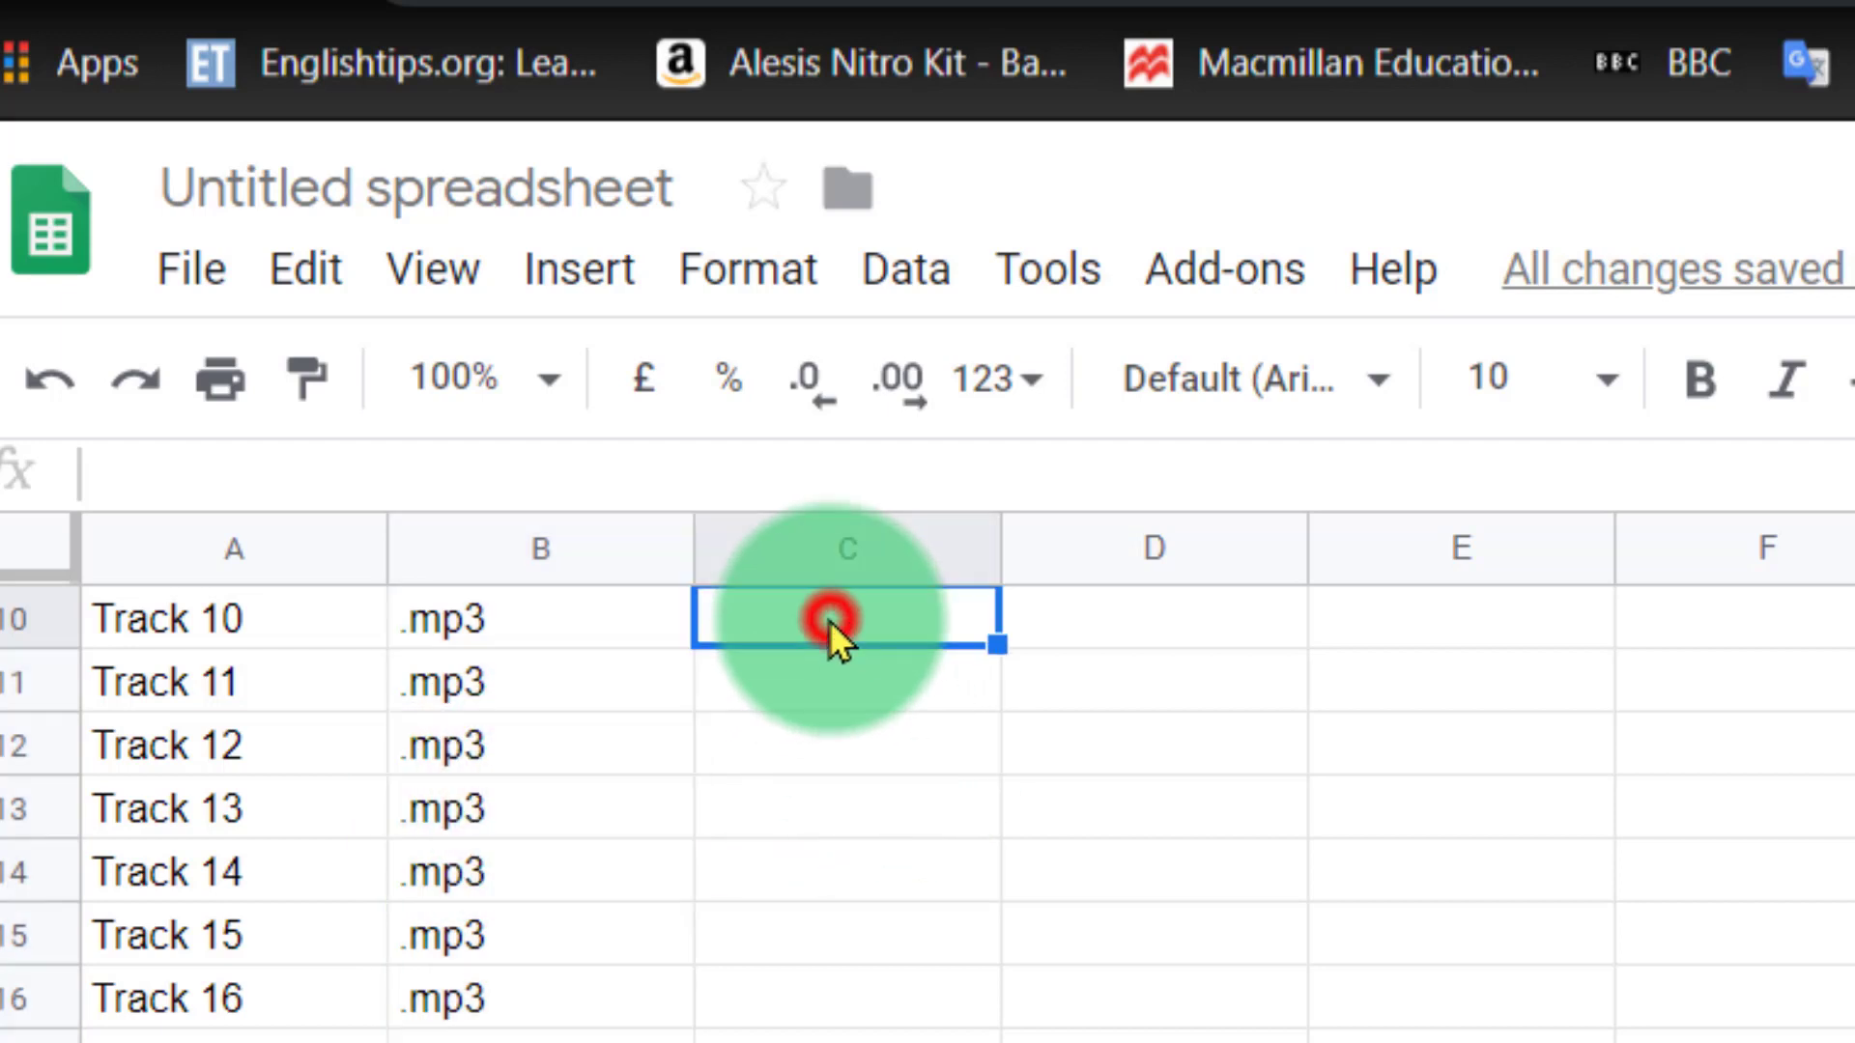
left_click(168, 626)
left_click(431, 609)
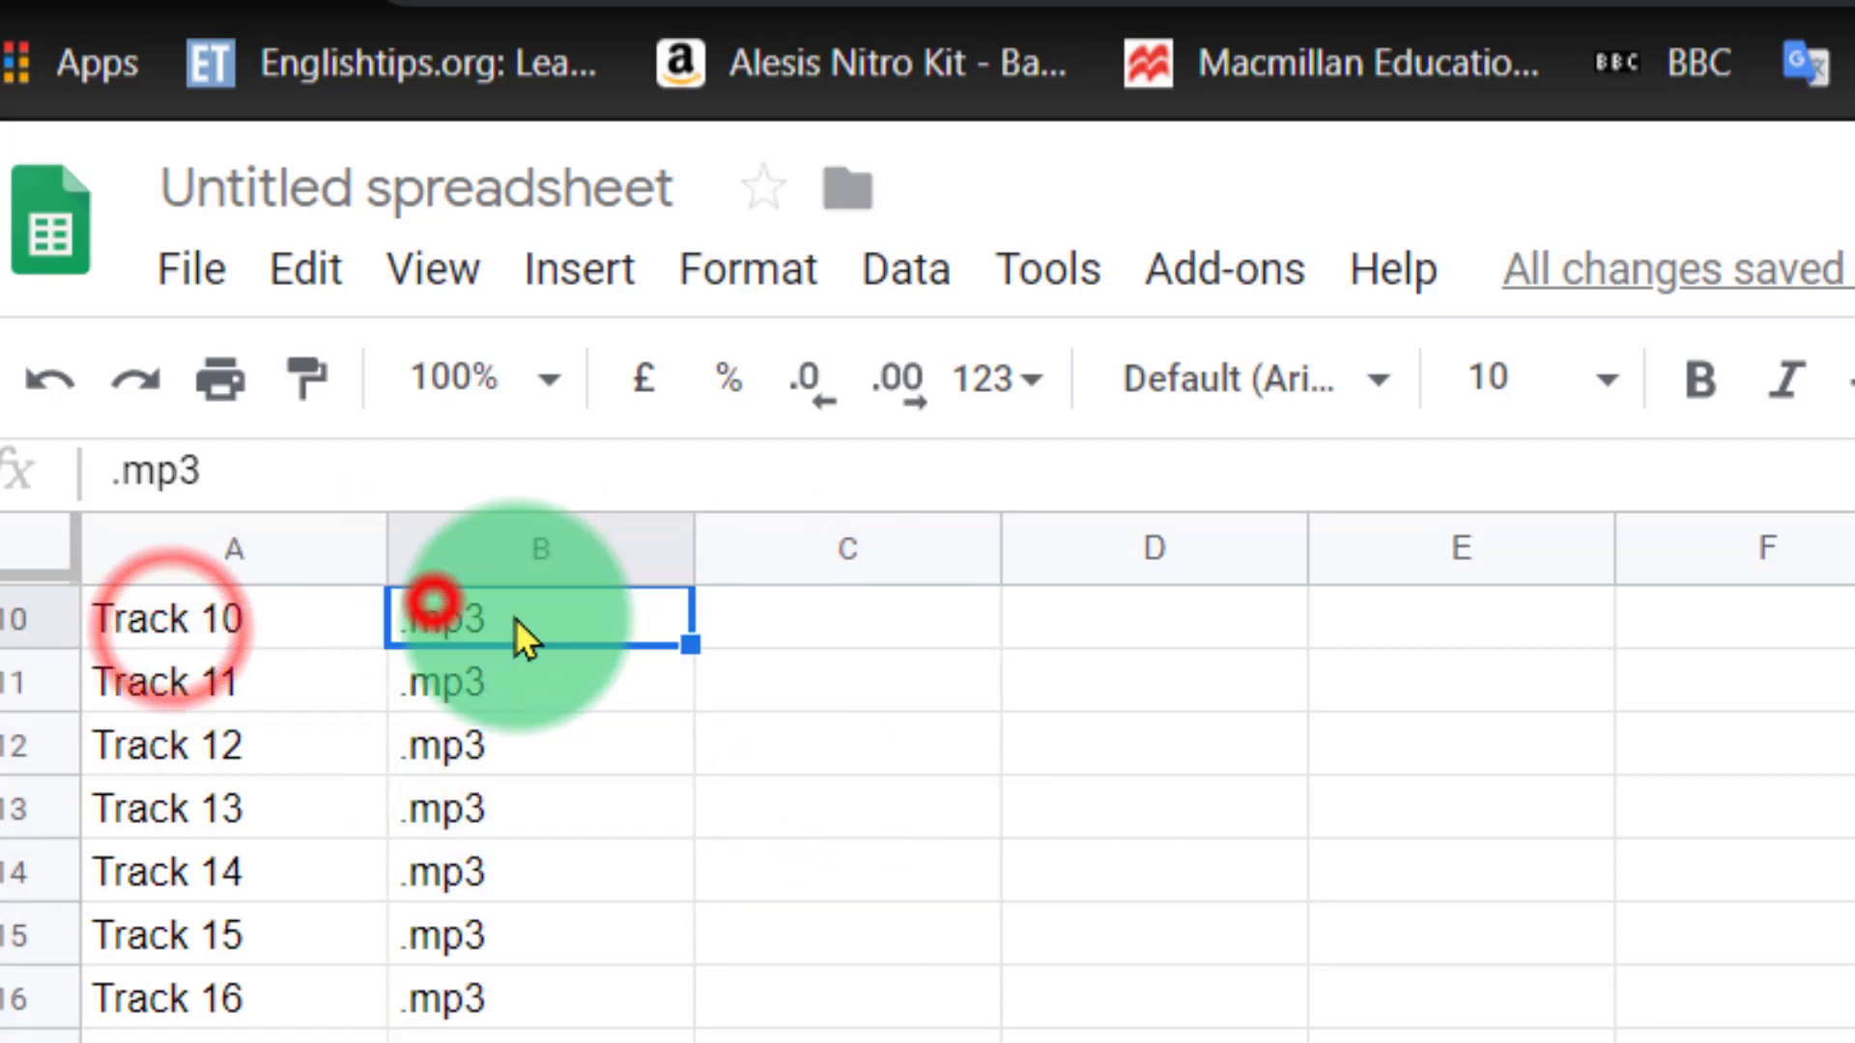
Copy the joining formula =A1&""&B1 from C1 of the finished spreadsheet and paste it into C1 of the new one.
scroll(506, 953, "up", 3)
scroll(512, 927, "up", 1)
left_click(207, 598)
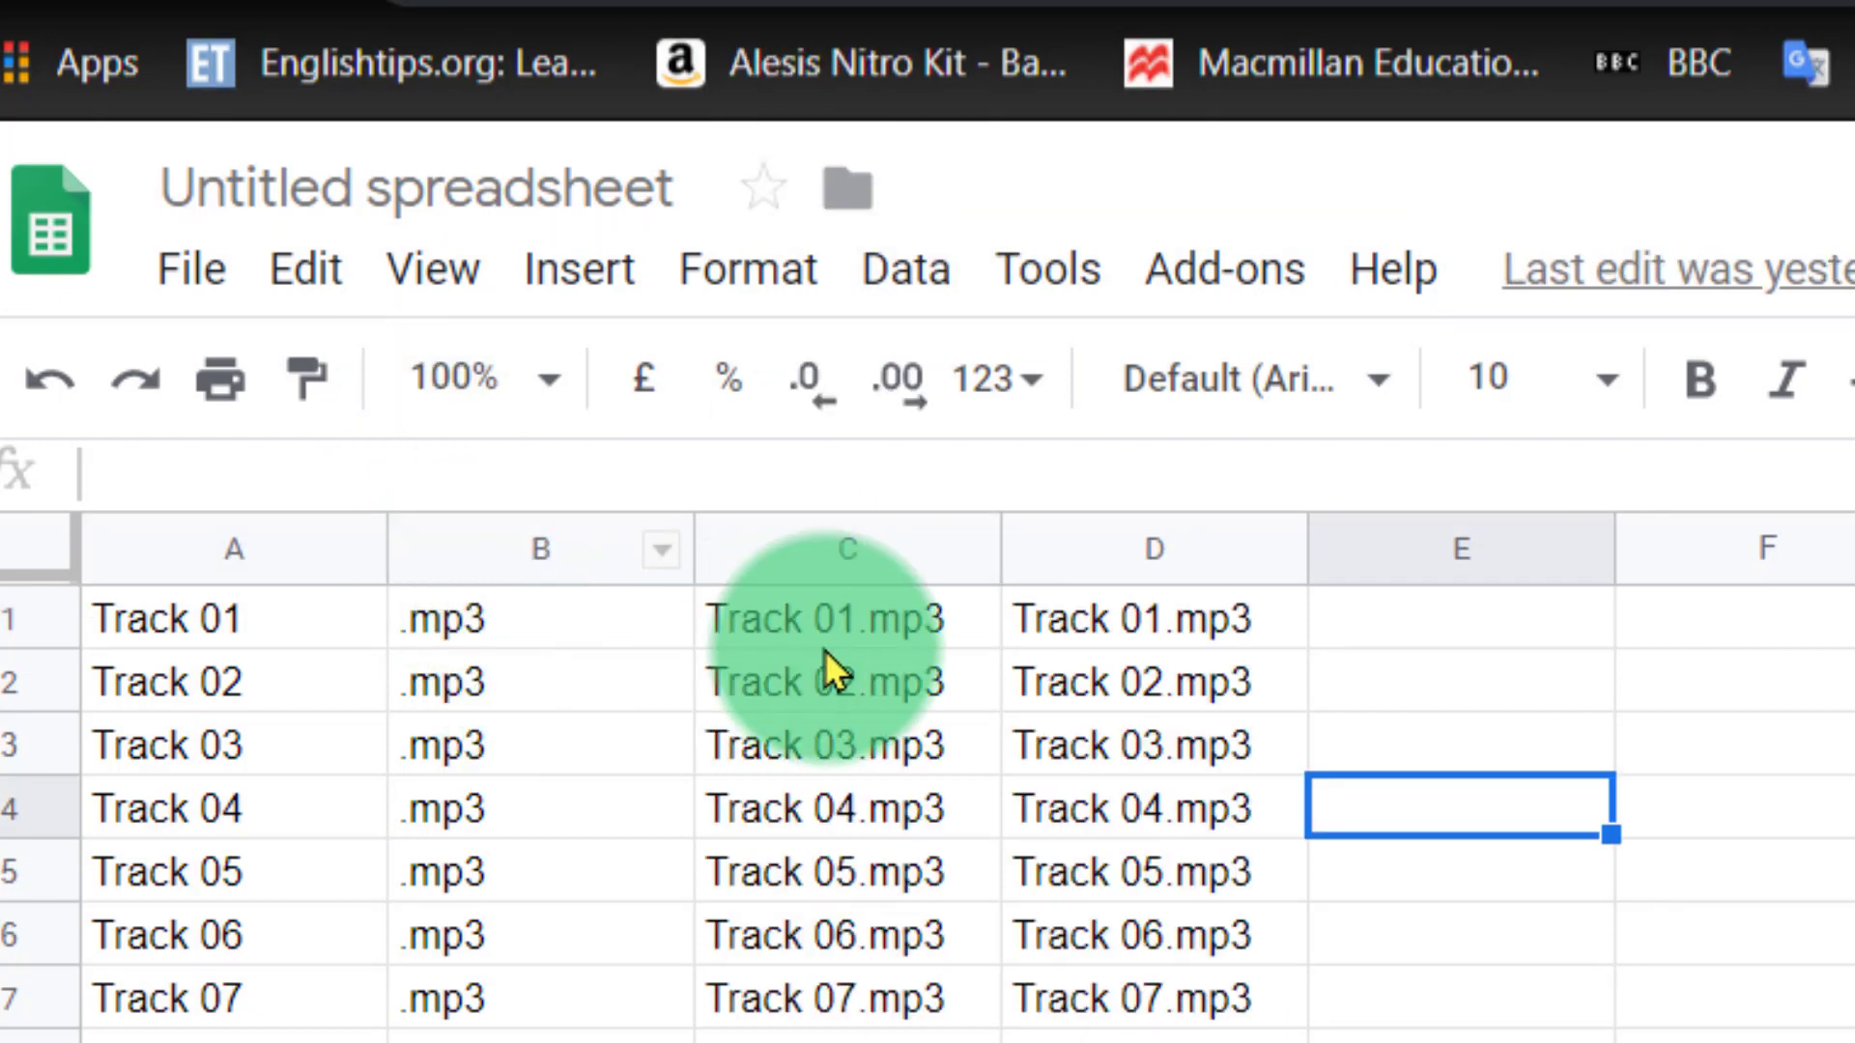
left_click(801, 617)
left_click_drag(343, 449, 63, 498)
left_click(54, 484)
left_click_drag(339, 480, 58, 503)
key("ctrl+c")
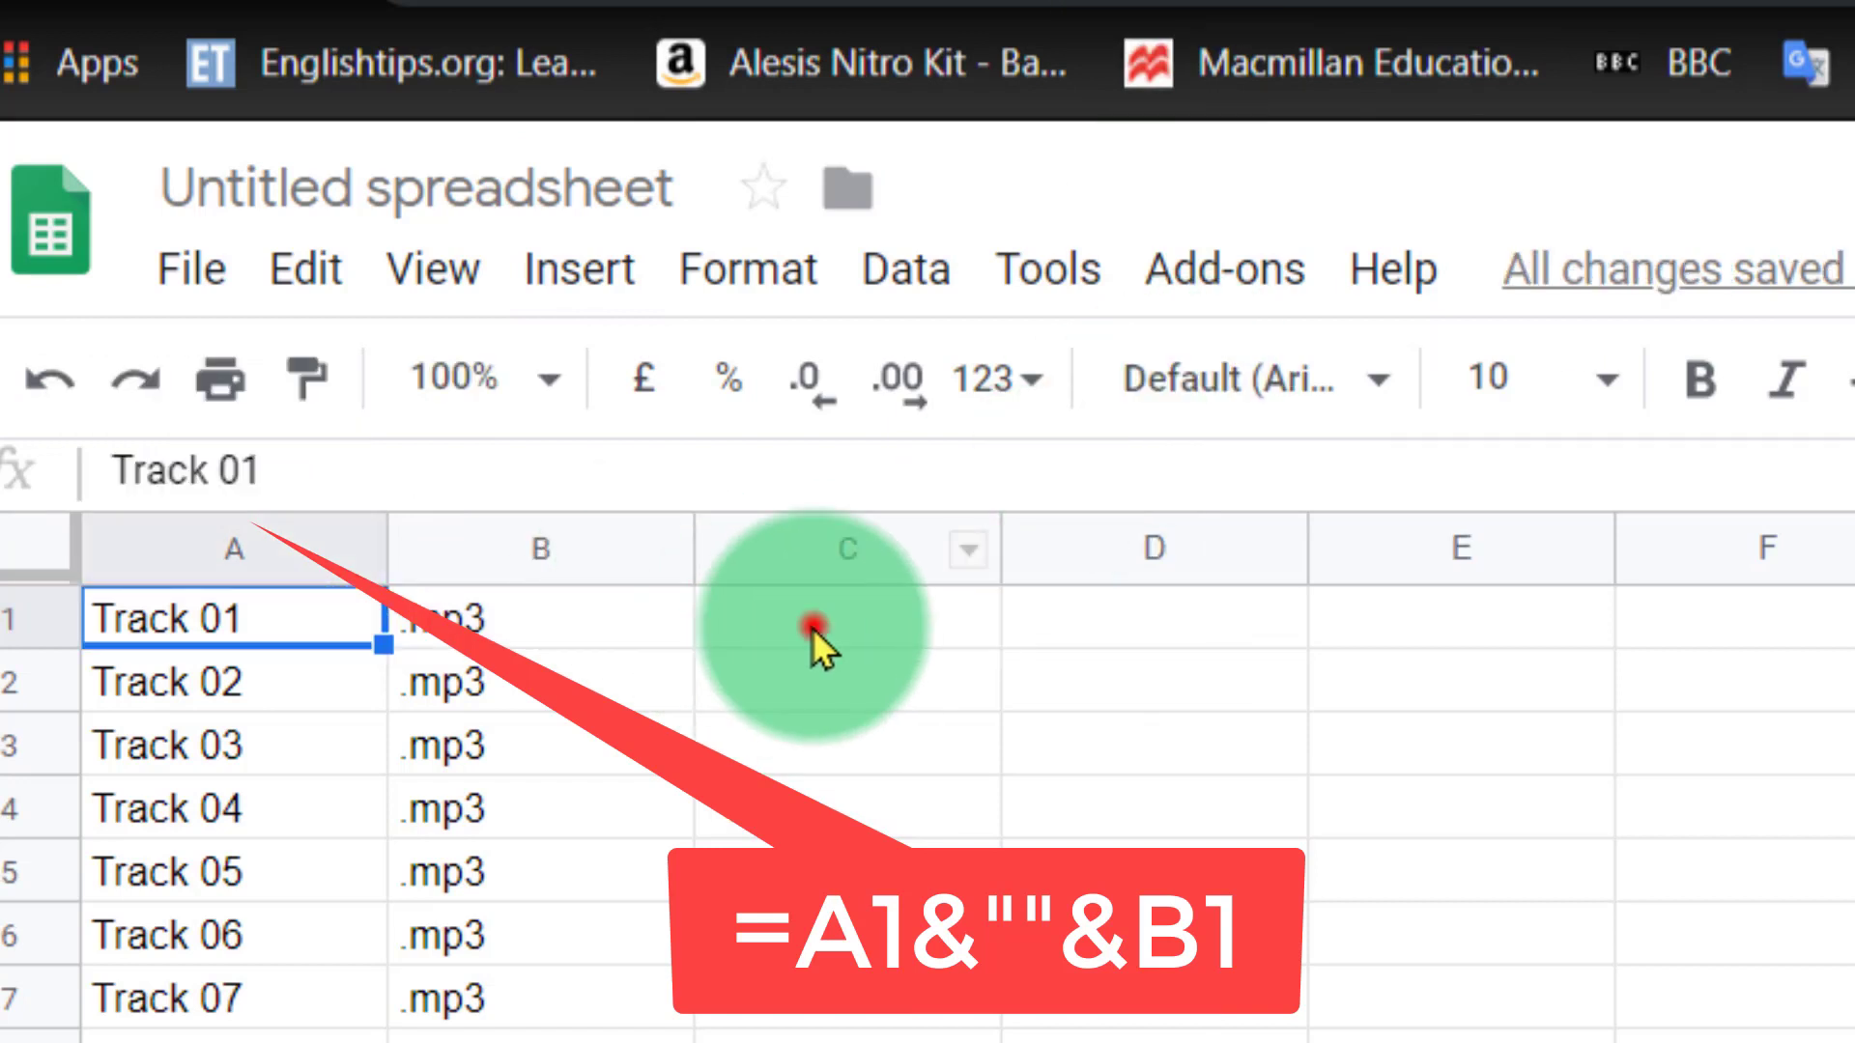
left_click(811, 632)
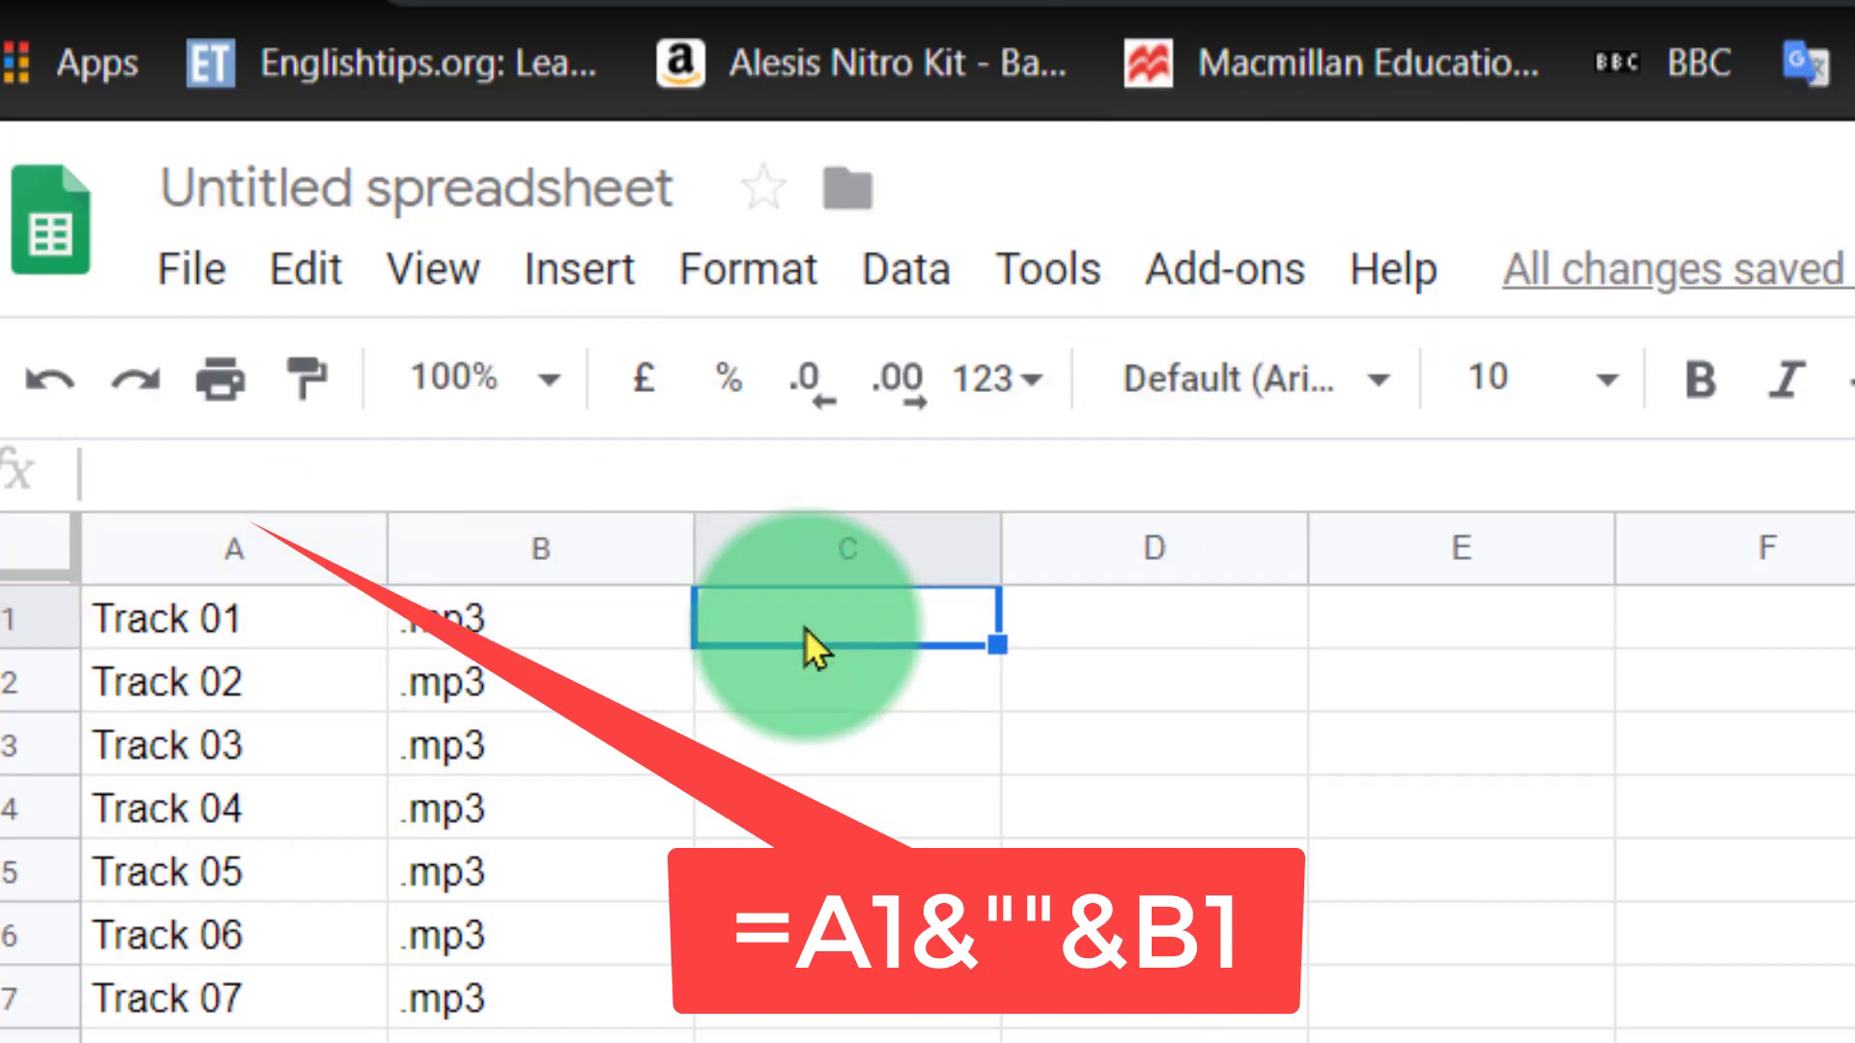
key("ctrl+v")
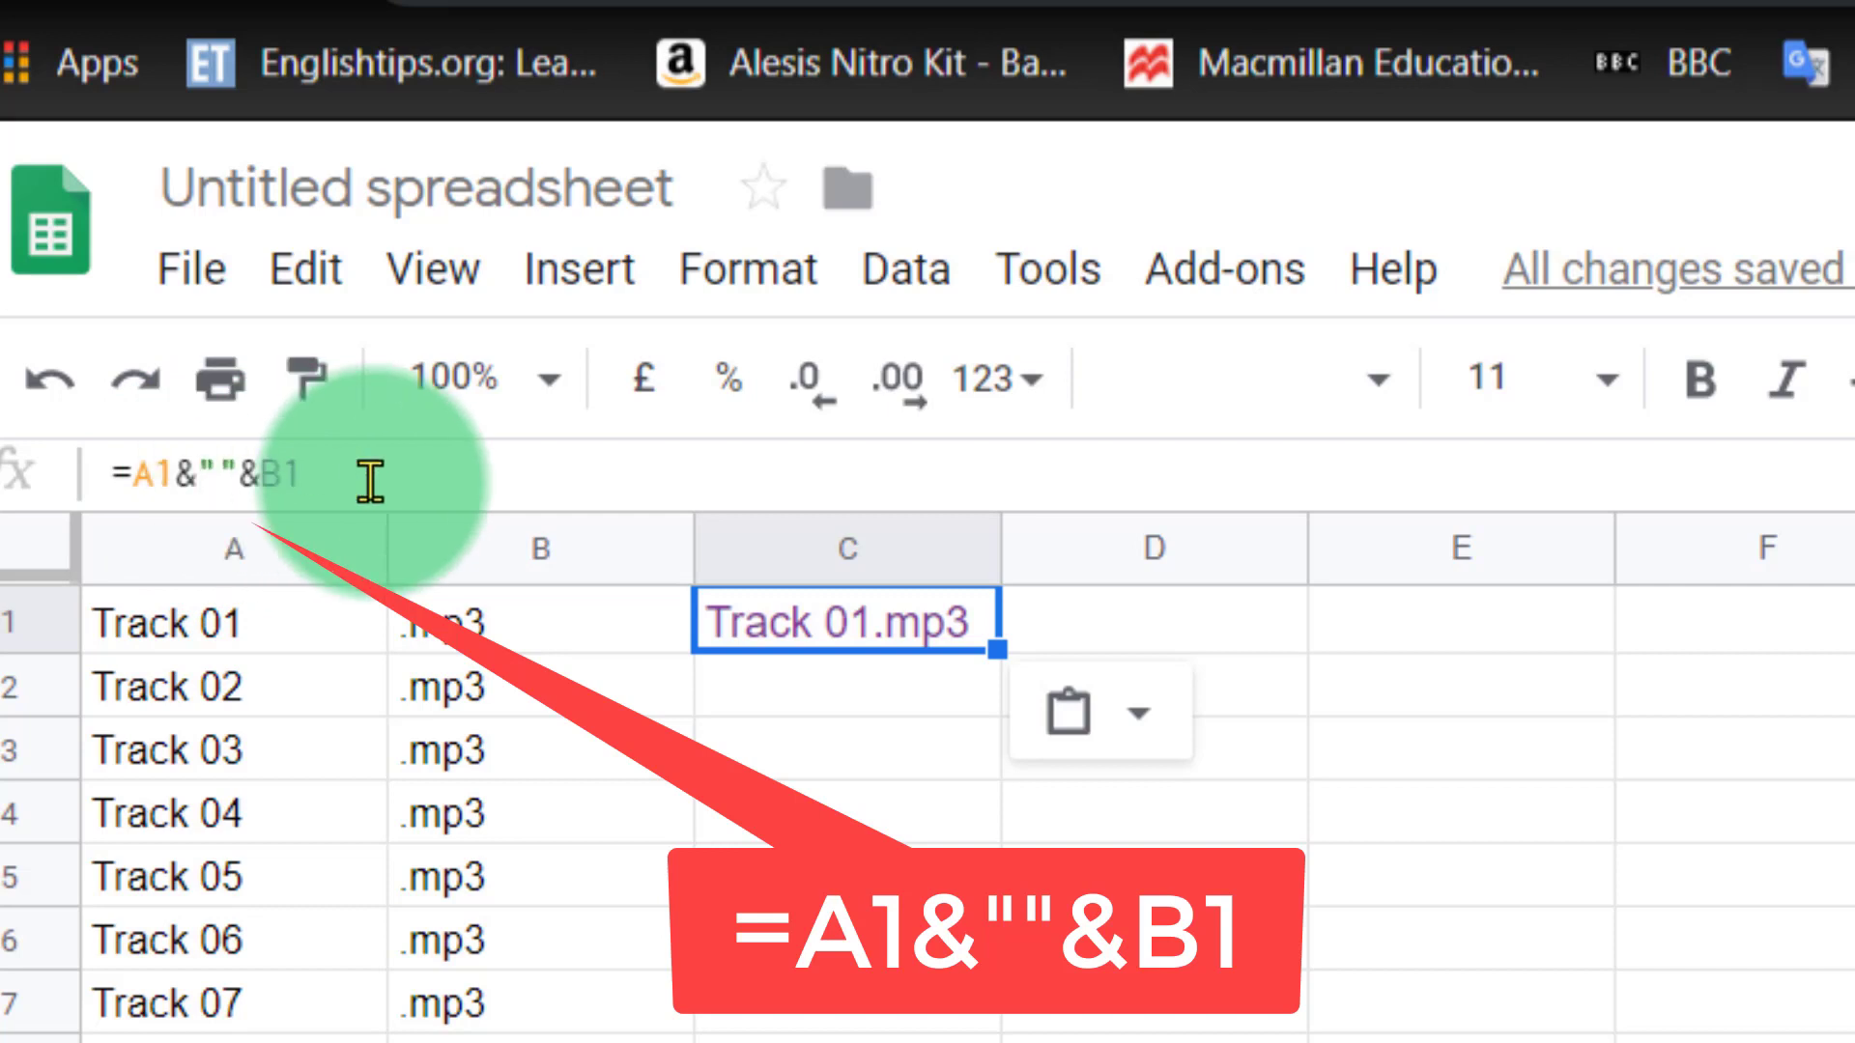
Fill the joining formula from C1 down column C to row 33.
left_click(809, 692)
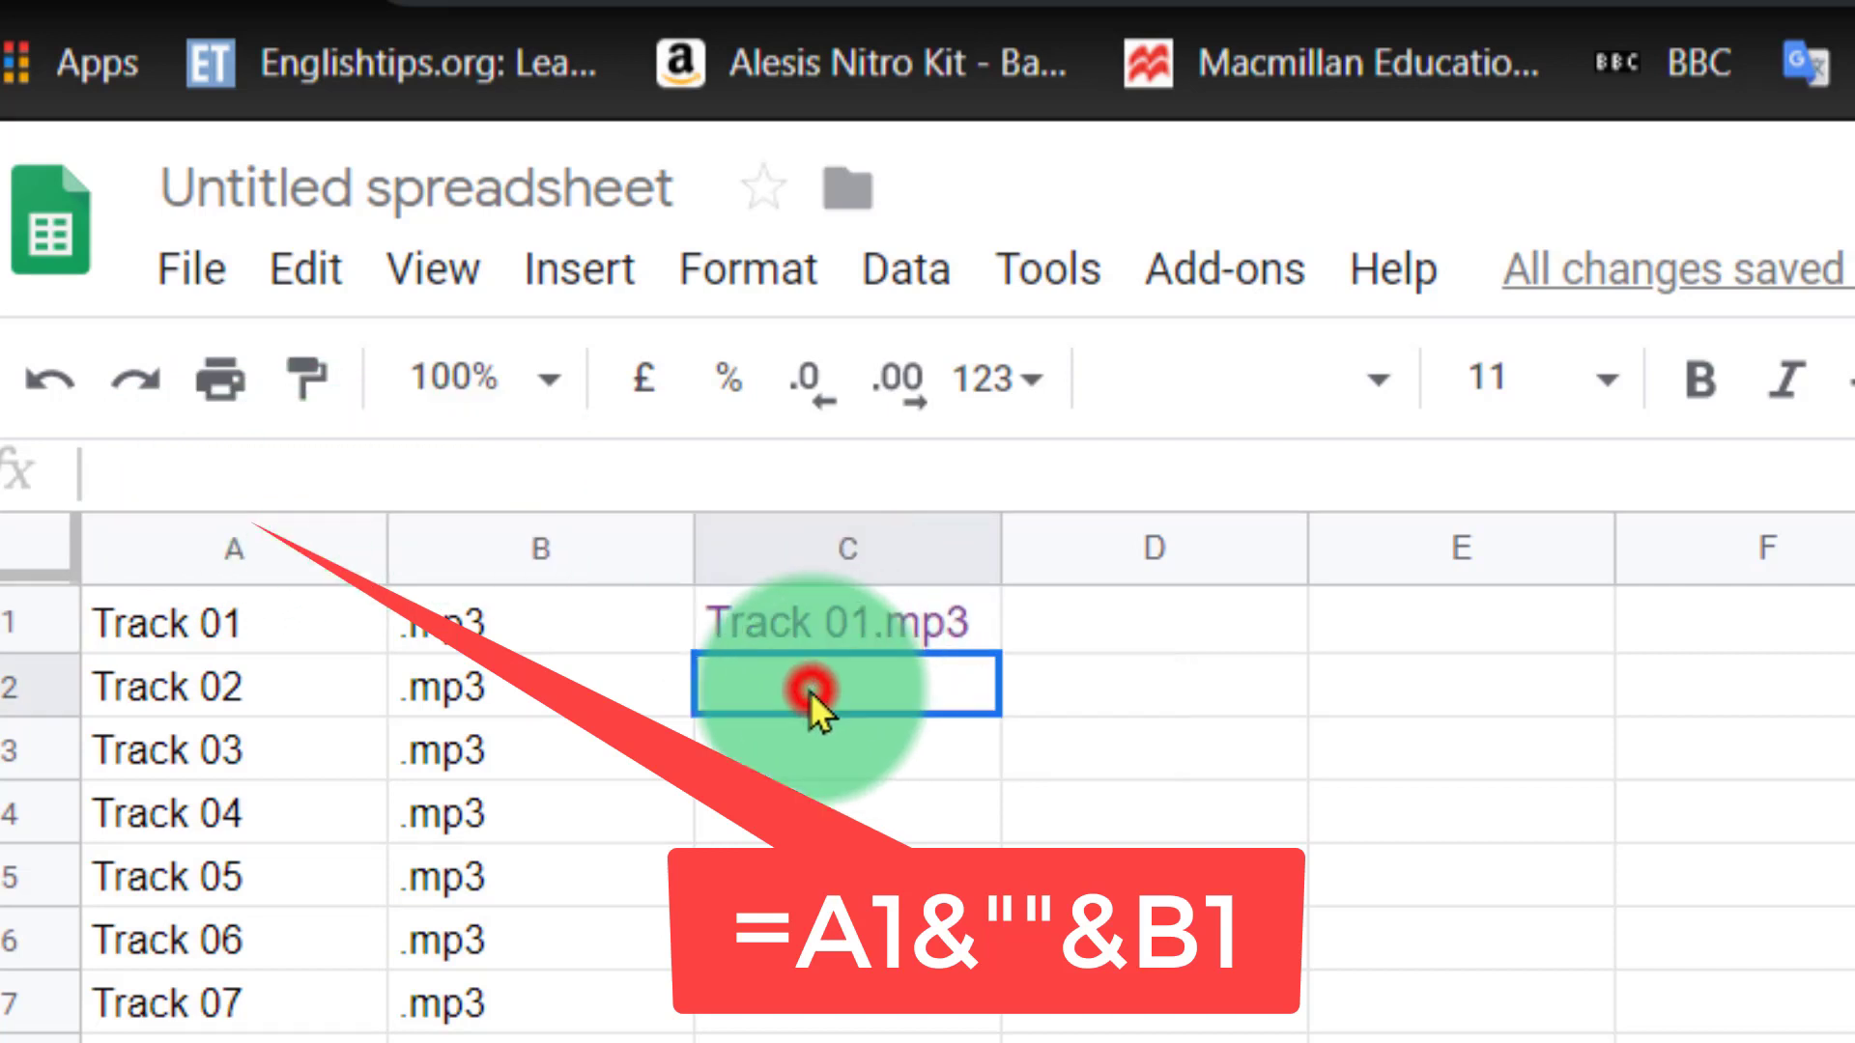
left_click(1160, 676)
left_click(874, 613)
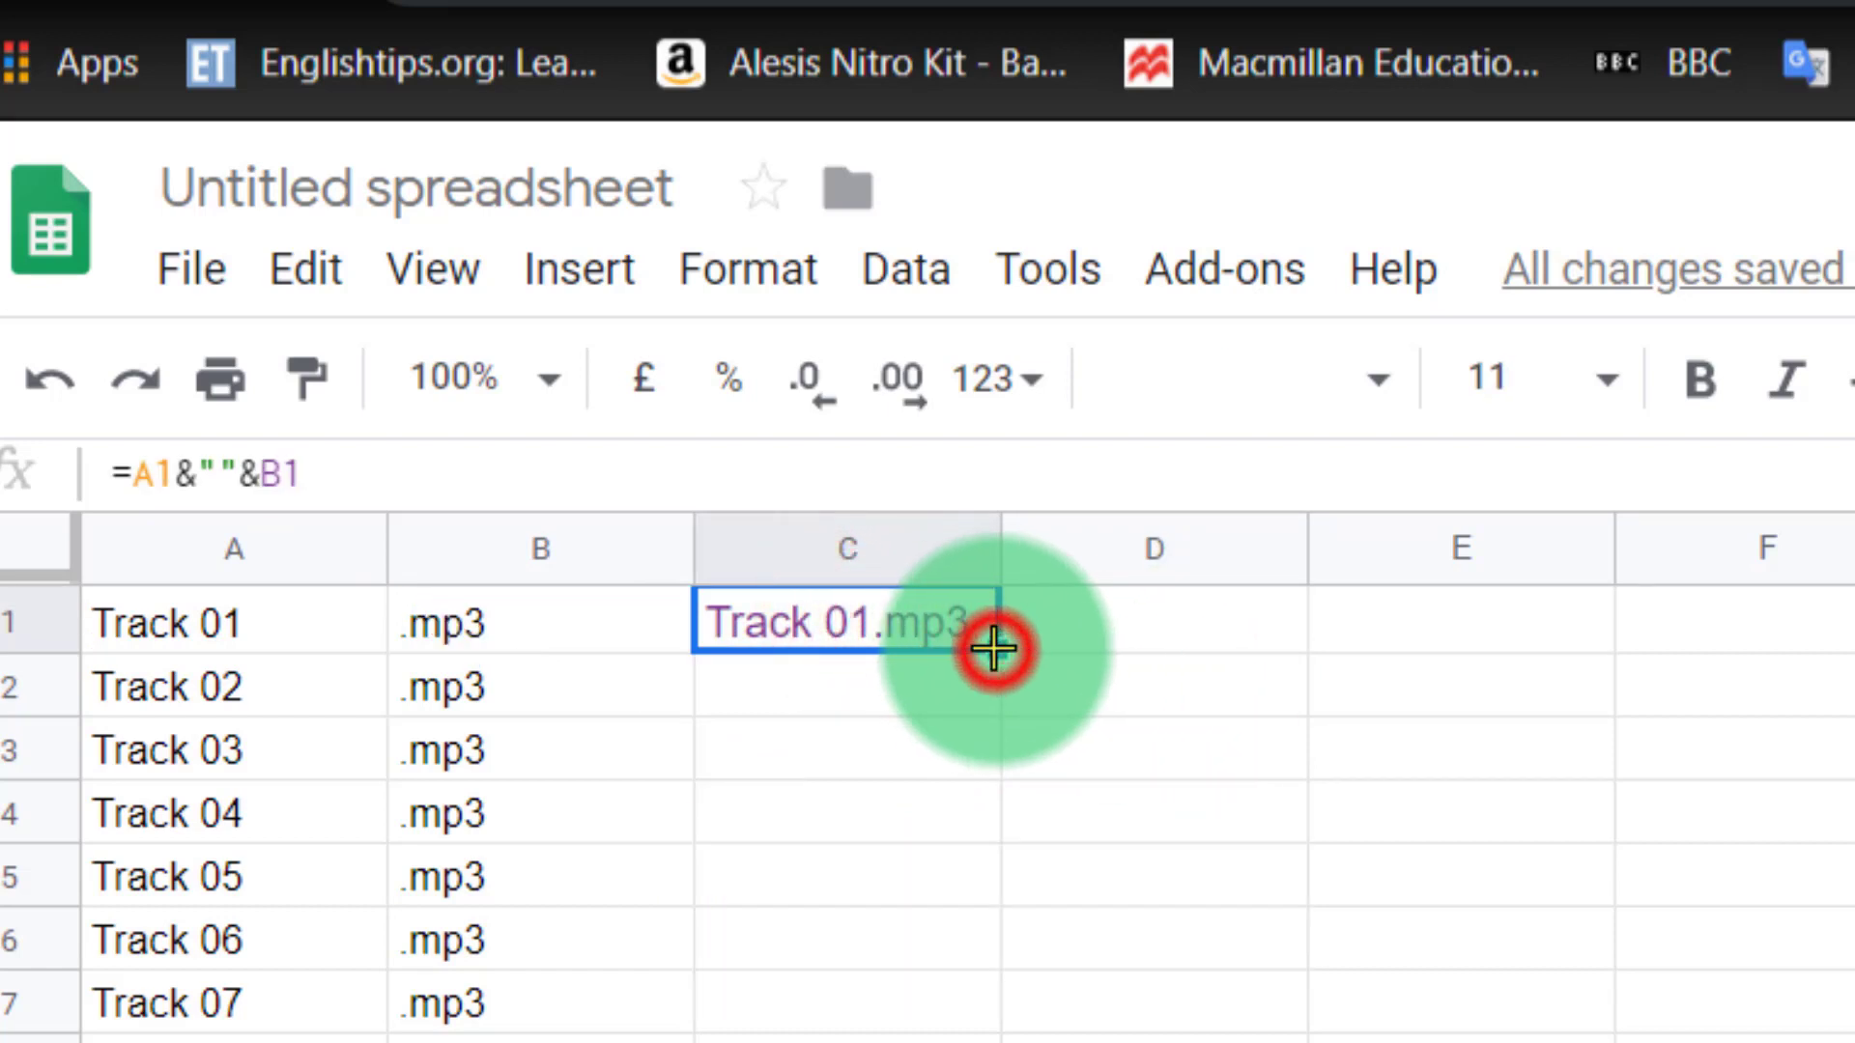
left_click_drag(994, 649, 995, 1042)
left_click(1111, 1042)
left_click(932, 1041)
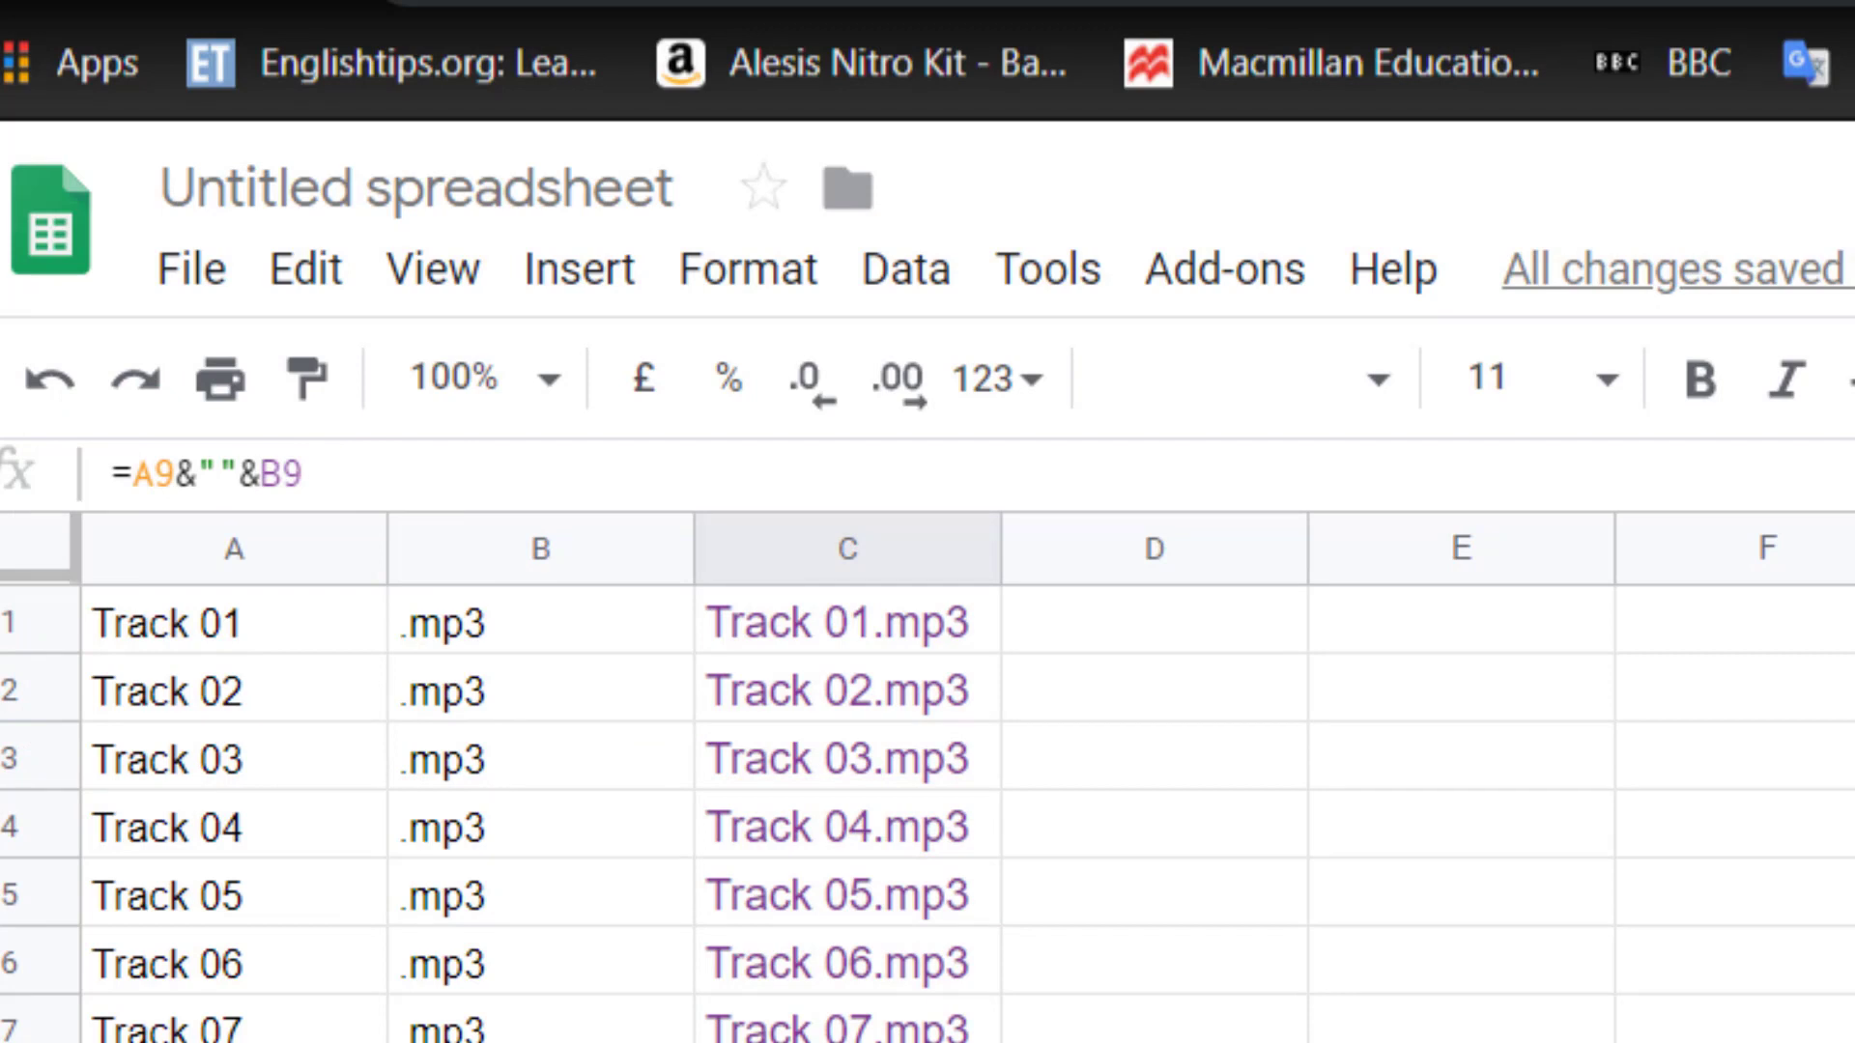
left_click_drag(999, 1041, 998, 1042)
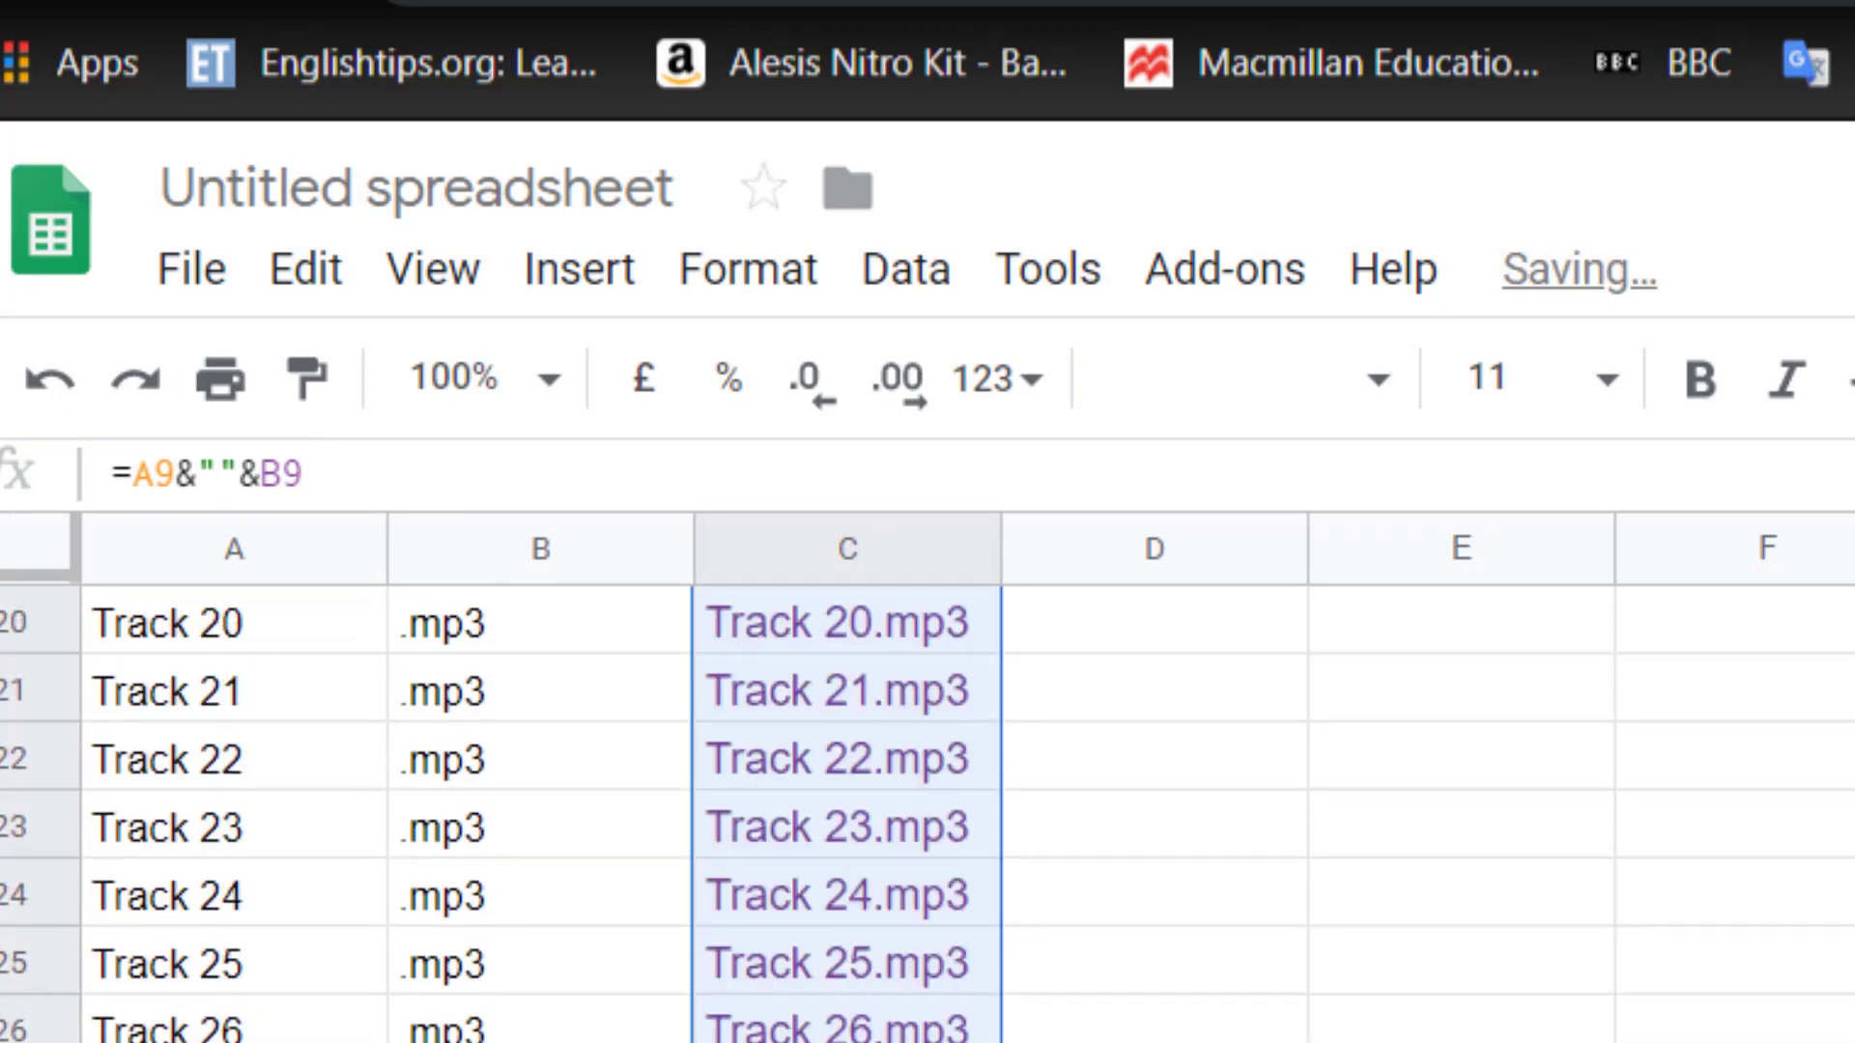
scroll(927, 811, "up", 4)
left_click(1187, 788)
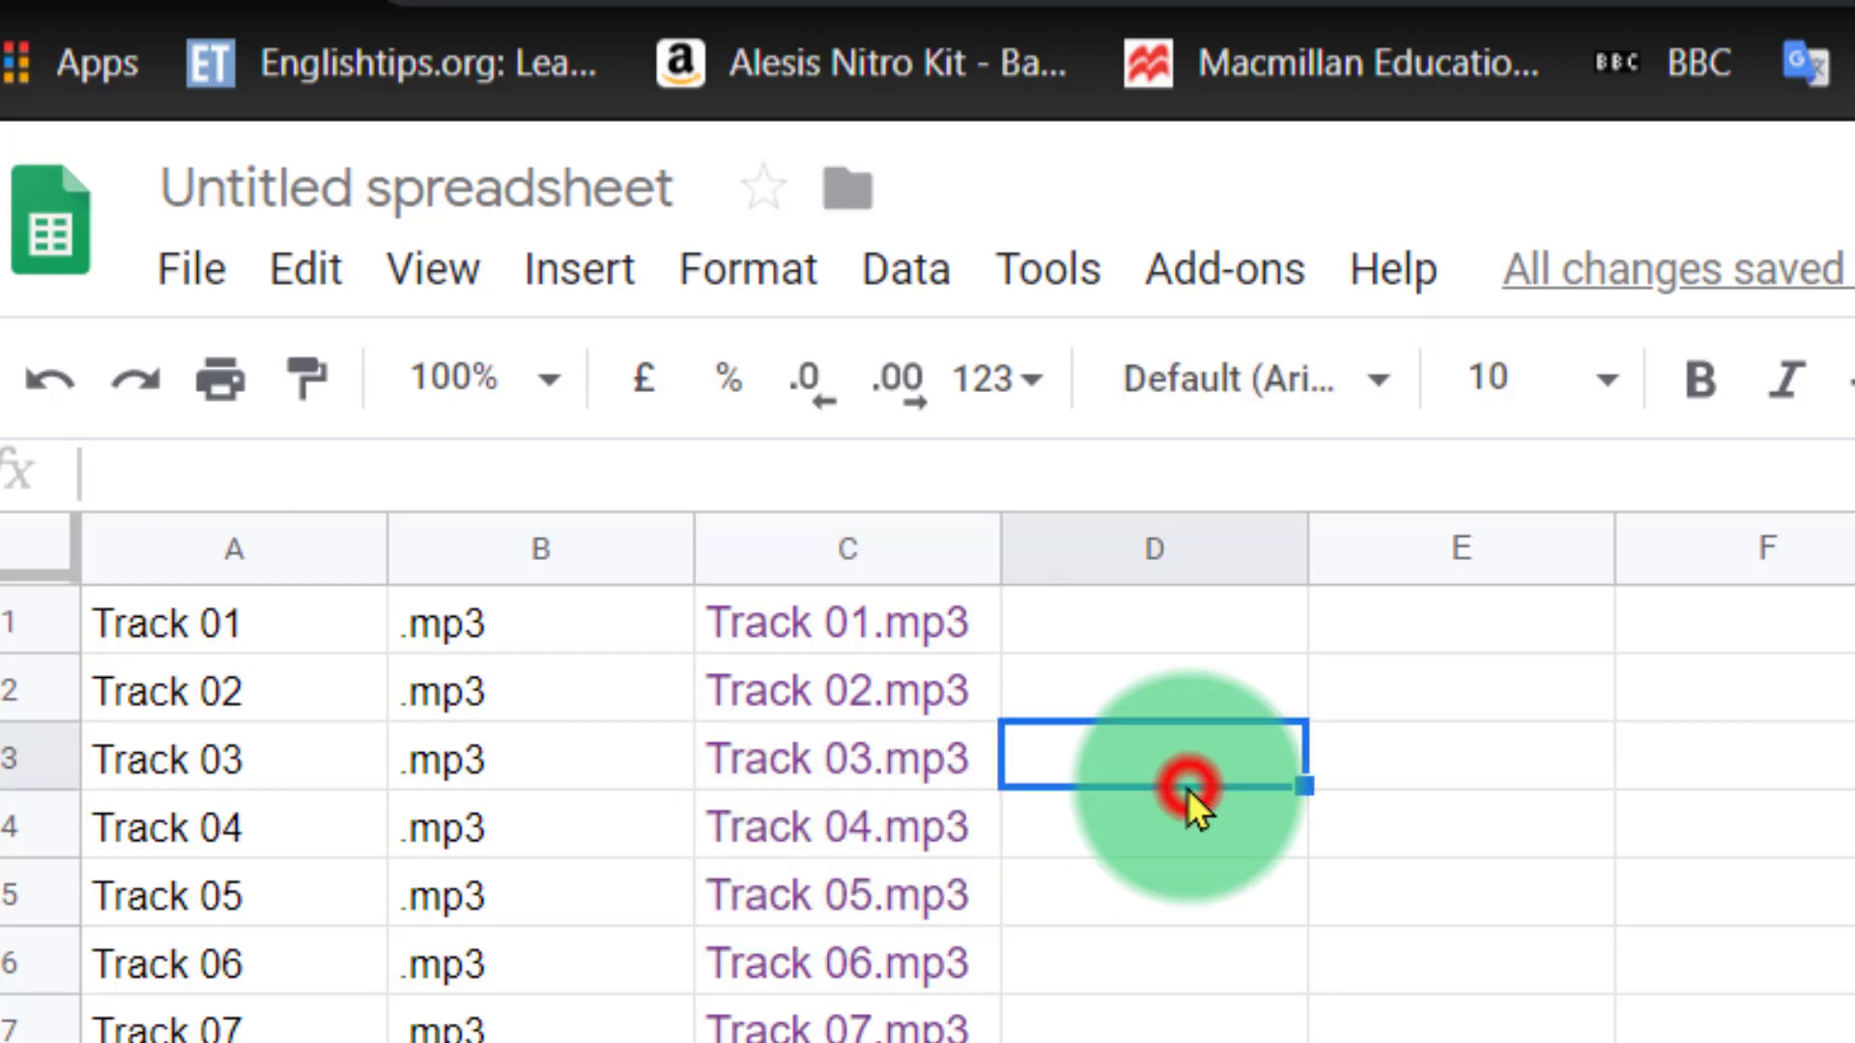
Copy the joined file names in C1:C33.
left_click(846, 624)
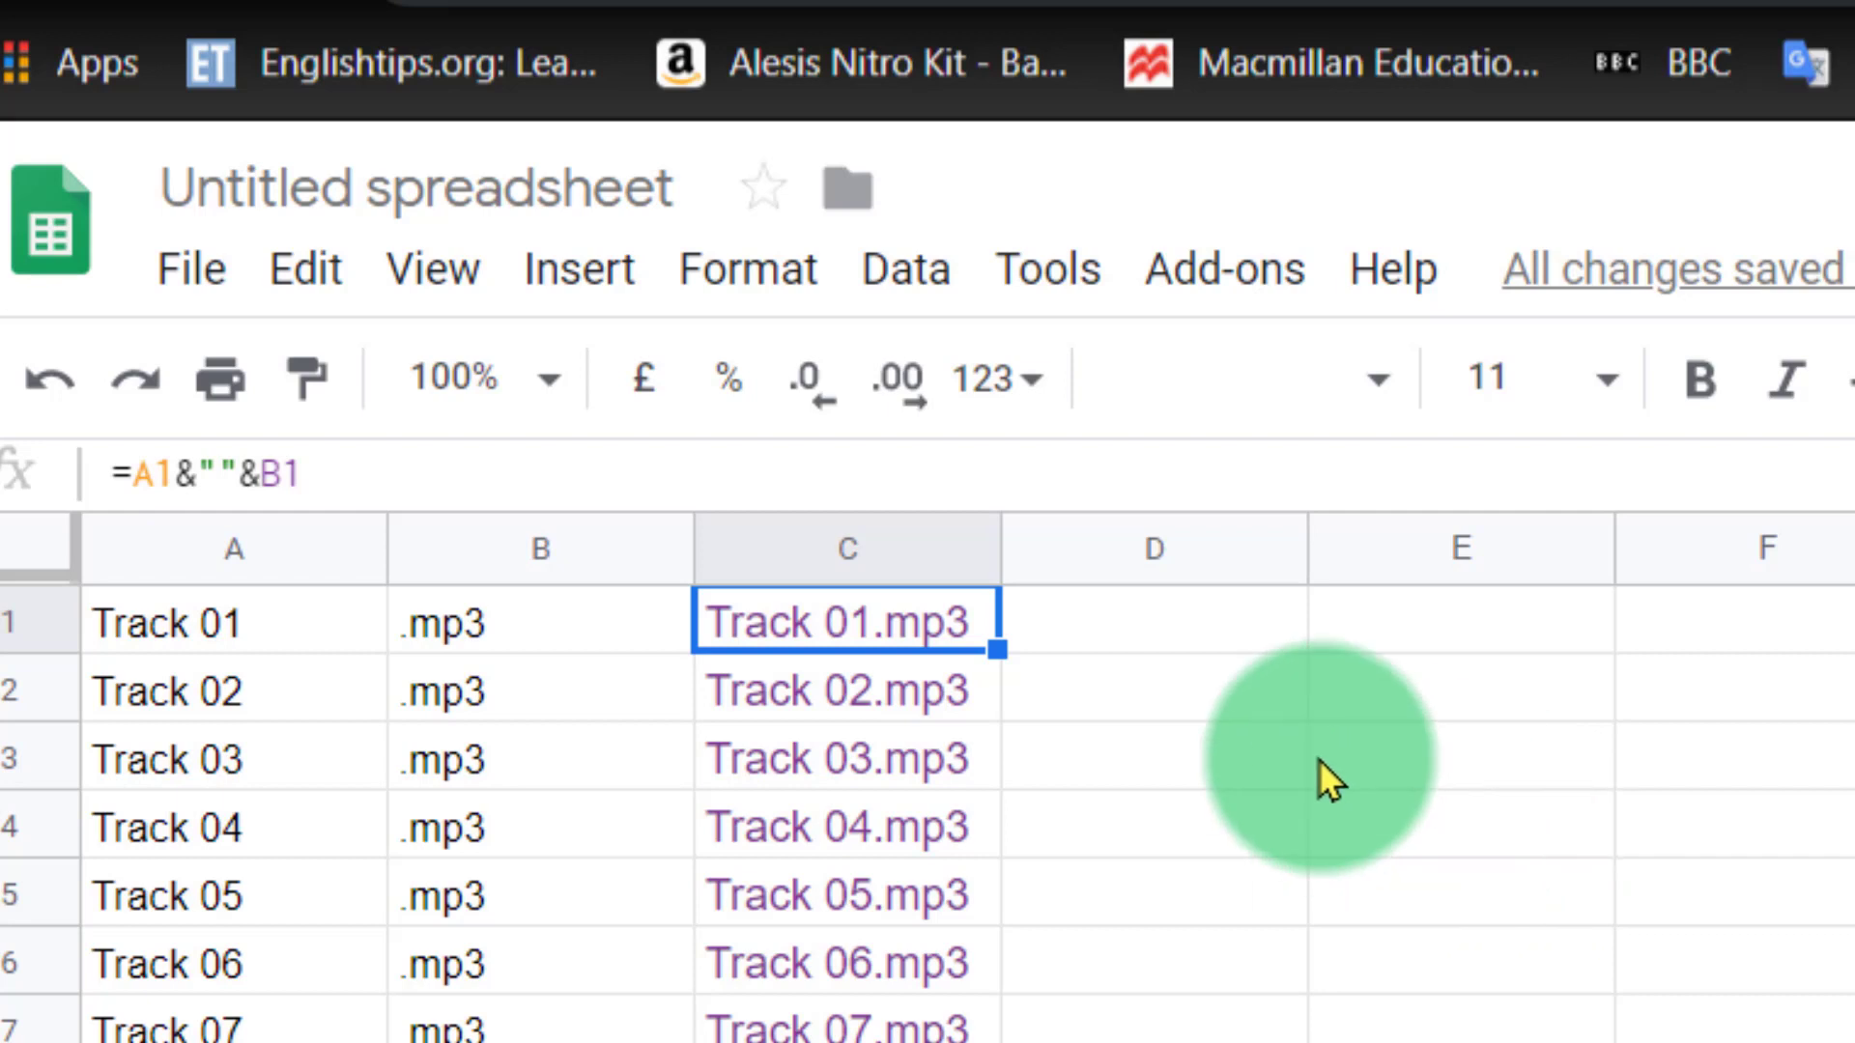
left_click(1014, 745)
left_click(903, 618)
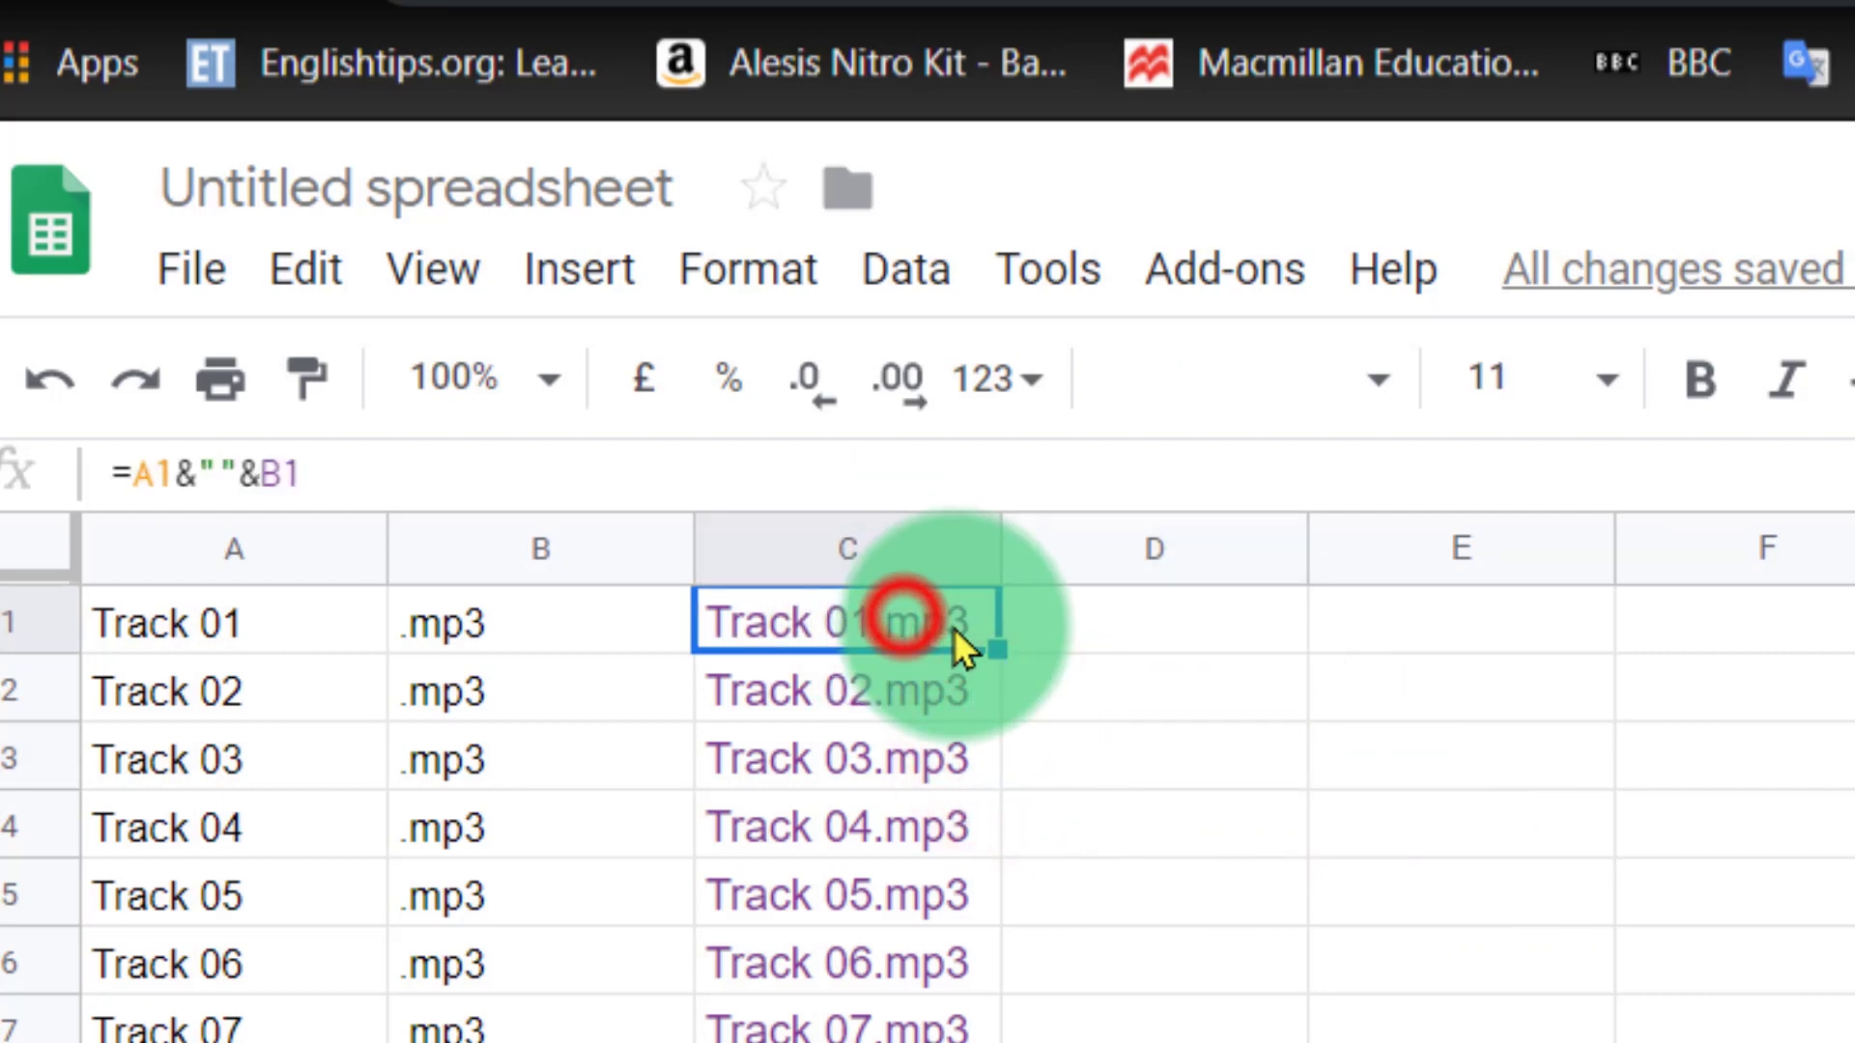
left_click(1228, 800)
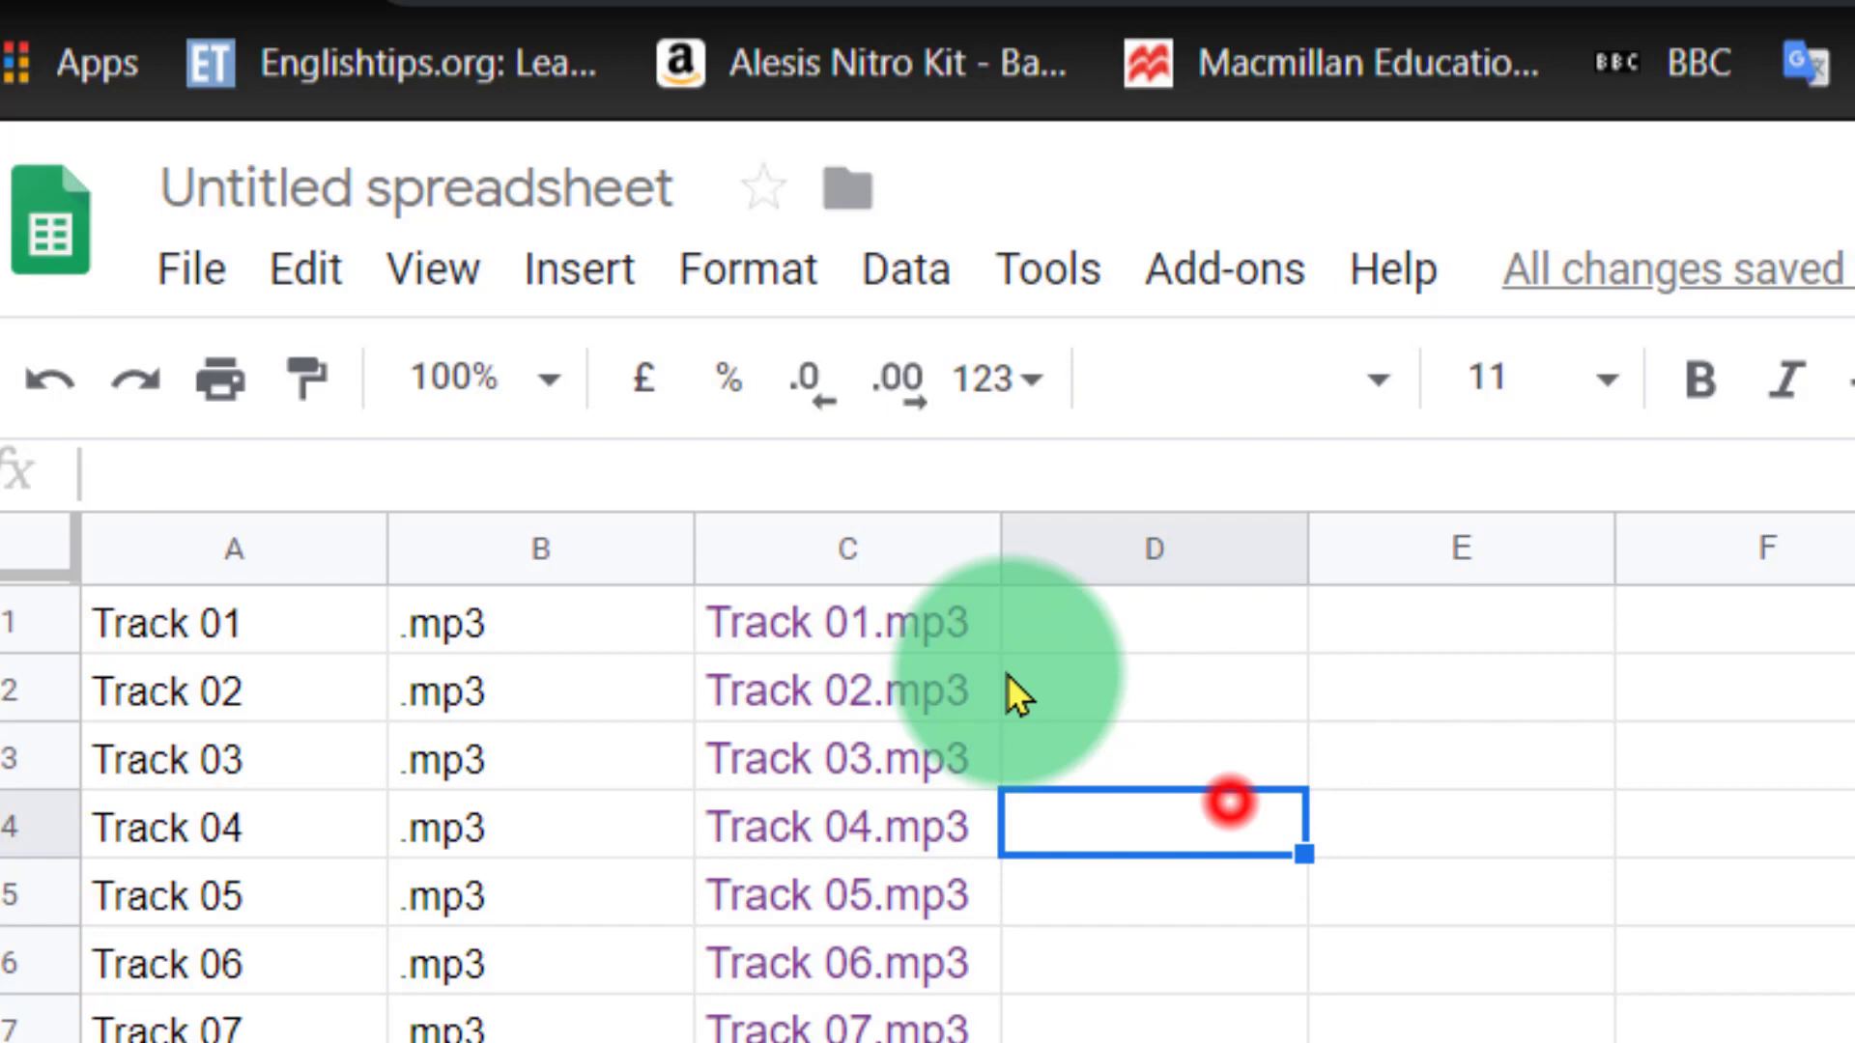
left_click(865, 606)
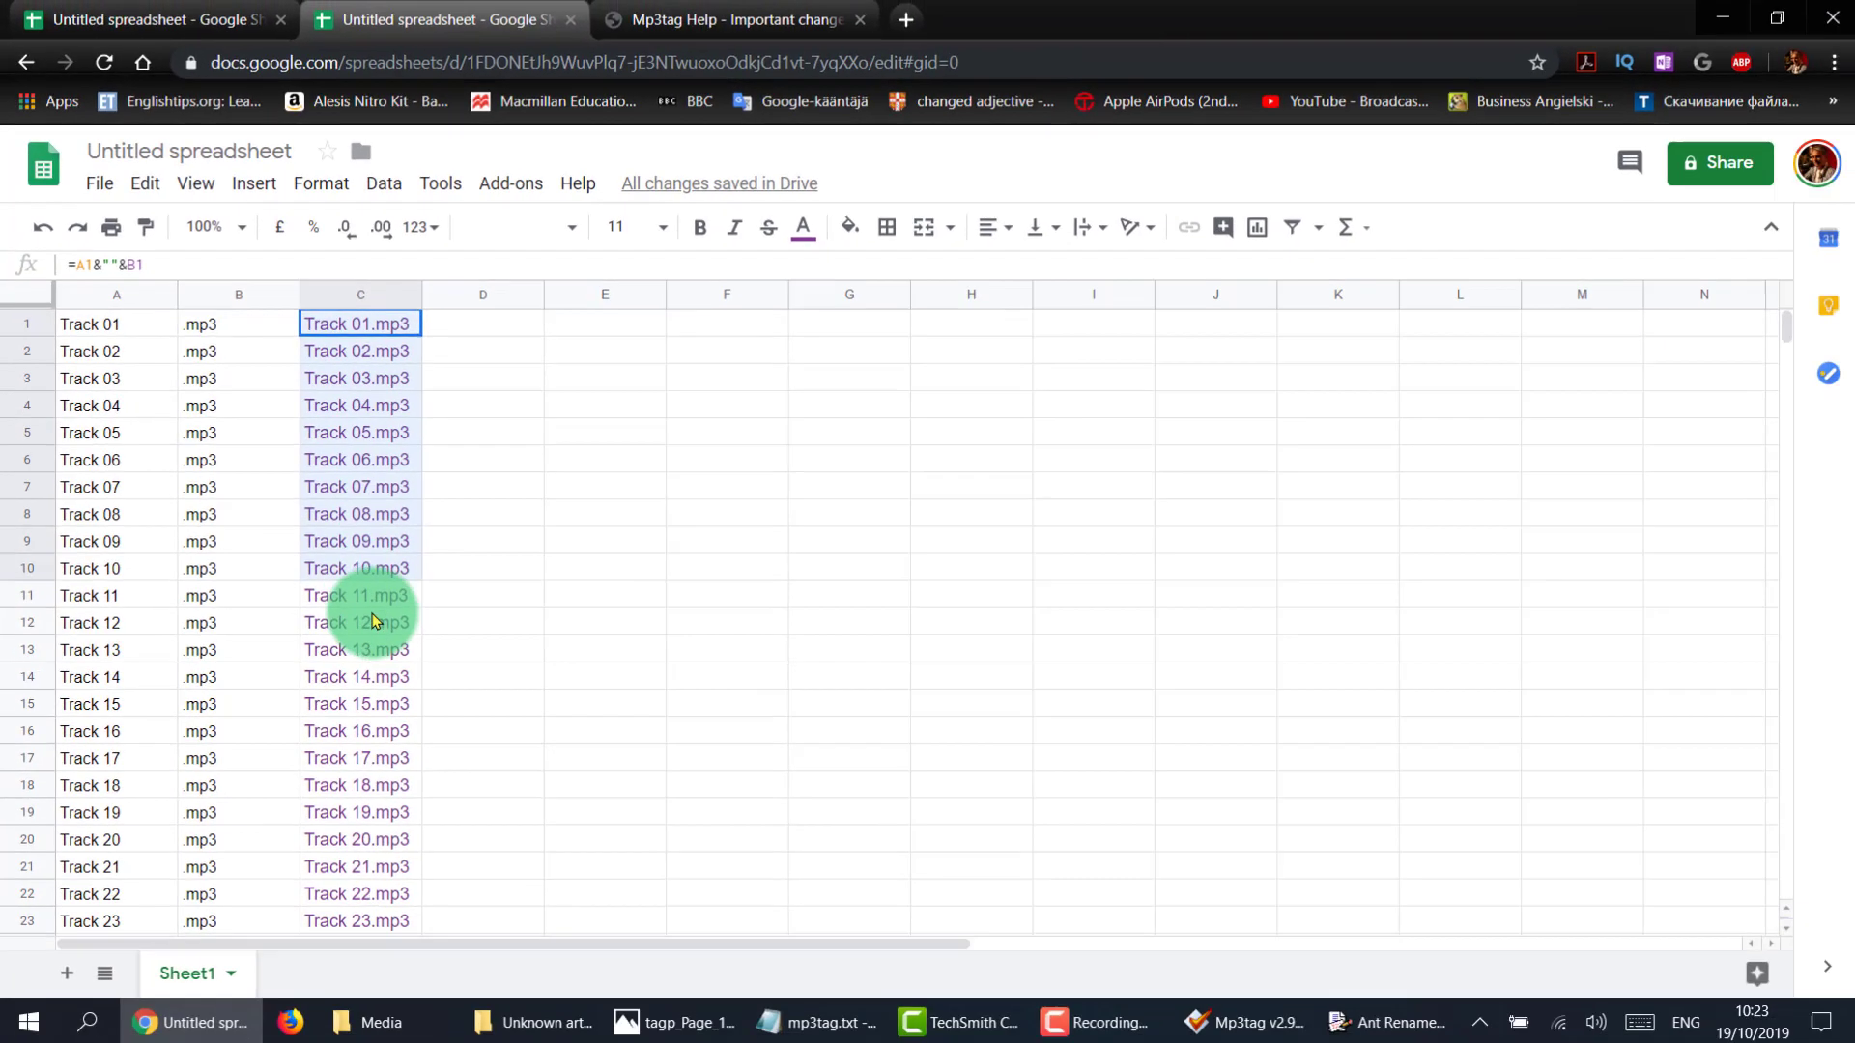
left_click_drag(375, 620, 382, 792)
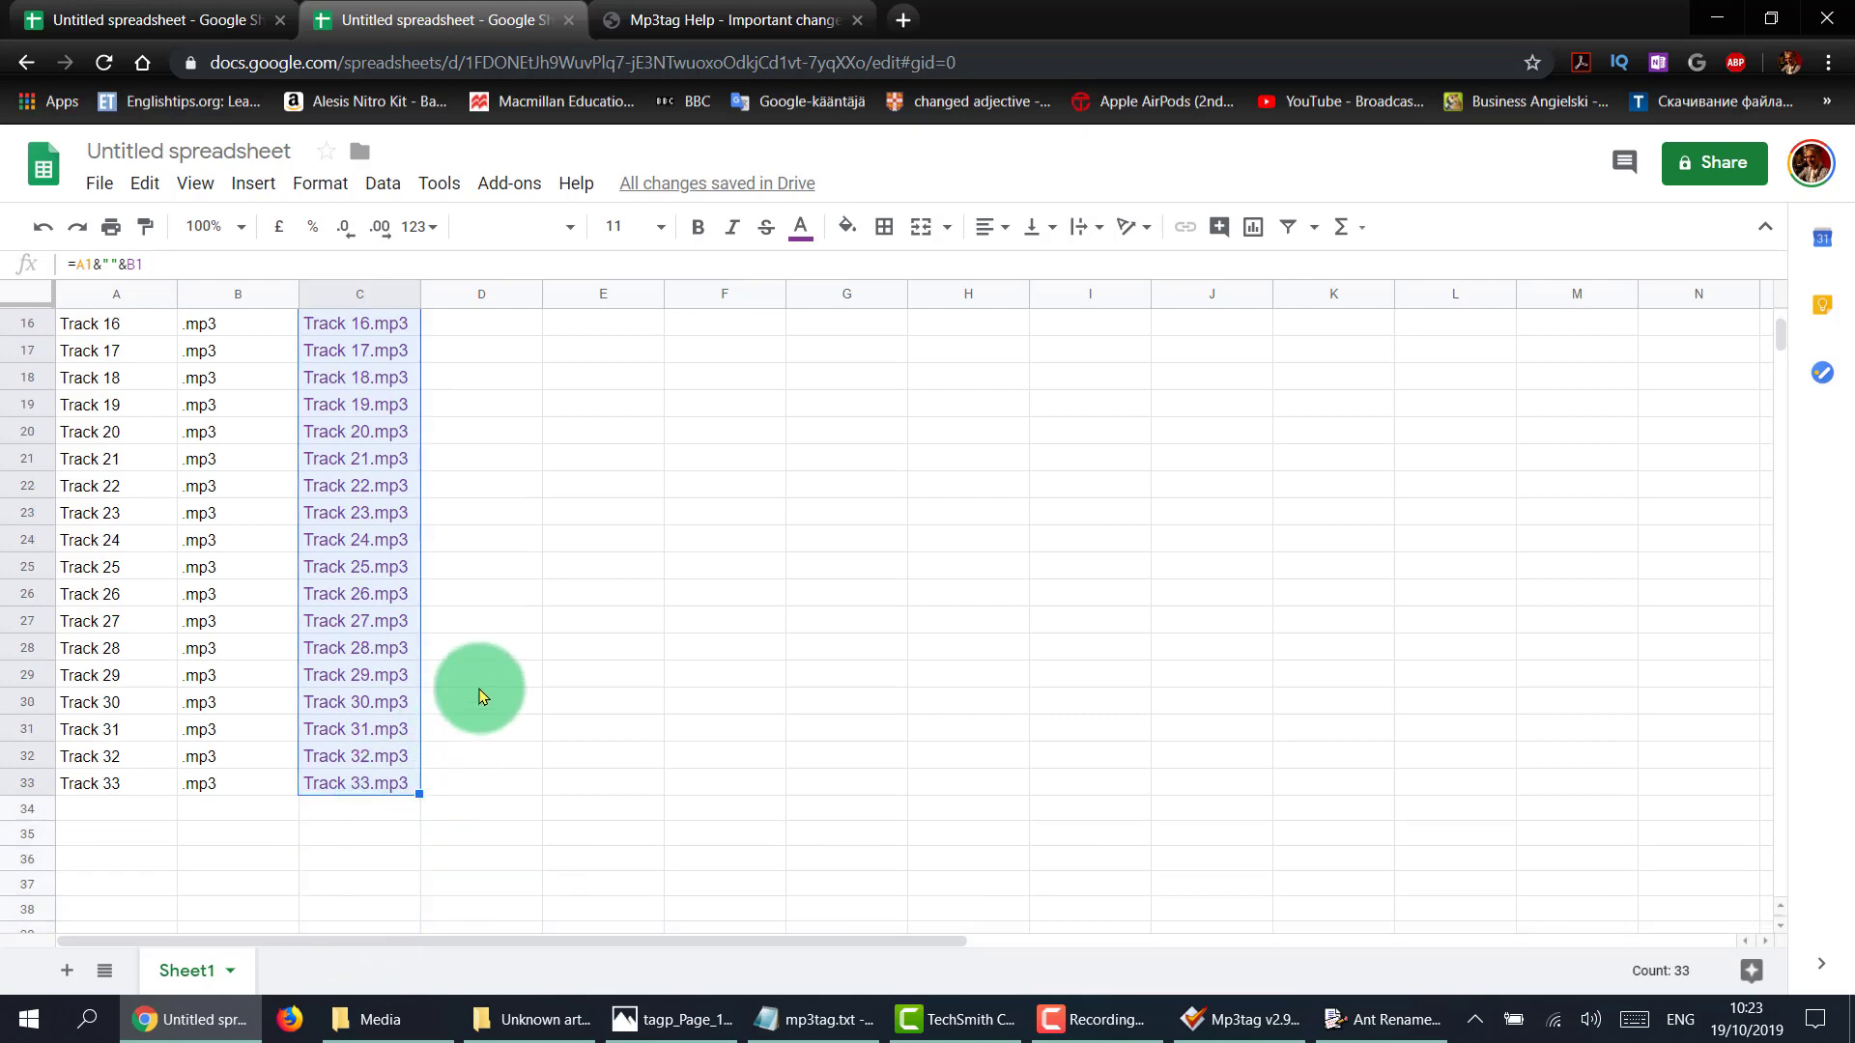
scroll(480, 696, "up", 5)
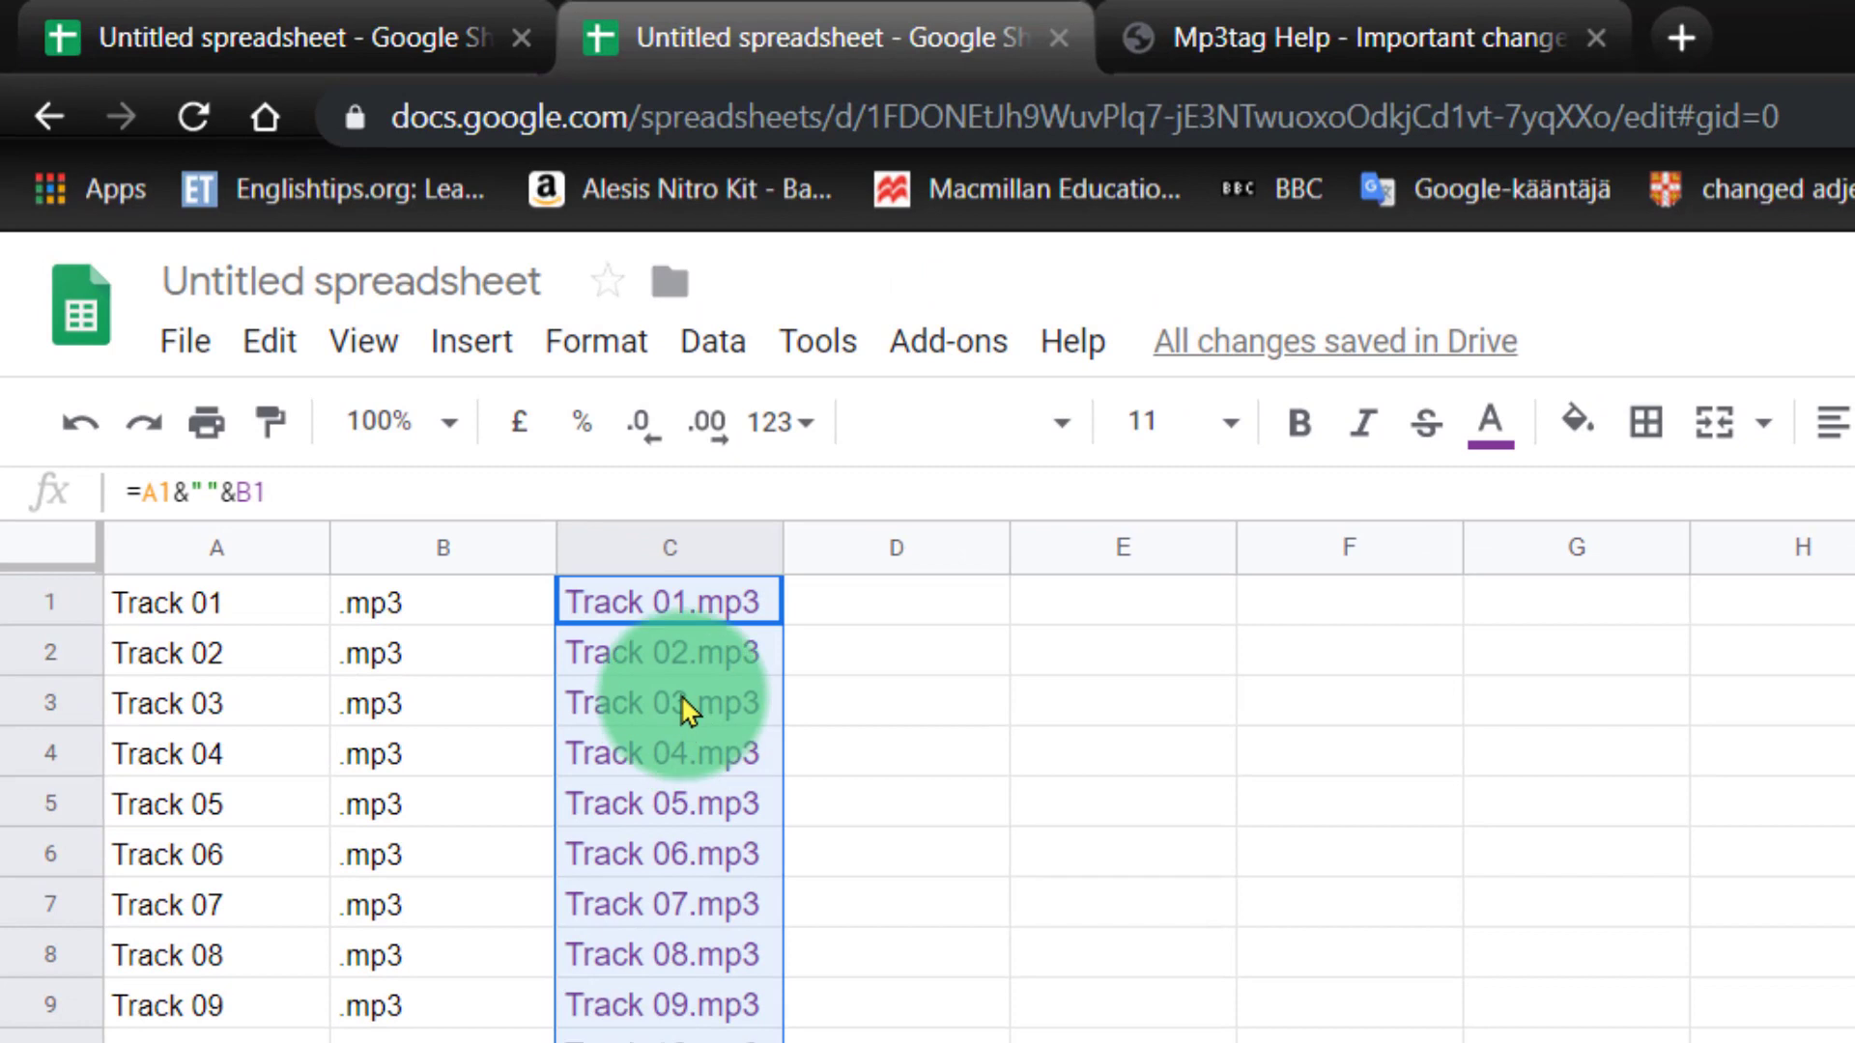
right_click(681, 693)
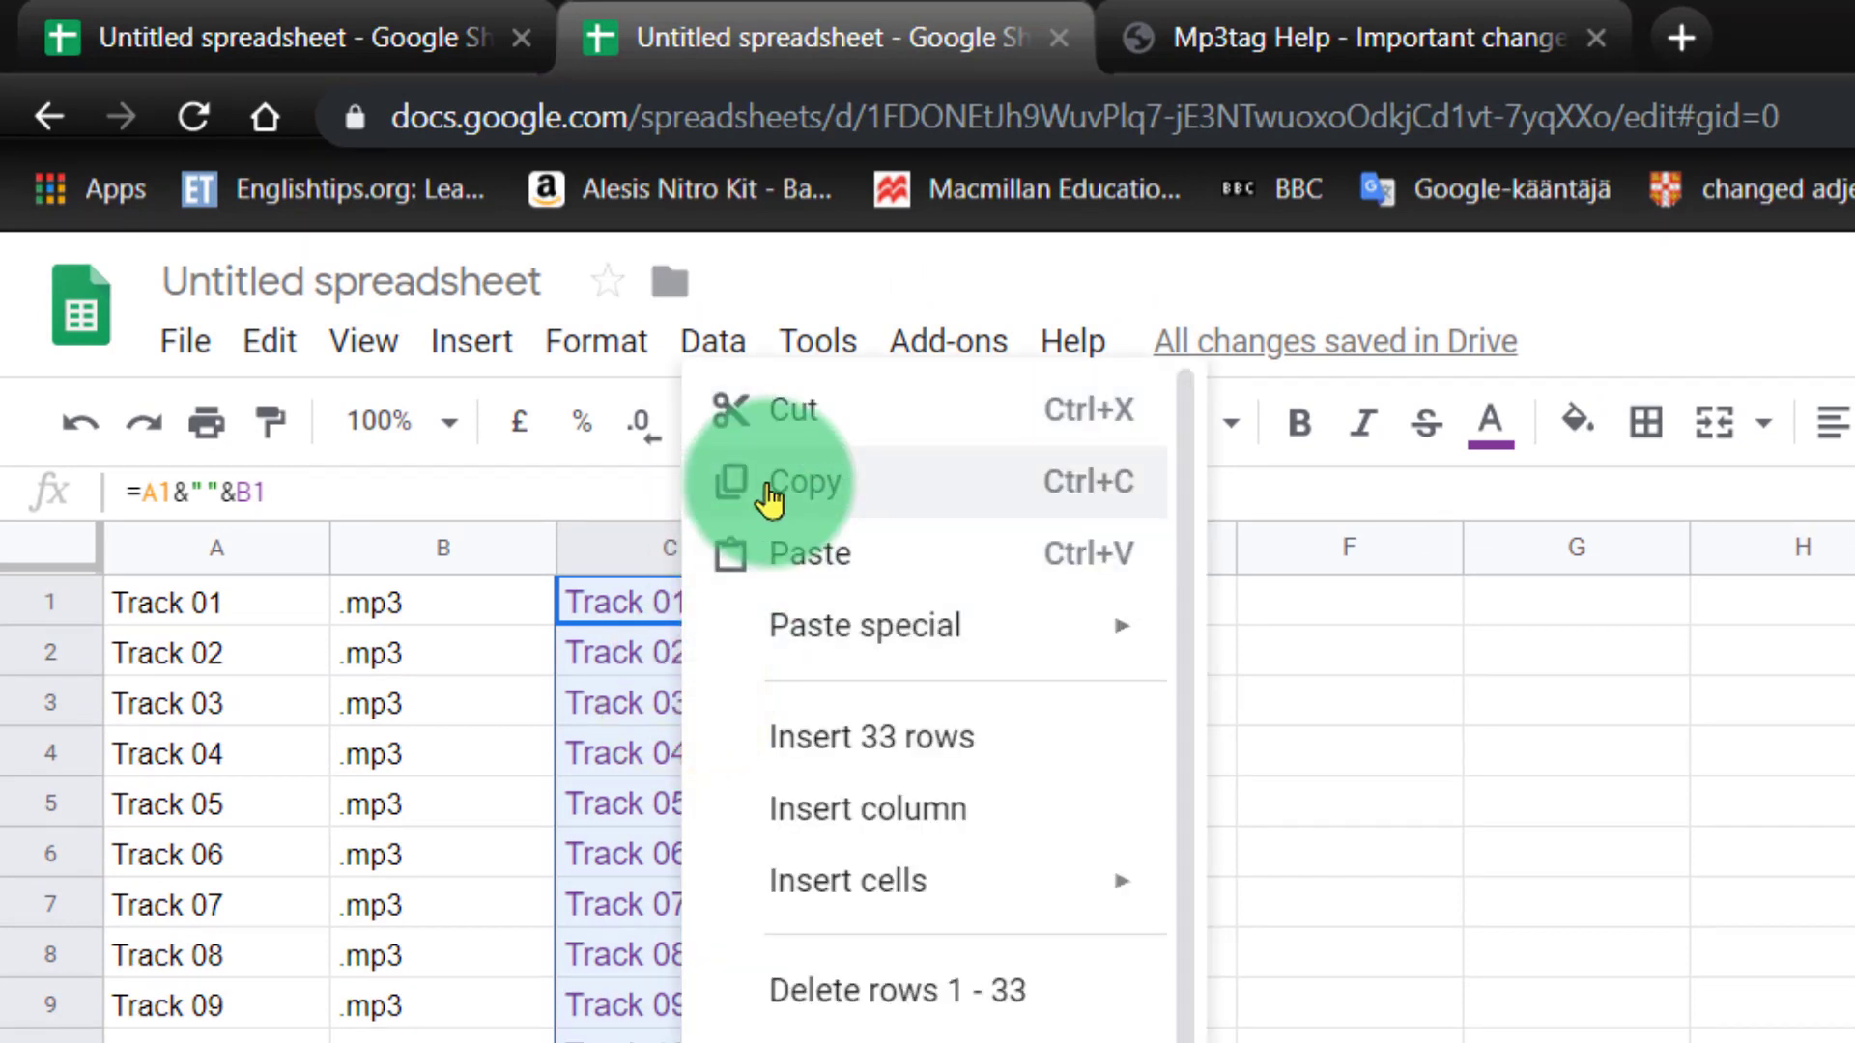
left_click(771, 493)
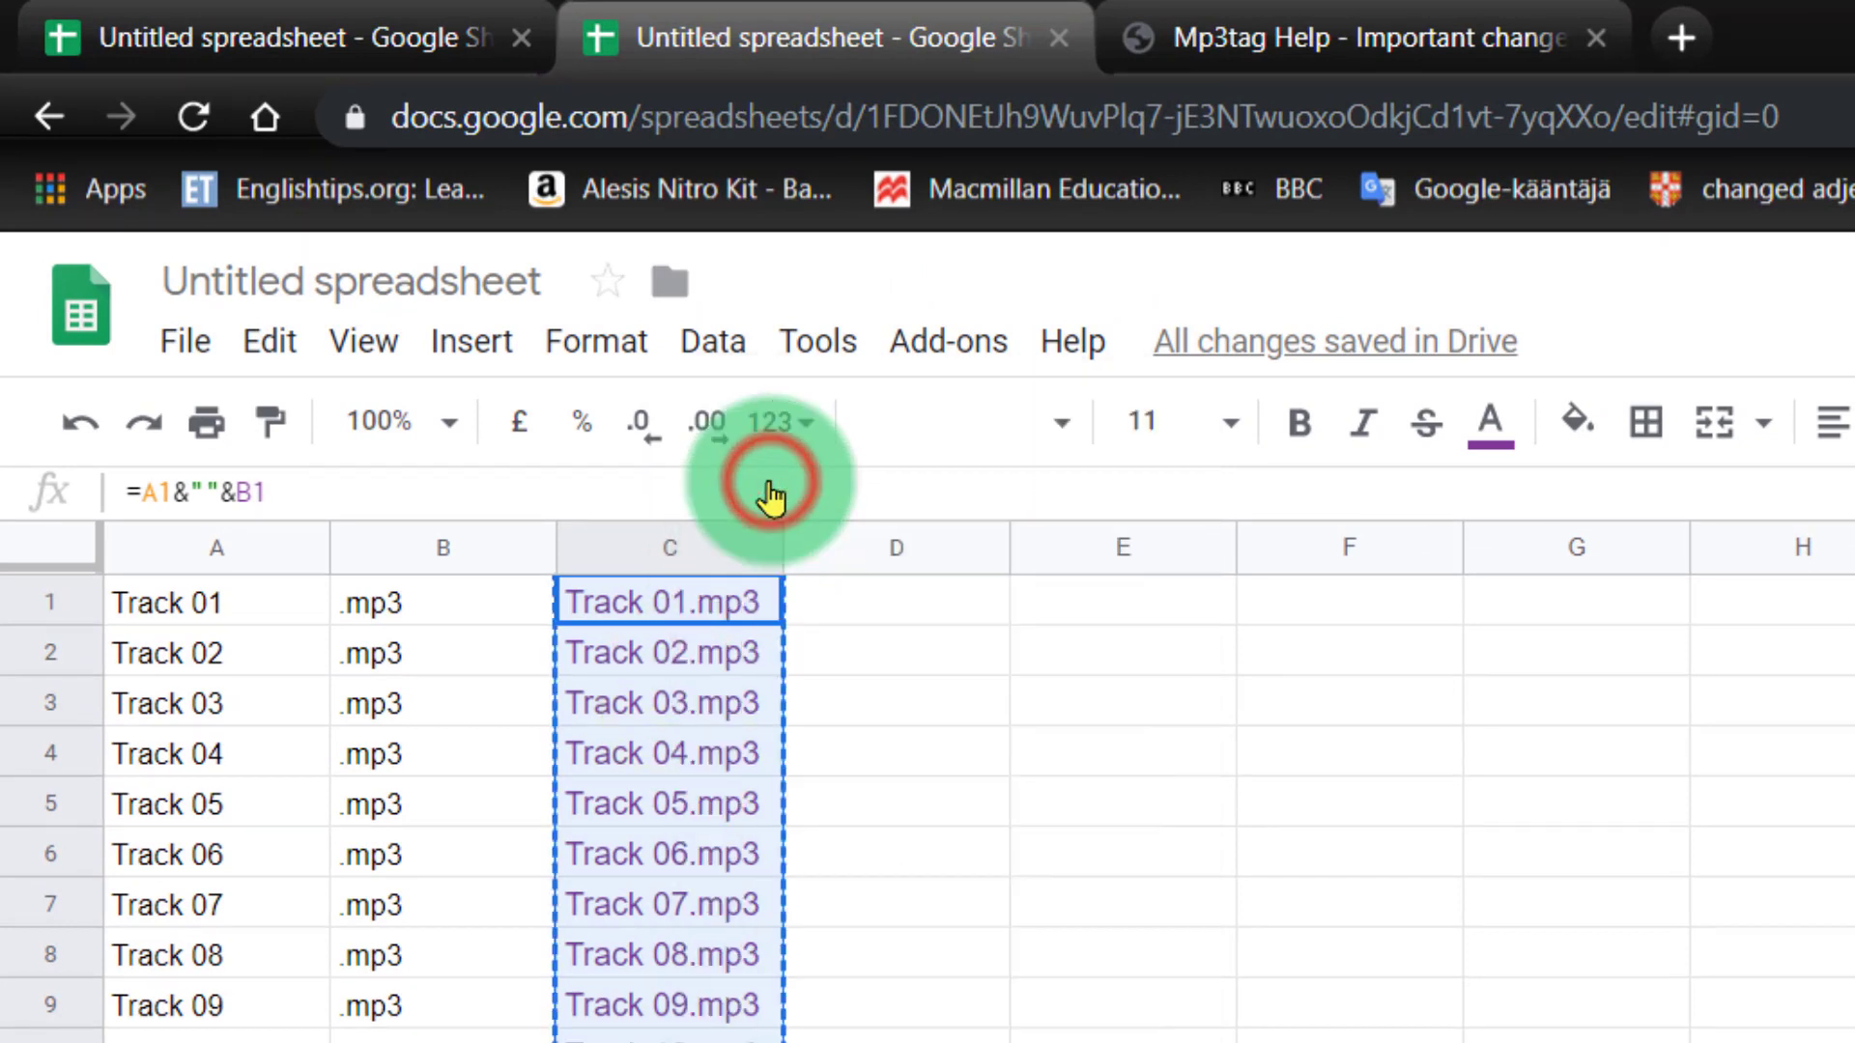
Paste the copied names as values only into column D from D1, and compare the contents of C1 and D1.
left_click(893, 601)
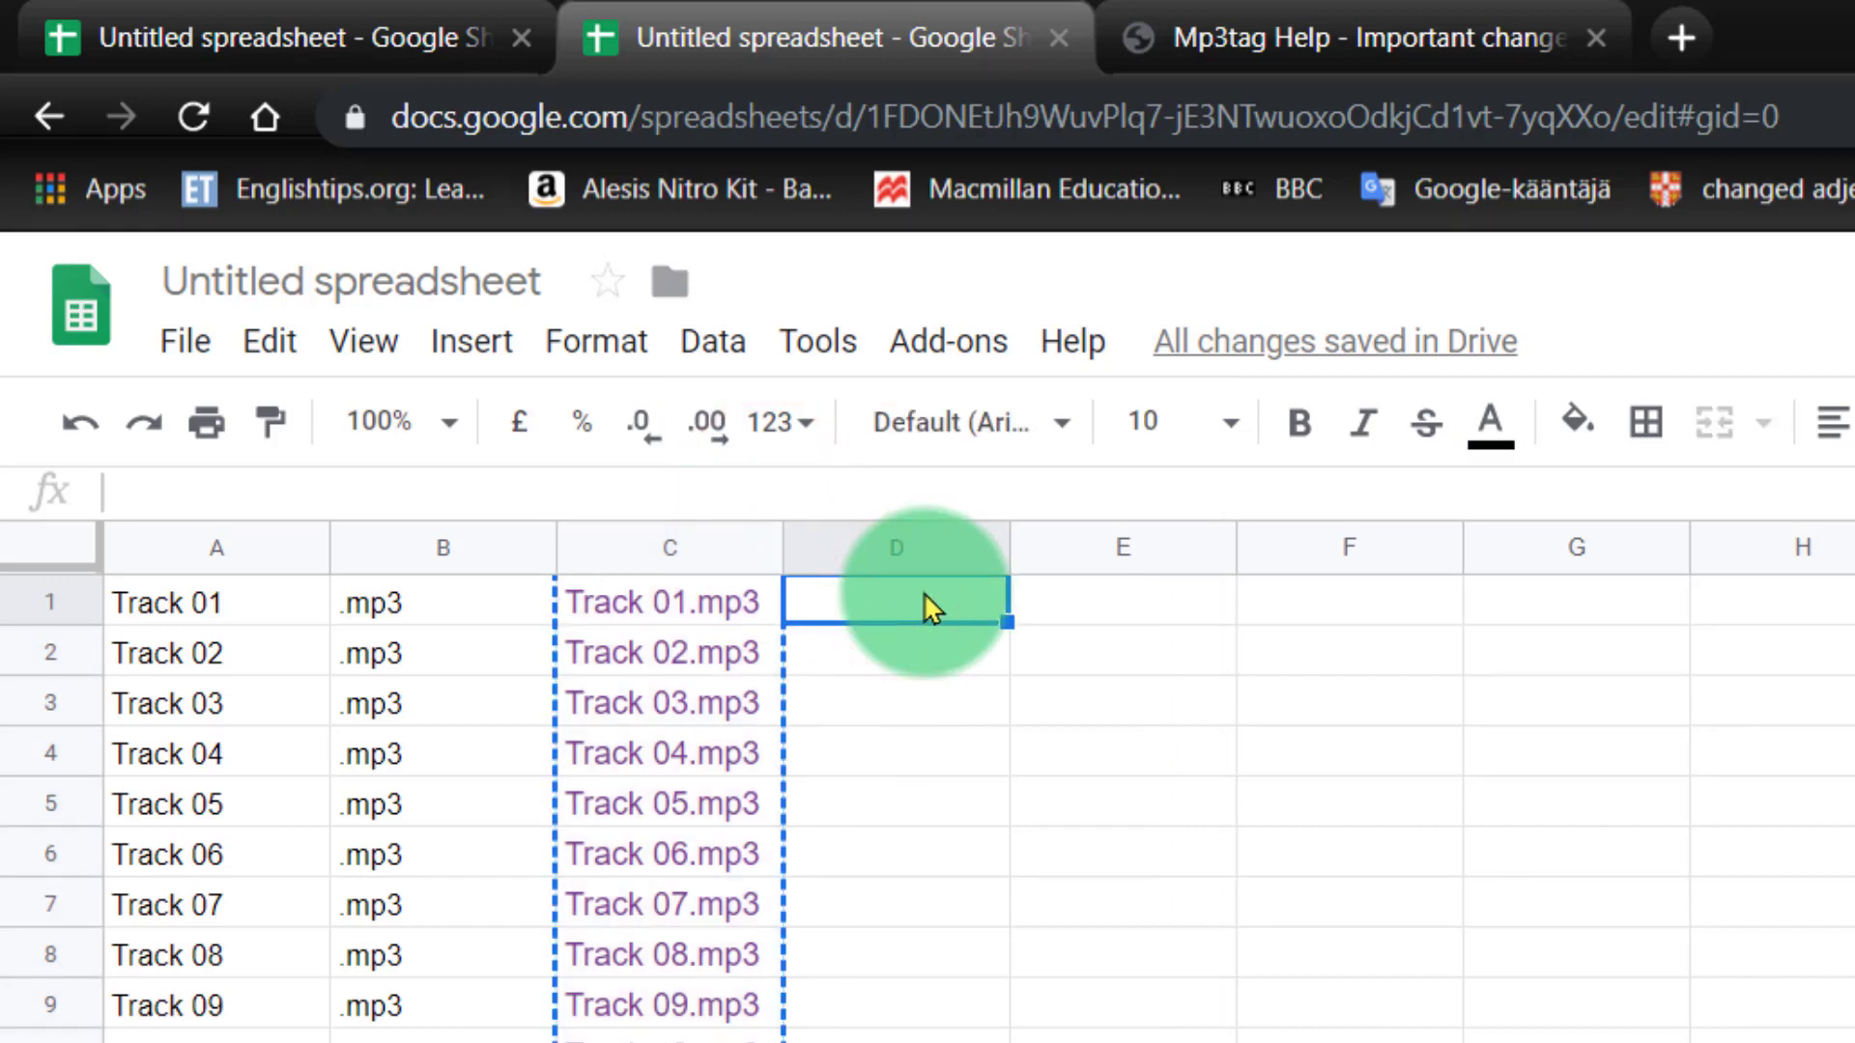
right_click(923, 594)
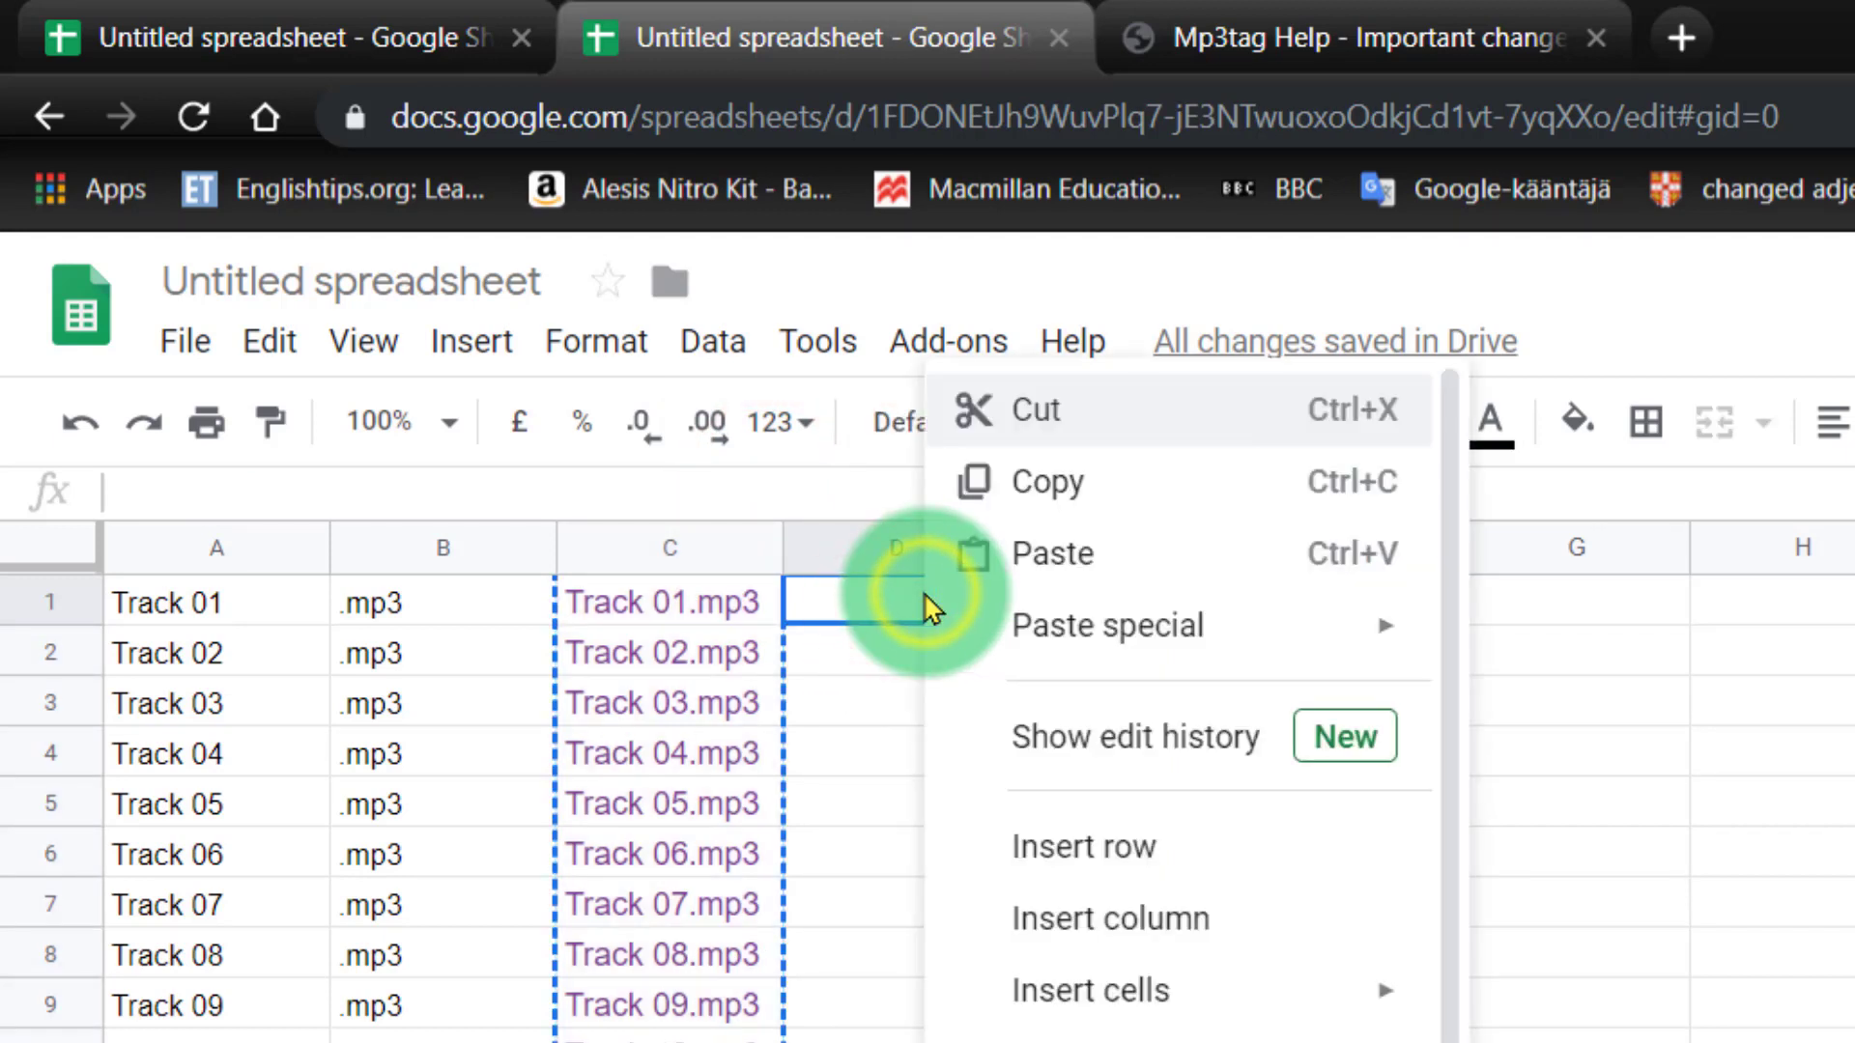
mouse_move(1214, 633)
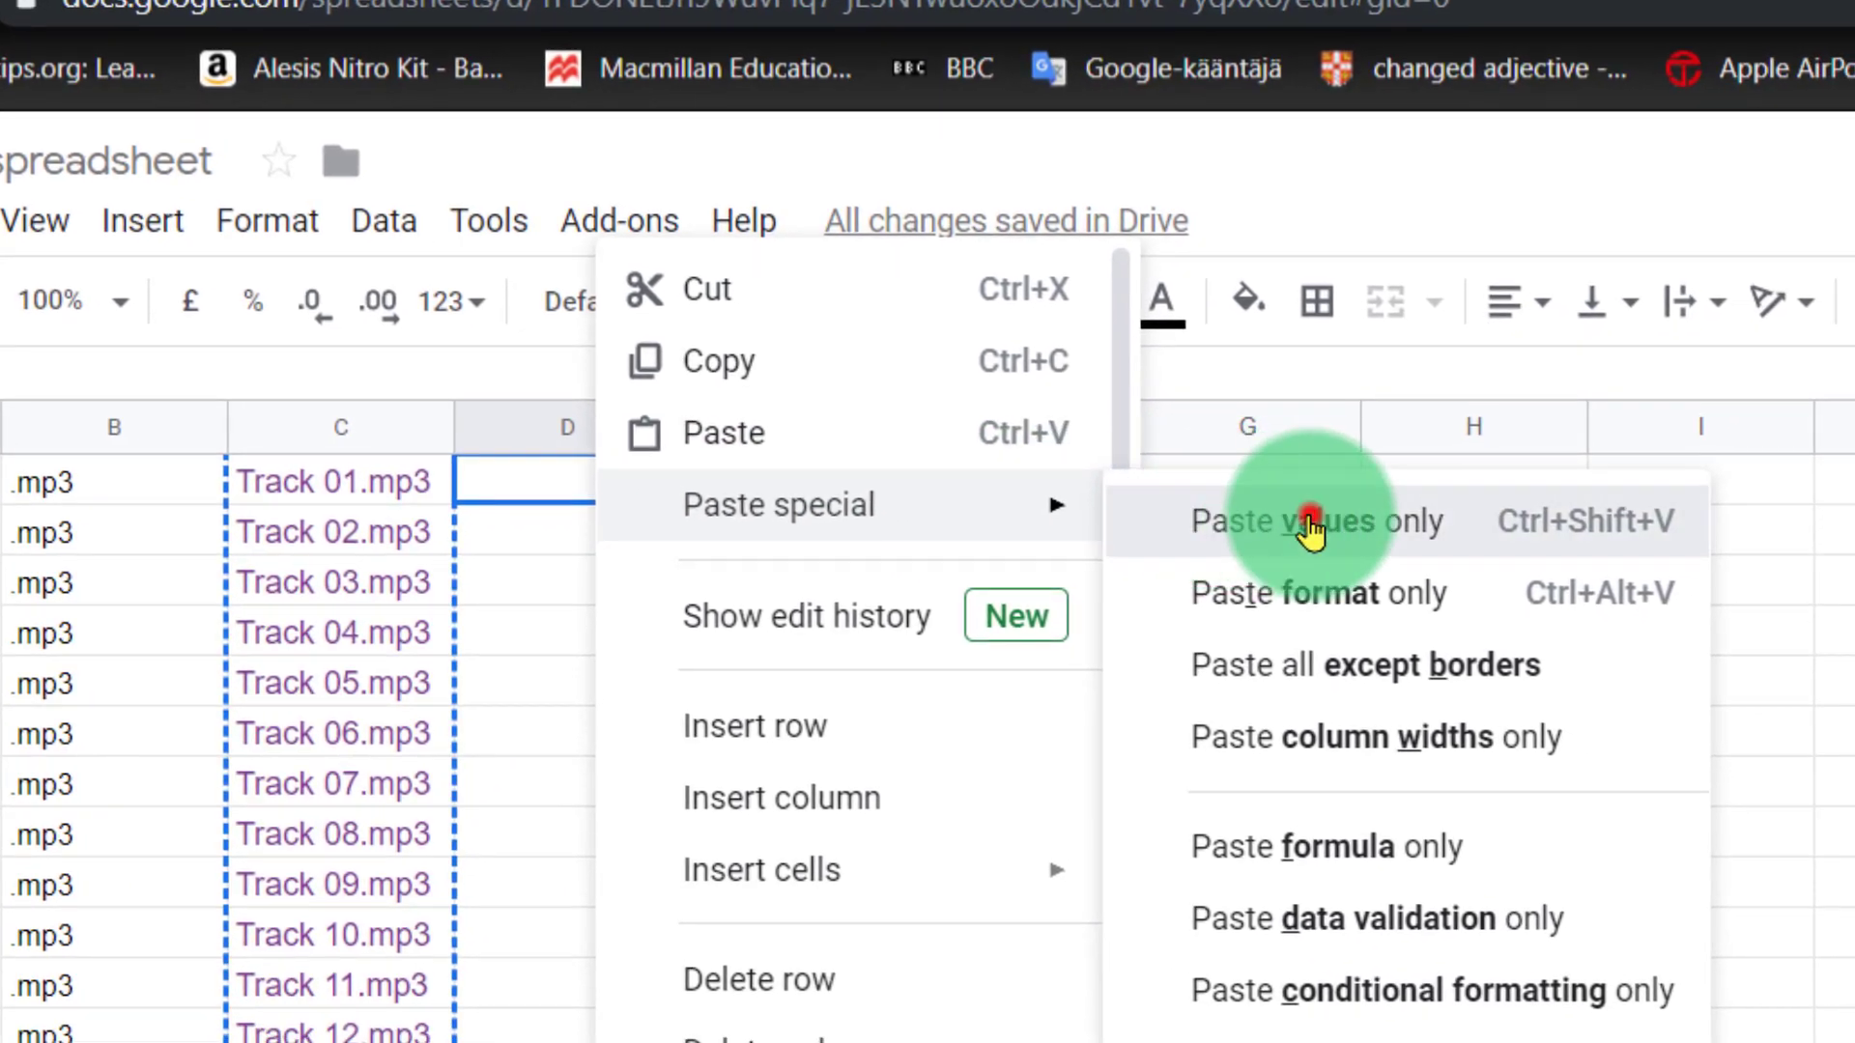
left_click(1311, 529)
left_click(859, 618)
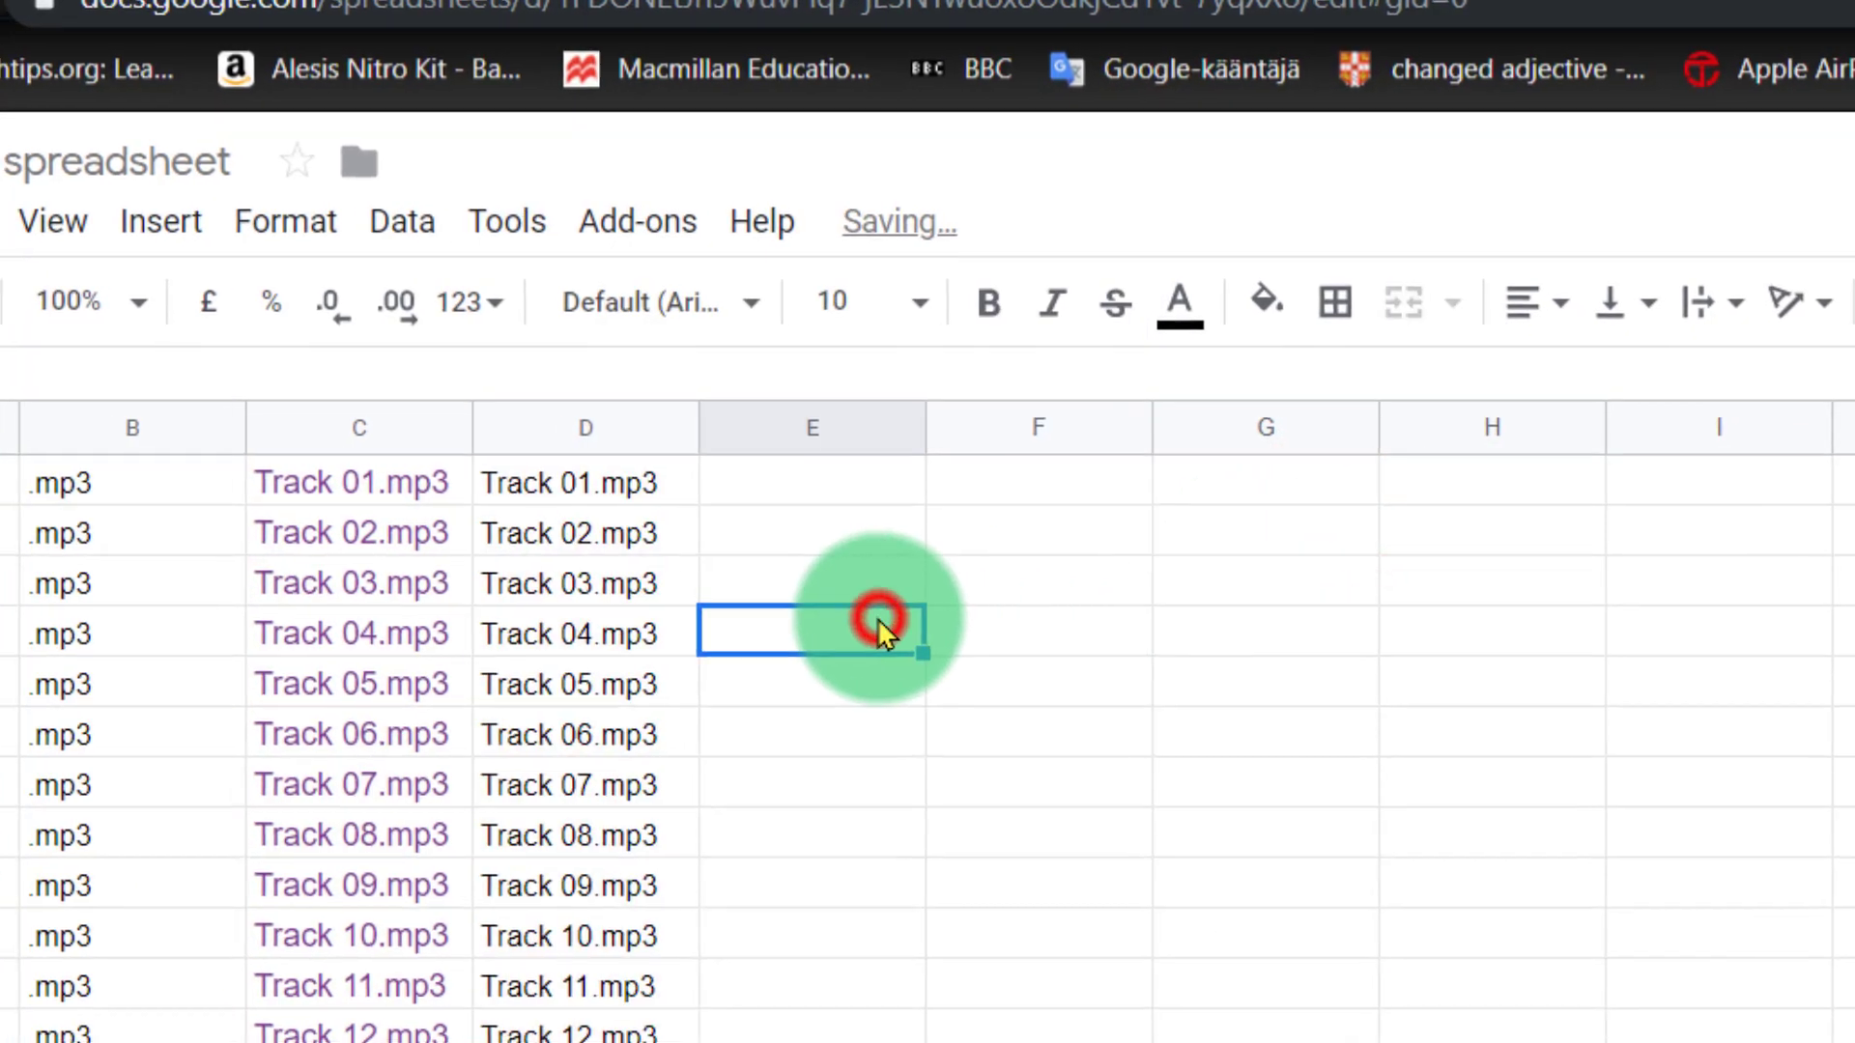
left_click(216, 372)
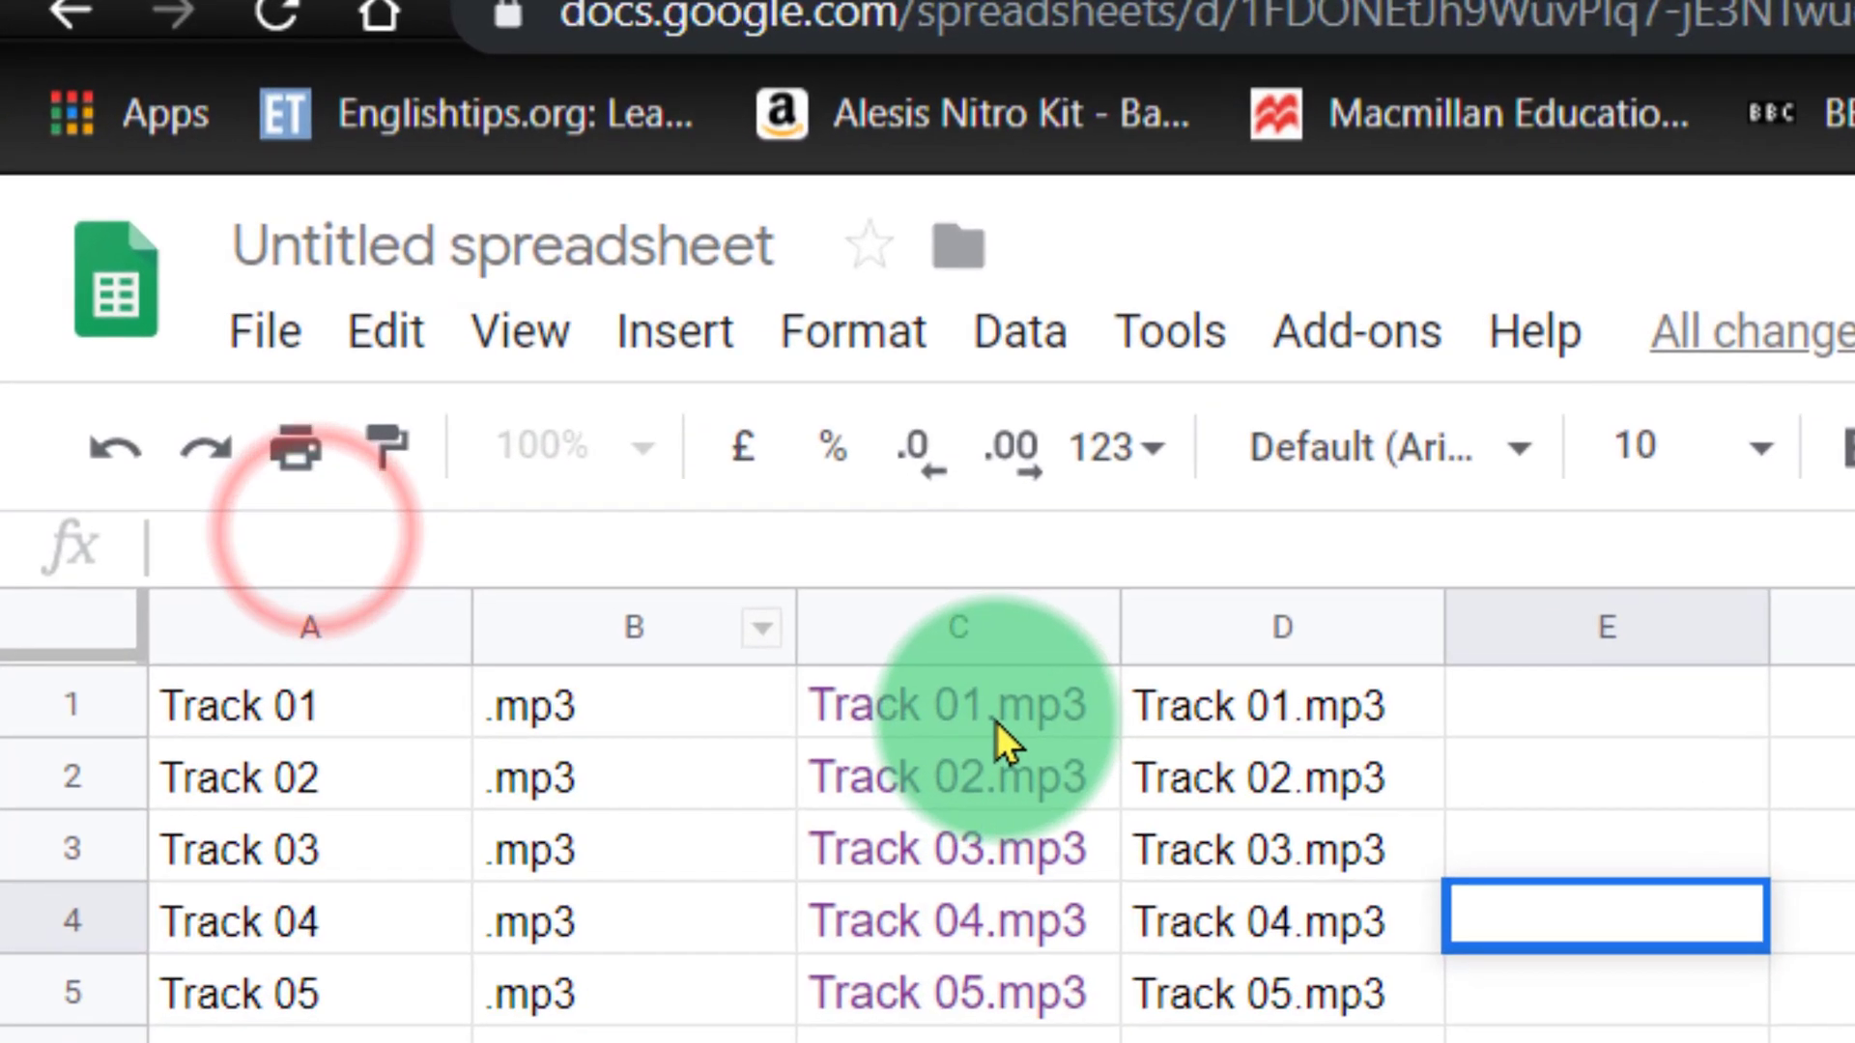
left_click(969, 688)
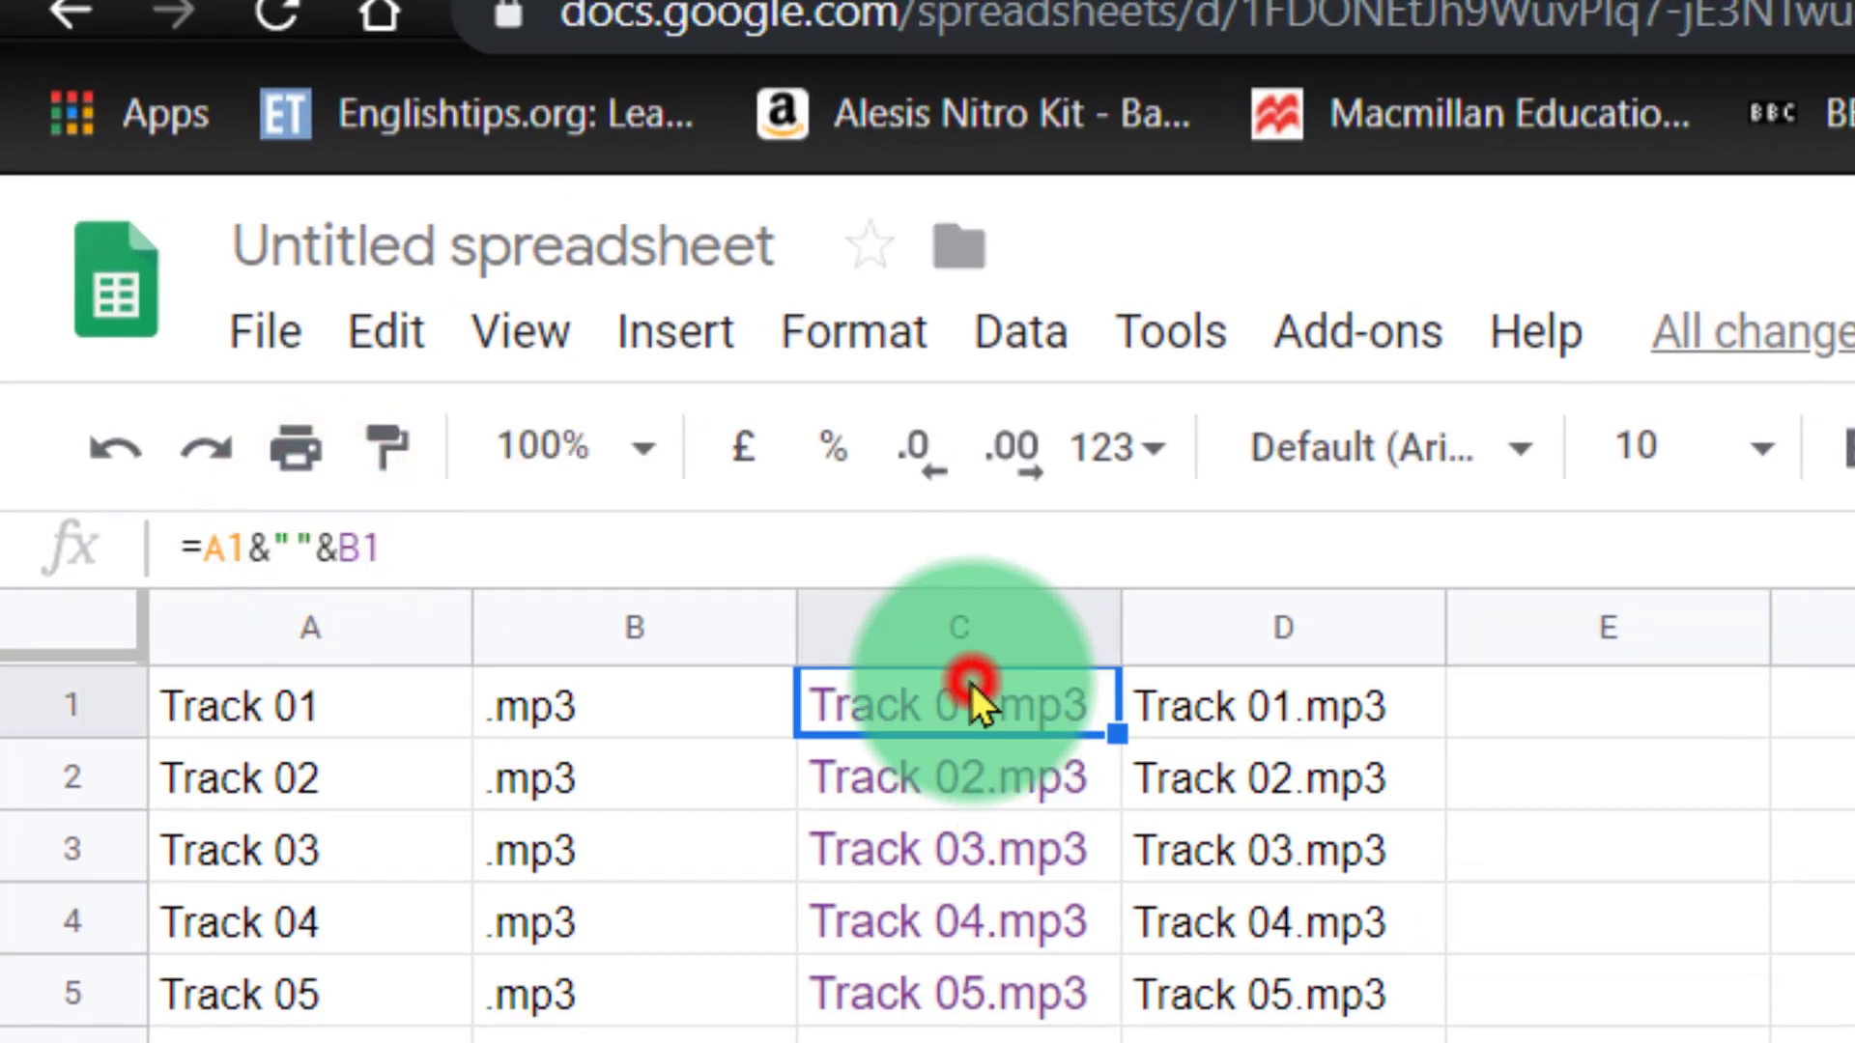
left_click(1219, 718)
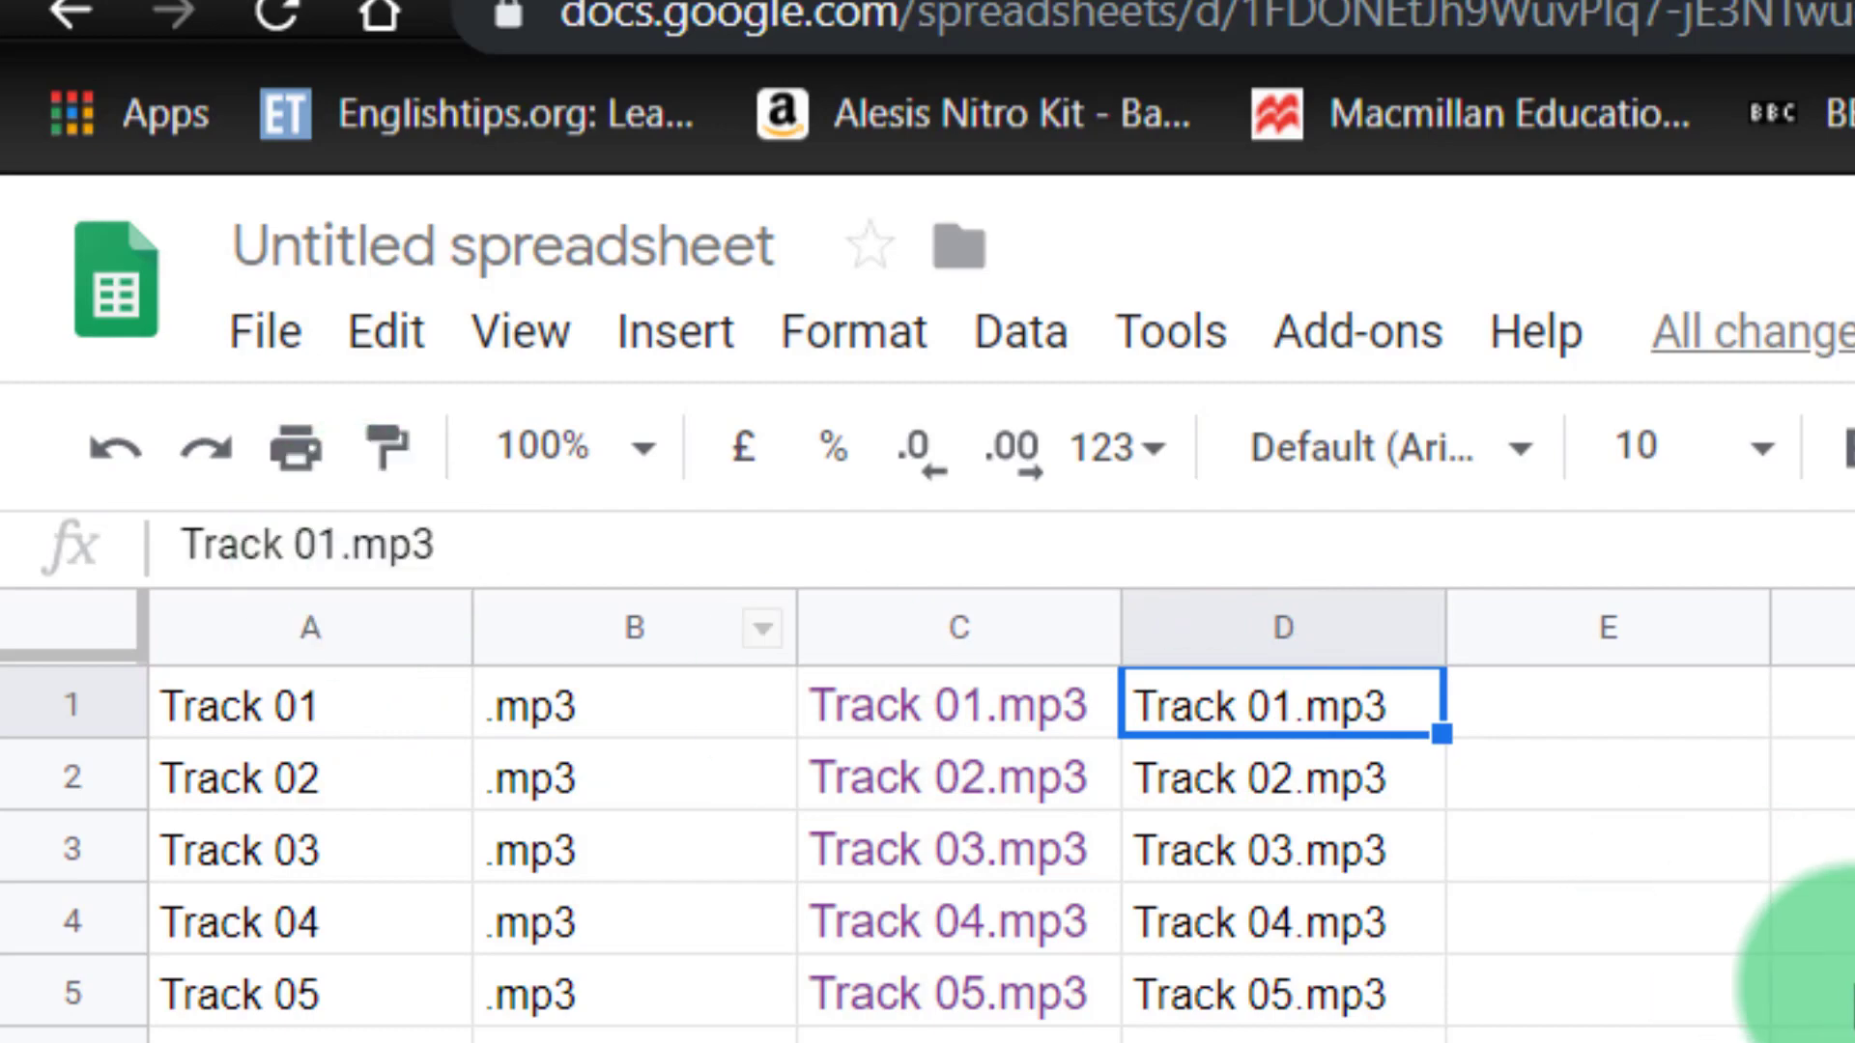
left_click(1507, 903)
Copy the plain-text file names in D1:D33.
mouse_move(1304, 712)
left_mouse_down()
mouse_move(1372, 917)
mouse_move(1296, 1042)
left_mouse_up()
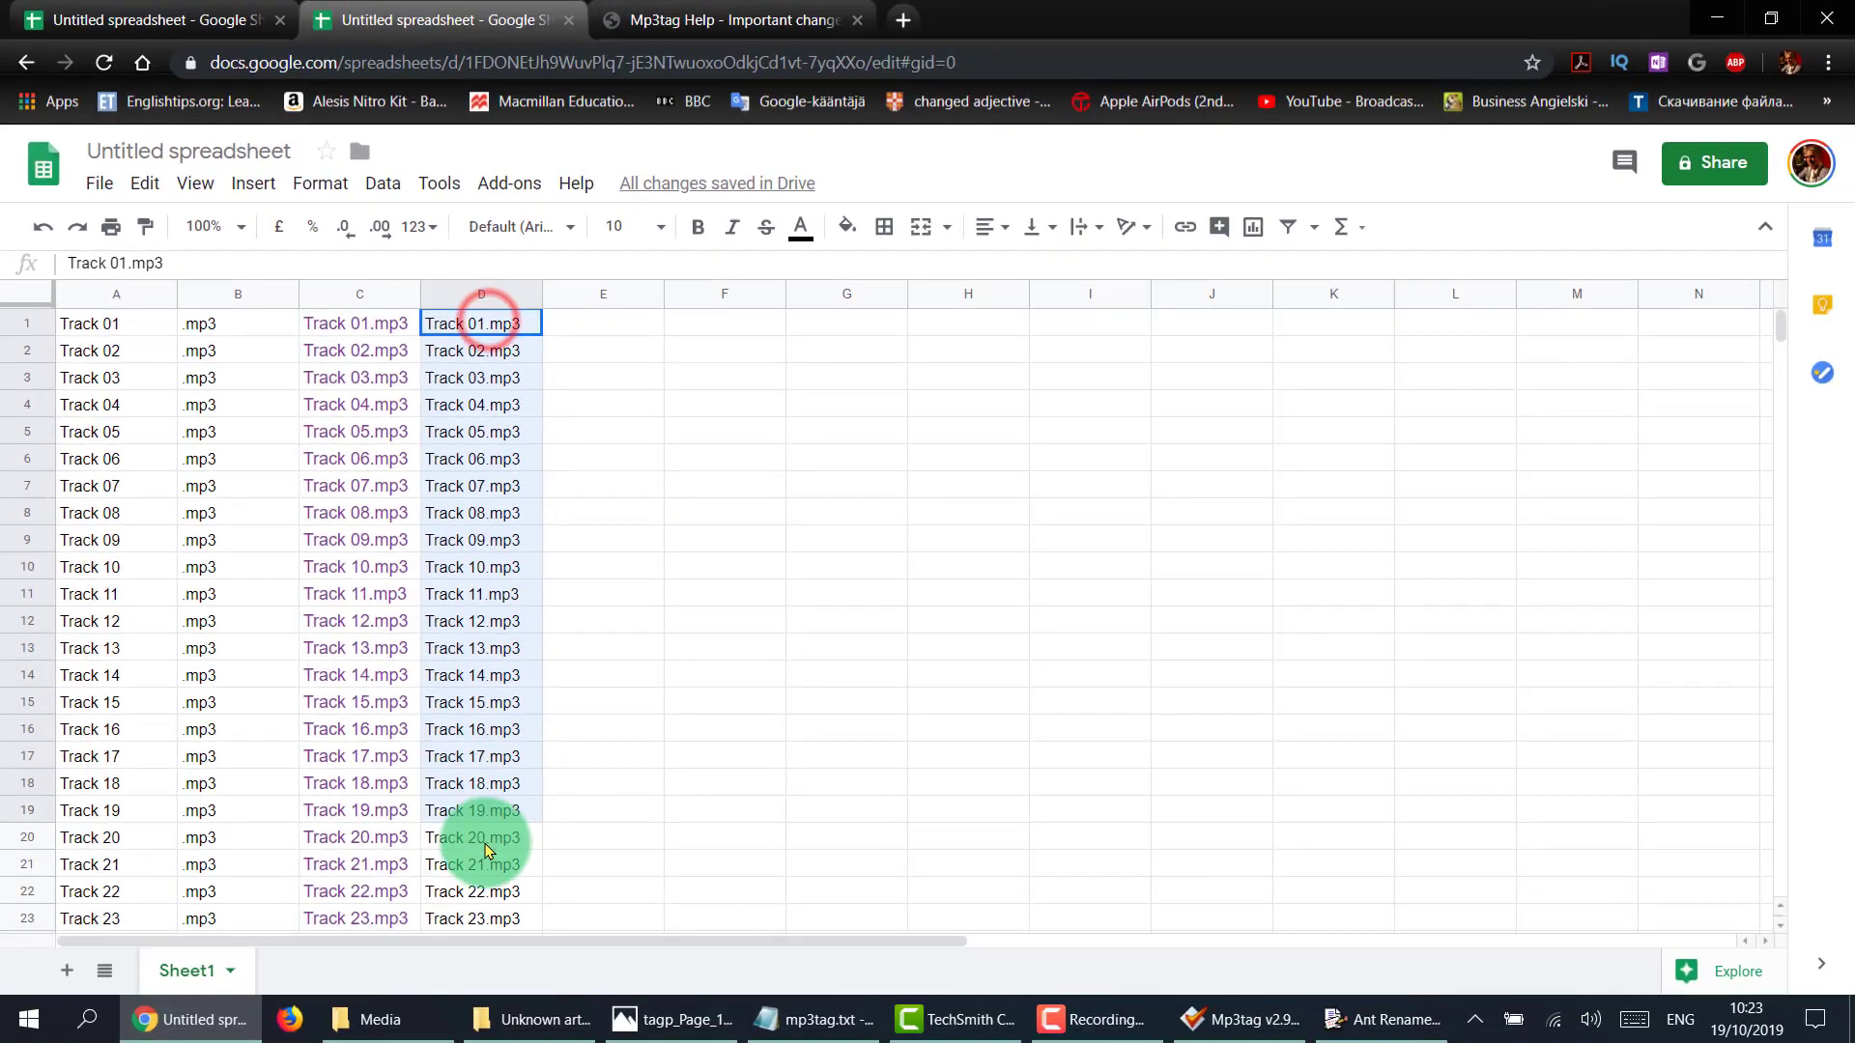
left_click_drag(486, 850, 483, 763)
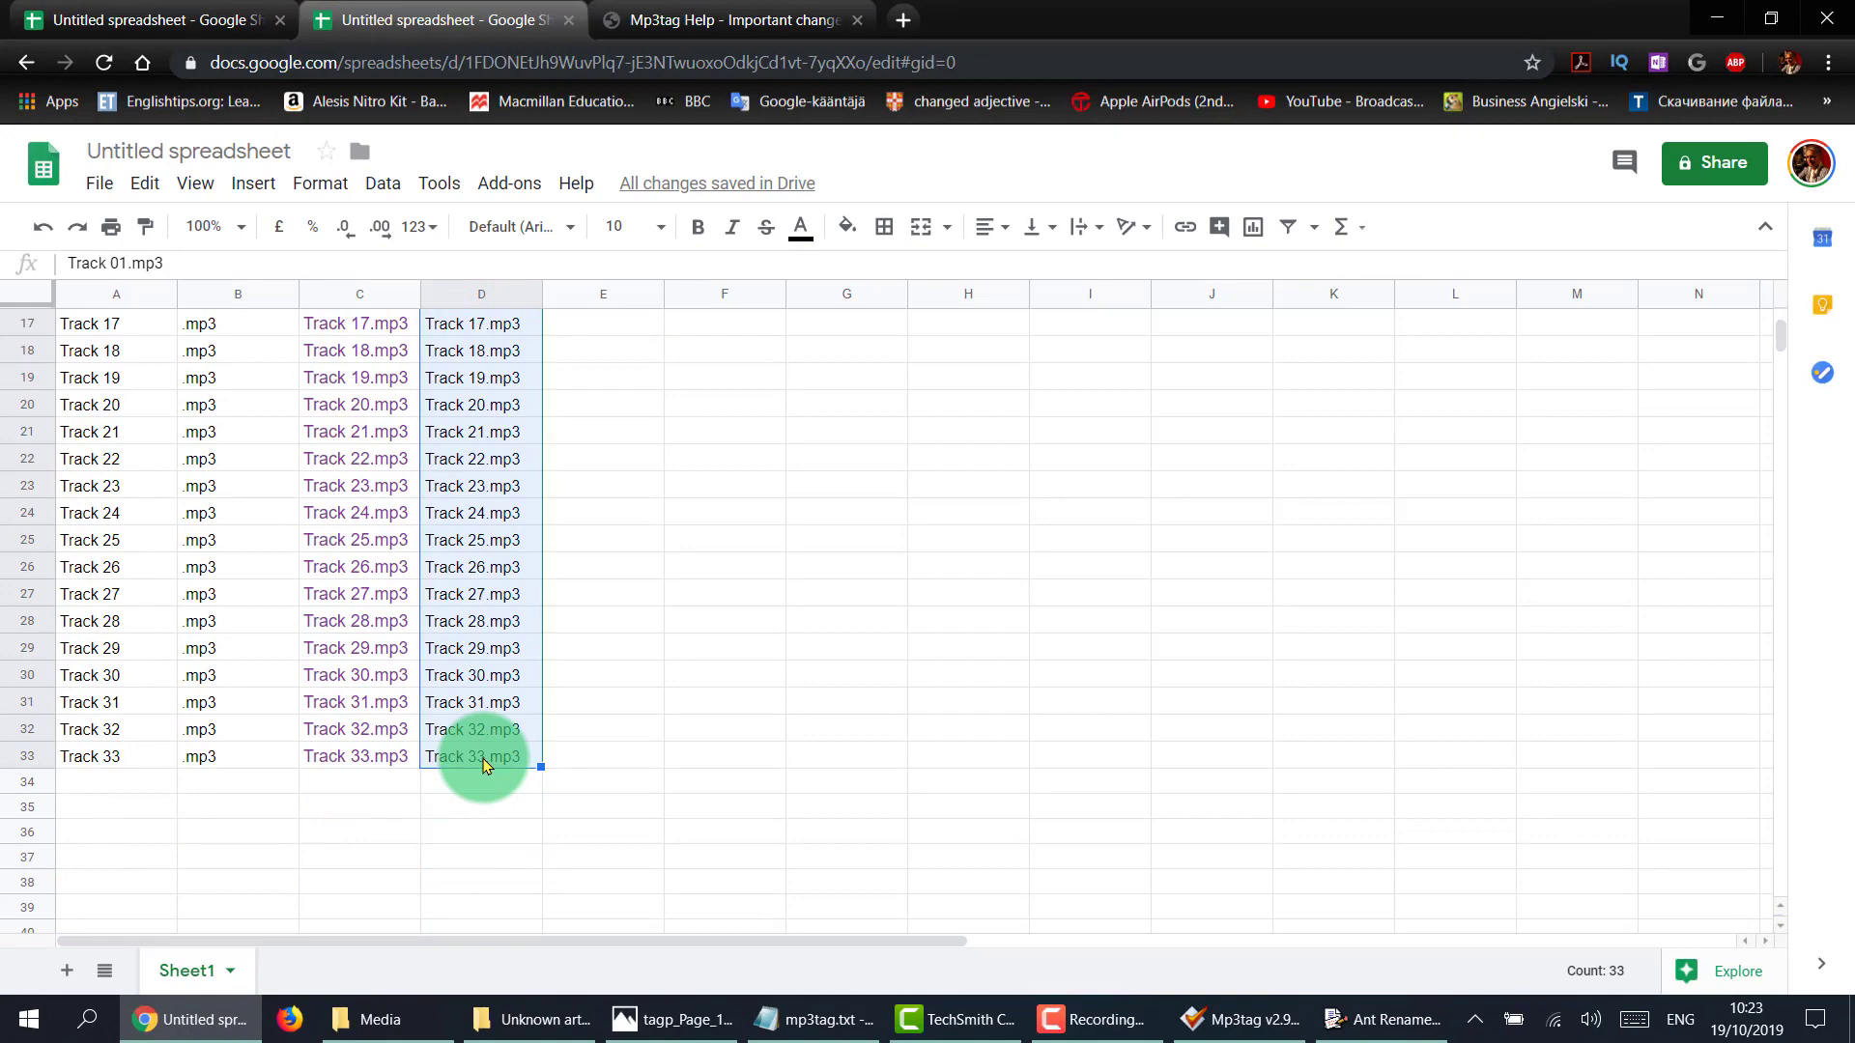
right_click(483, 599)
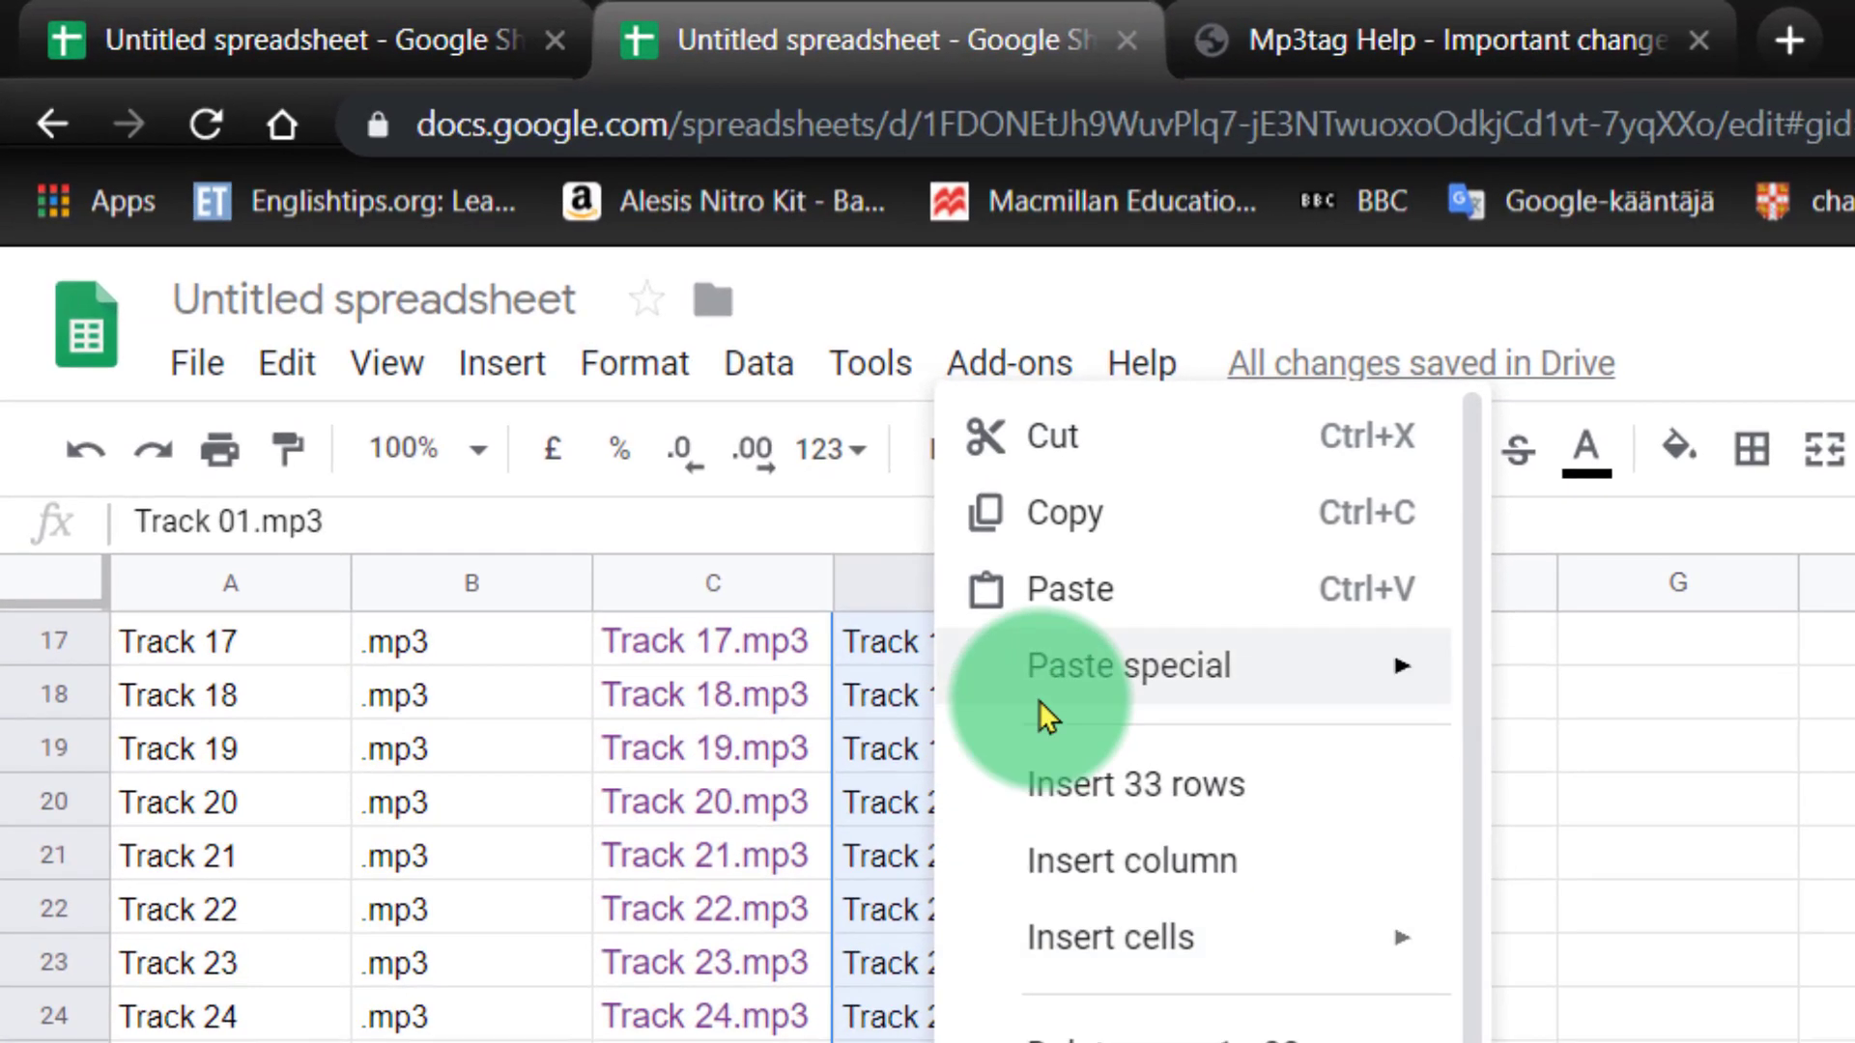
left_click(1062, 512)
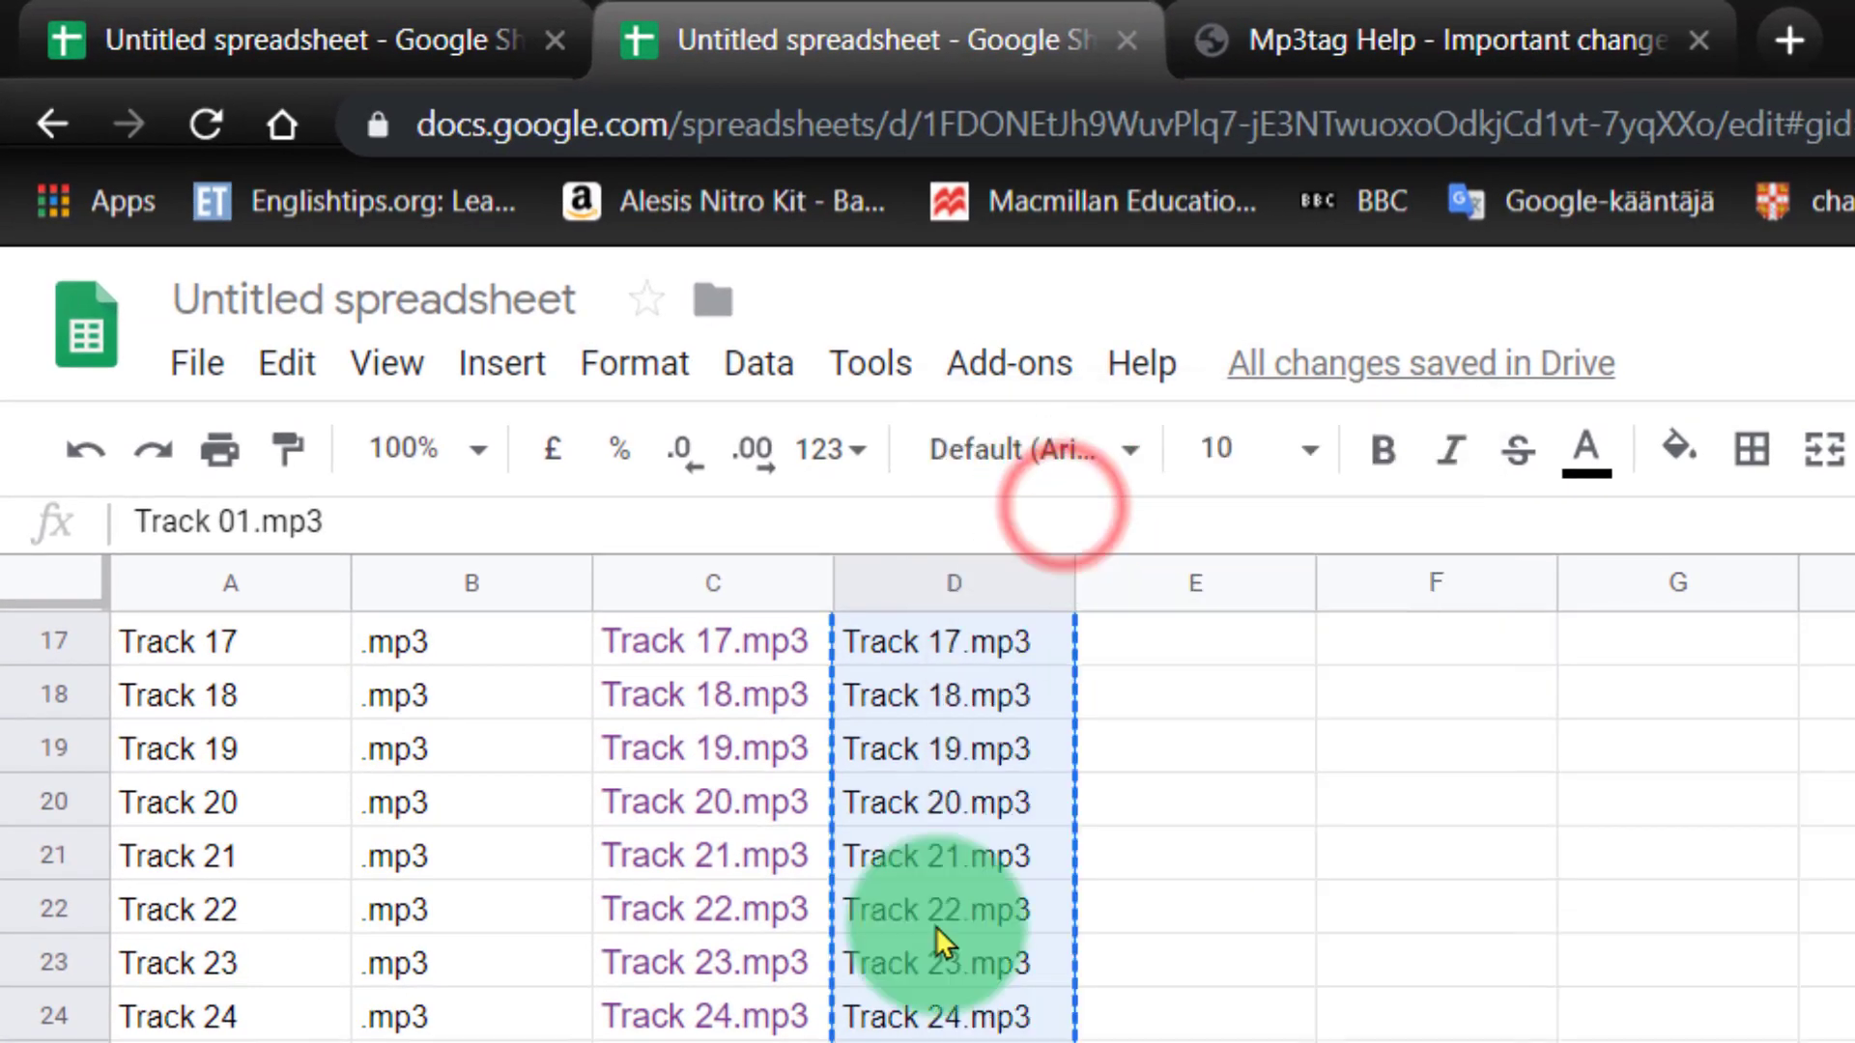
key("super")
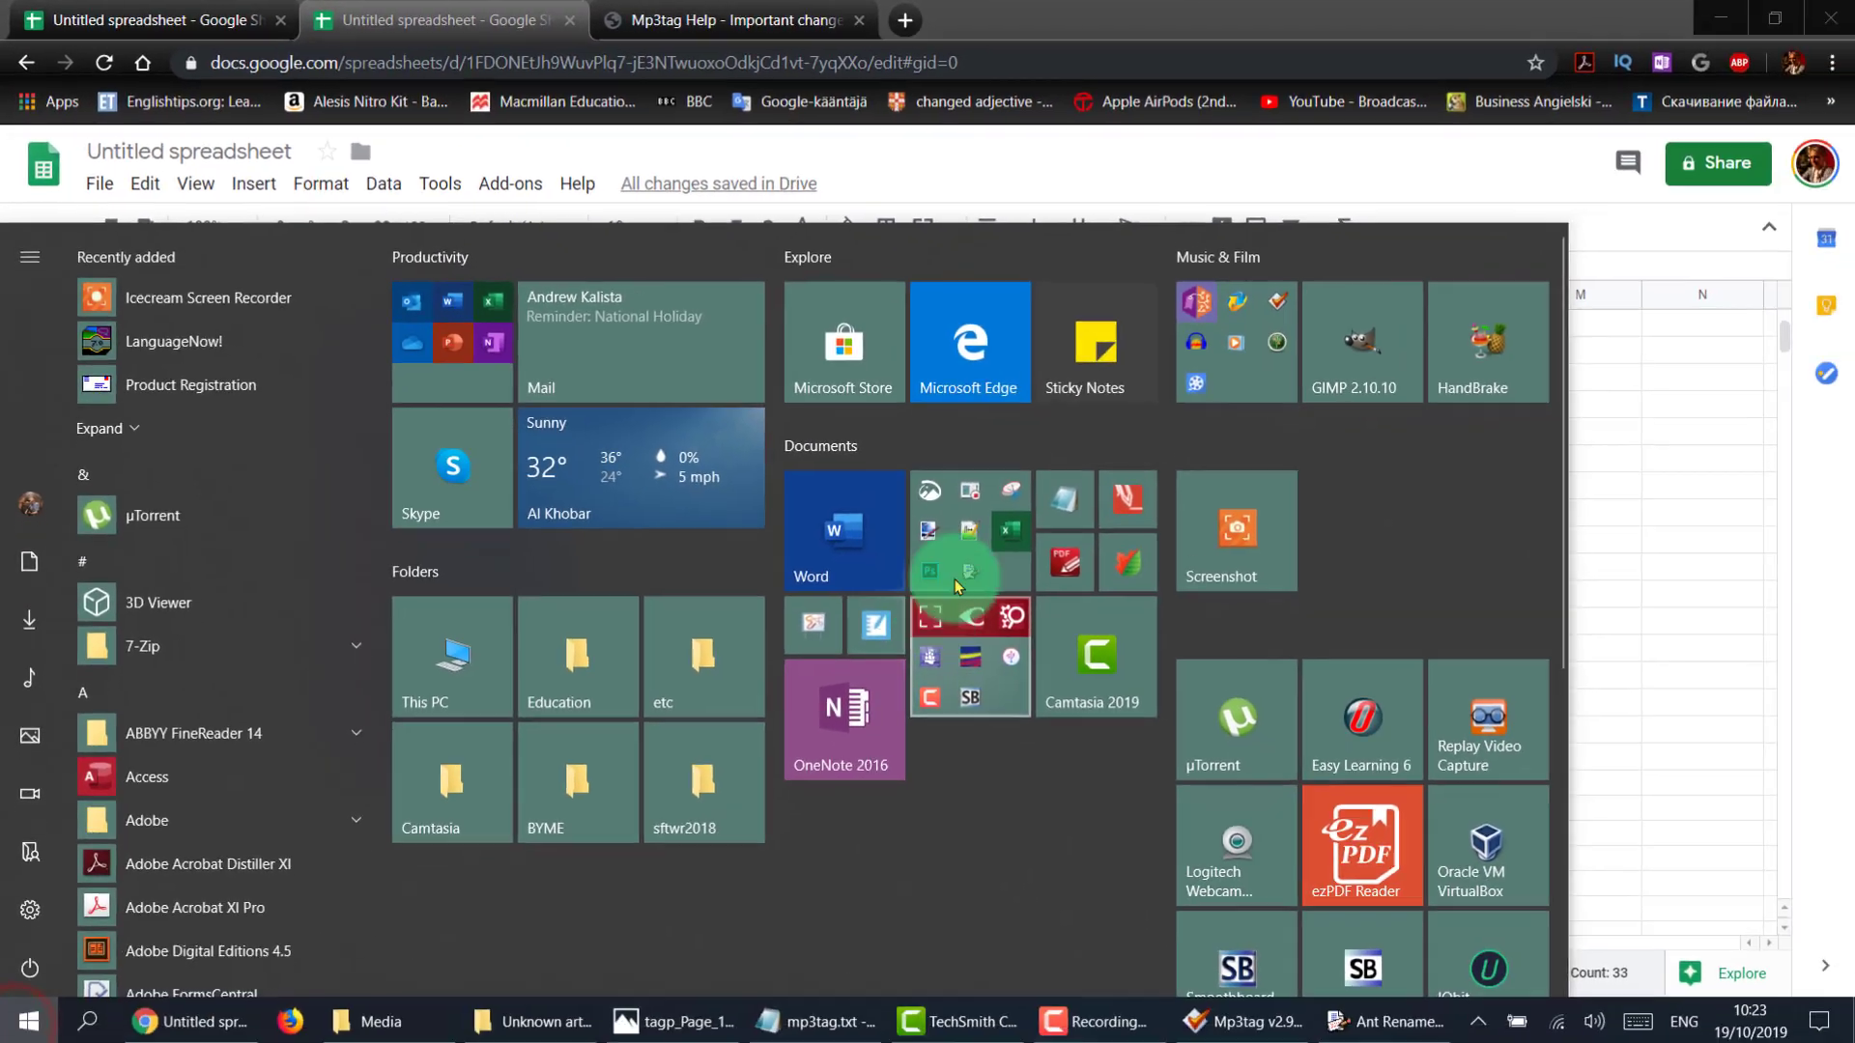
left_click(1063, 507)
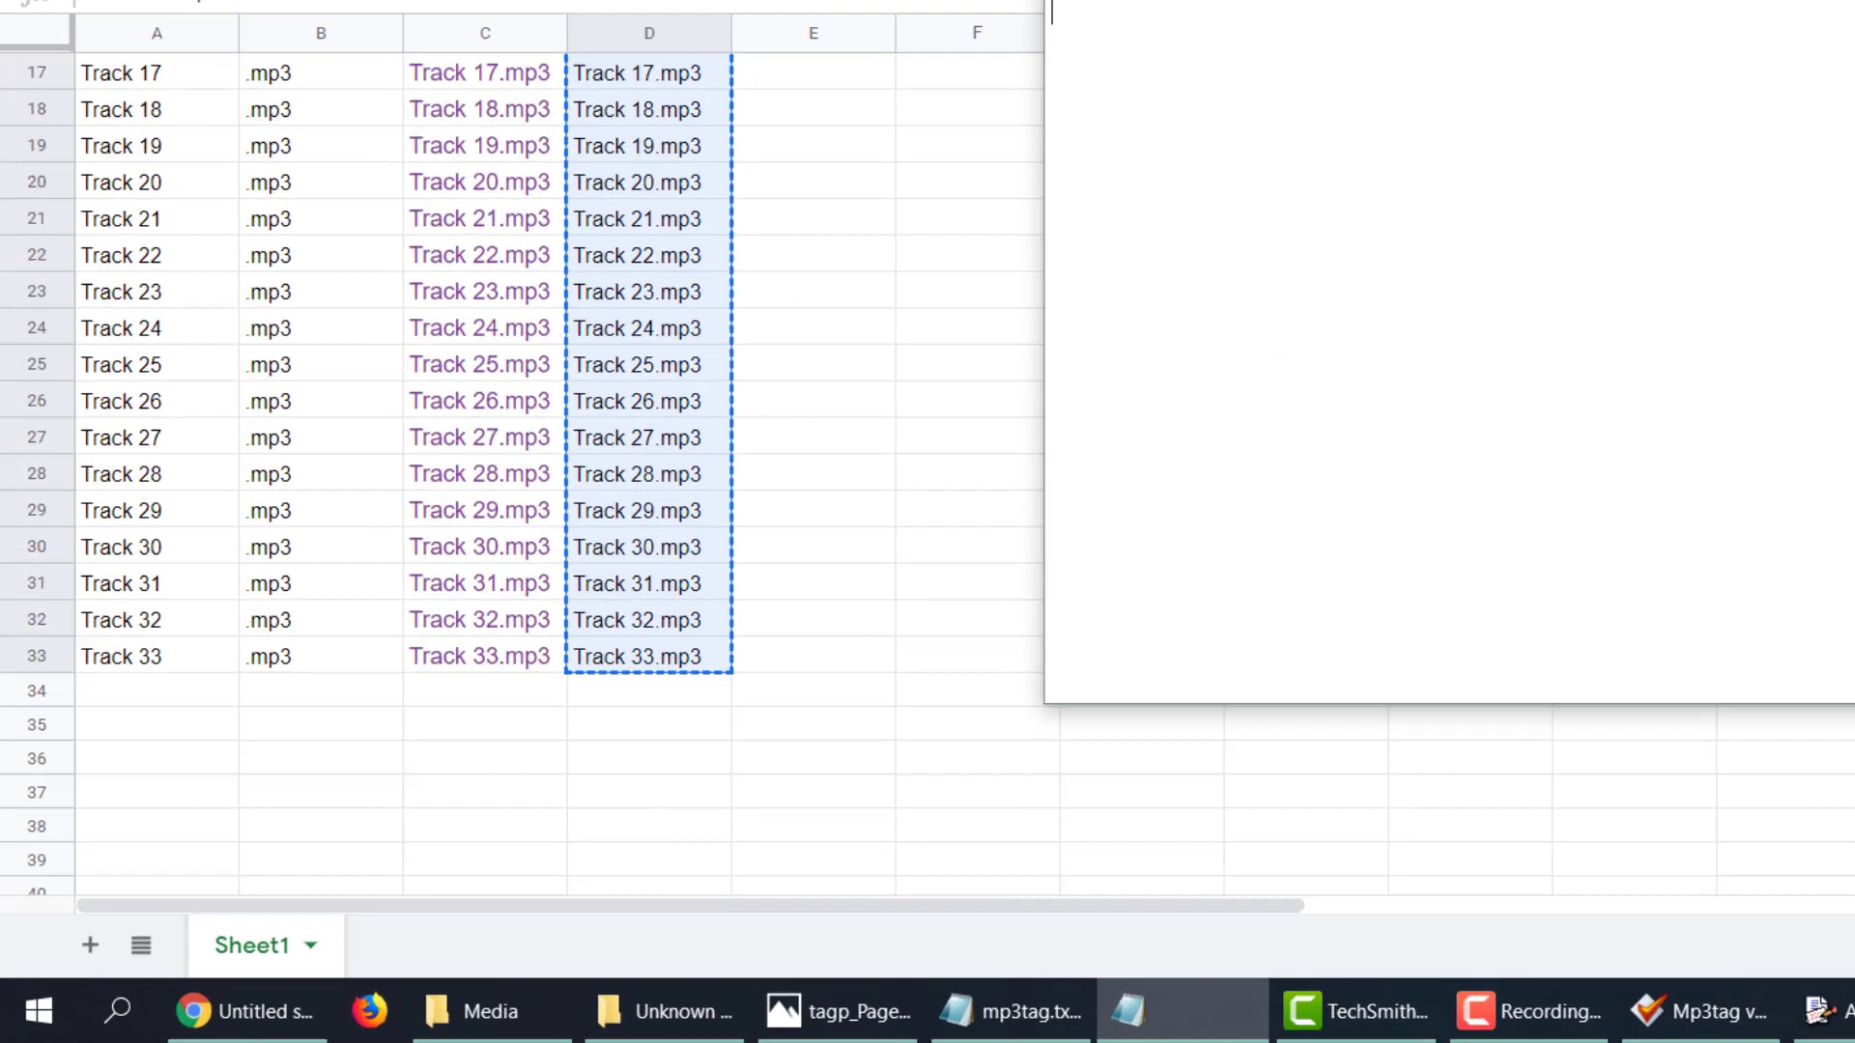
left_click(1533, 228)
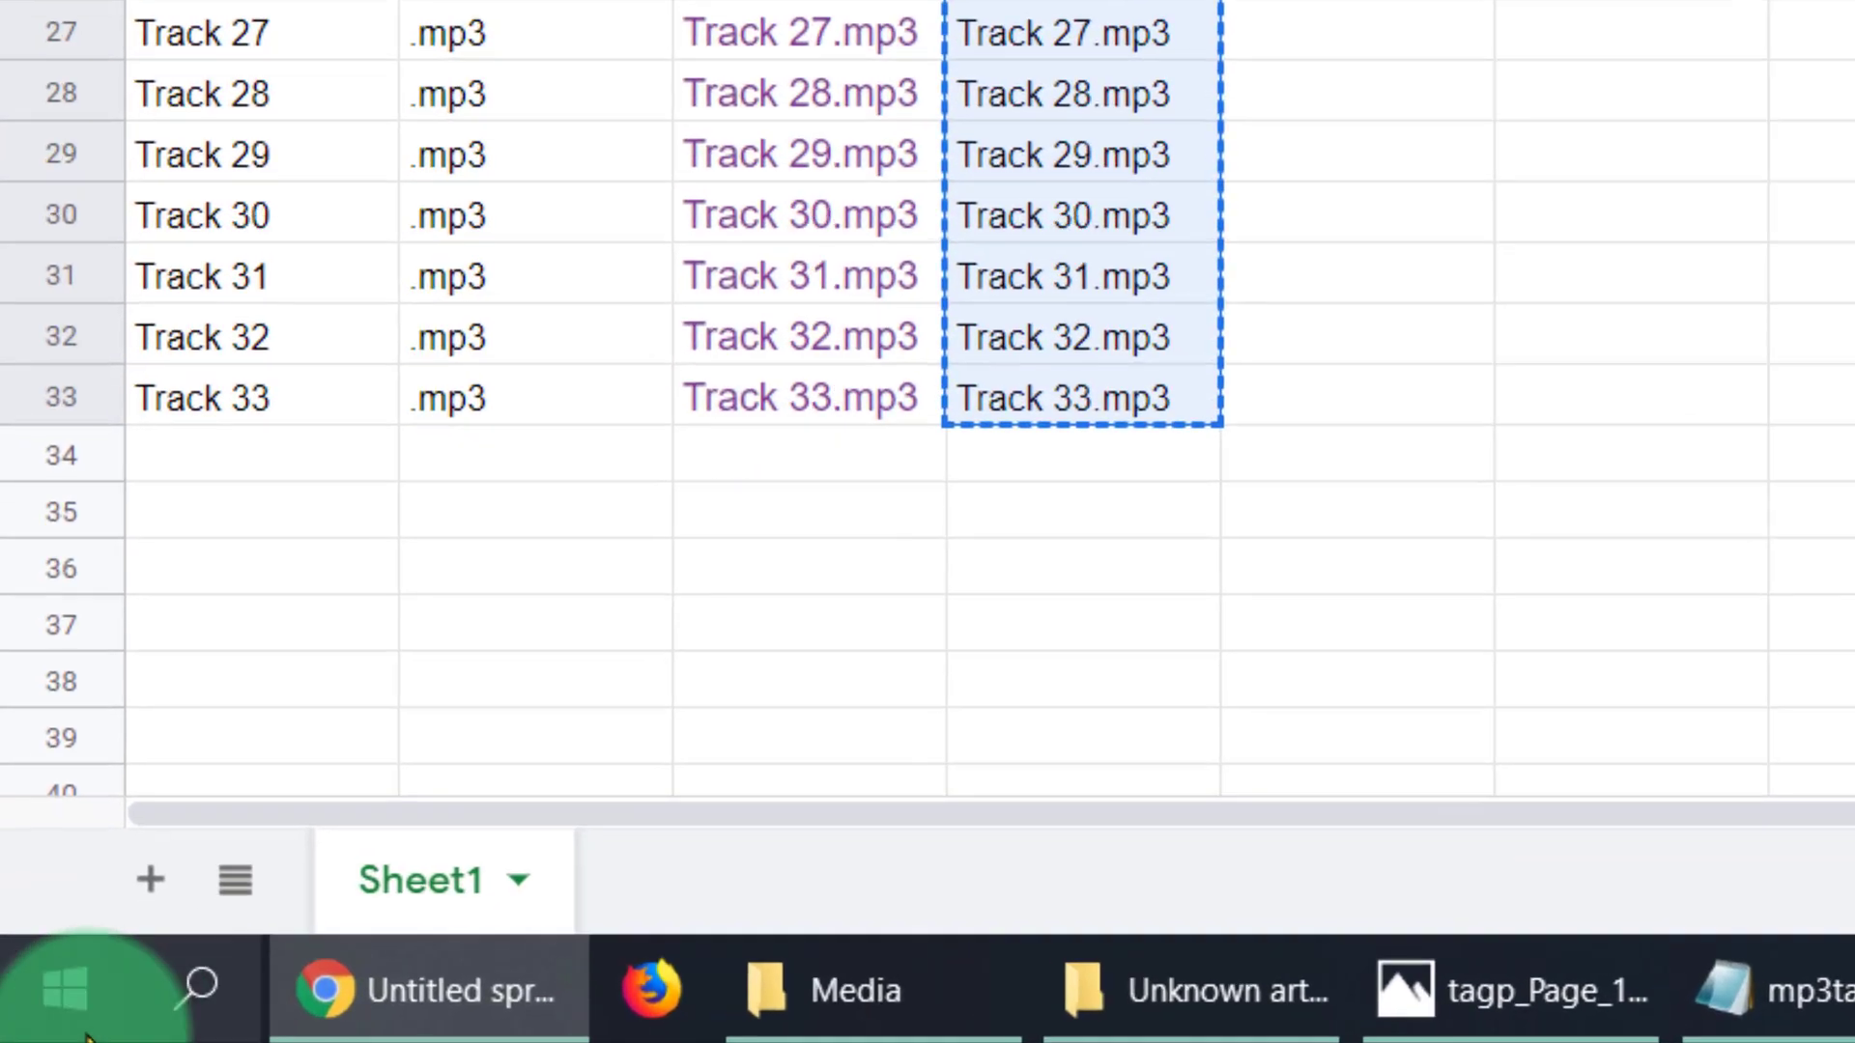
Find and open Notepad, and paste the copied track file names into its blank document.
left_click(179, 988)
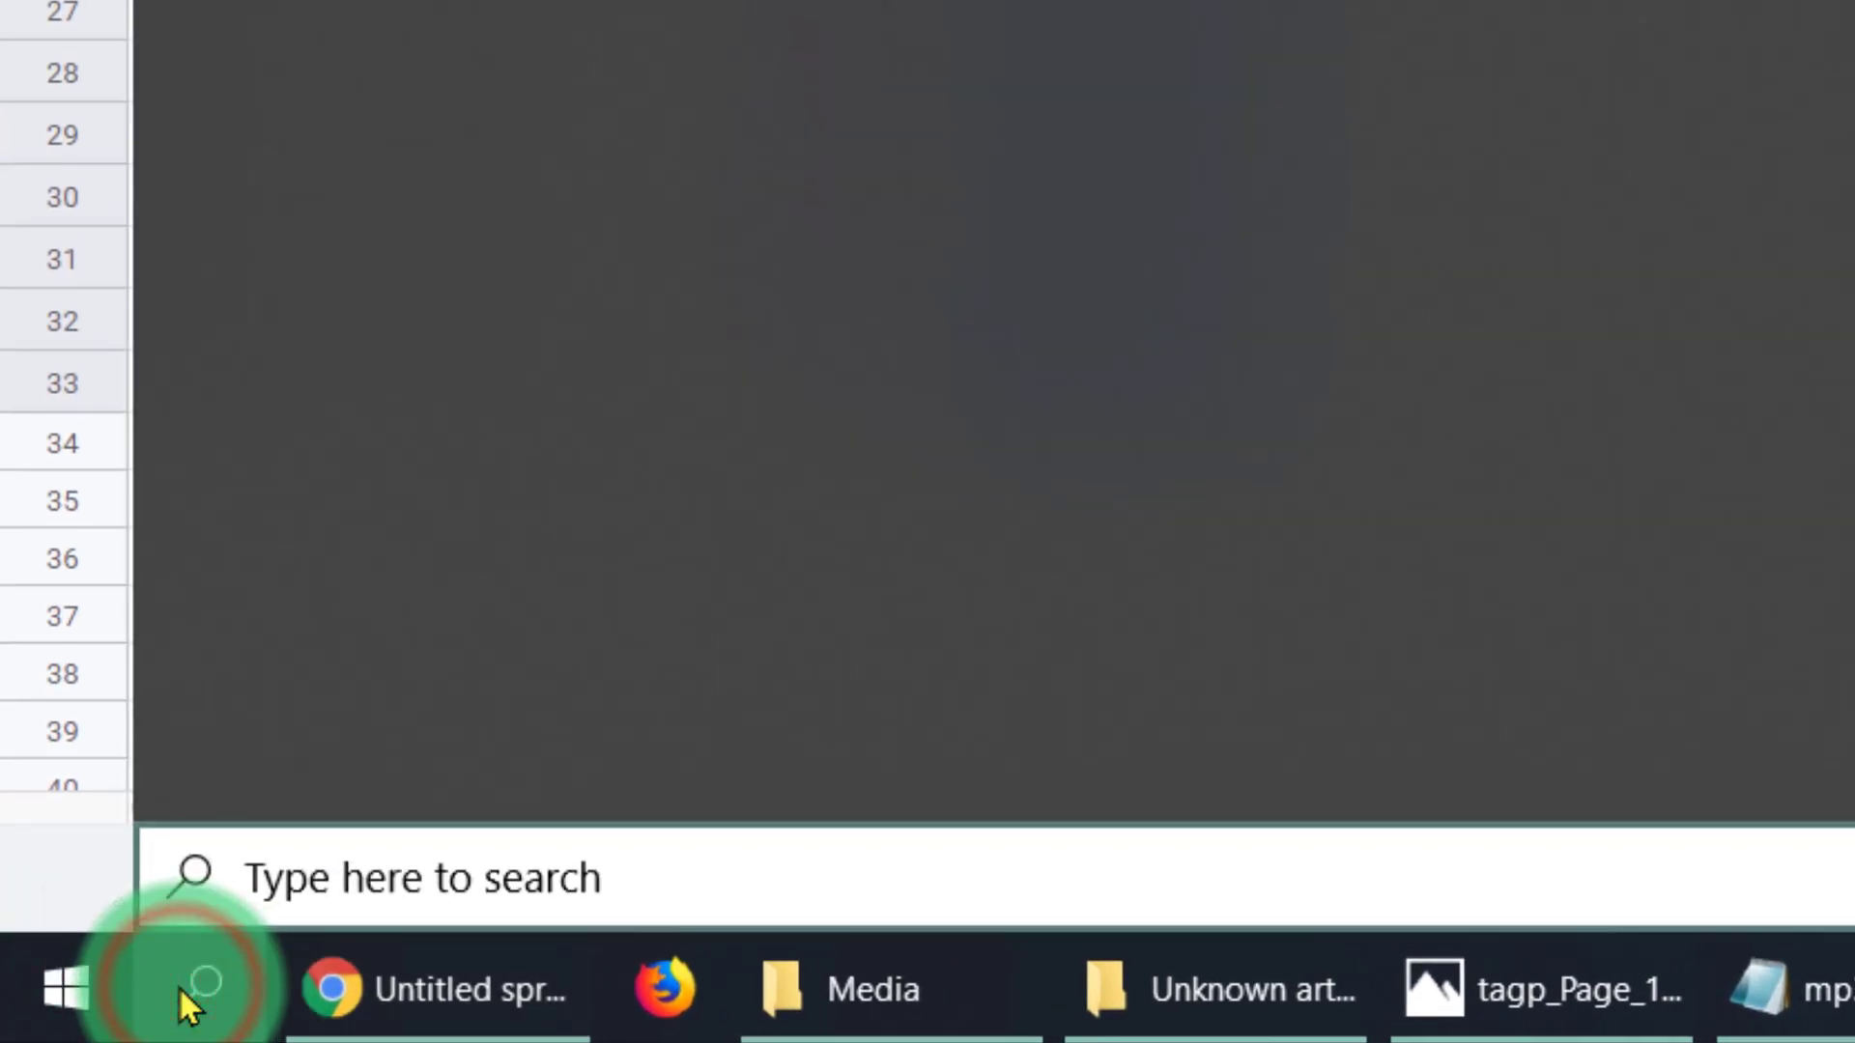
type("not")
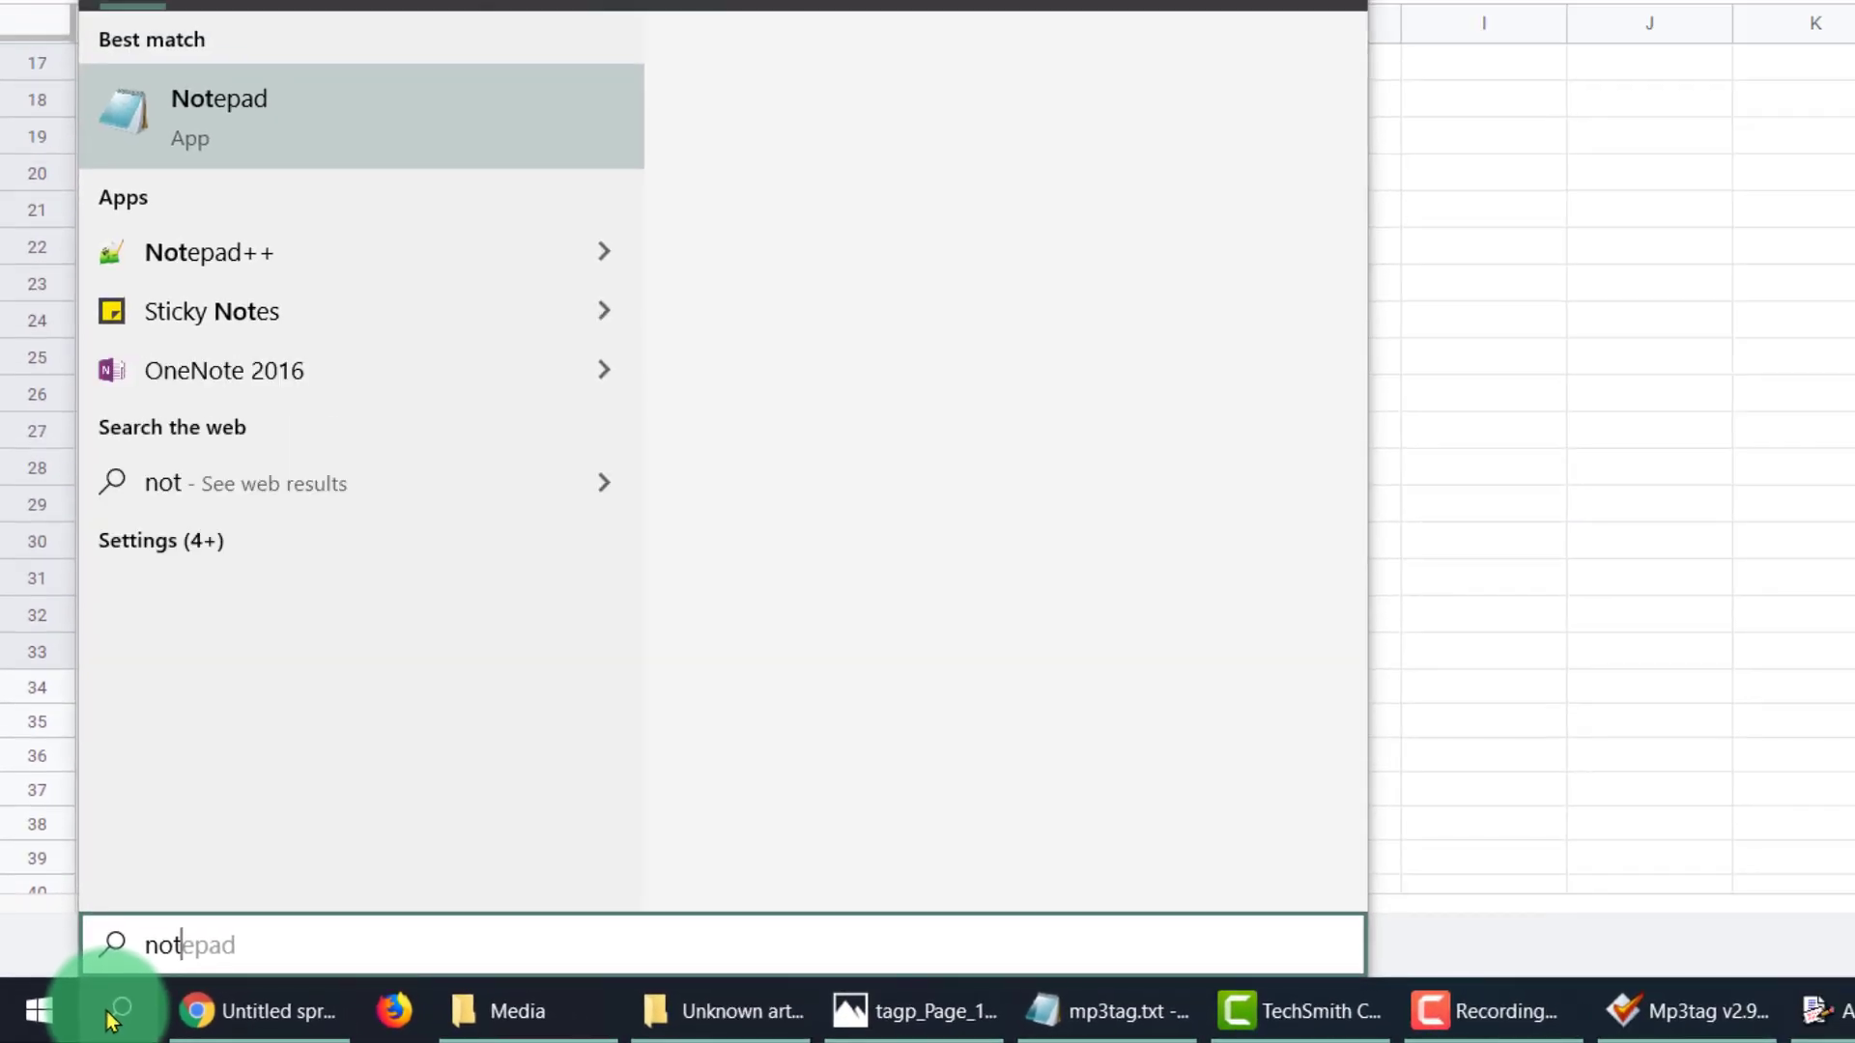
type("e")
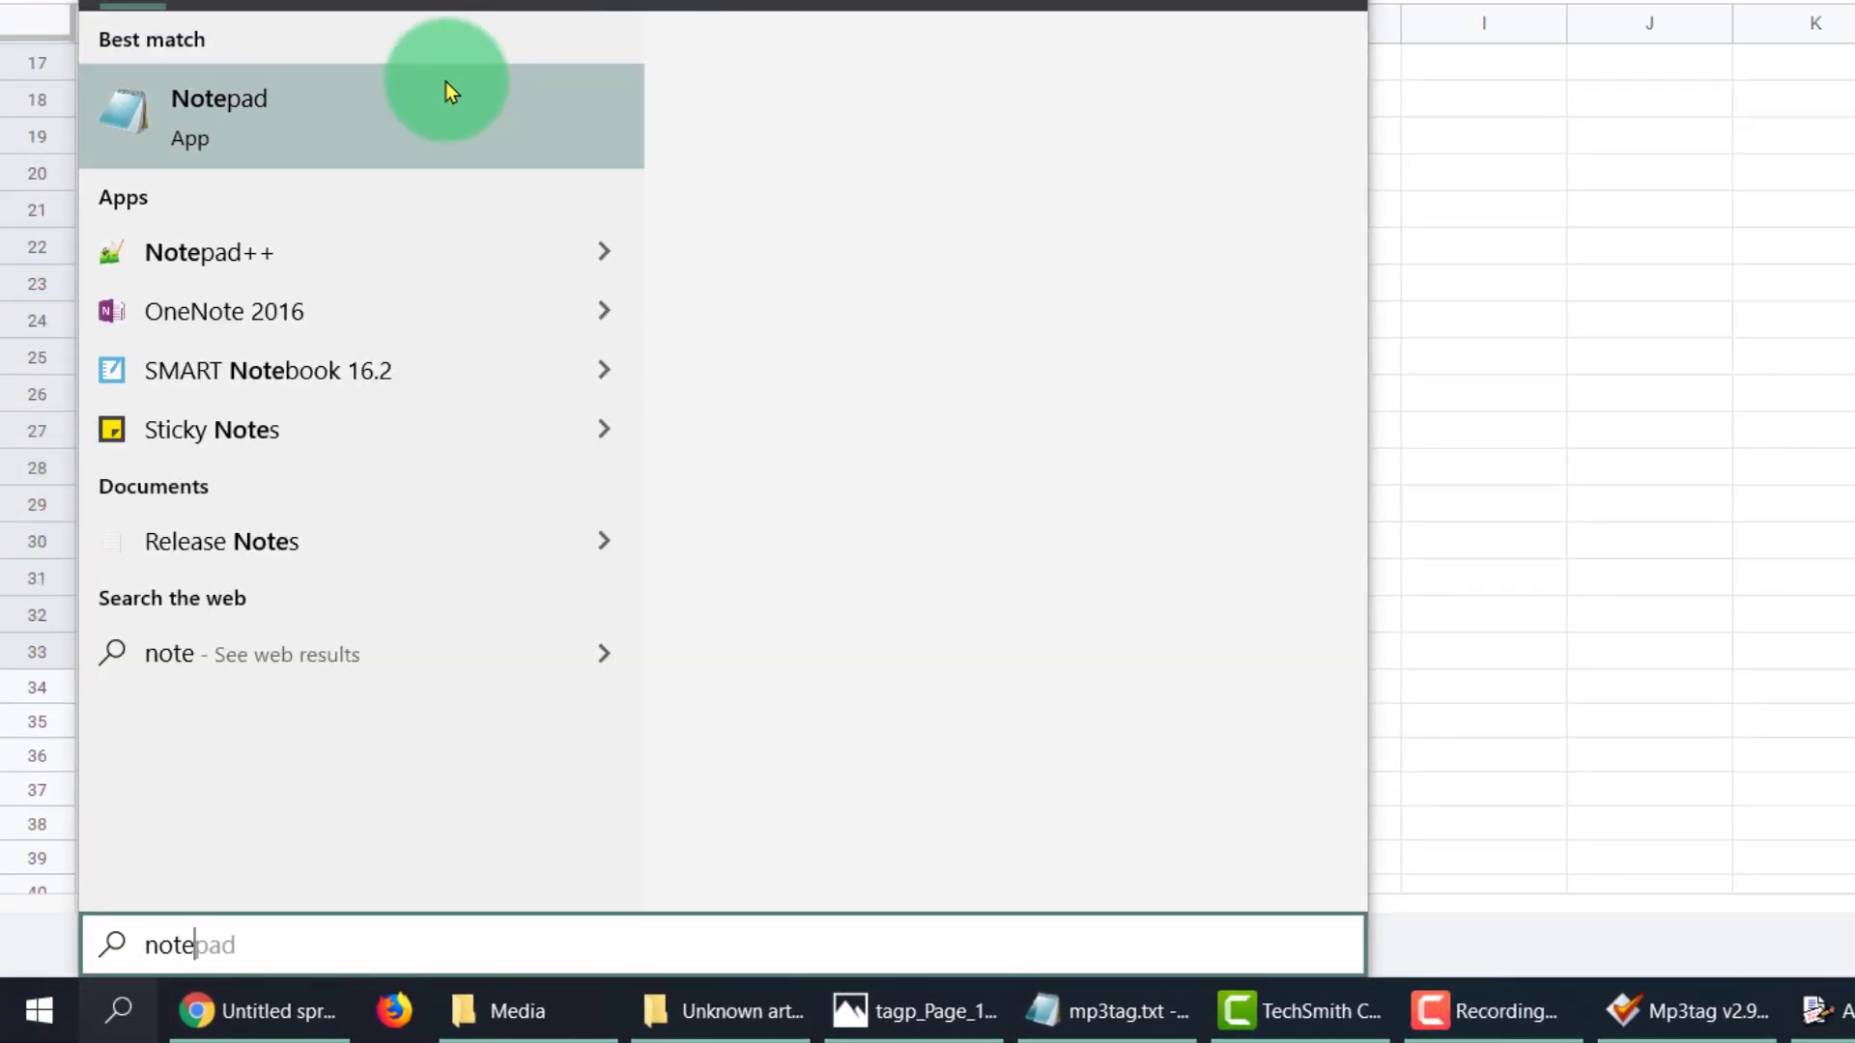
left_click(345, 95)
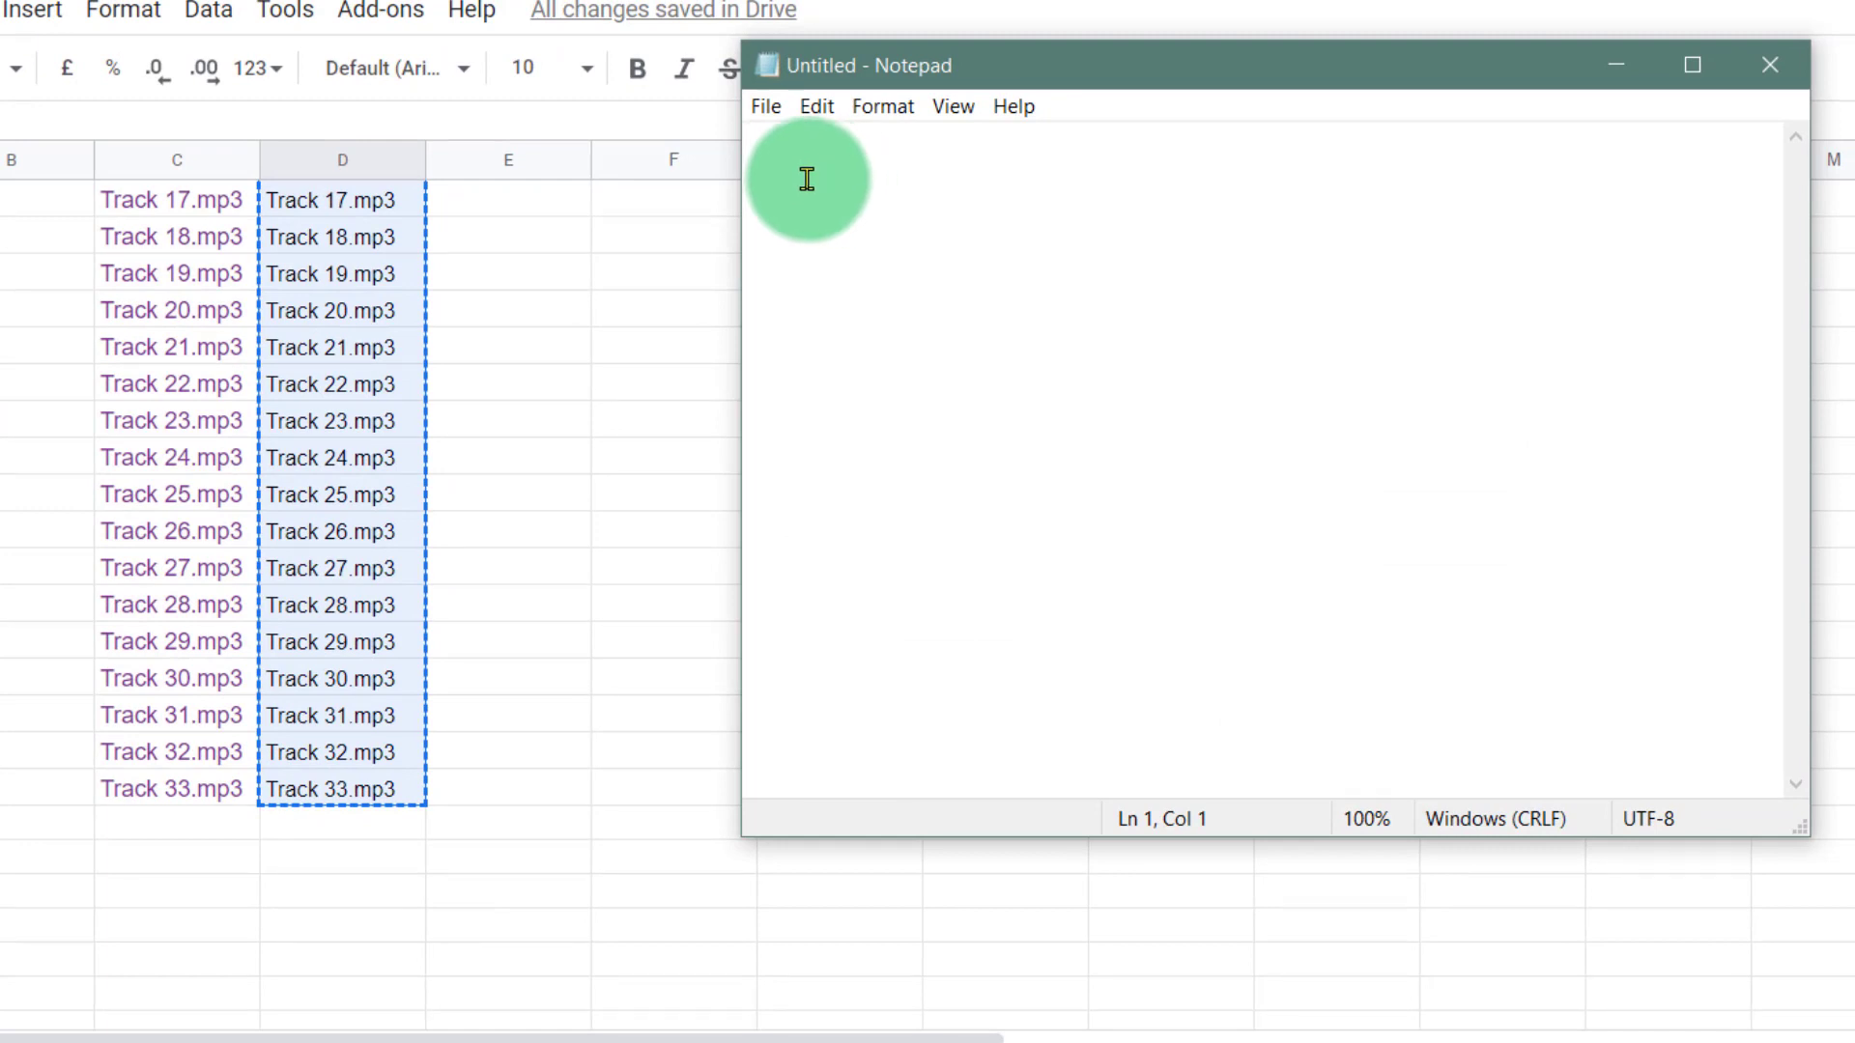
left_click(819, 106)
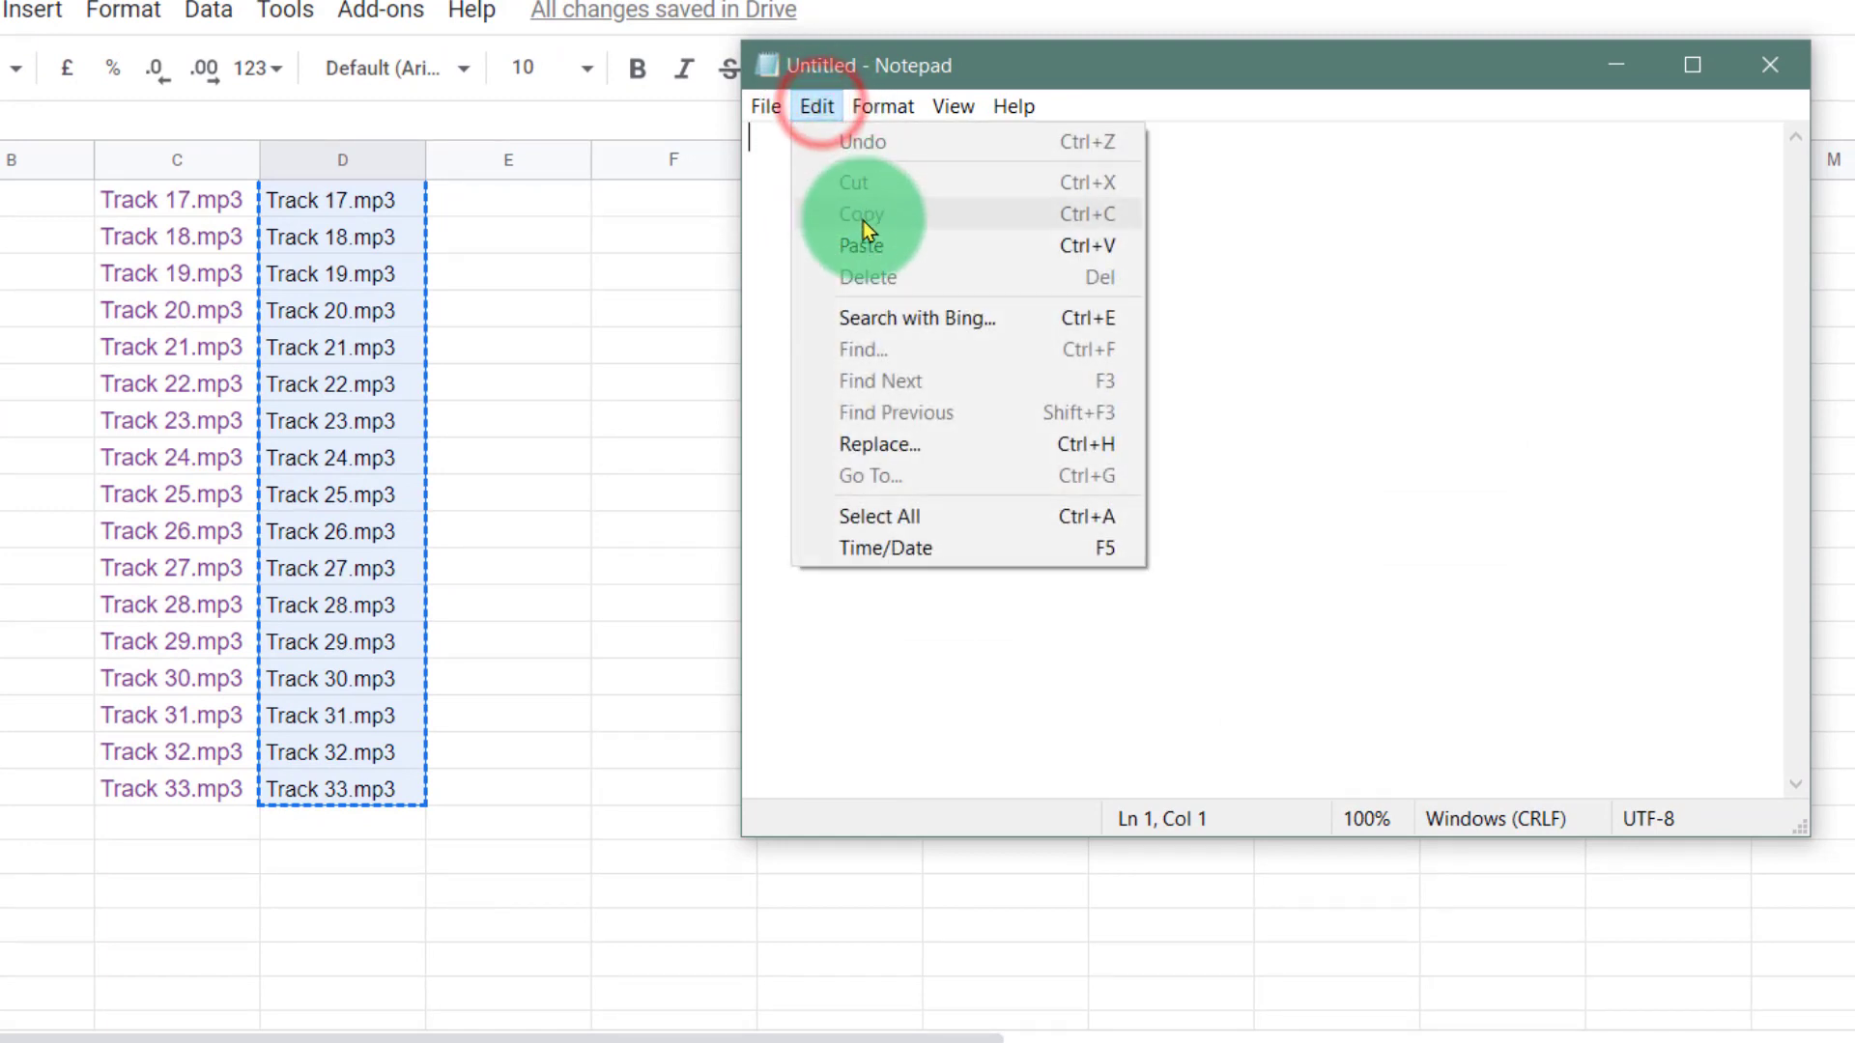
left_click(860, 245)
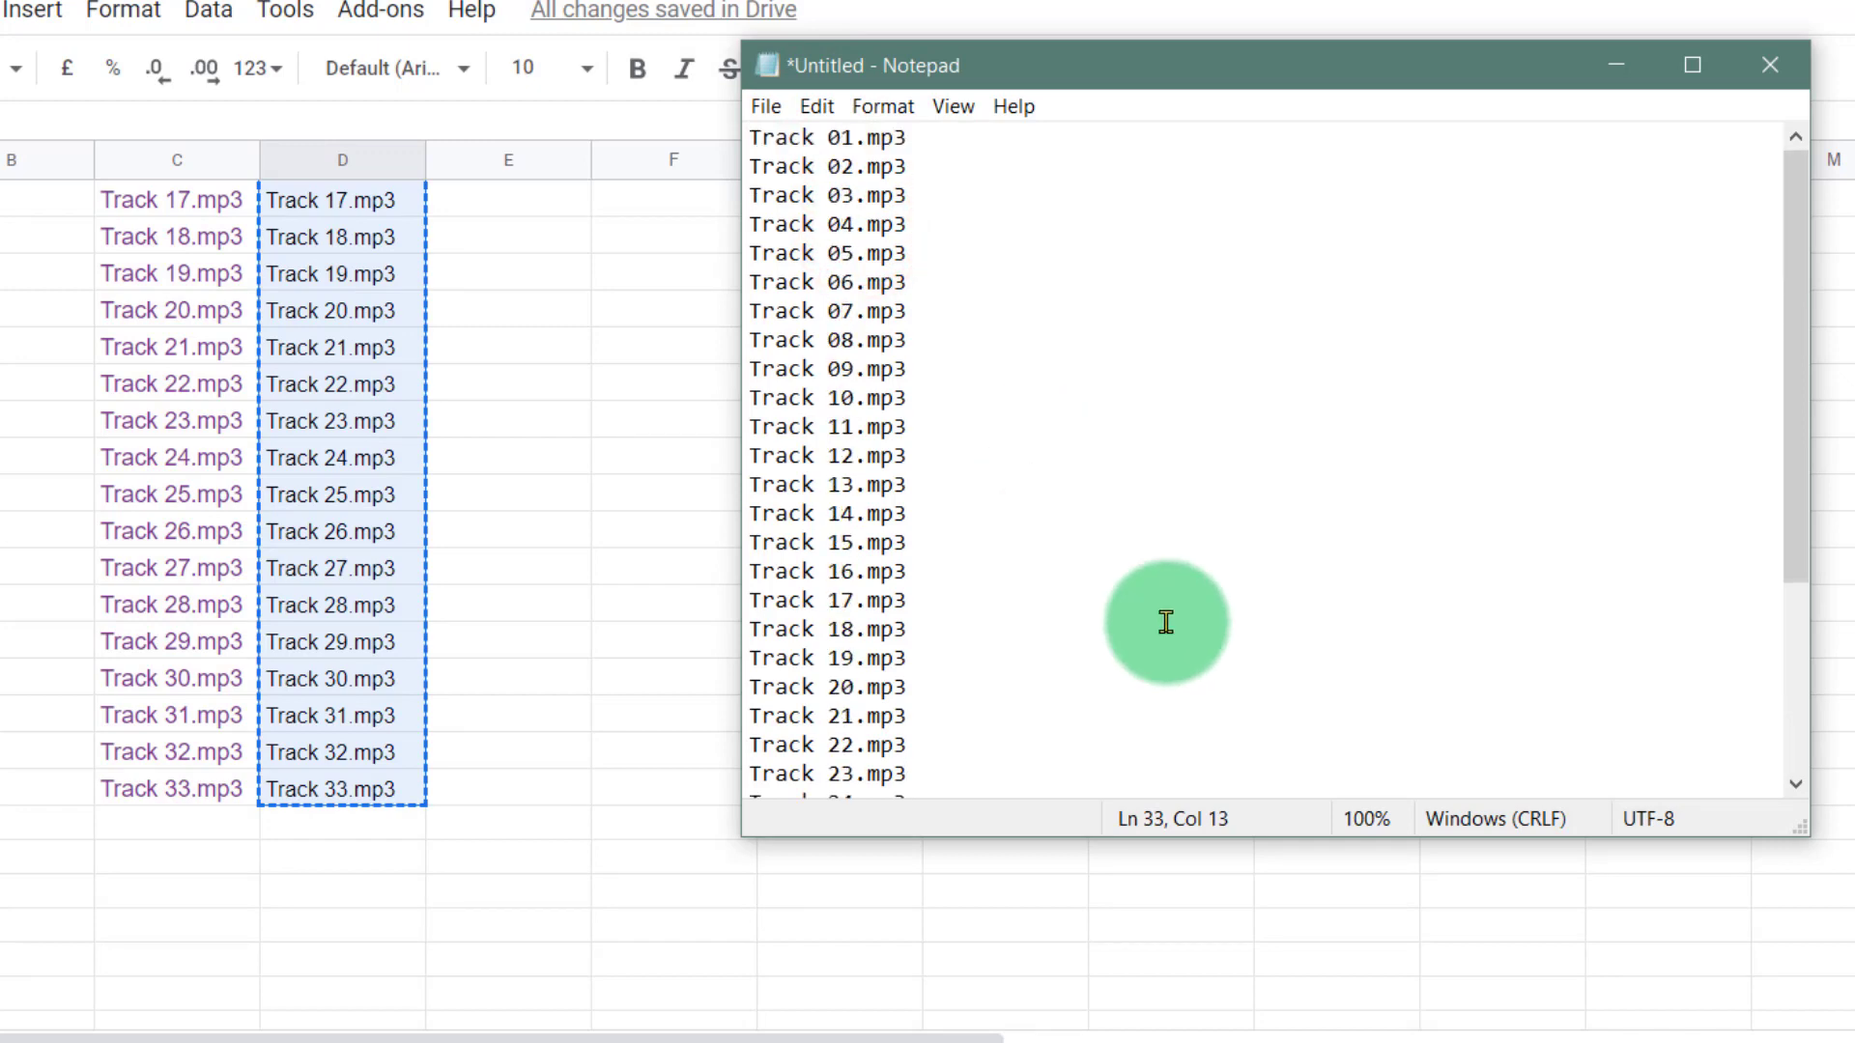
Save the pasted track names to the Desktop as a text document named list, and close Notepad.
key("alt+Tab")
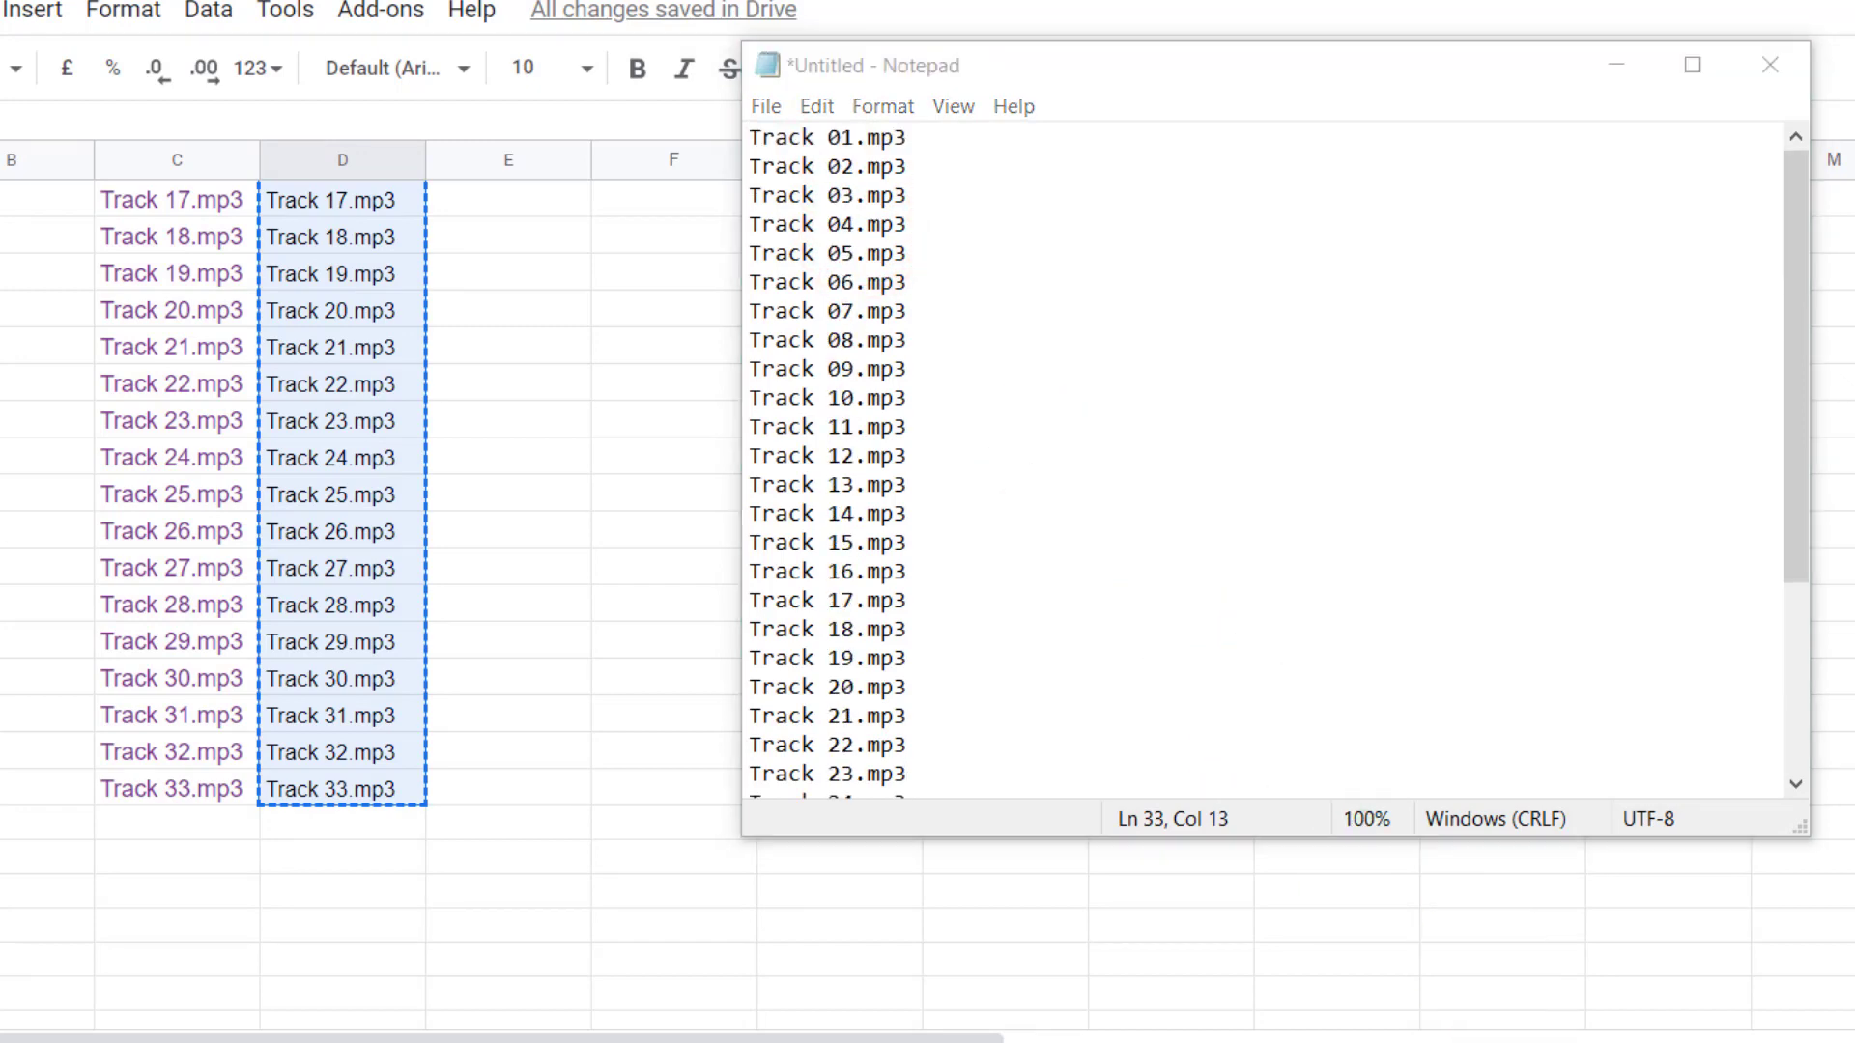
key("alt+Tab")
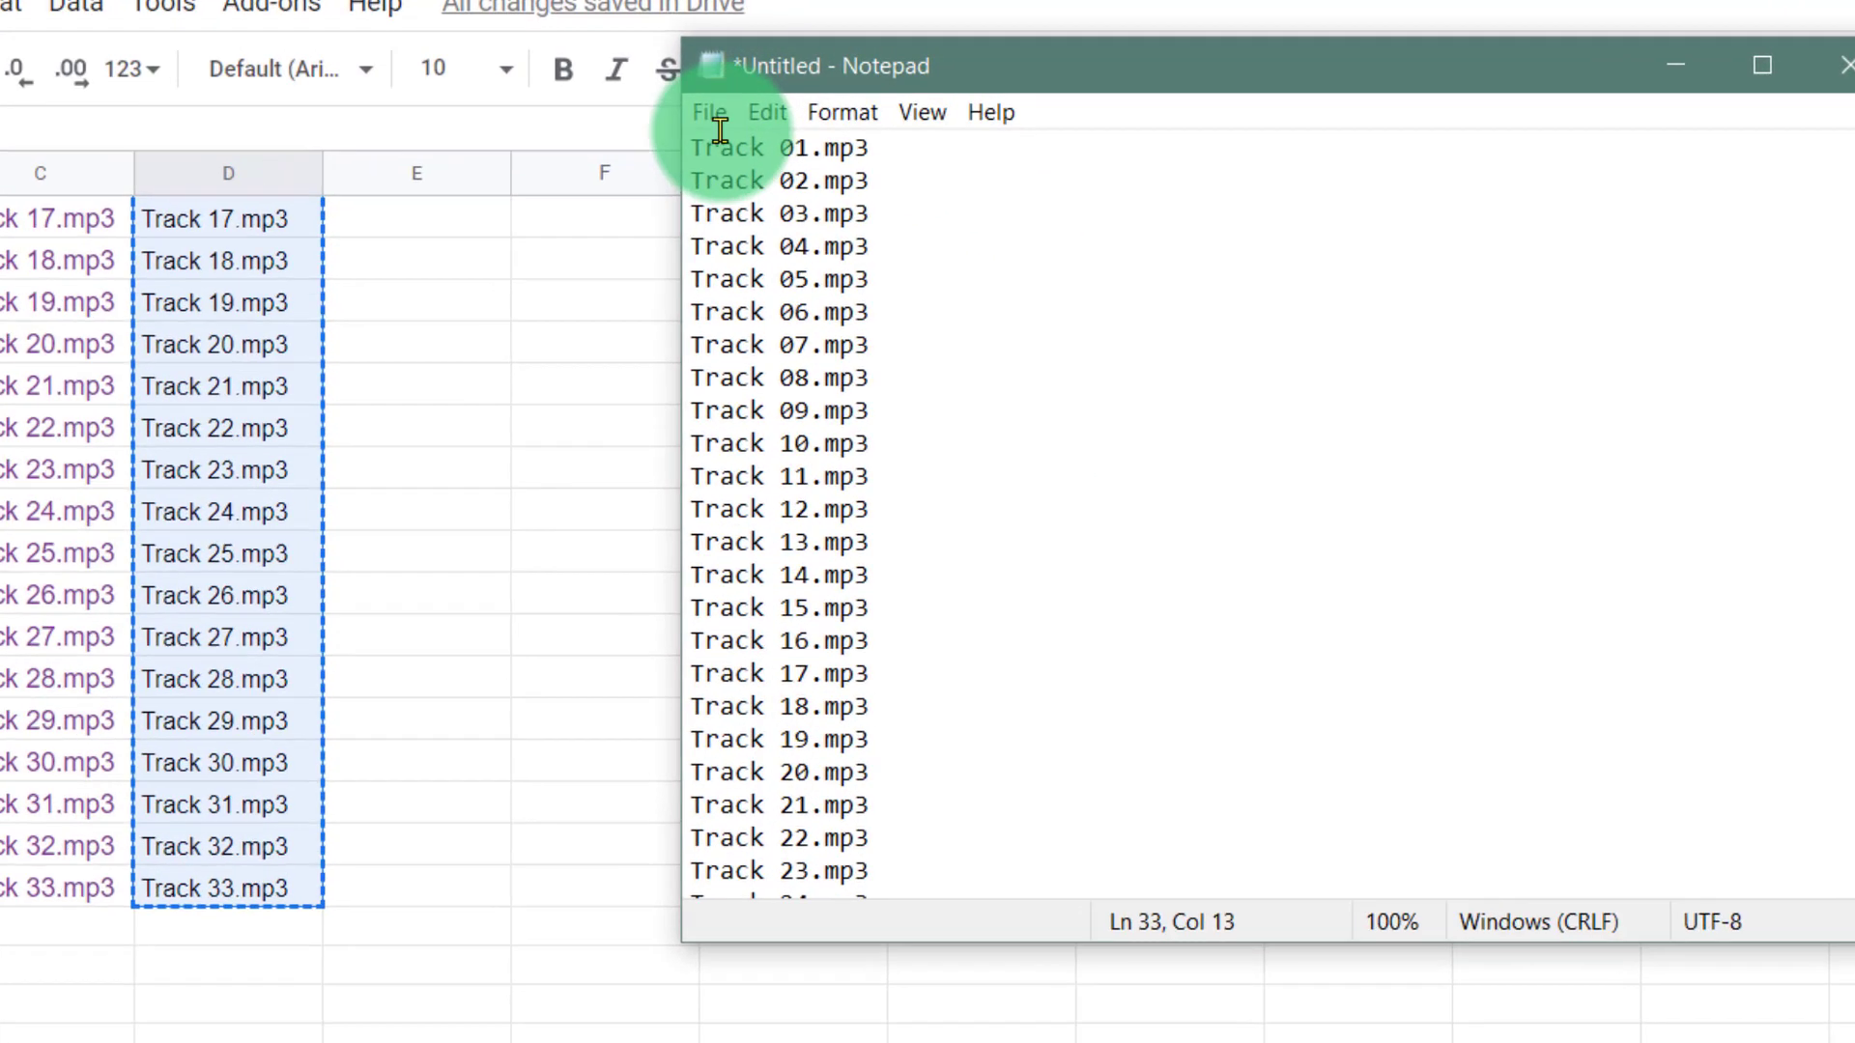
left_click(766, 103)
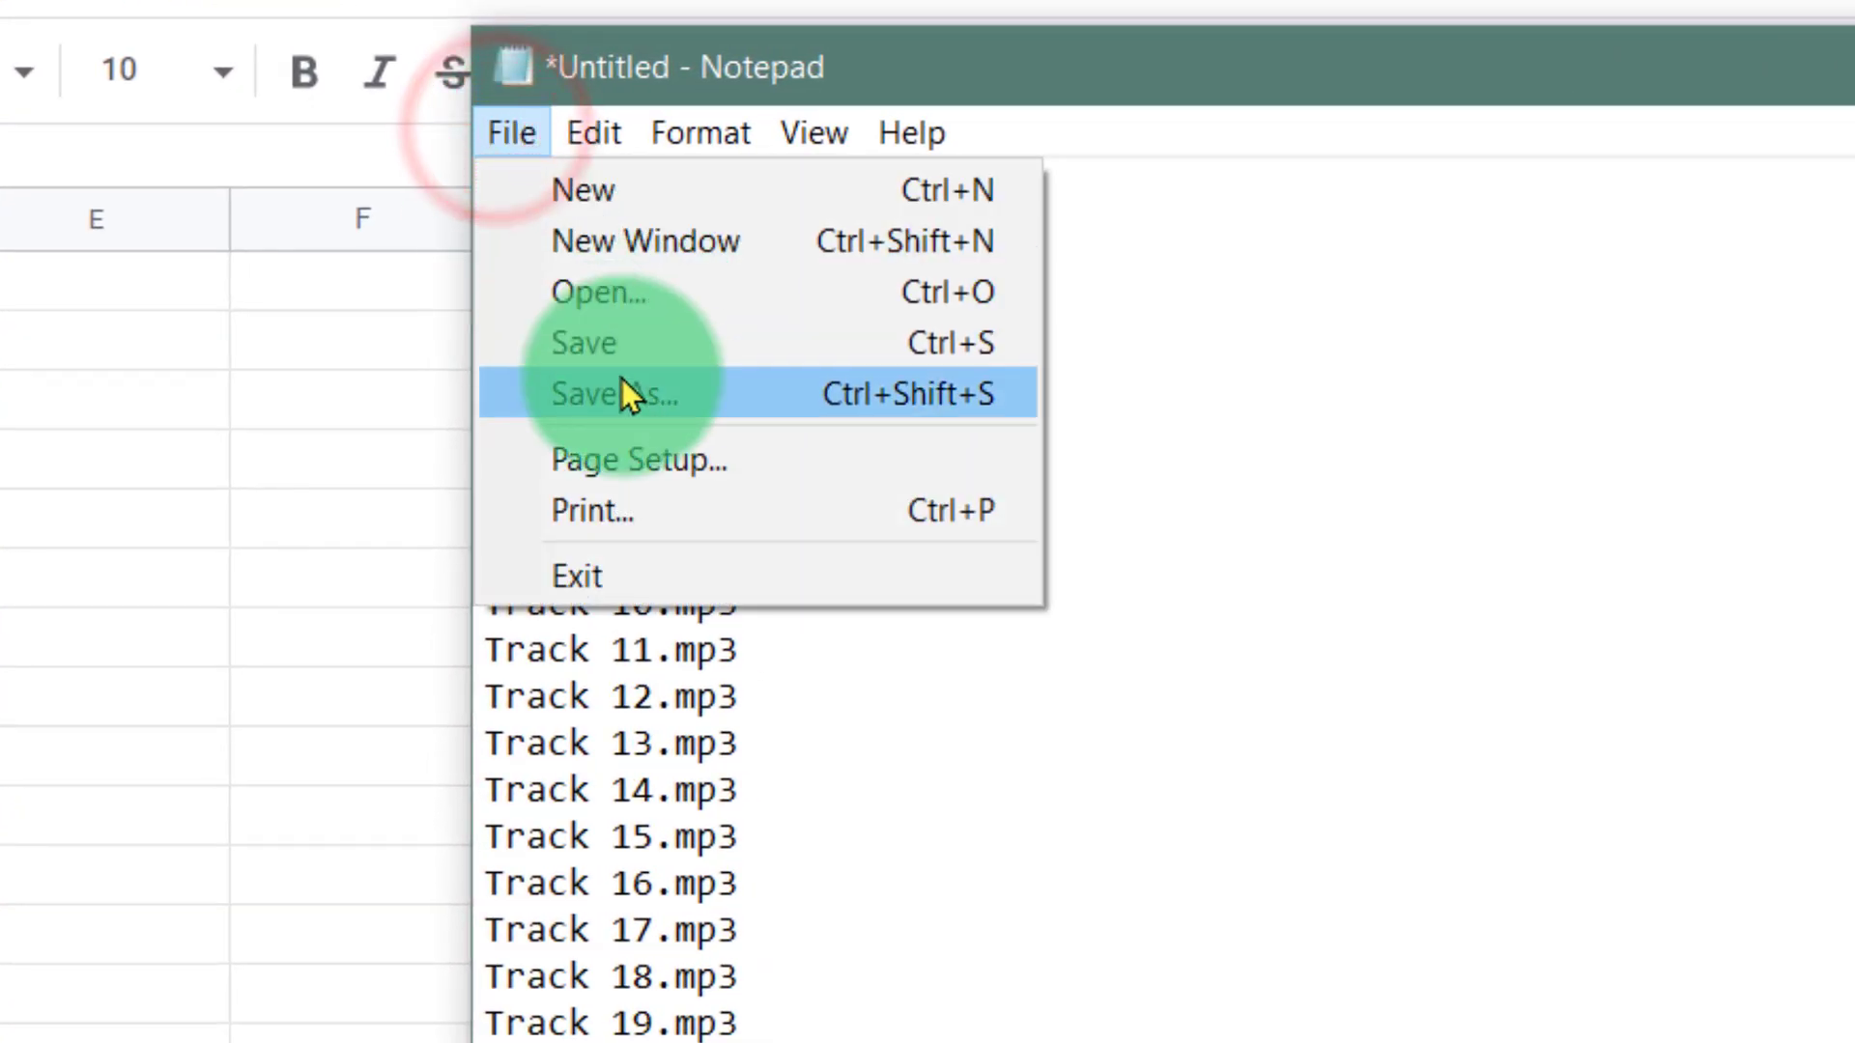
left_click(623, 385)
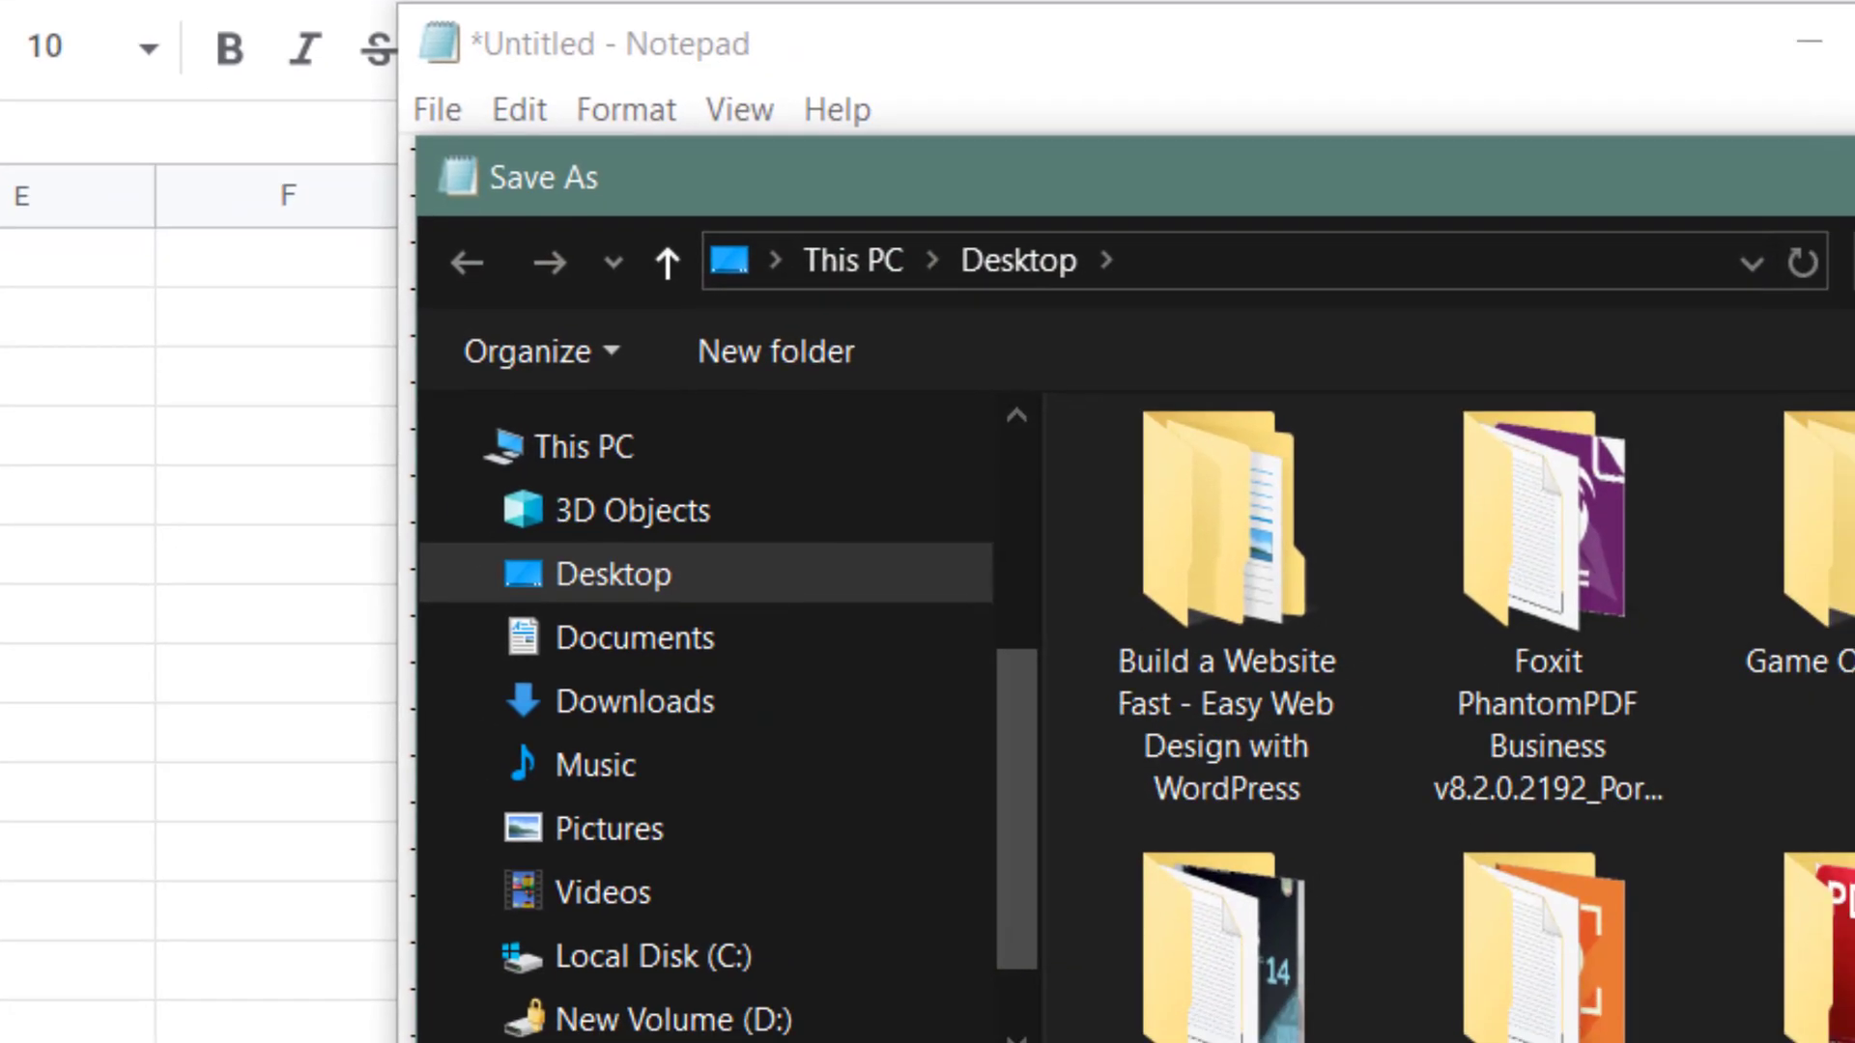
scroll(1647, 929, "down", 2)
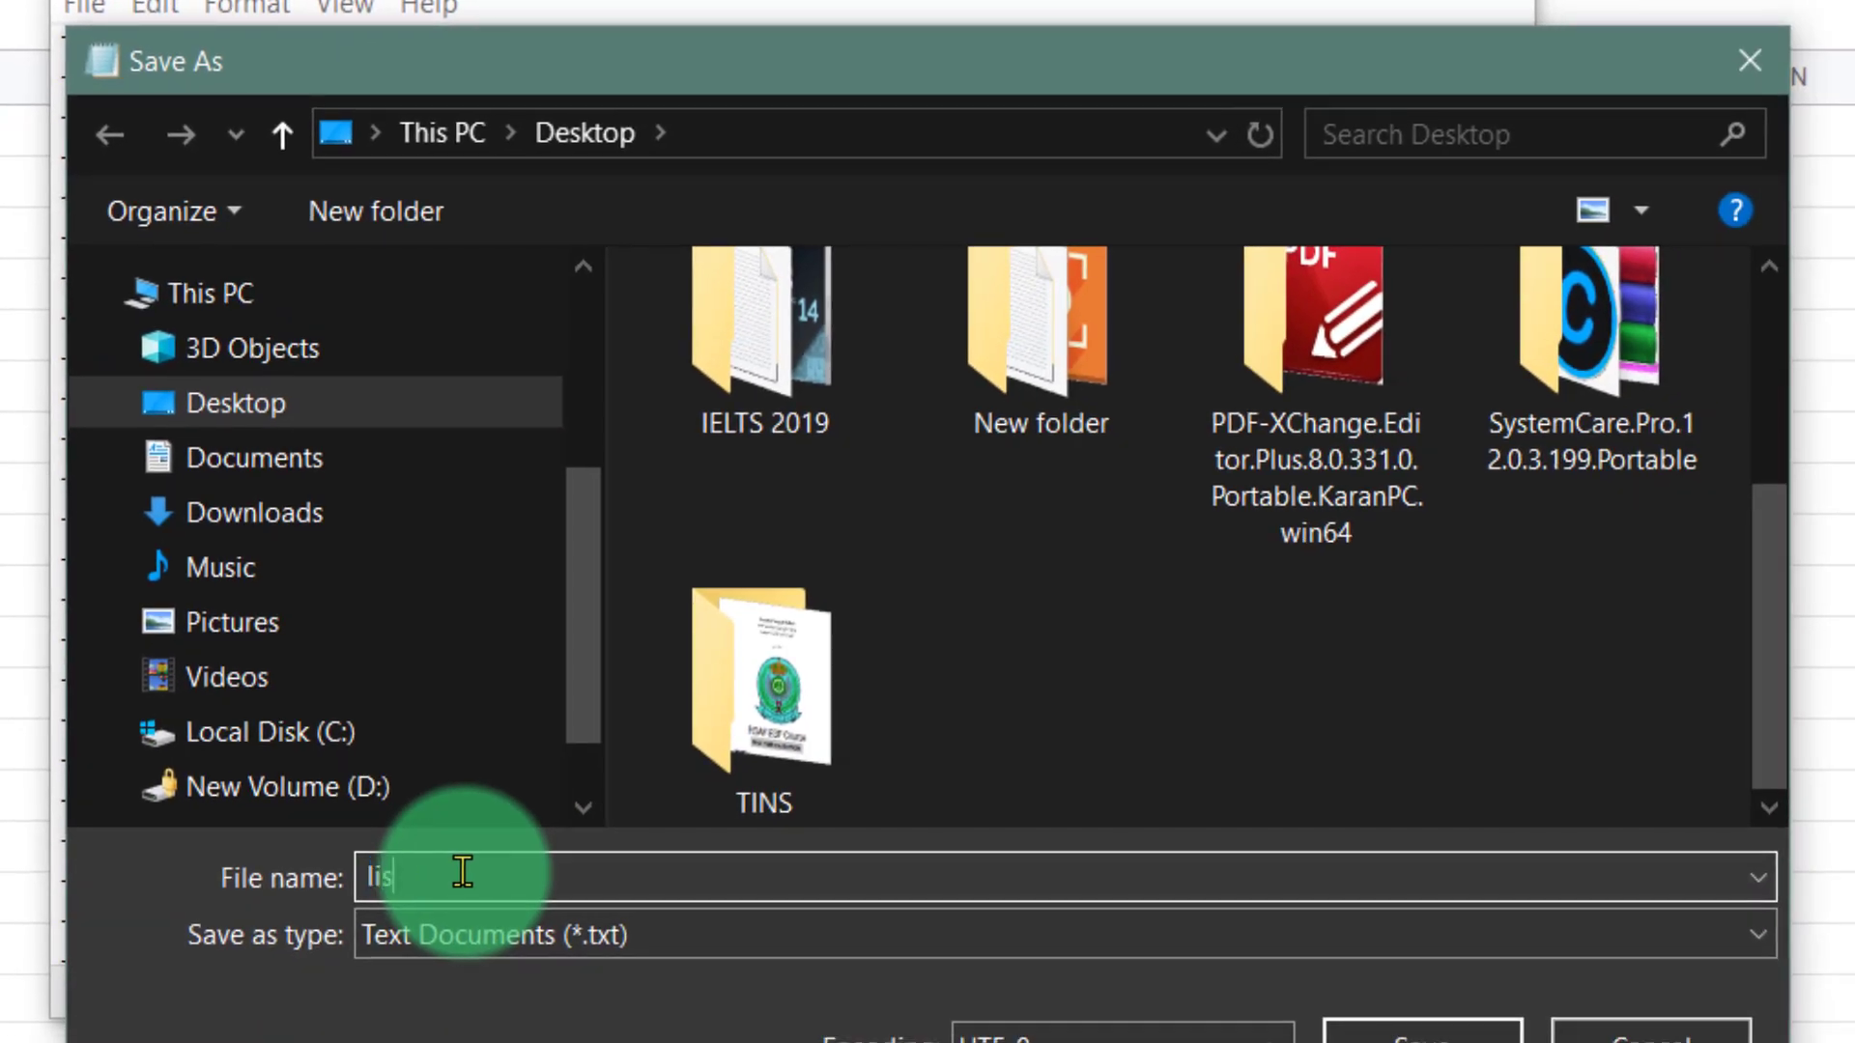
type("t")
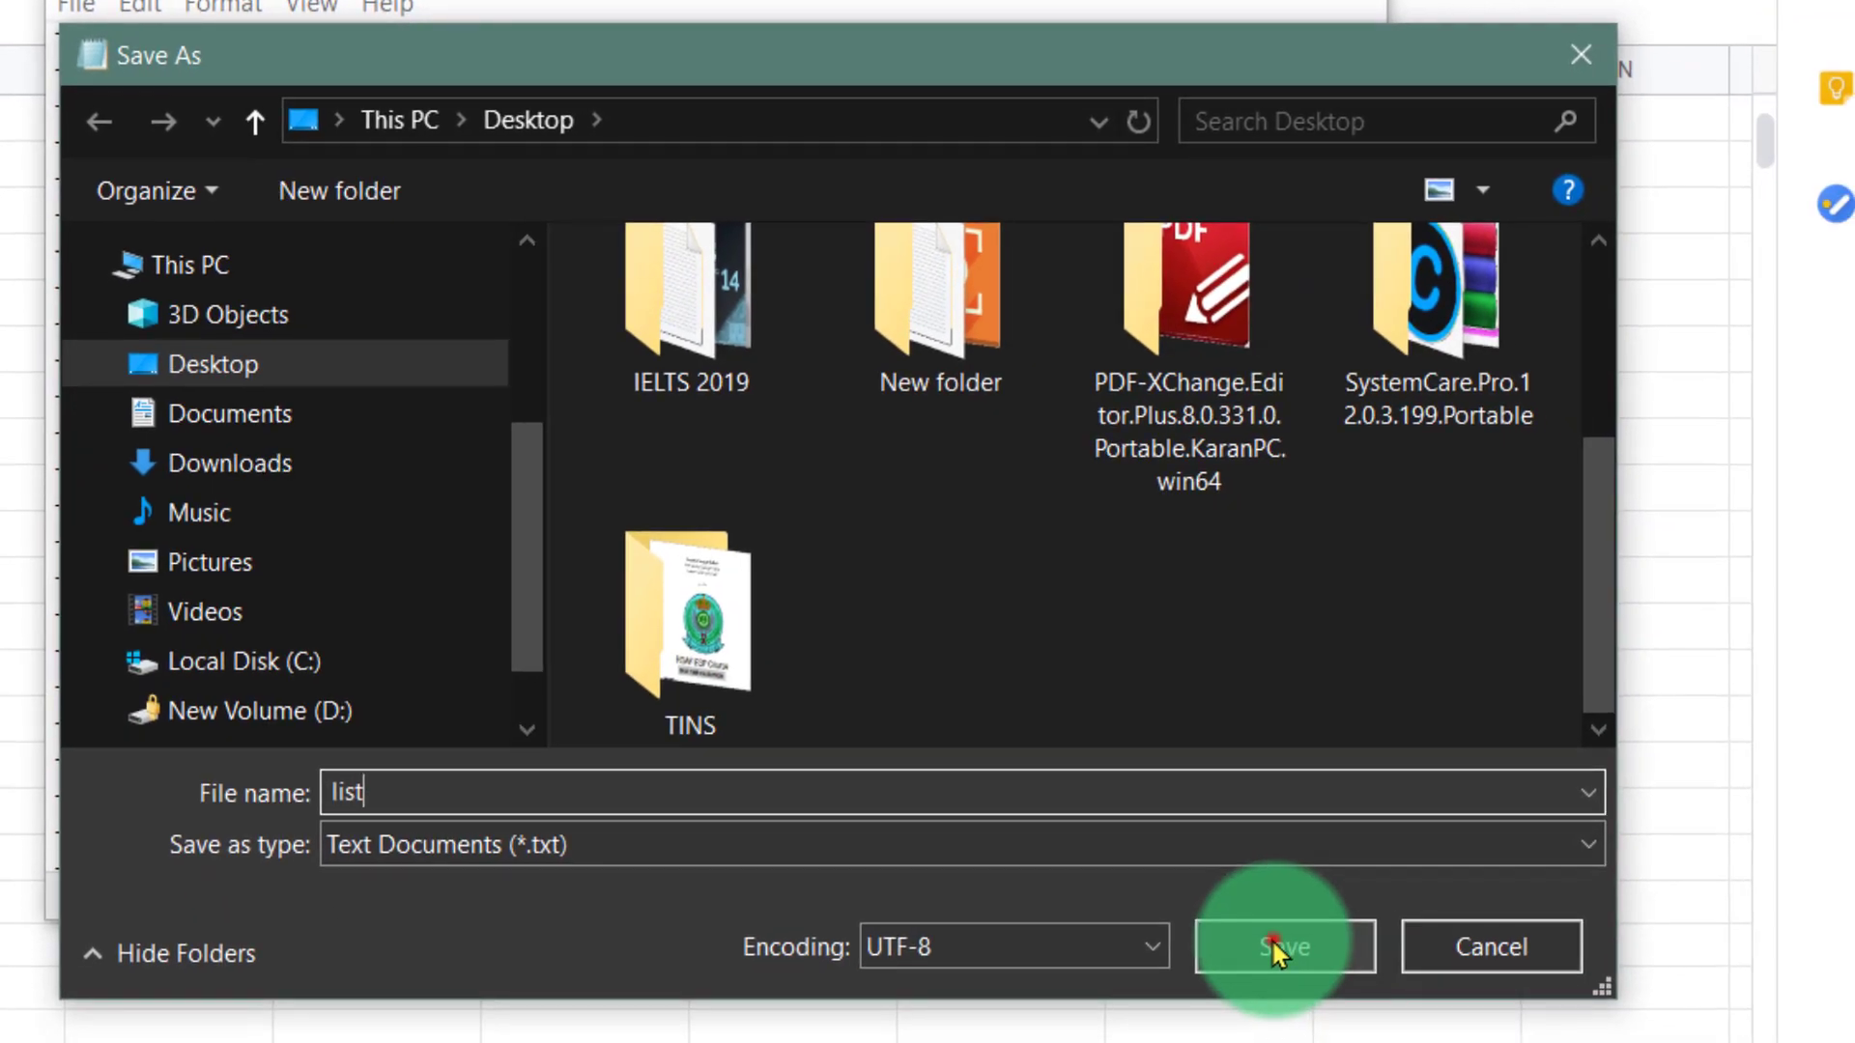
left_click(1271, 937)
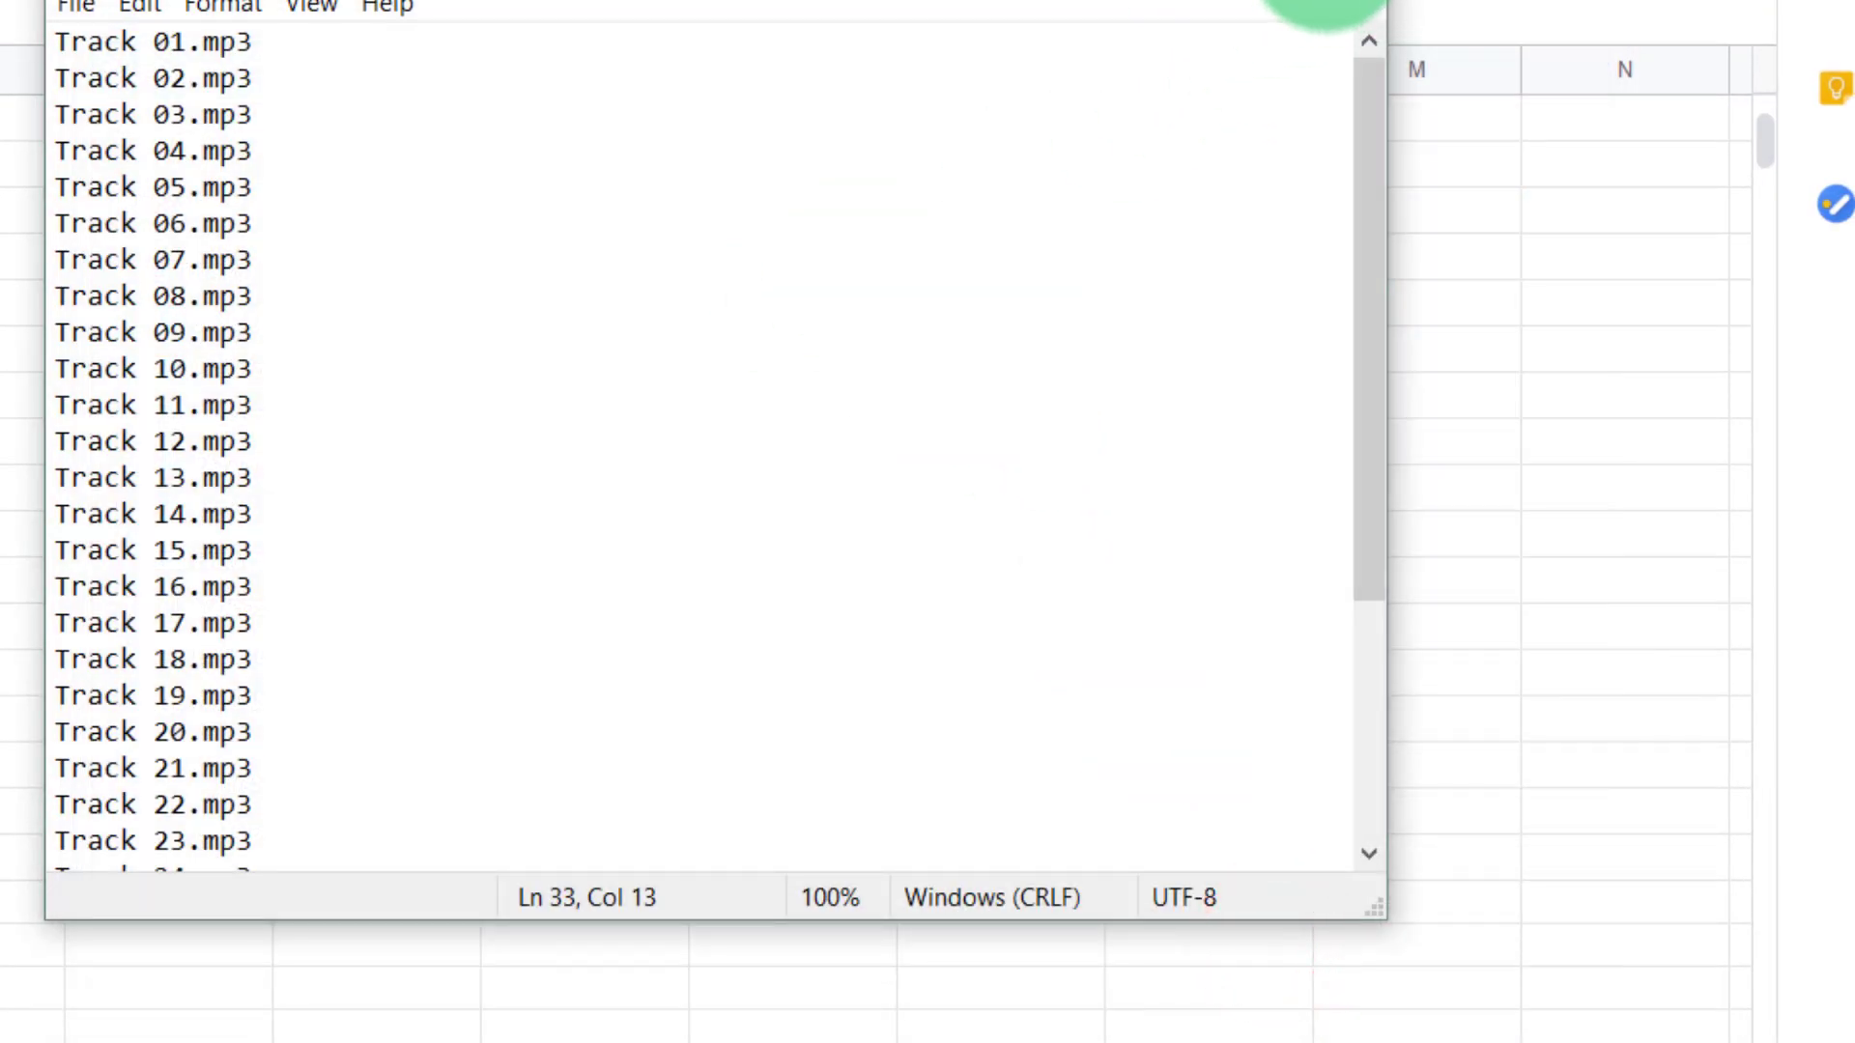
left_click(1309, 2)
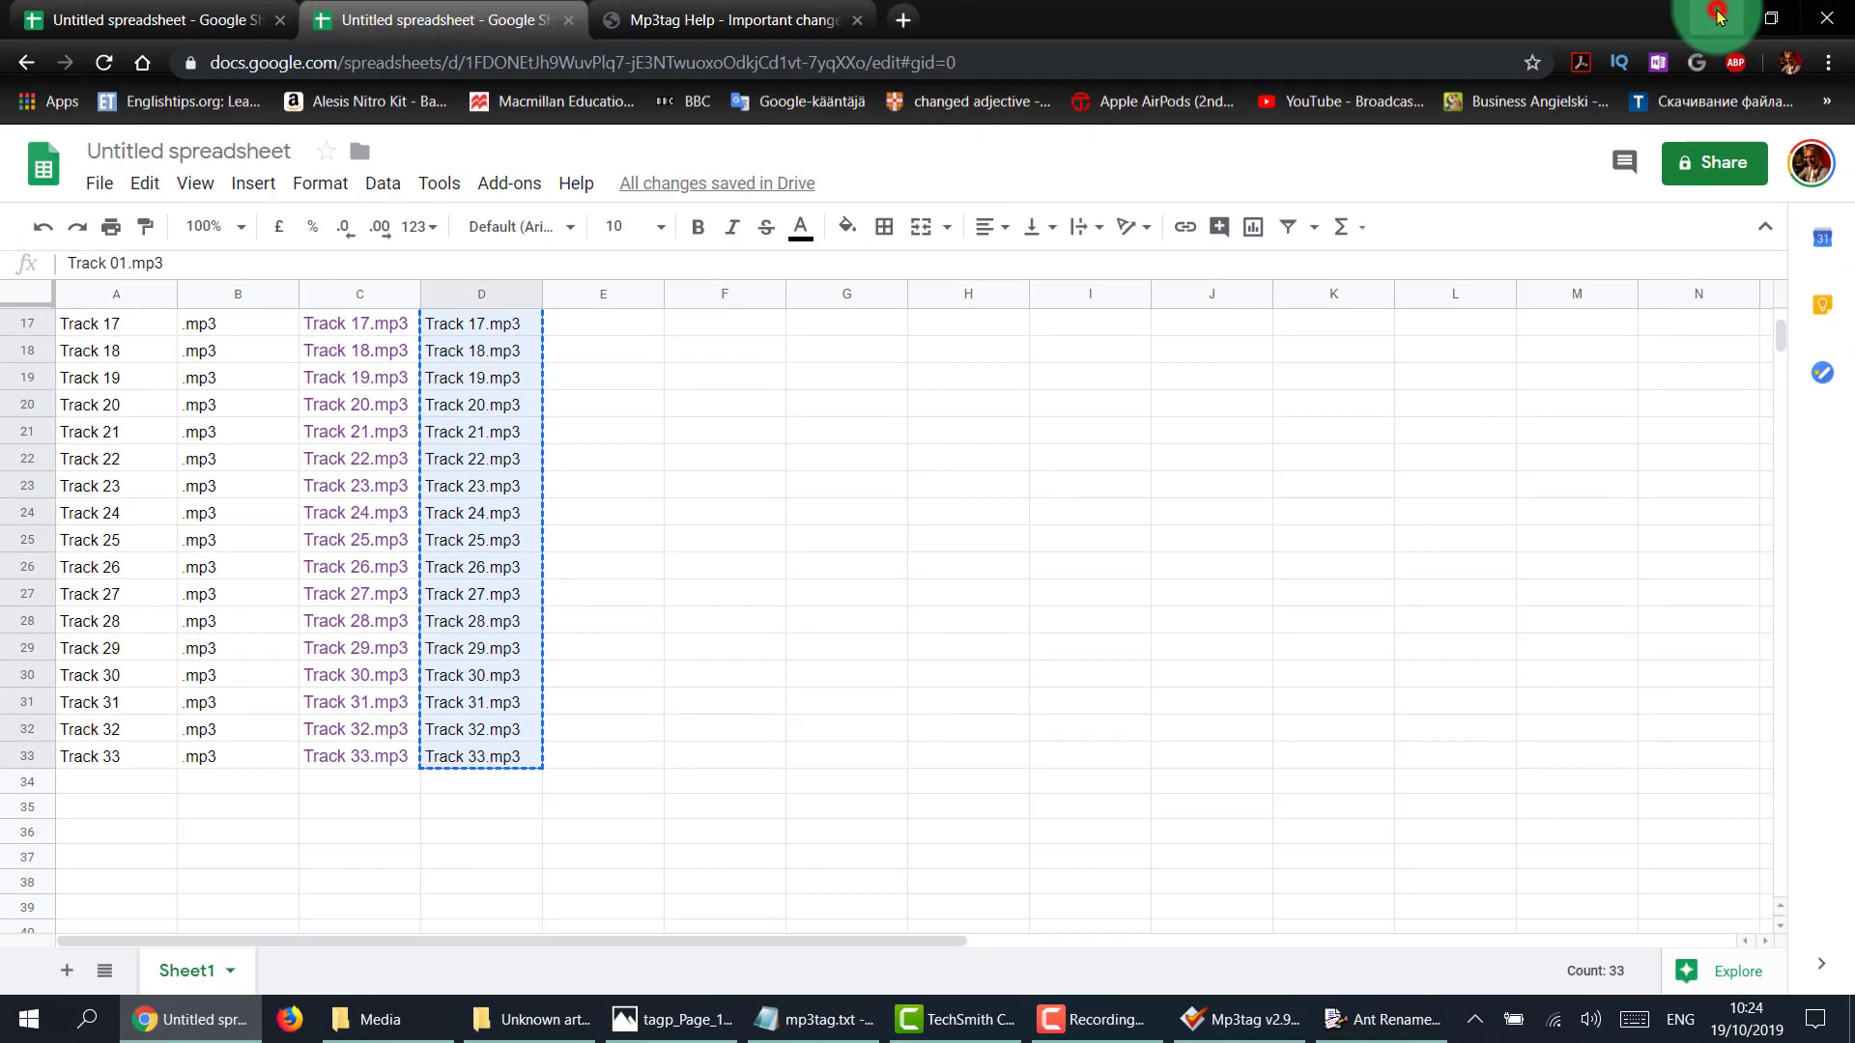
Switch to Ant Renamer and review the file names in the Cambridge_Grammar_for_IELTS audios folder against its empty name list.
left_click(1718, 14)
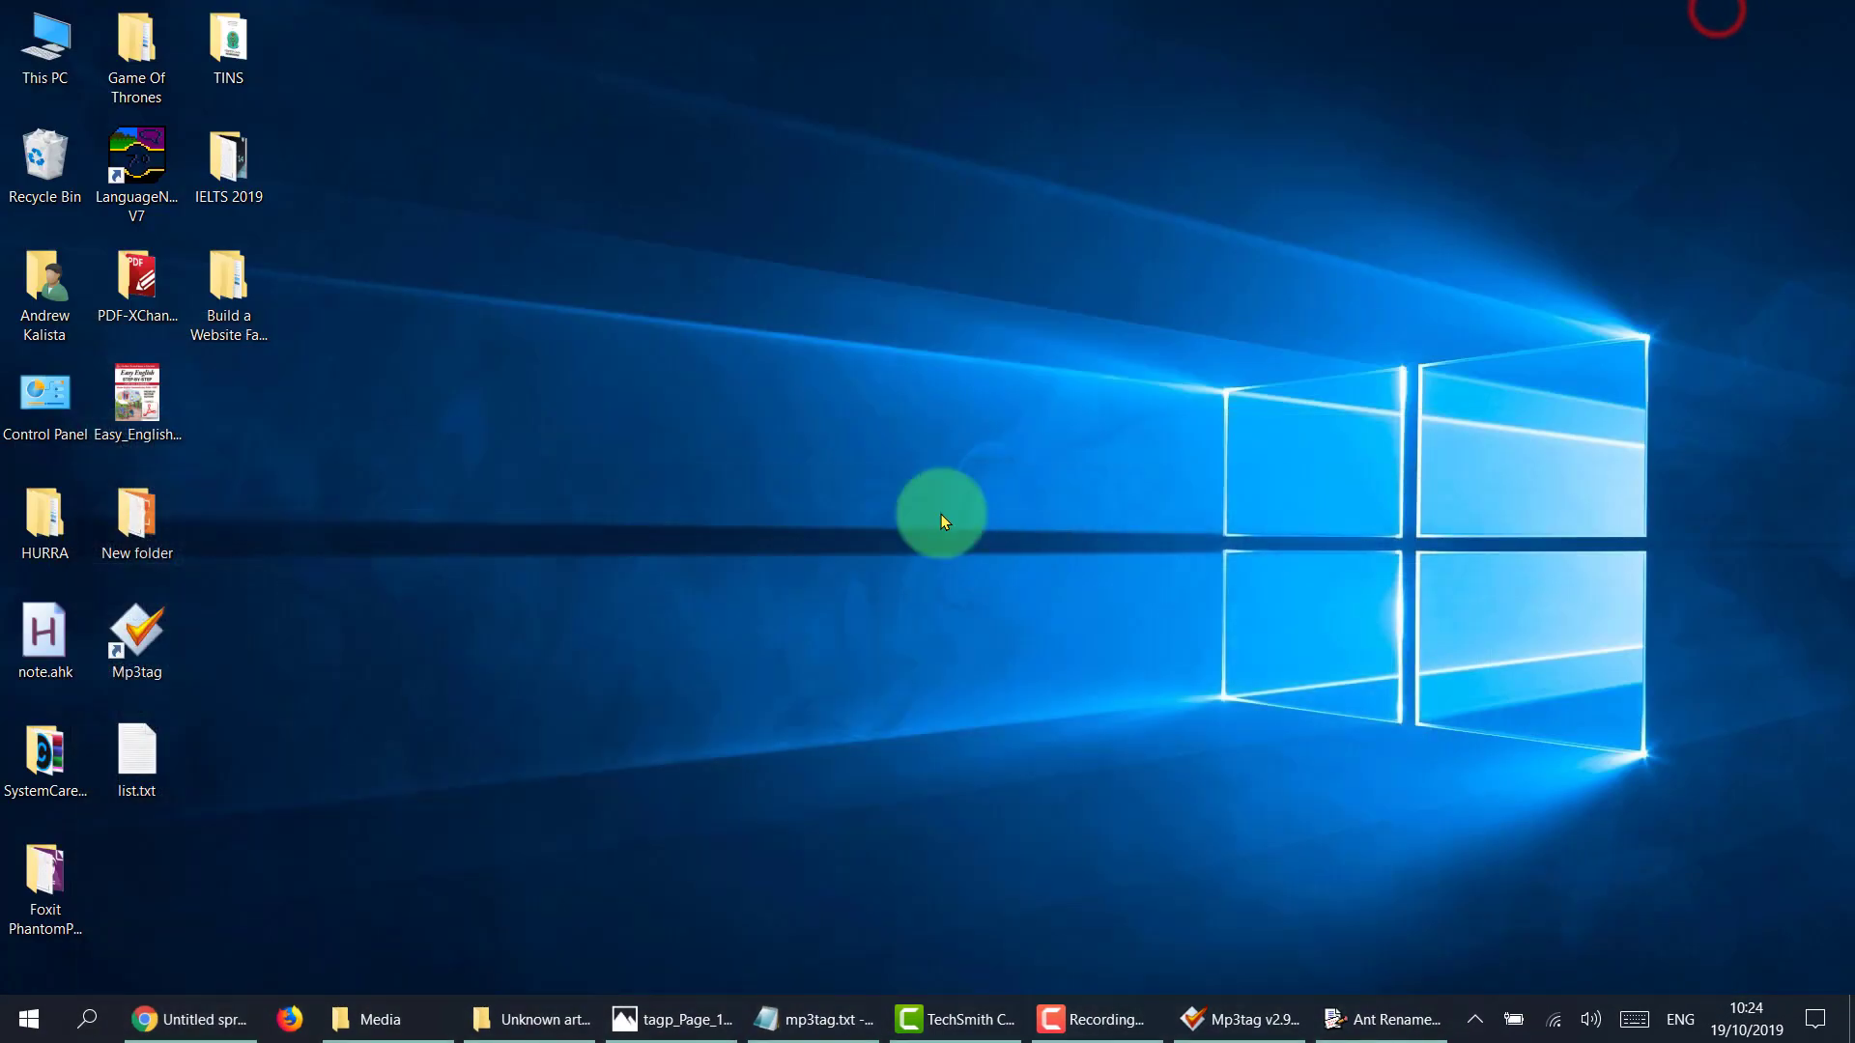
left_click(1395, 1022)
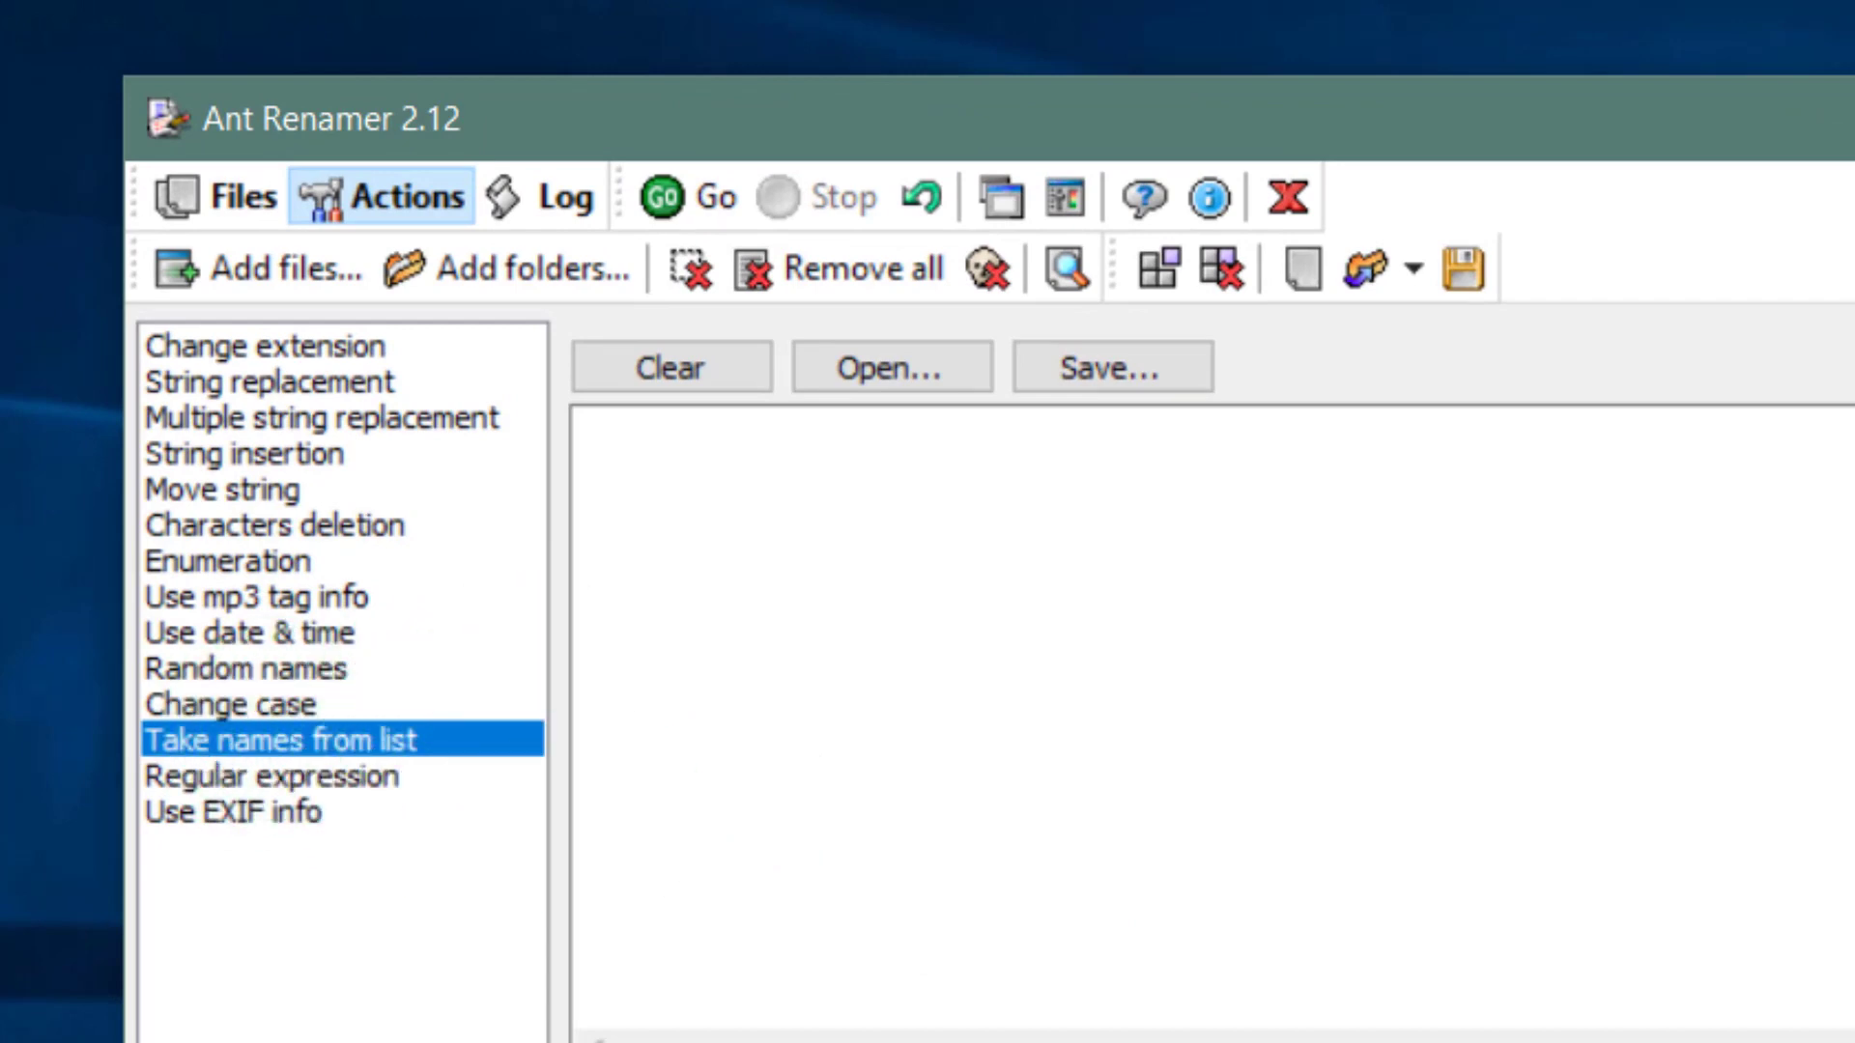
key("alt+Tab")
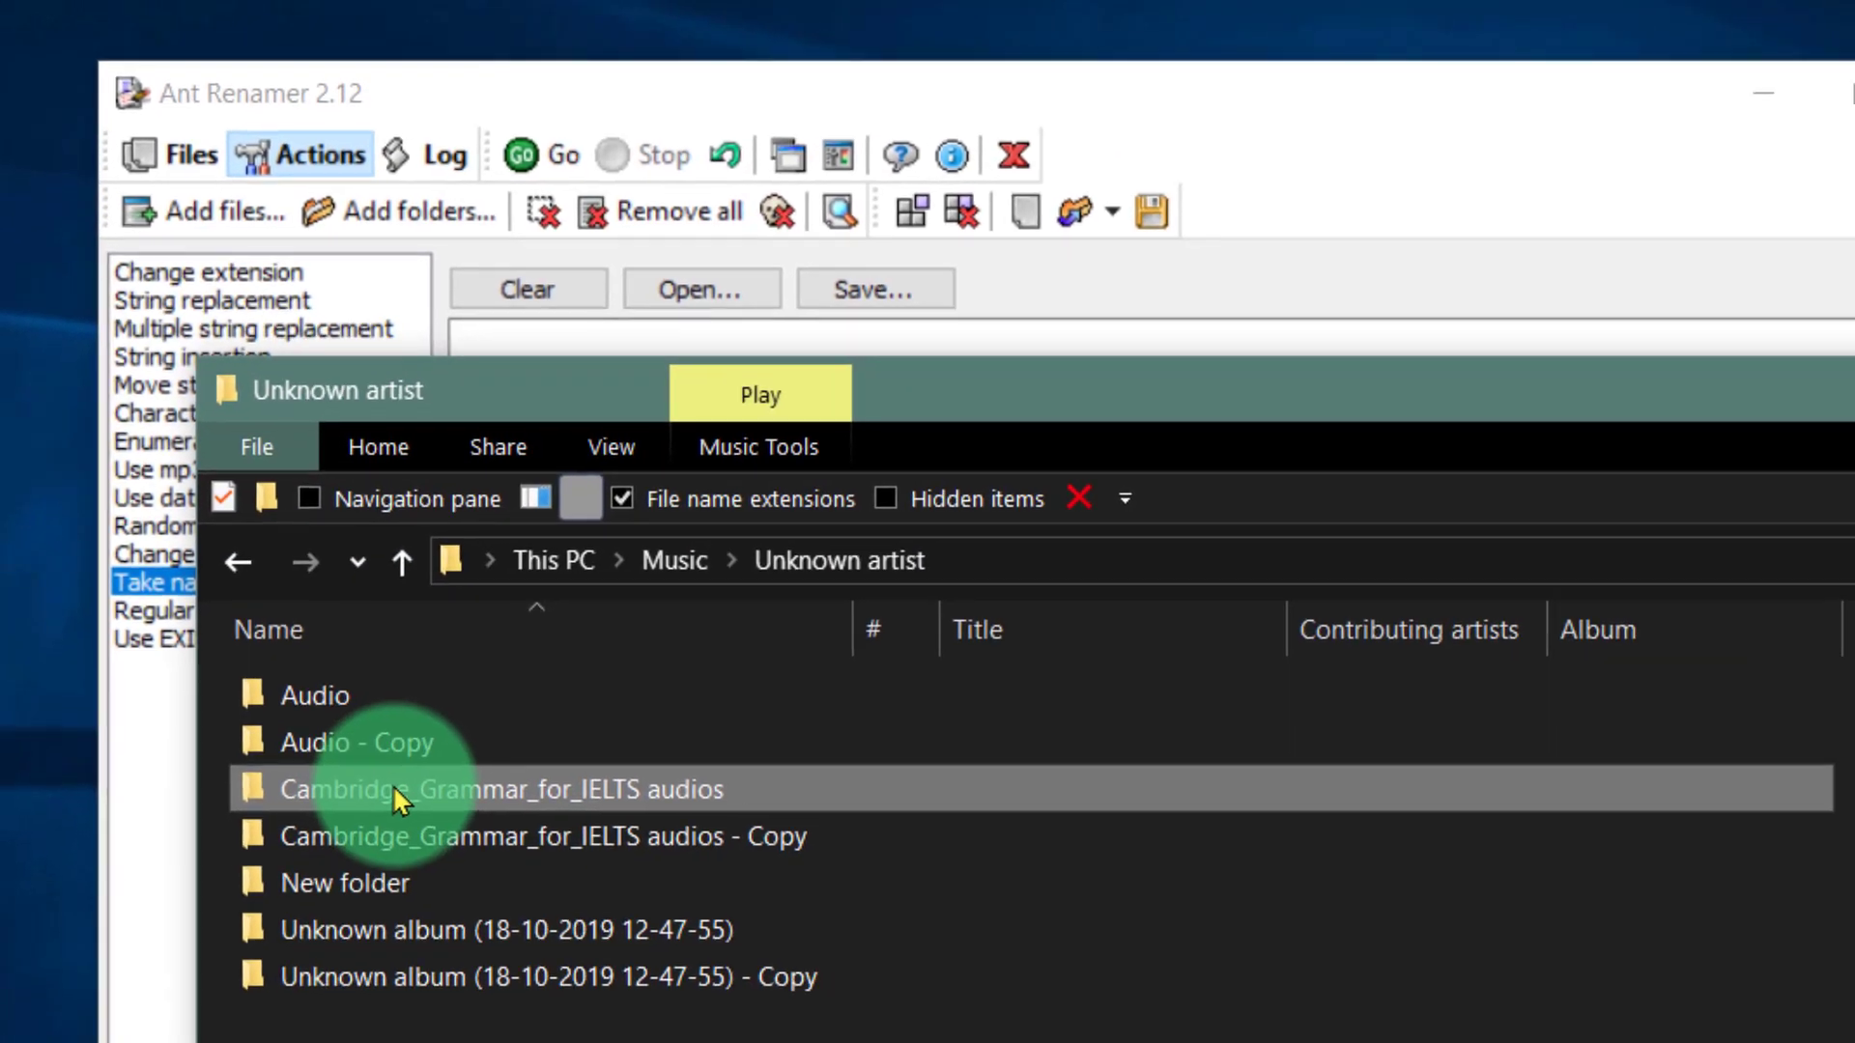
double_click(393, 785)
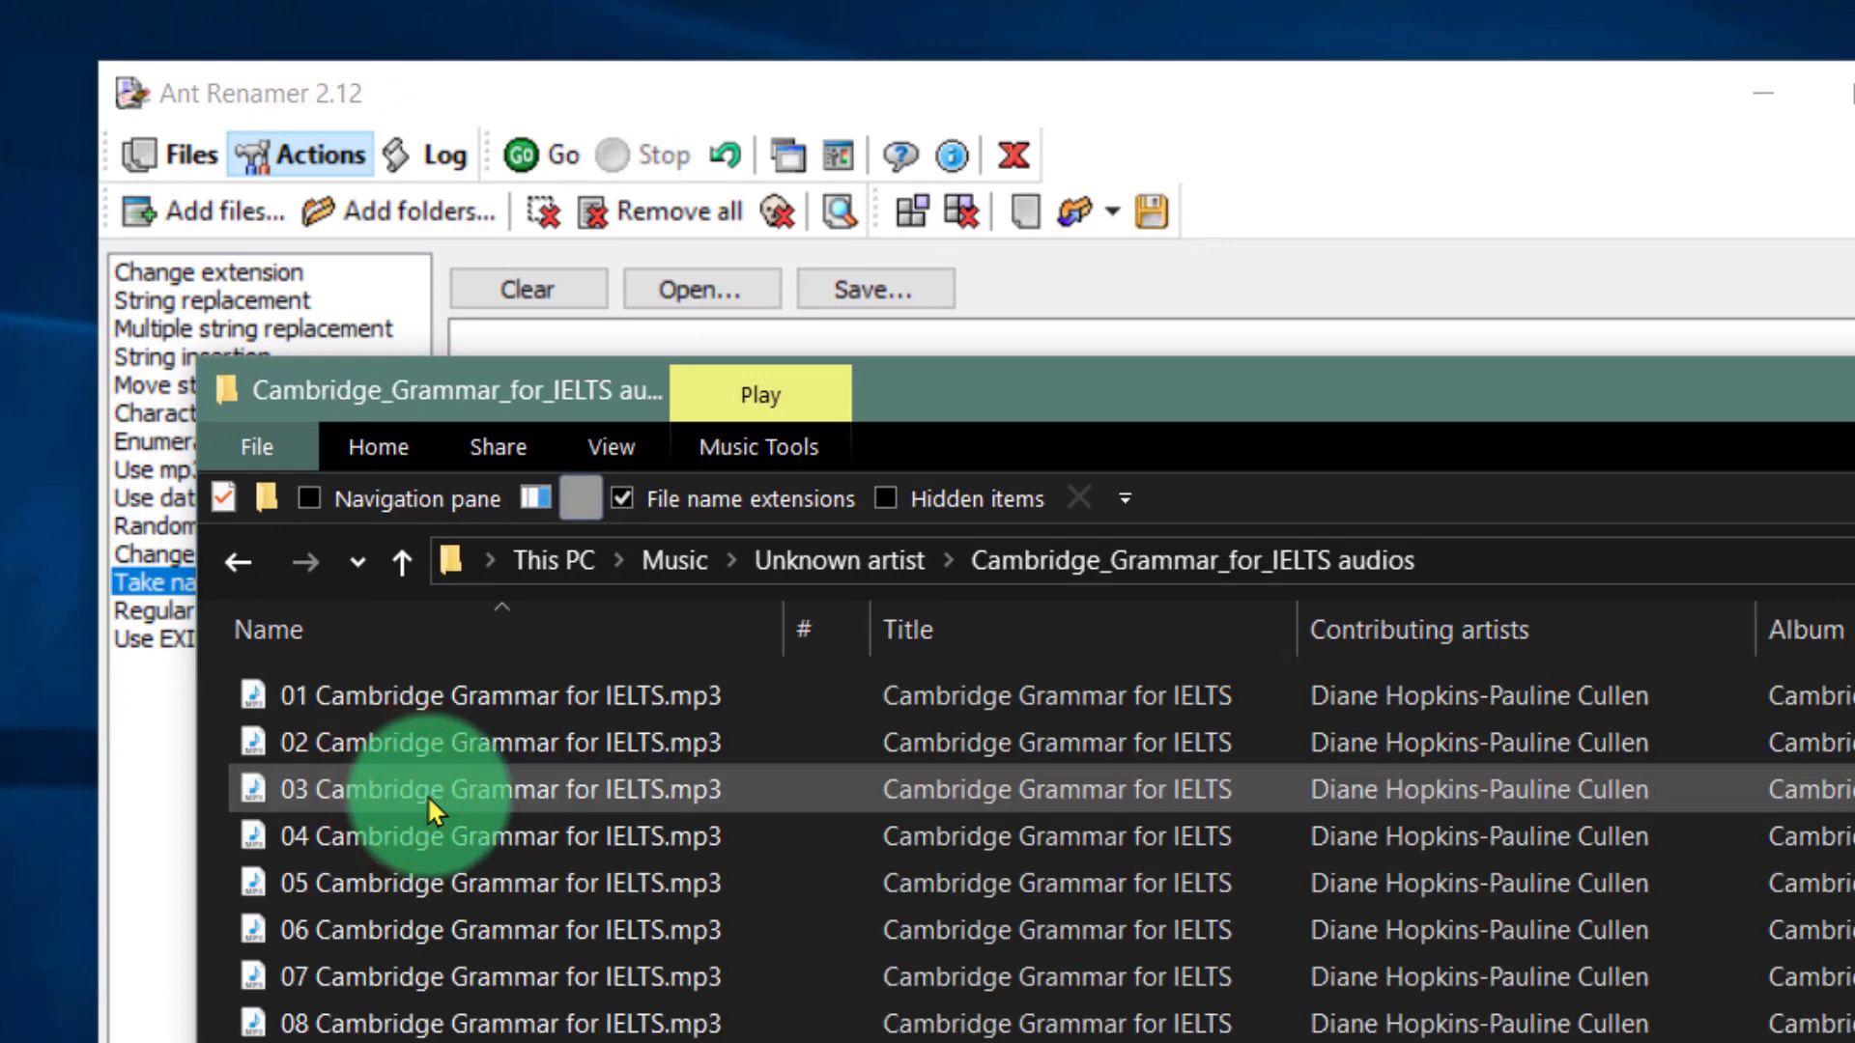
scroll(431, 797, "down", 8)
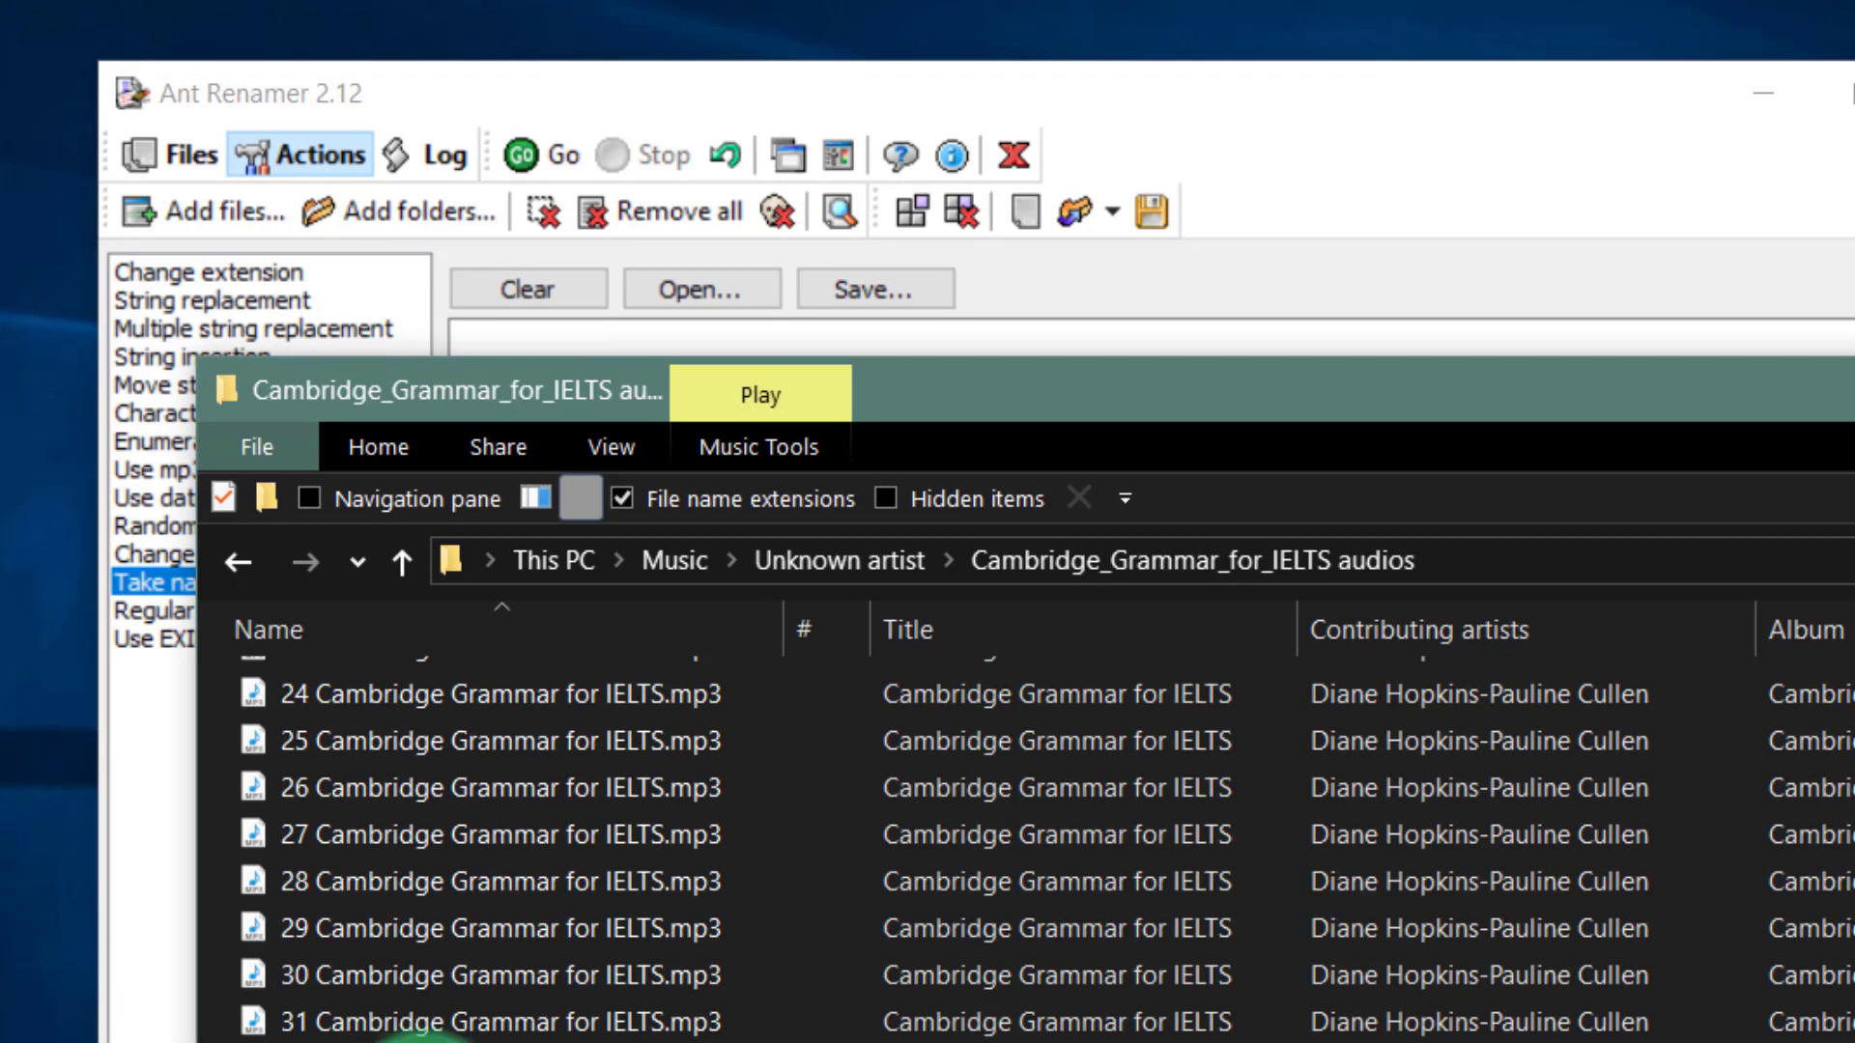
scroll(415, 1024, "up", 8)
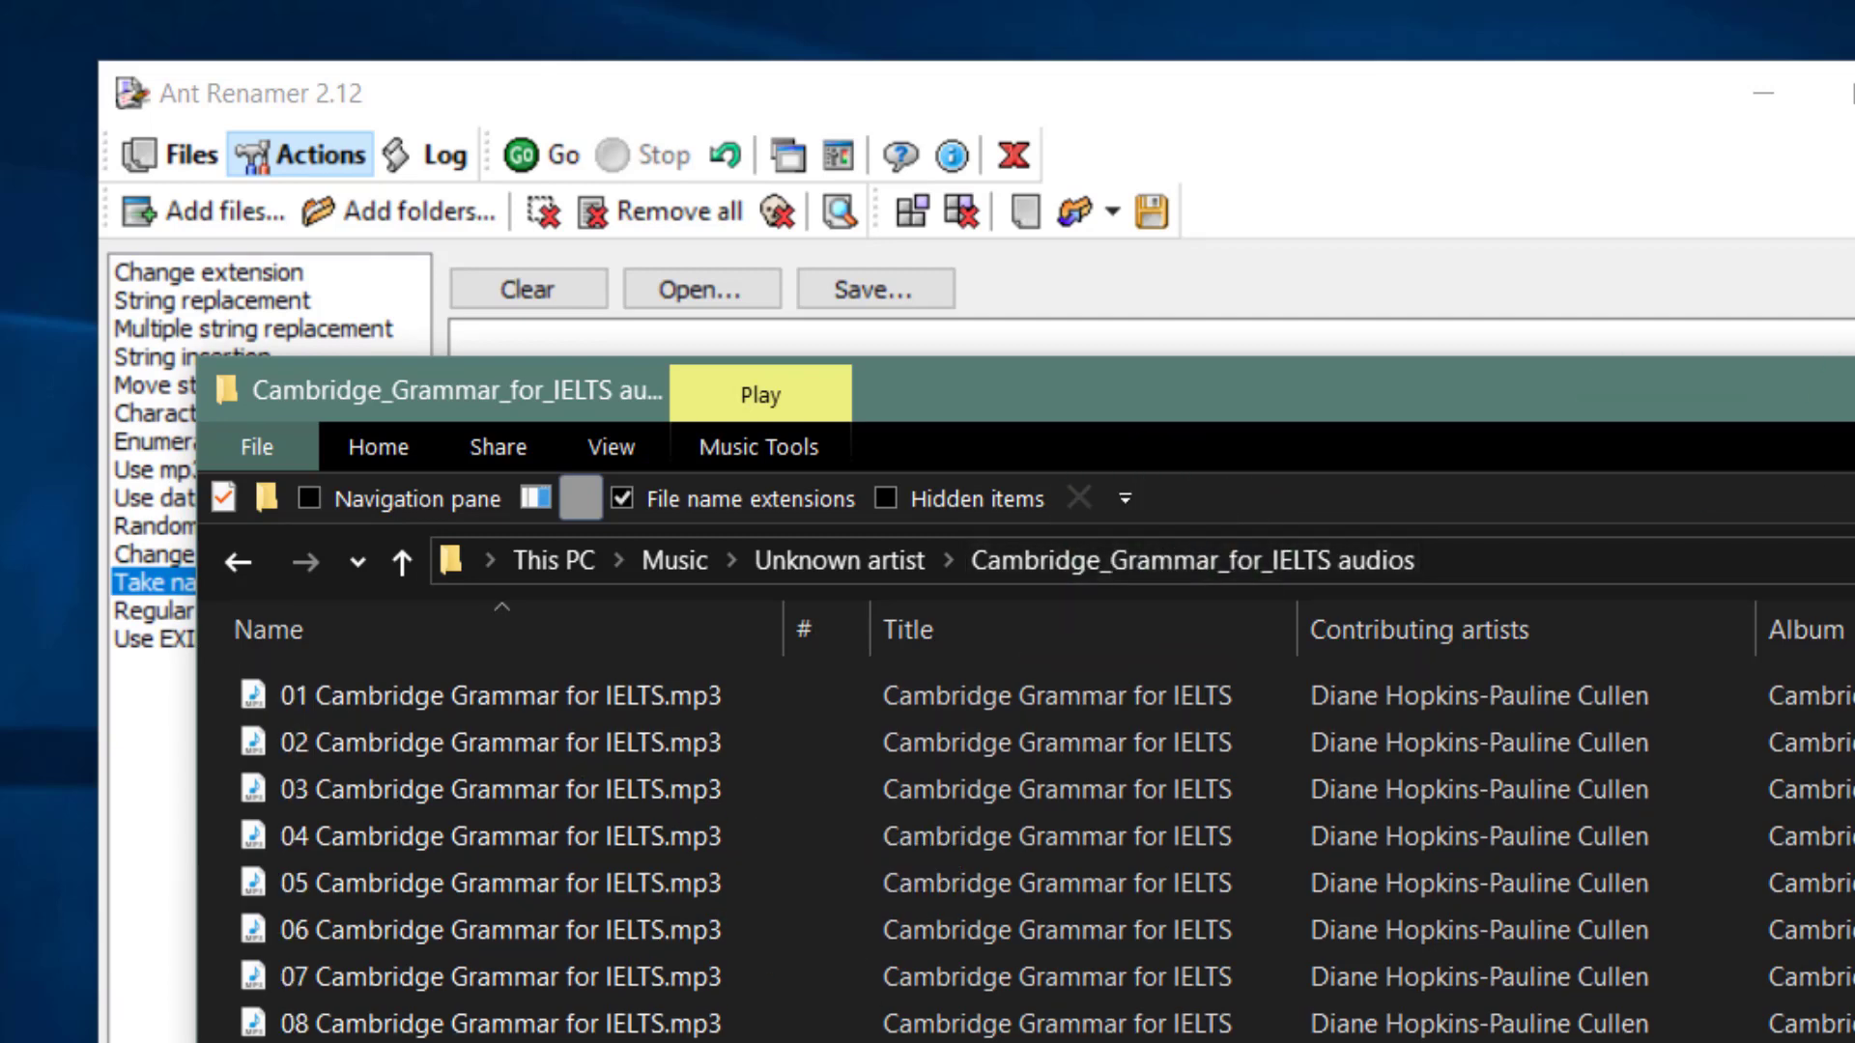
key("alt+Tab")
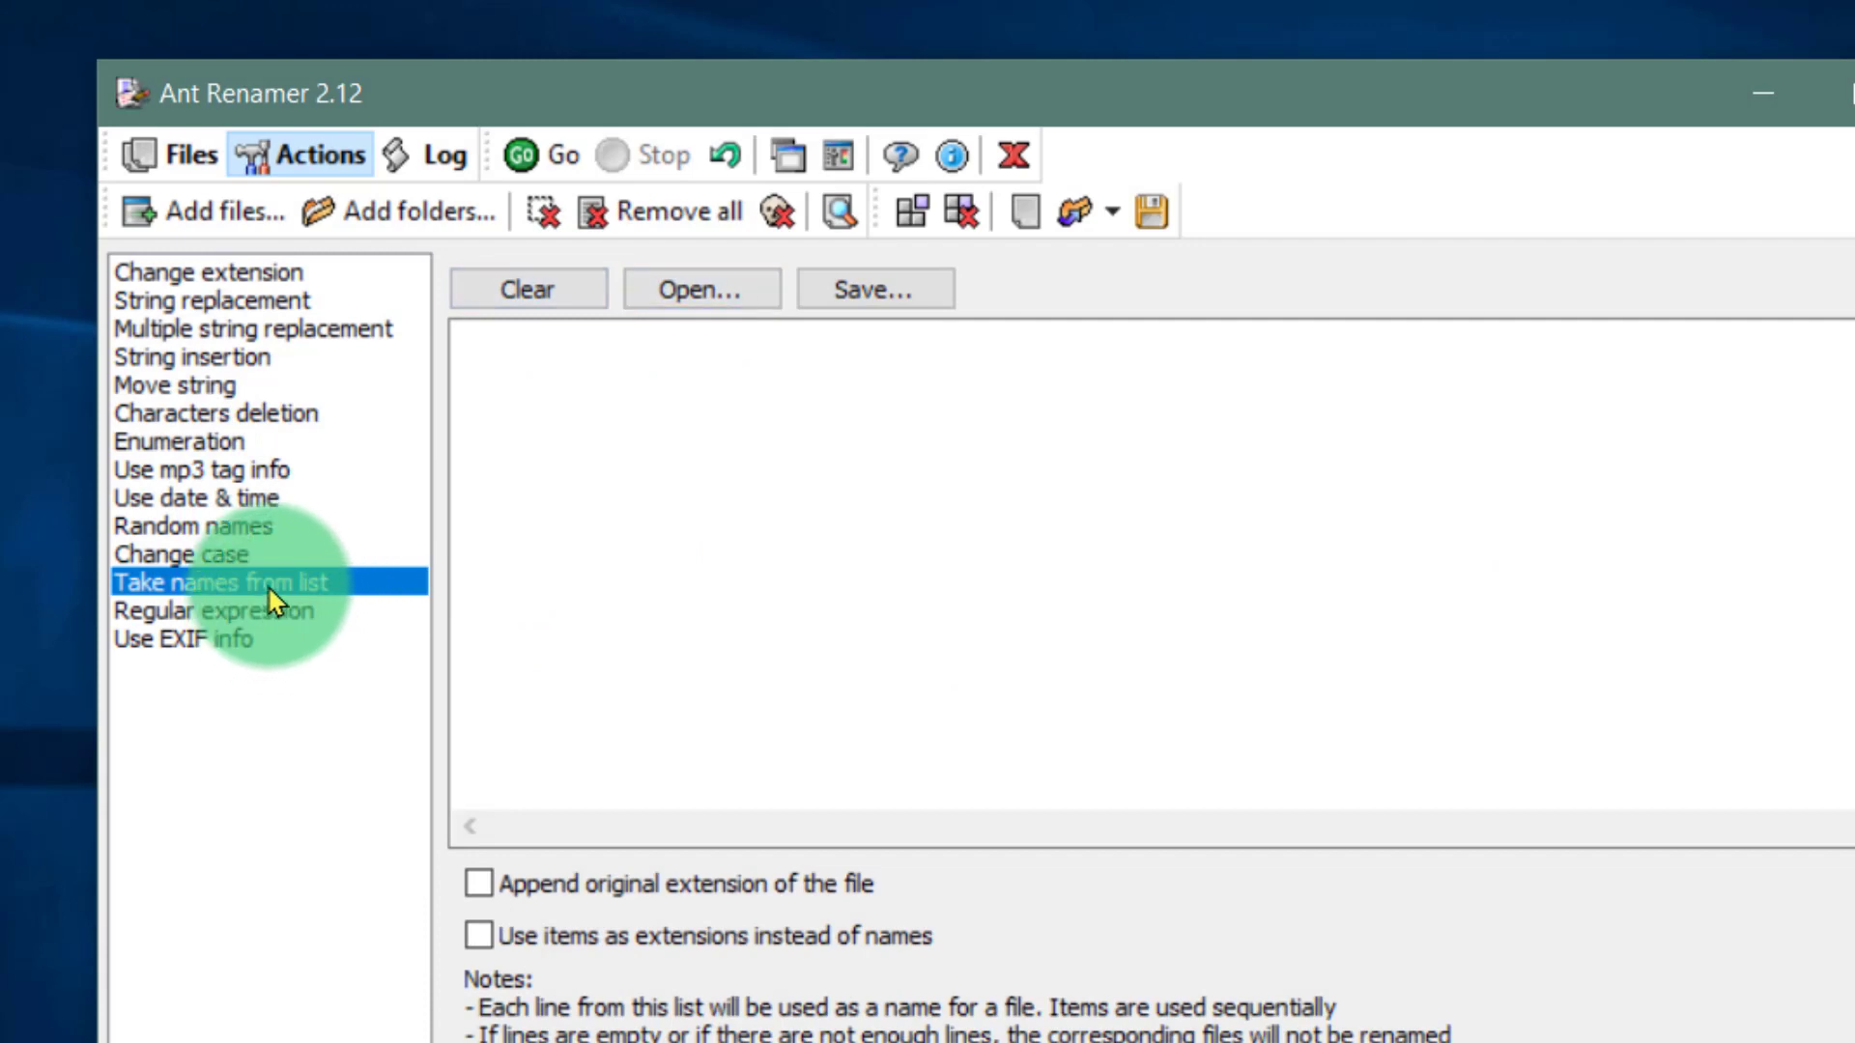
Load list.txt from the Desktop as the source for the Take names from list action.
left_click(691, 288)
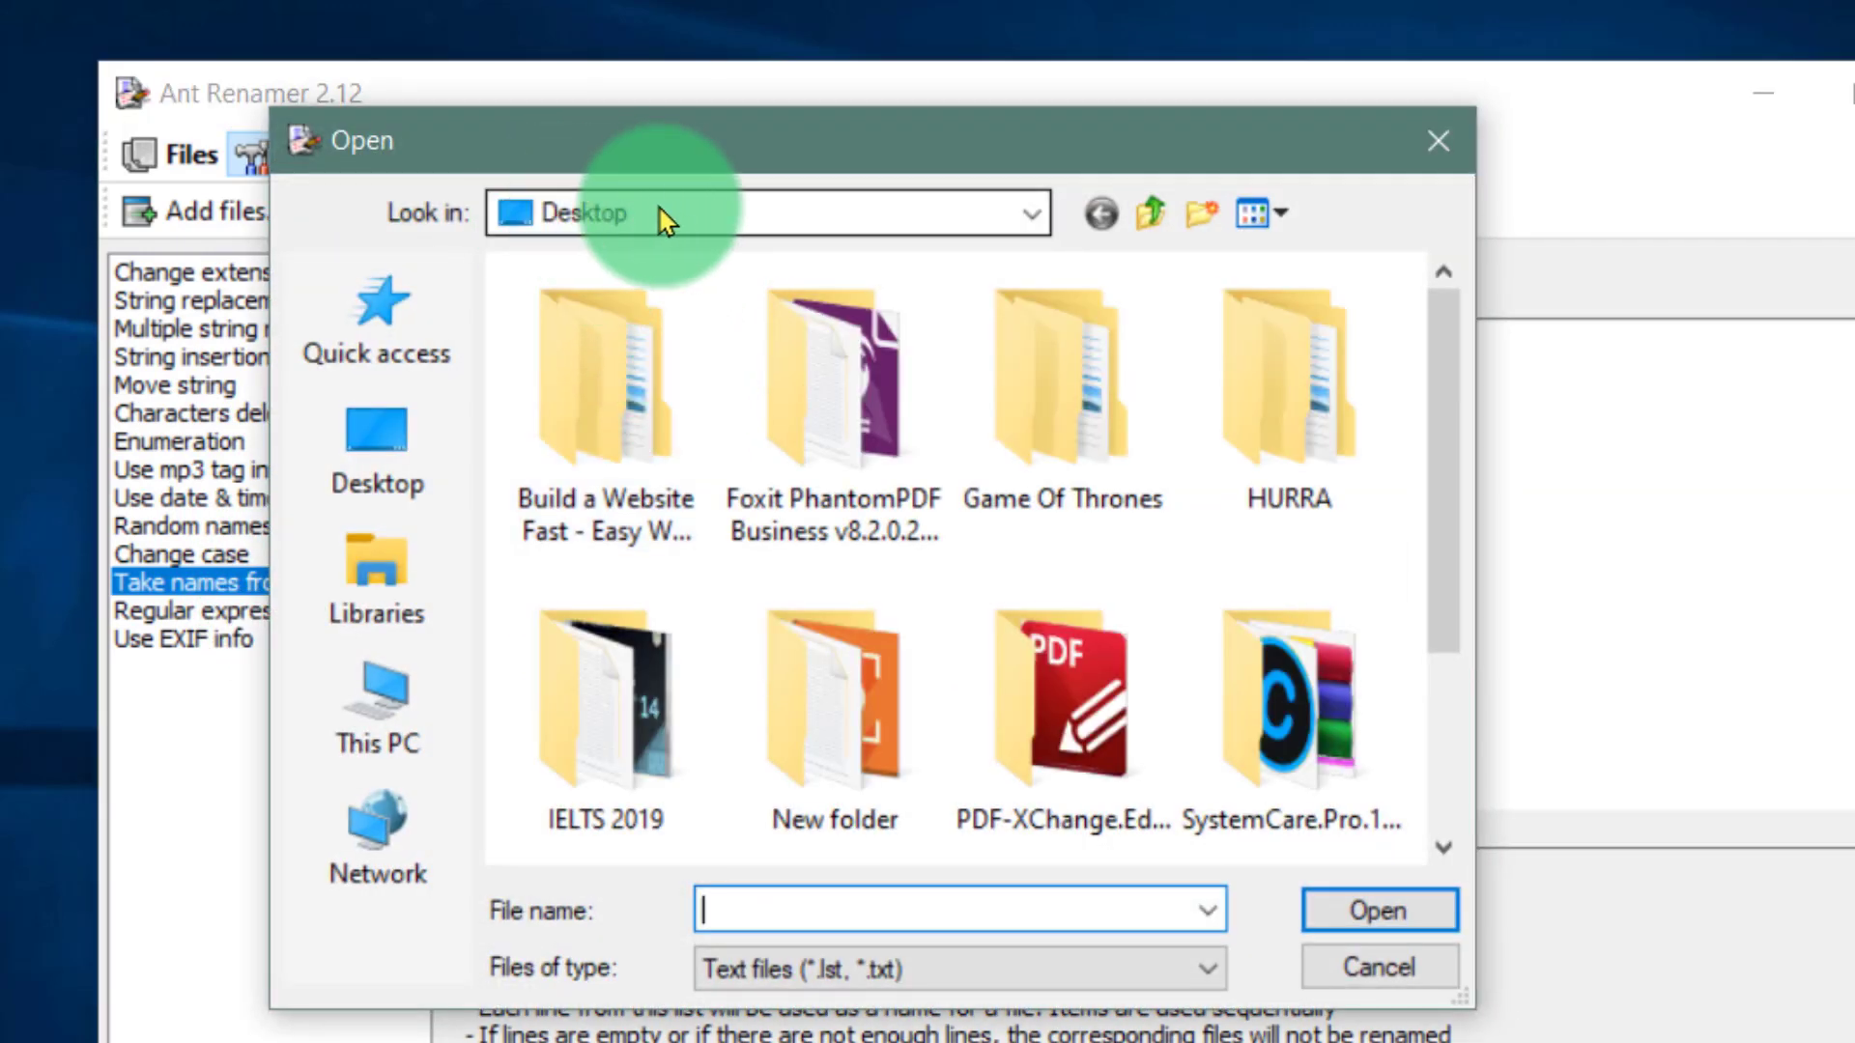
scroll(827, 628, "down", 2)
left_click(833, 732)
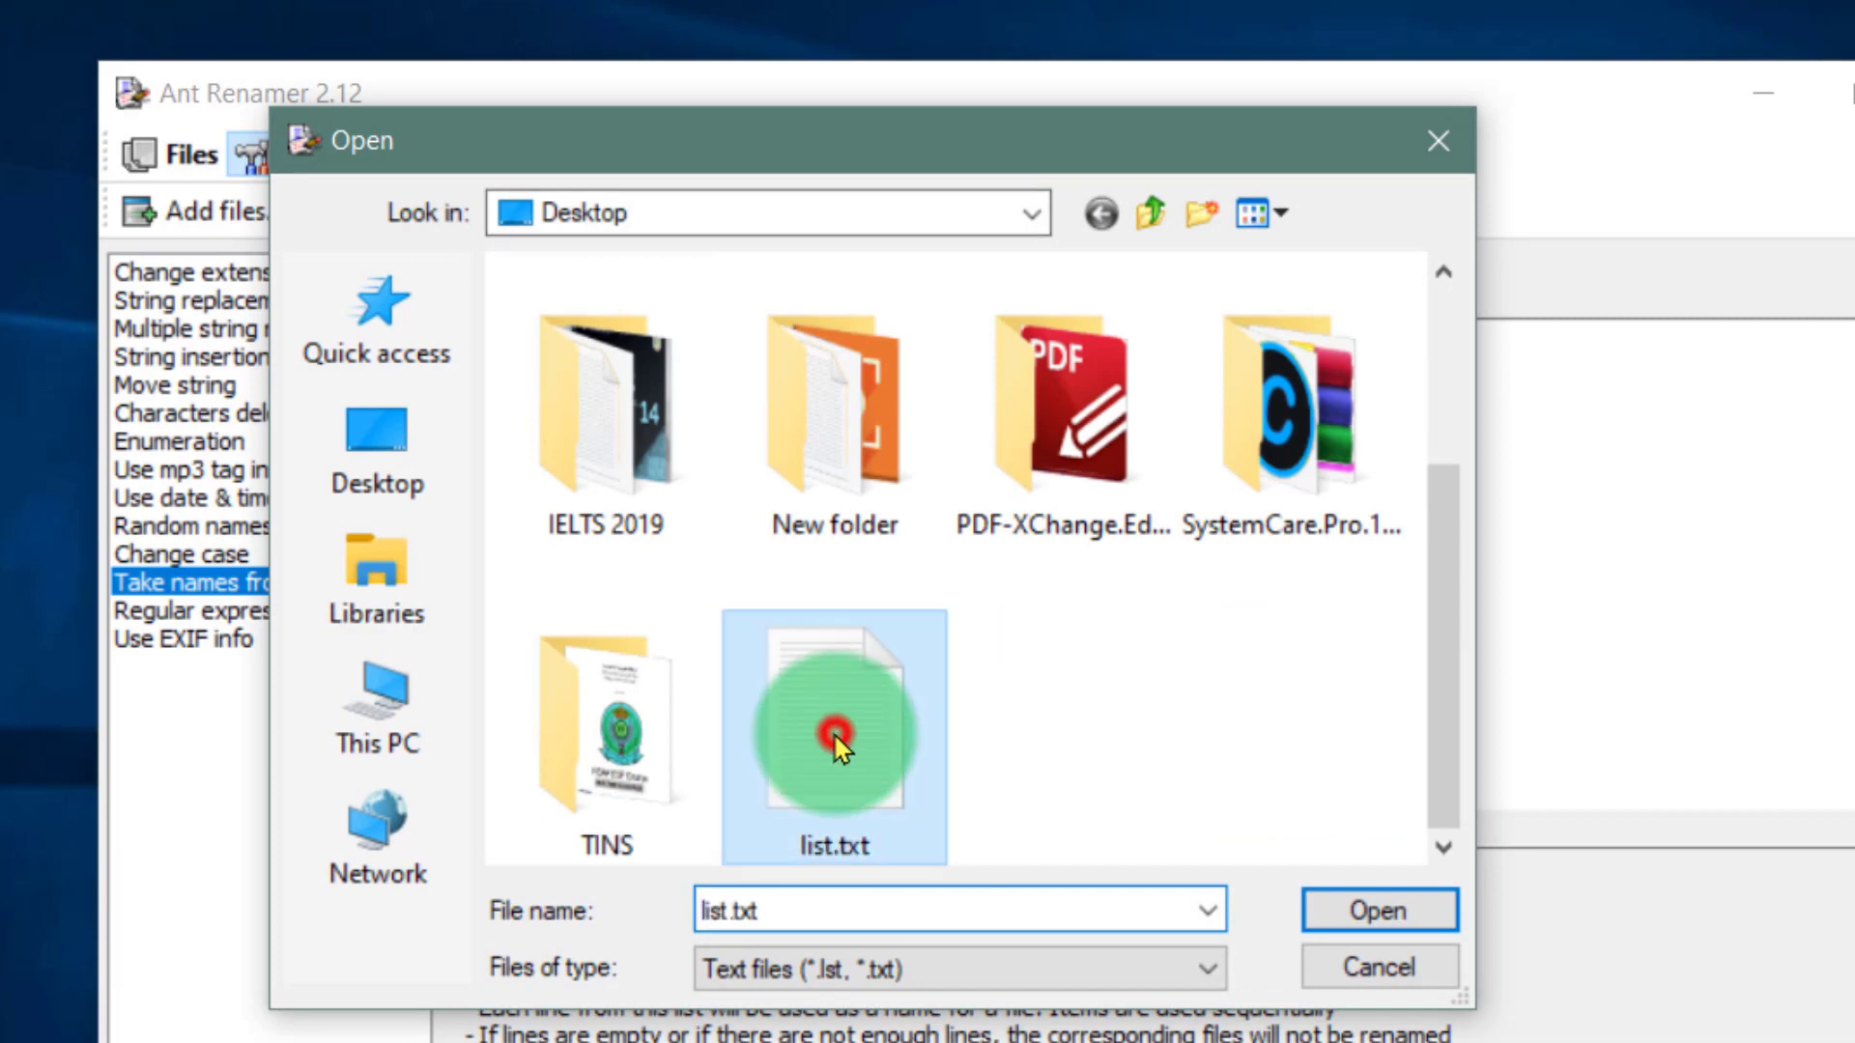
left_click(1345, 908)
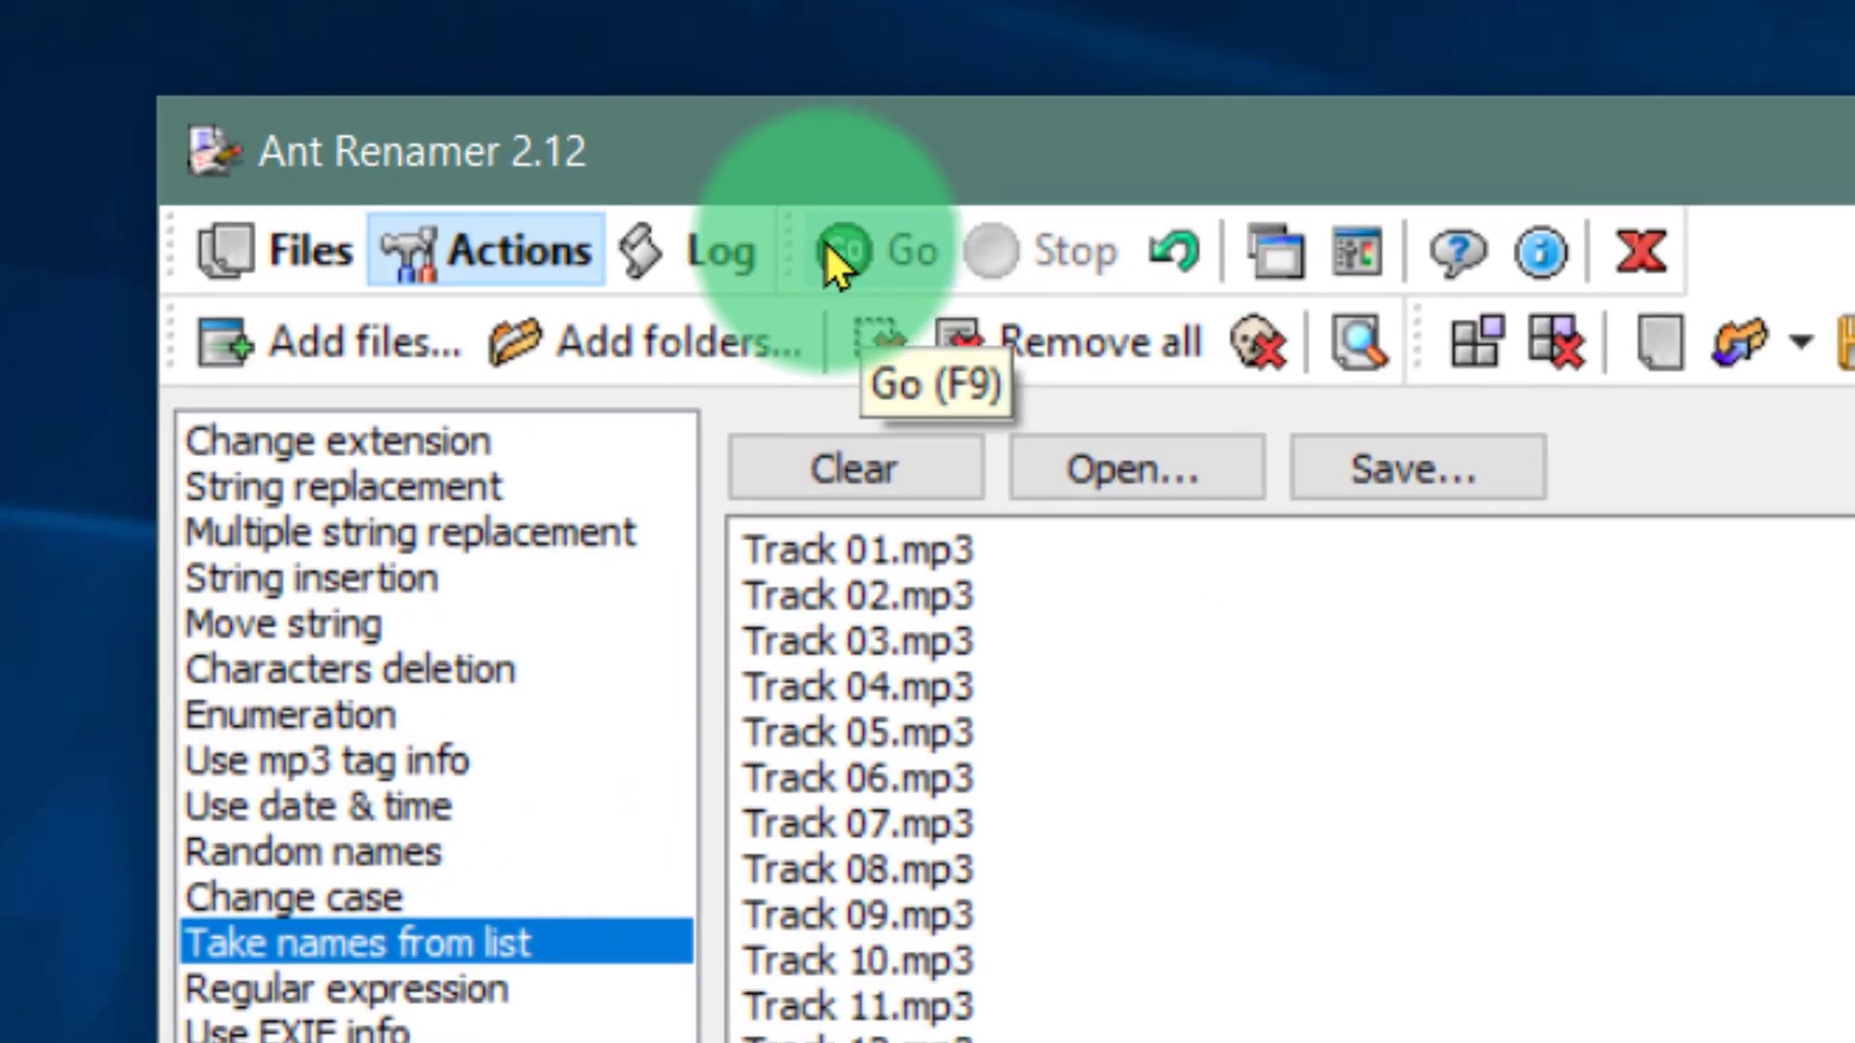
Run the renaming on the loaded audio files, check the resulting file list, and minimize Ant Renamer.
left_click(827, 243)
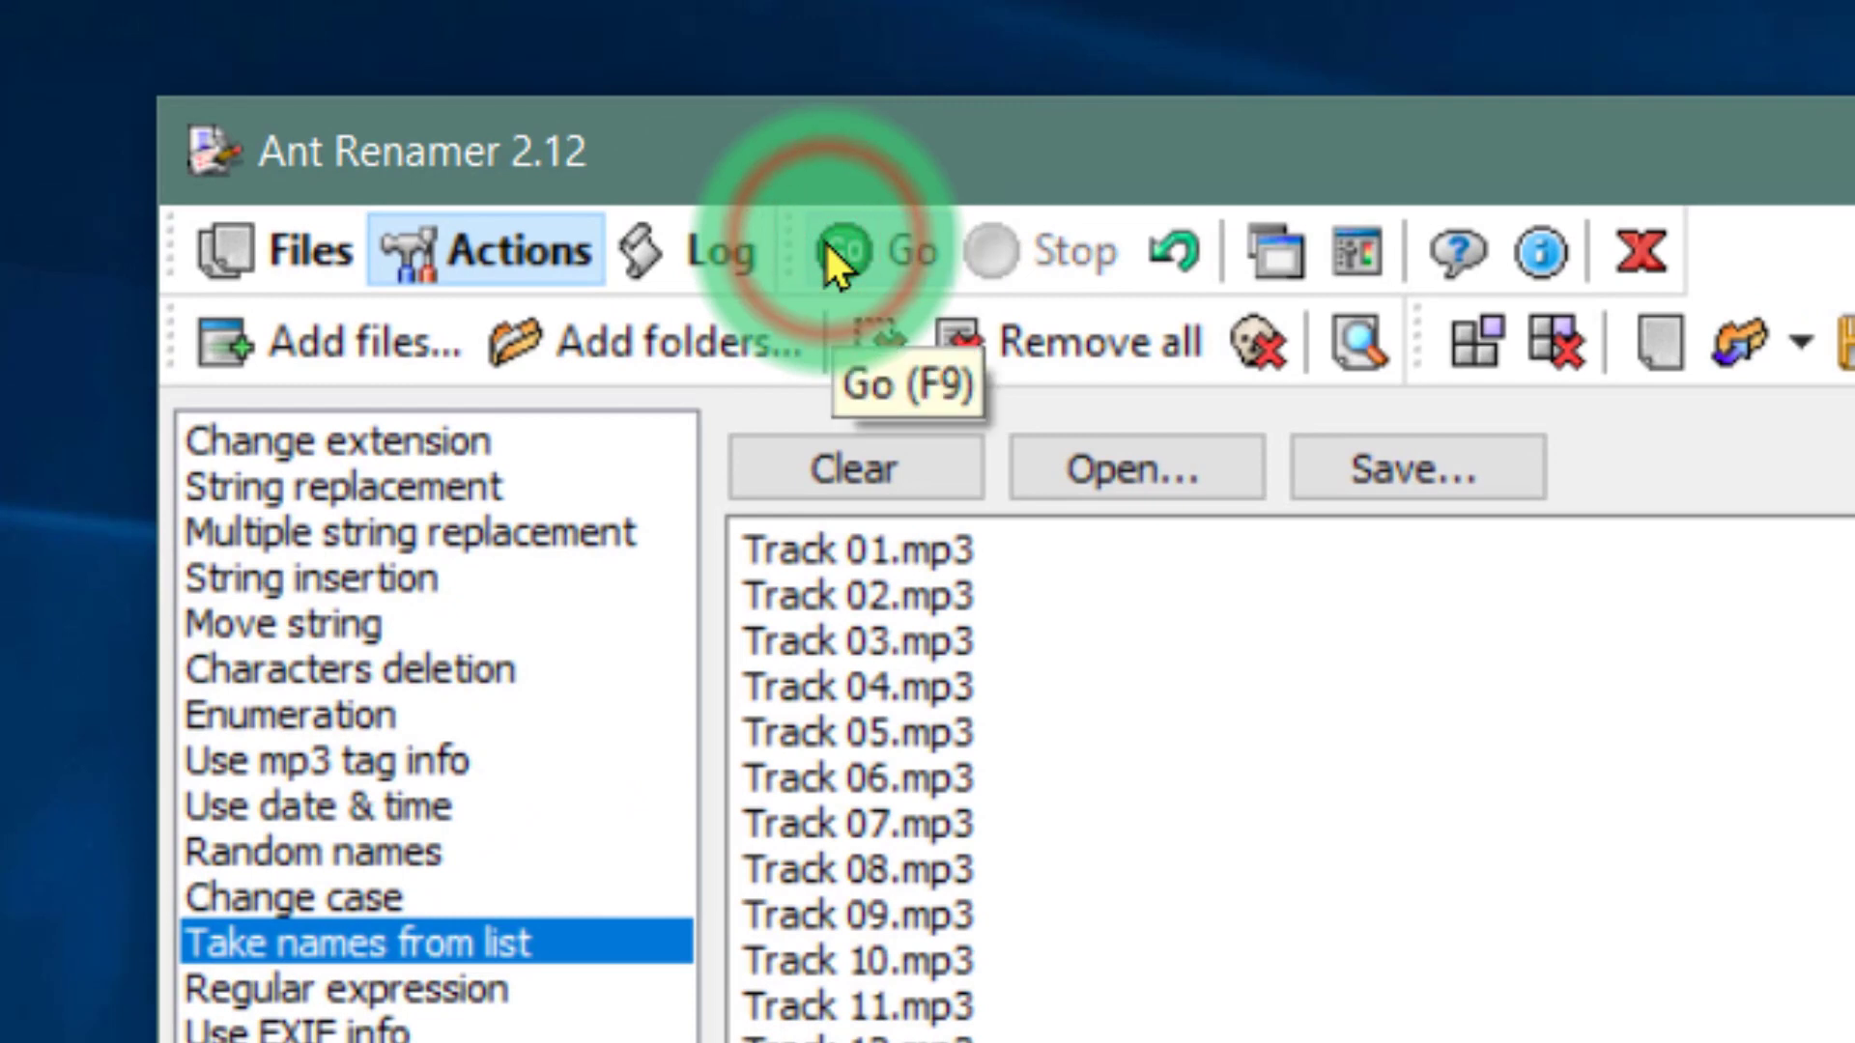
left_click(246, 254)
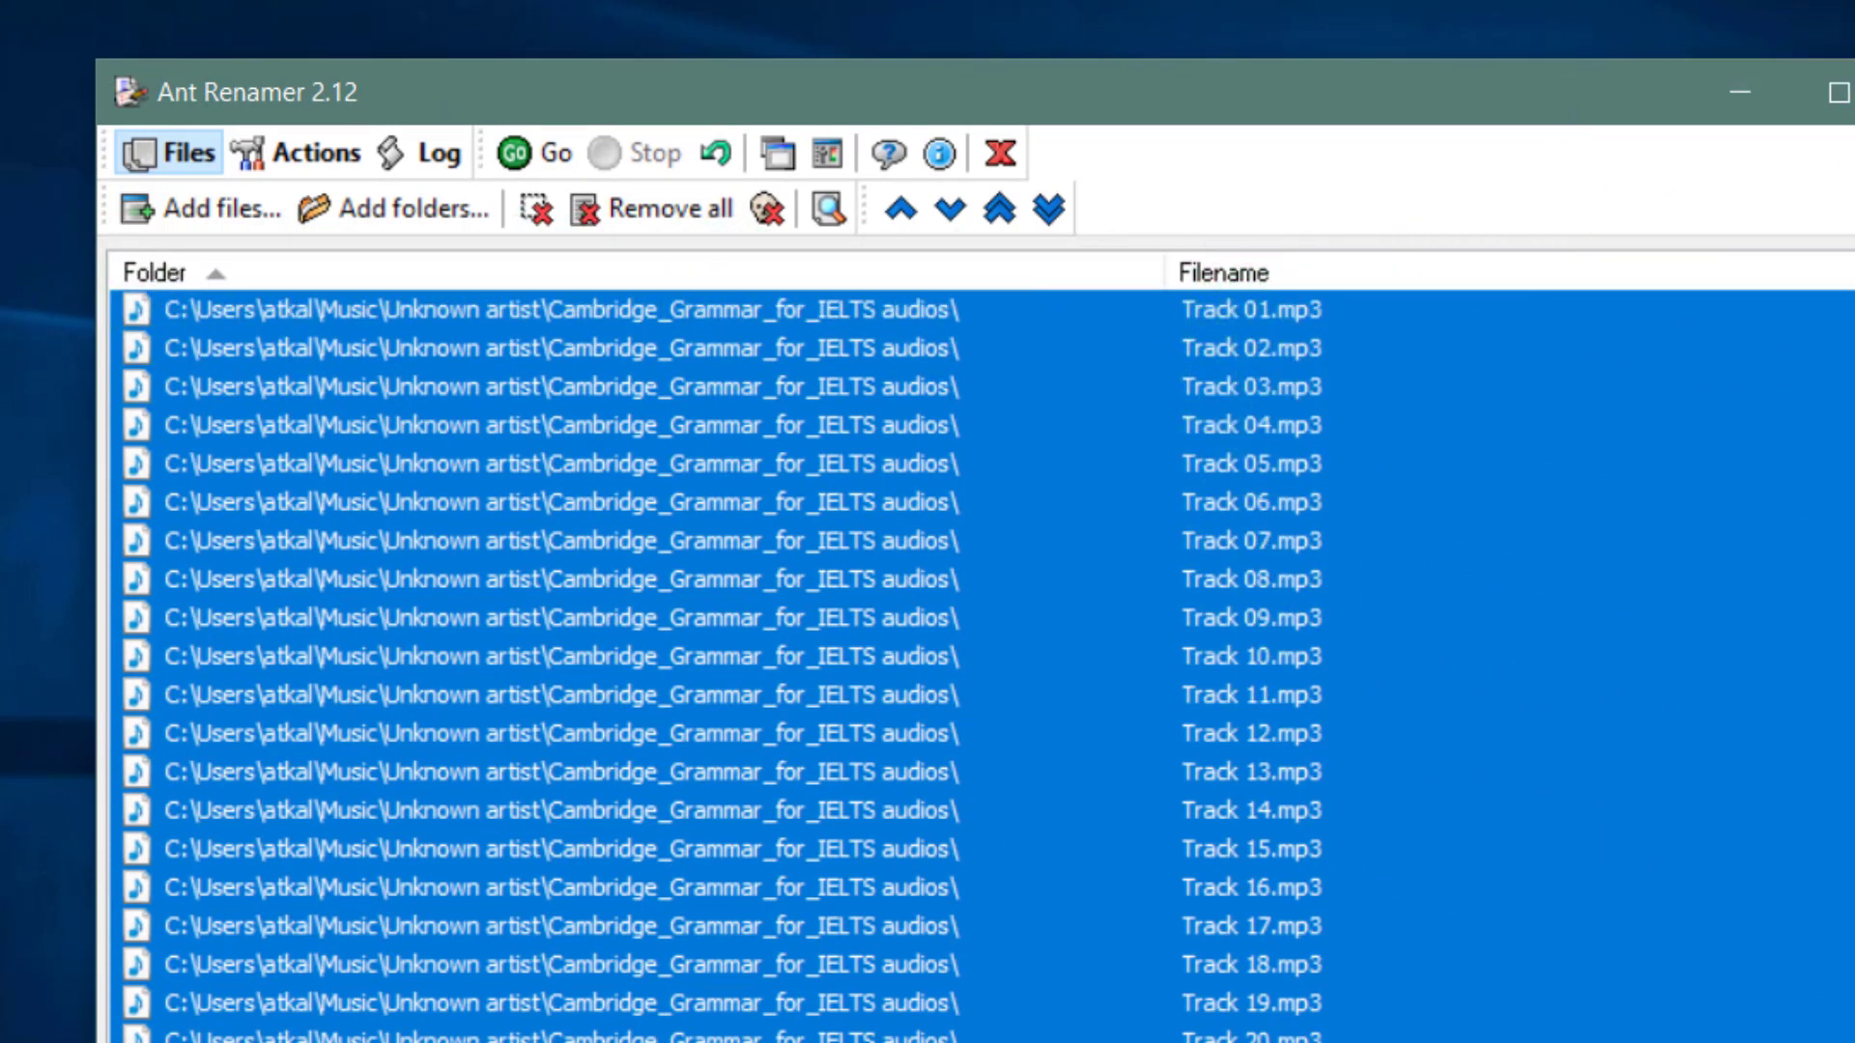
left_click(1854, 92)
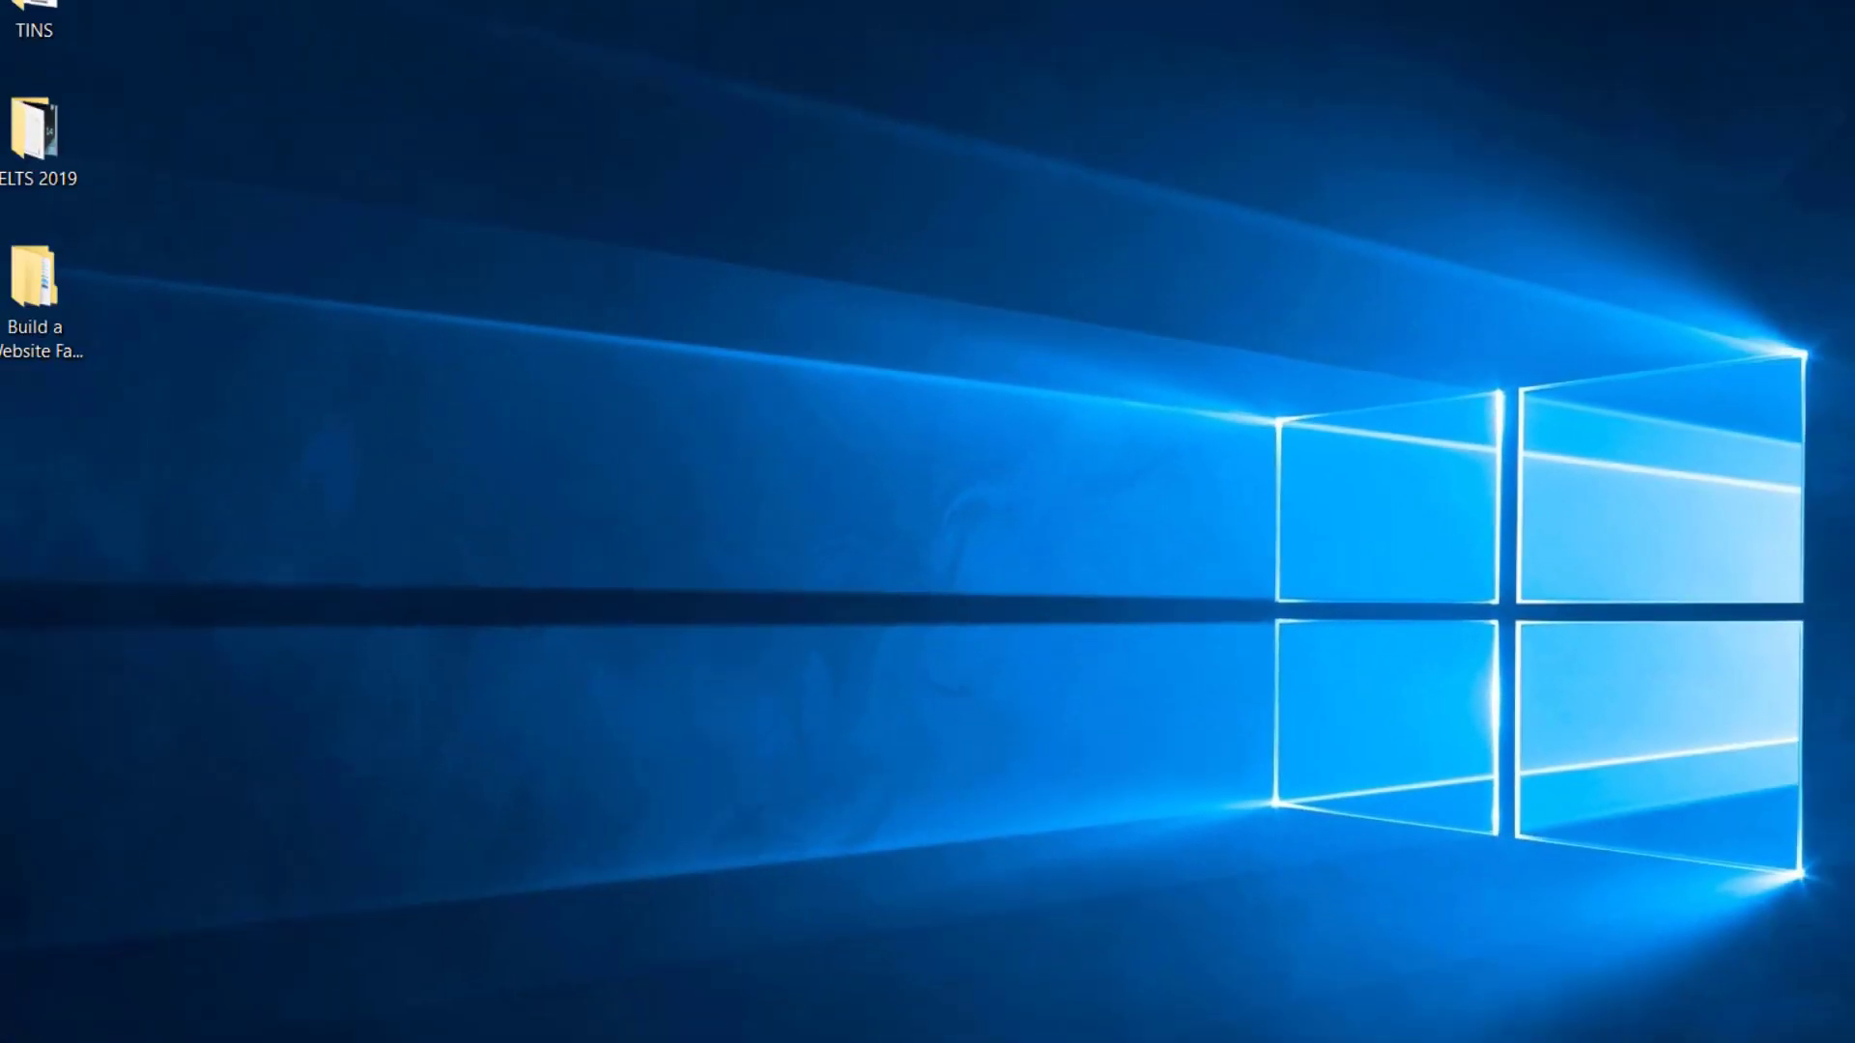
Inspect the track file names in the Cambridge_Grammar_for_IELTS audios folder in descending and ascending name order.
left_click(563, 1022)
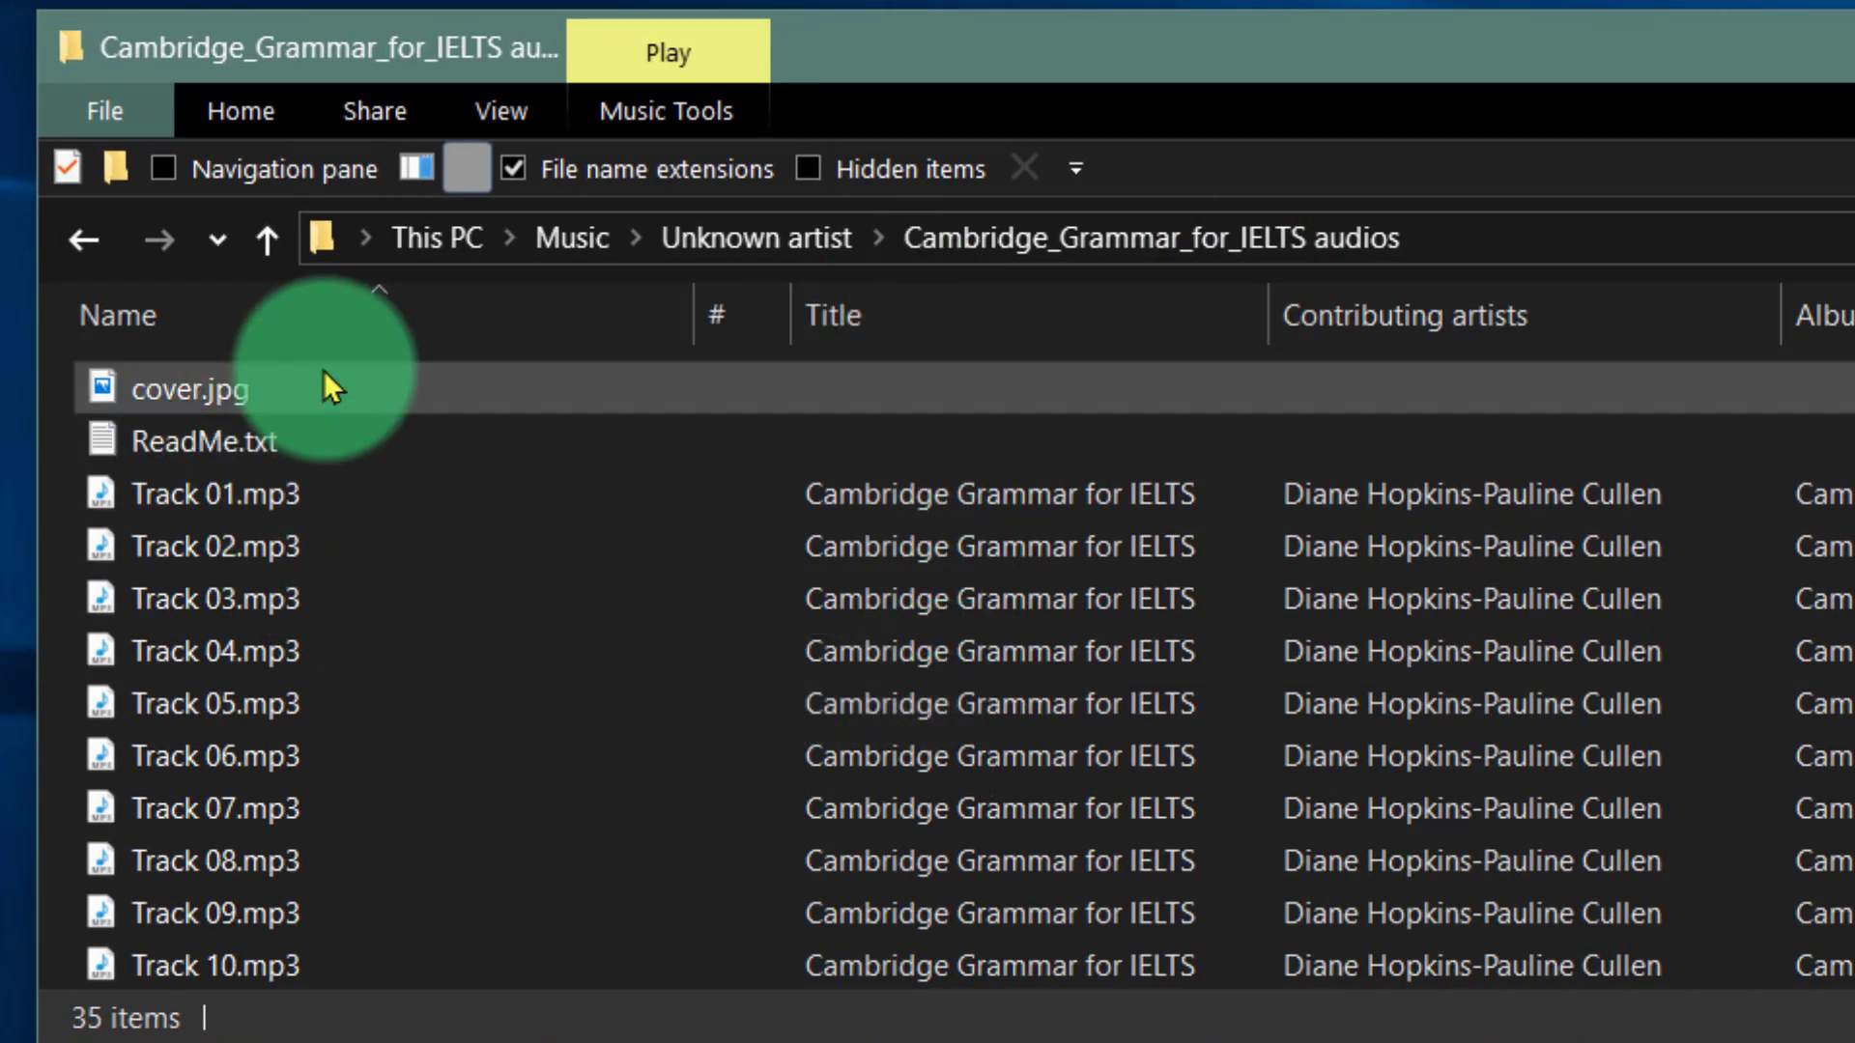
left_click(276, 323)
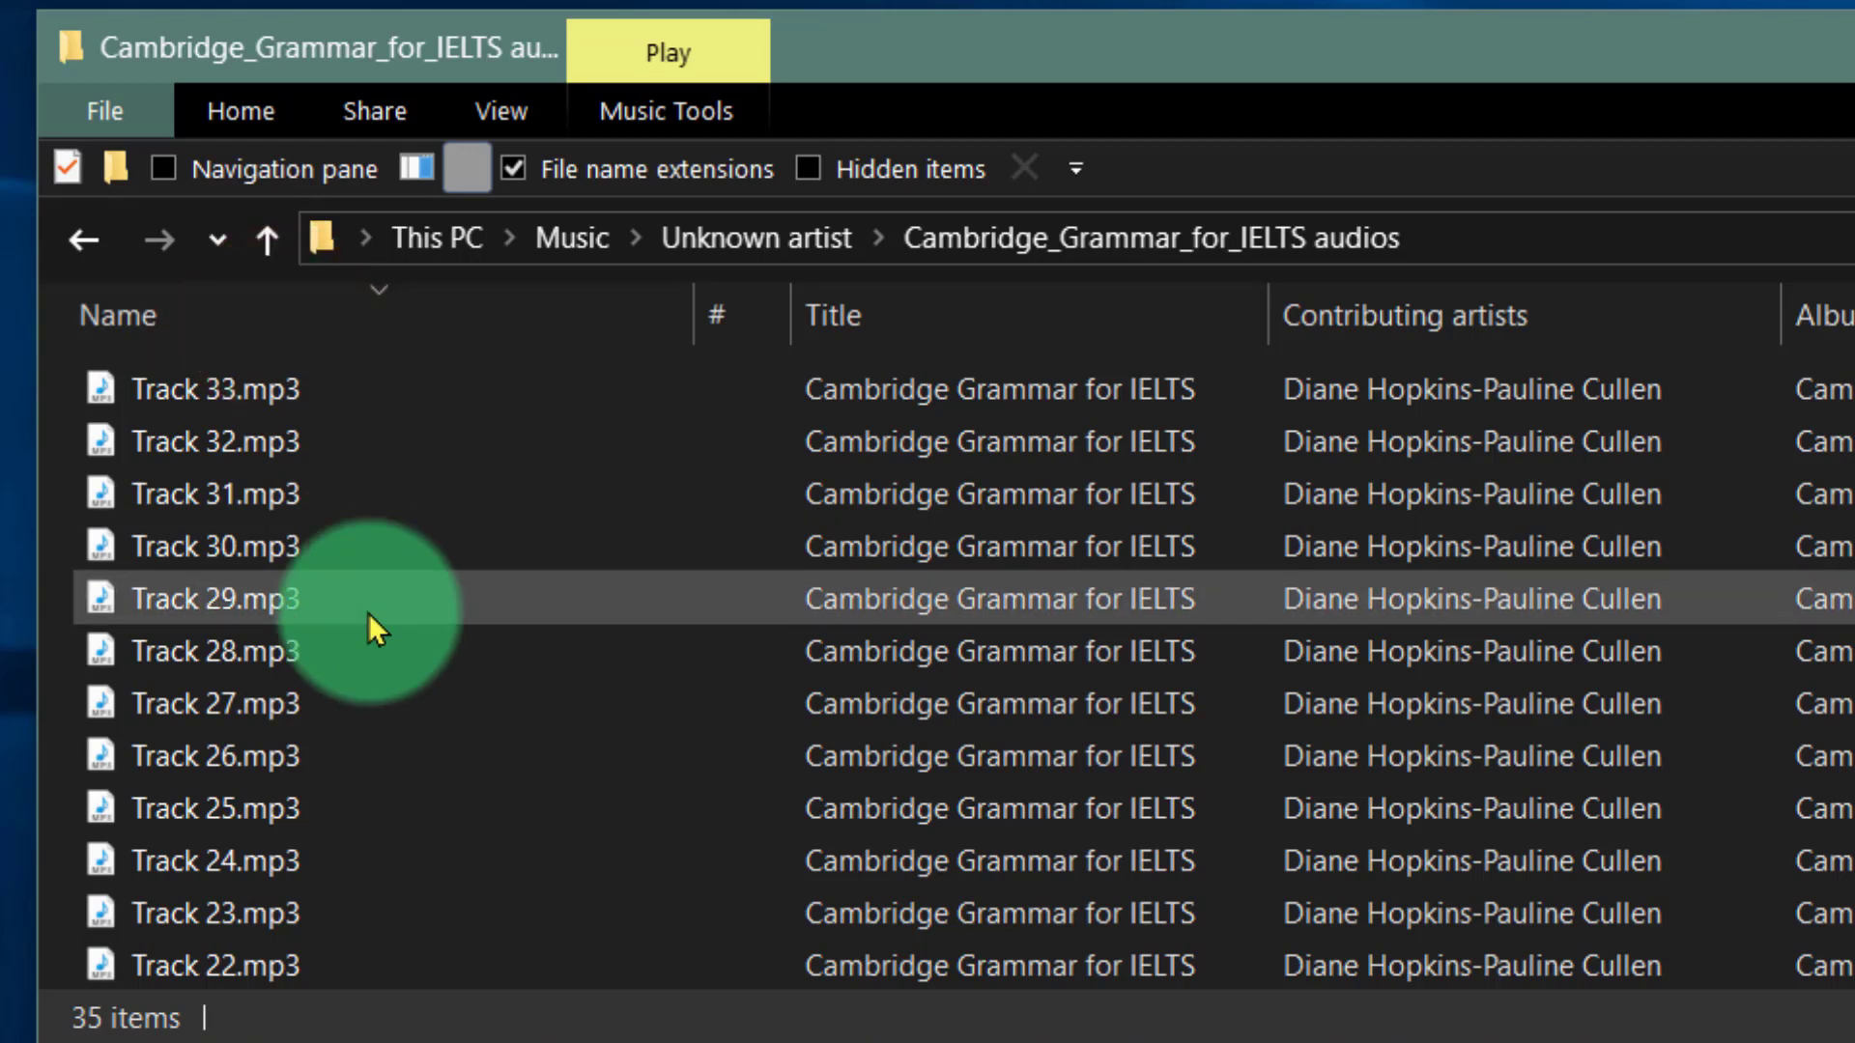
left_click(305, 321)
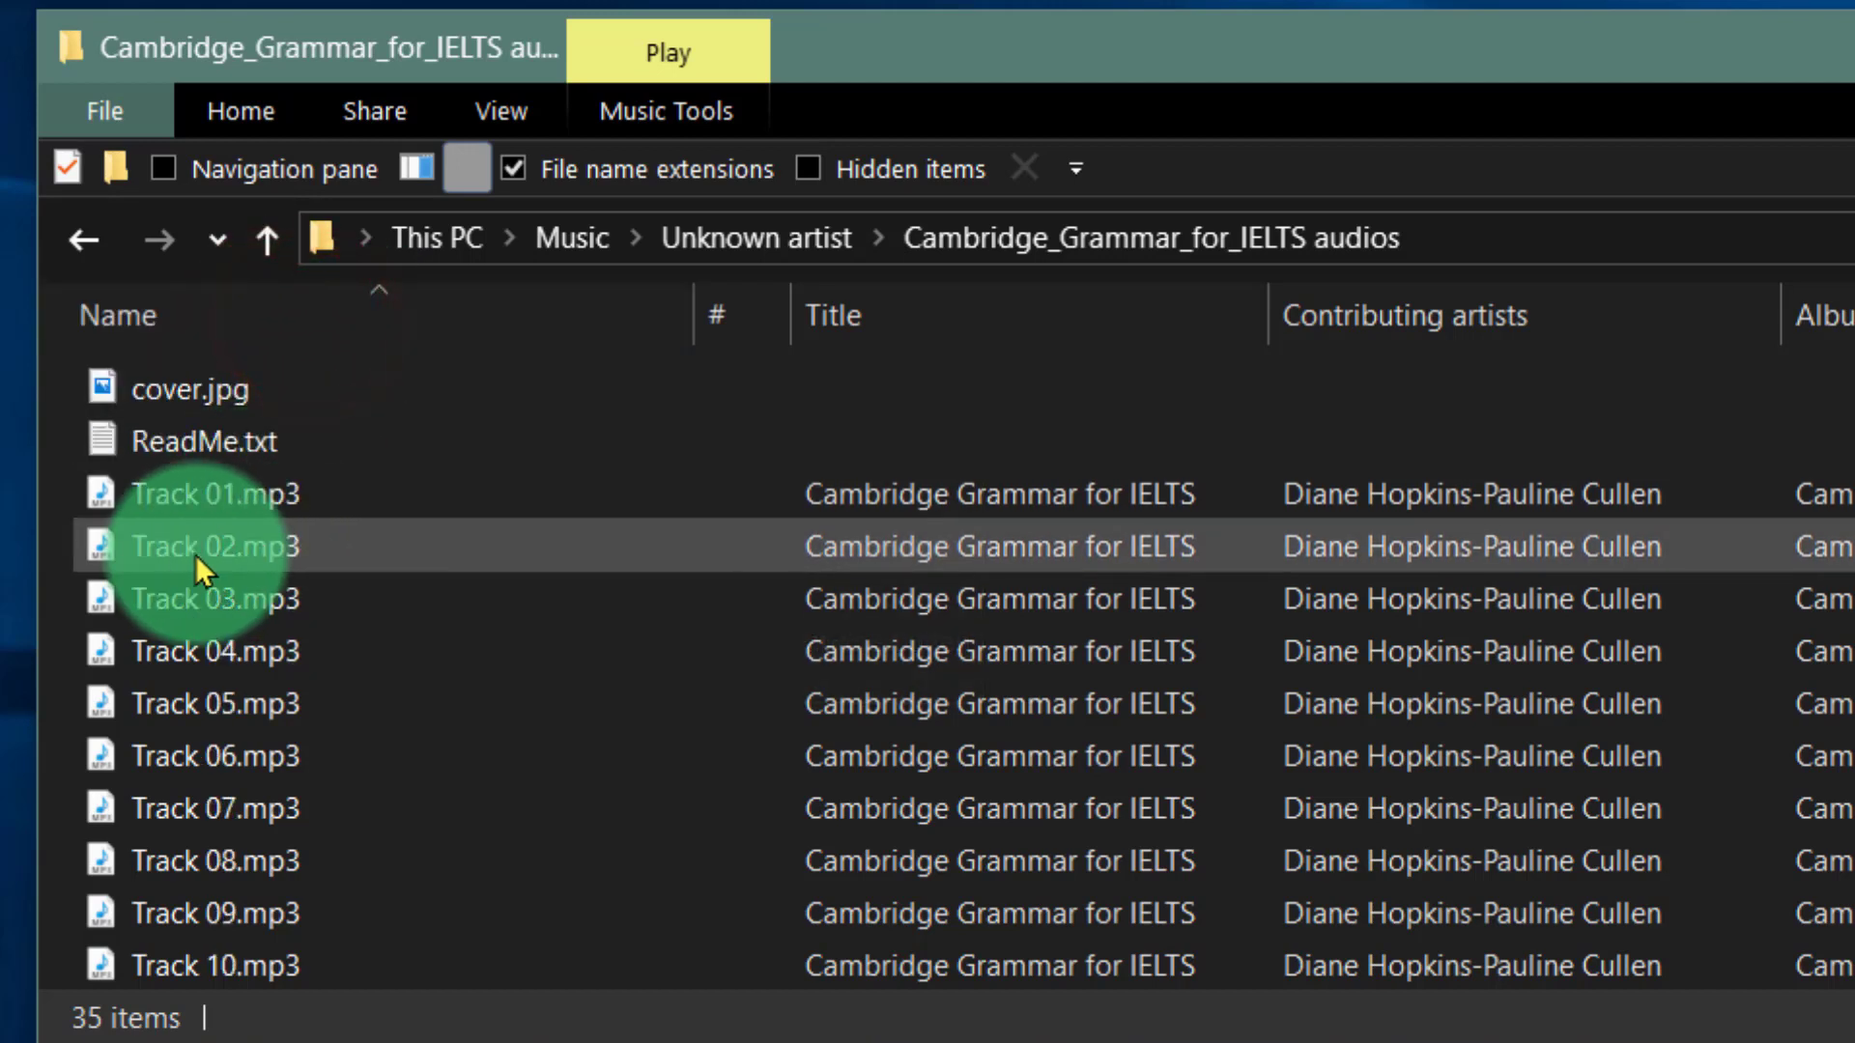
left_click(220, 507)
left_click(241, 601)
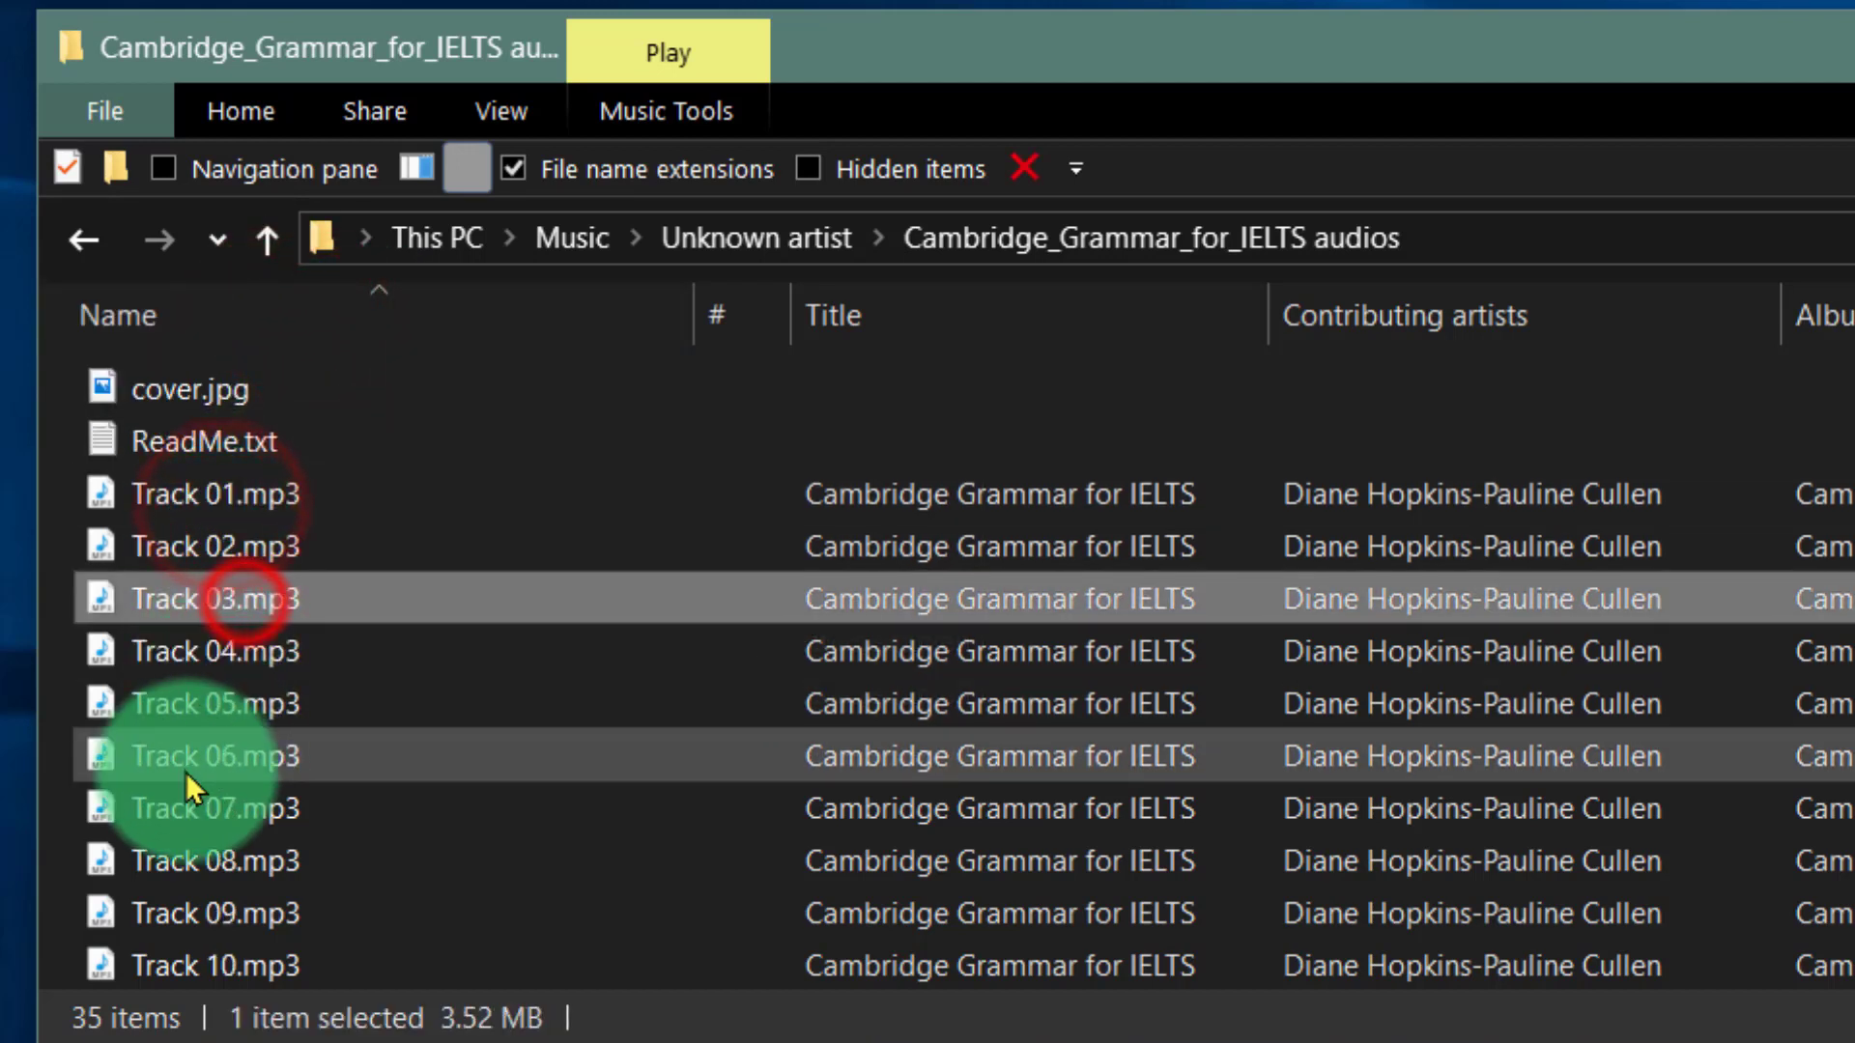
left_click(184, 763)
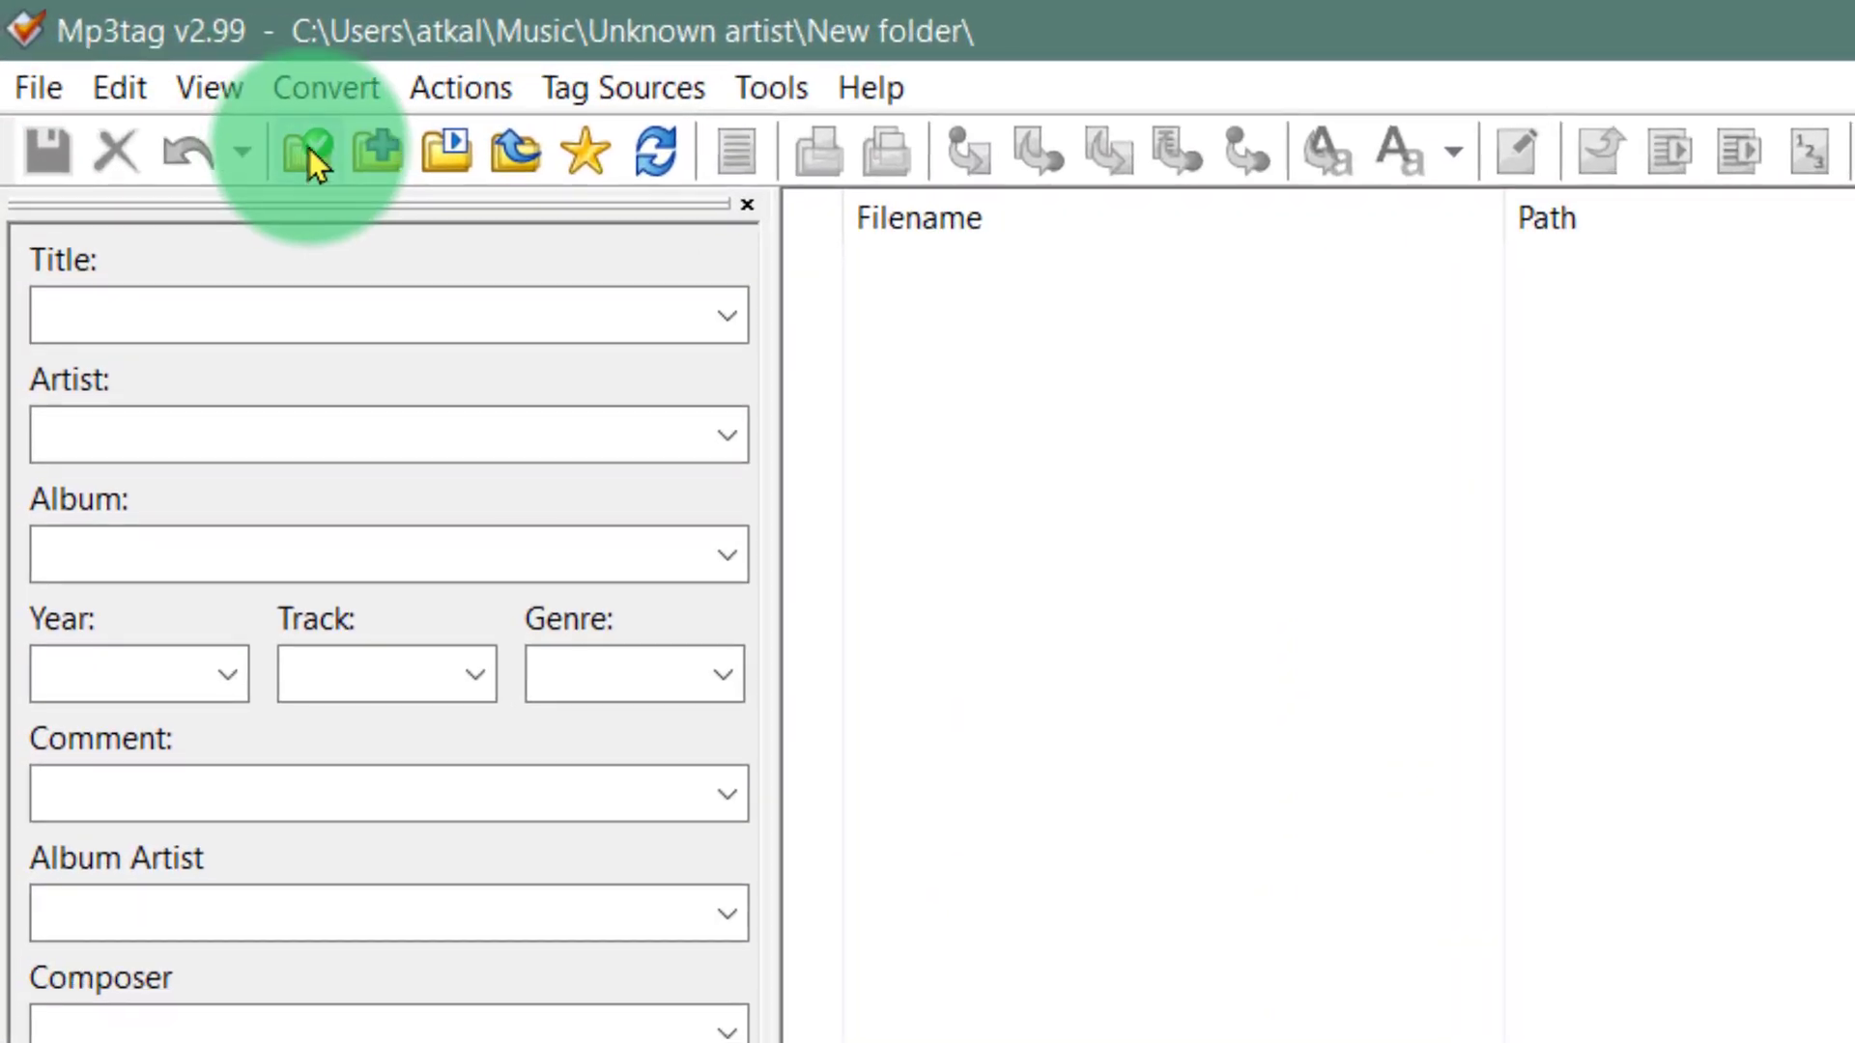
Load the Cambridge_Grammar_for_IELTS audios folder from Unknown artist into Mp3tag and narrow the Filename column.
left_click(299, 149)
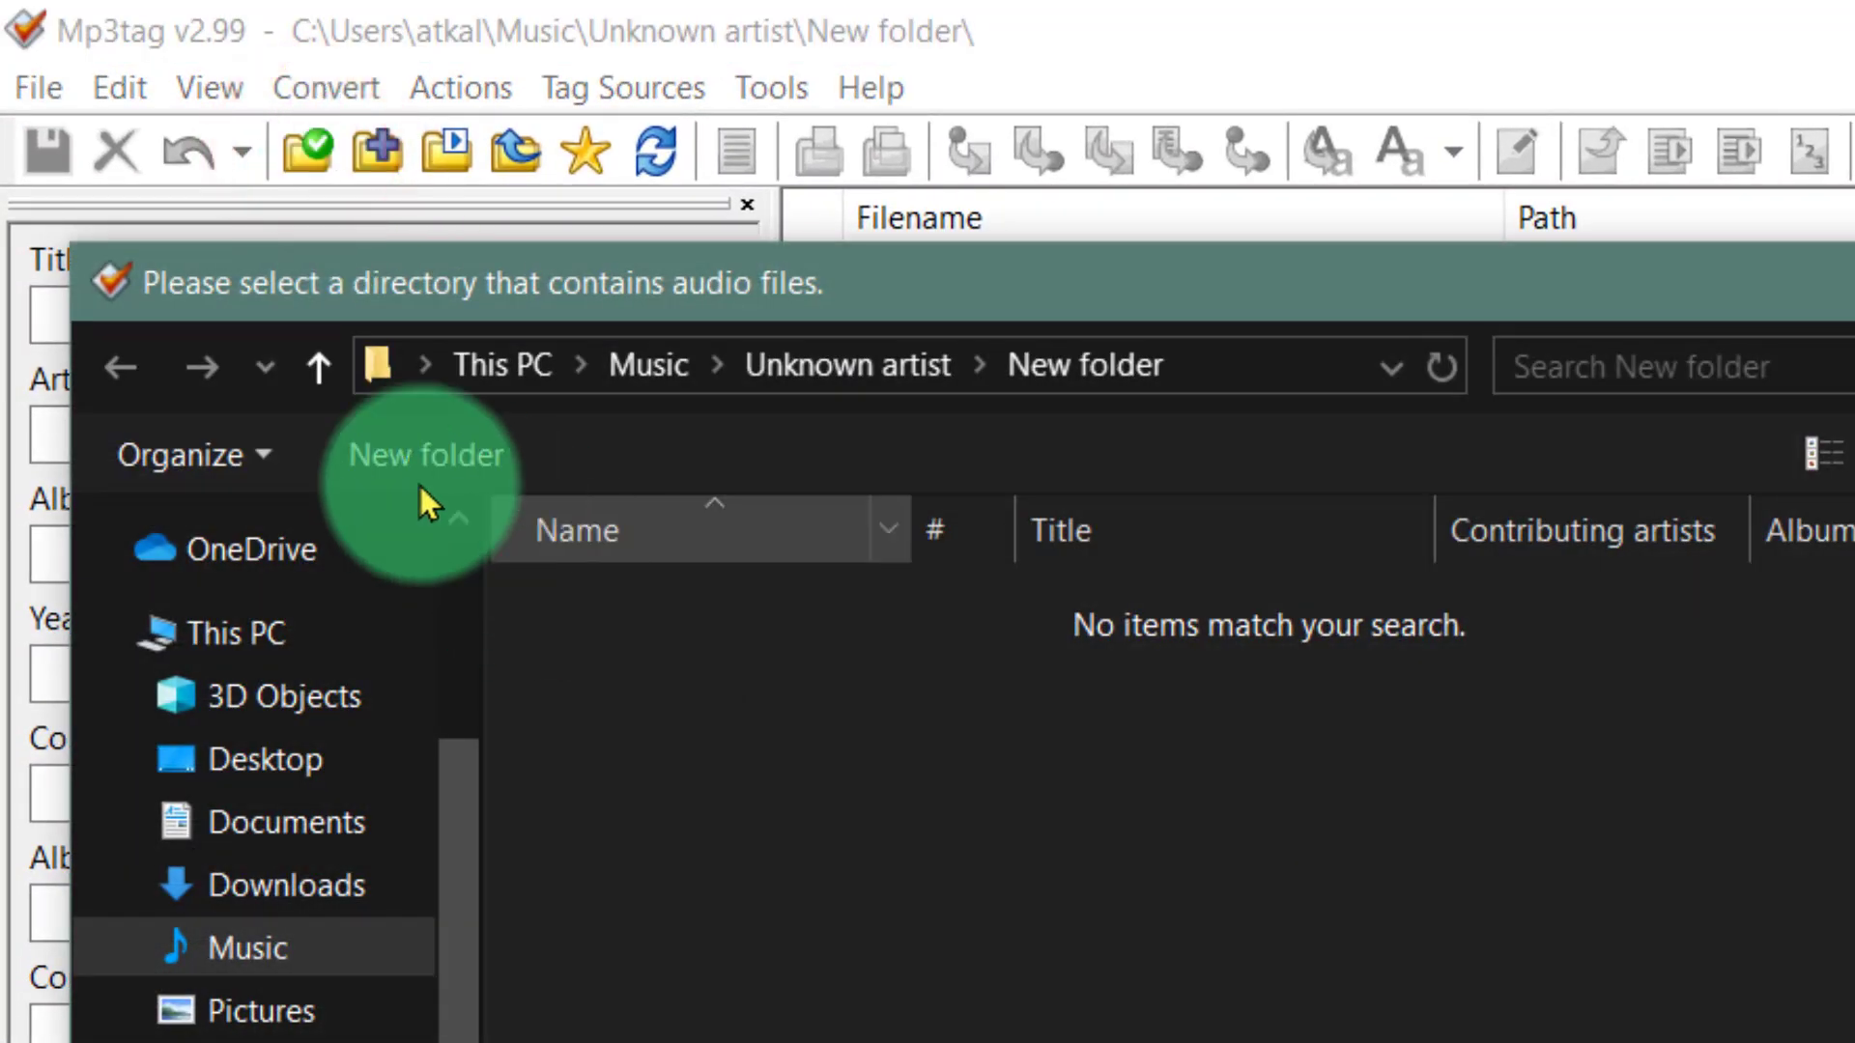
left_click(318, 367)
left_click(879, 887)
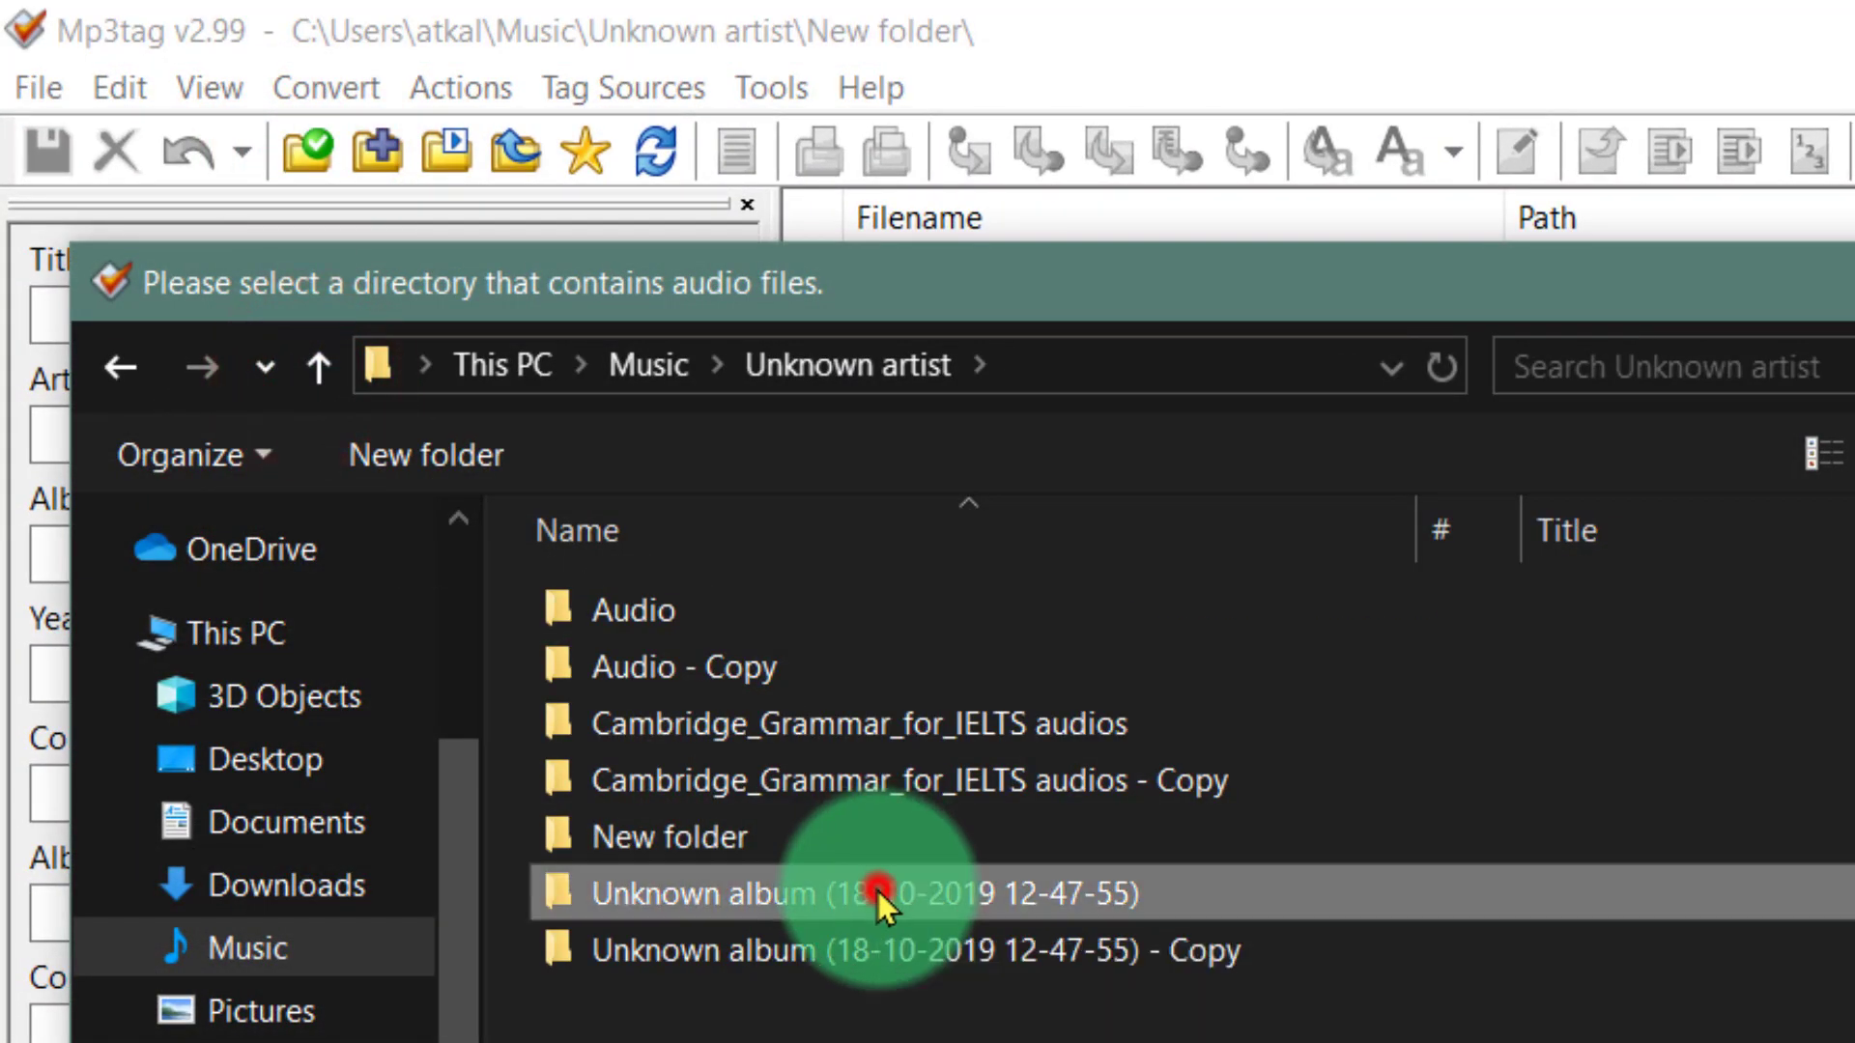
left_click(808, 726)
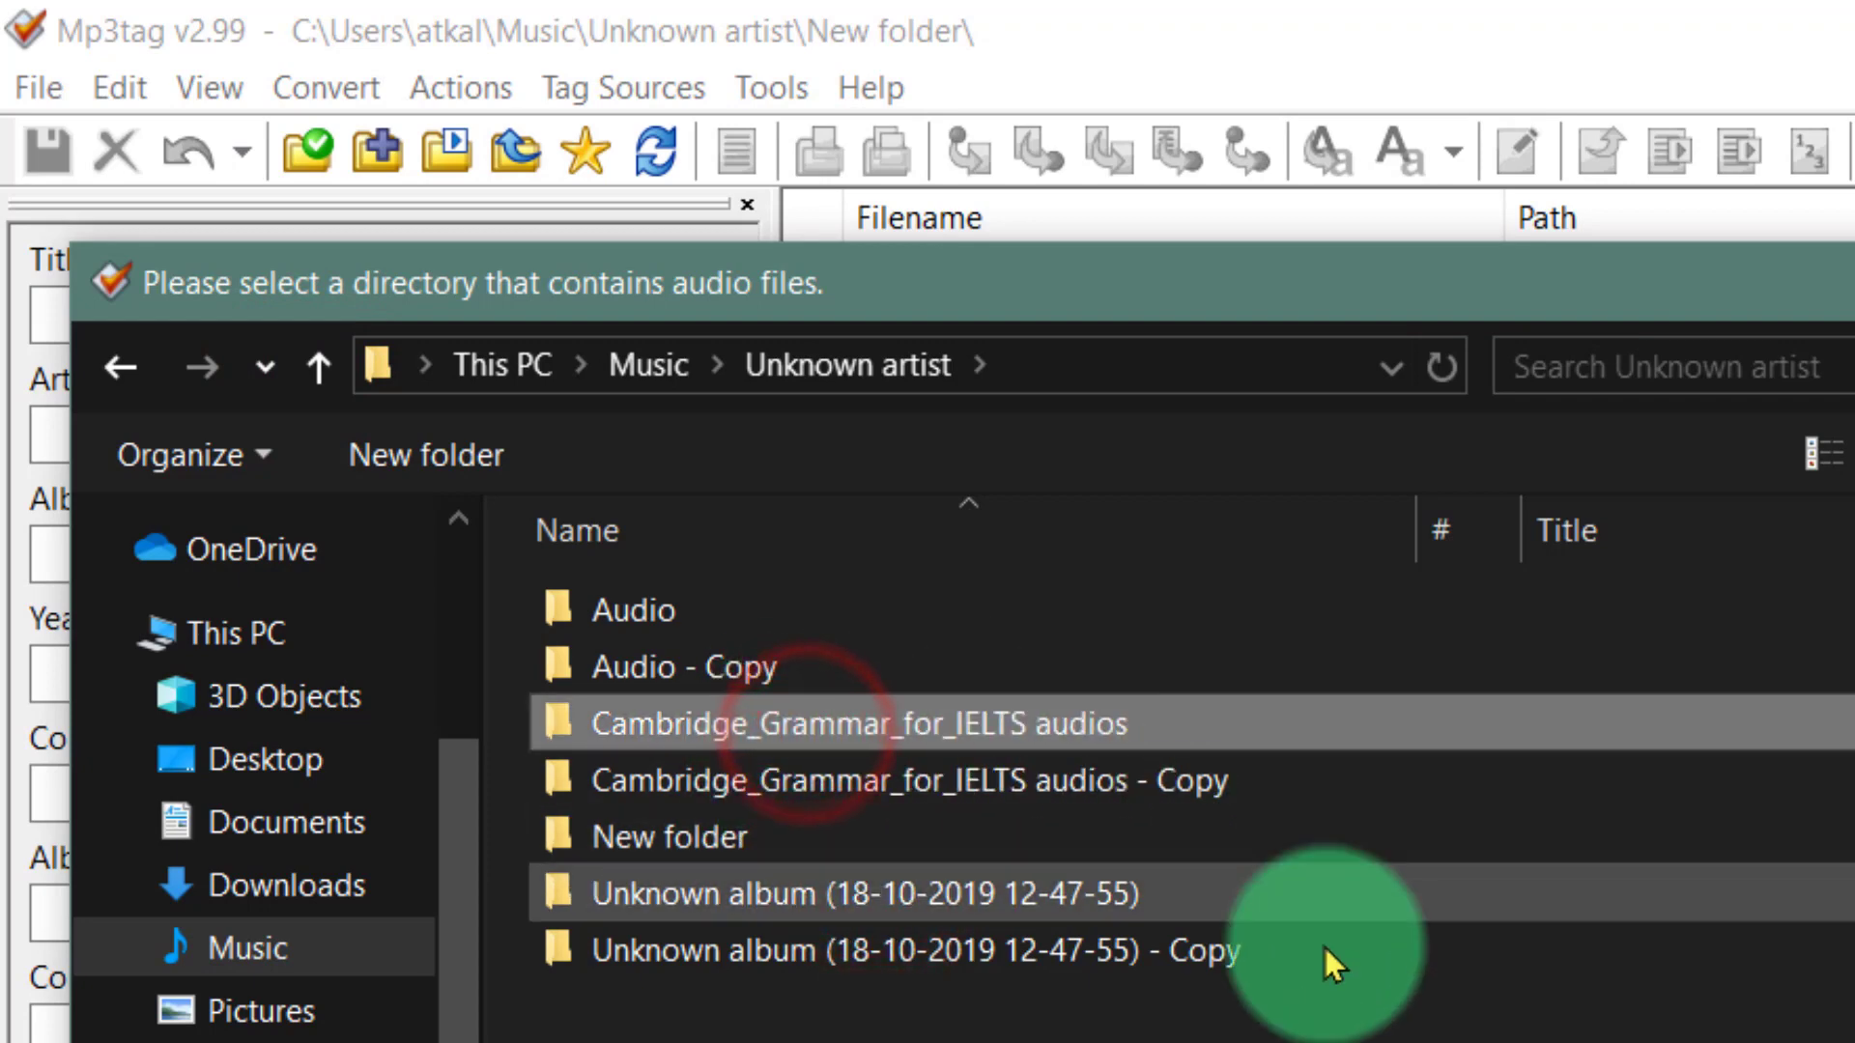
key("Return")
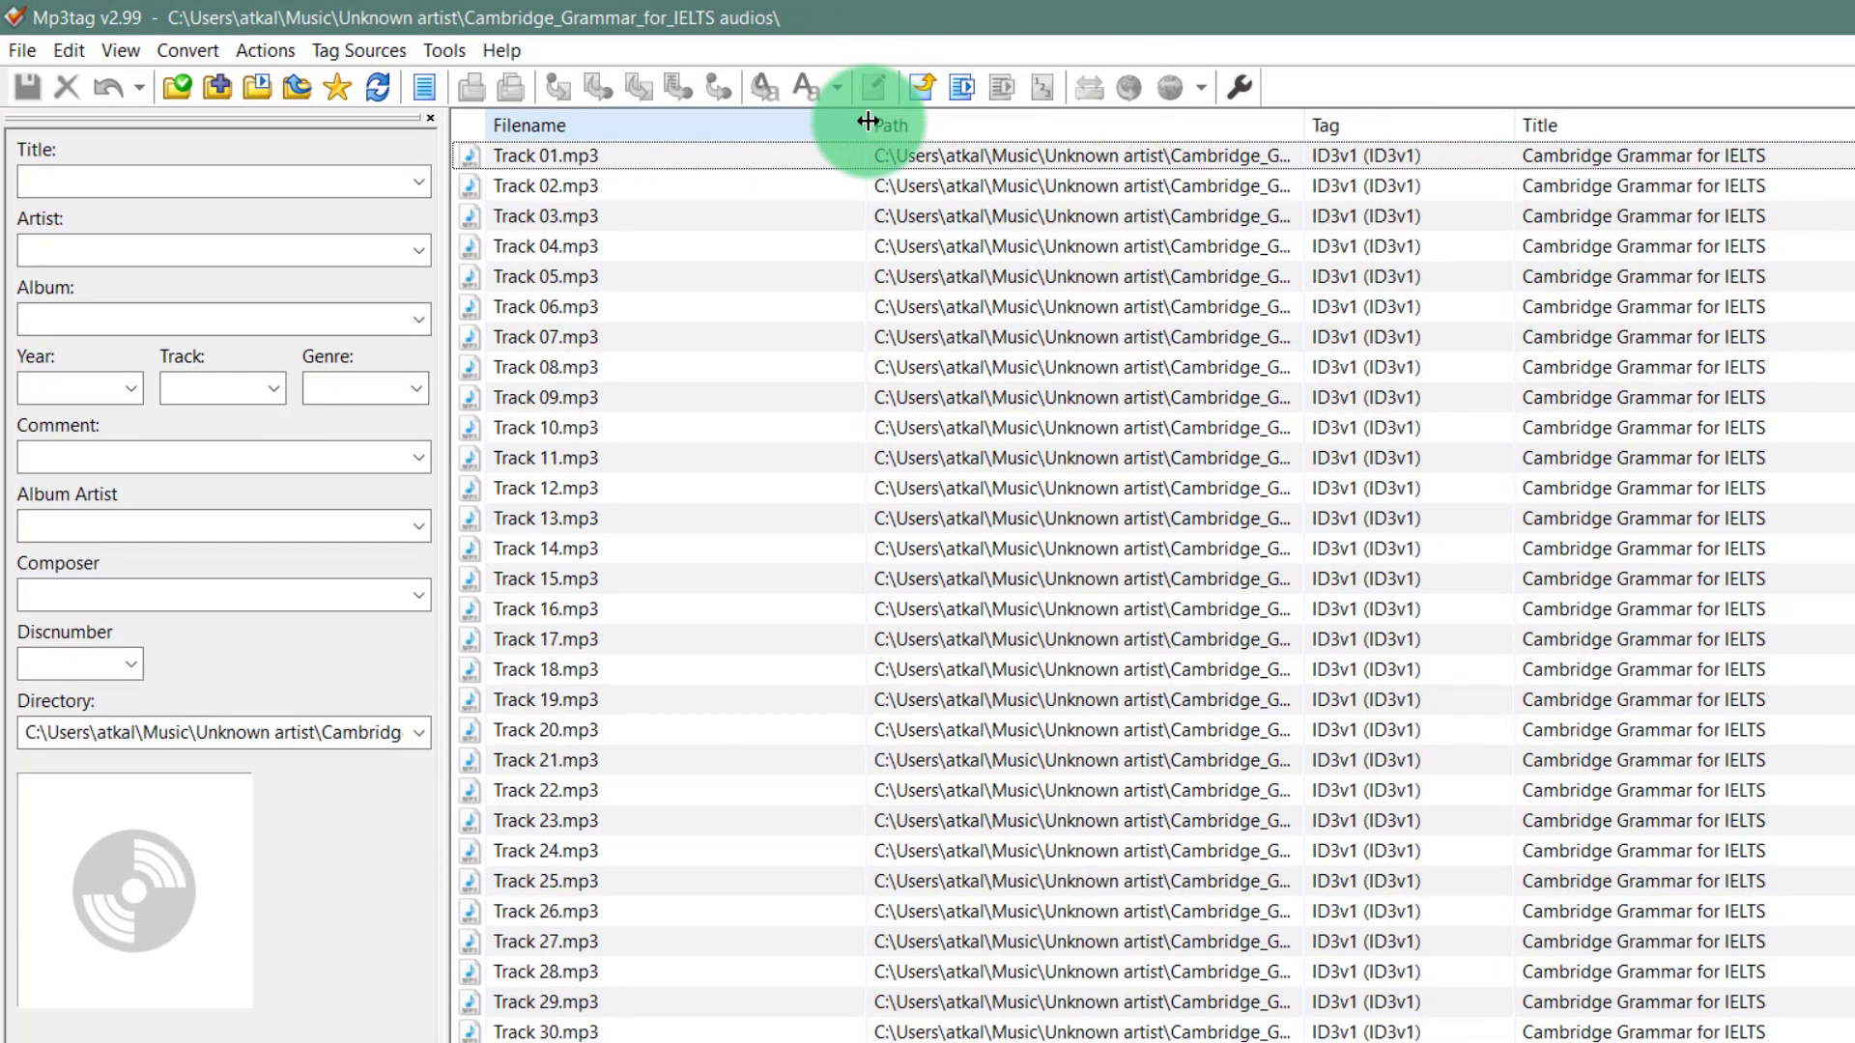
left_click_drag(867, 121, 708, 121)
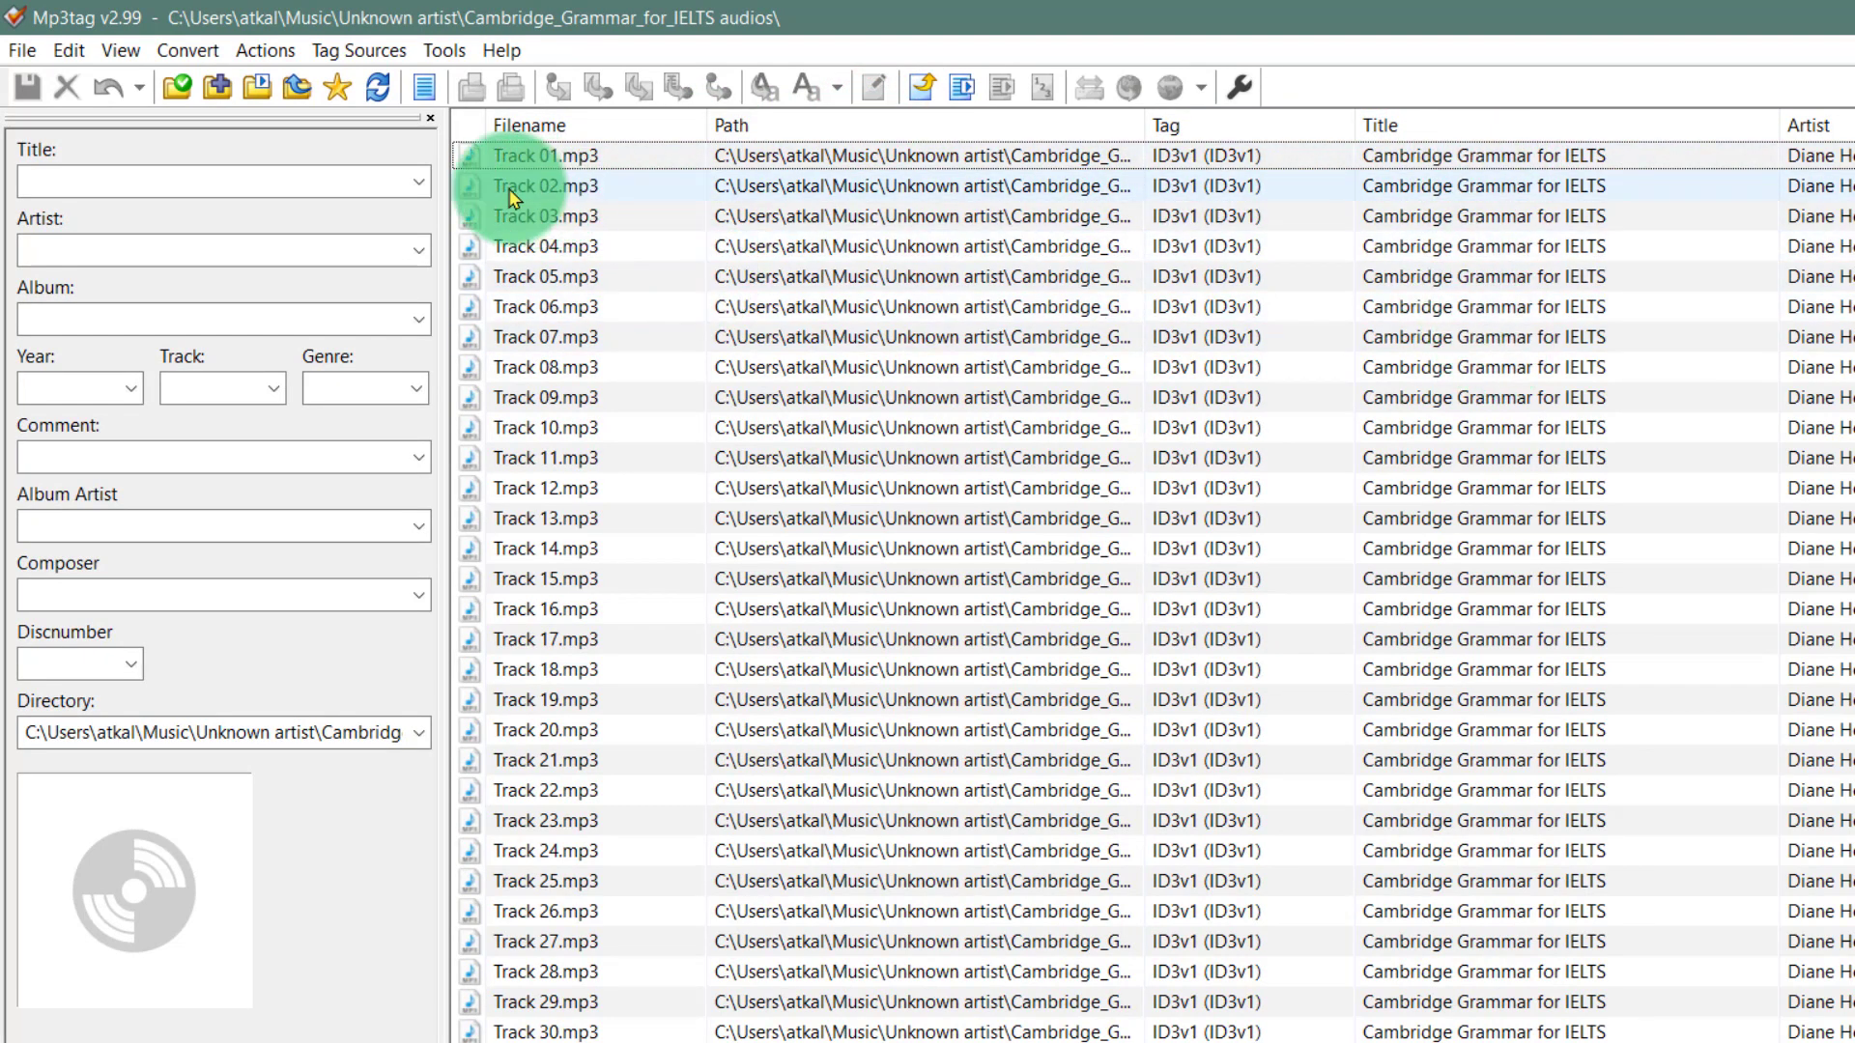
Fill the TITLE field of all tracks from their file names with a Tag - Tag conversion using %_filename%.
left_click(625, 166)
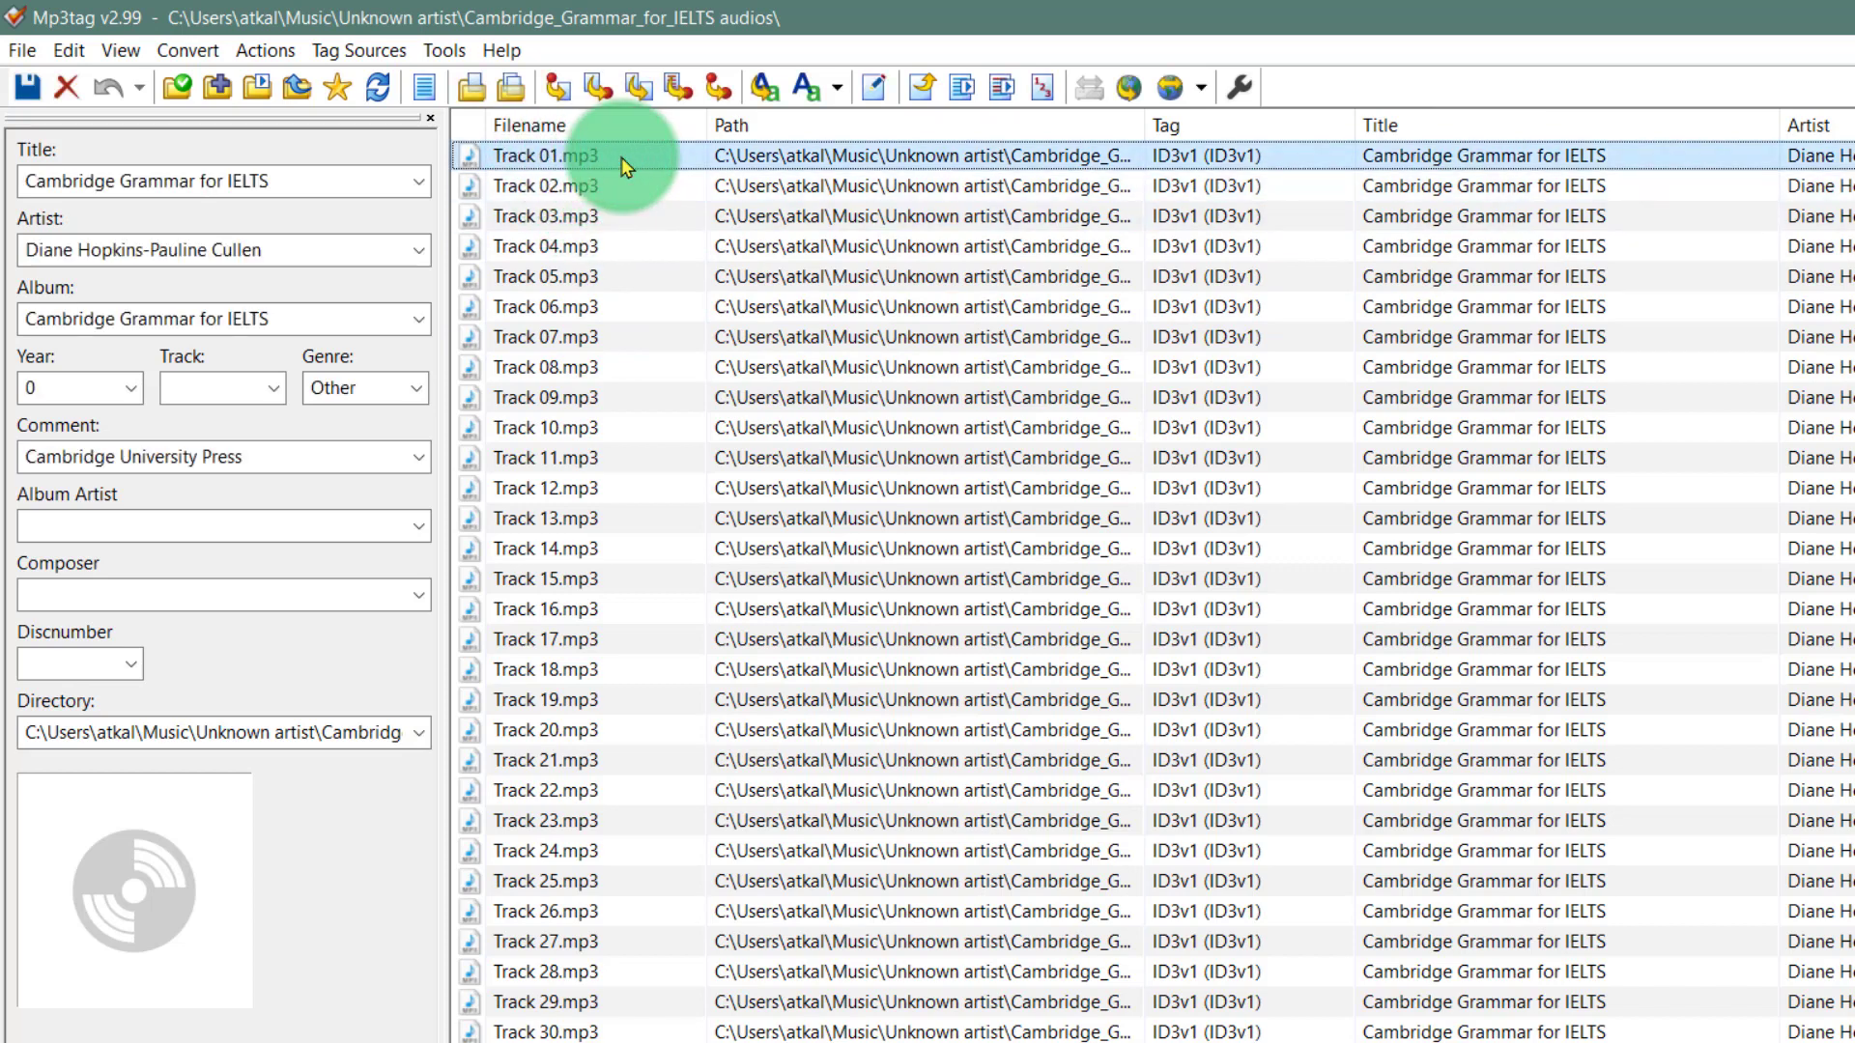
key("ctrl+a")
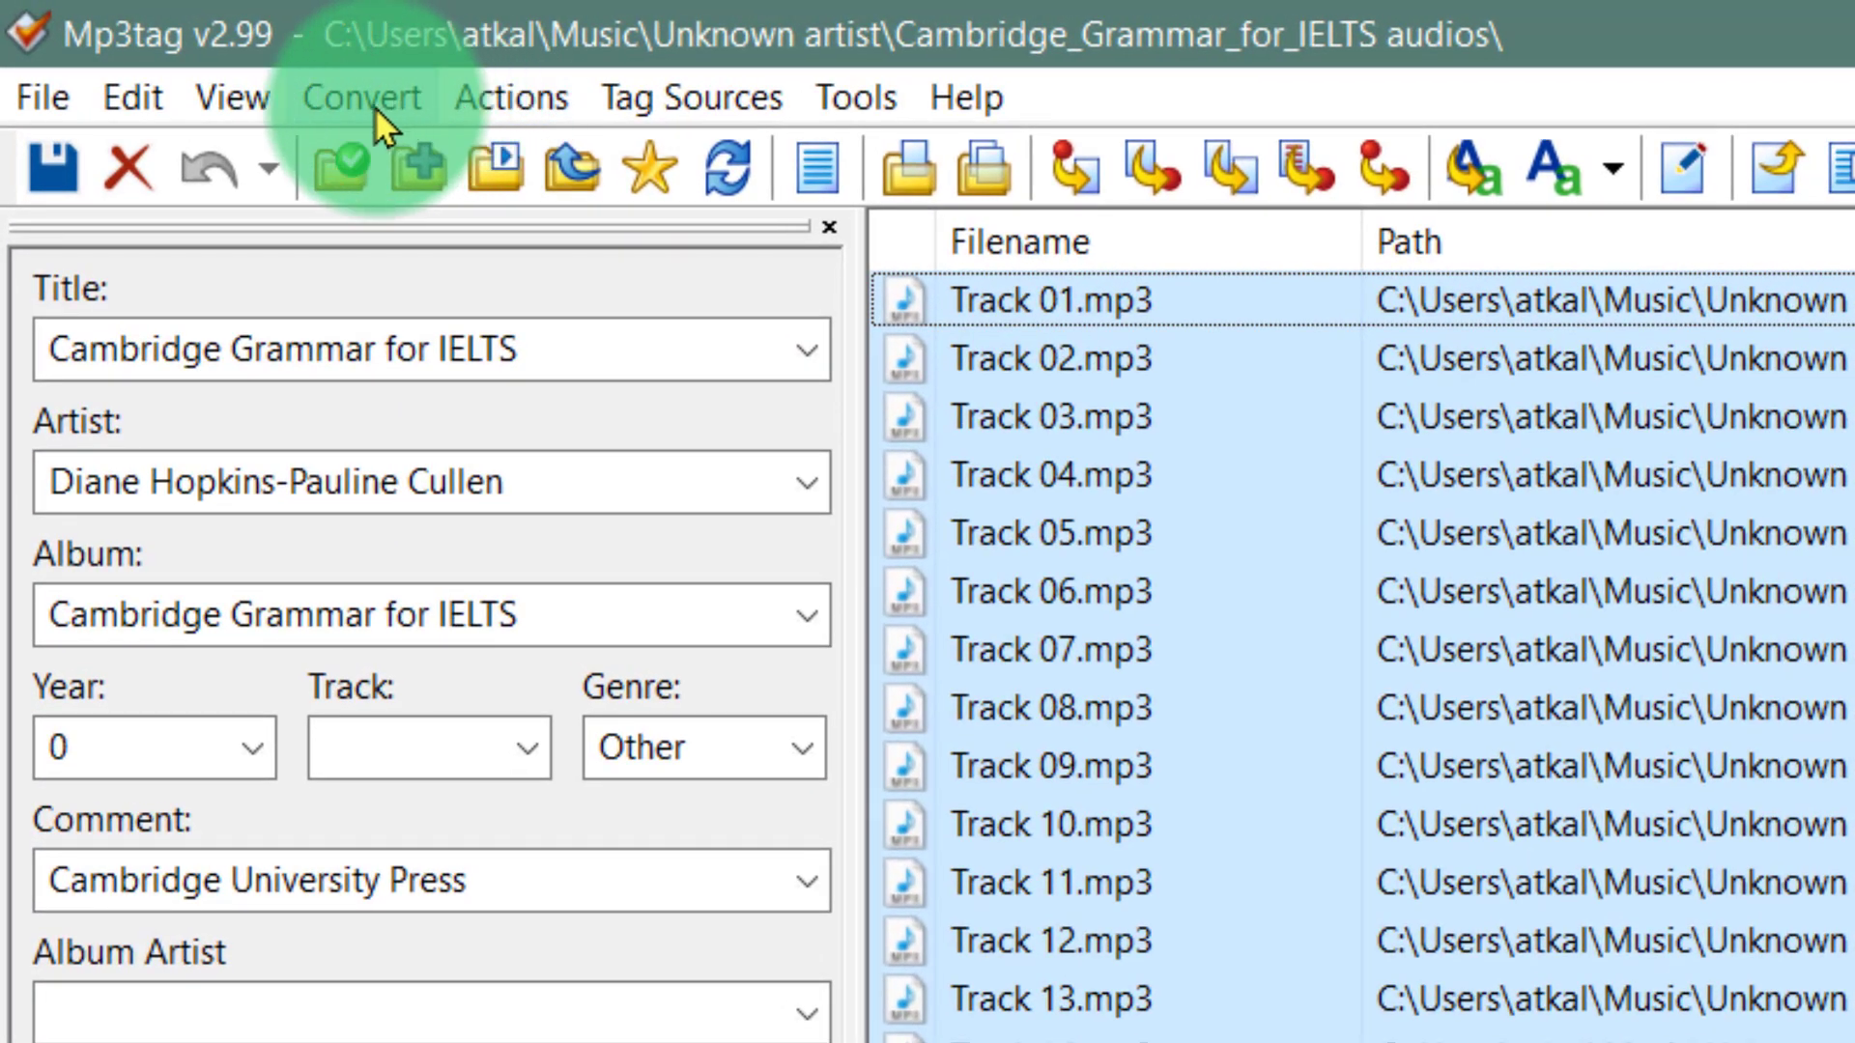
left_click(374, 107)
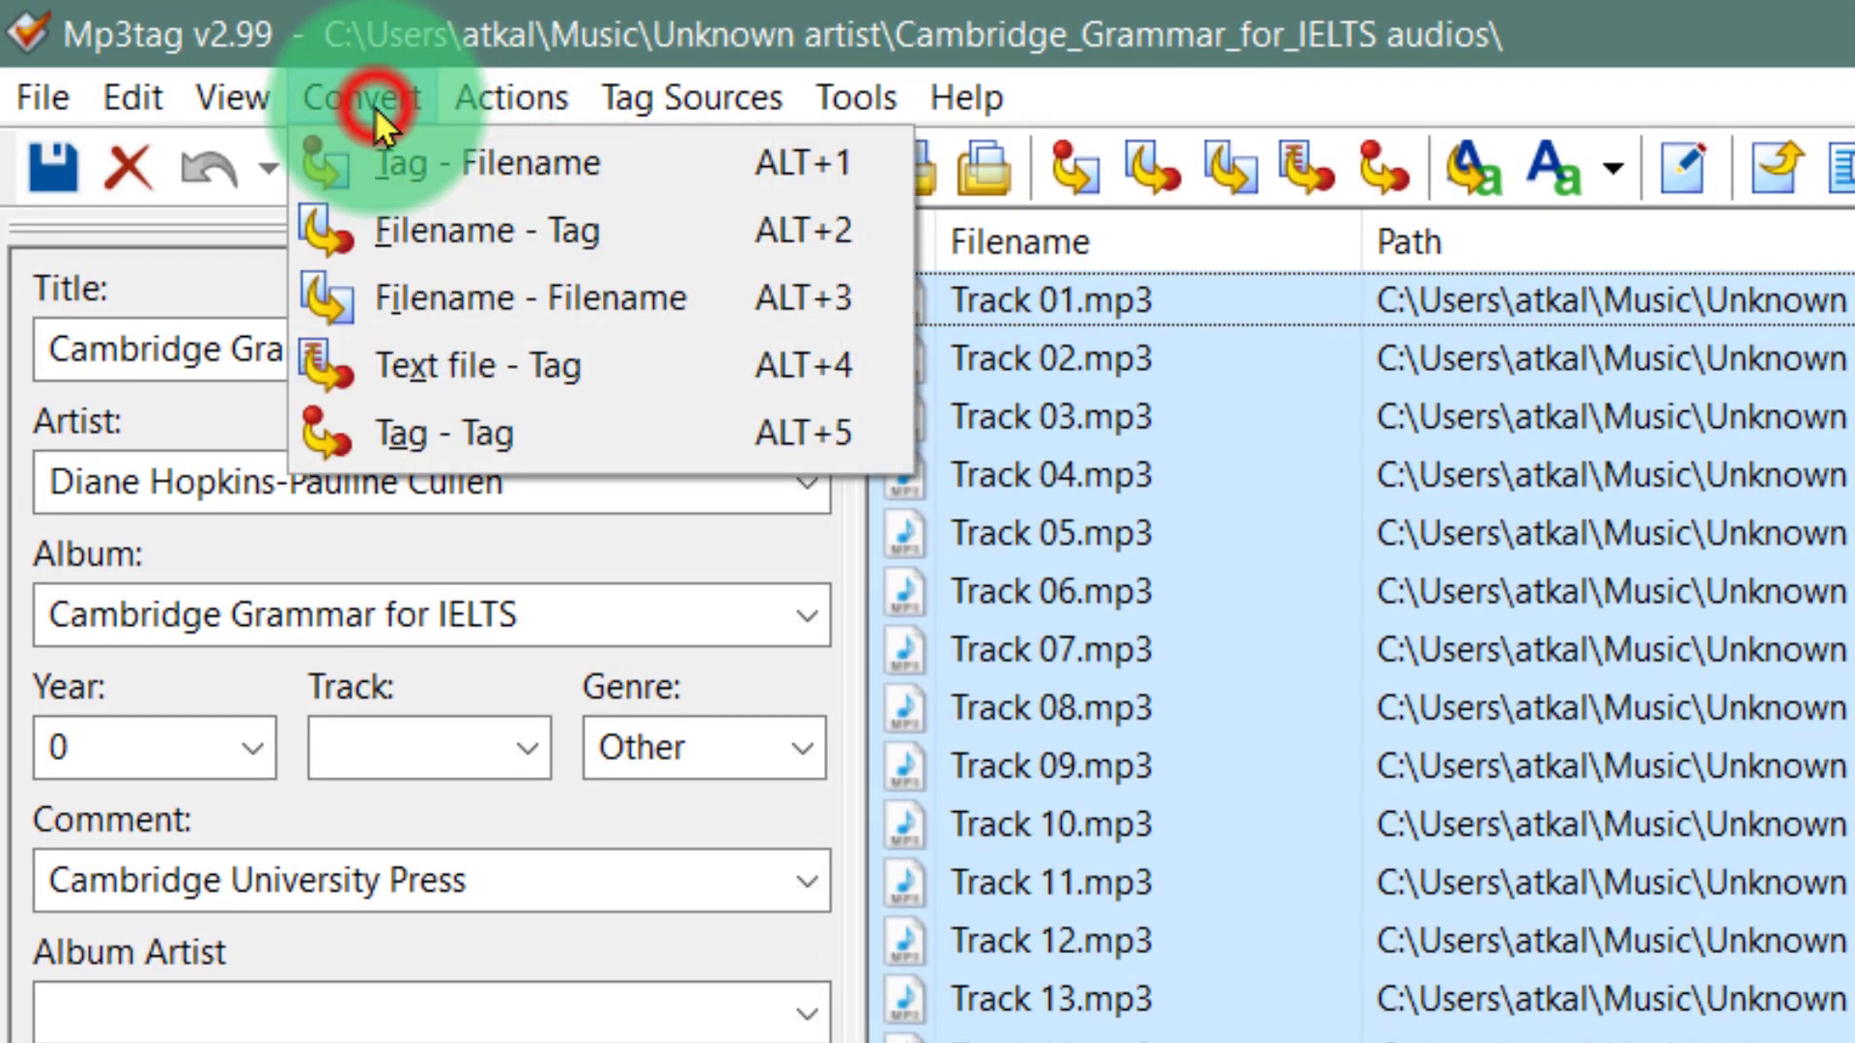
left_click(485, 430)
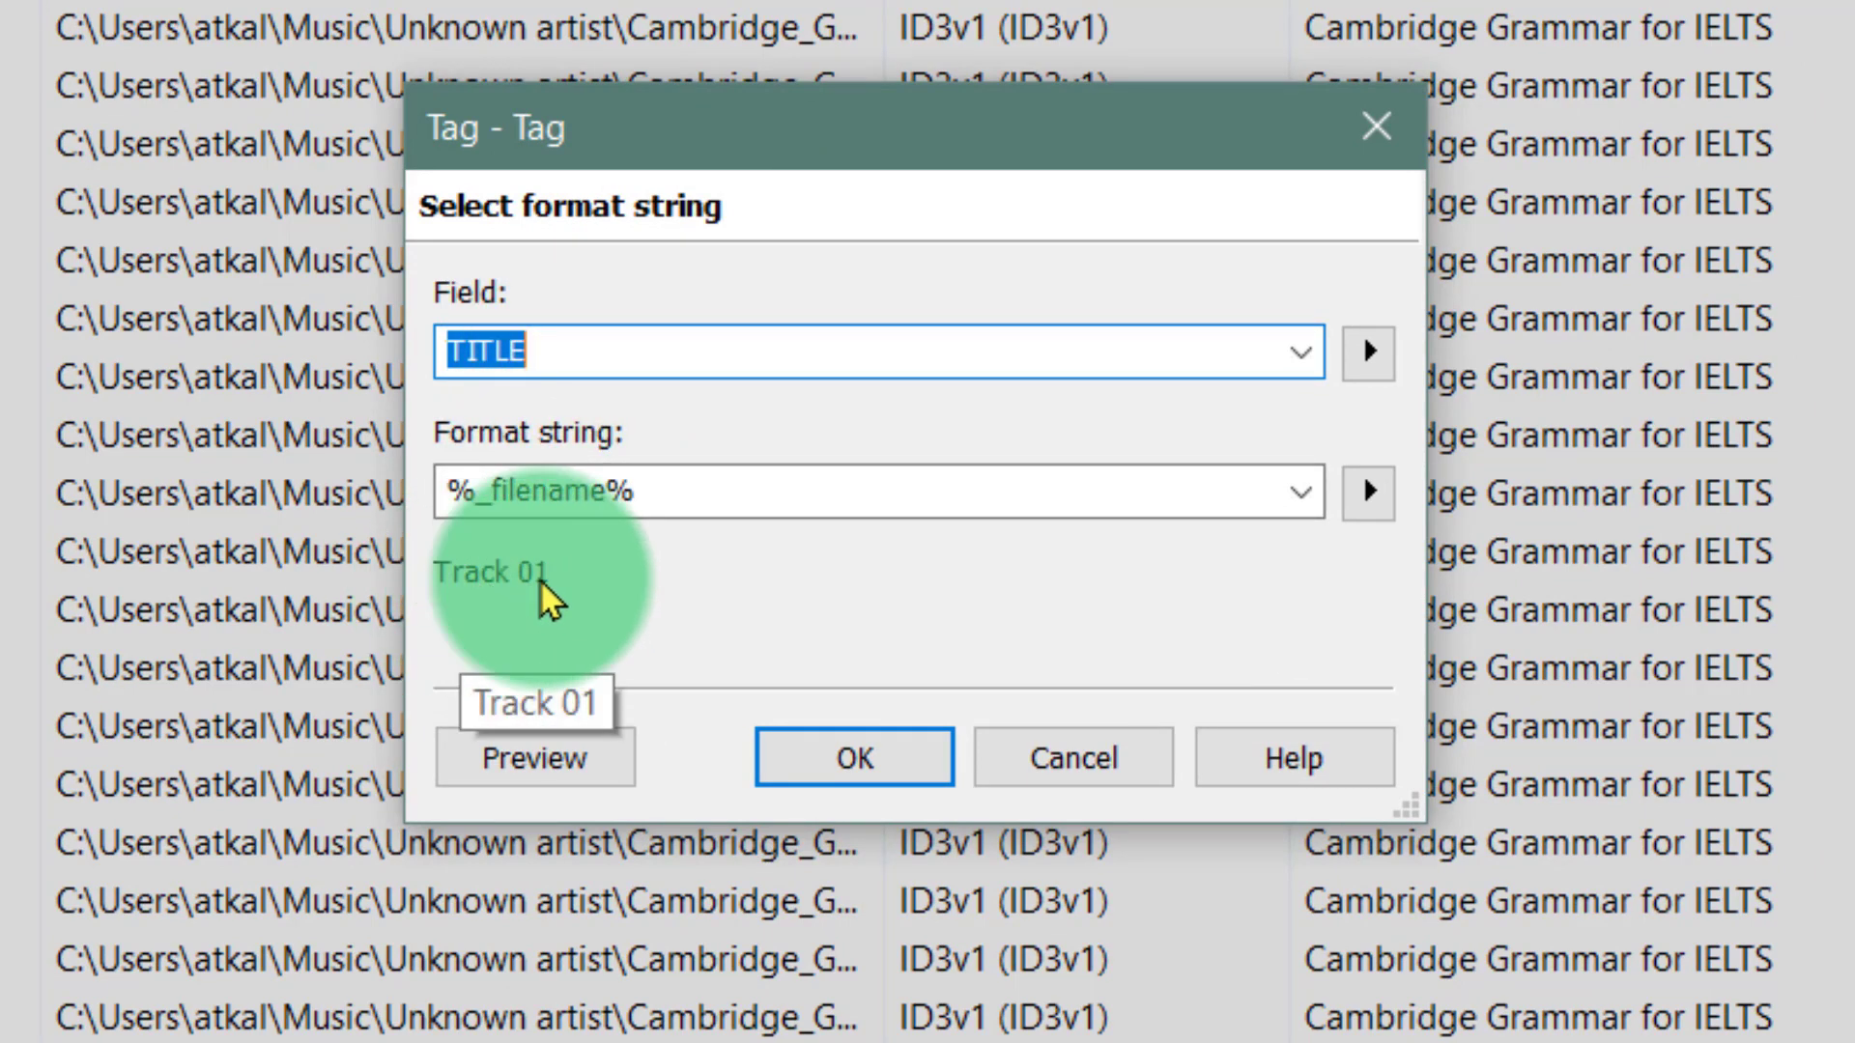
left_click(841, 752)
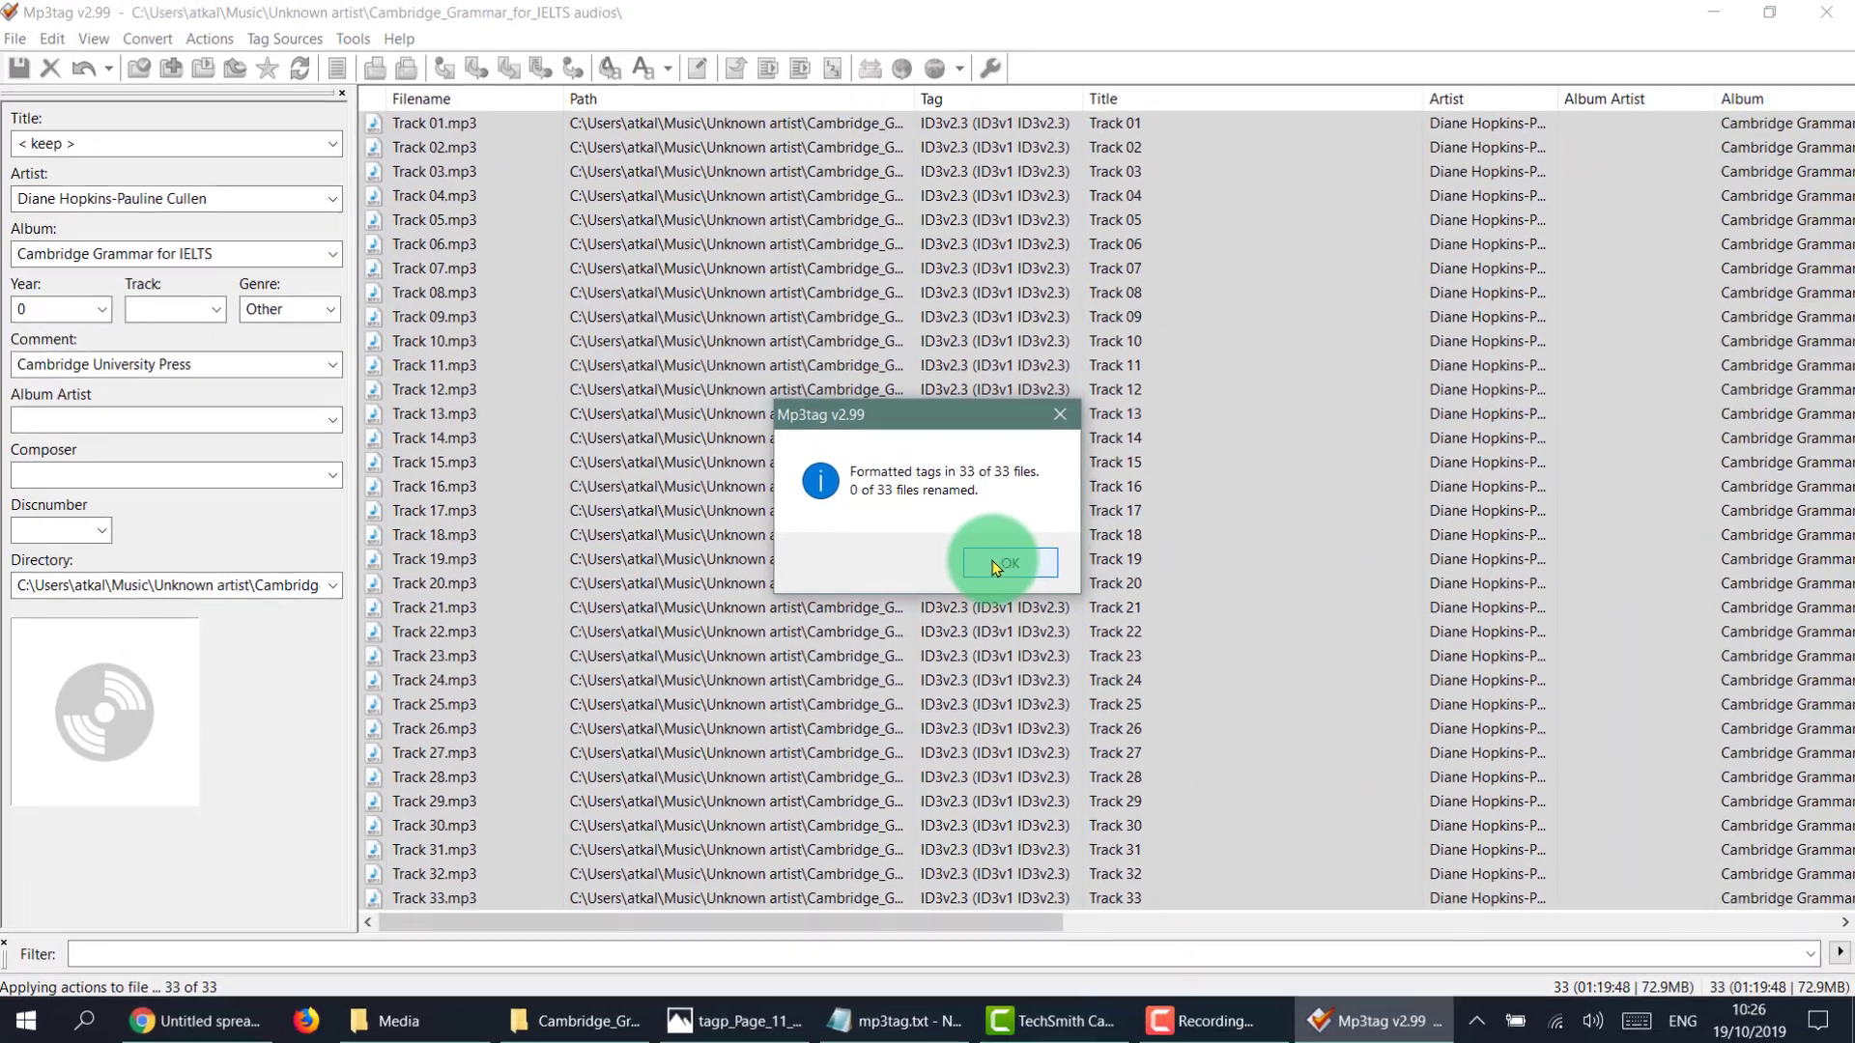
left_click(999, 562)
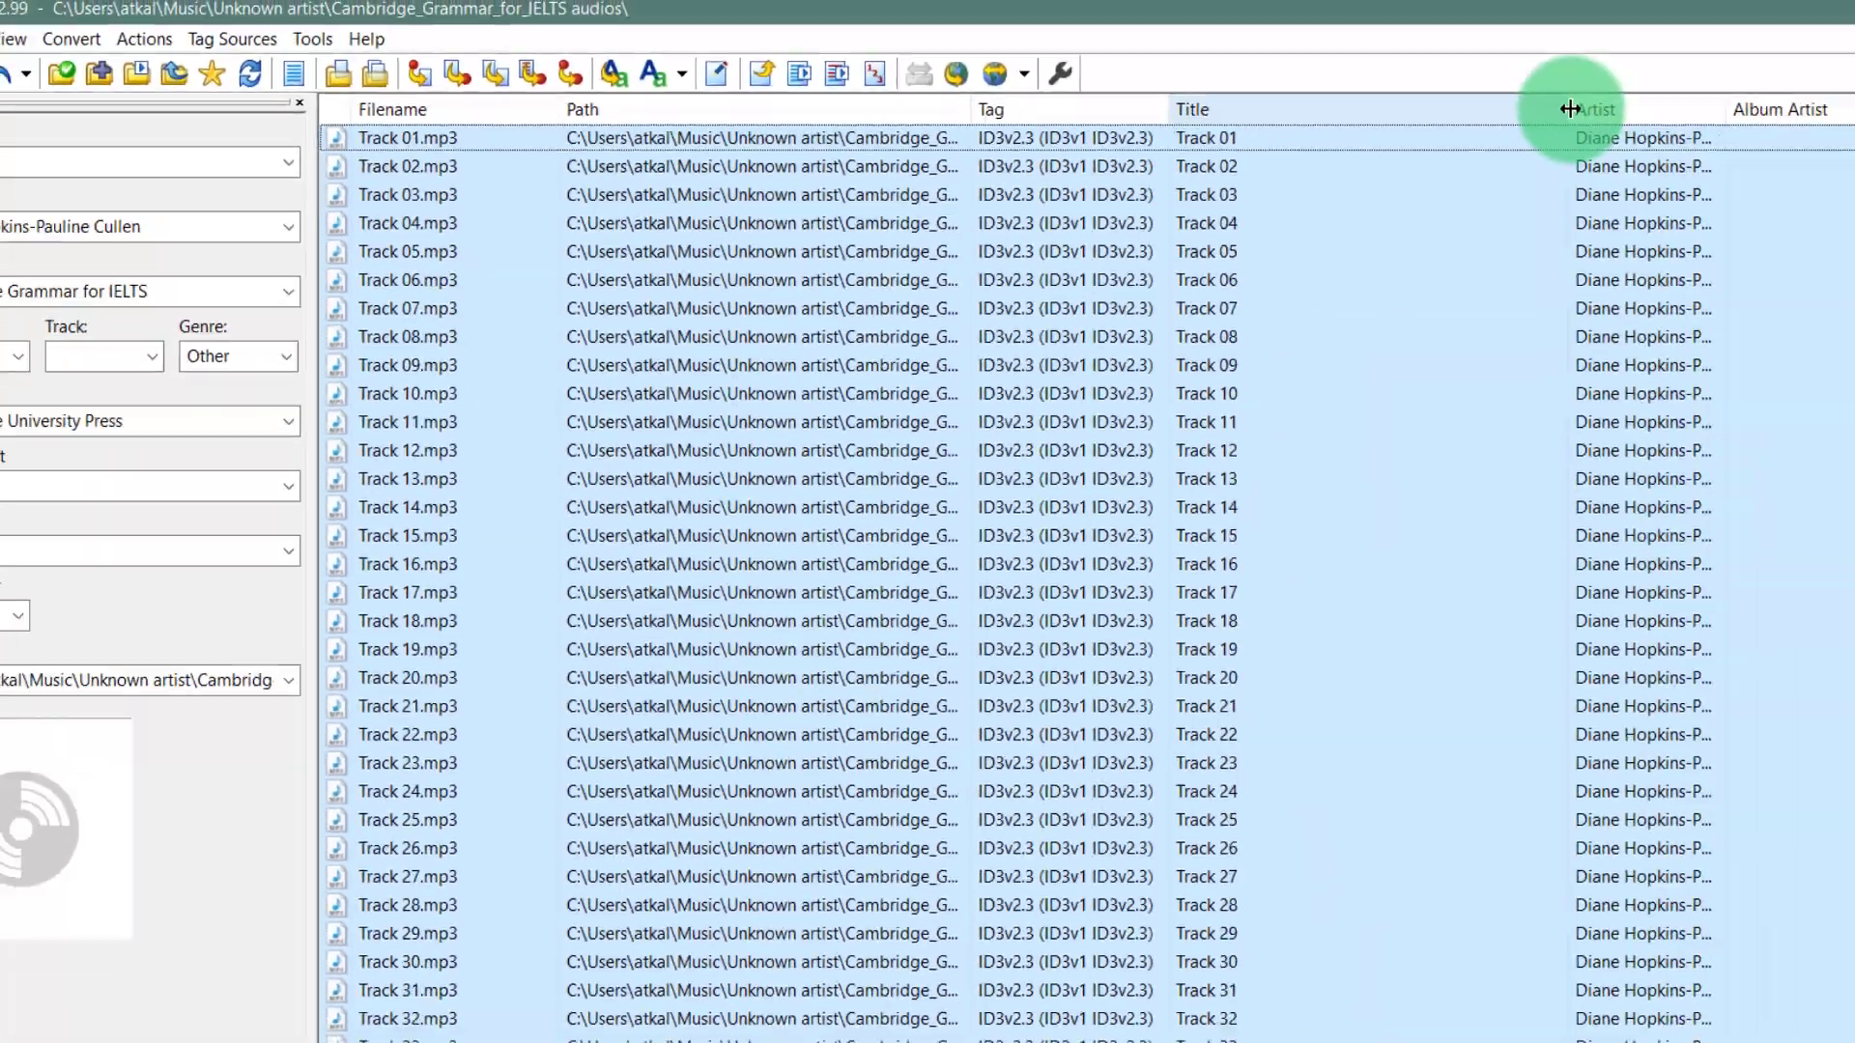
Narrow the Title column, auto-number all tracks beginning at 1, and save the tags.
left_click_drag(1423, 102, 1239, 104)
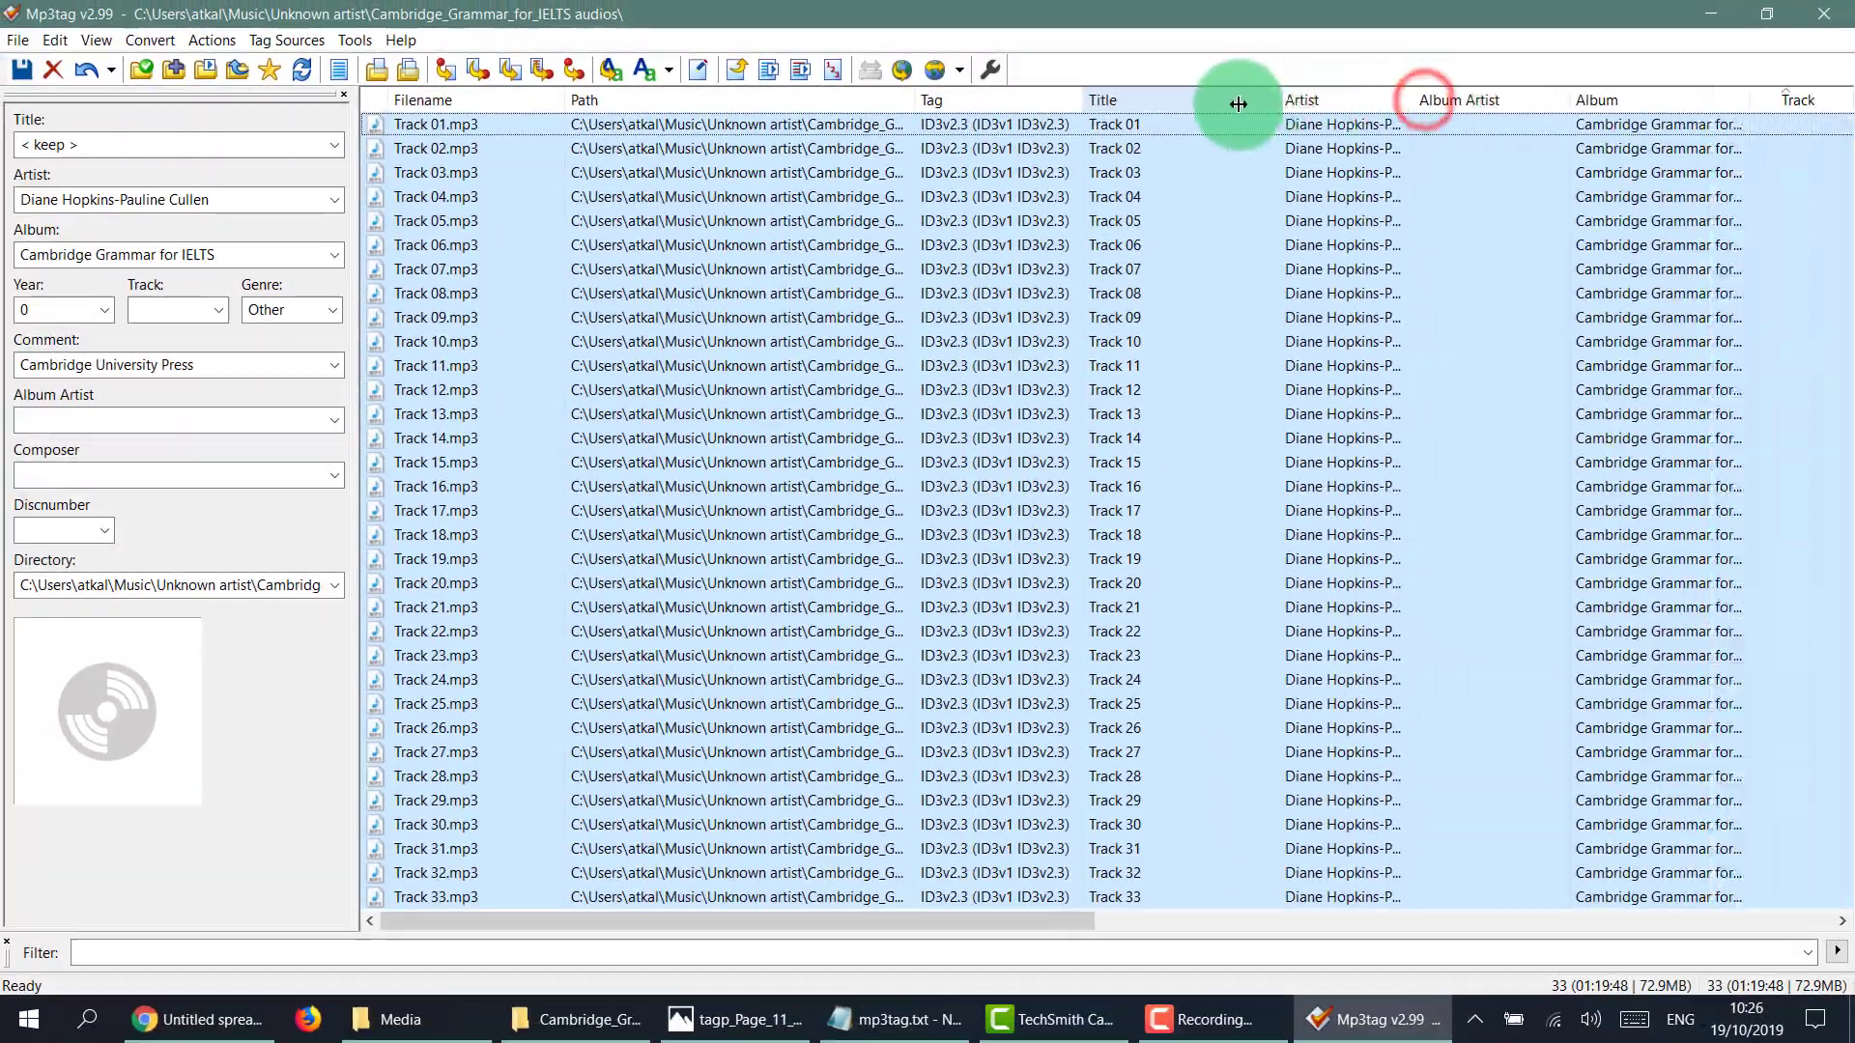
left_click(1798, 96)
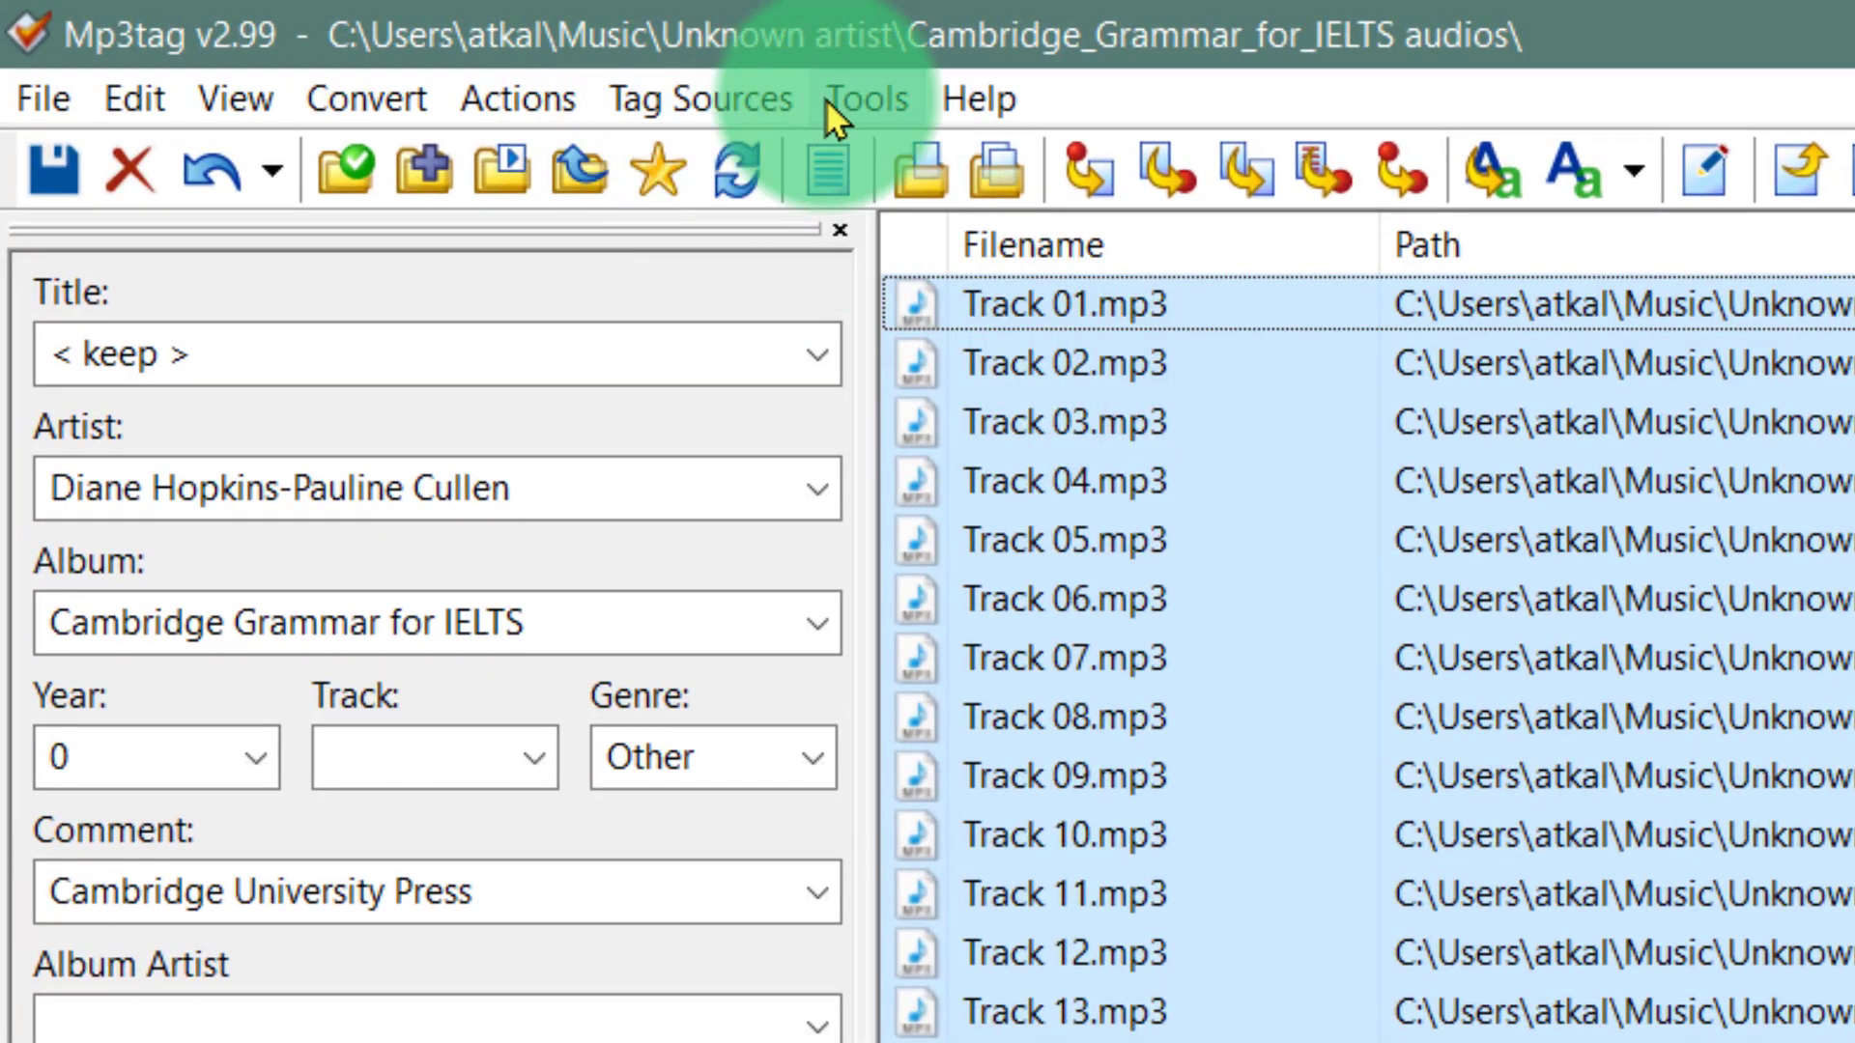
left_click(837, 98)
left_click(936, 237)
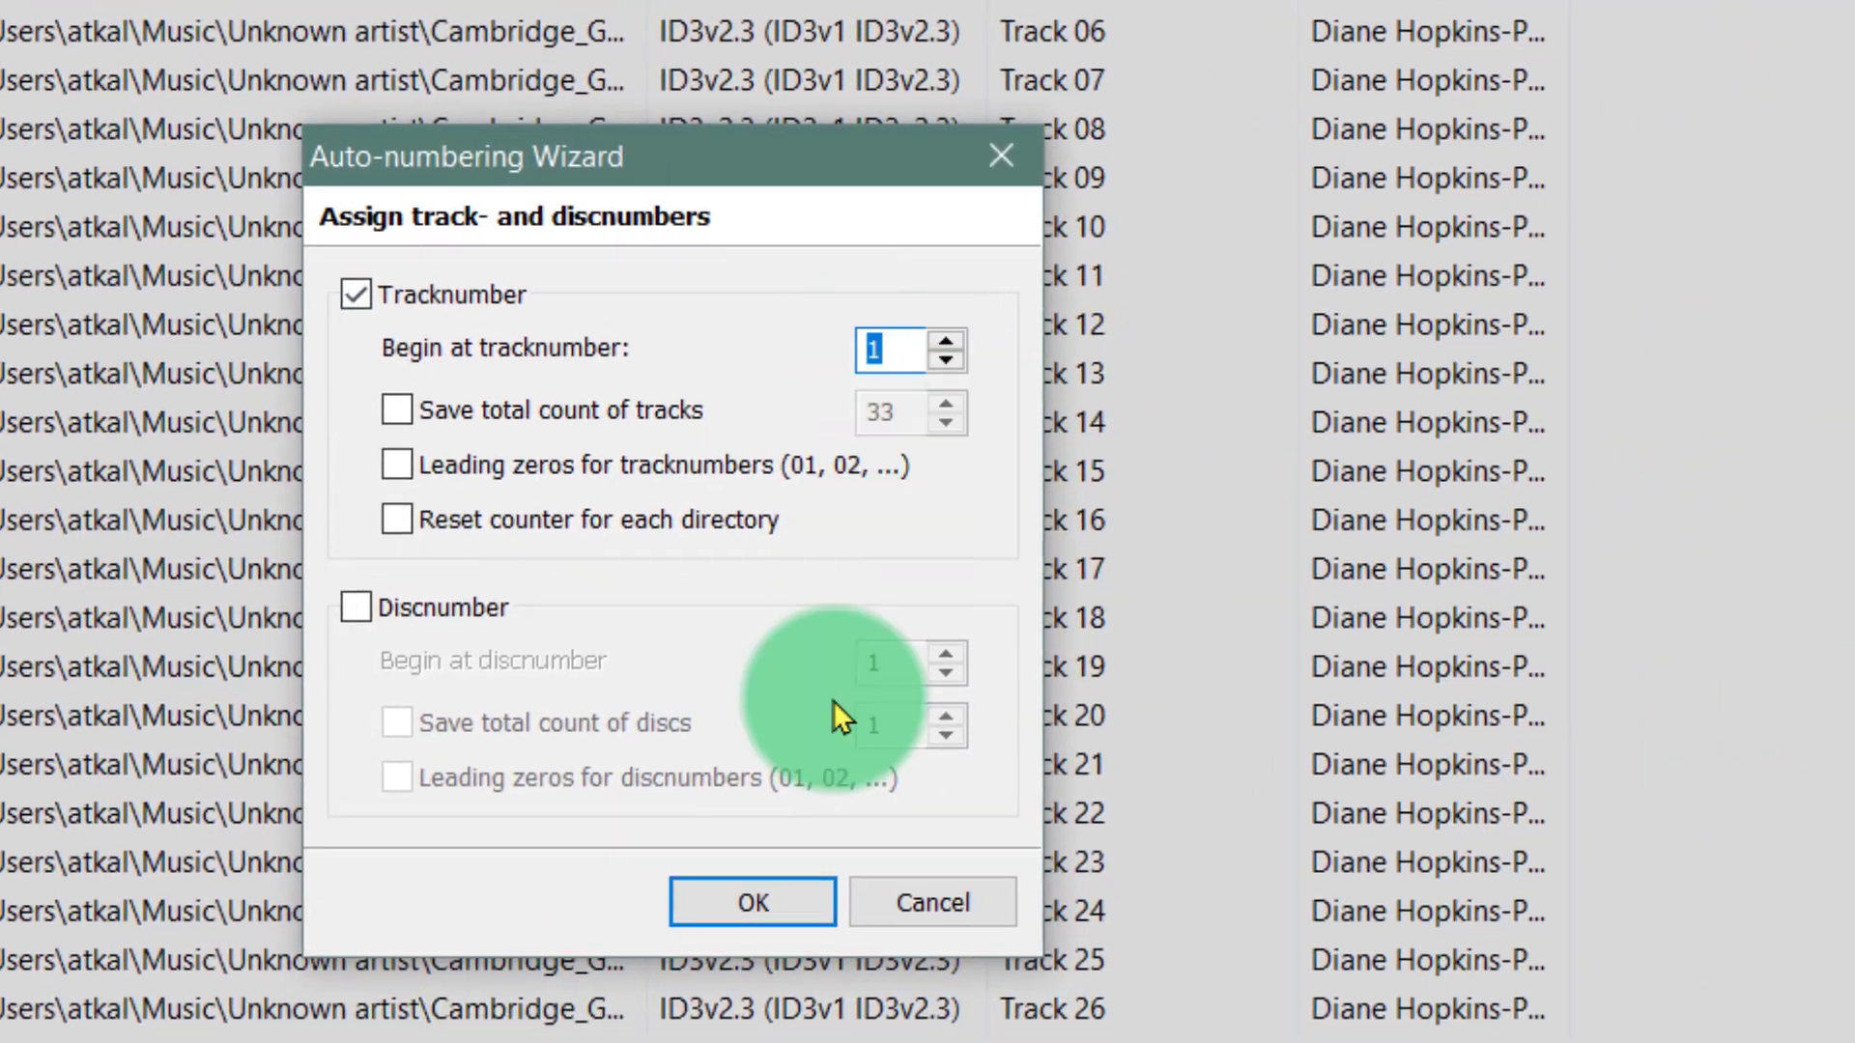
left_click(734, 895)
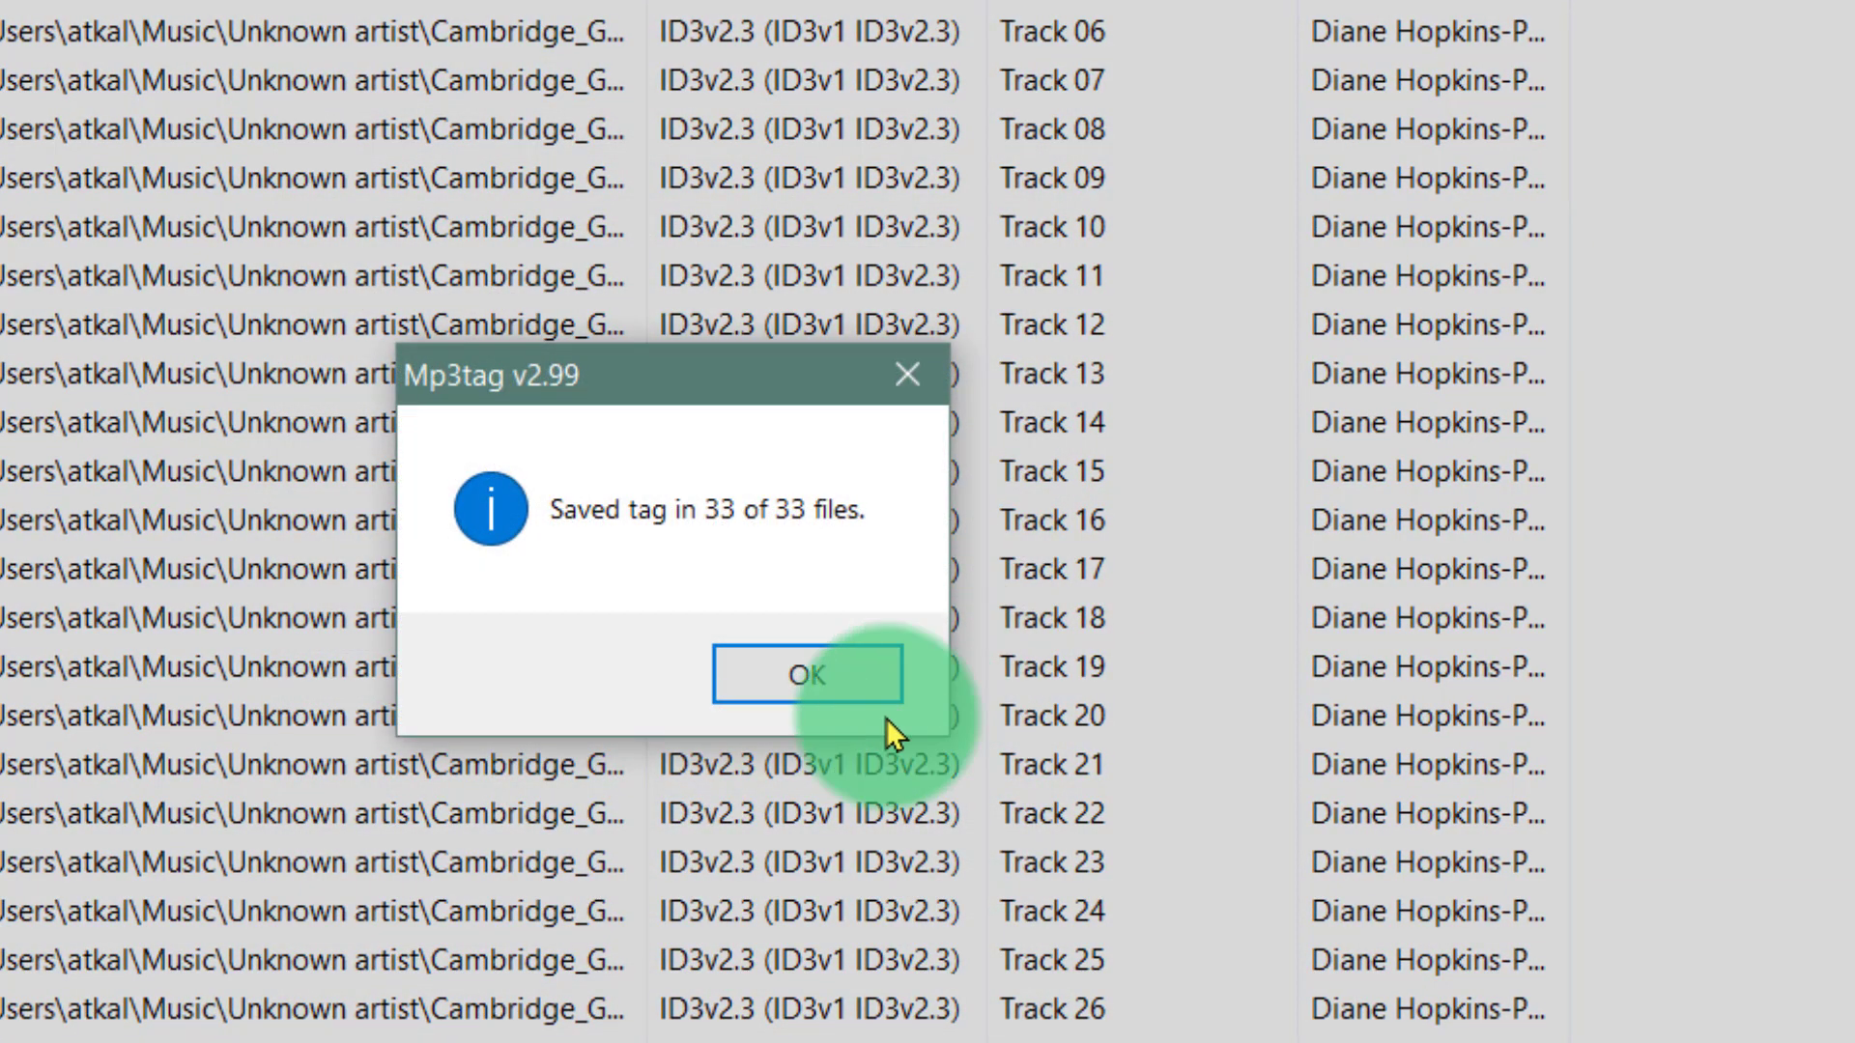
left_click(778, 676)
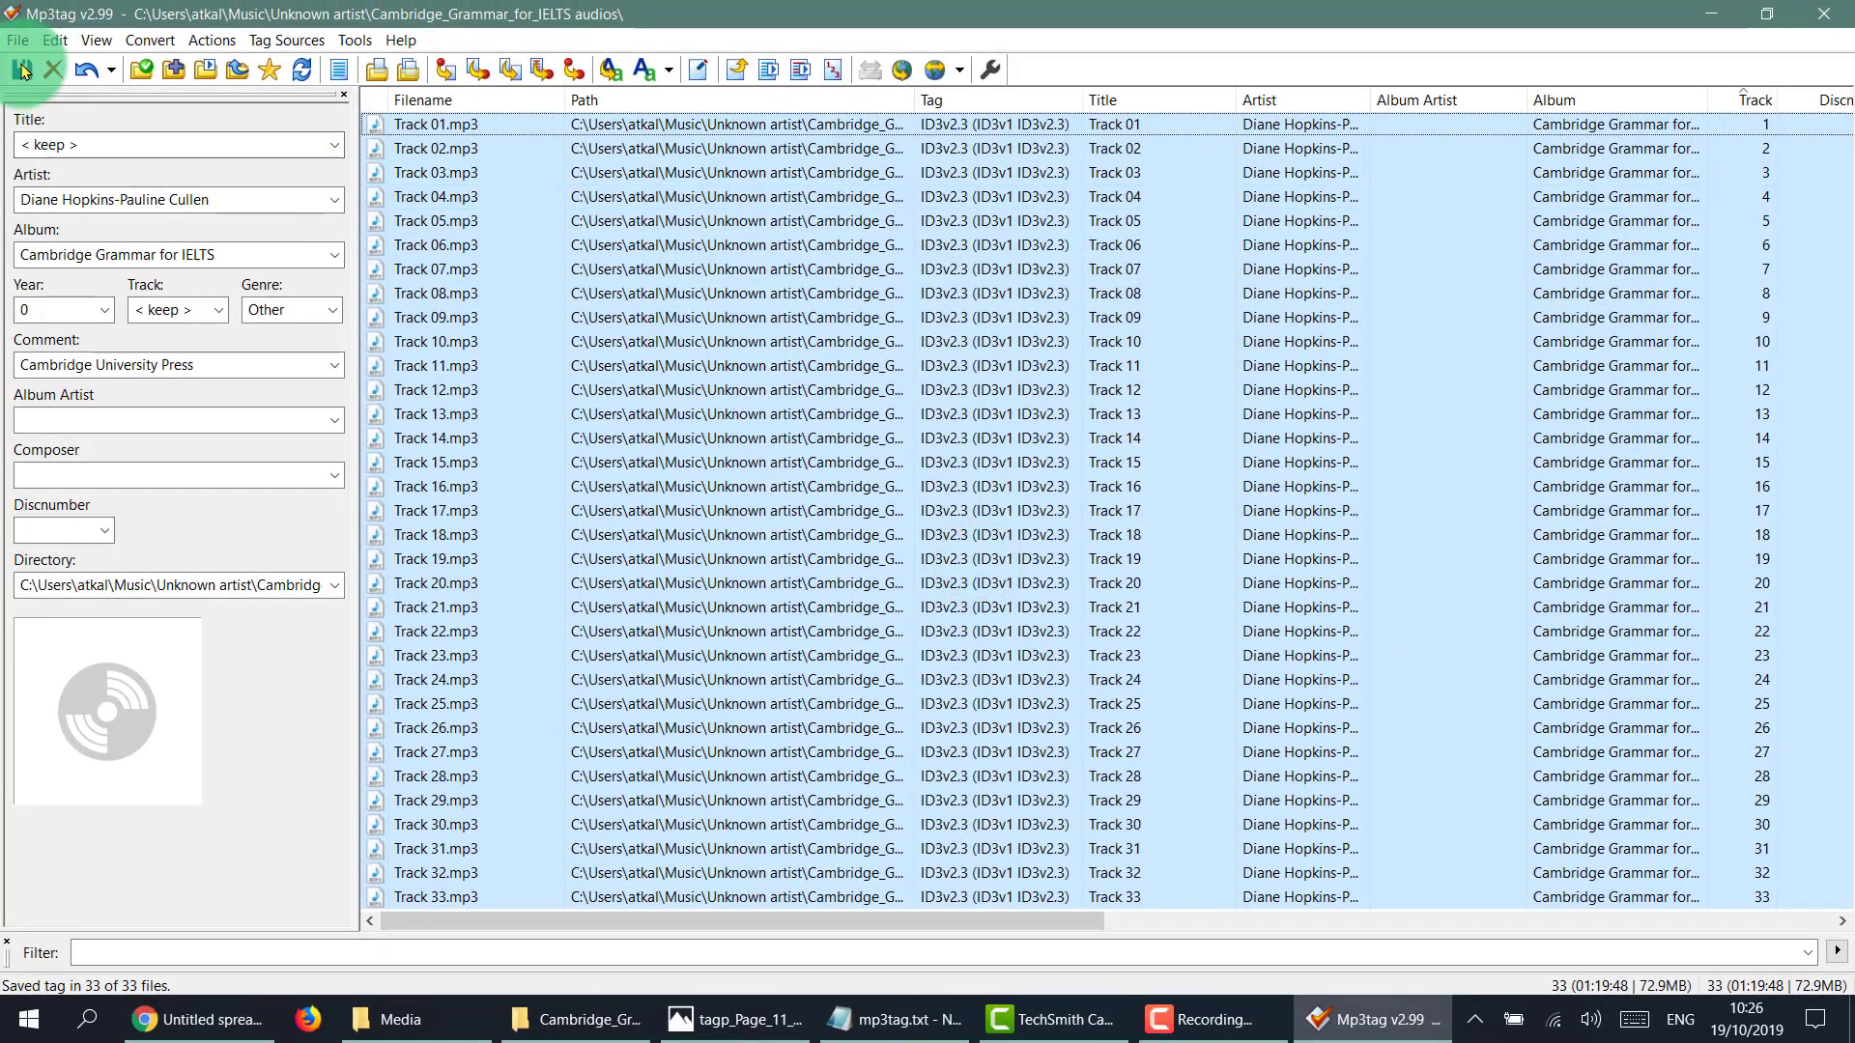
left_click(22, 71)
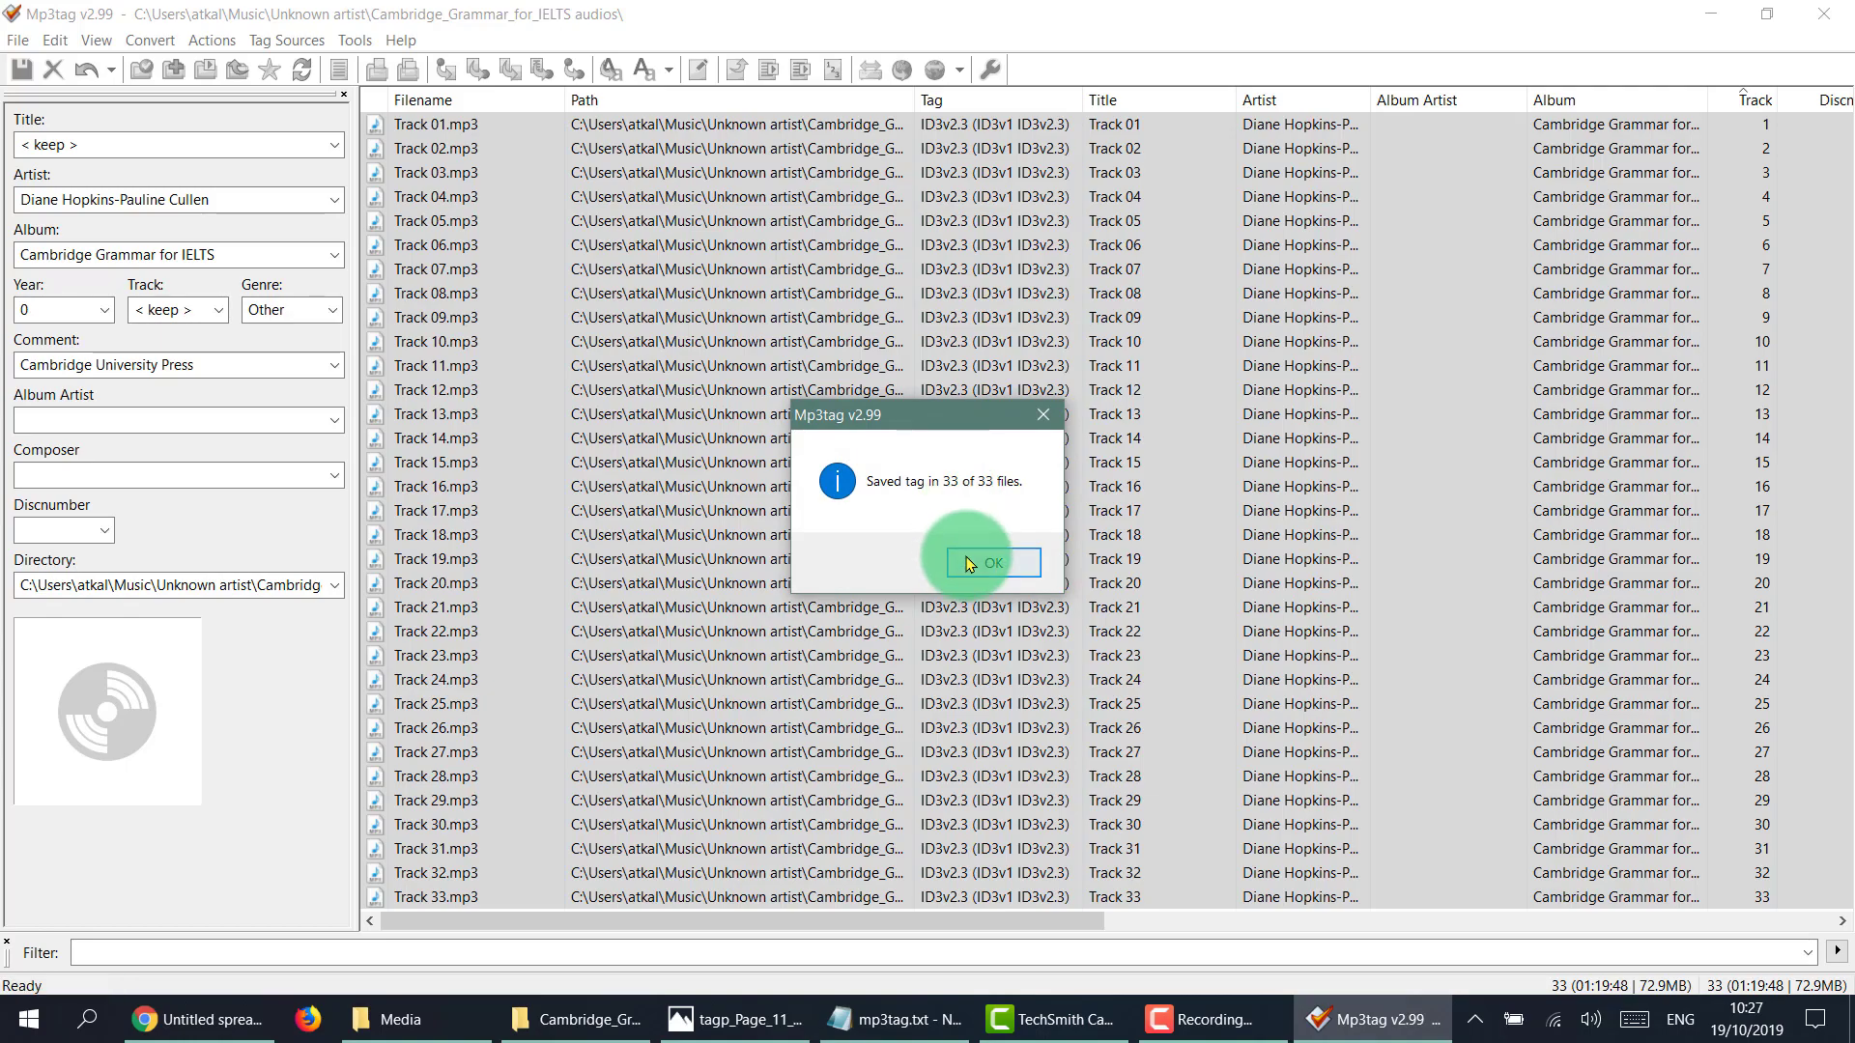
left_click(969, 563)
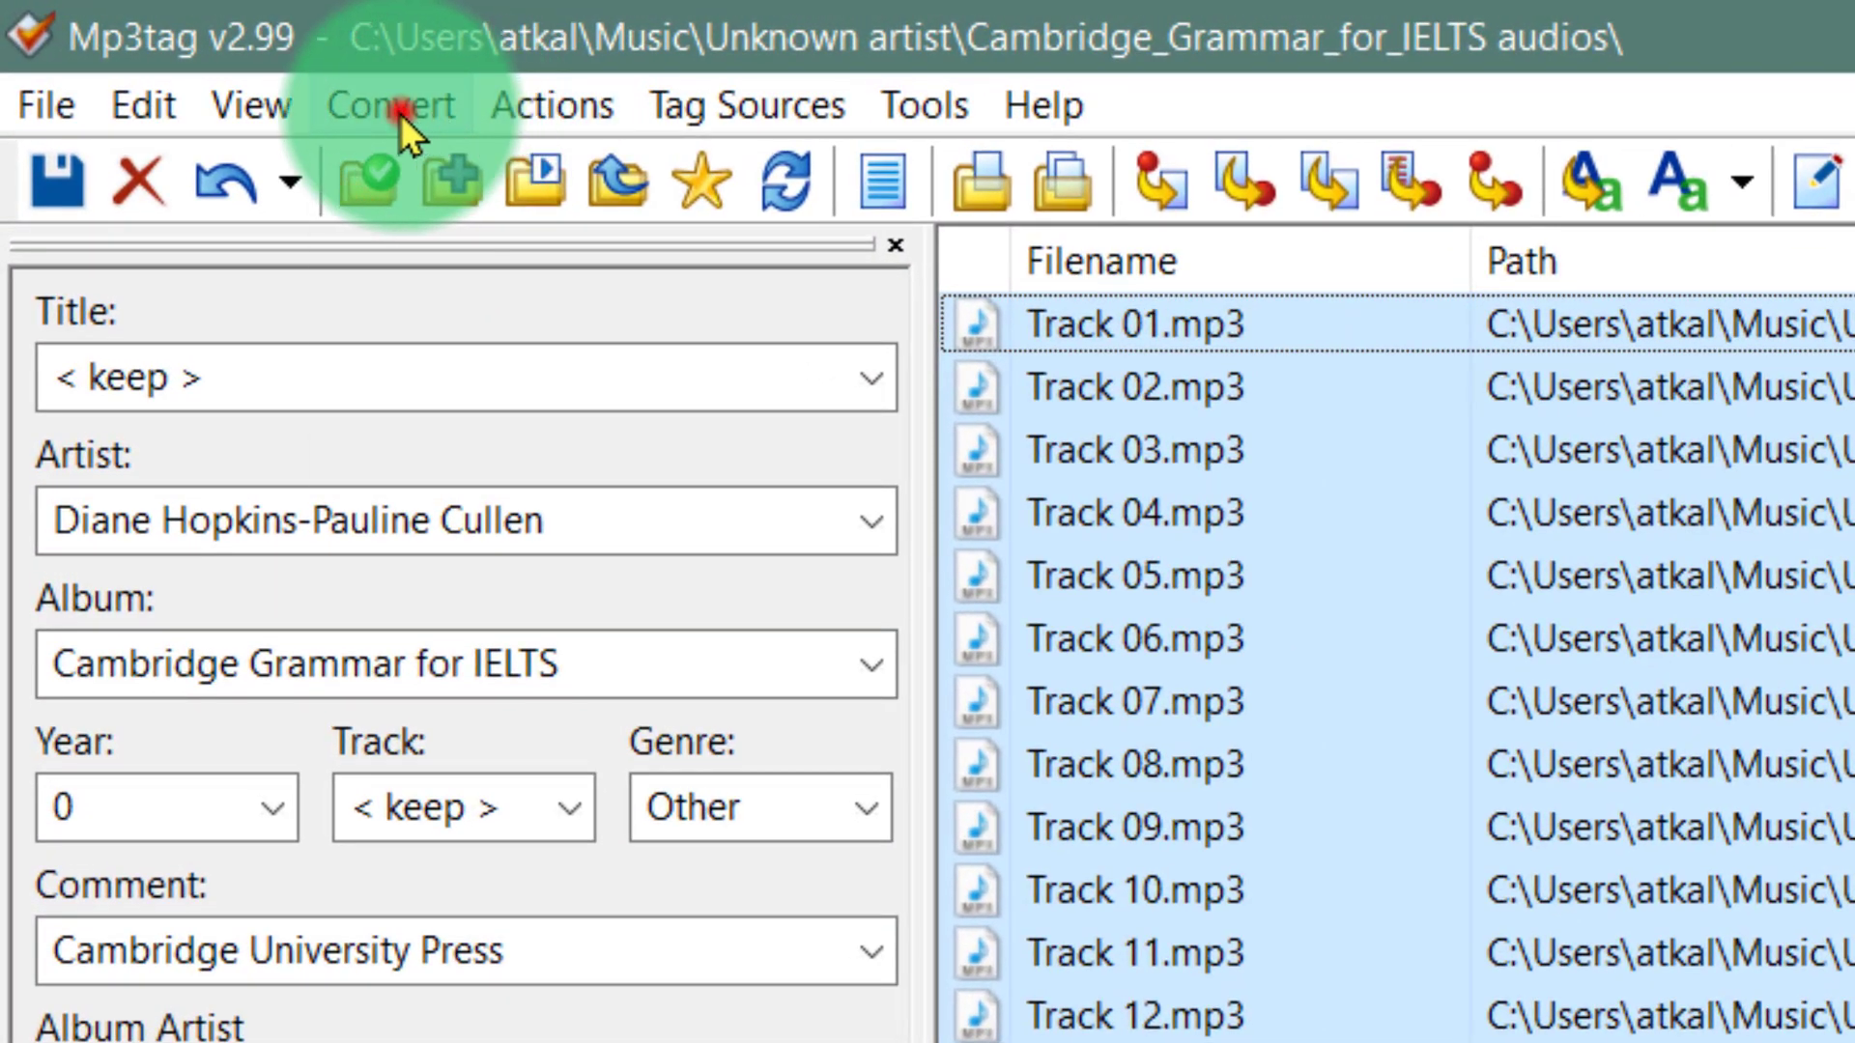
Rename all tracks from their tags with the Tag - Filename format string $num(%track%,2) - %title%.
left_click(150, 39)
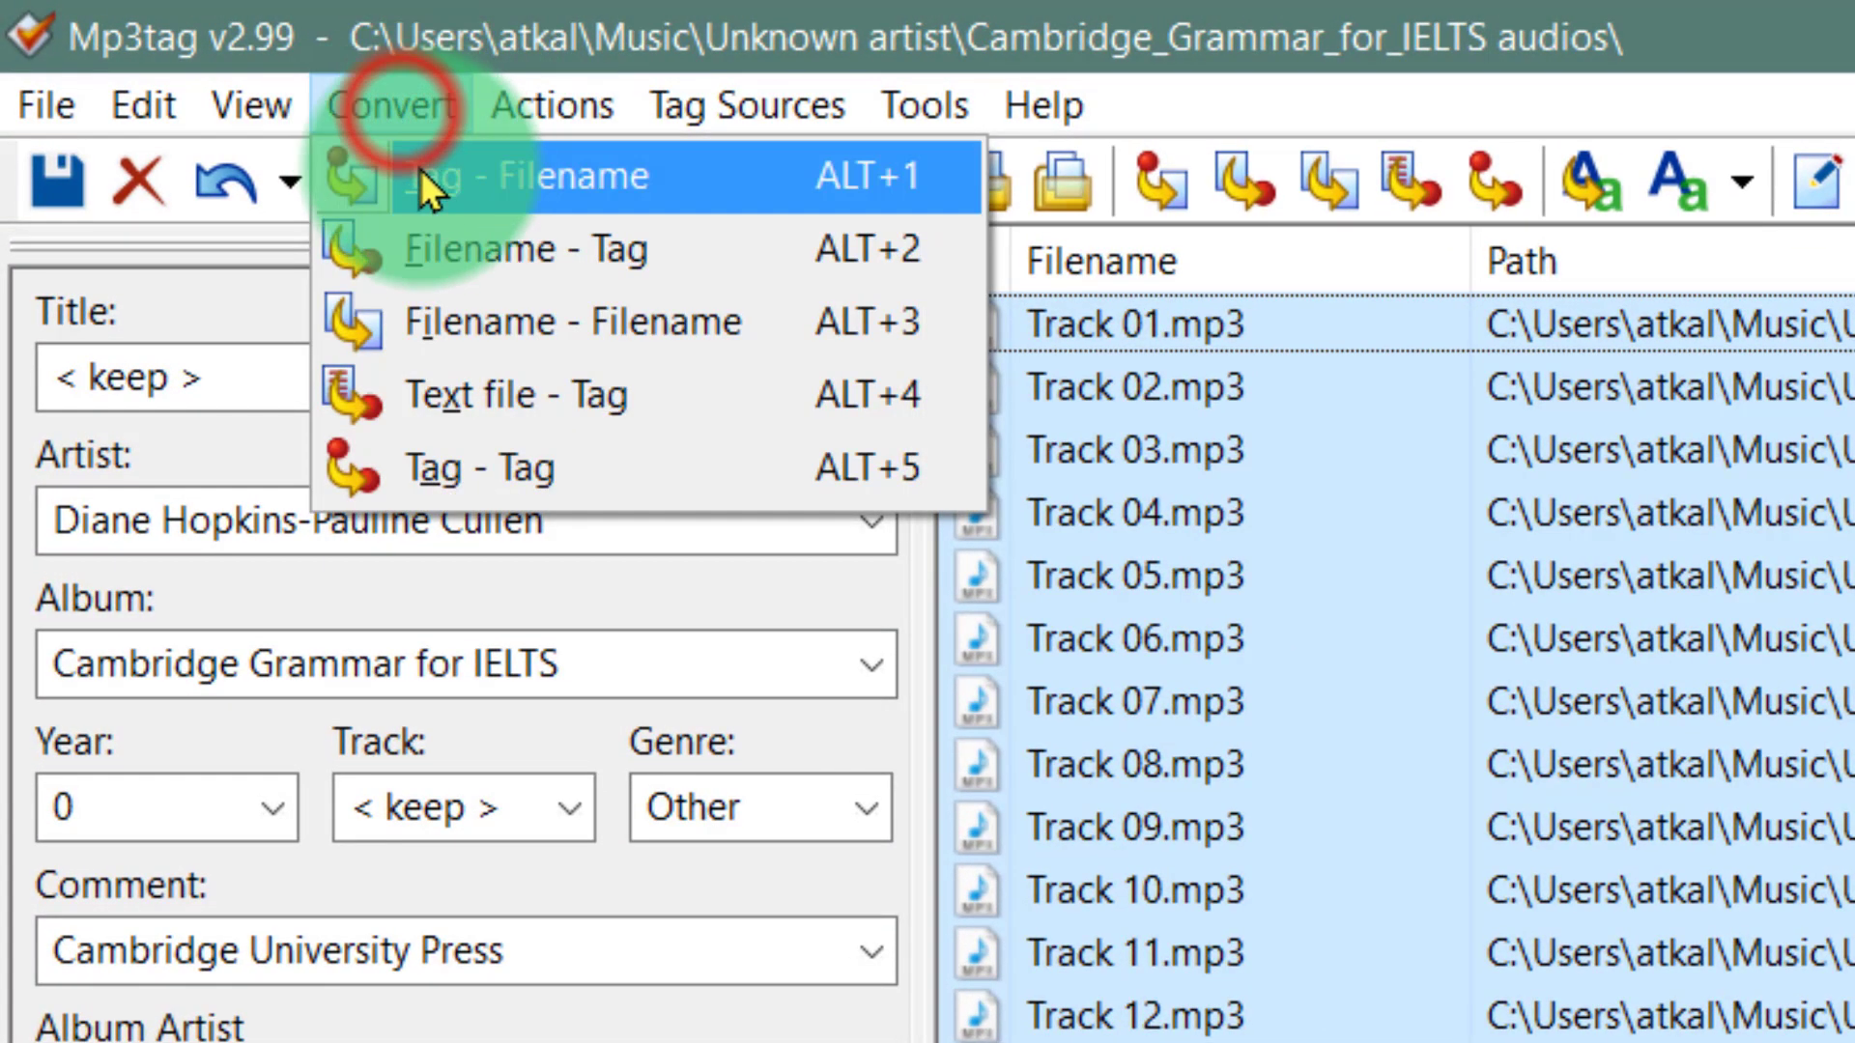
left_click(451, 181)
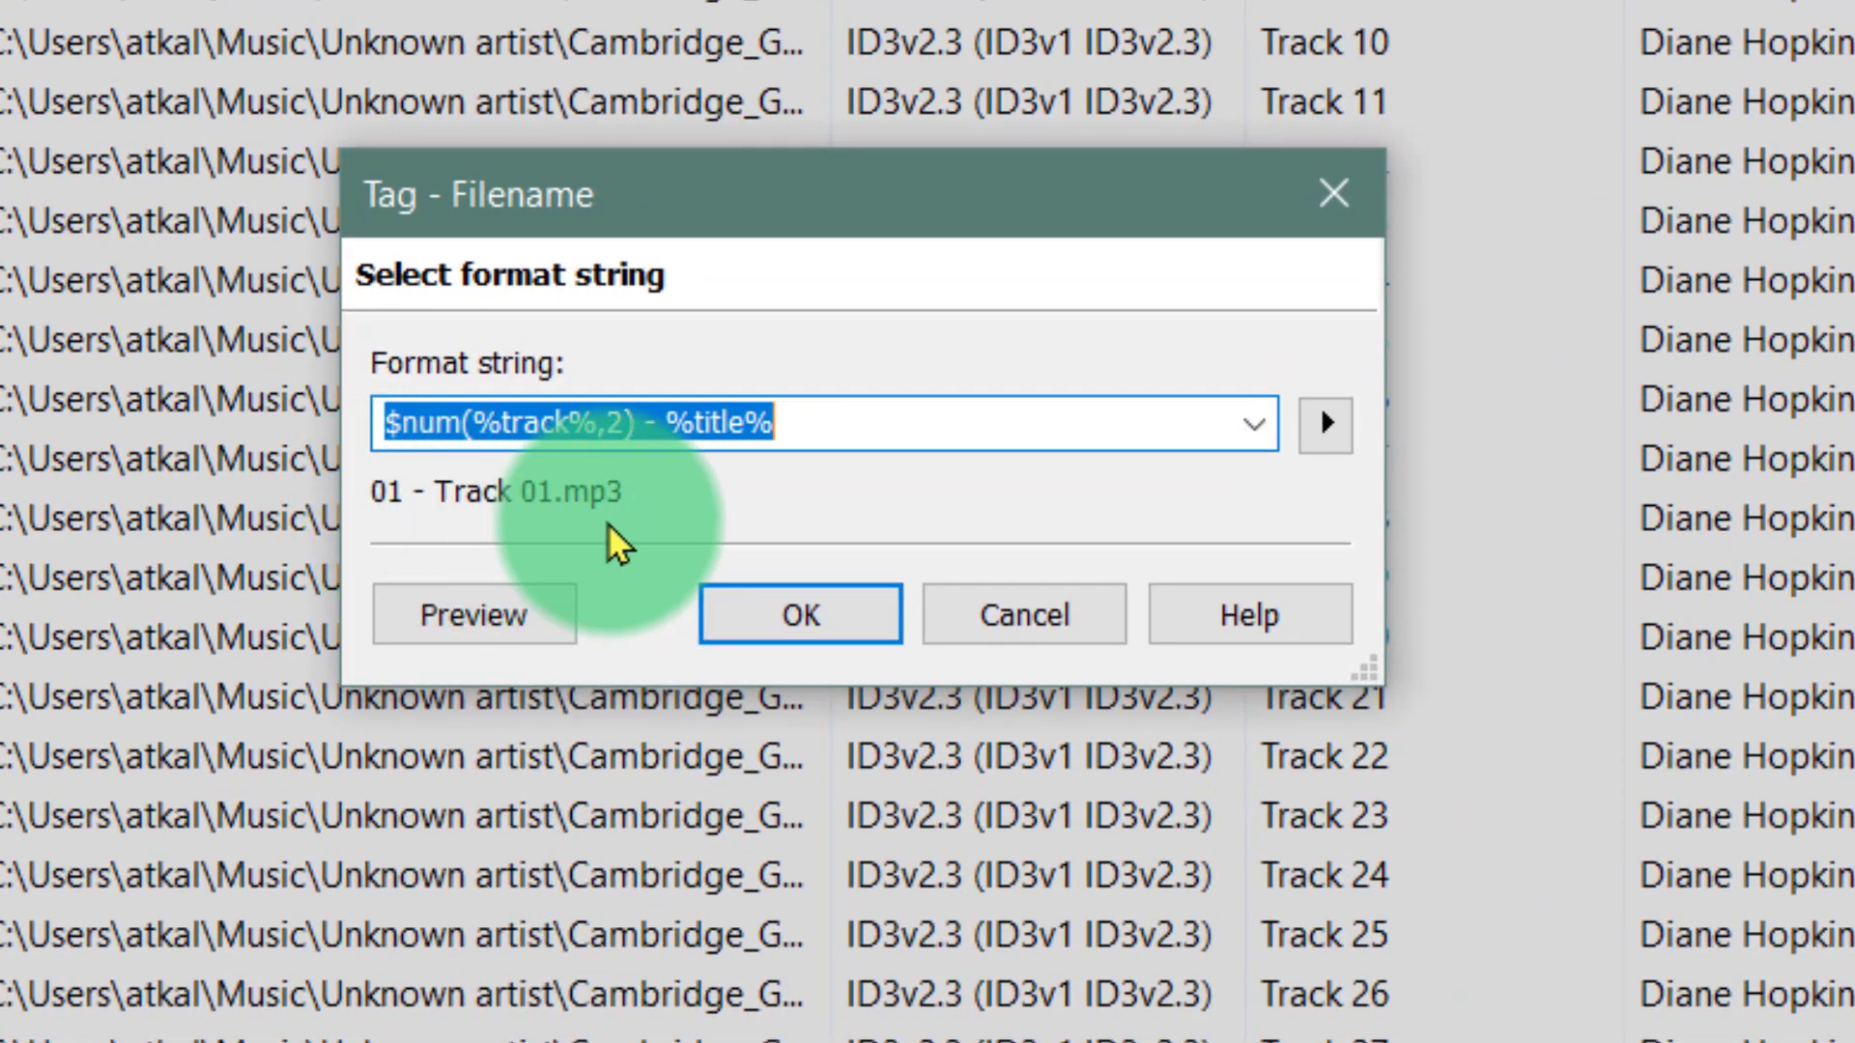
left_click(785, 616)
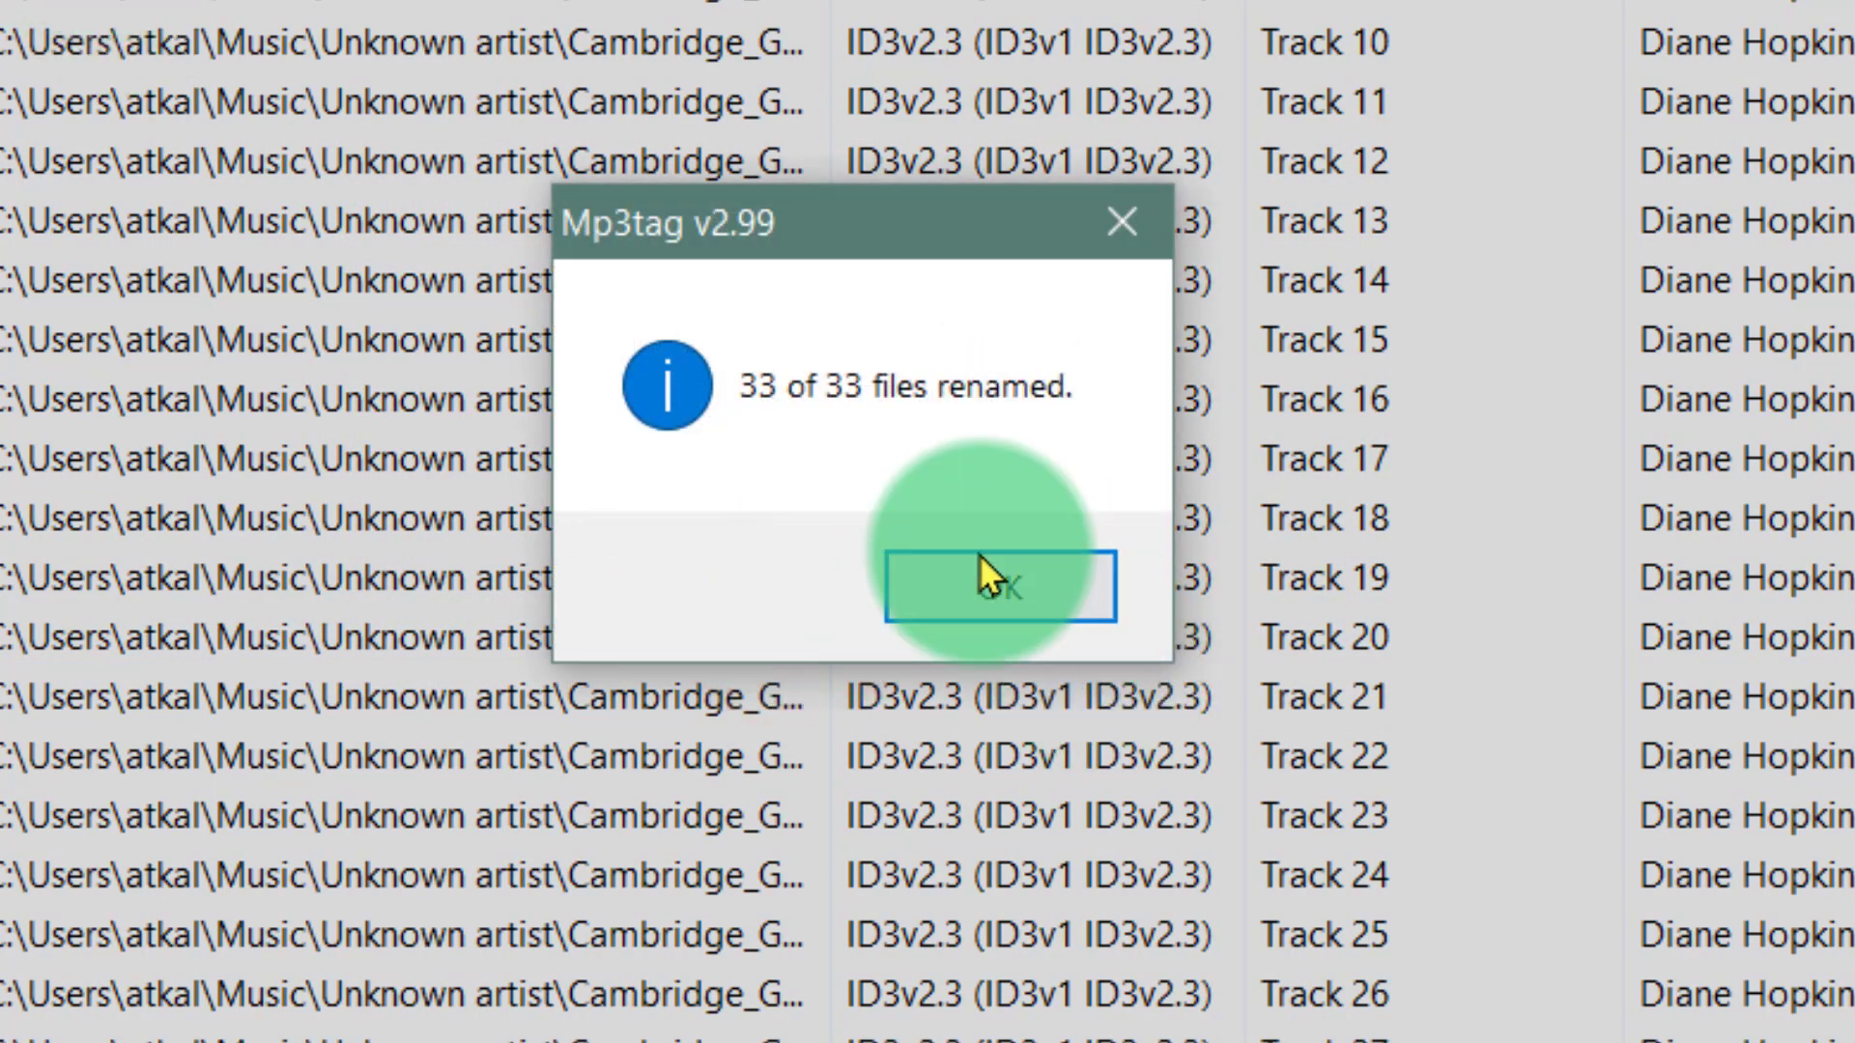
left_click(981, 570)
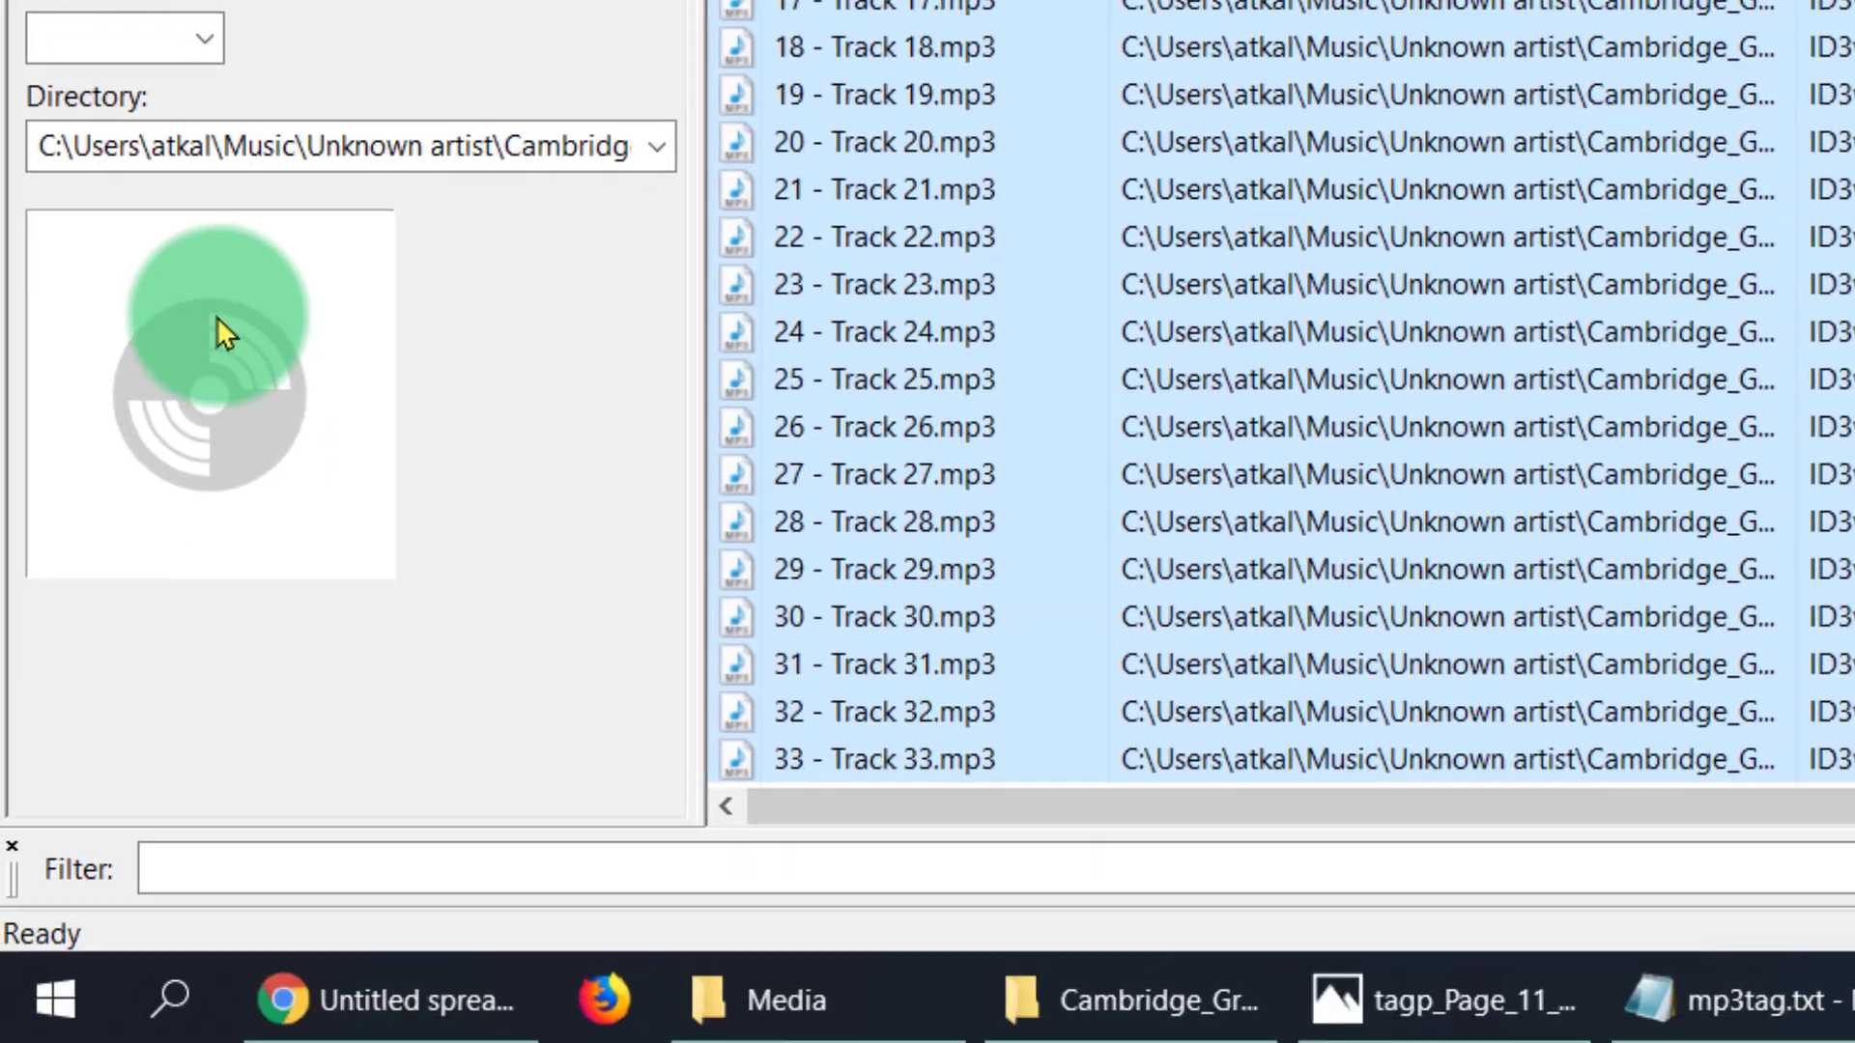
Add cover.jpg from the audio folder as the cover art of all tracks and save the tags.
right_click(25, 1006)
left_click(371, 328)
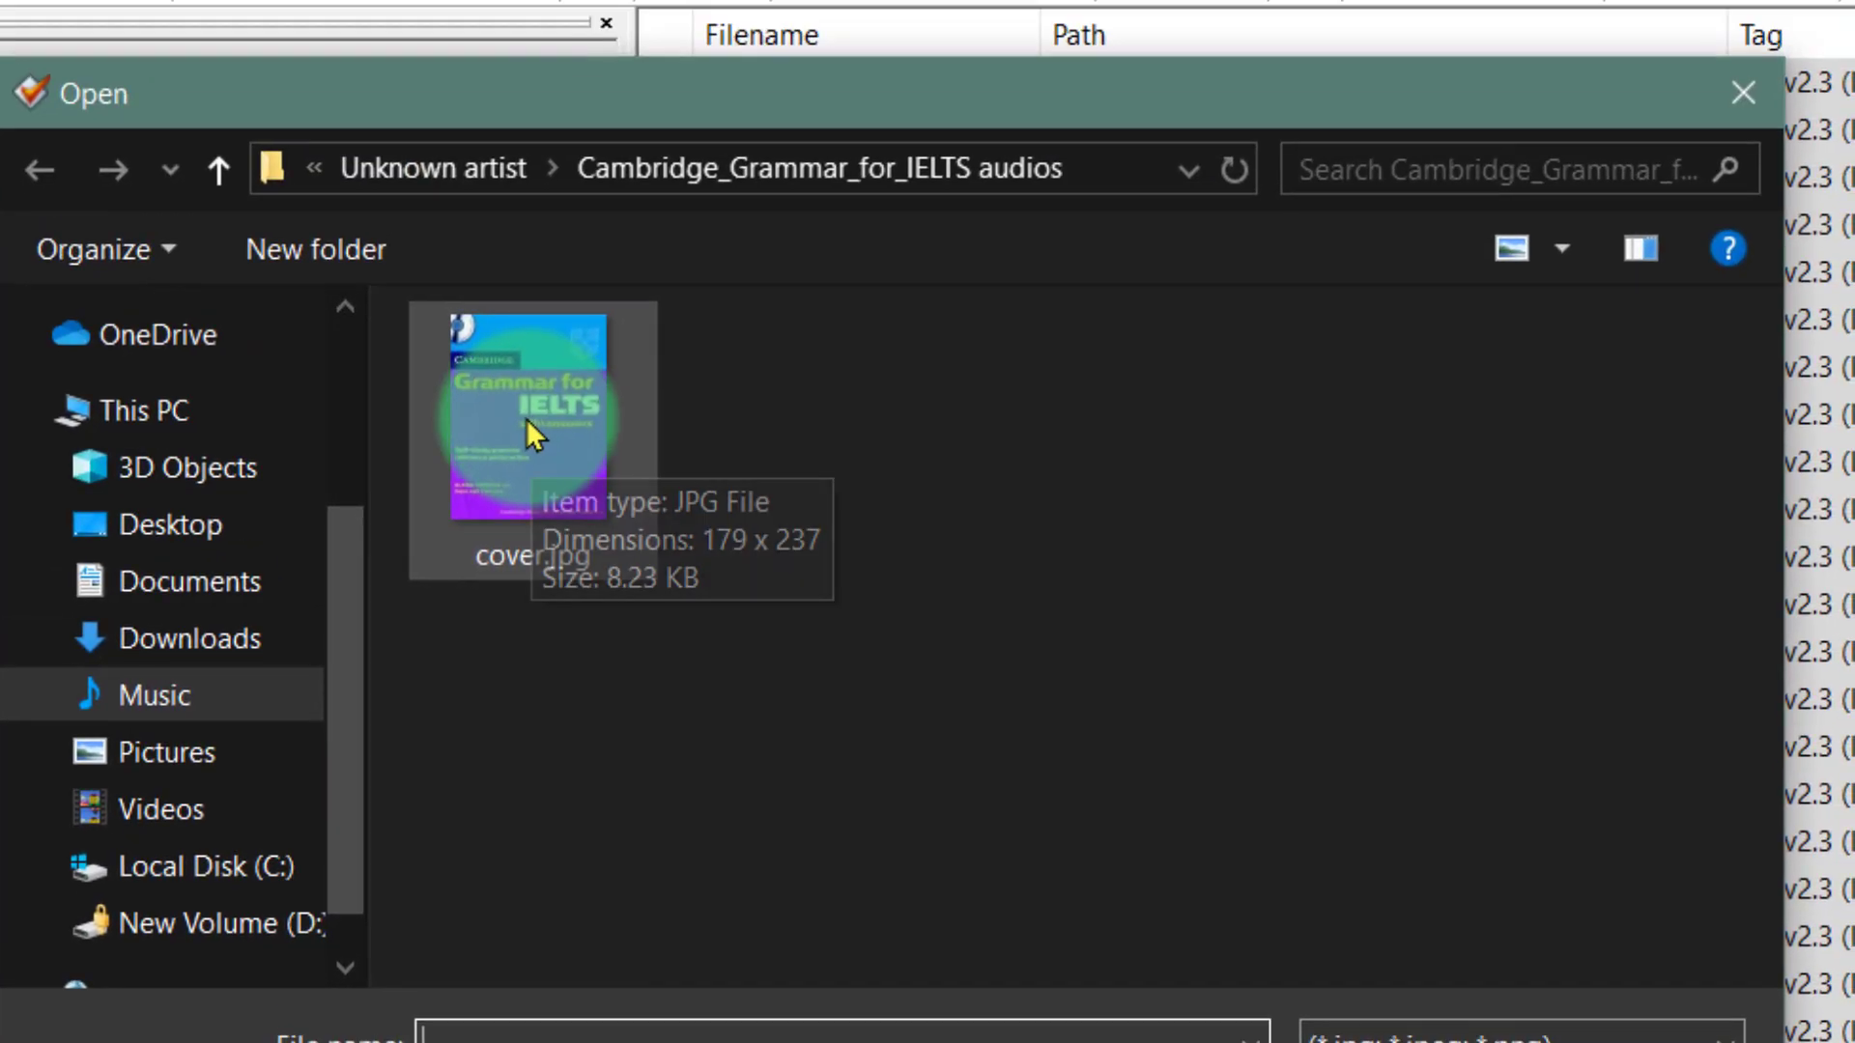
left_click(526, 425)
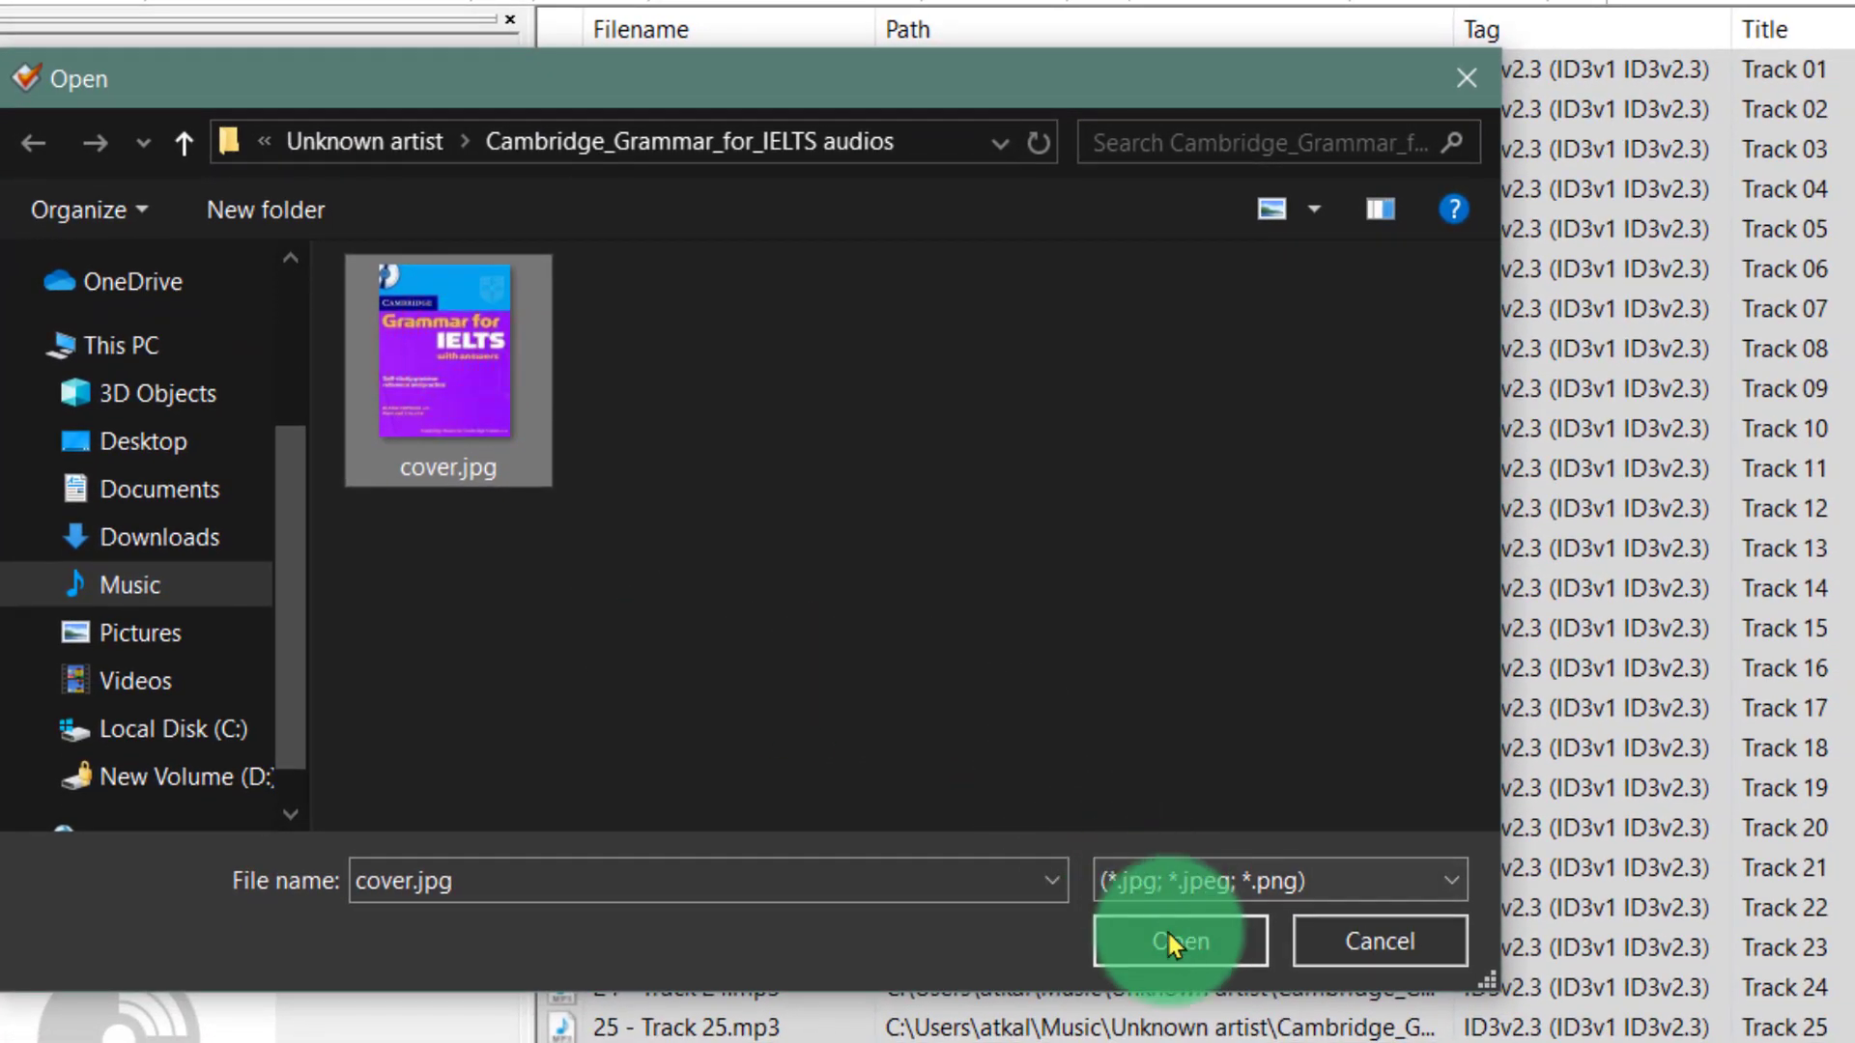
left_click(1173, 939)
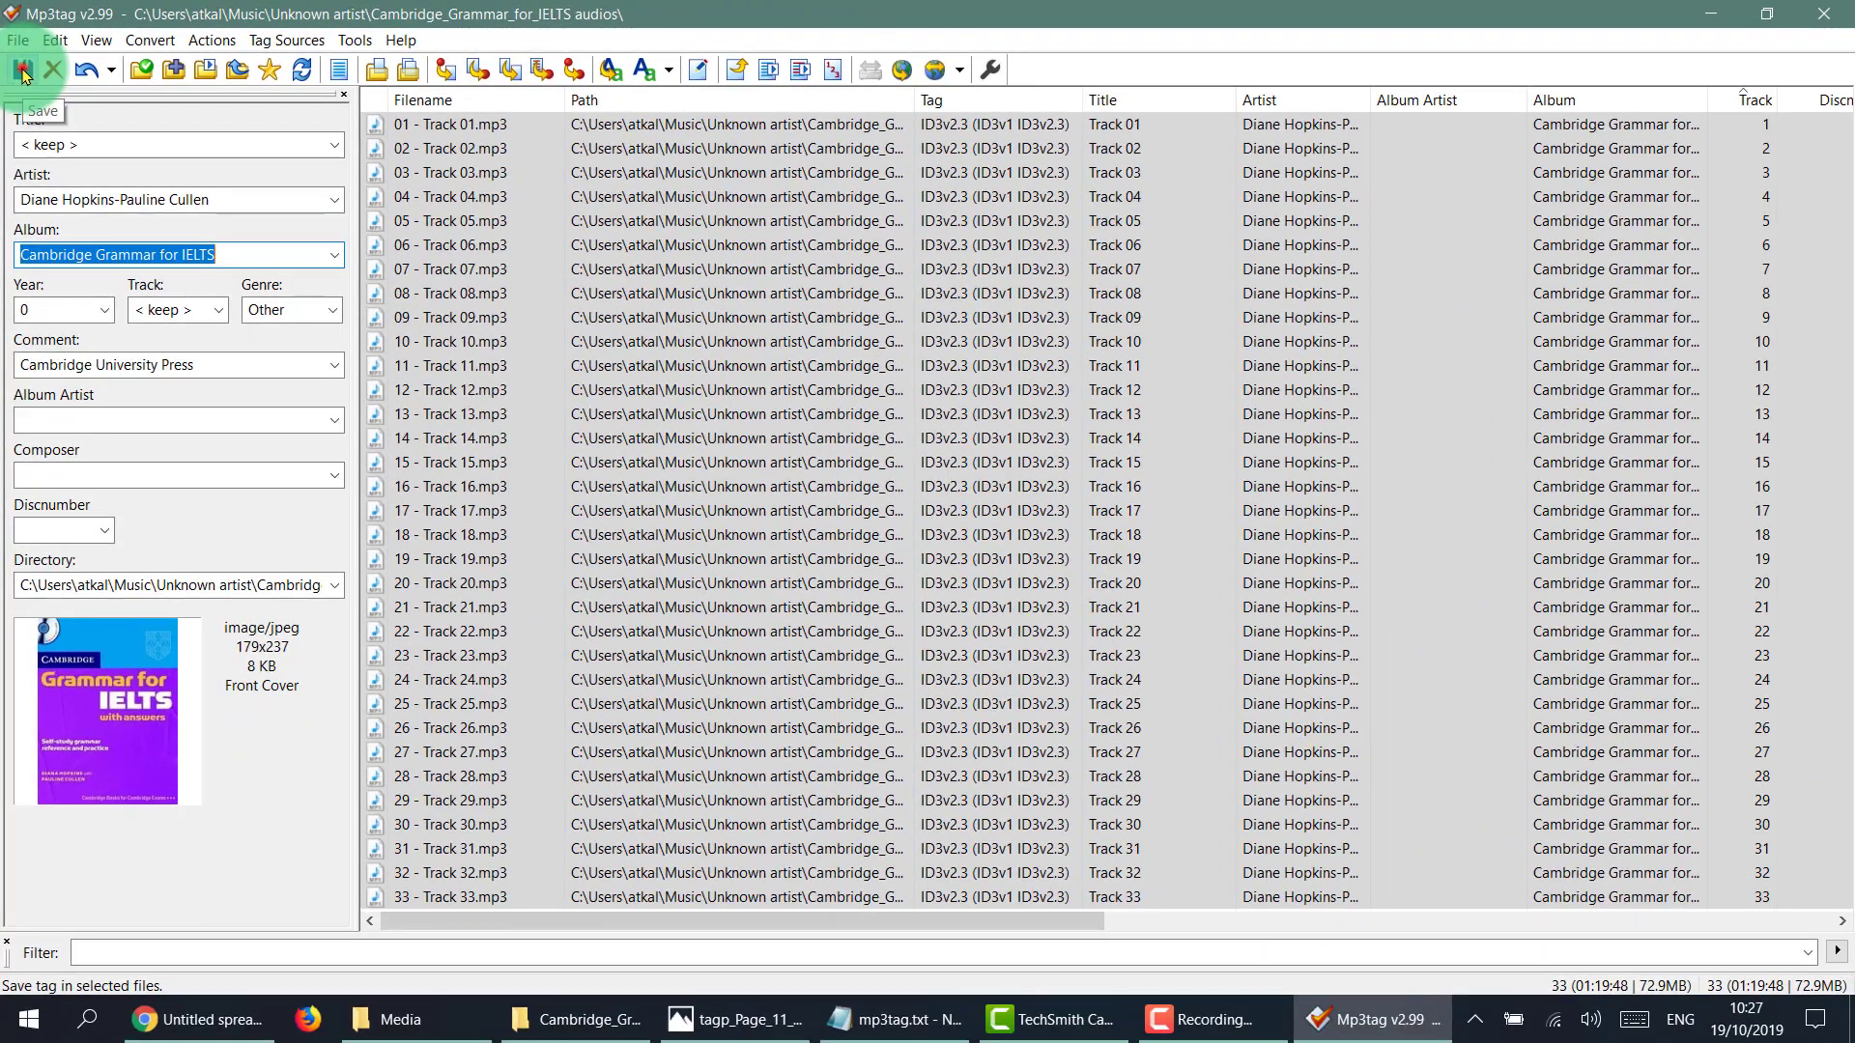
left_click(24, 75)
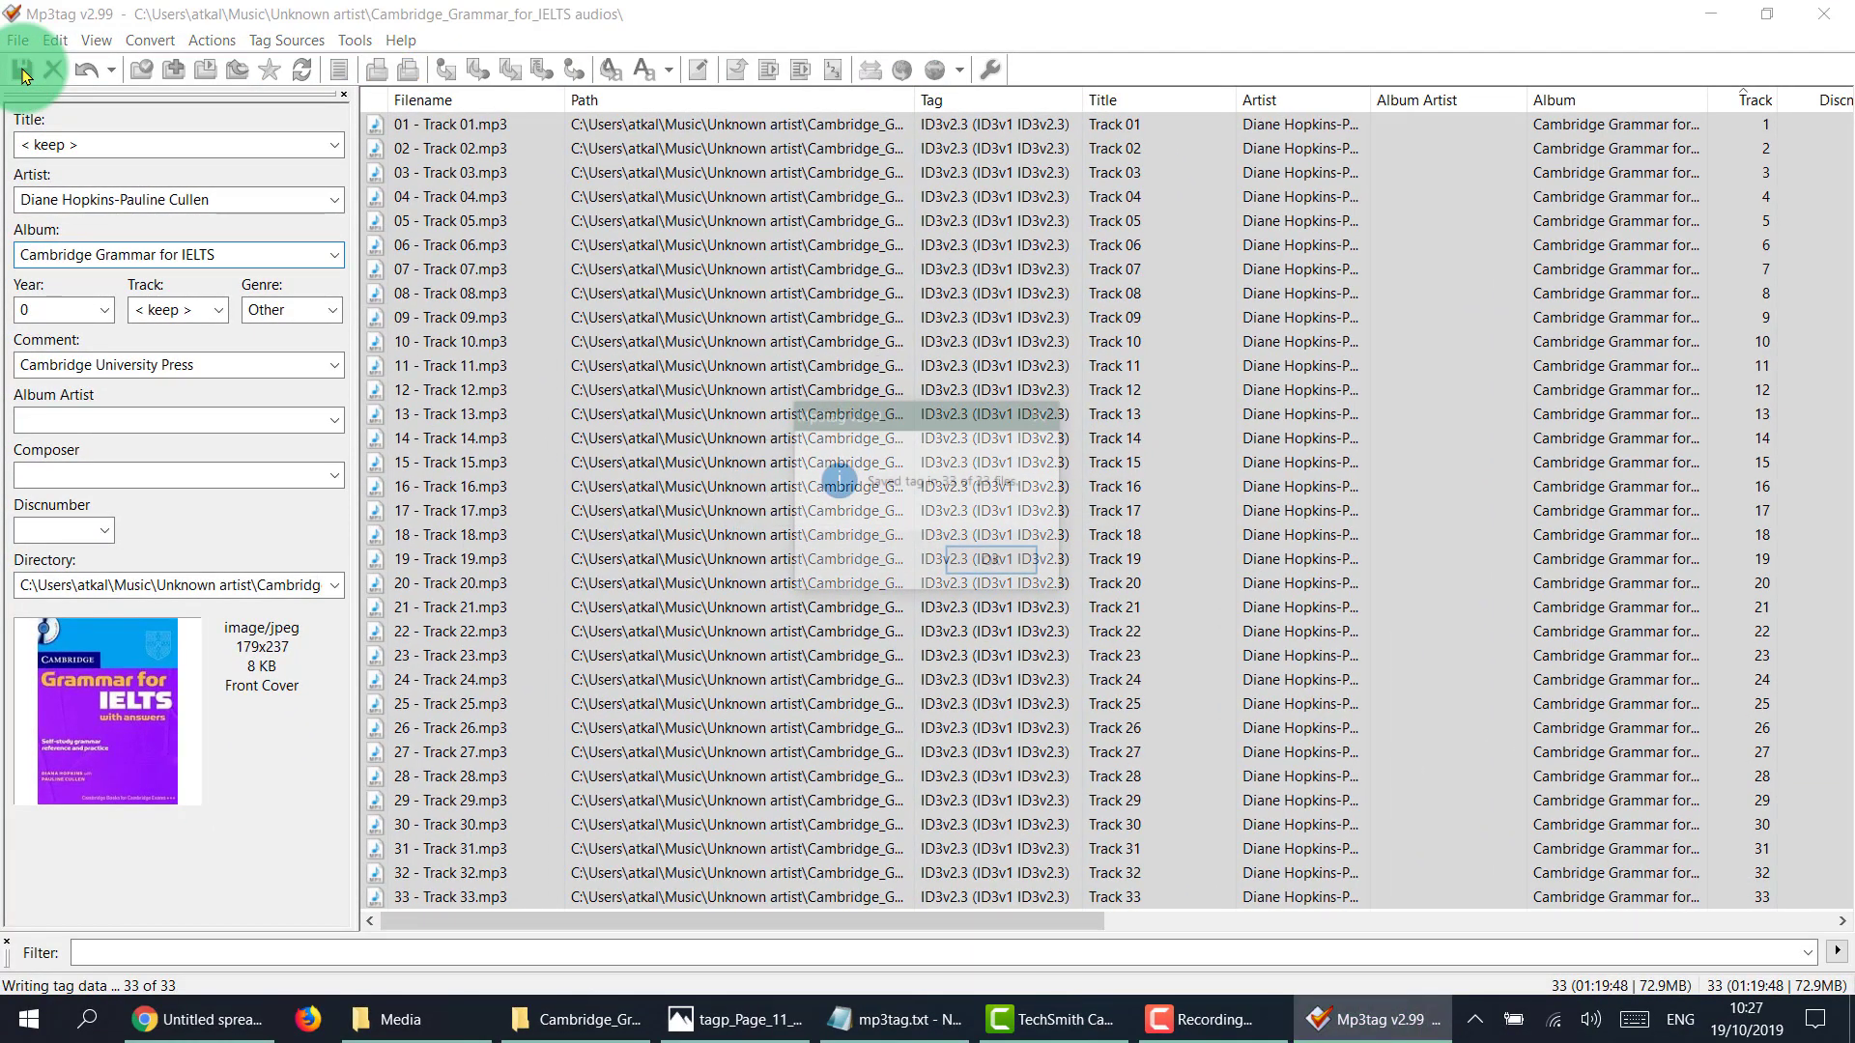
left_click(995, 568)
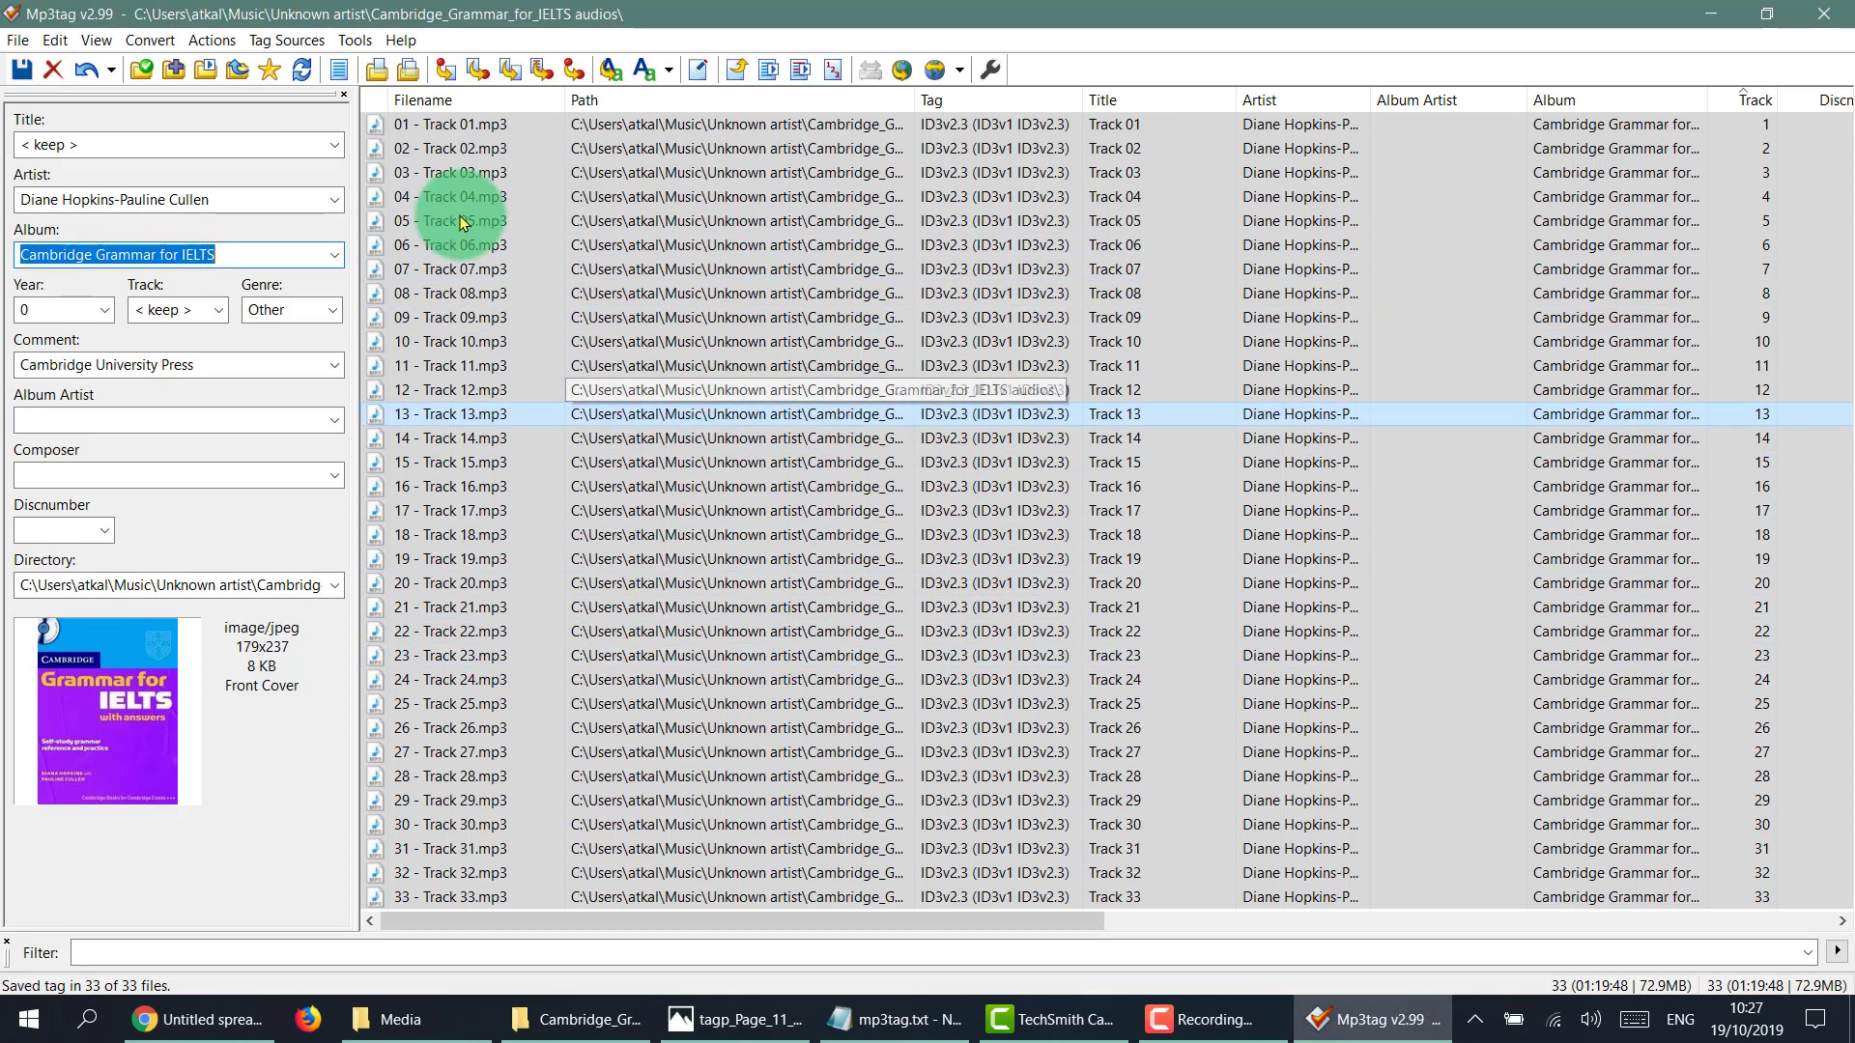
Play Track 09 to check its cover art, close the player, and review the tagged files in the Cambridge_Grammar_for_IELTS audios folder.
left_click(716, 327)
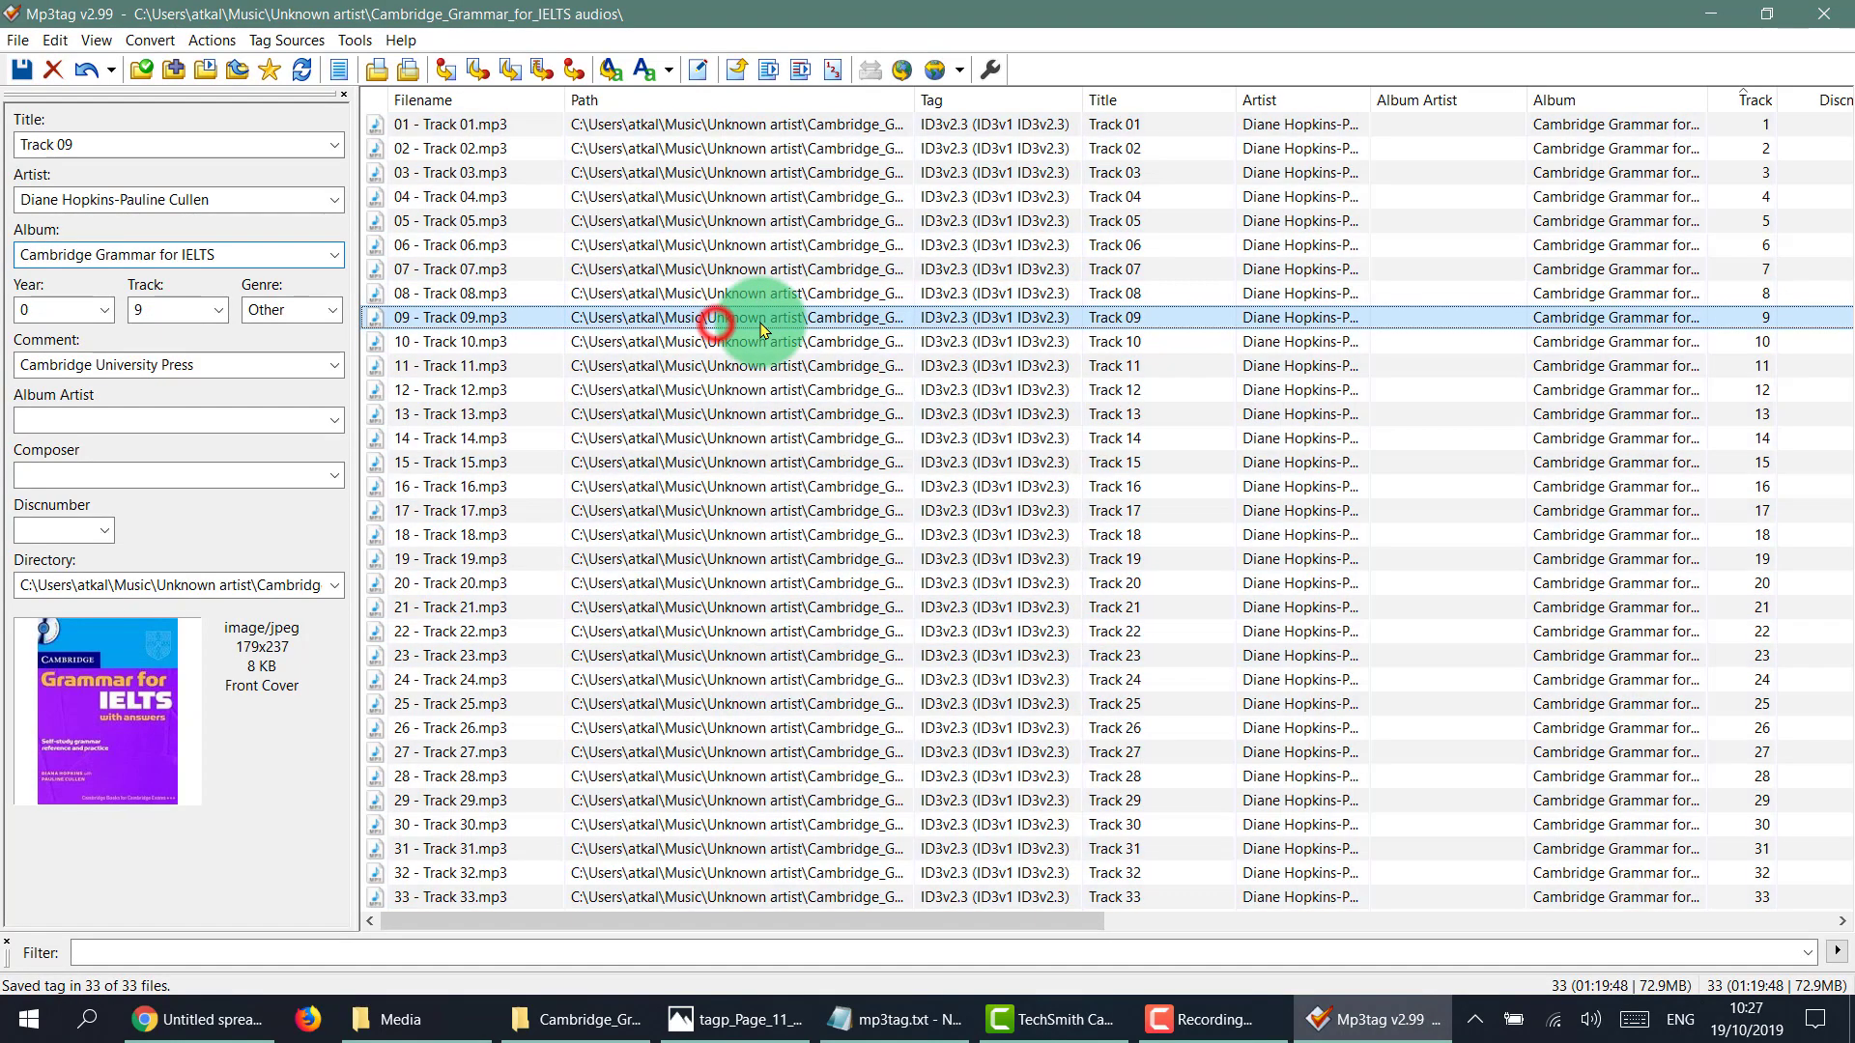
double_click(727, 319)
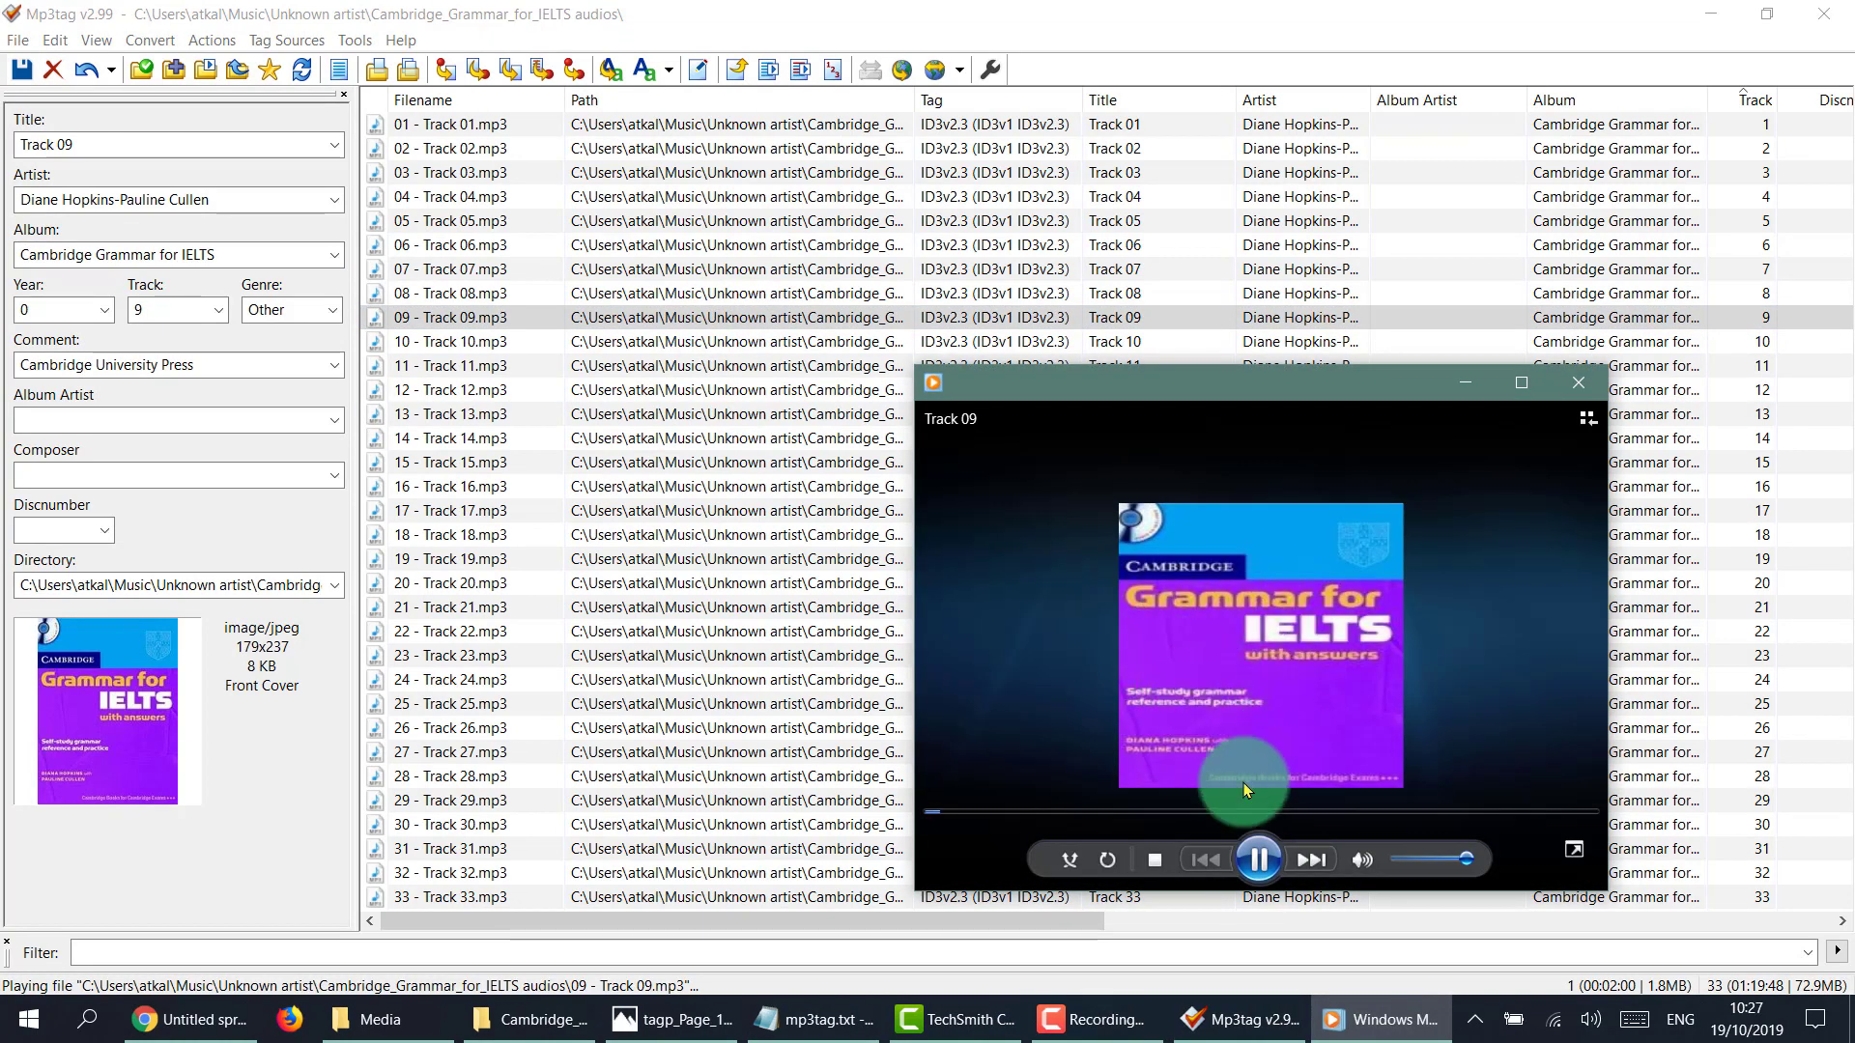
left_click(1257, 857)
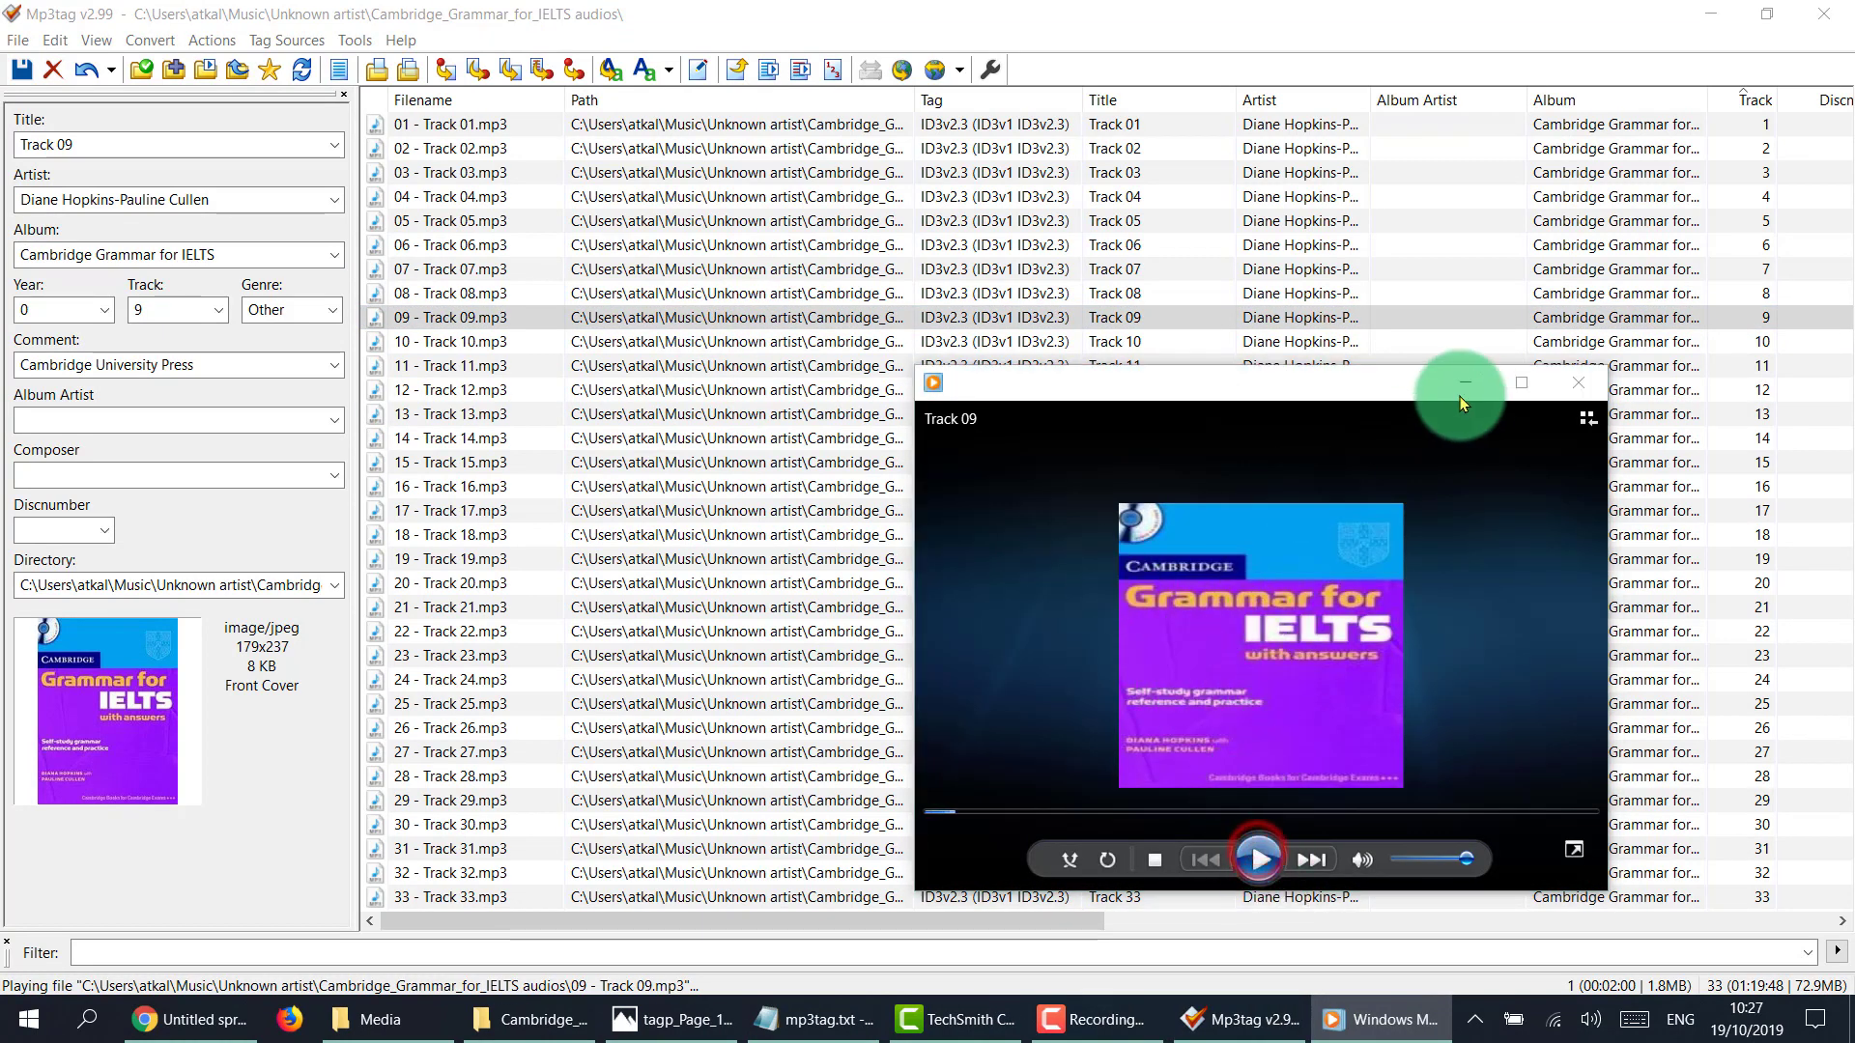
left_click(1579, 384)
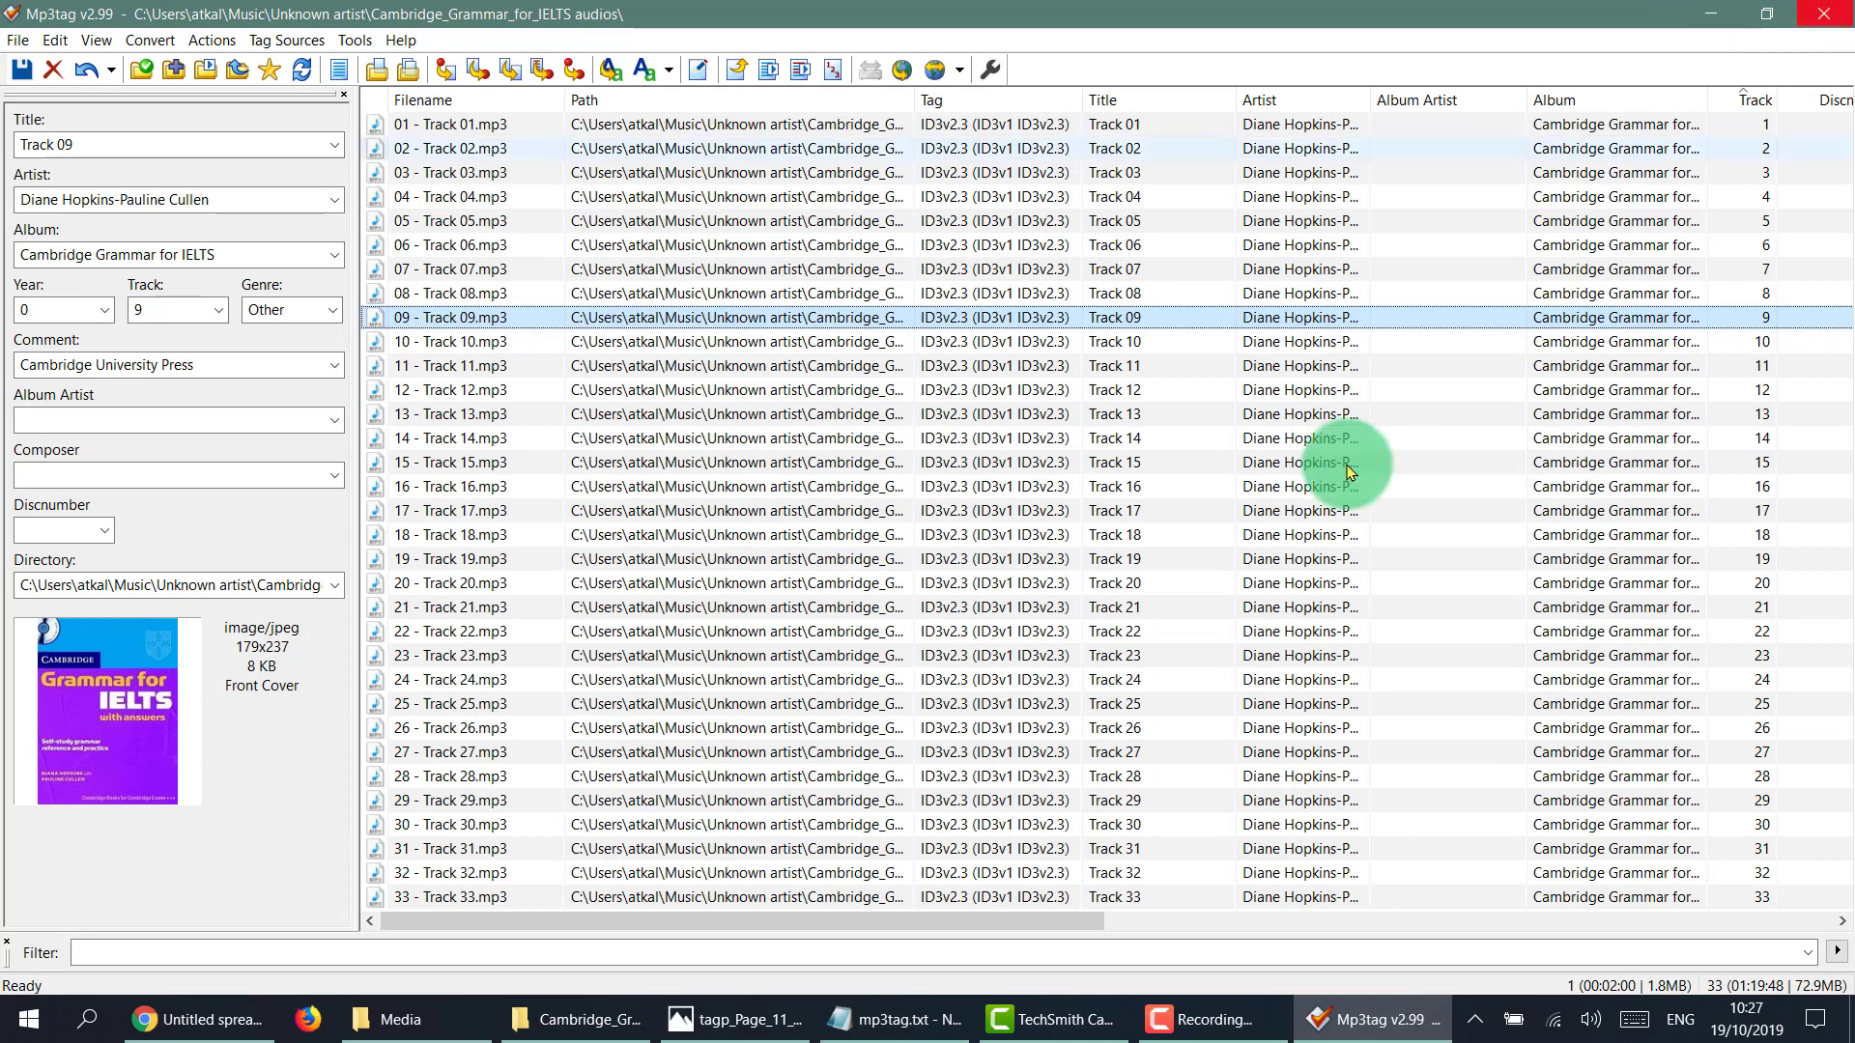
left_click(570, 1038)
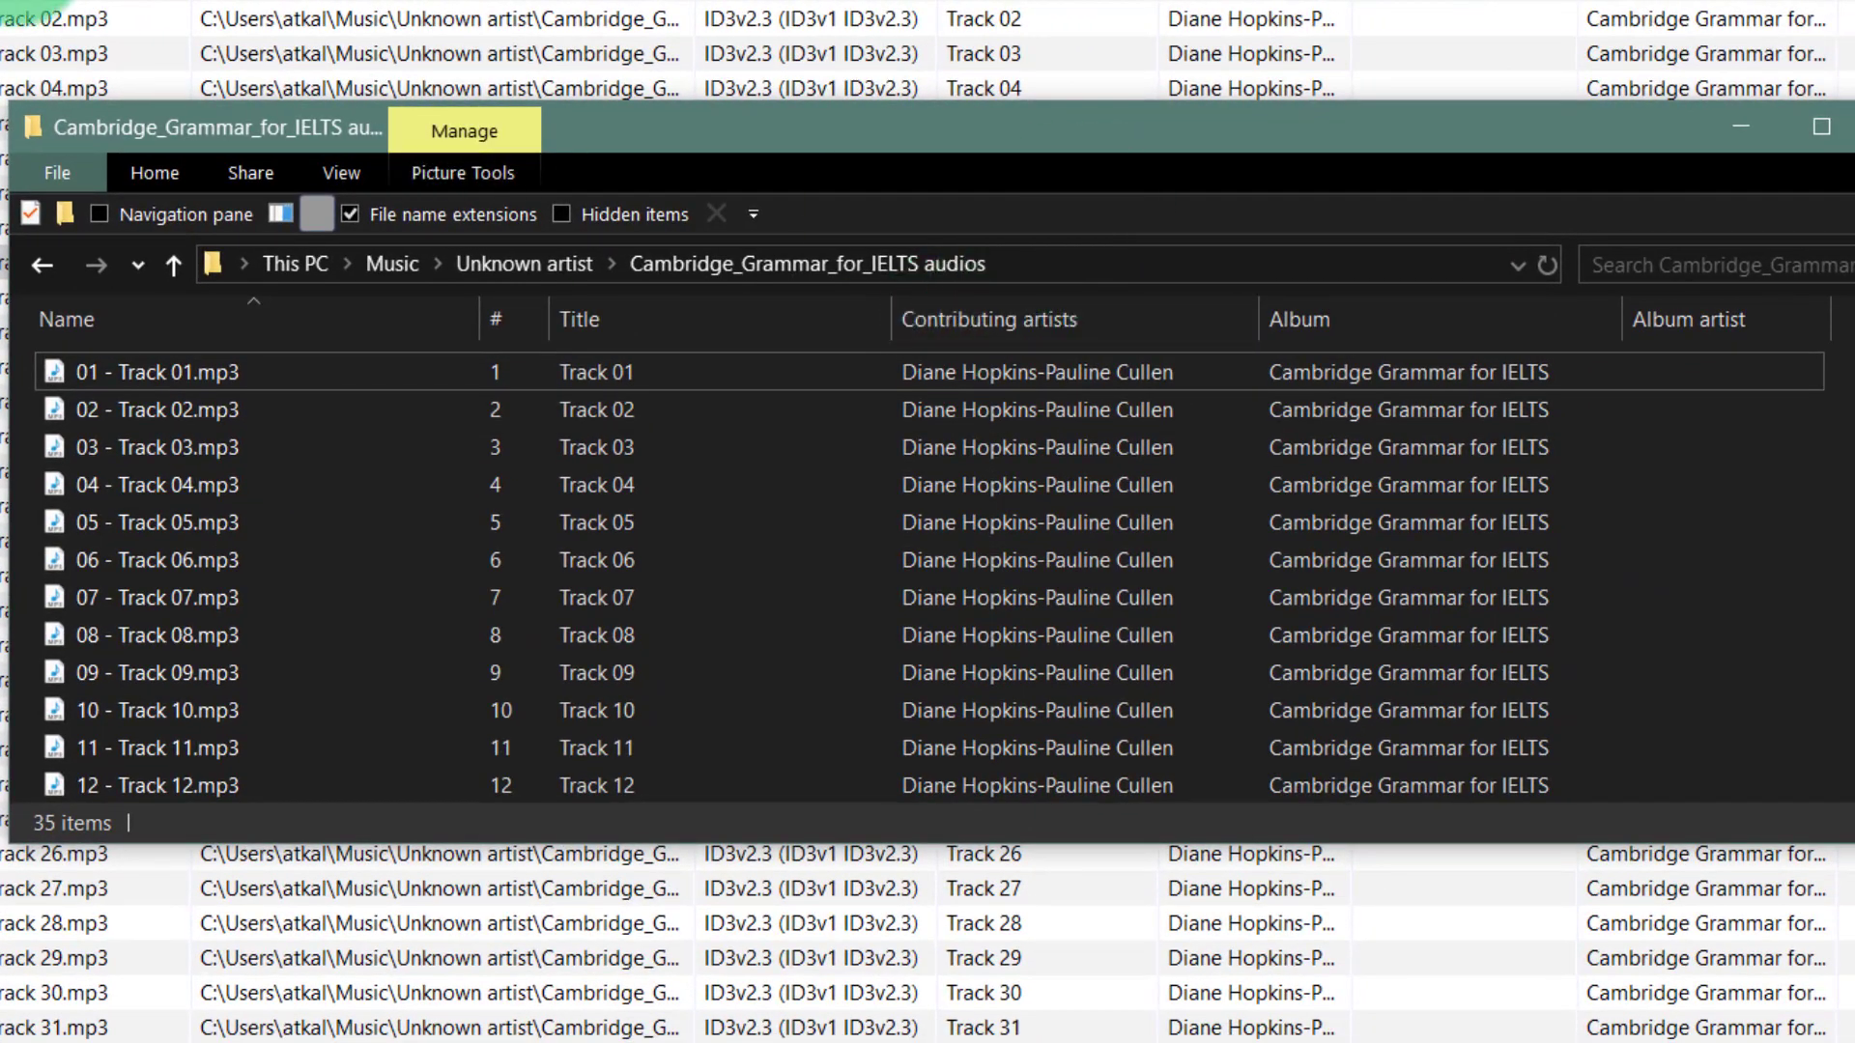
Copy the Artist value into the Album Artist field for all tracks and save the tags.
left_click(5, 8)
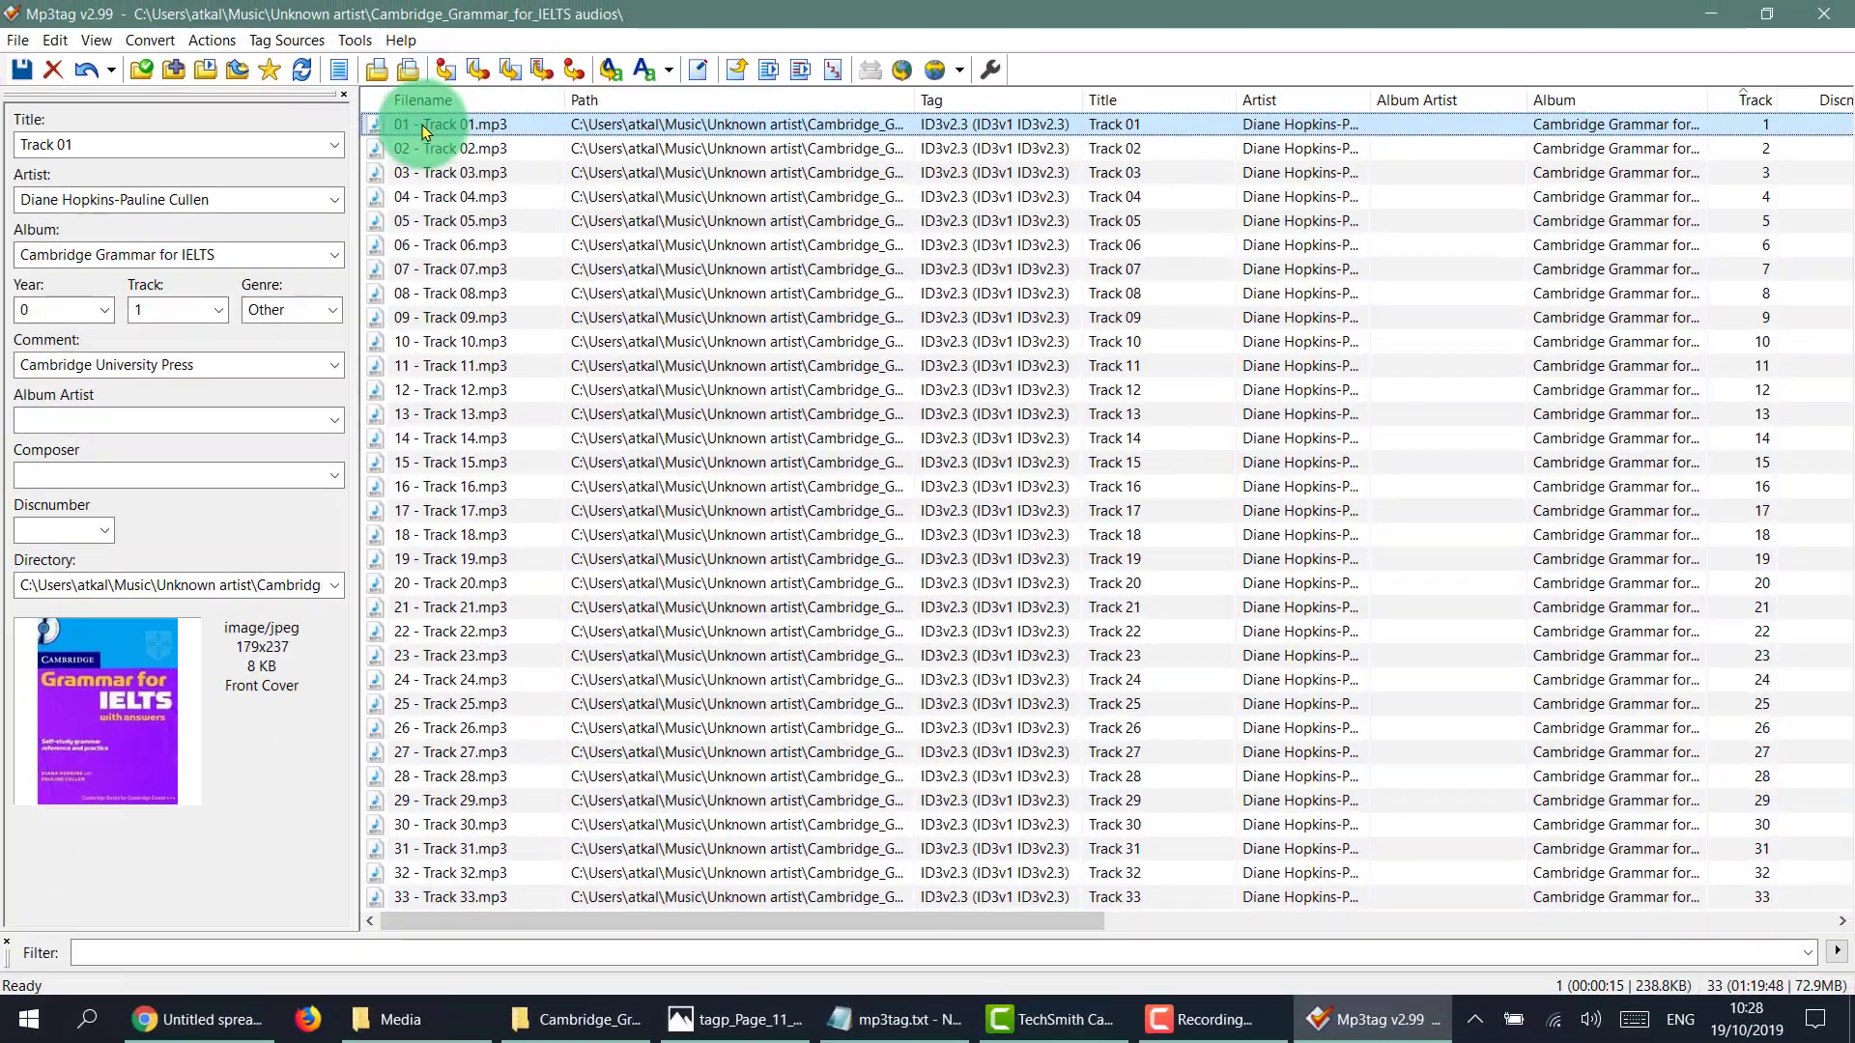
key("ctrl+a")
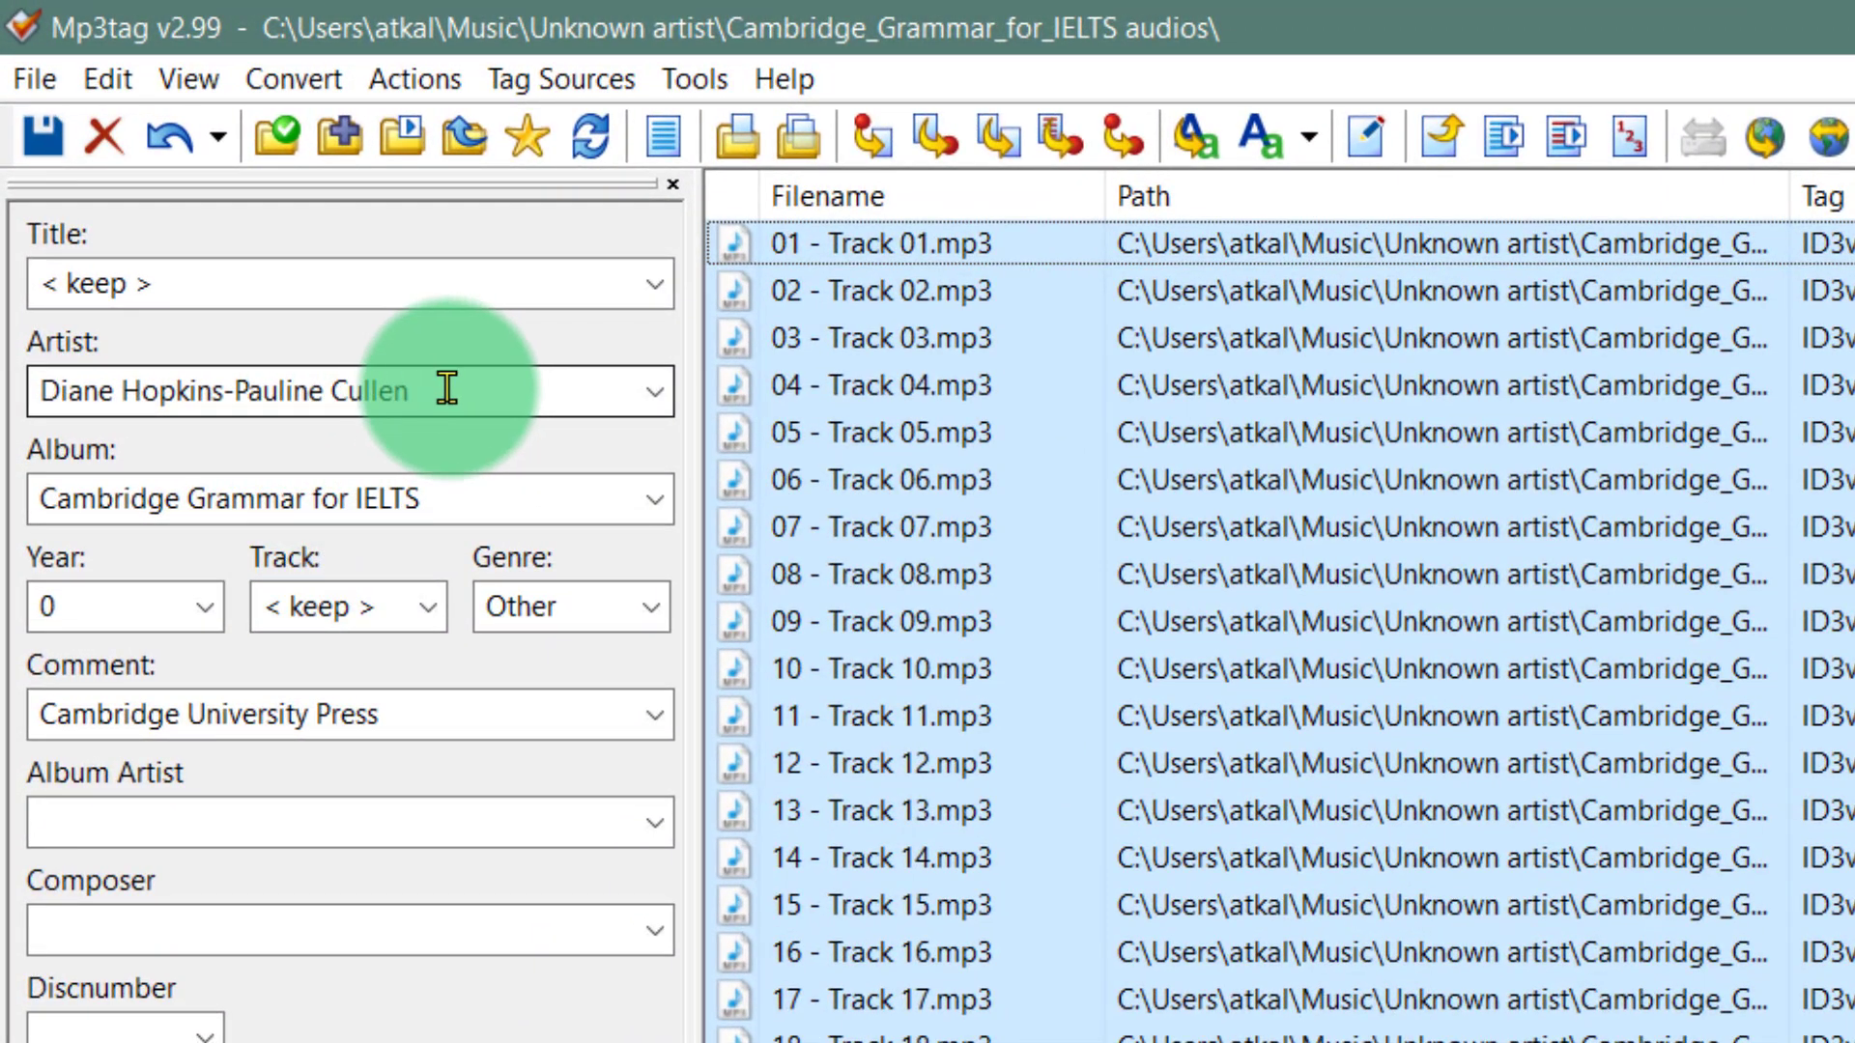
left_click(447, 387)
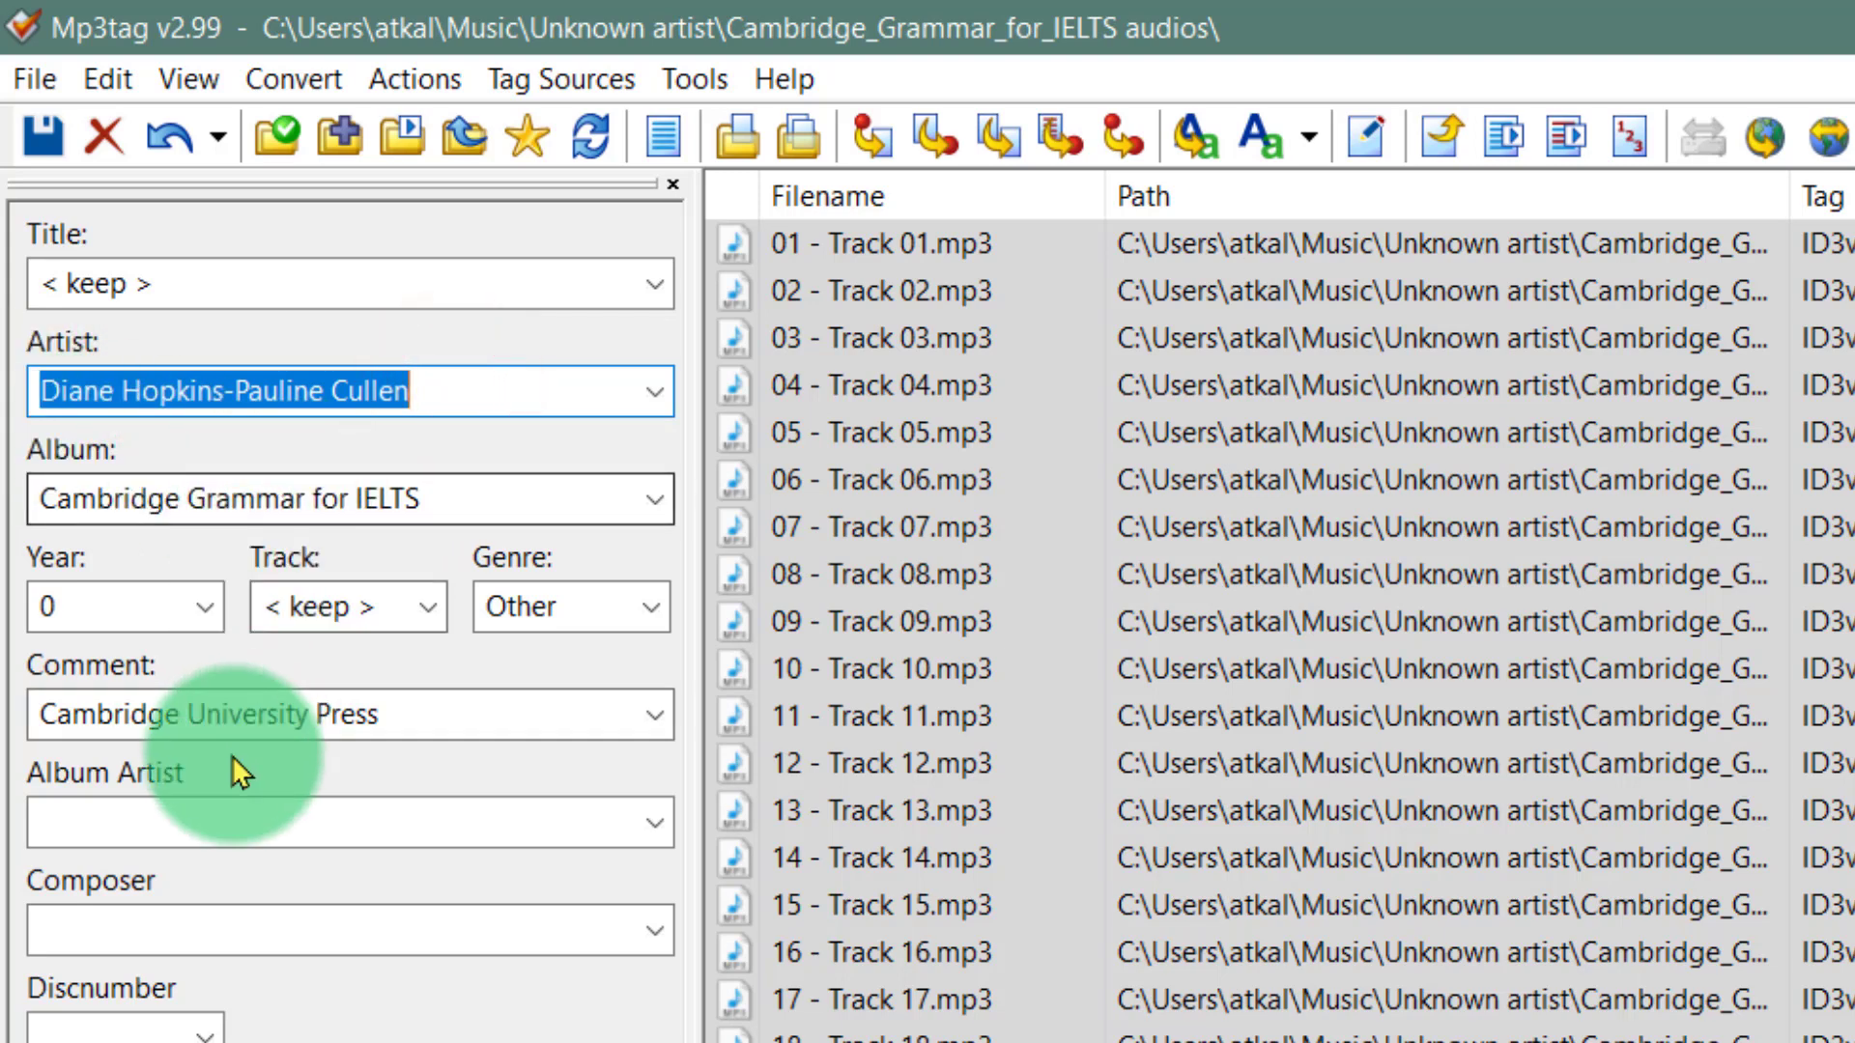
left_click(171, 831)
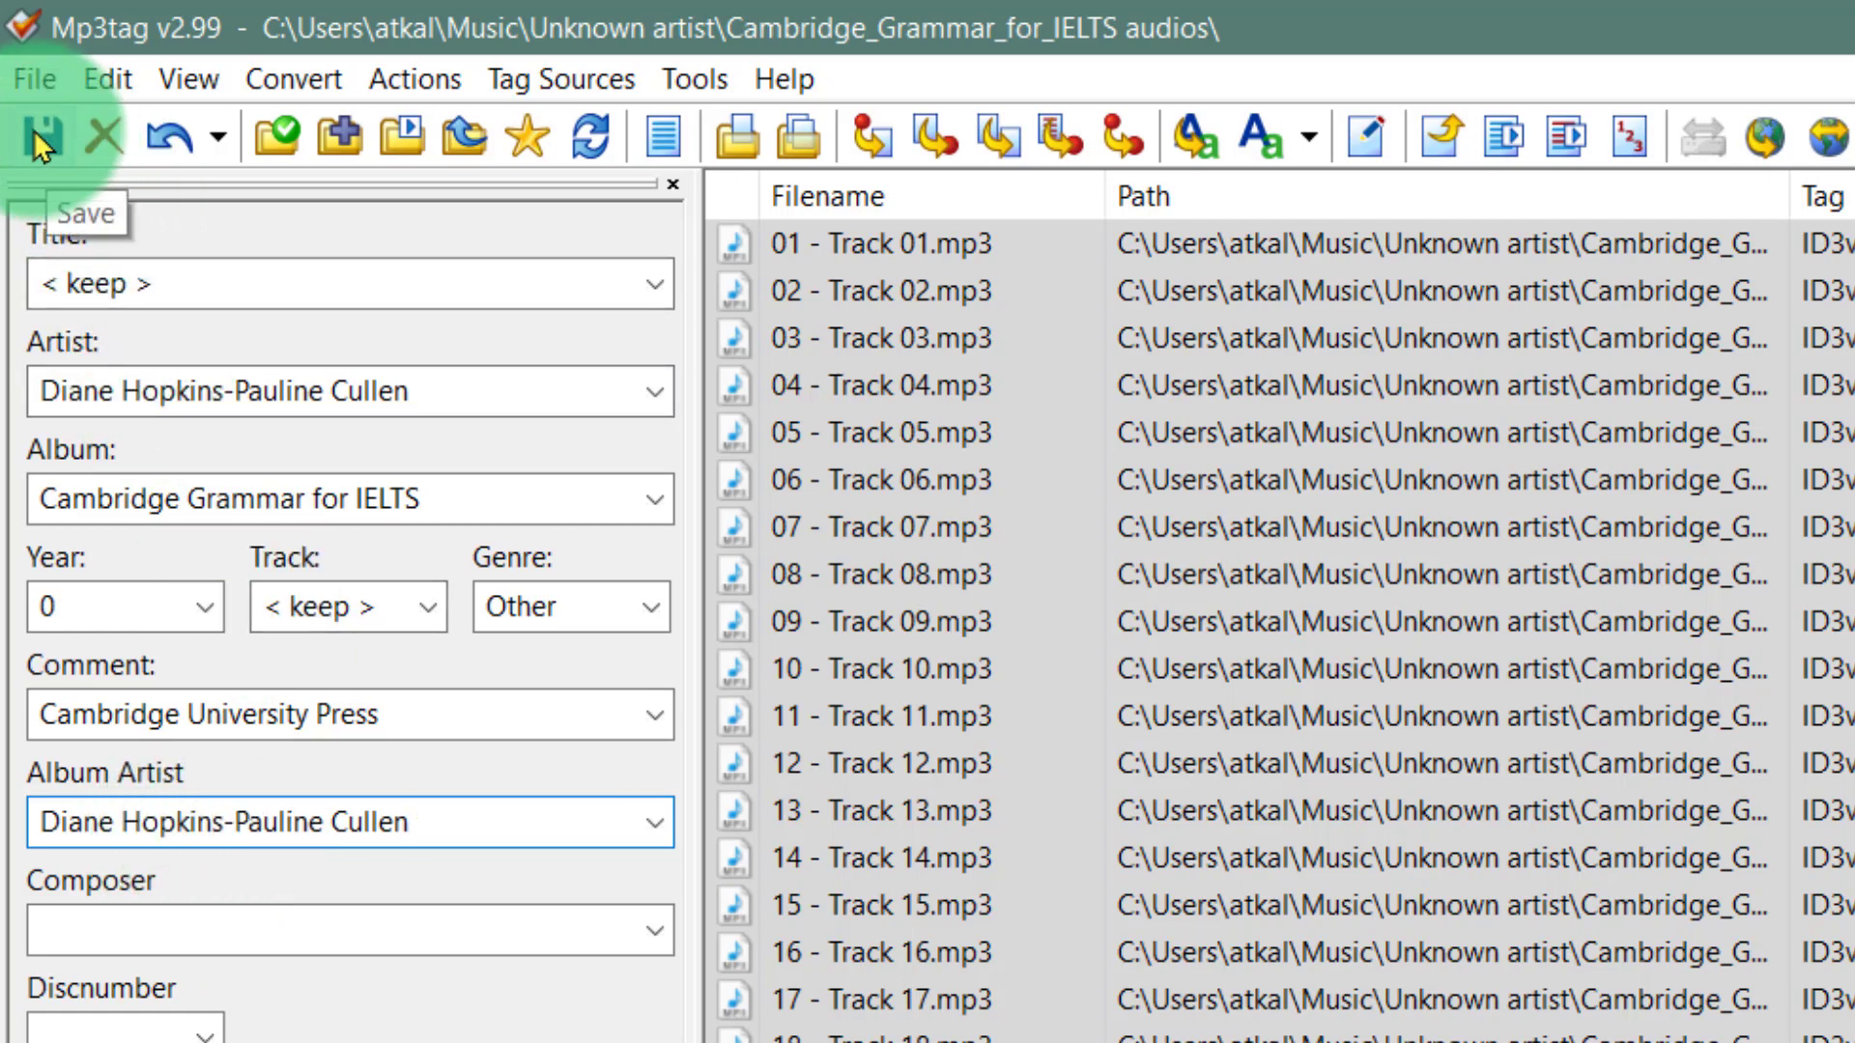
left_click(37, 140)
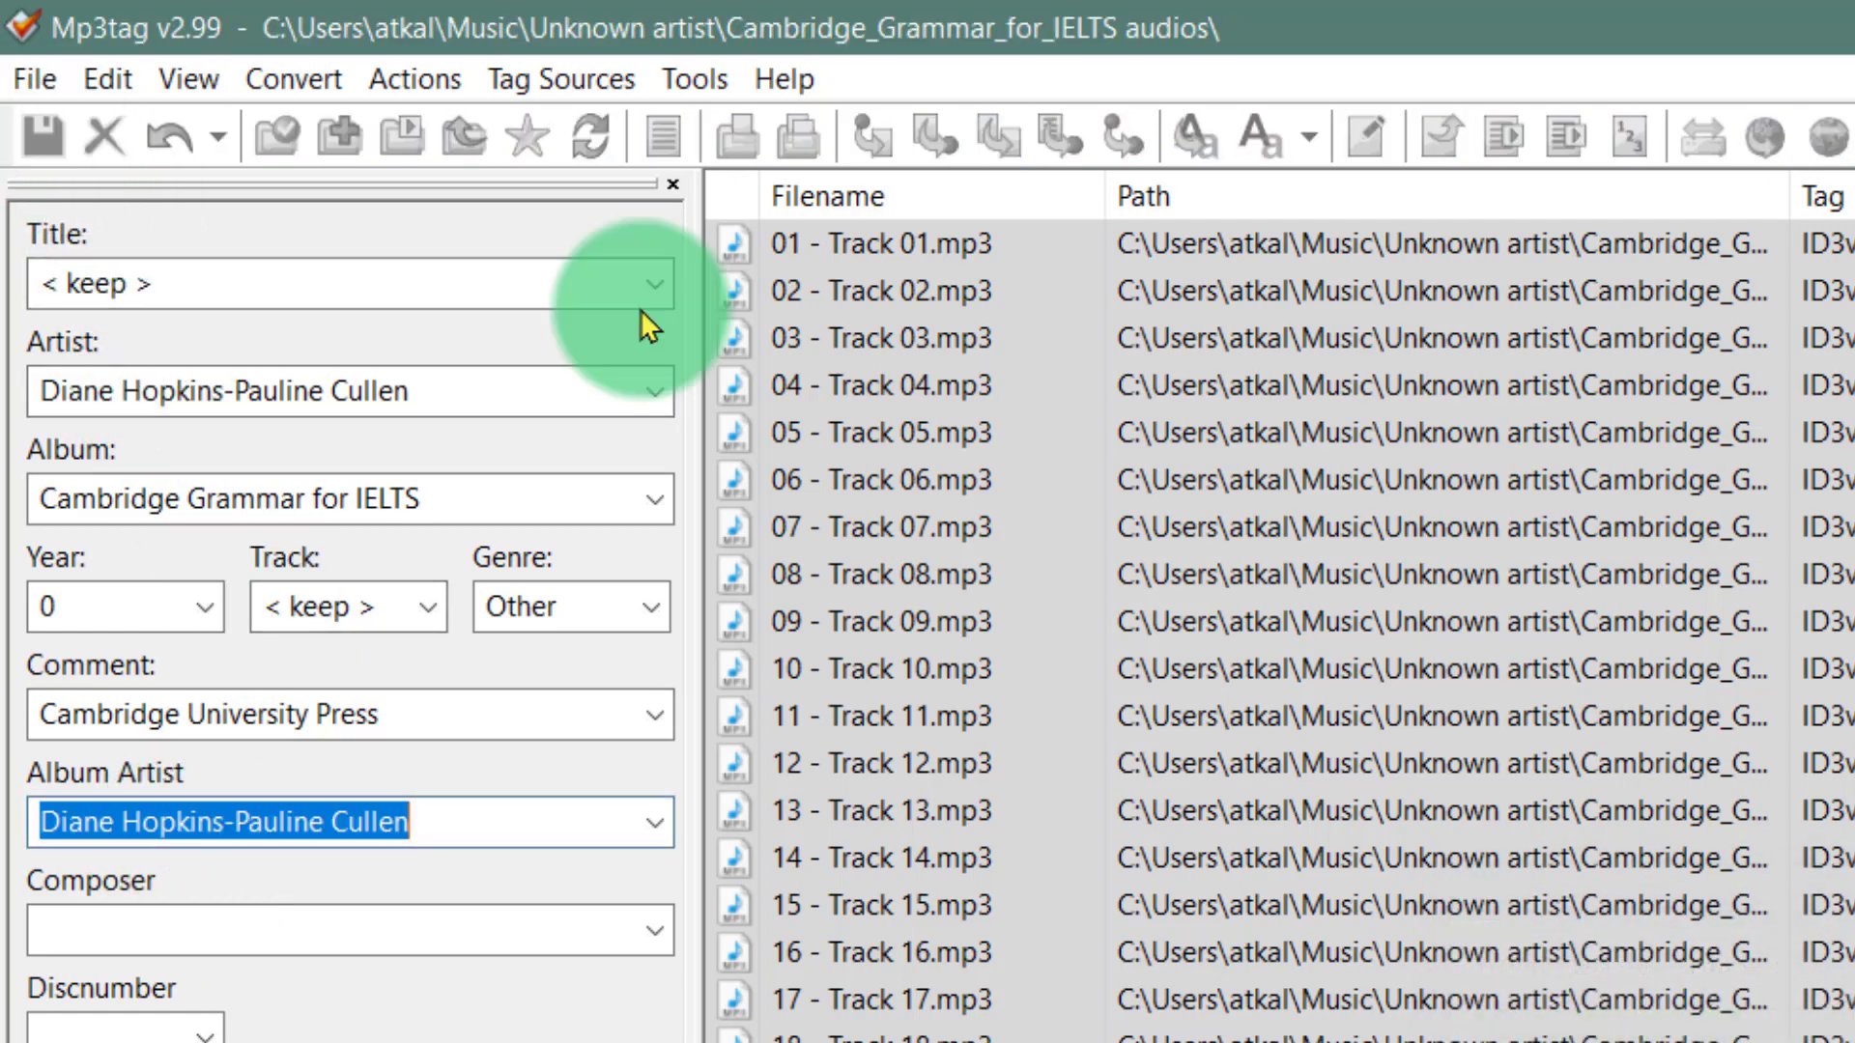
key("Return")
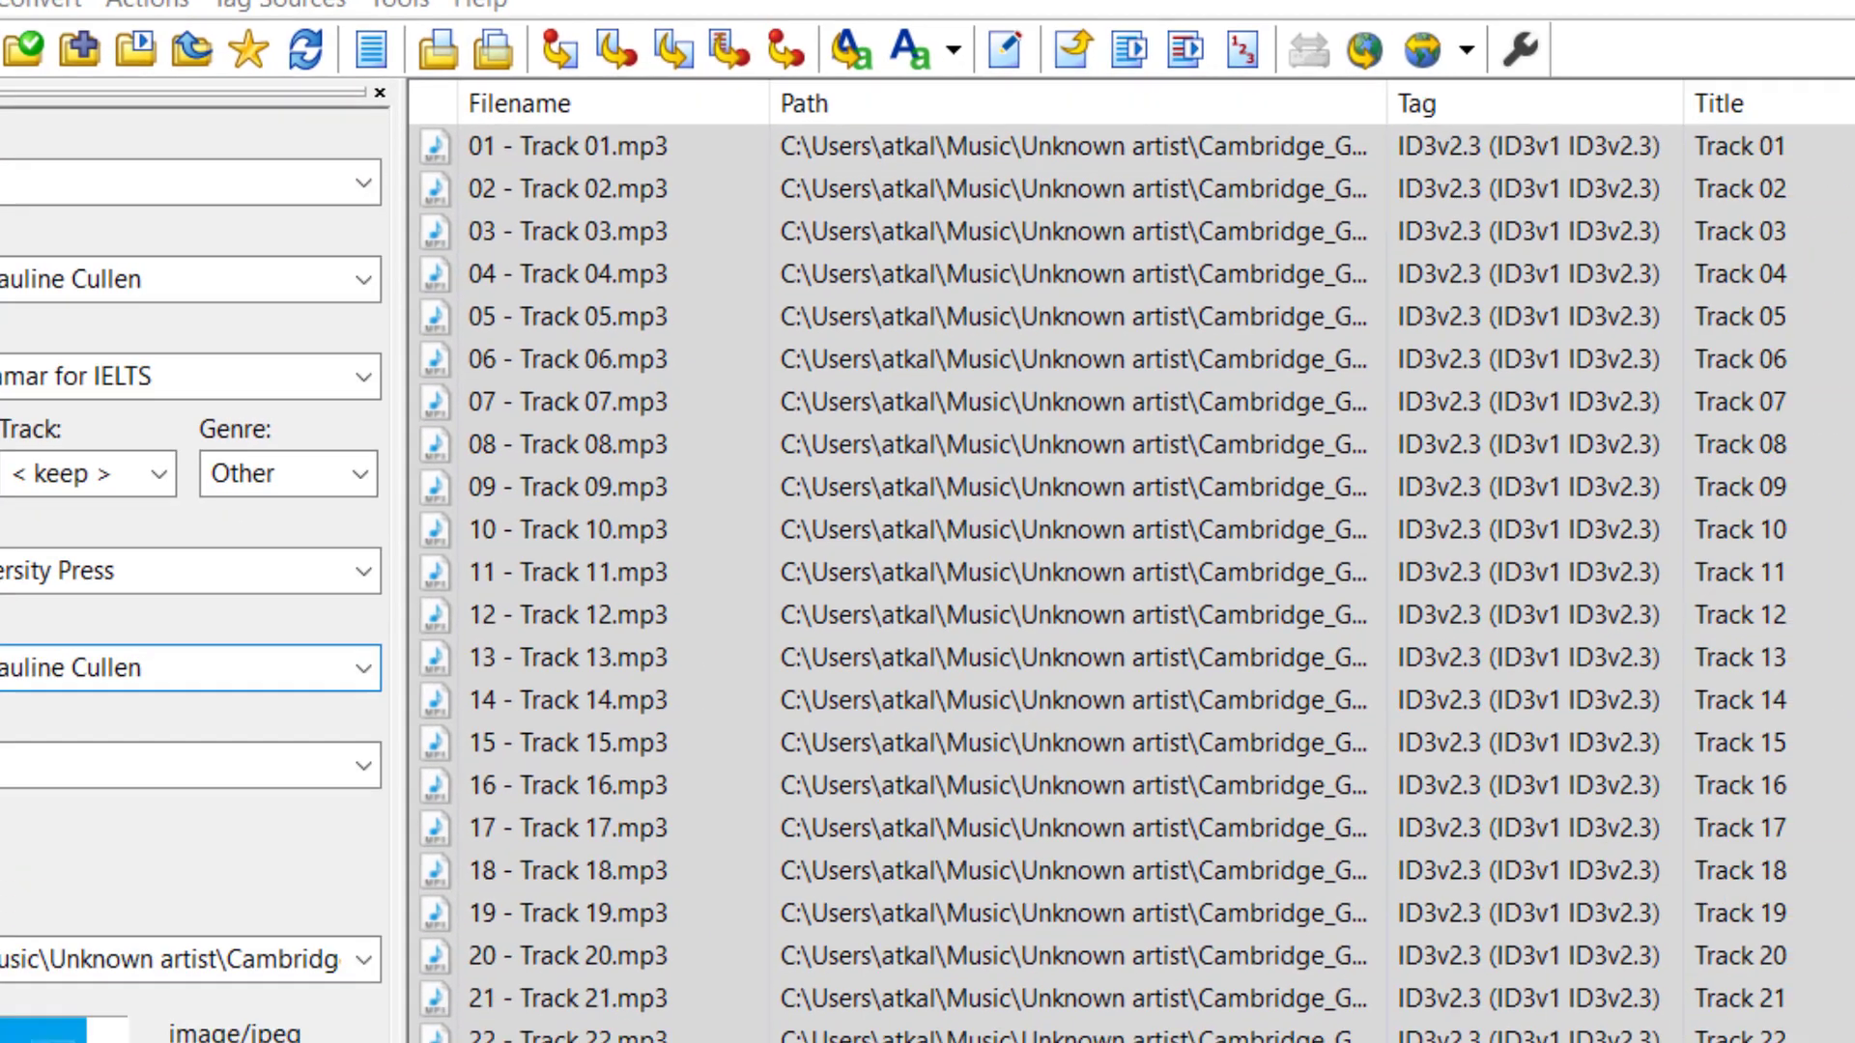
Switch to the Cambridge_Grammar_for_IELTS audios folder in File Explorer and narrow its Title and Name columns.
key("alt+Tab")
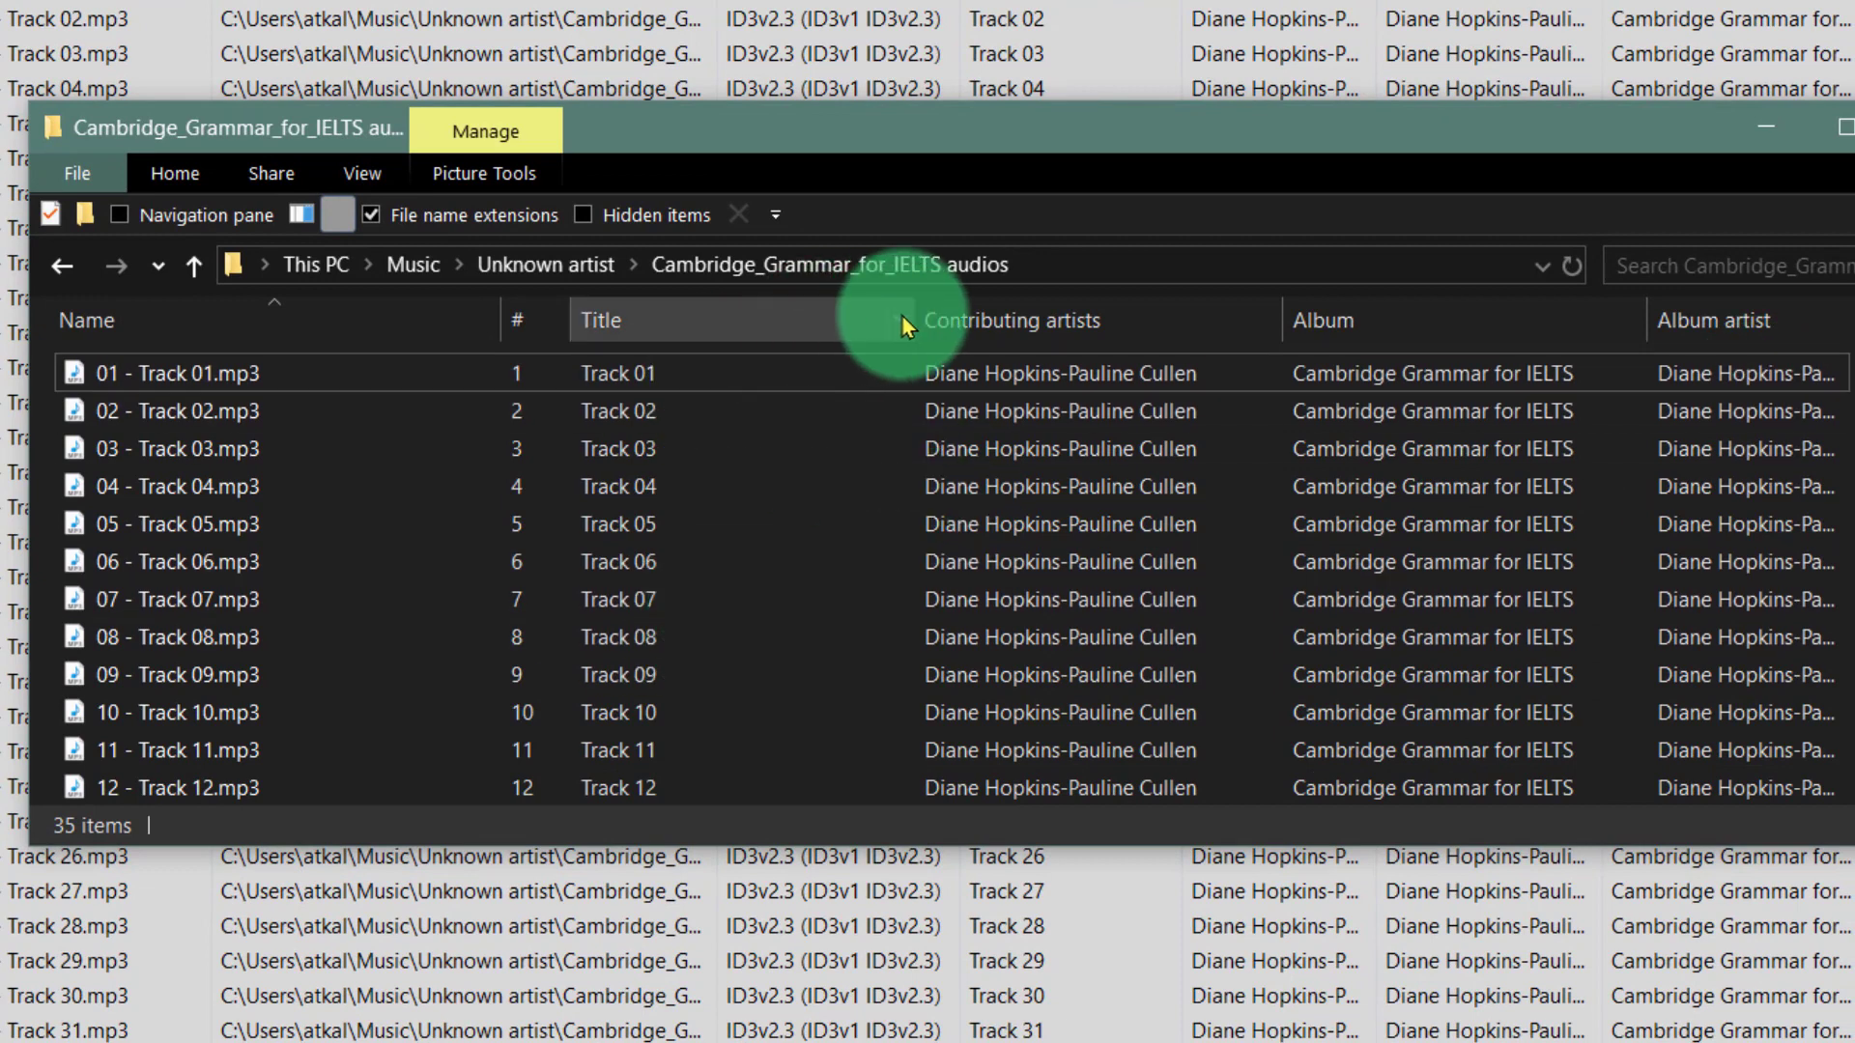
left_click_drag(921, 303, 749, 309)
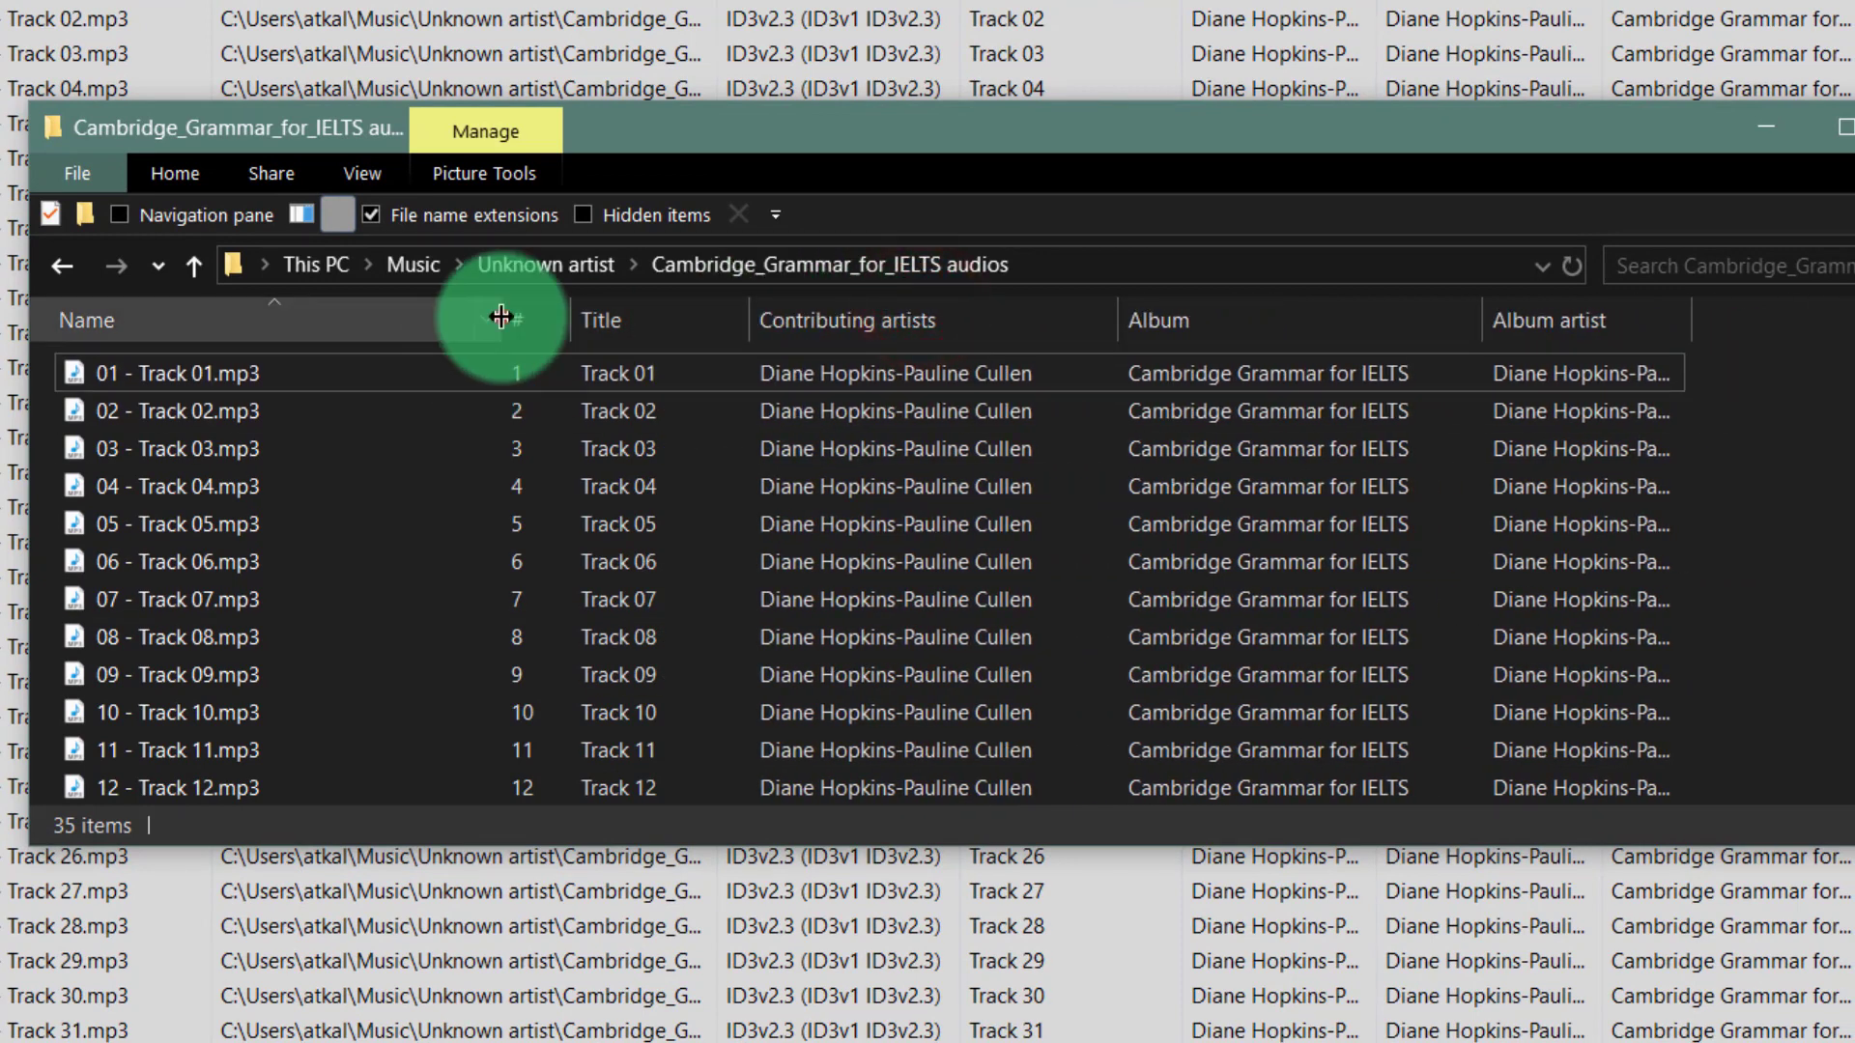
left_click_drag(501, 317, 343, 317)
Play 04 - Track 04.mp3 to check its title and cover art, and close the player.
left_click(179, 476)
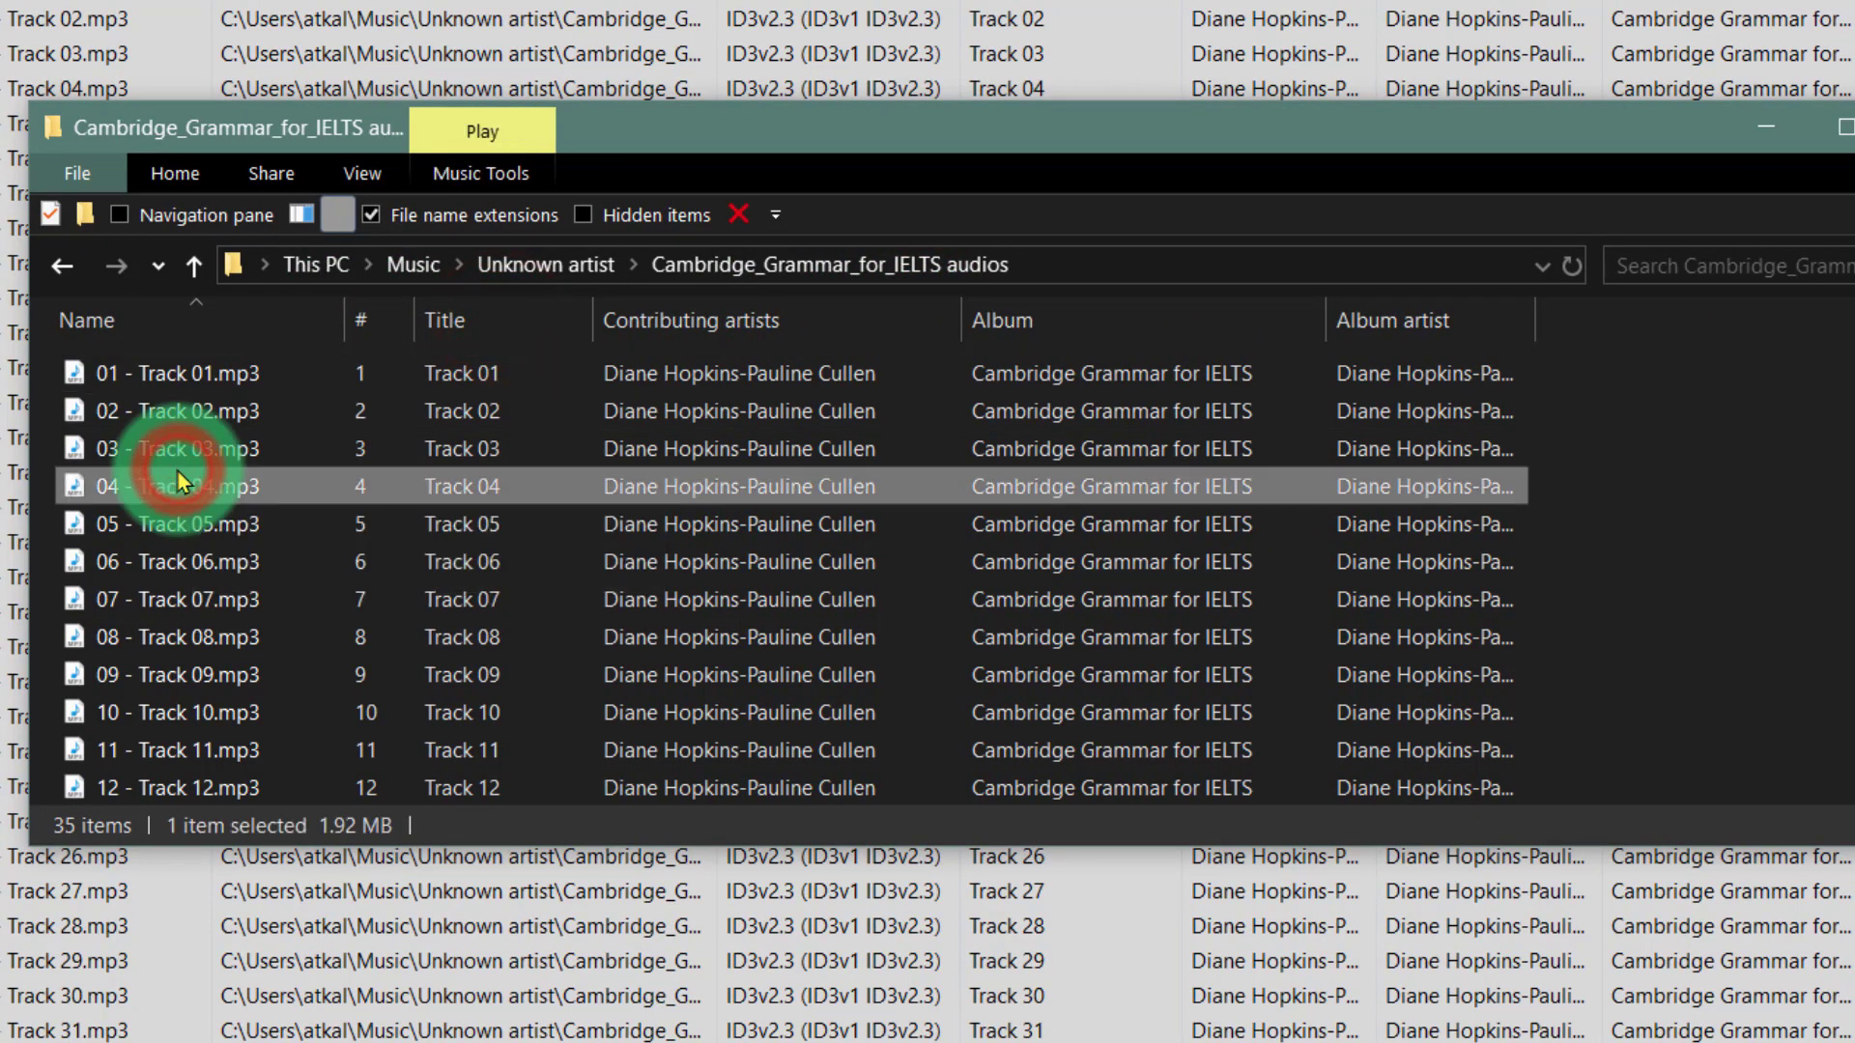
double_click(176, 469)
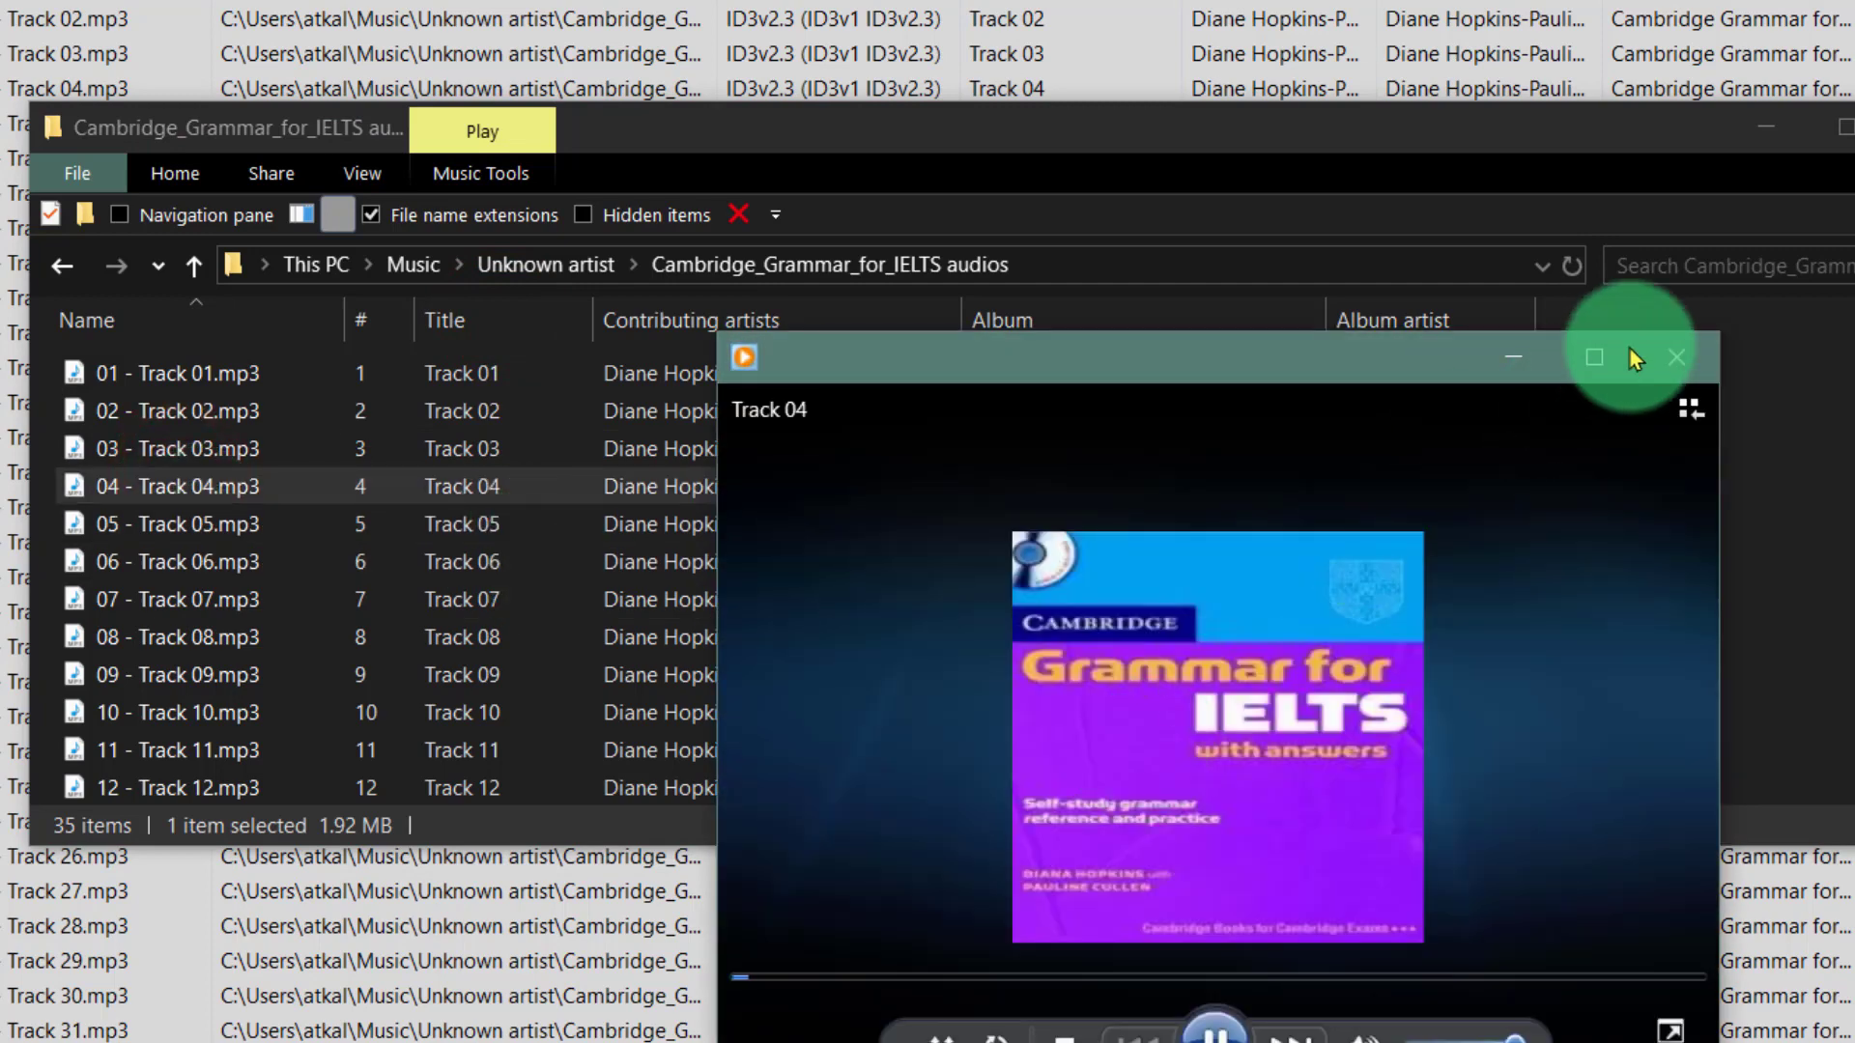
left_click(1684, 362)
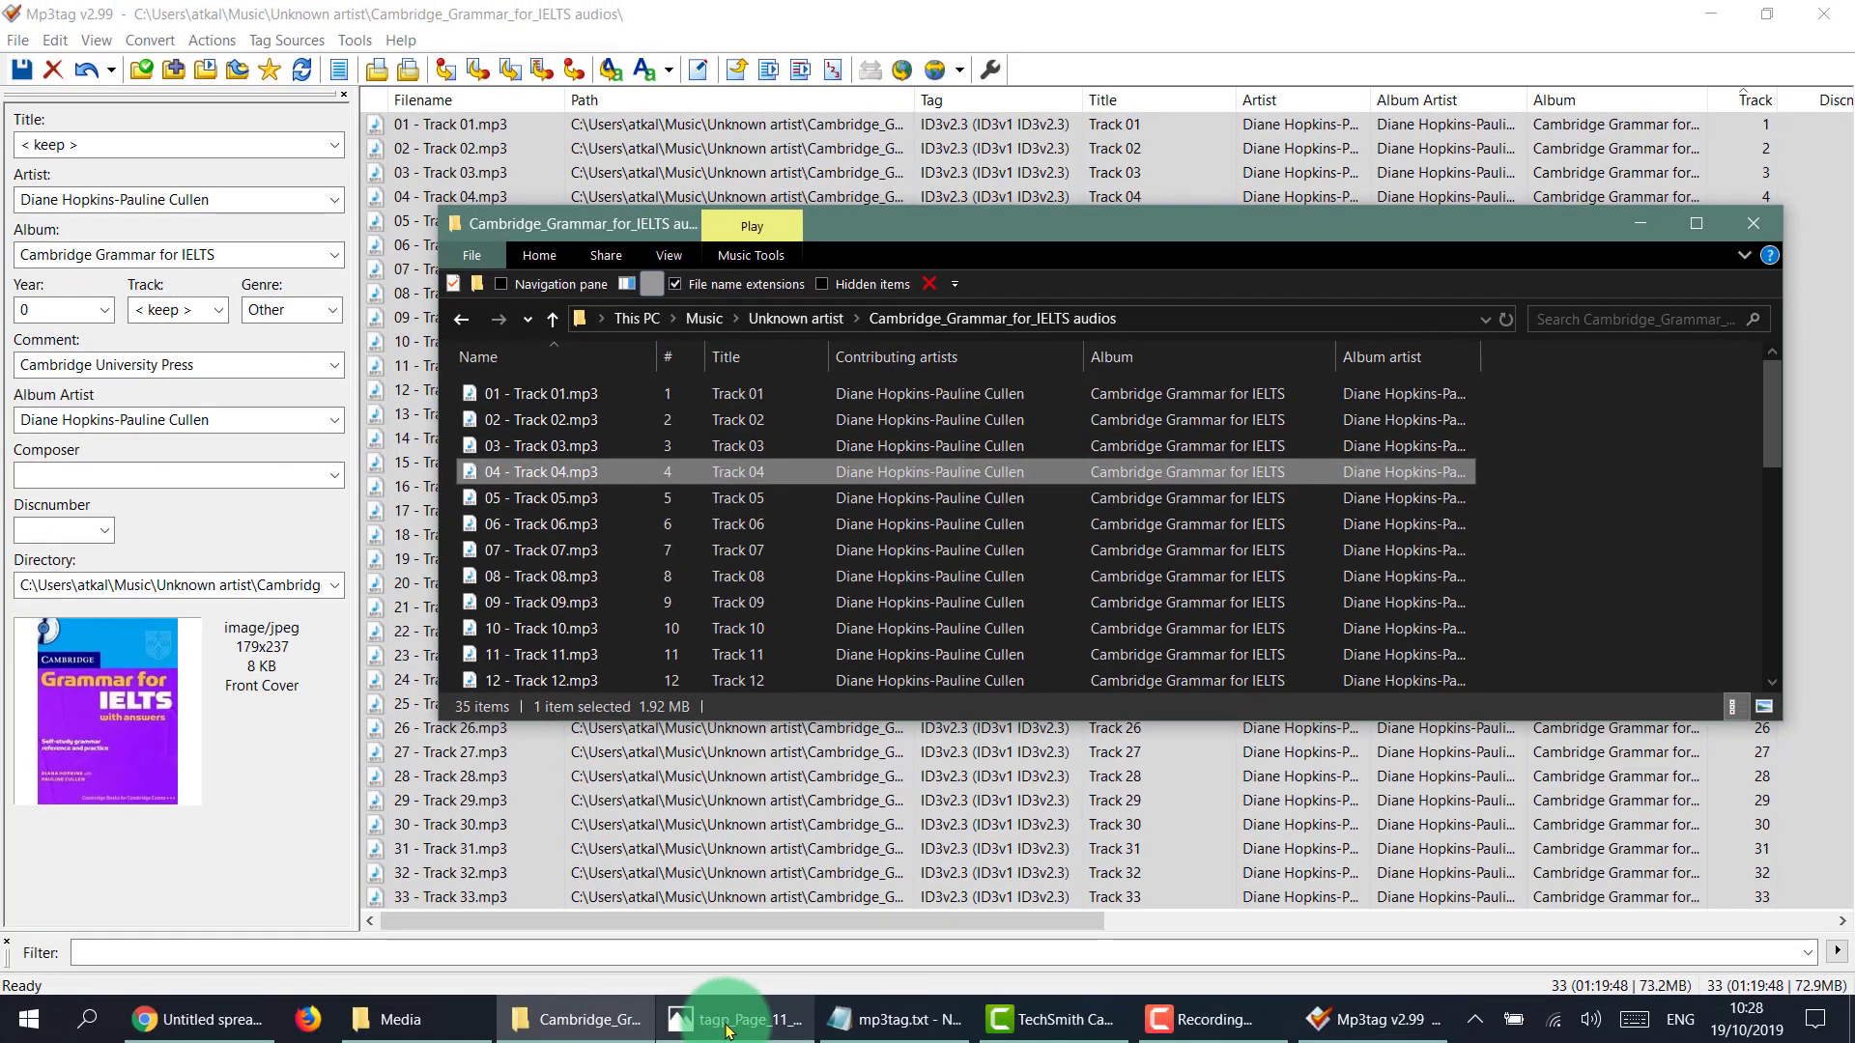
Compare the Before and After images of the tagged audio folders in Photos, and close Photos and the audio folder window.
left_click(728, 1021)
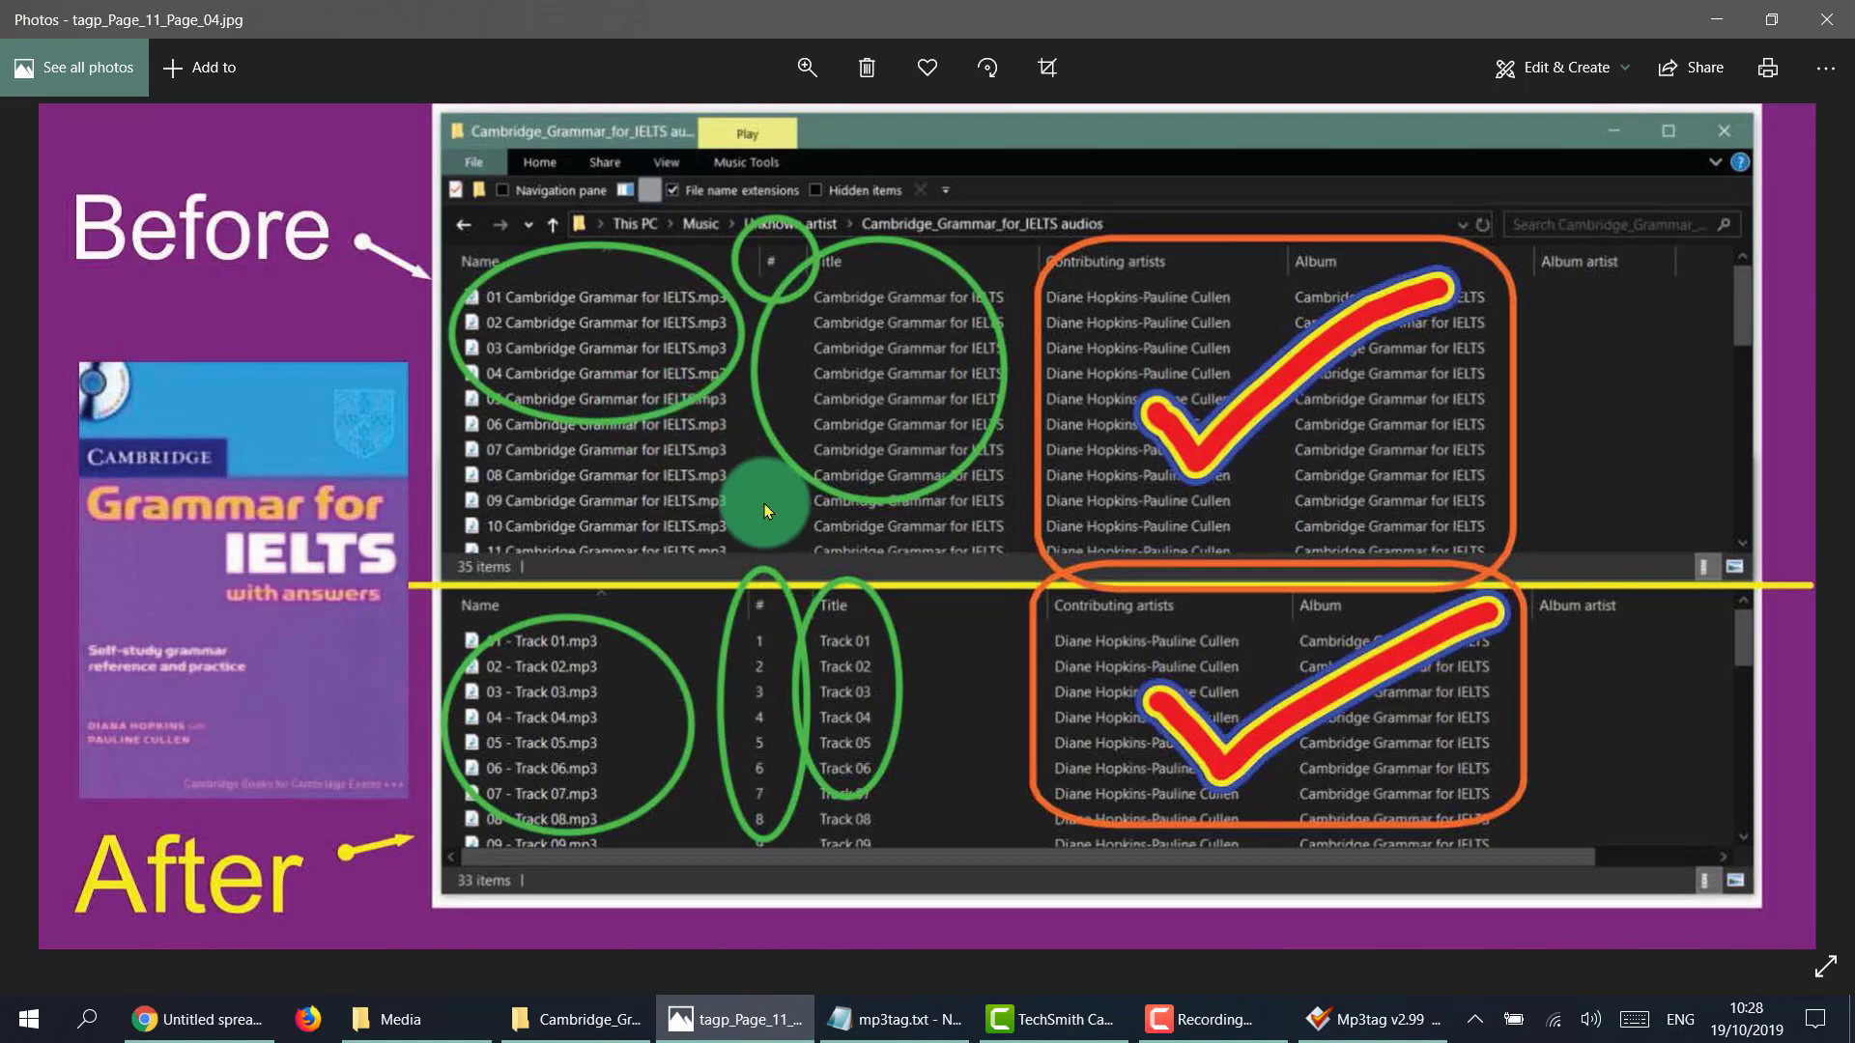
key("Left")
key("Left")
key("Right")
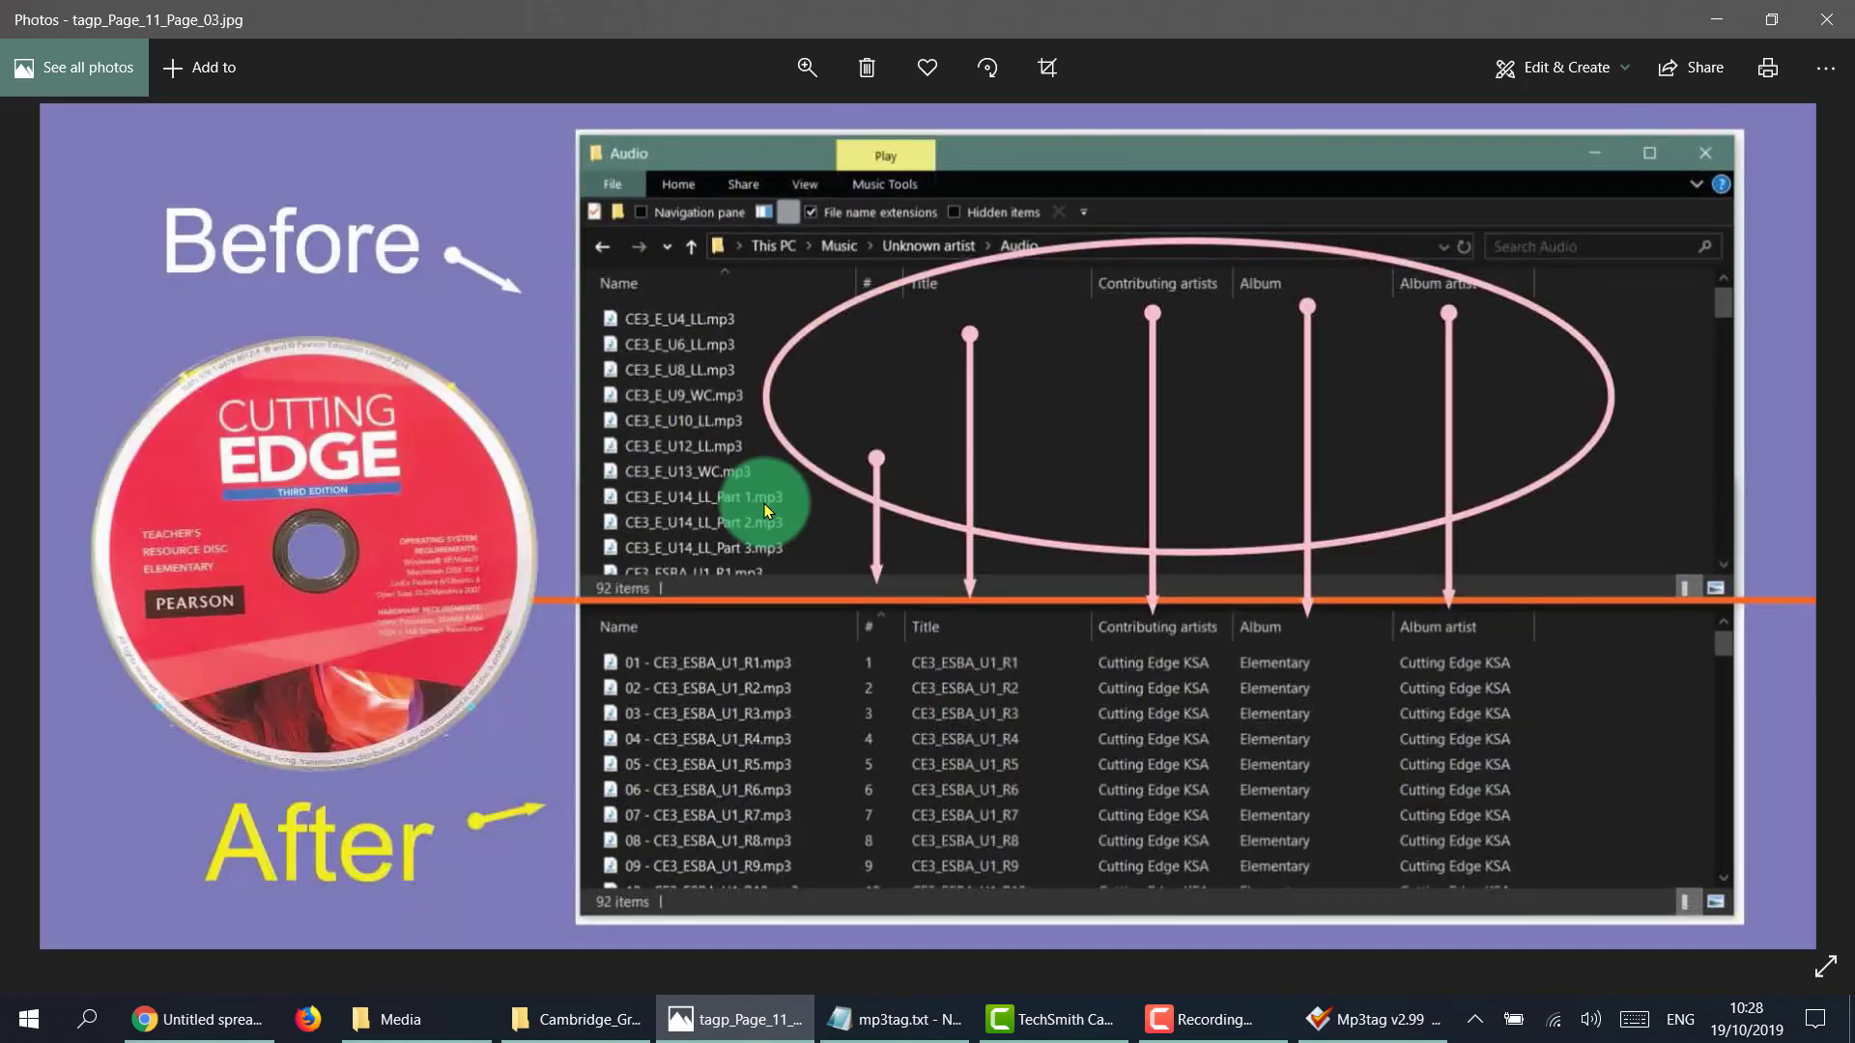
key("Right")
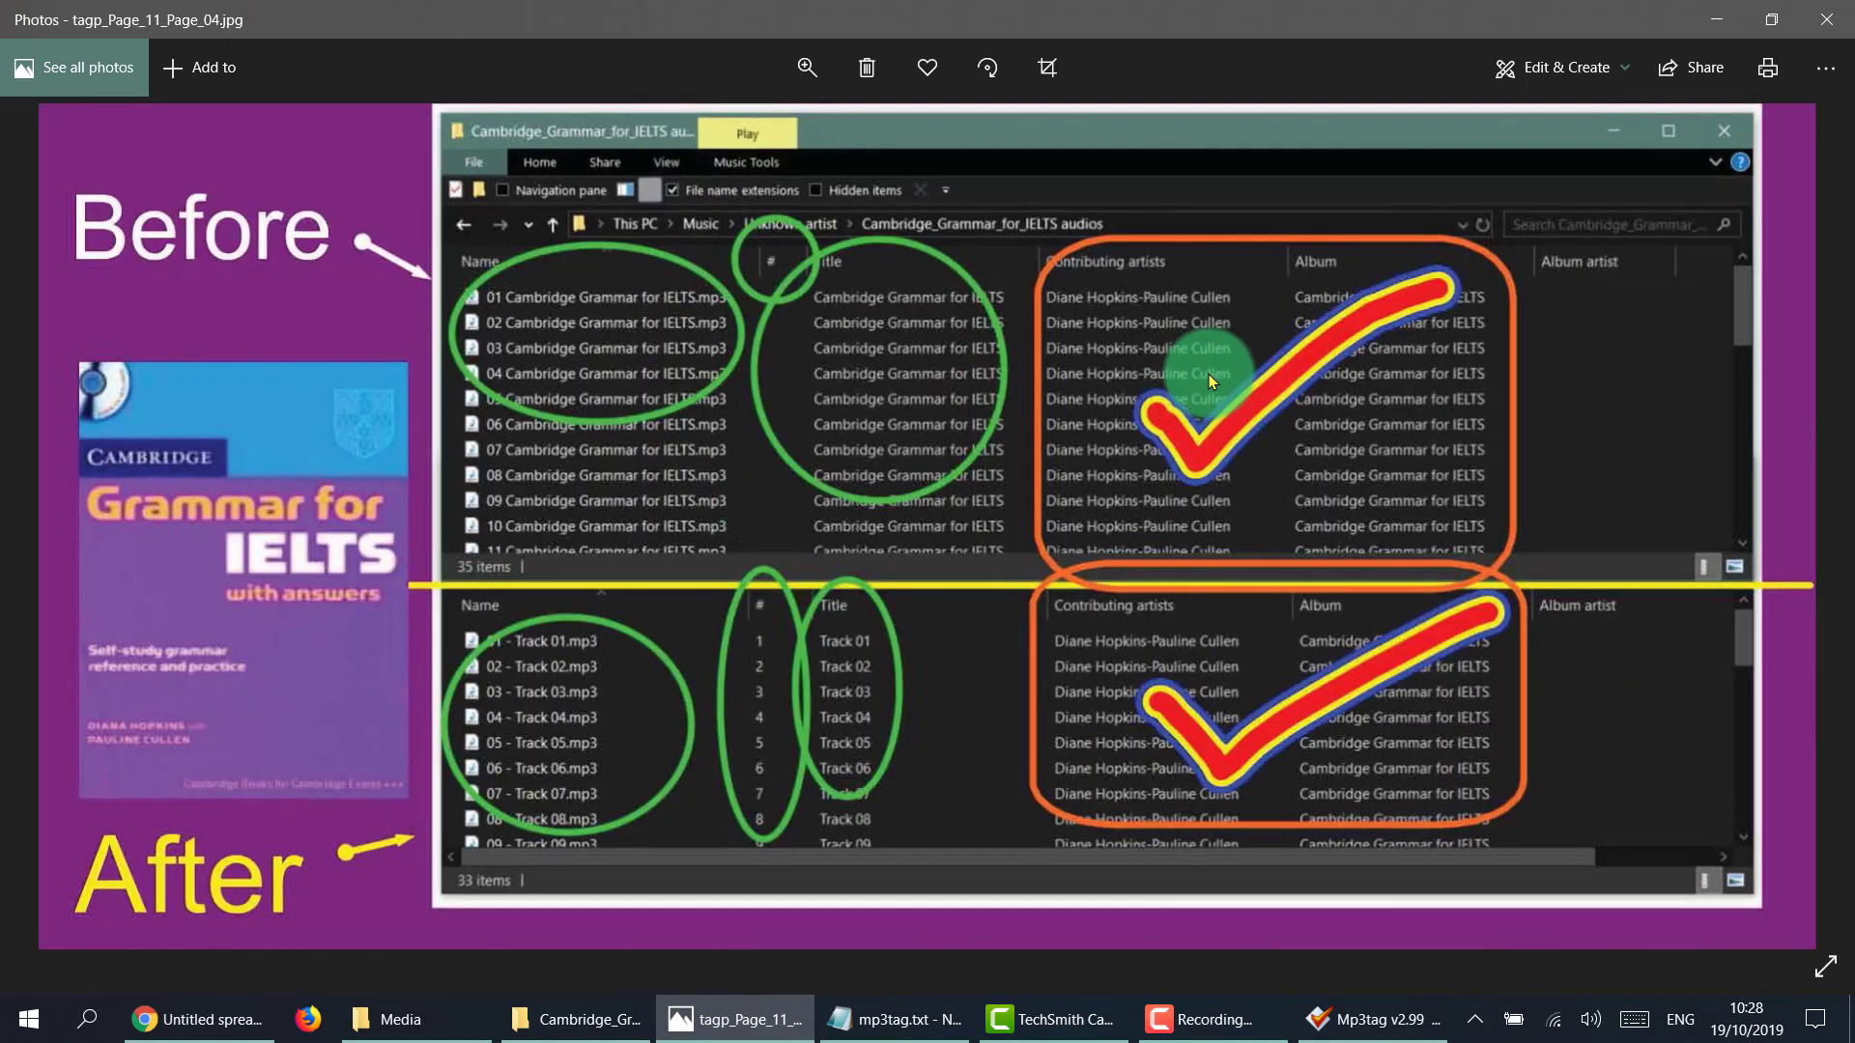
left_click(1823, 21)
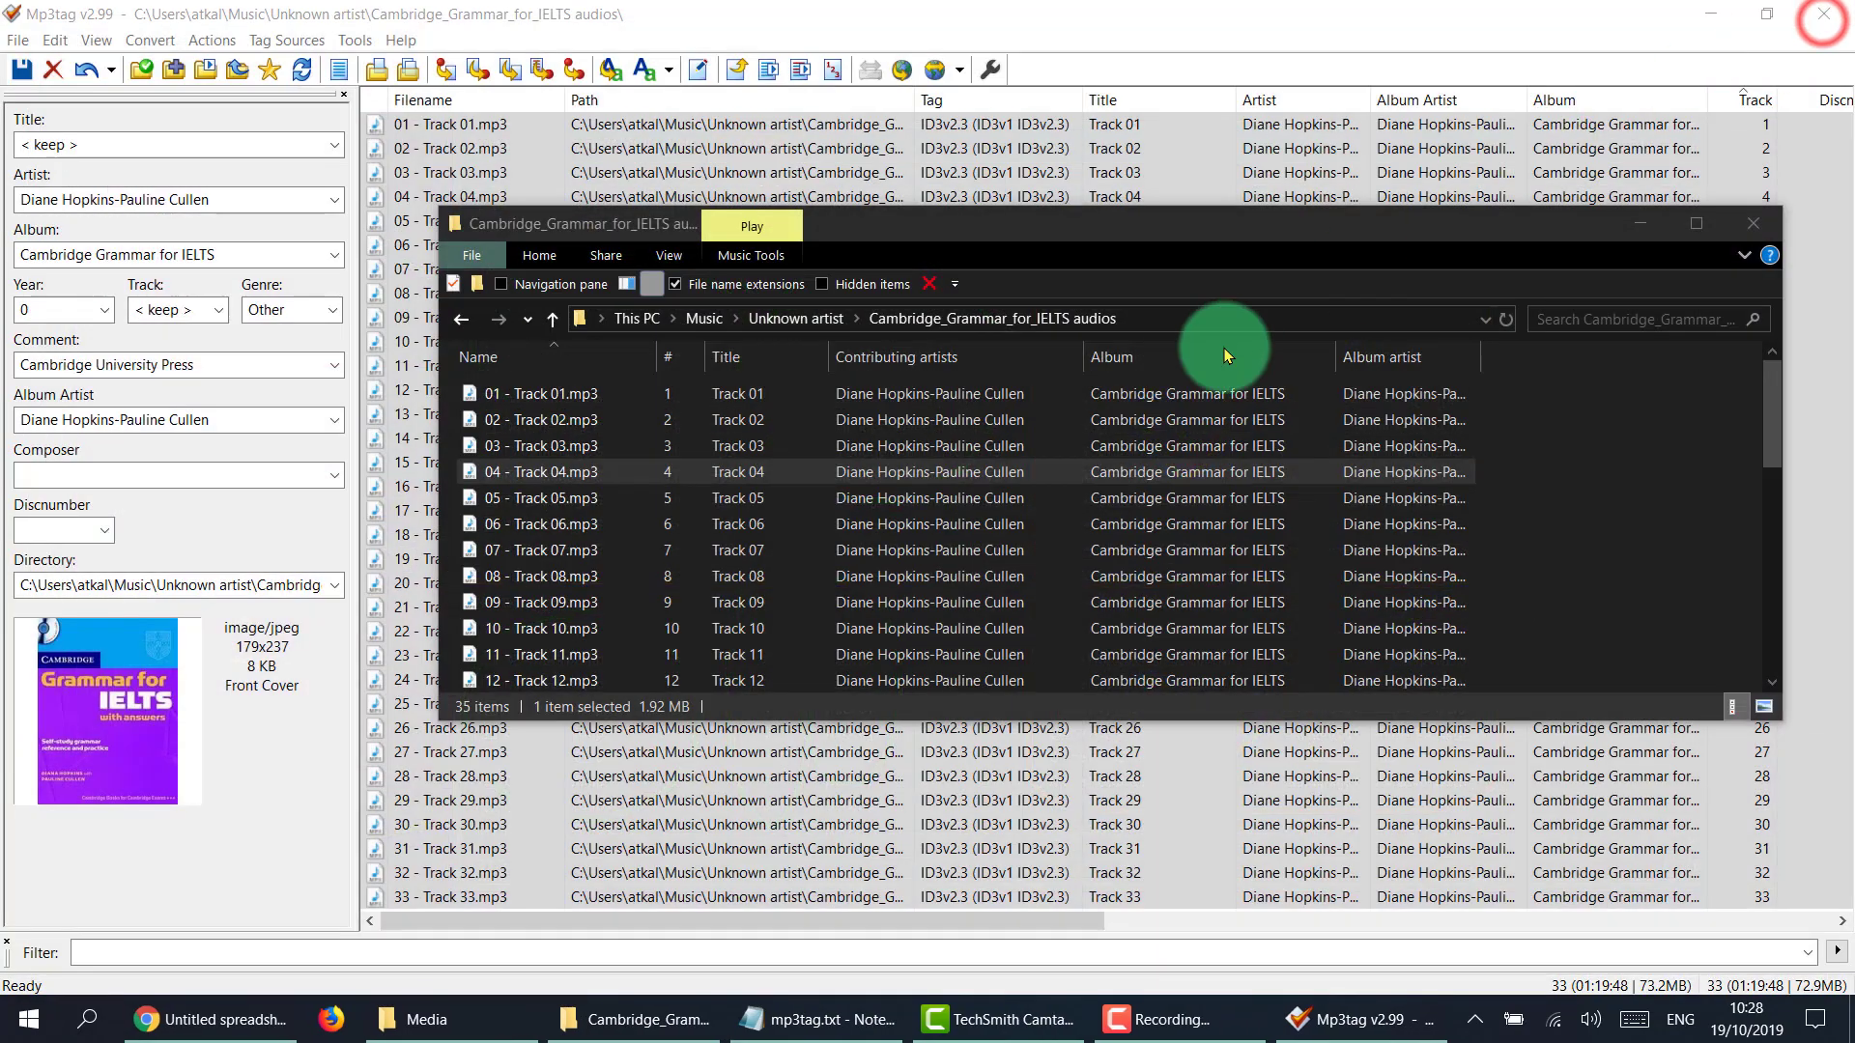
left_click(1752, 225)
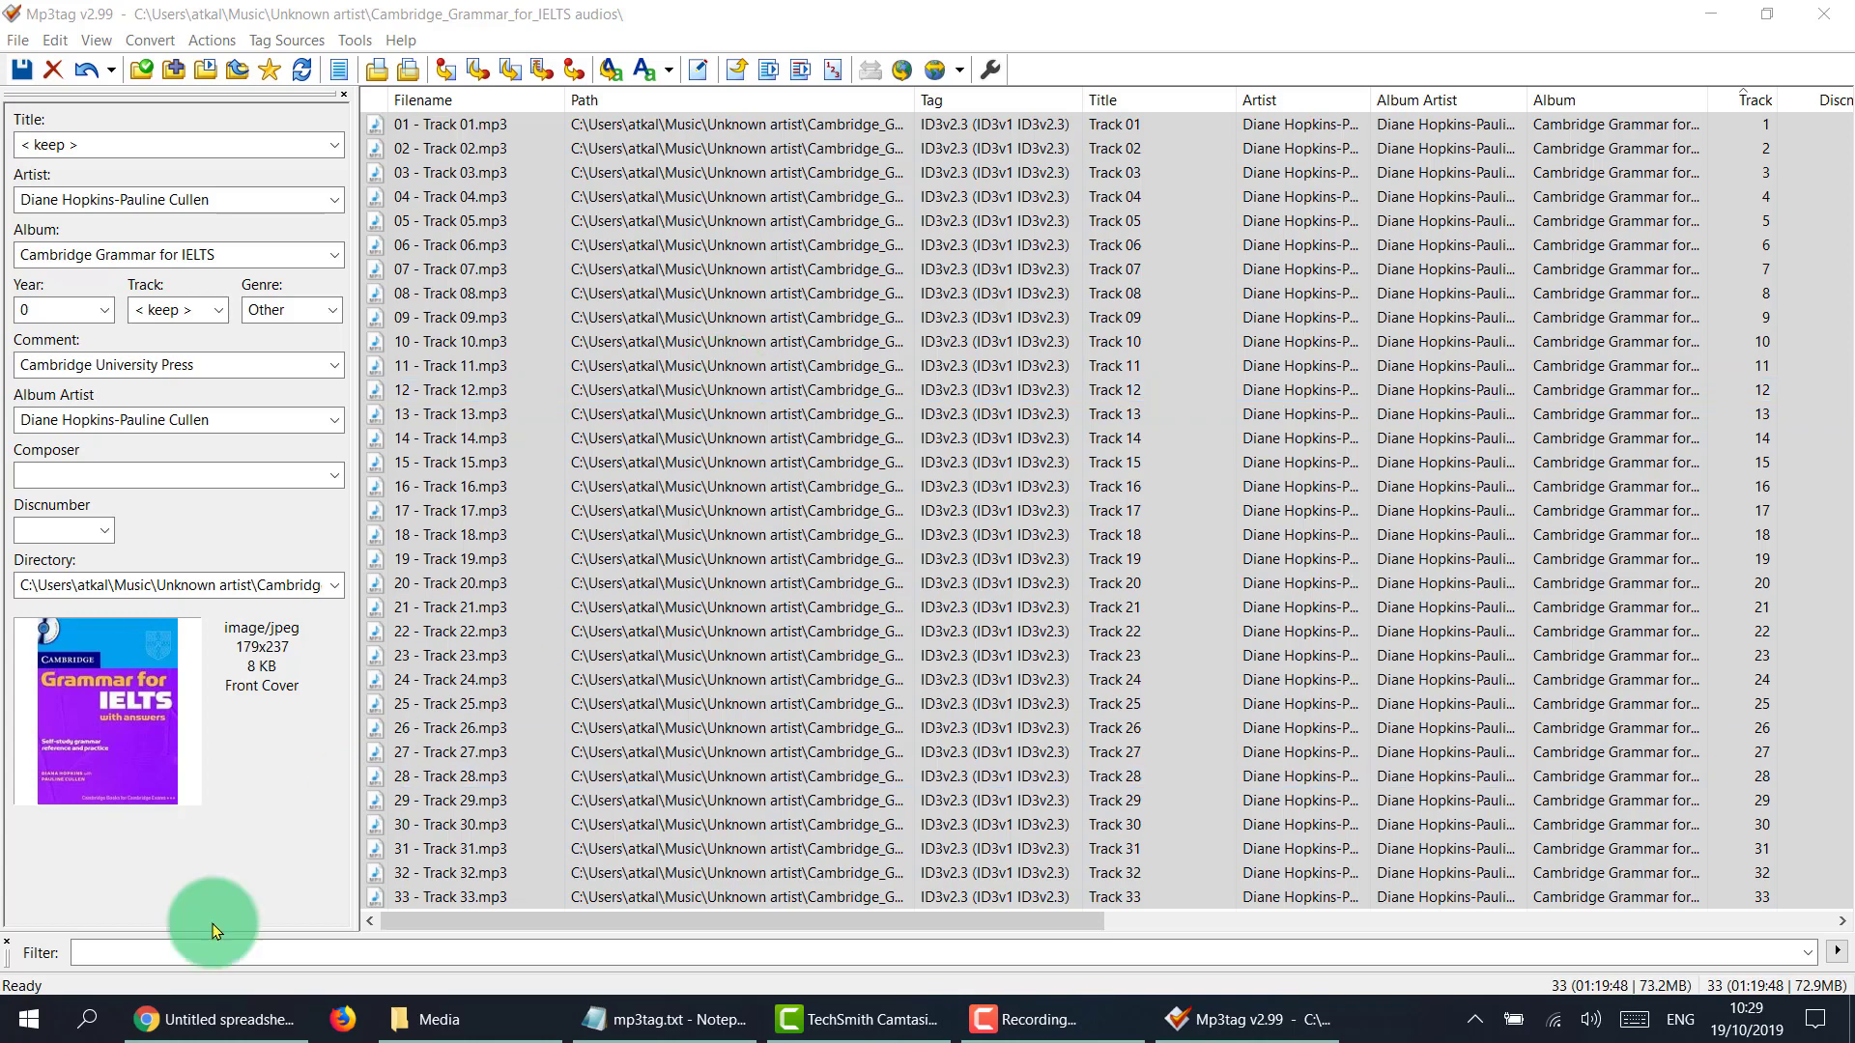
Launch MusicBrainz Picard, minimize Mp3tag, and reposition the Picard window on the desktop.
left_click(29, 1019)
left_click(1203, 382)
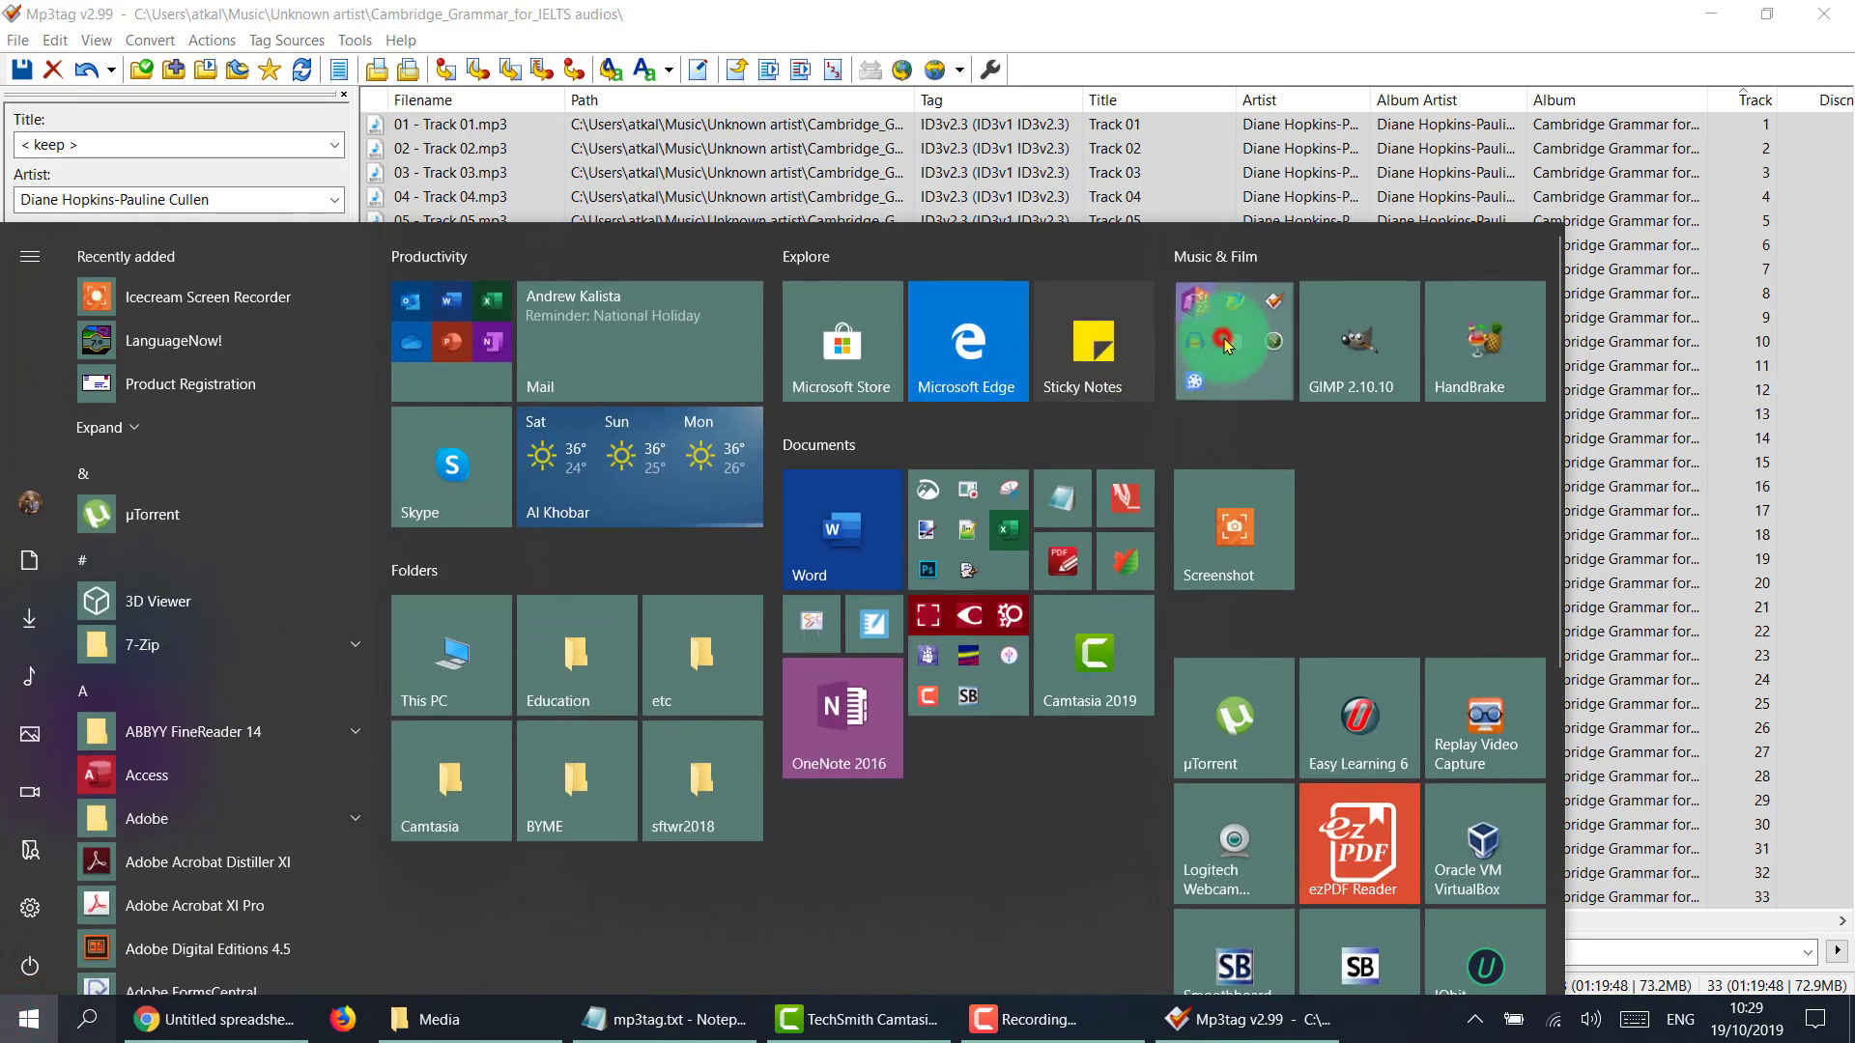
left_click(1238, 536)
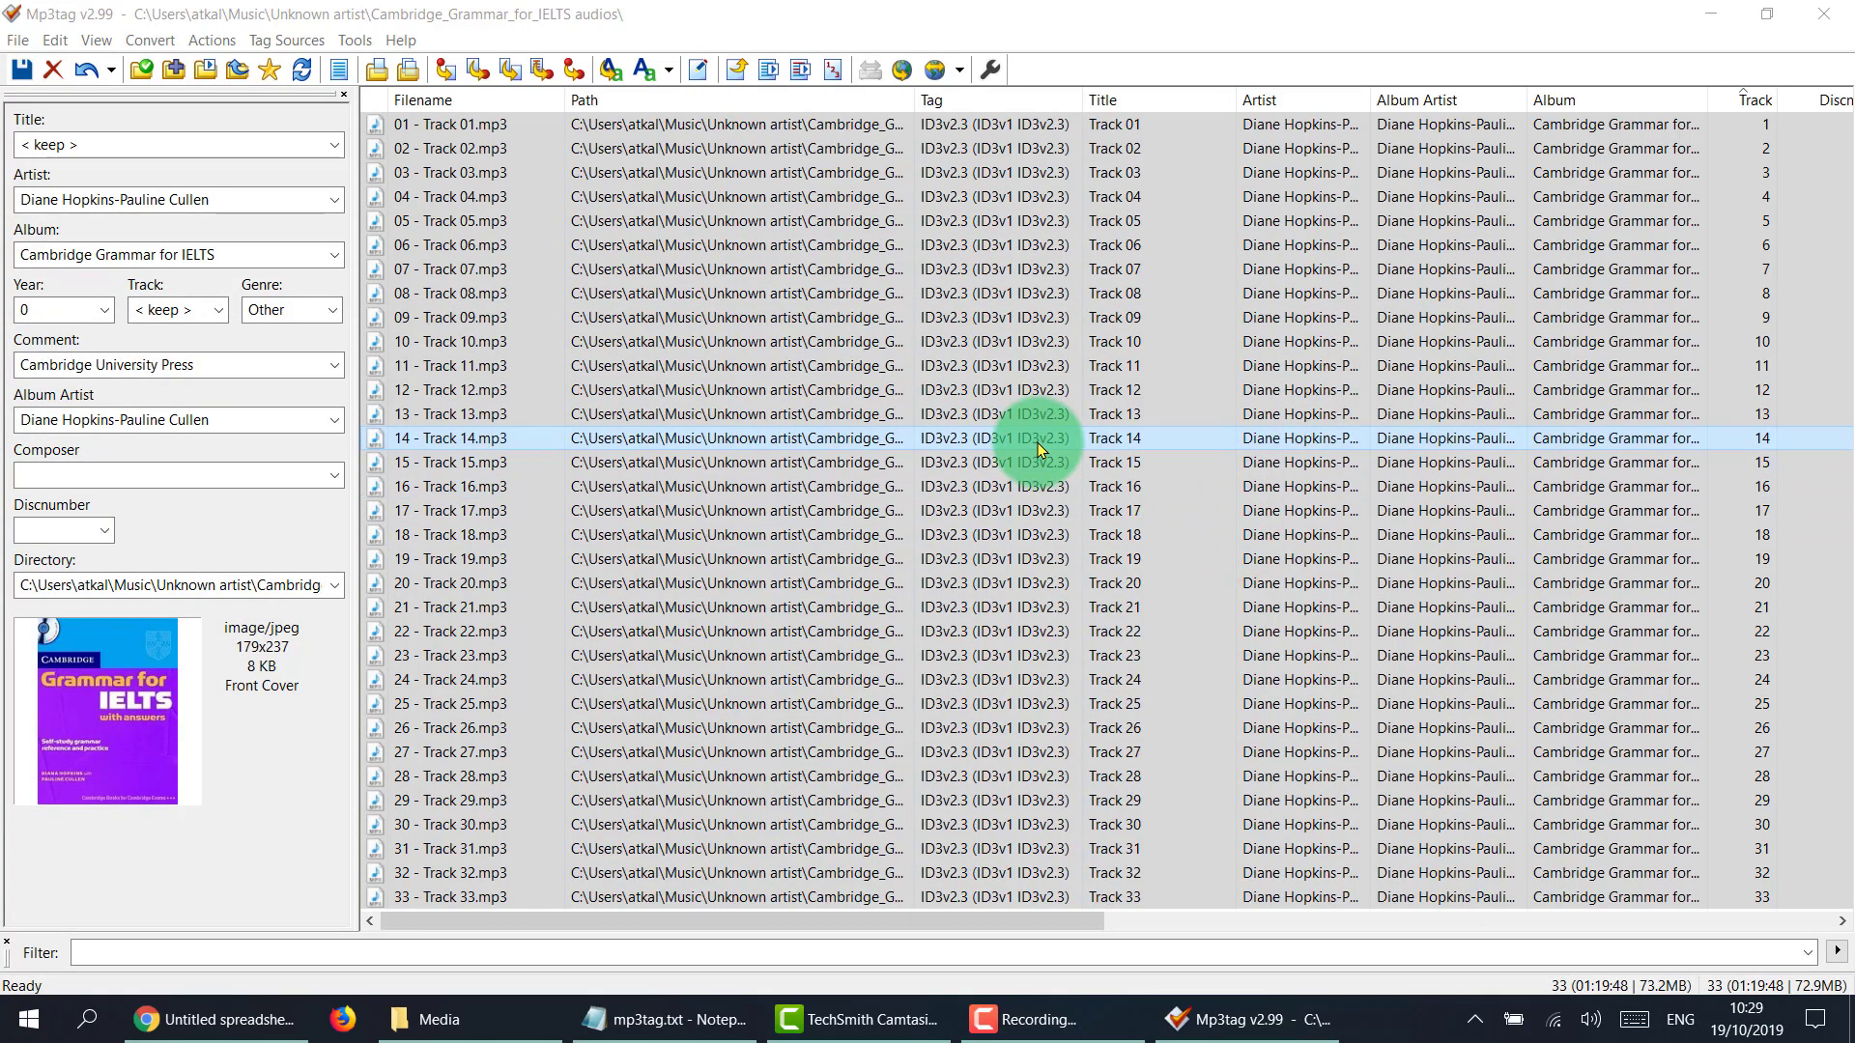
left_click(1707, 16)
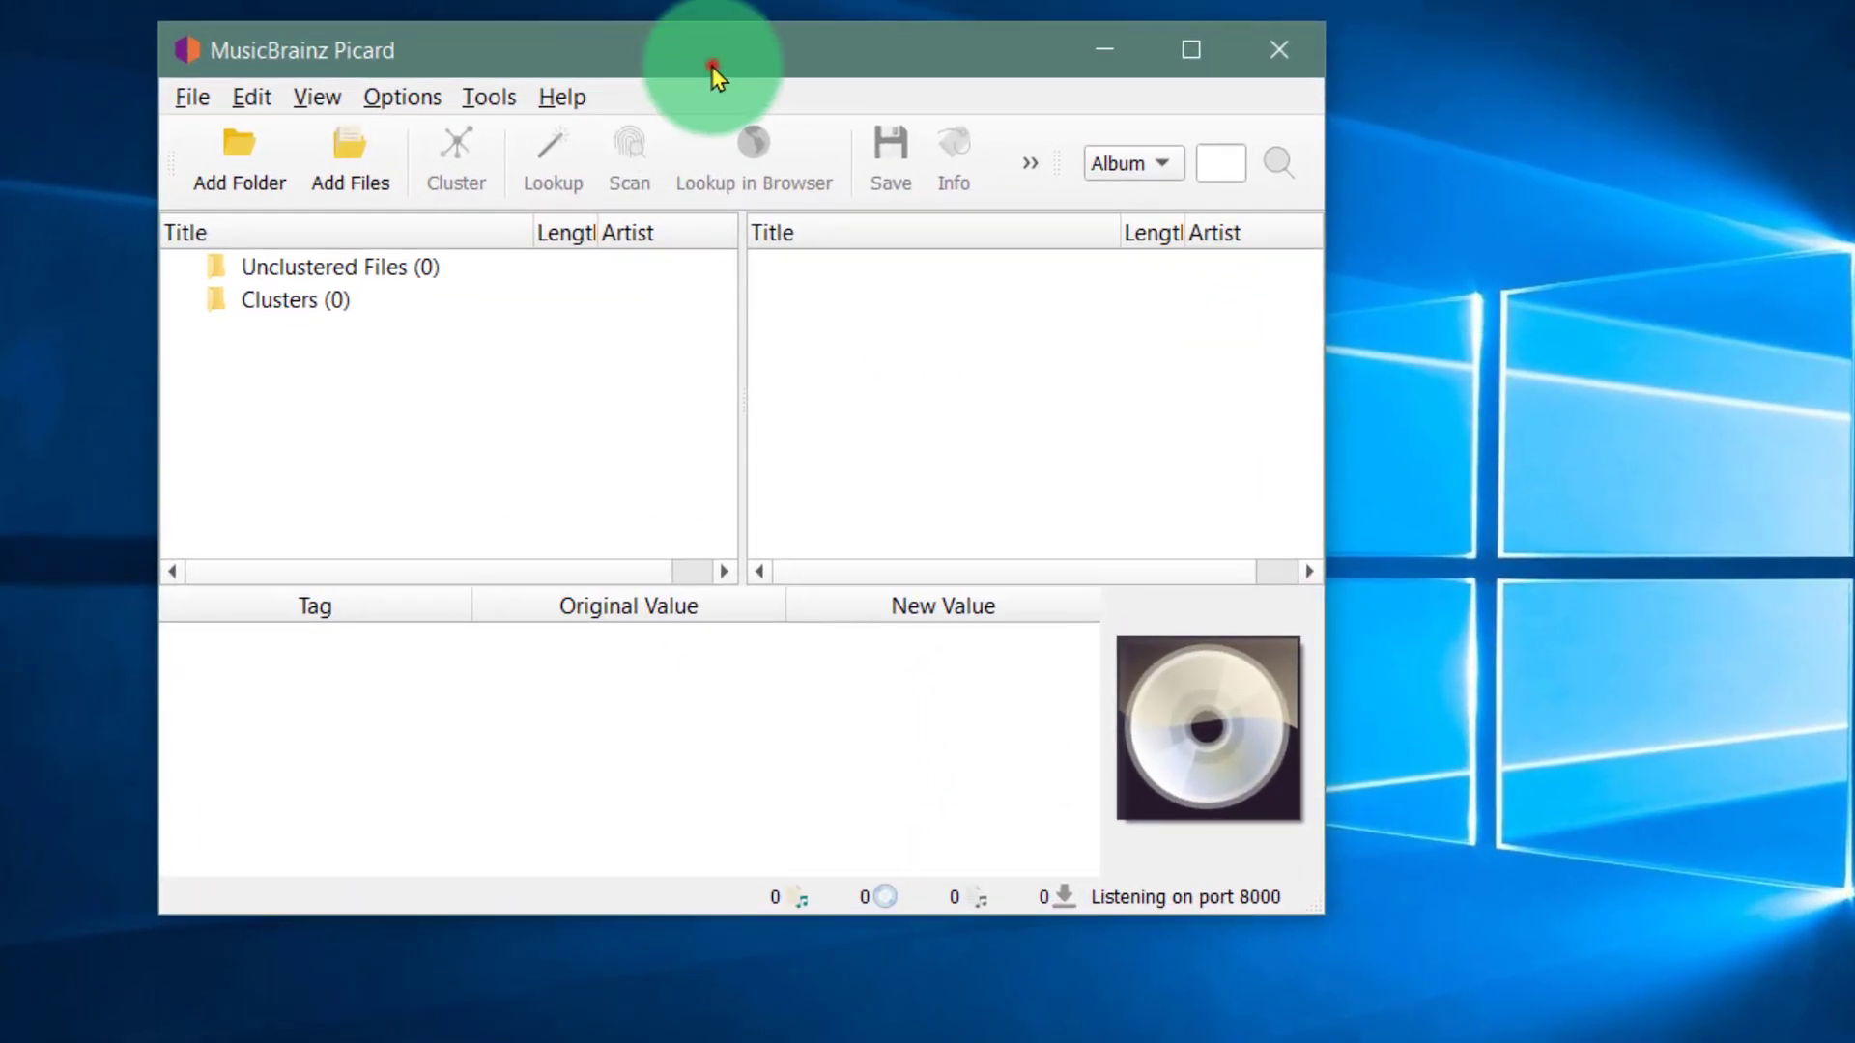
left_click(956, 222)
left_click_drag(639, 60, 580, 83)
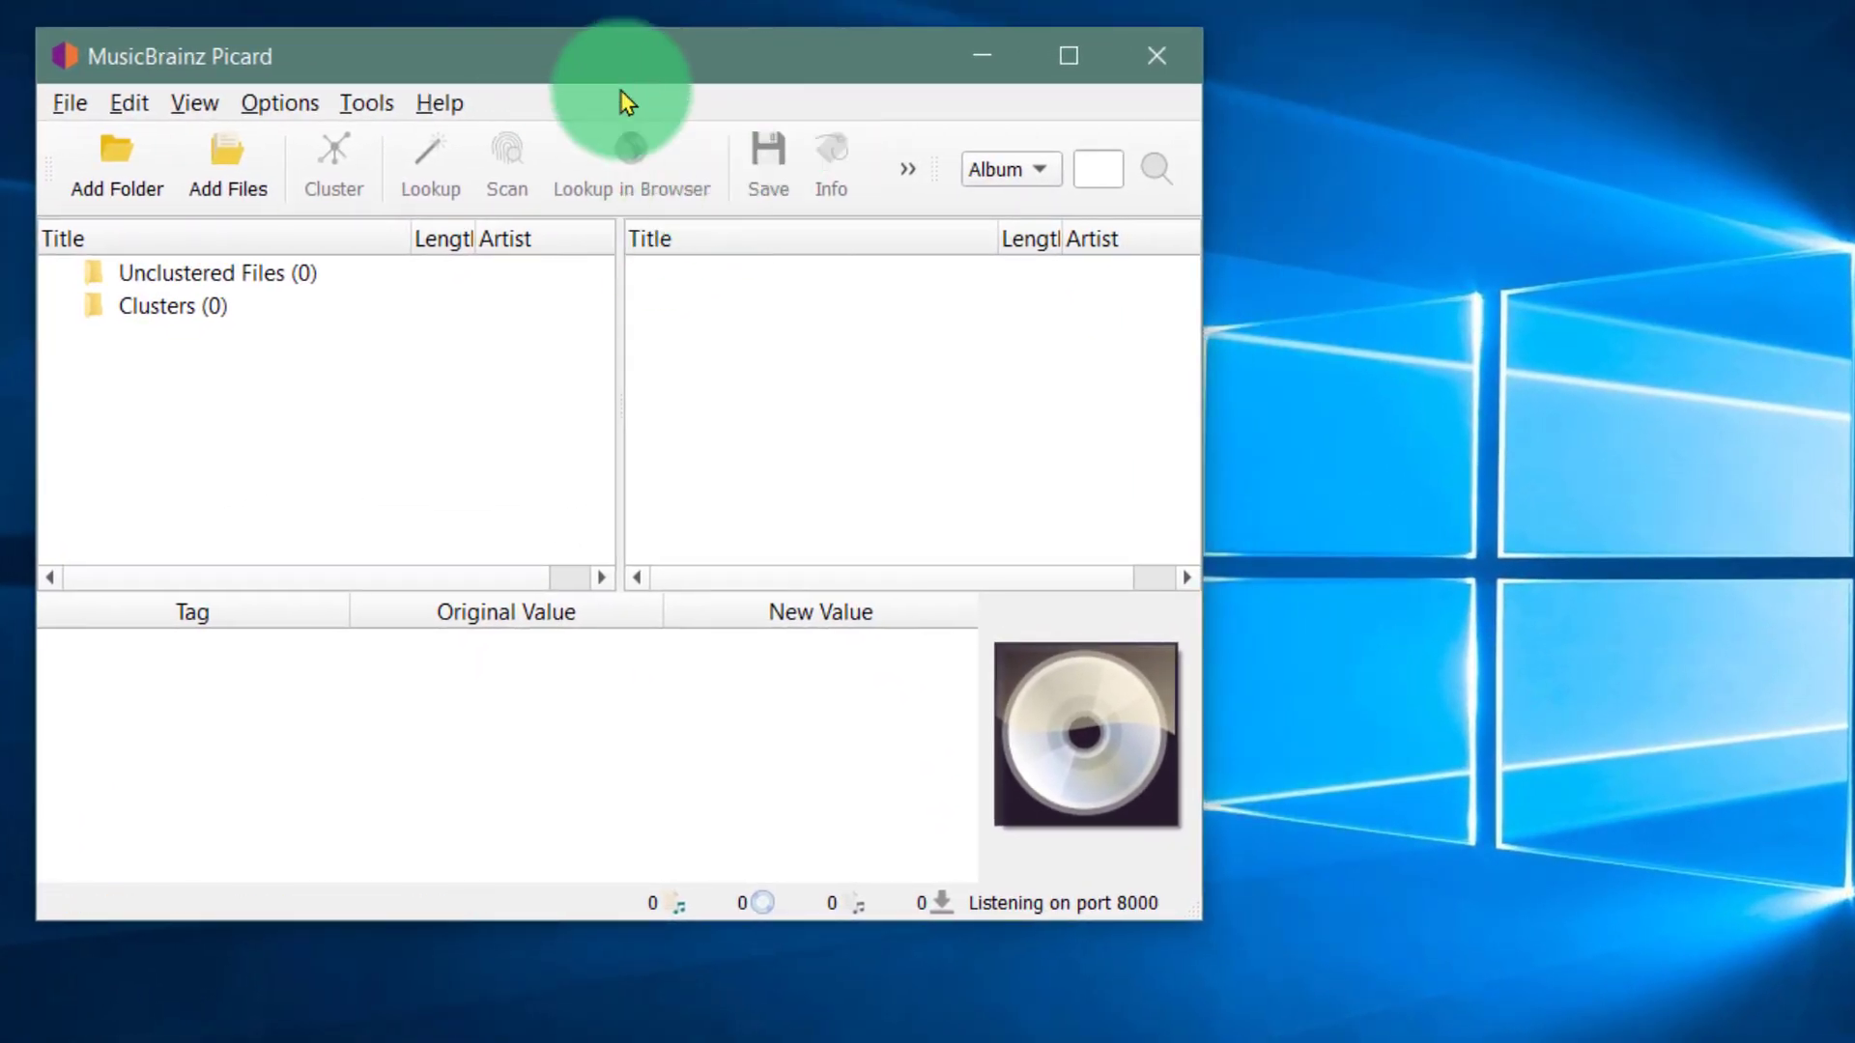